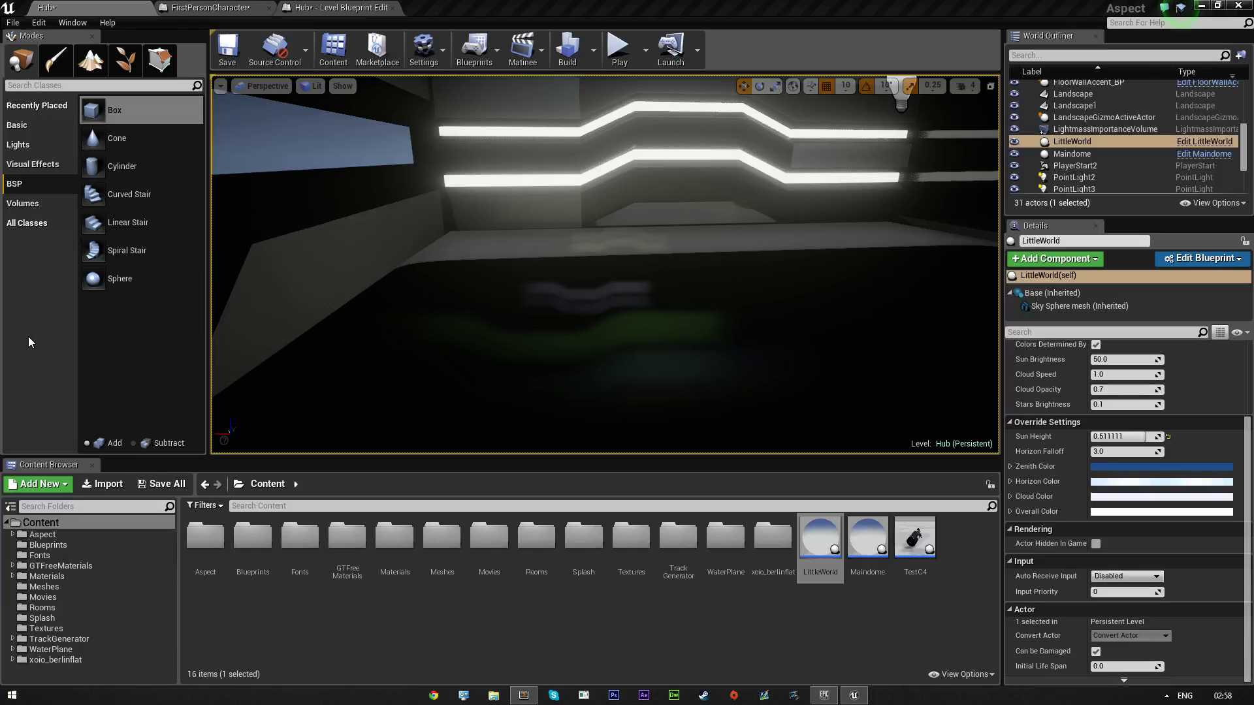
- Inspect the Hub level's room, then run a play session to view it in game and end the session
{"action": "key", "text": "f"}
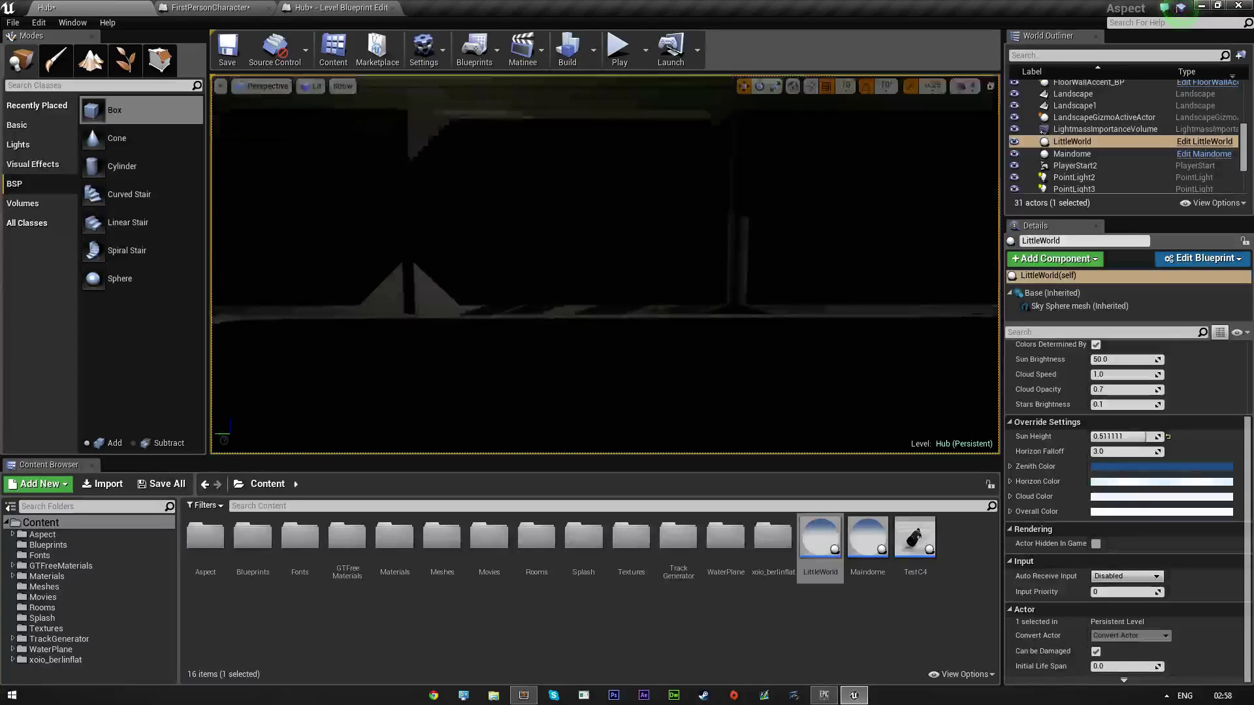
{"action": "right_click_drag", "start_coordinate": [605, 264], "coordinate": [682, 276]}
{"action": "key", "text": "w"}
{"action": "key", "text": "w"}
{"action": "left_click", "coordinate": [618, 49]}
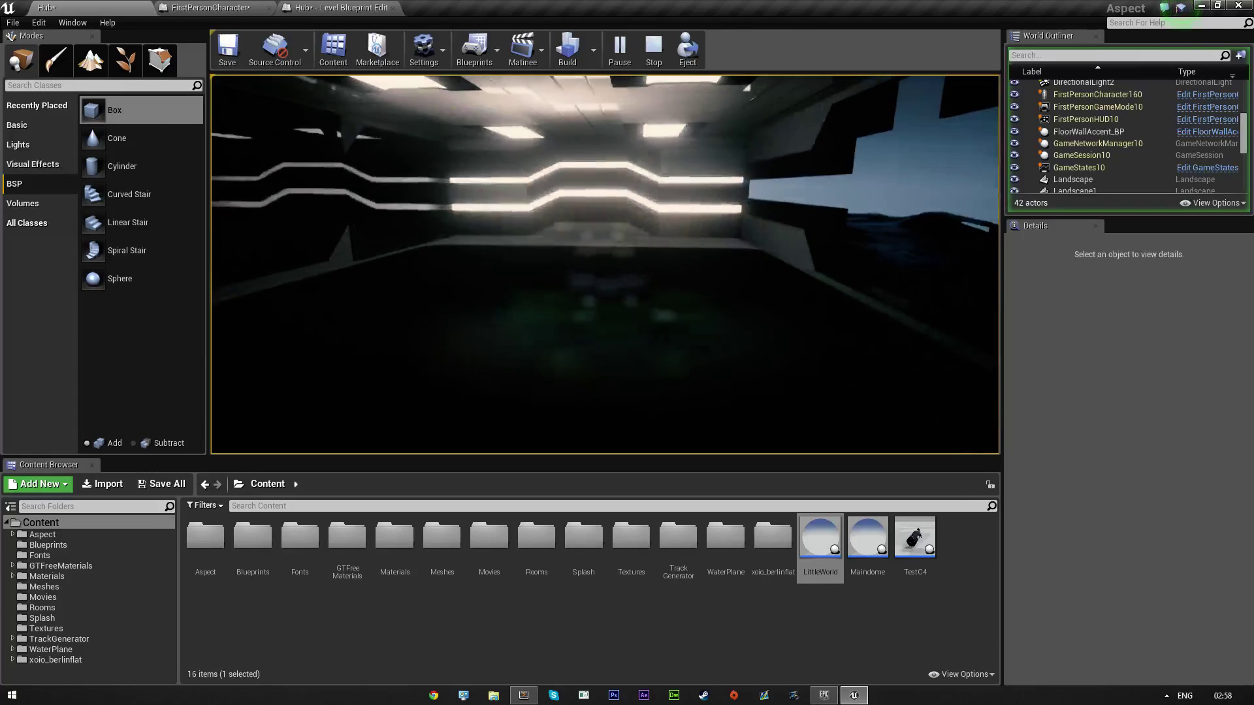
{"action": "key", "text": "Escape"}
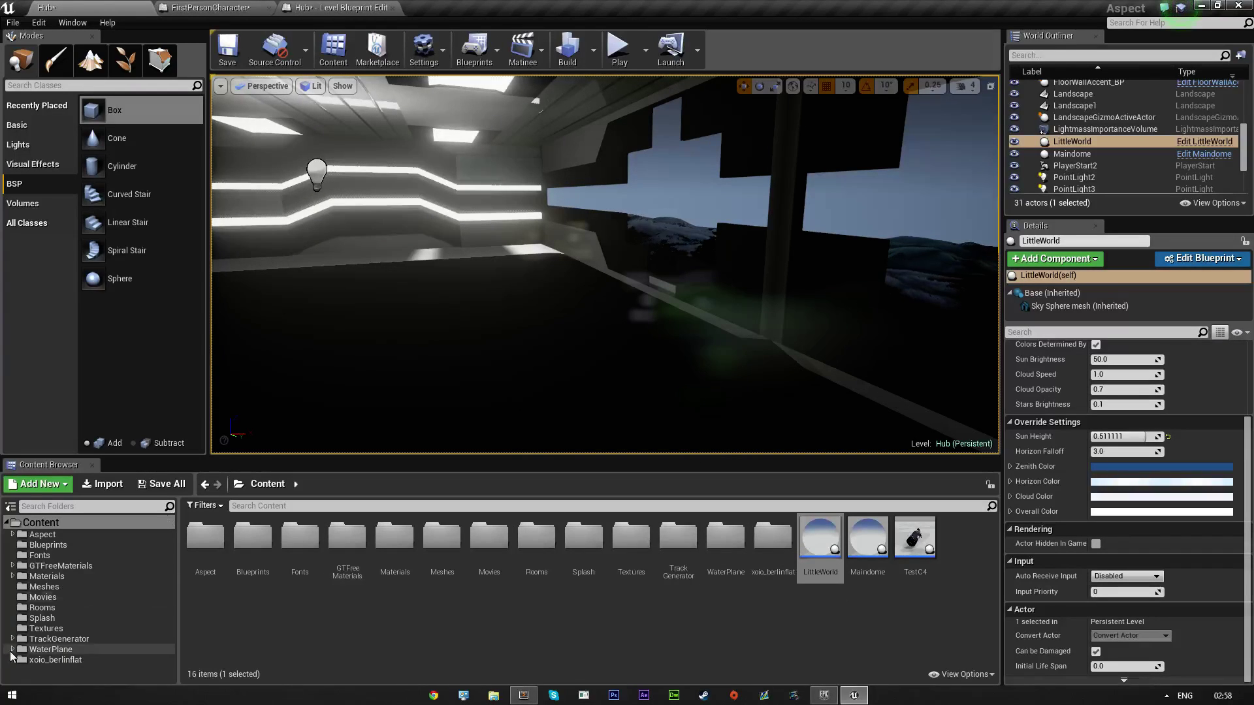
- Launch Autodesk Maya
{"action": "left_click", "coordinate": [11, 696]}
{"action": "left_click", "coordinate": [44, 421]}
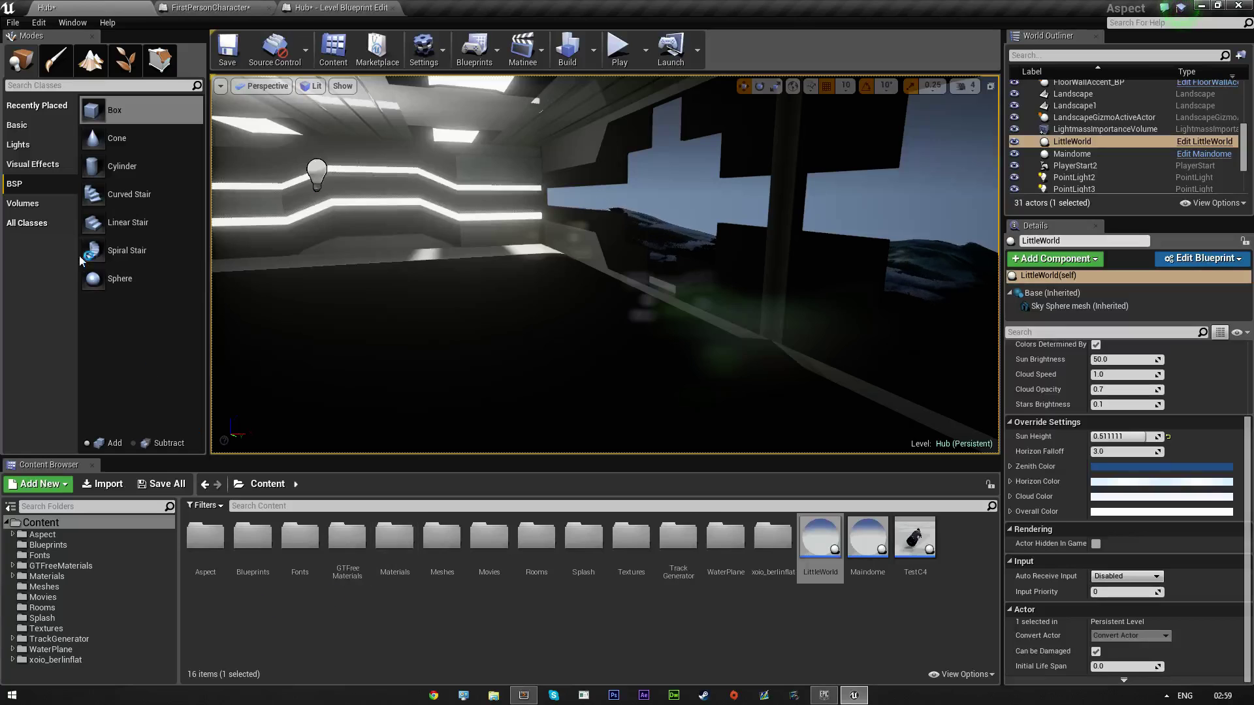
- Browse the project content to Aspect/Meshes/Board/Alt and examine the hover static mesh
{"action": "left_click", "coordinate": [57, 545]}
{"action": "left_click", "coordinate": [43, 535]}
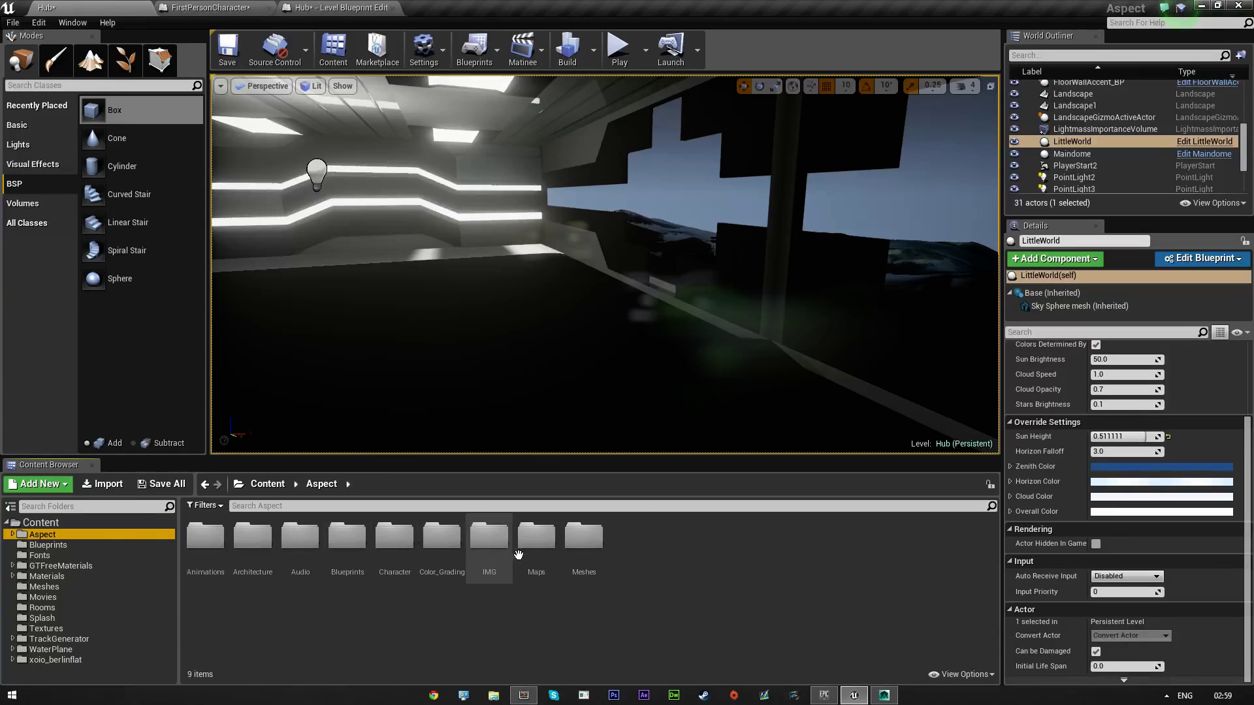
{"action": "double_click", "coordinate": [584, 536]}
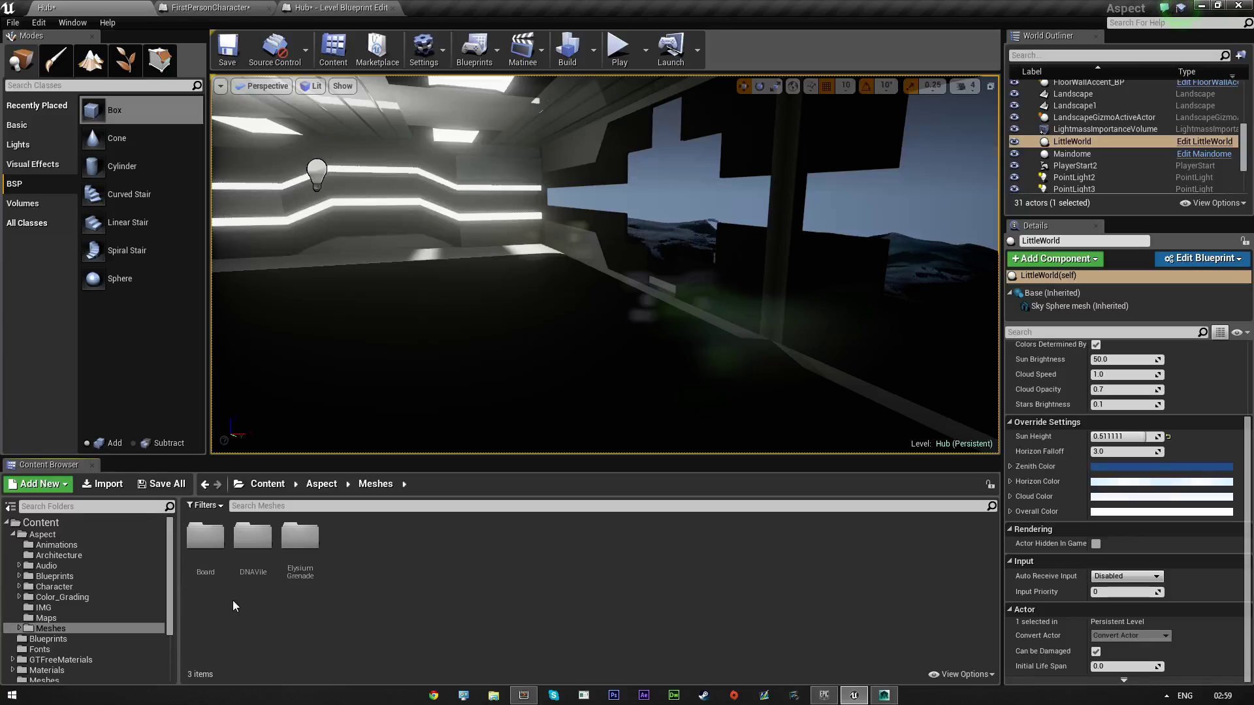
{"action": "double_click", "coordinate": [244, 541]}
{"action": "key", "text": "alt+Left"}
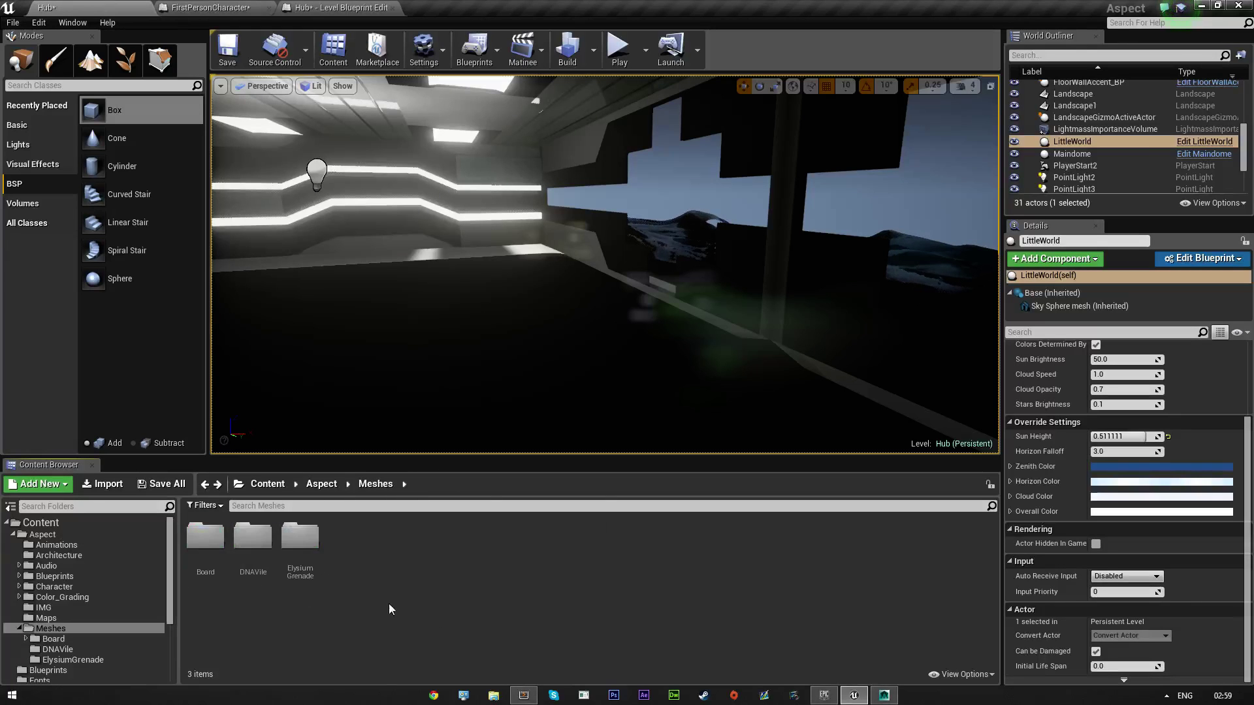
{"action": "double_click", "coordinate": [211, 559]}
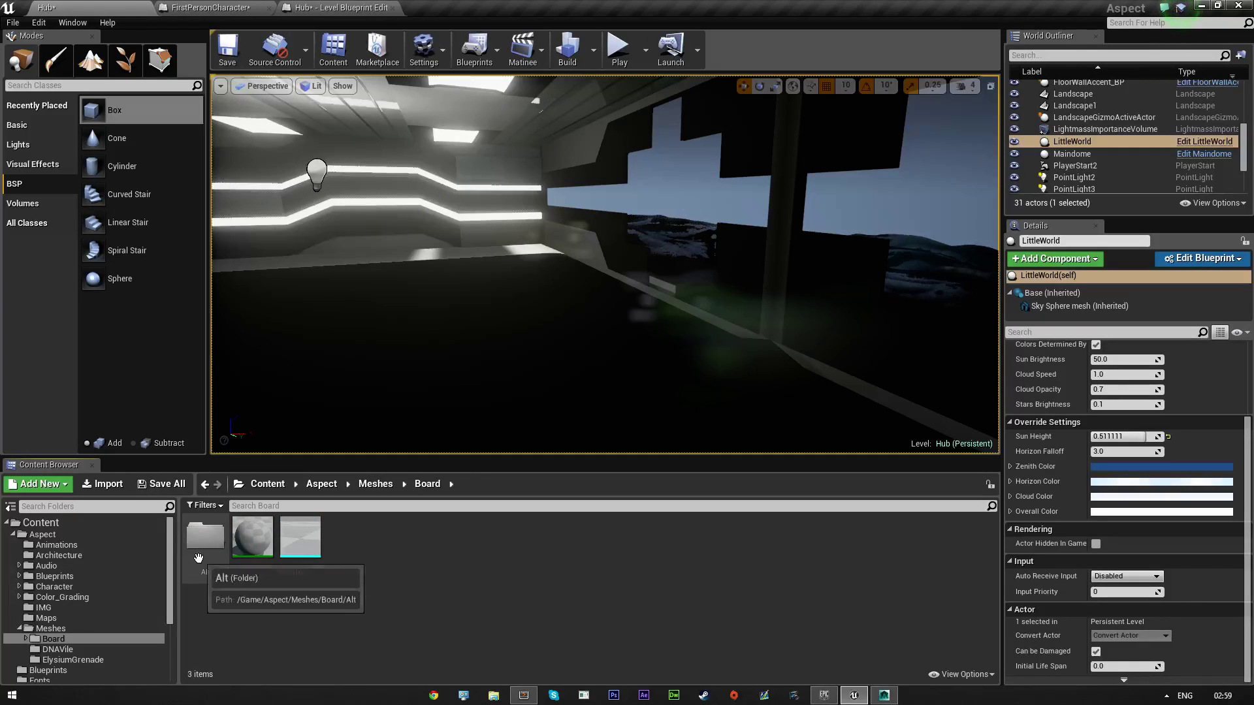
{"action": "double_click", "coordinate": [196, 577]}
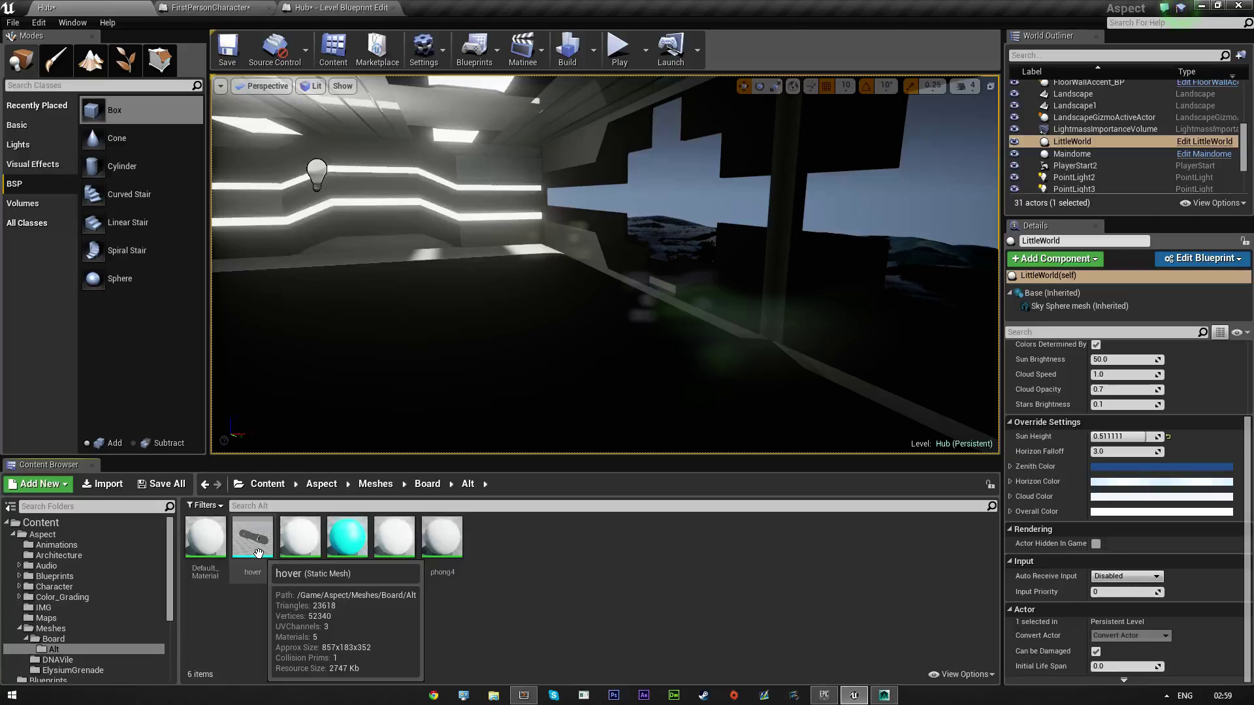
{"action": "mouse_move", "coordinate": [259, 553]}
{"action": "left_mouse_down"}
{"action": "mouse_move", "coordinate": [400, 347]}
{"action": "mouse_move", "coordinate": [574, 316]}
{"action": "mouse_move", "coordinate": [316, 560]}
{"action": "mouse_move", "coordinate": [263, 573]}
{"action": "left_mouse_up"}
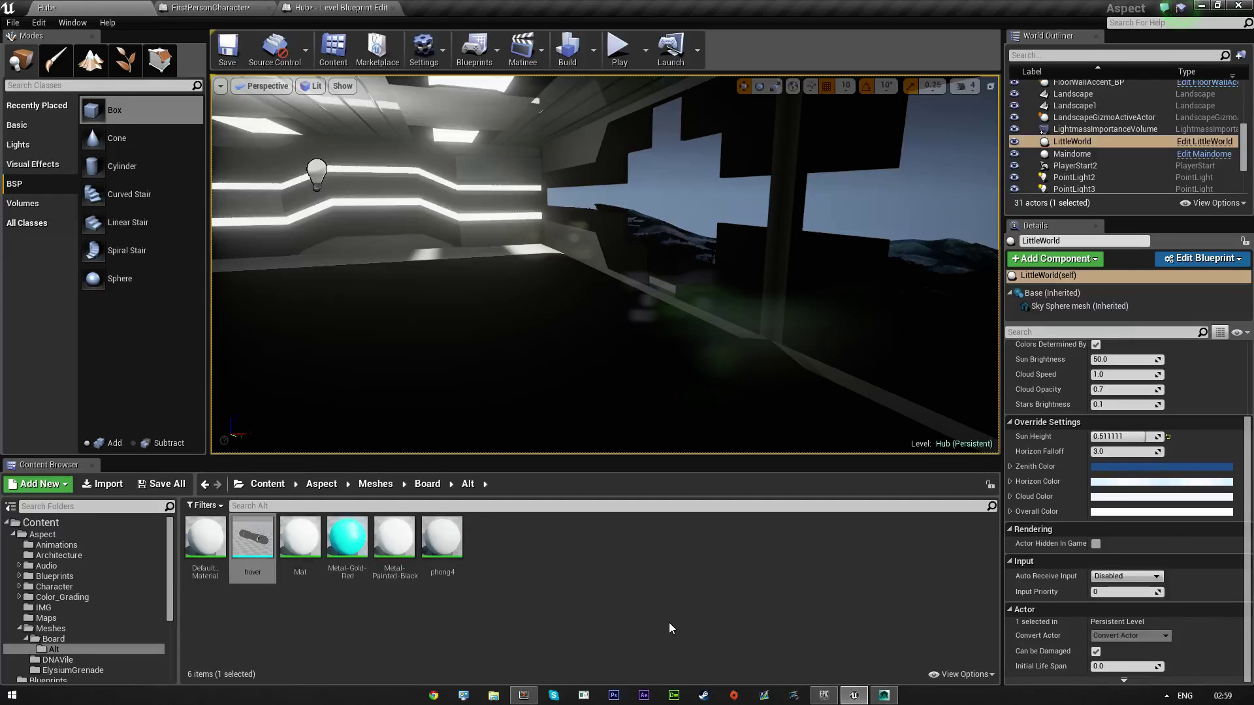
- Switch to the main Maya window and show the grid in the perspective viewport
{"action": "left_click", "coordinate": [884, 696]}
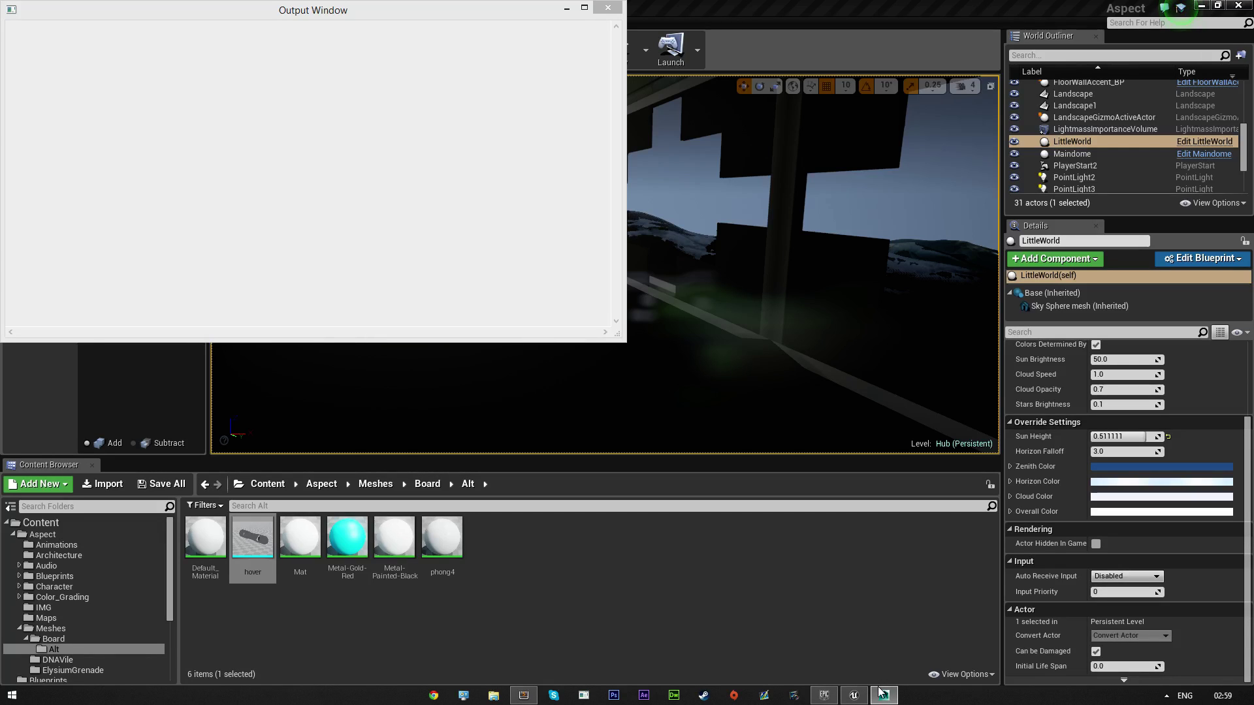
{"action": "left_click", "coordinate": [549, 15]}
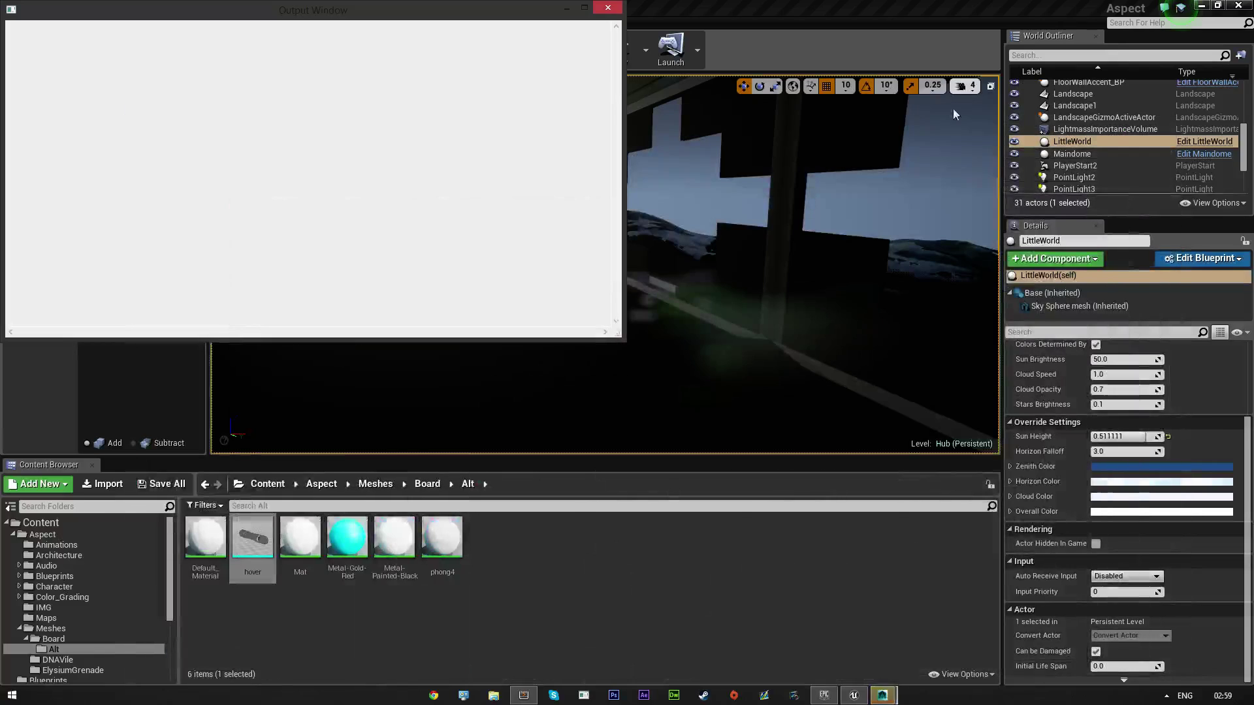
{"action": "mouse_move", "coordinate": [882, 696]}
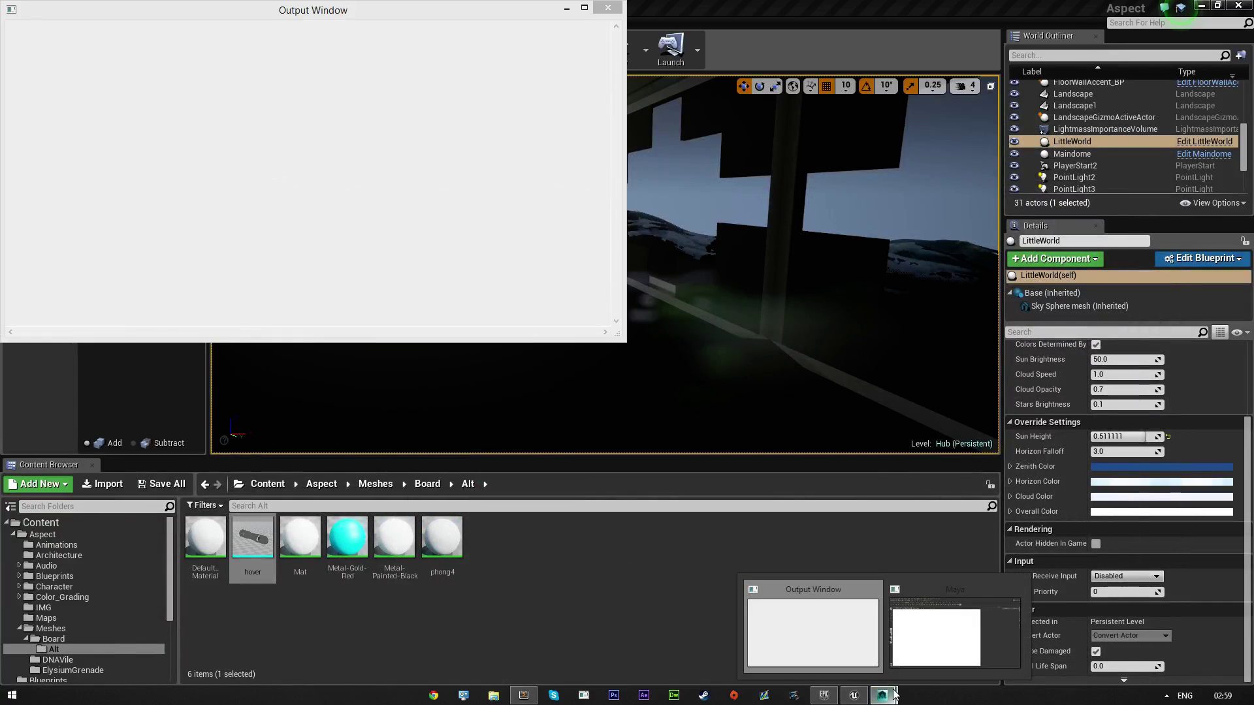
{"action": "left_click", "coordinate": [911, 609]}
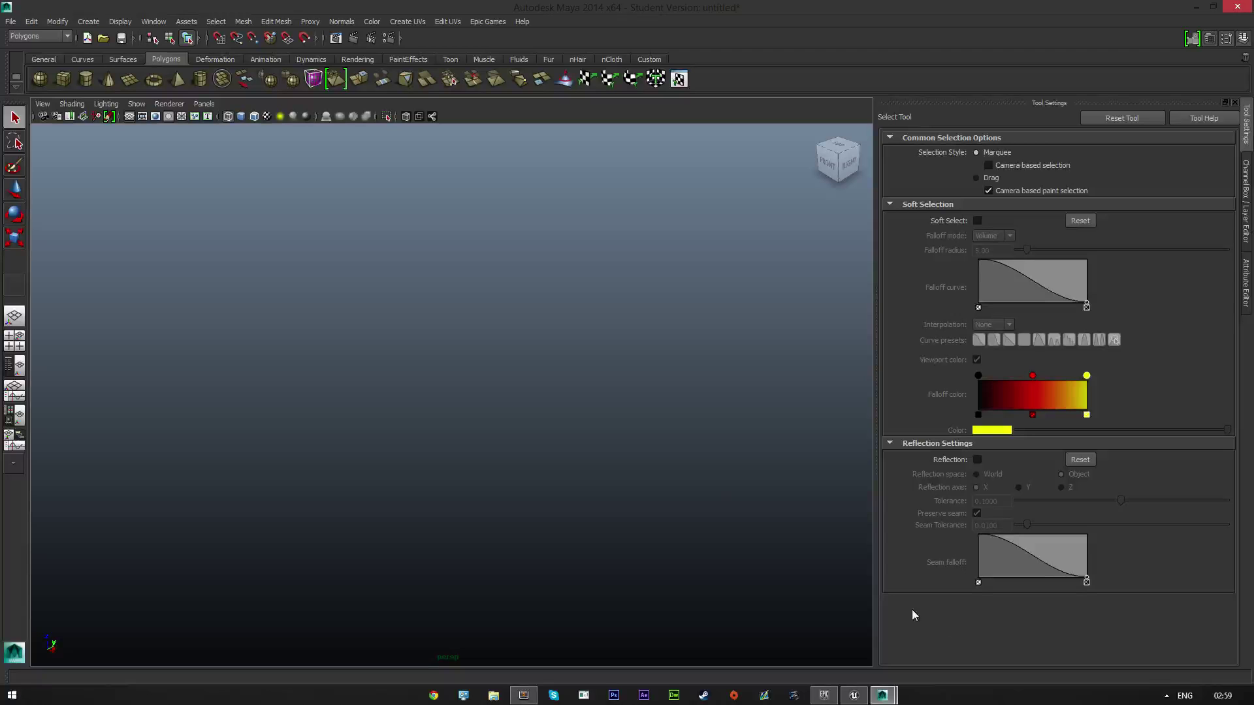
{"action": "left_click", "coordinate": [121, 21]}
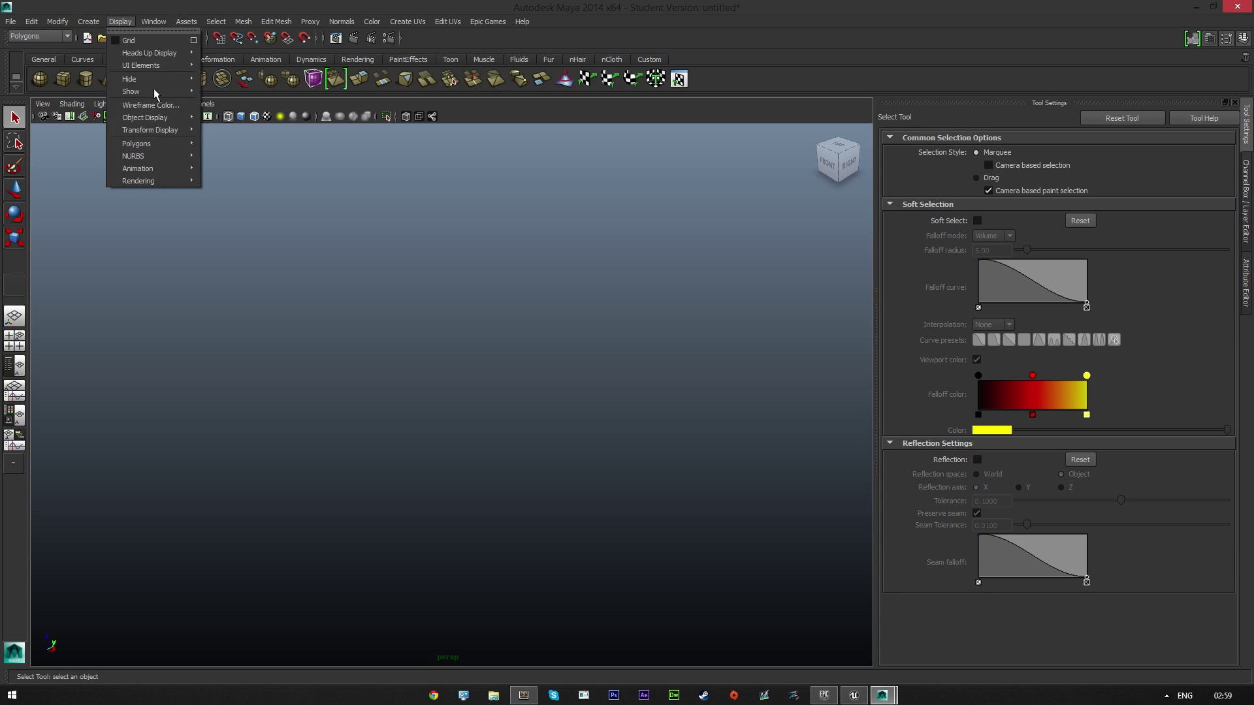
{"action": "left_click", "coordinate": [127, 41]}
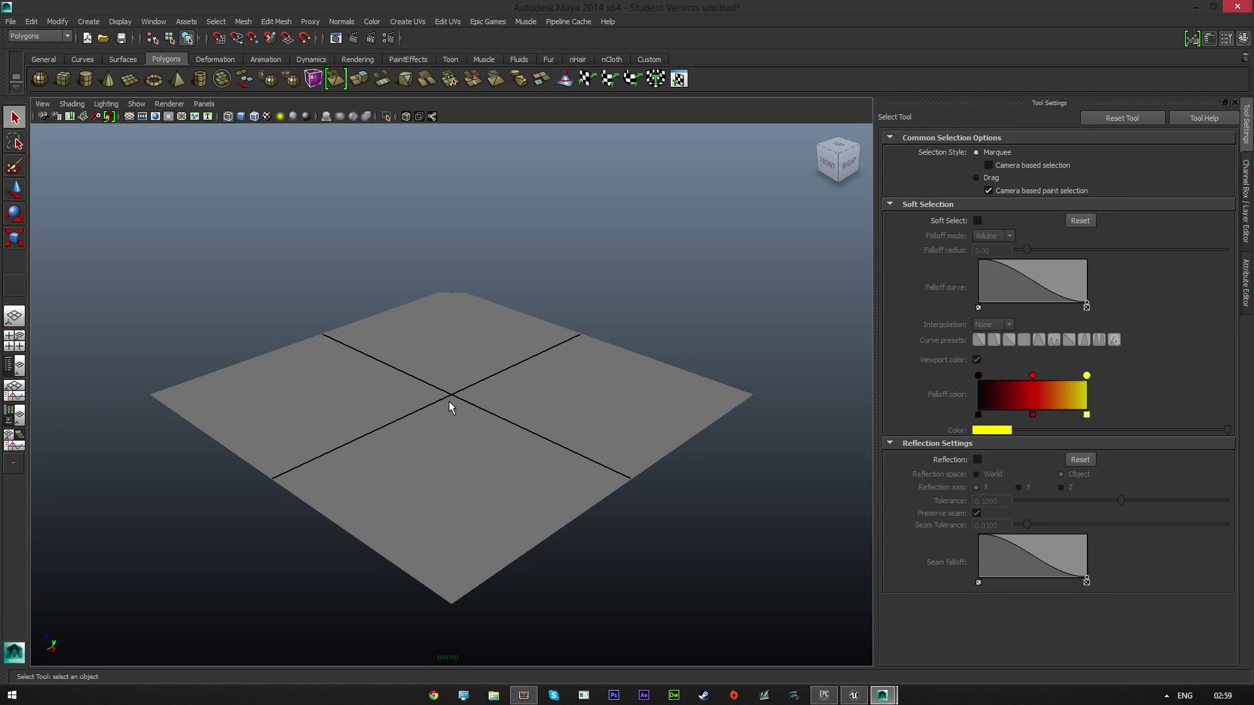
- Create a polygon cube at the origin with the Move tool active and open its polyCube1 creation attributes
{"action": "mouse_move", "coordinate": [443, 400]}
{"action": "right_mouse_down"}
{"action": "mouse_move", "coordinate": [453, 390]}
{"action": "mouse_move", "coordinate": [440, 399]}
{"action": "right_mouse_up"}
{"action": "left_click_drag", "start_coordinate": [440, 400], "coordinate": [502, 418], "text": "alt"}
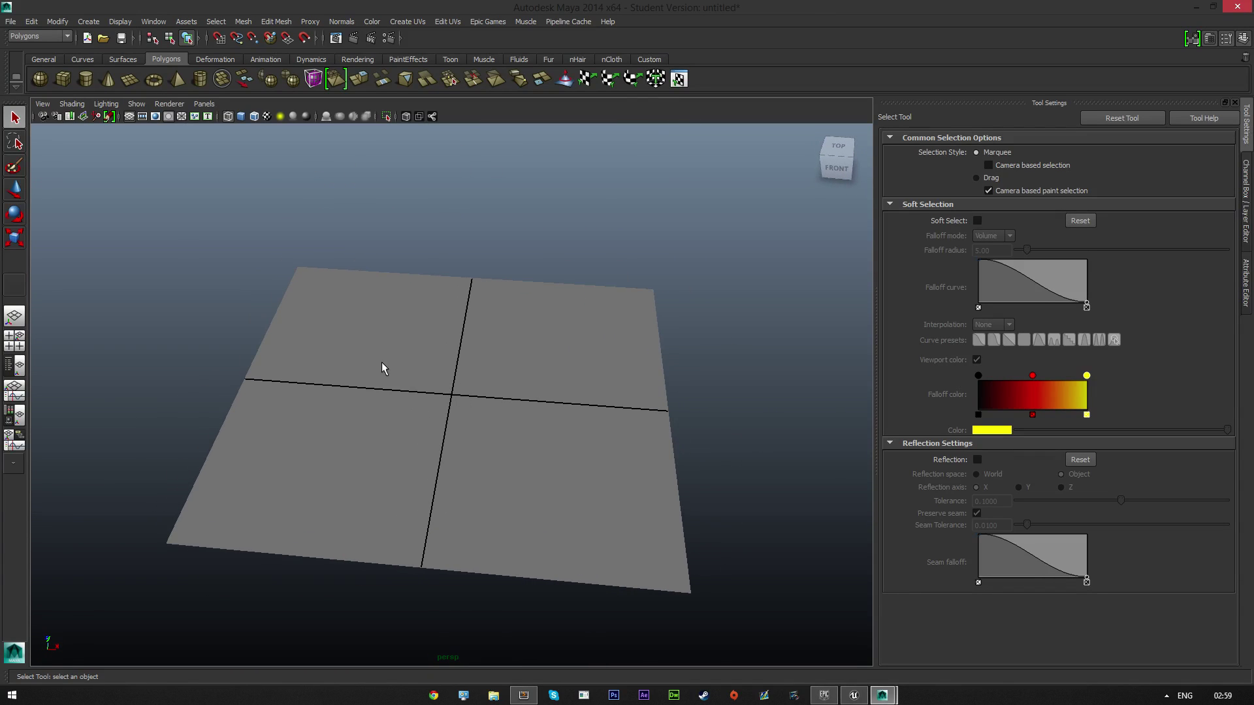
{"action": "left_click", "coordinate": [65, 82]}
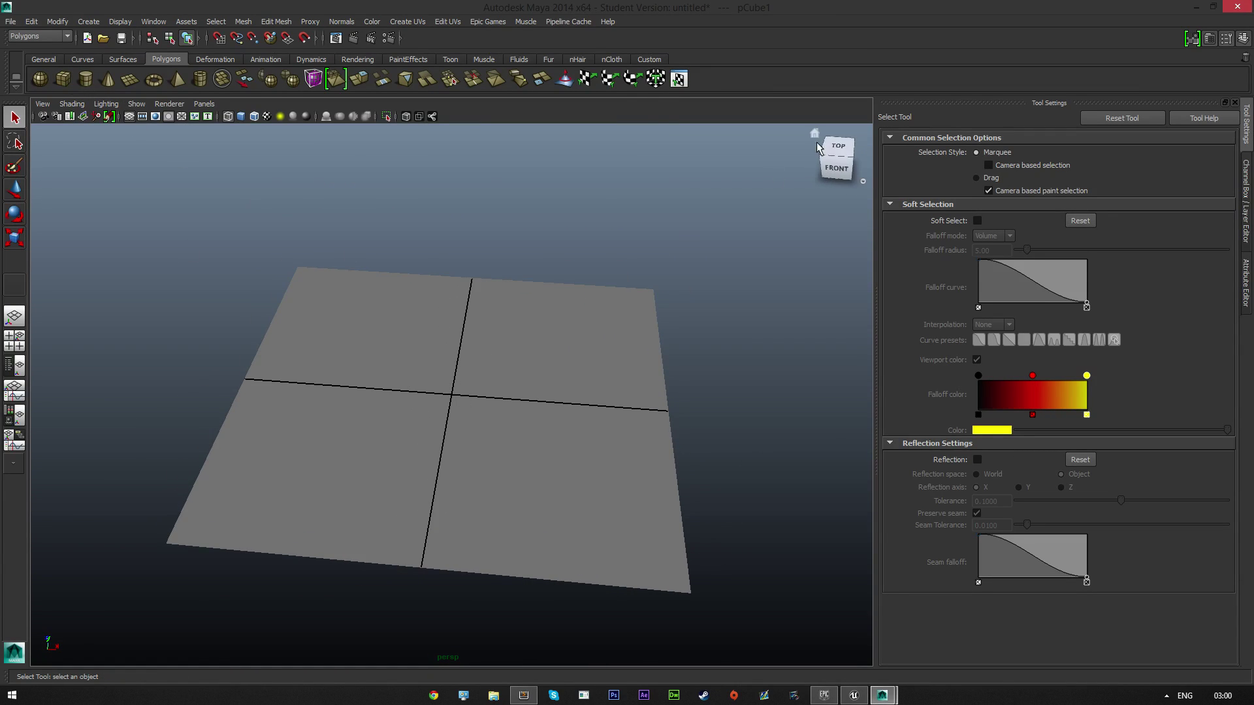
{"action": "left_click", "coordinate": [14, 189]}
{"action": "left_click", "coordinate": [1248, 209]}
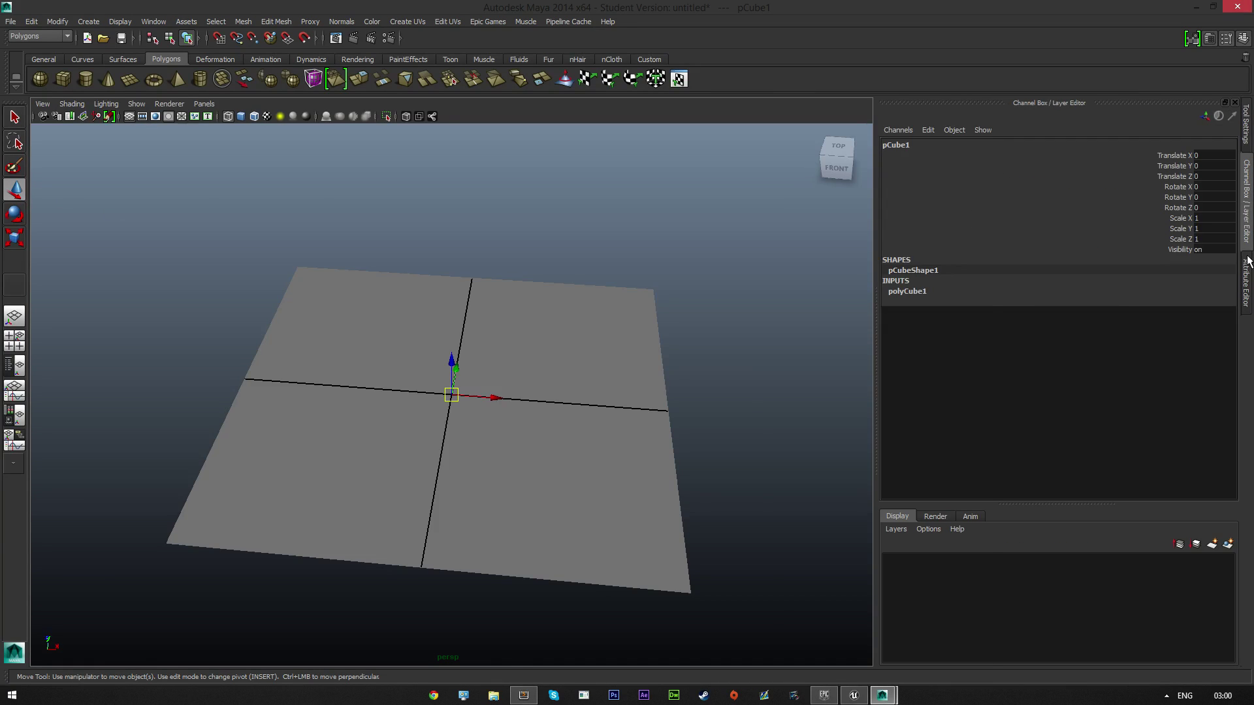
{"action": "left_click", "coordinate": [1247, 274]}
{"action": "left_click", "coordinate": [1088, 142]}
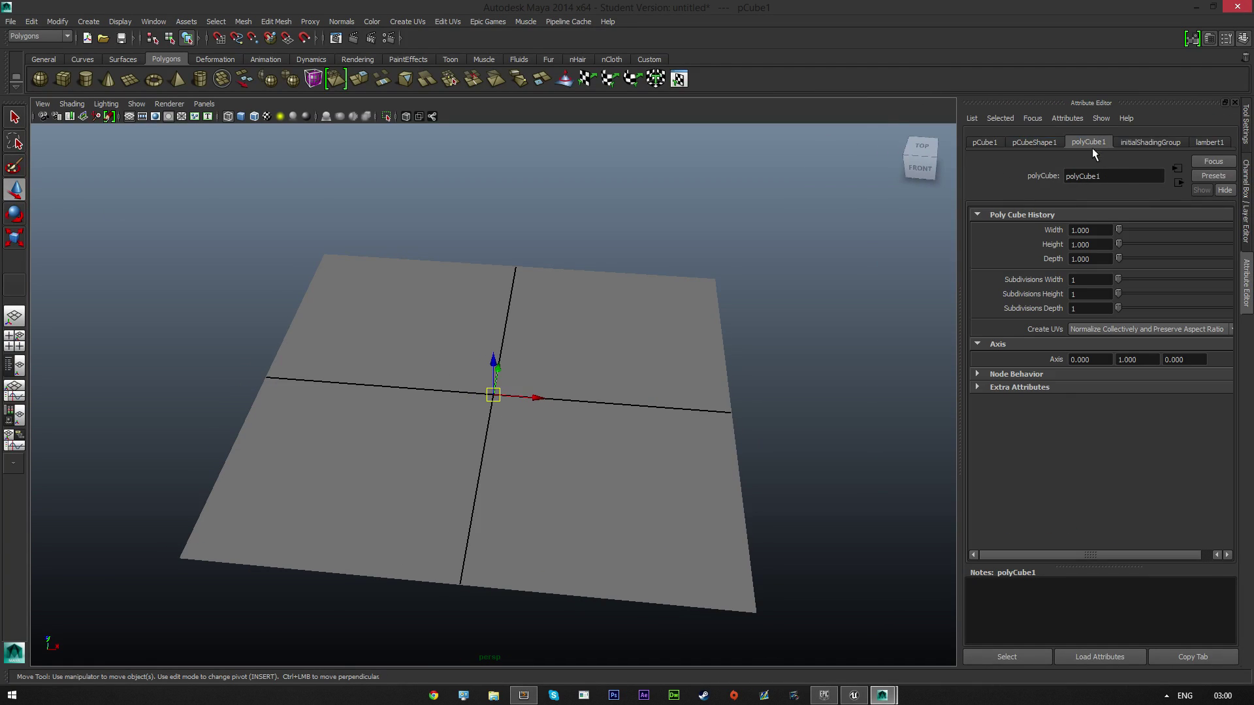
- Set the cube's width to 400, height to 5 and depth to 350
{"action": "left_click", "coordinate": [1102, 231]}
{"action": "type", "text": "400"}
{"action": "key", "text": "Return"}
{"action": "key", "text": "Tab"}
{"action": "type", "text": "5"}
{"action": "key", "text": "Return"}
{"action": "key", "text": "Tab"}
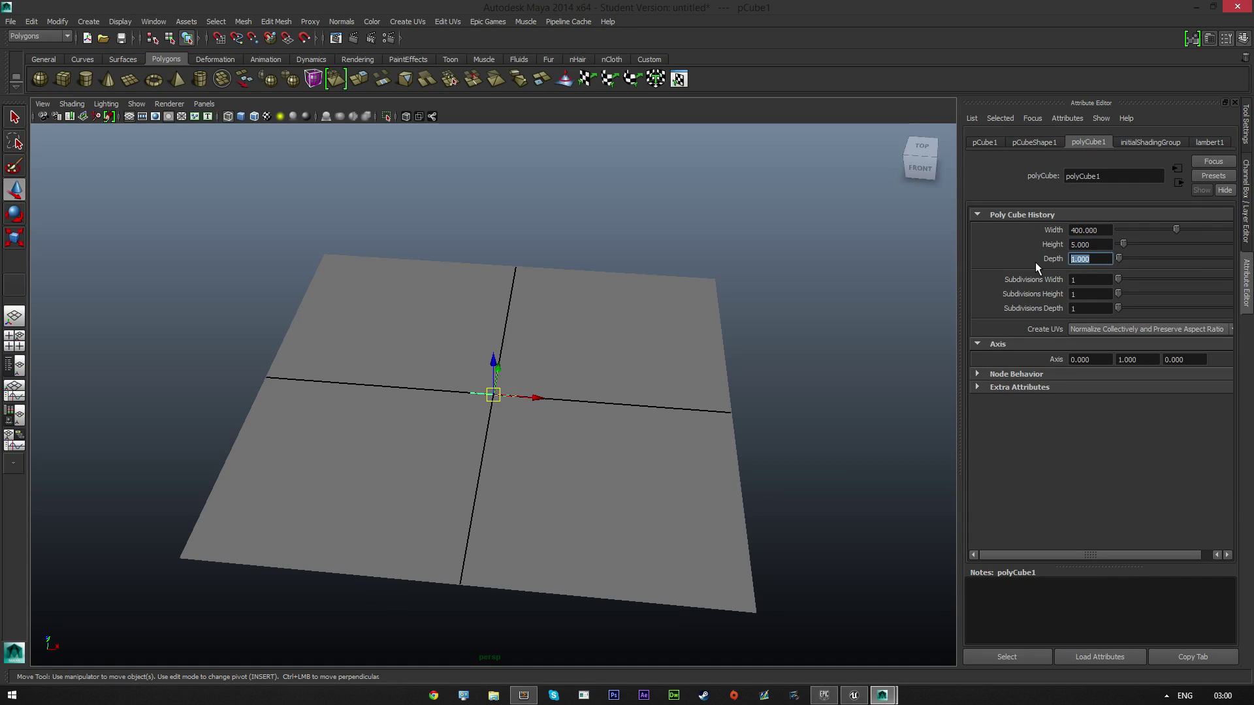
{"action": "type", "text": "350"}
{"action": "key", "text": "Return"}
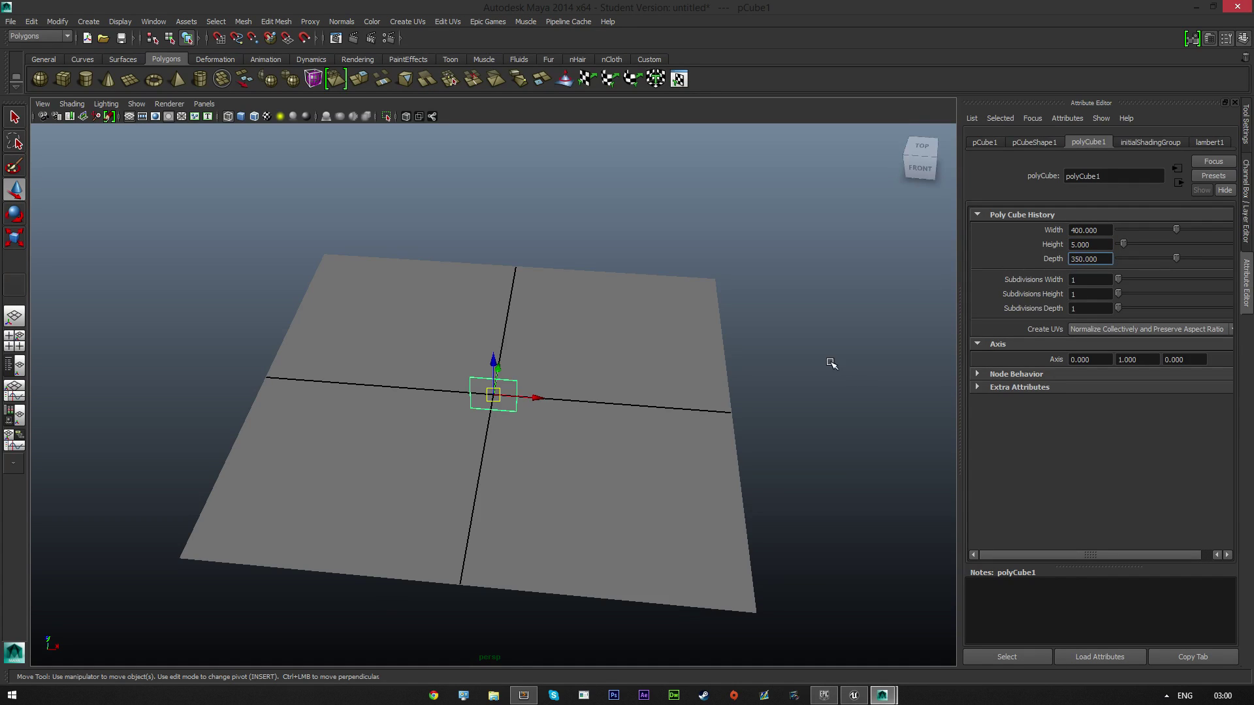
- Set the cube's depth to 200
{"action": "left_click_drag", "start_coordinate": [566, 387], "coordinate": [574, 344], "text": "alt"}
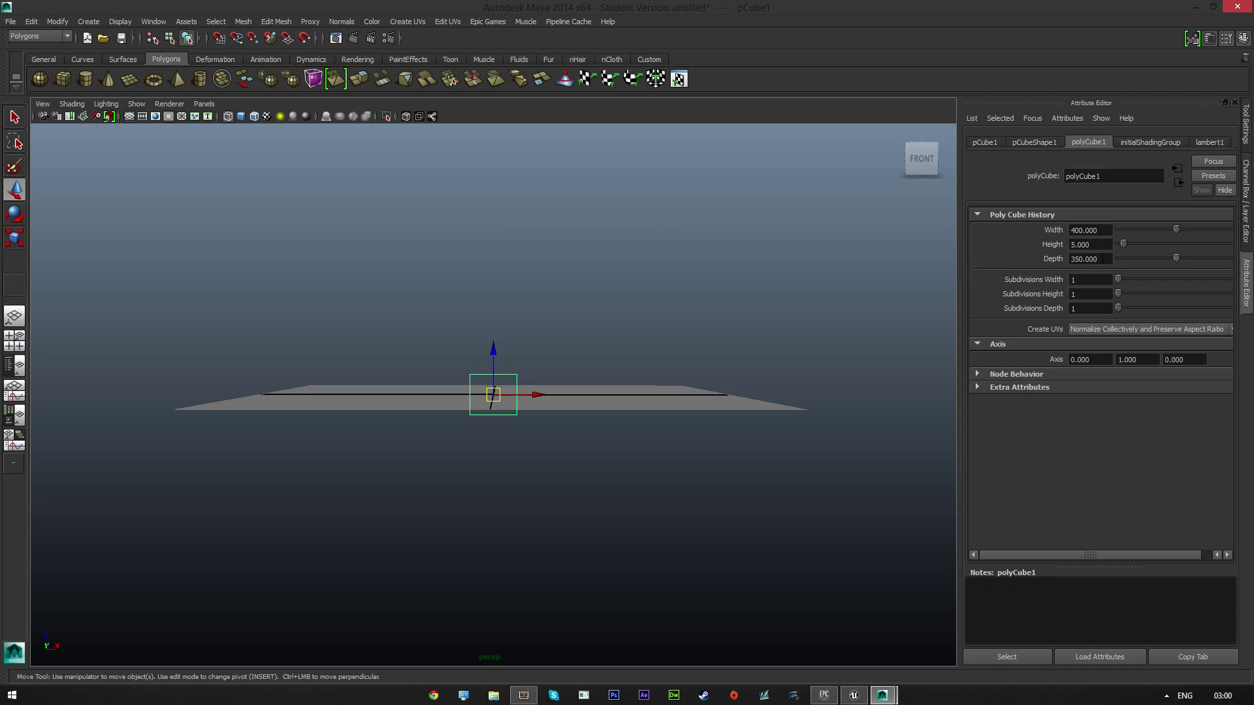
{"action": "left_click_drag", "start_coordinate": [1103, 259], "coordinate": [1035, 257]}
{"action": "type", "text": "200"}
{"action": "key", "text": "Return"}
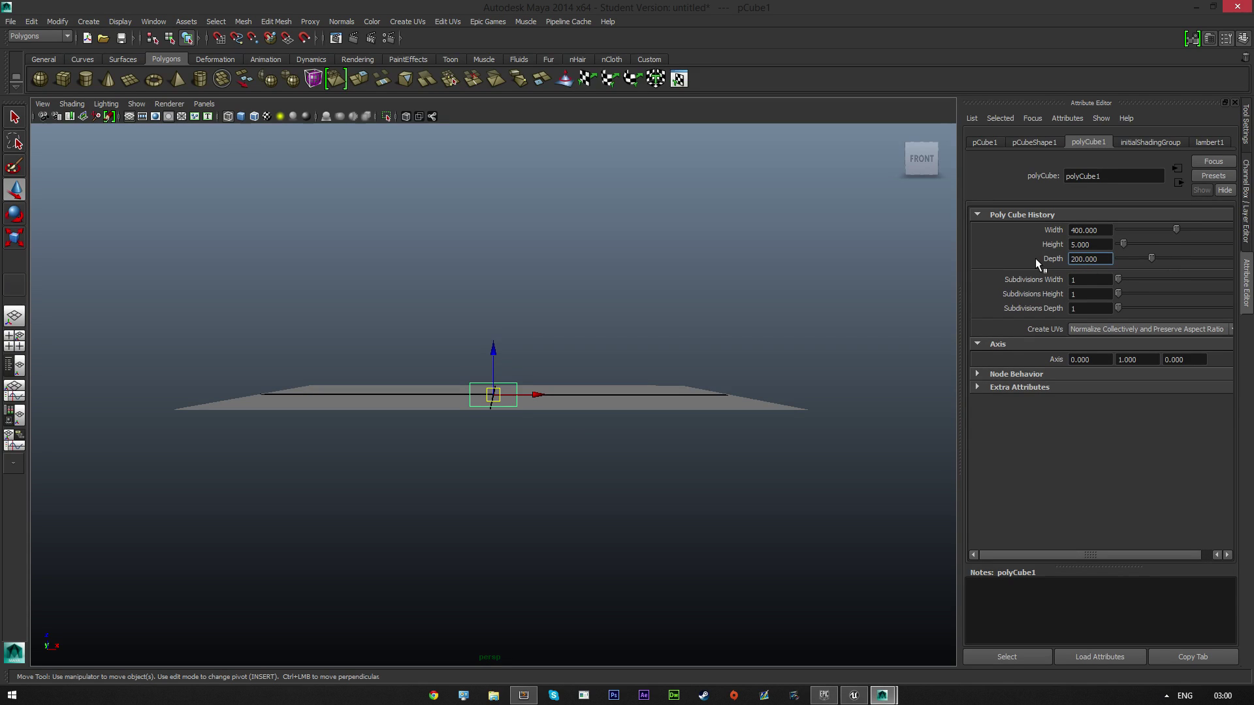
- Raise the cube about 239 cm along Z above the grid and set its depth to 250
{"action": "left_click_drag", "start_coordinate": [494, 345], "coordinate": [493, 322]}
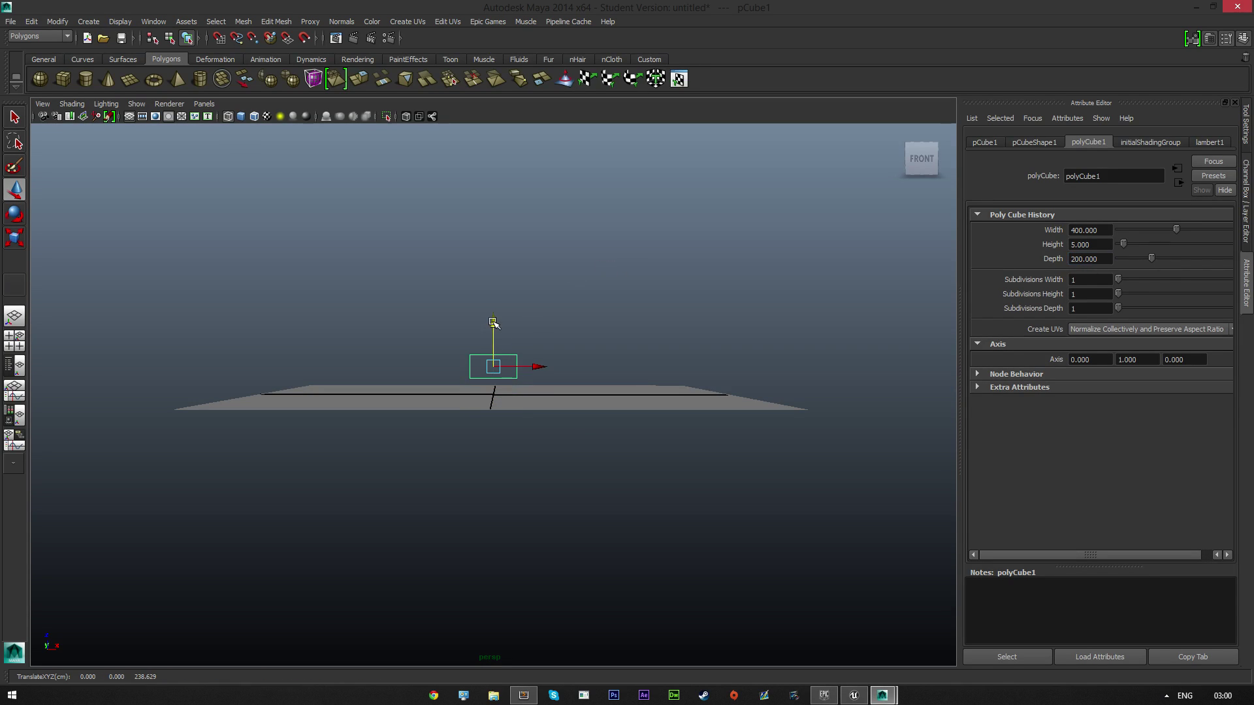
{"action": "left_click_drag", "start_coordinate": [1109, 259], "coordinate": [1020, 266]}
{"action": "type", "text": "250"}
{"action": "key", "text": "Return"}
{"action": "scroll", "coordinate": [527, 363], "scroll_direction": "up", "scroll_amount": 3}
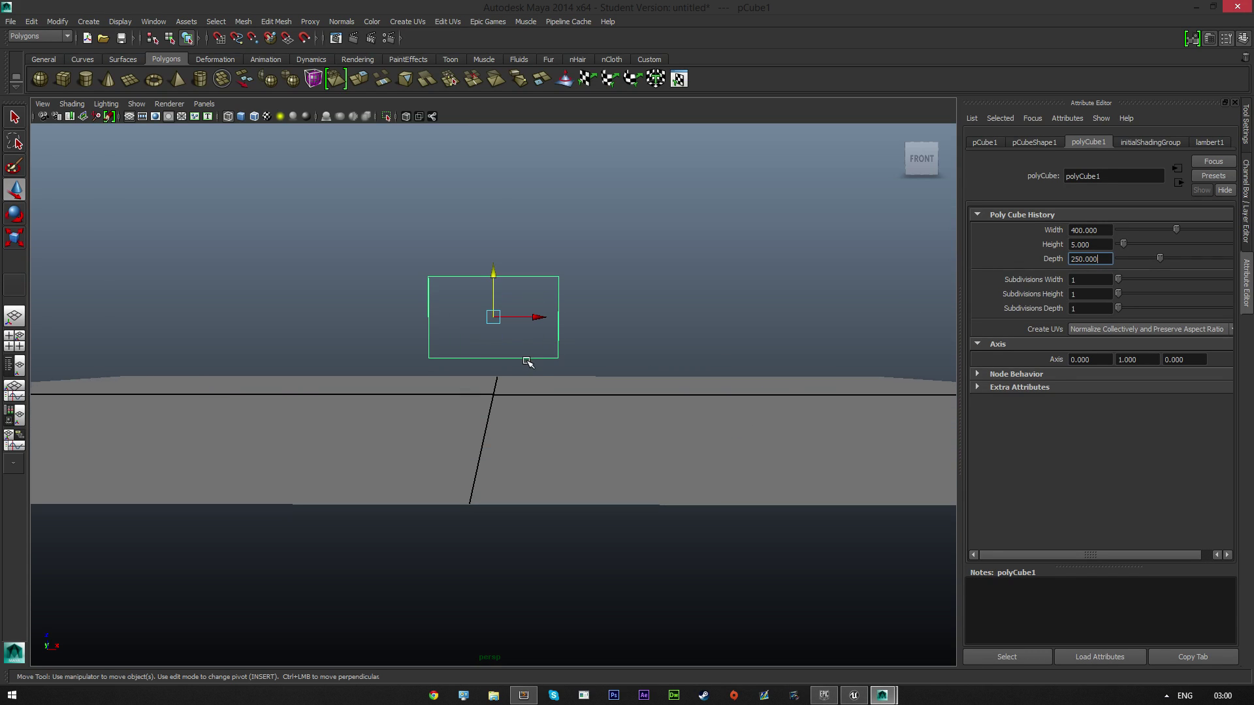
- Frame the upright panel at an angle and switch the viewport to shaded display
{"action": "left_click_drag", "start_coordinate": [495, 359], "coordinate": [552, 357], "text": "alt"}
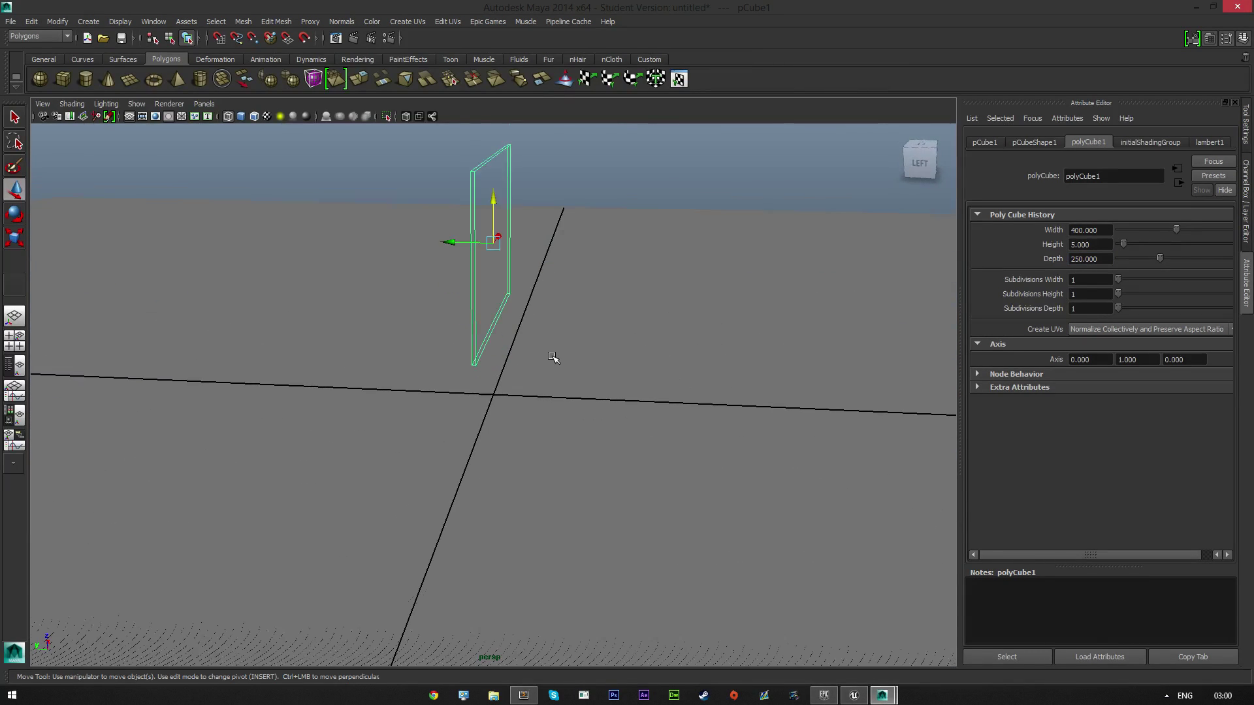
{"action": "scroll", "coordinate": [554, 357], "scroll_direction": "up", "scroll_amount": 1}
{"action": "left_click_drag", "start_coordinate": [636, 248], "coordinate": [586, 246], "text": "alt"}
{"action": "middle_click_drag", "start_coordinate": [649, 224], "coordinate": [645, 368], "text": "alt"}
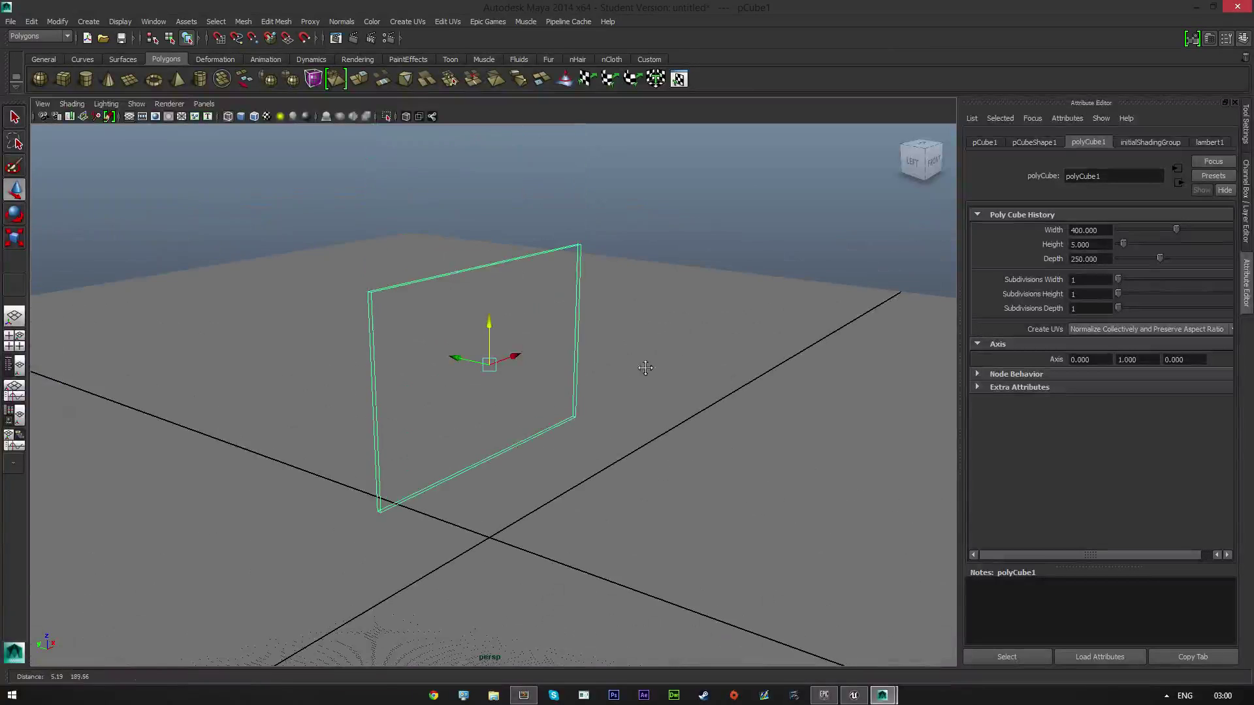
{"action": "left_click_drag", "start_coordinate": [645, 368], "coordinate": [535, 364], "text": "alt"}
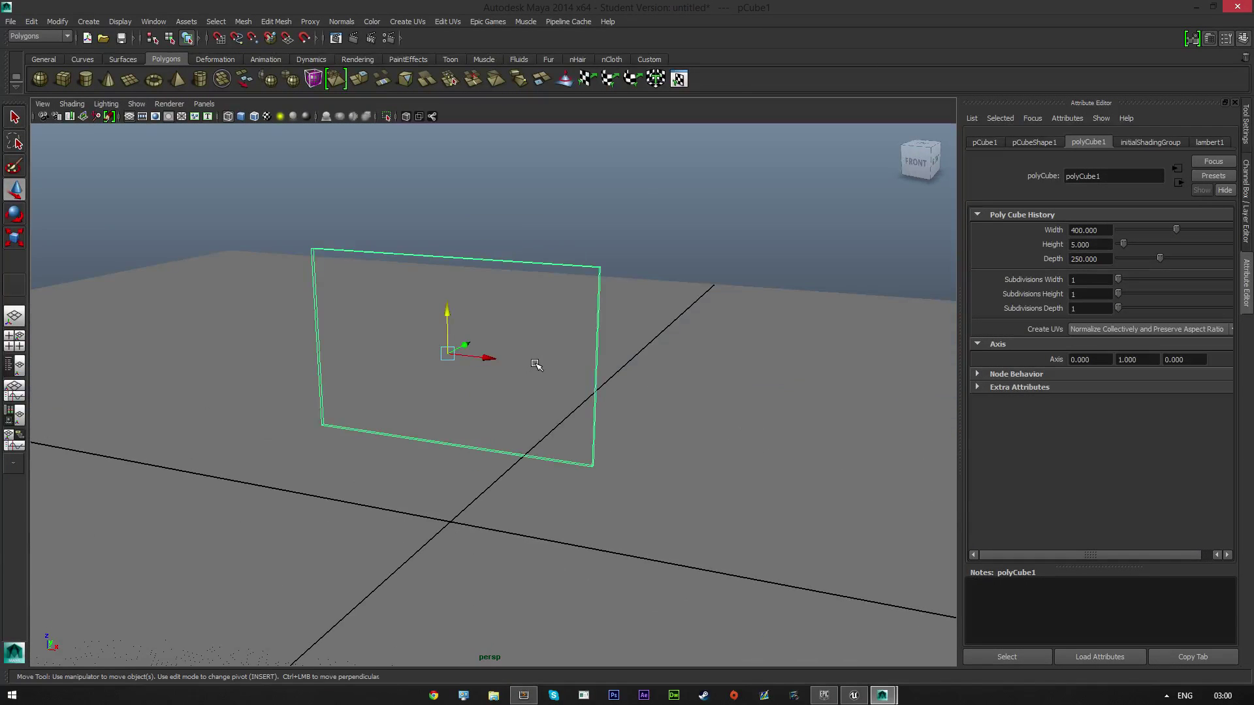
{"action": "key", "text": "5"}
{"action": "left_click_drag", "start_coordinate": [698, 376], "coordinate": [657, 401], "text": "alt"}
- Assign a new Blinn material to the panel and name it ScreenGlass
{"action": "right_click_drag", "start_coordinate": [474, 301], "coordinate": [497, 542]}
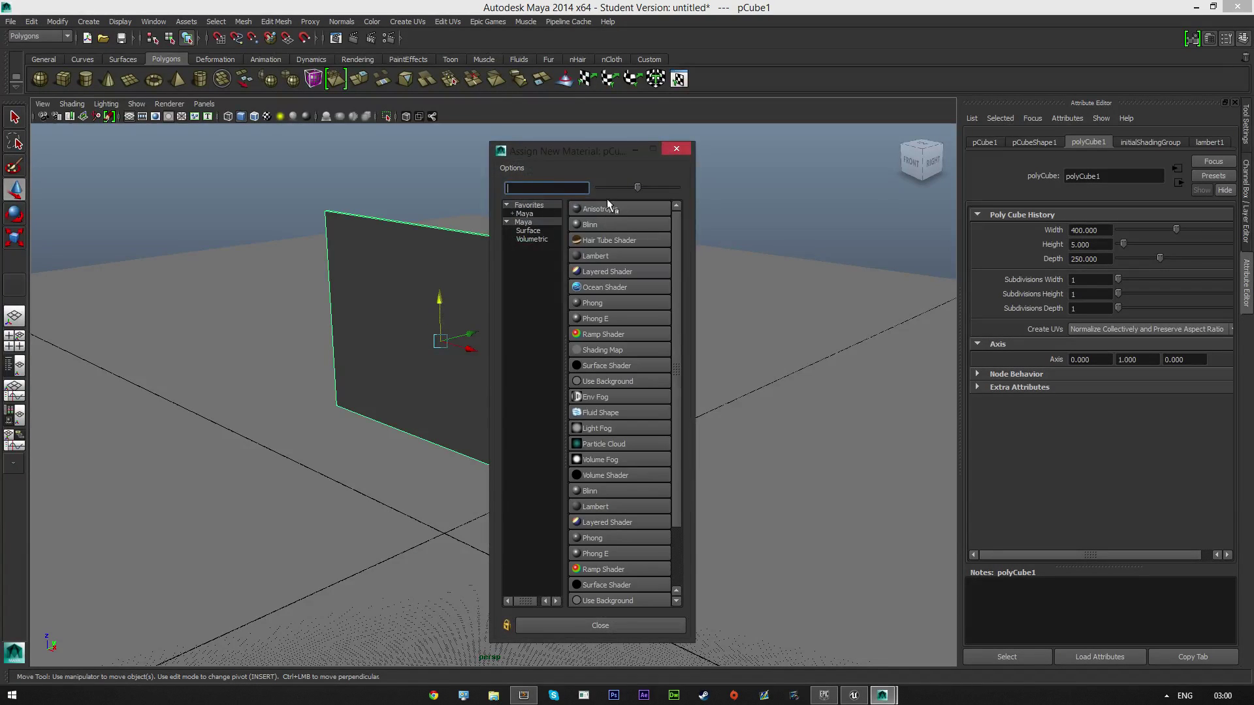
{"action": "left_click", "coordinate": [590, 225]}
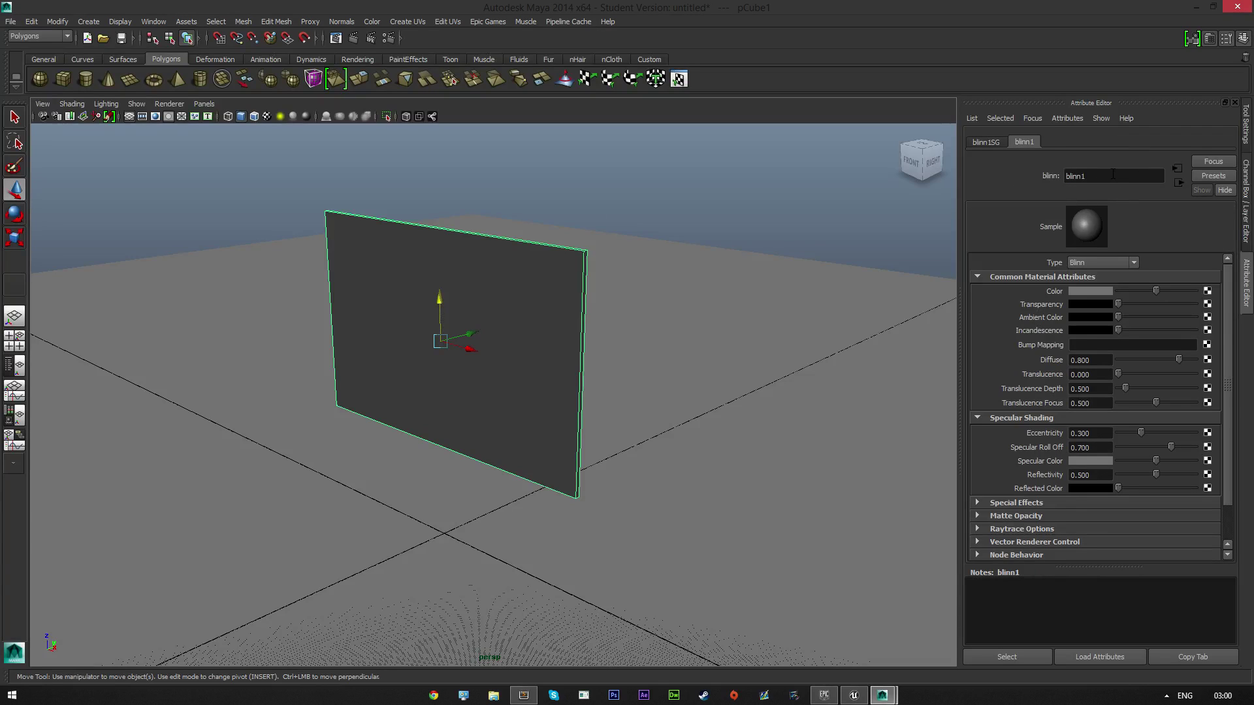
{"action": "double_click", "coordinate": [1112, 174]}
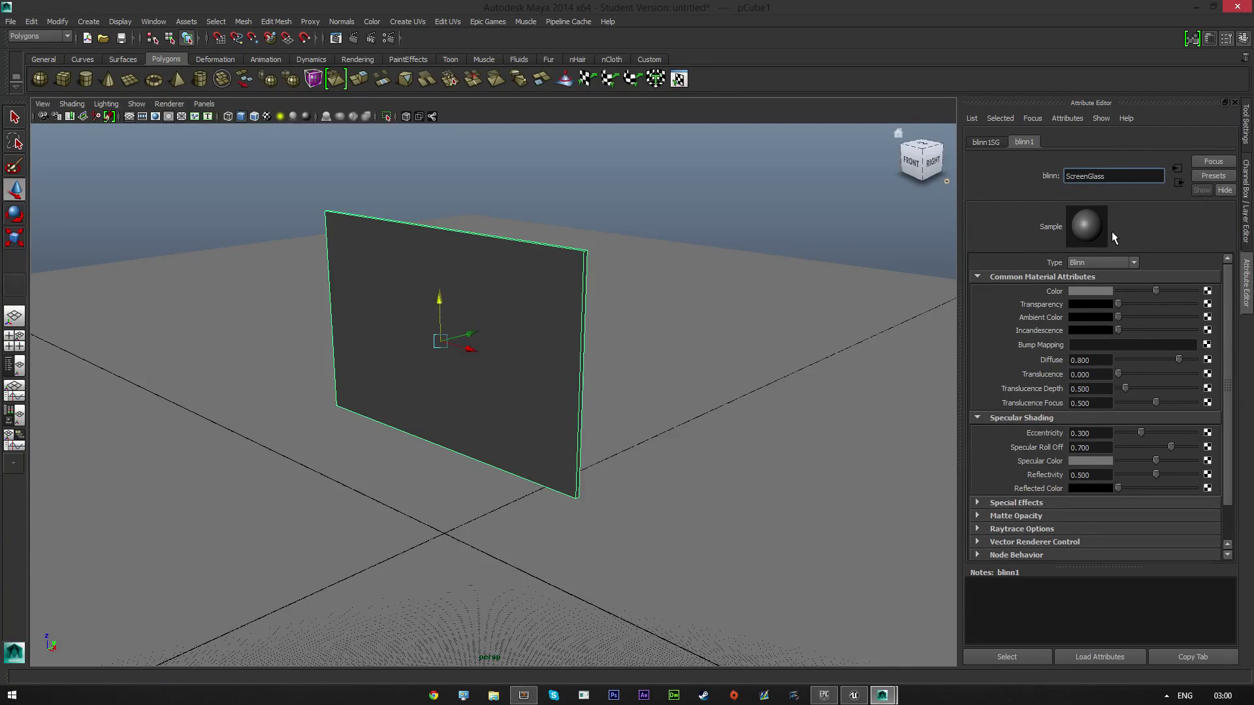
{"action": "key", "text": "Return"}
- Set the ScreenGlass material's color to white and its transparency to a light grey for a mostly see-through panel
{"action": "left_click_drag", "start_coordinate": [1155, 291], "coordinate": [1210, 293]}
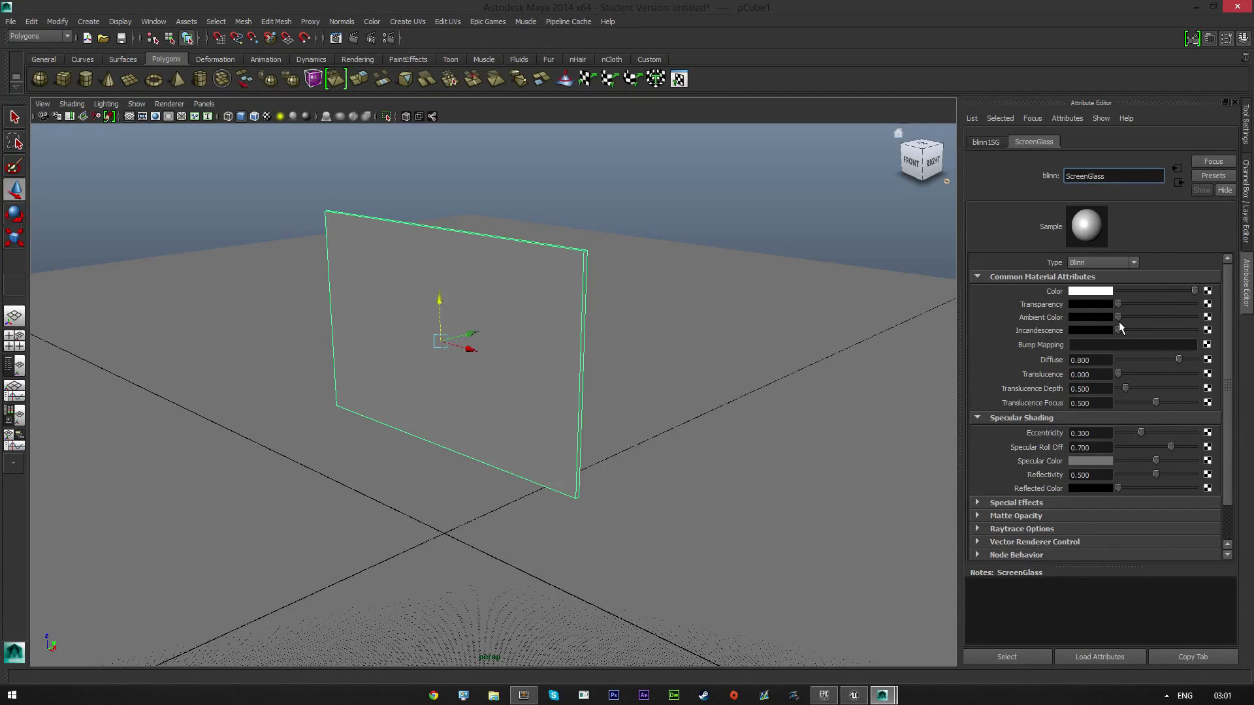
{"action": "left_click_drag", "start_coordinate": [1120, 305], "coordinate": [1181, 304]}
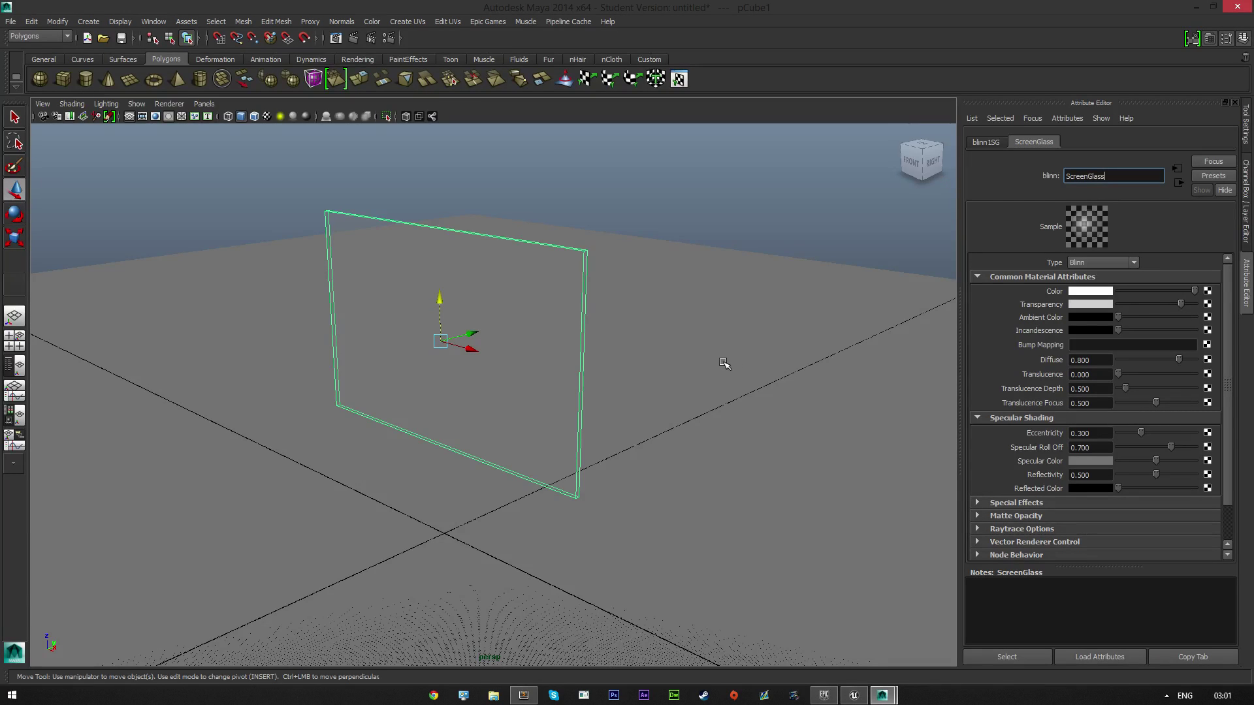
{"action": "left_click_drag", "start_coordinate": [725, 363], "coordinate": [672, 360], "text": "alt"}
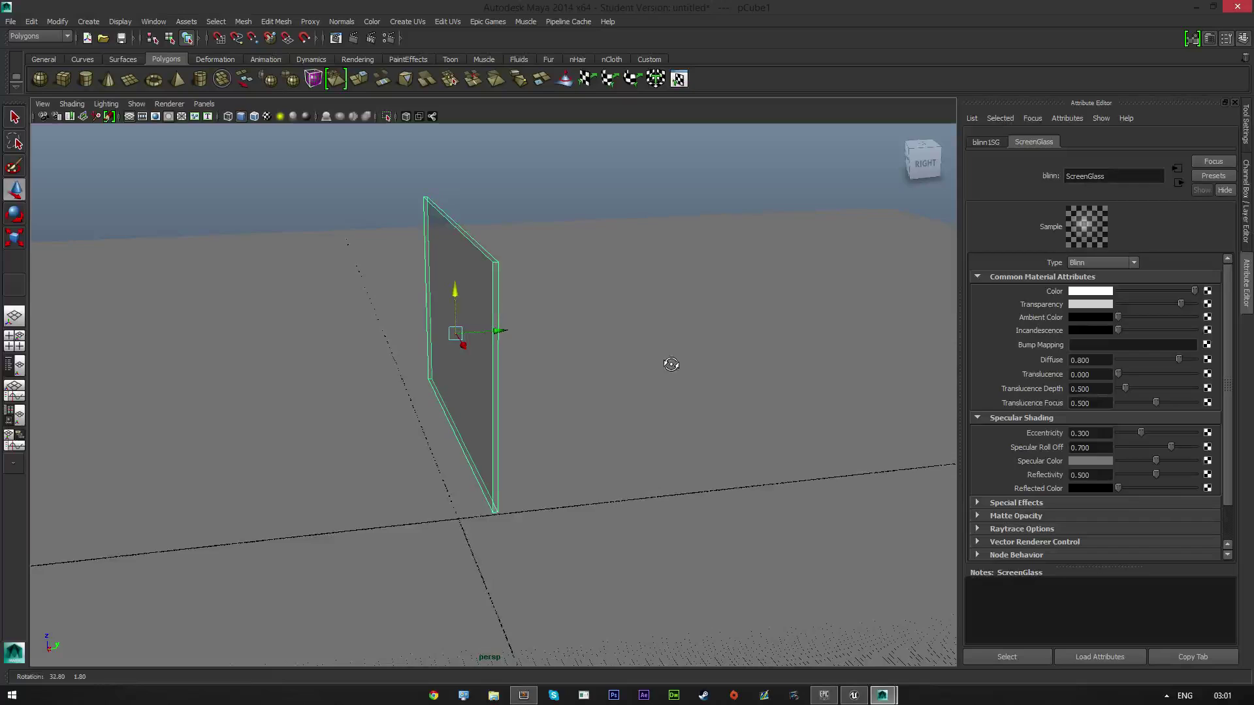
- Create a polygon sphere at the origin beneath the glass panel and scale it up uniformly to form the stand's base
{"action": "left_click", "coordinate": [40, 79]}
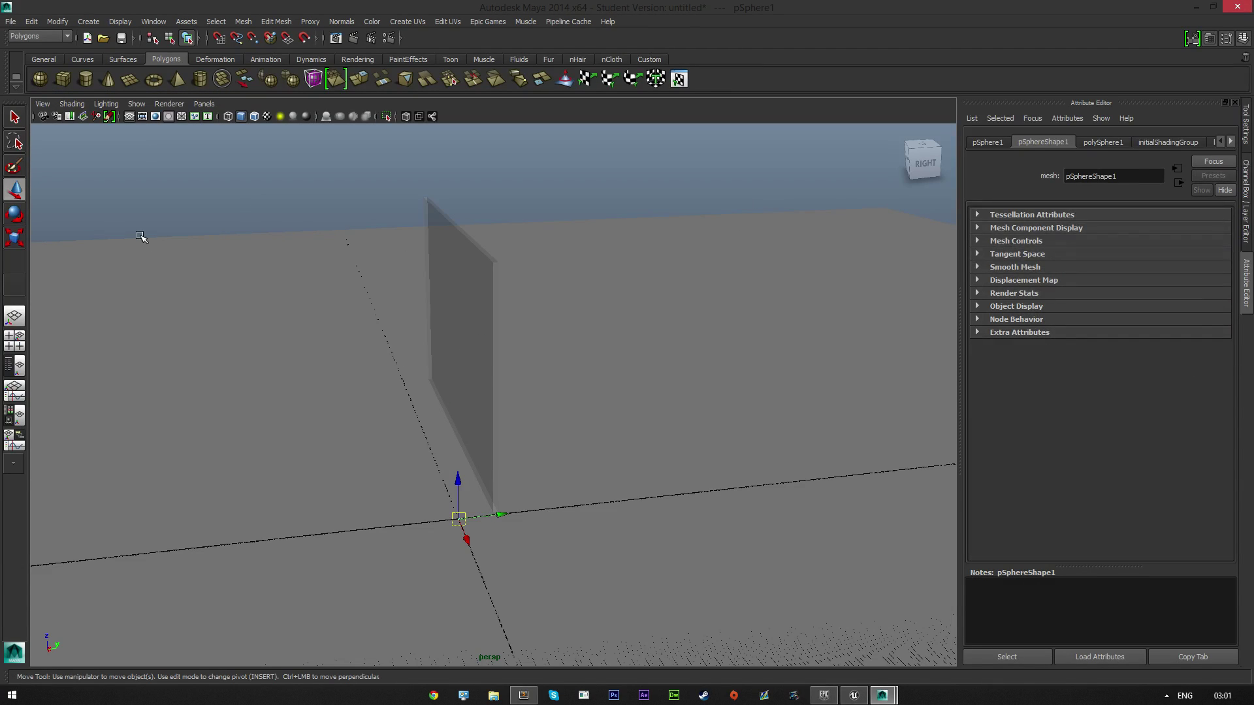
{"action": "key", "text": "r"}
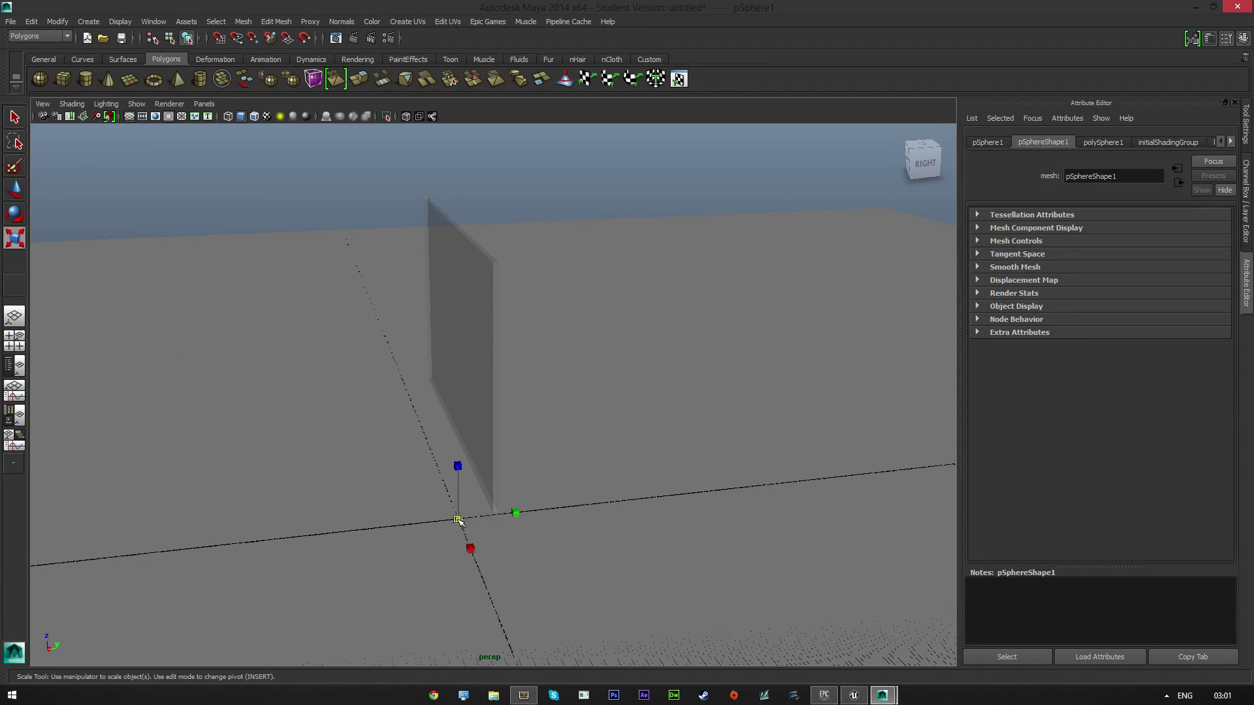
{"action": "left_click_drag", "start_coordinate": [457, 519], "coordinate": [594, 515]}
- Delete the faces of the sphere's lower half so that only an upper dome remains
{"action": "right_click", "coordinate": [458, 548]}
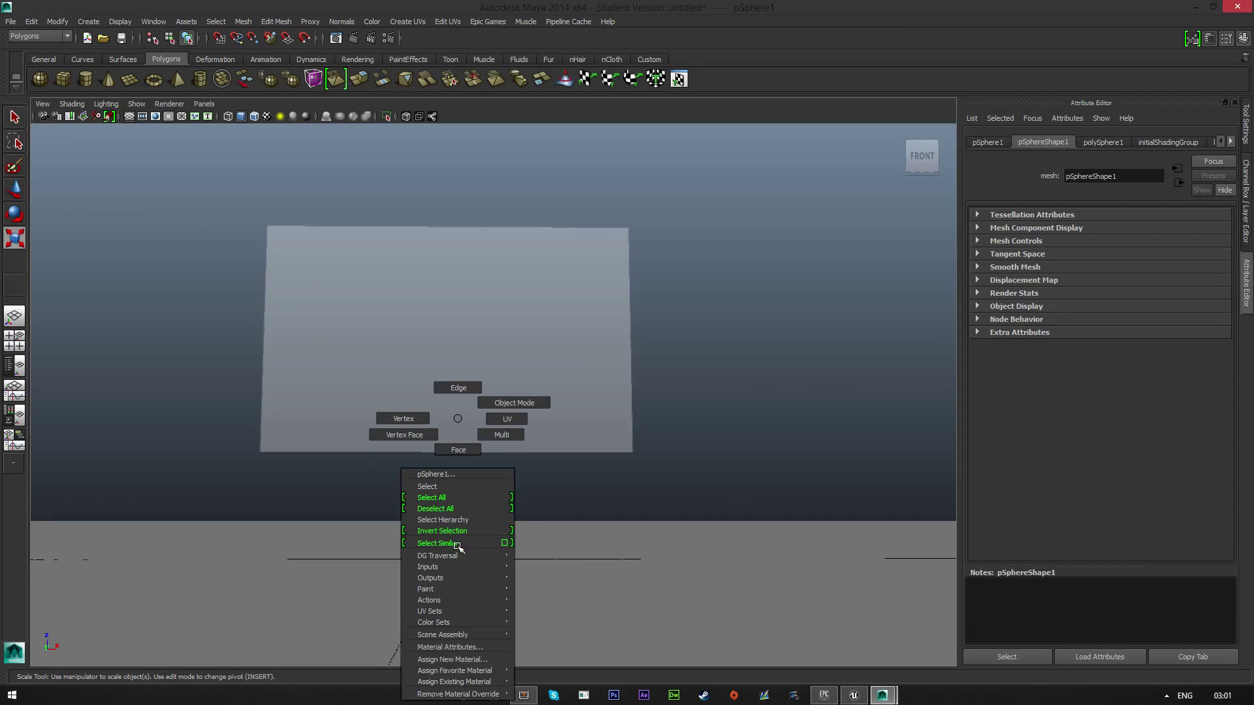
{"action": "left_click", "coordinate": [462, 449]}
{"action": "left_click_drag", "start_coordinate": [496, 590], "coordinate": [495, 587], "text": "alt"}
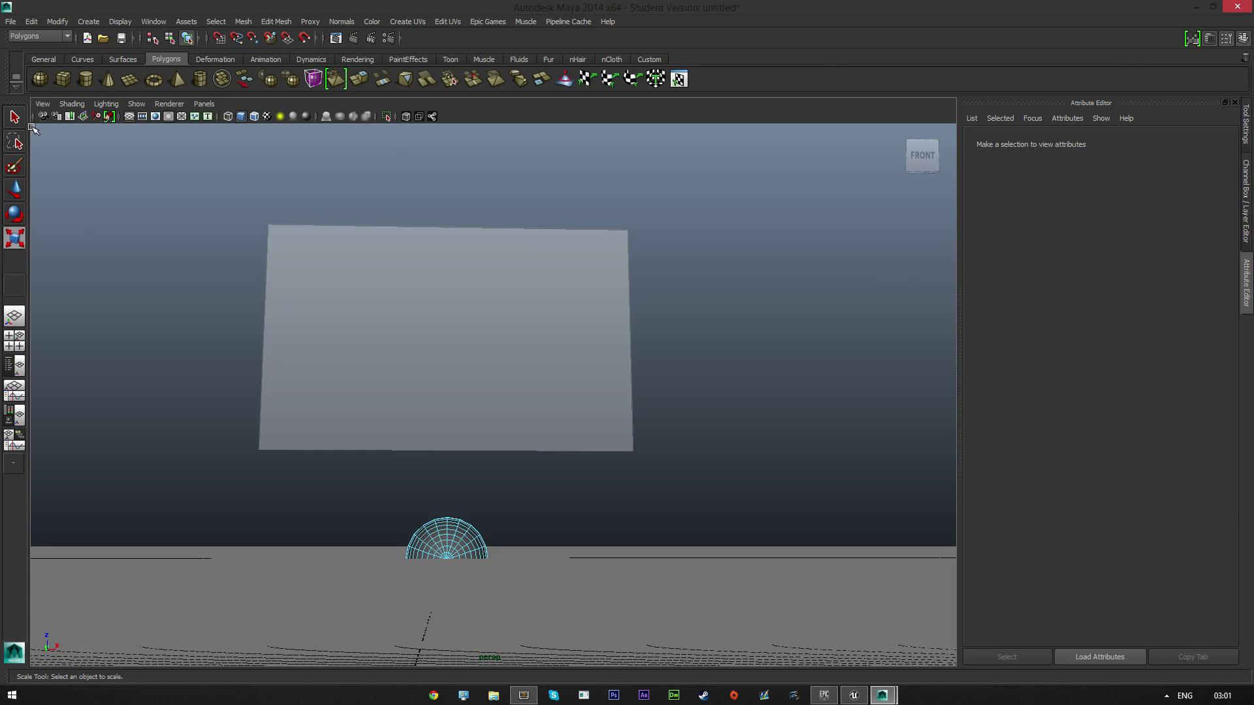
{"action": "key", "text": "q"}
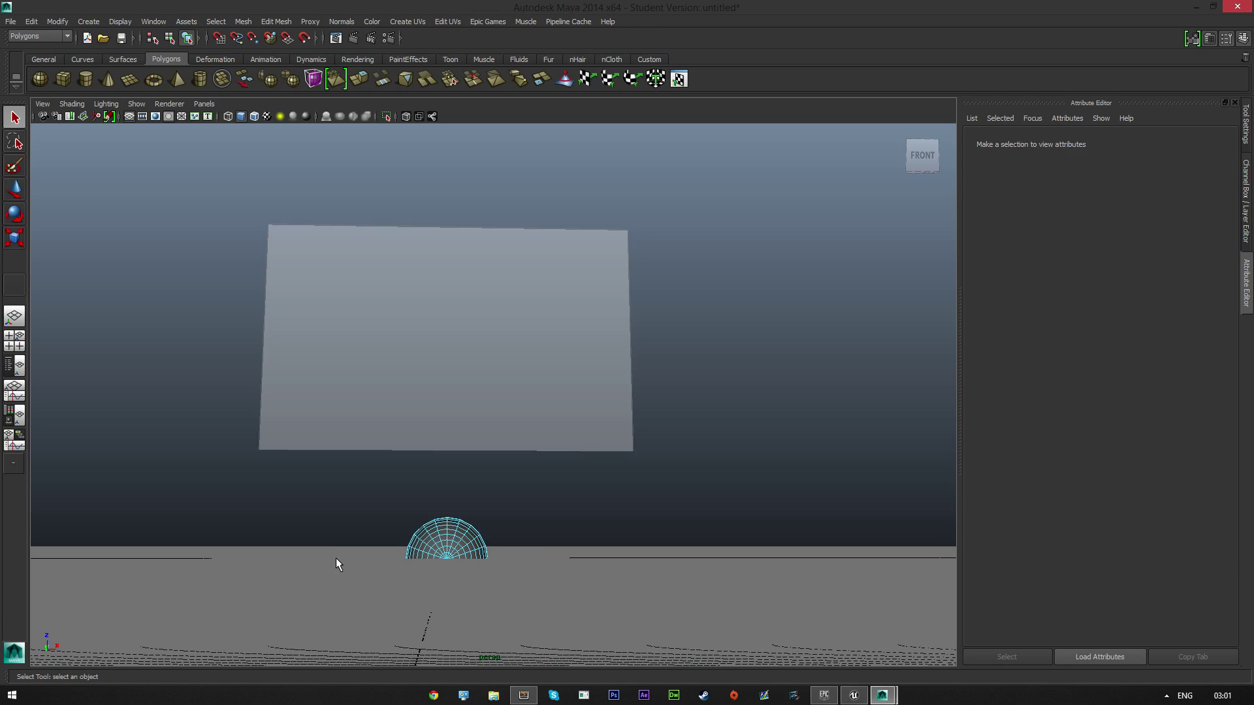
{"action": "left_click_drag", "start_coordinate": [336, 557], "coordinate": [393, 558]}
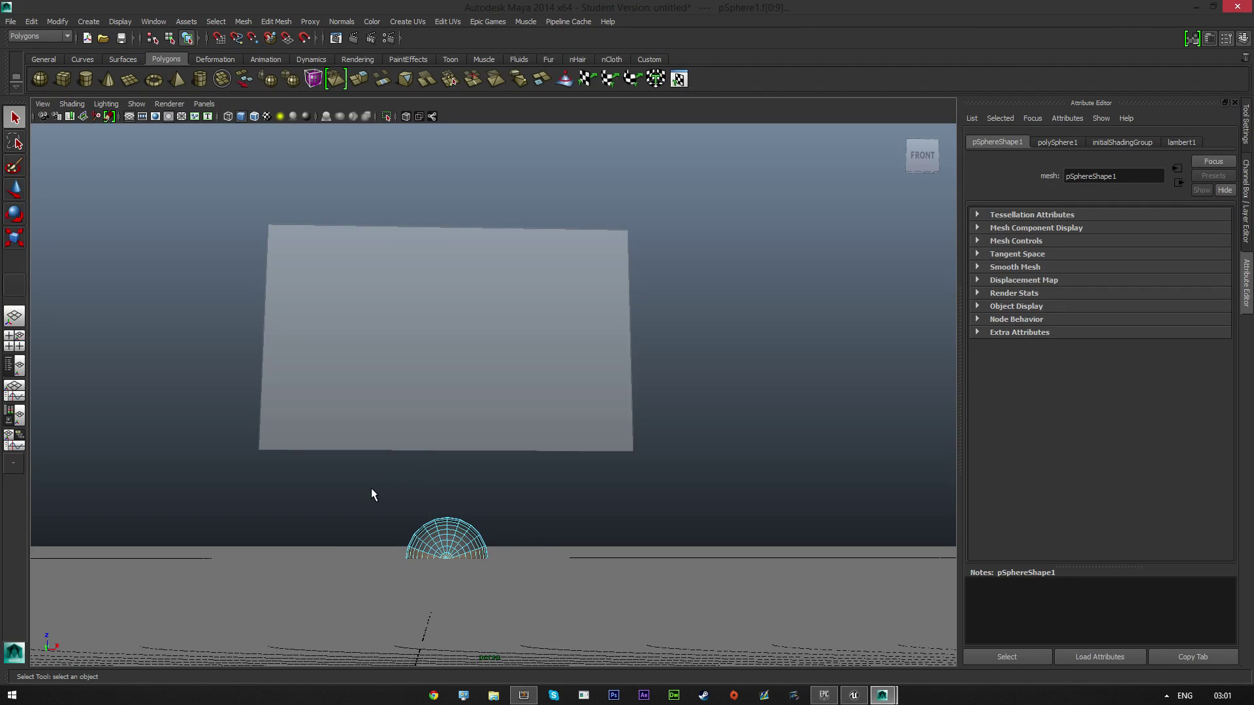
{"action": "left_click_drag", "start_coordinate": [525, 552], "coordinate": [525, 554]}
{"action": "mouse_move", "coordinate": [609, 526]}
{"action": "left_mouse_down", "text": "alt"}
{"action": "mouse_move", "coordinate": [372, 512]}
{"action": "mouse_move", "coordinate": [353, 526]}
{"action": "mouse_move", "coordinate": [552, 543]}
{"action": "mouse_move", "coordinate": [548, 523]}
{"action": "mouse_move", "coordinate": [620, 503]}
{"action": "mouse_move", "coordinate": [613, 540]}
{"action": "left_mouse_up", "text": "alt"}
{"action": "left_click", "coordinate": [552, 544]}
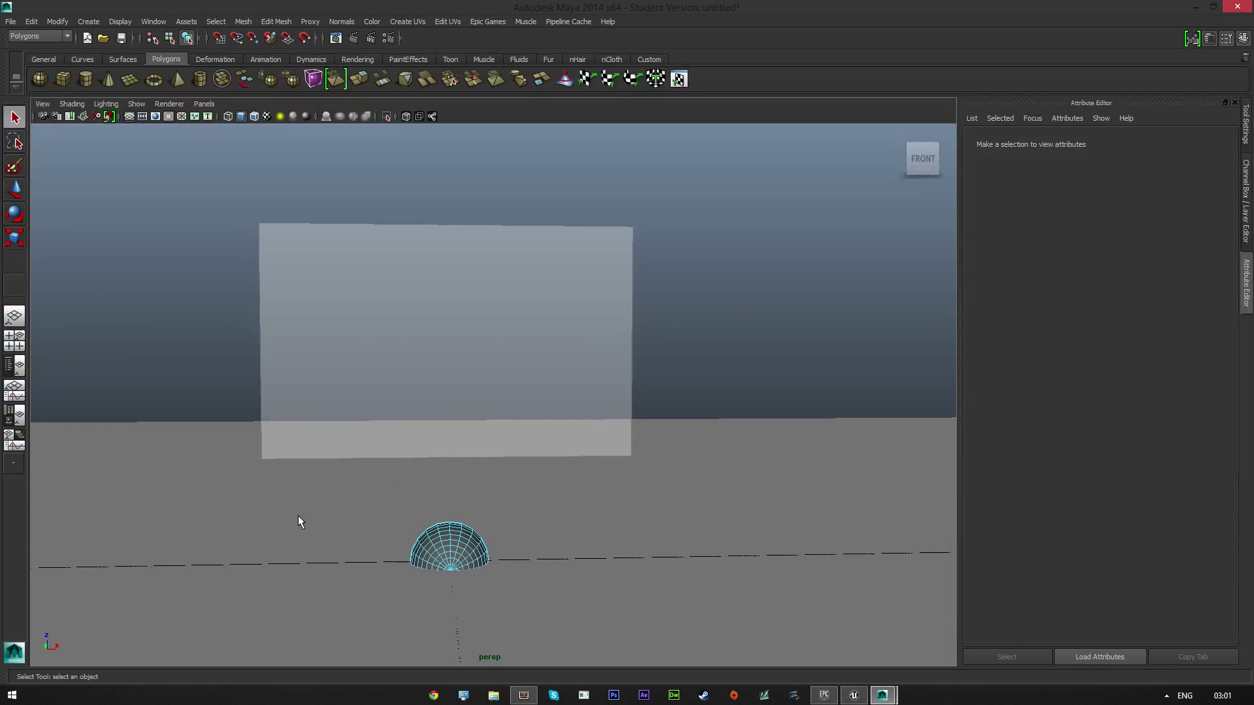
- Return the dome to object mode and raise it about 12 cm along Z
{"action": "right_click_drag", "start_coordinate": [442, 555], "coordinate": [445, 544]}
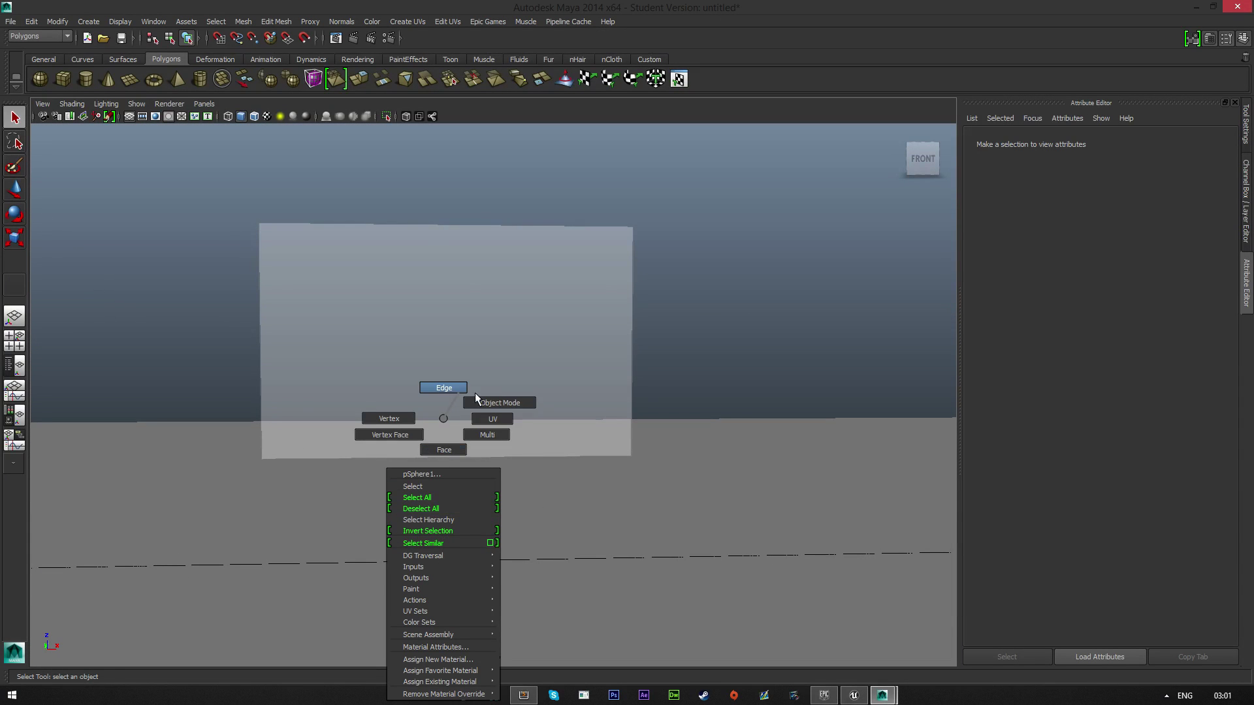
{"action": "left_click", "coordinate": [495, 406]}
{"action": "left_click", "coordinate": [14, 189]}
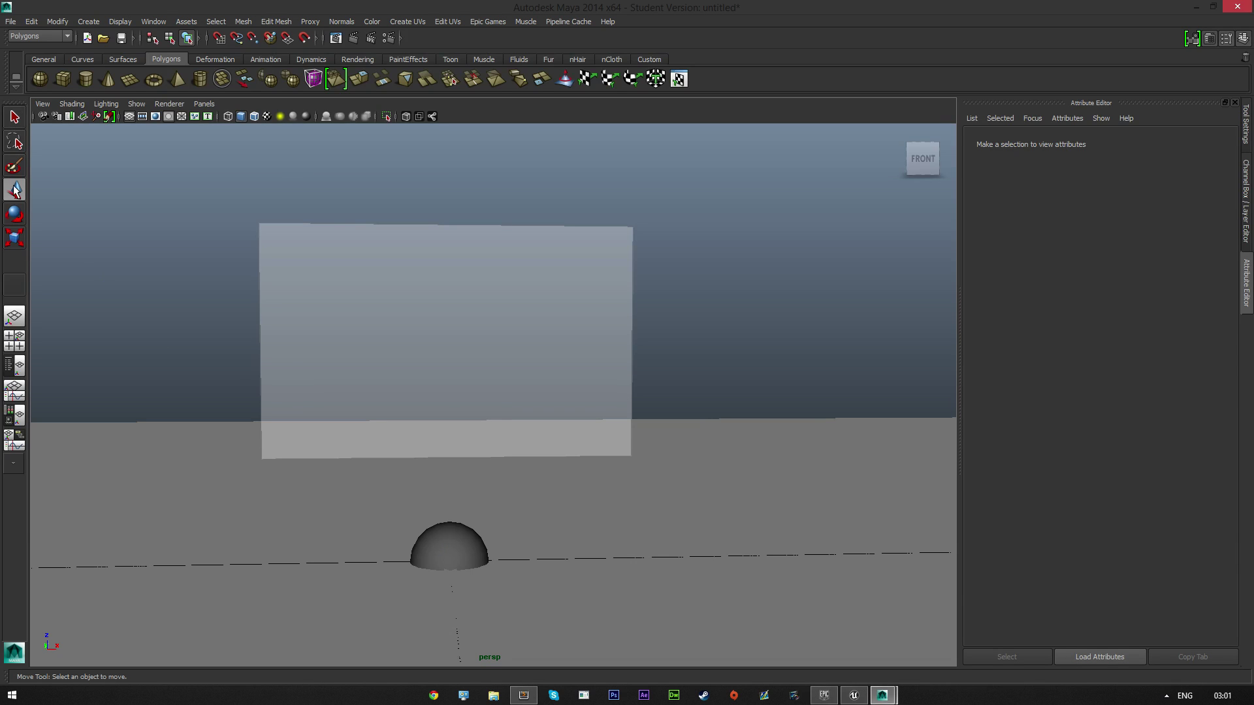
{"action": "left_click", "coordinate": [455, 532]}
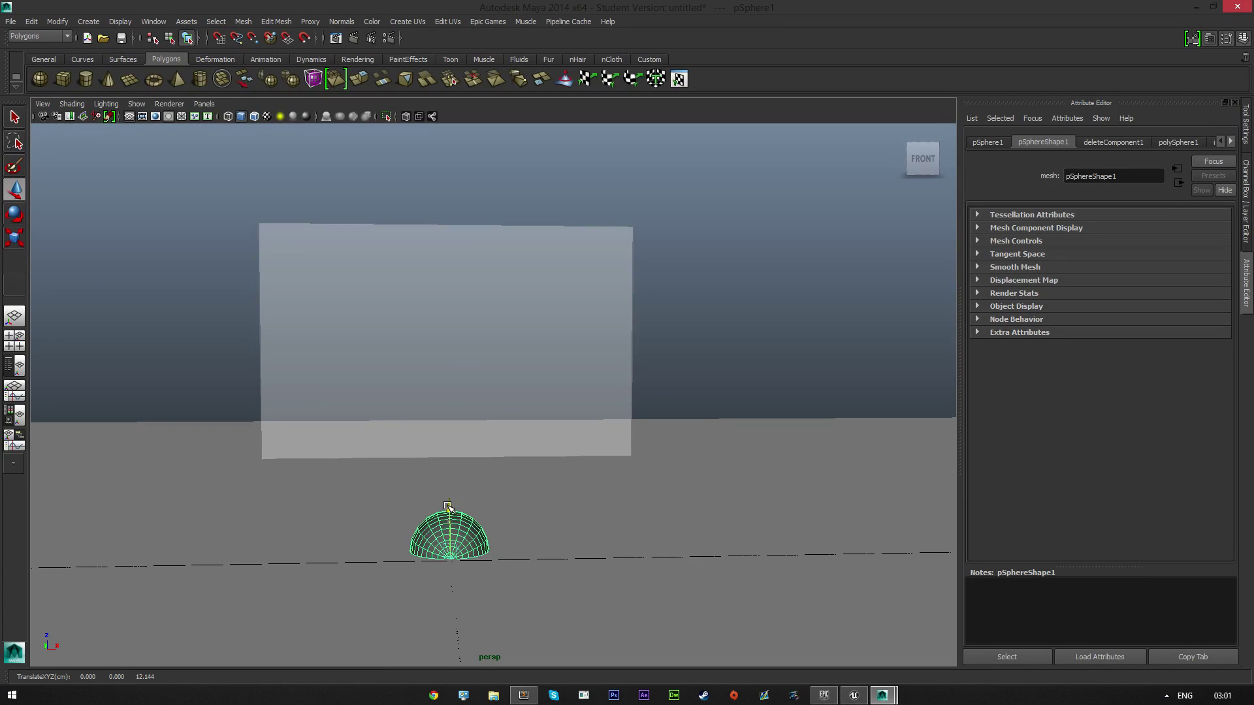
- Hide the viewport grid to expose the dome's open underside
{"action": "left_click_drag", "start_coordinate": [481, 557], "coordinate": [438, 537], "text": "alt"}
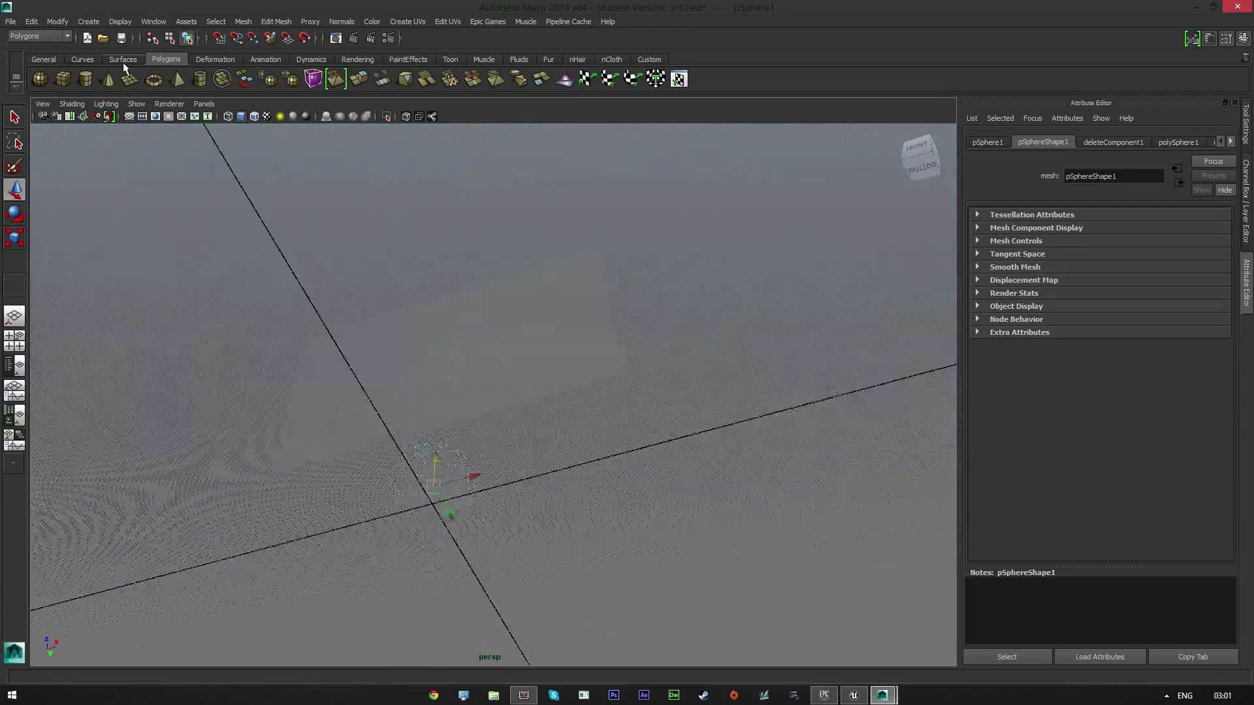
{"action": "left_click", "coordinate": [118, 22]}
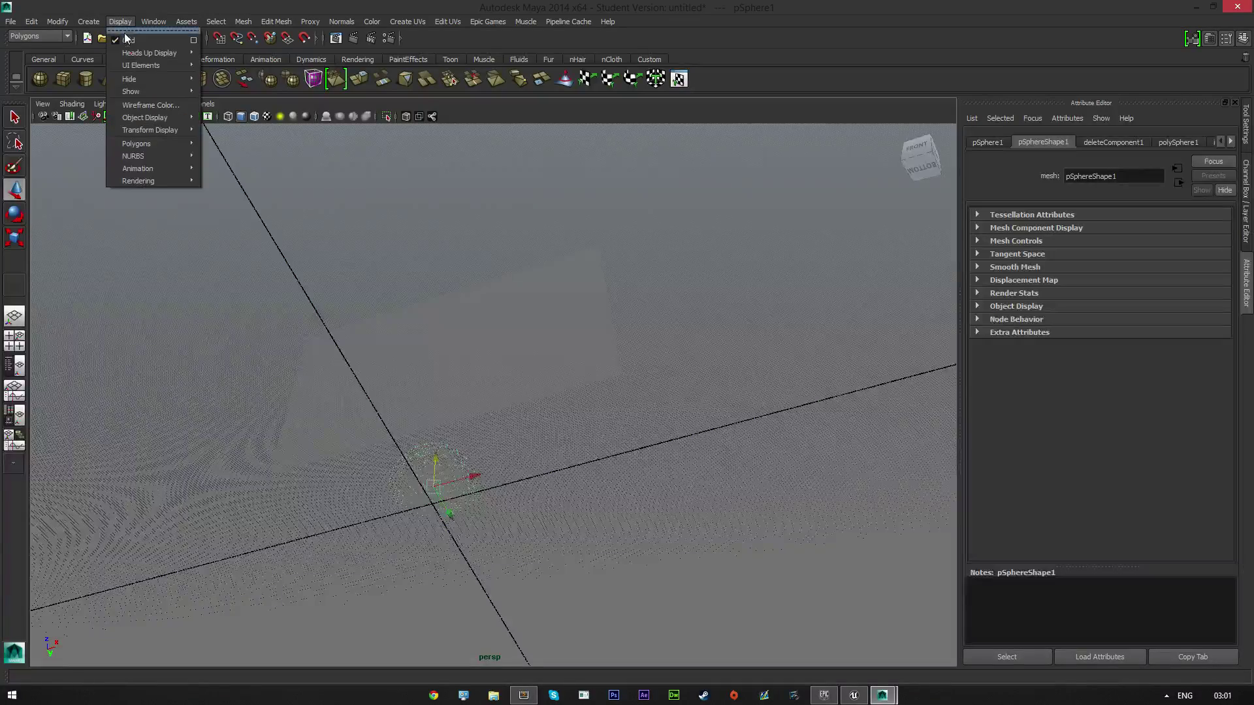
{"action": "left_click", "coordinate": [121, 37]}
- Scale the two rim vertices on either side of the dome's pole along X, then return to object mode
{"action": "left_click_drag", "start_coordinate": [459, 495], "coordinate": [550, 523], "text": "alt"}
{"action": "right_click_drag", "start_coordinate": [496, 418], "coordinate": [439, 421]}
{"action": "right_click_drag", "start_coordinate": [439, 421], "coordinate": [525, 521], "text": "alt"}
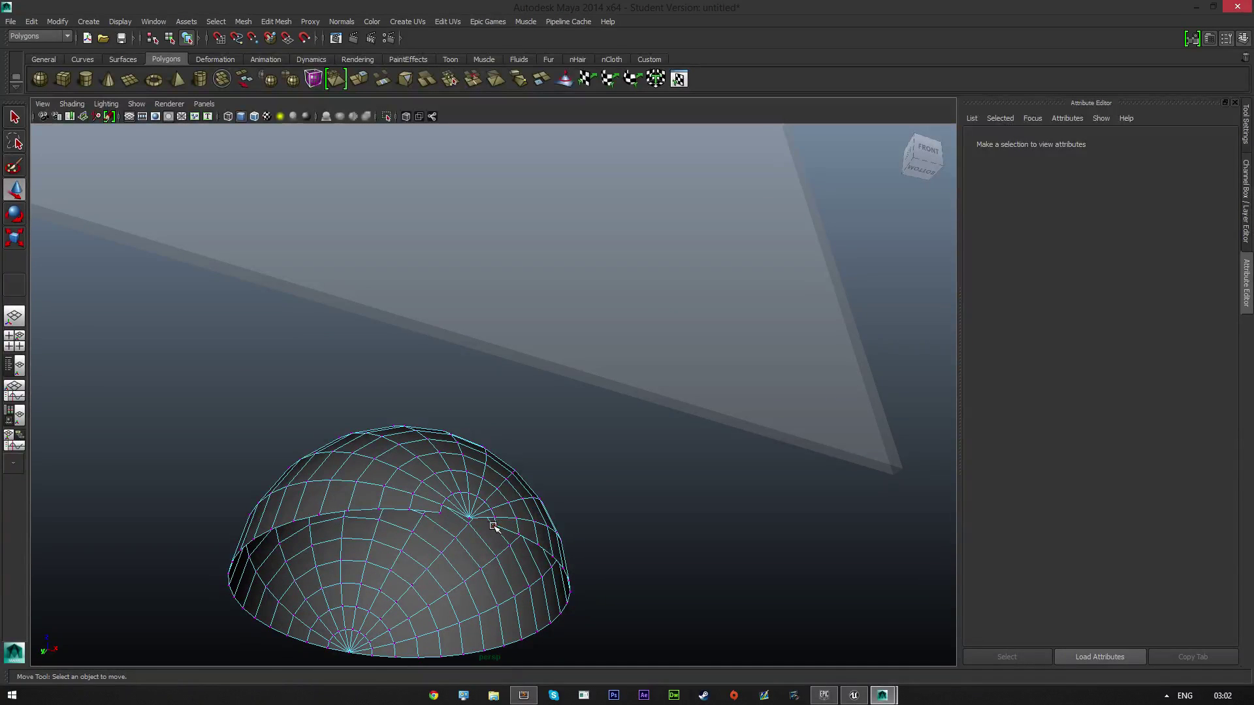
{"action": "left_click", "coordinate": [492, 525]}
{"action": "left_click", "coordinate": [440, 513], "text": "shift"}
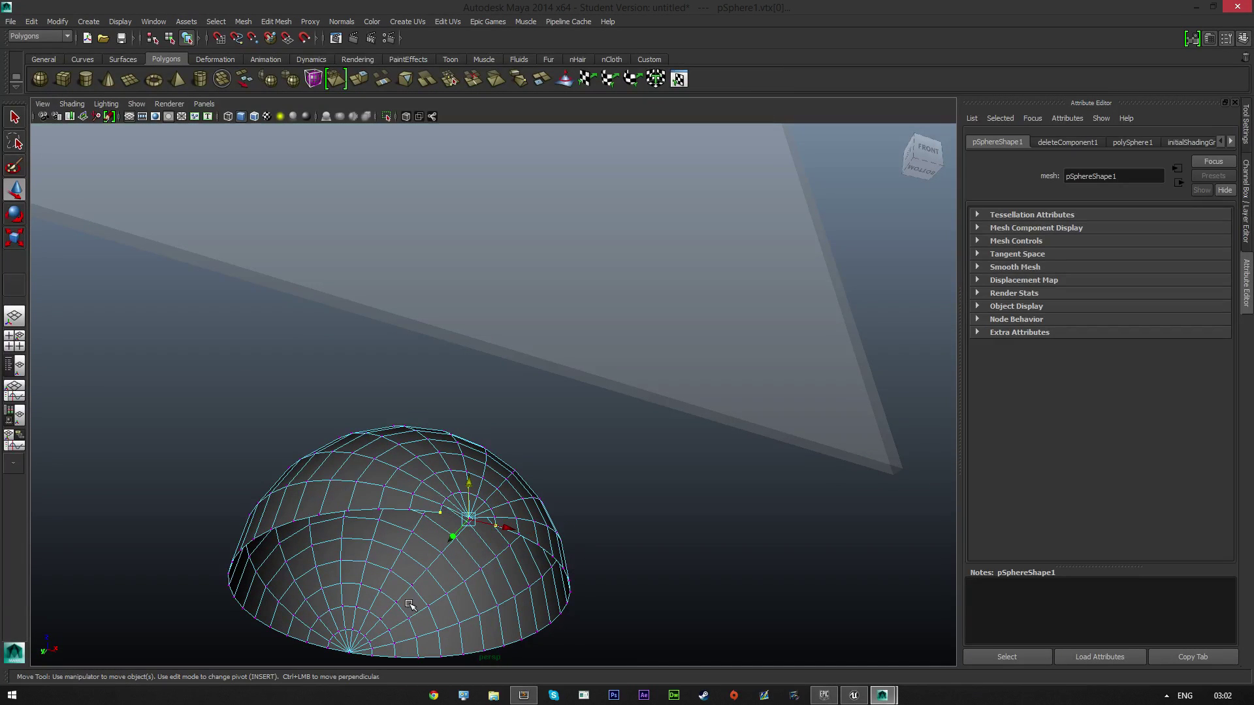
{"action": "left_click", "coordinate": [14, 237]}
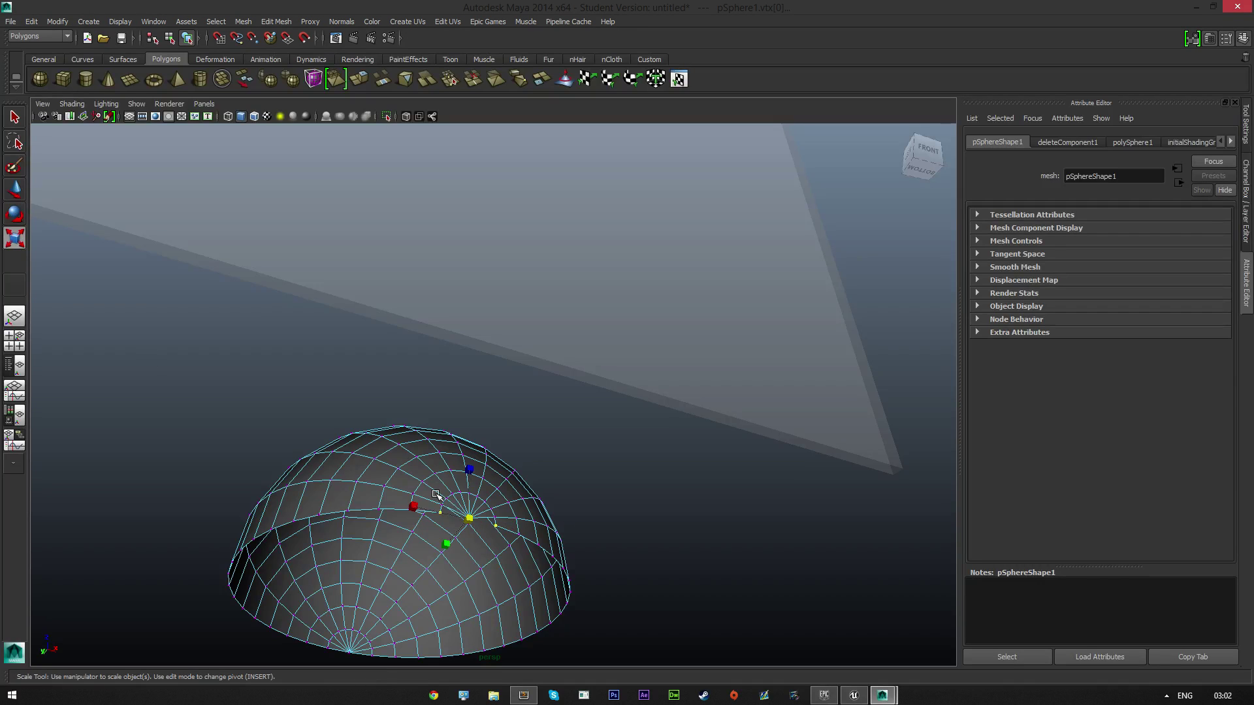
{"action": "left_click_drag", "start_coordinate": [416, 510], "coordinate": [591, 523]}
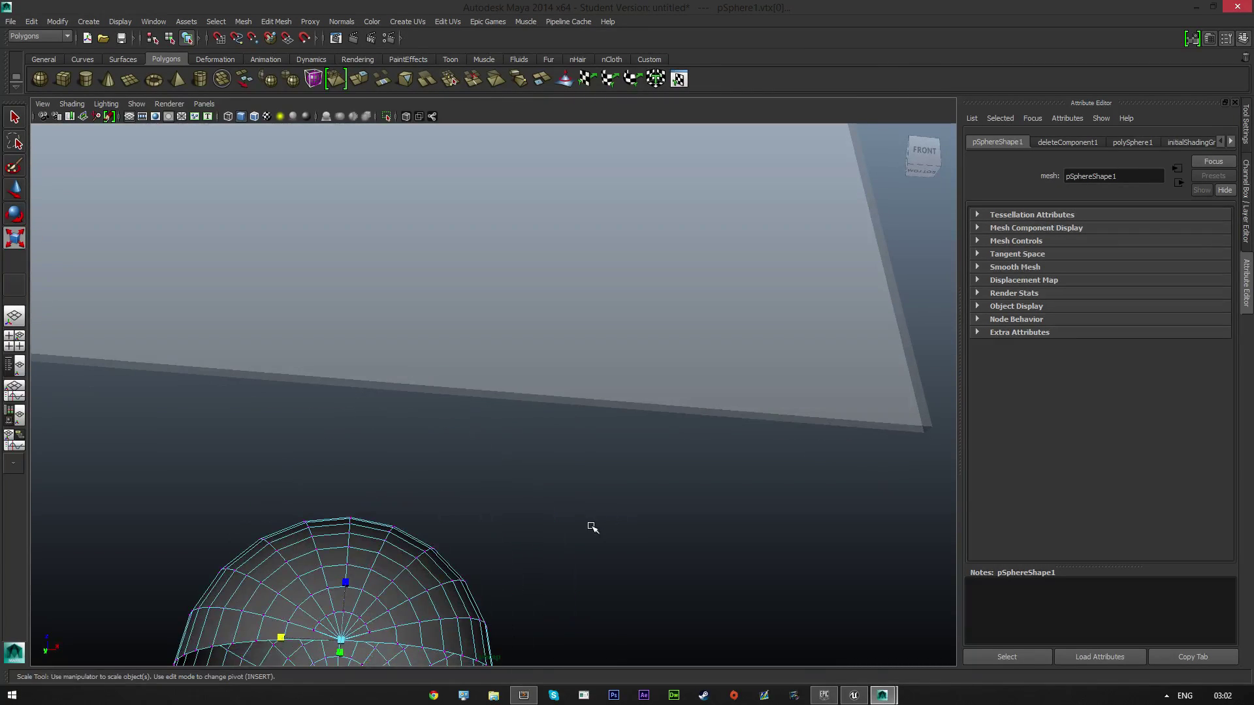
{"action": "right_click_drag", "start_coordinate": [316, 420], "coordinate": [369, 400]}
{"action": "left_click_drag", "start_coordinate": [561, 508], "coordinate": [361, 481], "text": "alt"}
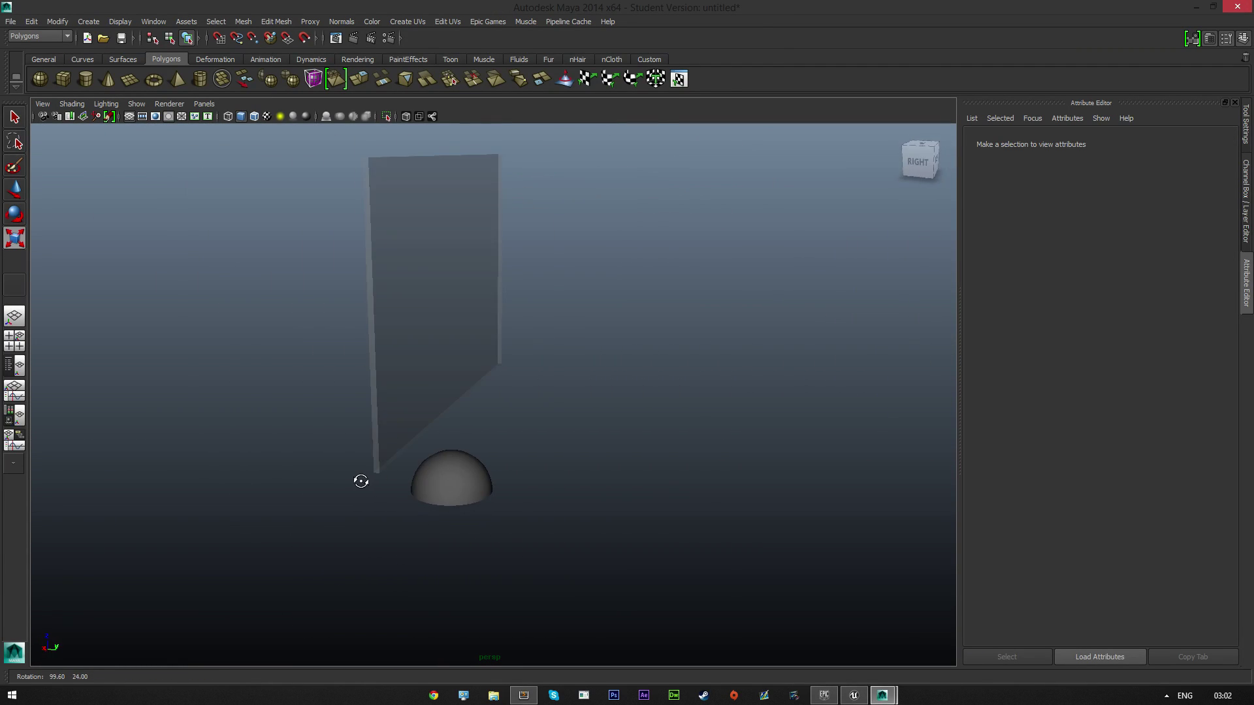
- Create a polygon cylinder at the origin, scale it uniformly to about 17 and show its transform values
{"action": "left_click", "coordinate": [86, 79]}
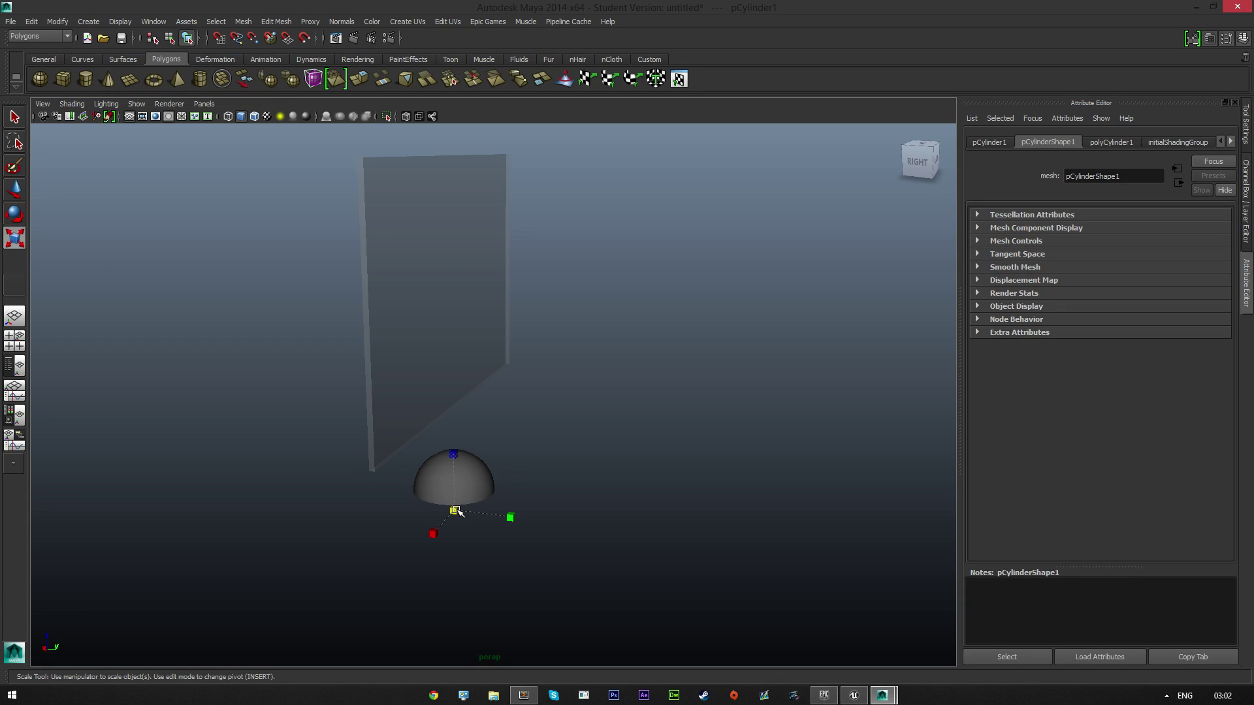
{"action": "left_click_drag", "start_coordinate": [453, 511], "coordinate": [481, 502]}
{"action": "left_click", "coordinate": [1244, 193]}
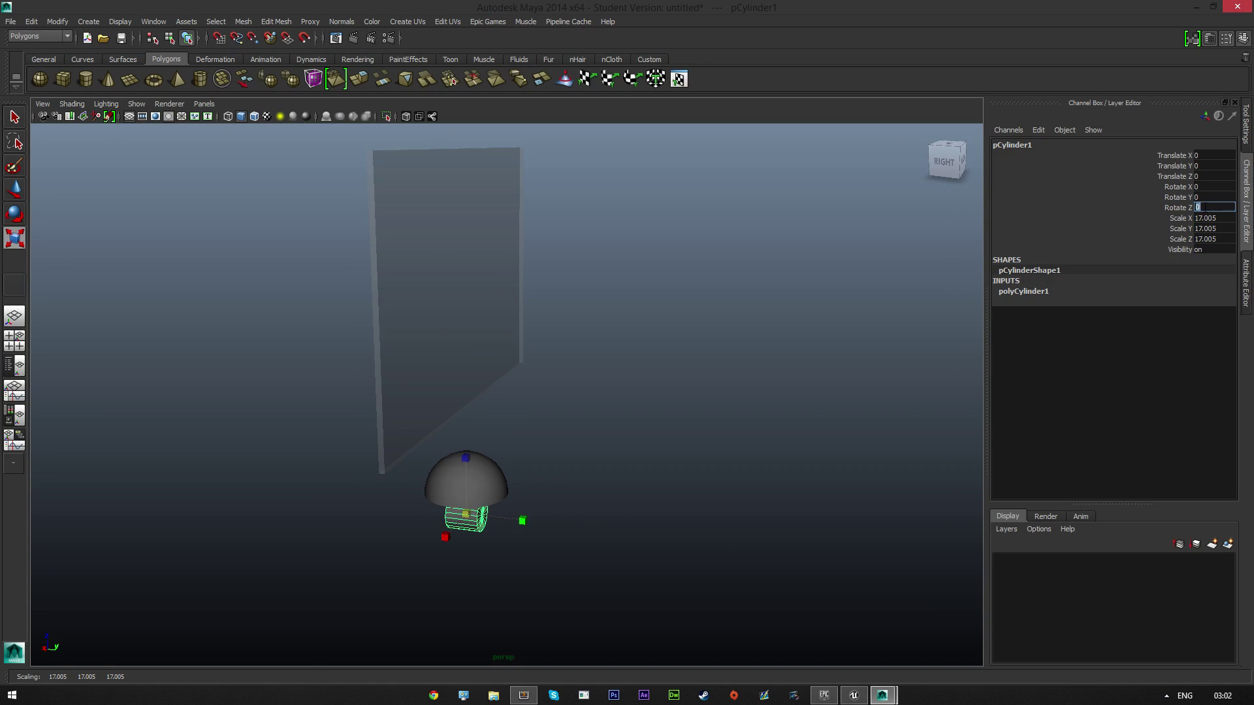
{"action": "type", "text": "90"}
{"action": "key", "text": "Return"}
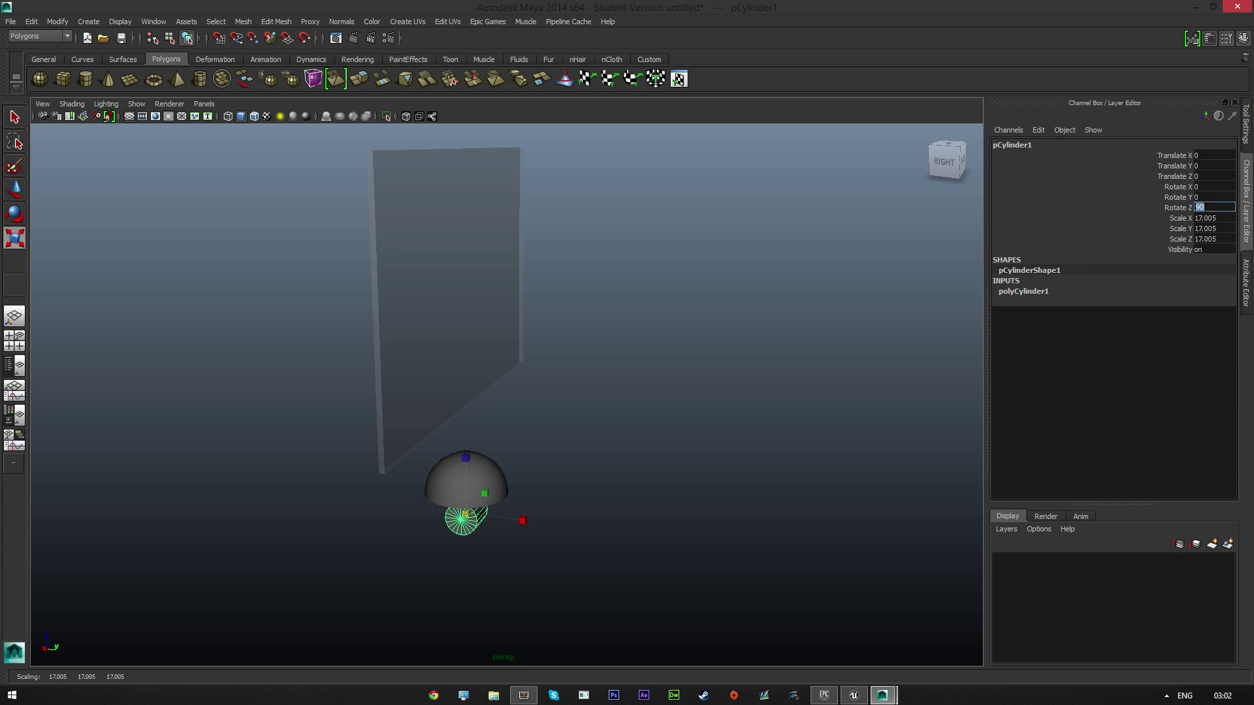
{"action": "type", "text": "0"}
{"action": "key", "text": "Return"}
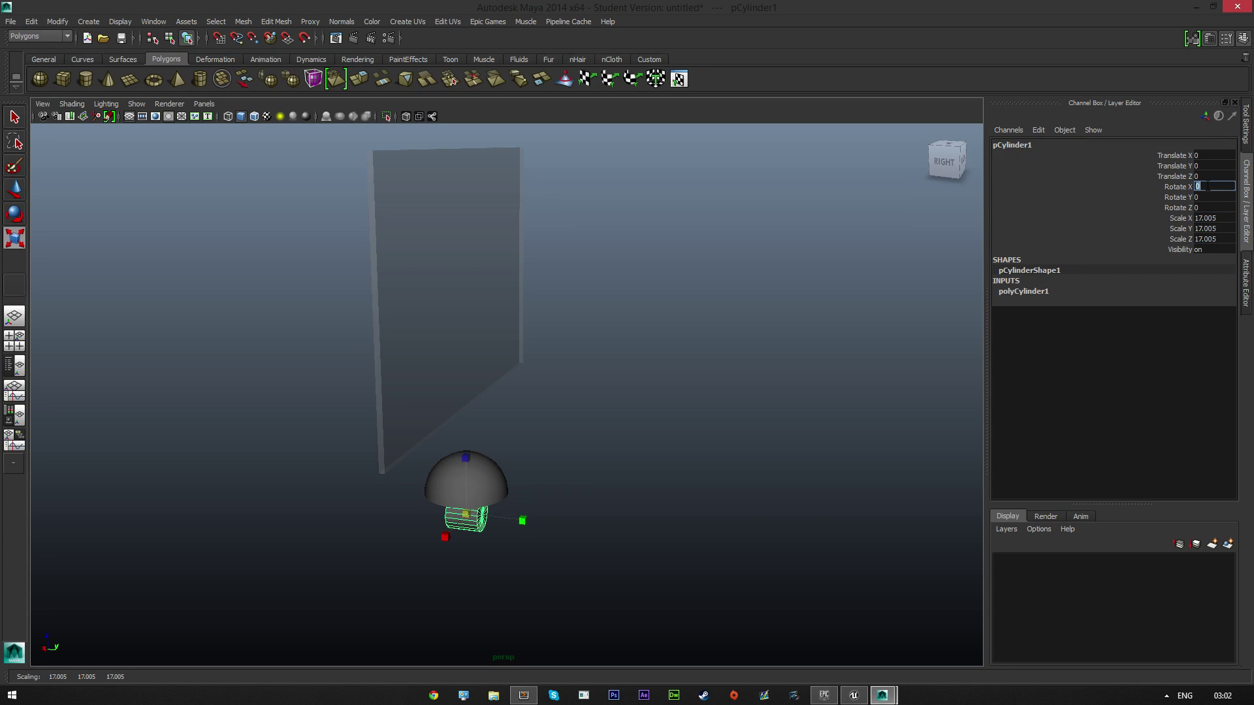
- Stand the cylinder upright with an X rotation of 90 and stretch it to a Y scale of about 39.7
{"action": "key", "text": "Return"}
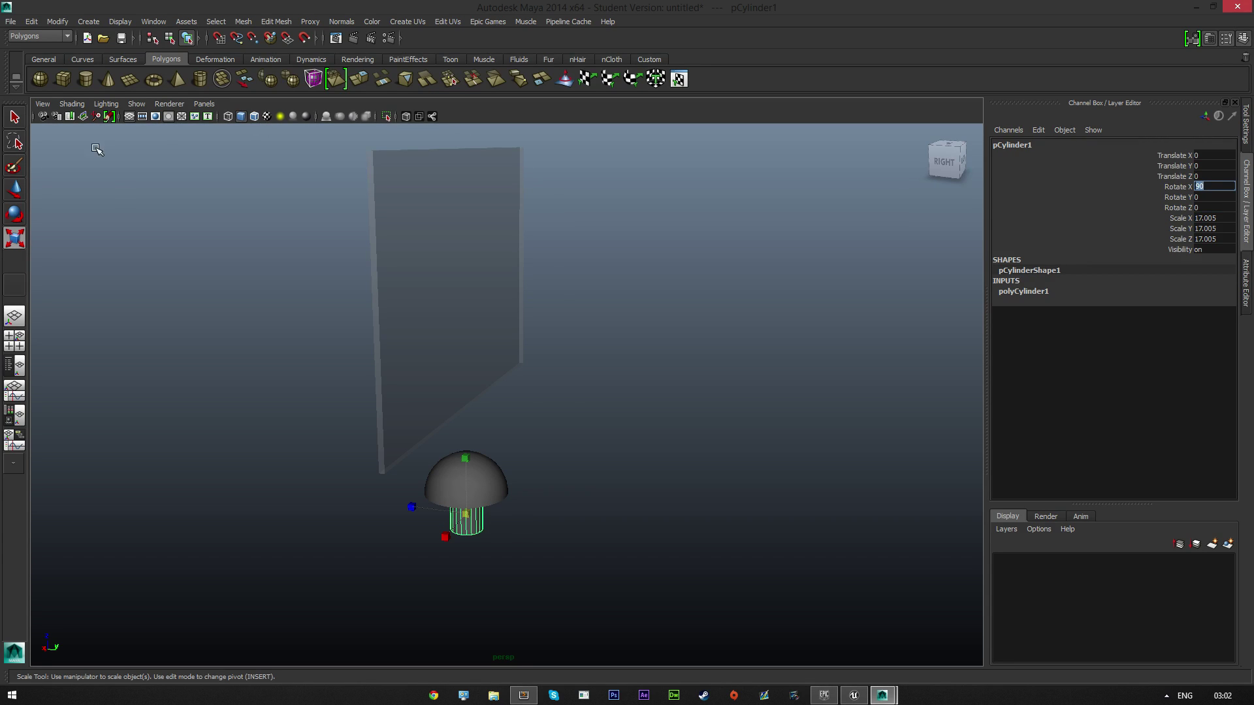
{"action": "key", "text": "alt+Tab"}
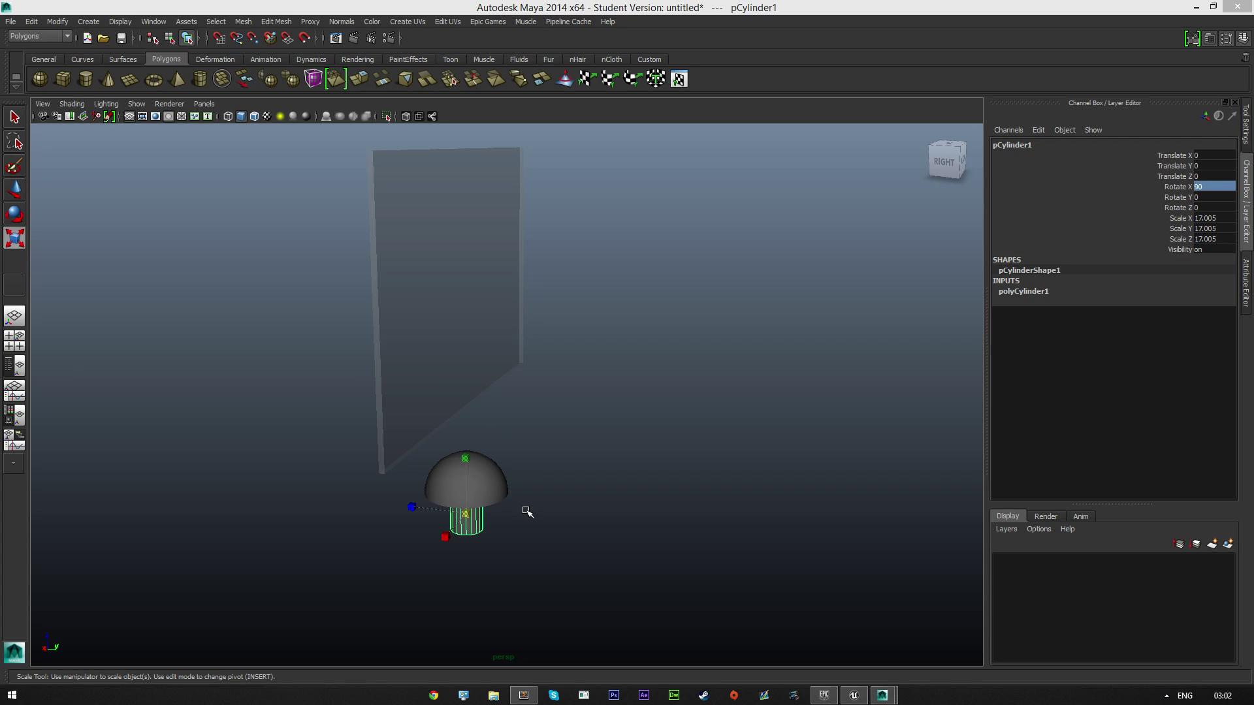
{"action": "left_click_drag", "start_coordinate": [649, 476], "coordinate": [603, 487], "text": "alt"}
{"action": "left_click_drag", "start_coordinate": [444, 473], "coordinate": [447, 396]}
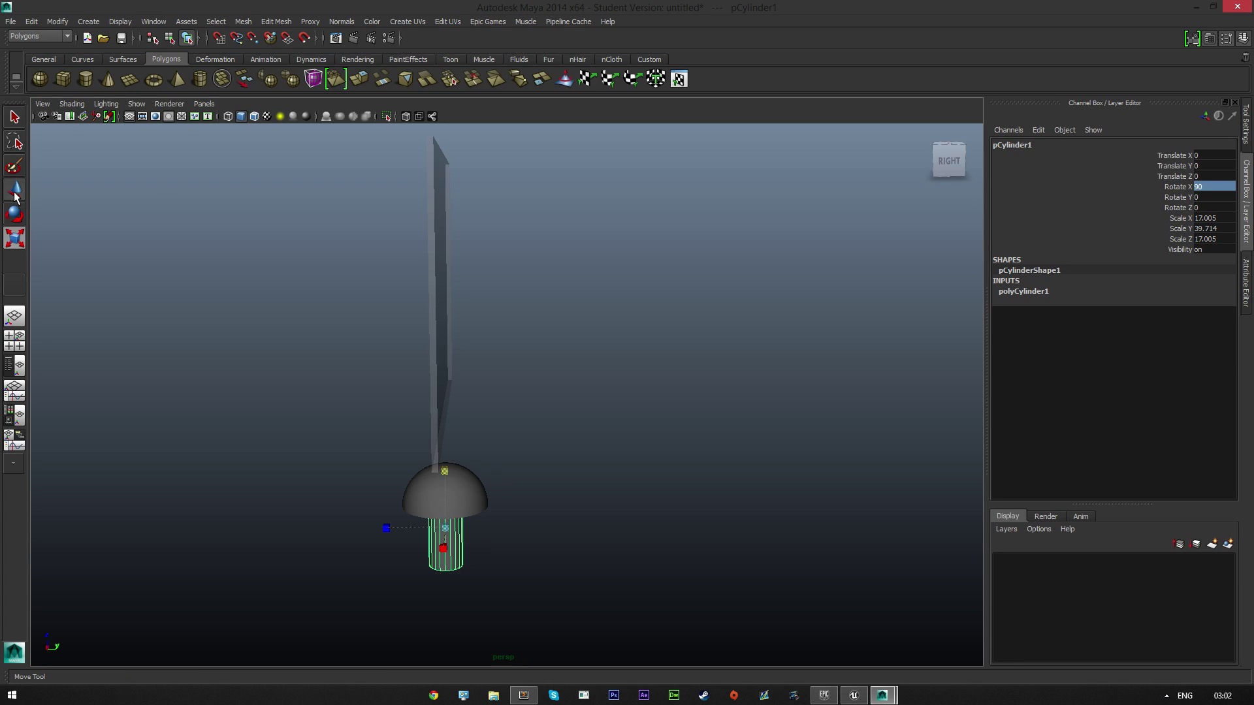
- Move the cylinder to about Y 21.9 and Z 97.9, and slim it to about 4 in X scale and 7.8 in Z scale
{"action": "key", "text": "w"}
{"action": "left_click_drag", "start_coordinate": [447, 494], "coordinate": [294, 405]}
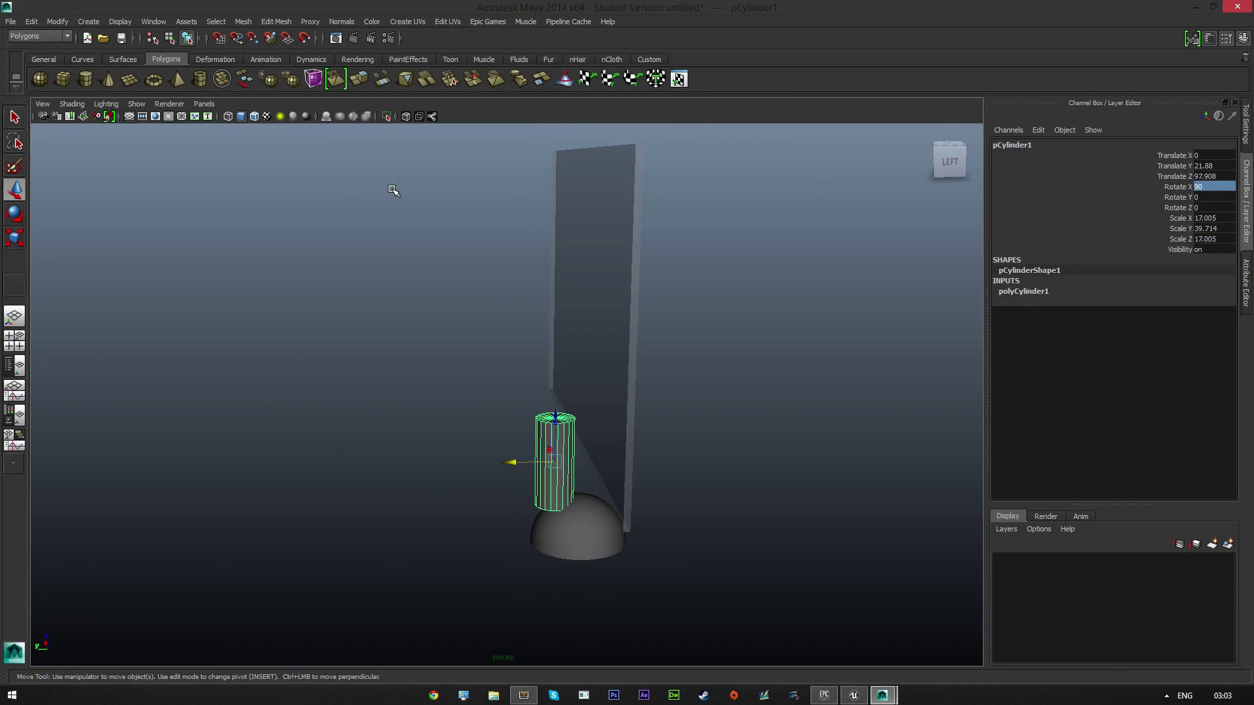
{"action": "key", "text": "r"}
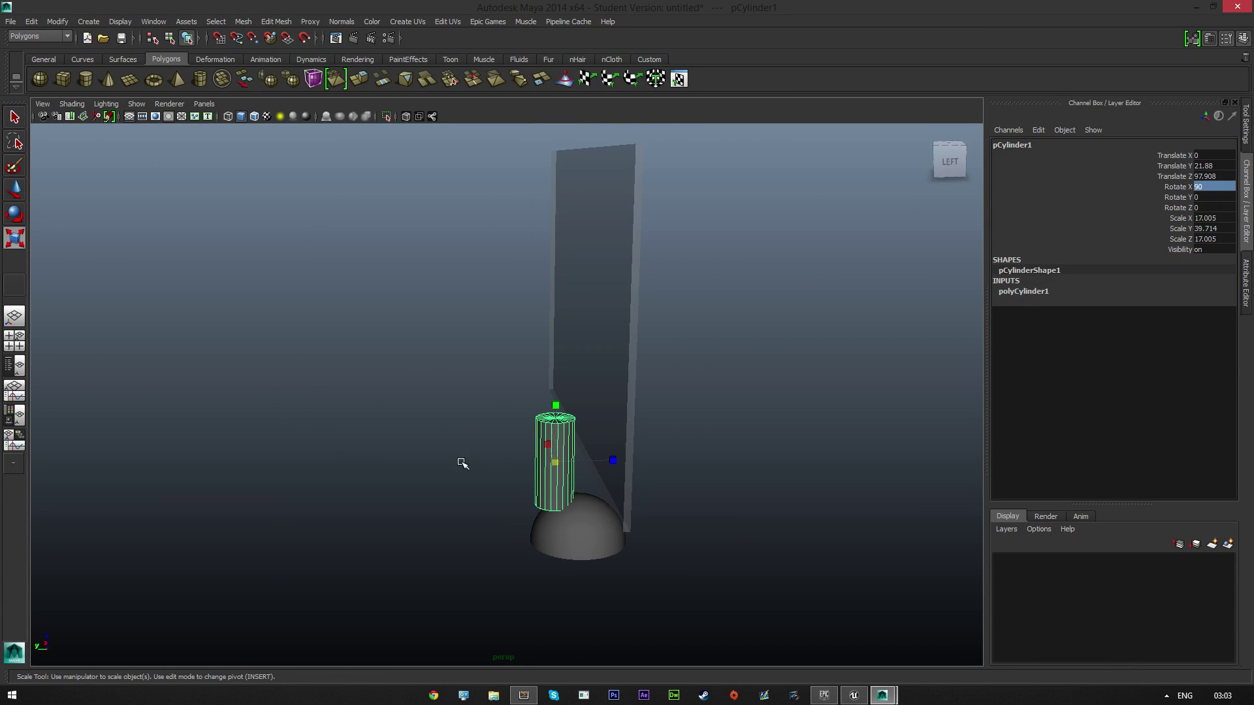
{"action": "left_click_drag", "start_coordinate": [499, 541], "coordinate": [617, 530], "text": "alt"}
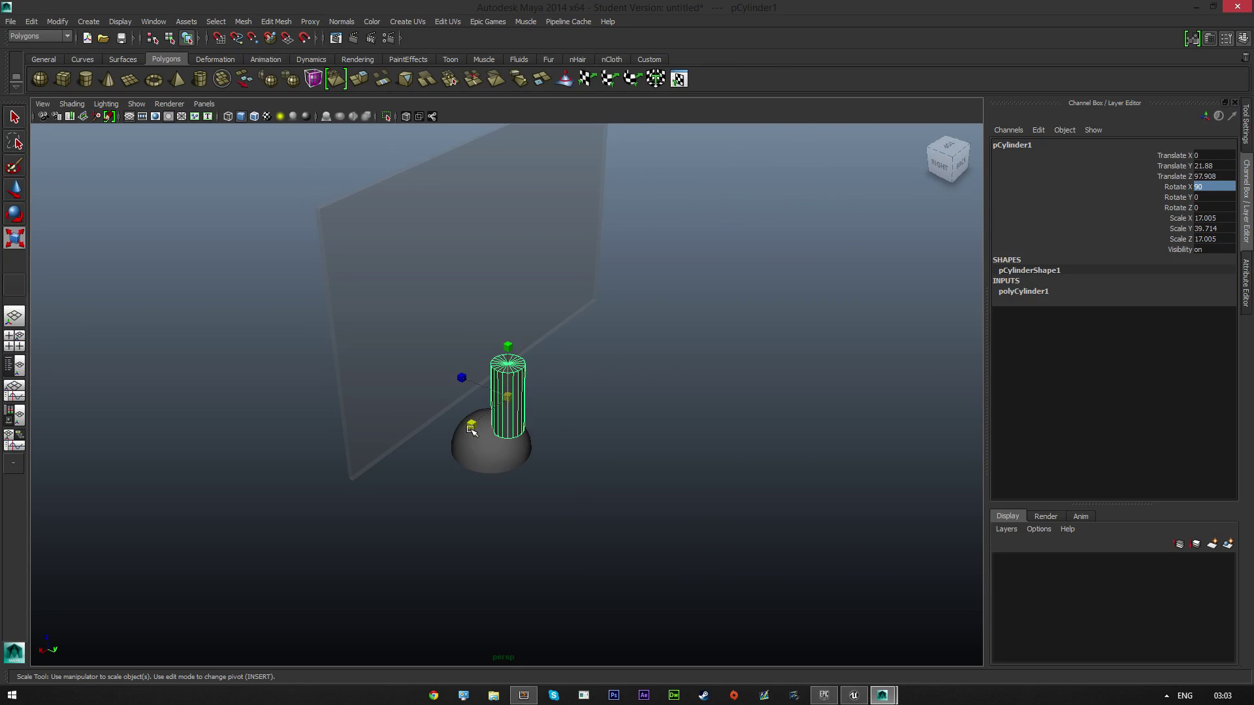
{"action": "left_click_drag", "start_coordinate": [472, 426], "coordinate": [506, 420]}
{"action": "left_click_drag", "start_coordinate": [463, 380], "coordinate": [468, 386]}
{"action": "left_click_drag", "start_coordinate": [646, 427], "coordinate": [599, 462], "text": "alt"}
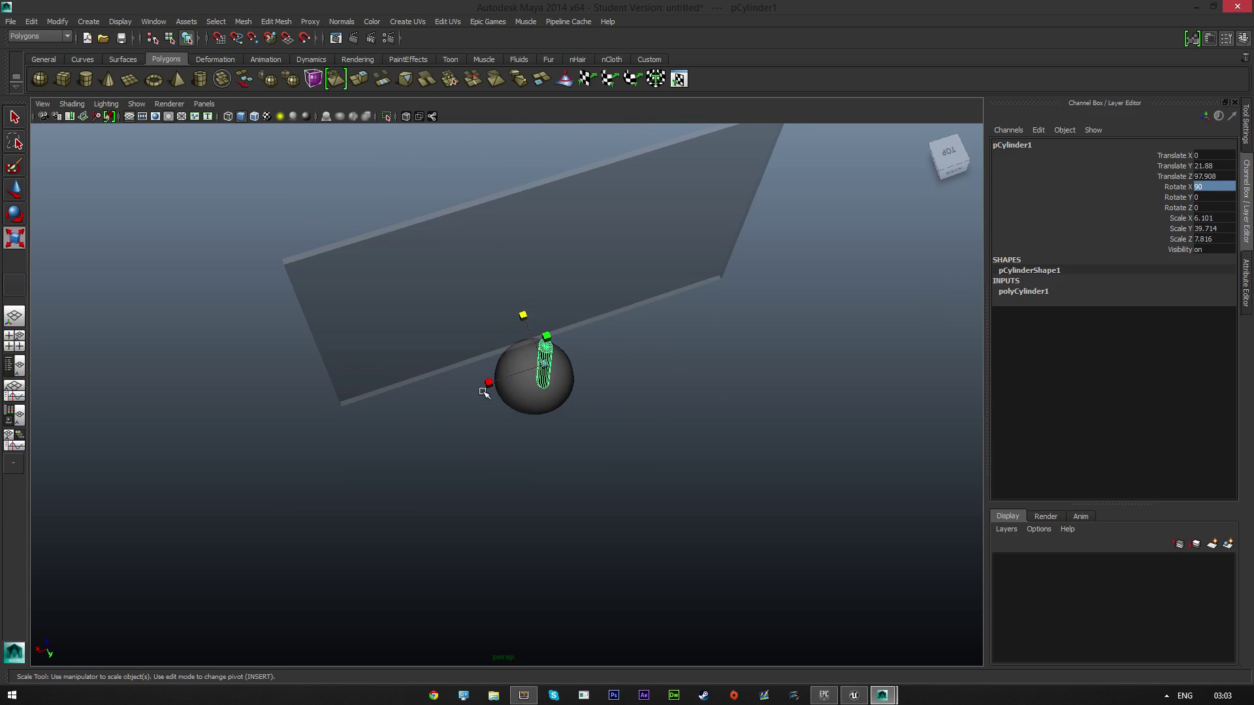
{"action": "left_click_drag", "start_coordinate": [489, 383], "coordinate": [751, 367]}
- Lengthen the pole to a Y scale of about 106.3 and move it to about Y 33.4 and Z 131.1 at the dome's rear edge
{"action": "left_click_drag", "start_coordinate": [472, 385], "coordinate": [479, 284]}
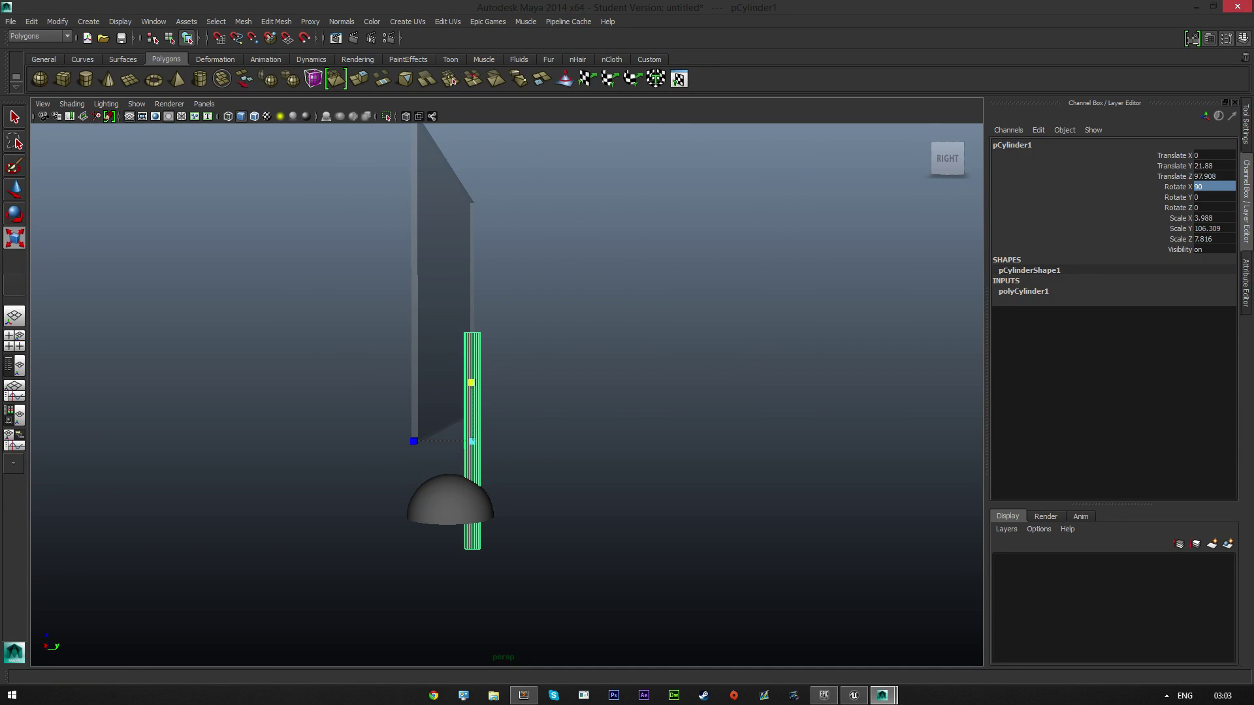
{"action": "left_click", "coordinate": [16, 189]}
{"action": "left_click_drag", "start_coordinate": [473, 410], "coordinate": [473, 370]}
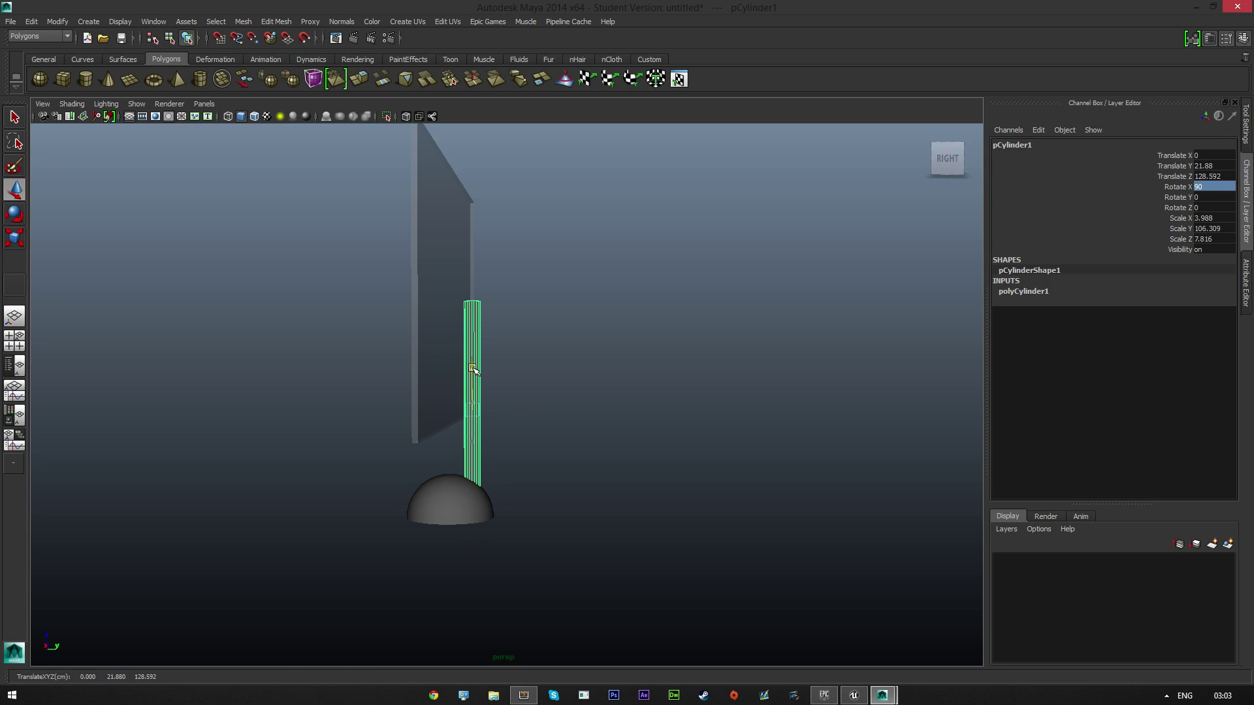
{"action": "left_click_drag", "start_coordinate": [510, 407], "coordinate": [596, 318]}
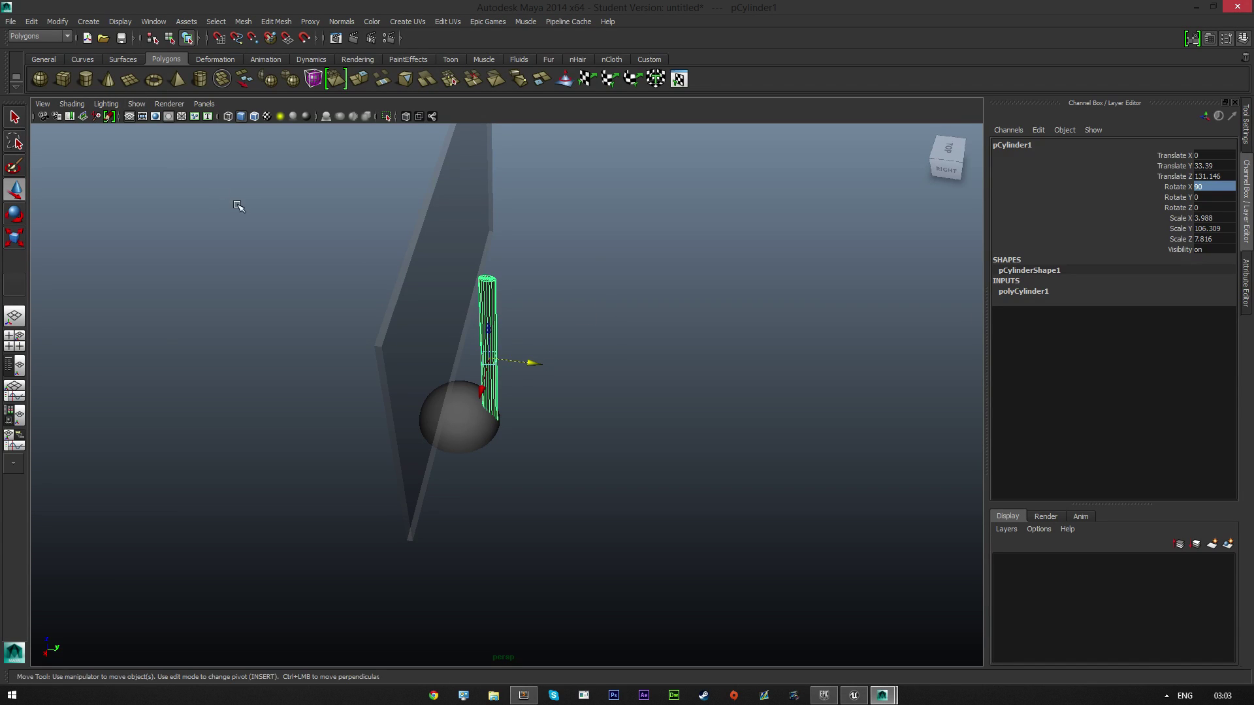
- Create a second cylinder, scale it uniformly to about 41 and raise it to about Z 219 above the pole
{"action": "left_click", "coordinate": [86, 80]}
{"action": "left_click", "coordinate": [15, 239]}
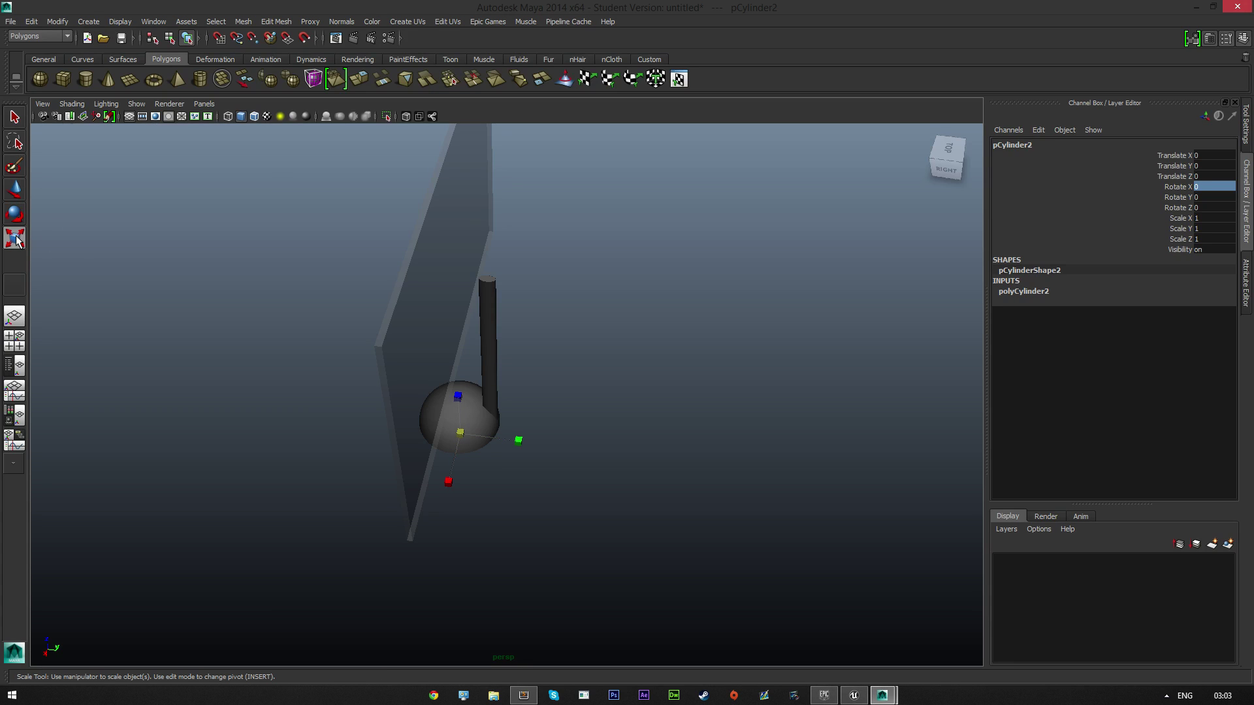
{"action": "left_click_drag", "start_coordinate": [462, 433], "coordinate": [578, 431]}
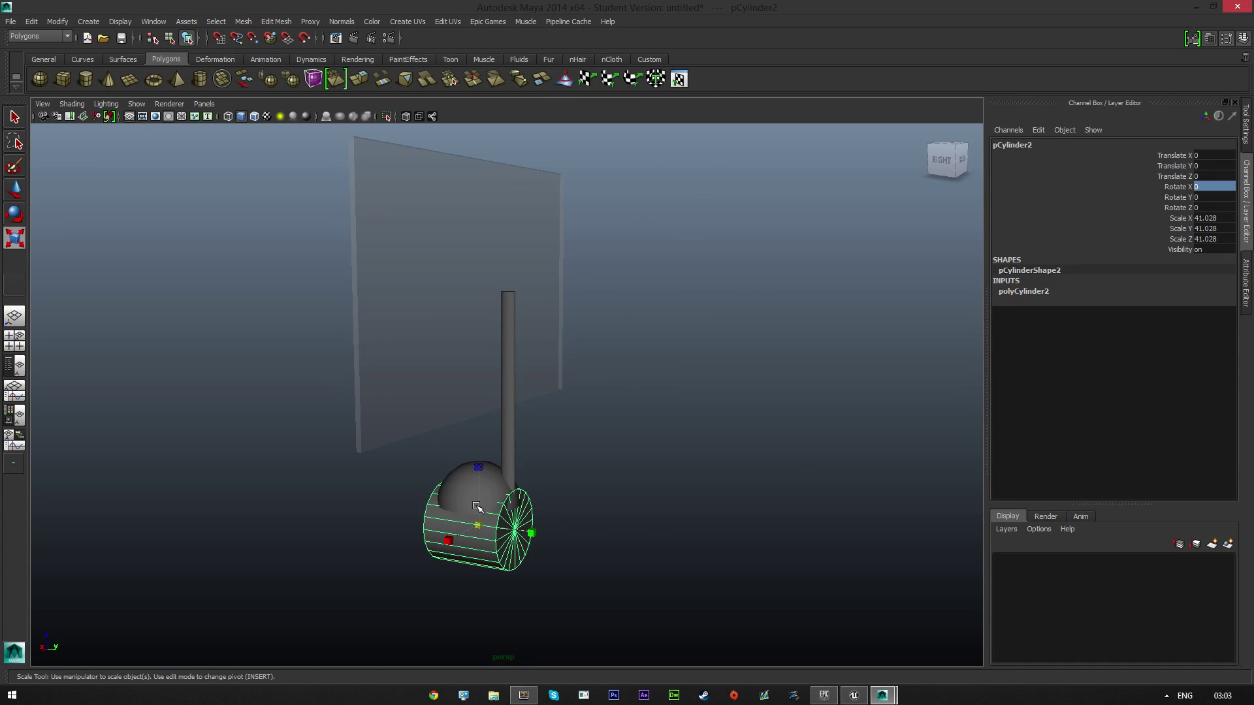
{"action": "left_click", "coordinate": [14, 190]}
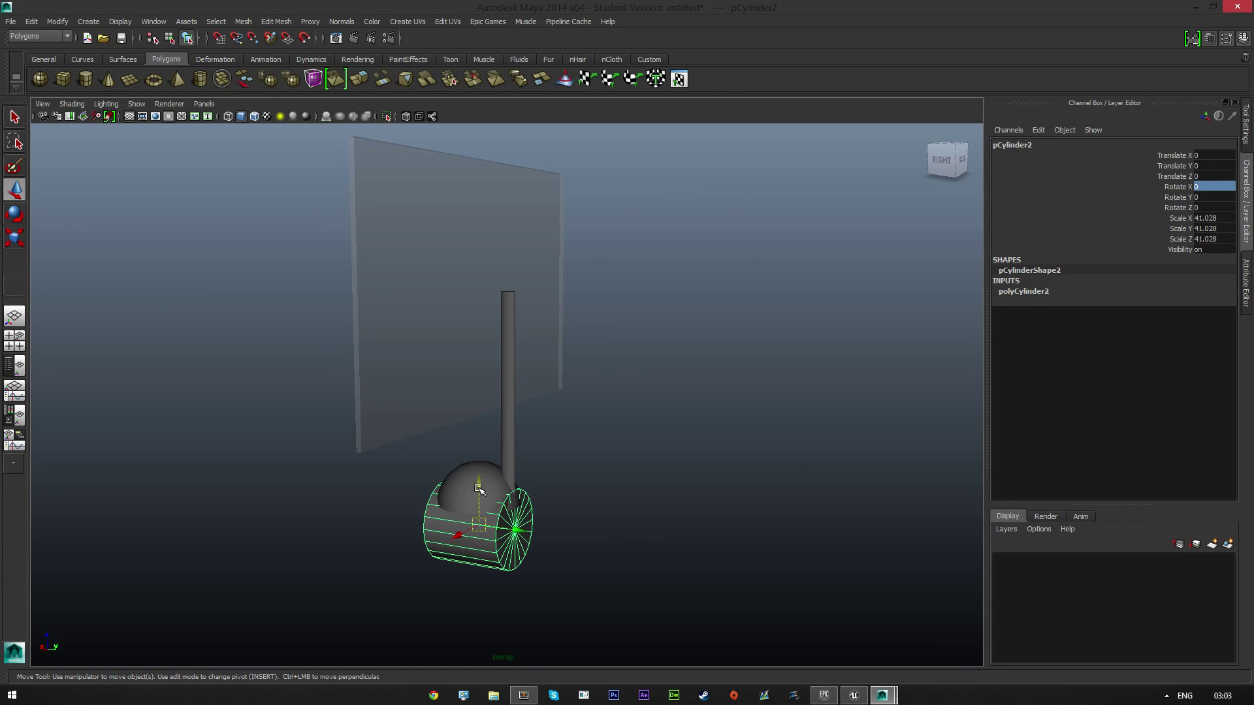
{"action": "left_click_drag", "start_coordinate": [478, 488], "coordinate": [517, 333]}
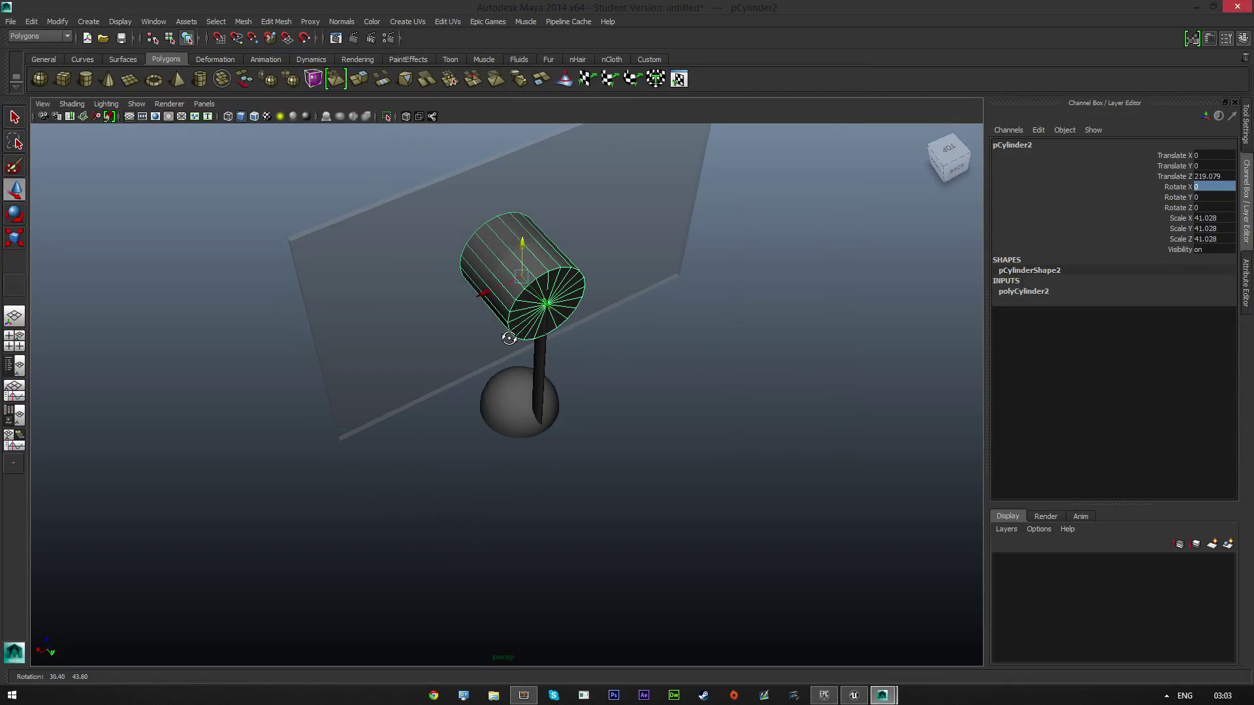
- Stretch the second cylinder into a thin horizontal bar with scales of about 127.8 in X, 5 in Y and 7.6 in Z
{"action": "left_click", "coordinate": [16, 238]}
{"action": "left_click_drag", "start_coordinate": [554, 312], "coordinate": [529, 279]}
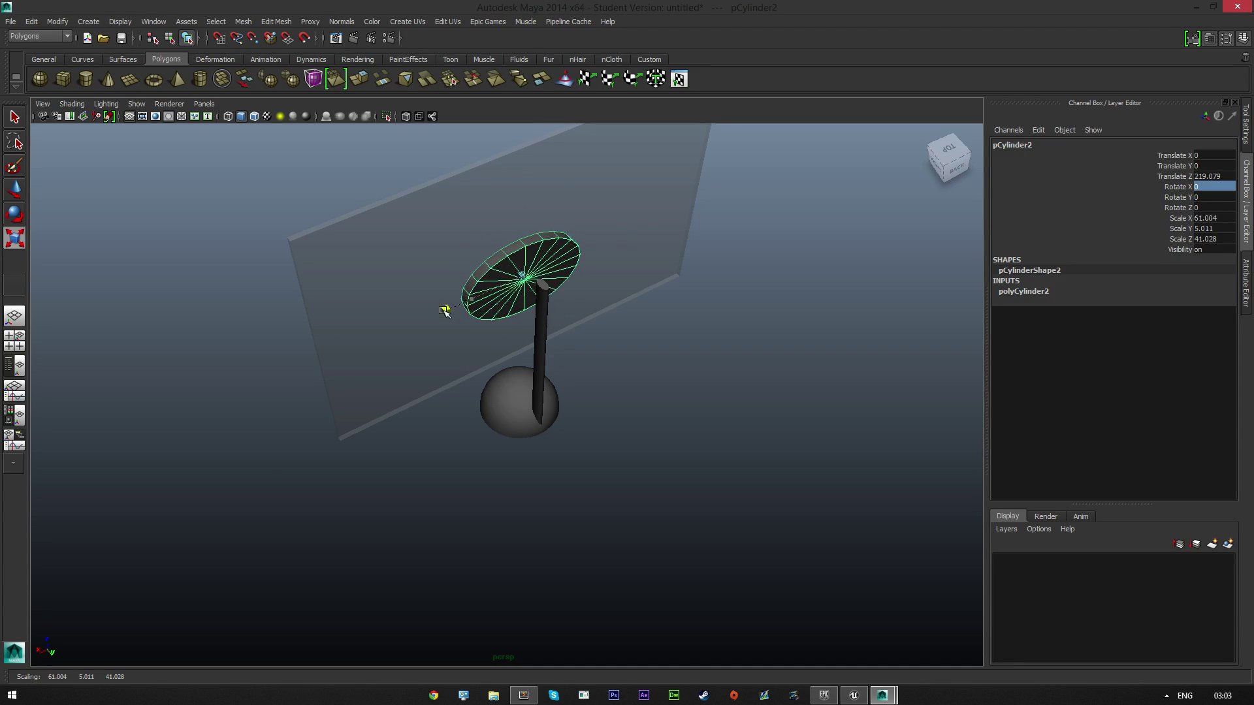
{"action": "left_click_drag", "start_coordinate": [444, 310], "coordinate": [352, 344]}
{"action": "left_click_drag", "start_coordinate": [479, 364], "coordinate": [483, 334], "text": "alt"}
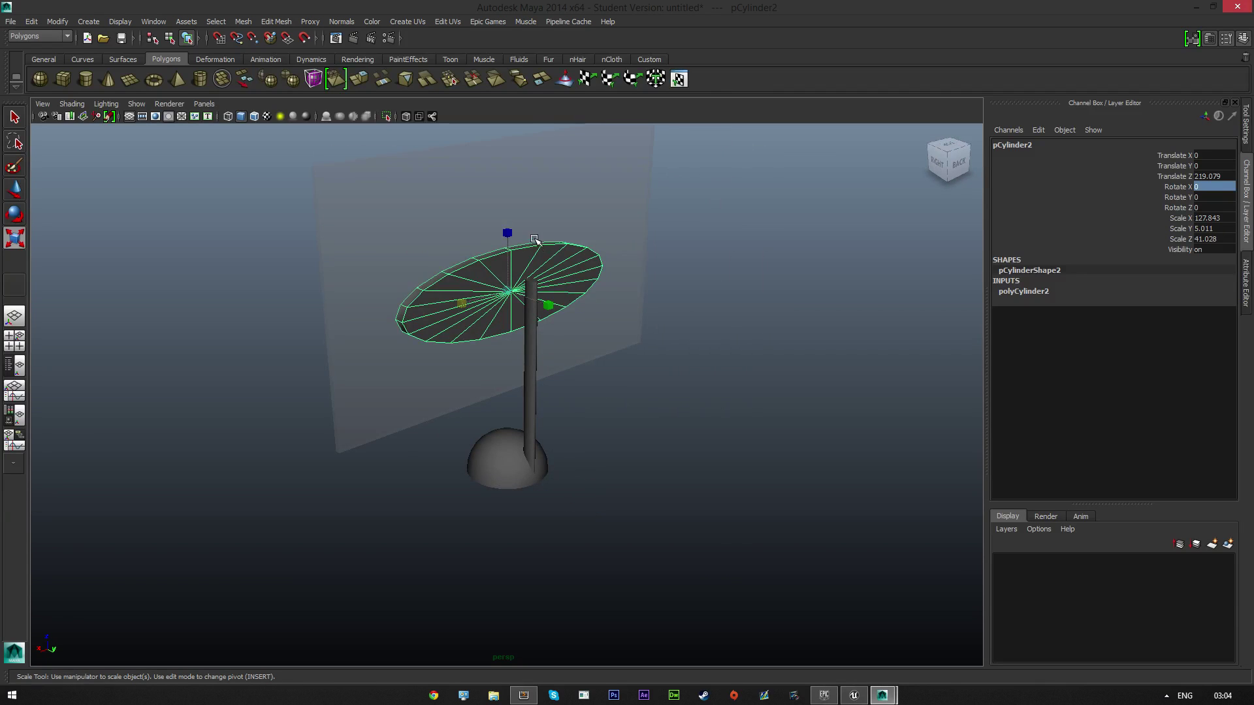
{"action": "left_click_drag", "start_coordinate": [508, 235], "coordinate": [447, 370]}
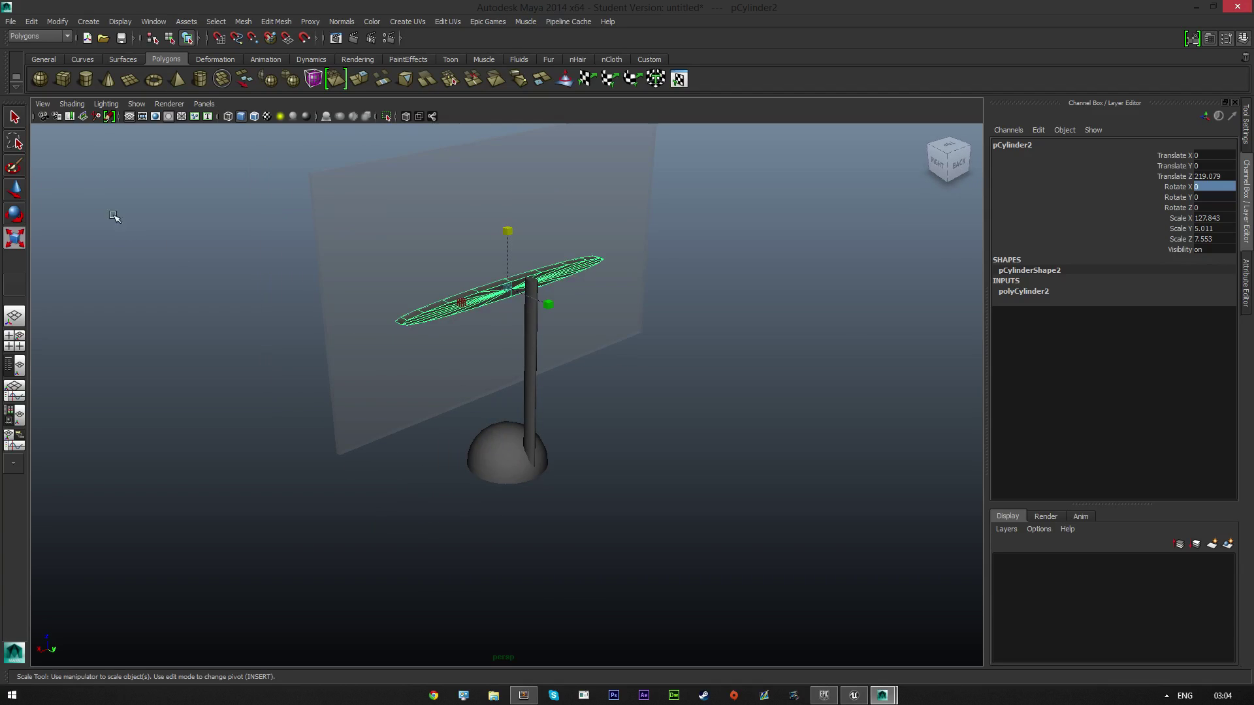
- Tilt the bar to a Y rotation of about 49.4 and move it to about Y 5.5 and Z 233.8 behind the panel
{"action": "left_click", "coordinate": [16, 215]}
{"action": "left_click_drag", "start_coordinate": [477, 254], "coordinate": [453, 274]}
{"action": "left_click_drag", "start_coordinate": [757, 318], "coordinate": [444, 254], "text": "alt"}
{"action": "key", "text": "w"}
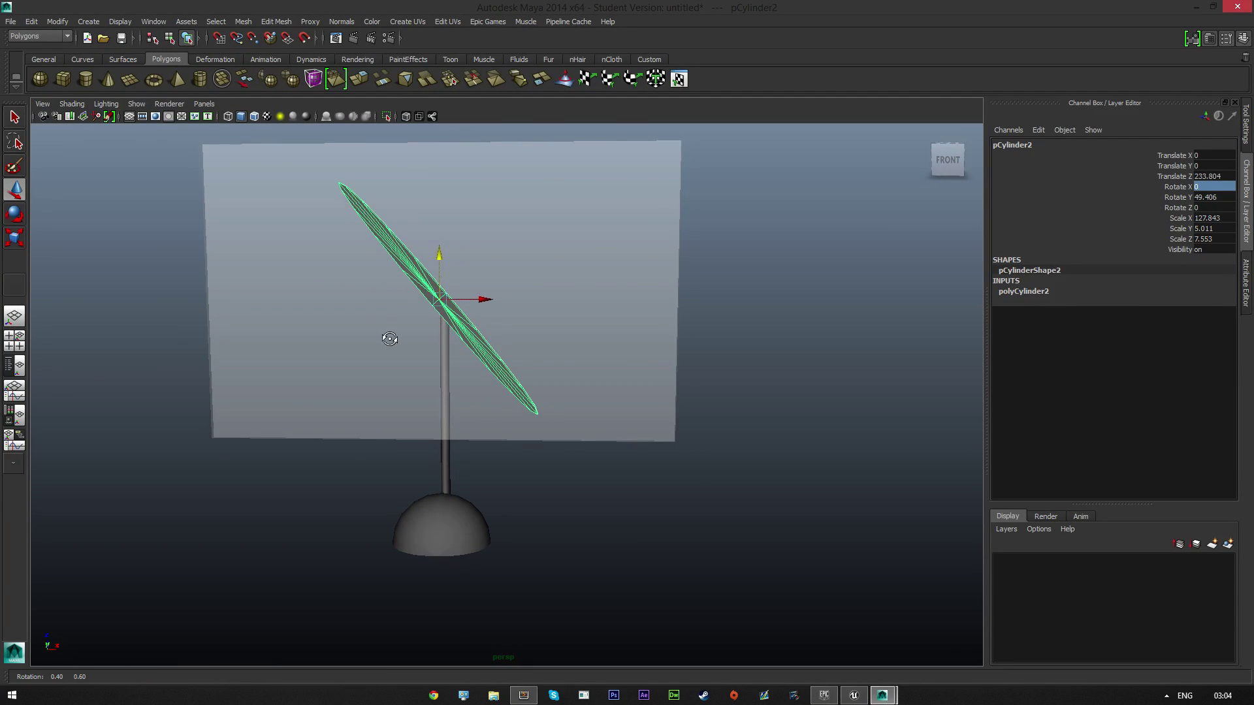
{"action": "left_click_drag", "start_coordinate": [389, 338], "coordinate": [526, 308], "text": "alt"}
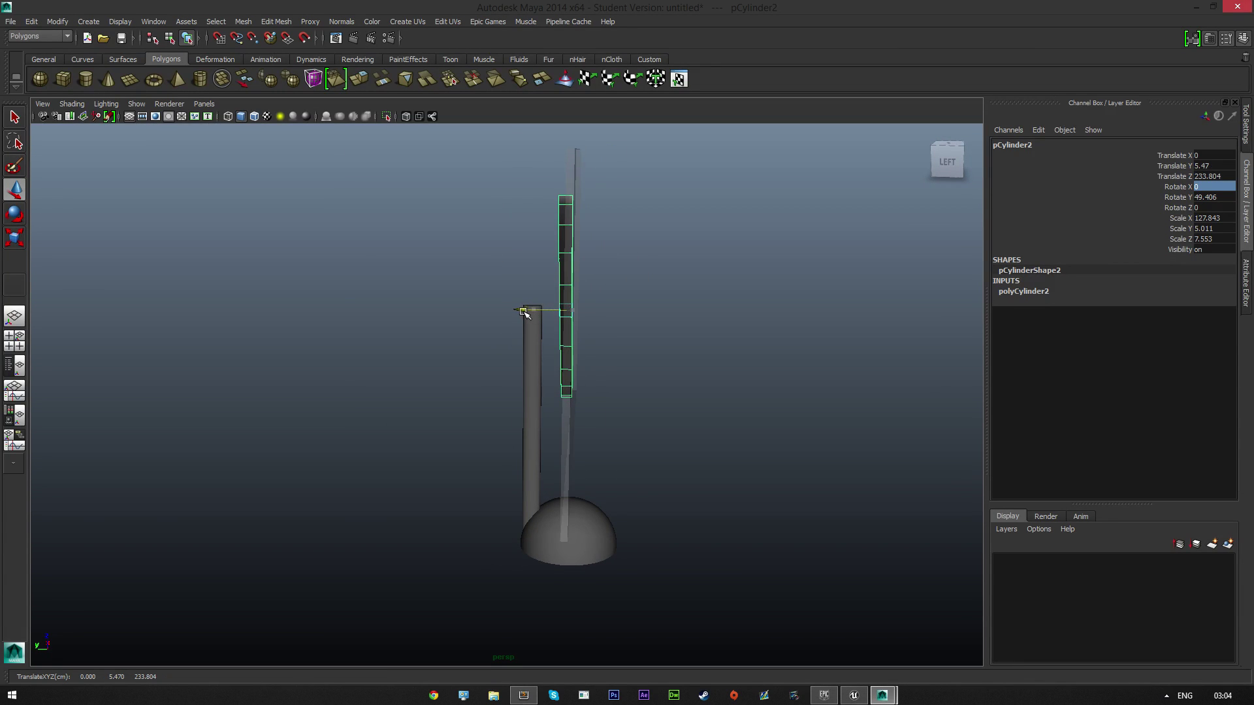
- Widen the bar to a Z scale of about 12.5 and set its axis subdivisions to 40
{"action": "left_click_drag", "start_coordinate": [666, 316], "coordinate": [588, 320], "text": "alt"}
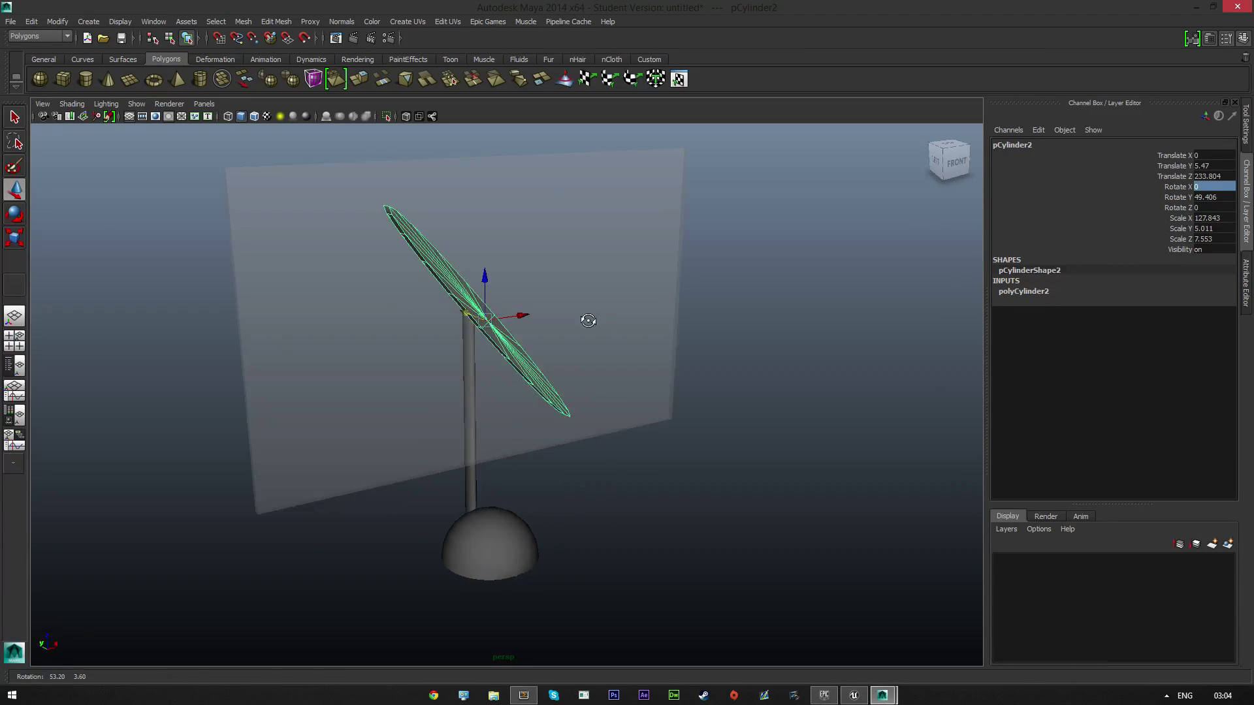
{"action": "left_click", "coordinate": [15, 238]}
{"action": "left_click_drag", "start_coordinate": [526, 282], "coordinate": [549, 257]}
{"action": "left_click_drag", "start_coordinate": [679, 346], "coordinate": [465, 353], "text": "alt"}
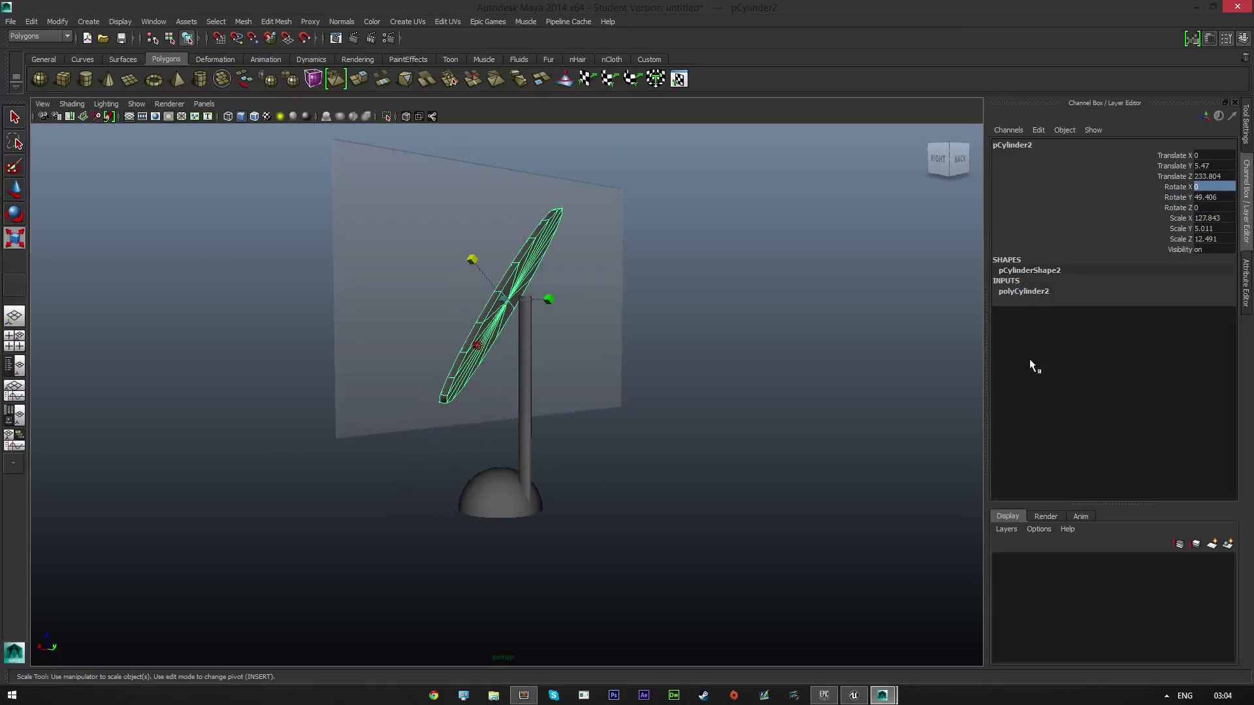
{"action": "left_click", "coordinate": [1134, 292]}
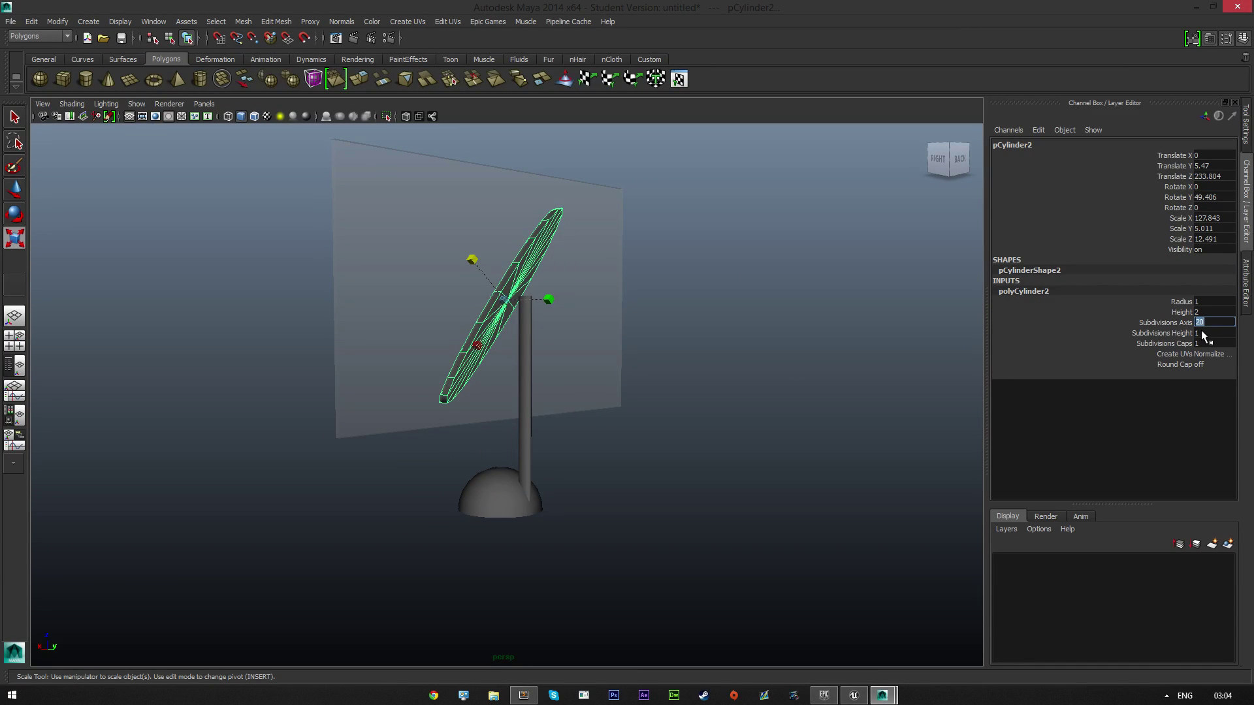
{"action": "type", "text": "40"}
{"action": "key", "text": "Return"}
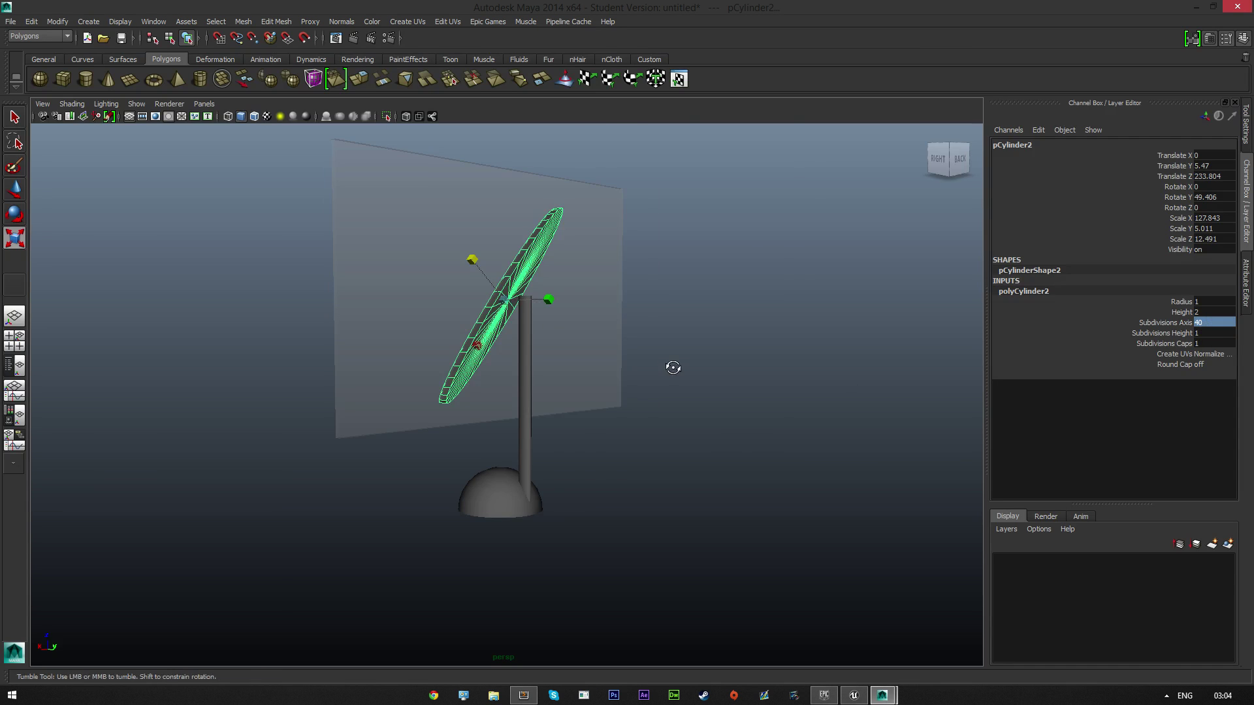
- Adjust the bar to a Z scale of about 12.8 and a Y rotation of about 28.9
{"action": "left_click_drag", "start_coordinate": [669, 366], "coordinate": [339, 389], "text": "alt"}
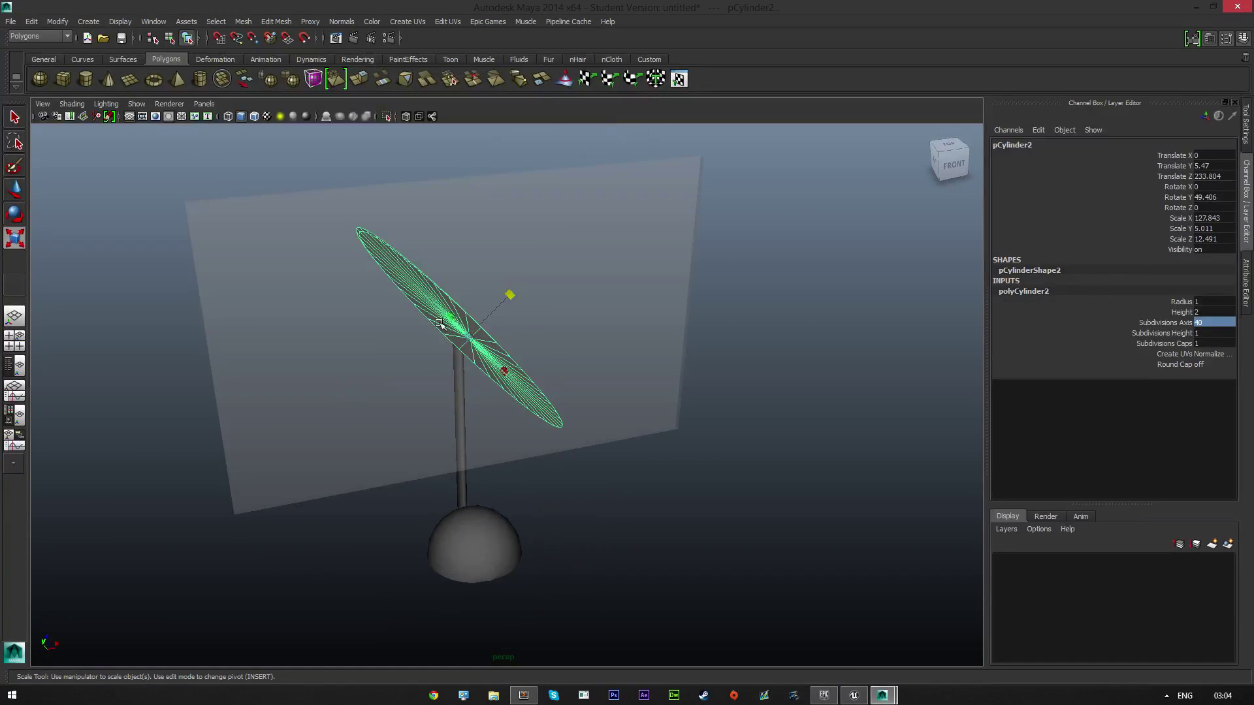
{"action": "left_click_drag", "start_coordinate": [512, 298], "coordinate": [632, 420]}
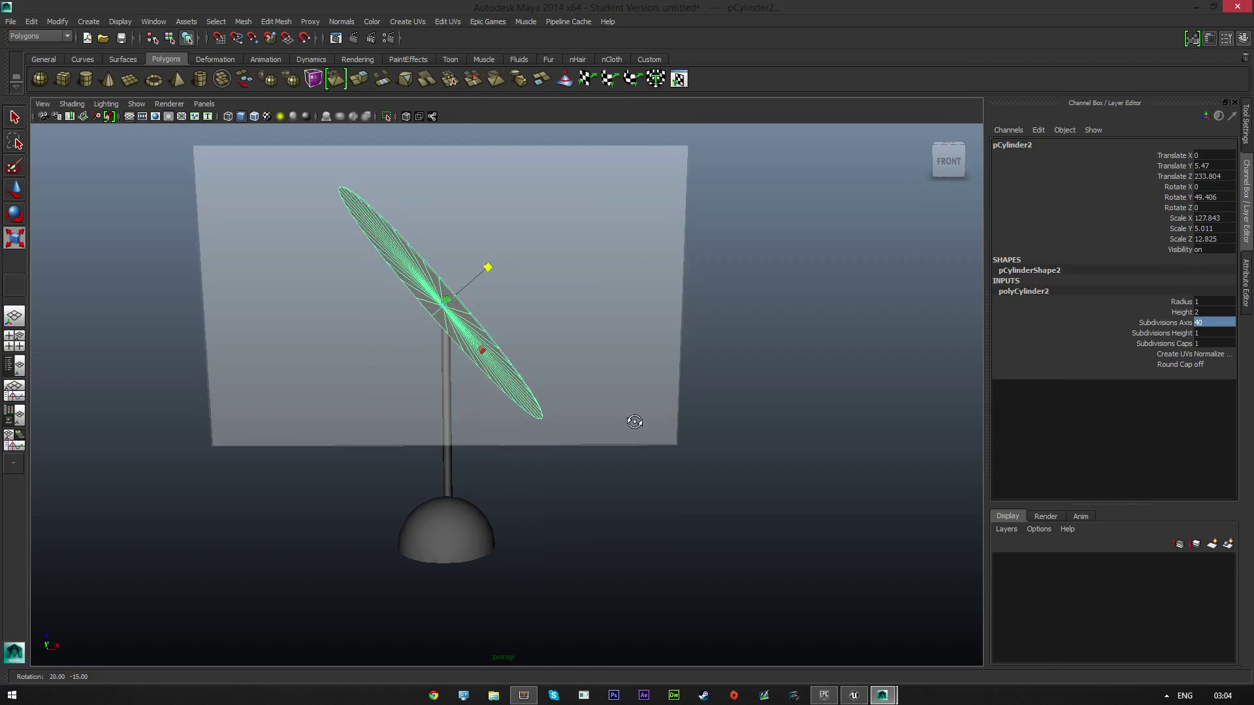
{"action": "left_click", "coordinate": [19, 214]}
{"action": "left_click_drag", "start_coordinate": [467, 252], "coordinate": [447, 246]}
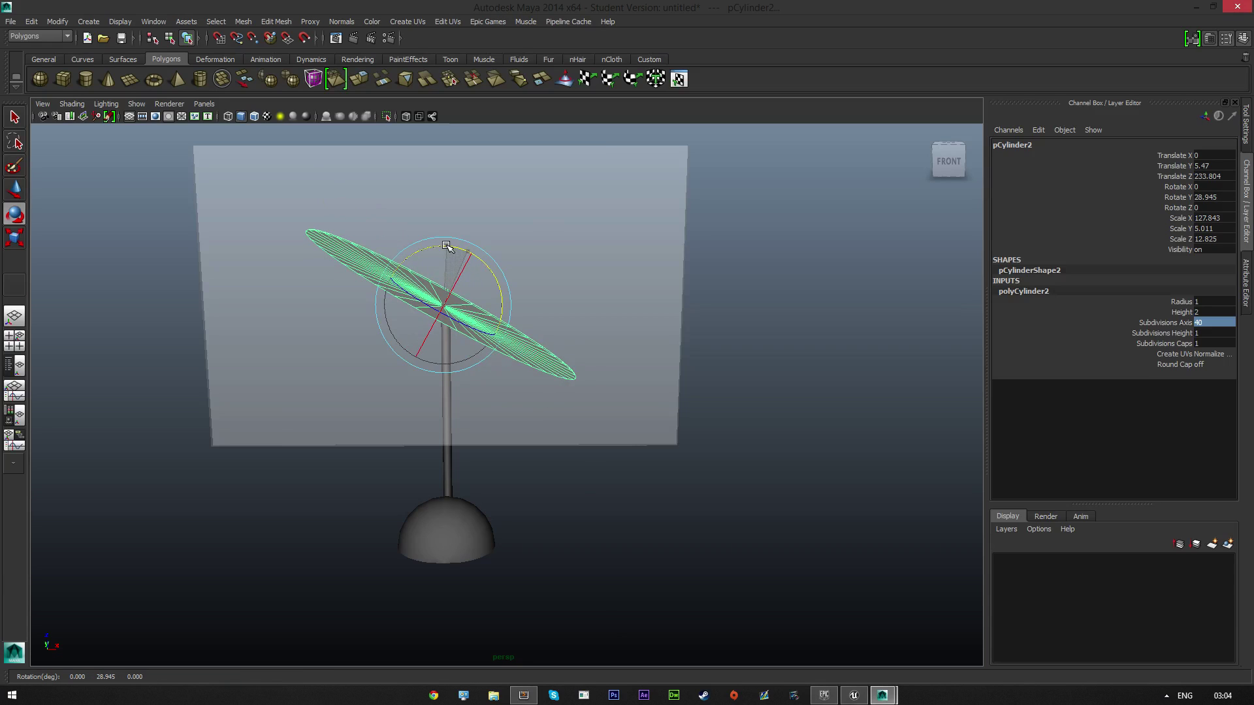
- Shrink the bar to scales of about 64.9 in X, 3.4 in Y and 10 in Z, and shift it to about X 0.5
{"action": "left_click", "coordinate": [17, 237]}
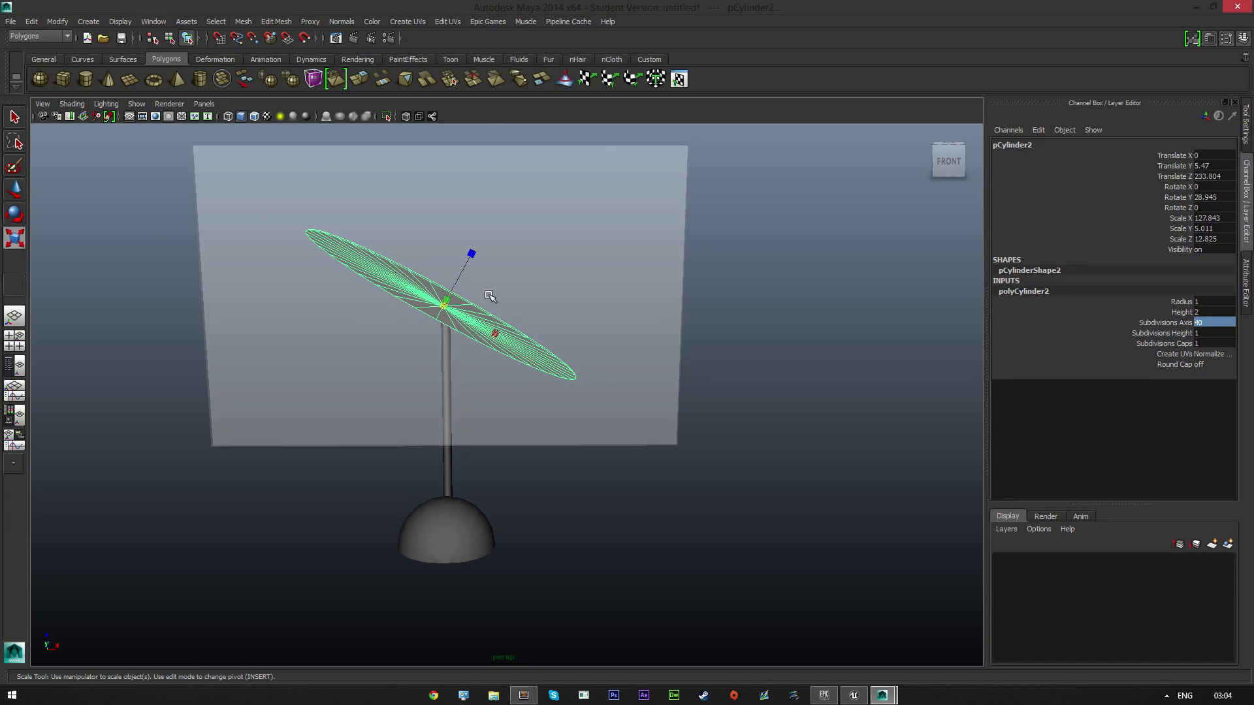
{"action": "left_click_drag", "start_coordinate": [496, 336], "coordinate": [685, 271]}
{"action": "key", "text": "w"}
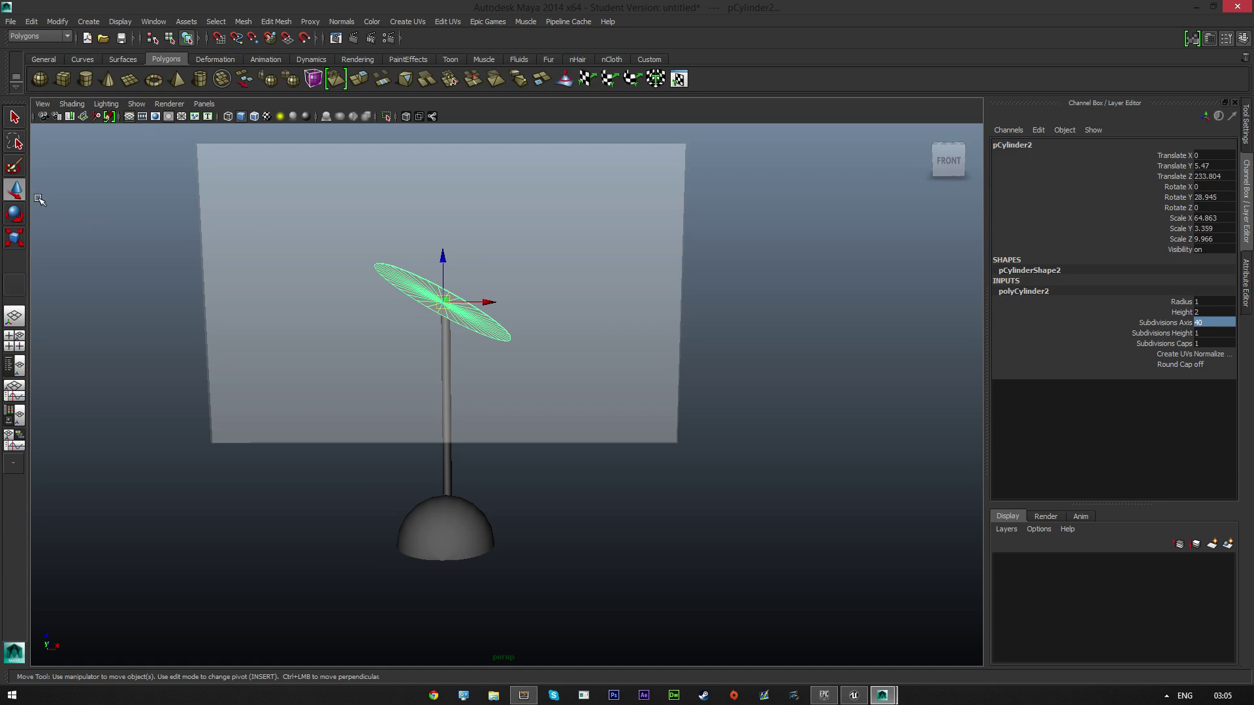
{"action": "left_click_drag", "start_coordinate": [485, 302], "coordinate": [492, 303]}
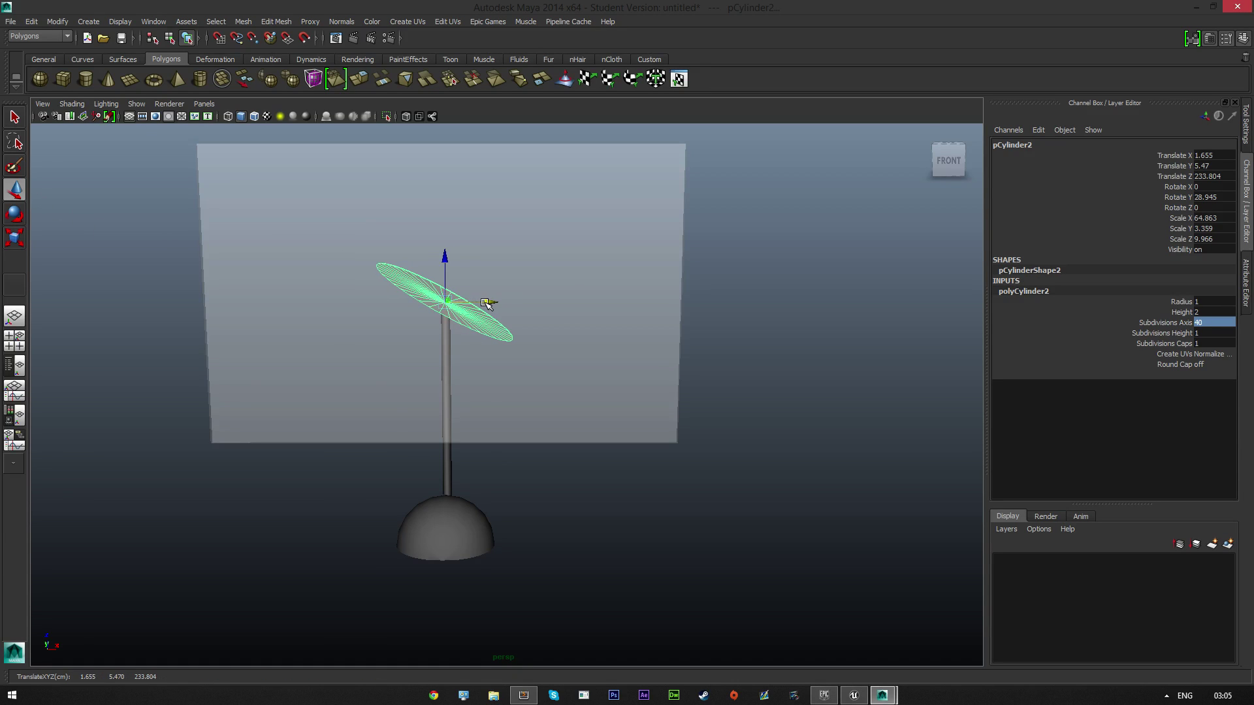
{"action": "left_click", "coordinate": [947, 160]}
{"action": "key", "text": "f"}
{"action": "left_click_drag", "start_coordinate": [548, 395], "coordinate": [545, 395]}
- Duplicate the bar and rotate the copy to about 145.7 in Y so the two form a cross
{"action": "left_click_drag", "start_coordinate": [626, 385], "coordinate": [589, 419], "text": "alt"}
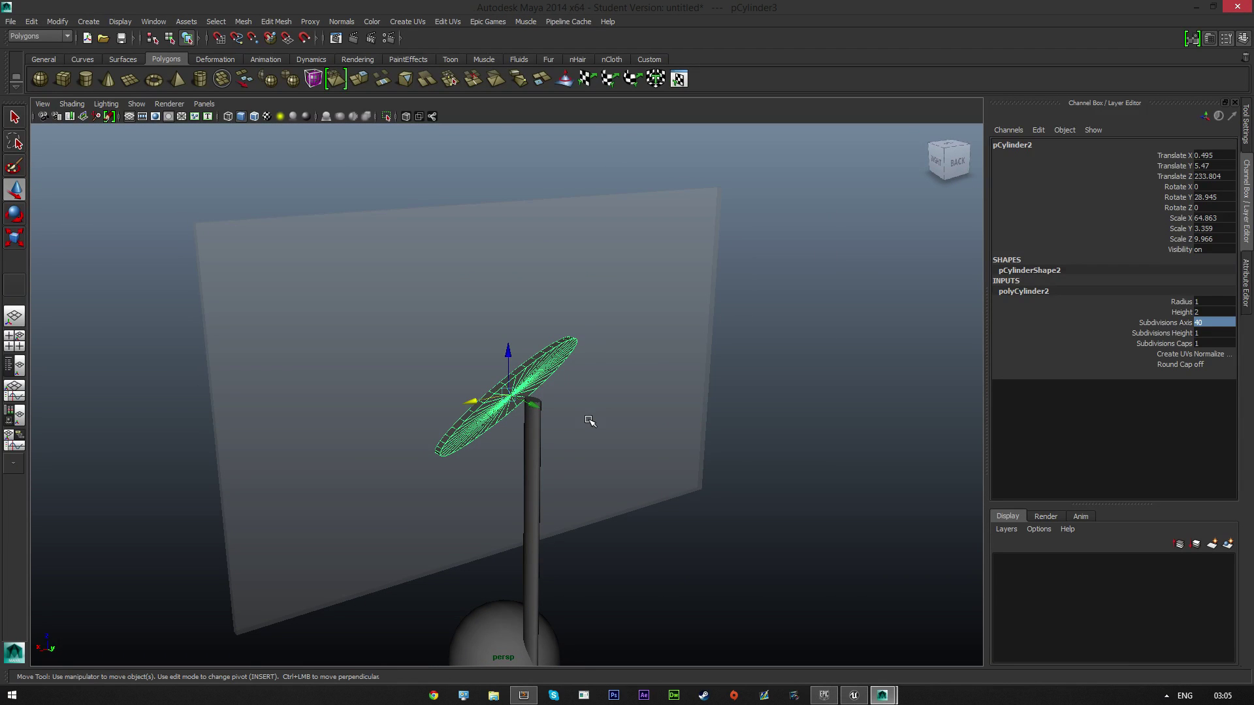
{"action": "left_click", "coordinate": [16, 213]}
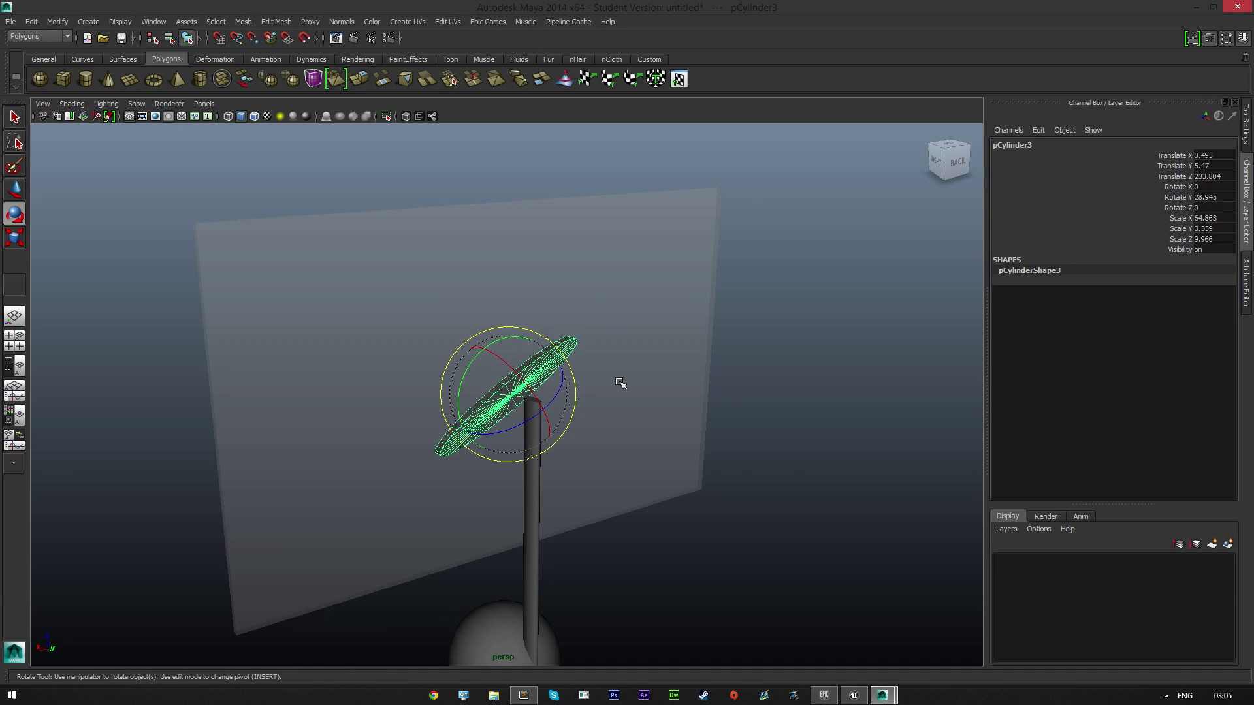
{"action": "left_click_drag", "start_coordinate": [618, 382], "coordinate": [576, 380], "text": "alt"}
{"action": "left_click_drag", "start_coordinate": [494, 339], "coordinate": [345, 546]}
{"action": "left_click_drag", "start_coordinate": [680, 480], "coordinate": [537, 392], "text": "alt"}
- Select both crossed bars and combine them into a single mesh
{"action": "left_click", "coordinate": [530, 378]}
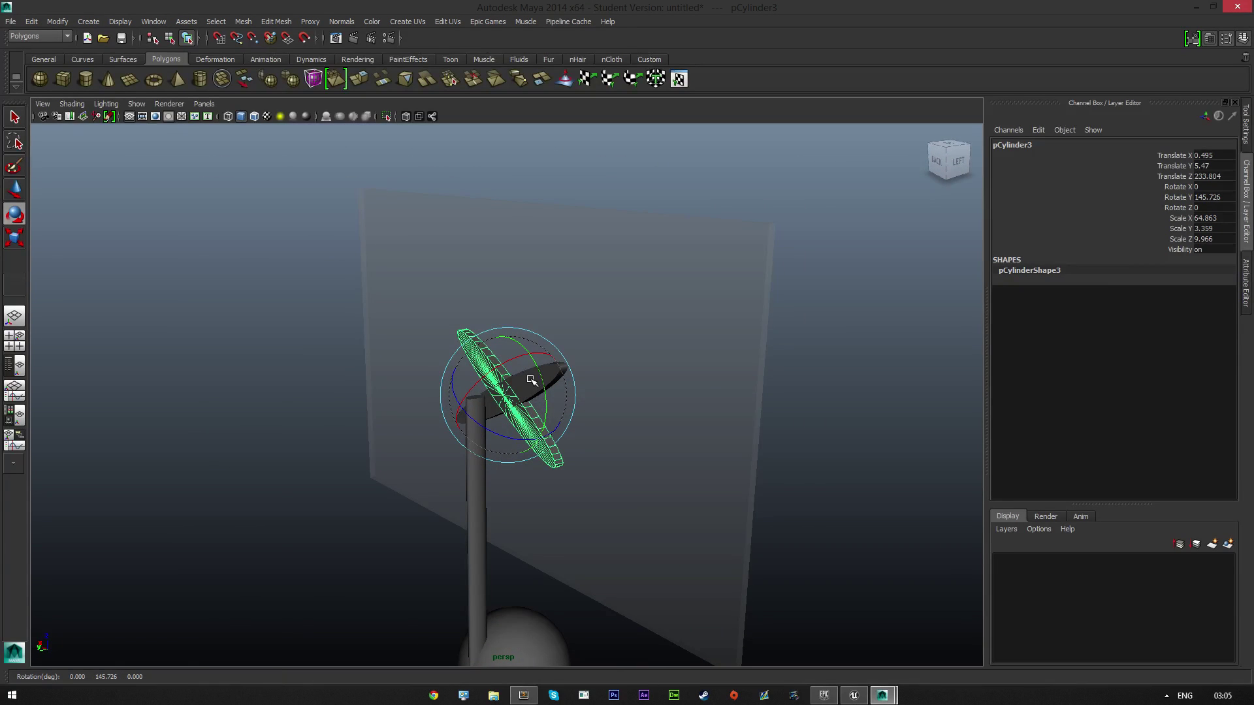
{"action": "key", "text": "q"}
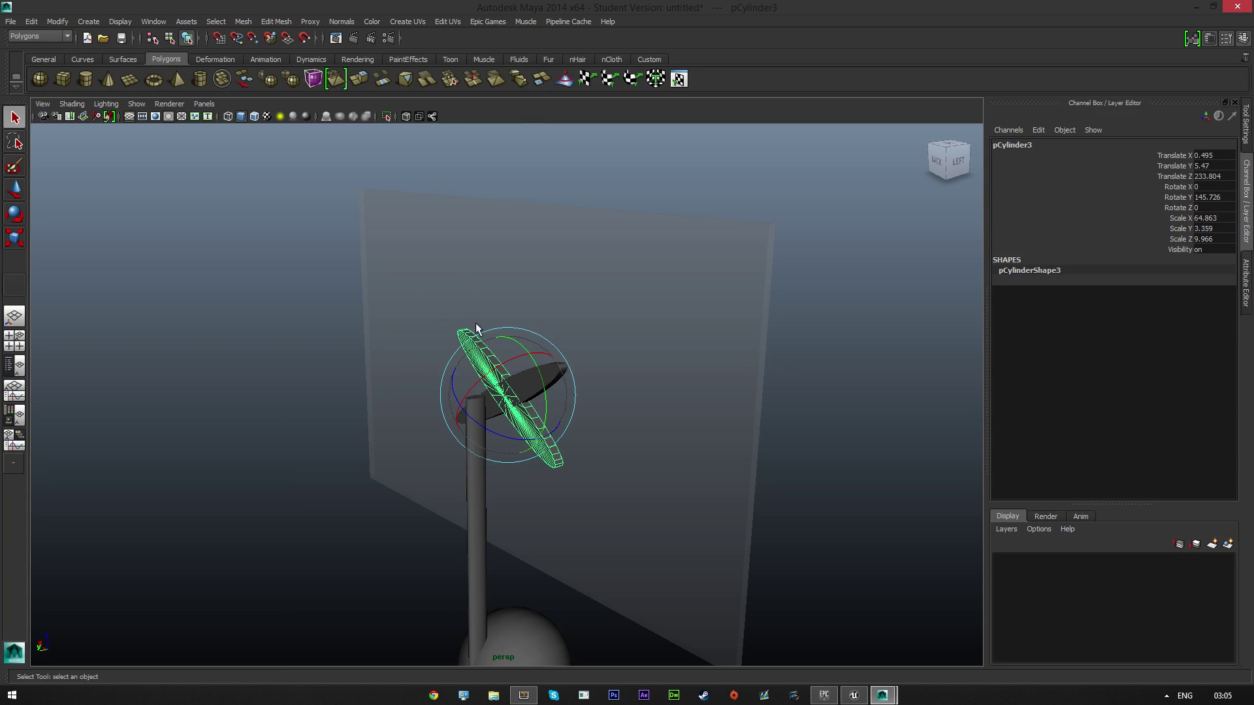
{"action": "left_click", "coordinate": [532, 382]}
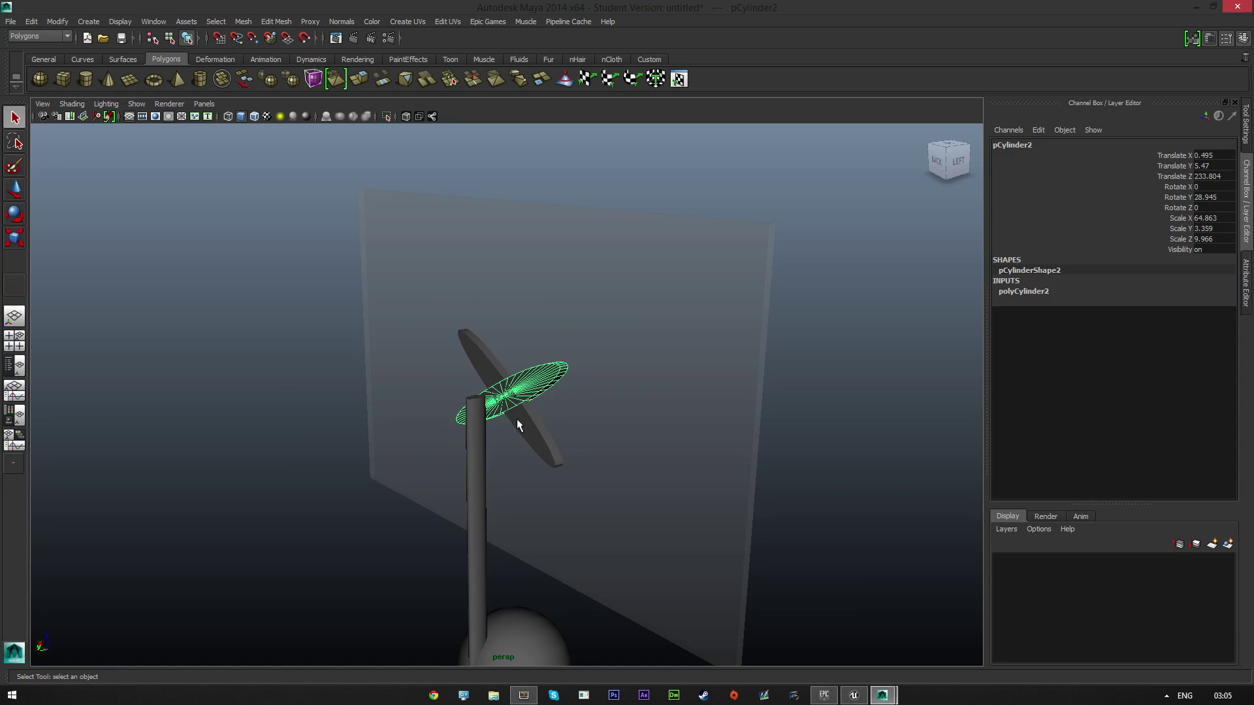
{"action": "left_click", "coordinate": [482, 359], "text": "shift"}
{"action": "left_click", "coordinate": [244, 21]}
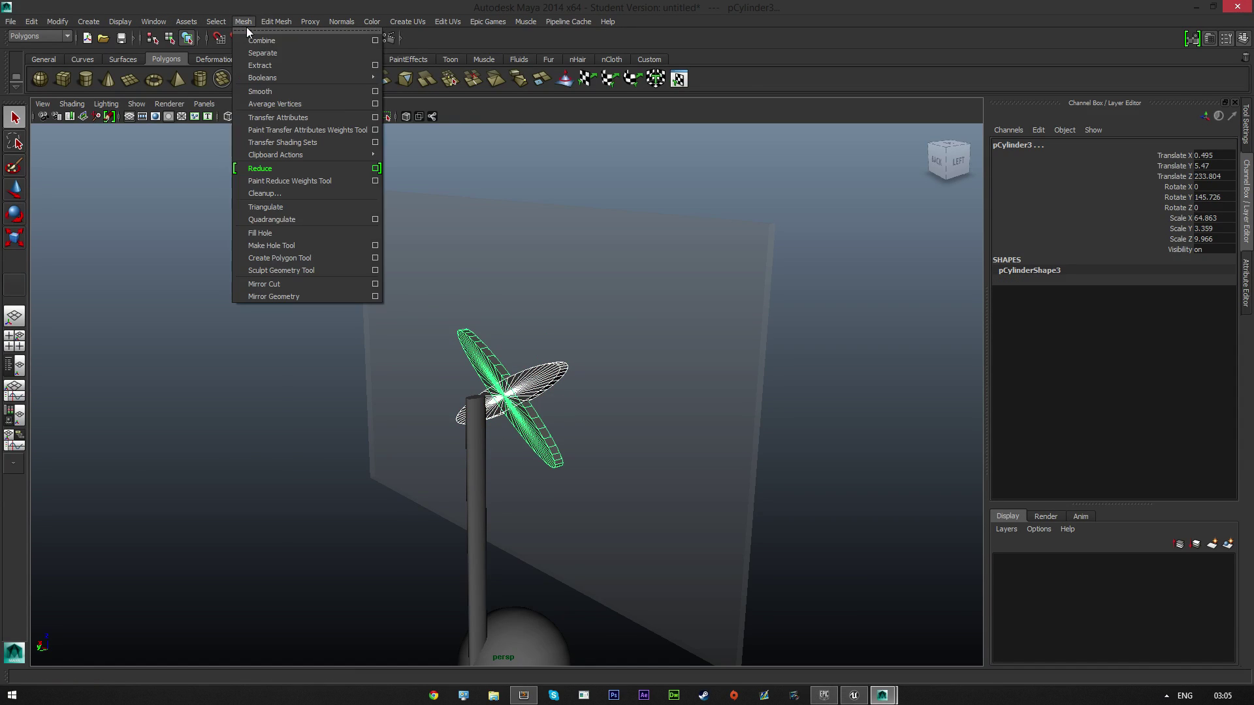
{"action": "left_click", "coordinate": [303, 40]}
- Create another cylinder, scale it uniformly to about 20.9, and move it to about Y 27.9 and Z 227.6 behind the cross
{"action": "left_click_drag", "start_coordinate": [588, 261], "coordinate": [285, 304], "text": "alt"}
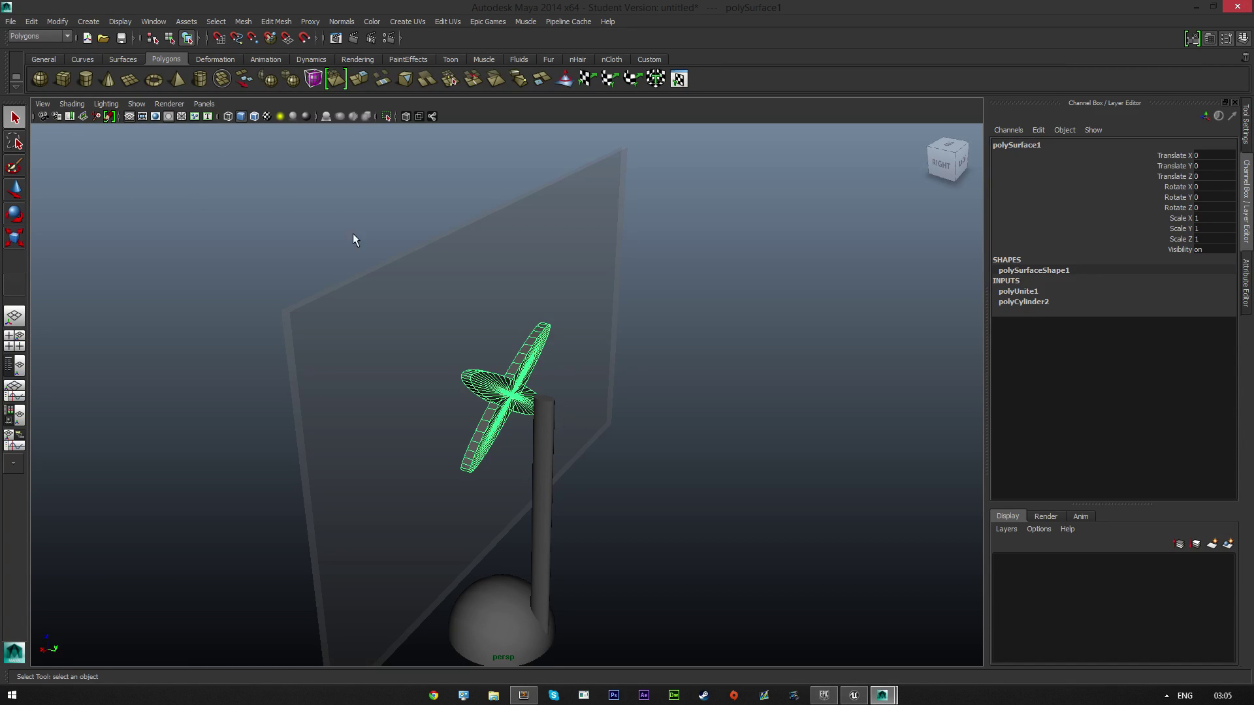
{"action": "mouse_move", "coordinate": [374, 245]}
{"action": "left_mouse_down", "text": "alt"}
{"action": "mouse_move", "coordinate": [464, 269]}
{"action": "mouse_move", "coordinate": [594, 229]}
{"action": "mouse_move", "coordinate": [398, 224]}
{"action": "mouse_move", "coordinate": [351, 237]}
{"action": "mouse_move", "coordinate": [392, 243]}
{"action": "left_mouse_up", "text": "alt"}
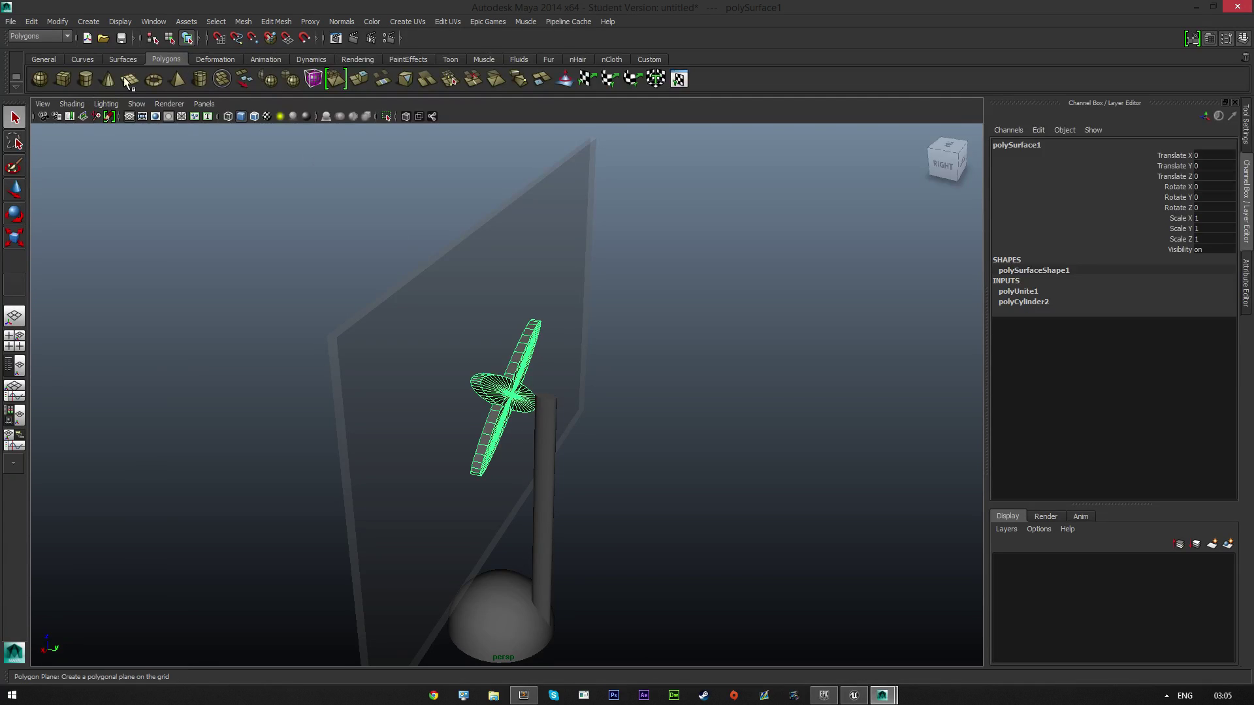
{"action": "left_click", "coordinate": [90, 83]}
{"action": "left_click_drag", "start_coordinate": [461, 312], "coordinate": [561, 365], "text": "alt"}
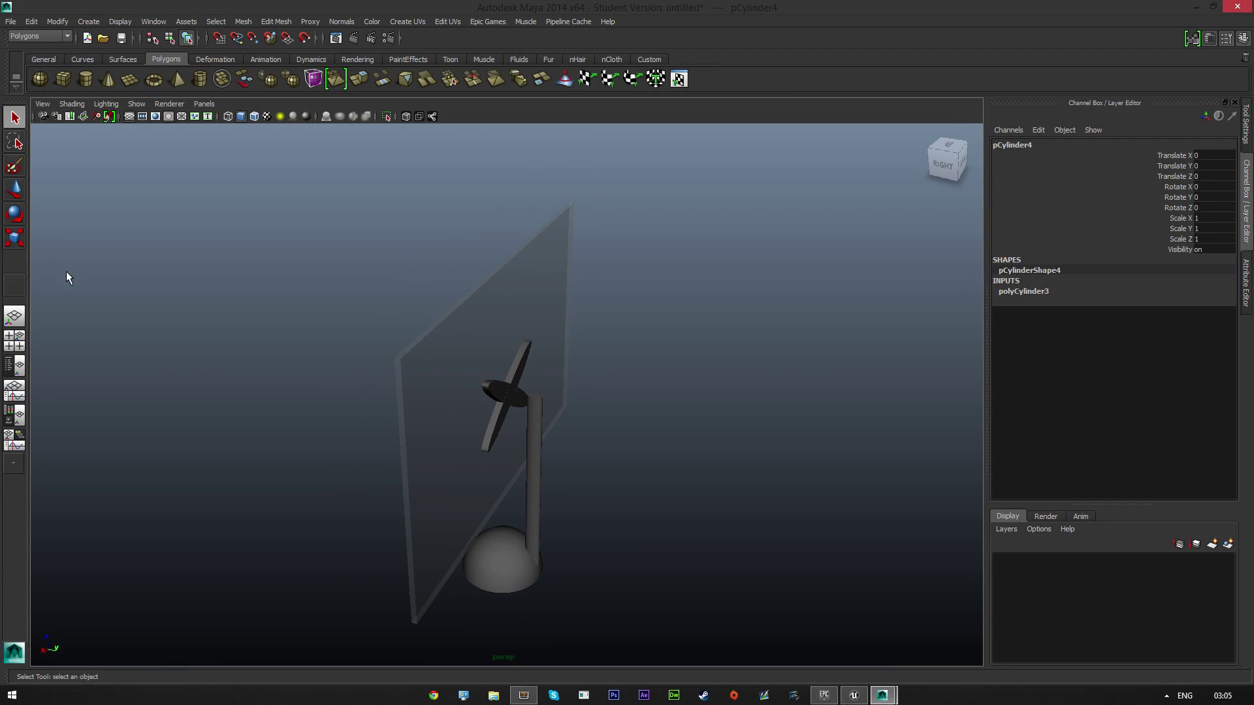
{"action": "left_click", "coordinate": [16, 238]}
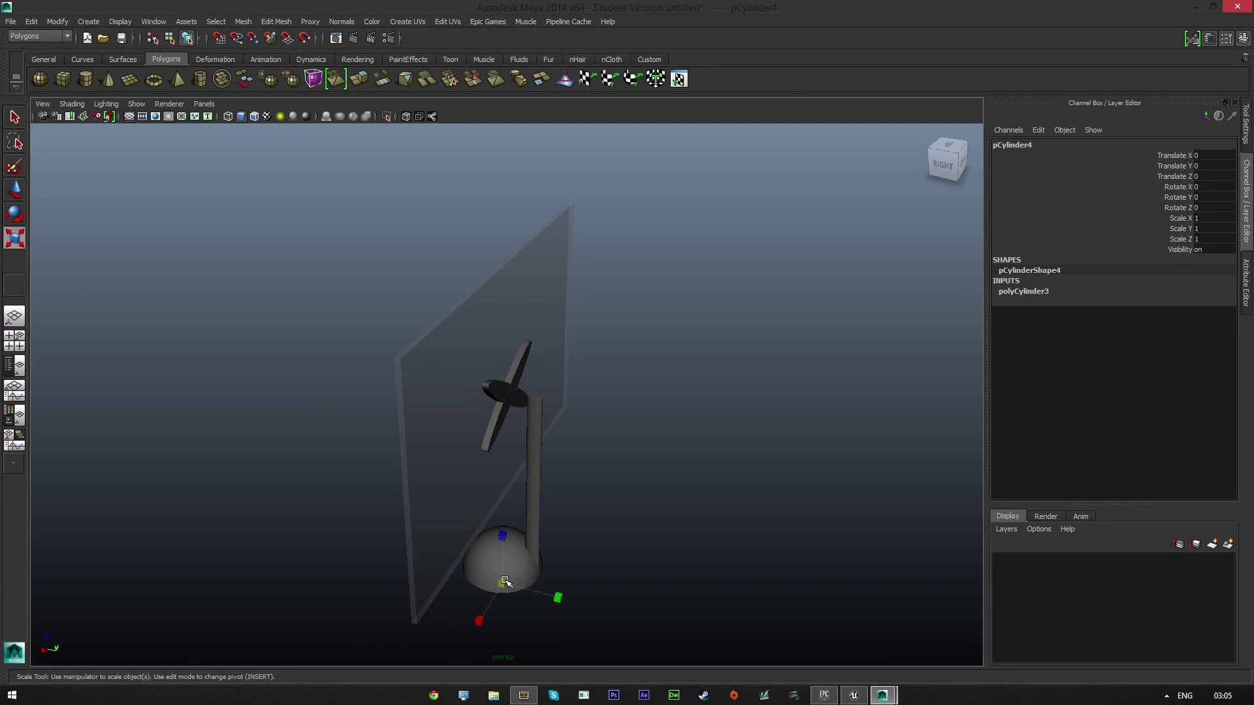
{"action": "mouse_move", "coordinate": [506, 582]}
{"action": "left_mouse_down"}
{"action": "mouse_move", "coordinate": [542, 565]}
{"action": "mouse_move", "coordinate": [507, 476]}
{"action": "mouse_move", "coordinate": [512, 372]}
{"action": "left_mouse_up"}
{"action": "left_click", "coordinate": [16, 196]}
{"action": "left_click_drag", "start_coordinate": [601, 378], "coordinate": [544, 437], "text": "alt"}
{"action": "scroll", "coordinate": [541, 384], "scroll_direction": "up", "scroll_amount": 3}
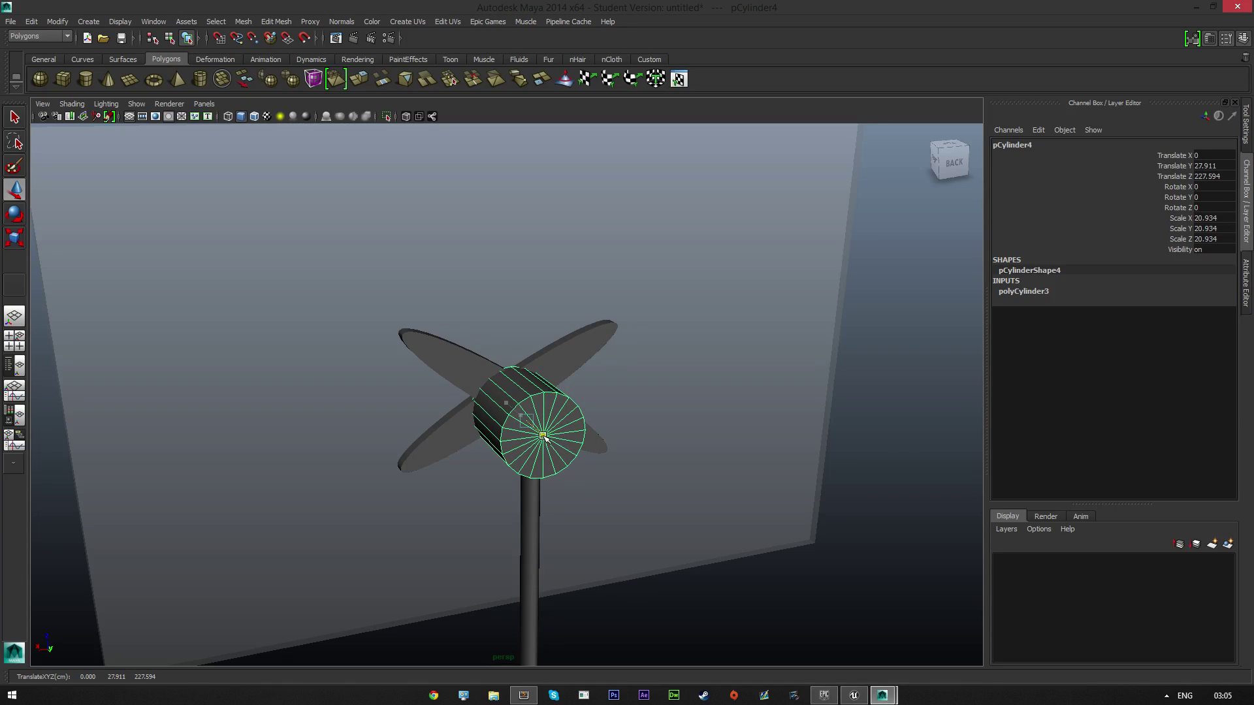
- Flatten the new cylinder to a Z scale of about 4.4 and narrow it in X into a slim connector between cross and pole
{"action": "left_click_drag", "start_coordinate": [637, 370], "coordinate": [359, 259], "text": "alt"}
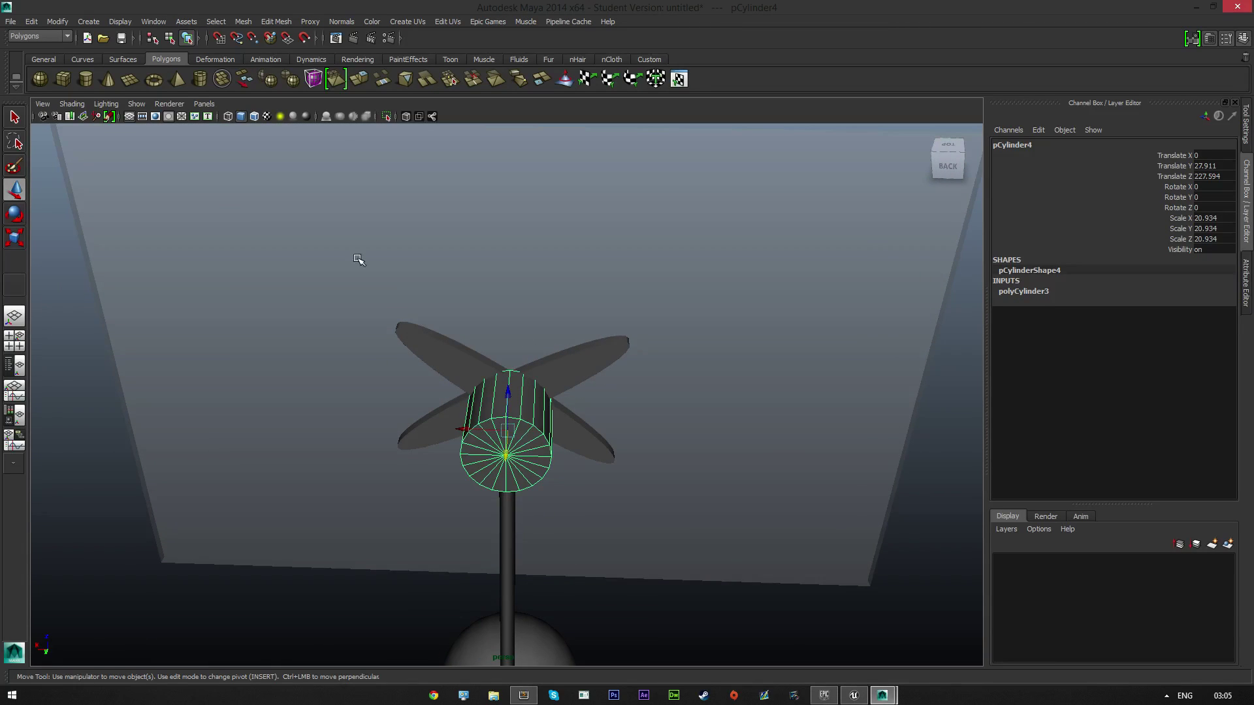
{"action": "left_click", "coordinate": [15, 238]}
{"action": "left_click_drag", "start_coordinate": [508, 381], "coordinate": [595, 409]}
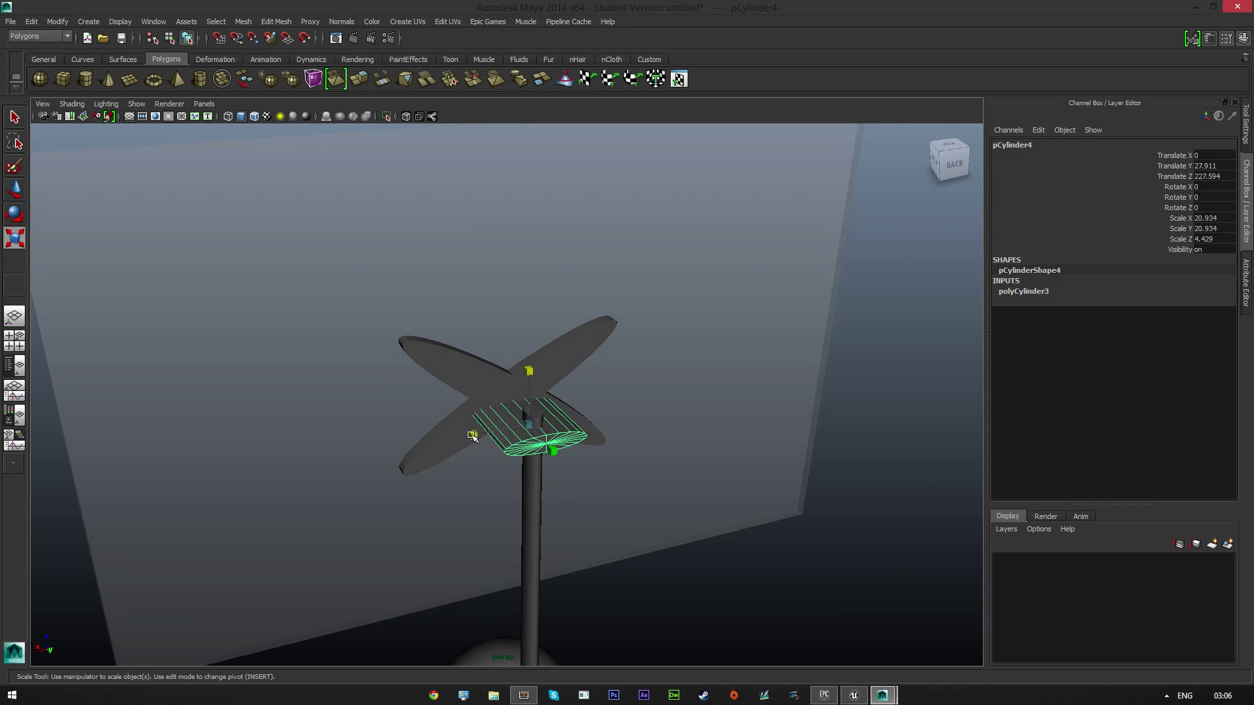
{"action": "left_click_drag", "start_coordinate": [472, 435], "coordinate": [500, 429]}
- Lengthen the pole to a Y scale of about 122.7 and raise it to about Z 150.9, past the connector
{"action": "left_click_drag", "start_coordinate": [654, 427], "coordinate": [686, 420], "text": "alt"}
{"action": "left_click", "coordinate": [548, 549]}
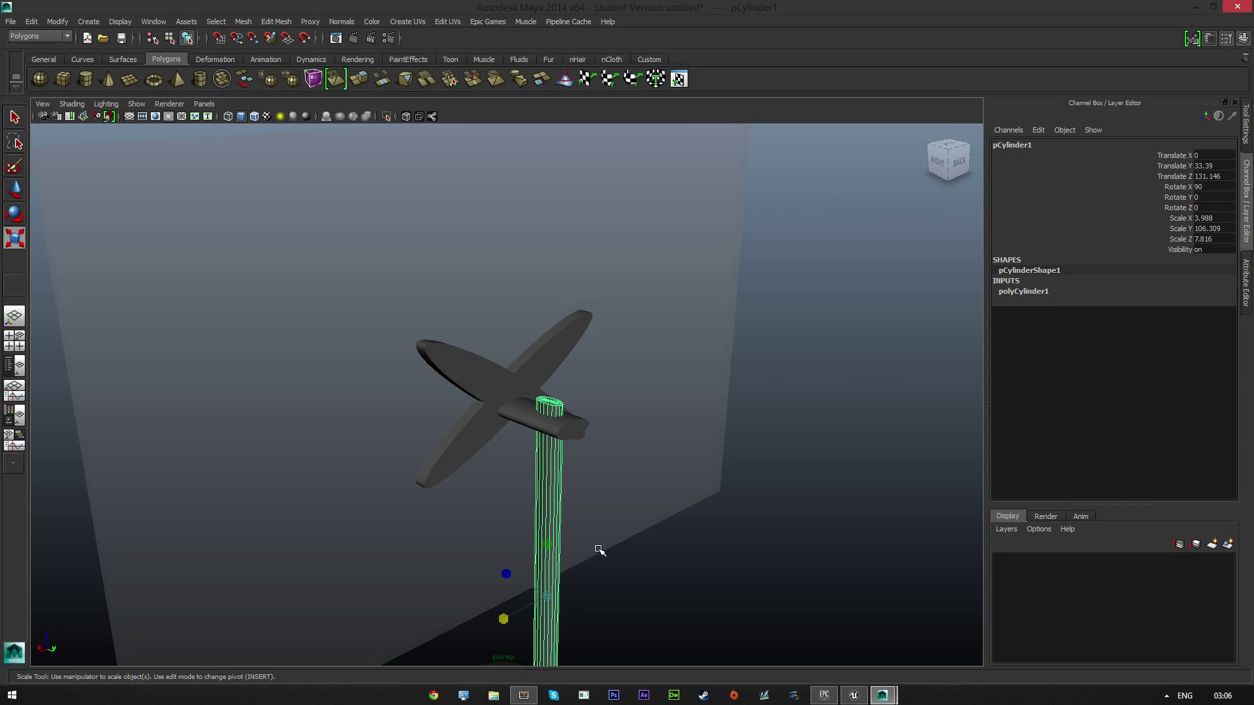
{"action": "left_click_drag", "start_coordinate": [788, 497], "coordinate": [711, 483]}
{"action": "left_click", "coordinate": [779, 503]}
{"action": "left_click", "coordinate": [550, 527]}
{"action": "scroll", "coordinate": [744, 484], "scroll_direction": "down", "scroll_amount": 3}
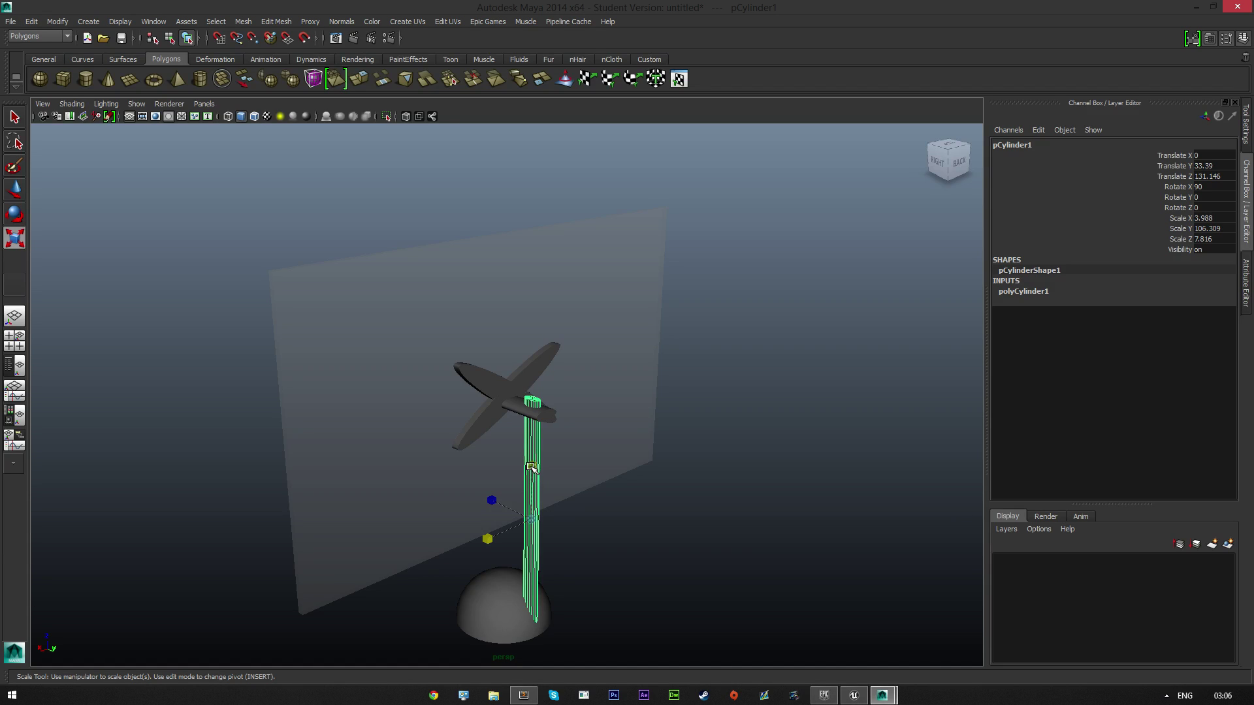
{"action": "left_click_drag", "start_coordinate": [531, 468], "coordinate": [719, 429]}
{"action": "left_click", "coordinate": [15, 190]}
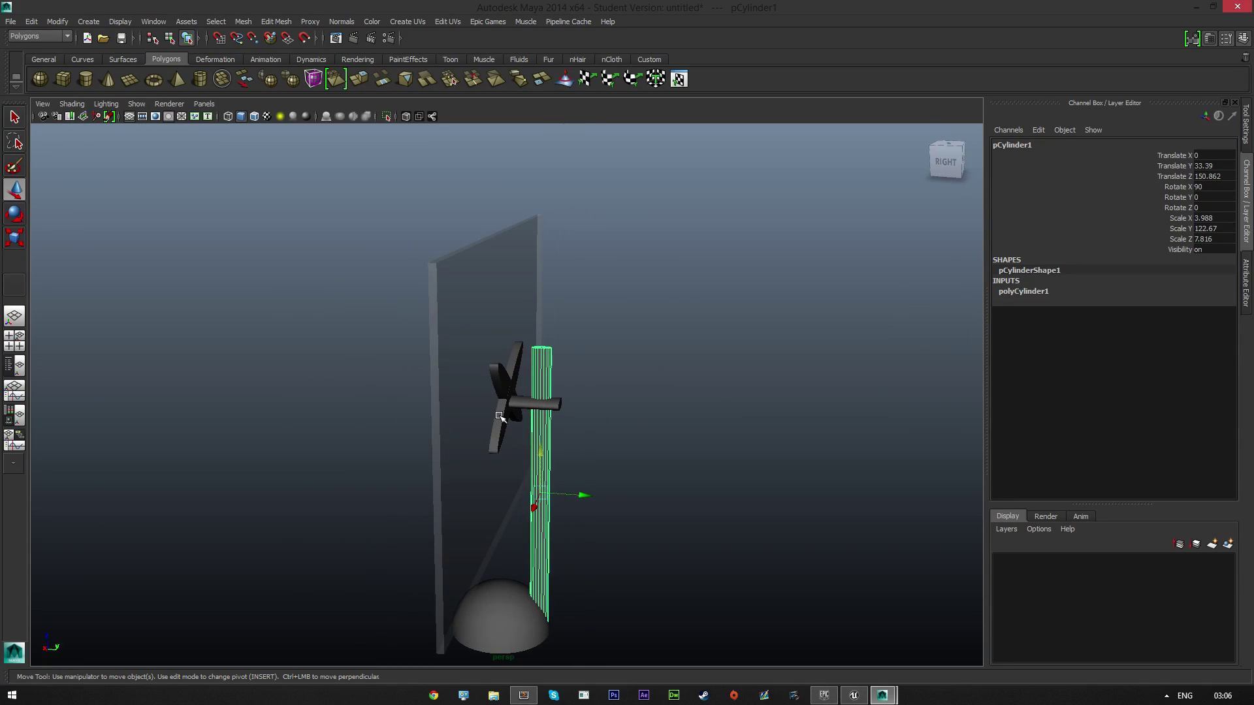
- Try tilting the cross and the glass panel together to an X rotation of about -7.9
{"action": "left_click", "coordinate": [506, 392]}
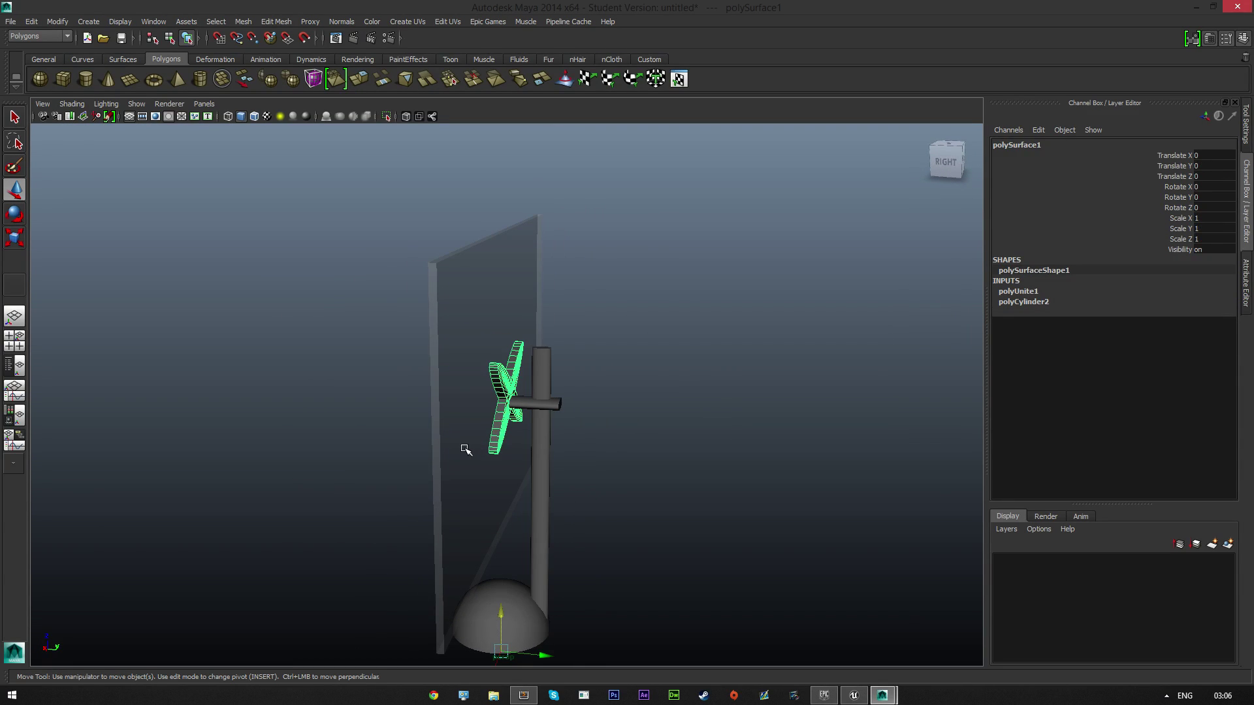
{"action": "left_click", "coordinate": [462, 397], "text": "shift"}
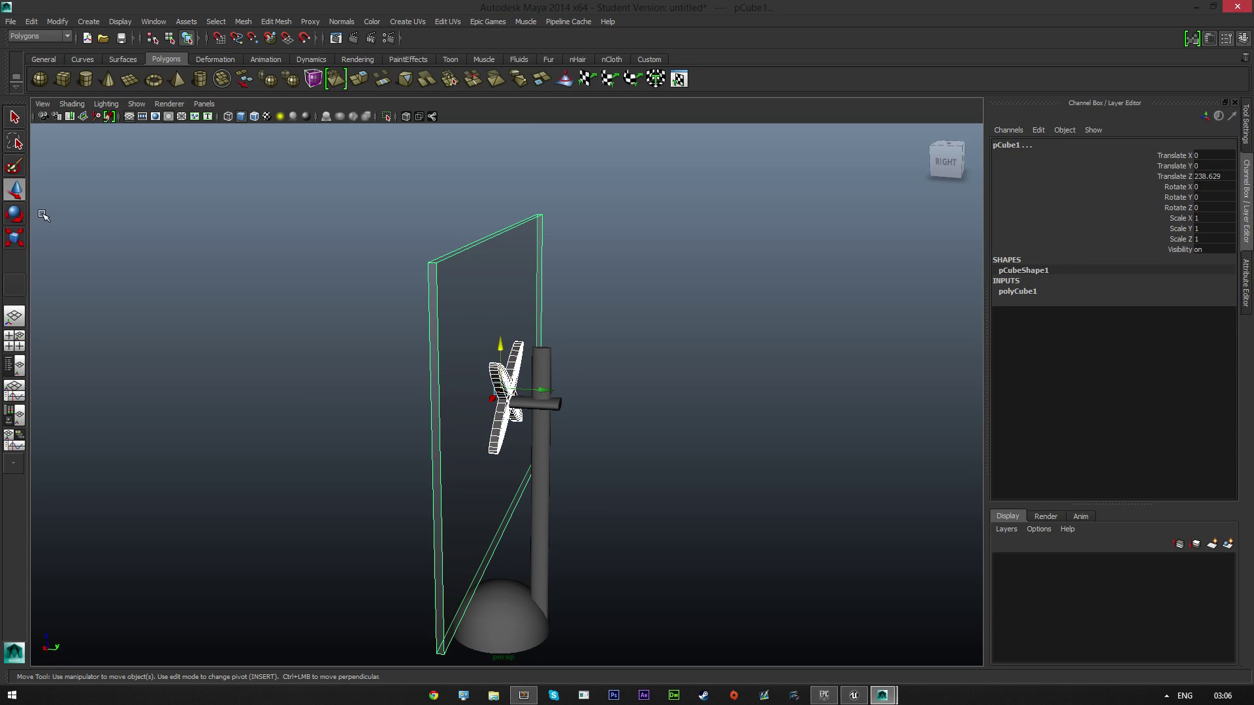
{"action": "left_click", "coordinate": [15, 216]}
{"action": "left_click_drag", "start_coordinate": [517, 338], "coordinate": [528, 343]}
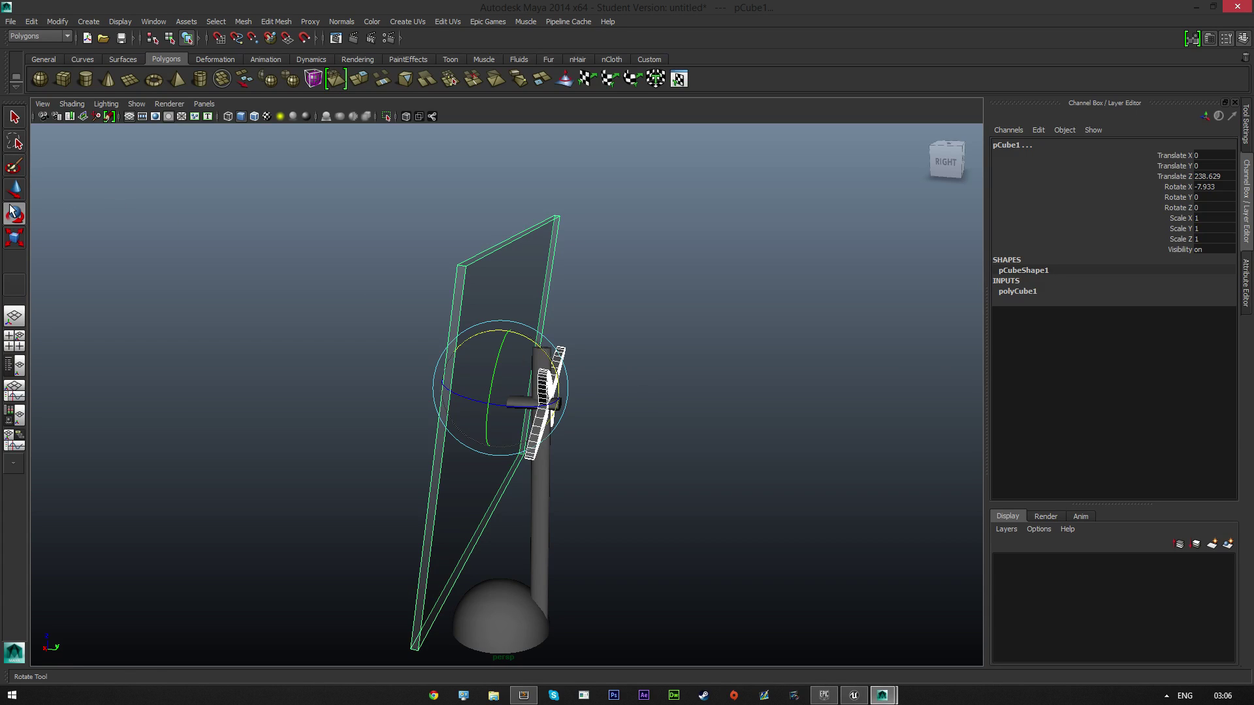
{"action": "key", "text": "ctrl+z"}
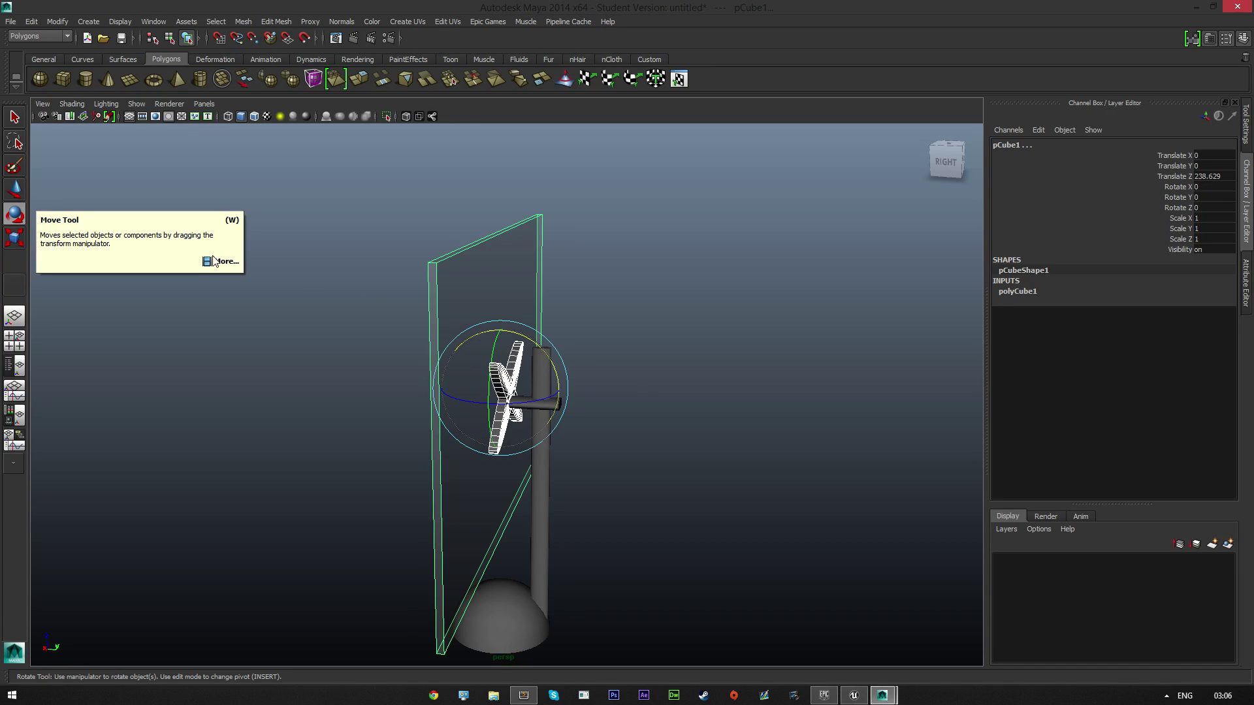
- Group the cross and the glass panel together and open the Outliner beside the model
{"action": "left_click_drag", "start_coordinate": [681, 400], "coordinate": [424, 402], "text": "alt"}
{"action": "key", "text": "ctrl+g"}
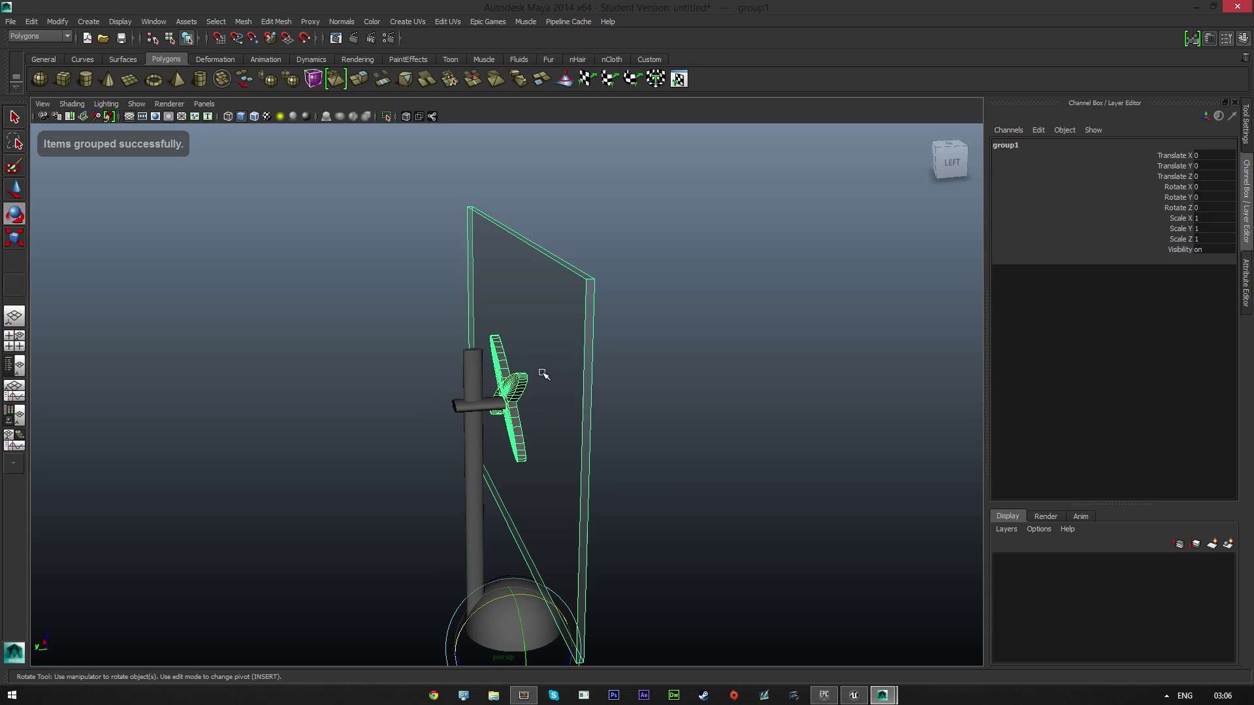
{"action": "left_click", "coordinate": [543, 374]}
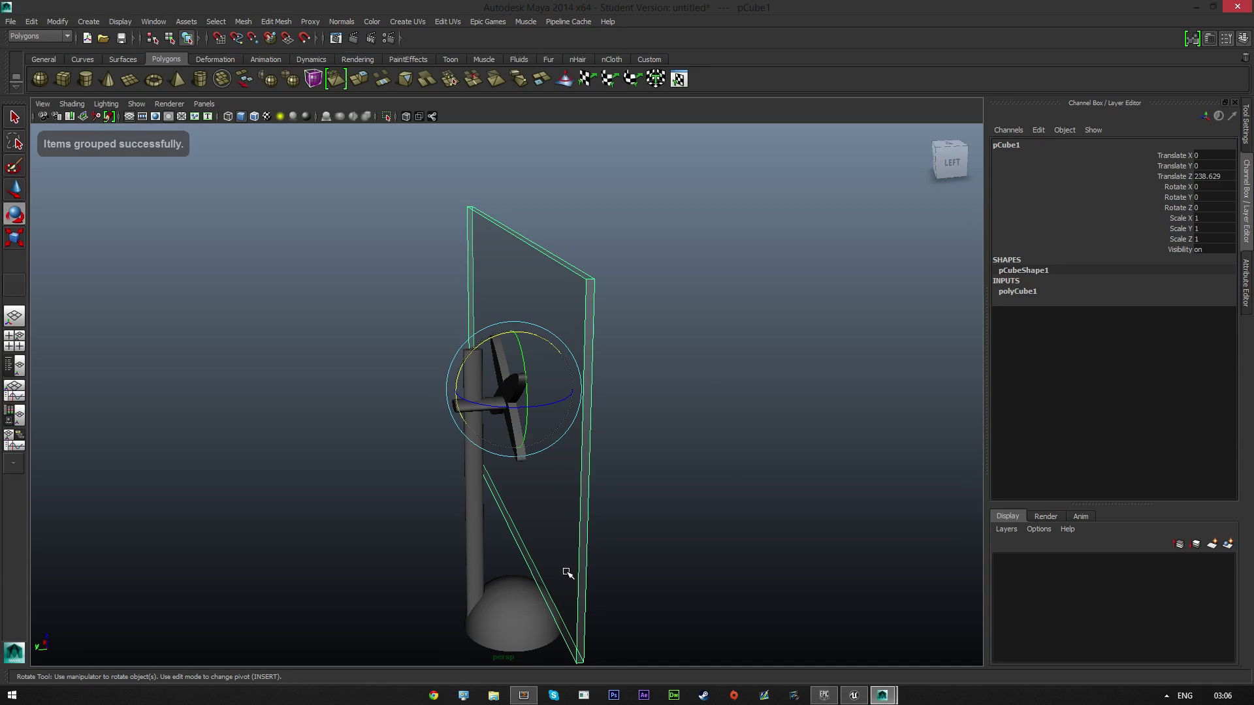
{"action": "left_click", "coordinate": [119, 22]}
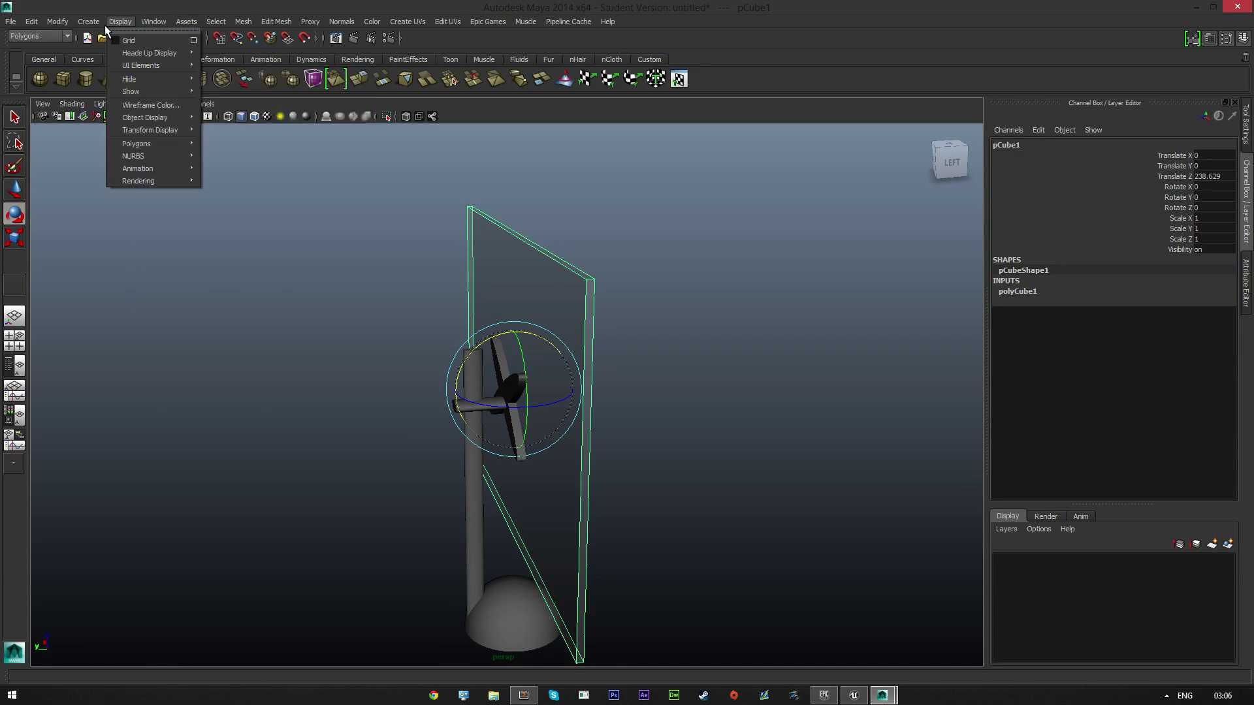
{"action": "mouse_move", "coordinate": [148, 22]}
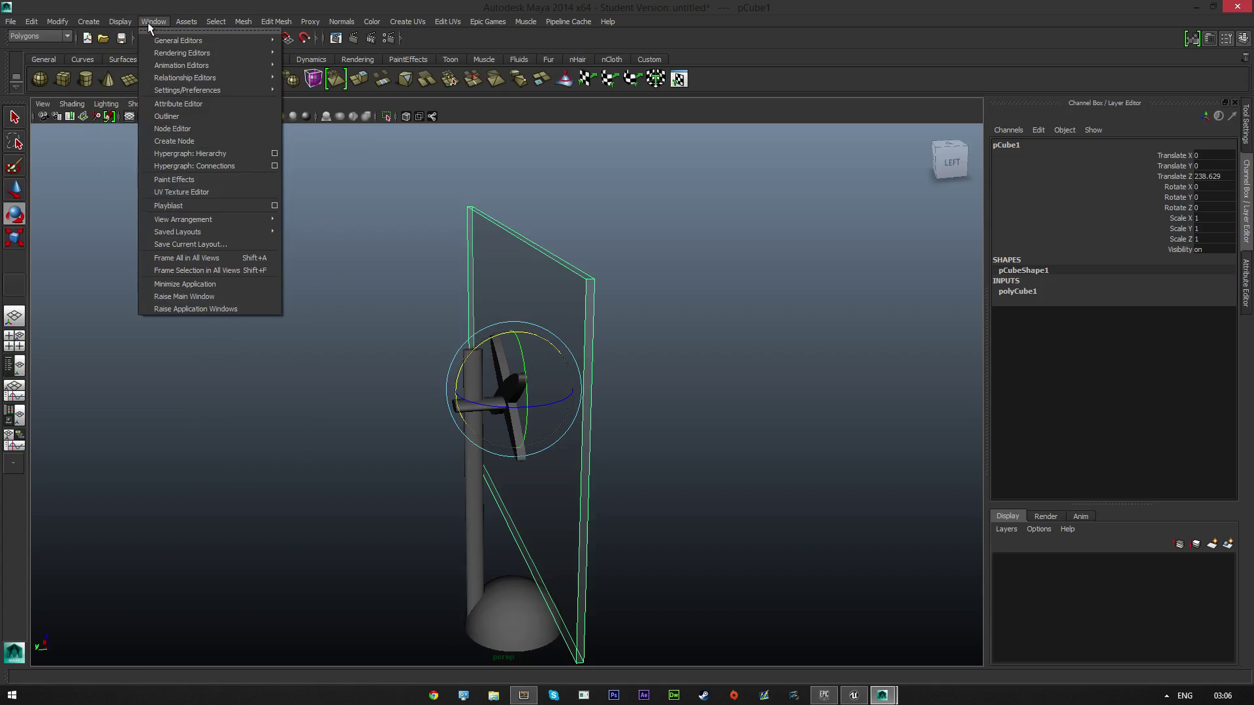
{"action": "left_click", "coordinate": [189, 119]}
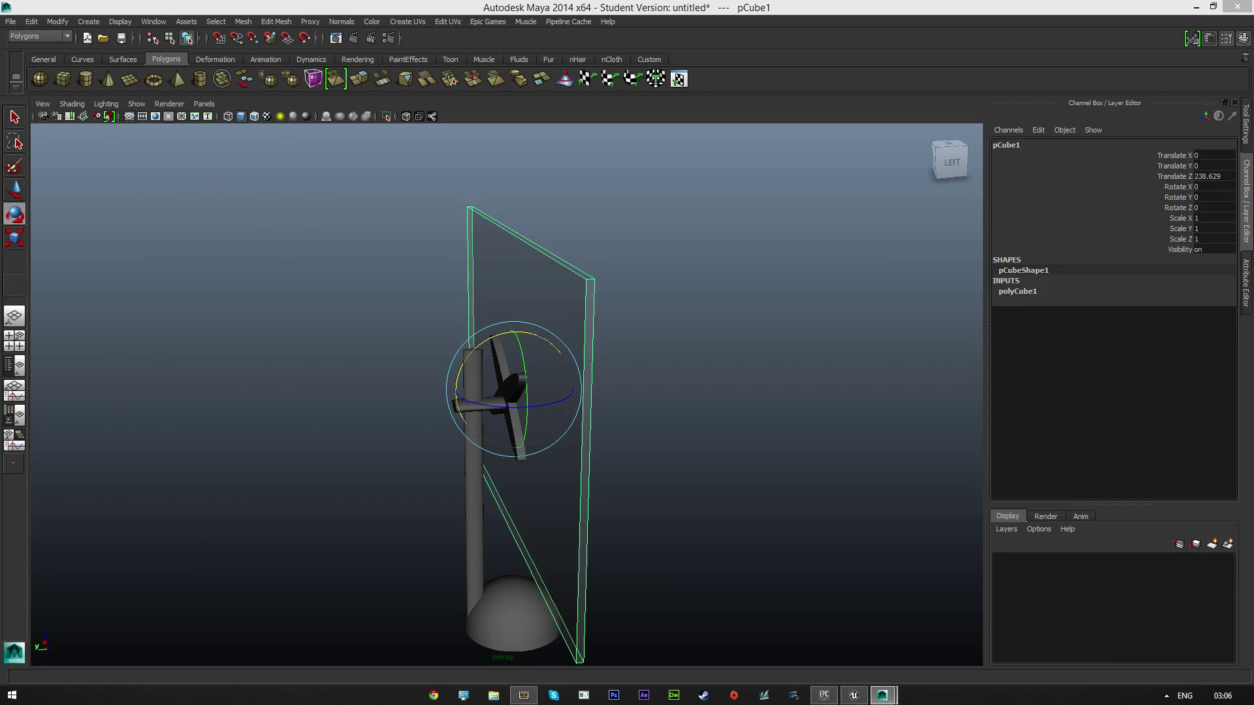
{"action": "left_click_drag", "start_coordinate": [797, 166], "coordinate": [887, 158]}
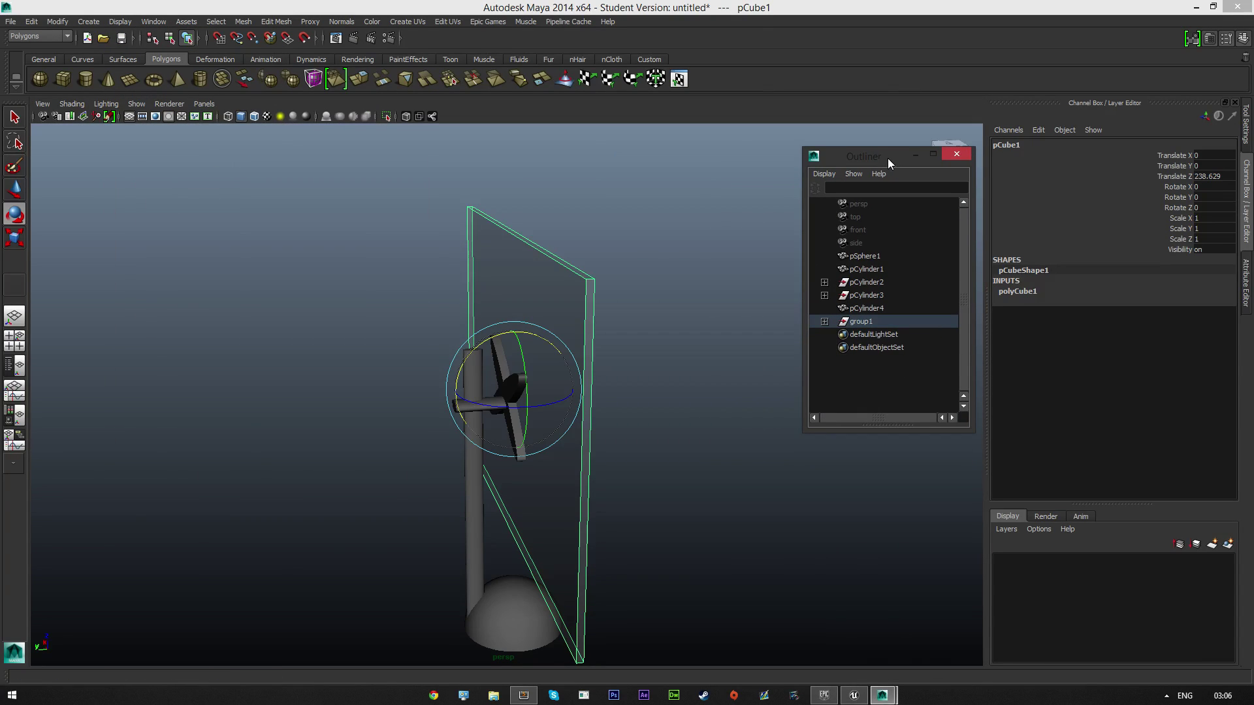
- Tilt the cross-and-panel group to an X rotation of about -10.3 and shift it to about Y -39.9, in front of the pole
{"action": "left_click", "coordinate": [861, 321]}
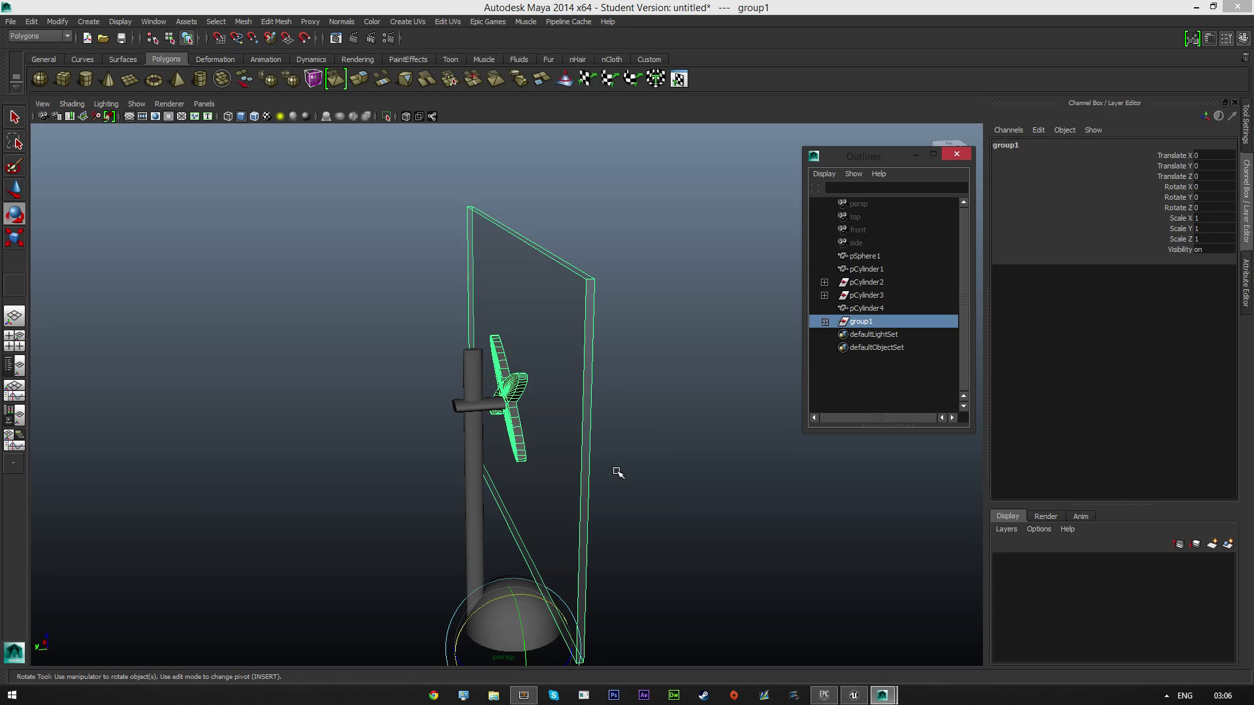
{"action": "left_click_drag", "start_coordinate": [511, 599], "coordinate": [487, 601]}
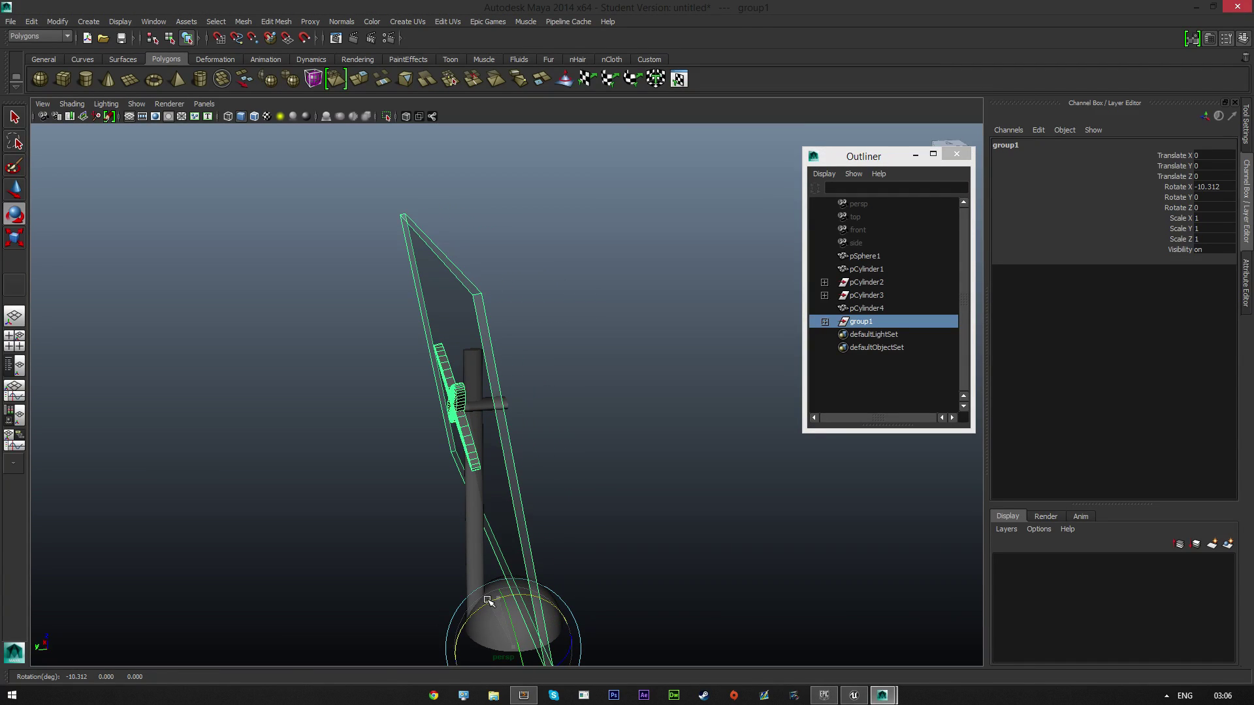
{"action": "left_click_drag", "start_coordinate": [666, 526], "coordinate": [645, 511], "text": "alt"}
{"action": "left_click", "coordinate": [14, 191]}
{"action": "scroll", "coordinate": [439, 388], "scroll_direction": "down", "scroll_amount": 2}
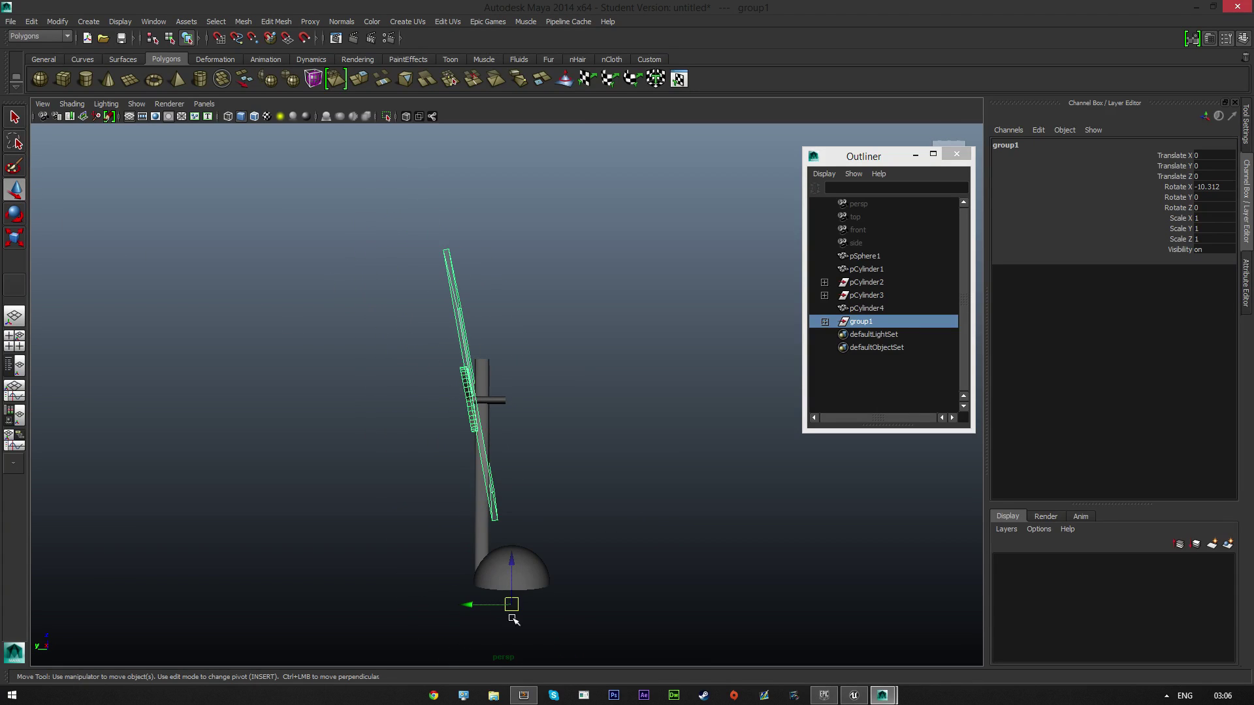
{"action": "left_click_drag", "start_coordinate": [473, 605], "coordinate": [510, 606]}
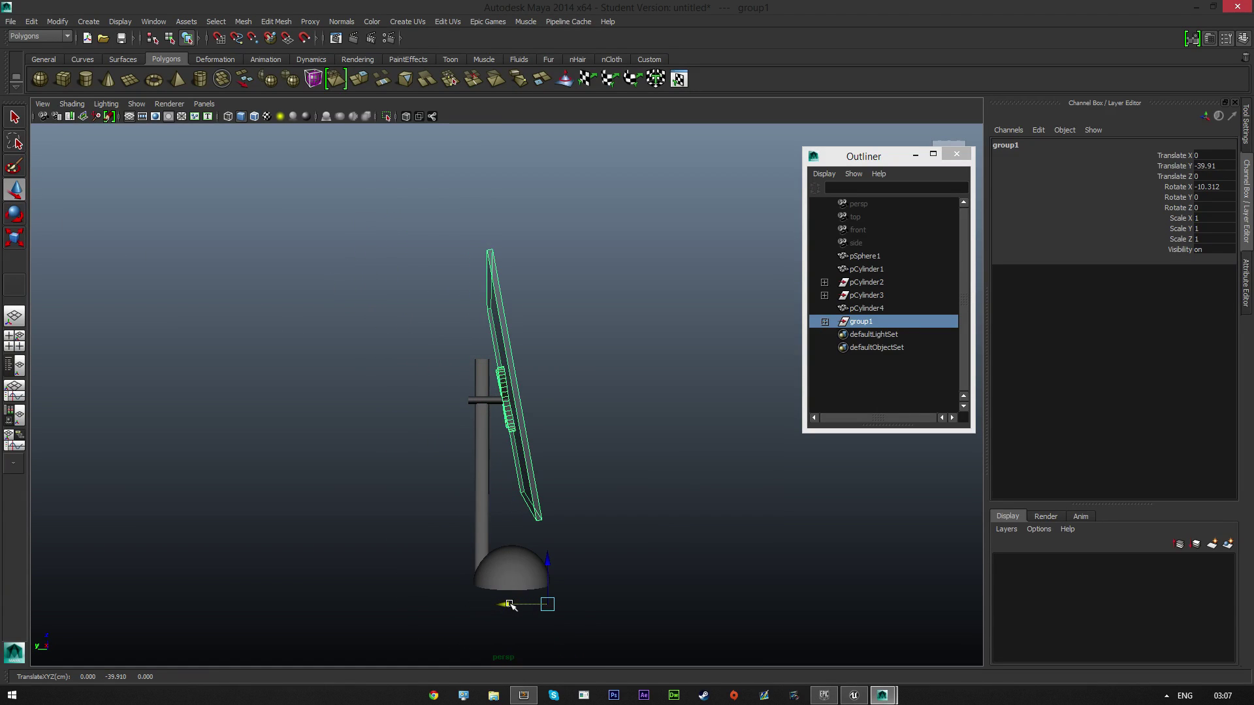
- Rescale the base dome to about 63.4 in X, 26.1 in Y and 34.7 in Z
{"action": "left_click_drag", "start_coordinate": [698, 477], "coordinate": [520, 566], "text": "alt"}
{"action": "left_click", "coordinate": [502, 551]}
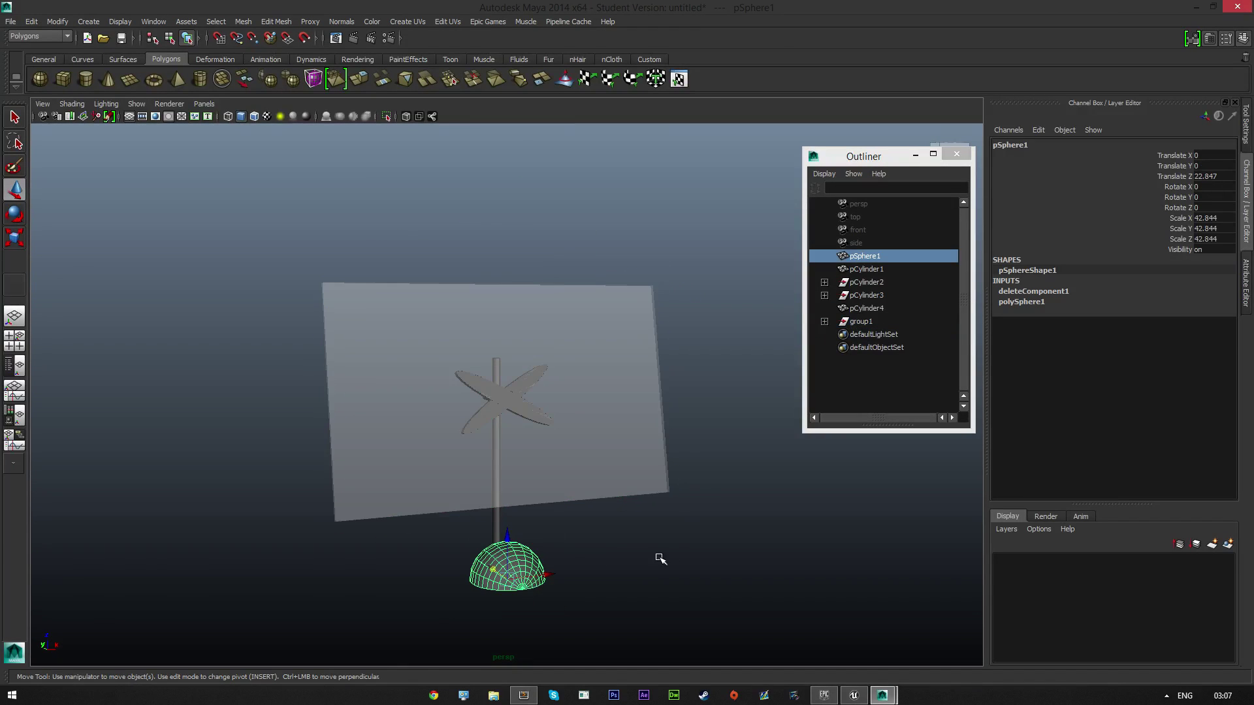
{"action": "left_click_drag", "start_coordinate": [658, 559], "coordinate": [629, 546], "text": "alt"}
{"action": "left_click", "coordinate": [14, 238]}
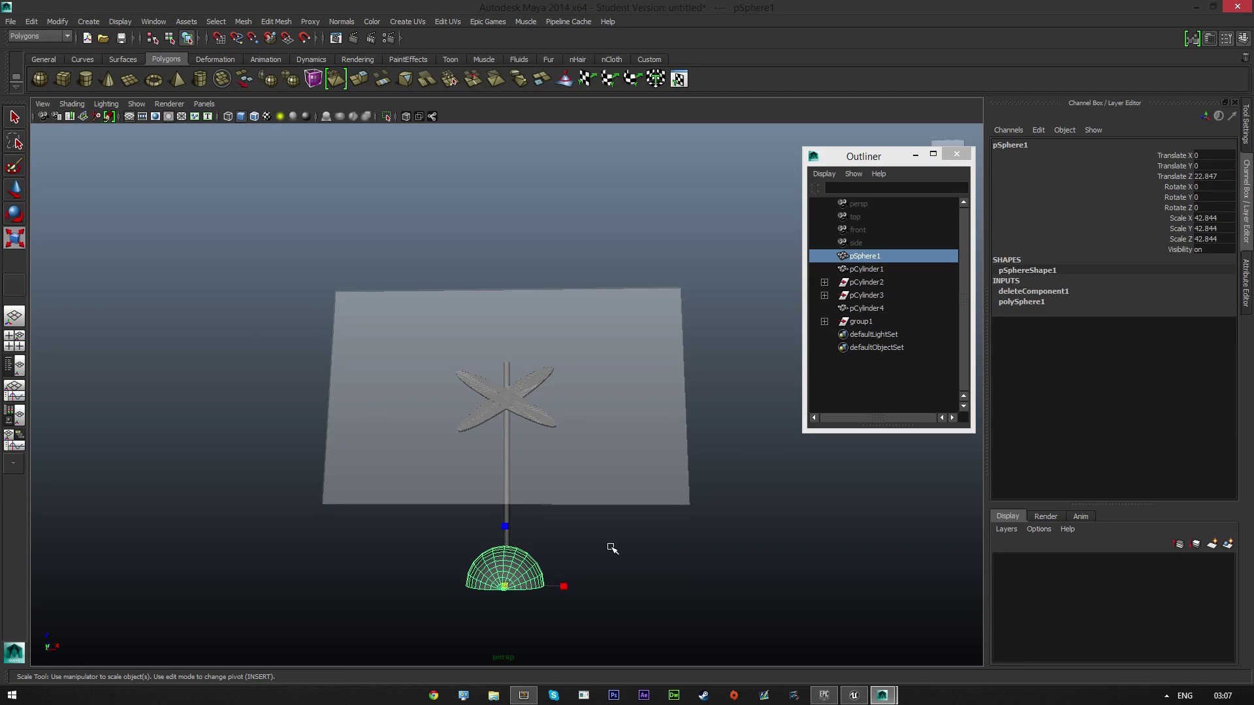
{"action": "left_click_drag", "start_coordinate": [560, 589], "coordinate": [593, 586]}
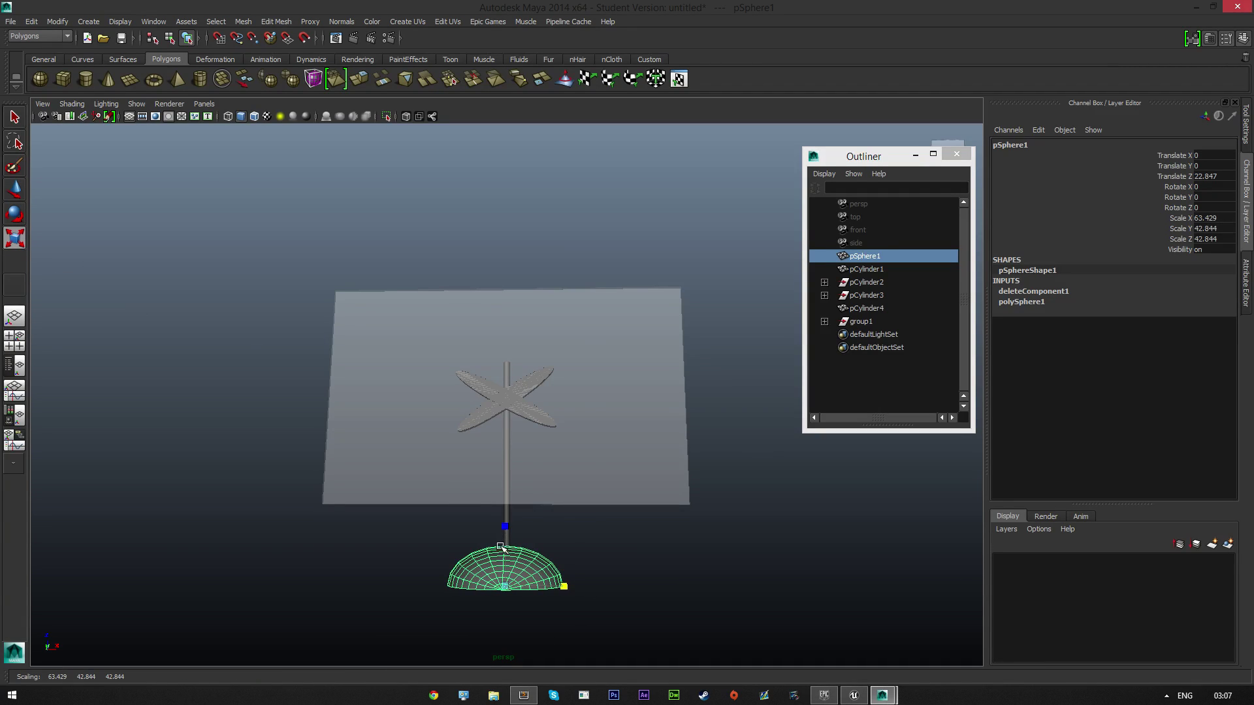
{"action": "left_click_drag", "start_coordinate": [506, 527], "coordinate": [507, 538]}
{"action": "left_click_drag", "start_coordinate": [607, 555], "coordinate": [460, 567], "text": "alt"}
{"action": "left_click_drag", "start_coordinate": [567, 584], "coordinate": [531, 585]}
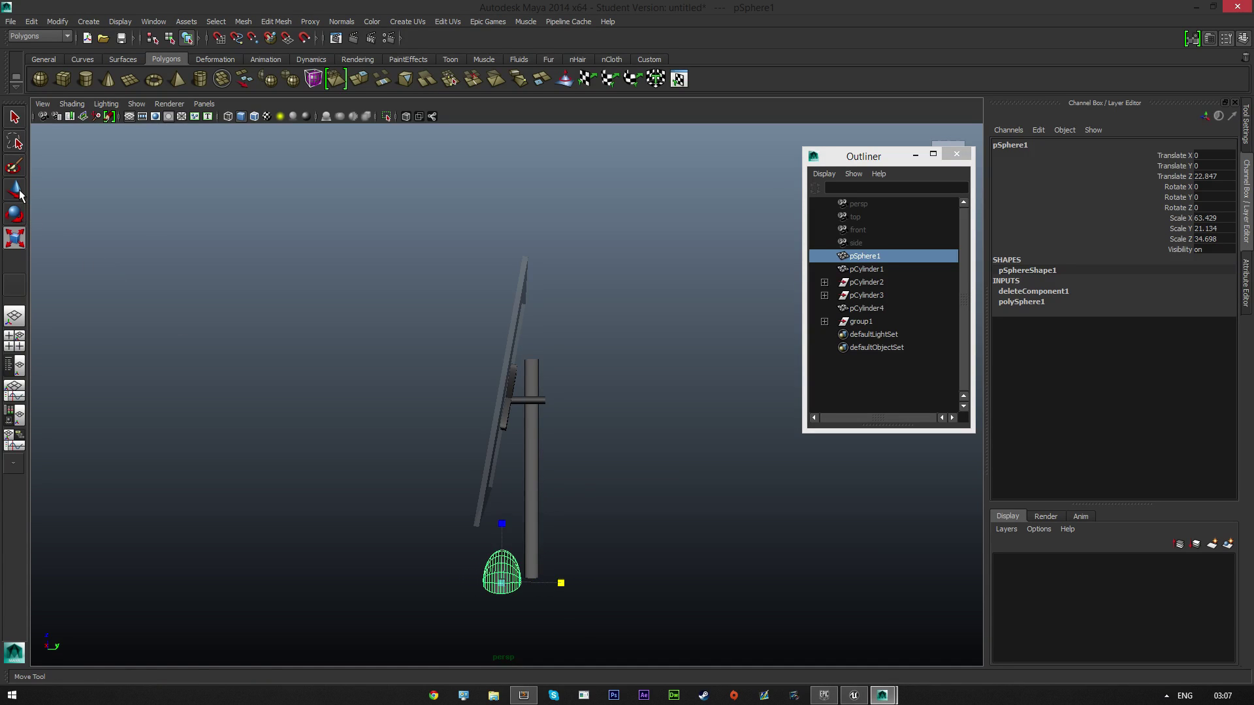
{"action": "left_click_drag", "start_coordinate": [567, 585], "coordinate": [575, 586]}
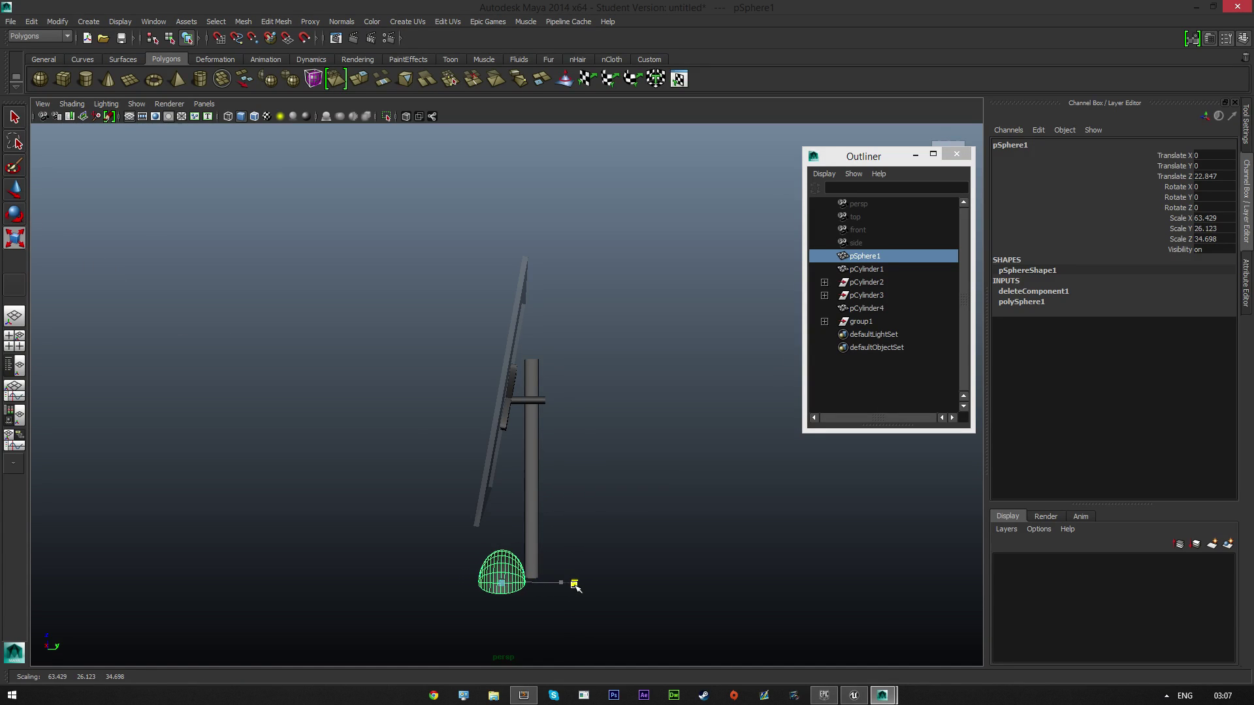
- Move the base dome to about Y 19 under the pole and reduce its scale to about 39 in X and 26.6 in Z
{"action": "left_click", "coordinate": [14, 189]}
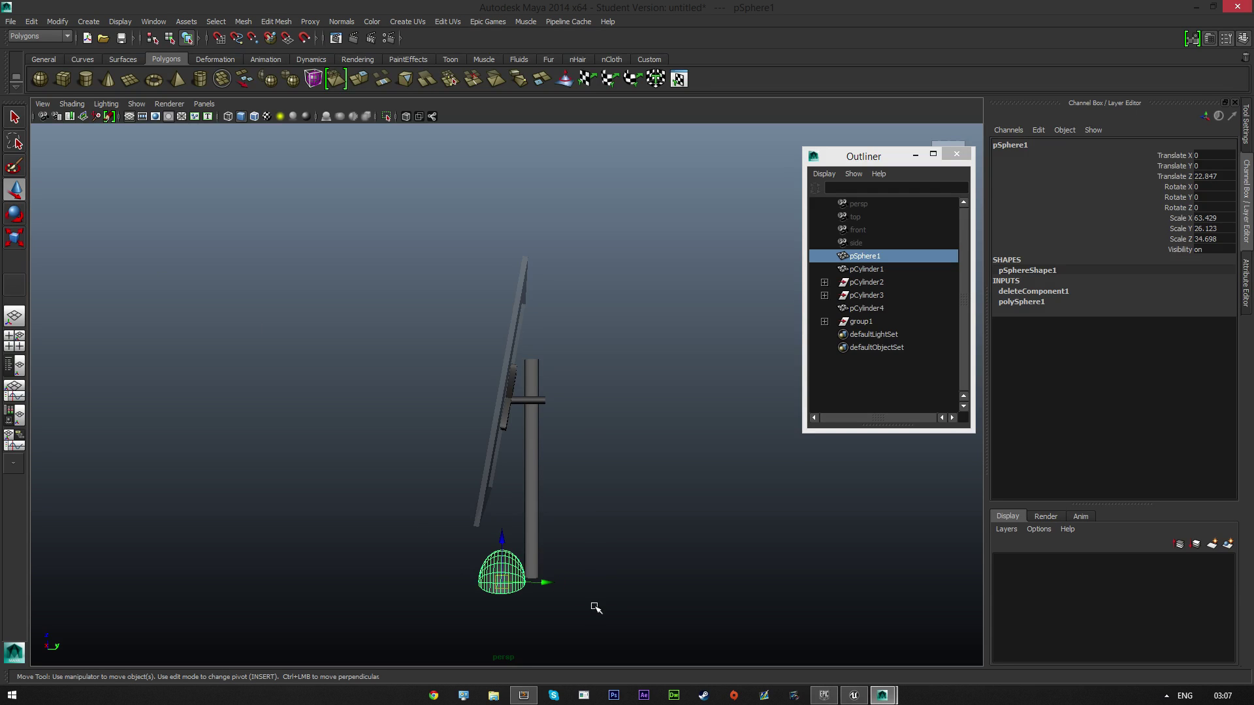
{"action": "left_click_drag", "start_coordinate": [547, 584], "coordinate": [464, 591]}
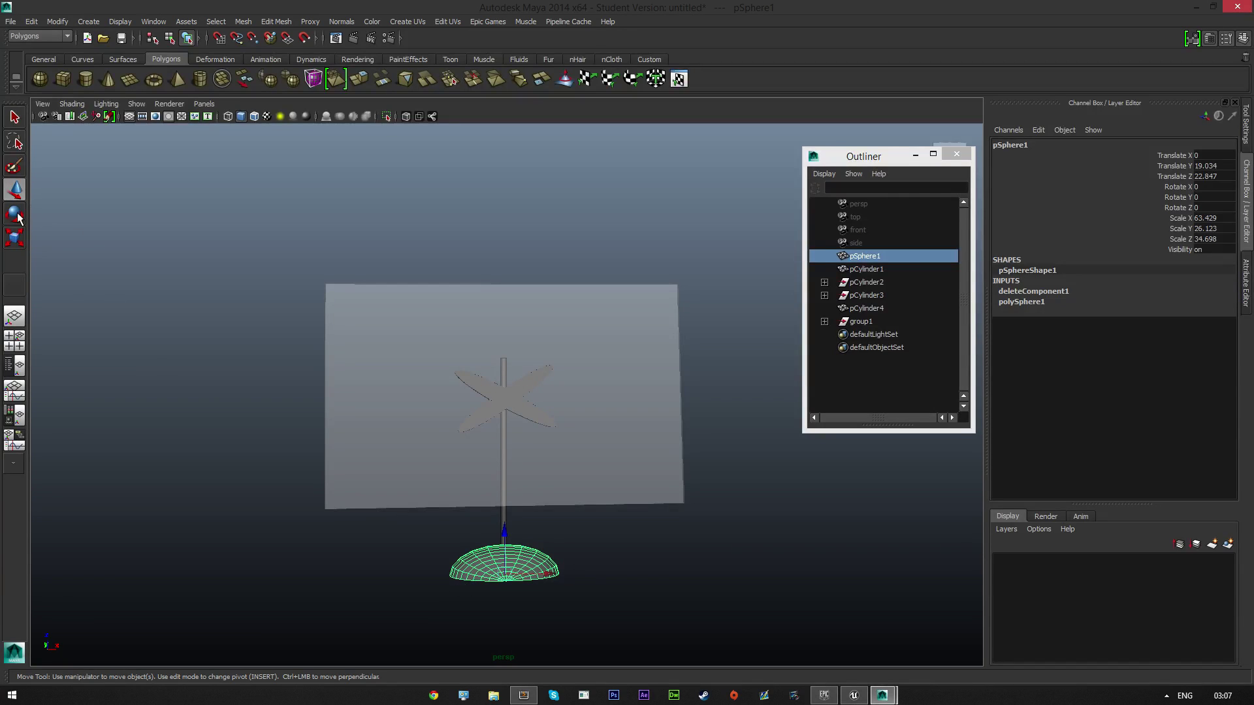
{"action": "left_click", "coordinate": [14, 237]}
{"action": "left_click_drag", "start_coordinate": [564, 578], "coordinate": [515, 527]}
{"action": "left_click_drag", "start_coordinate": [502, 591], "coordinate": [532, 561], "text": "alt"}
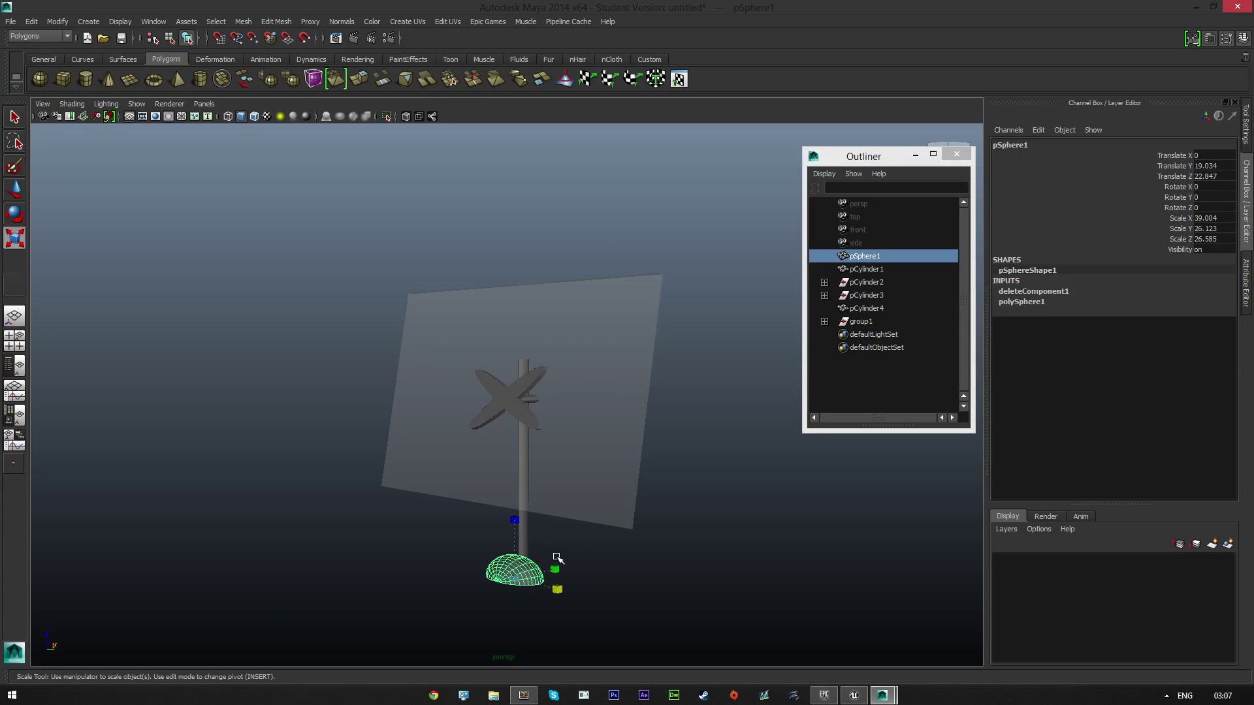
{"action": "left_click_drag", "start_coordinate": [622, 537], "coordinate": [705, 566], "text": "alt"}
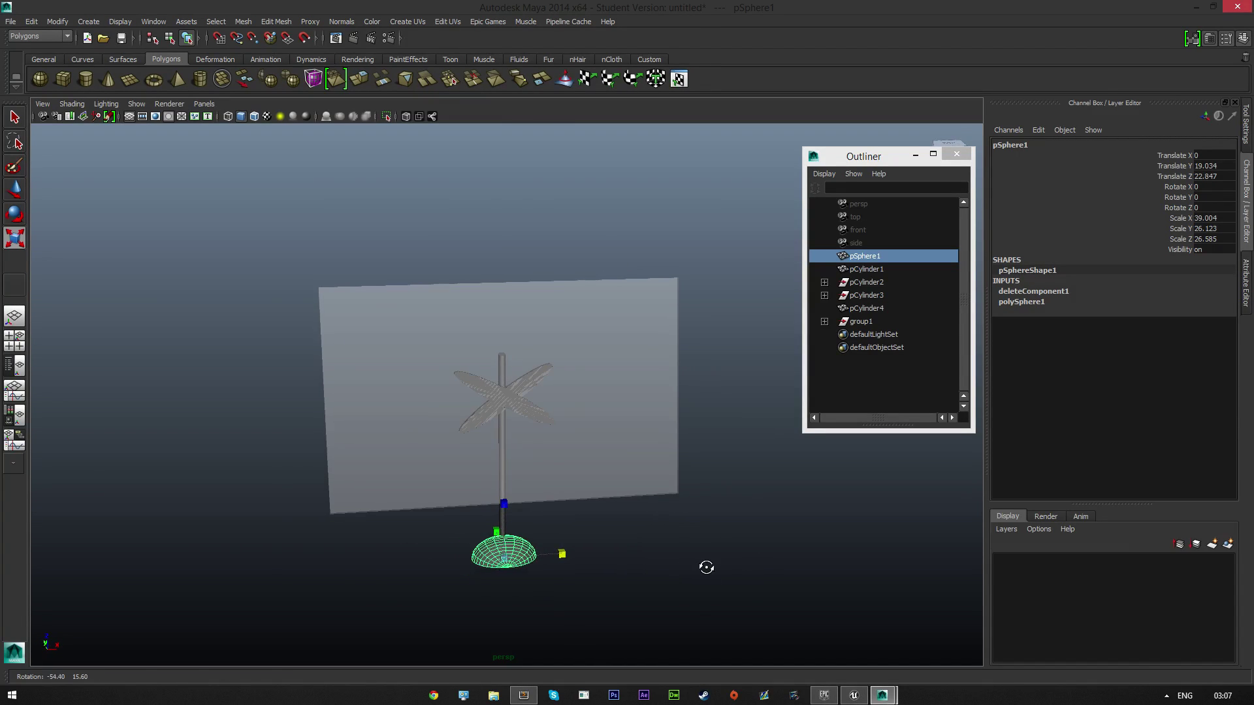
- Assign a new Lambert material named Base to the dome and darken its color to black
{"action": "right_click_drag", "start_coordinate": [489, 552], "coordinate": [513, 658]}
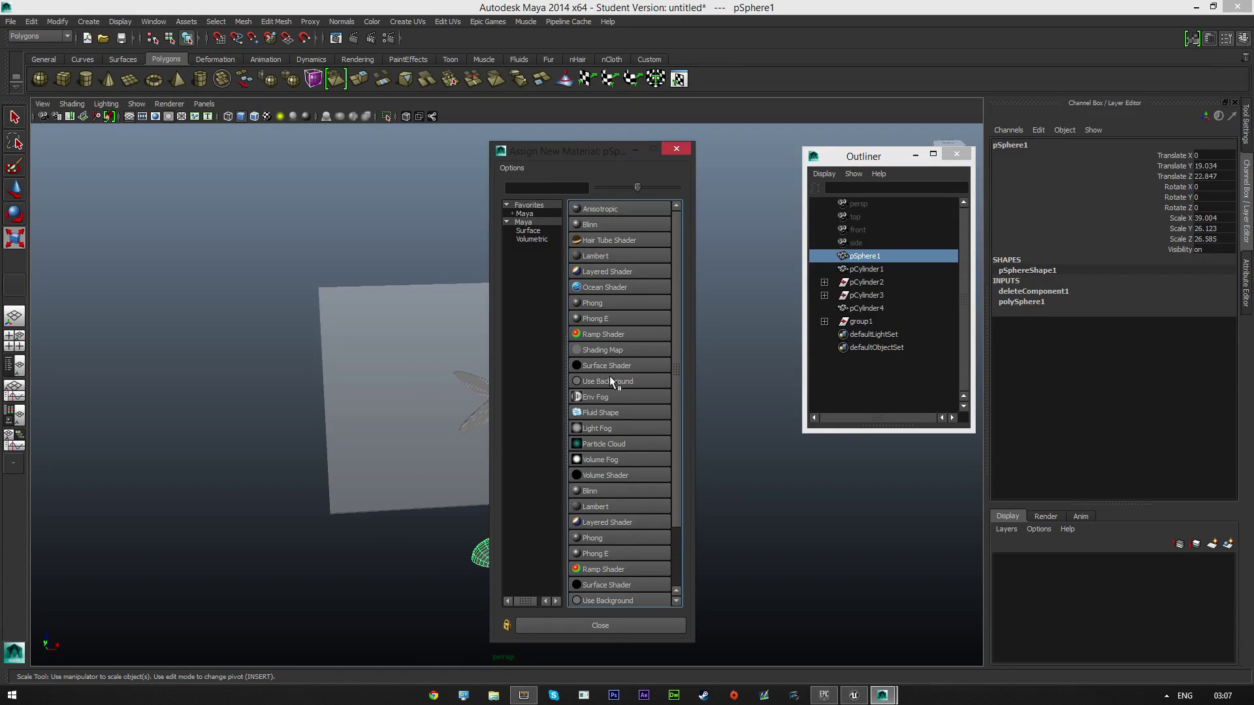
{"action": "left_click", "coordinate": [595, 507]}
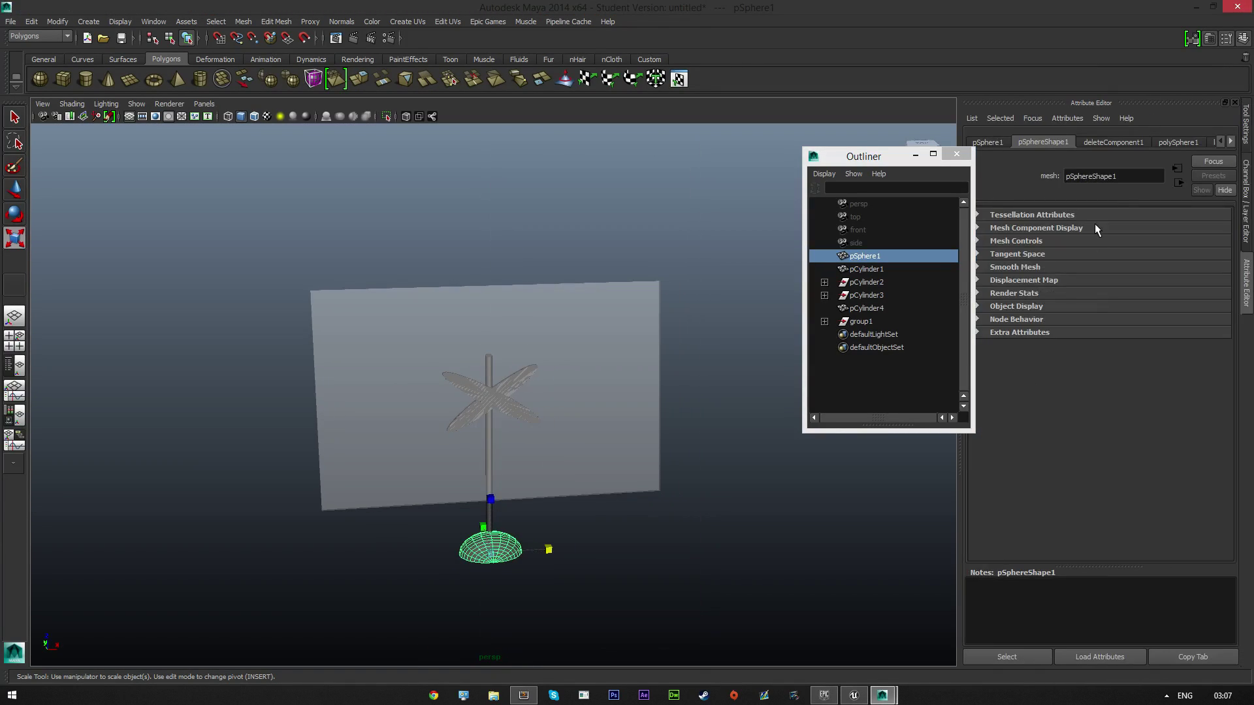
{"action": "left_click", "coordinate": [1230, 144]}
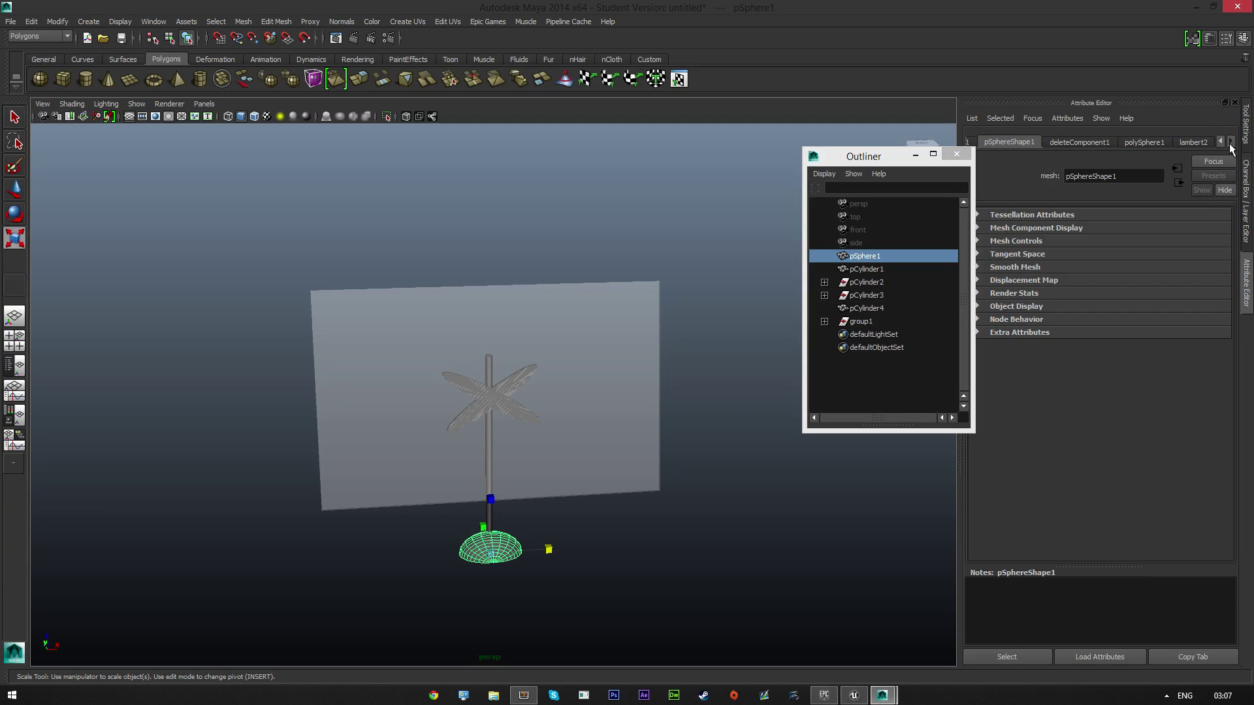
{"action": "left_click", "coordinate": [1180, 144]}
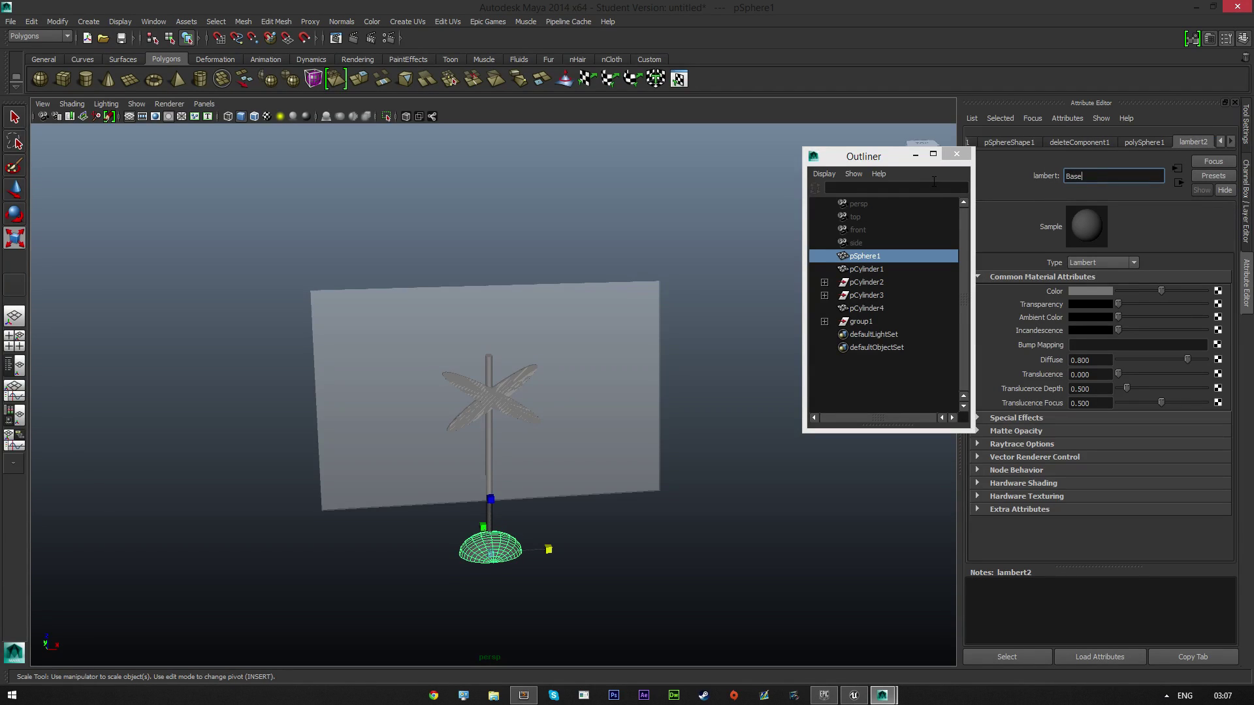
{"action": "key", "text": "Return"}
{"action": "left_click_drag", "start_coordinate": [1156, 291], "coordinate": [1117, 291]}
- Insert an edge loop around the middle of the connector cylinder between the pole and the cross
{"action": "left_click_drag", "start_coordinate": [675, 437], "coordinate": [519, 413], "text": "alt"}
{"action": "left_click", "coordinate": [518, 413]}
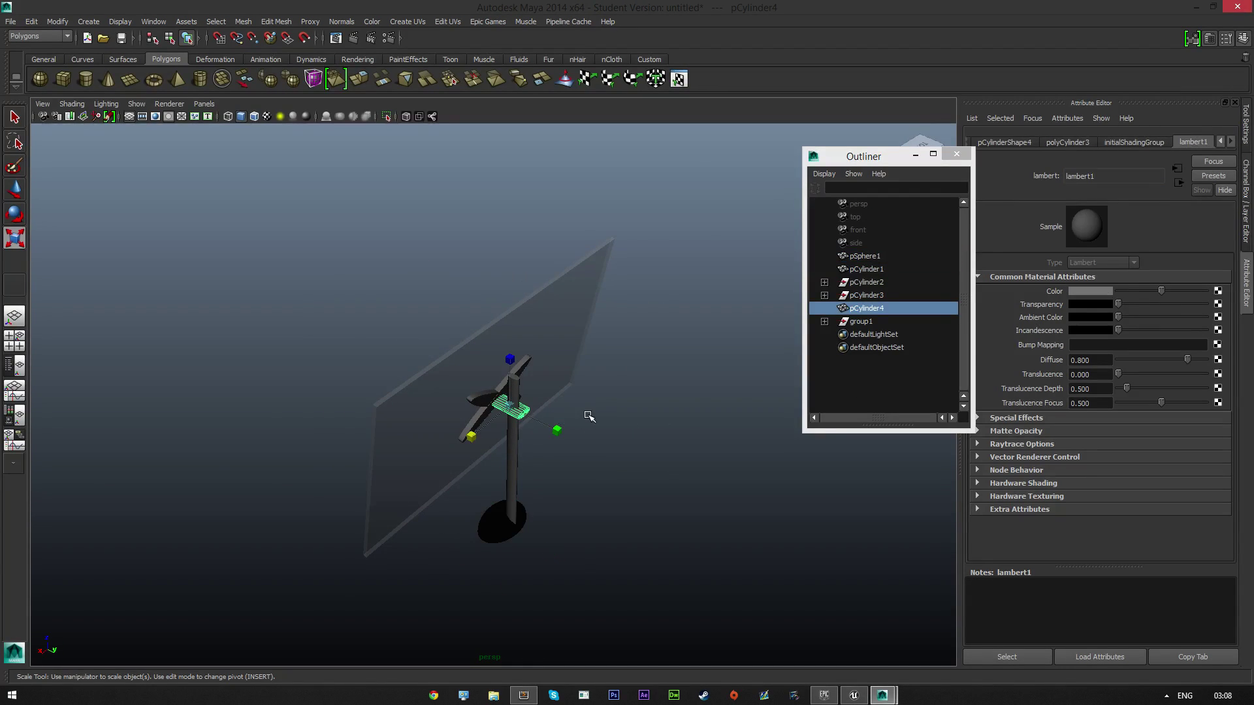
{"action": "scroll", "coordinate": [587, 418], "scroll_direction": "up", "scroll_amount": 4}
{"action": "left_click_drag", "start_coordinate": [643, 444], "coordinate": [714, 371], "text": "alt"}
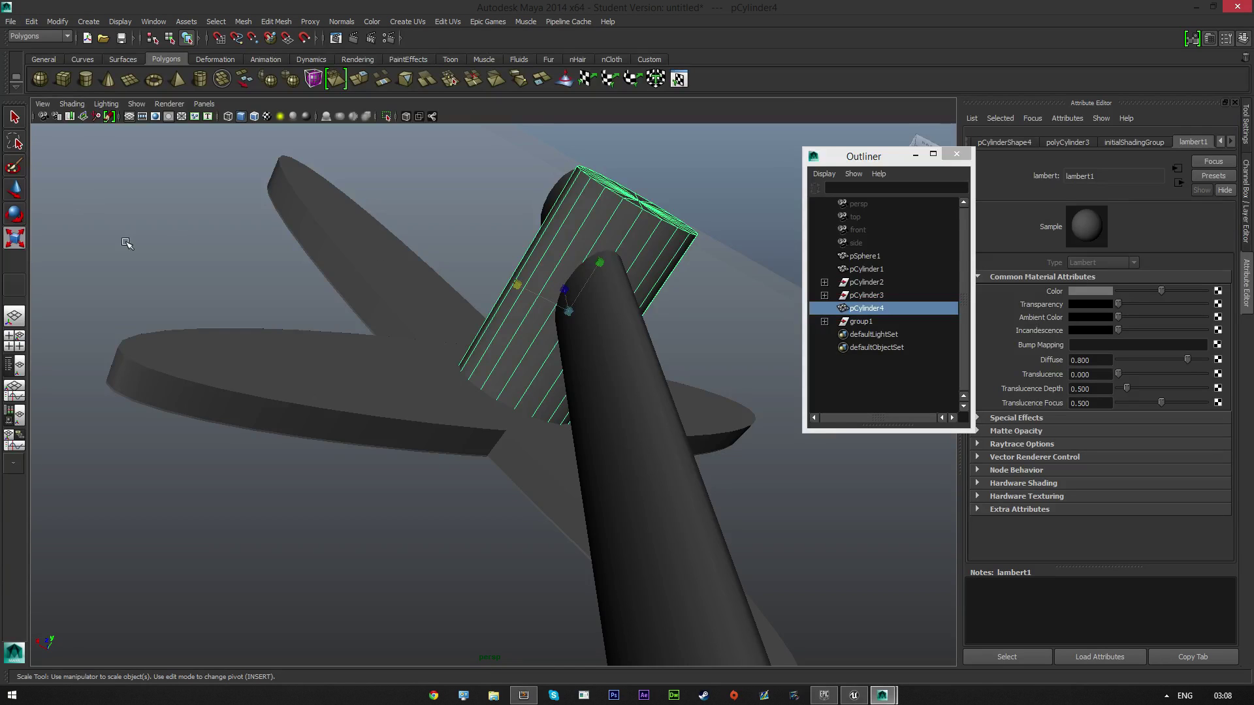
{"action": "left_click", "coordinate": [243, 21]}
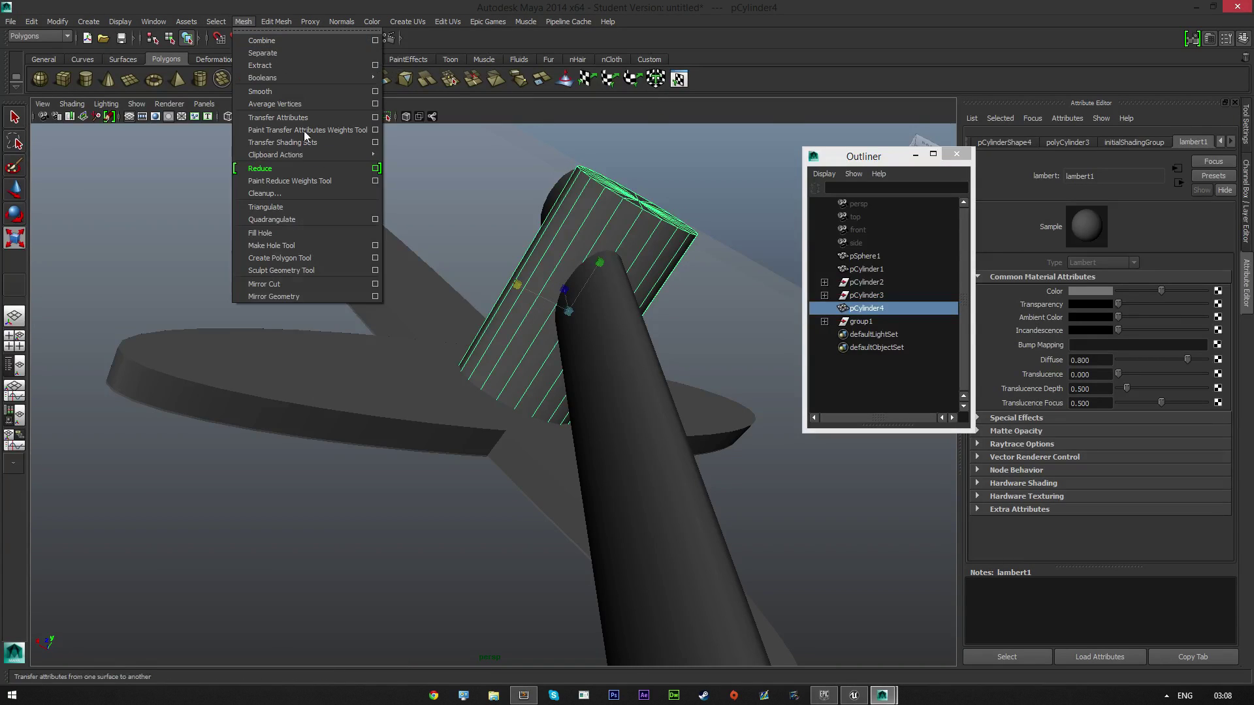
{"action": "mouse_move", "coordinate": [276, 22]}
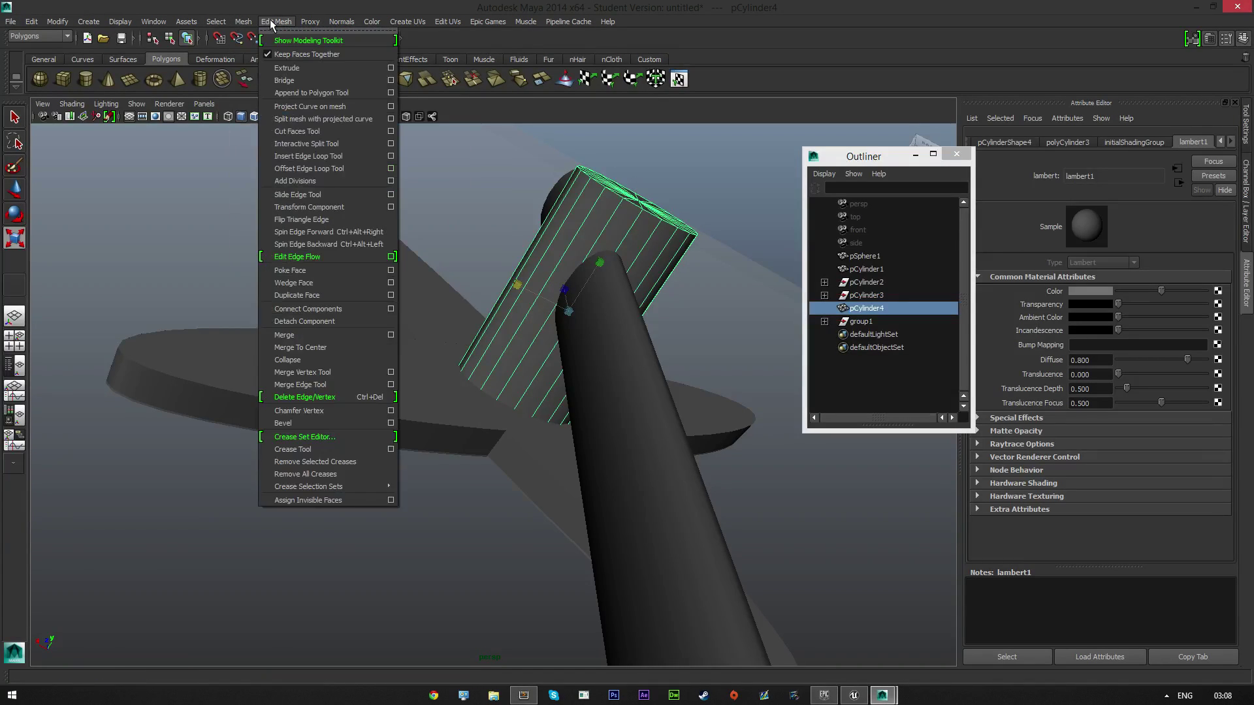
{"action": "left_click", "coordinate": [316, 159]}
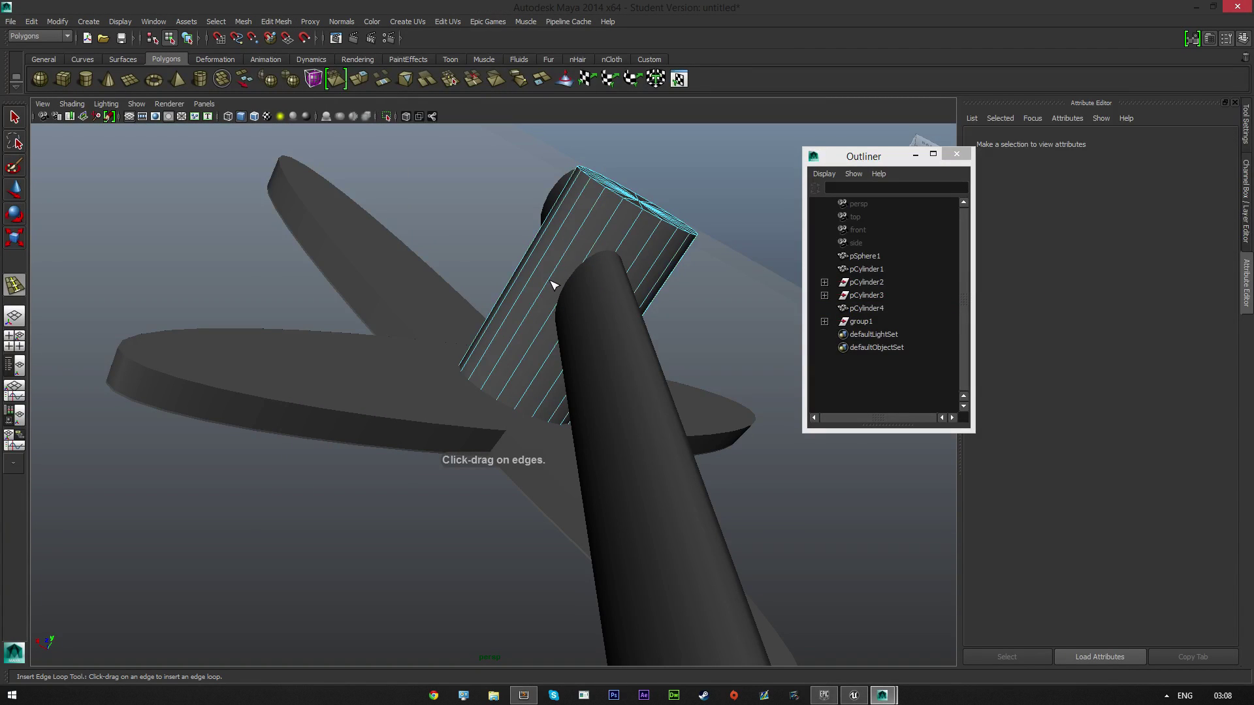
{"action": "left_click_drag", "start_coordinate": [551, 284], "coordinate": [619, 318]}
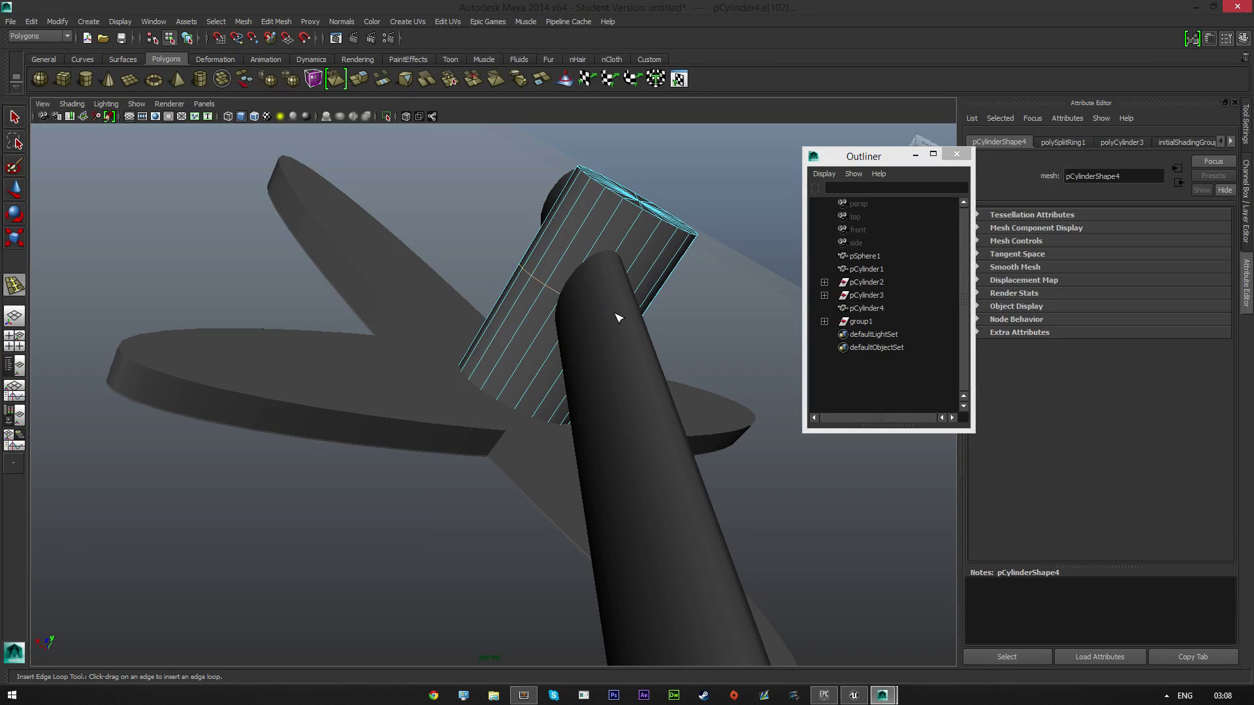
- Reselect the connector cylinder as an object and isolate it in the viewport
{"action": "left_click", "coordinate": [387, 117]}
{"action": "left_click", "coordinate": [386, 117]}
{"action": "right_click_drag", "start_coordinate": [615, 230], "coordinate": [661, 222]}
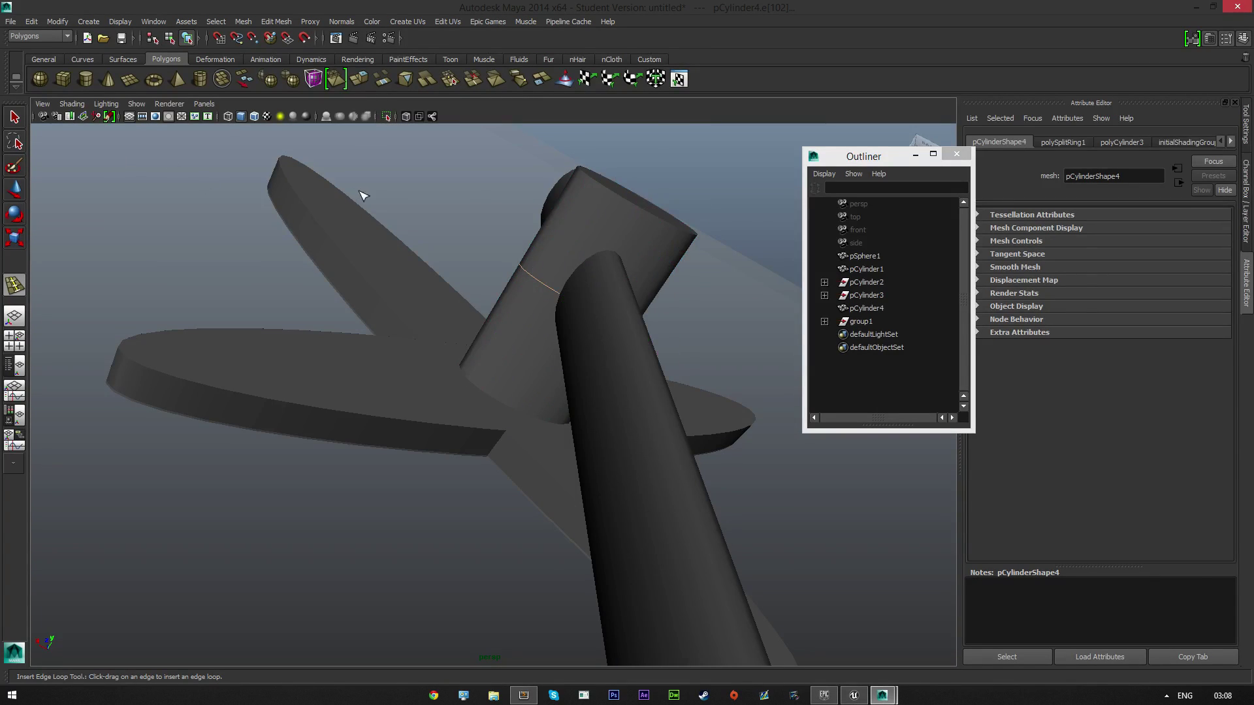
{"action": "key", "text": "q"}
{"action": "left_click", "coordinate": [605, 228]}
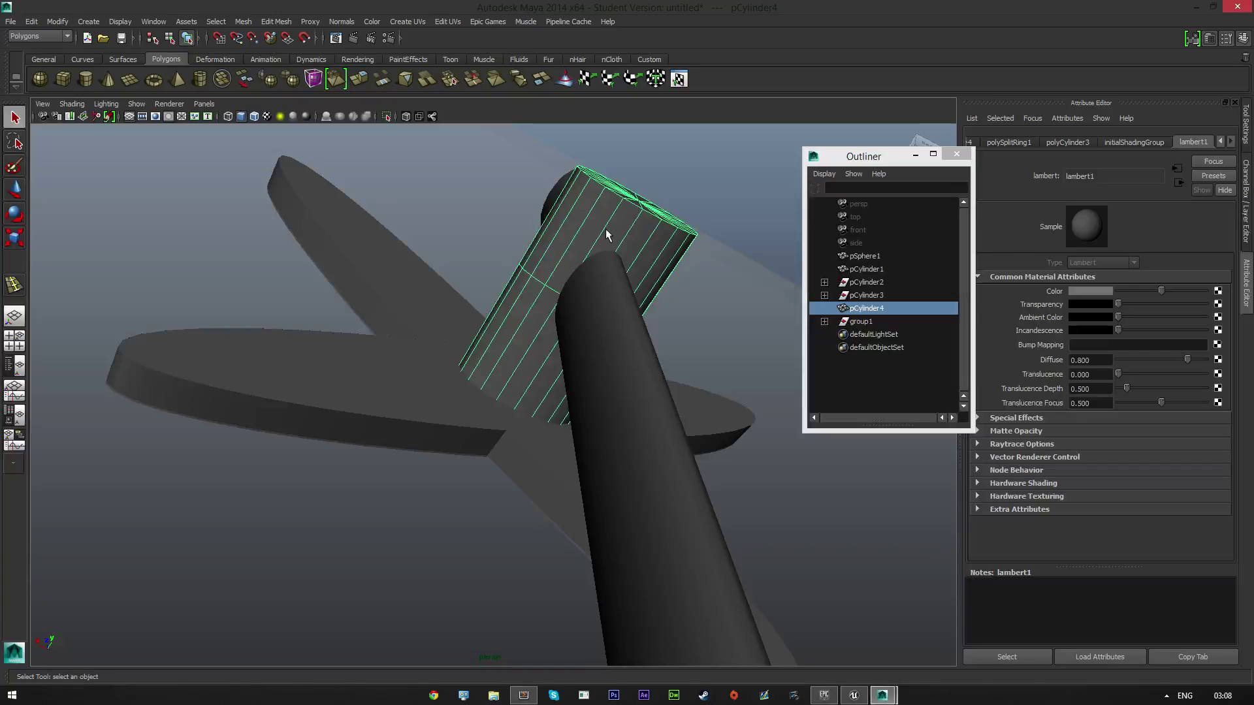
{"action": "left_click", "coordinate": [385, 118]}
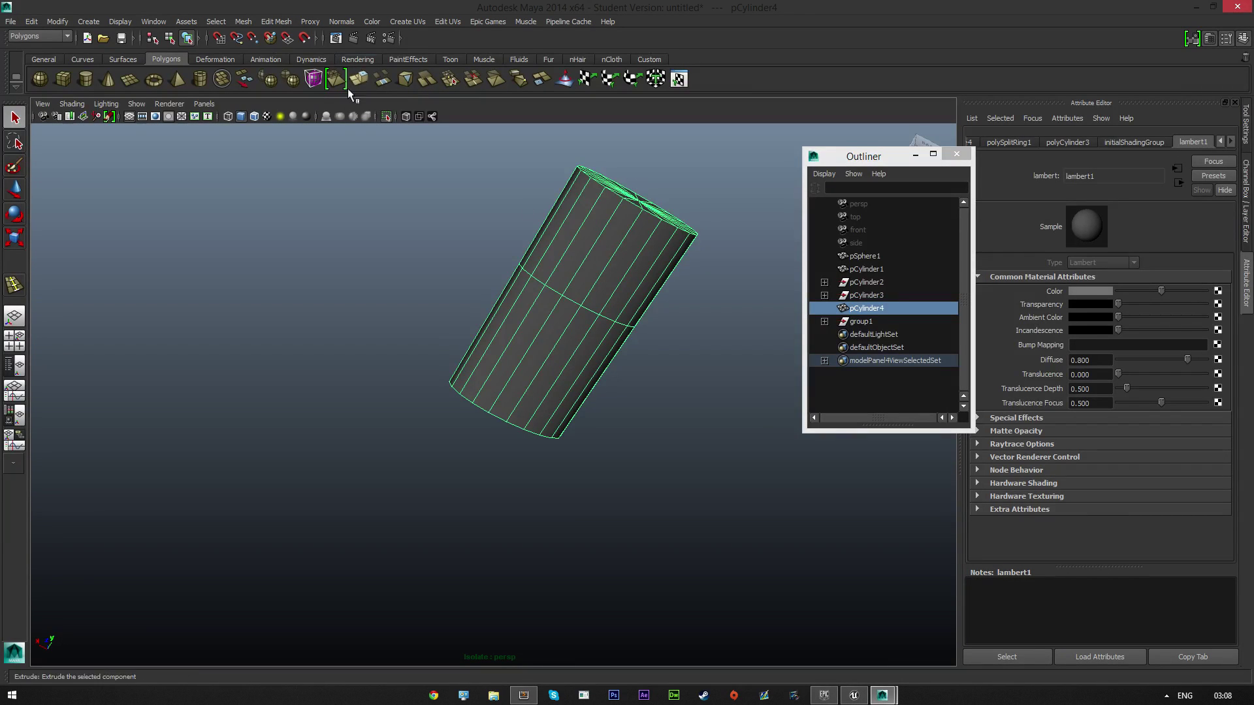
{"action": "left_click", "coordinate": [385, 117]}
{"action": "left_click", "coordinate": [385, 117]}
{"action": "left_click", "coordinate": [385, 117]}
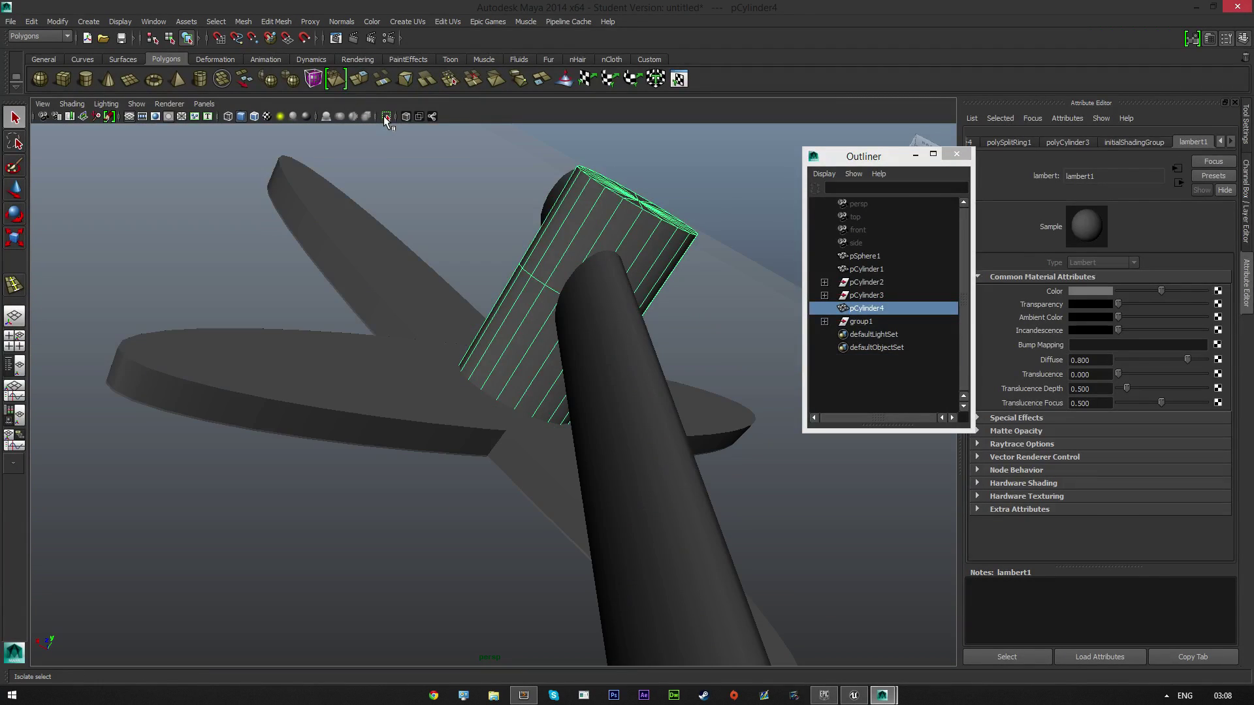
{"action": "left_click", "coordinate": [385, 117]}
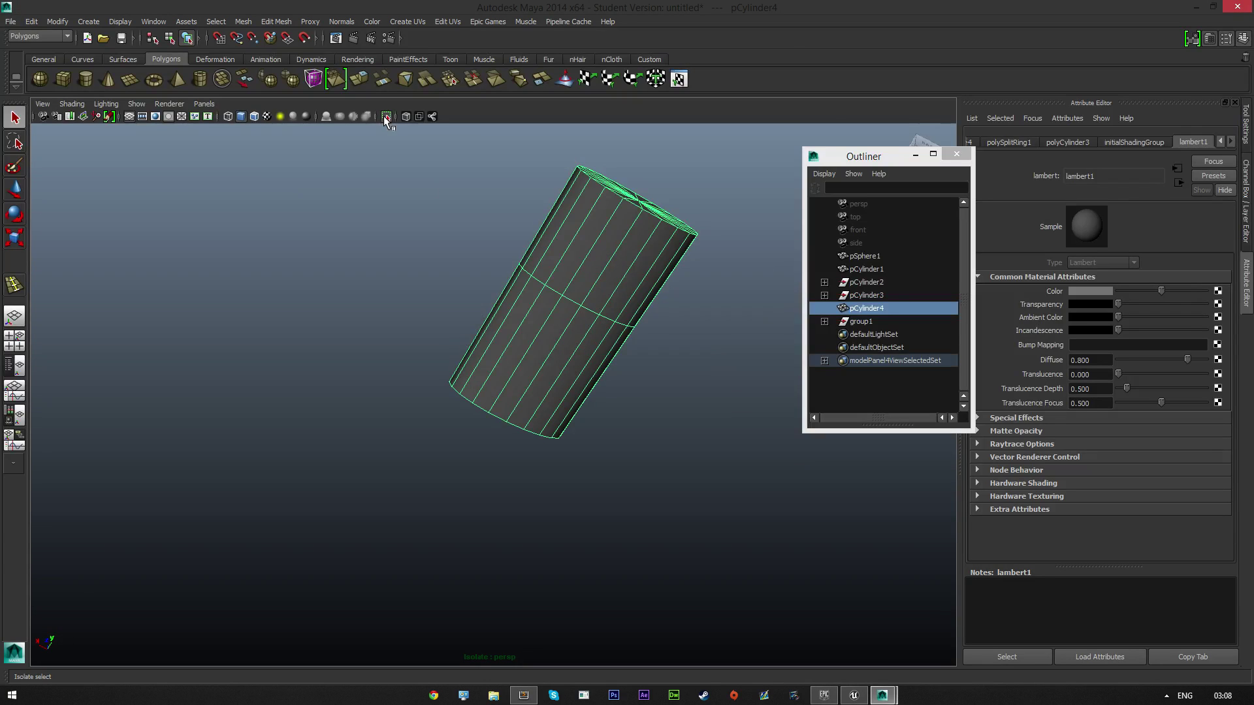
- Compare the isolated connector with the full assembly to locate the middle-loop vertices where the pole passes through
{"action": "right_click_drag", "start_coordinate": [568, 292], "coordinate": [520, 287]}
{"action": "left_click", "coordinate": [566, 288]}
{"action": "left_click", "coordinate": [561, 298]}
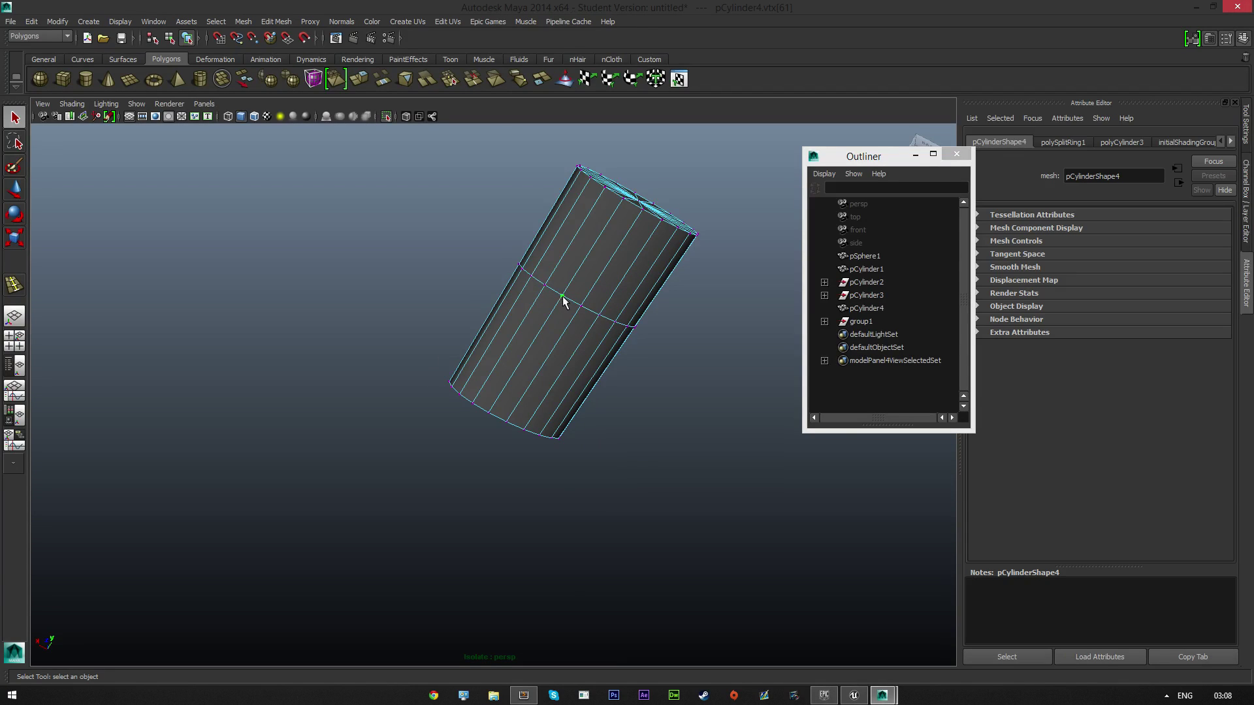
{"action": "left_click", "coordinate": [386, 118]}
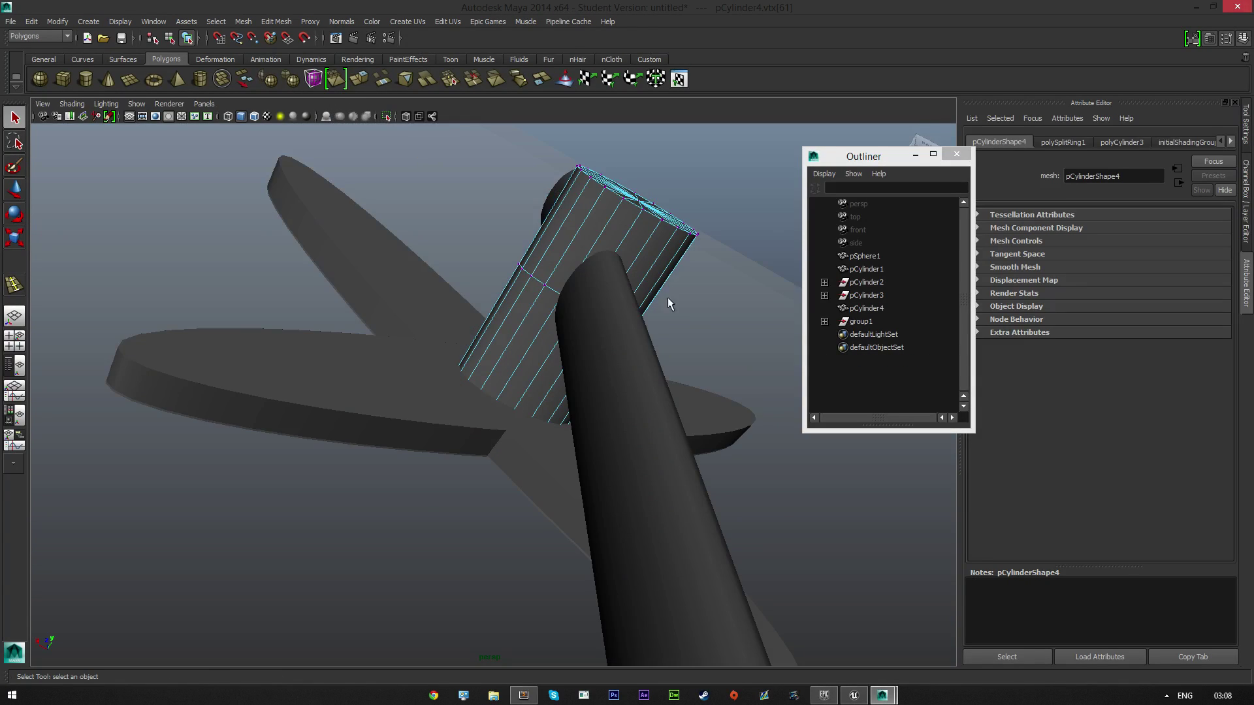
{"action": "left_click_drag", "start_coordinate": [667, 296], "coordinate": [599, 302], "text": "alt"}
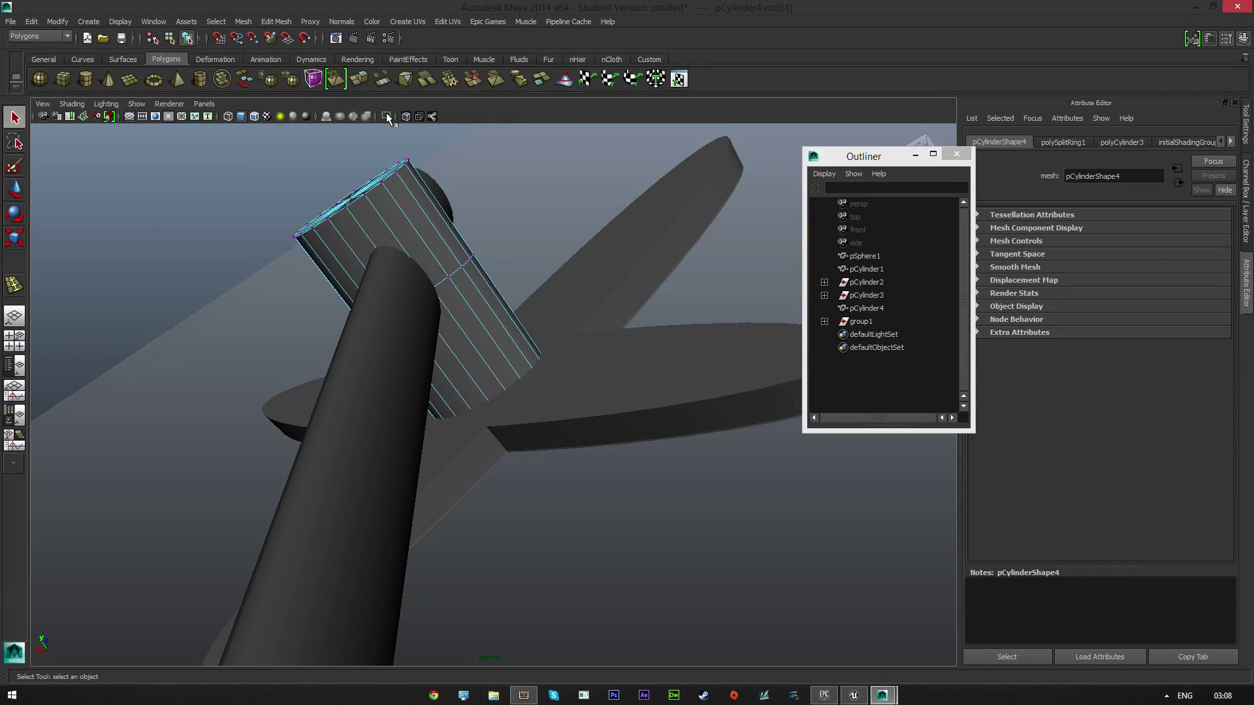
{"action": "left_click", "coordinate": [387, 116]}
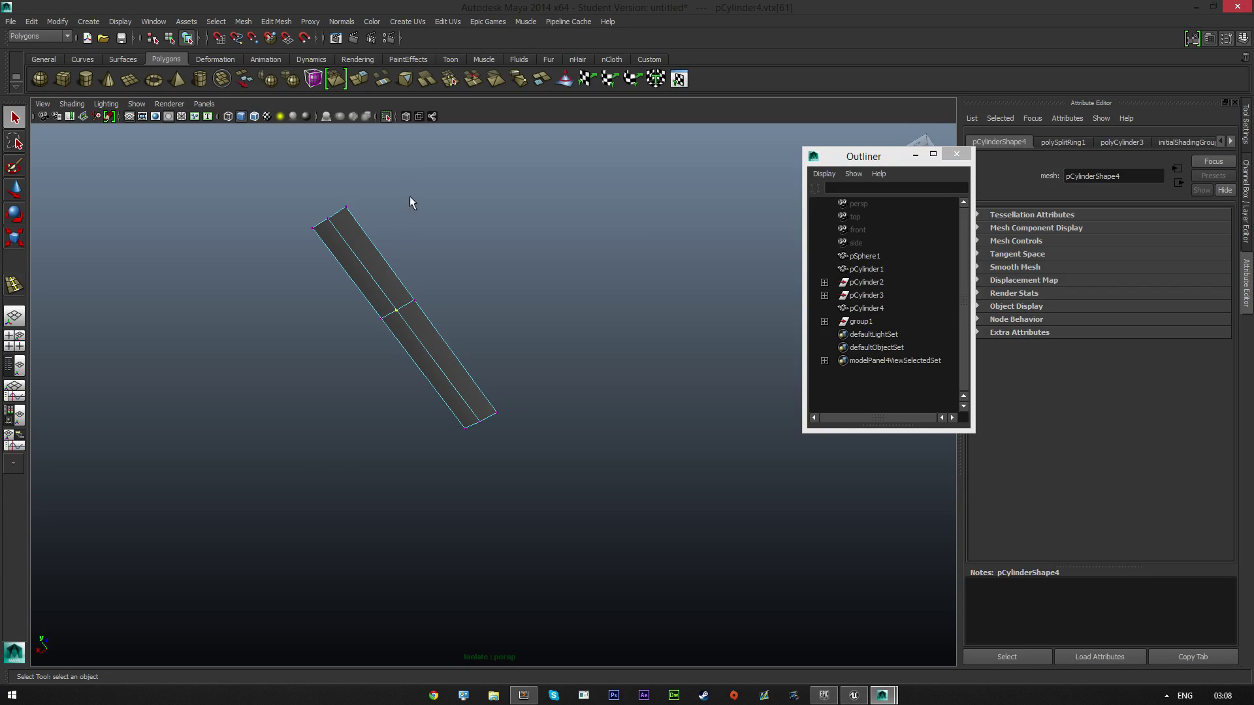
{"action": "left_click", "coordinate": [386, 116]}
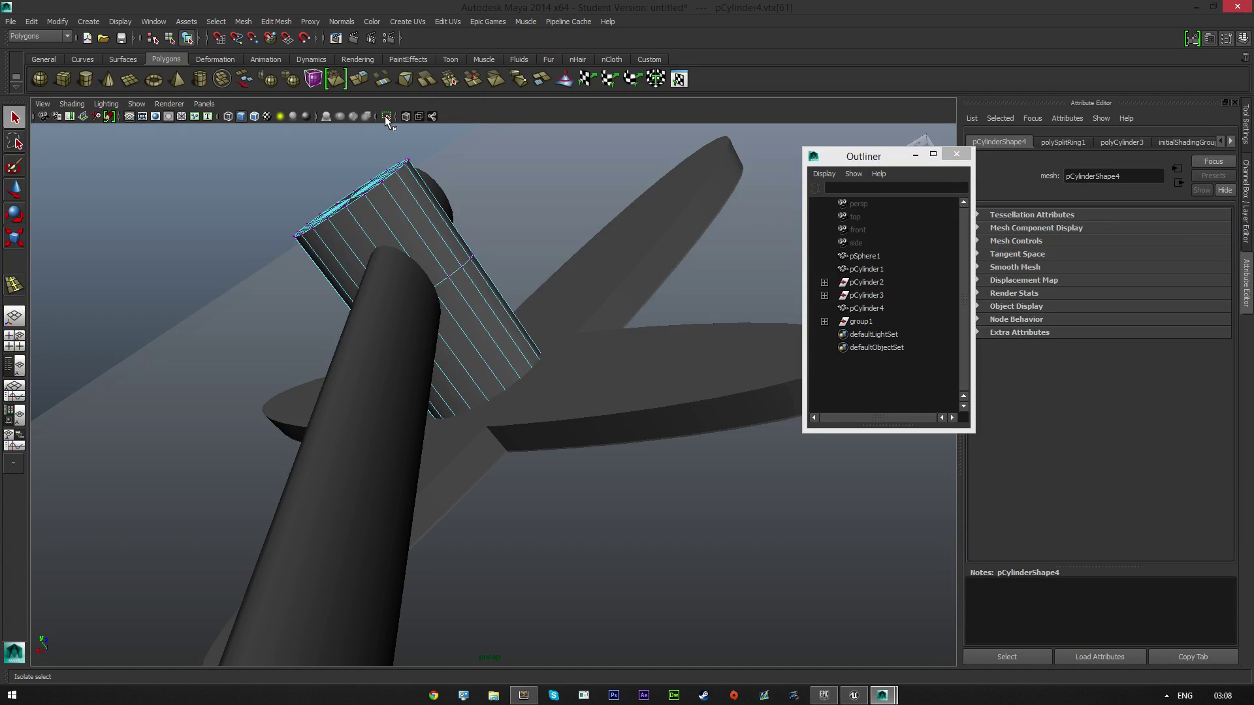
{"action": "left_click_drag", "start_coordinate": [465, 206], "coordinate": [526, 210], "text": "alt"}
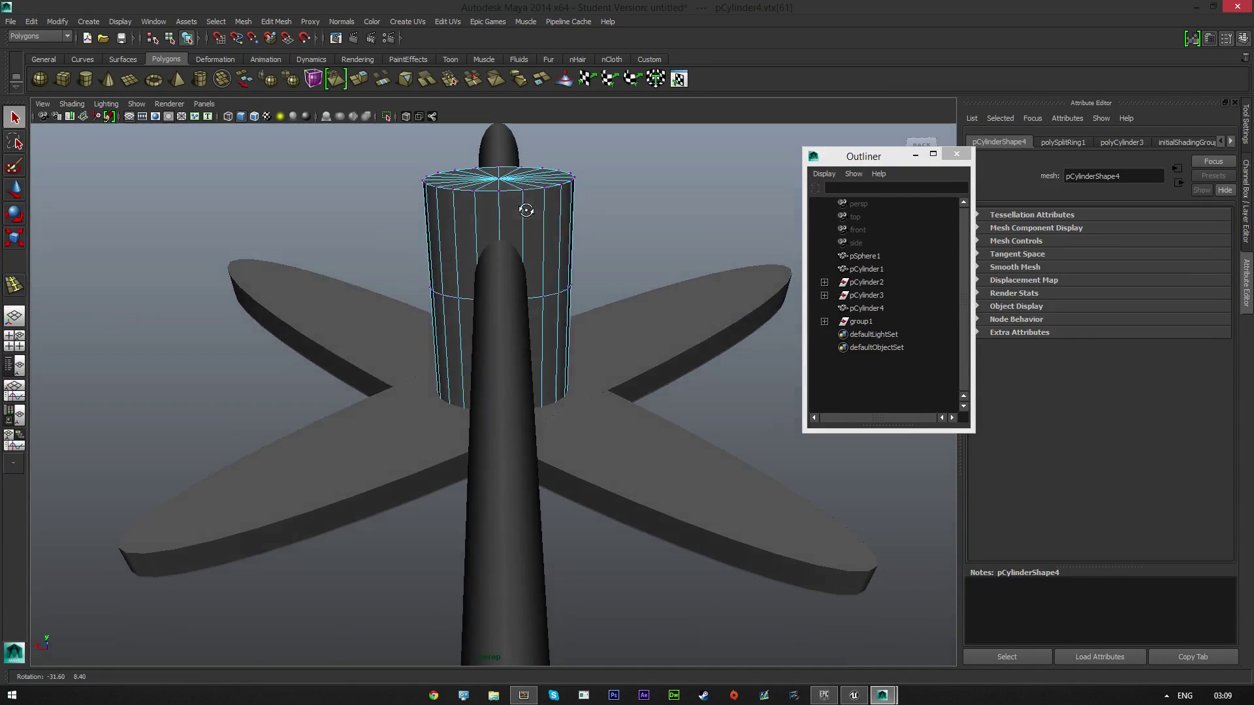
{"action": "left_click", "coordinate": [386, 116]}
{"action": "left_click", "coordinate": [387, 117]}
{"action": "left_click", "coordinate": [386, 116]}
{"action": "left_click", "coordinate": [387, 116]}
{"action": "left_click", "coordinate": [387, 116]}
{"action": "left_click", "coordinate": [386, 116]}
- Select the two middle-loop vertices flanking the pole on the connector and scale them apart to the pole's sides
{"action": "right_click_drag", "start_coordinate": [532, 226], "coordinate": [495, 226]}
{"action": "left_click", "coordinate": [456, 198]}
{"action": "left_click", "coordinate": [385, 116]}
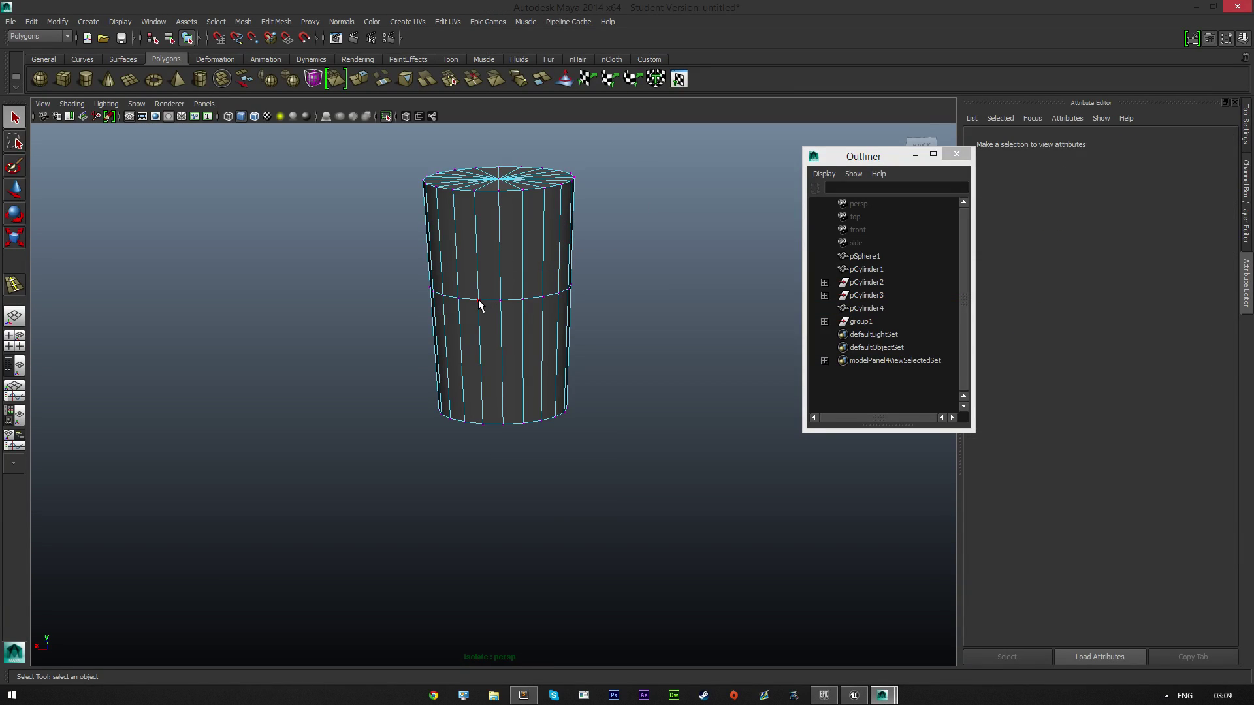
{"action": "left_click", "coordinate": [519, 300]}
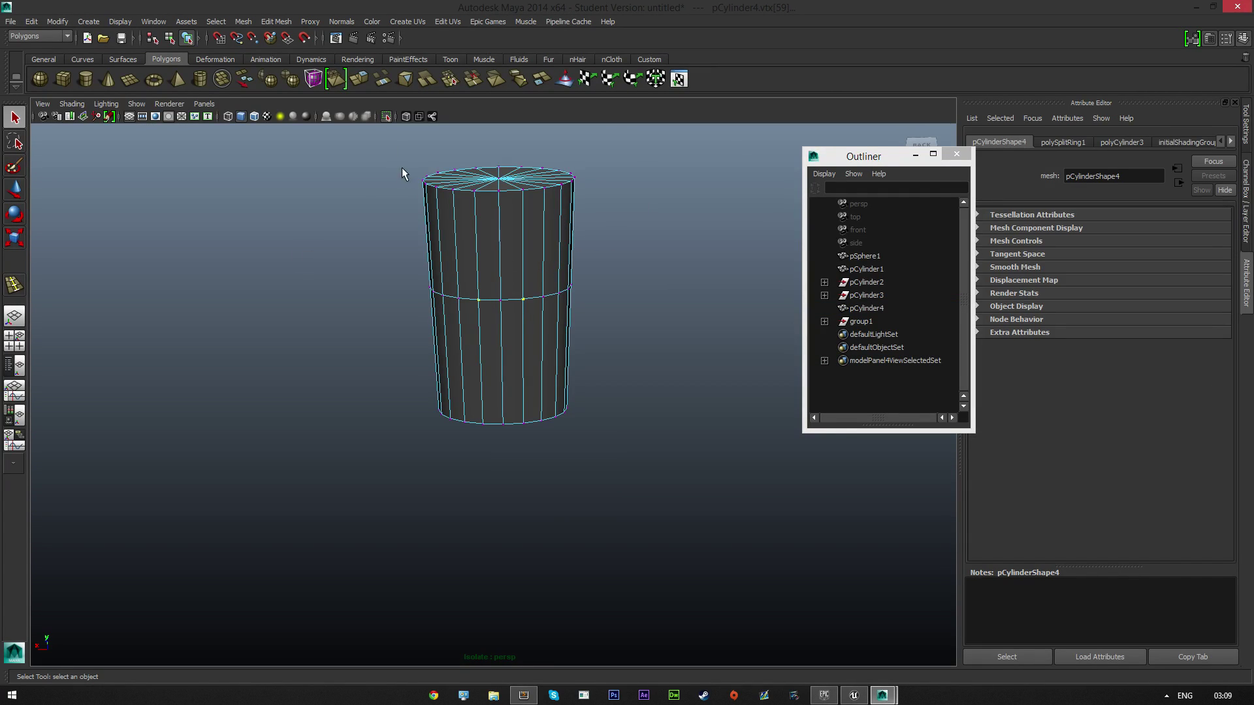
{"action": "left_click", "coordinate": [386, 116]}
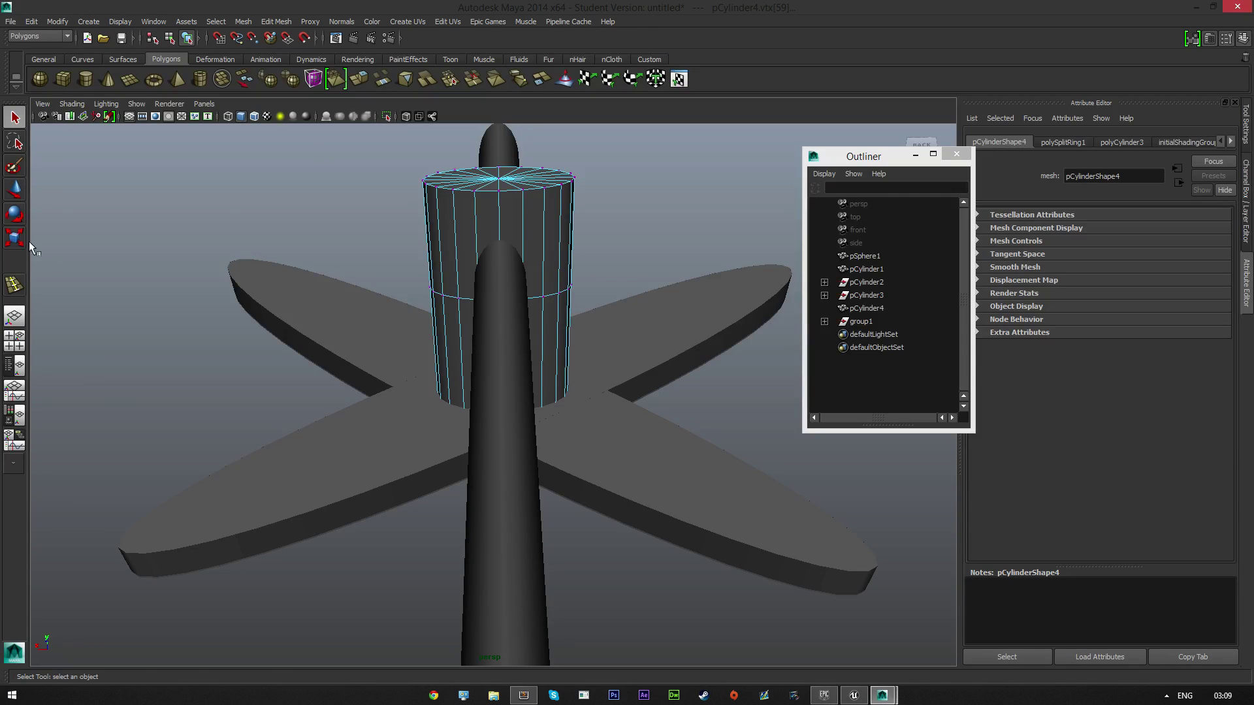
{"action": "left_click", "coordinate": [12, 240]}
{"action": "left_click_drag", "start_coordinate": [559, 300], "coordinate": [572, 322]}
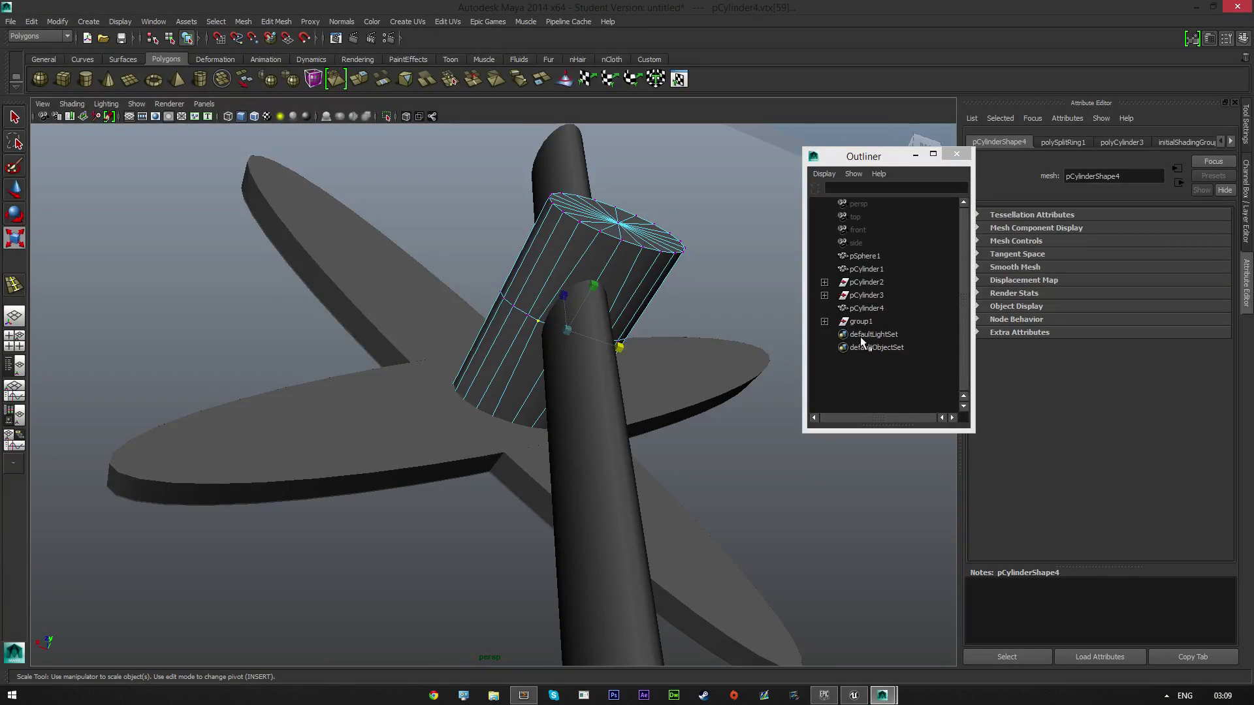
- Insert two more edge loops around the connector, one on each side of the middle loop, just beyond the pole
{"action": "left_click", "coordinate": [277, 22]}
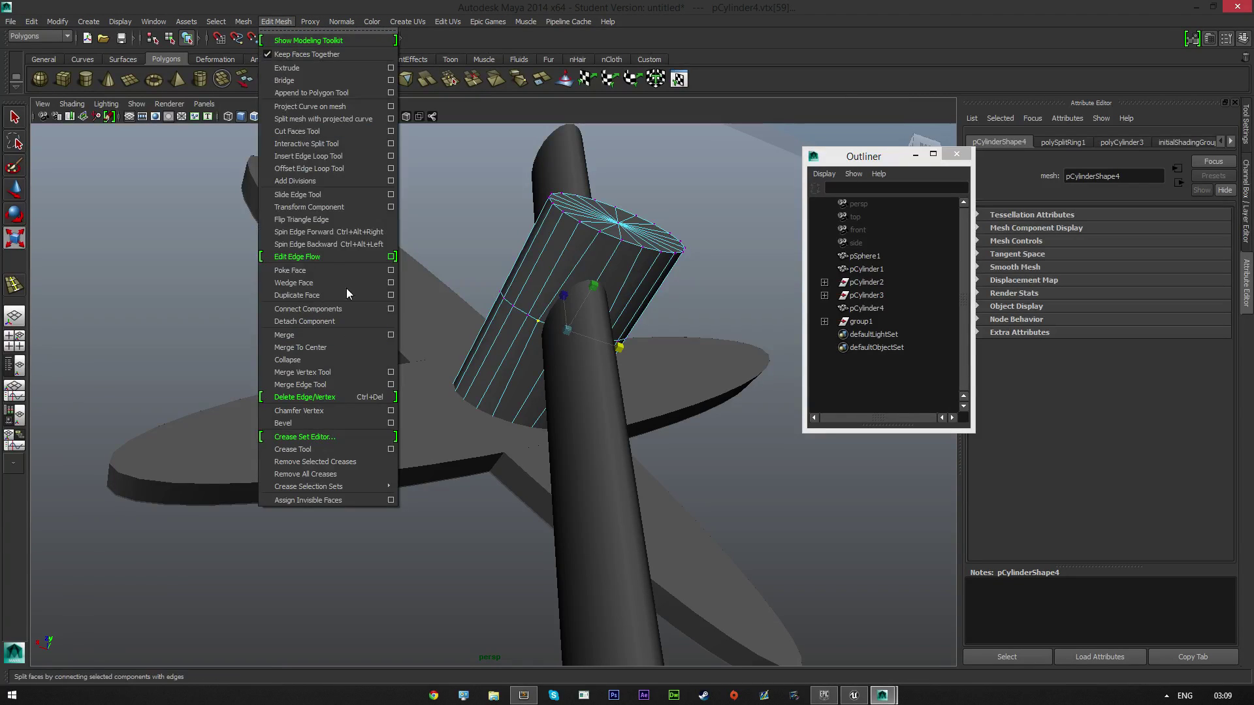
{"action": "left_click", "coordinate": [322, 157]}
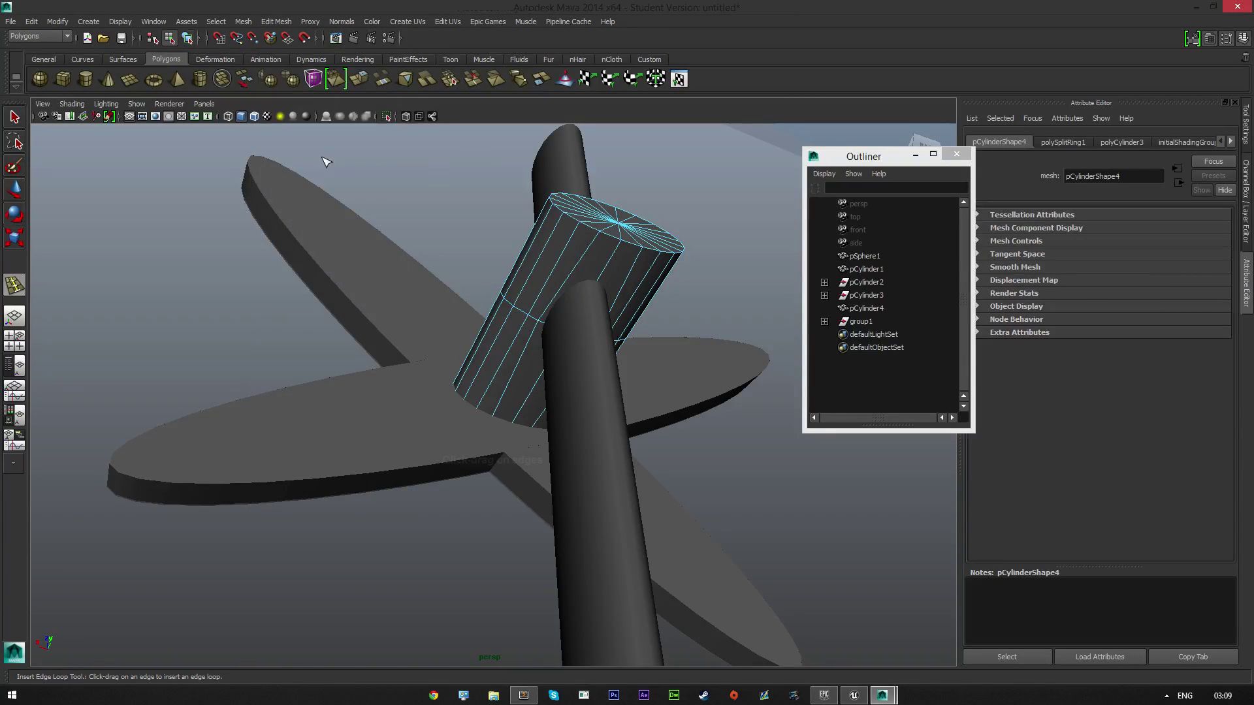
{"action": "left_click_drag", "start_coordinate": [418, 307], "coordinate": [525, 283], "text": "alt"}
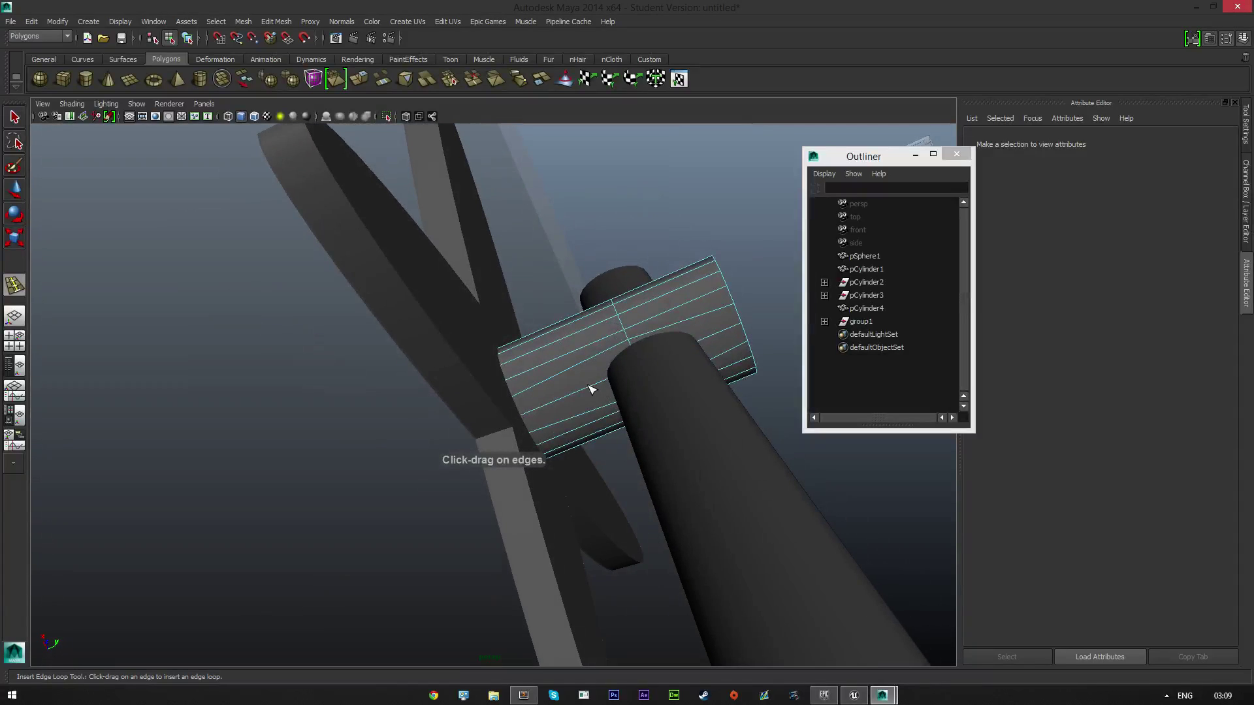
{"action": "left_click_drag", "start_coordinate": [589, 395], "coordinate": [599, 392]}
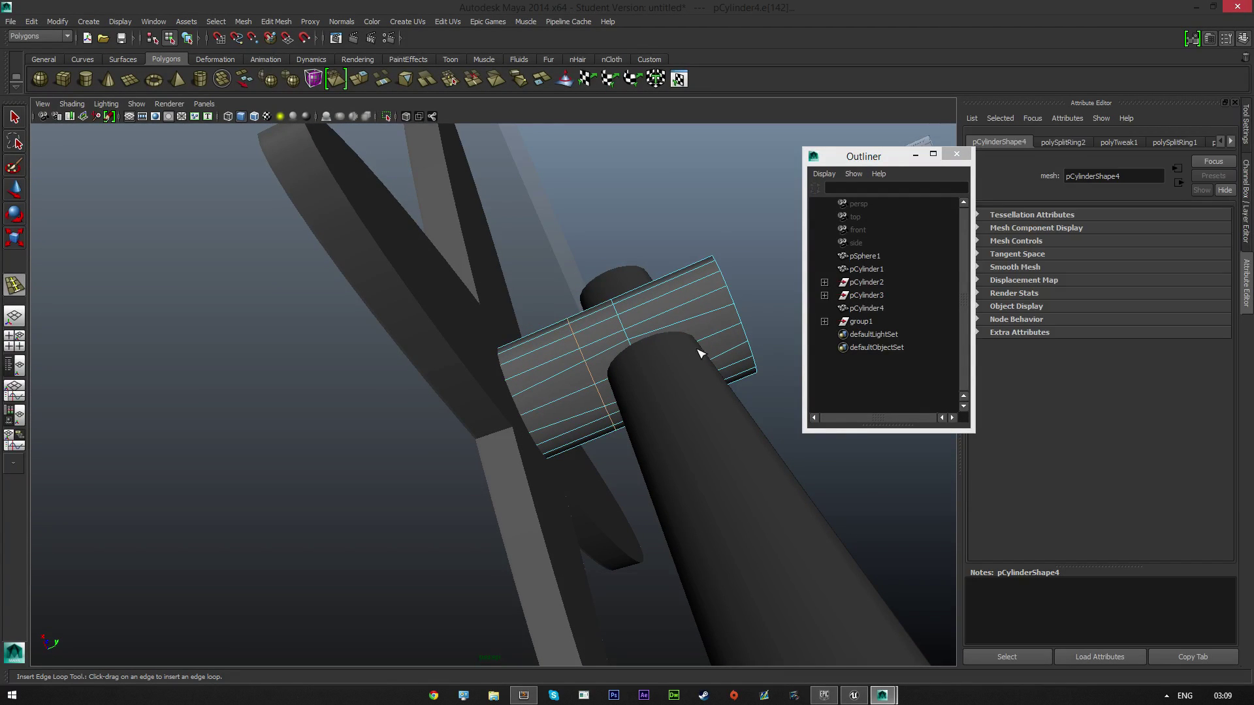
{"action": "left_click_drag", "start_coordinate": [716, 337], "coordinate": [654, 305]}
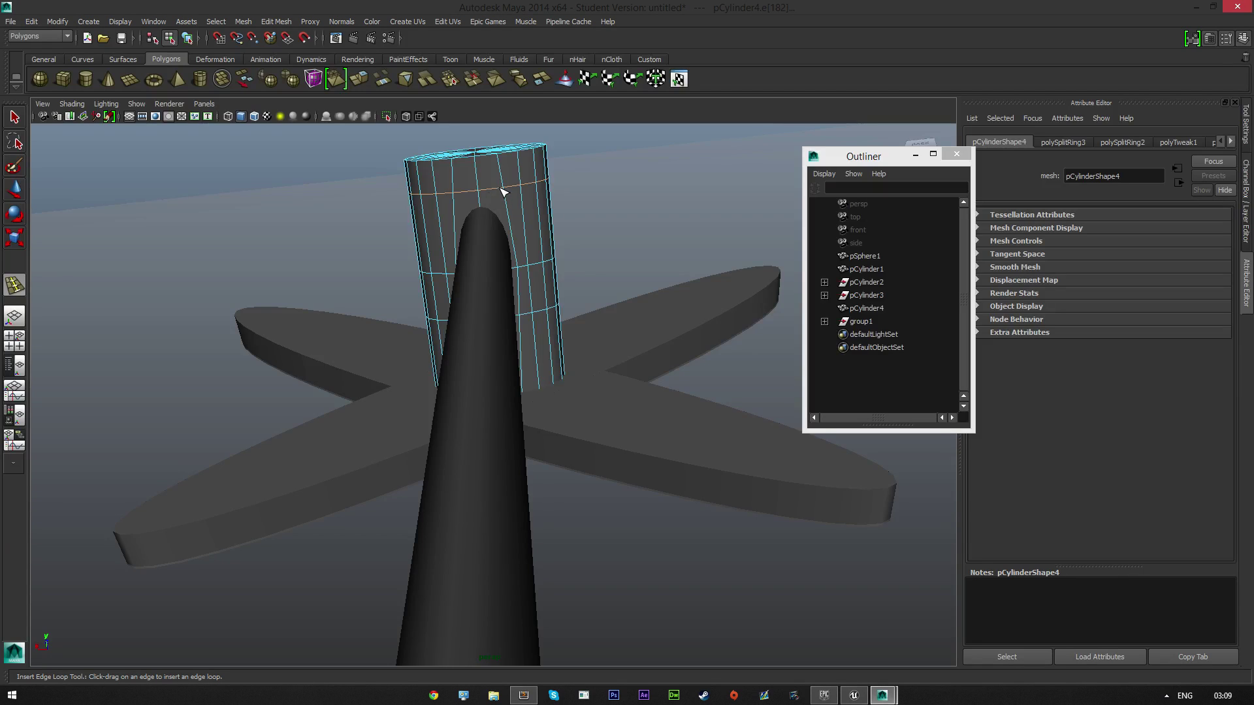
- Scale the vertex pairs in line with the pole on the two new edge loops closer together
{"action": "right_click_drag", "start_coordinate": [502, 188], "coordinate": [464, 189]}
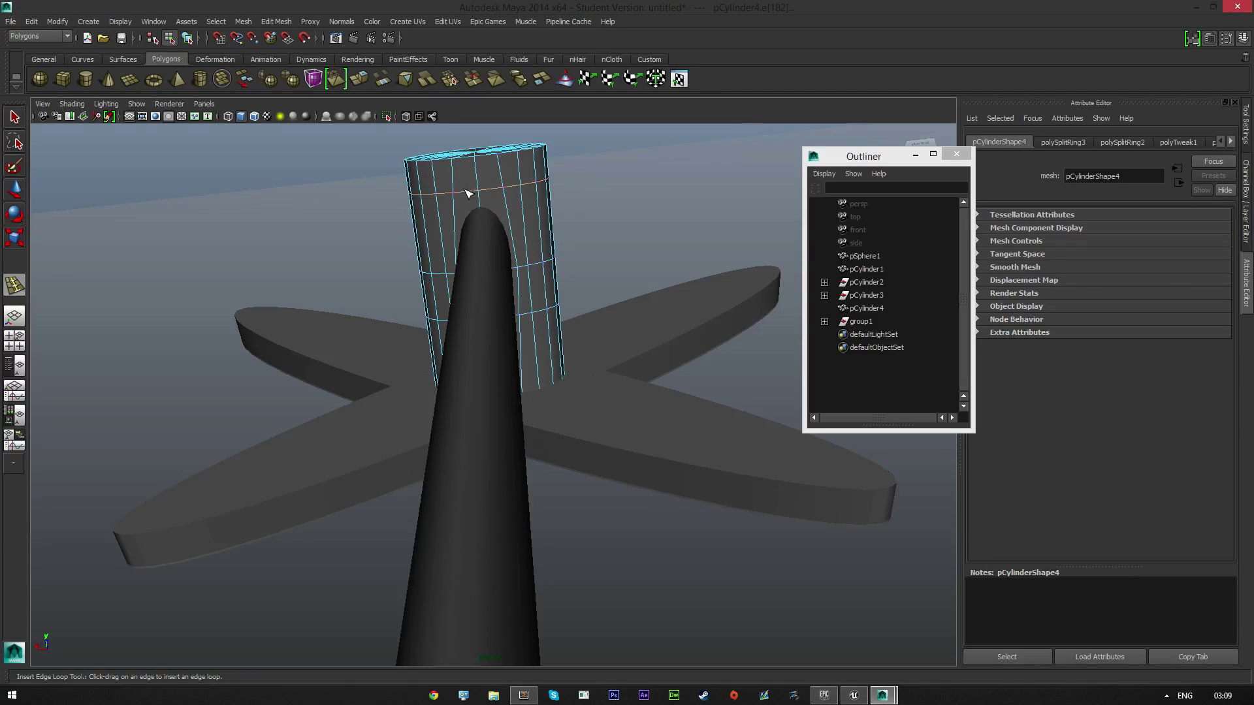
{"action": "left_click", "coordinate": [22, 123]}
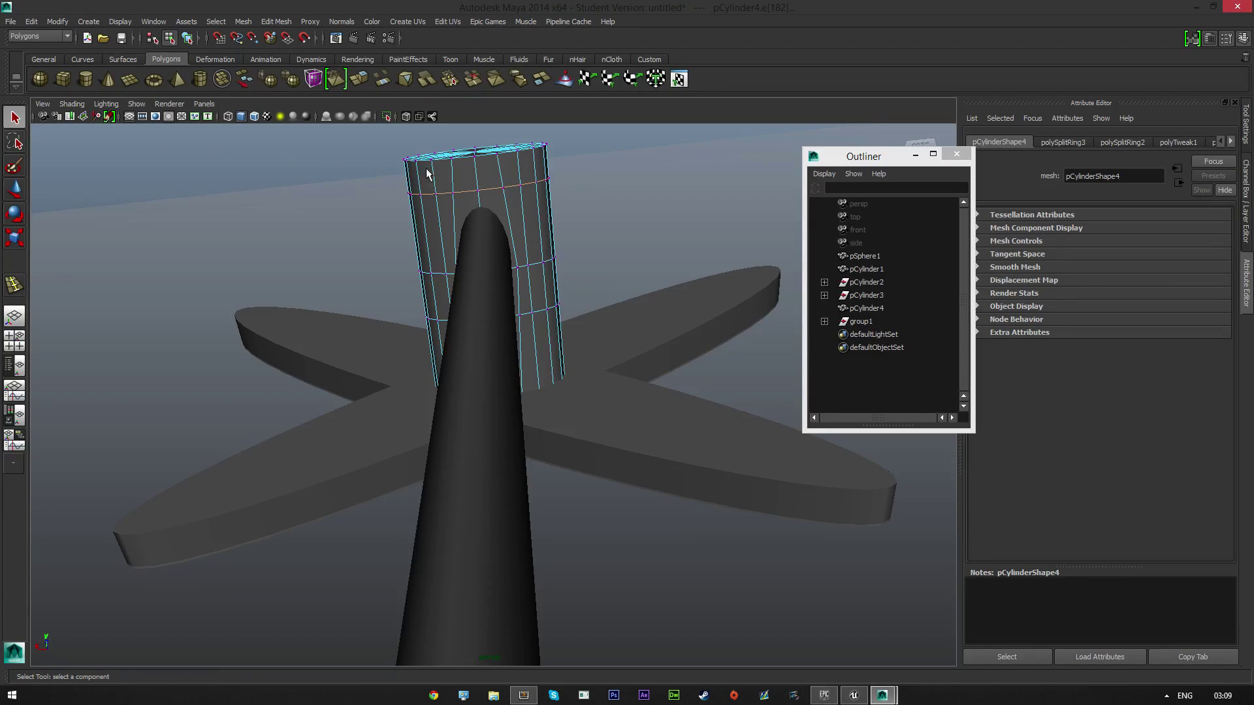
{"action": "left_click", "coordinate": [503, 186]}
{"action": "left_click", "coordinate": [453, 195], "text": "shift"}
{"action": "left_click_drag", "start_coordinate": [581, 261], "coordinate": [492, 273], "text": "alt"}
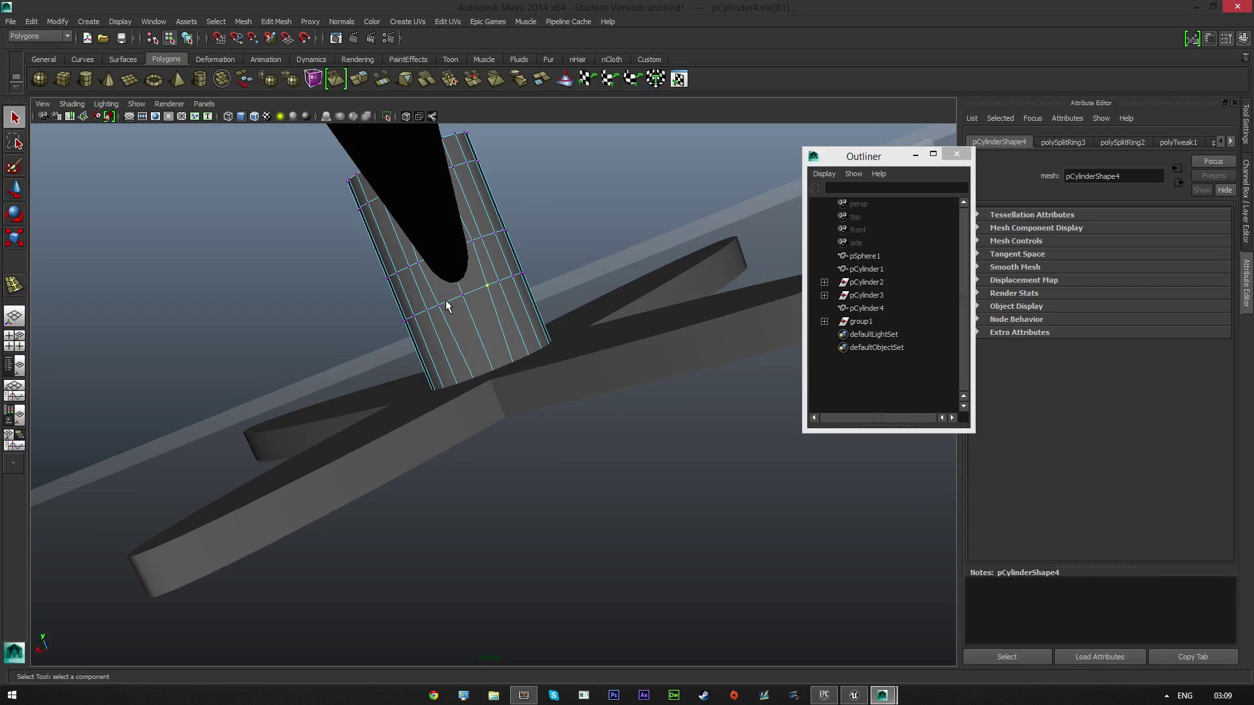
{"action": "left_click", "coordinate": [15, 238]}
{"action": "left_click_drag", "start_coordinate": [384, 264], "coordinate": [522, 281]}
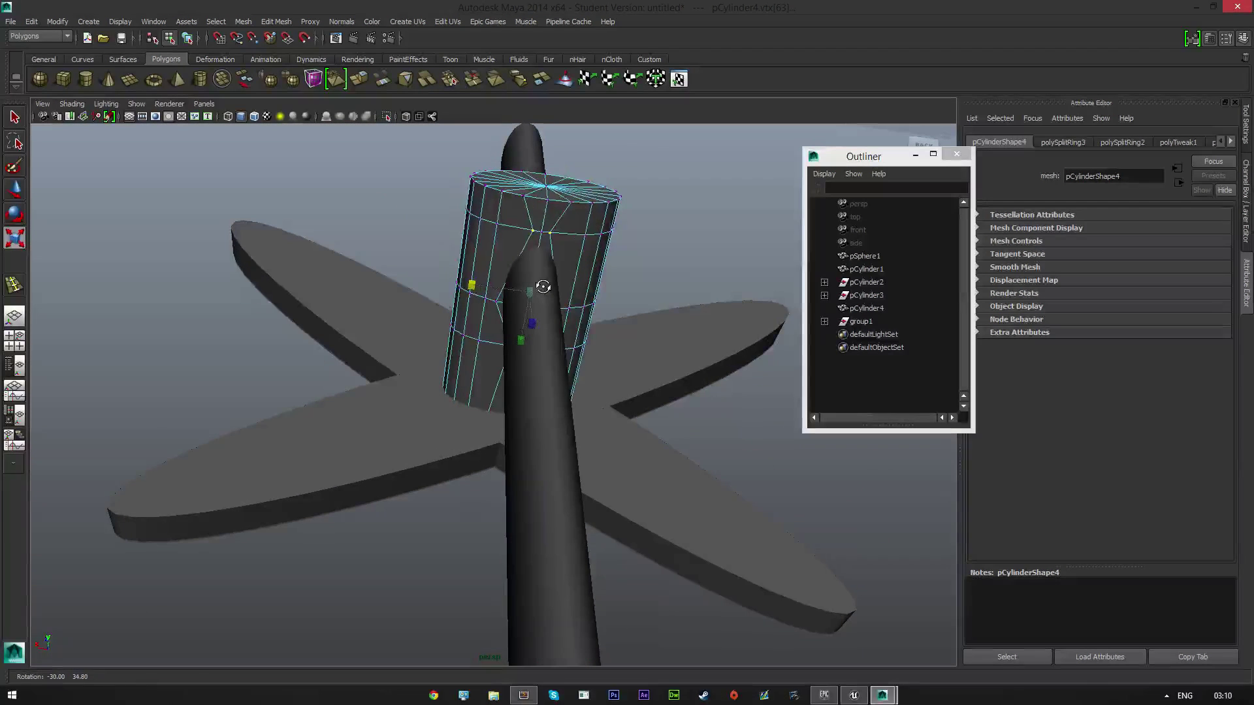
- Scale the vertex pair on the loop farthest from the cross by about 1.69 in X and move it slightly toward the pole
{"action": "left_click", "coordinate": [534, 231]}
{"action": "left_click_drag", "start_coordinate": [552, 236], "coordinate": [443, 225]}
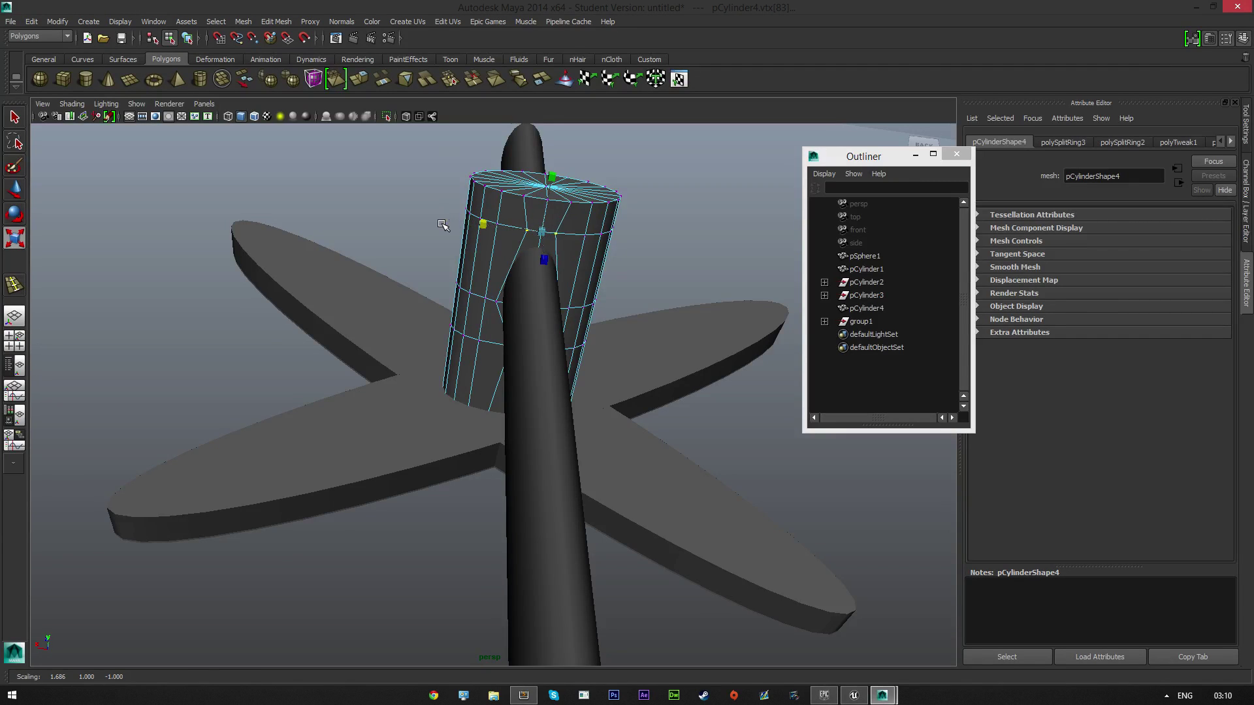
{"action": "mouse_move", "coordinate": [499, 289]}
{"action": "left_mouse_down", "text": "alt"}
{"action": "mouse_move", "coordinate": [536, 270]}
{"action": "mouse_move", "coordinate": [504, 279]}
{"action": "left_mouse_up", "text": "alt"}
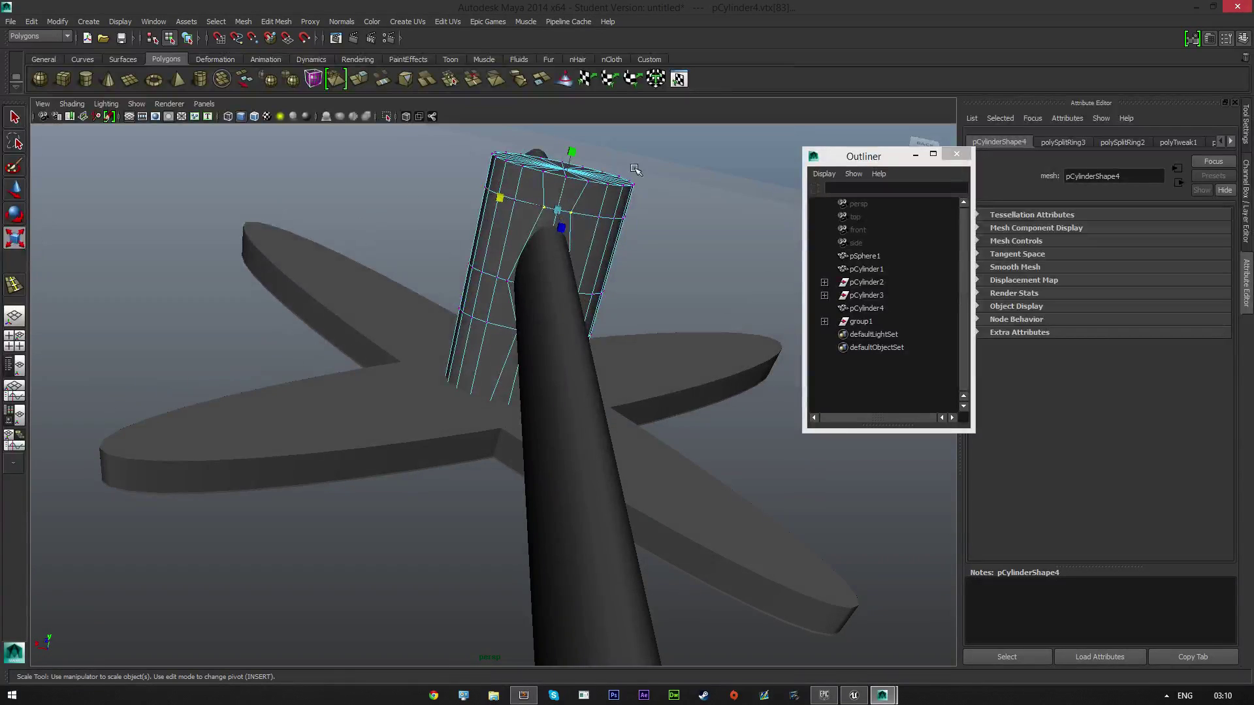
{"action": "left_click", "coordinate": [15, 189]}
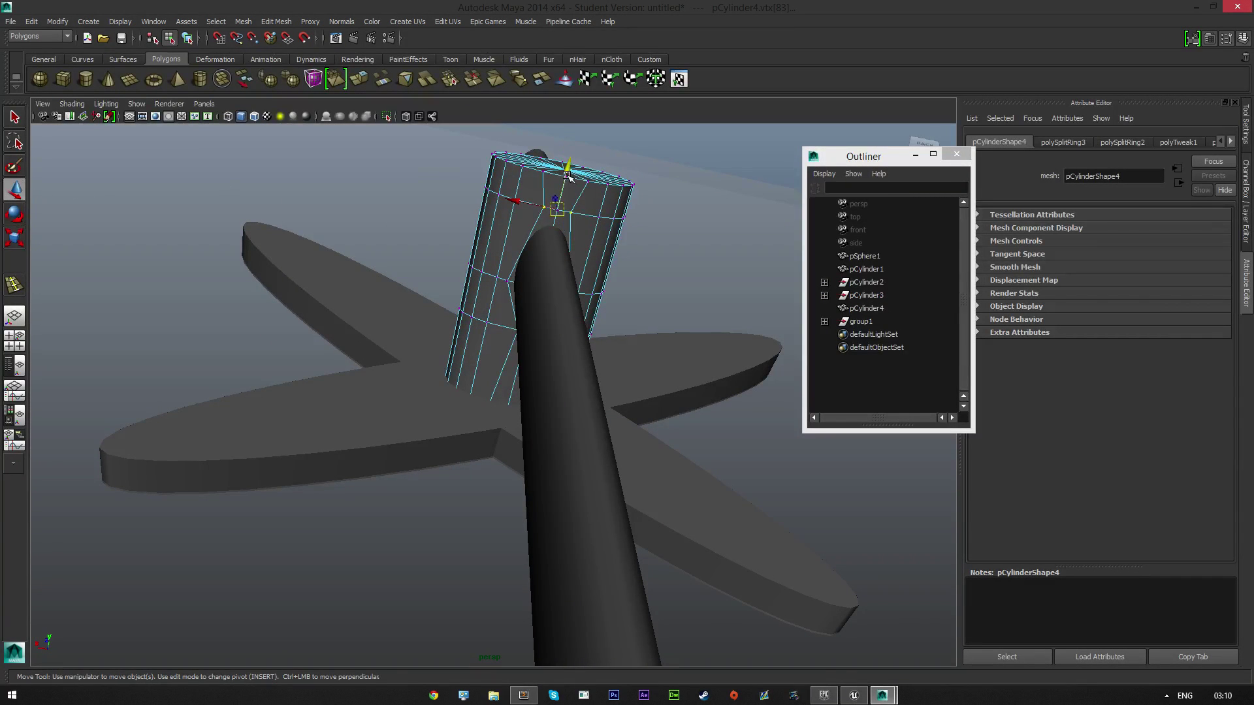
{"action": "mouse_move", "coordinate": [564, 186]}
{"action": "left_mouse_down"}
{"action": "mouse_move", "coordinate": [572, 168]}
{"action": "mouse_move", "coordinate": [575, 178]}
{"action": "left_mouse_up"}
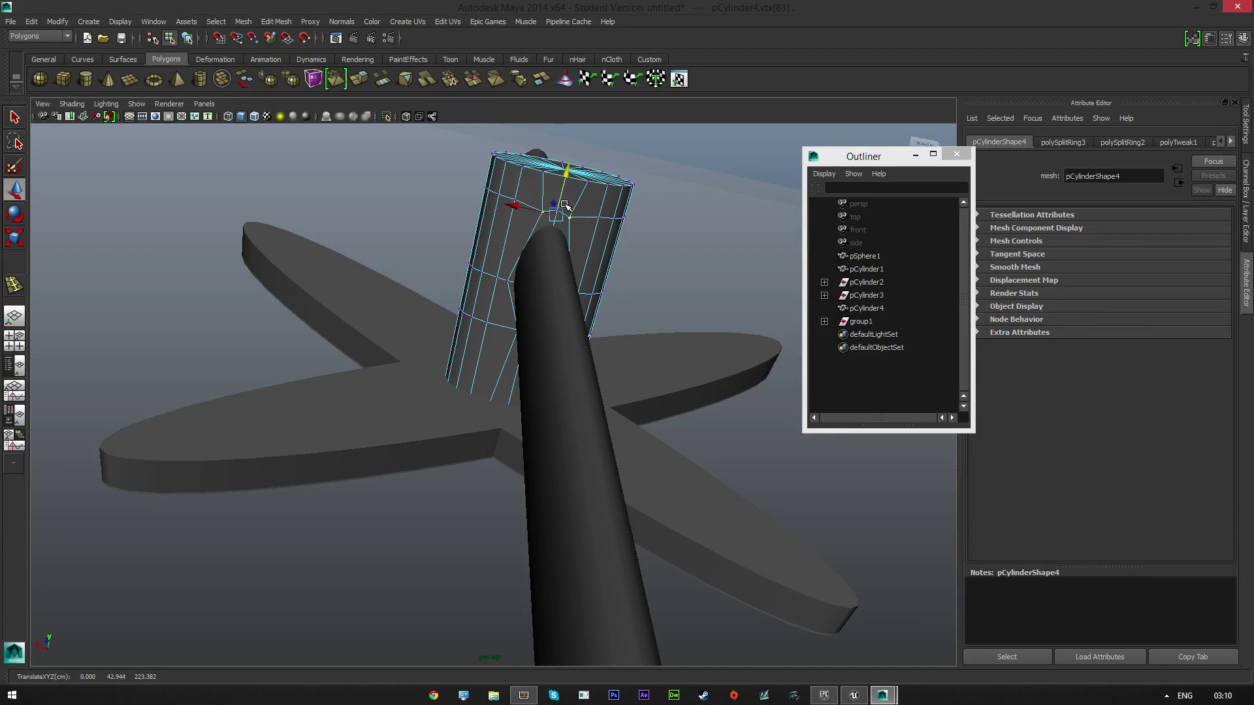
- Move a single vertex of the outer loop above the pole along the connector to about Y 44, Z 223
{"action": "right_click_drag", "start_coordinate": [567, 204], "coordinate": [548, 209]}
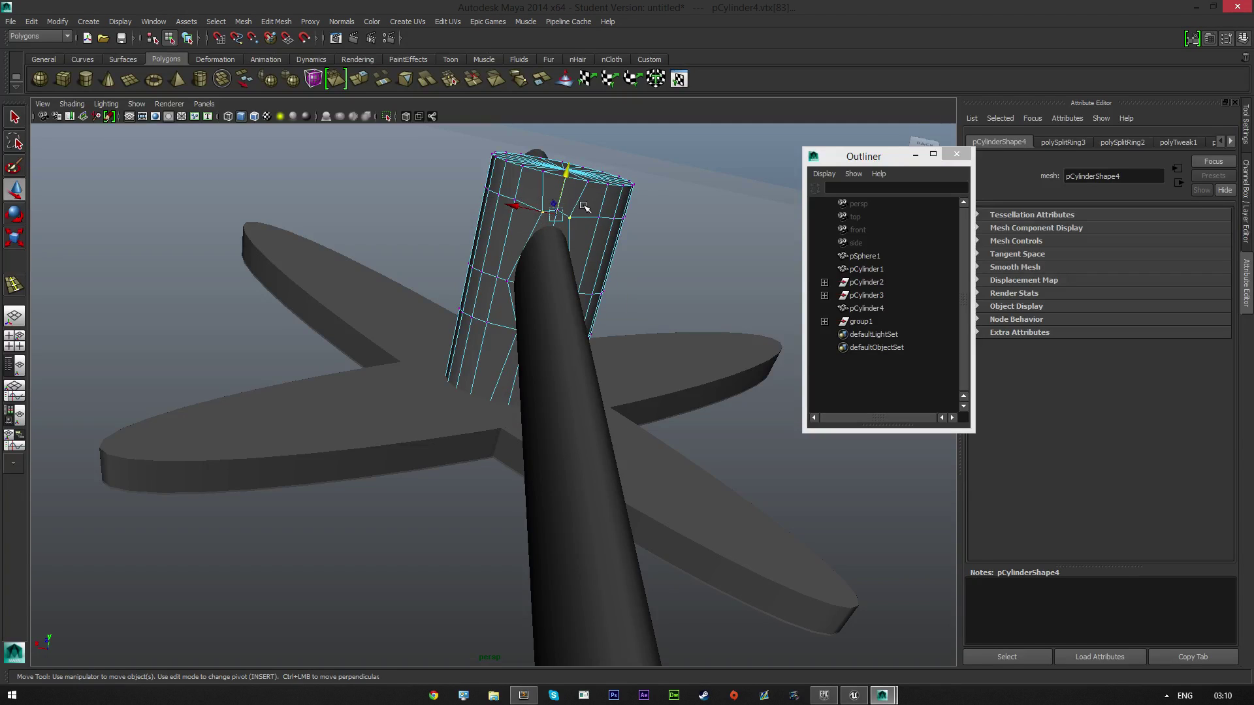
{"action": "left_click", "coordinate": [692, 200]}
{"action": "key", "text": "ctrl+z"}
{"action": "right_click_drag", "start_coordinate": [537, 191], "coordinate": [515, 203]}
{"action": "left_click", "coordinate": [545, 193]}
{"action": "left_click", "coordinate": [545, 204]}
{"action": "left_click_drag", "start_coordinate": [584, 212], "coordinate": [524, 232], "text": "alt"}
{"action": "left_click", "coordinate": [531, 200]}
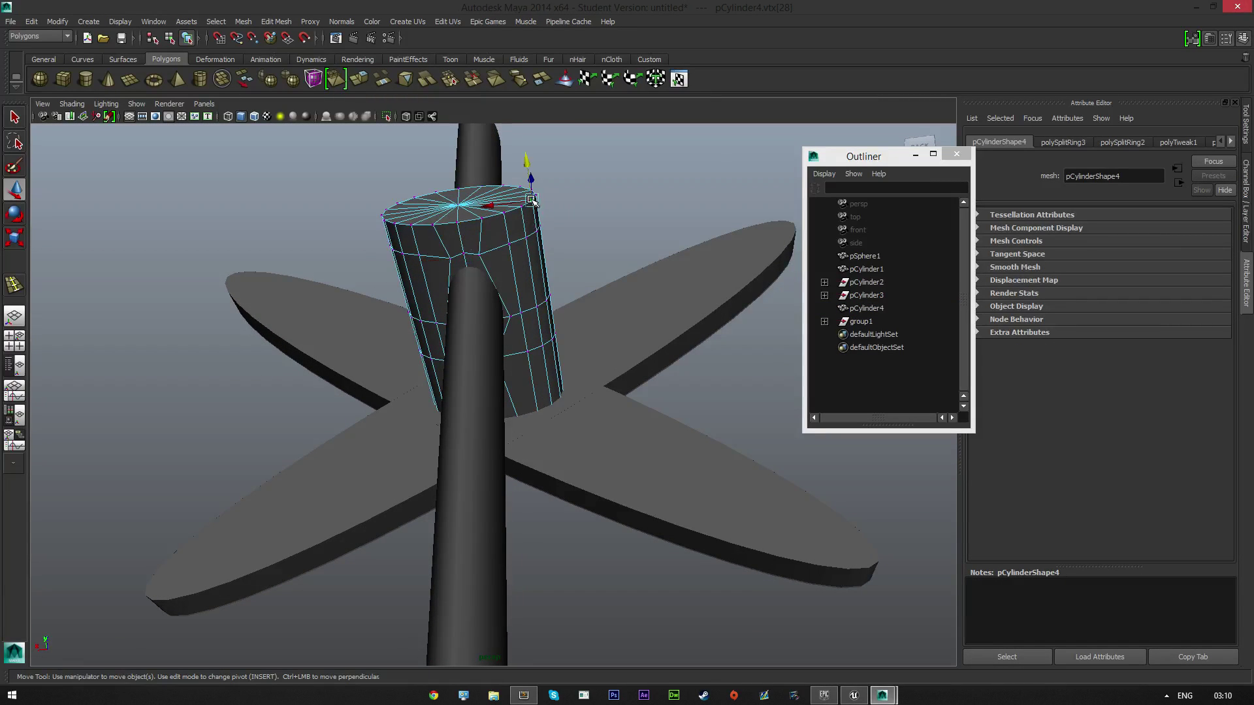
{"action": "left_click", "coordinate": [463, 254]}
{"action": "left_click_drag", "start_coordinate": [455, 216], "coordinate": [456, 210]}
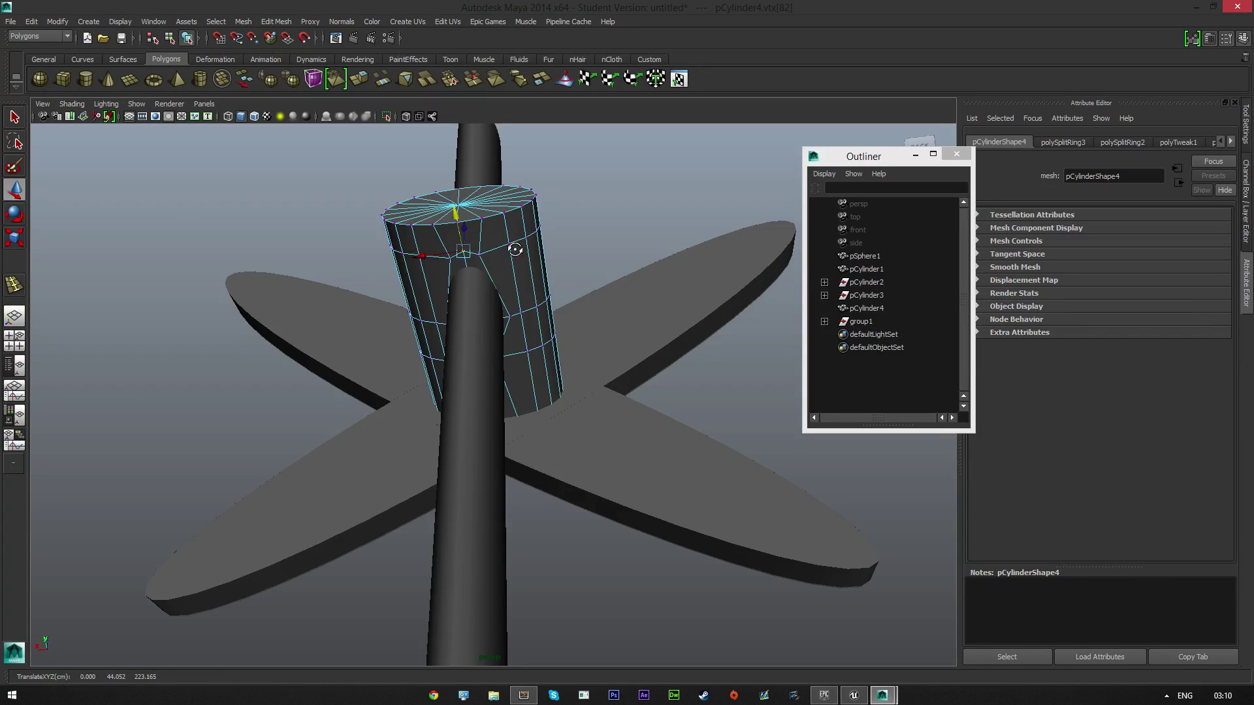
- Move one vertex of the loop nearest the cross along the connector's length, just below the pole intersection
{"action": "left_click_drag", "start_coordinate": [515, 249], "coordinate": [505, 215], "text": "alt"}
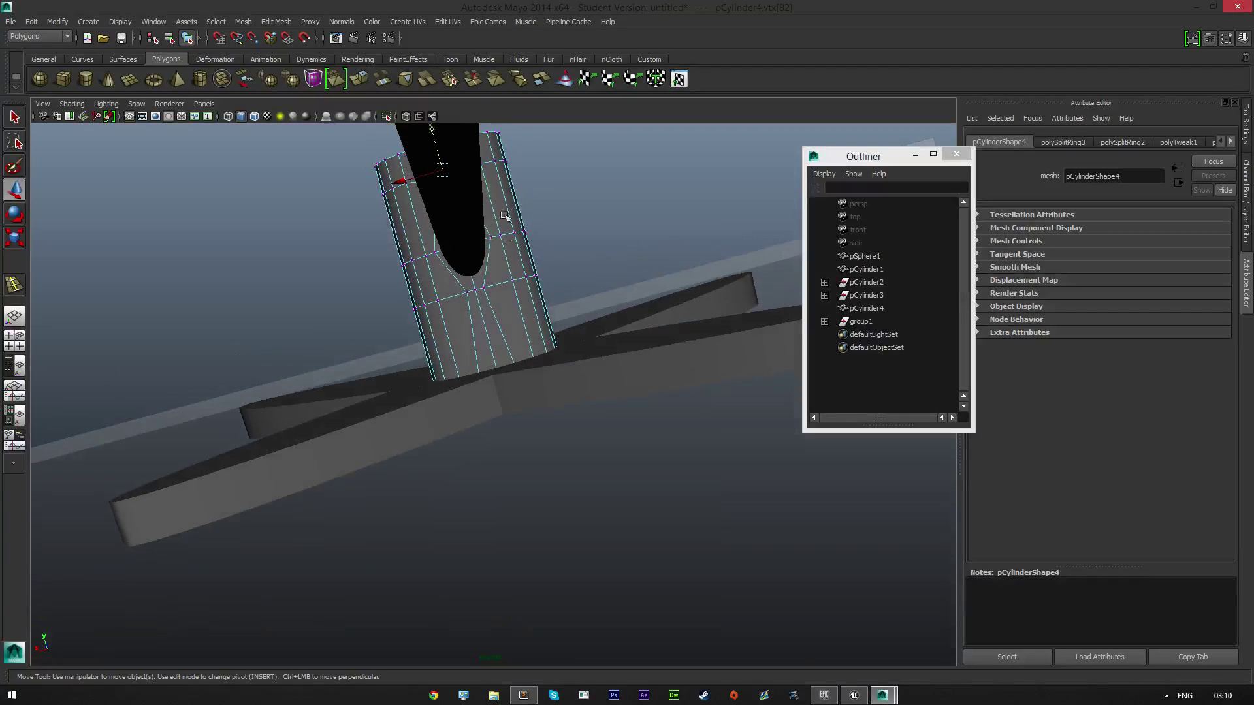
{"action": "left_click", "coordinate": [473, 290]}
{"action": "left_click_drag", "start_coordinate": [464, 256], "coordinate": [446, 321]}
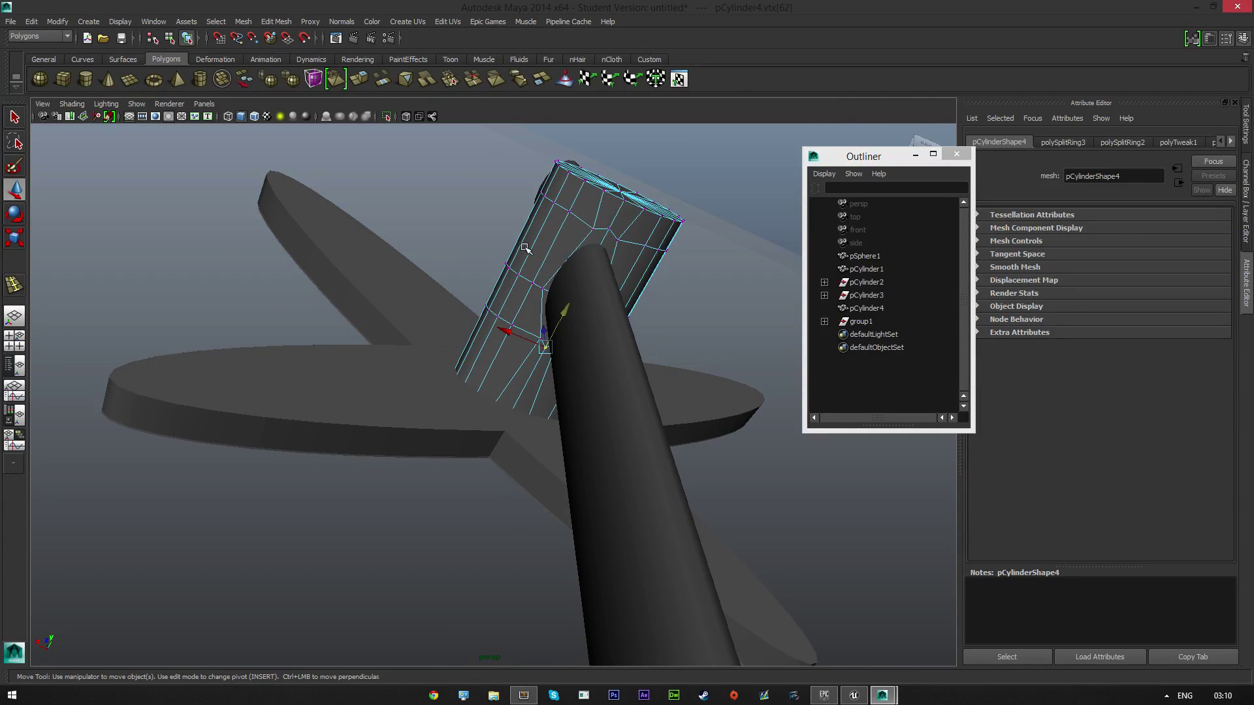
- In edge mode, move the outer loop's edges toward the pole and shift the middle loop's edge along Y away from the cross
{"action": "mouse_move", "coordinate": [579, 232]}
{"action": "right_mouse_down"}
{"action": "mouse_move", "coordinate": [549, 246]}
{"action": "mouse_move", "coordinate": [589, 243]}
{"action": "mouse_move", "coordinate": [552, 236]}
{"action": "mouse_move", "coordinate": [571, 217]}
{"action": "right_mouse_up"}
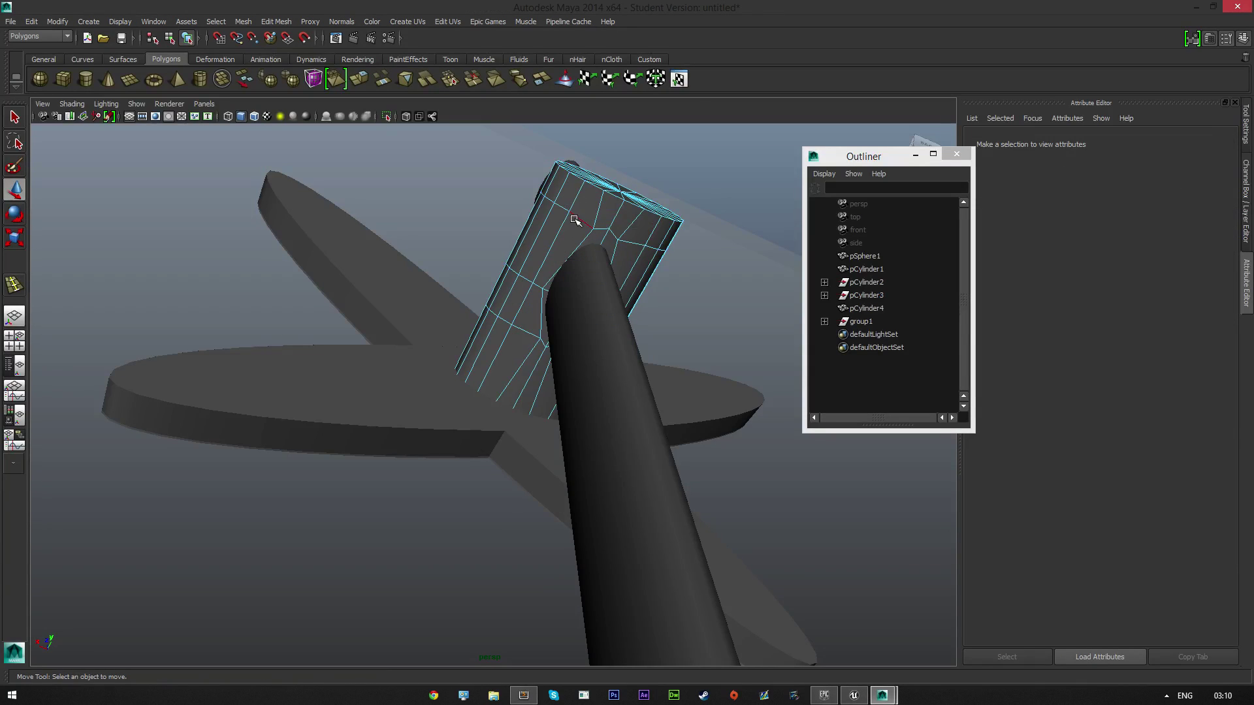
{"action": "left_click", "coordinate": [574, 220]}
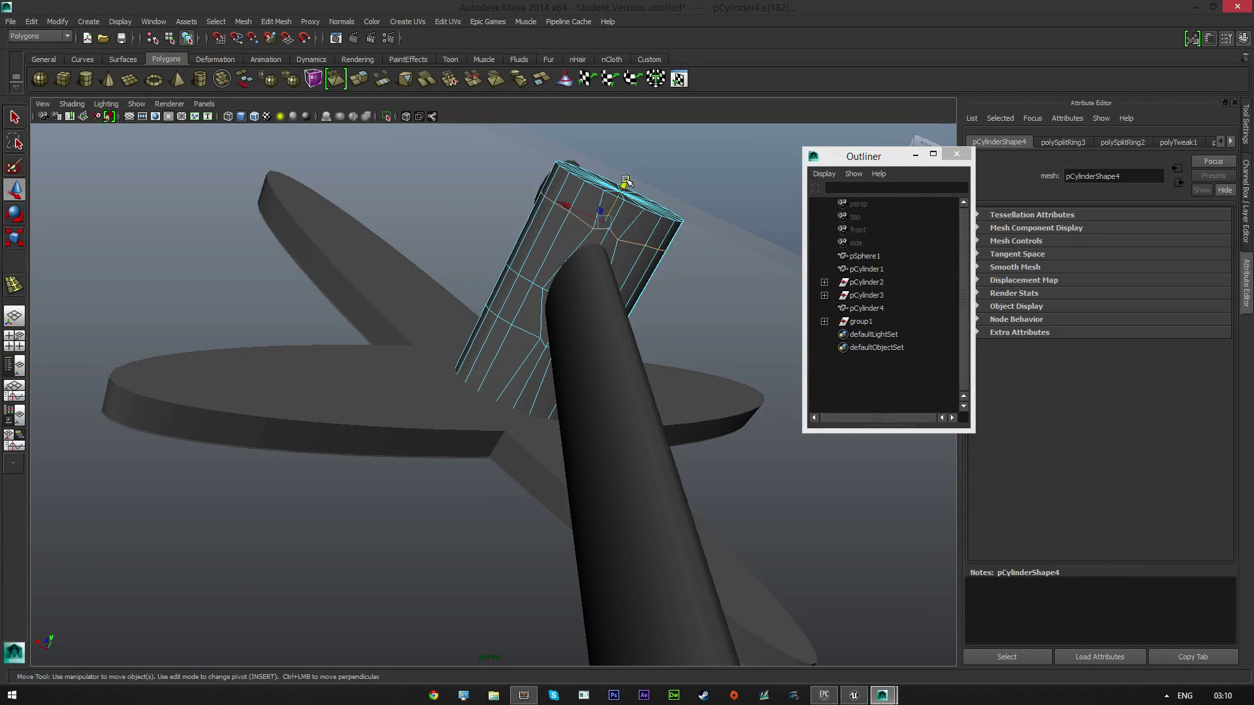
{"action": "left_click_drag", "start_coordinate": [625, 181], "coordinate": [618, 188]}
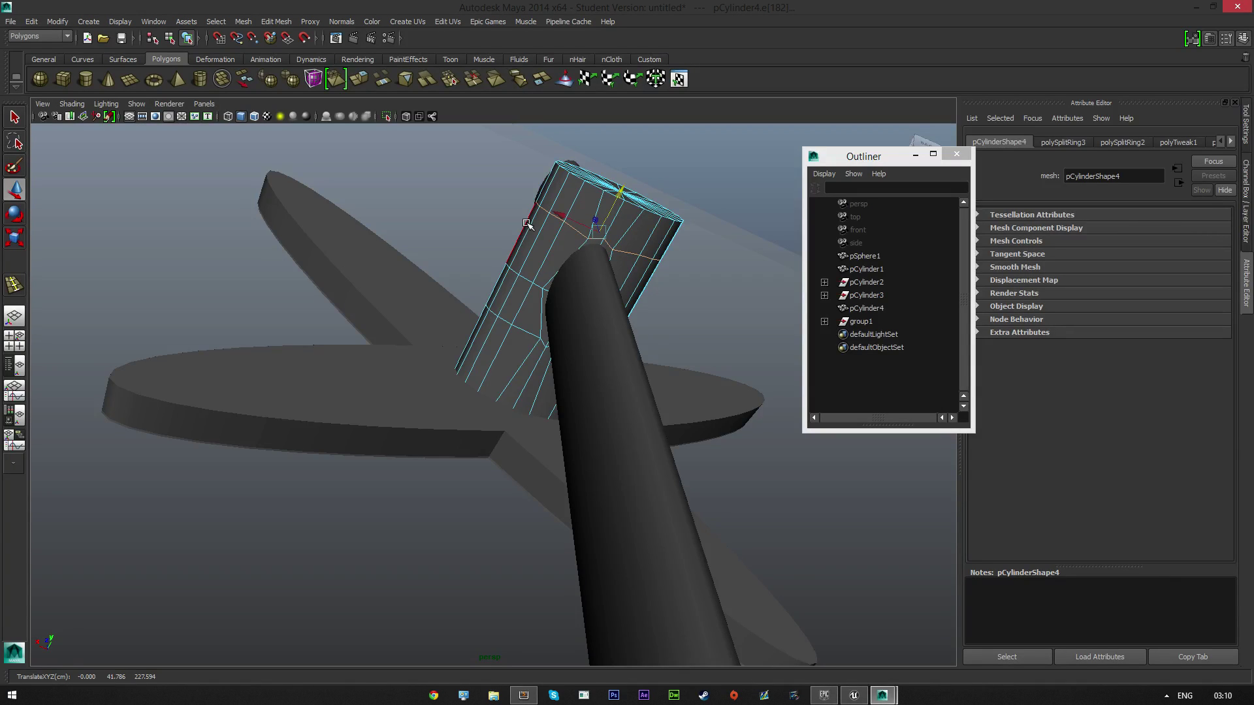
{"action": "left_click_drag", "start_coordinate": [526, 216], "coordinate": [645, 273], "text": "alt"}
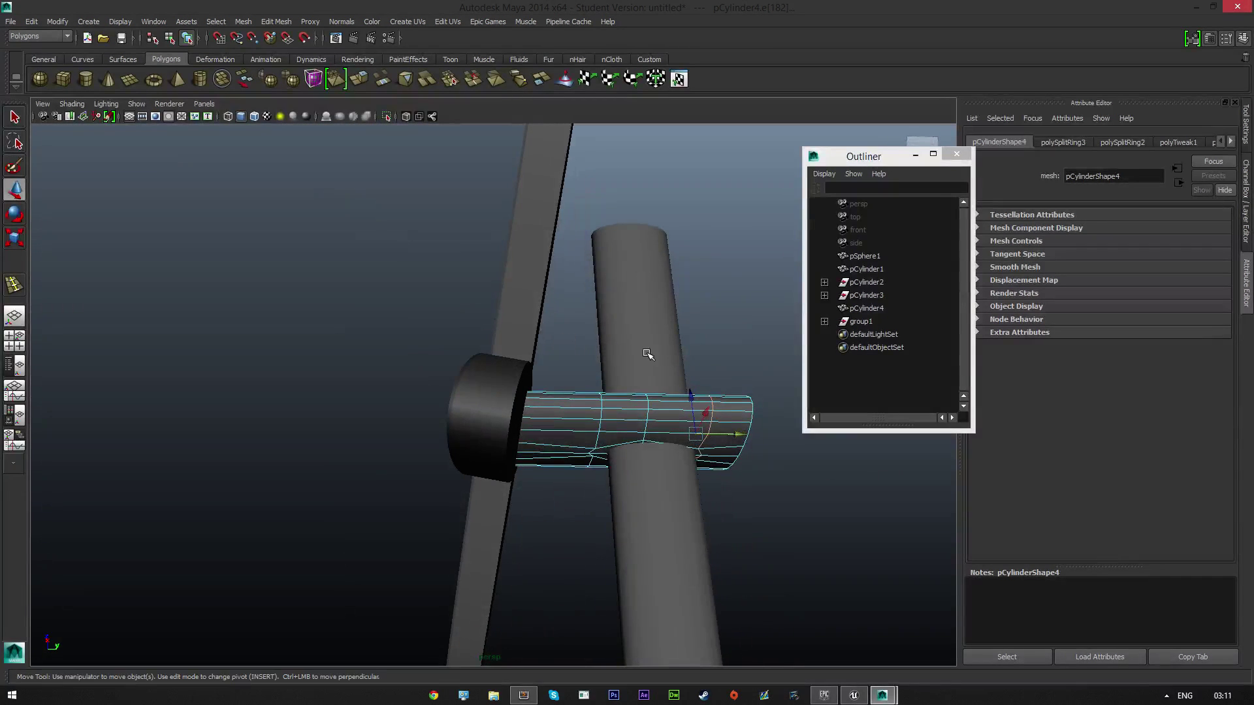
{"action": "left_click", "coordinate": [648, 416]}
{"action": "left_click_drag", "start_coordinate": [679, 433], "coordinate": [696, 433]}
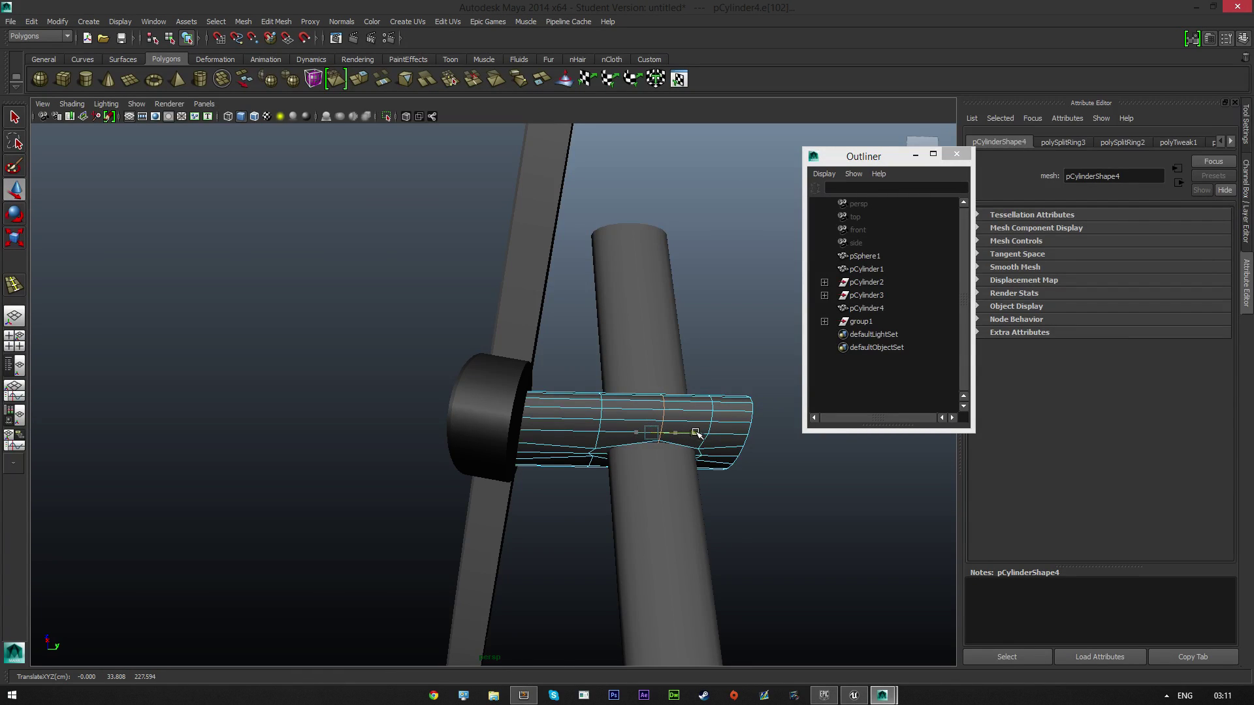
- Move the underside edge of the loop nearest the cross along Y toward the pole, to about Y 24.2
{"action": "left_click_drag", "start_coordinate": [741, 533], "coordinate": [744, 480], "text": "alt"}
{"action": "right_click_drag", "start_coordinate": [745, 480], "coordinate": [713, 469], "text": "alt"}
{"action": "middle_click_drag", "start_coordinate": [739, 464], "coordinate": [544, 467], "text": "alt"}
{"action": "scroll", "coordinate": [439, 454], "scroll_direction": "up", "scroll_amount": 3}
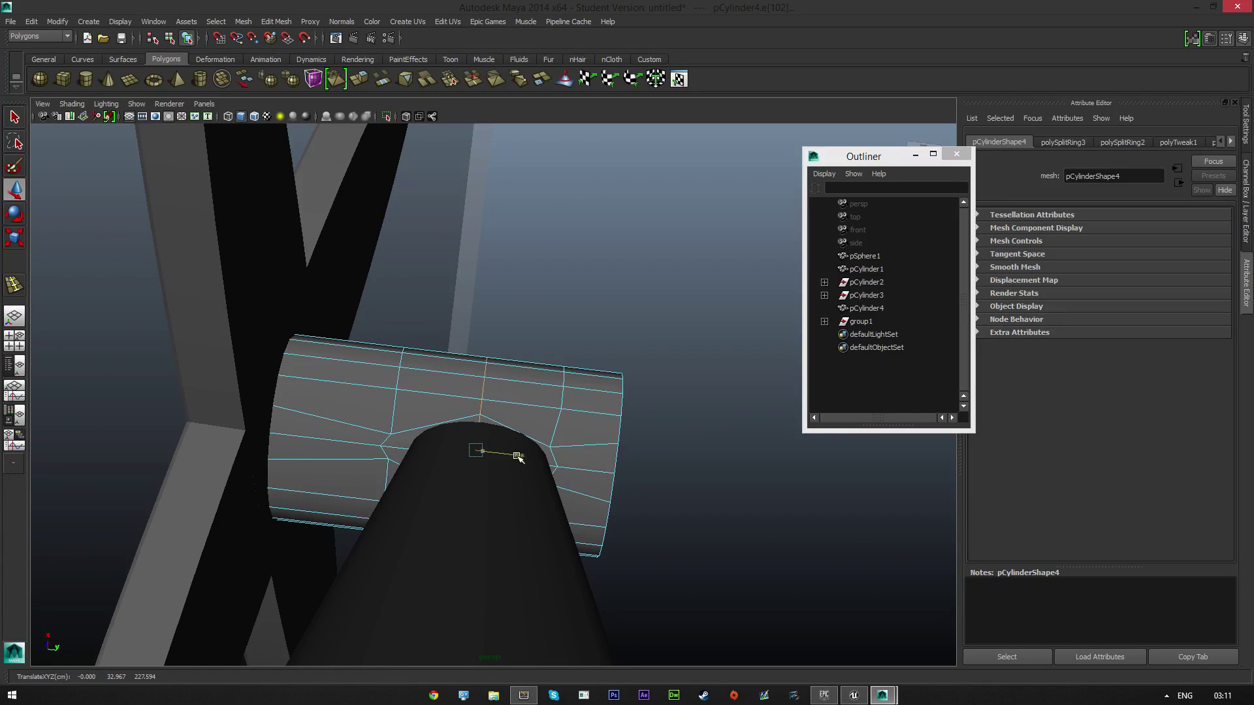
{"action": "left_click", "coordinate": [390, 440]}
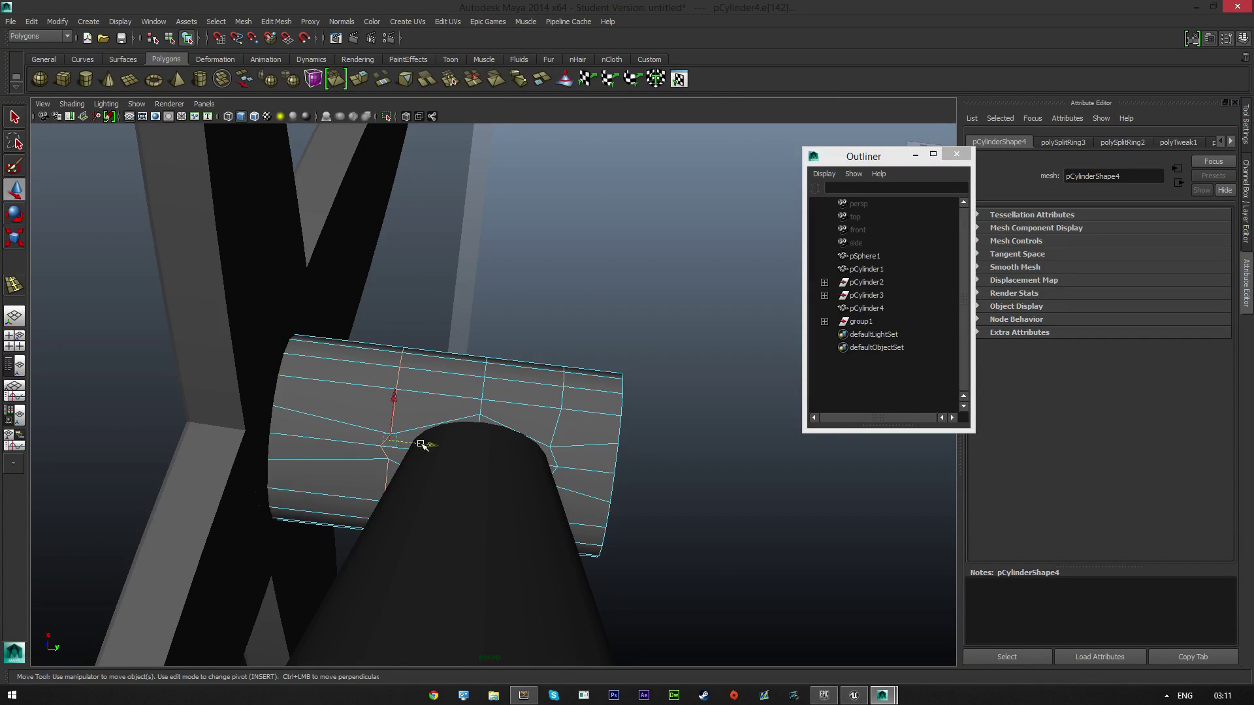
{"action": "left_click_drag", "start_coordinate": [421, 445], "coordinate": [436, 443]}
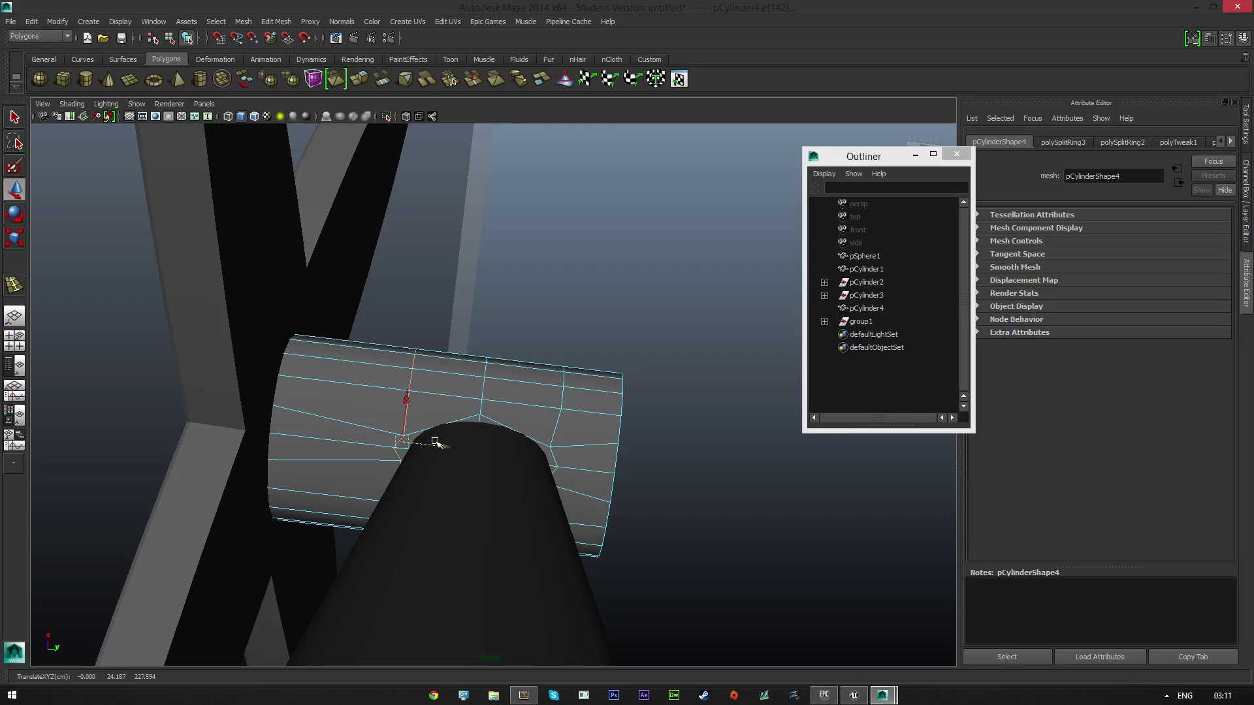
- In vertex mode, select the two underside vertices beside the pole on the loop nearest the cross and scale them slightly apart in X
{"action": "right_click", "coordinate": [391, 419]}
{"action": "left_click", "coordinate": [394, 446]}
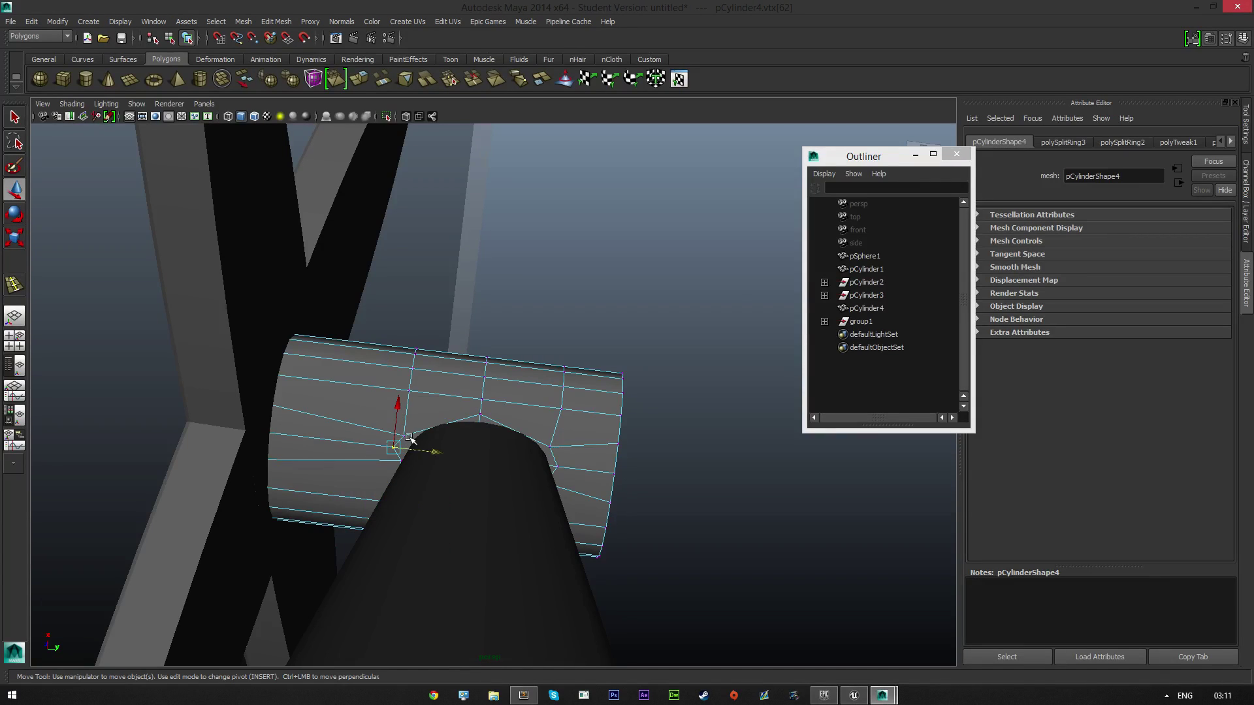
{"action": "left_click", "coordinate": [404, 435]}
{"action": "mouse_move", "coordinate": [390, 473]}
{"action": "left_mouse_down", "text": "alt"}
{"action": "mouse_move", "coordinate": [414, 476]}
{"action": "mouse_move", "coordinate": [391, 461]}
{"action": "left_mouse_up", "text": "alt"}
{"action": "left_click", "coordinate": [388, 443], "text": "shift"}
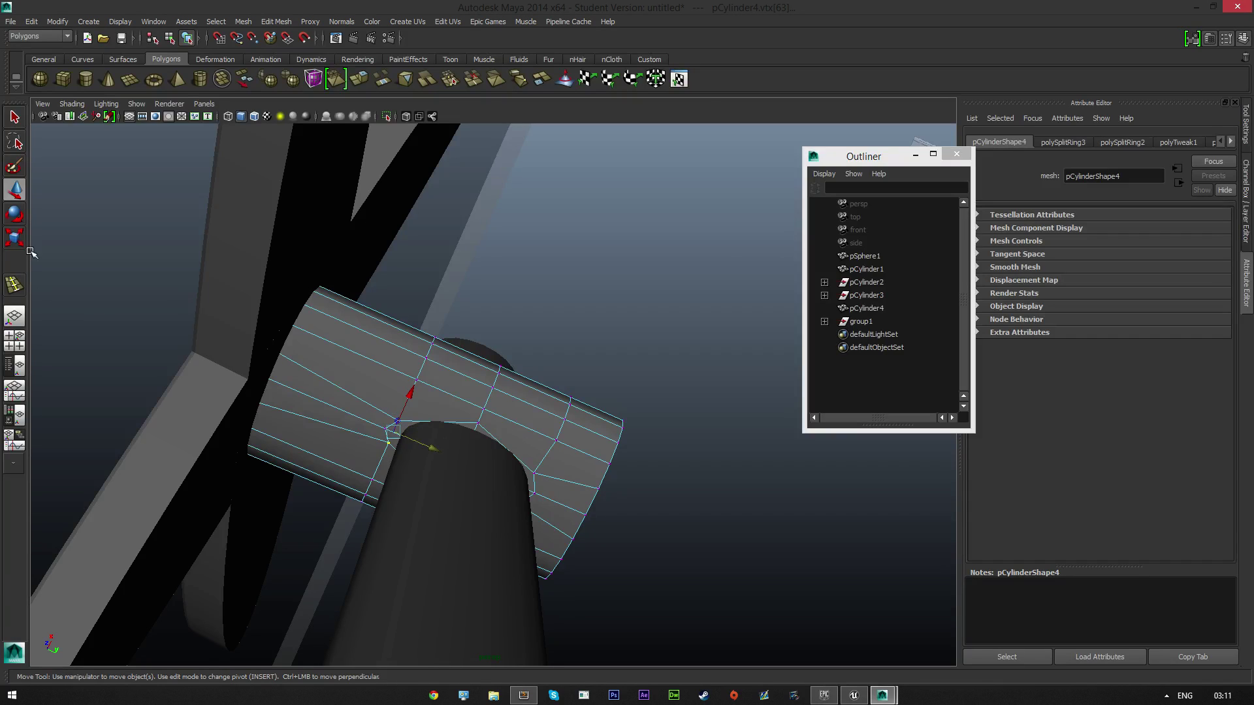
{"action": "left_click", "coordinate": [14, 238]}
{"action": "left_click_drag", "start_coordinate": [418, 375], "coordinate": [421, 374]}
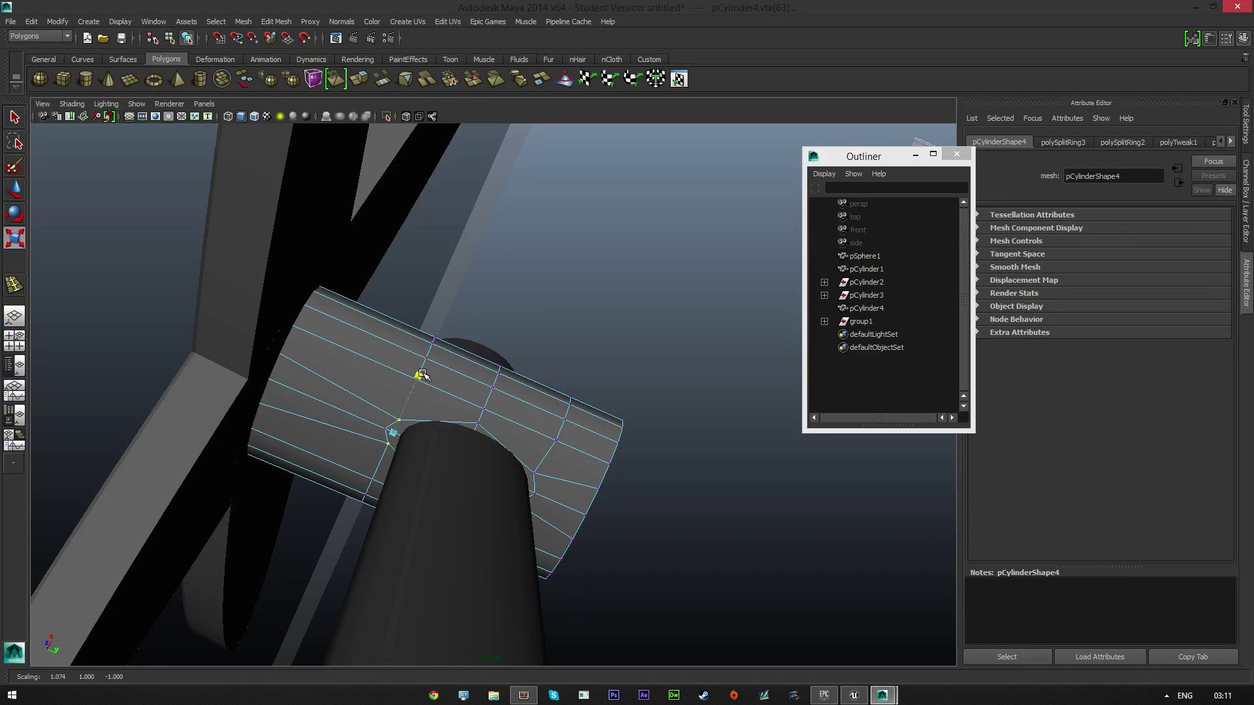
{"action": "left_click_drag", "start_coordinate": [445, 455], "coordinate": [502, 444], "text": "alt"}
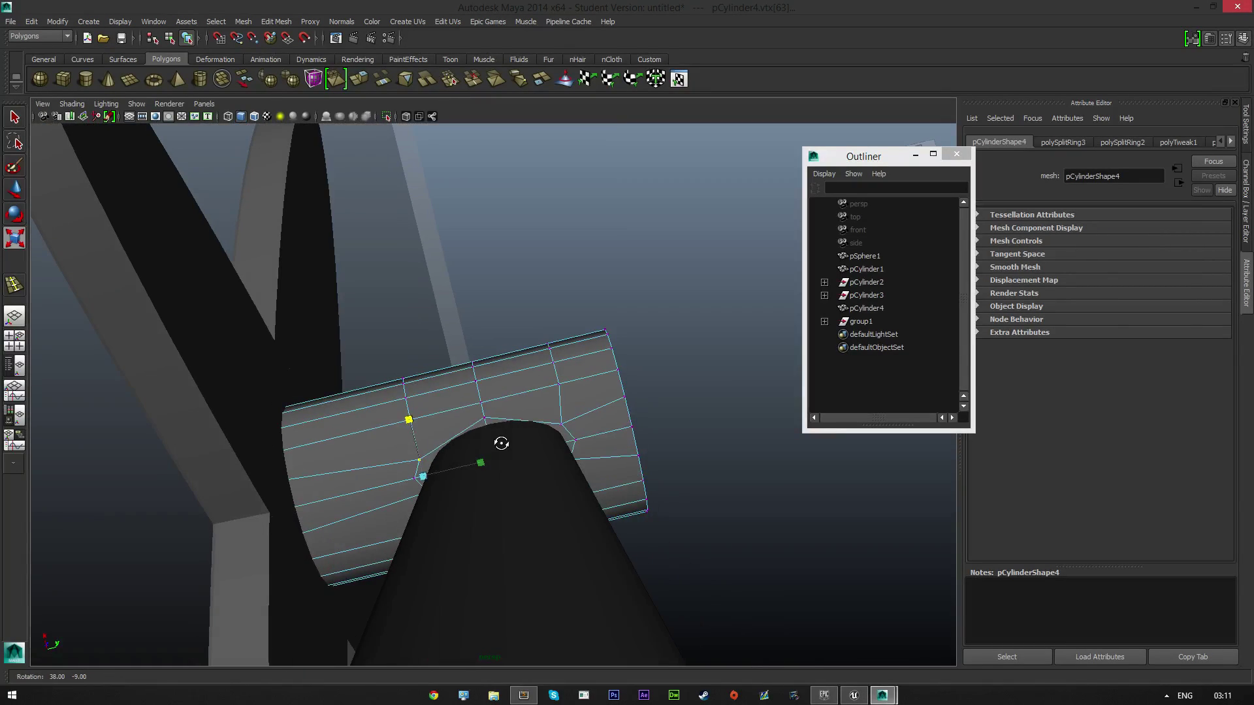
{"action": "left_click_drag", "start_coordinate": [410, 421], "coordinate": [408, 405]}
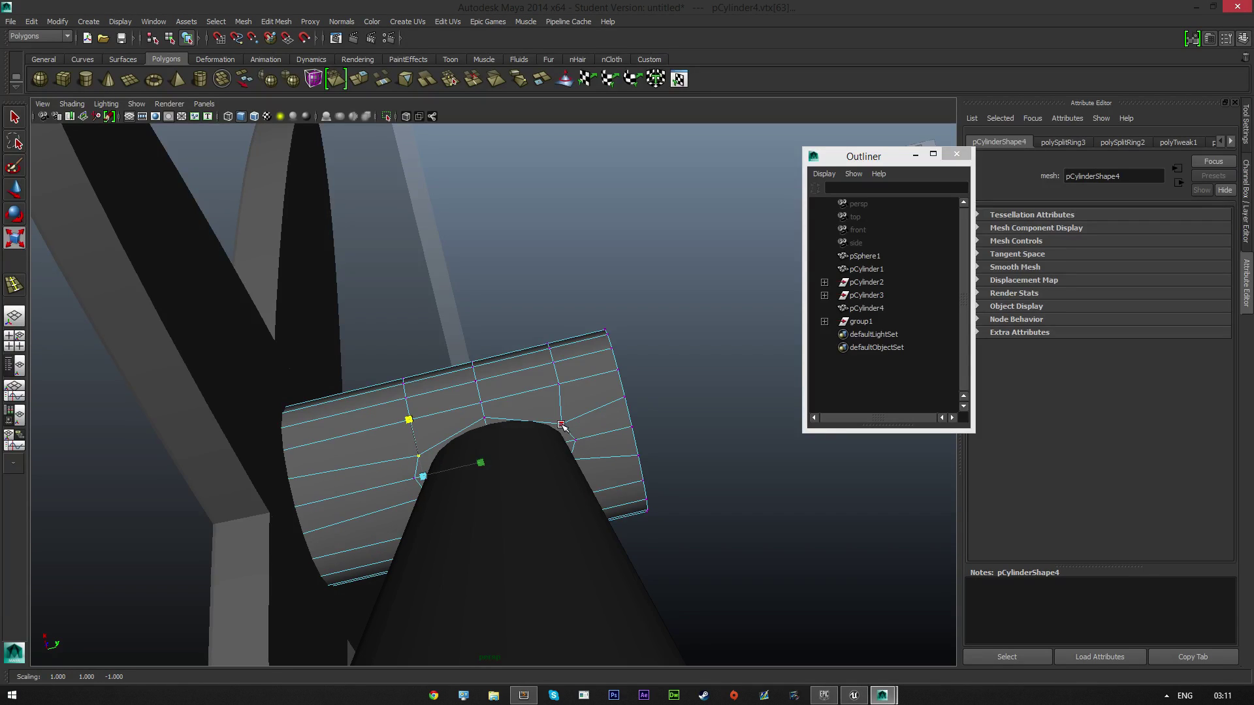
- Scale the underside vertex pair beside the pole on the loop farthest from the cross along X
{"action": "left_click_drag", "start_coordinate": [561, 426], "coordinate": [531, 476], "text": "alt"}
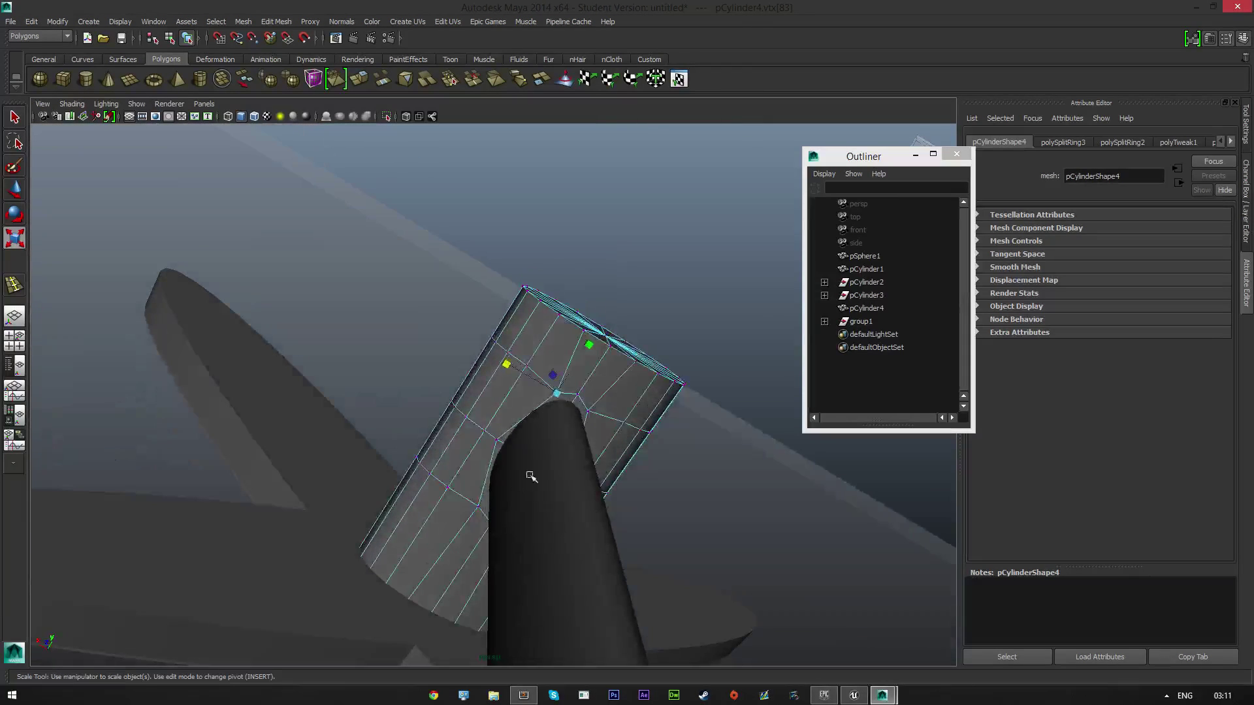
{"action": "left_click", "coordinate": [588, 410], "text": "shift"}
{"action": "left_click_drag", "start_coordinate": [522, 374], "coordinate": [499, 427]}
- Select the upper-side vertex pairs beside the pole on both outer loops and scale them by about 1.26 in X
{"action": "left_click", "coordinate": [498, 487]}
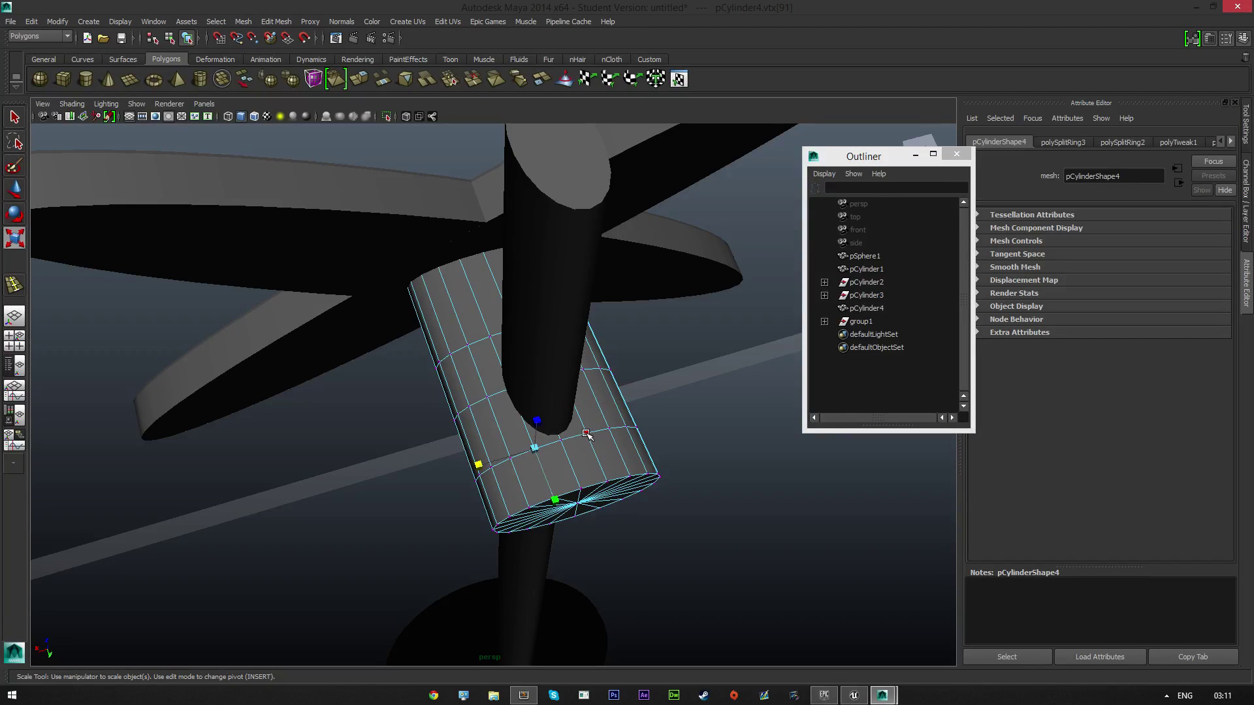
{"action": "left_click_drag", "start_coordinate": [586, 434], "coordinate": [455, 413], "text": "alt"}
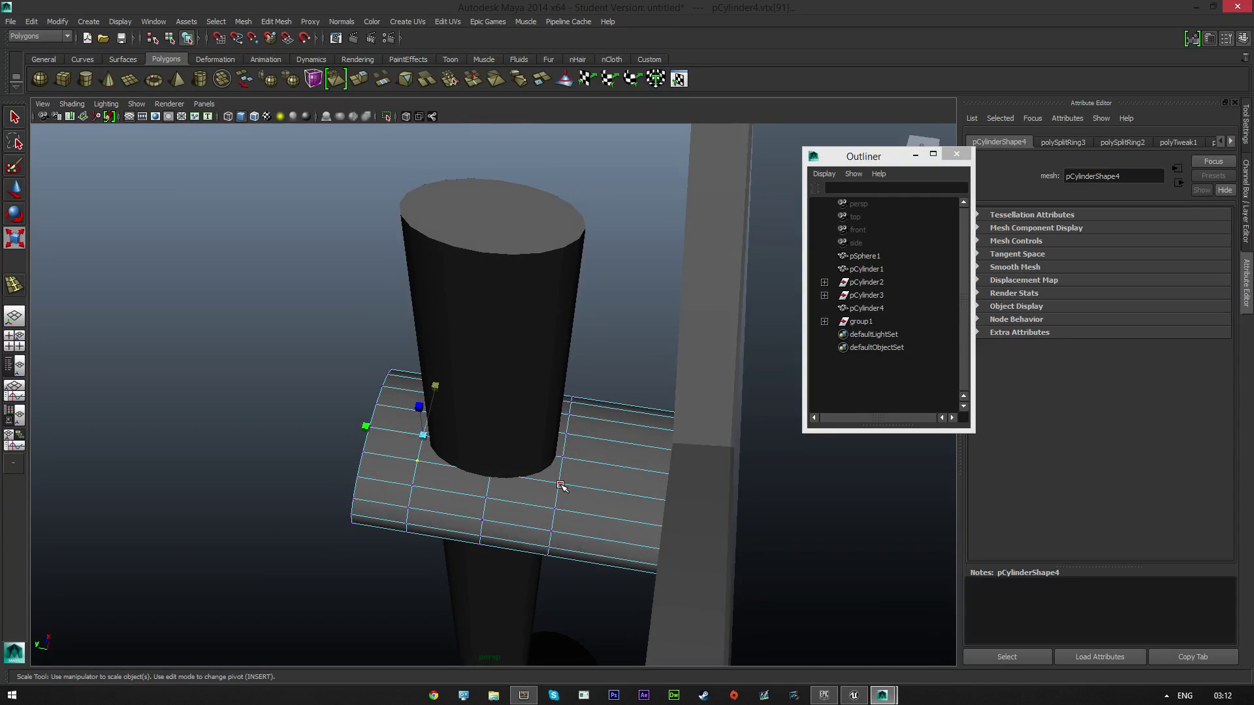
{"action": "left_click", "coordinate": [558, 483]}
{"action": "left_click", "coordinate": [567, 433]}
{"action": "left_click_drag", "start_coordinate": [503, 396], "coordinate": [498, 413]}
{"action": "left_click_drag", "start_coordinate": [480, 506], "coordinate": [596, 523], "text": "alt"}
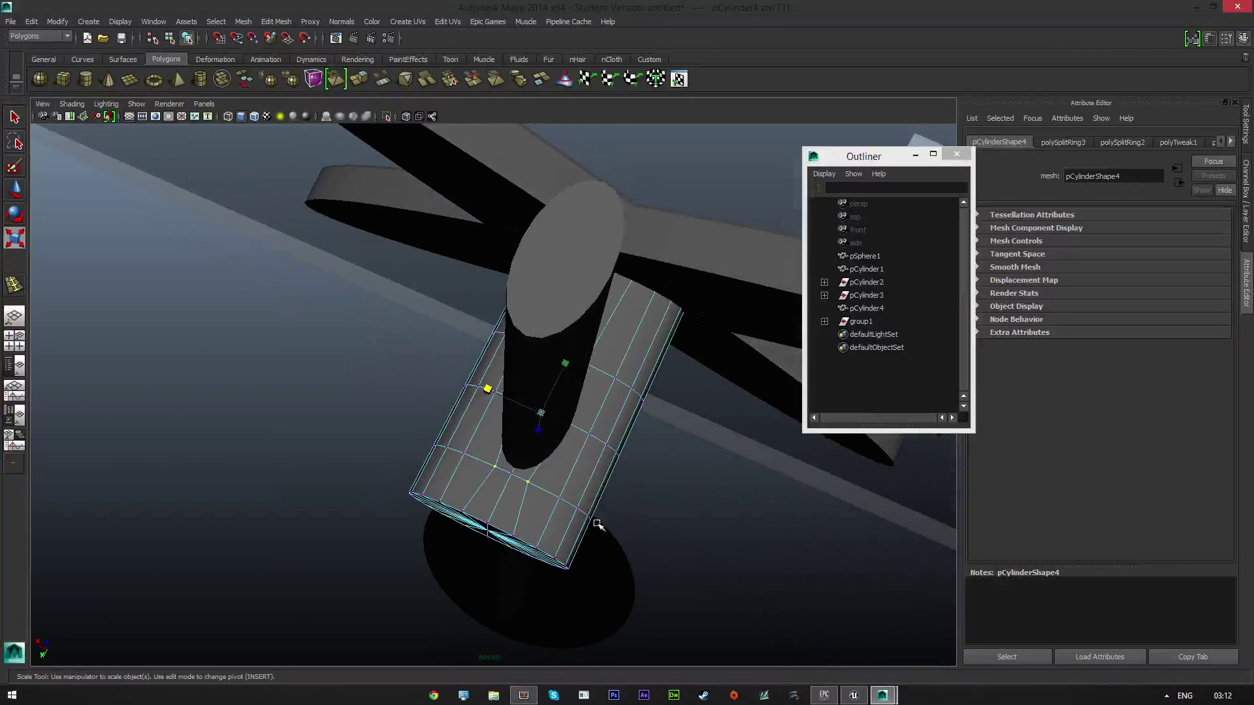
{"action": "left_click_drag", "start_coordinate": [486, 387], "coordinate": [500, 395]}
{"action": "left_click_drag", "start_coordinate": [596, 413], "coordinate": [516, 397], "text": "alt"}
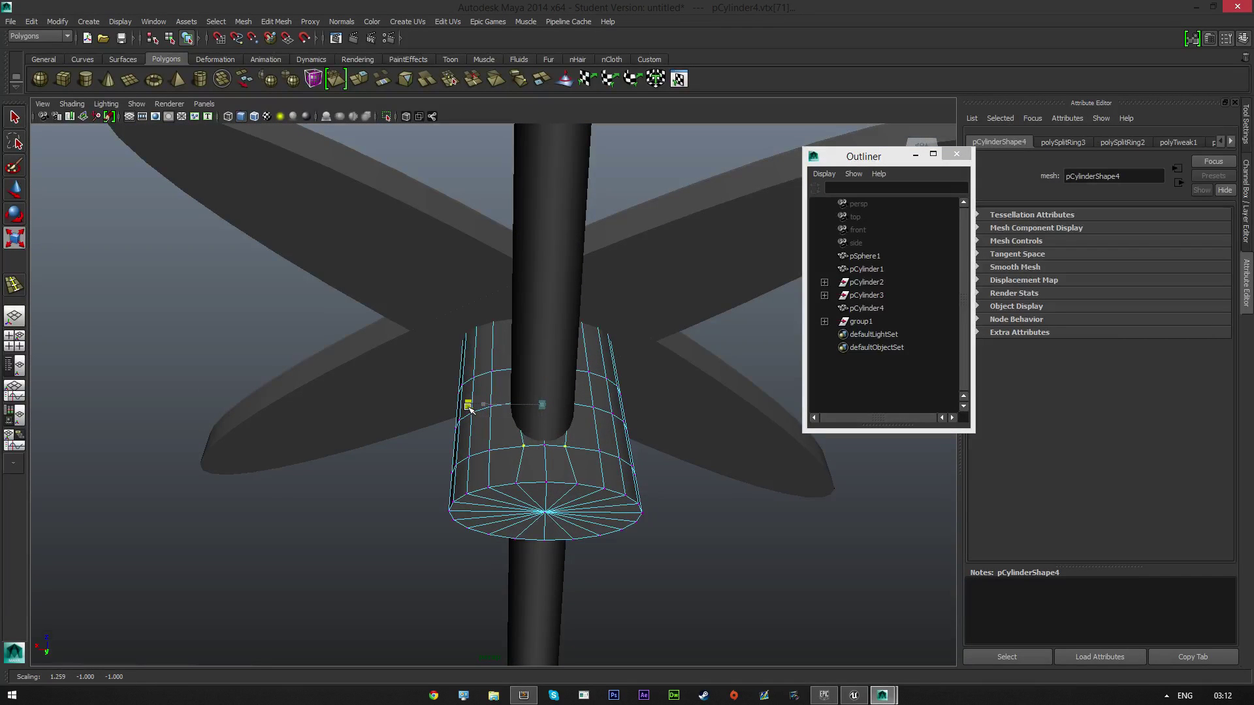
{"action": "left_click_drag", "start_coordinate": [632, 465], "coordinate": [479, 487], "text": "alt"}
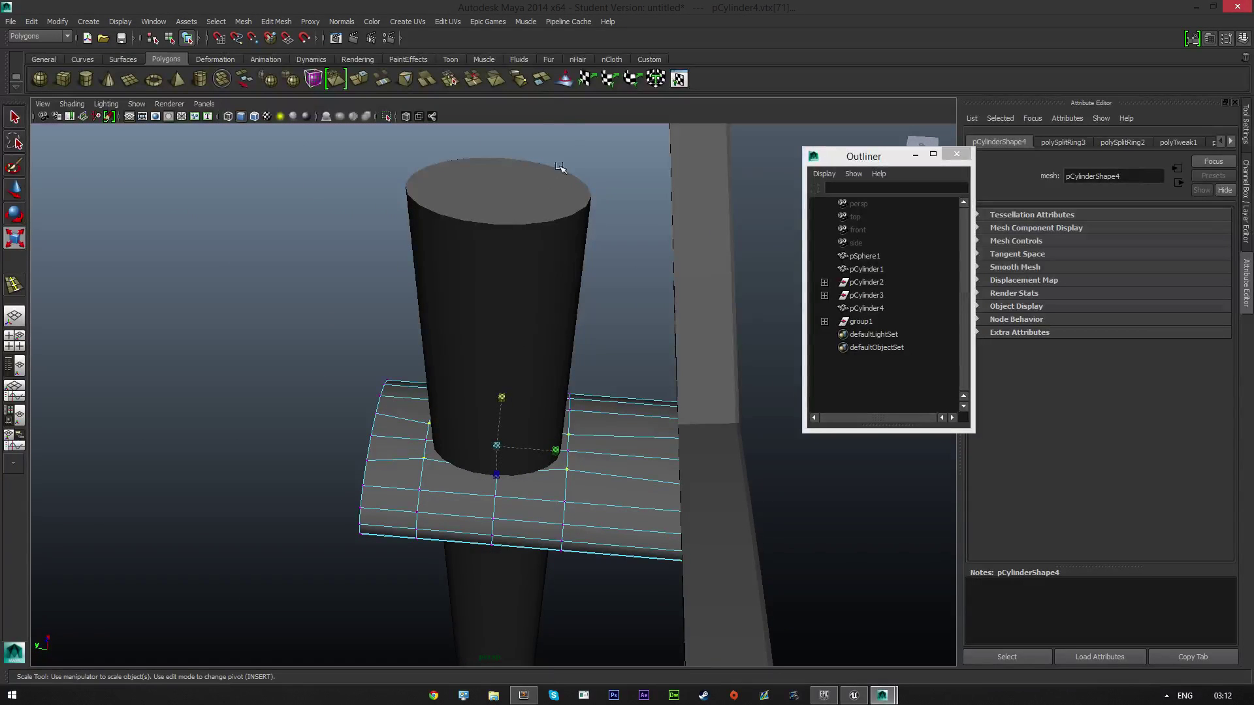
- Isolate the connector, scale the middle loop's two upper vertices apart in X, and show the full scene again
{"action": "right_click_drag", "start_coordinate": [421, 443], "coordinate": [460, 401]}
{"action": "left_click", "coordinate": [606, 429]}
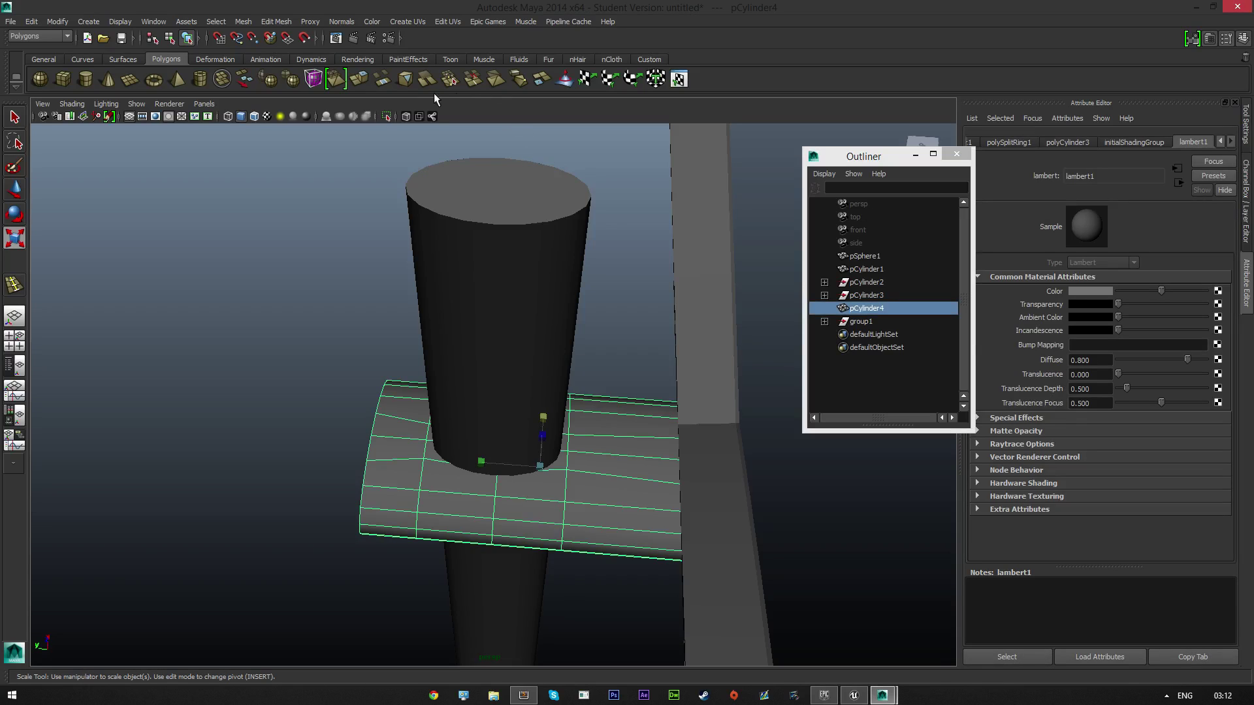
{"action": "left_click", "coordinate": [387, 116]}
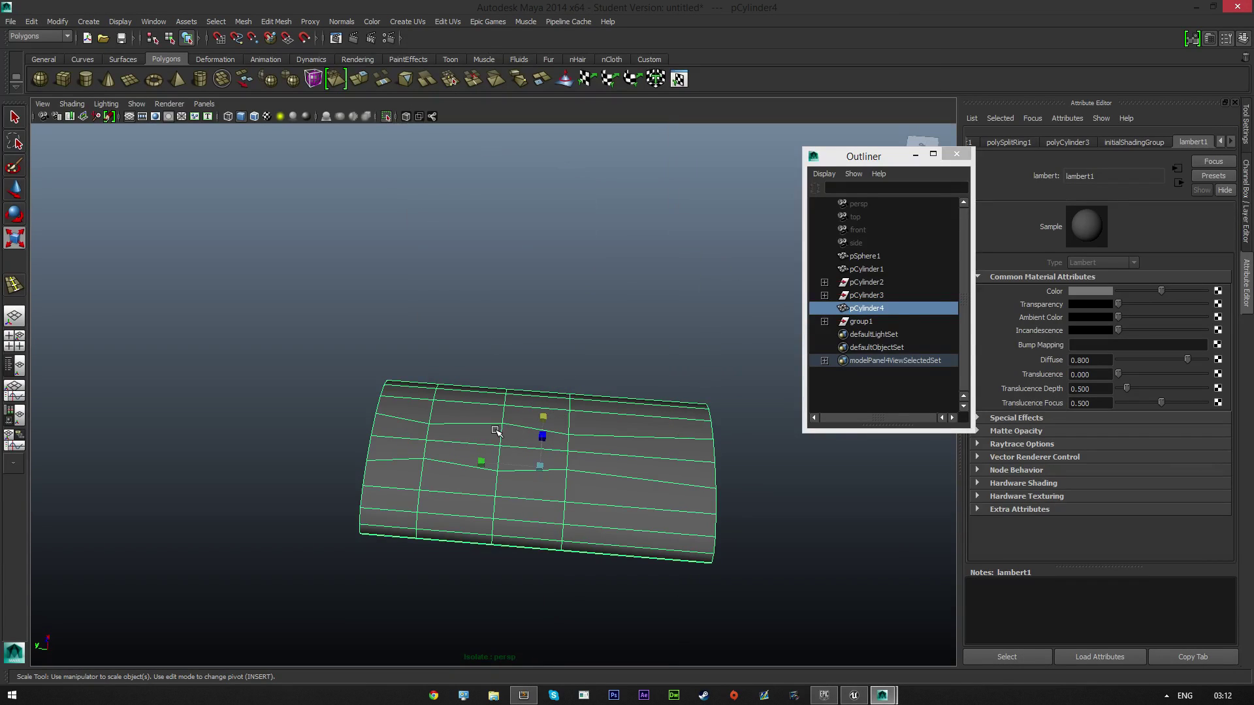
{"action": "right_click_drag", "start_coordinate": [496, 431], "coordinate": [509, 390]}
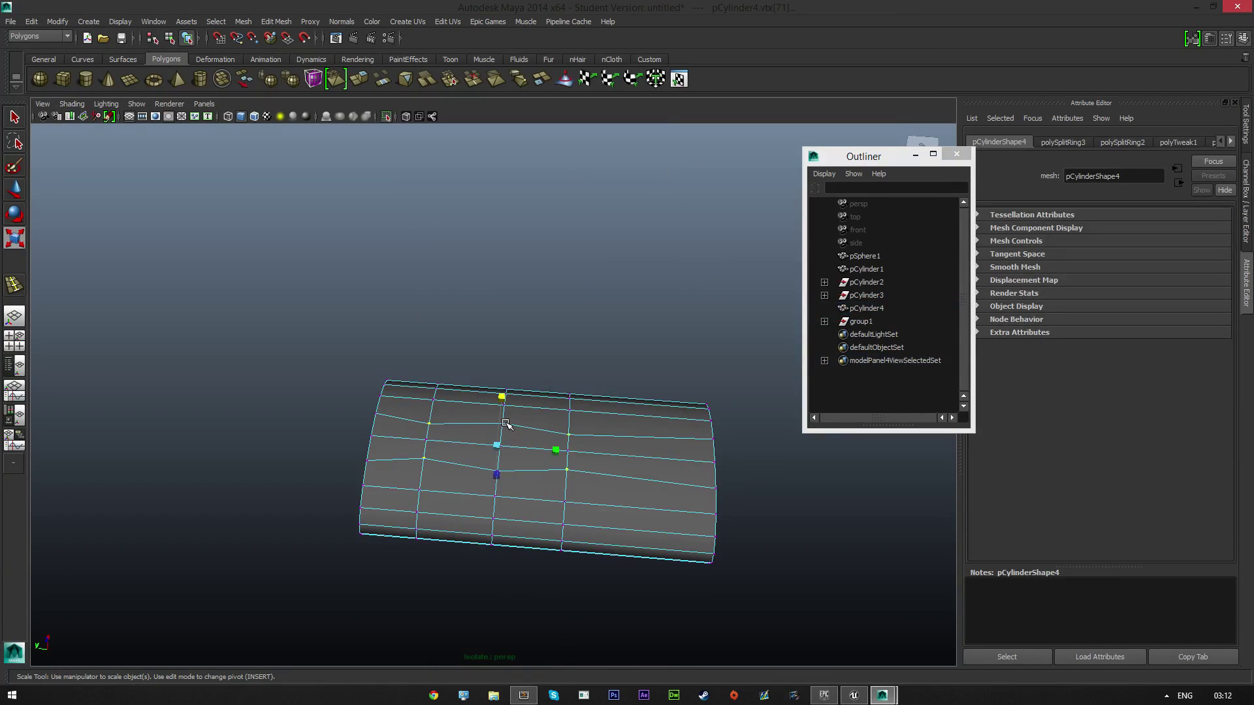
{"action": "left_click", "coordinate": [504, 423]}
{"action": "left_click", "coordinate": [506, 465], "text": "shift"}
{"action": "left_click_drag", "start_coordinate": [506, 398], "coordinate": [506, 374]}
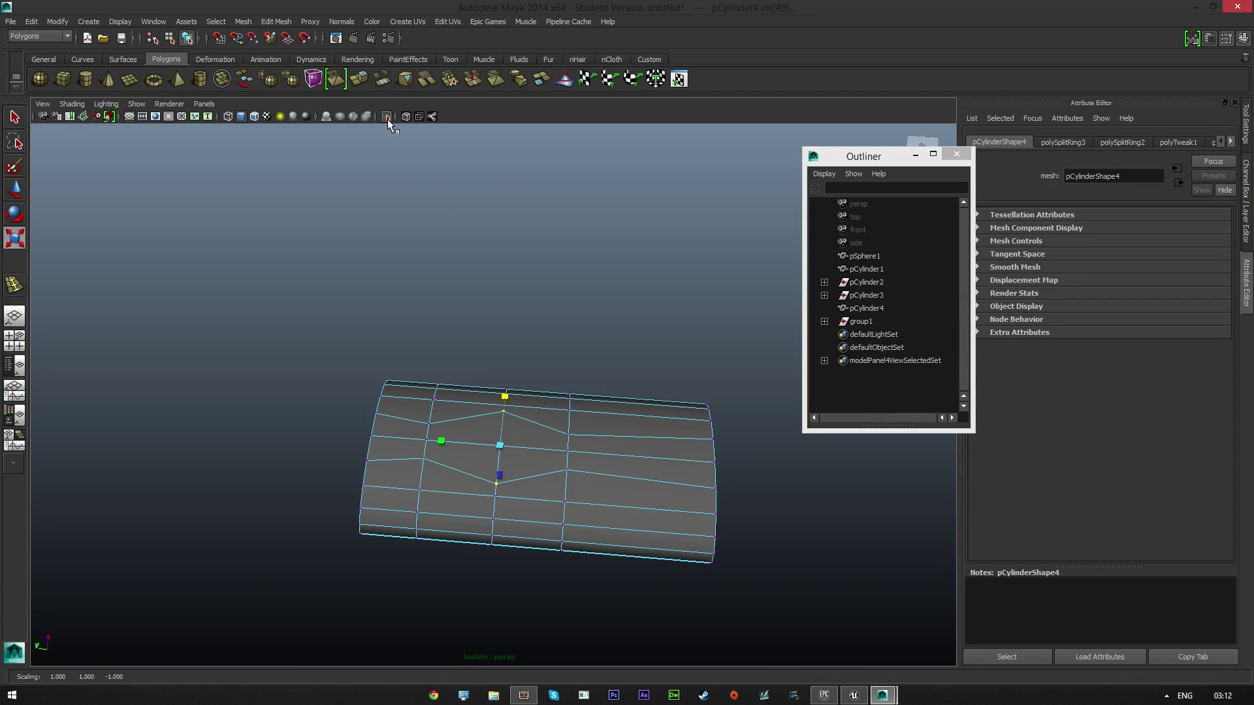
{"action": "left_click", "coordinate": [387, 116]}
- In face mode, select the connector faces that the pole passes through on both the upper side and the underside
{"action": "left_click_drag", "start_coordinate": [366, 190], "coordinate": [646, 293], "text": "alt"}
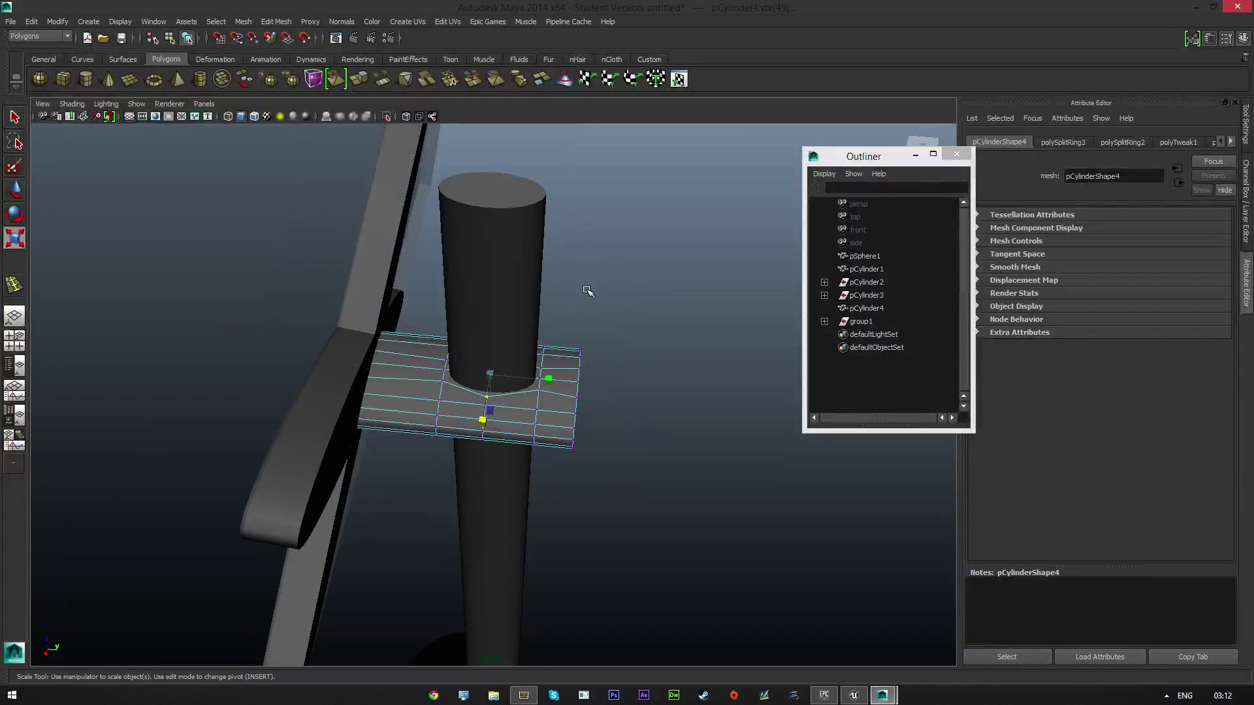
{"action": "right_click", "coordinate": [551, 399]}
{"action": "right_click_drag", "start_coordinate": [550, 400], "coordinate": [553, 432]}
{"action": "left_click_drag", "start_coordinate": [642, 347], "coordinate": [549, 395], "text": "alt"}
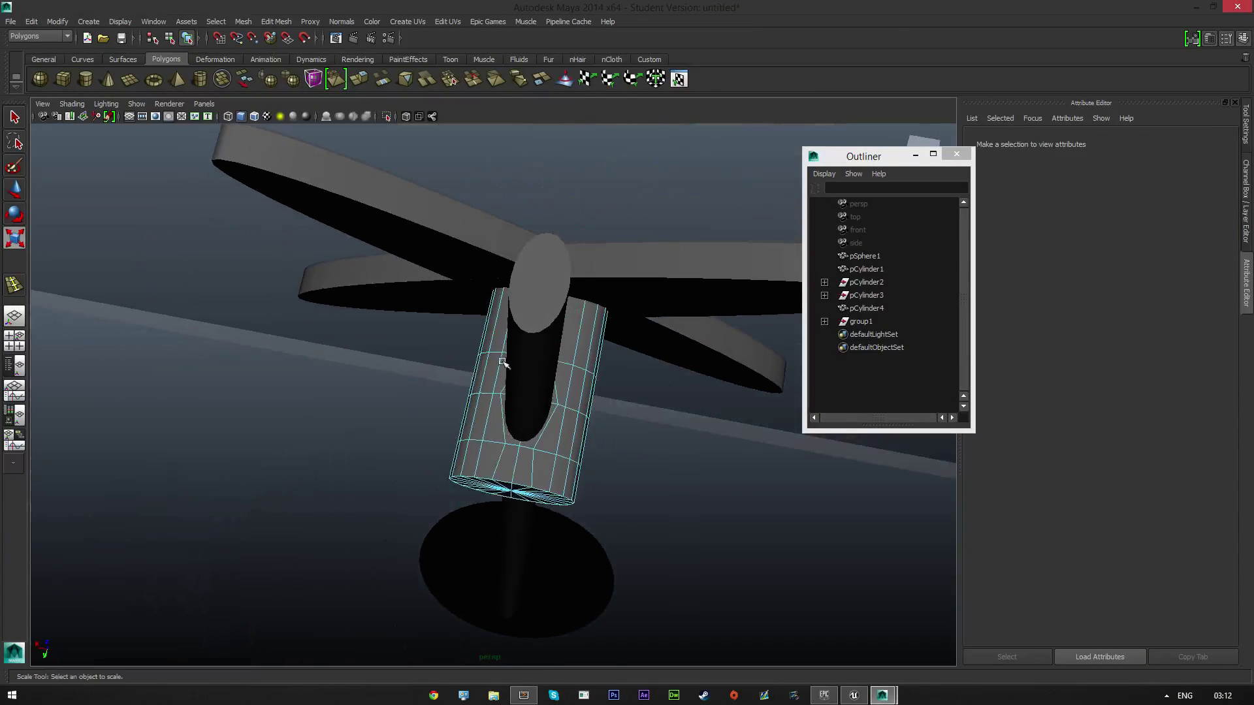
{"action": "left_click", "coordinate": [550, 396]}
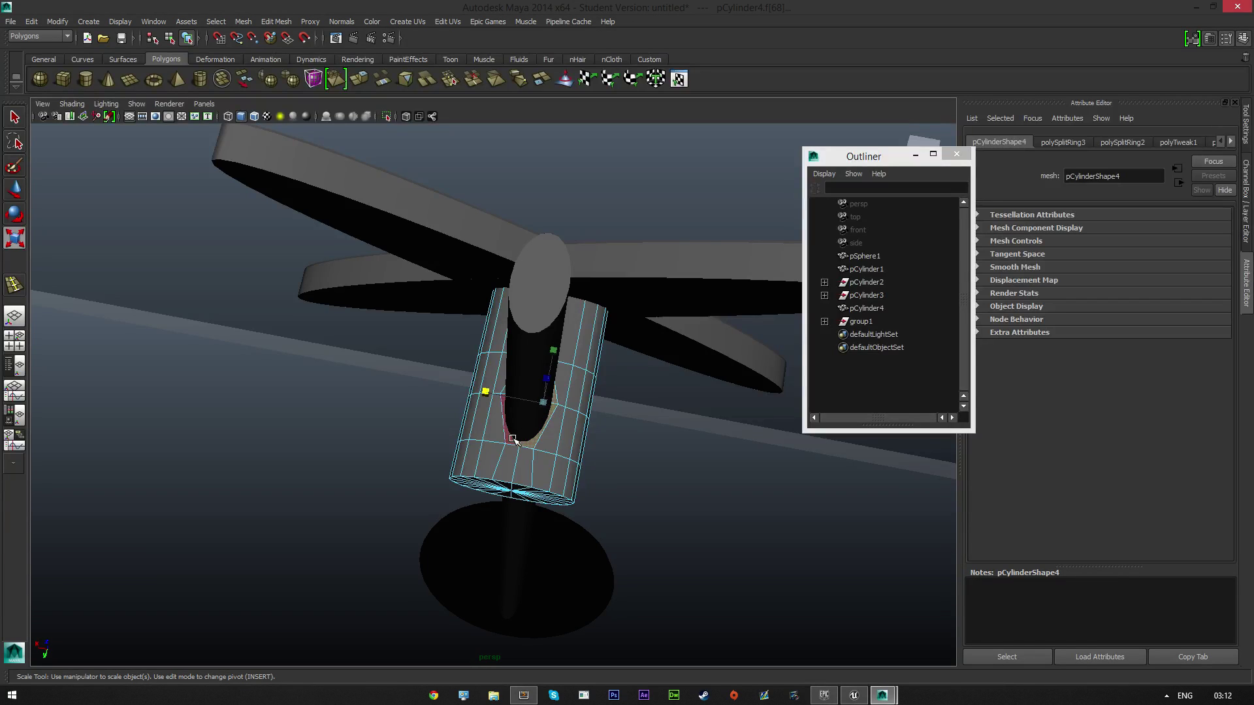
{"action": "left_click", "coordinate": [512, 438], "text": "shift"}
{"action": "left_click_drag", "start_coordinate": [476, 445], "coordinate": [676, 448], "text": "alt"}
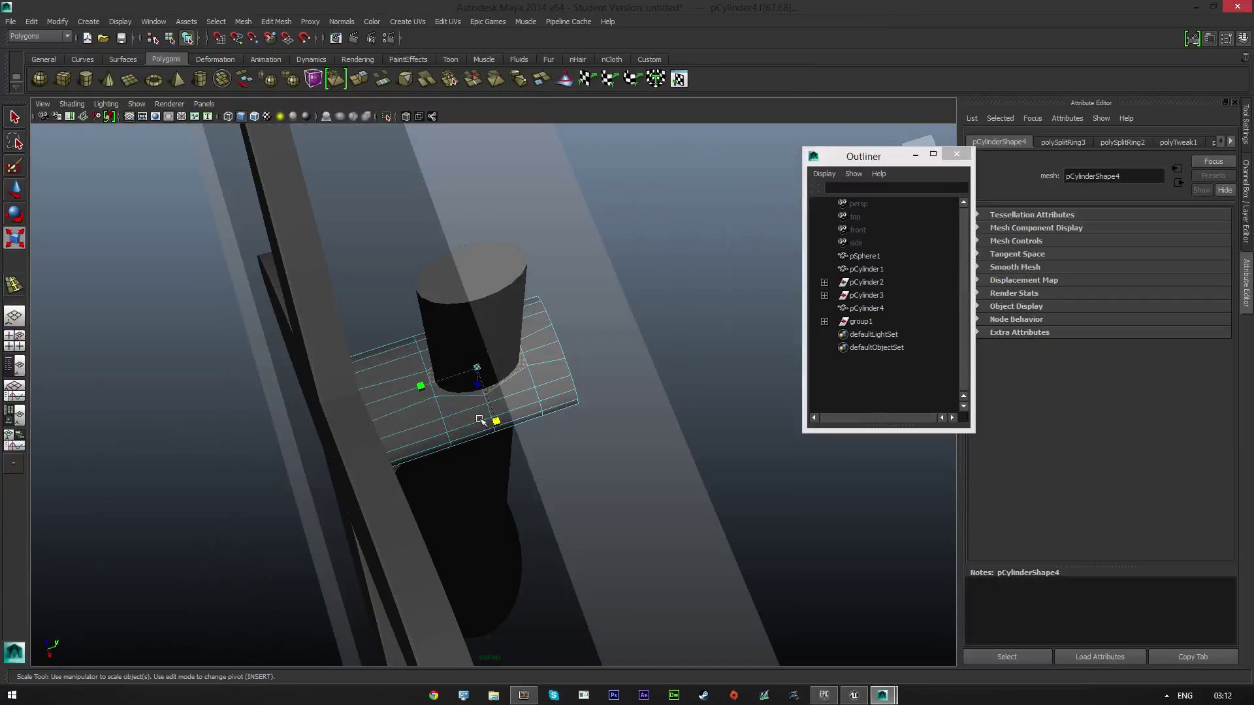
{"action": "left_click_drag", "start_coordinate": [509, 378], "coordinate": [480, 252], "text": "alt"}
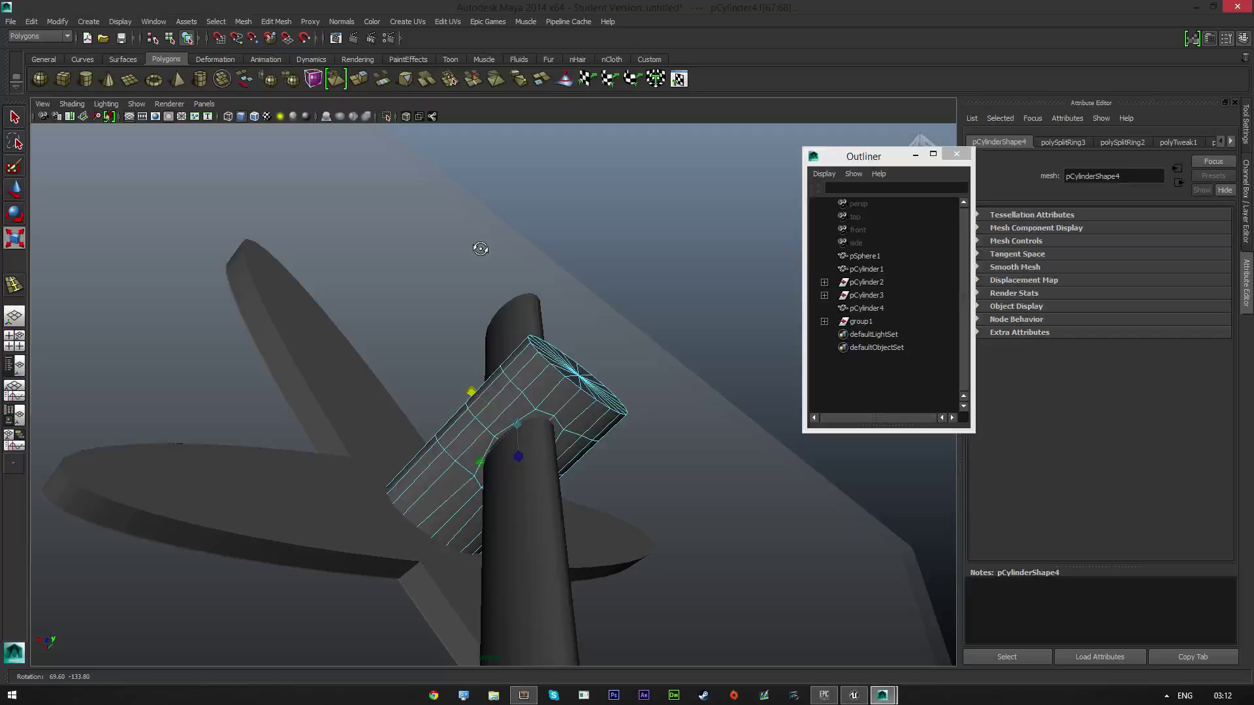
{"action": "left_click", "coordinate": [536, 418], "text": "shift"}
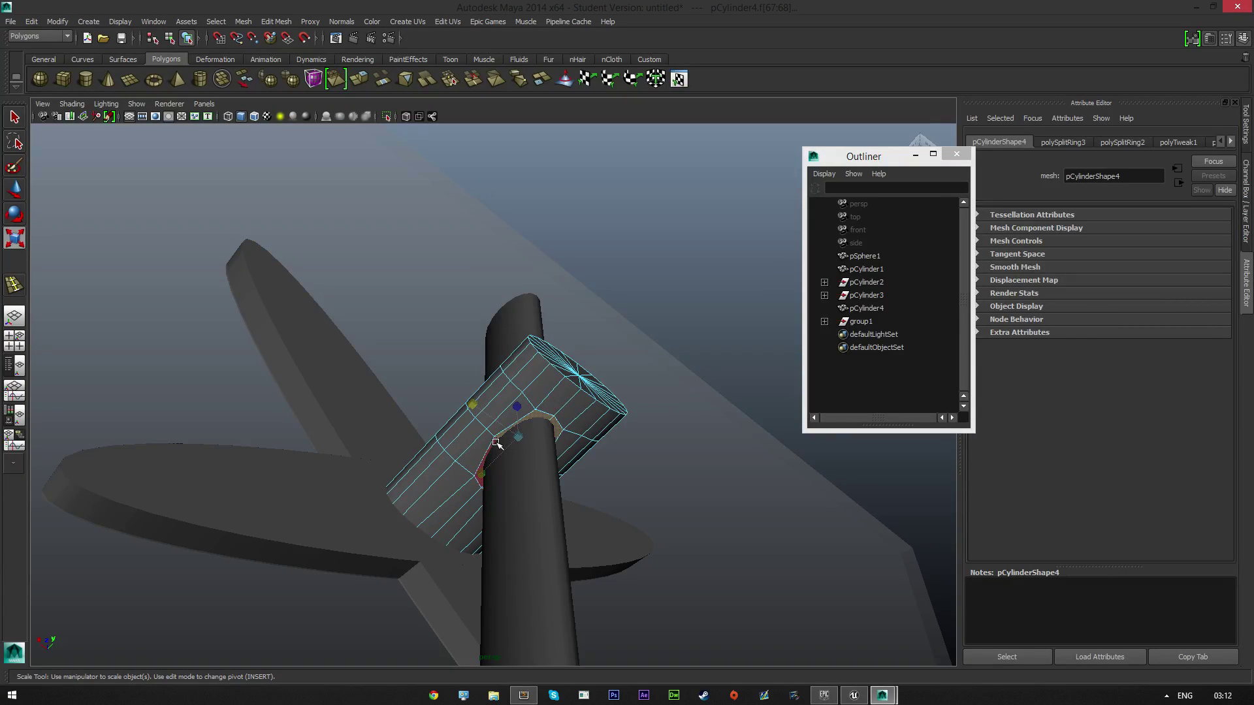
{"action": "left_click_drag", "start_coordinate": [500, 444], "coordinate": [532, 422], "text": "alt"}
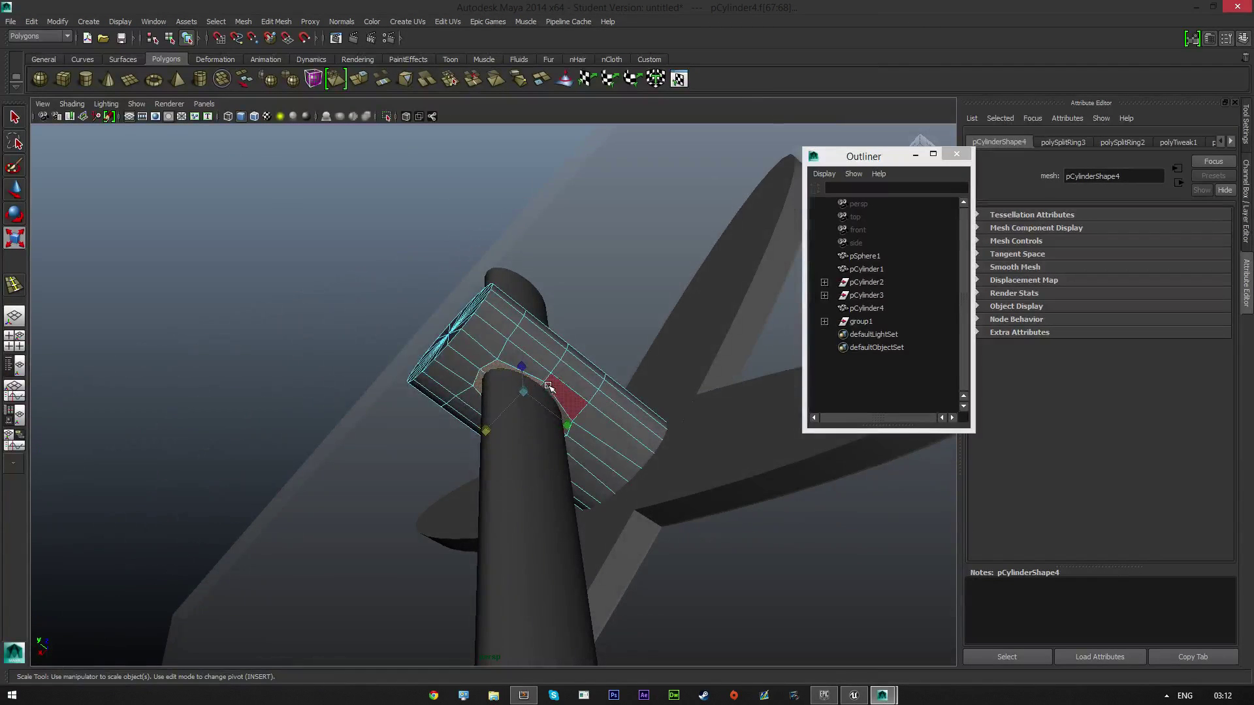
{"action": "left_click_drag", "start_coordinate": [607, 304], "coordinate": [521, 428], "text": "alt"}
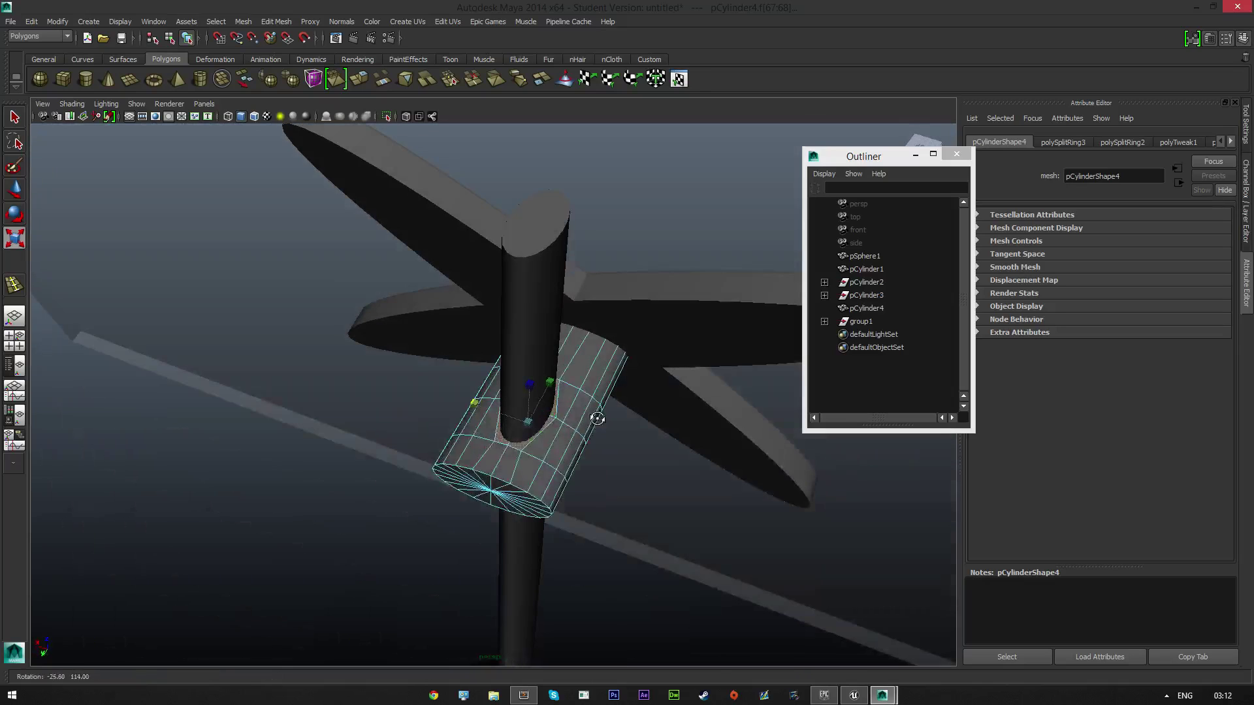
- Assign a new Lambert material to the selected faces, name it BaseHolder, and set its color to black
{"action": "right_click_drag", "start_coordinate": [521, 418], "coordinate": [539, 661]}
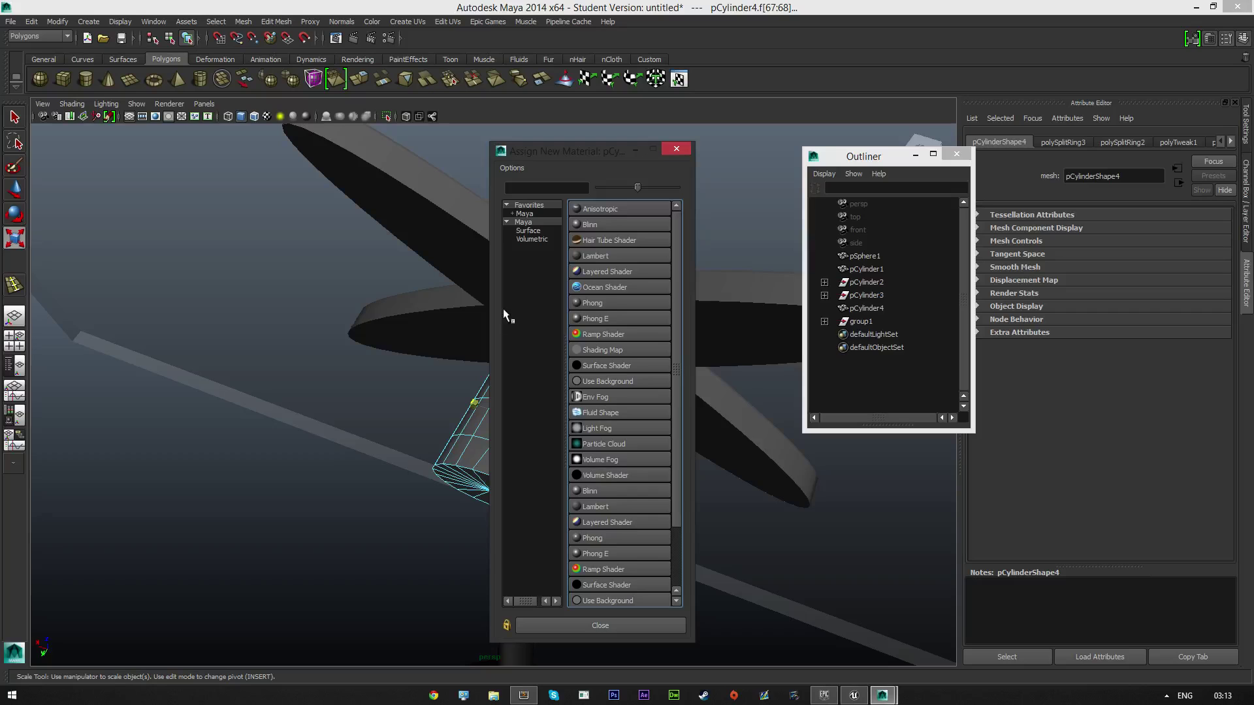
{"action": "left_click", "coordinate": [590, 256]}
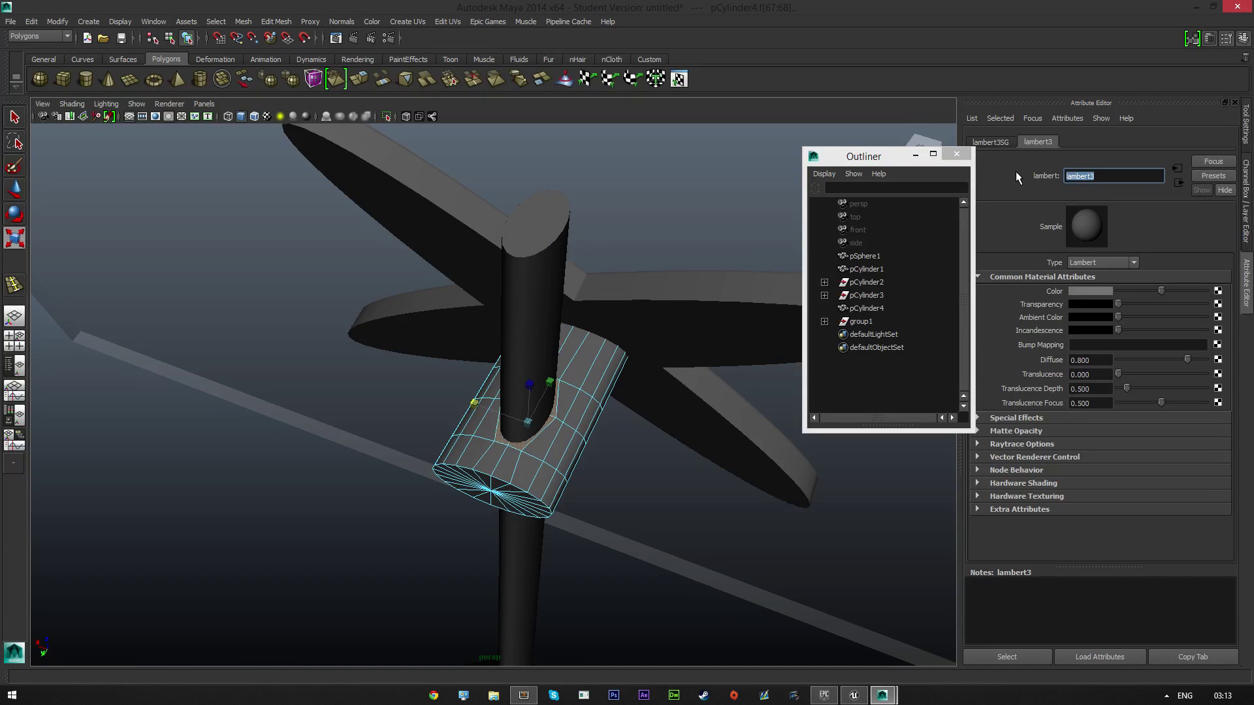
{"action": "type", "text": "Base Holder"}
{"action": "key", "text": "BackSpace"}
{"action": "left_click_drag", "start_coordinate": [1161, 291], "coordinate": [1100, 290]}
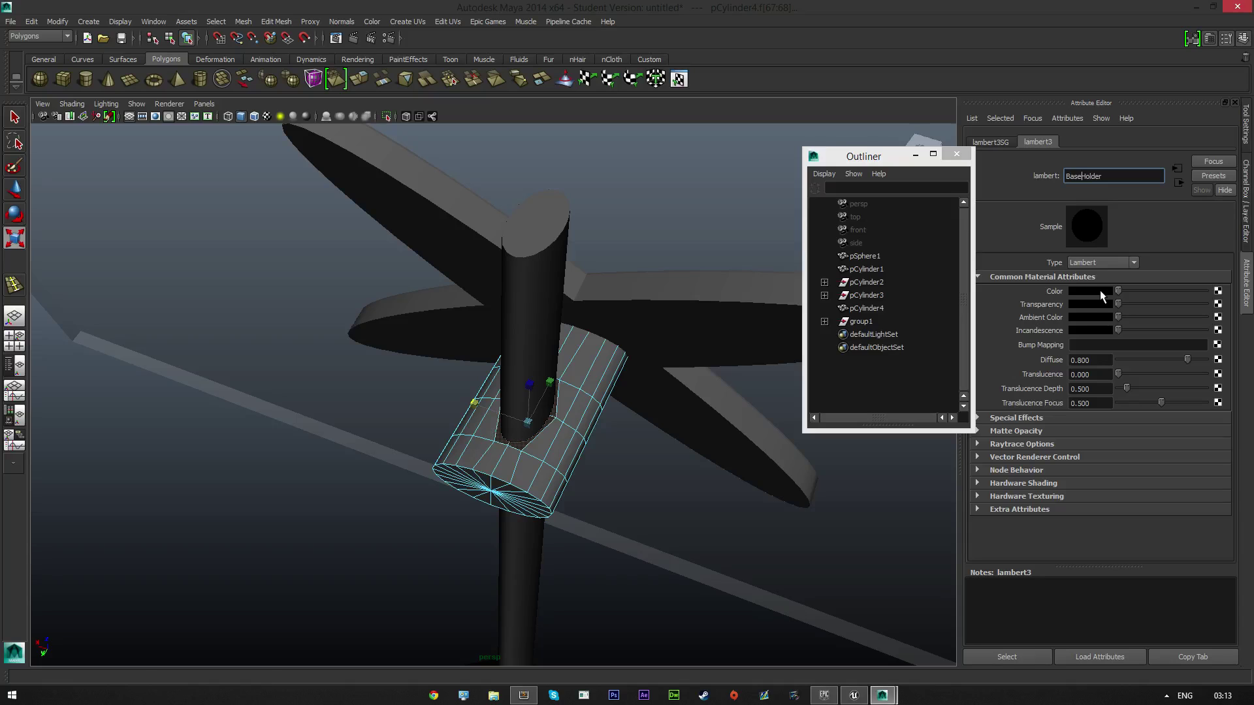
- Select the connector's face rings on both sides of the pole, from each end up to the nearest loop
{"action": "left_click", "coordinate": [584, 373]}
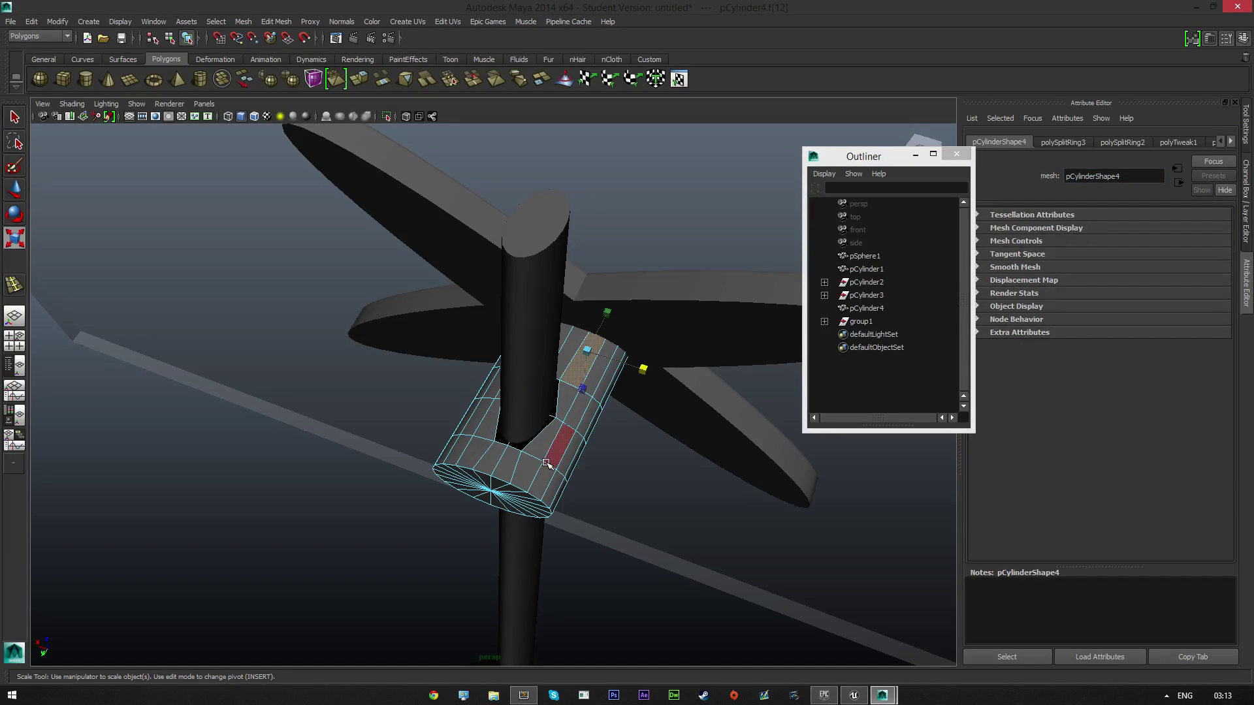
{"action": "left_click_drag", "start_coordinate": [590, 470], "coordinate": [547, 438], "text": "alt"}
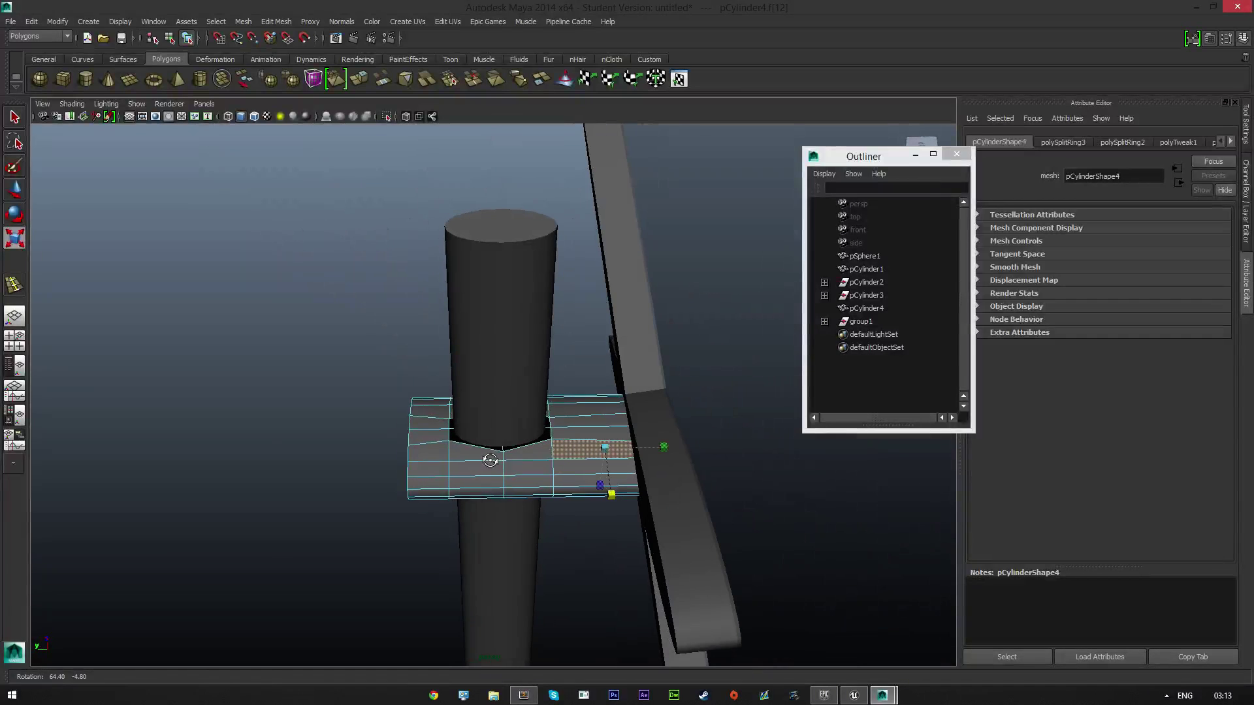
{"action": "key", "text": "q"}
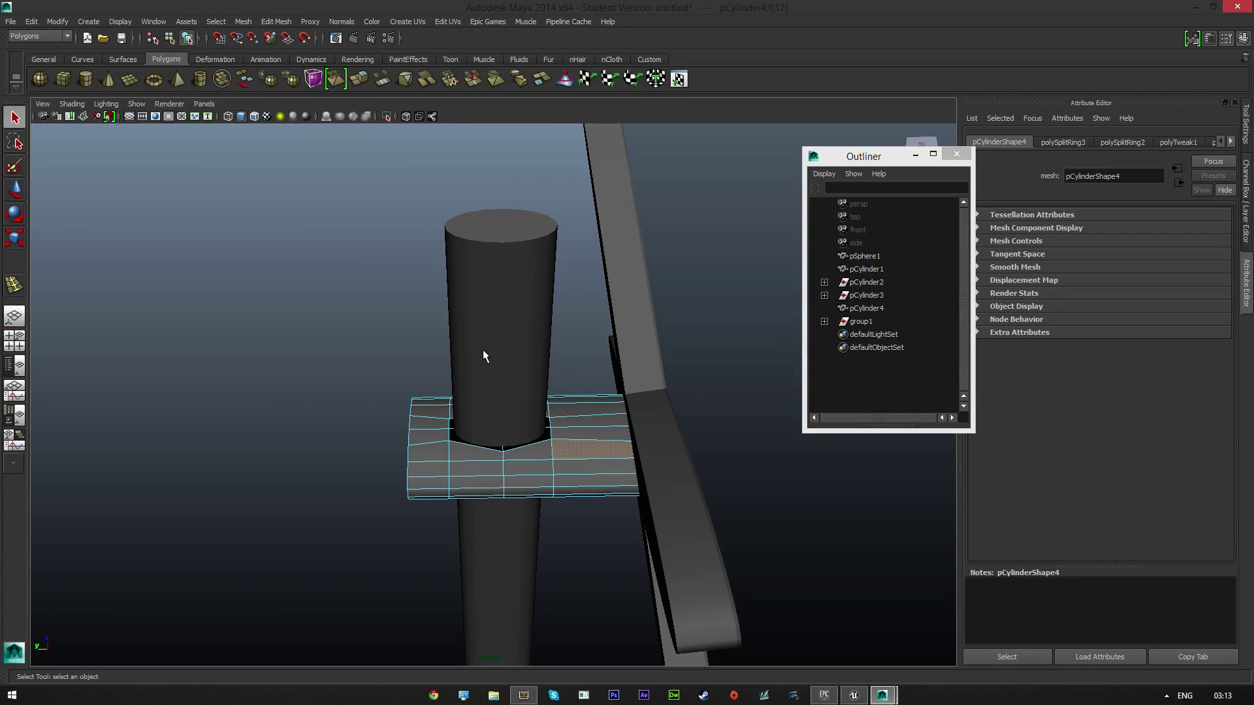
{"action": "left_click_drag", "start_coordinate": [583, 547], "coordinate": [601, 562]}
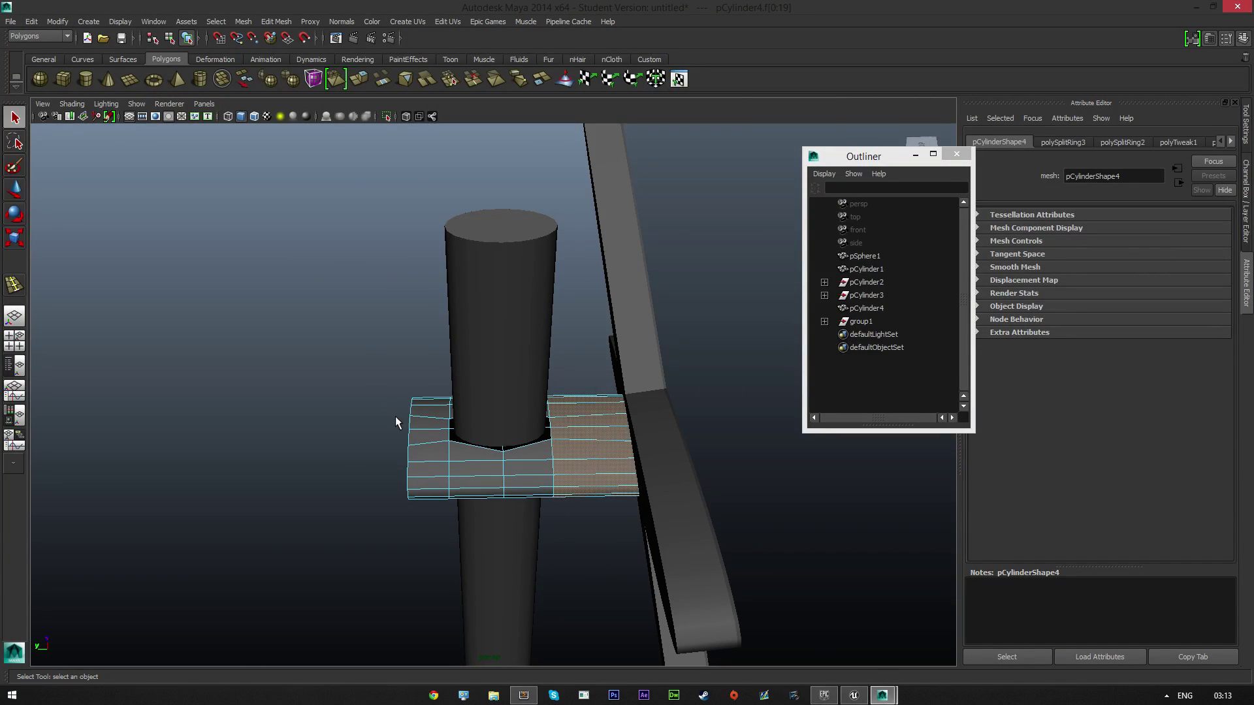
{"action": "left_click_drag", "start_coordinate": [408, 448], "coordinate": [597, 543]}
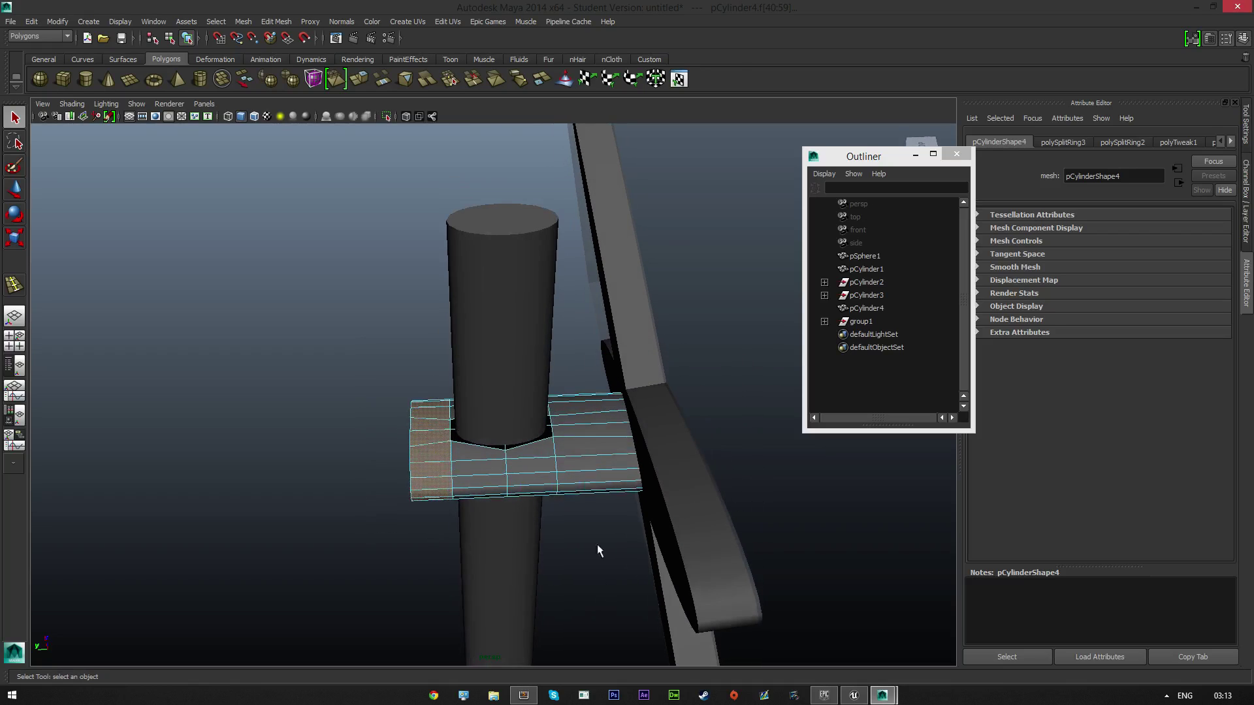
{"action": "left_click_drag", "start_coordinate": [613, 497], "coordinate": [607, 529]}
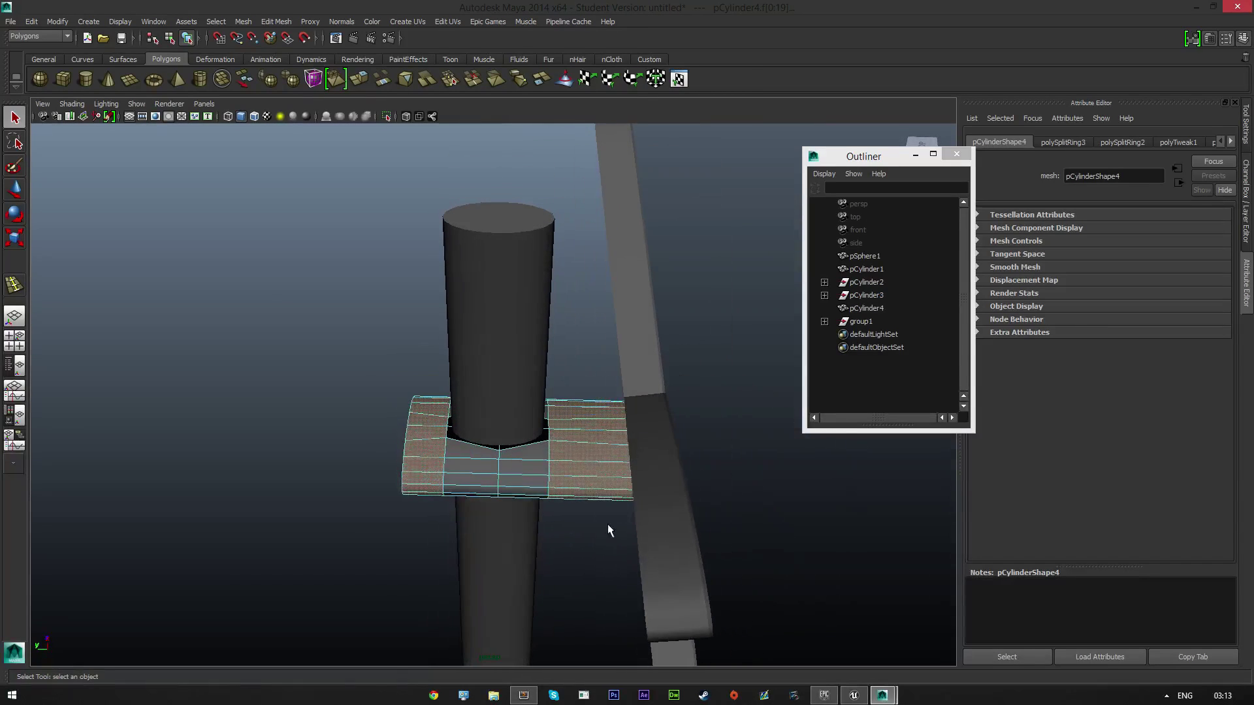
- Extend the connector's face selection to include the middle faces along both outer sides of the pole opening
{"action": "left_click_drag", "start_coordinate": [862, 157], "coordinate": [1052, 135]}
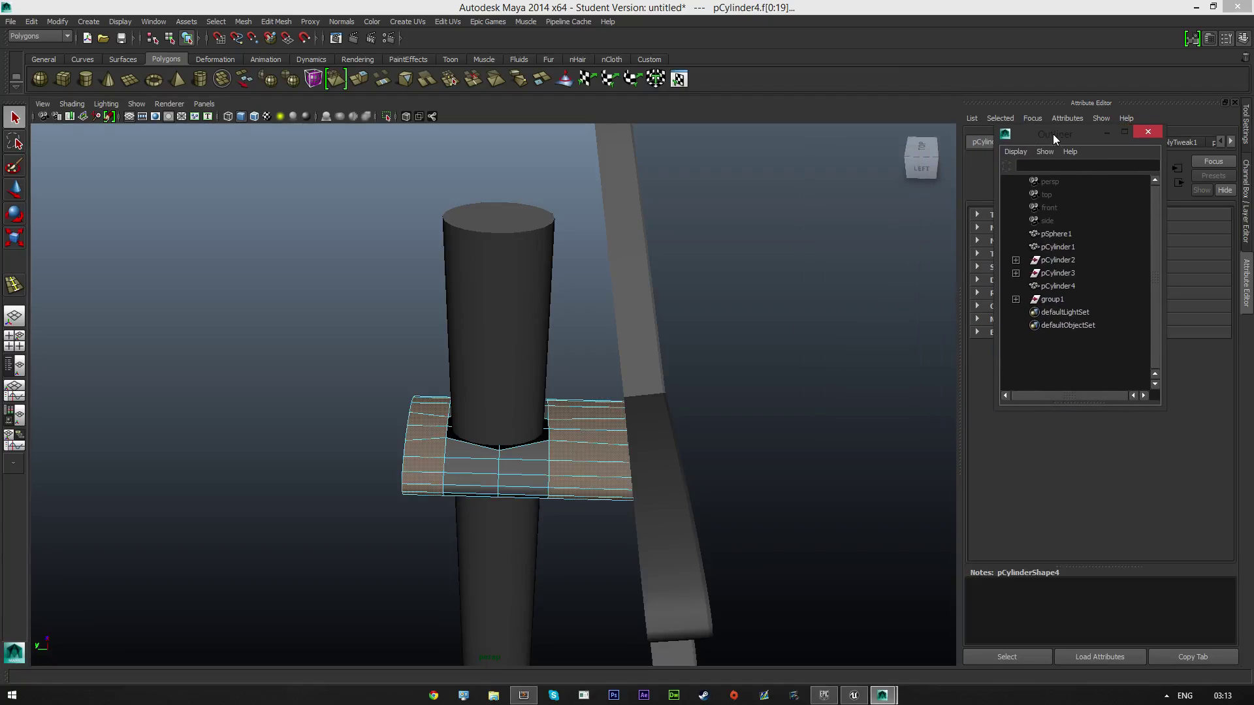
{"action": "left_click", "coordinate": [920, 147]}
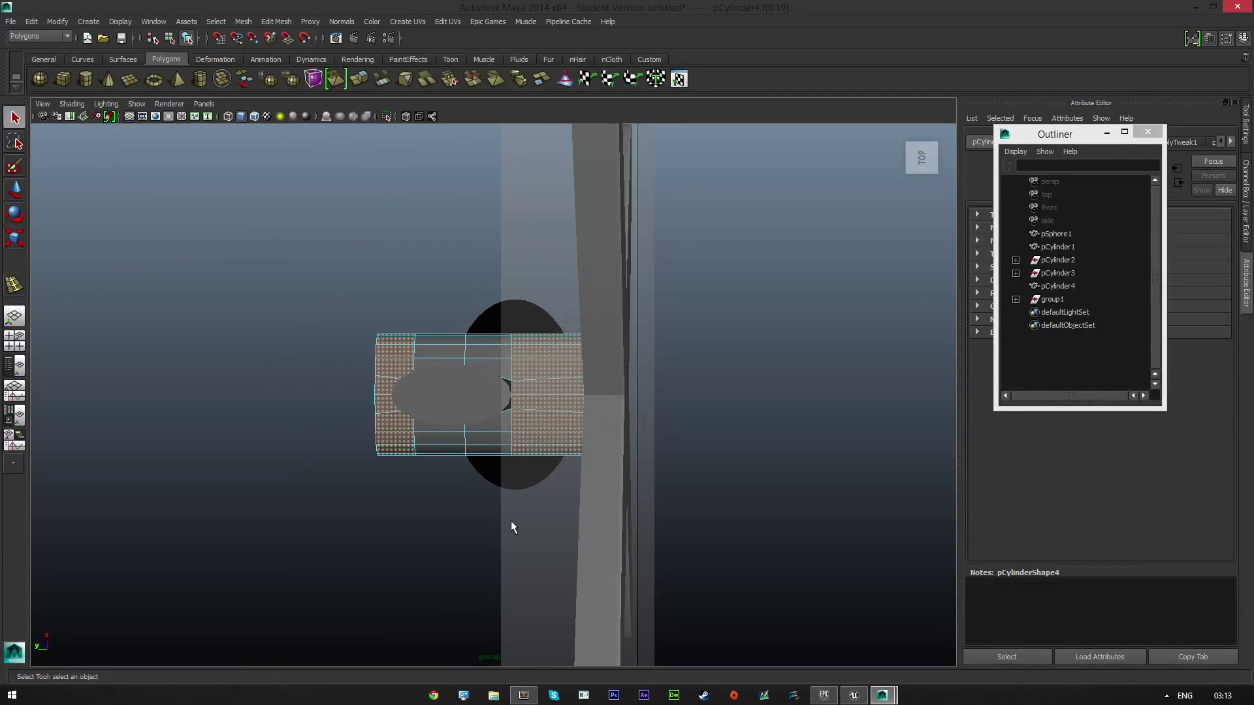
{"action": "left_click_drag", "start_coordinate": [535, 522], "coordinate": [370, 428]}
{"action": "left_click_drag", "start_coordinate": [365, 306], "coordinate": [557, 369]}
{"action": "left_click_drag", "start_coordinate": [561, 489], "coordinate": [528, 419], "text": "shift"}
{"action": "left_click_drag", "start_coordinate": [377, 437], "coordinate": [370, 425], "text": "shift"}
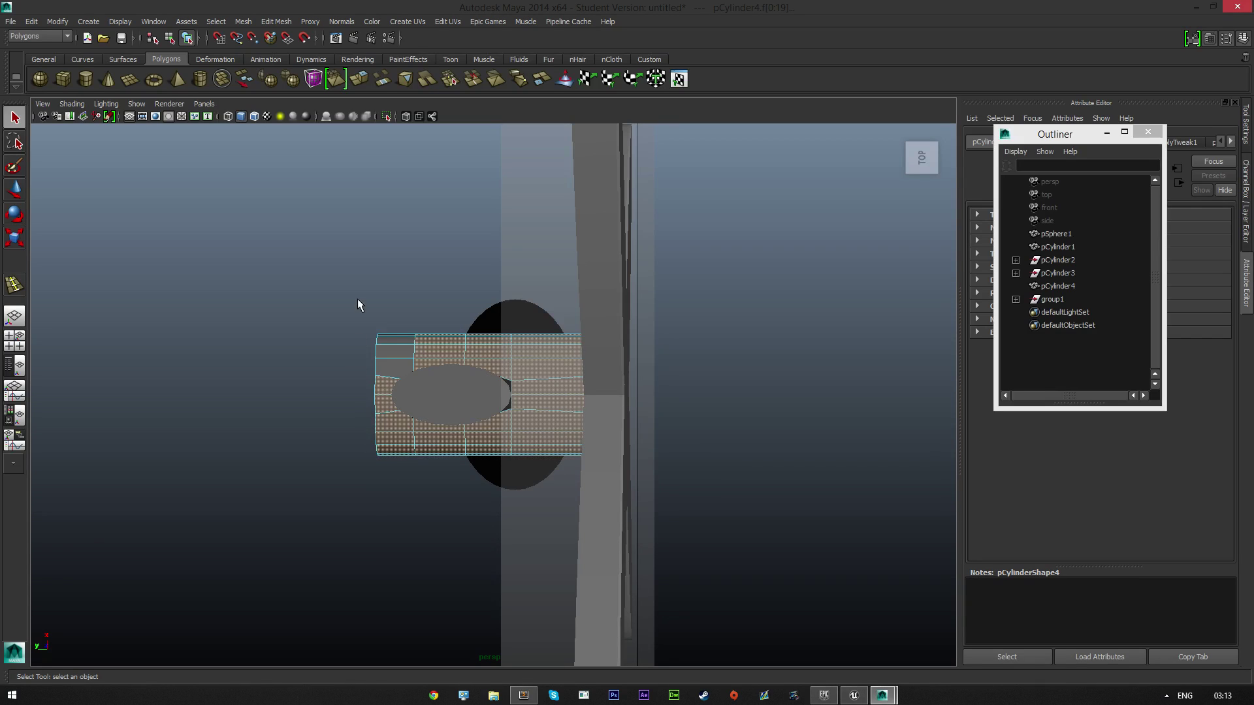
{"action": "left_click_drag", "start_coordinate": [393, 353], "coordinate": [598, 385], "text": "shift"}
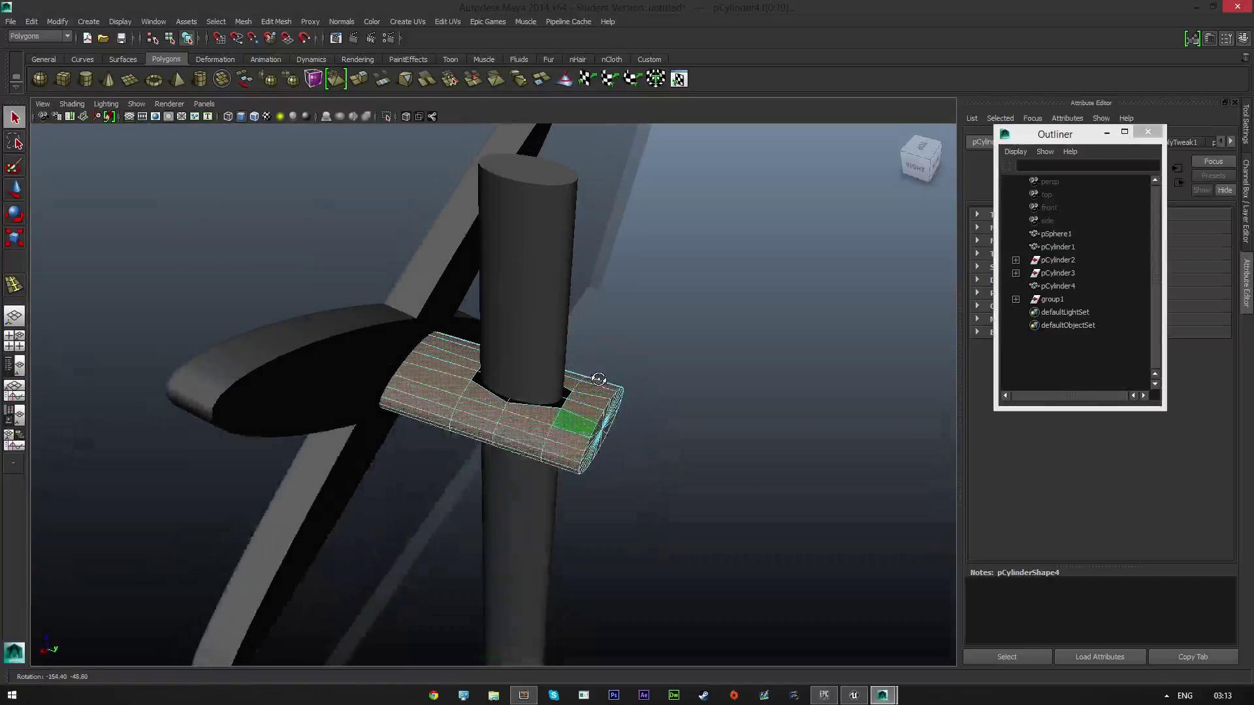
- Assign a new Anisotropic material to the selected connector faces and name it Pole
{"action": "right_click", "coordinate": [514, 418]}
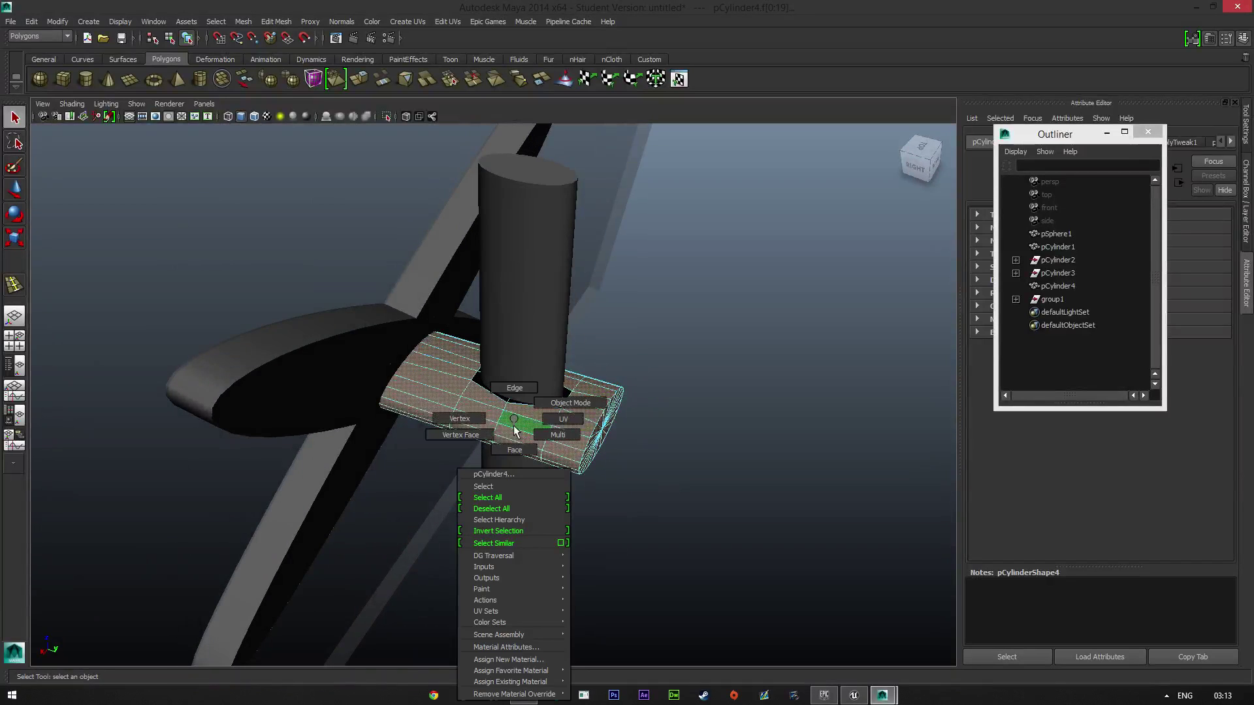
{"action": "left_click", "coordinate": [533, 661]}
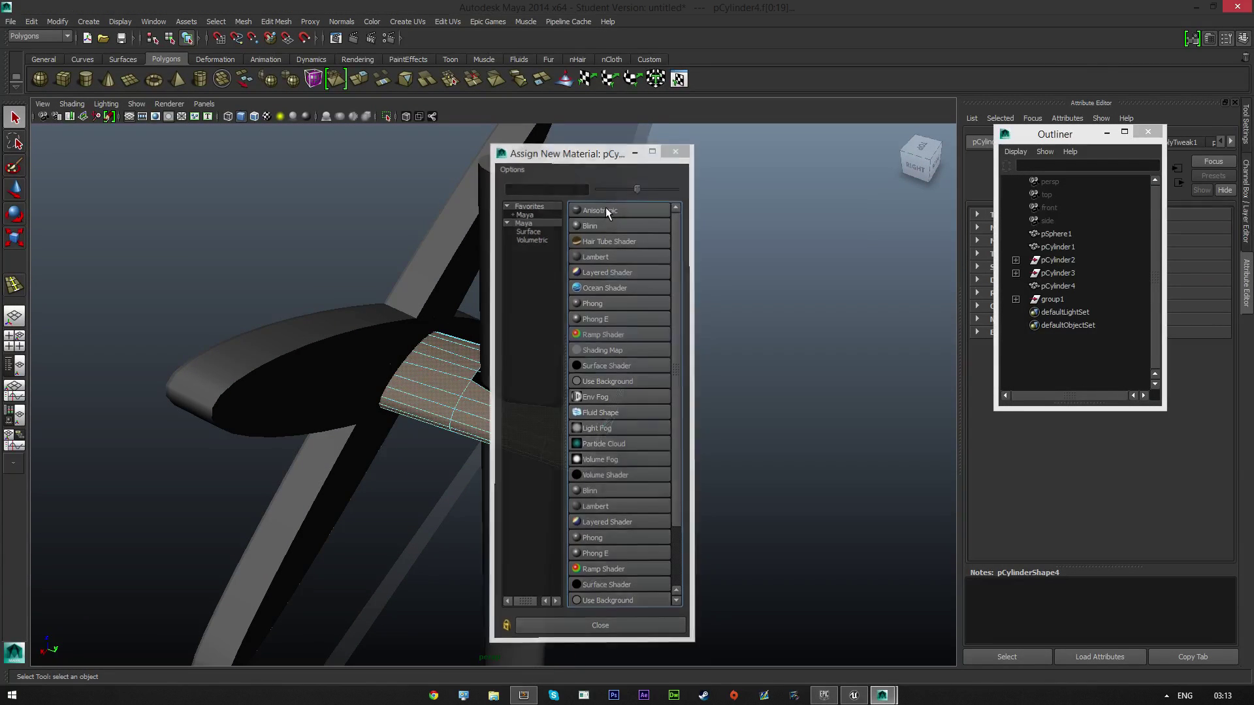
{"action": "left_click", "coordinate": [605, 208]}
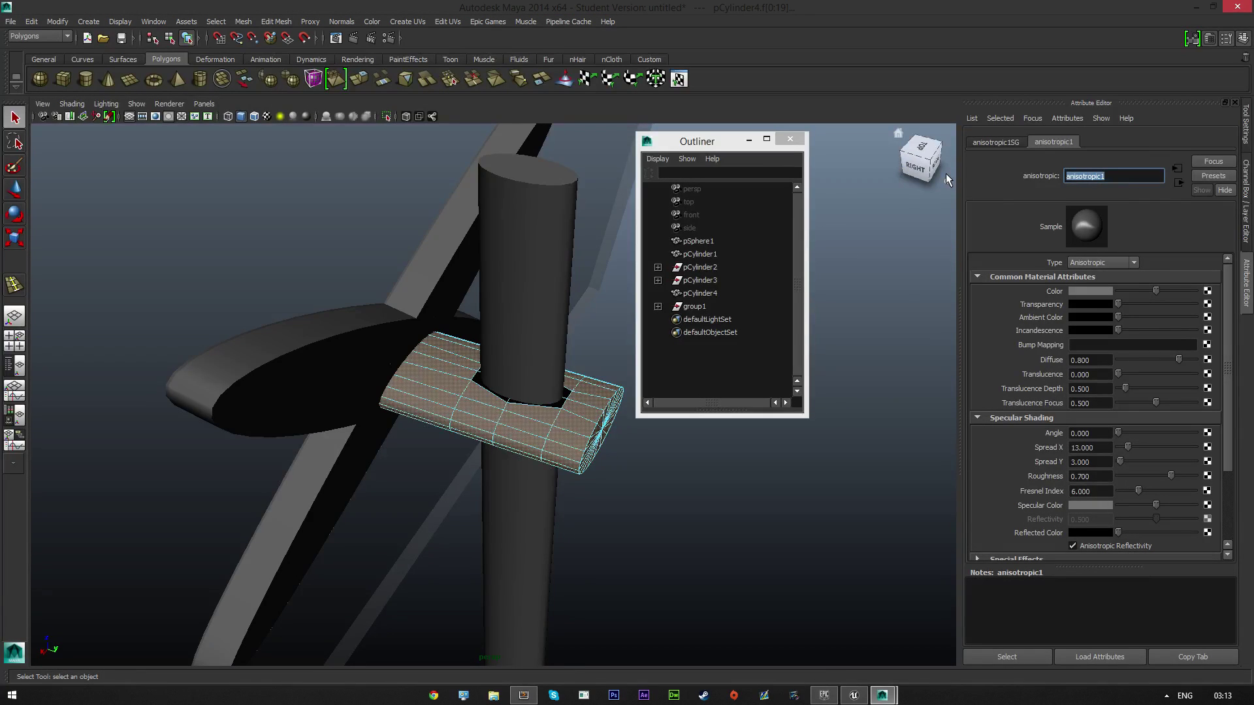
{"action": "type", "text": "Pole"}
{"action": "key", "text": "Return"}
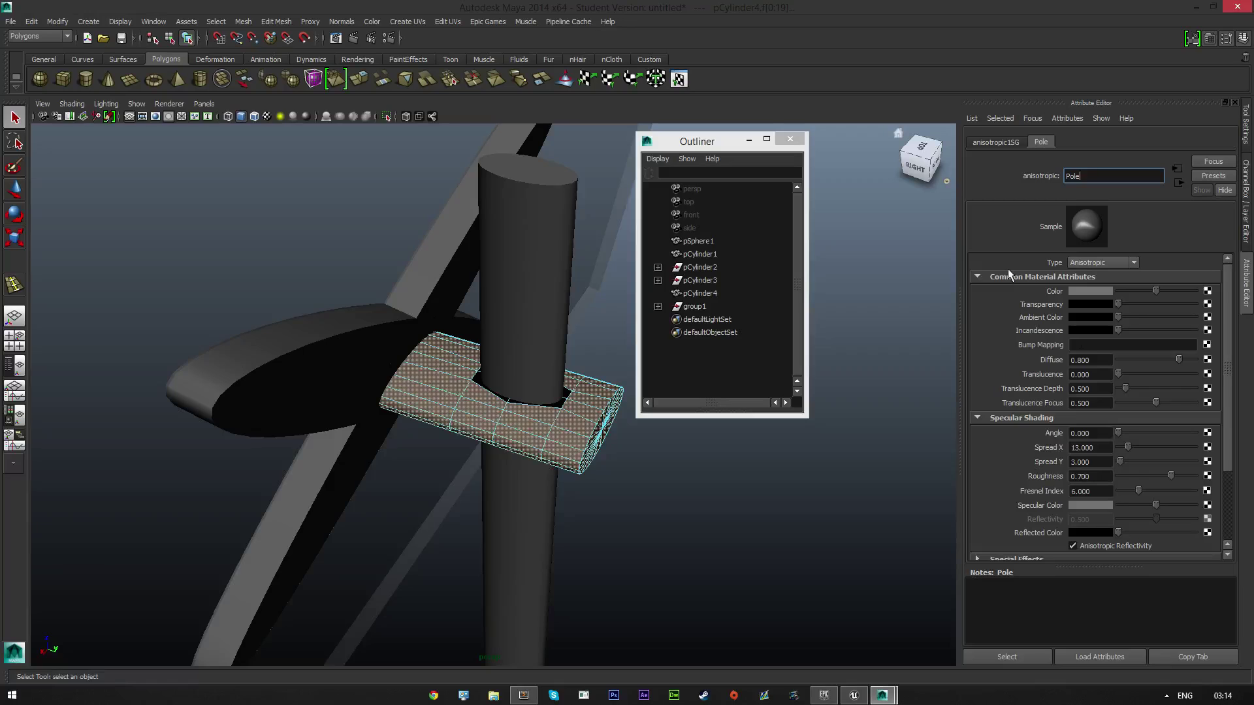
- Adjust the Pole material to a darker grey color with slightly raised incandescence, keeping the ambient color black
{"action": "left_click", "coordinate": [1091, 291]}
{"action": "left_click_drag", "start_coordinate": [1072, 339], "coordinate": [1103, 340]}
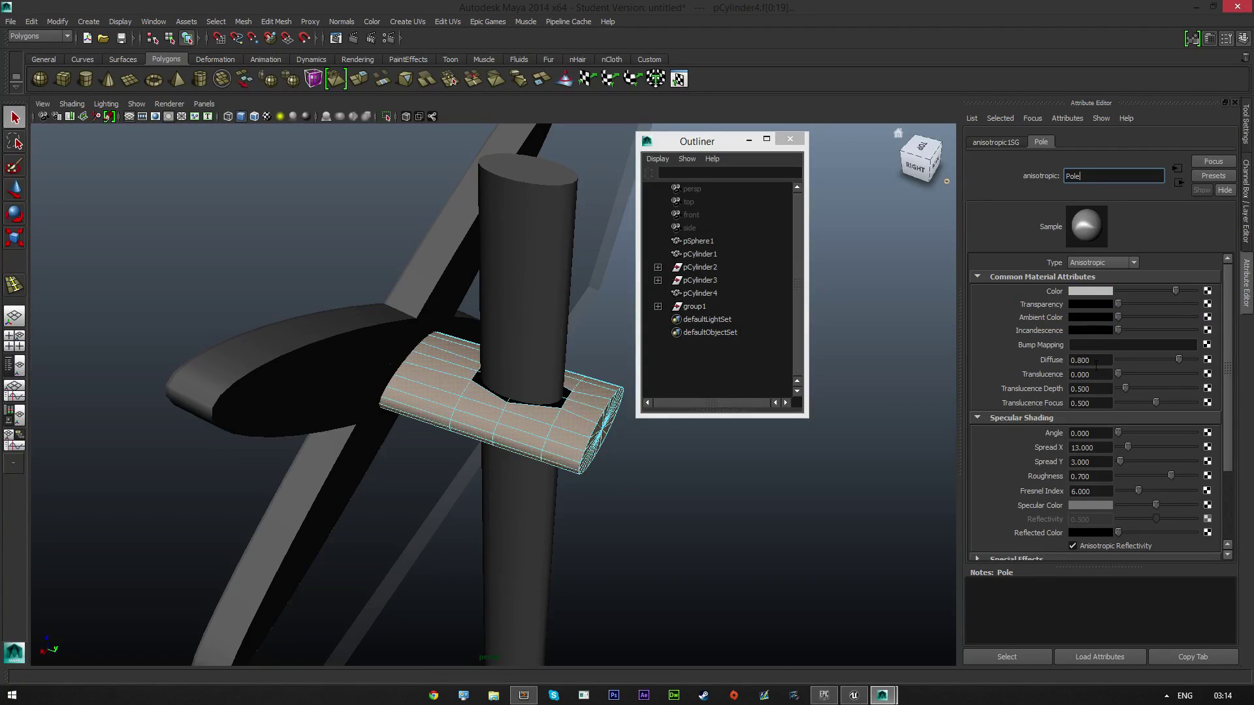
{"action": "mouse_move", "coordinate": [1119, 331]}
{"action": "left_mouse_down"}
{"action": "mouse_move", "coordinate": [1142, 331]}
{"action": "mouse_move", "coordinate": [1129, 332]}
{"action": "left_mouse_up"}
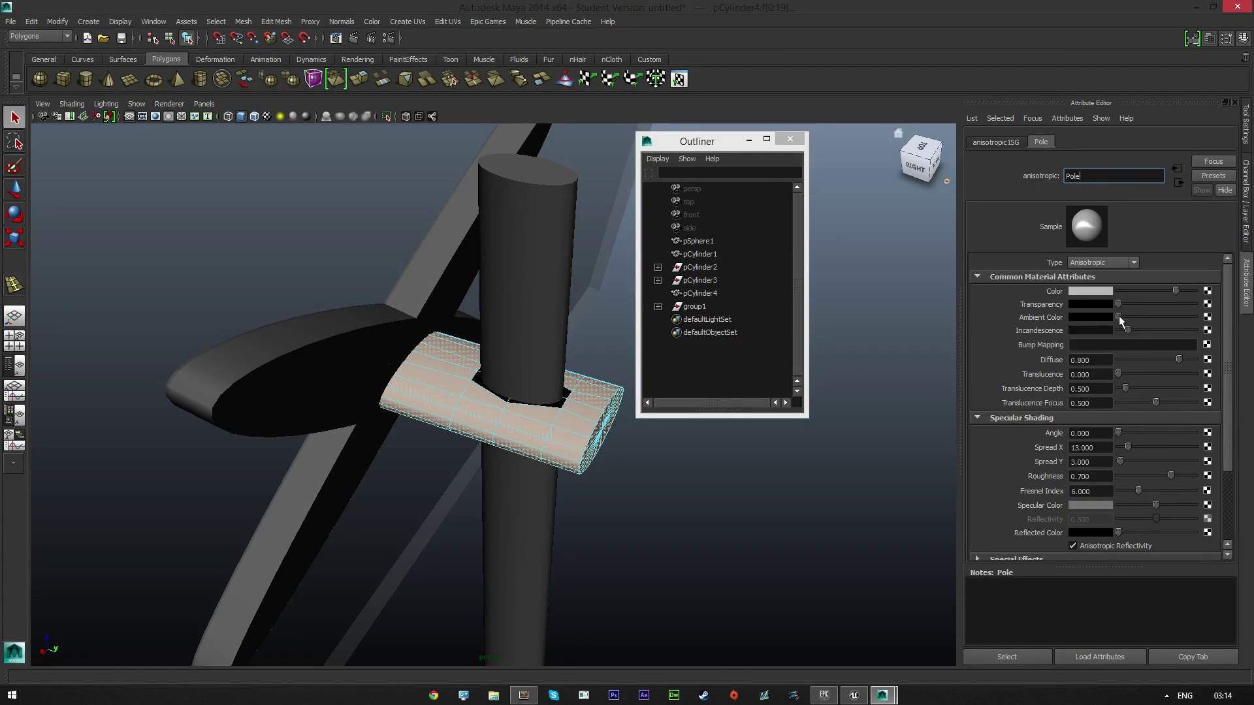
{"action": "left_click_drag", "start_coordinate": [1119, 317], "coordinate": [1134, 317]}
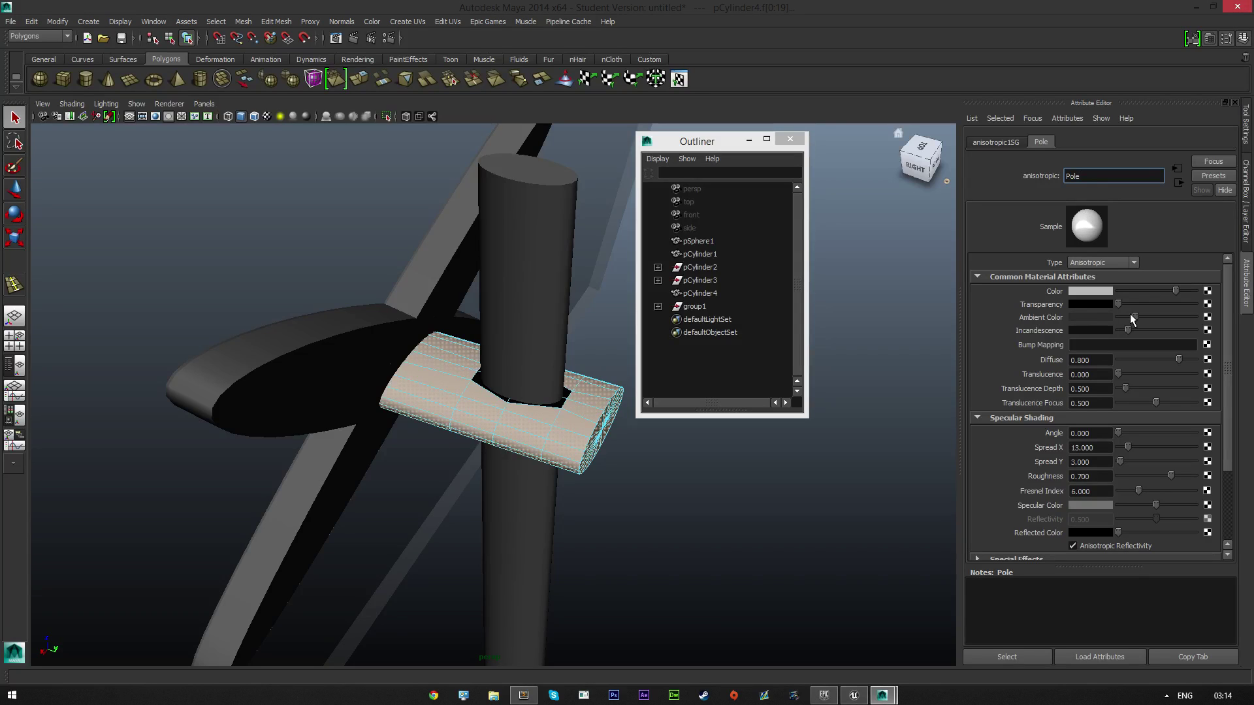
{"action": "left_click", "coordinate": [1095, 292]}
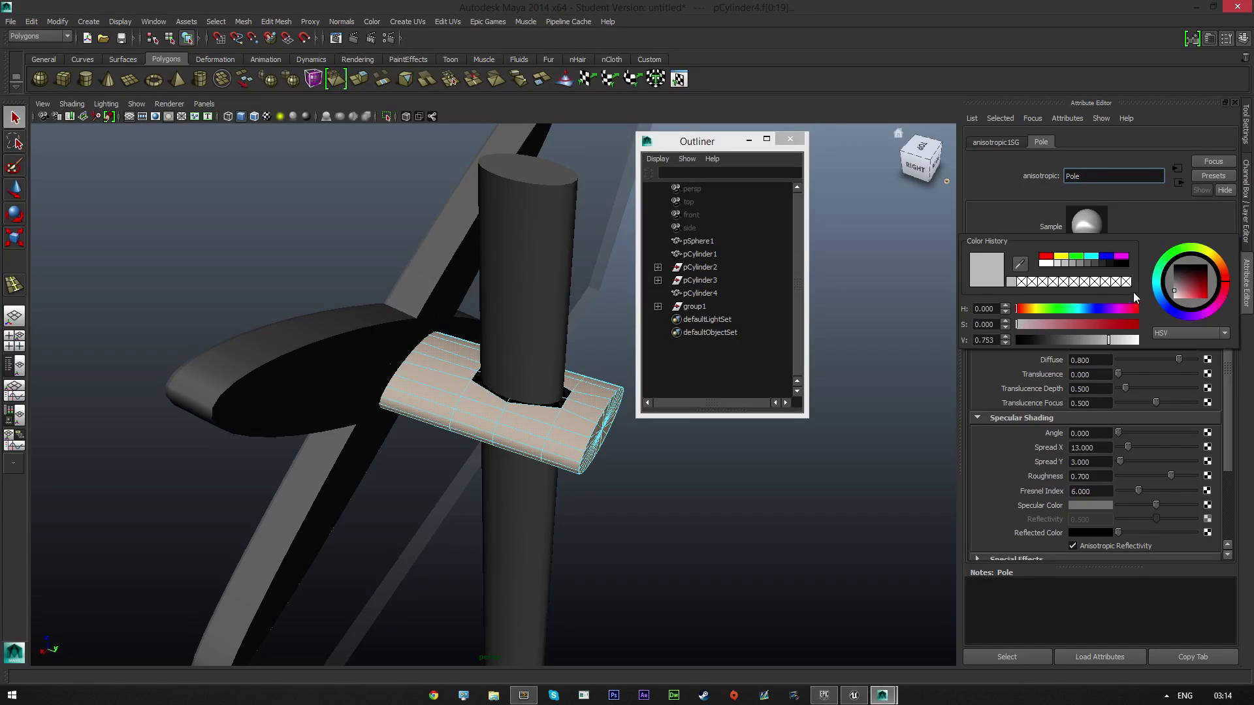
{"action": "left_click_drag", "start_coordinate": [1103, 342], "coordinate": [1049, 351]}
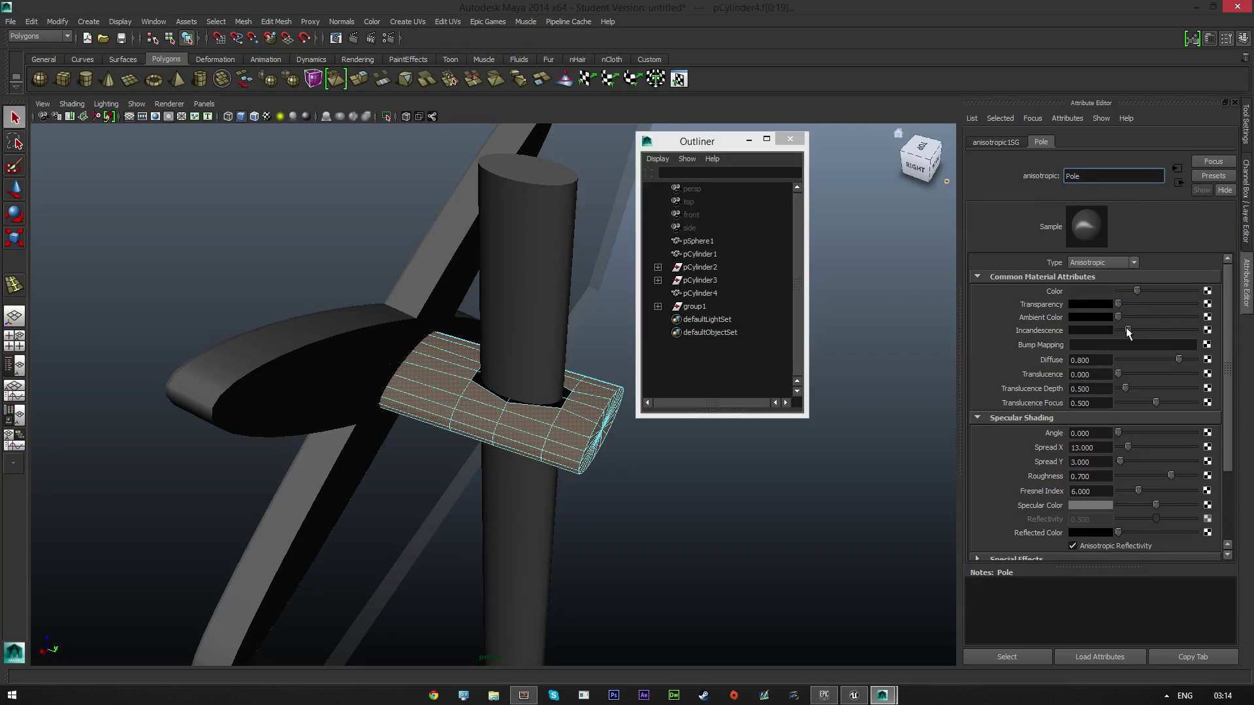
{"action": "left_click_drag", "start_coordinate": [1128, 332], "coordinate": [1139, 332]}
{"action": "scroll", "coordinate": [1145, 402], "scroll_direction": "down", "scroll_amount": 3}
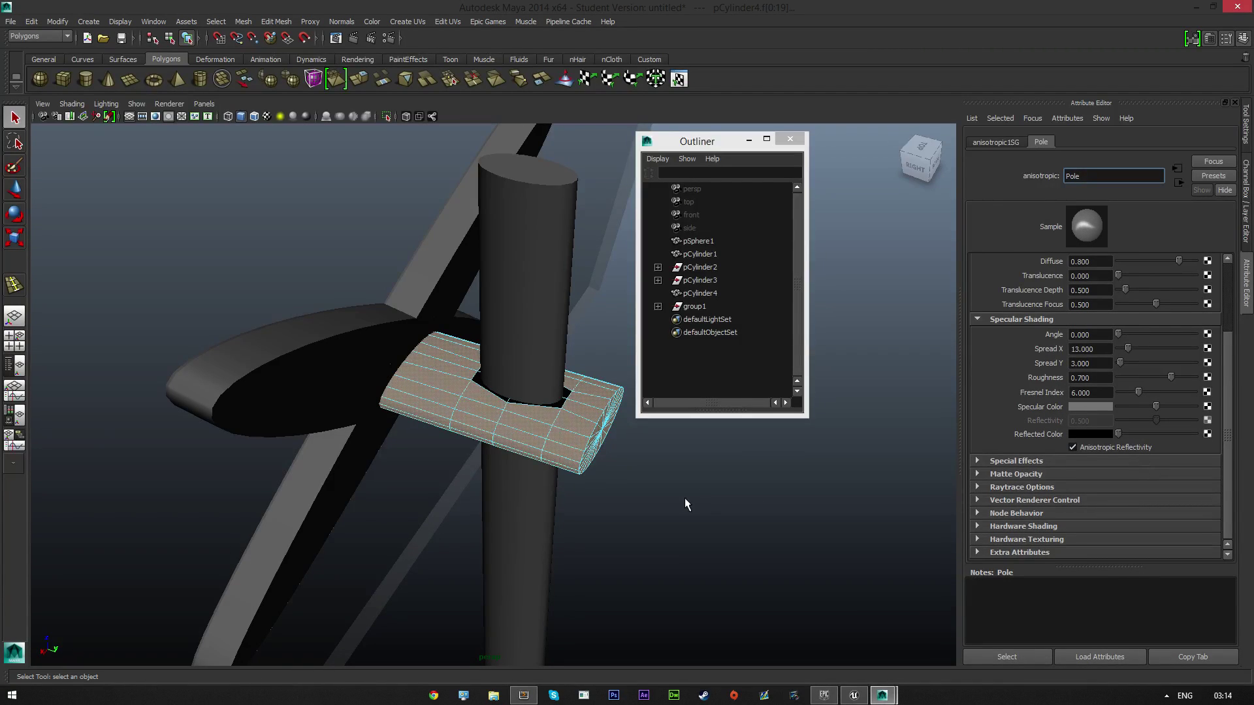
- Assign the existing Pole material to the vertical pole
{"action": "left_click_drag", "start_coordinate": [429, 512], "coordinate": [405, 500], "text": "alt"}
{"action": "left_click", "coordinate": [508, 288]}
{"action": "mouse_move", "coordinate": [523, 252]}
{"action": "right_mouse_down"}
{"action": "mouse_move", "coordinate": [529, 506]}
{"action": "mouse_move", "coordinate": [606, 551]}
{"action": "mouse_move", "coordinate": [554, 509]}
{"action": "mouse_move", "coordinate": [554, 521]}
{"action": "mouse_move", "coordinate": [604, 516]}
{"action": "right_mouse_up"}
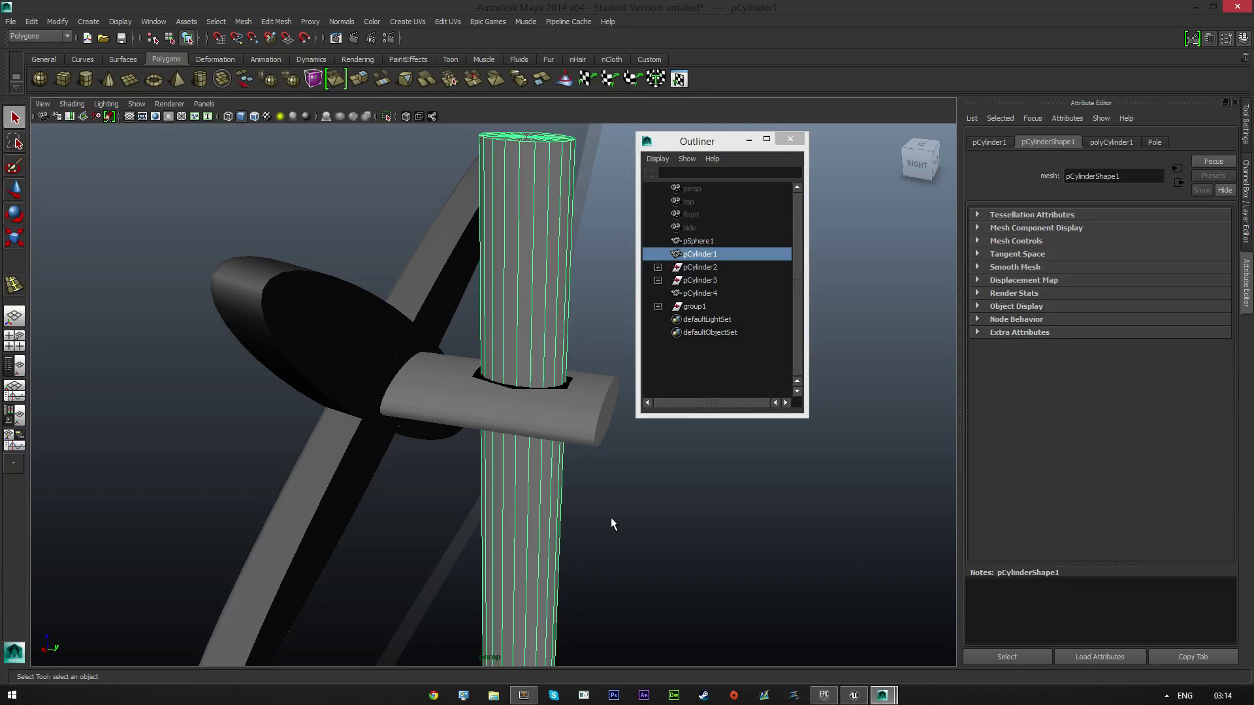
- Assign the existing Pole material to the crossed bracket behind the screen
{"action": "left_click_drag", "start_coordinate": [641, 489], "coordinate": [414, 431], "text": "alt"}
{"action": "mouse_move", "coordinate": [381, 325]}
{"action": "left_mouse_down", "text": "alt"}
{"action": "mouse_move", "coordinate": [344, 370]}
{"action": "mouse_move", "coordinate": [605, 450]}
{"action": "mouse_move", "coordinate": [379, 341]}
{"action": "left_mouse_up", "text": "alt"}
{"action": "left_click", "coordinate": [377, 338]}
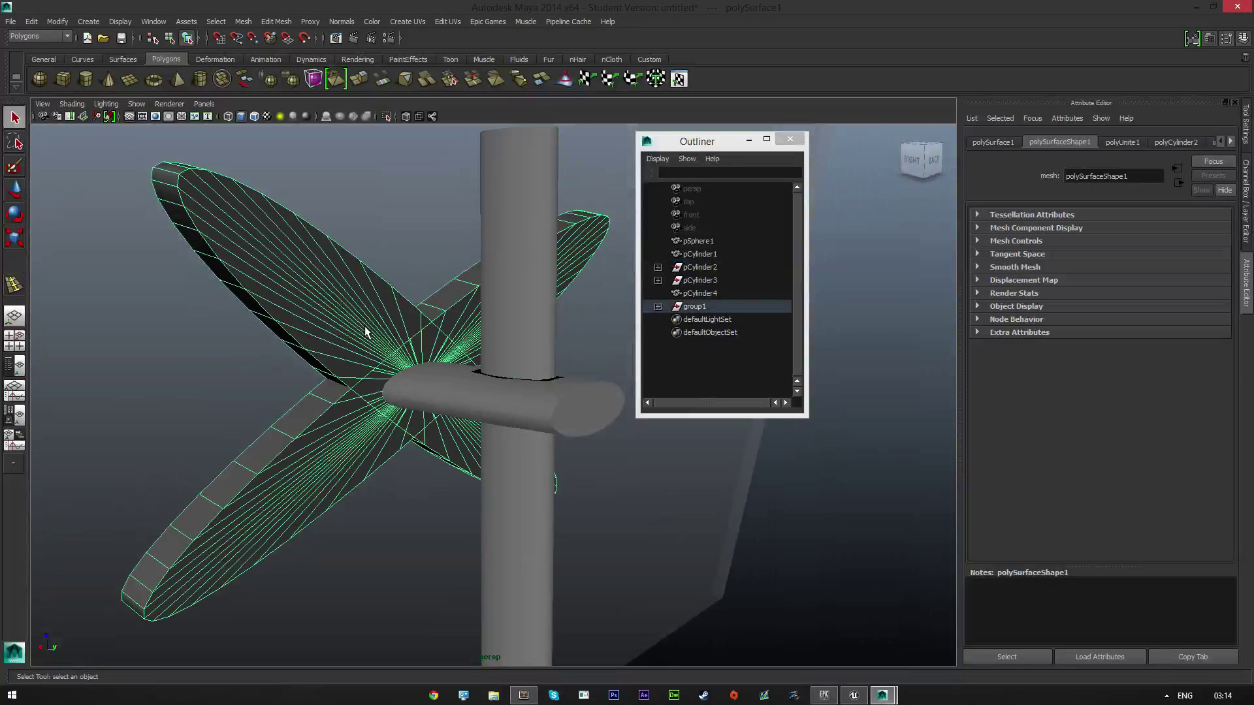
{"action": "right_click", "coordinate": [355, 316]}
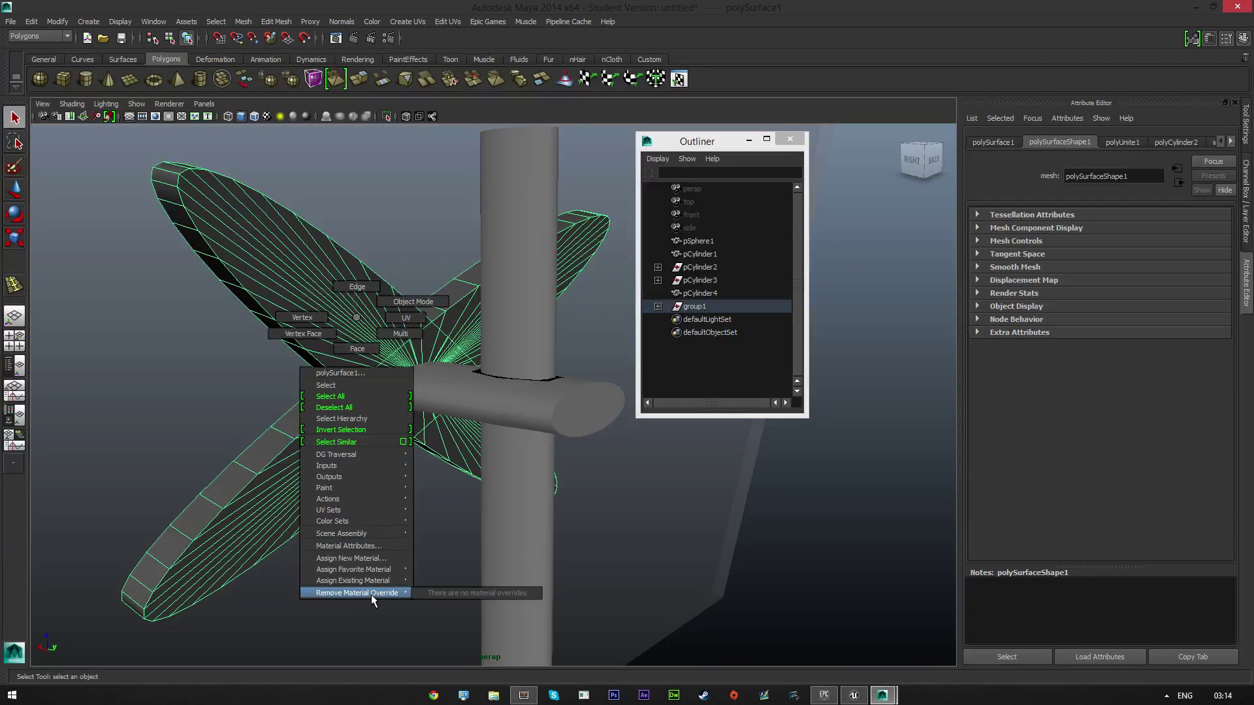
{"action": "mouse_move", "coordinate": [370, 582]}
{"action": "left_click", "coordinate": [431, 582]}
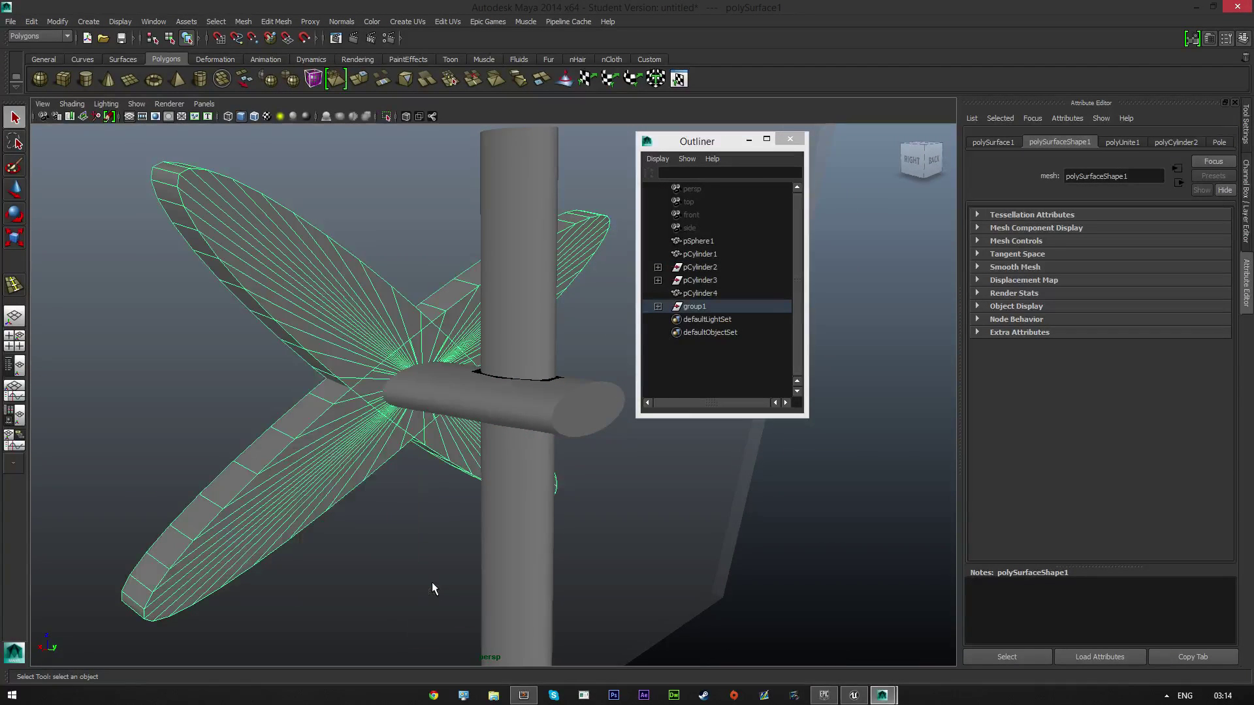
- Create a polygon cylinder at the origin and scale it up uniformly to a small peg beneath the stand
{"action": "left_click_drag", "start_coordinate": [322, 527], "coordinate": [692, 484], "text": "alt"}
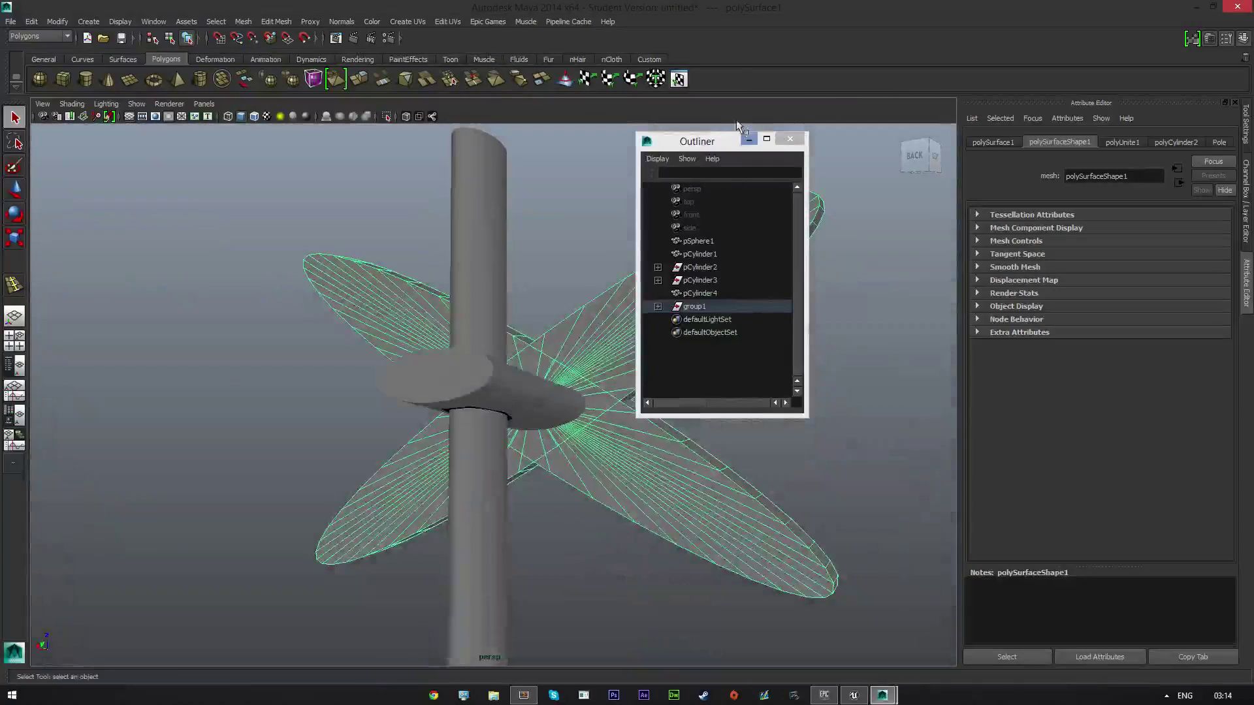
{"action": "left_click_drag", "start_coordinate": [704, 140], "coordinate": [1079, 183]}
{"action": "left_click_drag", "start_coordinate": [860, 330], "coordinate": [349, 360], "text": "alt"}
{"action": "scroll", "coordinate": [627, 352], "scroll_direction": "down", "scroll_amount": 8}
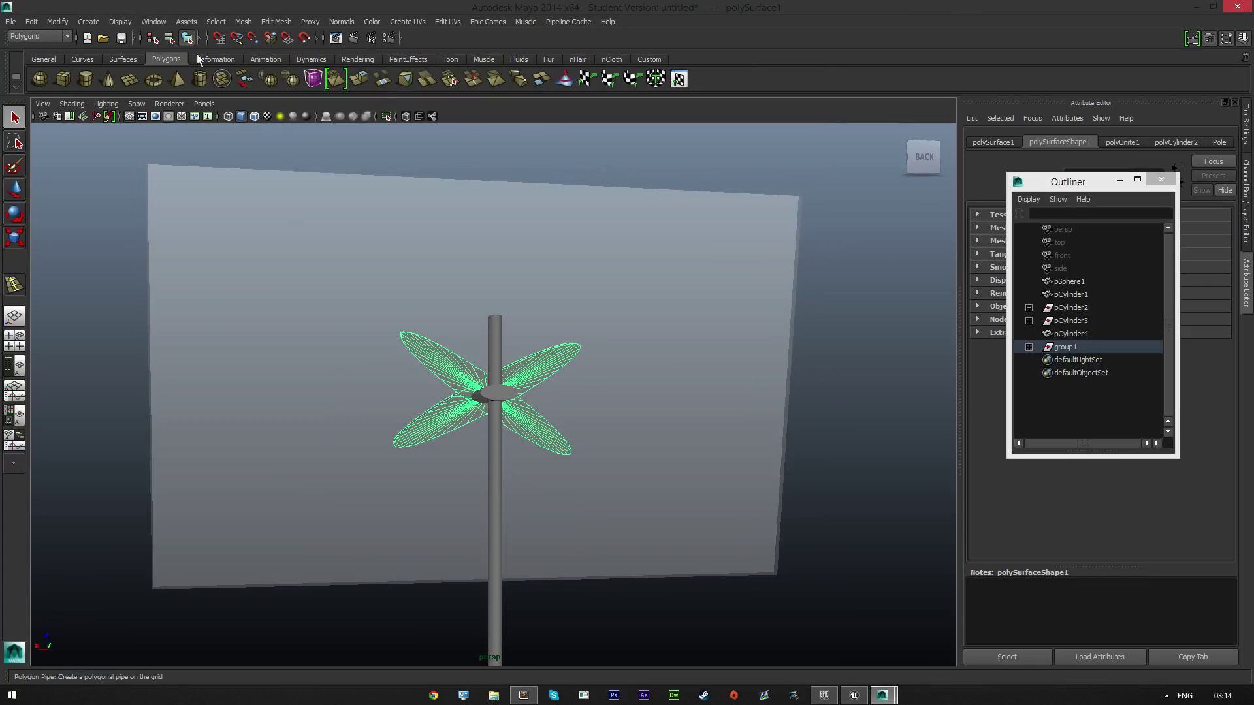
{"action": "left_click", "coordinate": [85, 79]}
{"action": "scroll", "coordinate": [375, 355], "scroll_direction": "down", "scroll_amount": 5}
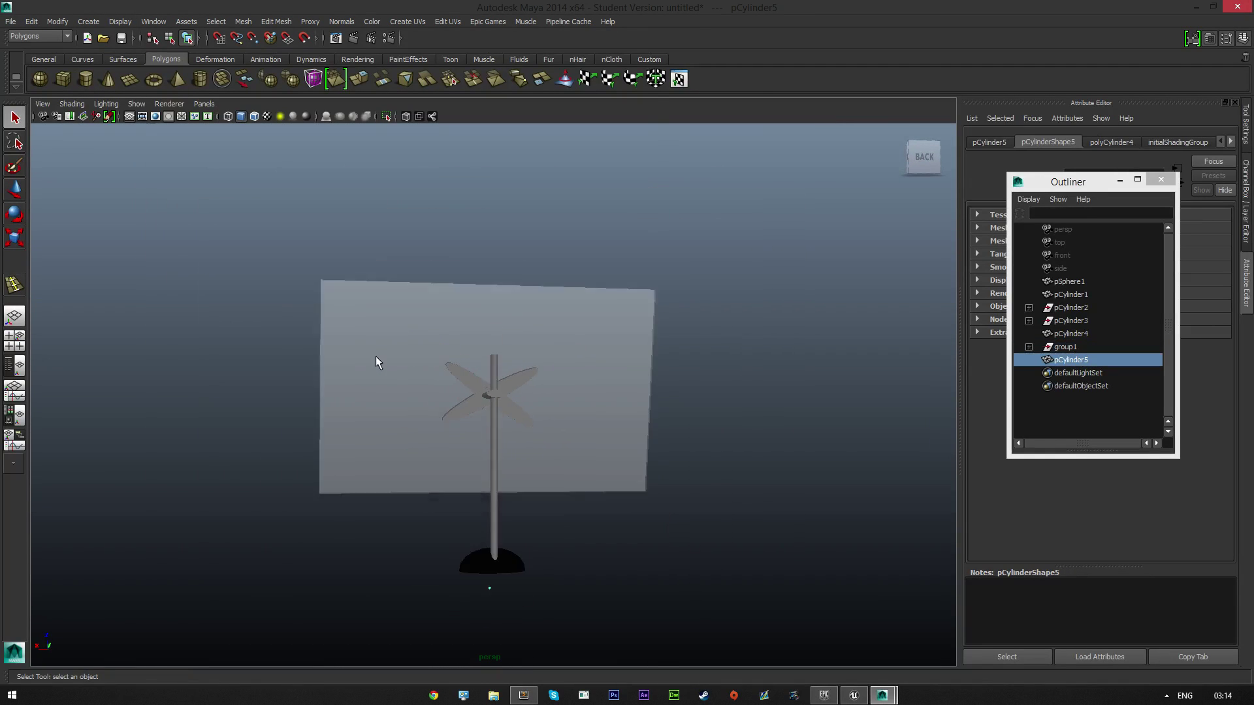
{"action": "scroll", "coordinate": [401, 388], "scroll_direction": "up", "scroll_amount": 2}
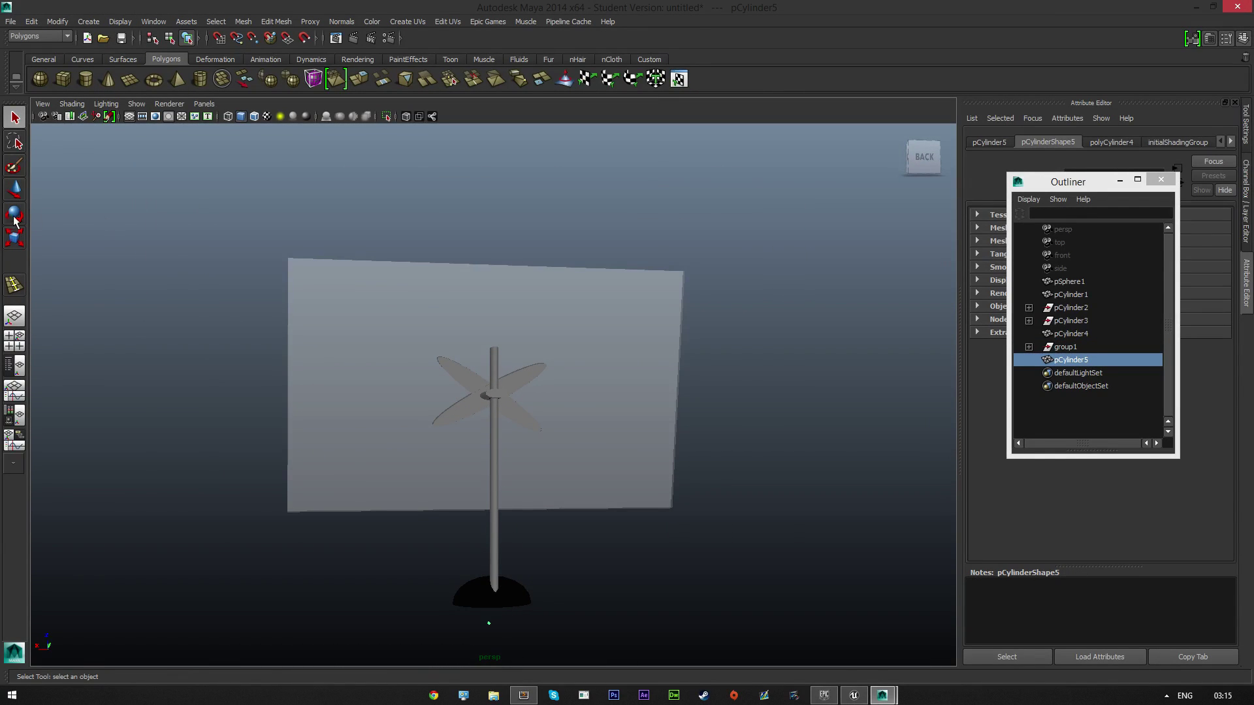
{"action": "left_click", "coordinate": [14, 238]}
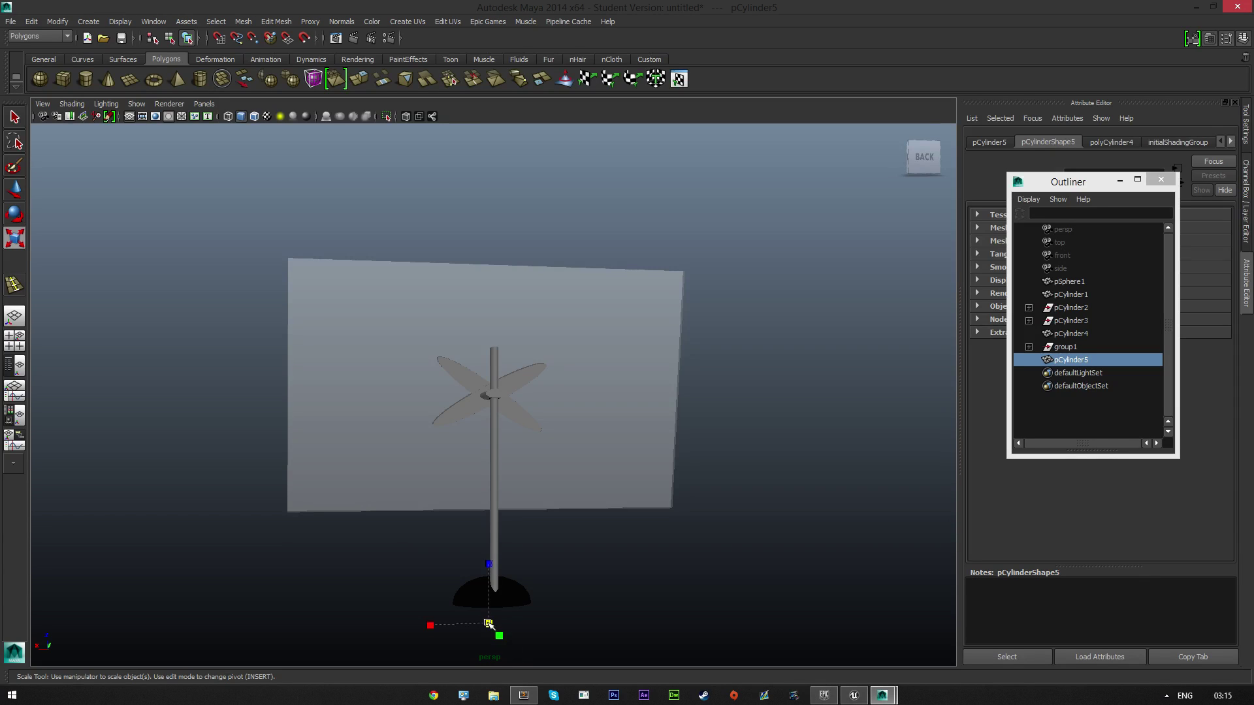
{"action": "left_click_drag", "start_coordinate": [488, 624], "coordinate": [490, 588]}
- Move the new cylinder up to about Z 264 and along Y to about 17.5, between the bracket and the pole
{"action": "left_click", "coordinate": [15, 189]}
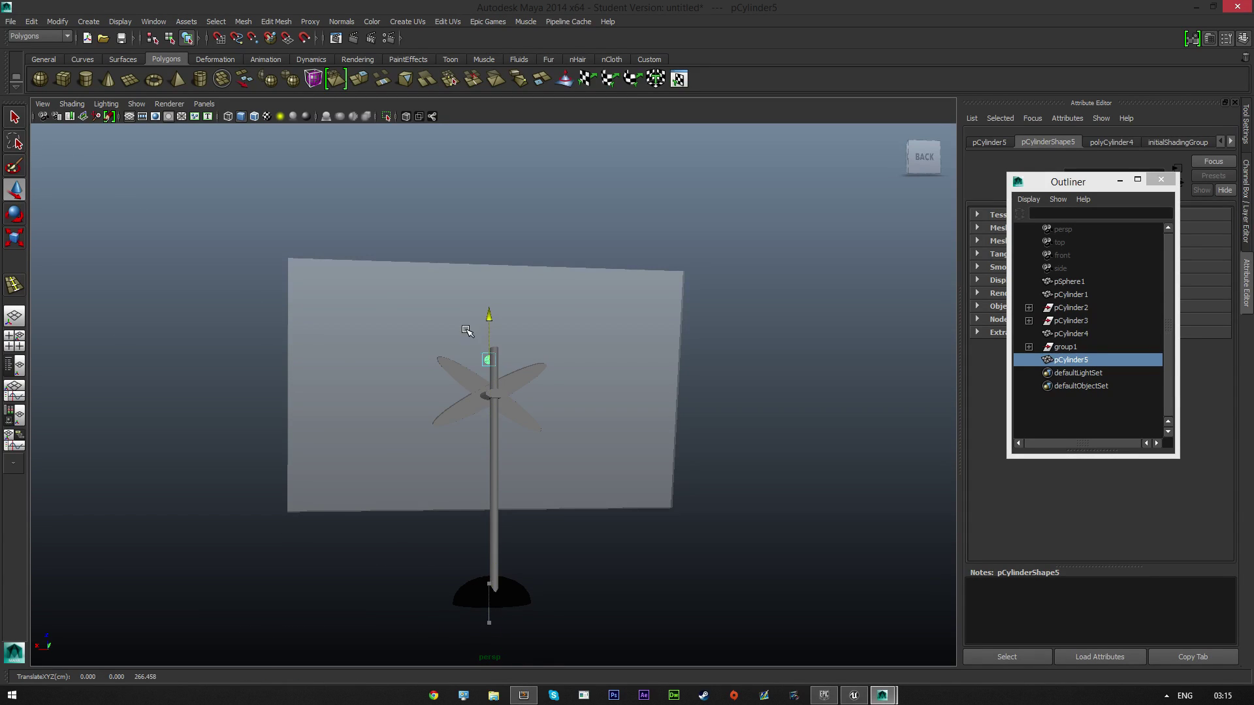
{"action": "left_click_drag", "start_coordinate": [466, 330], "coordinate": [465, 329]}
{"action": "left_click_drag", "start_coordinate": [438, 415], "coordinate": [522, 419], "text": "alt"}
{"action": "scroll", "coordinate": [523, 397], "scroll_direction": "up", "scroll_amount": 7}
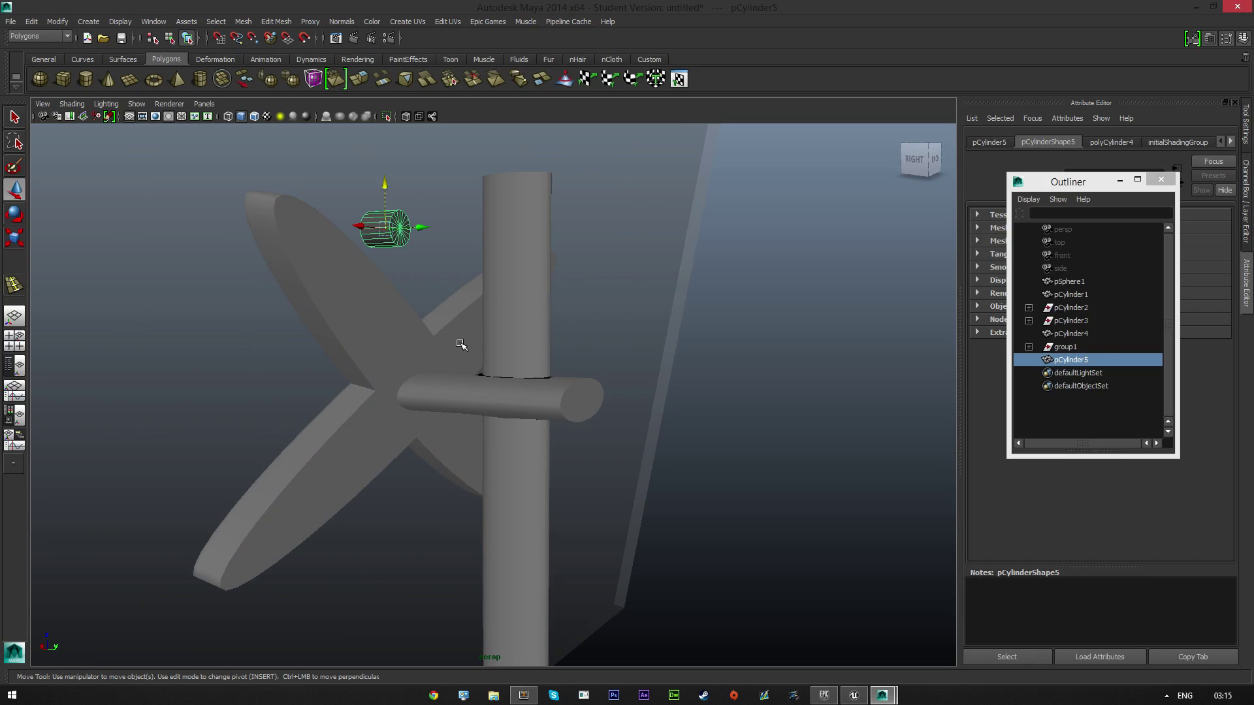
{"action": "left_click_drag", "start_coordinate": [461, 344], "coordinate": [572, 411], "text": "alt"}
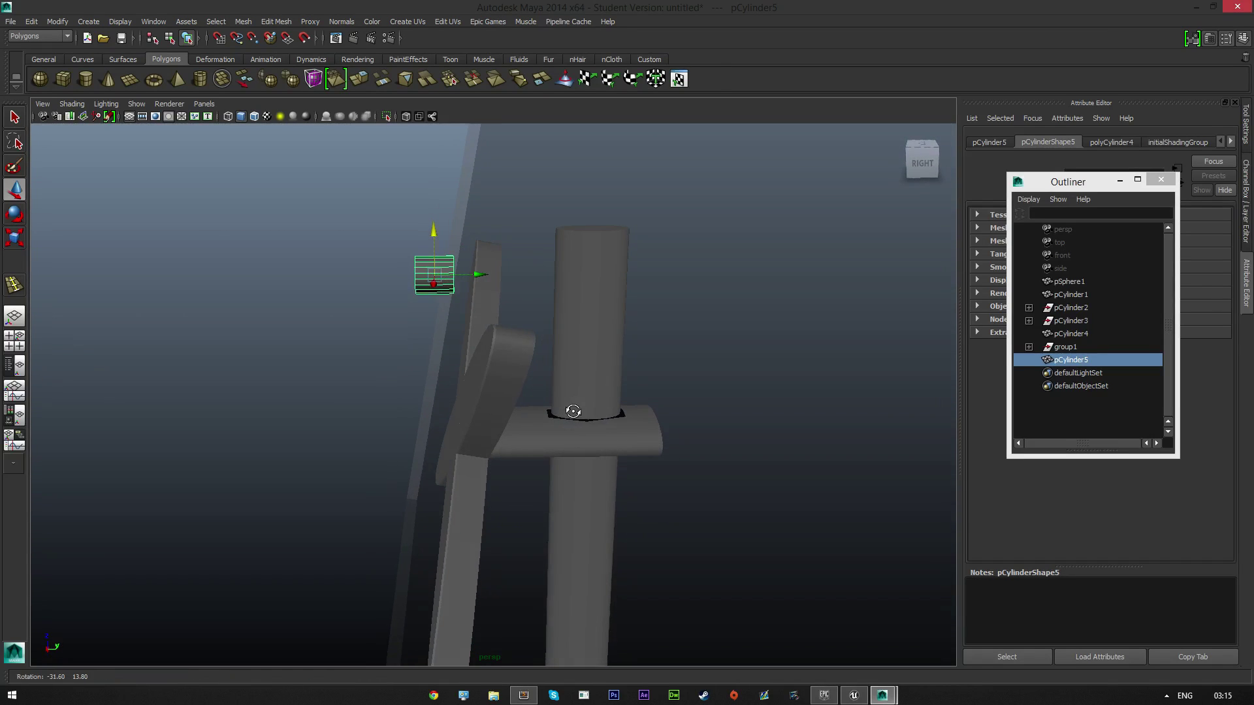
{"action": "left_click_drag", "start_coordinate": [481, 273], "coordinate": [563, 274]}
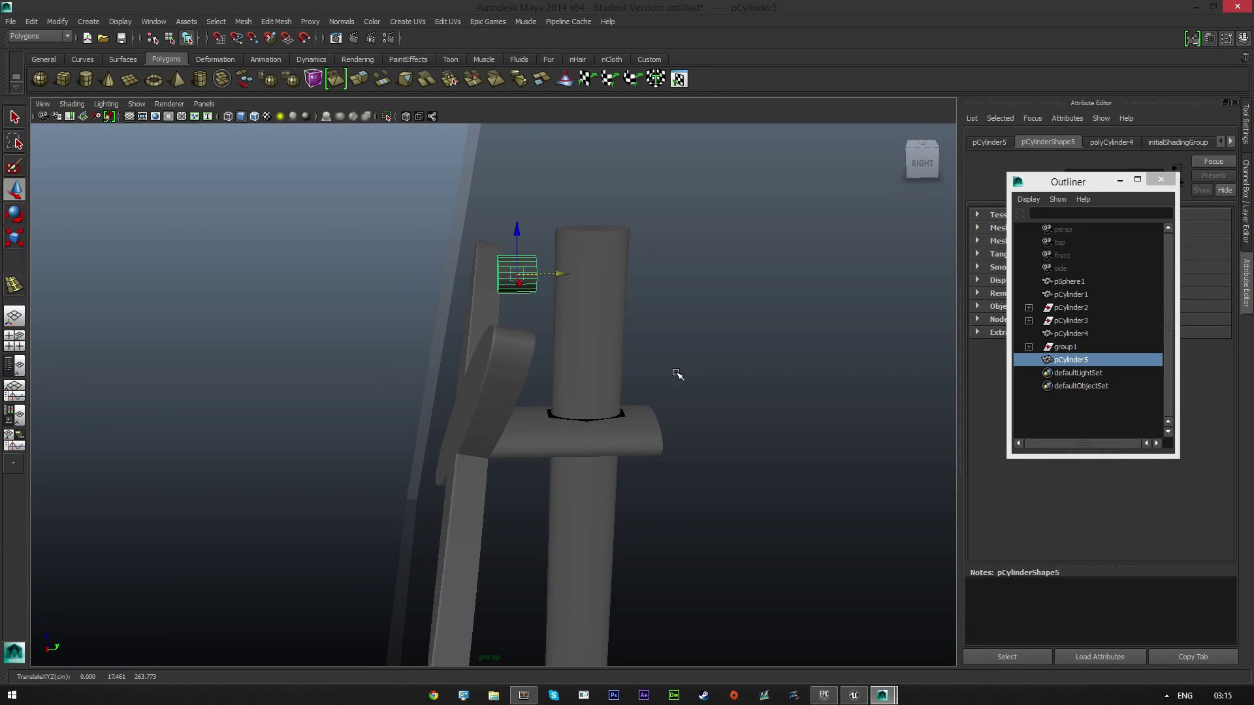
{"action": "left_click_drag", "start_coordinate": [677, 374], "coordinate": [647, 350], "text": "alt"}
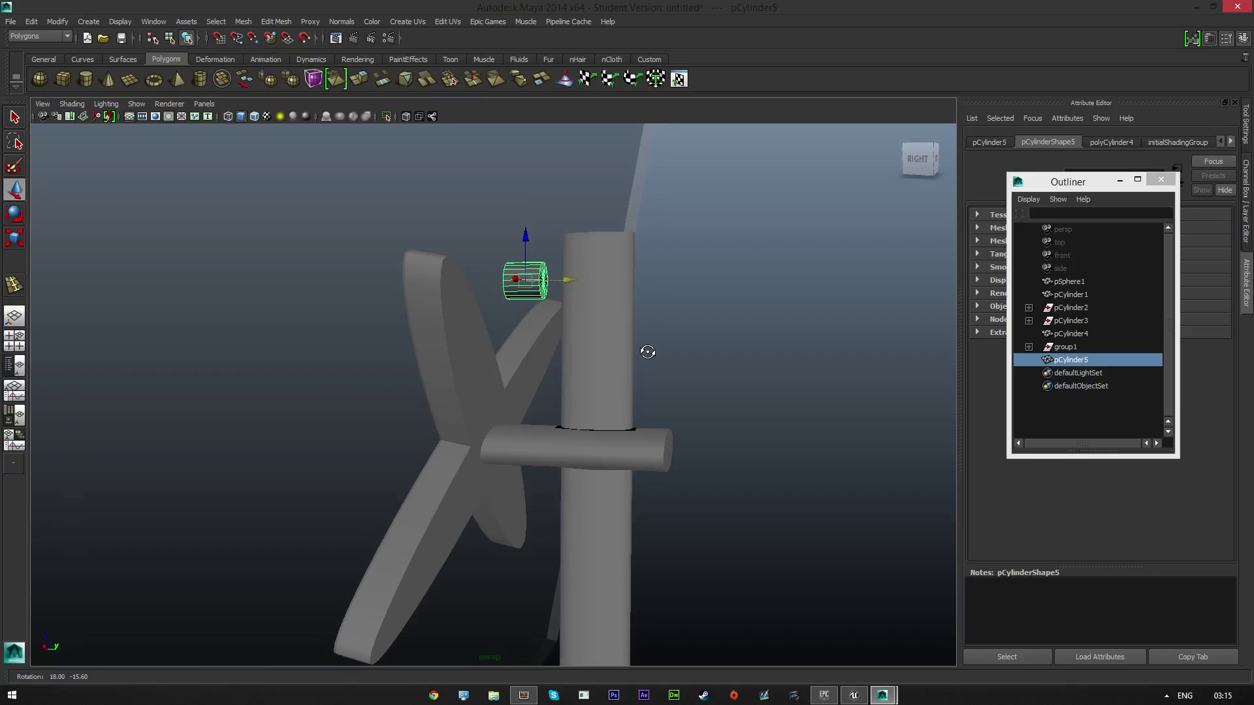
- Rotate the cylinder toward the bracket's tilt and scale it down along its axis into a thin round disc
{"action": "left_click", "coordinate": [16, 214]}
{"action": "left_click_drag", "start_coordinate": [565, 239], "coordinate": [550, 328]}
{"action": "left_click", "coordinate": [16, 238]}
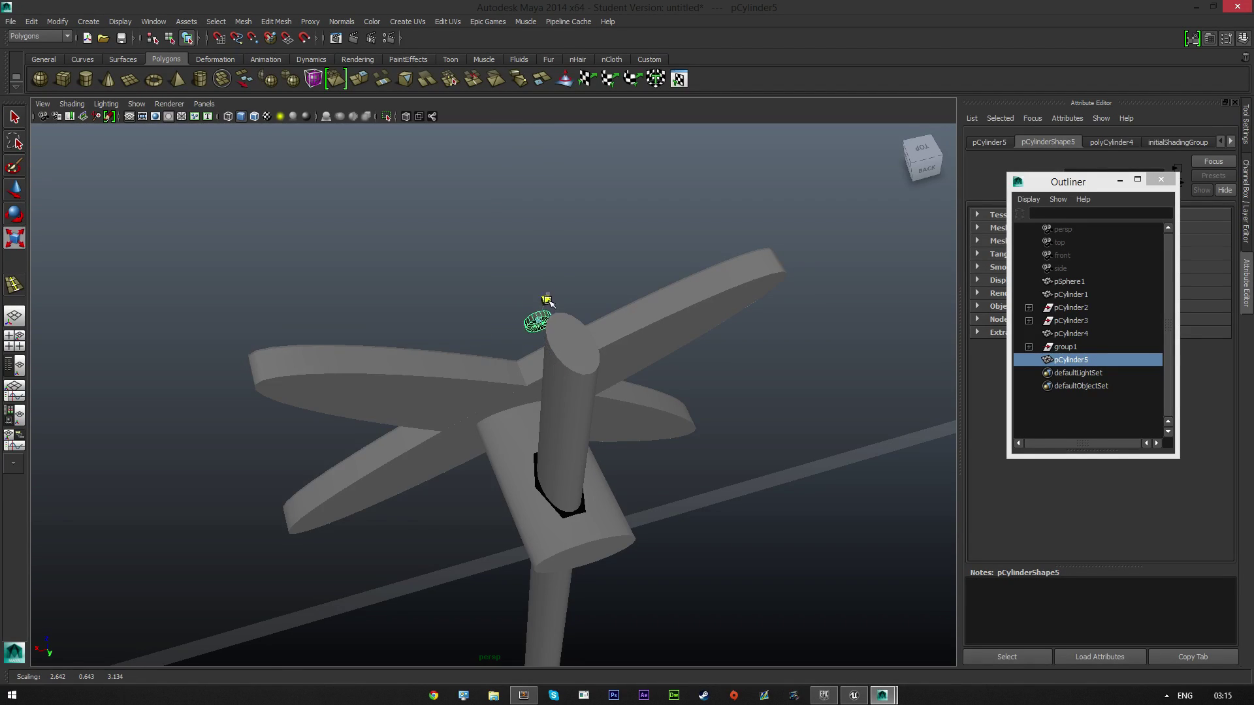
{"action": "left_click_drag", "start_coordinate": [582, 376], "coordinate": [601, 322], "text": "alt"}
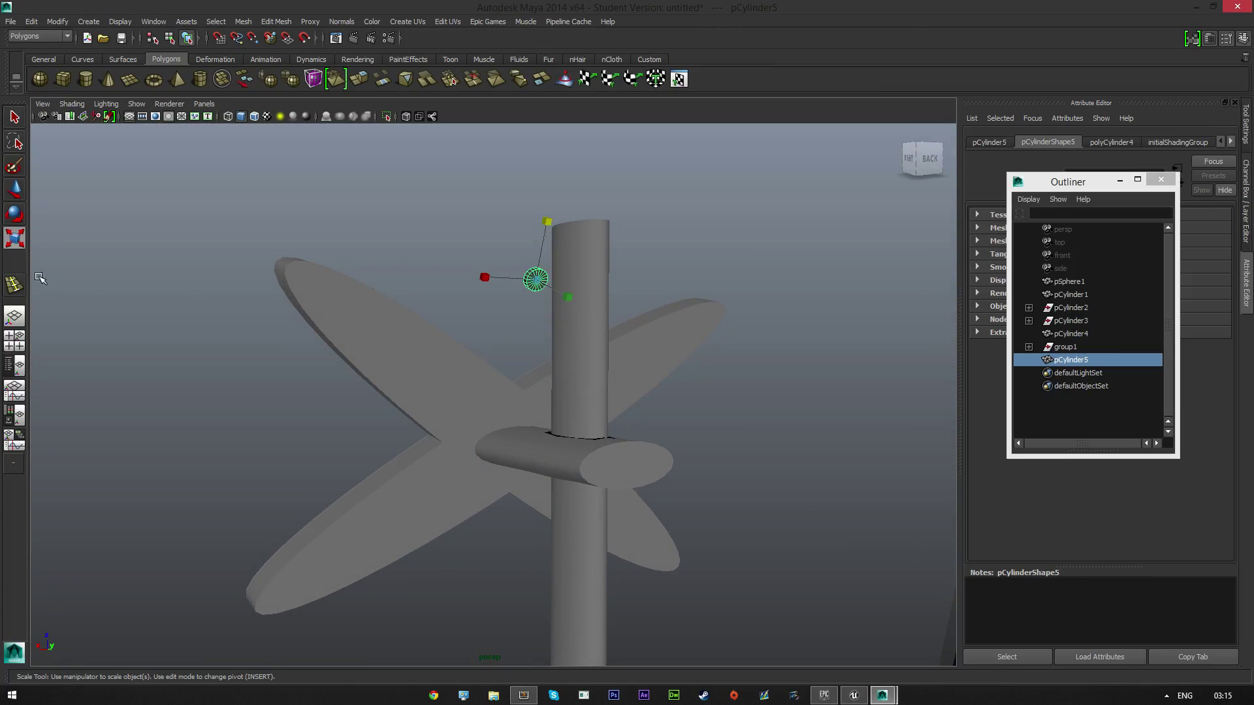
- Move the disc over the tip of one upper bracket arm, at about X 49.7 and Z 261.4
{"action": "left_click", "coordinate": [13, 192]}
{"action": "left_click_drag", "start_coordinate": [496, 277], "coordinate": [256, 294]}
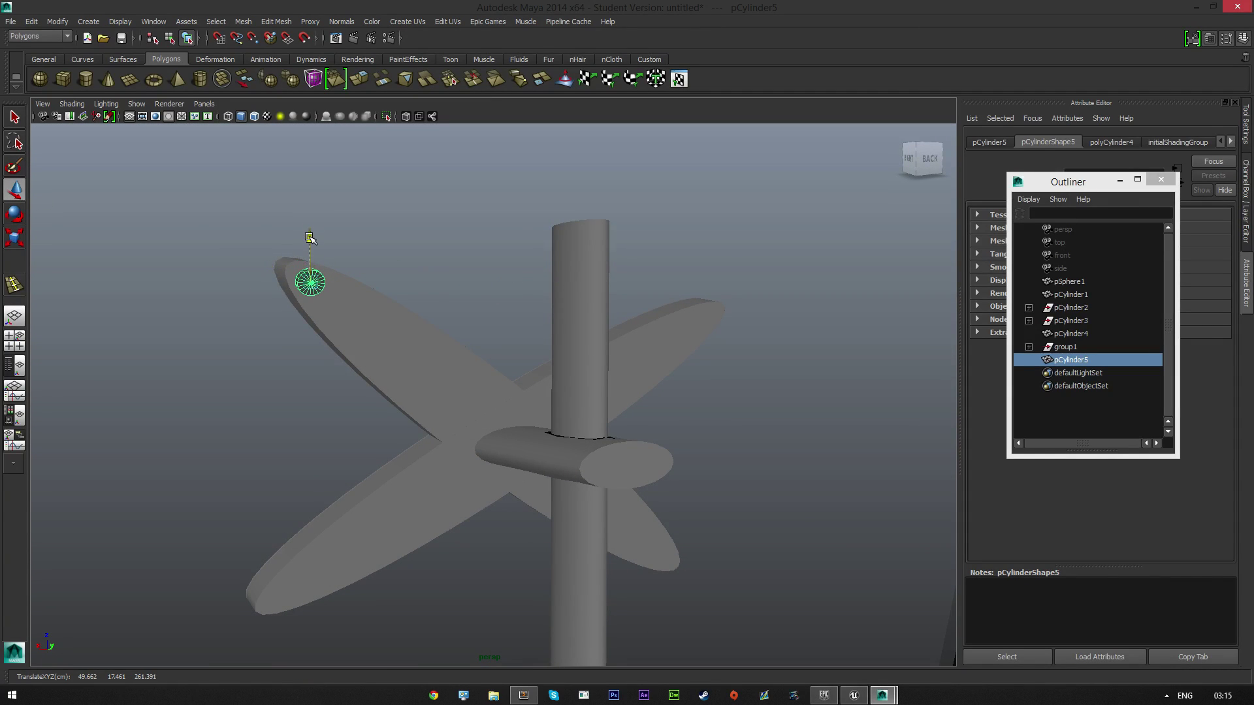
{"action": "left_click_drag", "start_coordinate": [311, 243], "coordinate": [431, 336], "text": "alt"}
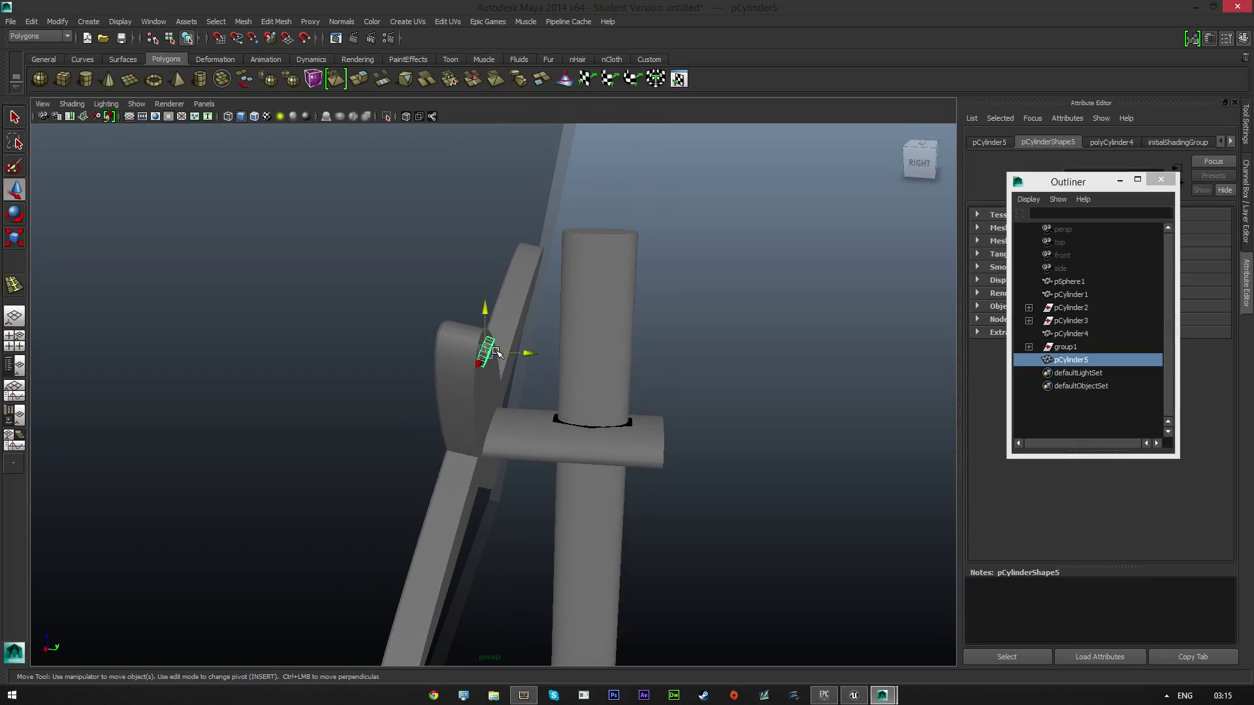
- Adjust the disc's rotation and shift it along Y to about 16.3 so it sits against the back of the bracket arm
{"action": "left_click", "coordinate": [14, 214]}
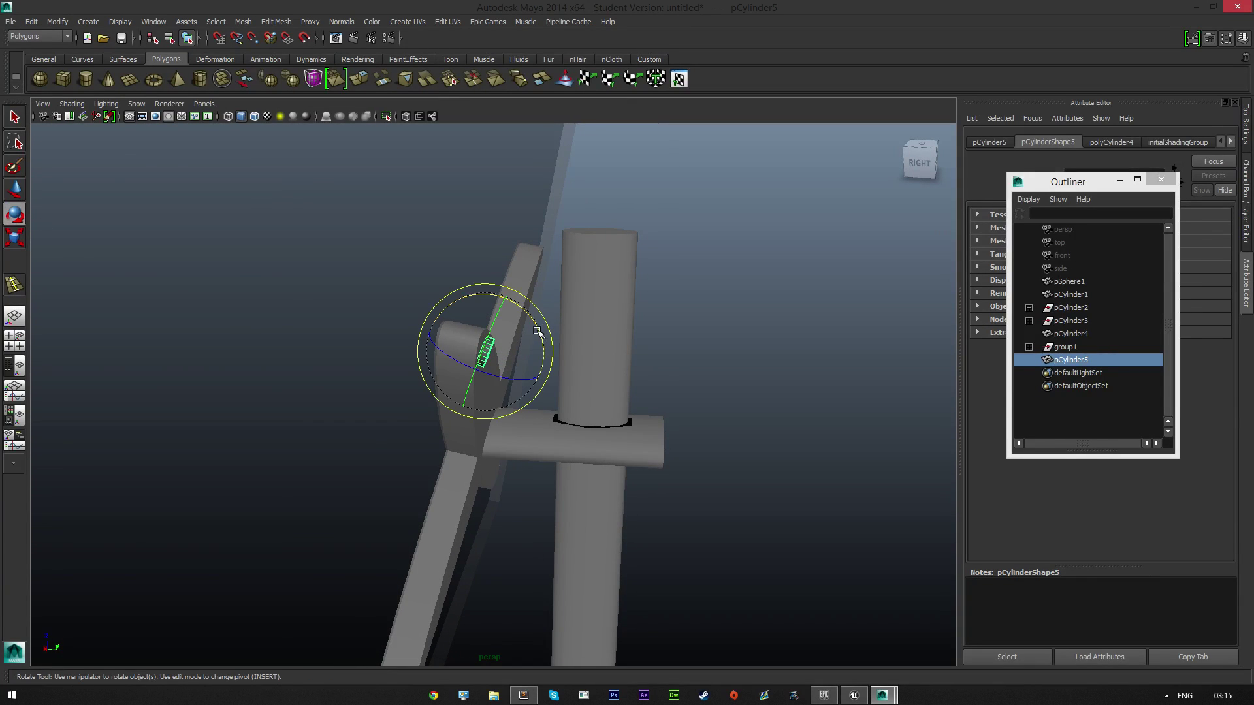
{"action": "left_click_drag", "start_coordinate": [537, 331], "coordinate": [503, 350]}
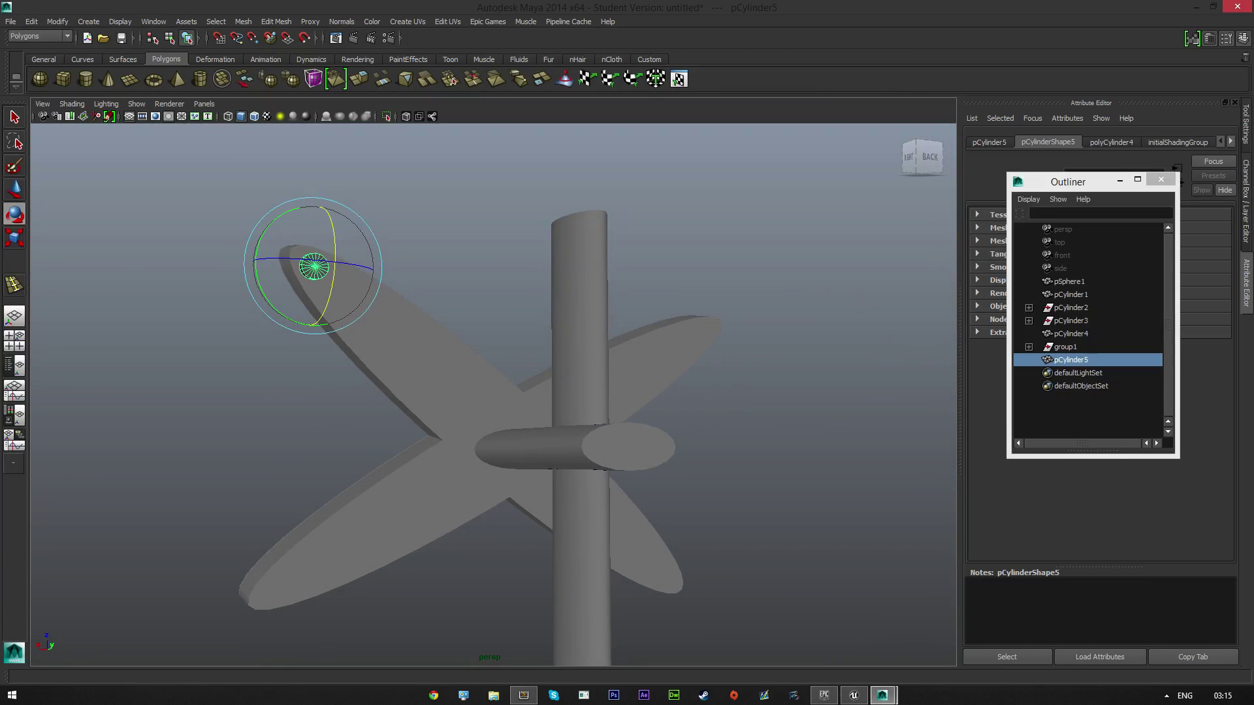
{"action": "left_click", "coordinate": [15, 189]}
{"action": "left_click_drag", "start_coordinate": [216, 356], "coordinate": [350, 362], "text": "alt"}
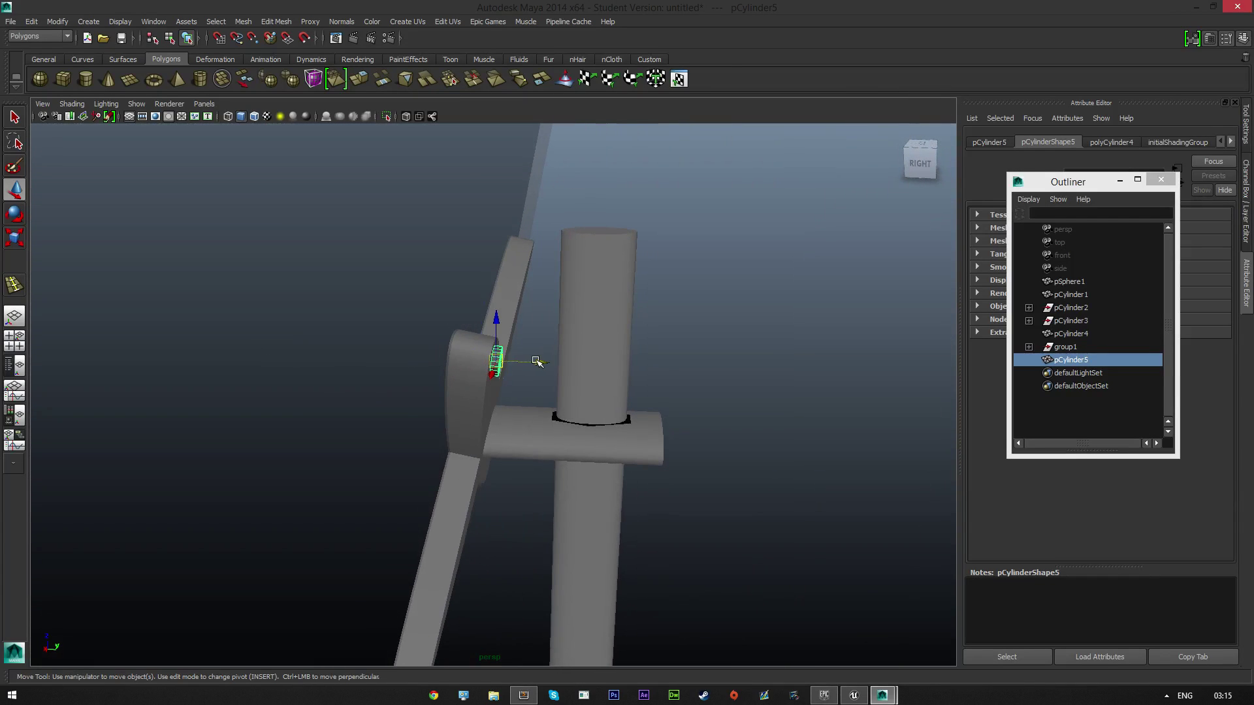
{"action": "left_click_drag", "start_coordinate": [536, 362], "coordinate": [540, 364]}
{"action": "left_click_drag", "start_coordinate": [557, 420], "coordinate": [447, 390], "text": "alt"}
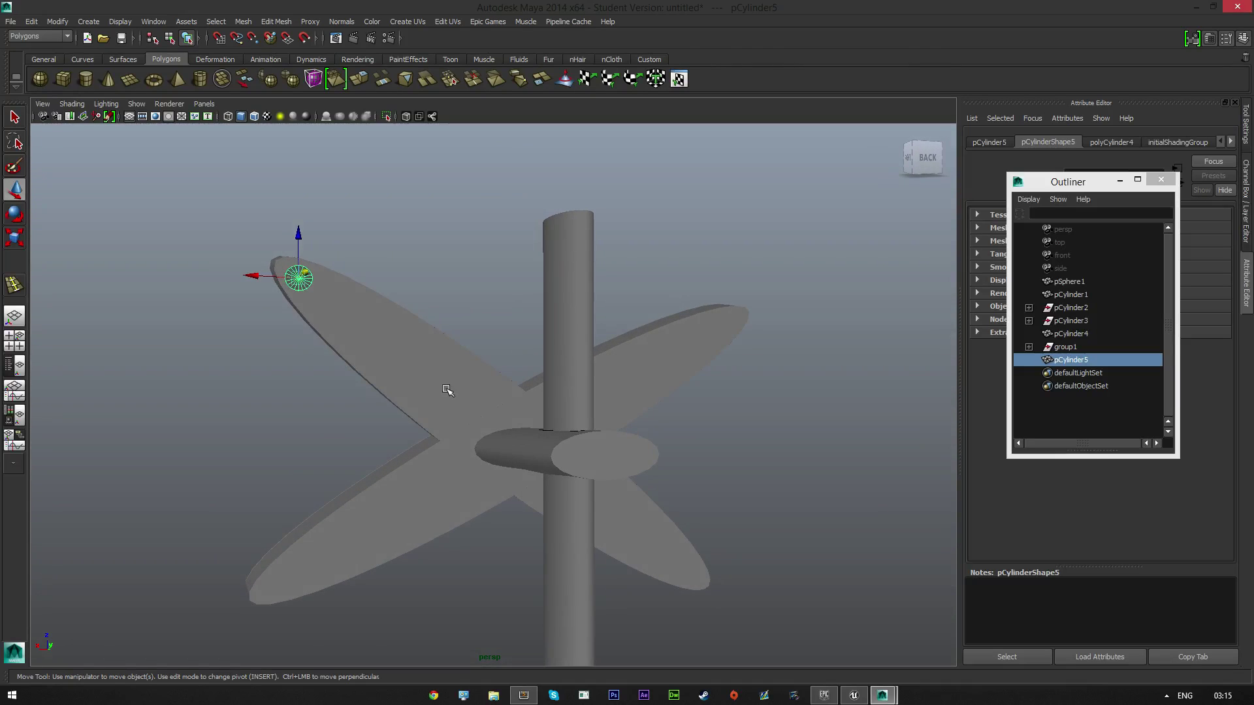
- Assign the existing BaseHolder material to the disc on the upper bracket arm
{"action": "right_click", "coordinate": [302, 286]}
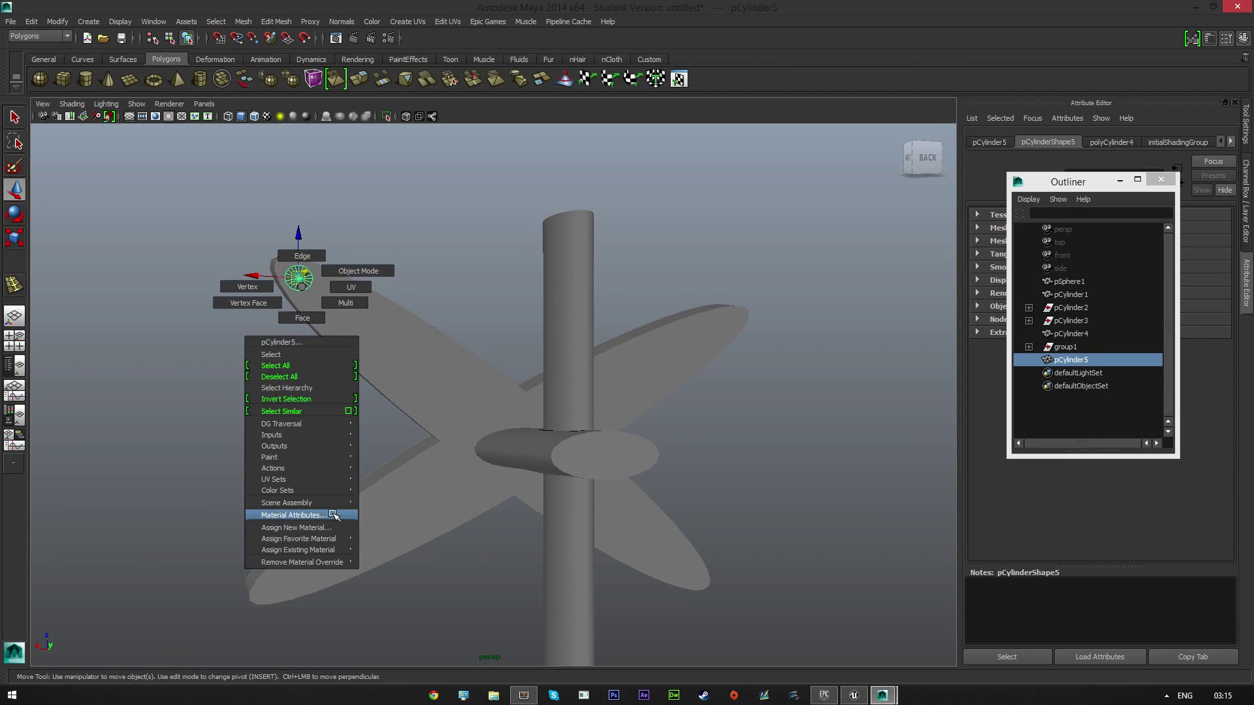
{"action": "mouse_move", "coordinate": [332, 539]}
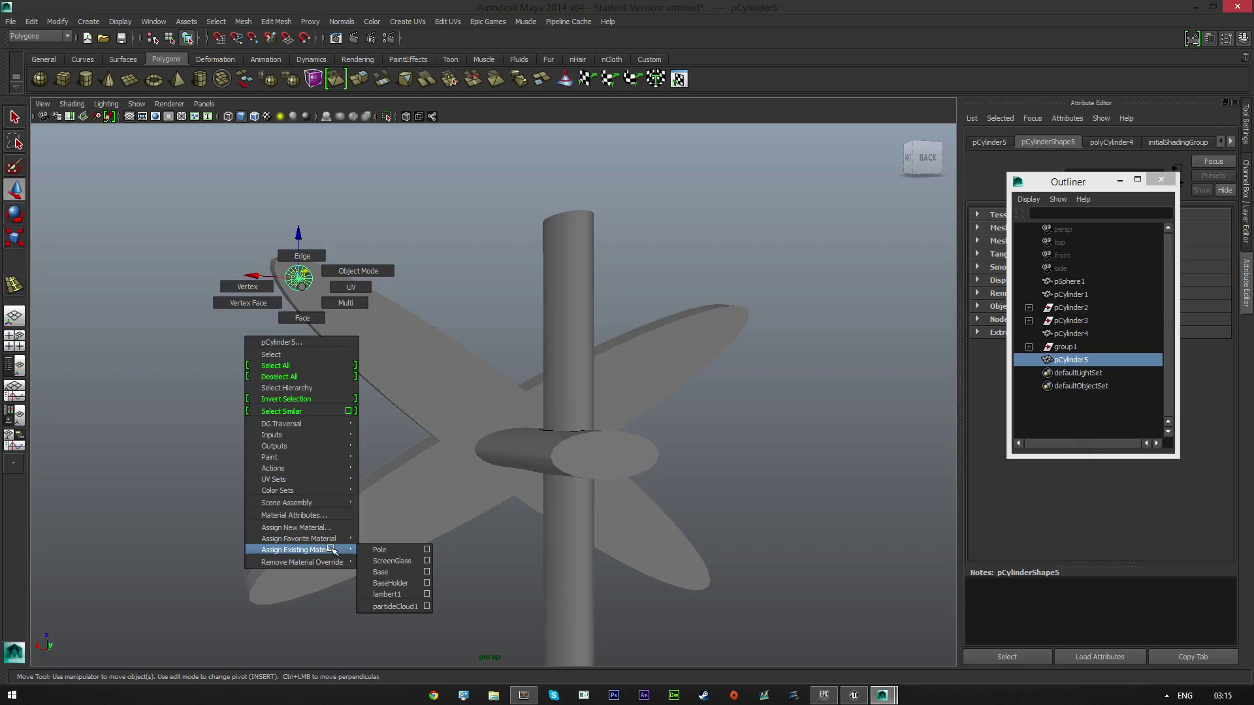
{"action": "left_click", "coordinate": [382, 583]}
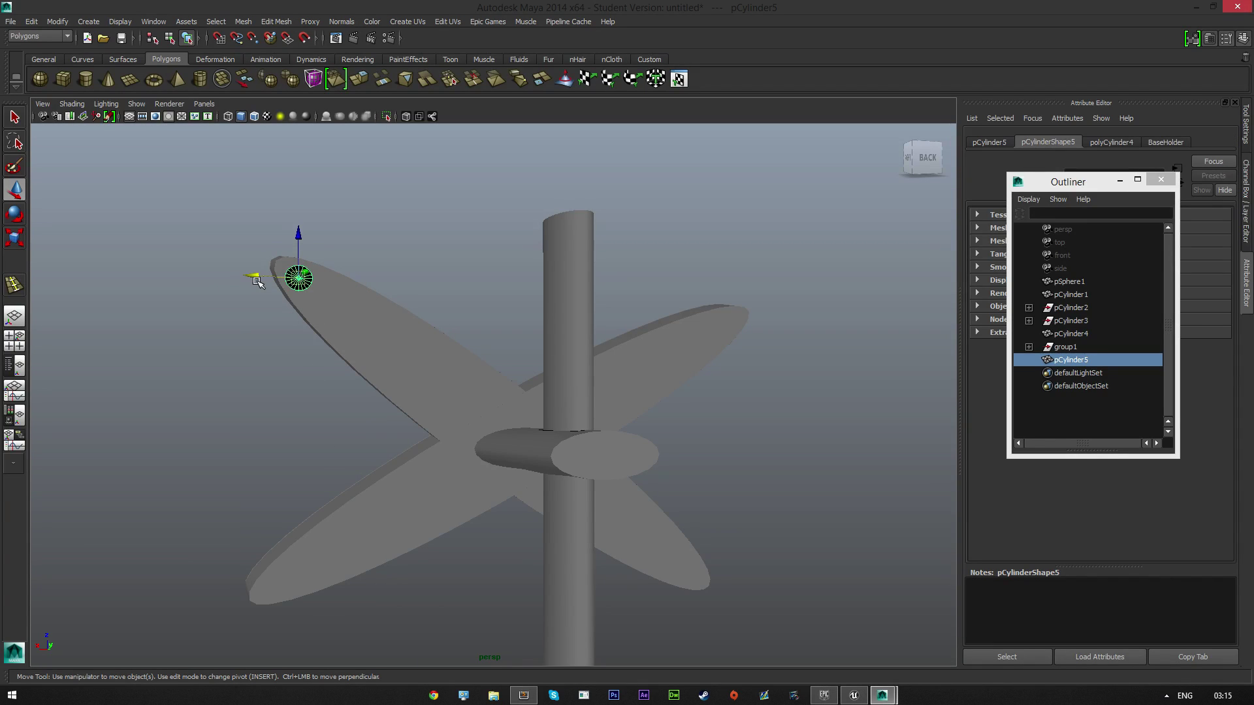
- Duplicate the disc and place the copy on the lower arm's tip, at about X 50.9, Y 5.2 and Z 201.2
{"action": "key", "text": "ctrl+d"}
{"action": "left_click_drag", "start_coordinate": [295, 237], "coordinate": [282, 538]}
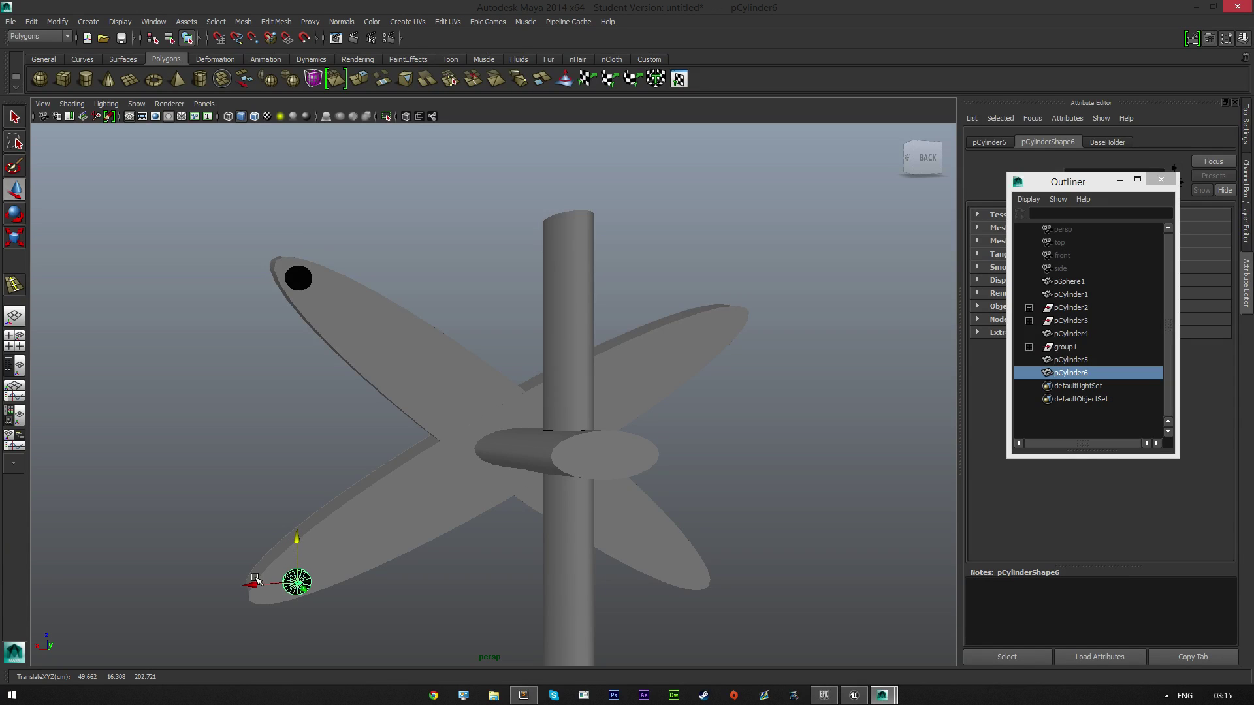
{"action": "left_click_drag", "start_coordinate": [255, 579], "coordinate": [250, 585]}
{"action": "left_click_drag", "start_coordinate": [431, 450], "coordinate": [418, 370], "text": "alt"}
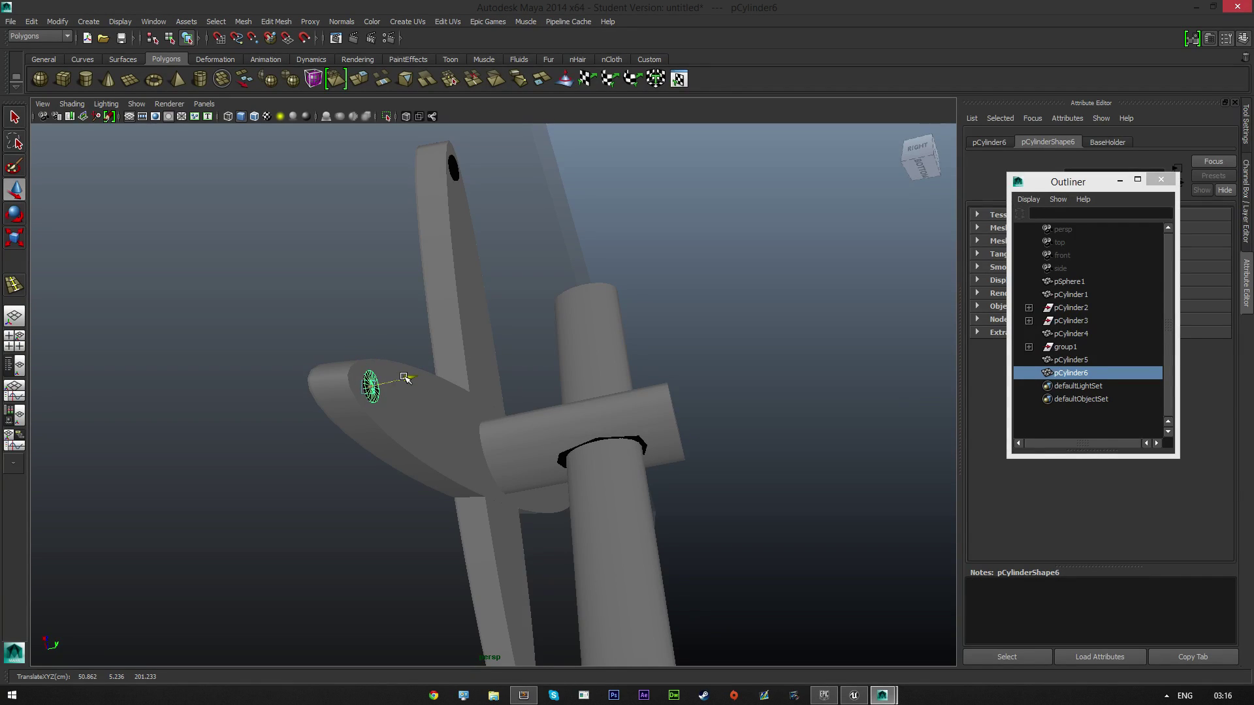
{"action": "left_click_drag", "start_coordinate": [406, 379], "coordinate": [309, 385], "text": "alt"}
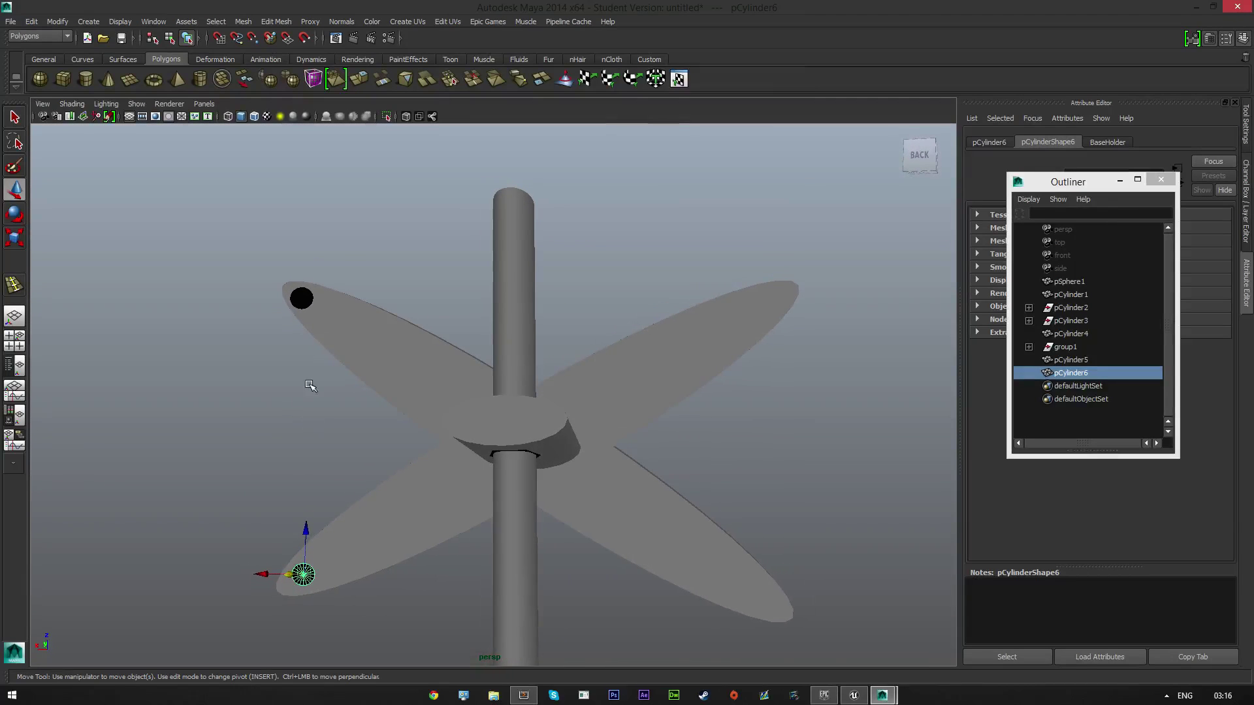
- Duplicate both discs and move the copies onto the two opposite arm tips, the upper one at about X -50, Y 15.3 and Z 255.9
{"action": "left_click", "coordinate": [301, 298], "text": "shift"}
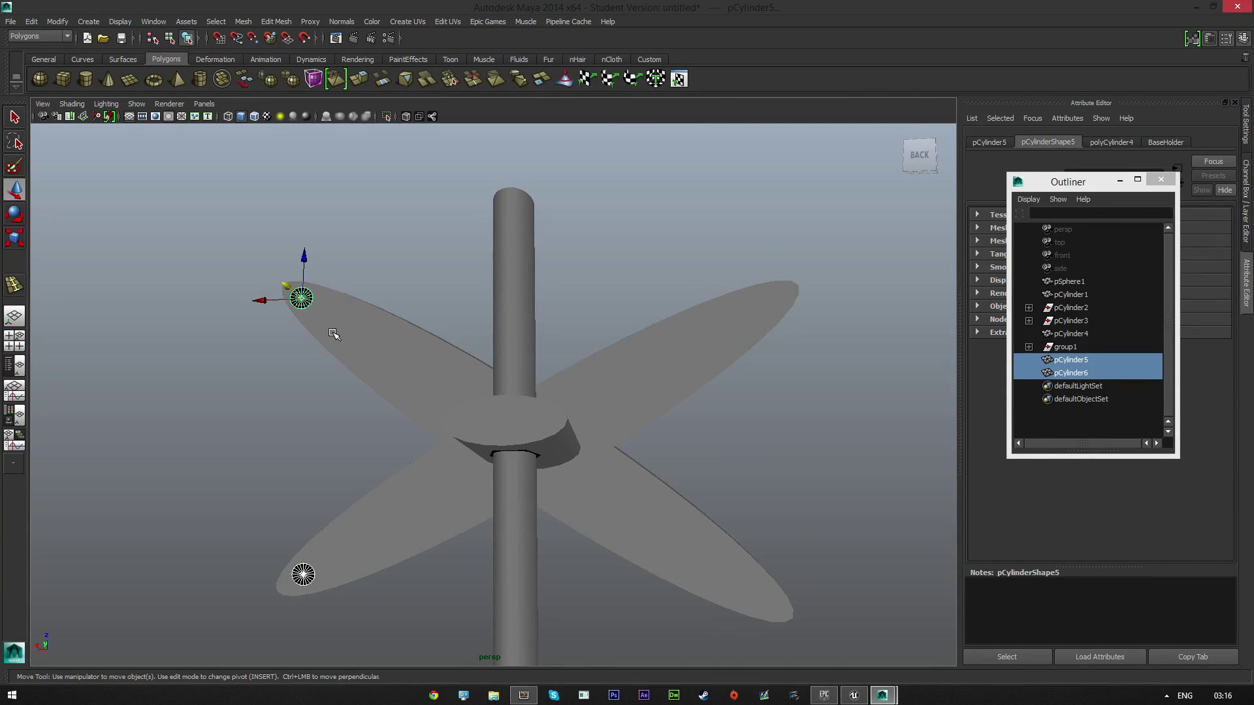
{"action": "key", "text": "ctrl+d"}
{"action": "left_click_drag", "start_coordinate": [261, 302], "coordinate": [721, 349]}
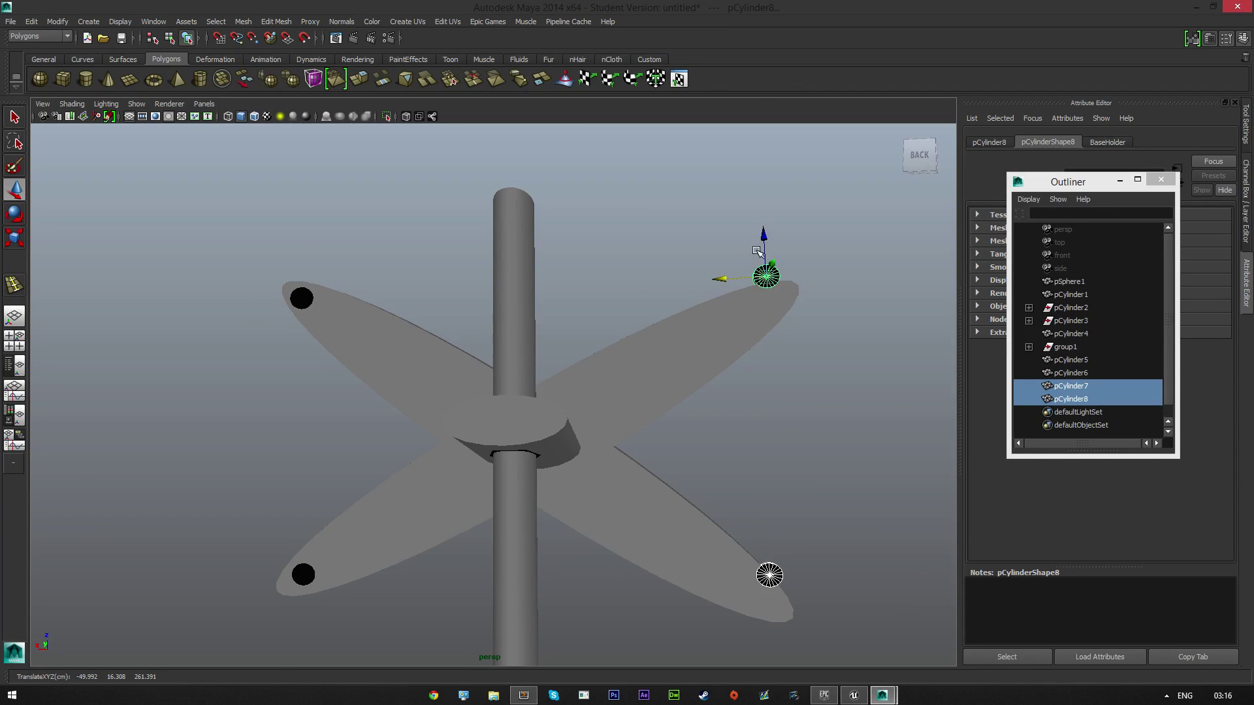
{"action": "left_click_drag", "start_coordinate": [756, 250], "coordinate": [763, 261]}
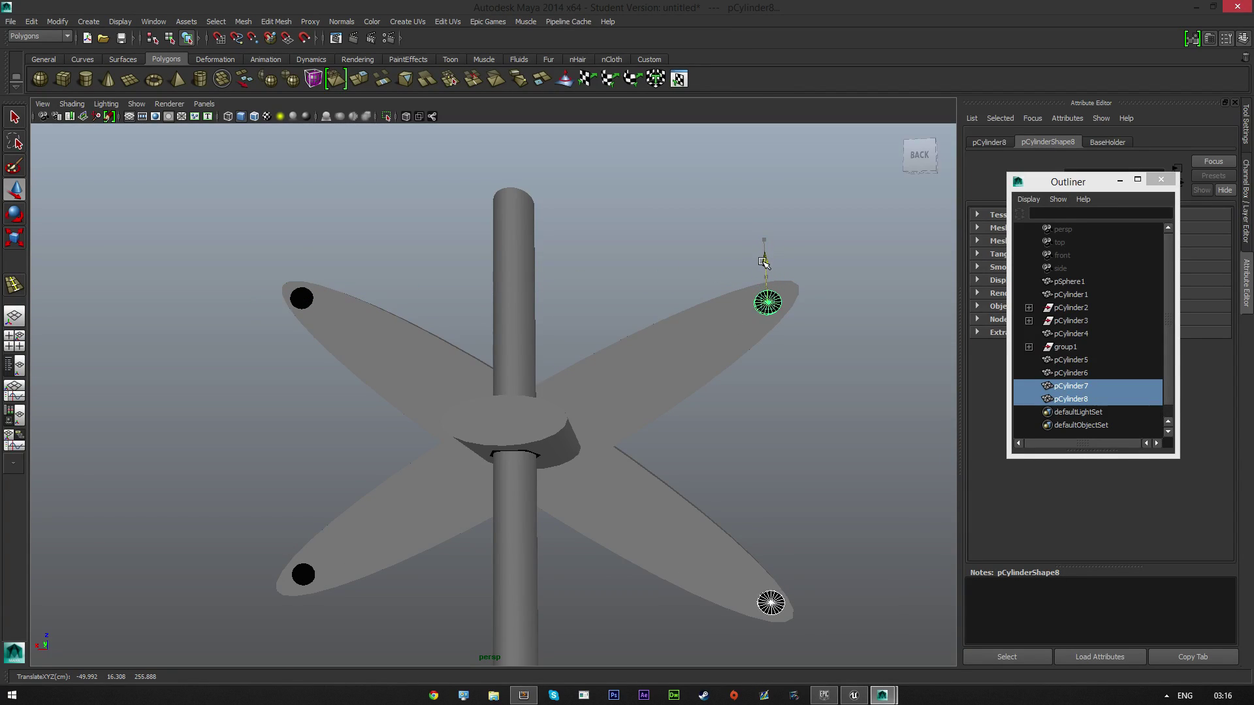
{"action": "left_click_drag", "start_coordinate": [809, 352], "coordinate": [682, 352], "text": "alt"}
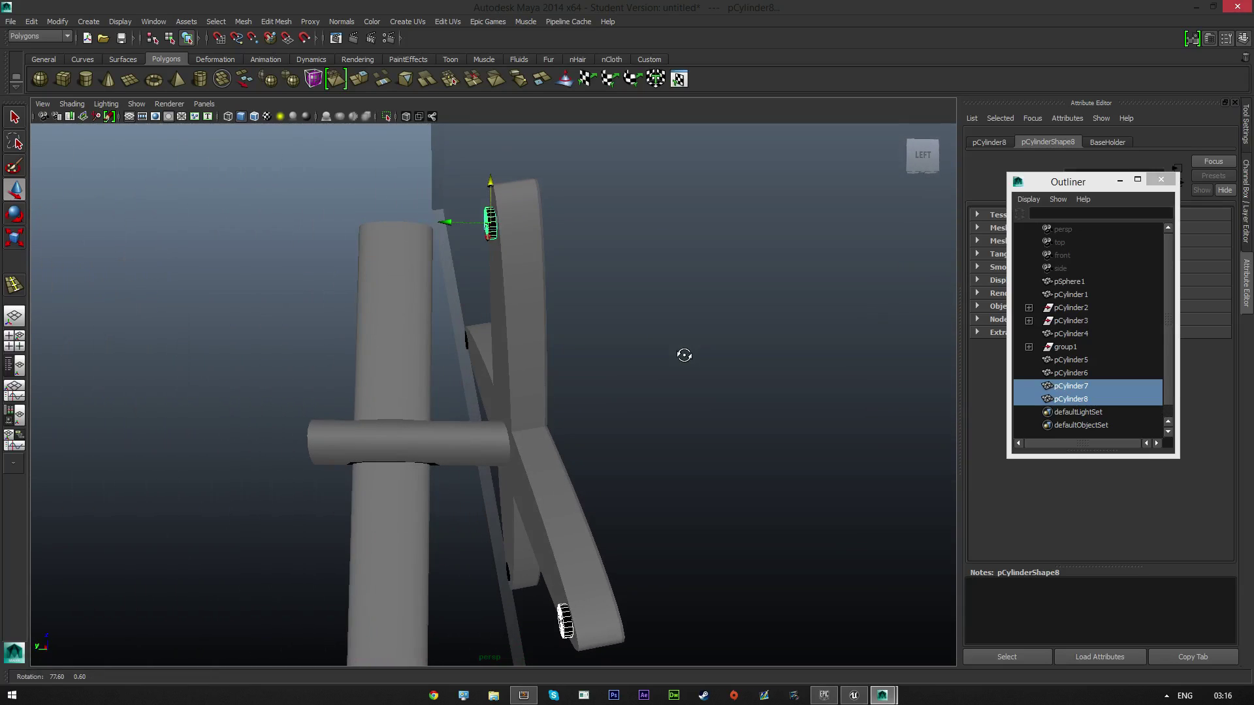
{"action": "left_click_drag", "start_coordinate": [449, 224], "coordinate": [586, 300]}
- Examine the whole stand and the bracket behind the glass from the side and the front with nothing selected
{"action": "scroll", "coordinate": [653, 327], "scroll_direction": "down", "scroll_amount": 5}
{"action": "left_click_drag", "start_coordinate": [672, 339], "coordinate": [512, 367], "text": "alt"}
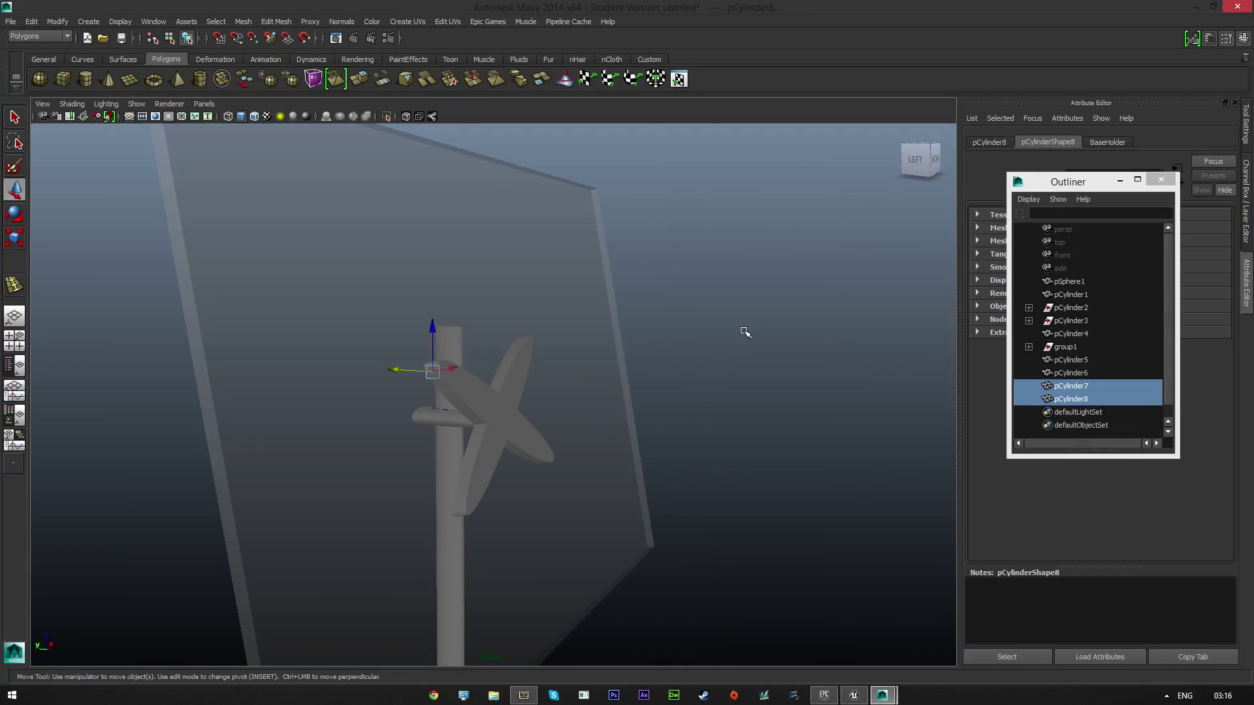
{"action": "left_click", "coordinate": [745, 332]}
{"action": "left_click_drag", "start_coordinate": [135, 413], "coordinate": [418, 442], "text": "alt"}
{"action": "scroll", "coordinate": [434, 444], "scroll_direction": "down", "scroll_amount": 5}
{"action": "left_click_drag", "start_coordinate": [671, 475], "coordinate": [473, 464], "text": "alt"}
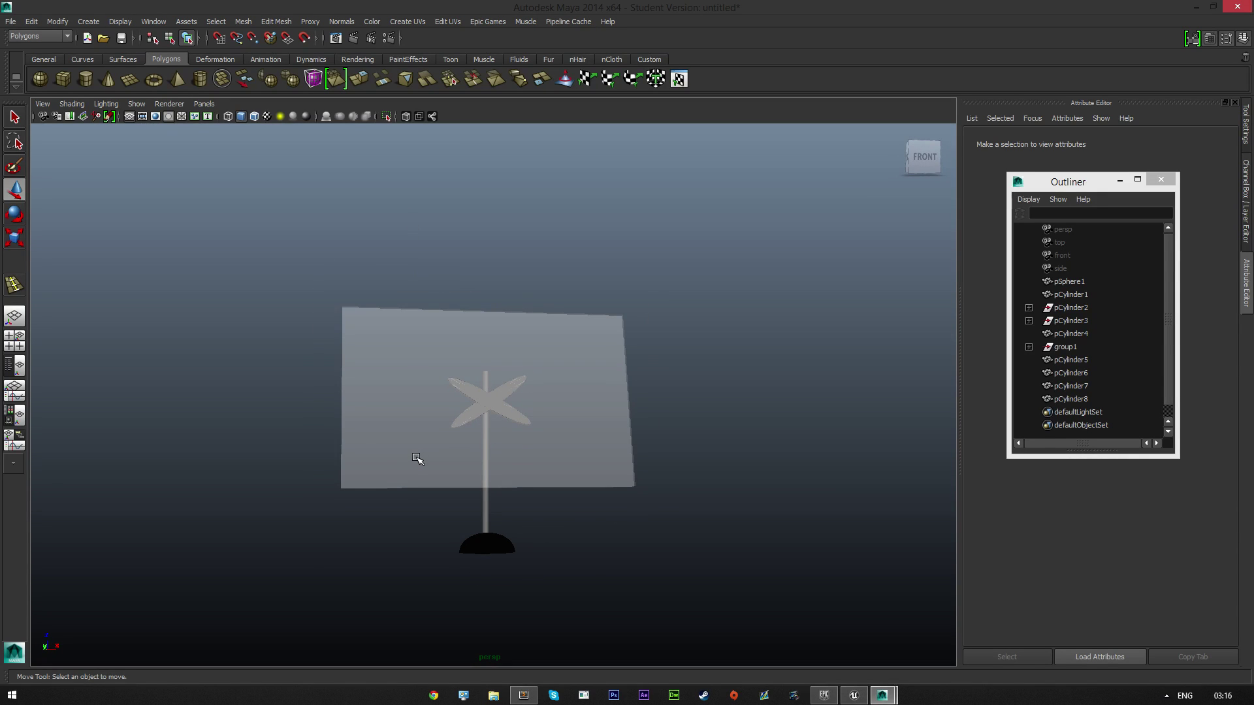
{"action": "left_click_drag", "start_coordinate": [635, 416], "coordinate": [678, 424], "text": "alt"}
{"action": "scroll", "coordinate": [540, 419], "scroll_direction": "up", "scroll_amount": 5}
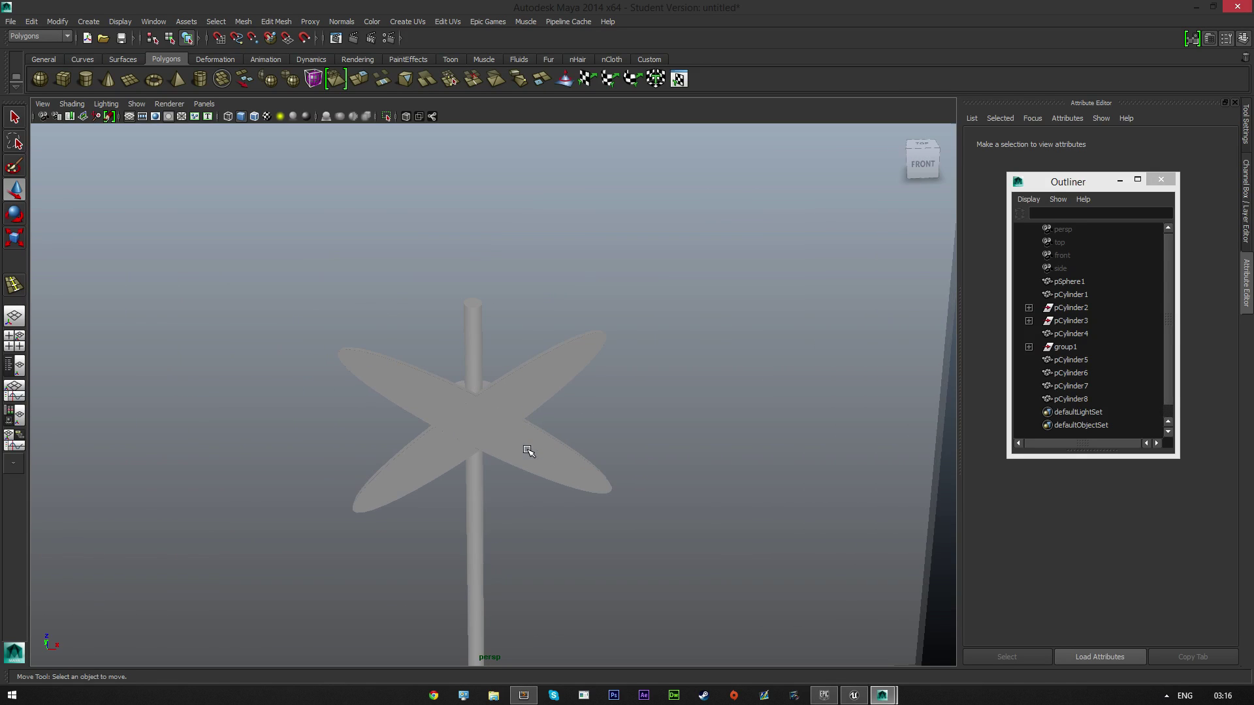
{"action": "left_click_drag", "start_coordinate": [527, 453], "coordinate": [623, 439], "text": "alt"}
- Scale the glass screen's thickness along Y by about 0.31
{"action": "left_click", "coordinate": [449, 310]}
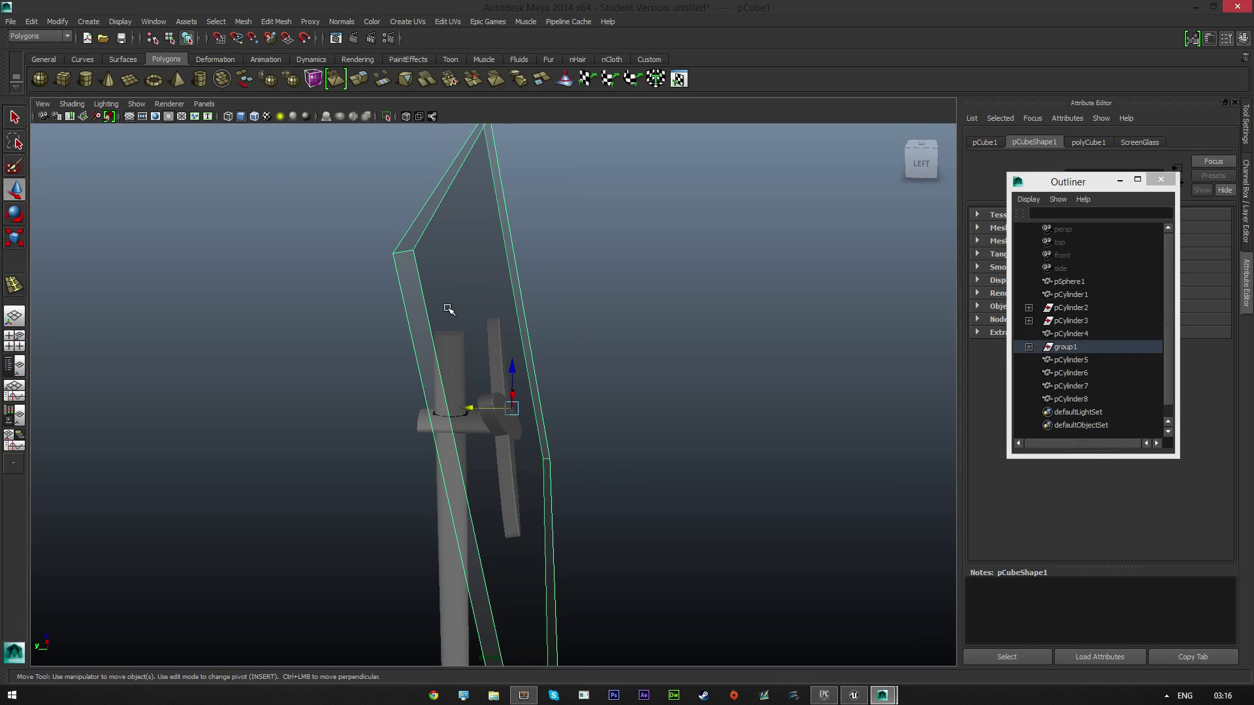
{"action": "left_click", "coordinate": [16, 238]}
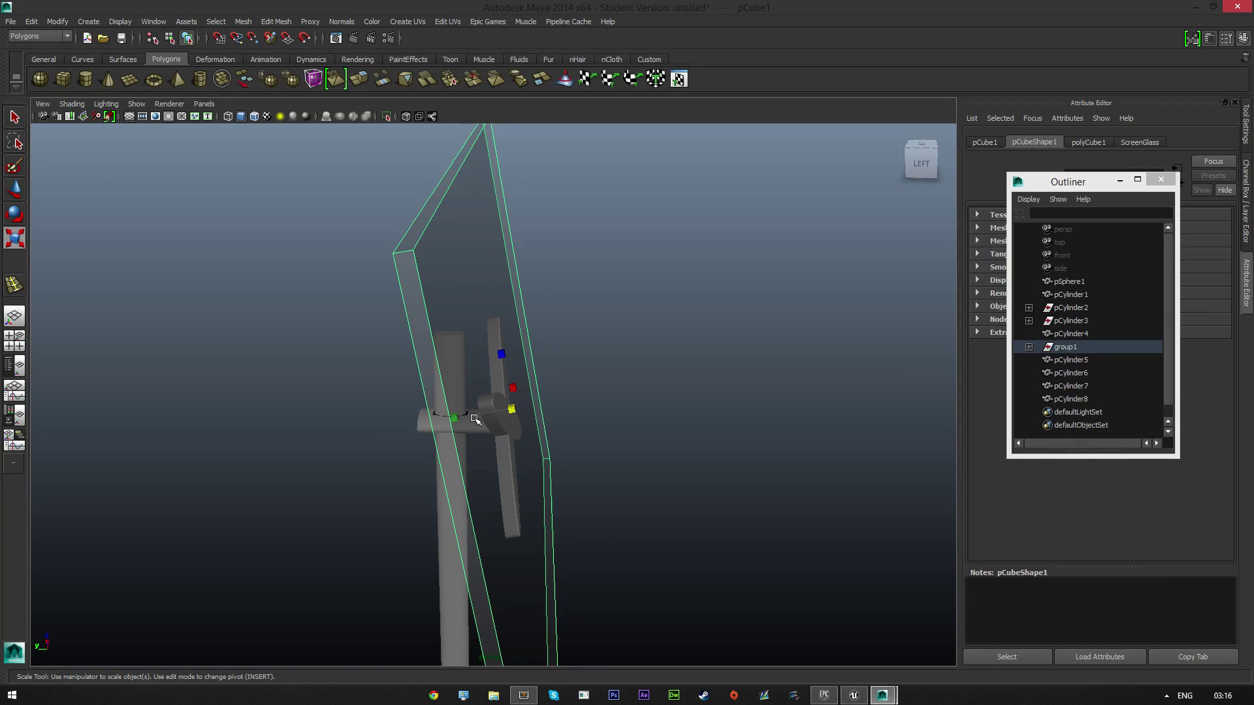
{"action": "left_click_drag", "start_coordinate": [457, 457], "coordinate": [494, 415], "text": "alt"}
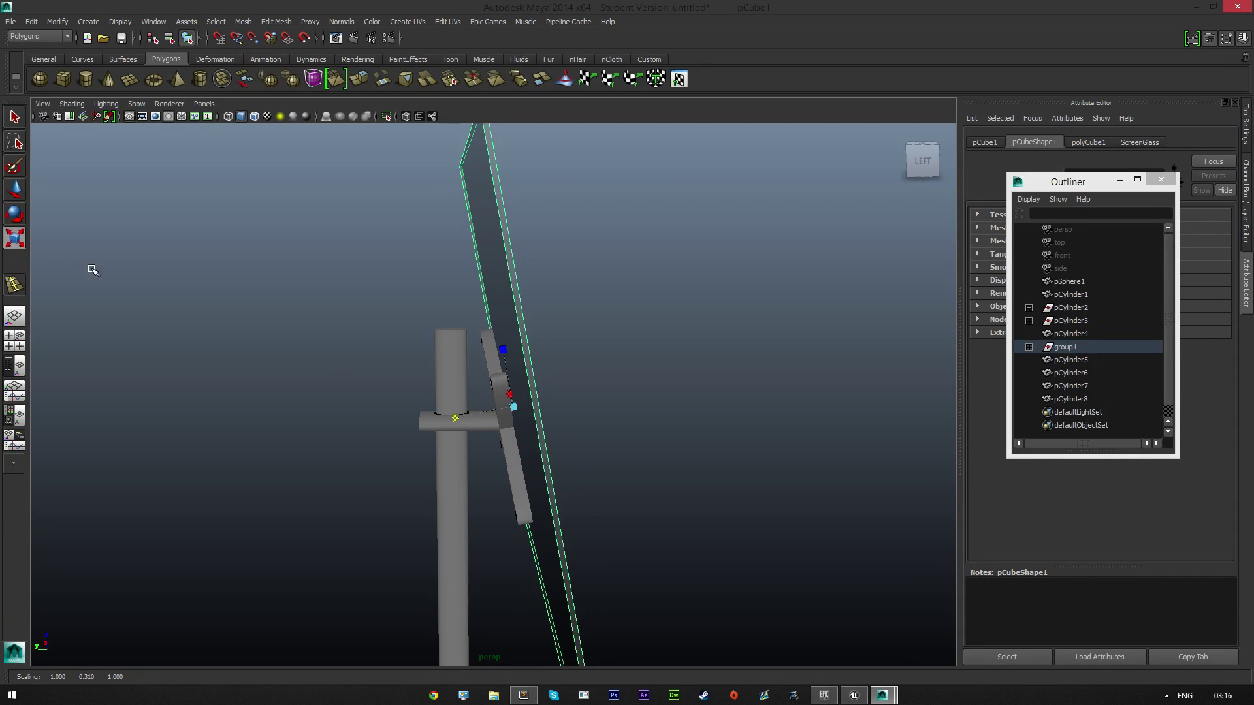
- Move the thinned glass screen along Y to about 3.3 so it rests against the front of the bracket
{"action": "left_click", "coordinate": [21, 190]}
{"action": "left_click_drag", "start_coordinate": [630, 481], "coordinate": [650, 468], "text": "alt"}
{"action": "scroll", "coordinate": [619, 479], "scroll_direction": "up", "scroll_amount": 4}
{"action": "scroll", "coordinate": [619, 480], "scroll_direction": "up", "scroll_amount": 3}
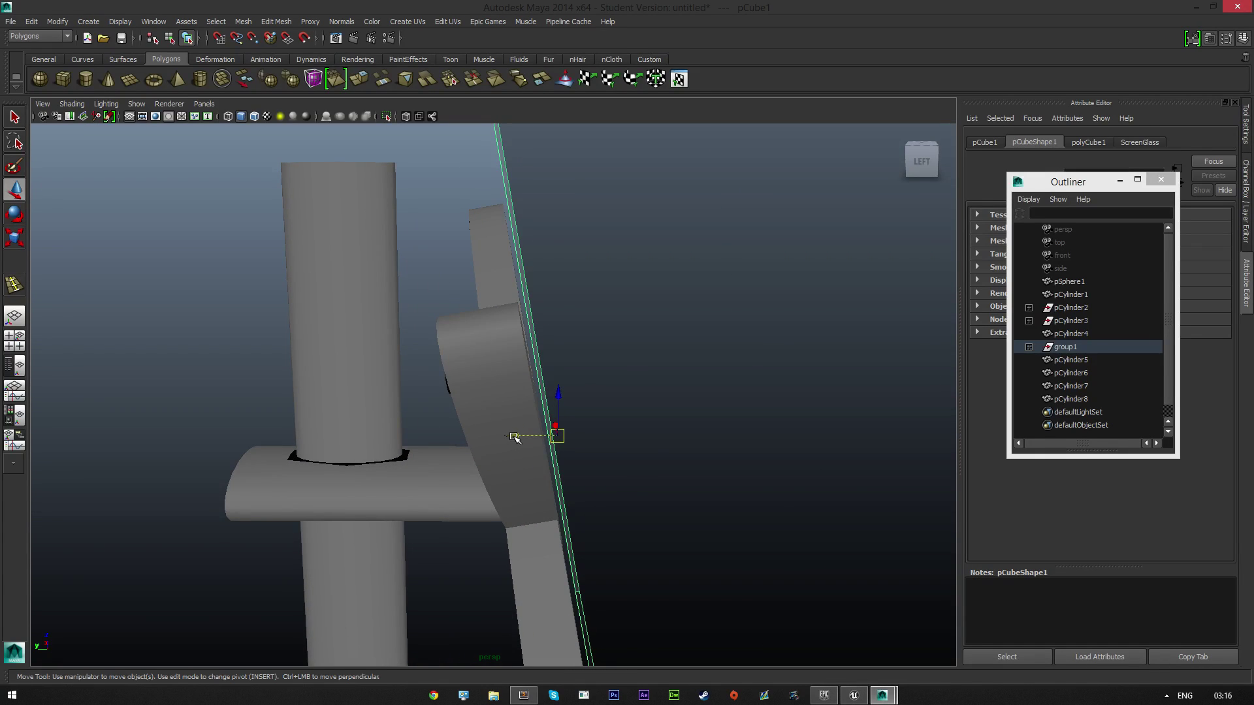
{"action": "left_click_drag", "start_coordinate": [514, 437], "coordinate": [328, 445]}
{"action": "scroll", "coordinate": [422, 480], "scroll_direction": "down", "scroll_amount": 5}
{"action": "left_click_drag", "start_coordinate": [486, 373], "coordinate": [463, 404]}
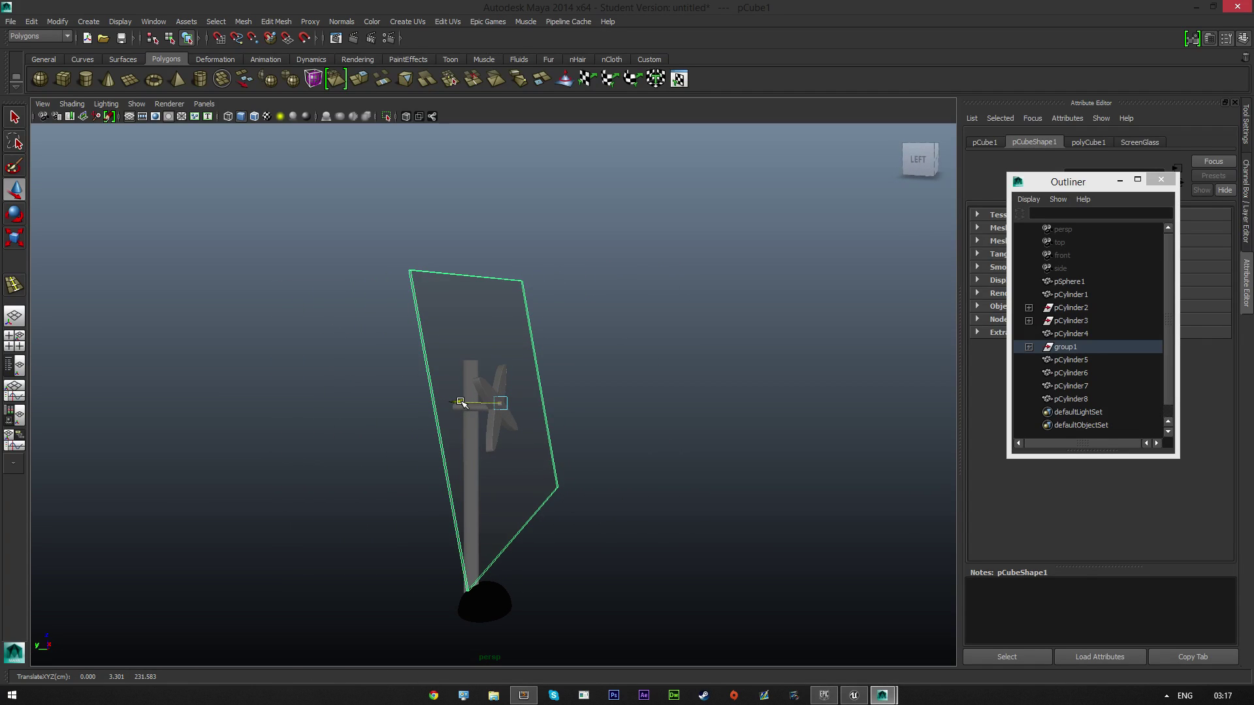
- Check the glass screen's fit on the bracket and turn on the scene grid
{"action": "left_click_drag", "start_coordinate": [703, 448], "coordinate": [520, 451], "text": "alt"}
{"action": "scroll", "coordinate": [482, 452], "scroll_direction": "up", "scroll_amount": 8}
{"action": "scroll", "coordinate": [480, 462], "scroll_direction": "down", "scroll_amount": 5}
{"action": "left_click_drag", "start_coordinate": [433, 476], "coordinate": [594, 481], "text": "alt"}
{"action": "scroll", "coordinate": [513, 485], "scroll_direction": "down", "scroll_amount": 5}
{"action": "scroll", "coordinate": [534, 490], "scroll_direction": "down", "scroll_amount": 5}
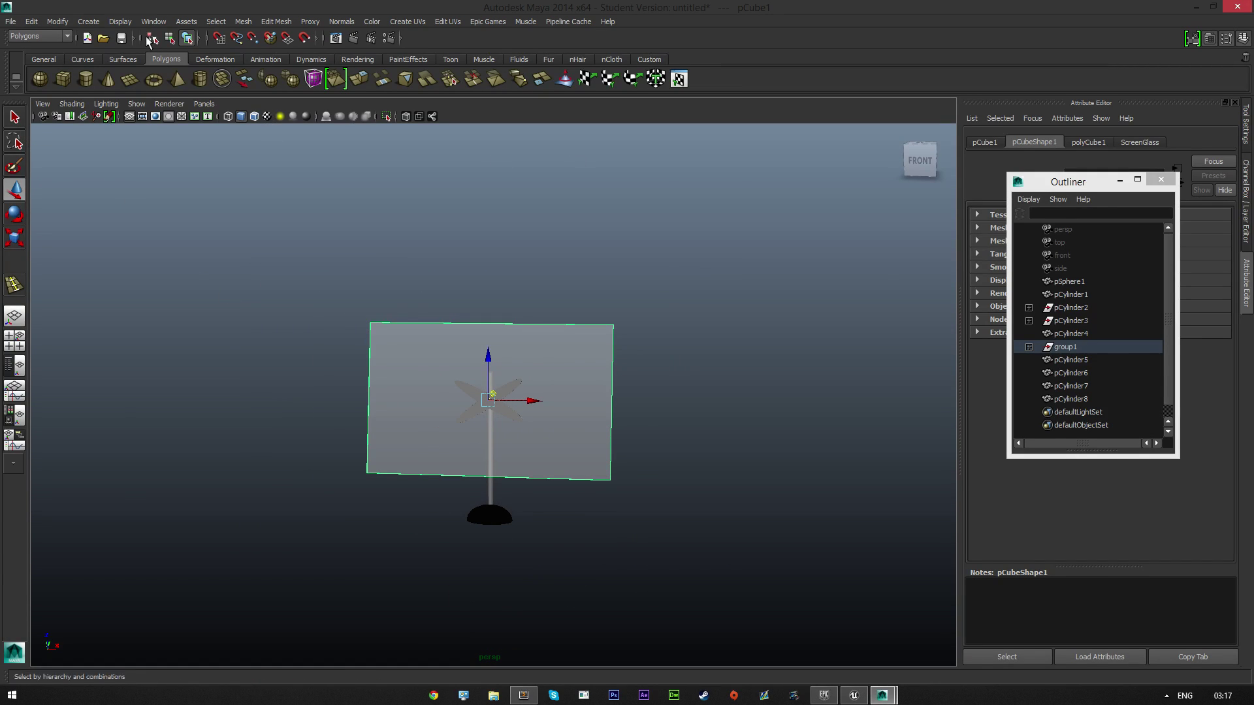
{"action": "left_click", "coordinate": [120, 22]}
{"action": "left_click", "coordinate": [130, 41]}
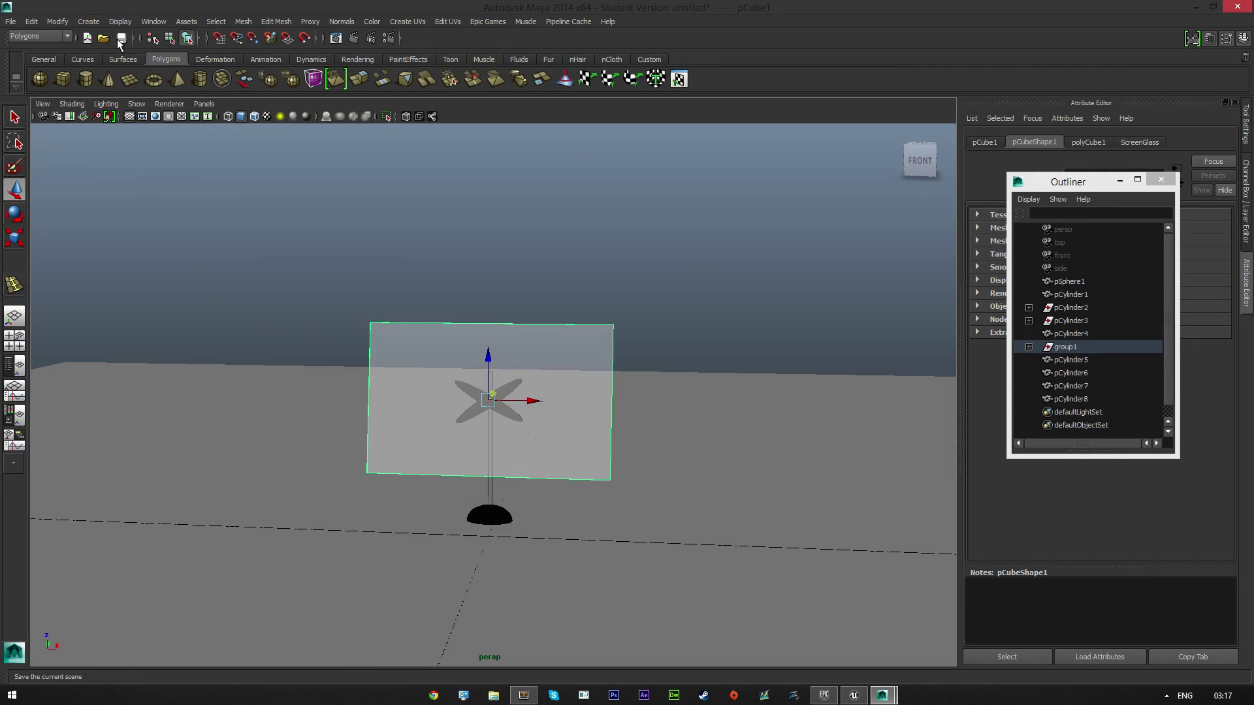
- Select every part of the model and lower them together onto the grid, bringing the last disc to about Z 235.6
{"action": "key", "text": "q"}
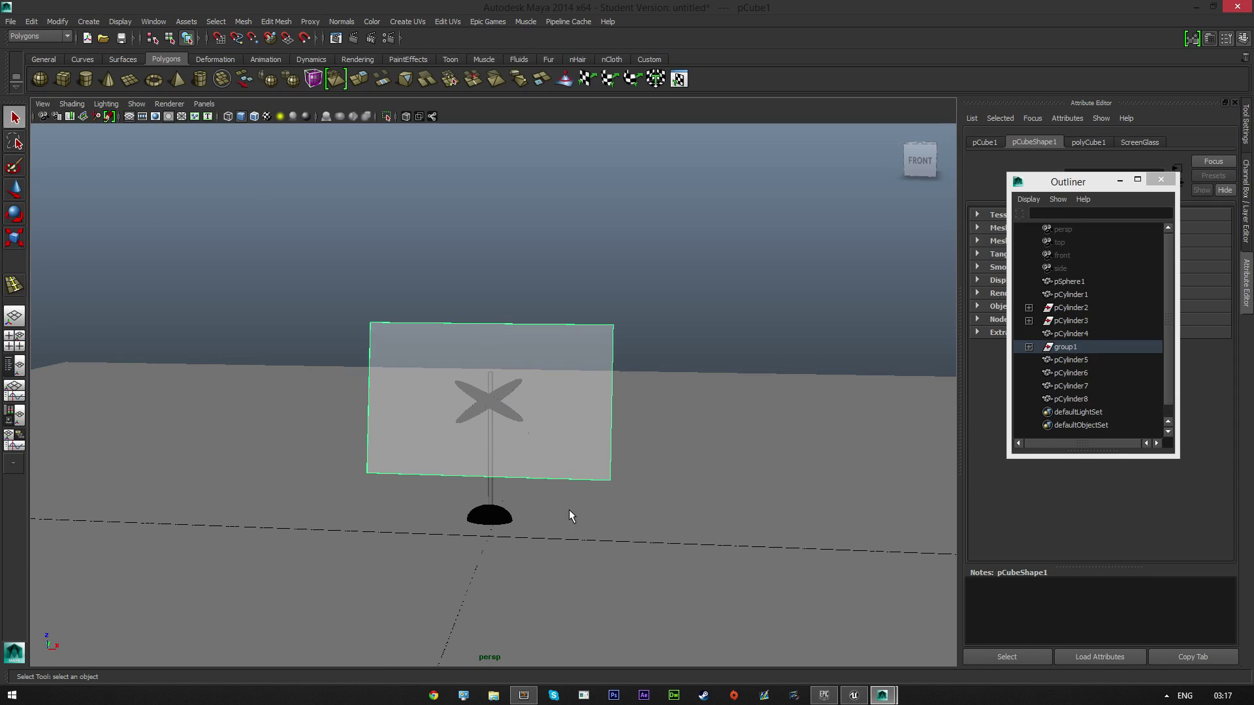
{"action": "left_click_drag", "start_coordinate": [585, 555], "coordinate": [277, 272]}
{"action": "left_click_drag", "start_coordinate": [736, 394], "coordinate": [554, 392], "text": "alt"}
{"action": "left_click", "coordinate": [18, 197]}
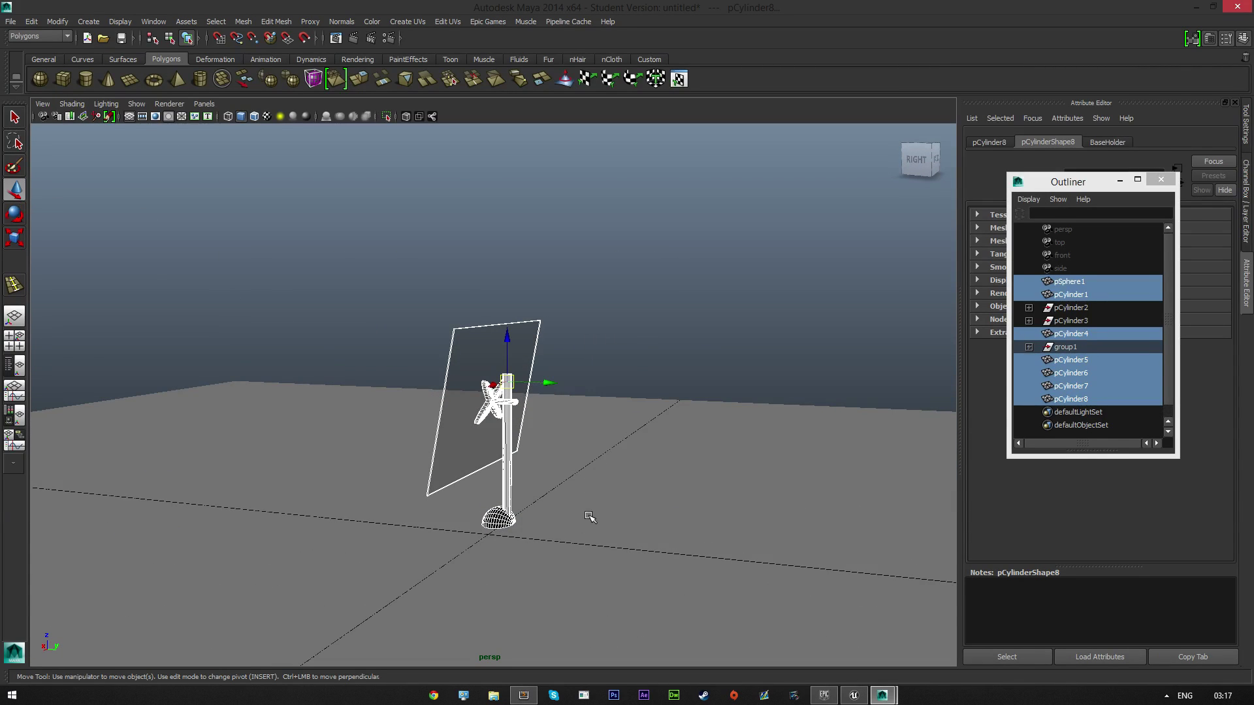
{"action": "left_click_drag", "start_coordinate": [532, 554], "coordinate": [562, 543], "text": "alt"}
{"action": "left_click", "coordinate": [920, 167]}
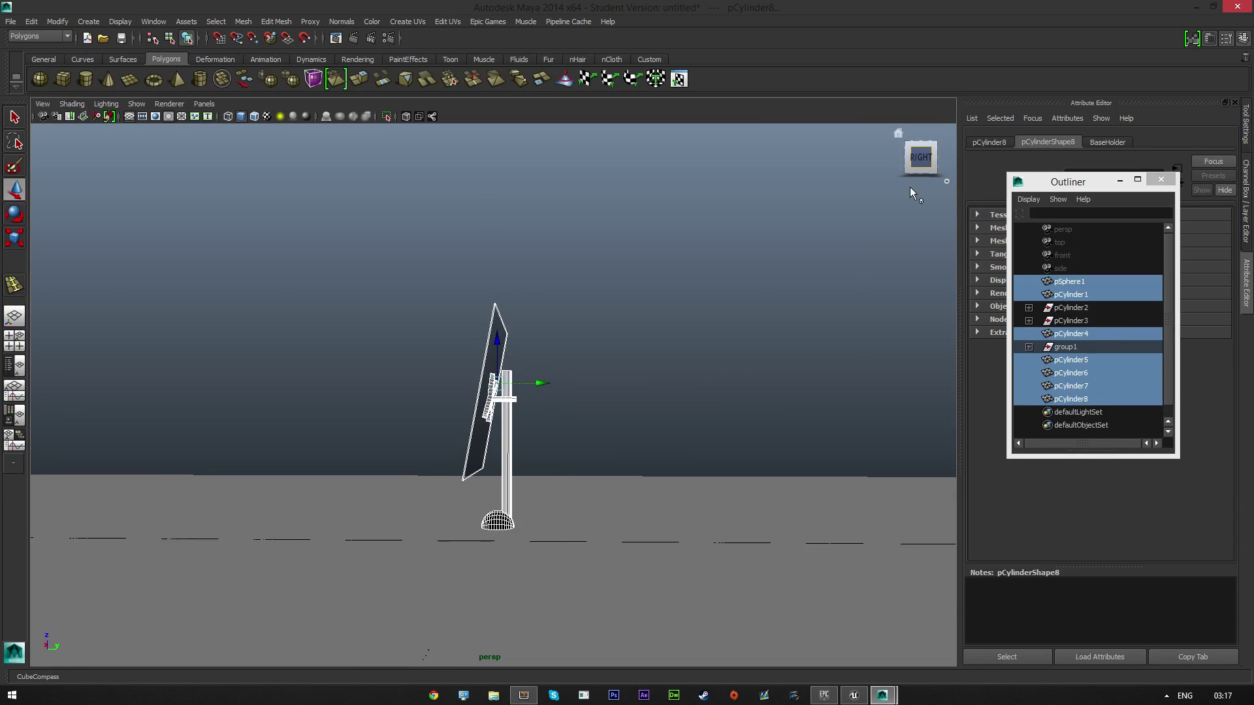
{"action": "mouse_move", "coordinate": [493, 297]}
{"action": "left_mouse_down"}
{"action": "mouse_move", "coordinate": [495, 343]}
{"action": "mouse_move", "coordinate": [501, 313]}
{"action": "left_mouse_up"}
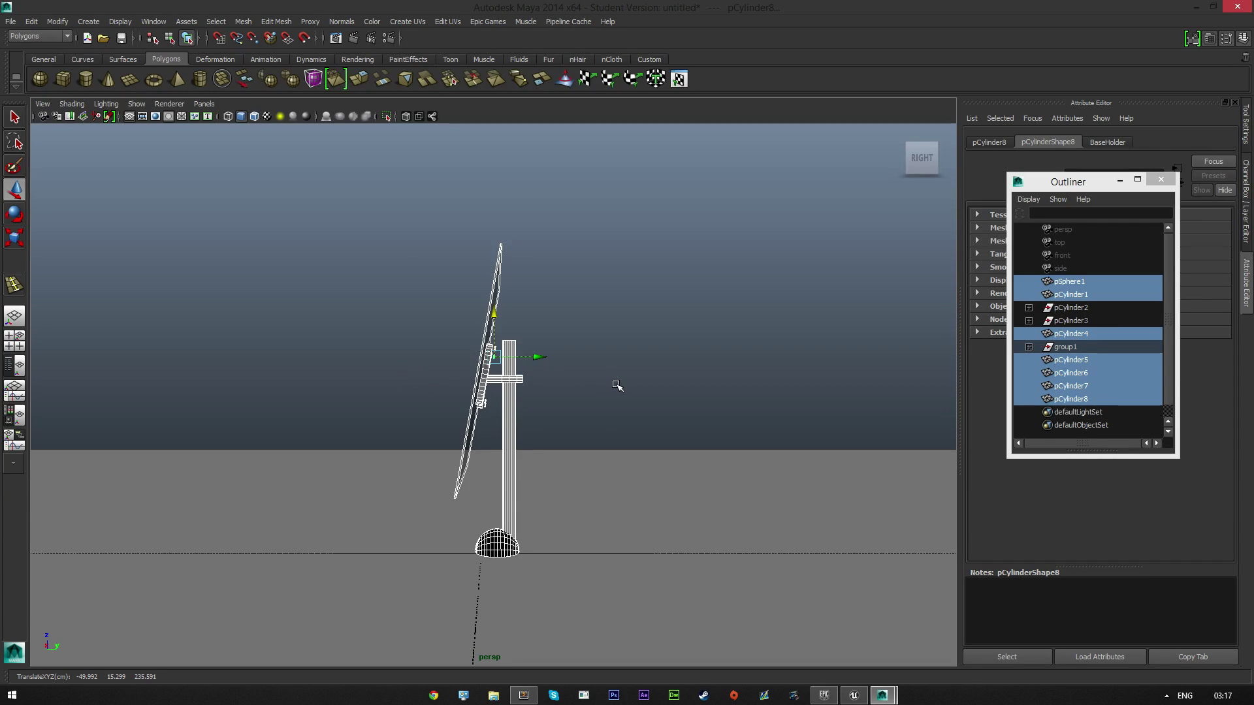
- Move the pivots of the selected parts together so the active pivot sits at the centre of the base's underside
{"action": "key", "text": "Insert"}
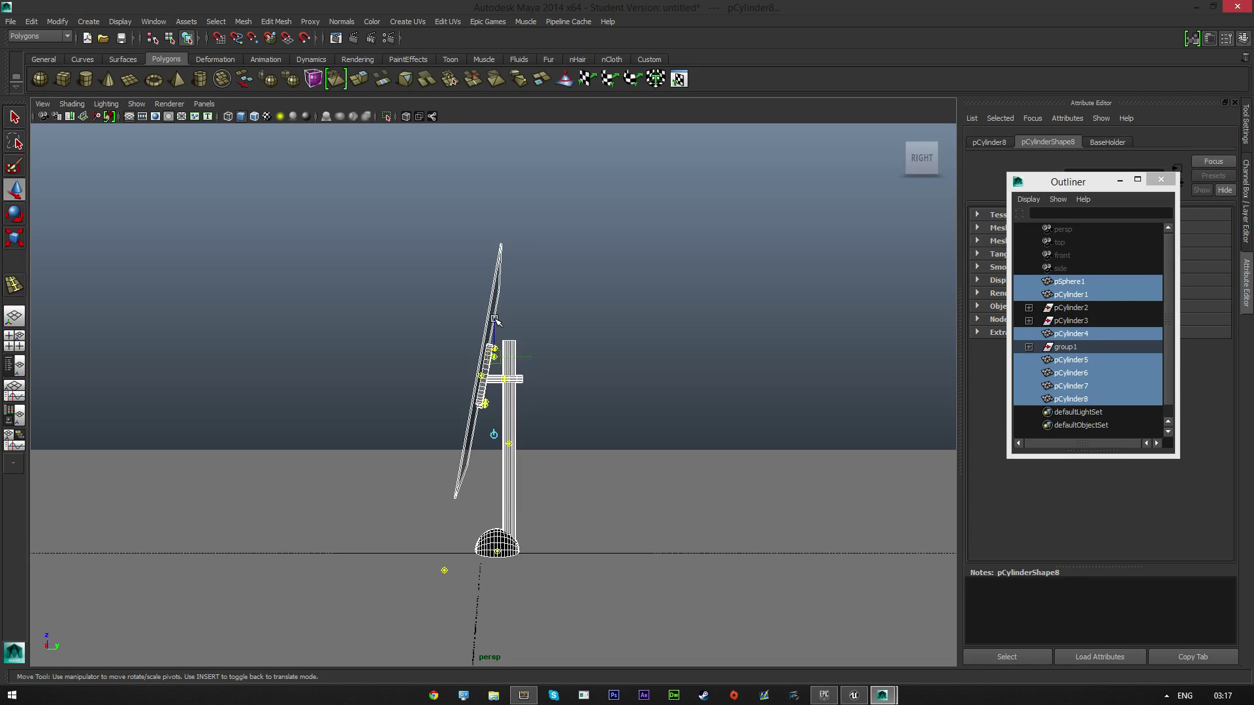
{"action": "left_click_drag", "start_coordinate": [496, 320], "coordinate": [498, 340]}
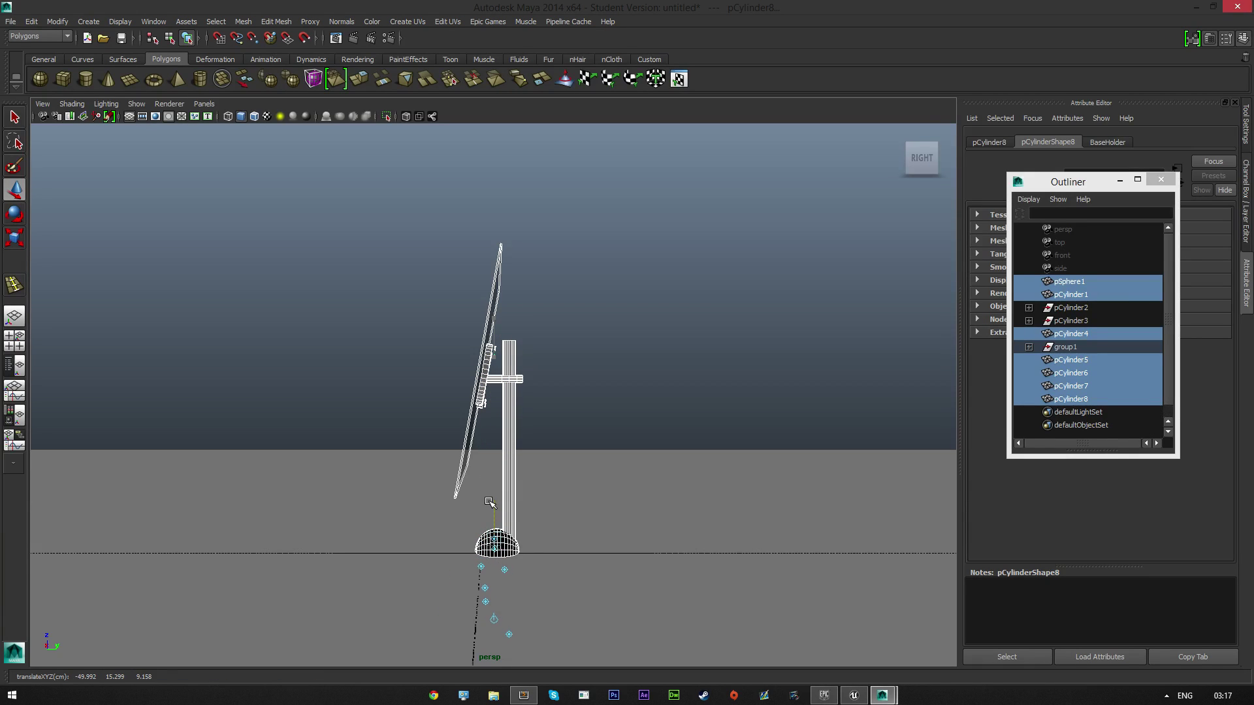
{"action": "left_click_drag", "start_coordinate": [491, 512], "coordinate": [535, 552], "text": "alt"}
{"action": "right_click_drag", "start_coordinate": [536, 552], "coordinate": [535, 618], "text": "alt"}
{"action": "middle_click_drag", "start_coordinate": [570, 534], "coordinate": [575, 412], "text": "alt"}
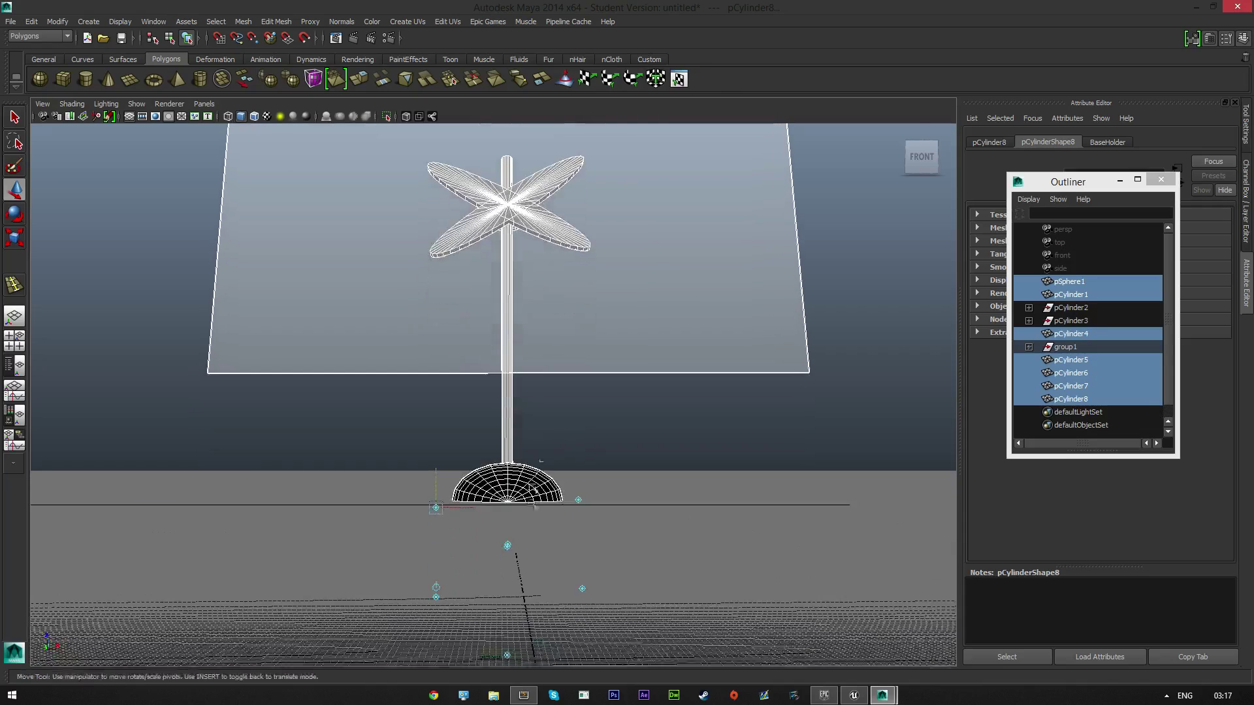
{"action": "right_click_drag", "start_coordinate": [575, 412], "coordinate": [605, 553], "text": "alt"}
{"action": "middle_click_drag", "start_coordinate": [606, 552], "coordinate": [607, 451], "text": "alt"}
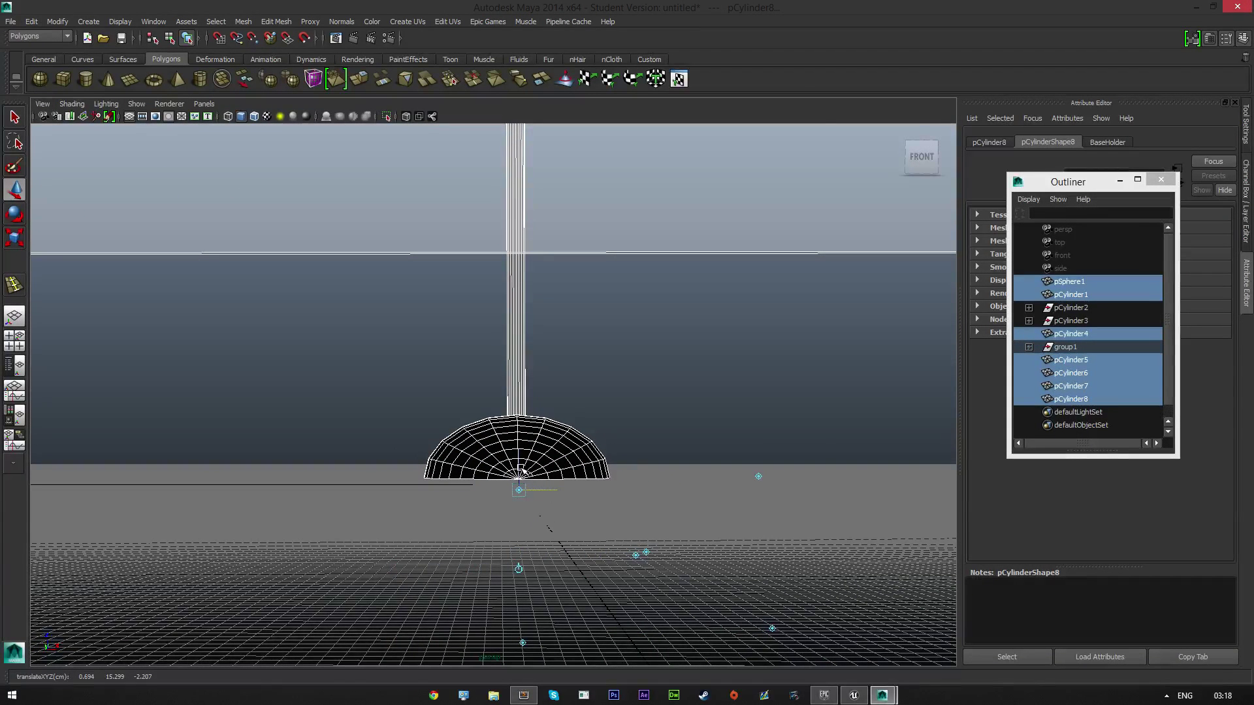
{"action": "left_click_drag", "start_coordinate": [520, 459], "coordinate": [459, 516], "text": "alt"}
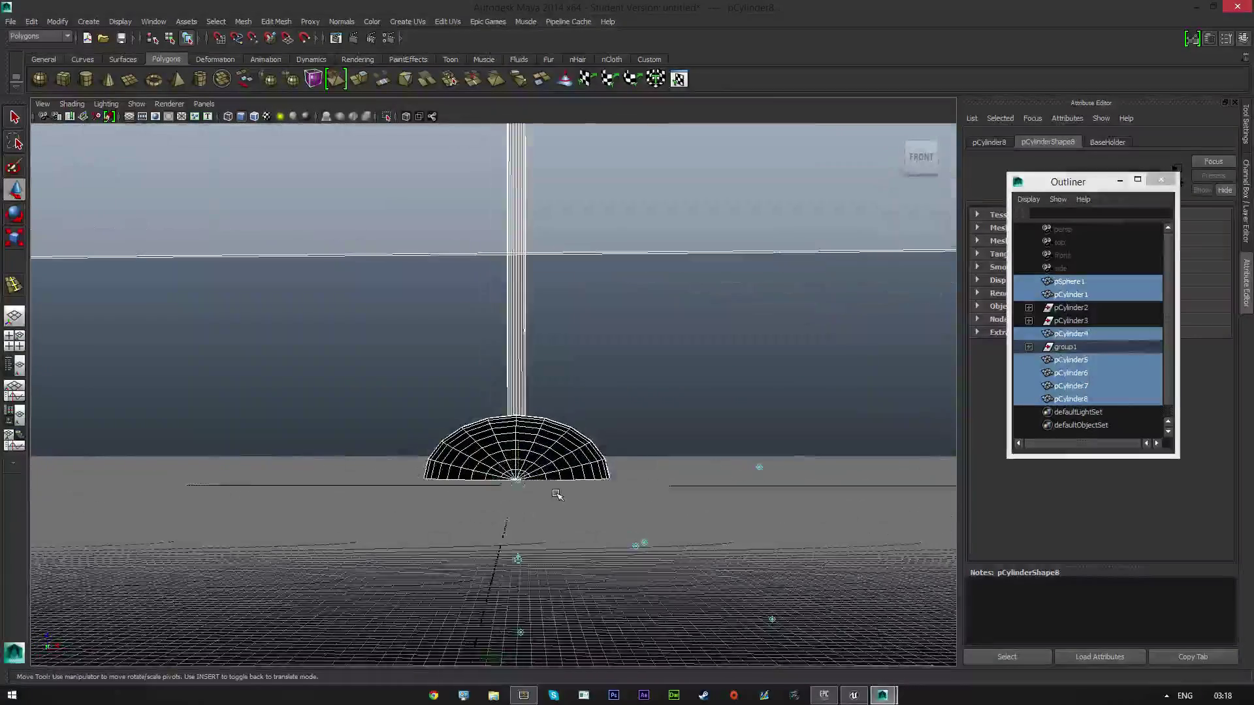
{"action": "right_click_drag", "start_coordinate": [557, 494], "coordinate": [423, 354], "text": "alt"}
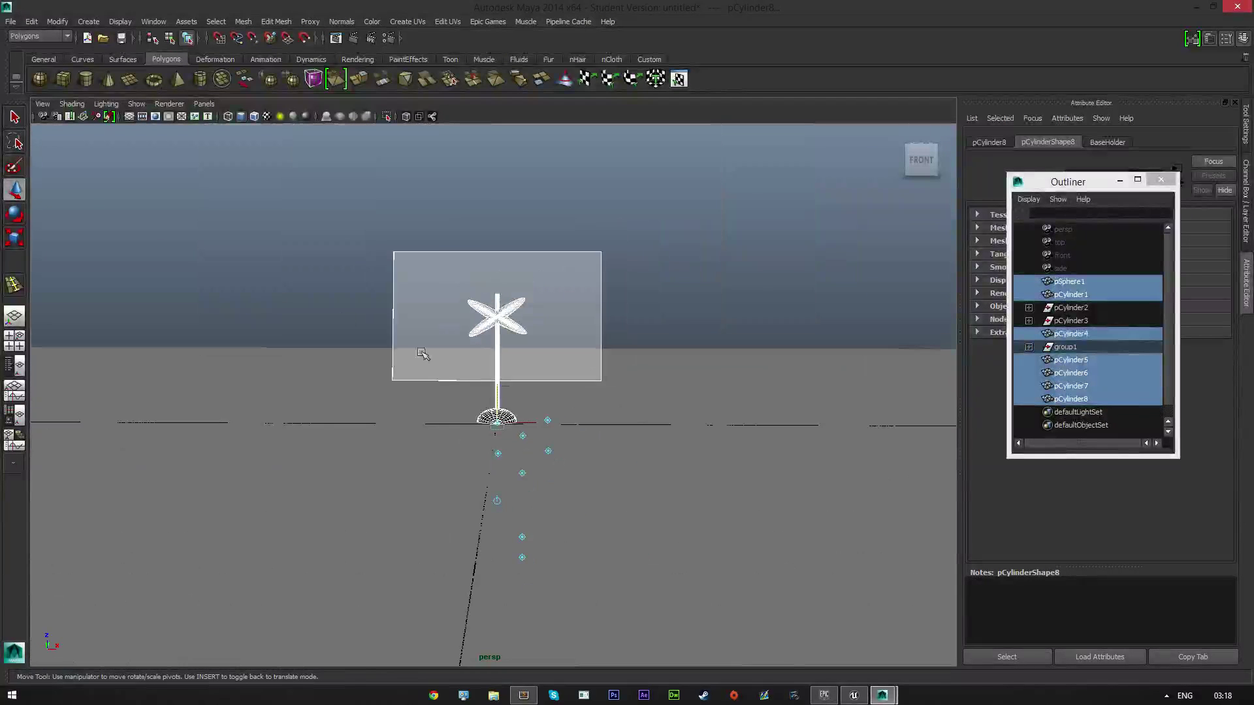
- Export the selected model parts as an FBX file named Terminal into the New Scifi Interior folder
{"action": "left_click", "coordinate": [13, 21]}
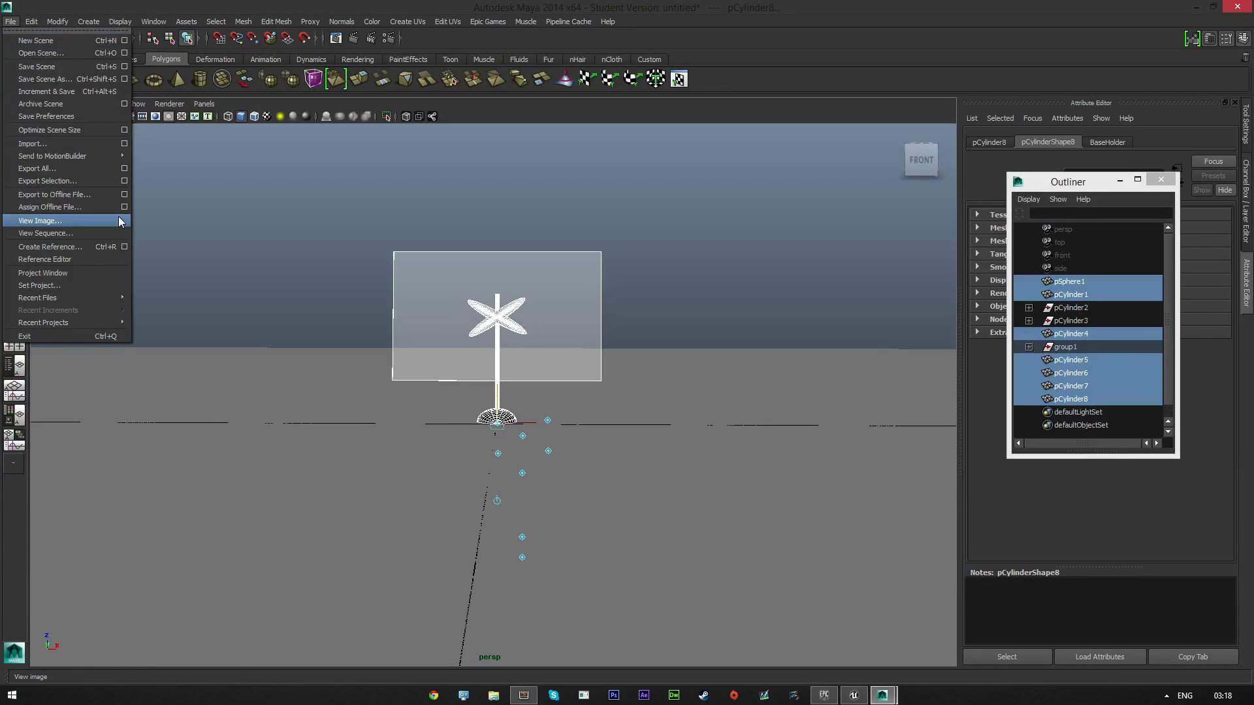
{"action": "left_click", "coordinate": [69, 181]}
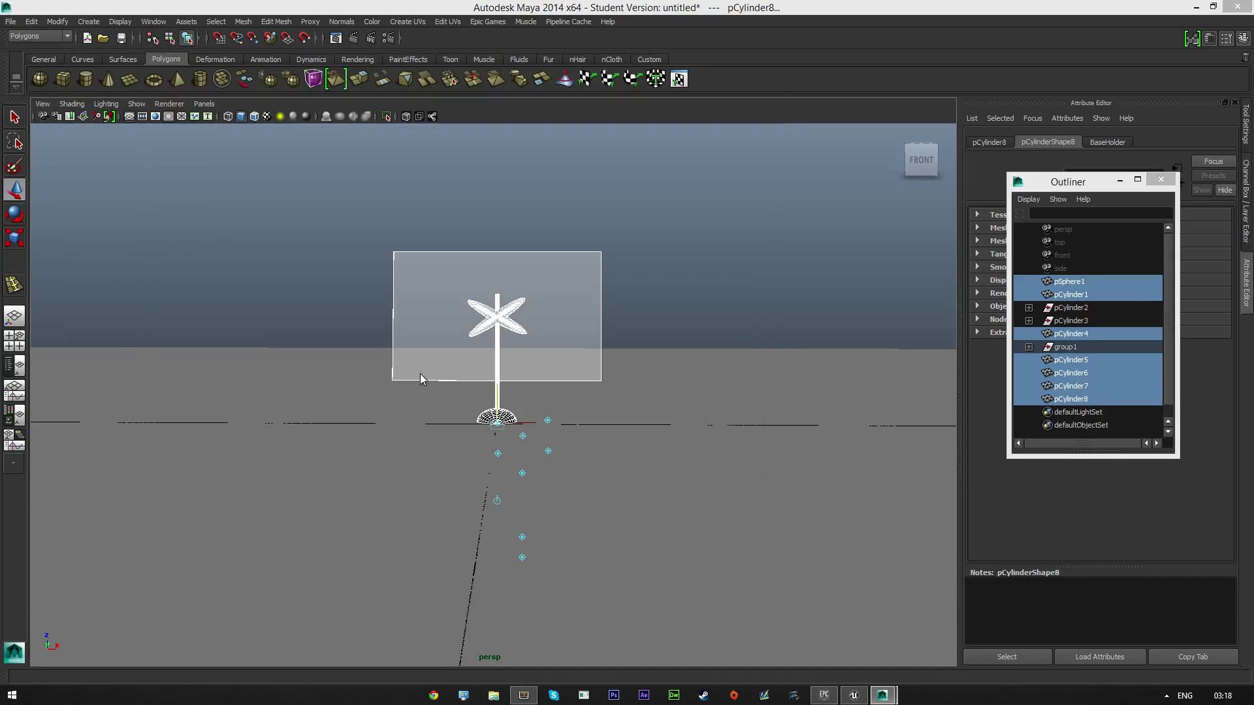
{"action": "double_click", "coordinate": [268, 181]}
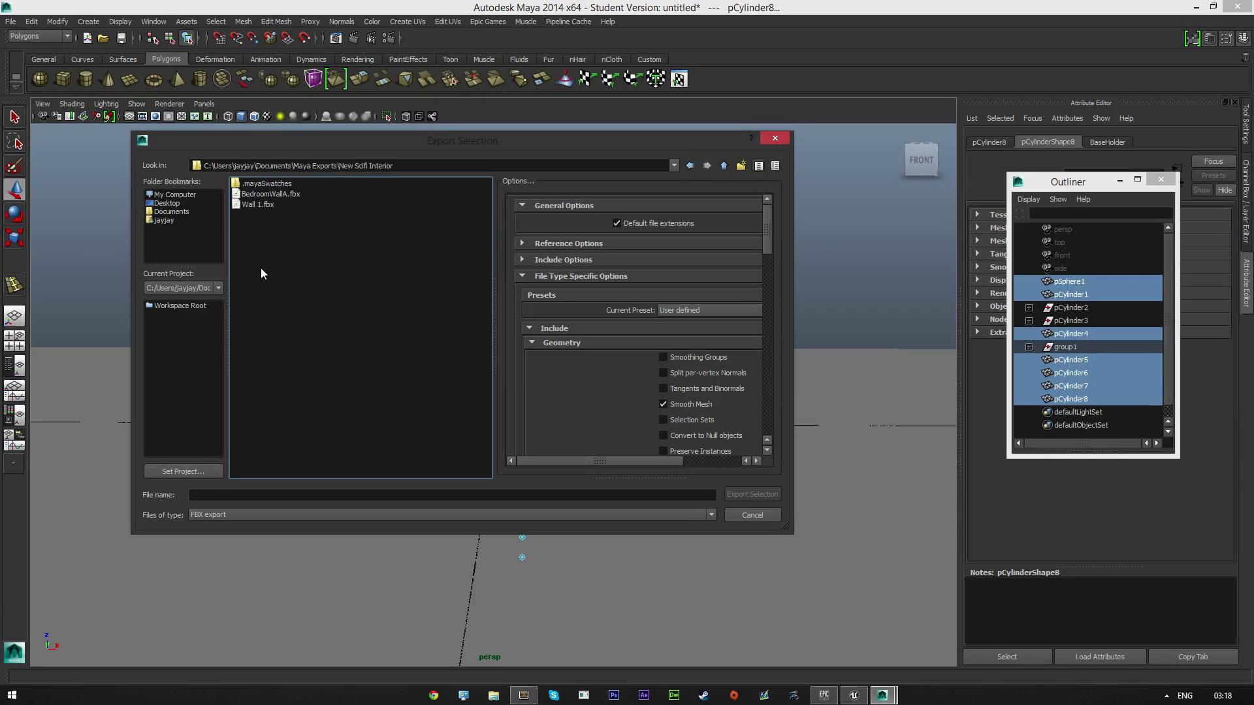
{"action": "left_click", "coordinate": [221, 495]}
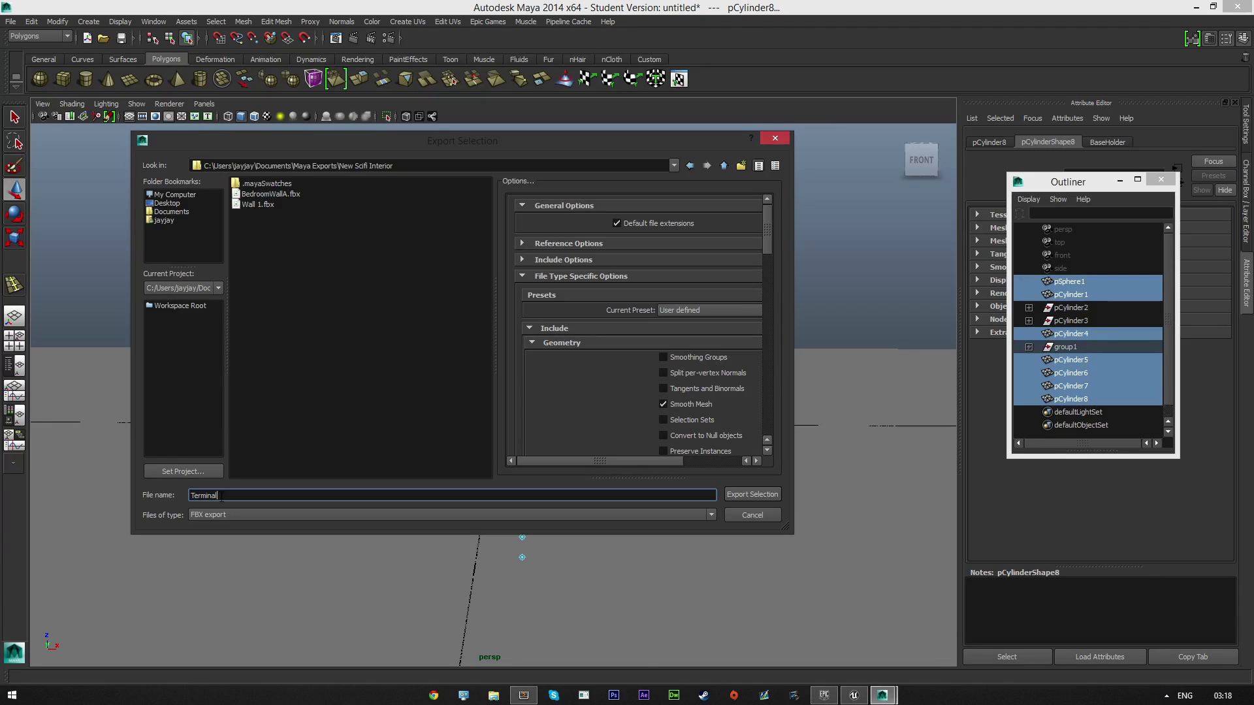
{"action": "left_click", "coordinate": [773, 496]}
{"action": "left_click", "coordinate": [758, 490]}
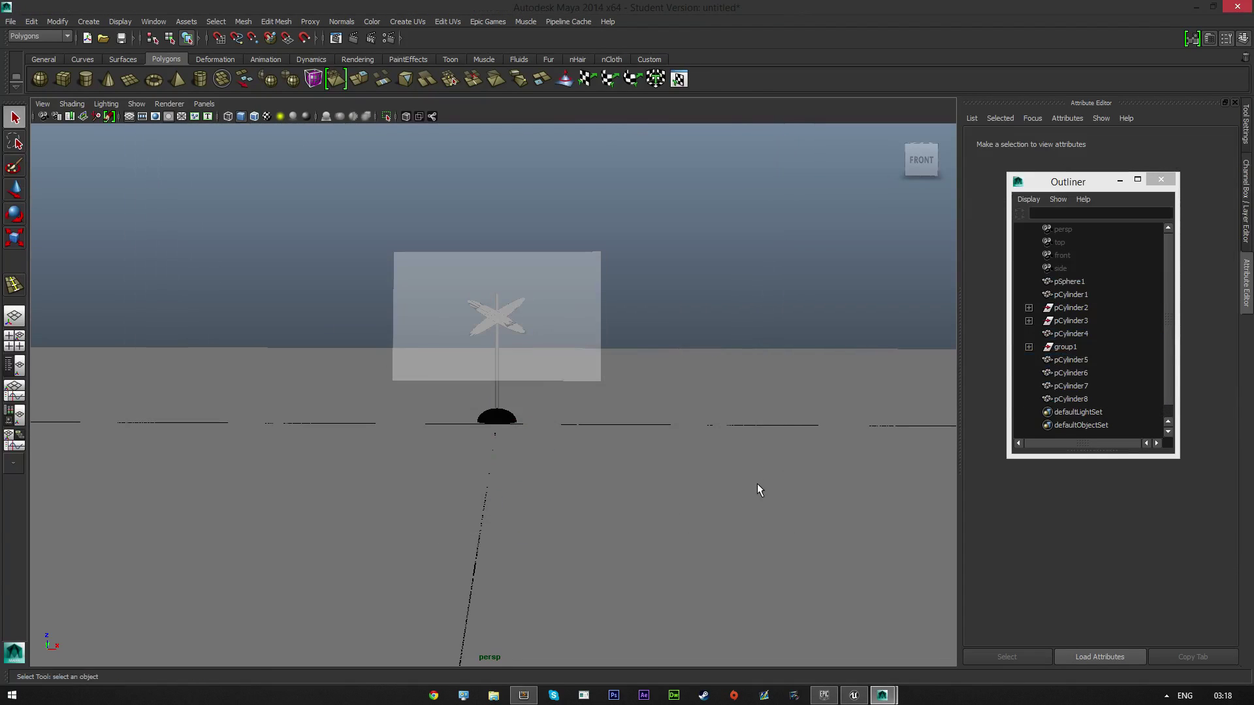
- Switch to the Unreal Editor, close the Output Window and show the Meshes folder directly under Content
{"action": "left_click", "coordinate": [1197, 7]}
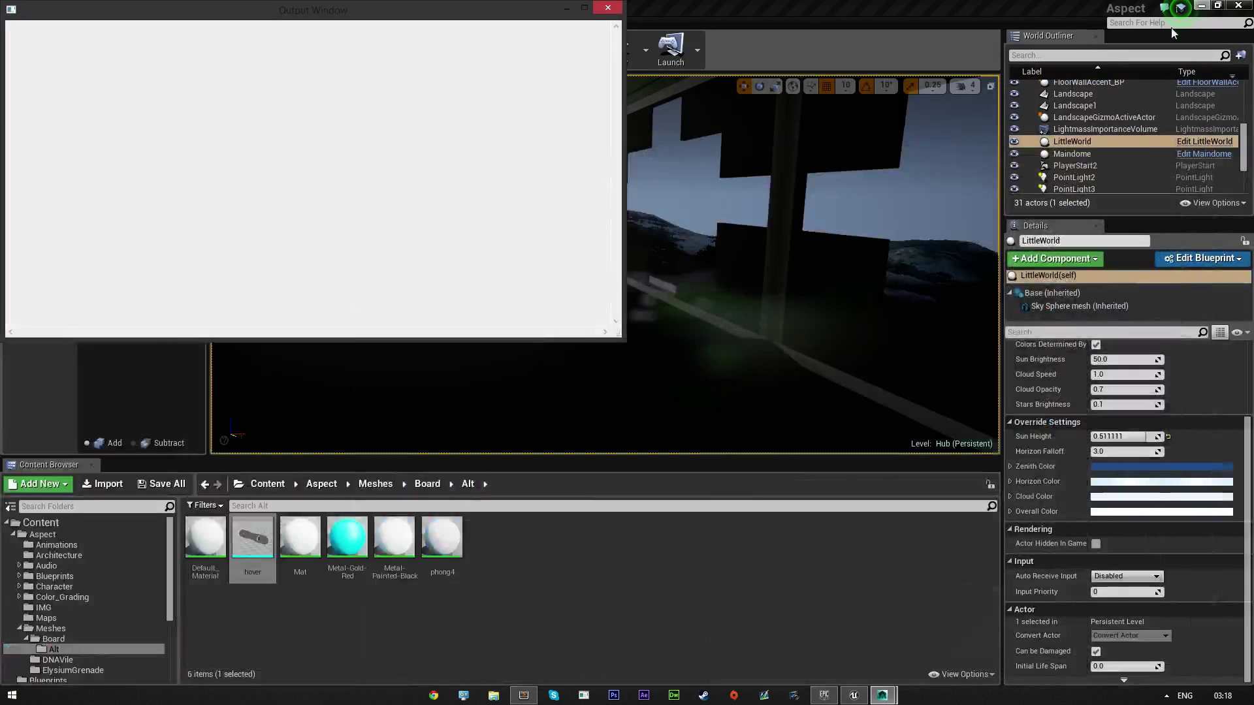
{"action": "left_click", "coordinate": [566, 8]}
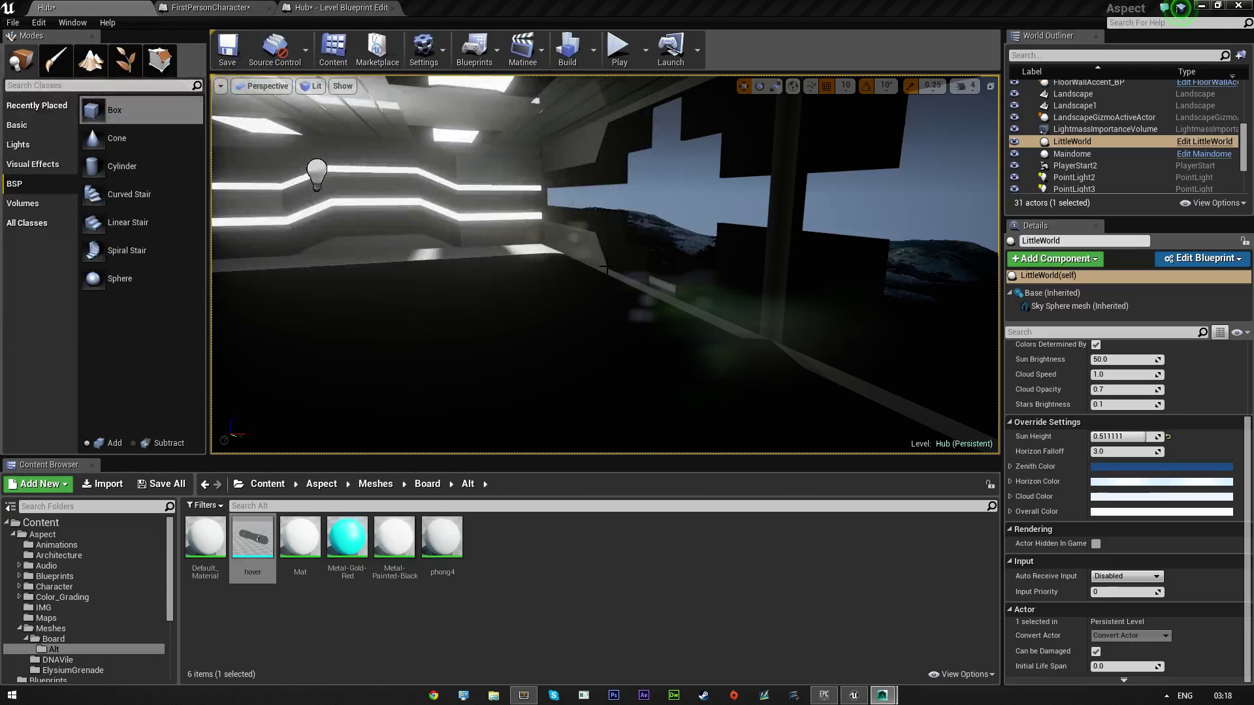
{"action": "right_click_drag", "start_coordinate": [607, 266], "coordinate": [520, 281]}
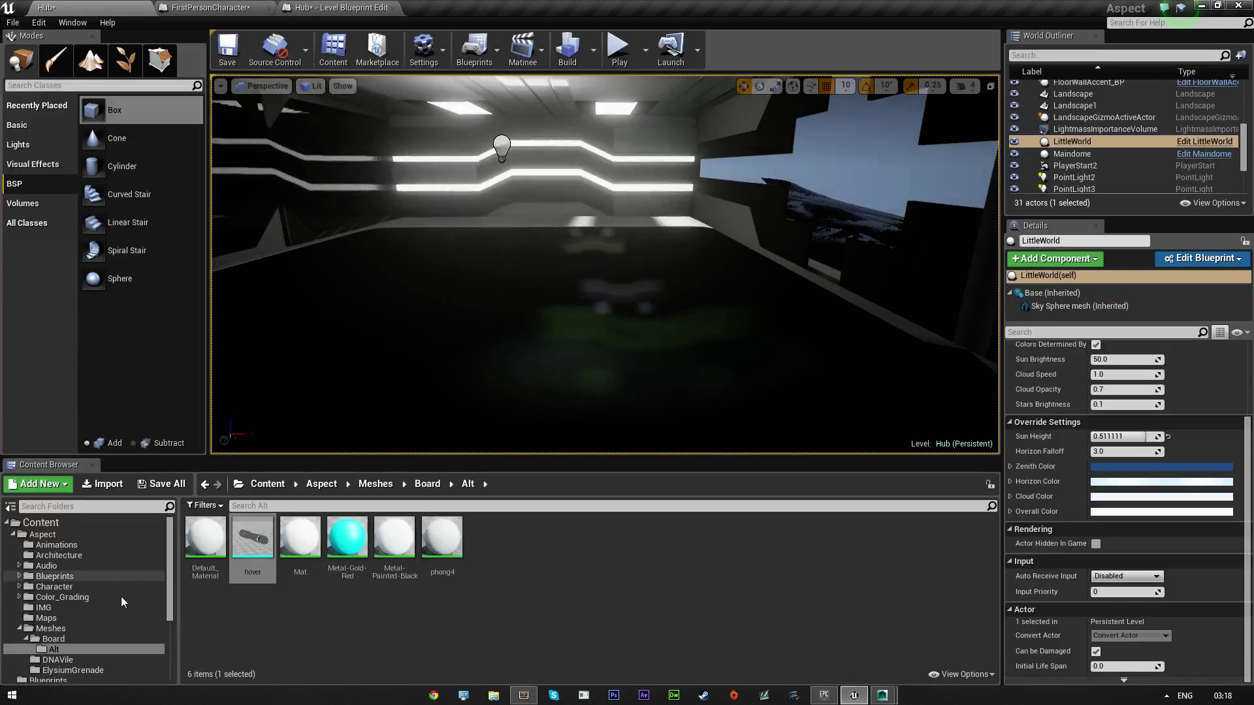
{"action": "left_click", "coordinate": [130, 629]}
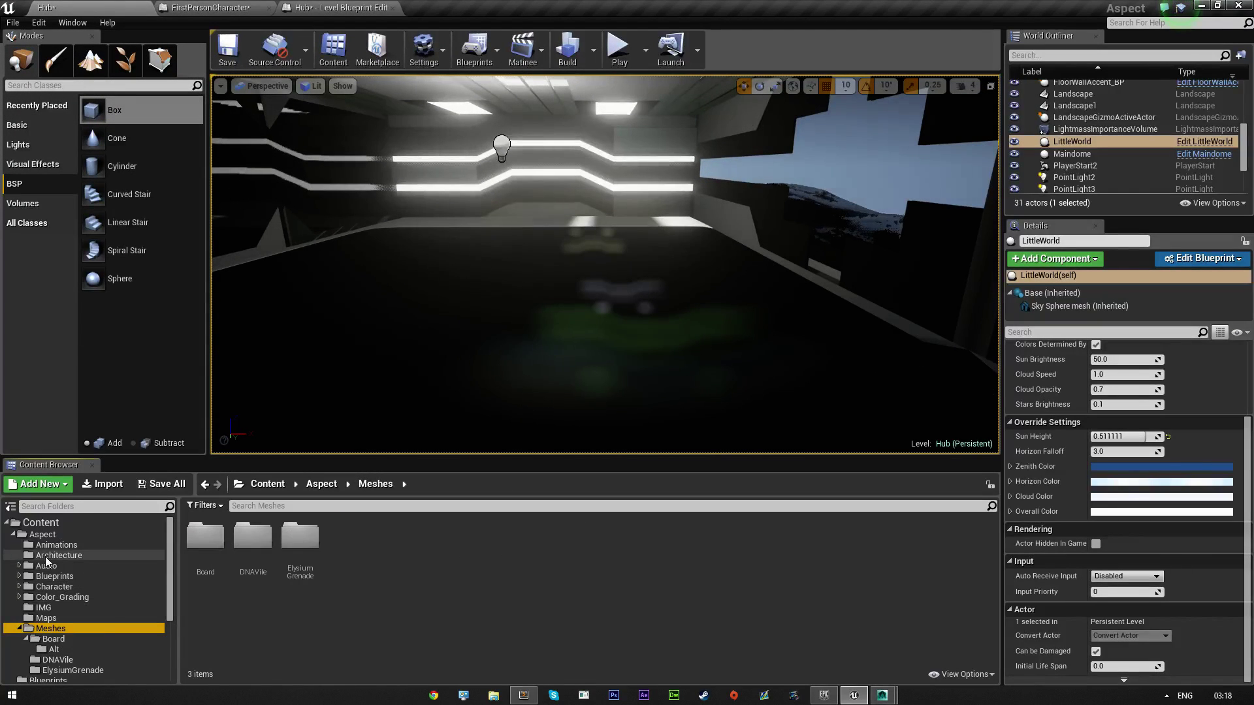
{"action": "left_click", "coordinate": [13, 535]}
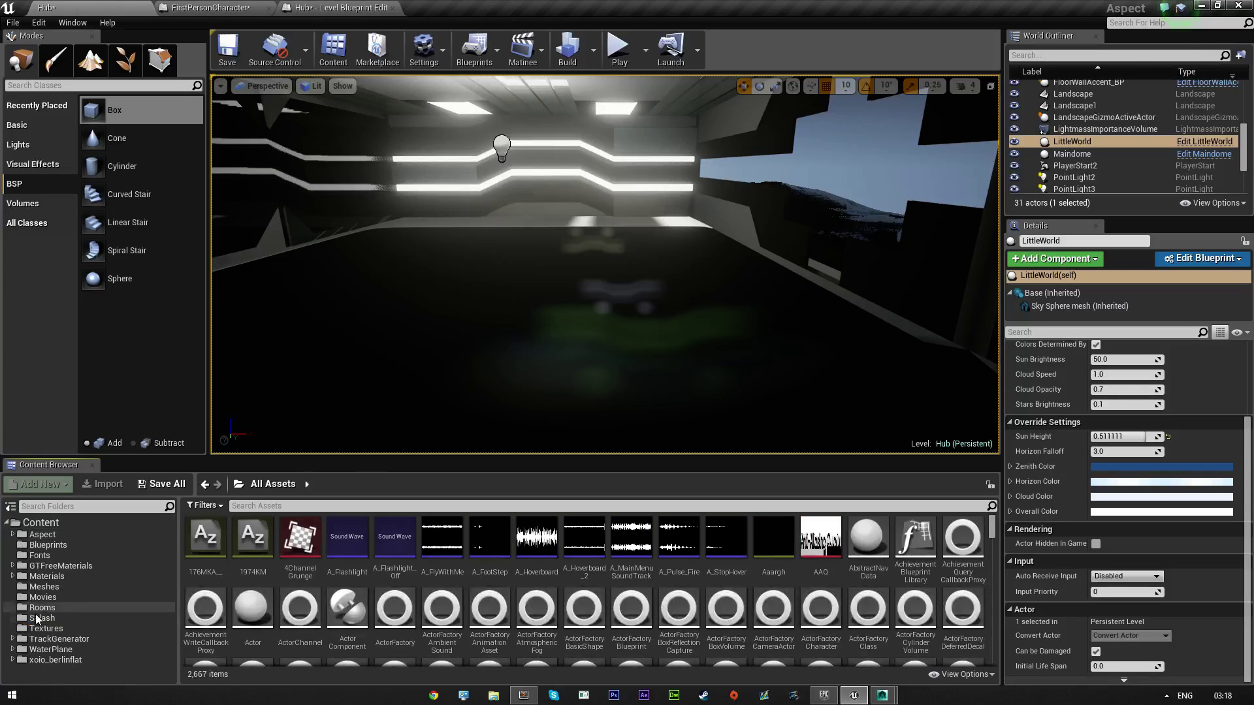
{"action": "left_click", "coordinate": [44, 587]}
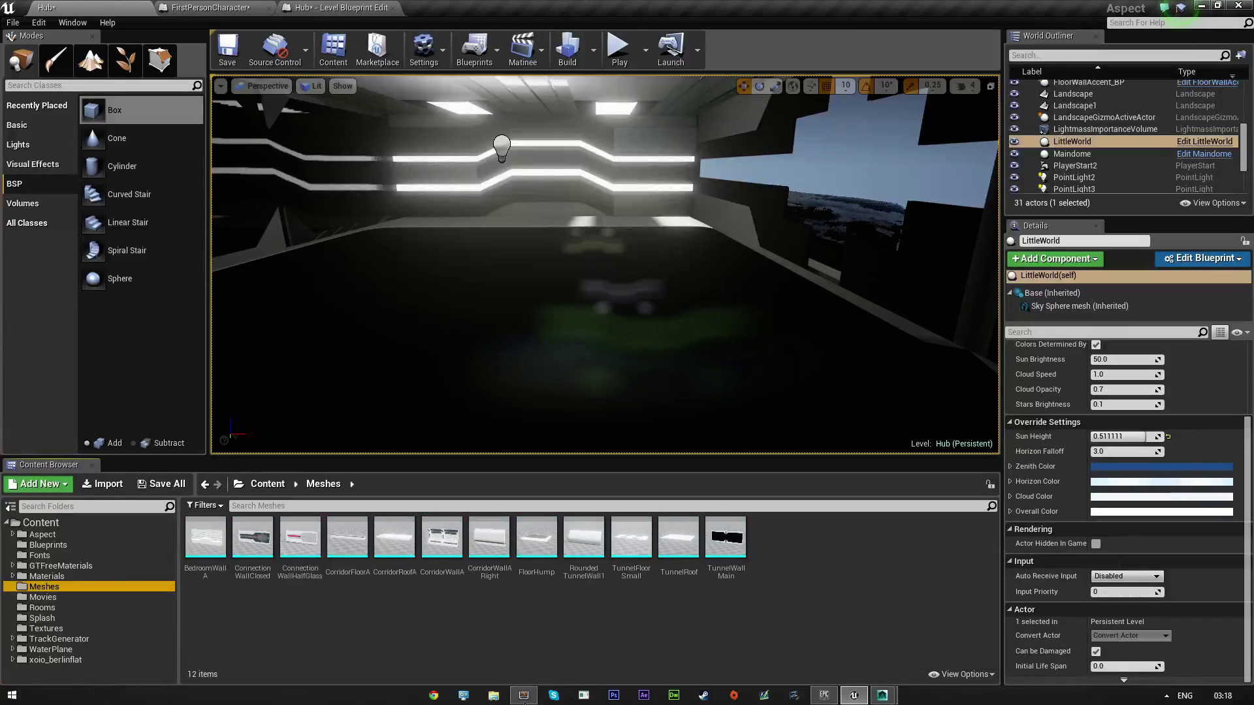
- Switch to File Explorer and open Documents > Maya Exports > New Scifi Interior
{"action": "left_click", "coordinate": [494, 696]}
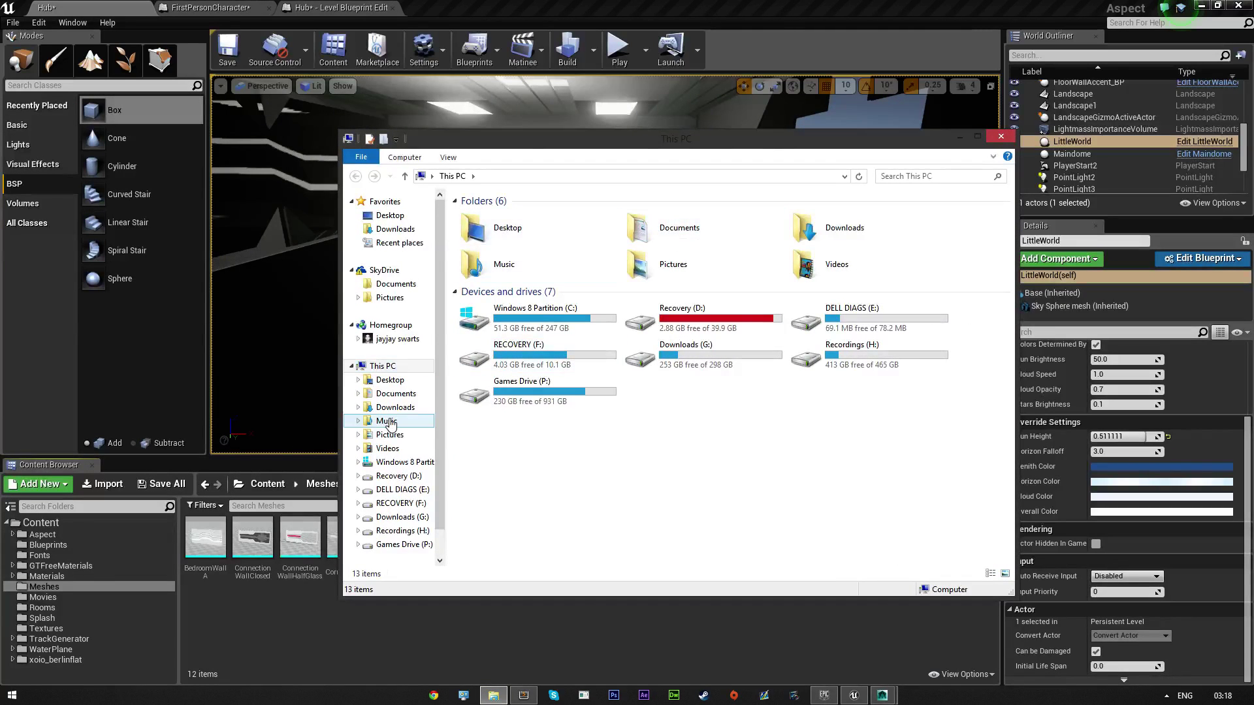
{"action": "left_click", "coordinate": [392, 449]}
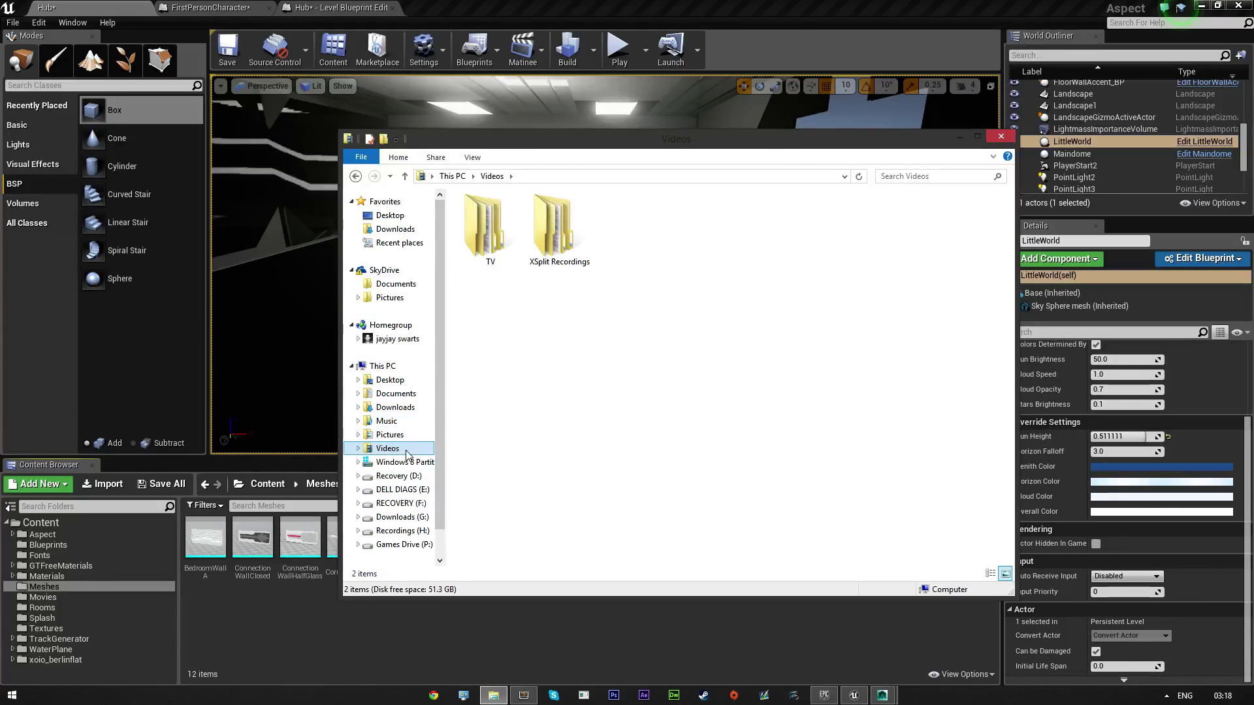
{"action": "left_click", "coordinate": [395, 406]}
{"action": "left_click", "coordinate": [396, 393]}
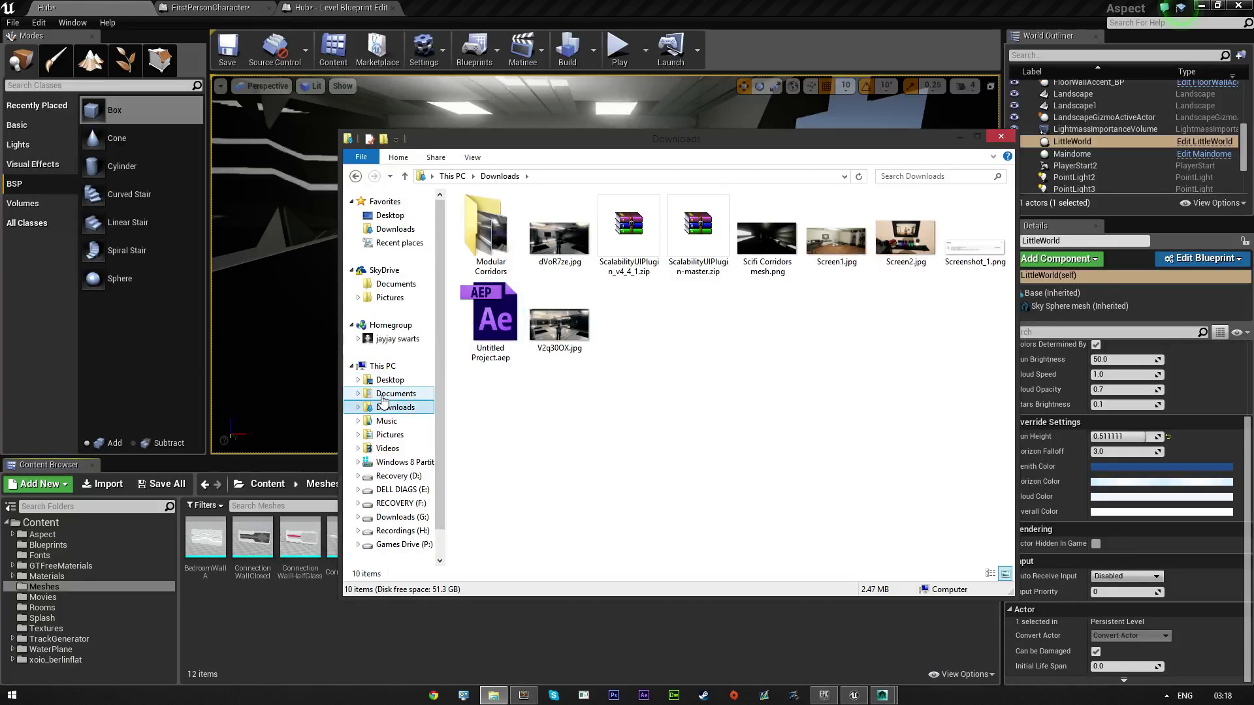
{"action": "double_click", "coordinate": [500, 394]}
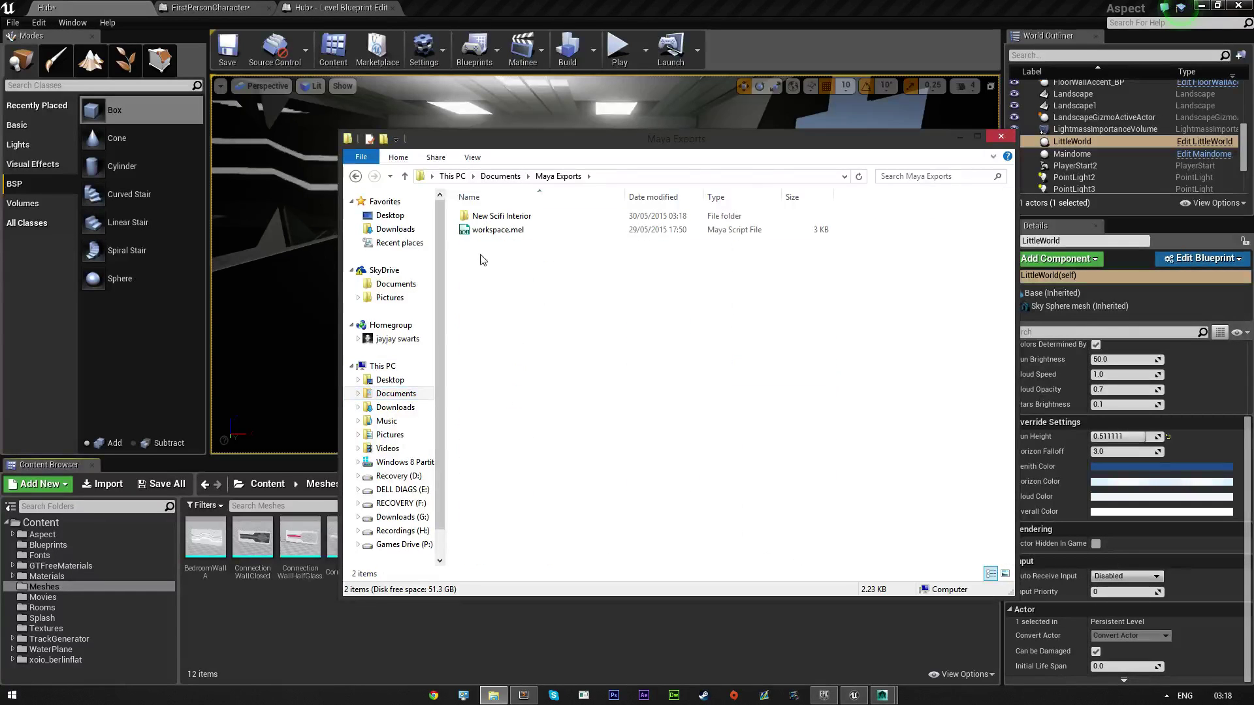
{"action": "double_click", "coordinate": [502, 217]}
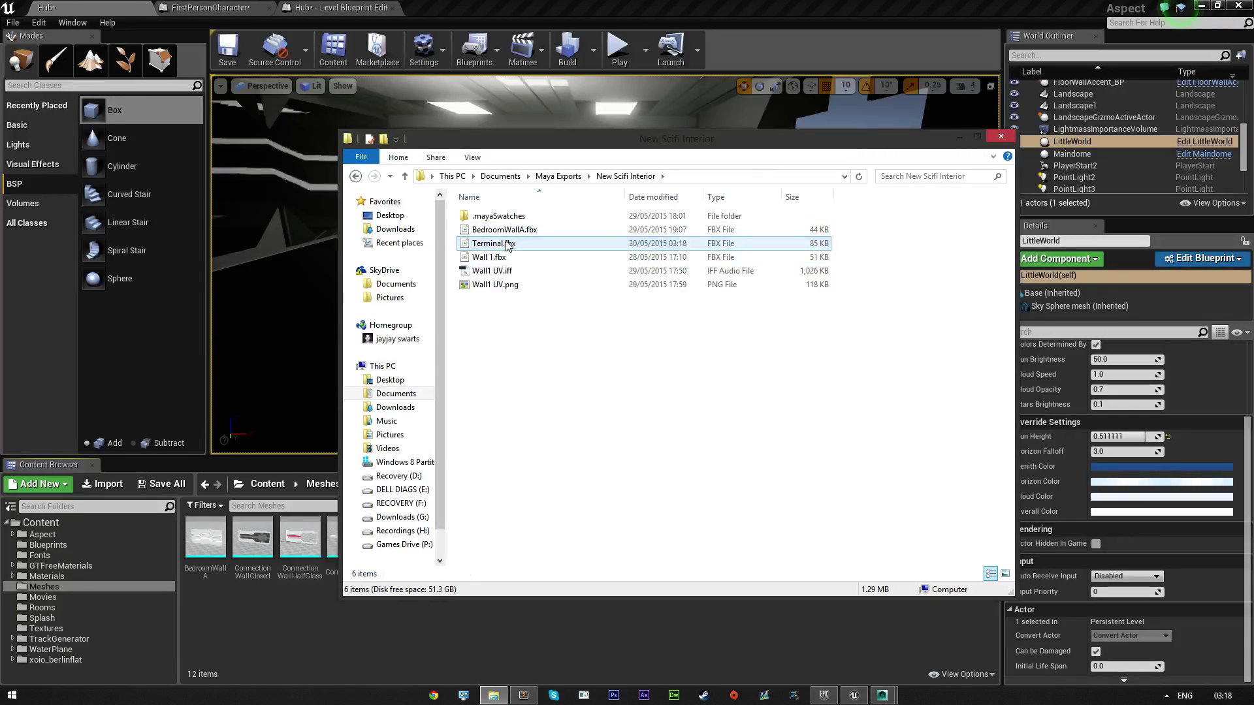
- Import Terminal.fbx into Unreal's Meshes folder with auto-generated collision and without materials or textures, and dismiss the message log
{"action": "left_click", "coordinate": [483, 244]}
{"action": "left_click_drag", "start_coordinate": [483, 243], "coordinate": [472, 359]}
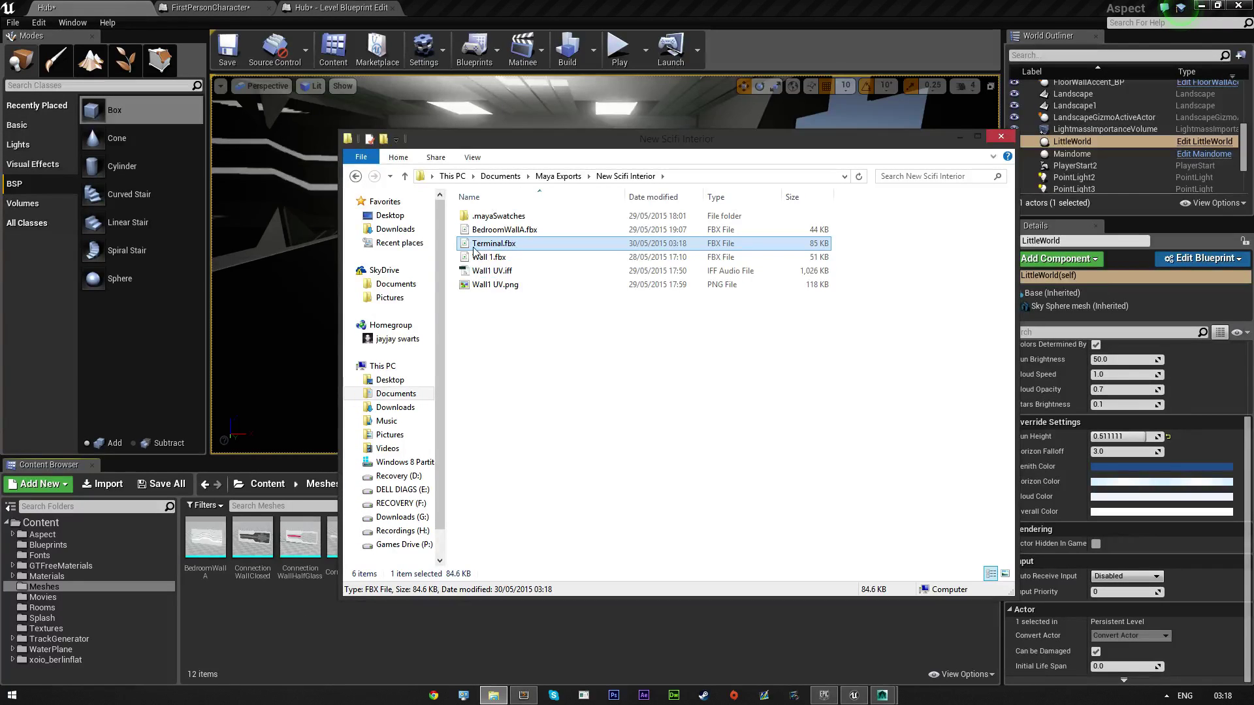
{"action": "left_click_drag", "start_coordinate": [375, 549], "coordinate": [284, 628]}
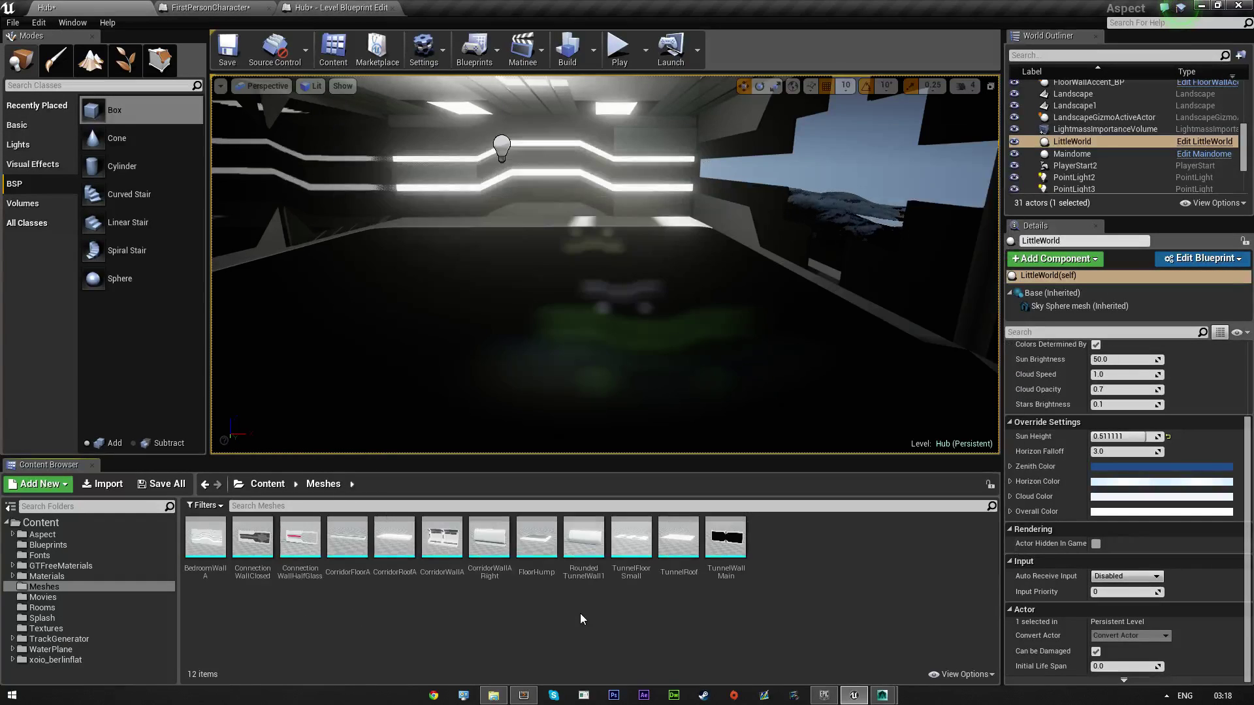
{"action": "left_click", "coordinate": [493, 695]}
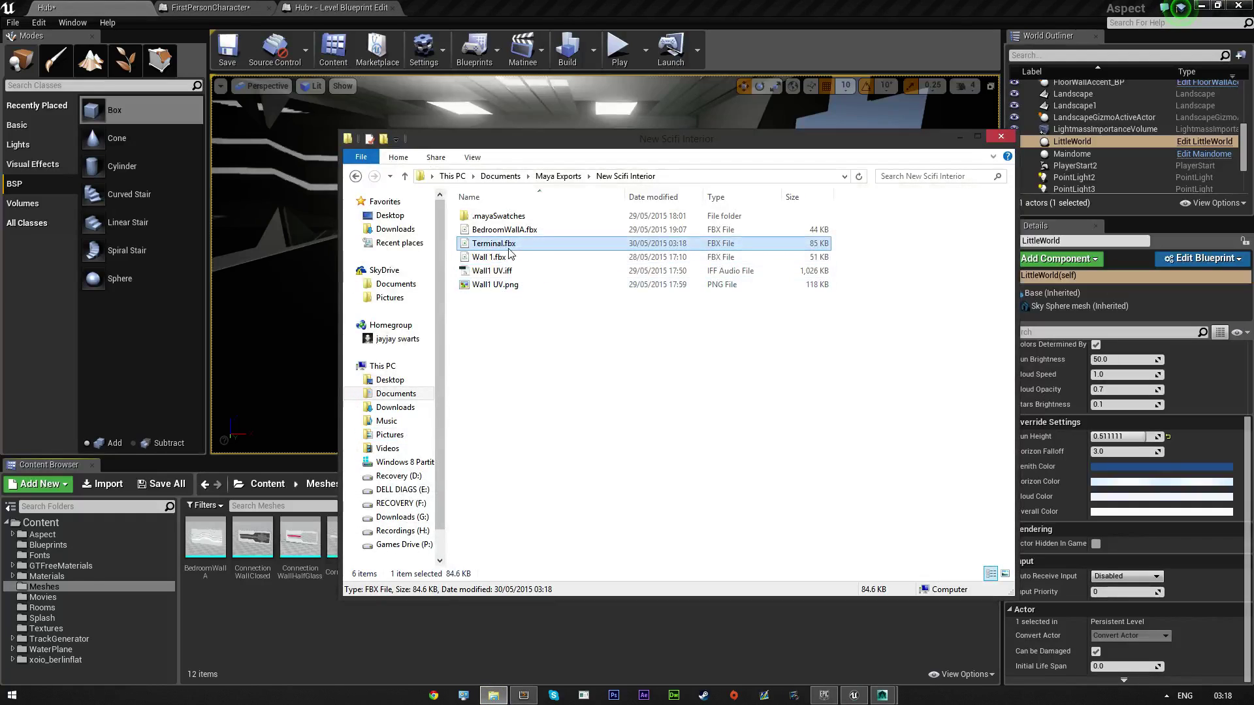
{"action": "left_click_drag", "start_coordinate": [509, 251], "coordinate": [420, 647]}
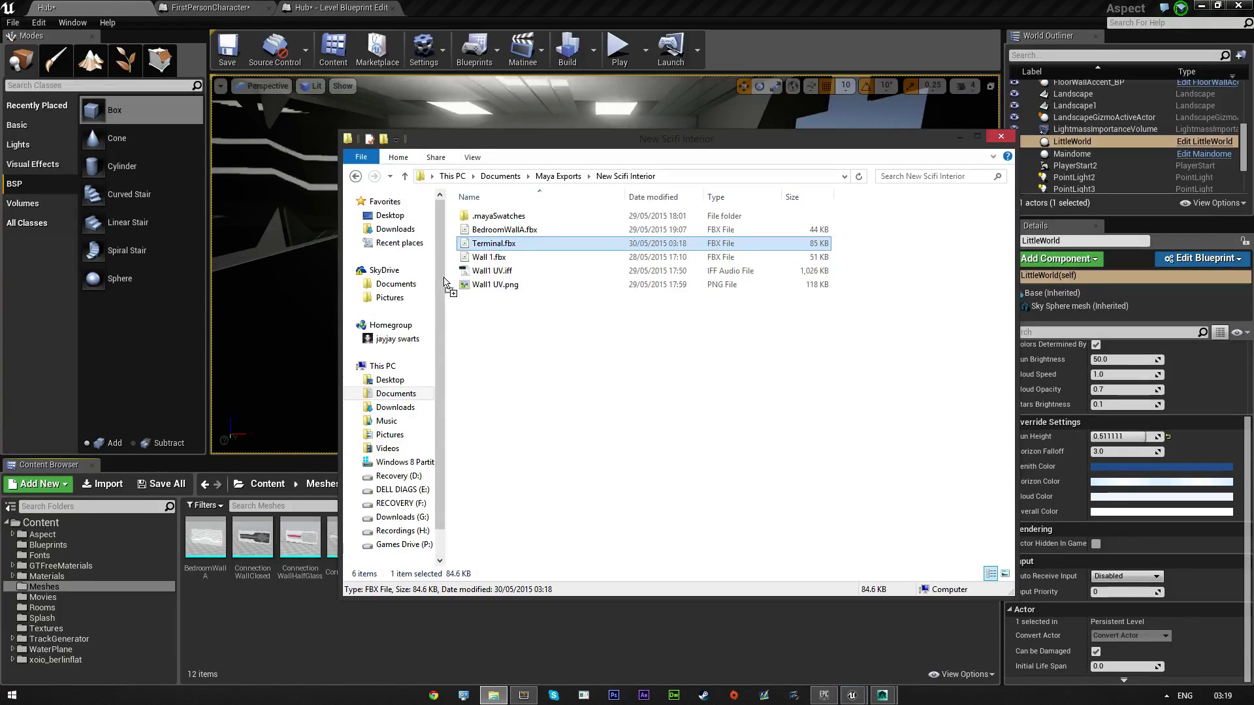
{"action": "left_click_drag", "start_coordinate": [350, 591], "coordinate": [323, 616]}
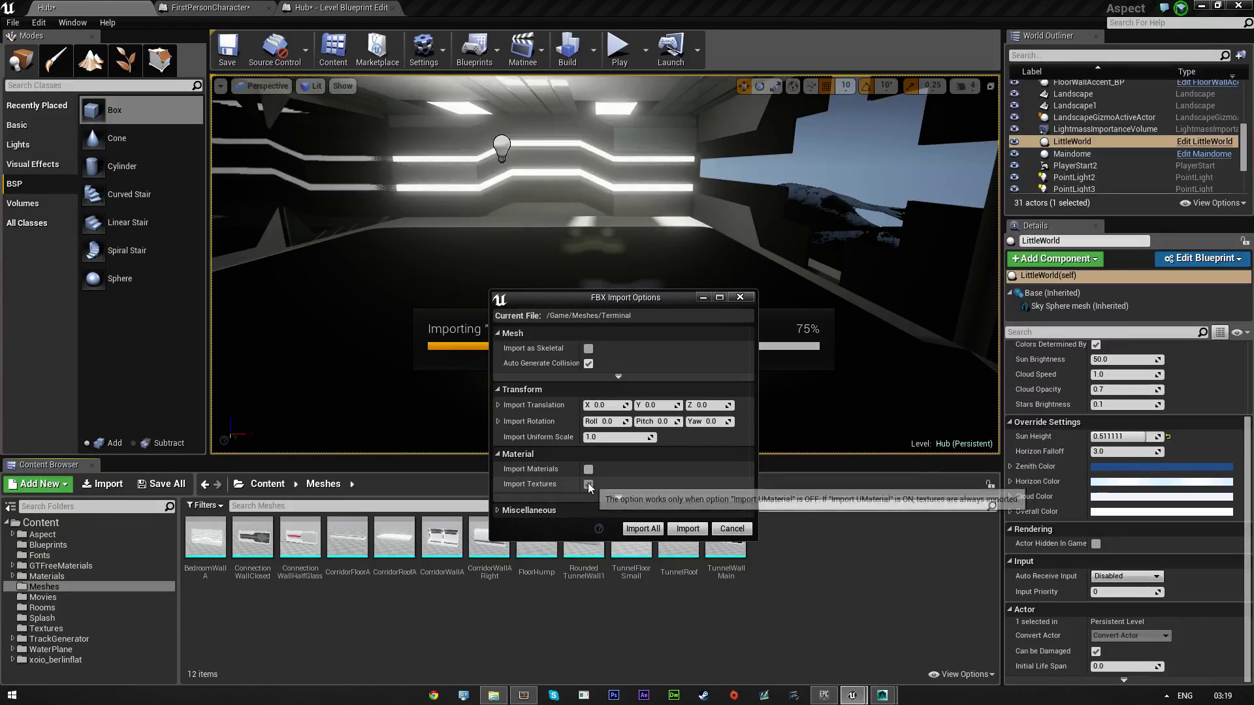
{"action": "left_click", "coordinate": [689, 531]}
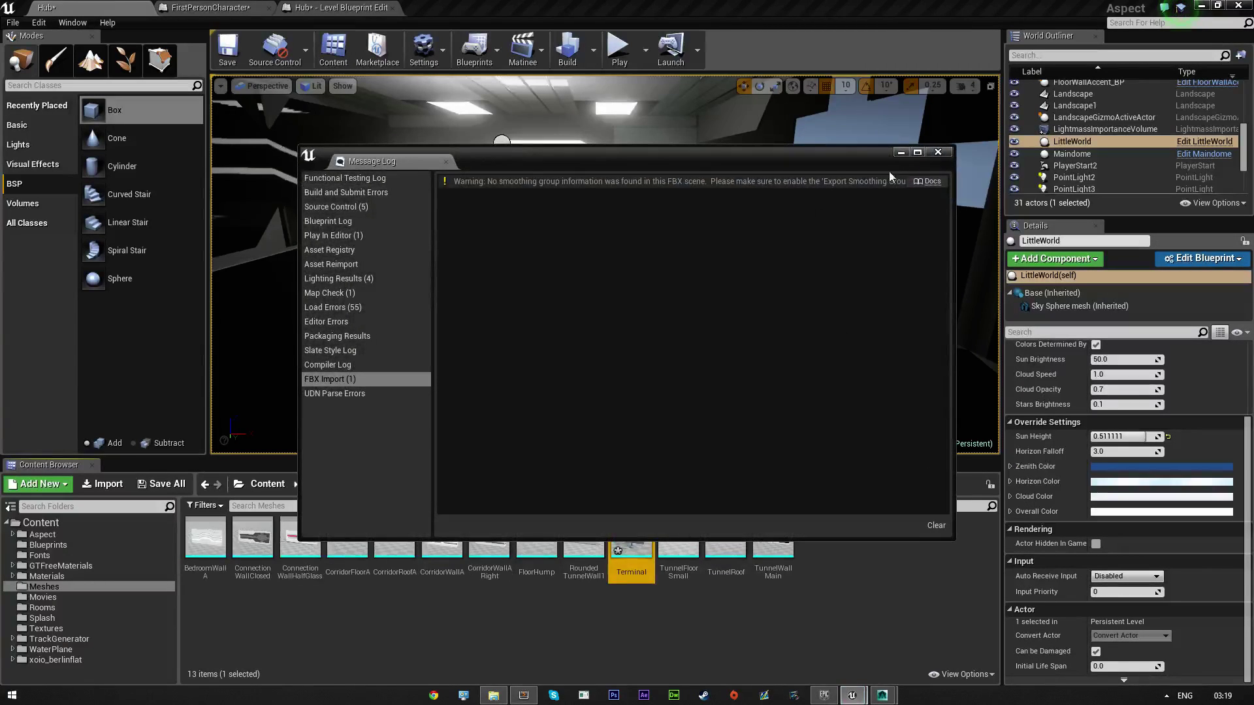
{"action": "left_click", "coordinate": [938, 151]}
- Open the Terminal mesh for editing and generate auto convex collision with accuracy 0.7 and 16 max hull verts
{"action": "double_click", "coordinate": [613, 547]}
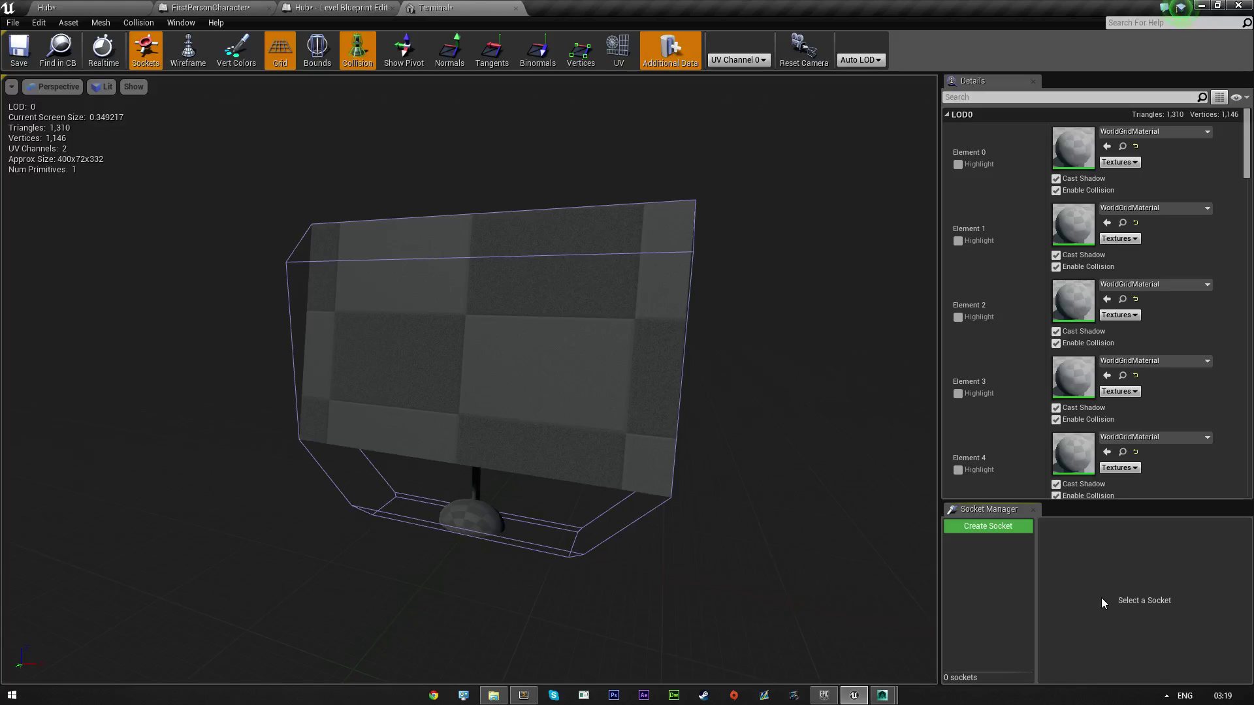
{"action": "left_click", "coordinate": [138, 23]}
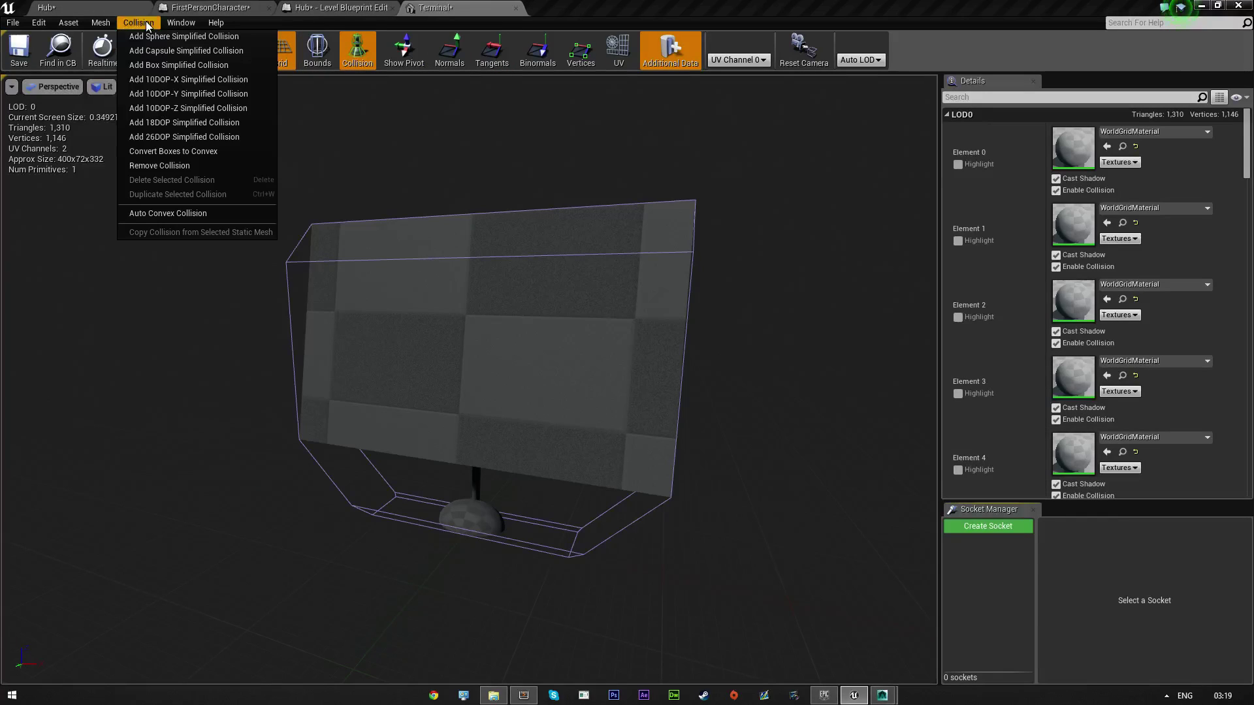
{"action": "left_click", "coordinate": [182, 213]}
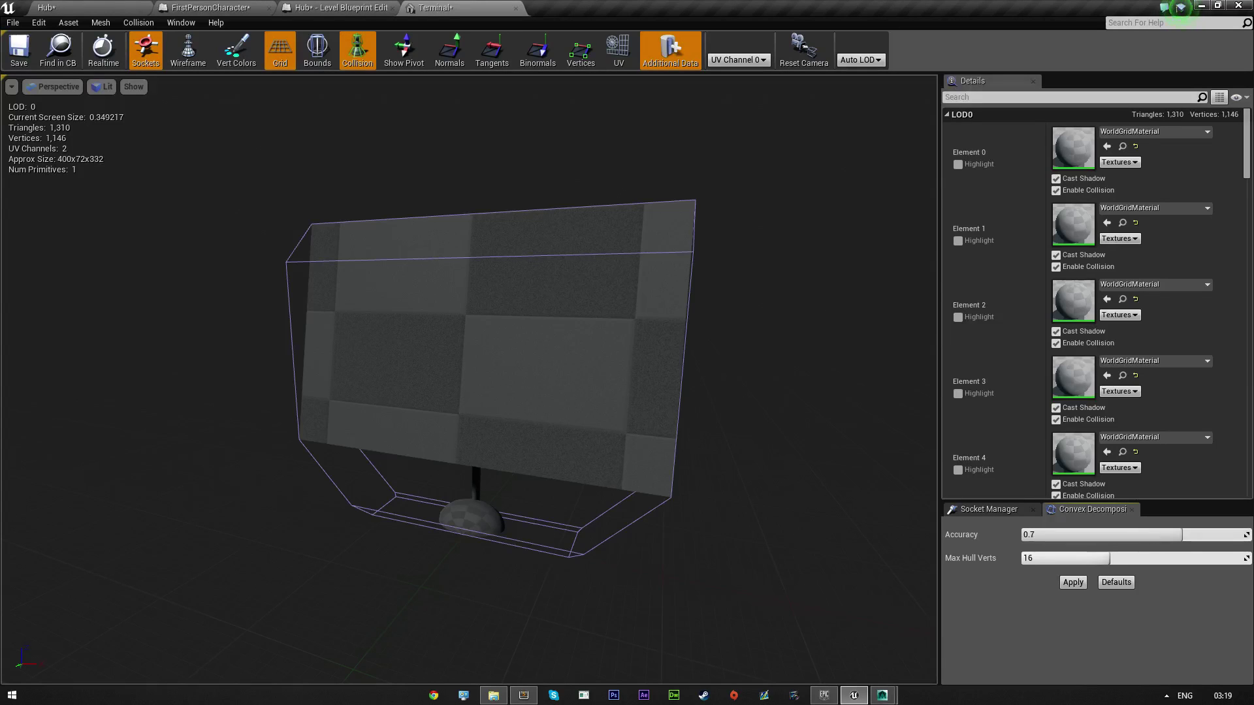
{"action": "left_click", "coordinate": [1073, 583]}
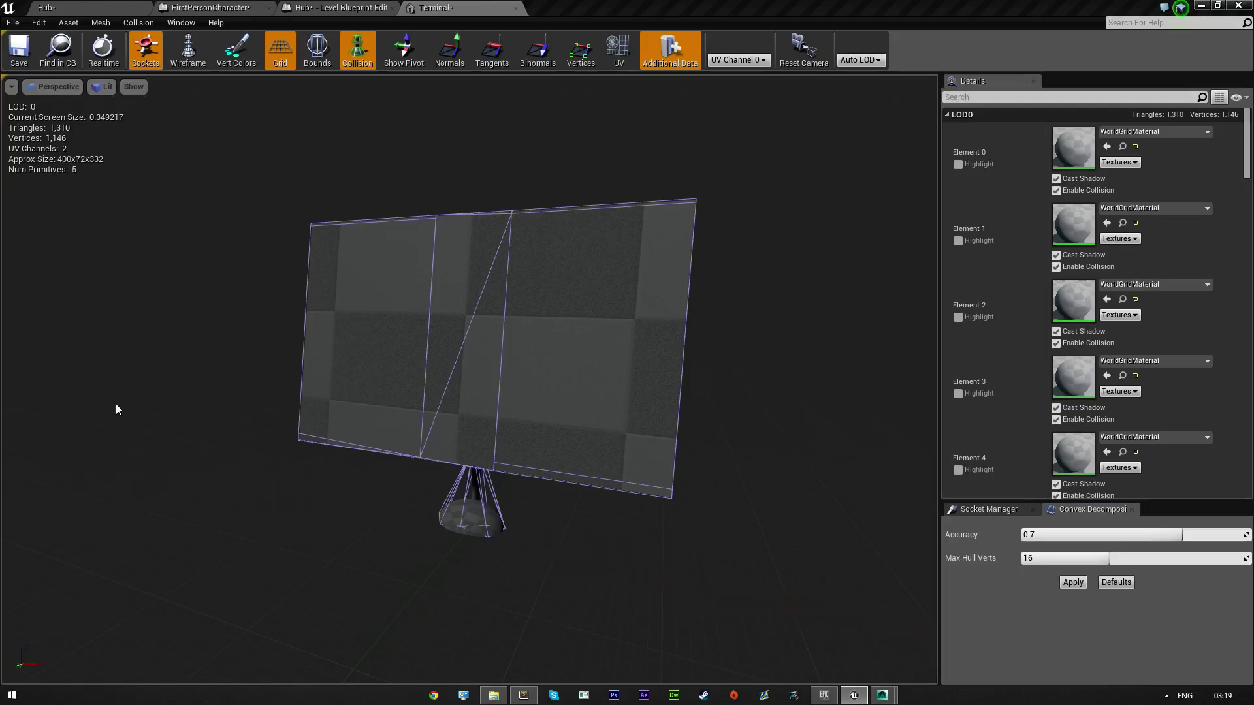
- Highlight Element 0, the terminal's domed base, and assign it the blackmatte material
{"action": "mouse_move", "coordinate": [223, 398]}
{"action": "right_mouse_down"}
{"action": "mouse_move", "coordinate": [666, 392]}
{"action": "mouse_move", "coordinate": [314, 379]}
{"action": "mouse_move", "coordinate": [509, 392]}
{"action": "mouse_move", "coordinate": [405, 385]}
{"action": "mouse_move", "coordinate": [227, 402]}
{"action": "right_mouse_up"}
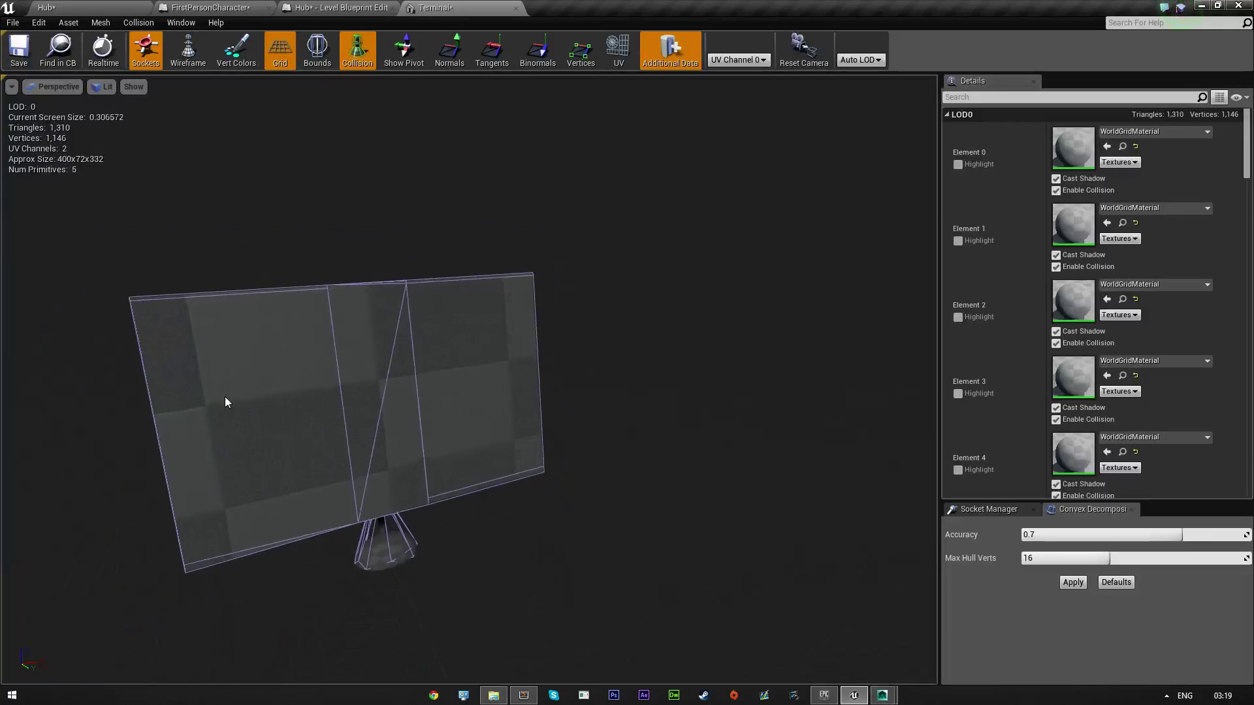
{"action": "left_click", "coordinate": [958, 164]}
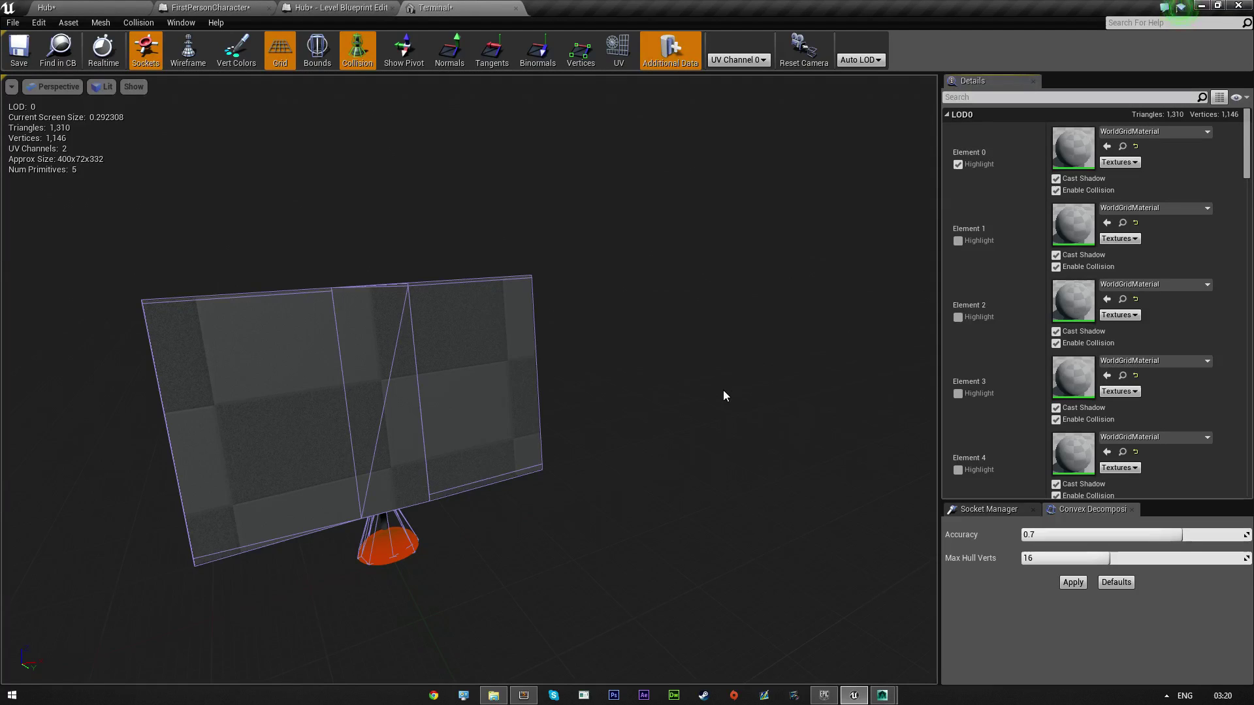
{"action": "mouse_move", "coordinate": [723, 390]}
{"action": "right_mouse_down"}
{"action": "mouse_move", "coordinate": [643, 372]}
{"action": "mouse_move", "coordinate": [673, 369]}
{"action": "mouse_move", "coordinate": [771, 431]}
{"action": "mouse_move", "coordinate": [732, 418]}
{"action": "mouse_move", "coordinate": [614, 424]}
{"action": "mouse_move", "coordinate": [555, 405]}
{"action": "mouse_move", "coordinate": [712, 385]}
{"action": "right_mouse_up"}
{"action": "left_click", "coordinate": [1140, 131]}
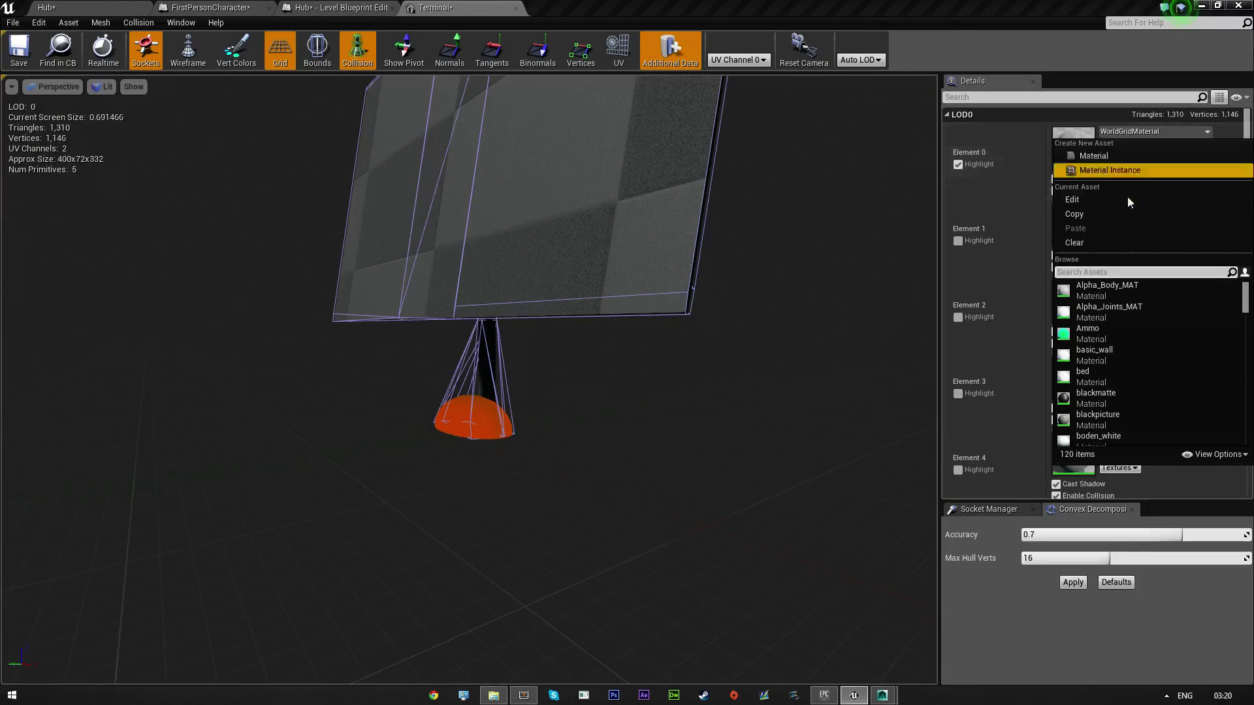
{"action": "left_click", "coordinate": [1127, 401]}
- Highlight Element 1, the pole and crossed bracket, and assign it the Metal_BrushedSteel material
{"action": "right_click_drag", "start_coordinate": [653, 391], "coordinate": [811, 394]}
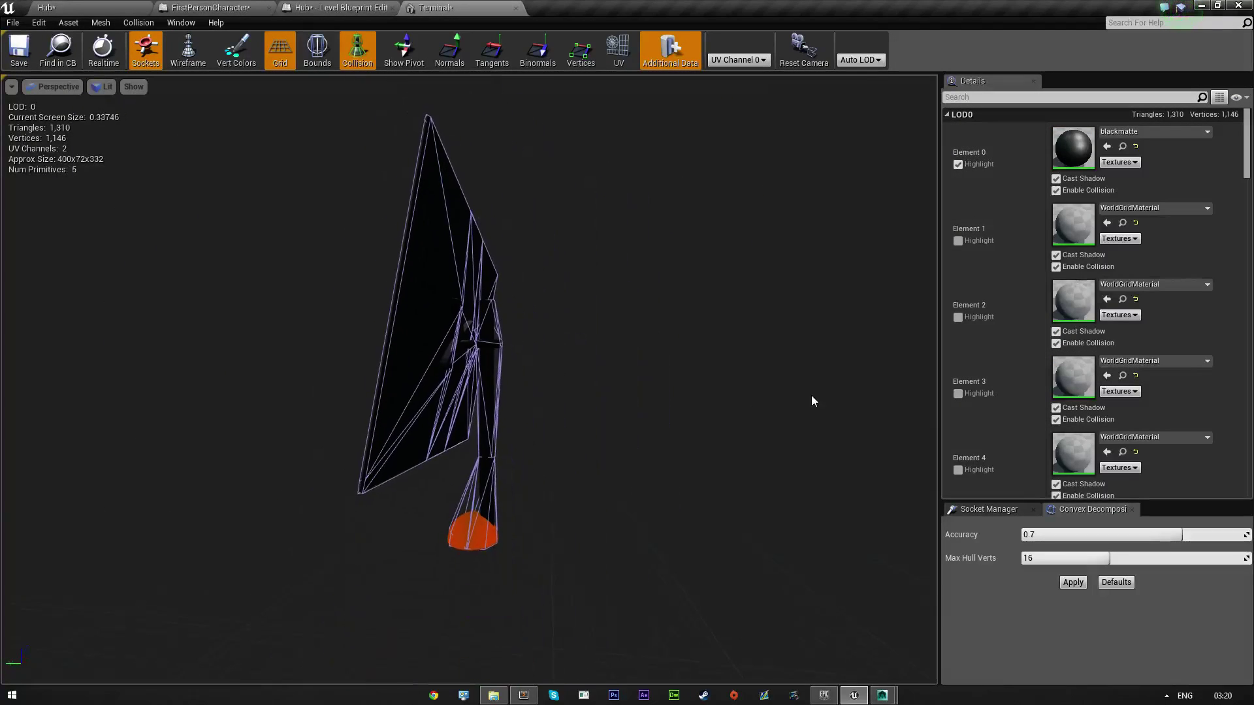
{"action": "left_click", "coordinate": [958, 241]}
{"action": "right_click_drag", "start_coordinate": [731, 376], "coordinate": [745, 359]}
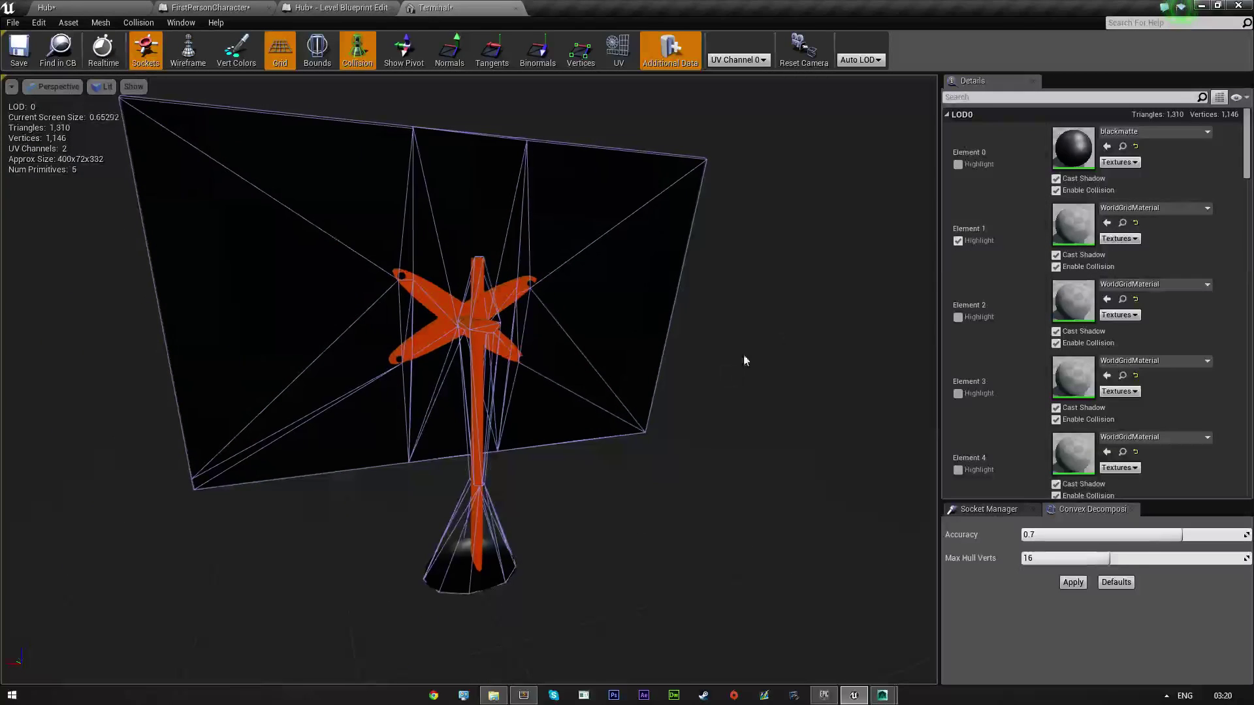
{"action": "left_click", "coordinate": [1126, 207]}
{"action": "type", "text": "br"}
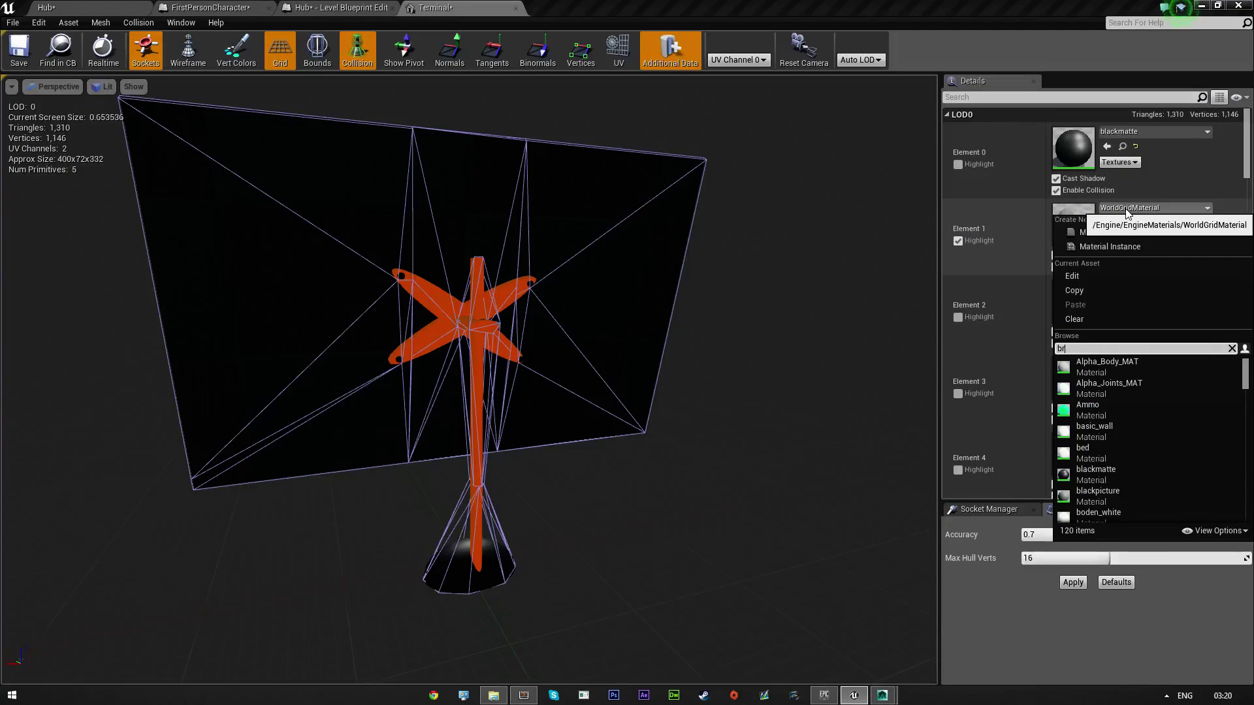
{"action": "type", "text": "ushed"}
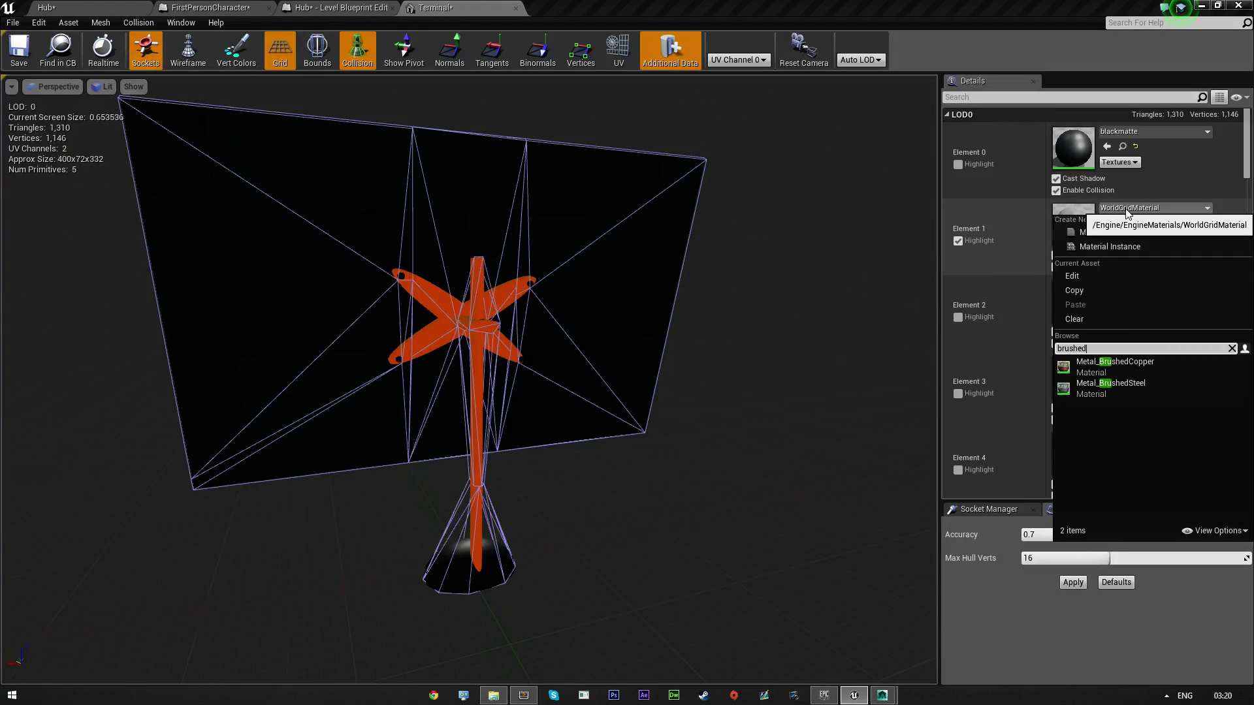
{"action": "left_click", "coordinate": [1147, 387]}
- Highlight Element 2 of the terminal mesh and try the Ammo material on it
{"action": "right_click_drag", "start_coordinate": [703, 339], "coordinate": [630, 343]}
{"action": "right_click_drag", "start_coordinate": [703, 277], "coordinate": [569, 299]}
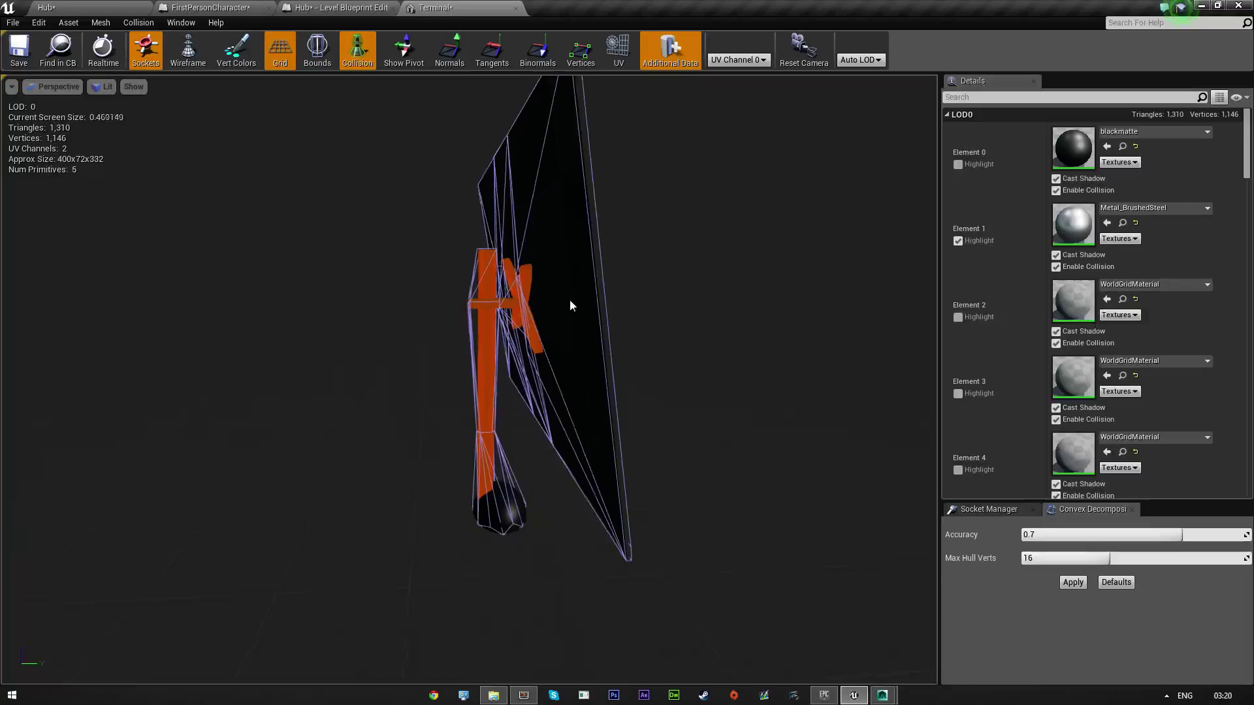
{"action": "left_click", "coordinate": [957, 318]}
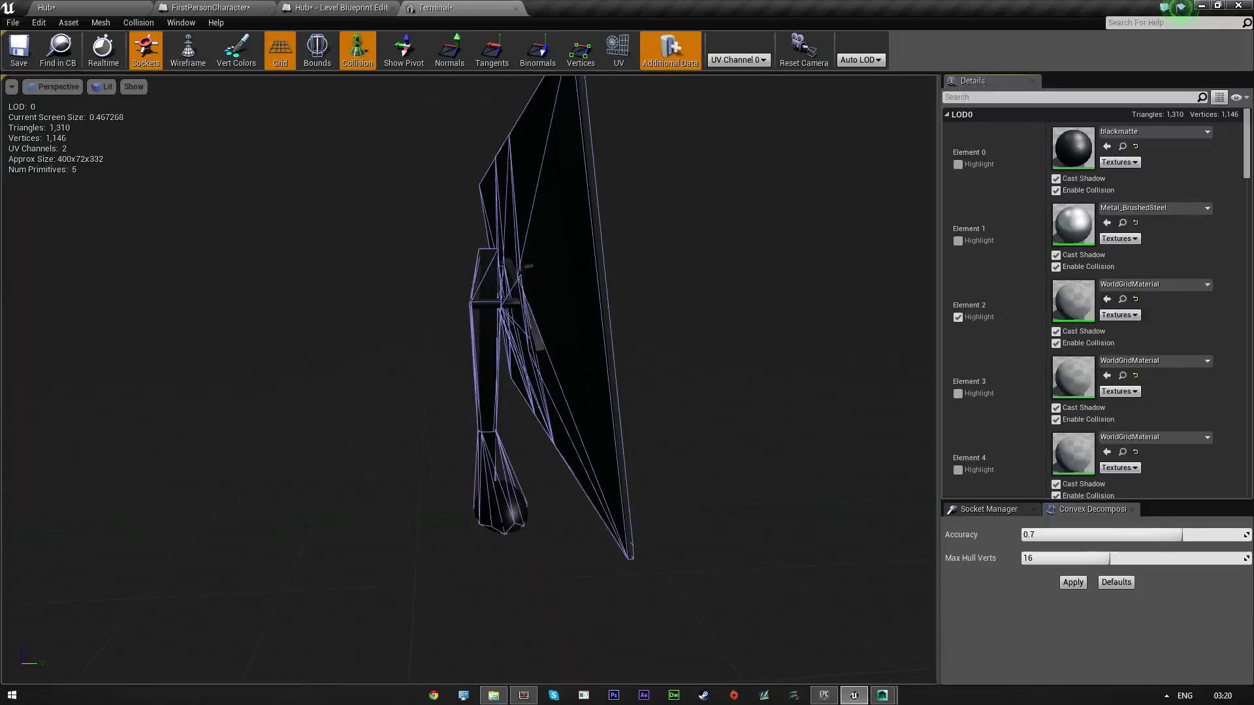
{"action": "right_click_drag", "start_coordinate": [731, 314], "coordinate": [503, 351]}
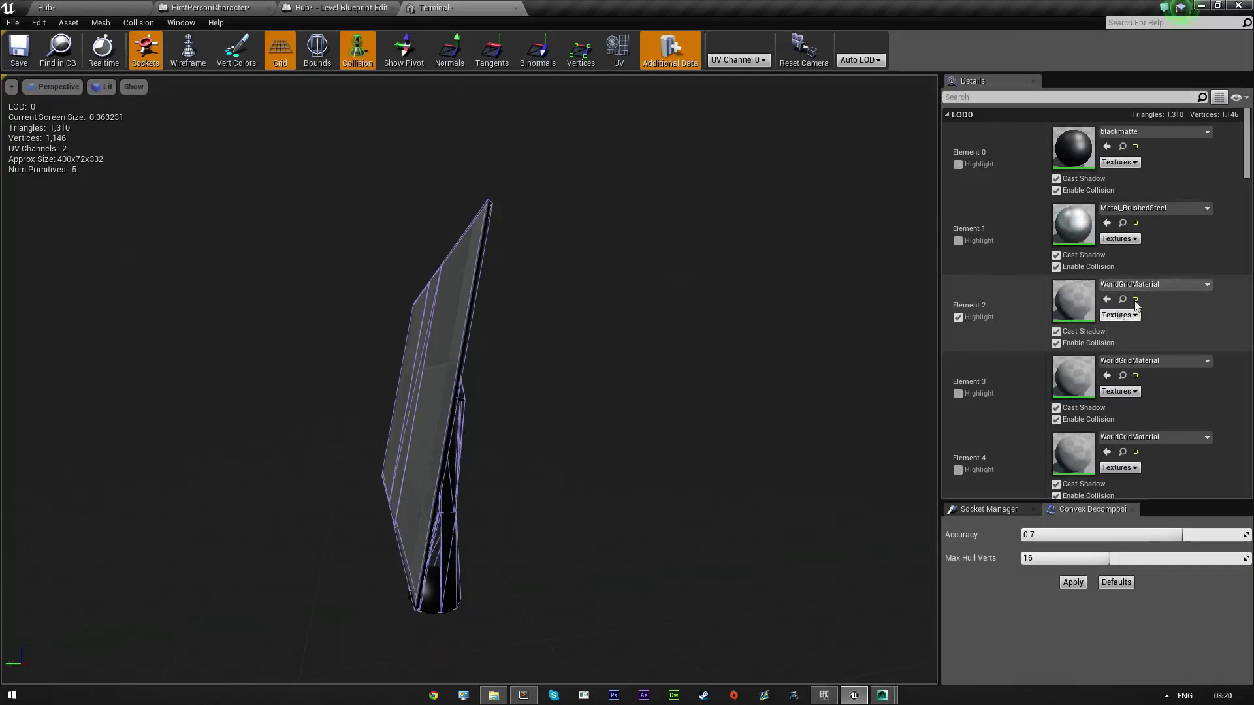
{"action": "left_click", "coordinate": [1151, 284]}
{"action": "left_click", "coordinate": [1122, 493]}
{"action": "right_click_drag", "start_coordinate": [588, 340], "coordinate": [483, 308]}
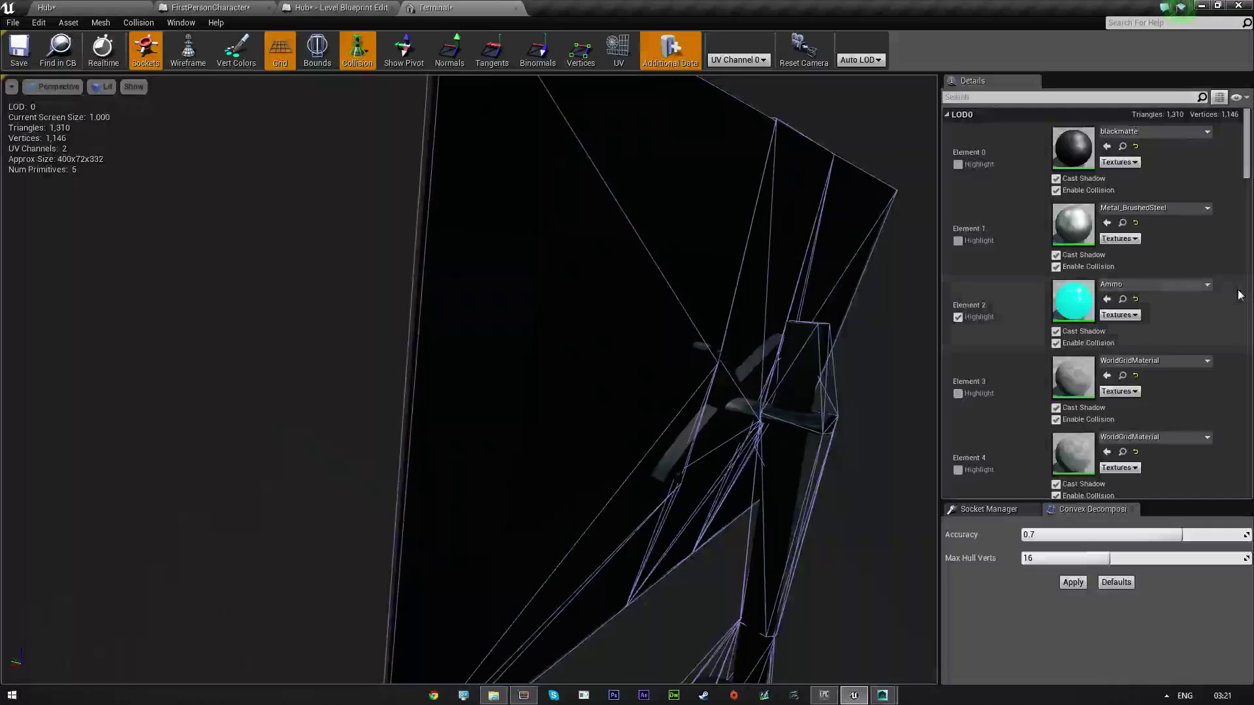
- Search Element 2's materials for "invi", clear its assigned material instead, and turn off its highlight
{"action": "left_click", "coordinate": [1140, 285]}
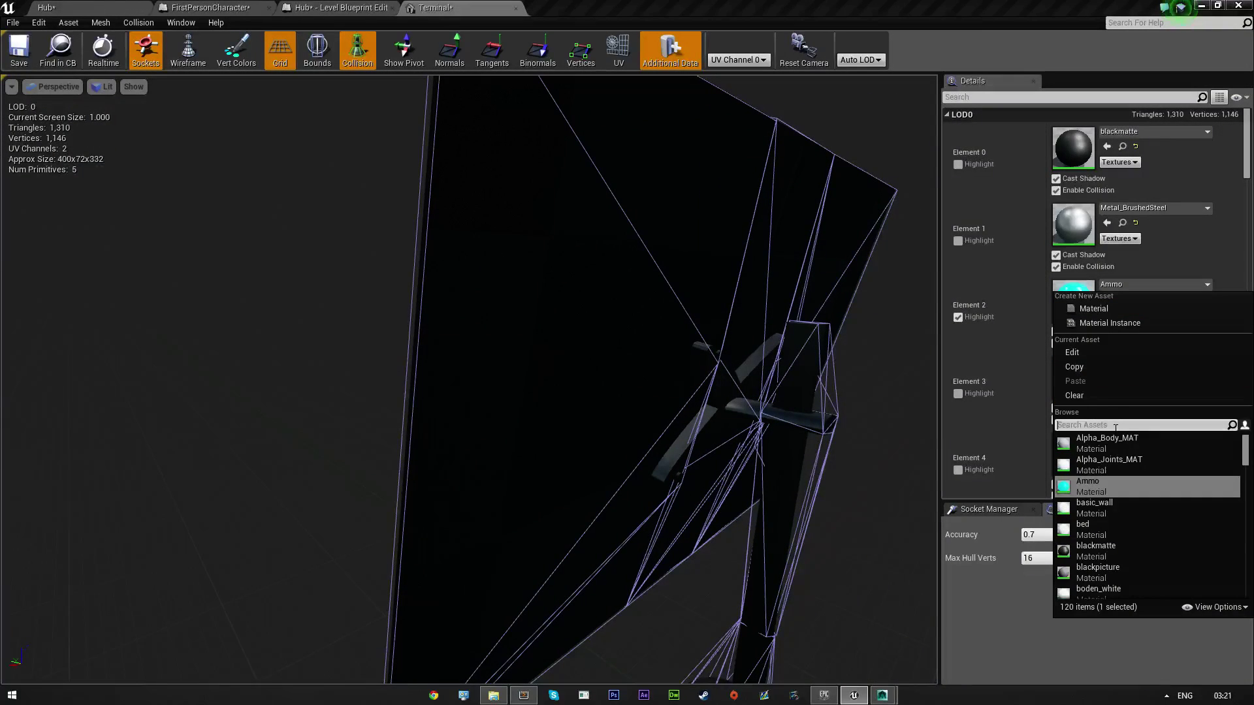
{"action": "type", "text": "invi"}
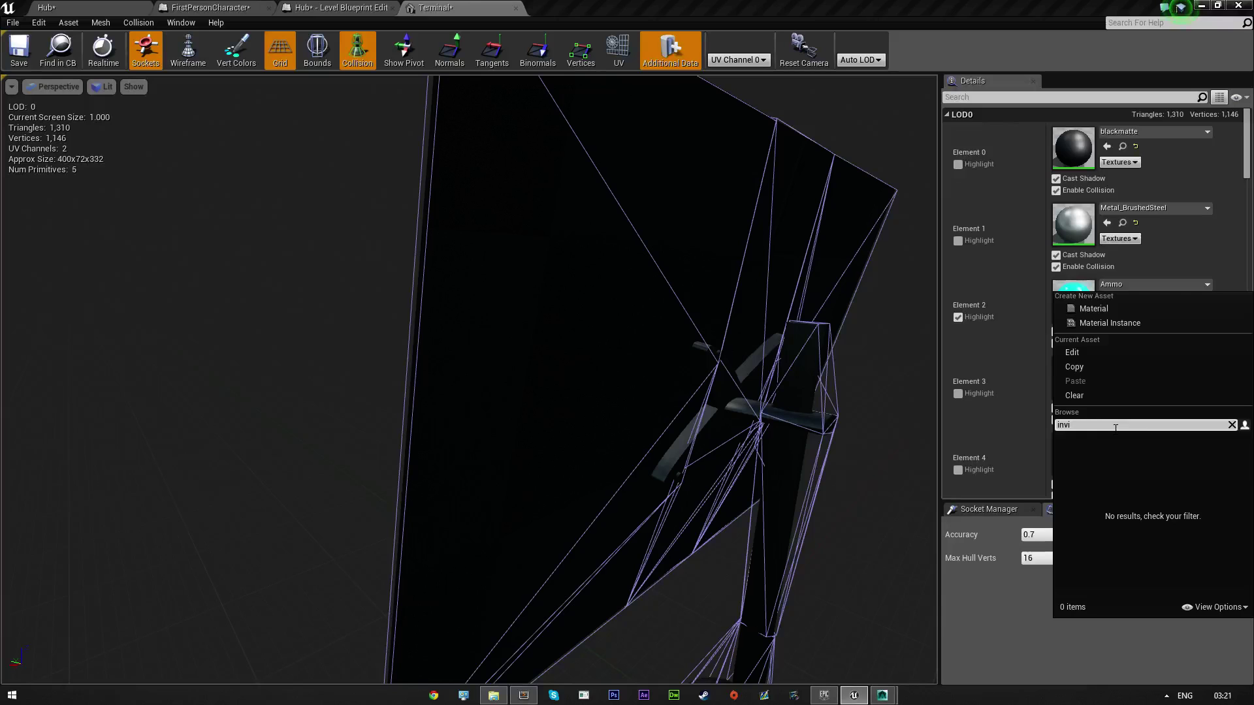
{"action": "key", "text": "BackSpace"}
{"action": "key", "text": "BackSpace"}
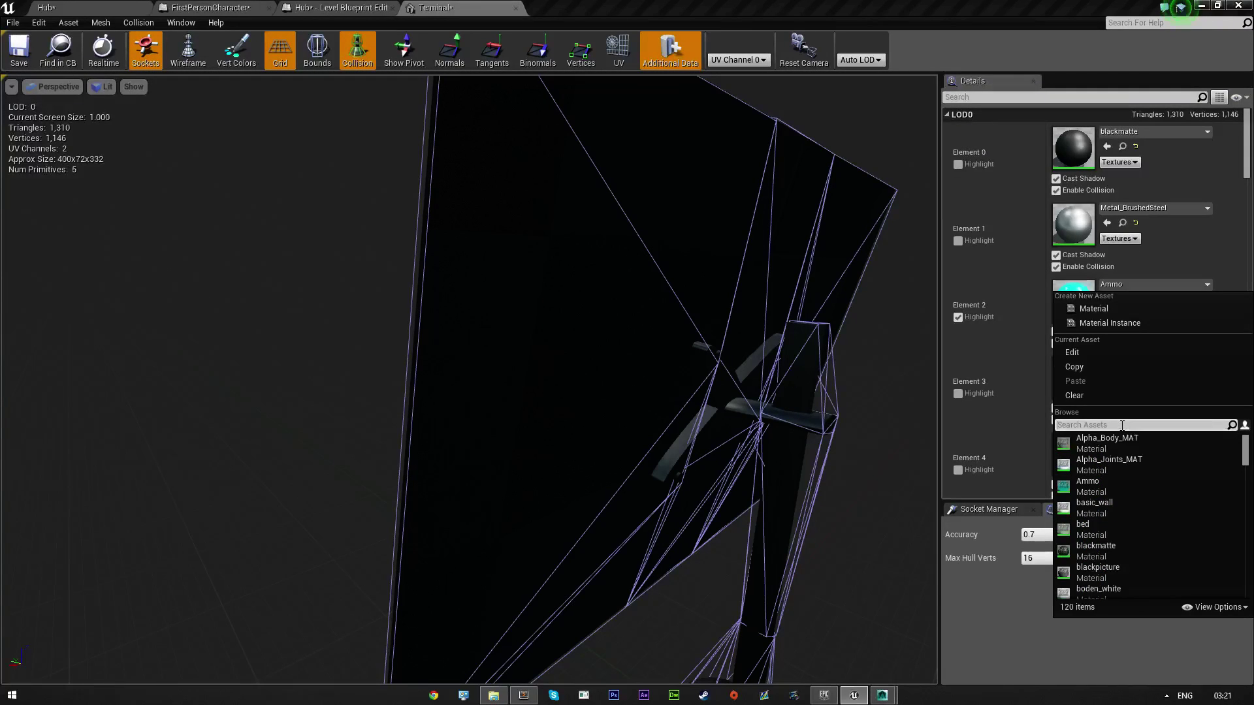
{"action": "left_click", "coordinate": [1084, 395]}
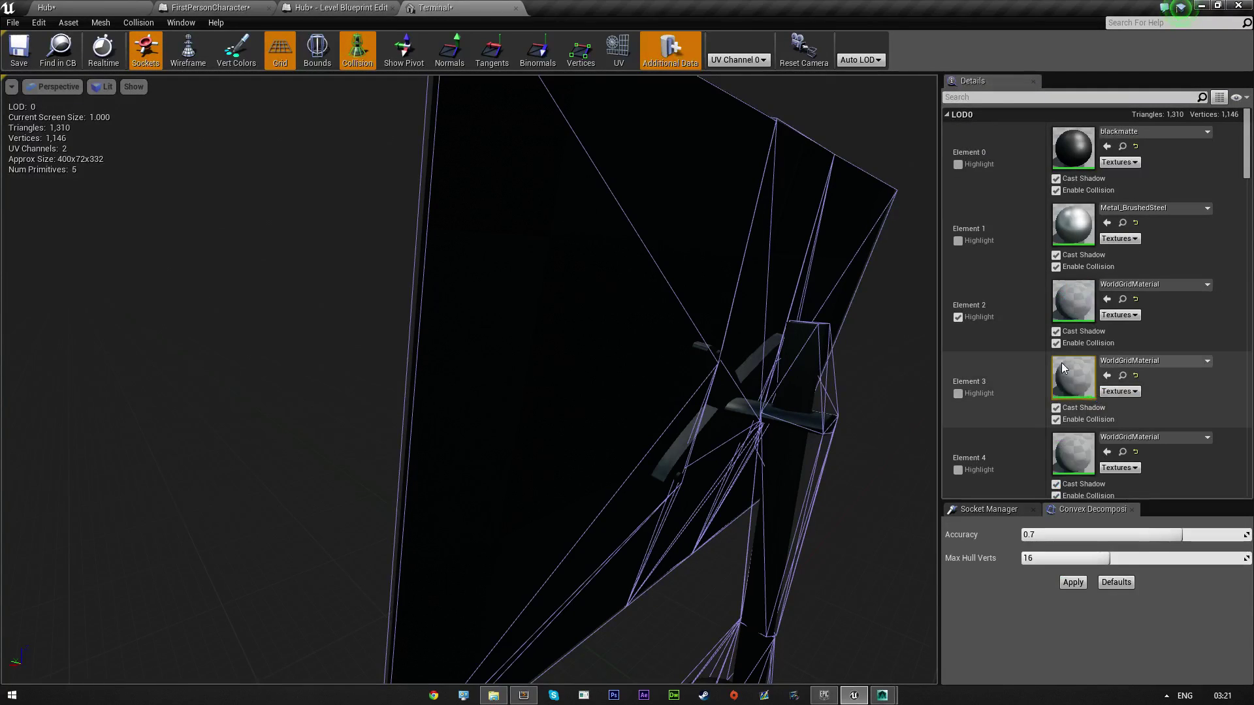
{"action": "left_click", "coordinate": [957, 316]}
- Highlight Element 3, the small caps on the bracket arms, assign it Metal_BrushedCopper, and turn the highlight off
{"action": "left_click", "coordinate": [959, 393]}
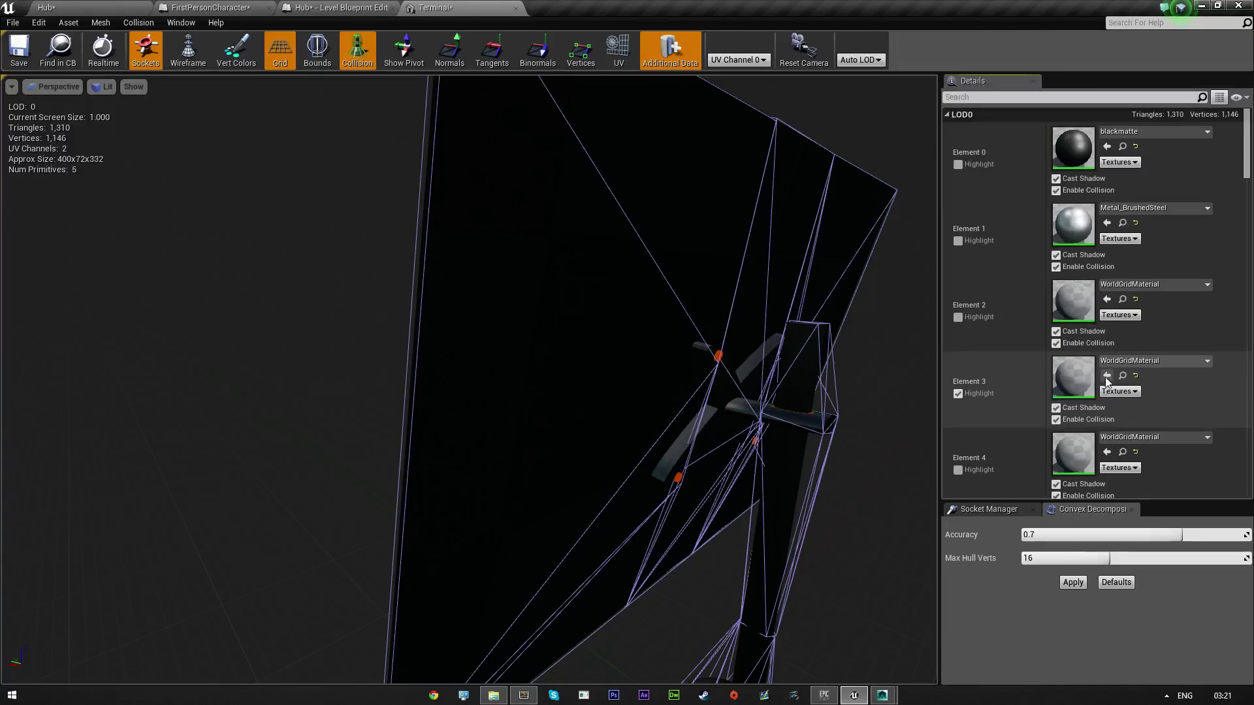
{"action": "left_click", "coordinate": [1153, 361]}
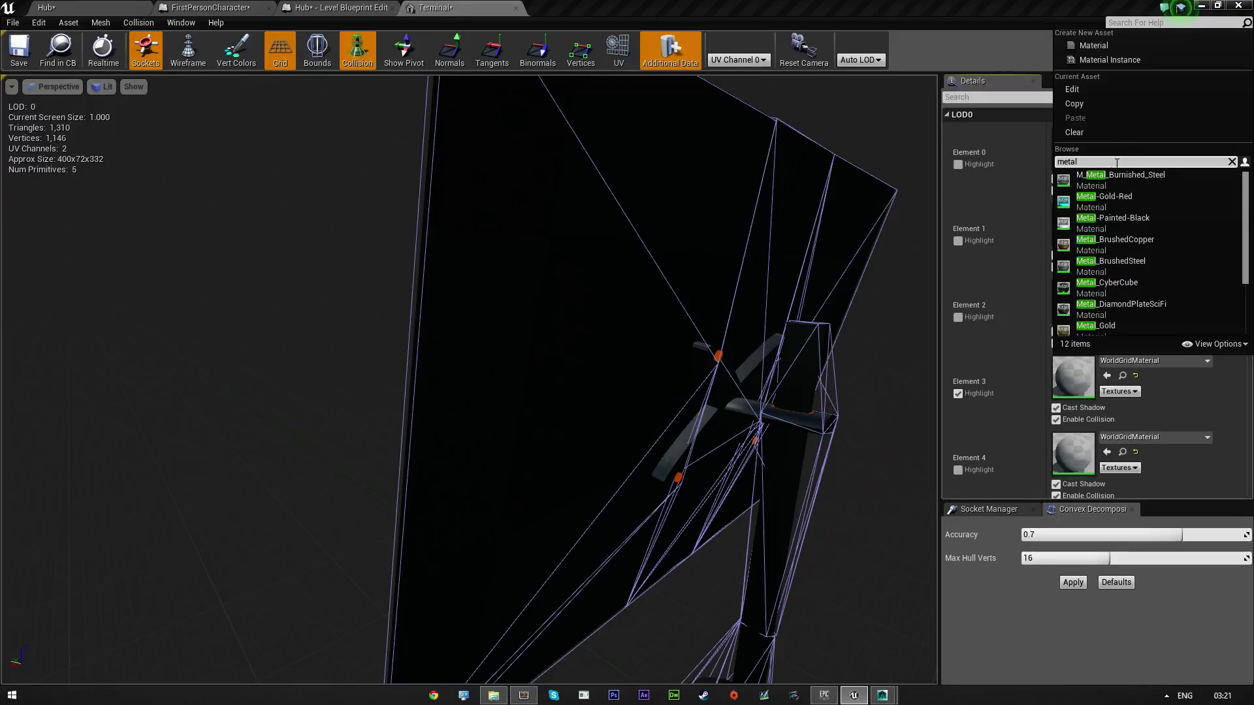
{"action": "left_click", "coordinate": [1173, 241]}
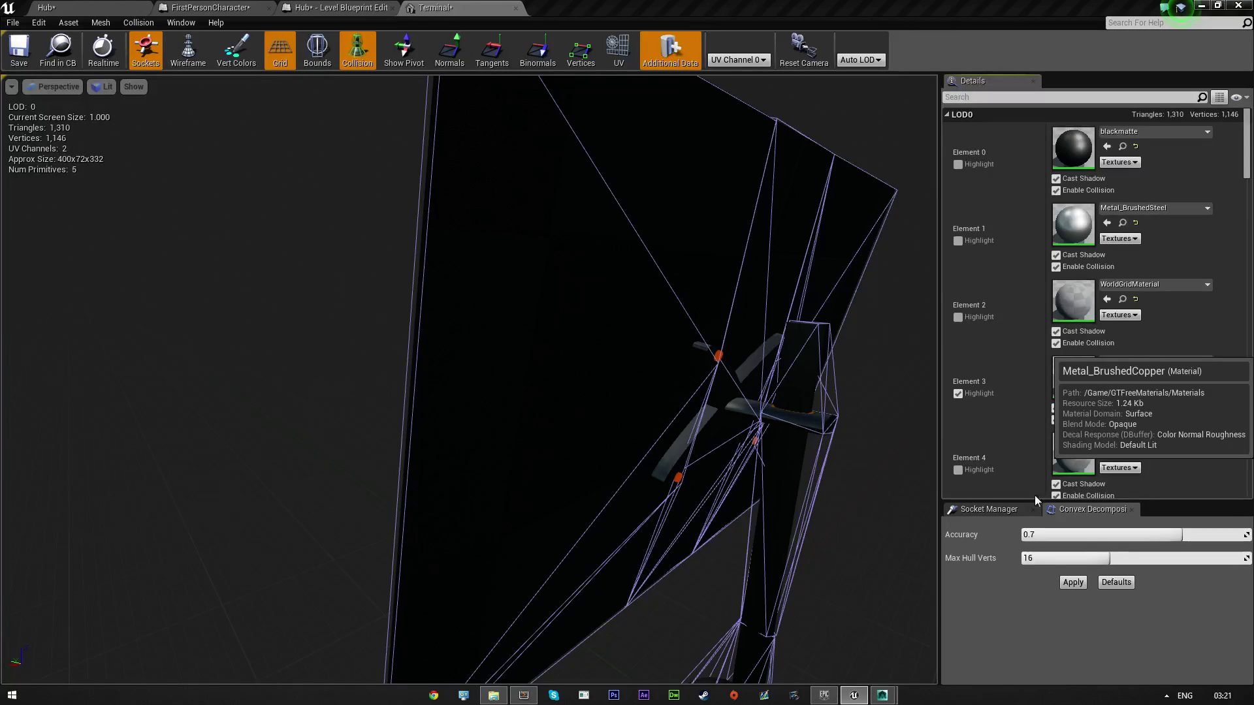
{"action": "left_click", "coordinate": [960, 394]}
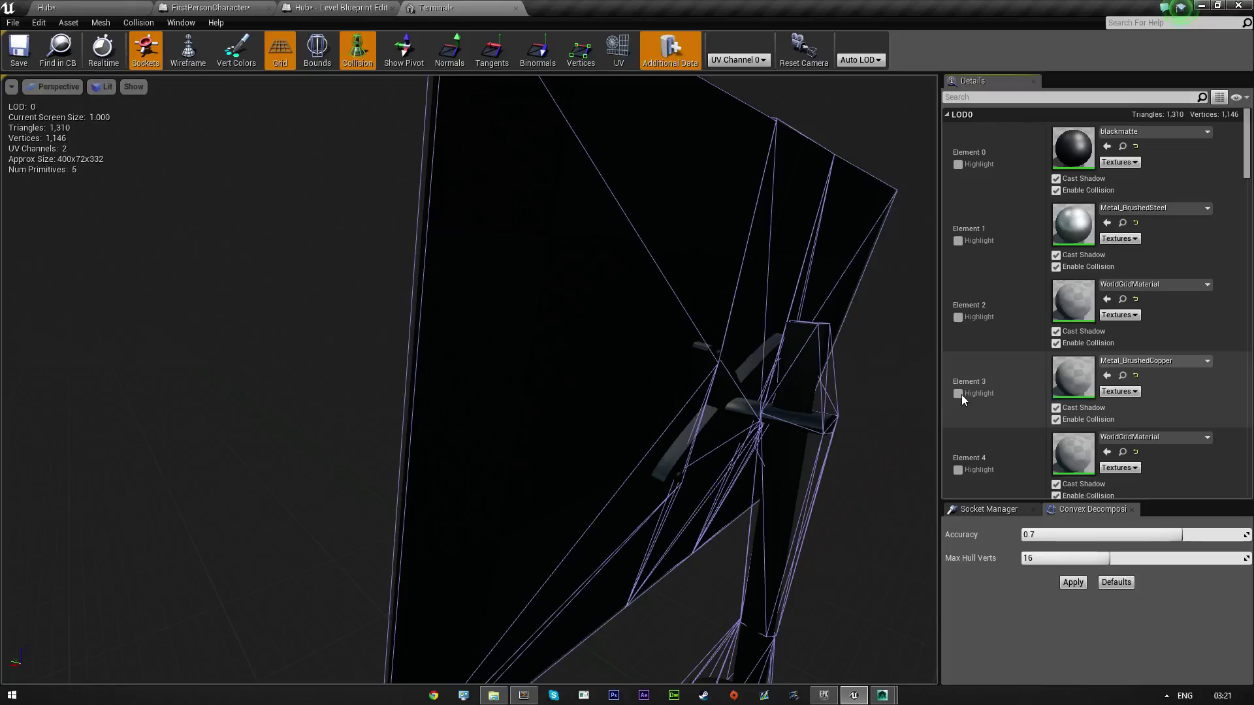
- Assign the ScifiGlass material to Element 4 of the terminal mesh
{"action": "mouse_move", "coordinate": [891, 415]}
{"action": "right_mouse_down"}
{"action": "mouse_move", "coordinate": [868, 415]}
{"action": "mouse_move", "coordinate": [914, 418]}
{"action": "mouse_move", "coordinate": [899, 421]}
{"action": "right_mouse_up"}
{"action": "left_click_drag", "start_coordinate": [653, 421], "coordinate": [888, 418]}
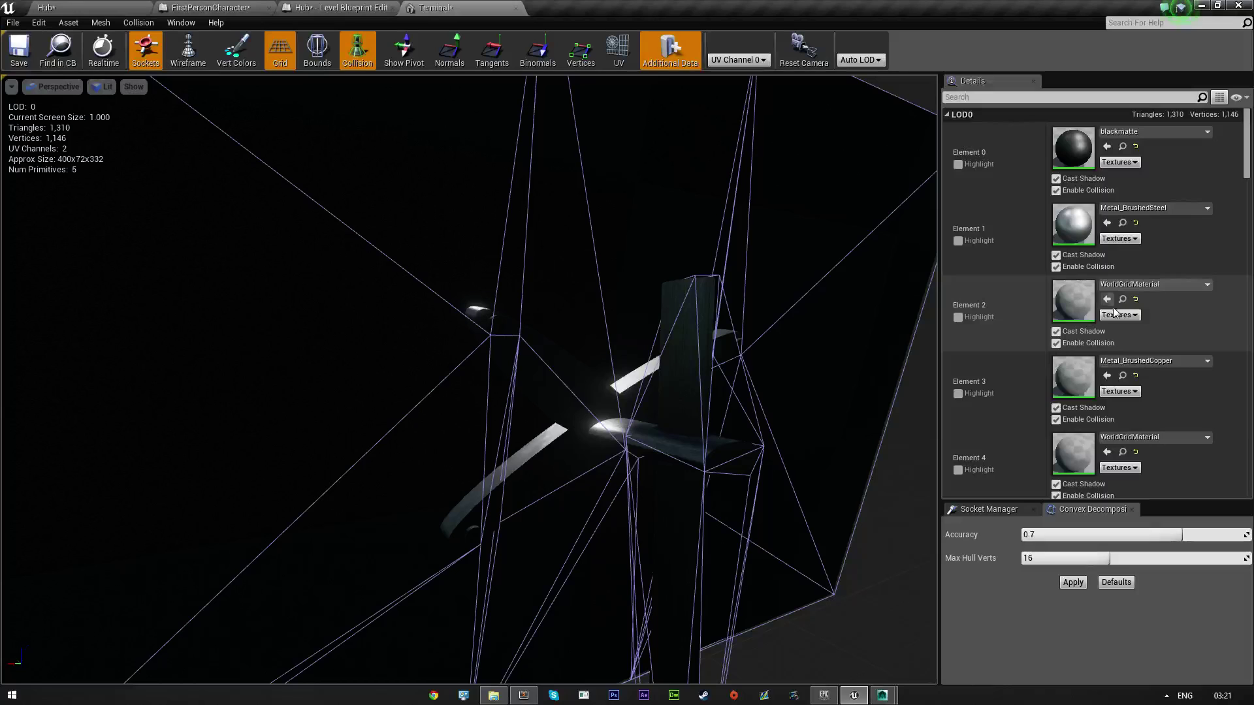
{"action": "scroll", "coordinate": [1038, 429], "scroll_direction": "down", "scroll_amount": 2}
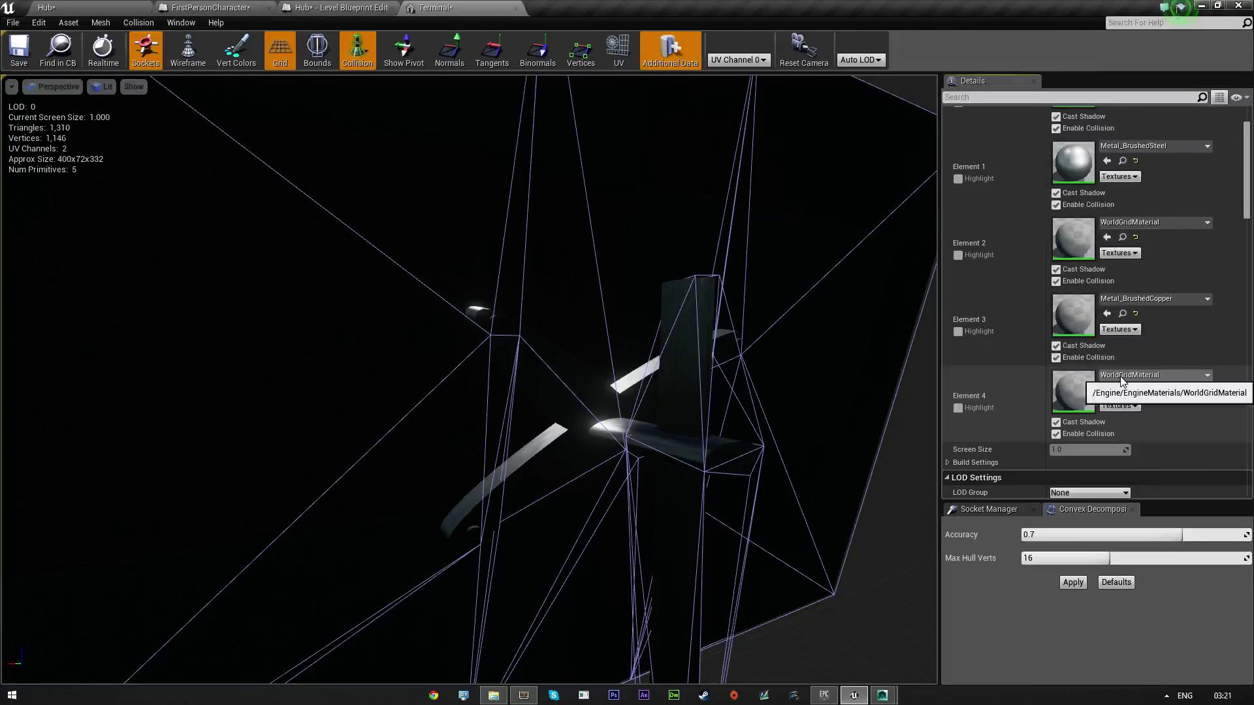
{"action": "left_click", "coordinate": [1121, 378]}
{"action": "type", "text": "glass"}
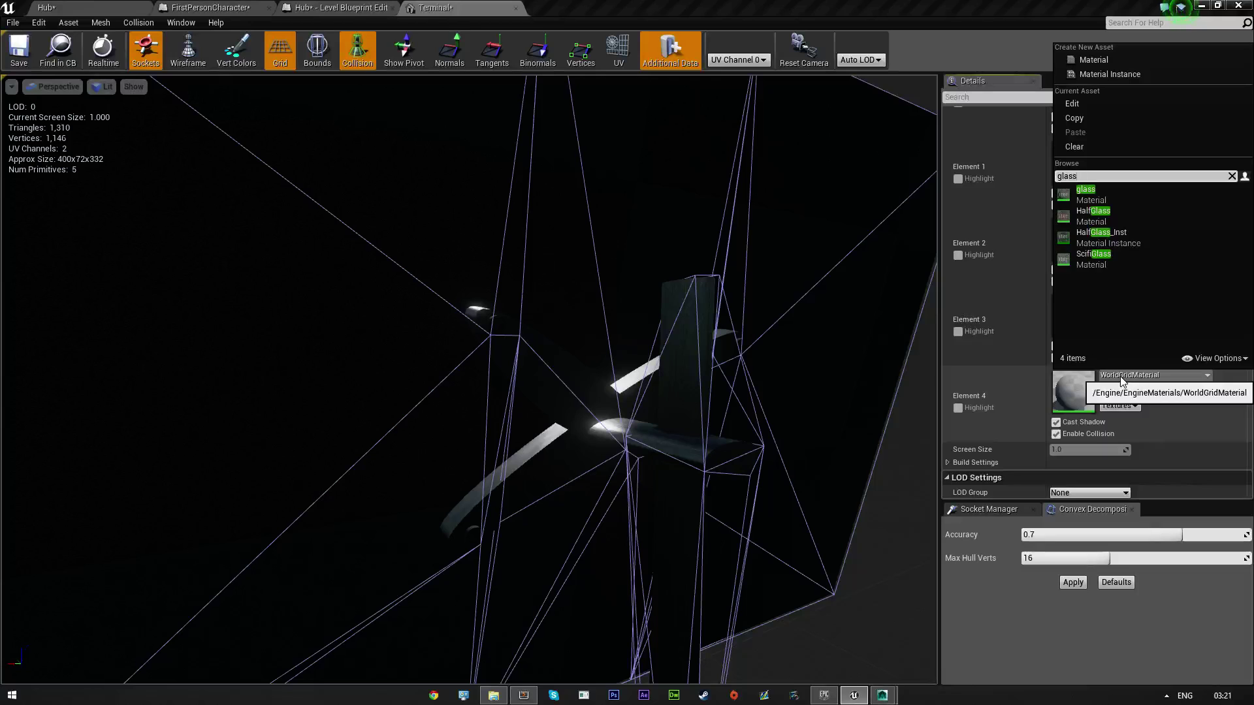
{"action": "left_click", "coordinate": [1166, 259]}
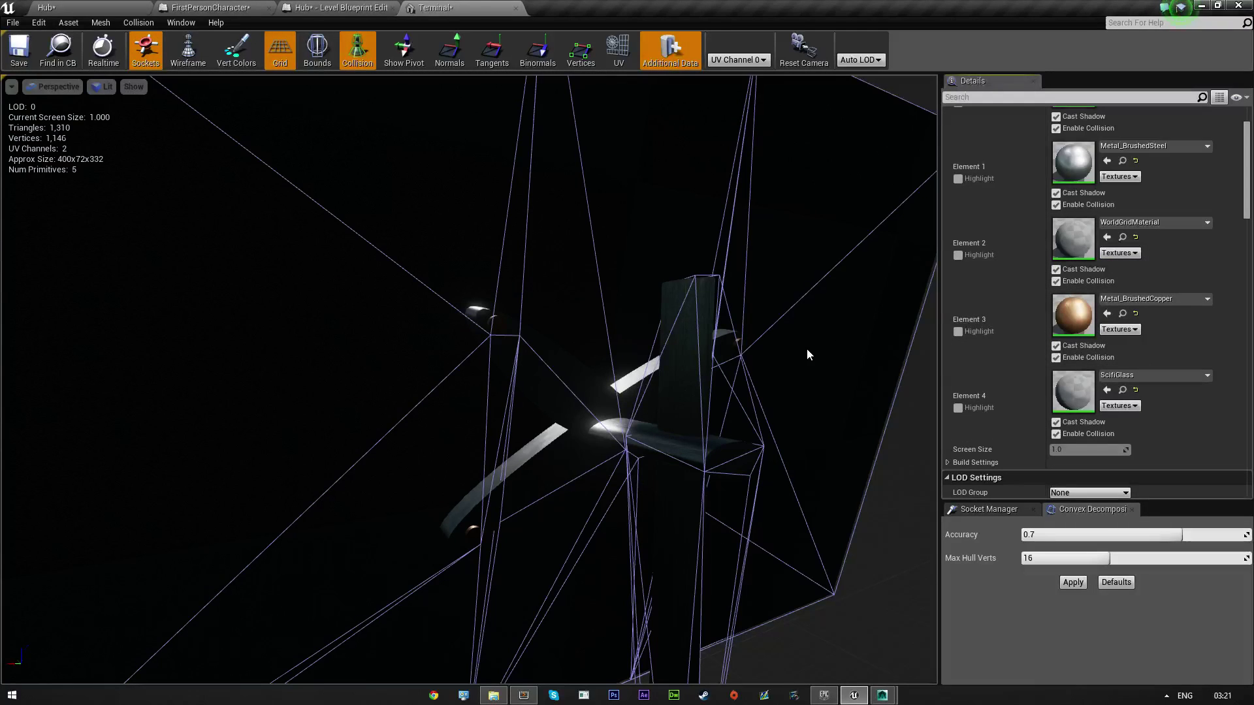
- Save the Terminal mesh and close its editor
{"action": "right_click_drag", "start_coordinate": [469, 380], "coordinate": [760, 379]}
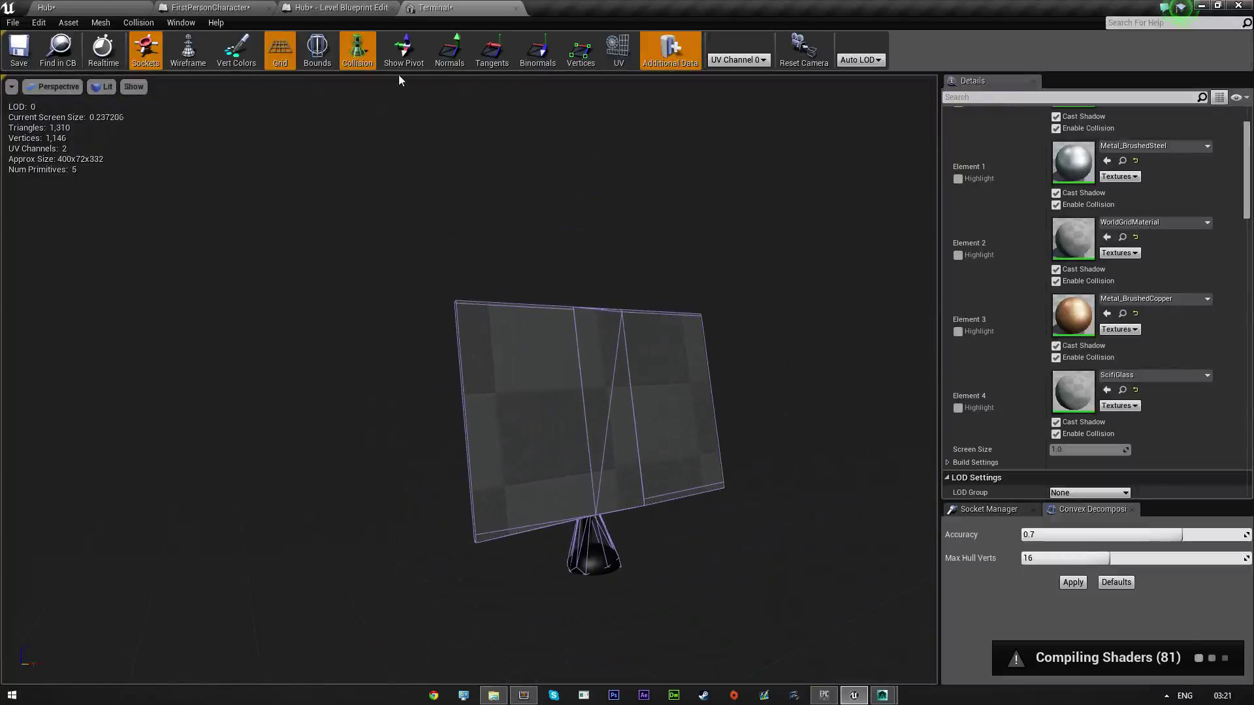
{"action": "left_click", "coordinate": [21, 62]}
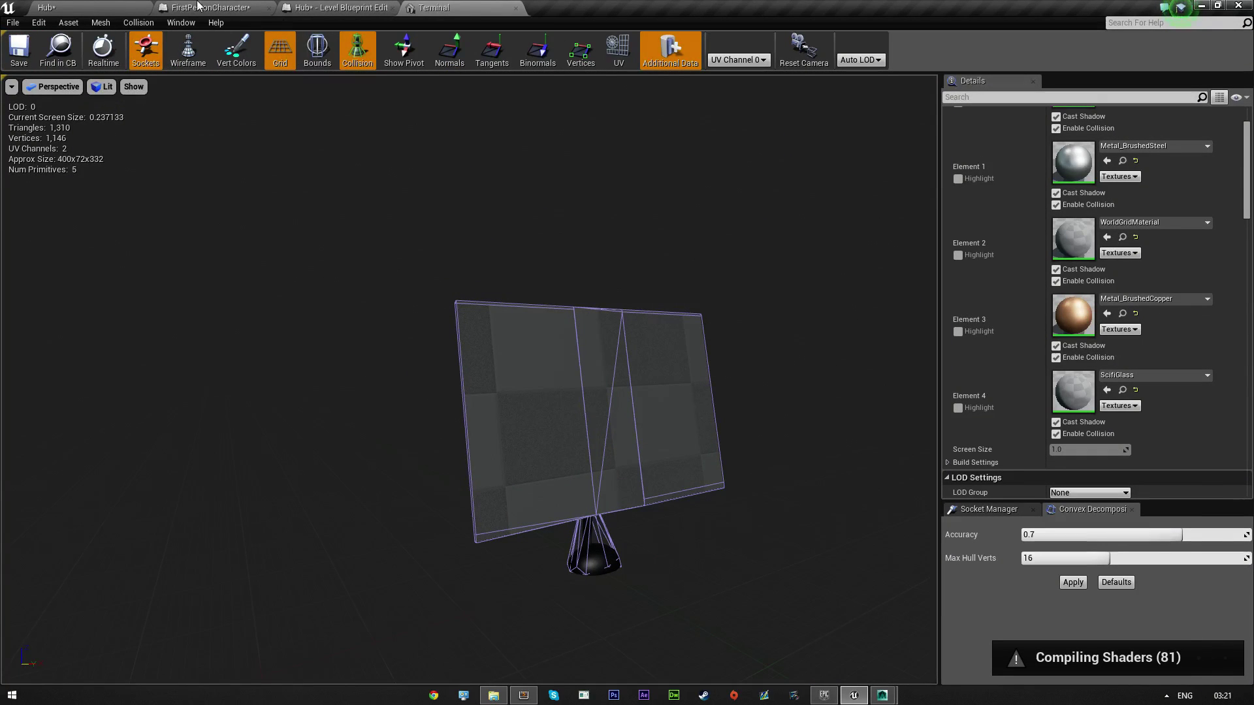
{"action": "left_click", "coordinate": [516, 9]}
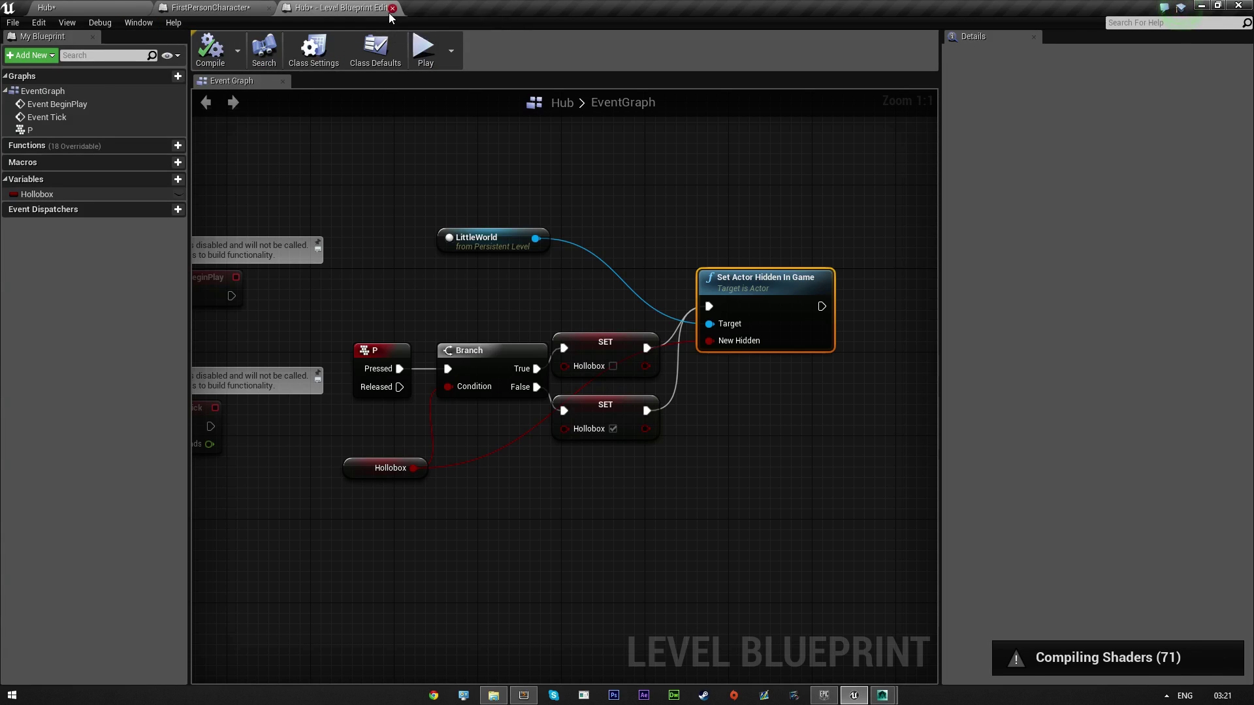
- Close the level blueprint, save and close the FirstPersonCharacter blueprint, and save the Hub level
{"action": "left_click", "coordinate": [393, 8]}
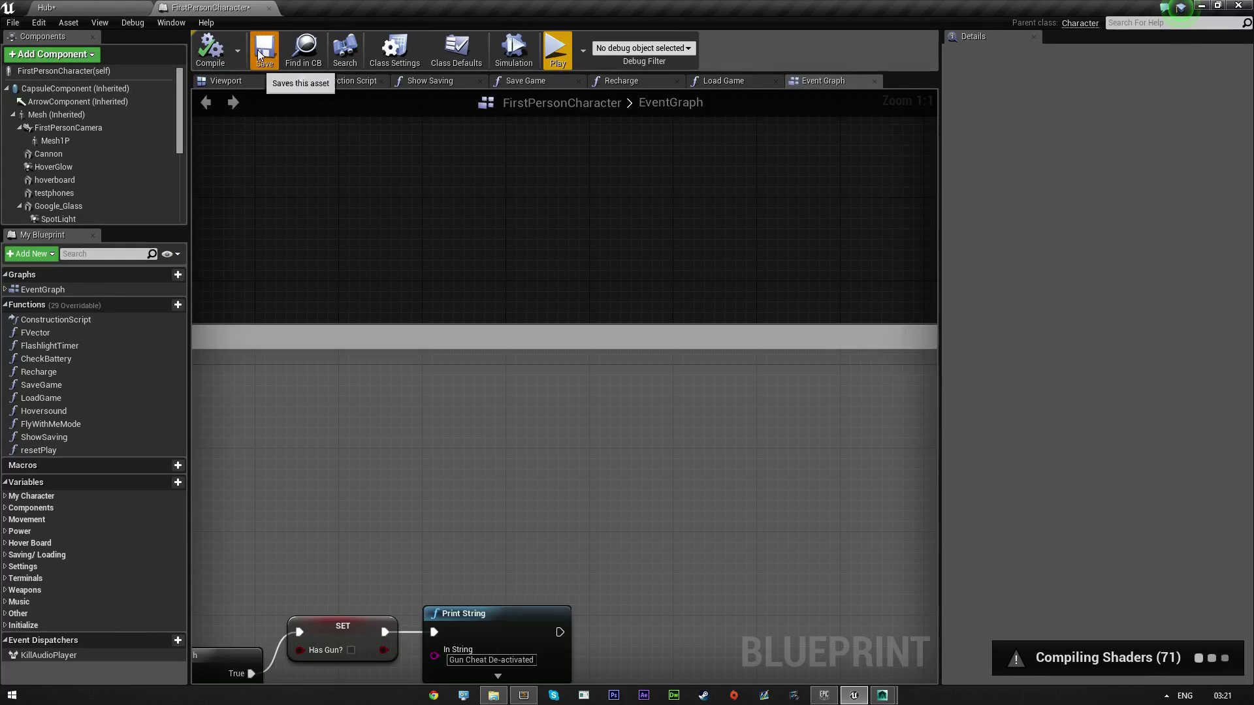
{"action": "left_click", "coordinate": [260, 55]}
{"action": "left_click", "coordinate": [269, 8]}
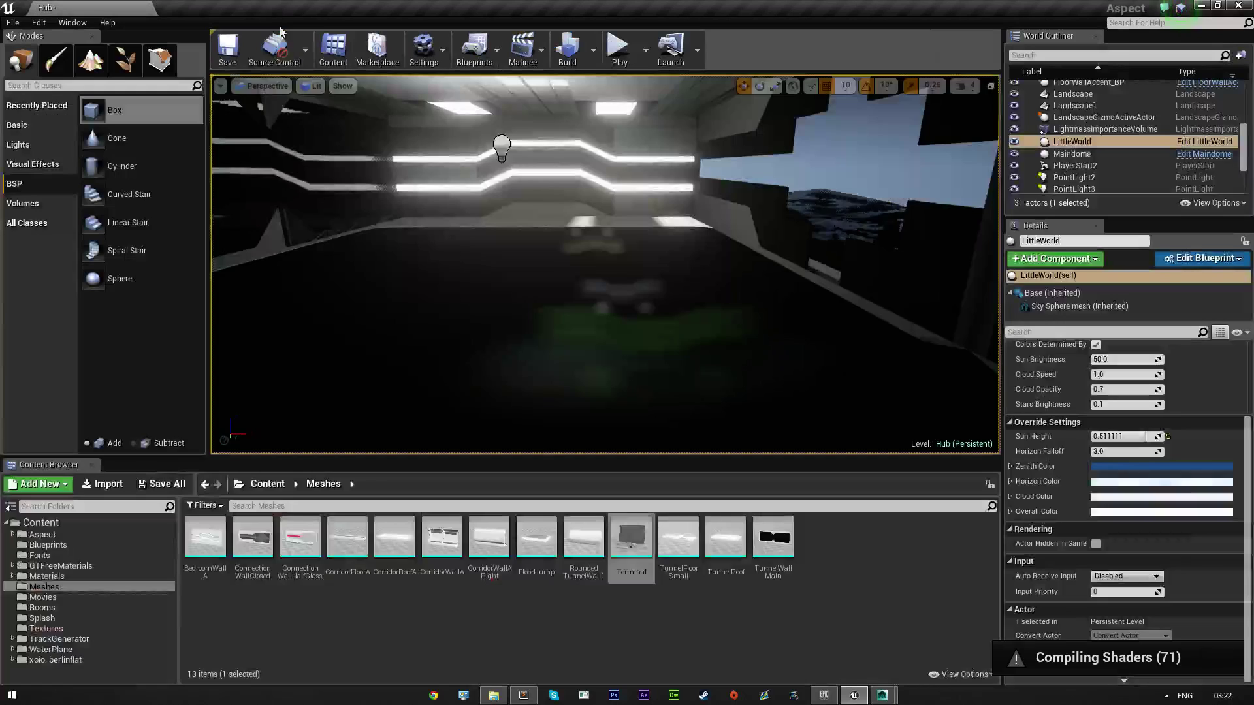
{"action": "left_click", "coordinate": [240, 55]}
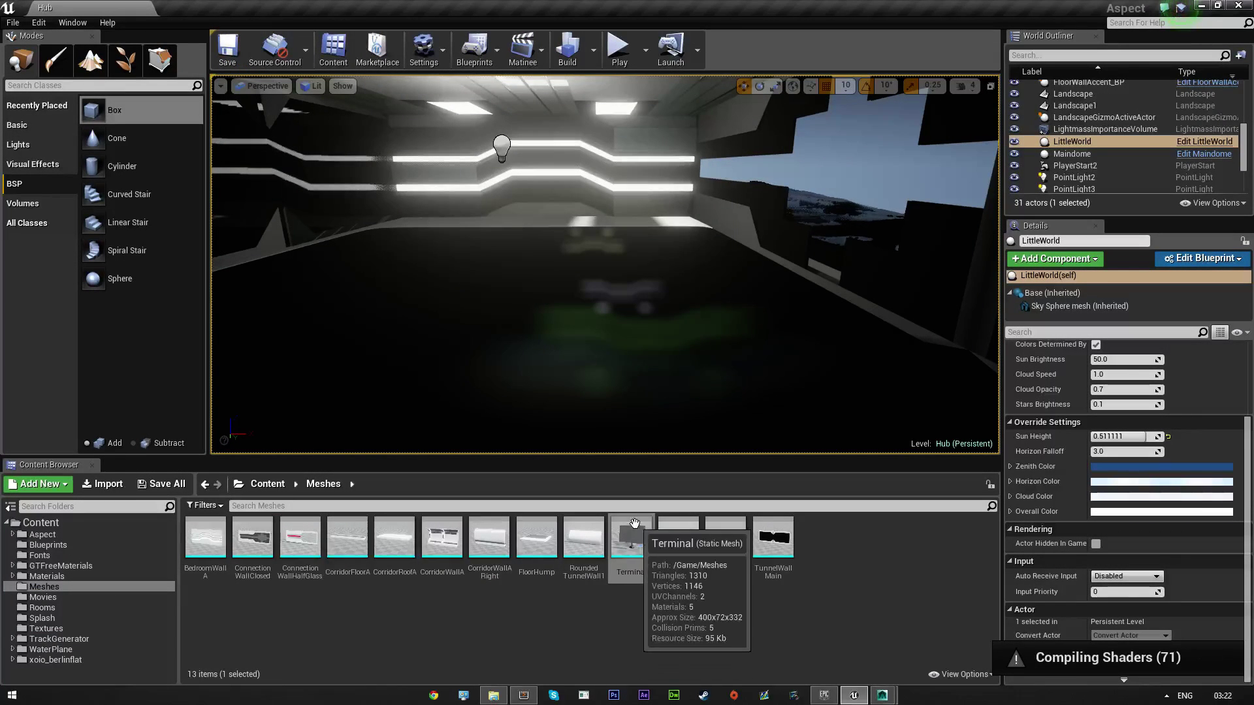
- Place the Terminal mesh from the Meshes folder into the Hub level and bring it into side view
{"action": "left_click_drag", "start_coordinate": [634, 523], "coordinate": [541, 236]}
{"action": "right_click_drag", "start_coordinate": [552, 243], "coordinate": [311, 170]}
{"action": "key", "text": "w"}
{"action": "key", "text": "d"}
{"action": "key", "text": "a"}
{"action": "key", "text": "d"}
{"action": "key", "text": "w"}
{"action": "key", "text": "s"}
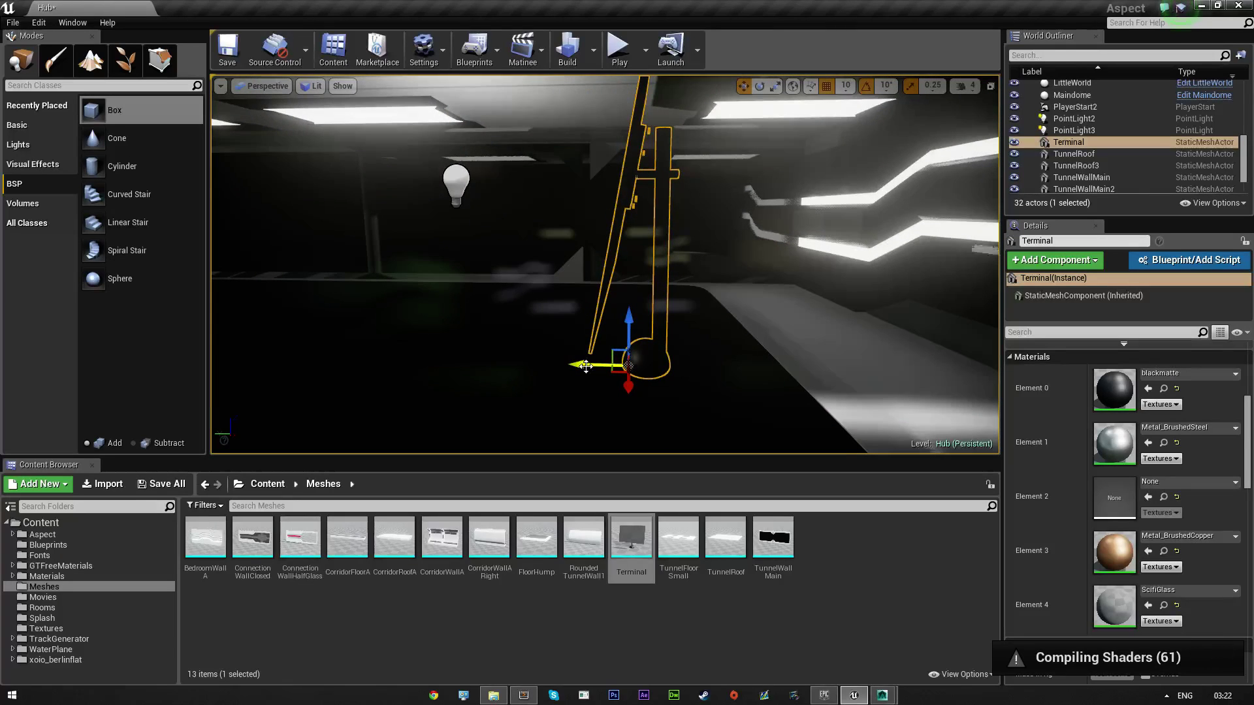
- Slide the placed terminal along its Y axis to the room's wall, lower it slightly, and inspect its bracket up close
{"action": "left_click_drag", "start_coordinate": [586, 365], "coordinate": [314, 356]}
{"action": "left_click_drag", "start_coordinate": [346, 316], "coordinate": [348, 329]}
{"action": "right_click_drag", "start_coordinate": [372, 322], "coordinate": [313, 273]}
{"action": "key", "text": "w"}
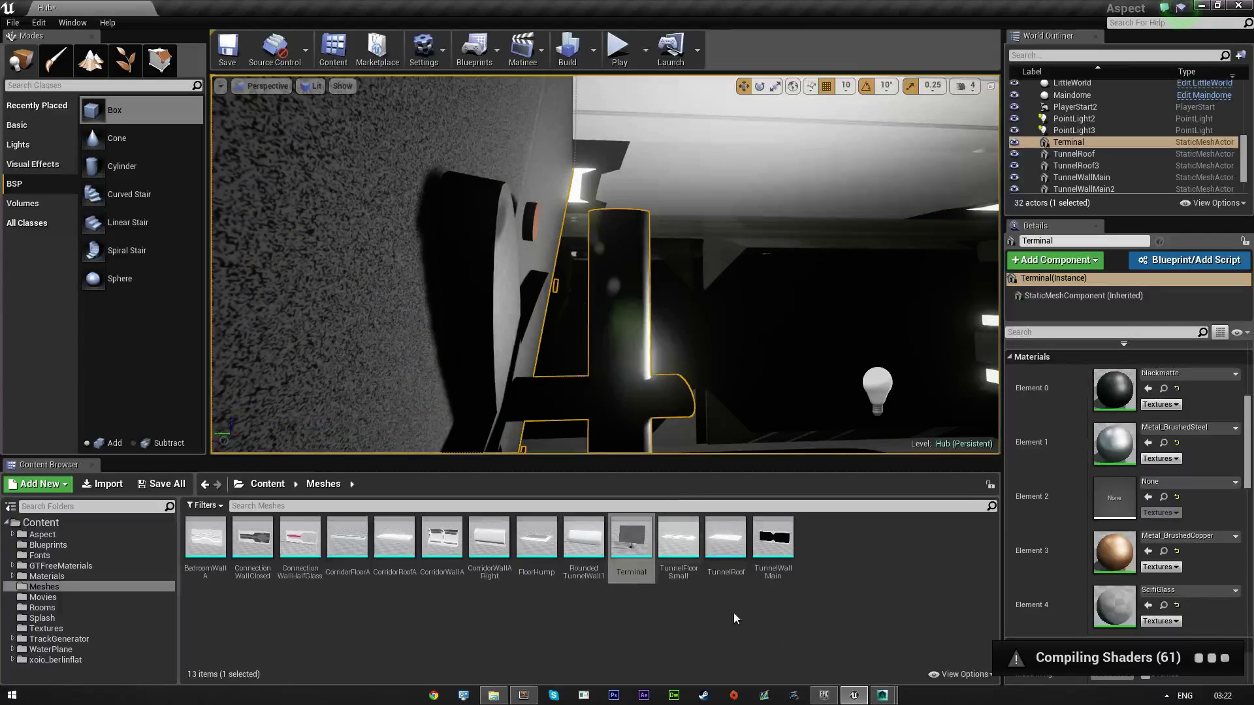
- Switch to Maya and select the four small cylinder caps on the bracket arms, pCylinder5 to pCylinder8
{"action": "left_click", "coordinate": [882, 696]}
{"action": "left_click", "coordinate": [958, 617]}
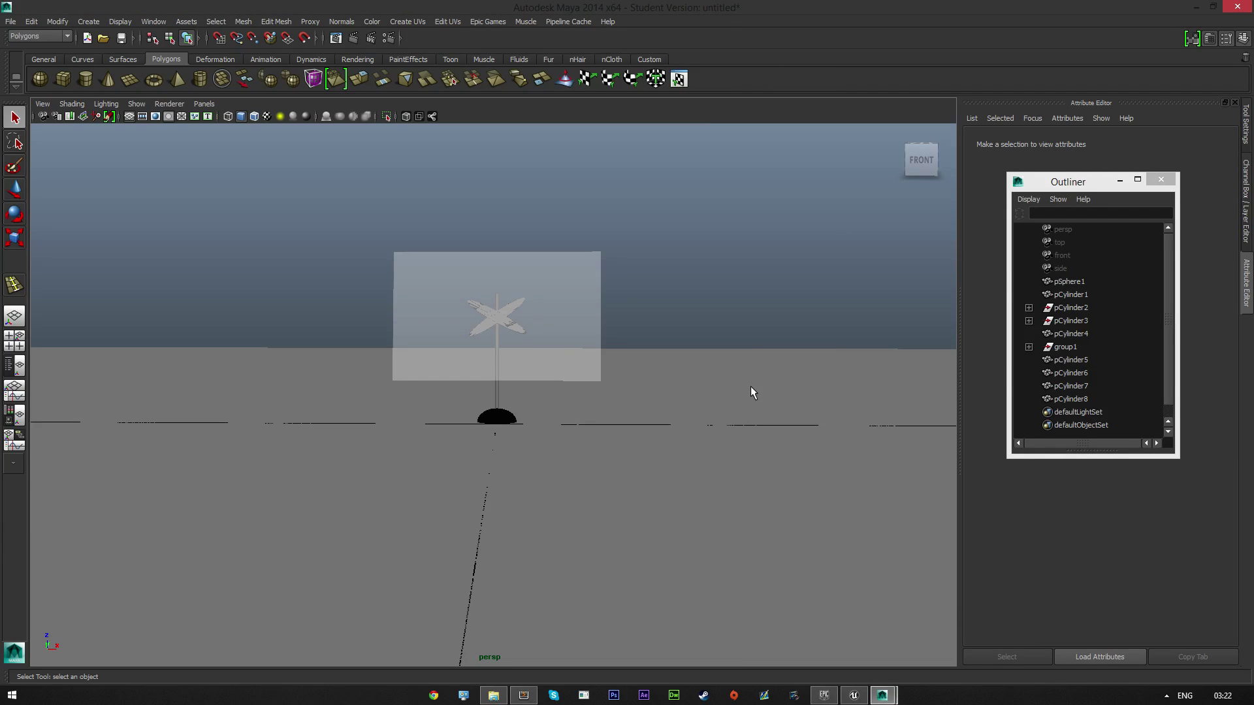
{"action": "left_click_drag", "start_coordinate": [755, 389], "coordinate": [595, 390], "text": "alt"}
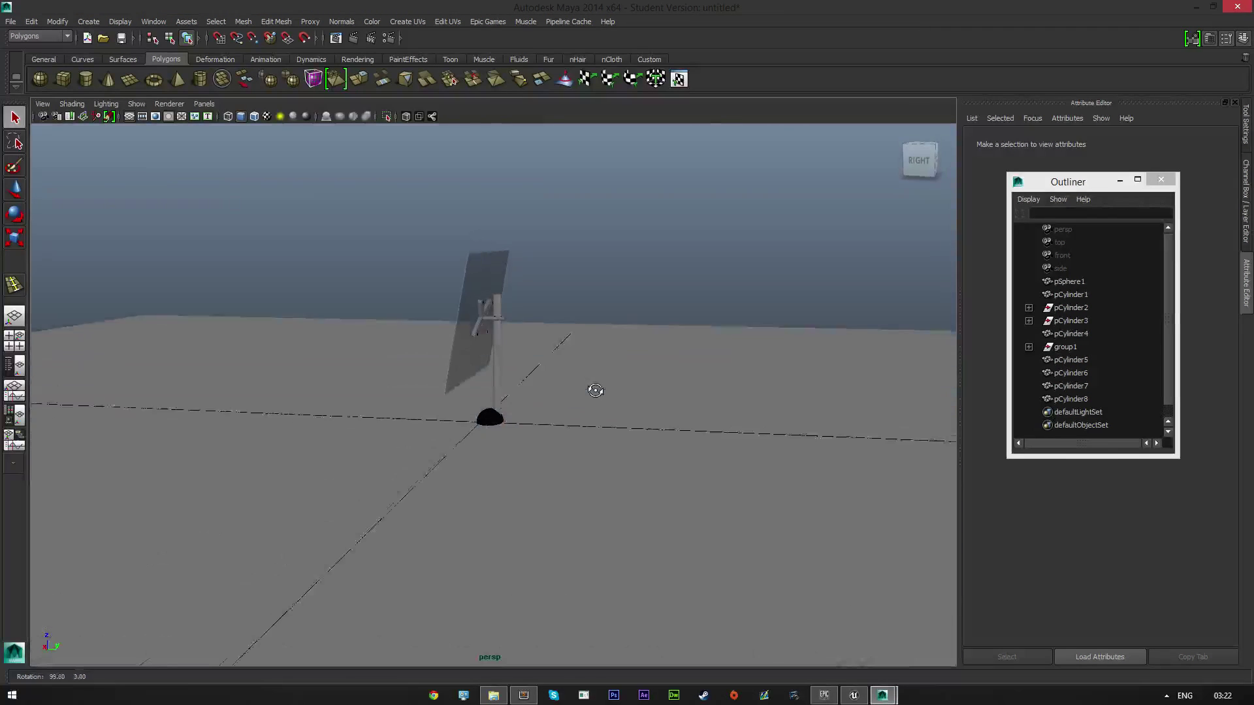
{"action": "scroll", "coordinate": [546, 358], "scroll_direction": "up", "scroll_amount": 6}
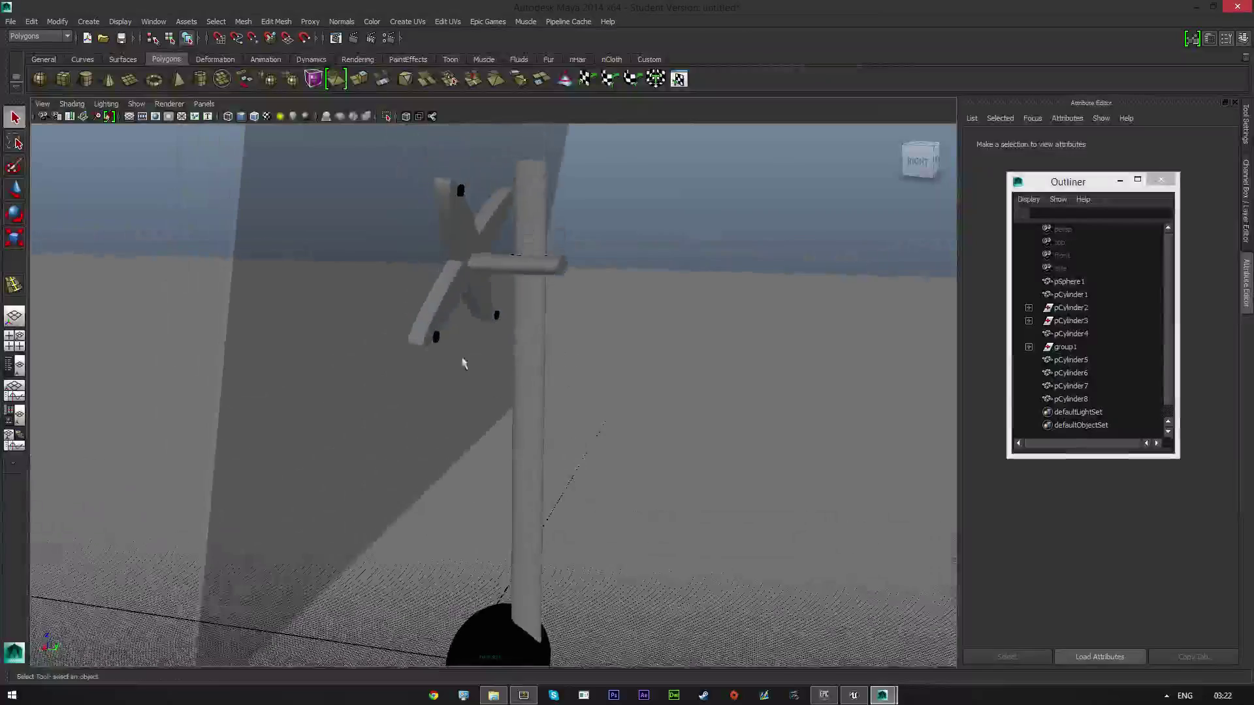
{"action": "scroll", "coordinate": [461, 352], "scroll_direction": "up", "scroll_amount": 3}
{"action": "left_click_drag", "start_coordinate": [456, 339], "coordinate": [420, 322], "text": "alt"}
{"action": "left_click", "coordinate": [326, 227]}
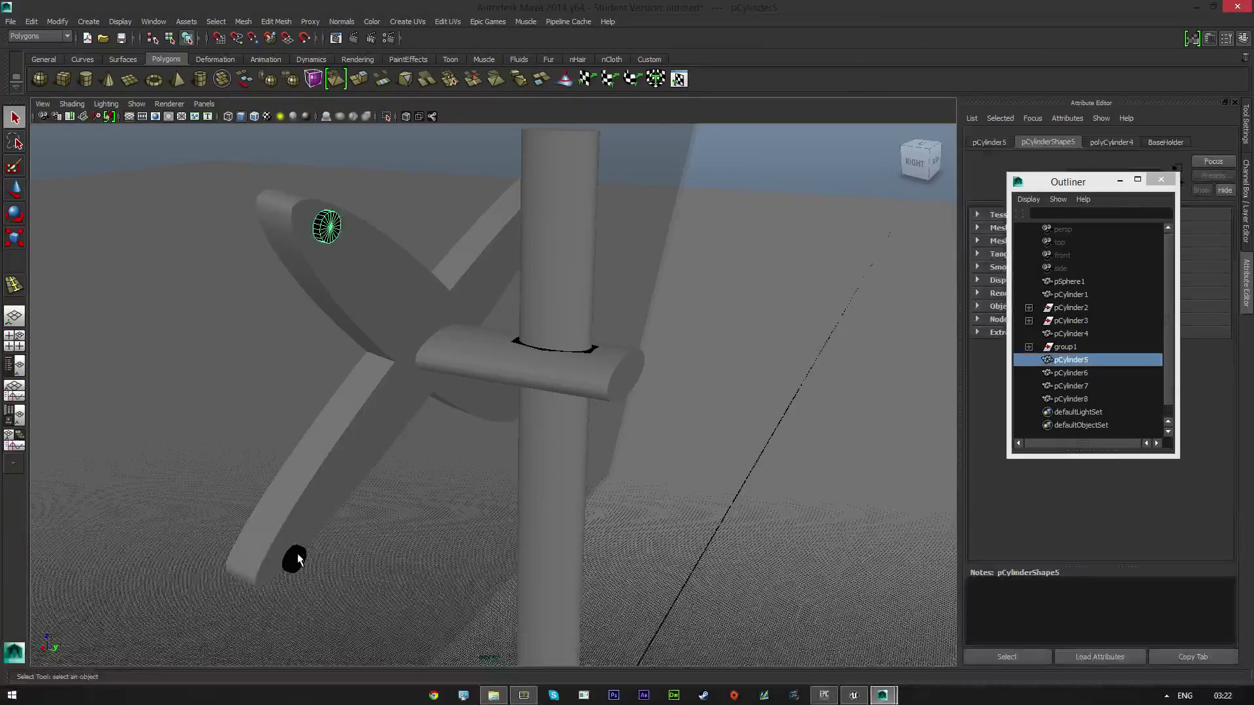
{"action": "left_click", "coordinate": [295, 559], "text": "shift"}
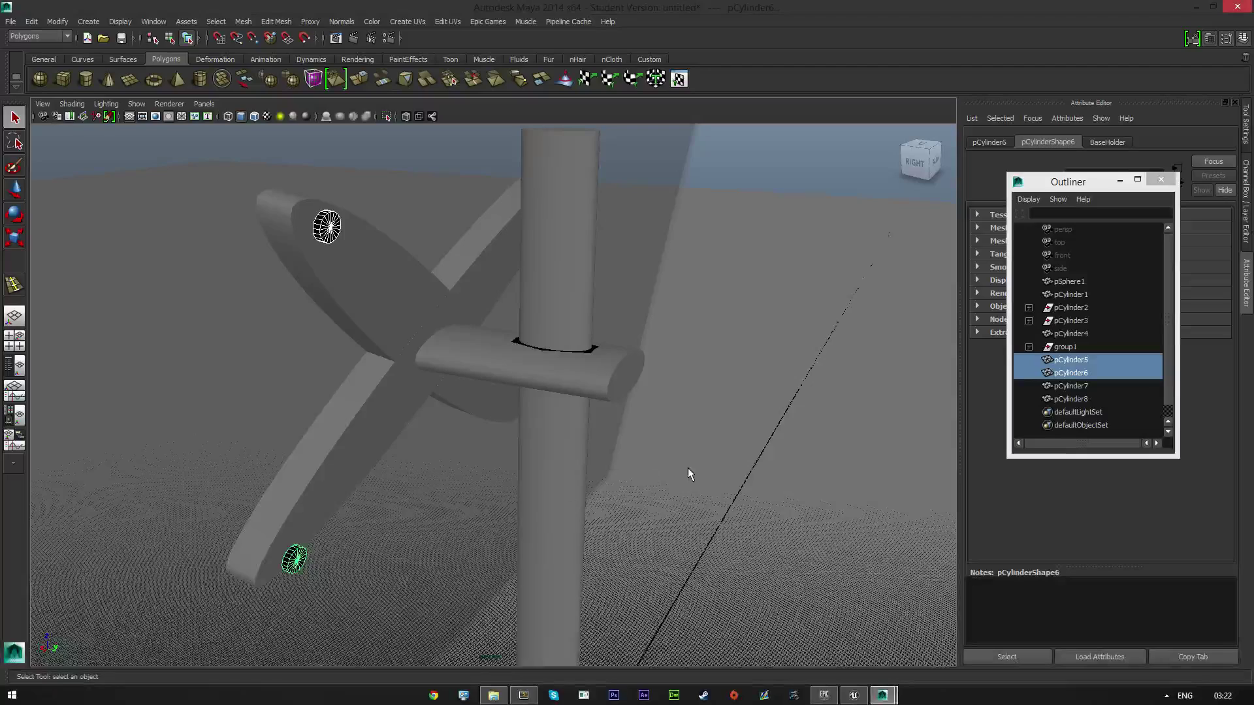
{"action": "left_click_drag", "start_coordinate": [690, 474], "coordinate": [575, 392], "text": "alt"}
{"action": "left_click", "coordinate": [530, 217], "text": "shift"}
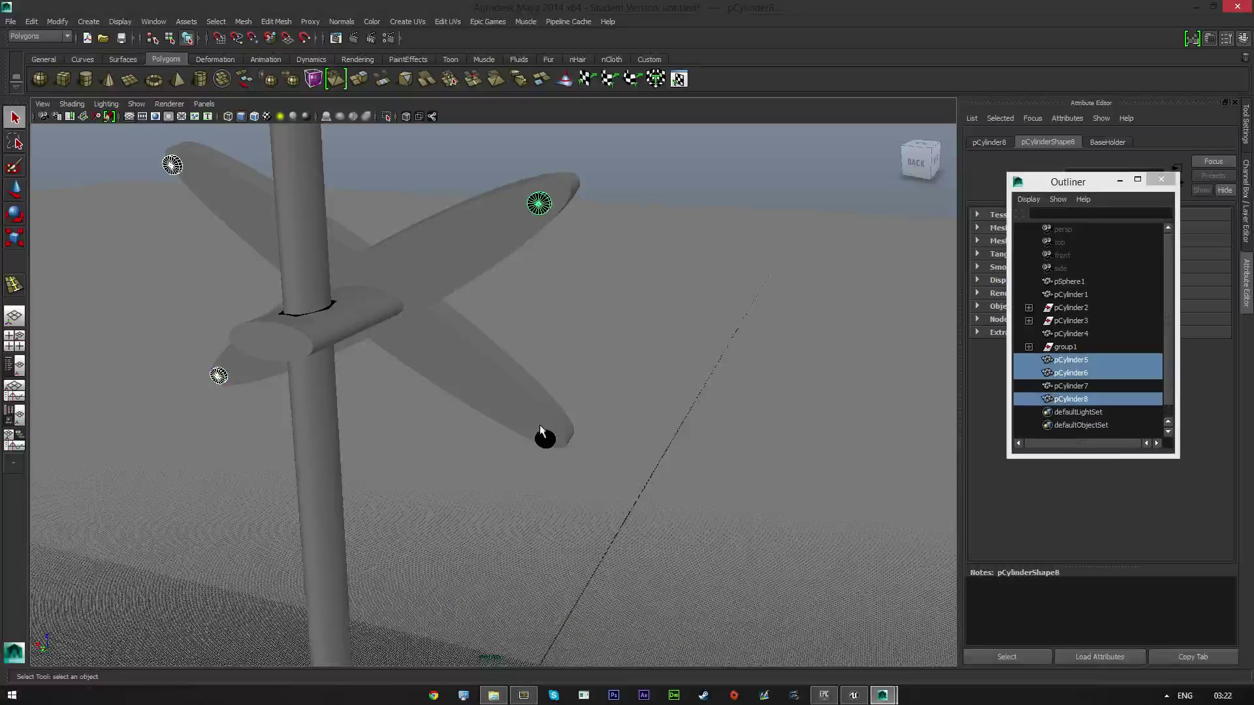
{"action": "left_click", "coordinate": [543, 441], "text": "shift"}
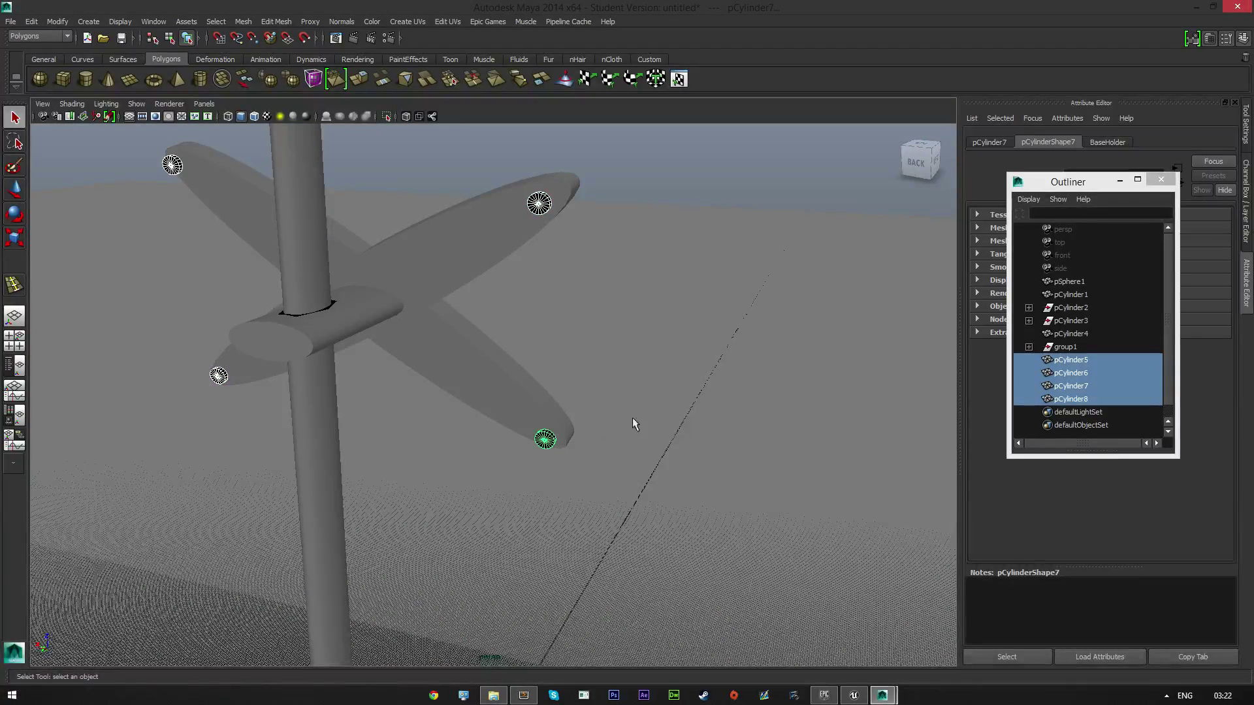
- Move the four selected cylinder caps toward the screen until they sit almost flush in the bracket arms
{"action": "left_click", "coordinate": [17, 196]}
{"action": "left_click_drag", "start_coordinate": [545, 289], "coordinate": [493, 652], "text": "alt"}
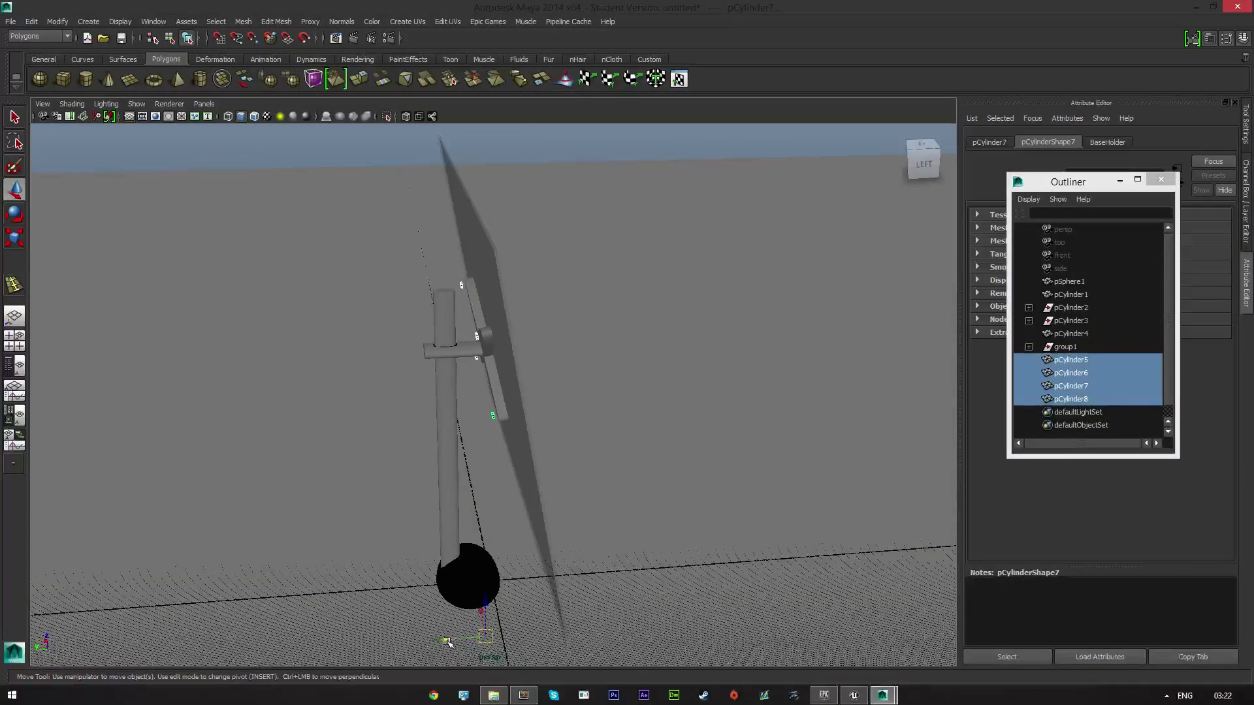
{"action": "scroll", "coordinate": [468, 364], "scroll_direction": "up", "scroll_amount": 10}
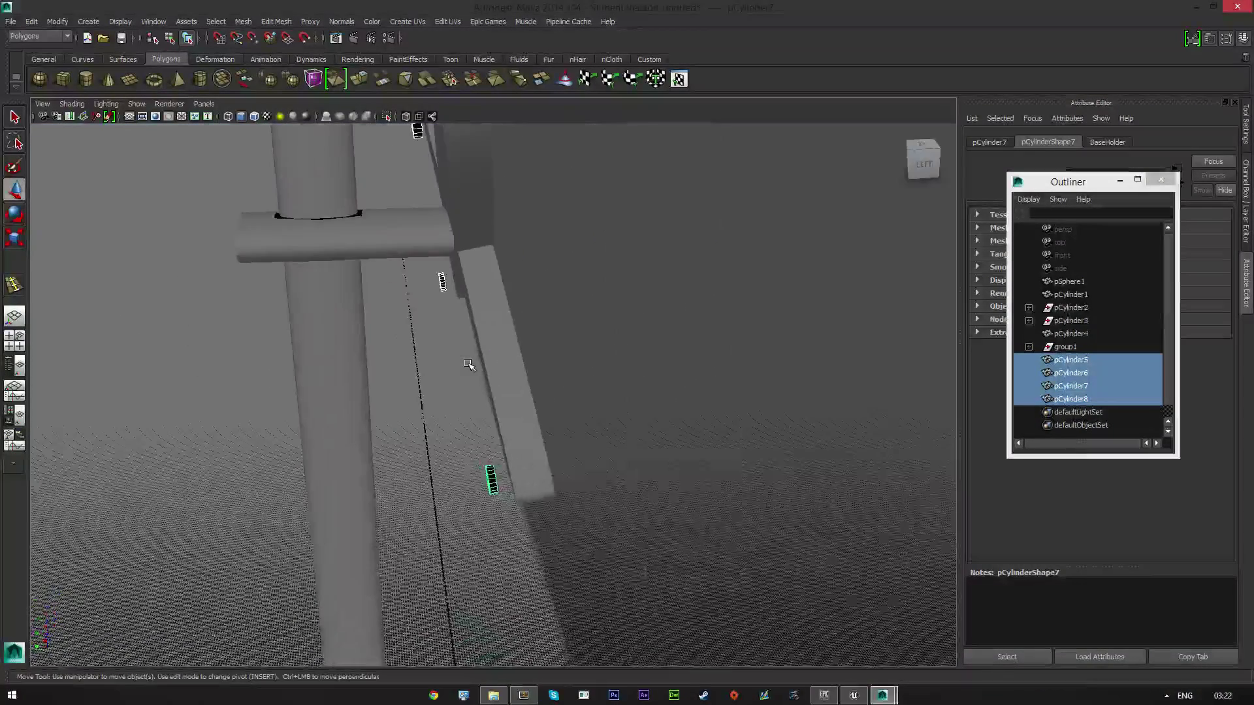
{"action": "middle_click_drag", "start_coordinate": [469, 364], "coordinate": [479, 363]}
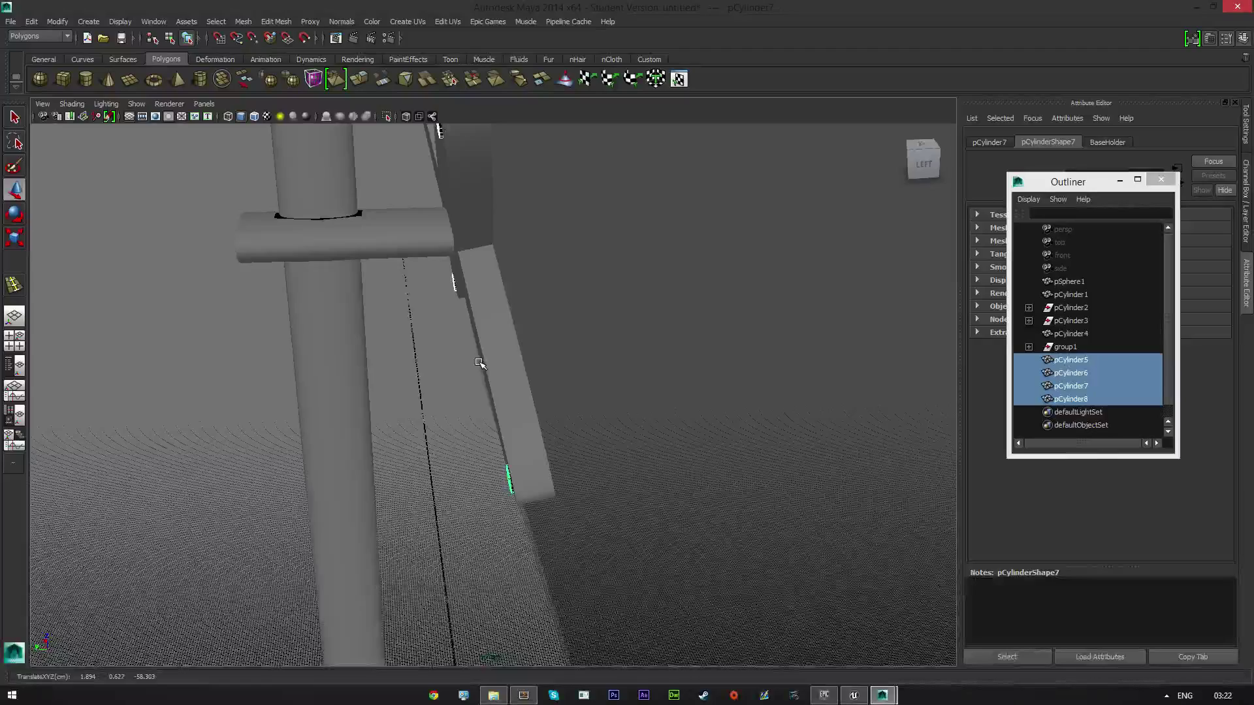
{"action": "left_click_drag", "start_coordinate": [466, 339], "coordinate": [483, 306], "text": "alt"}
{"action": "middle_click_drag", "start_coordinate": [483, 306], "coordinate": [469, 368]}
{"action": "left_click_drag", "start_coordinate": [470, 368], "coordinate": [327, 403], "text": "alt"}
{"action": "scroll", "coordinate": [394, 423], "scroll_direction": "down", "scroll_amount": 3}
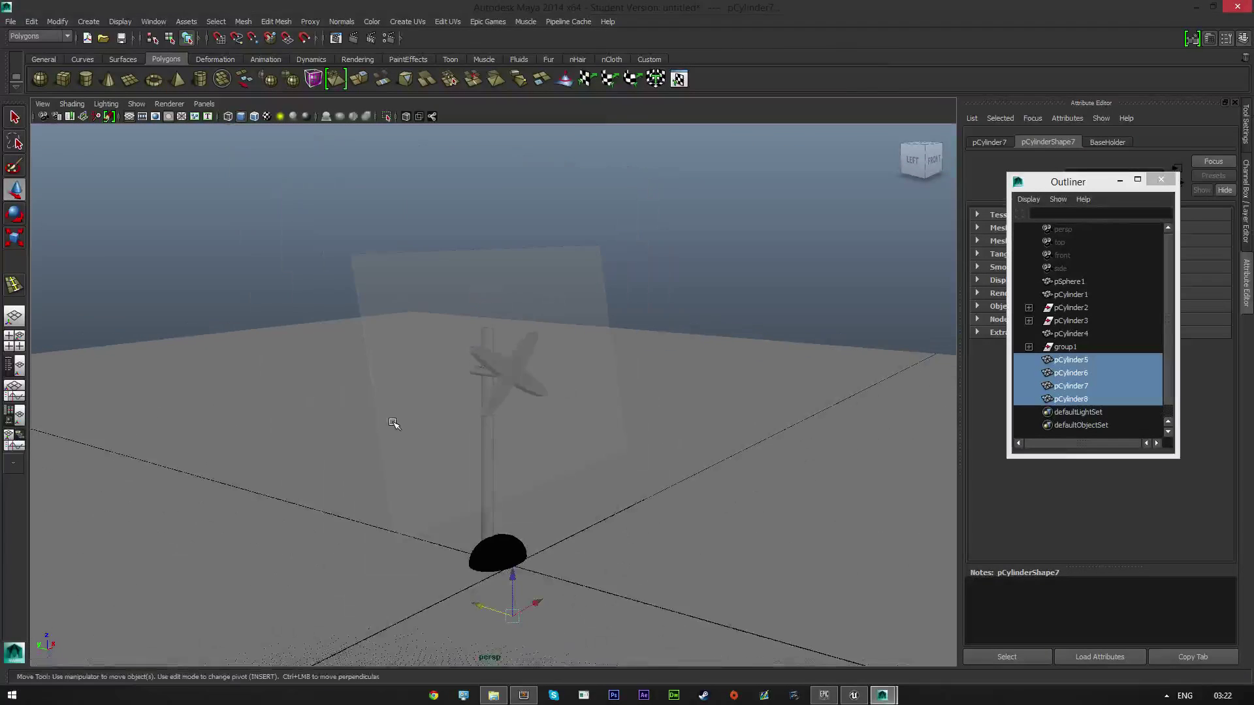
- Select all the terminal parts and export the selection as FBX, replacing the existing Terminal.fbx
{"action": "key", "text": "q"}
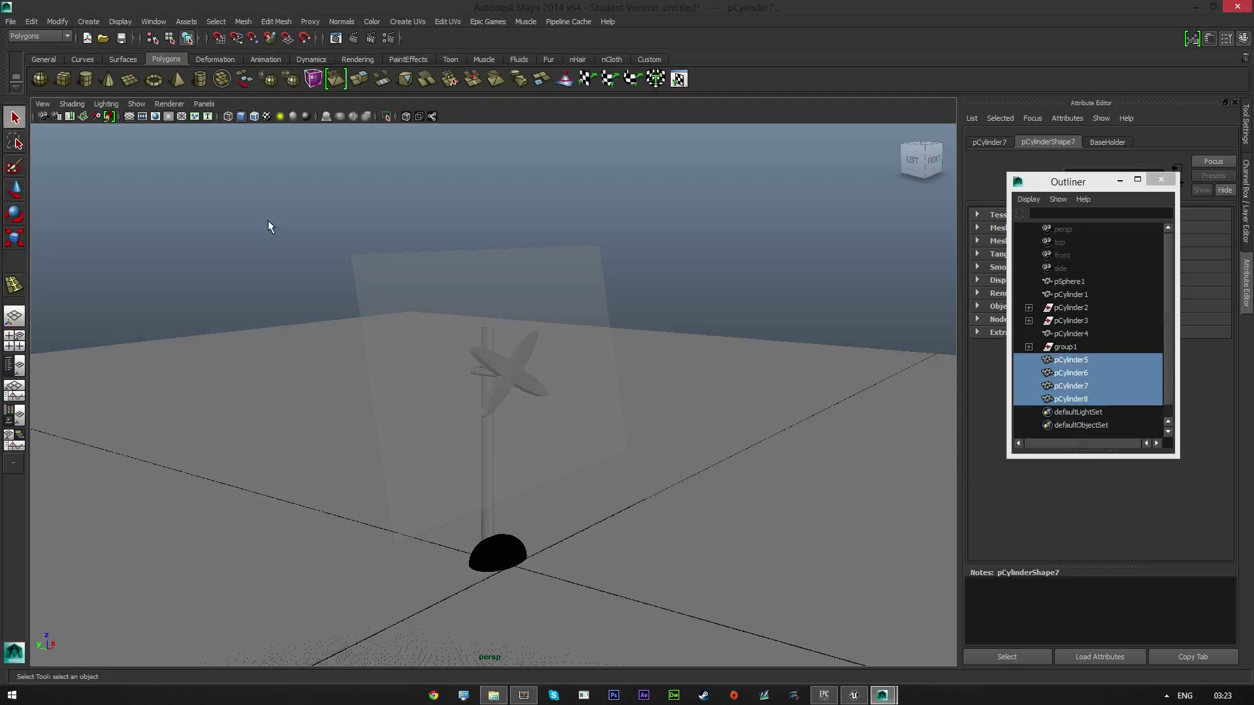
{"action": "left_click_drag", "start_coordinate": [632, 550], "coordinate": [676, 628]}
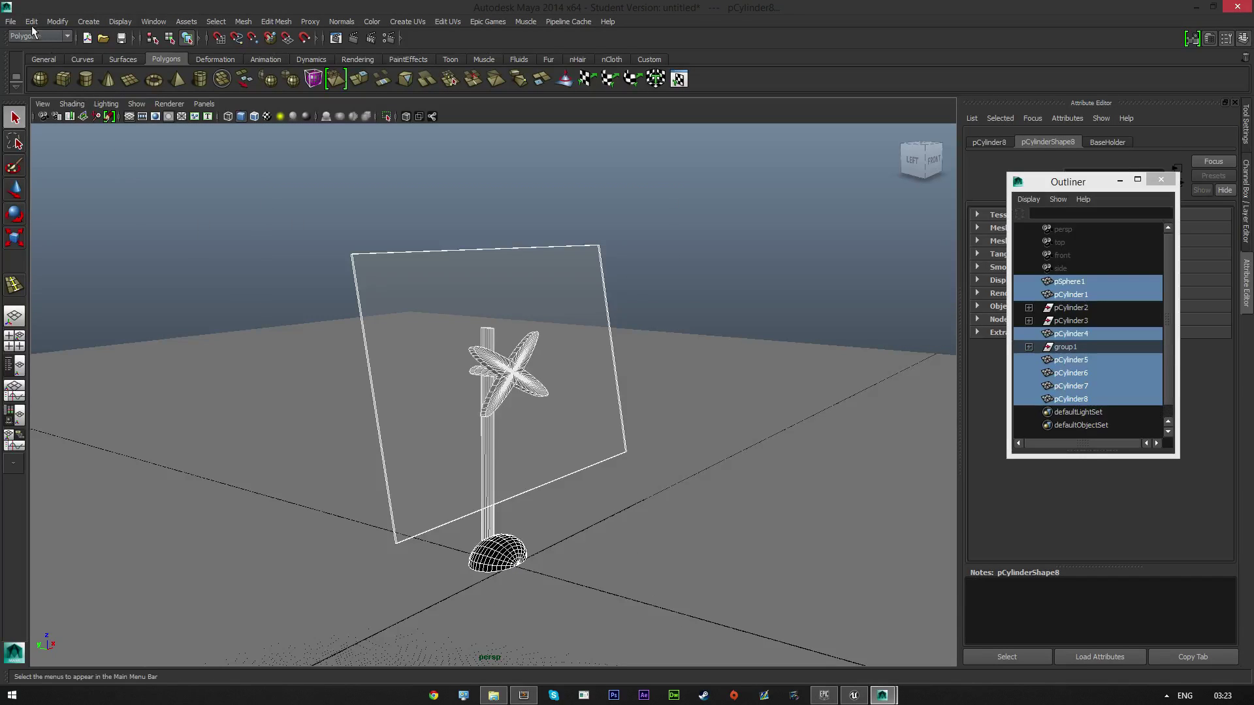
{"action": "left_click", "coordinate": [11, 26]}
{"action": "left_click", "coordinate": [70, 186]}
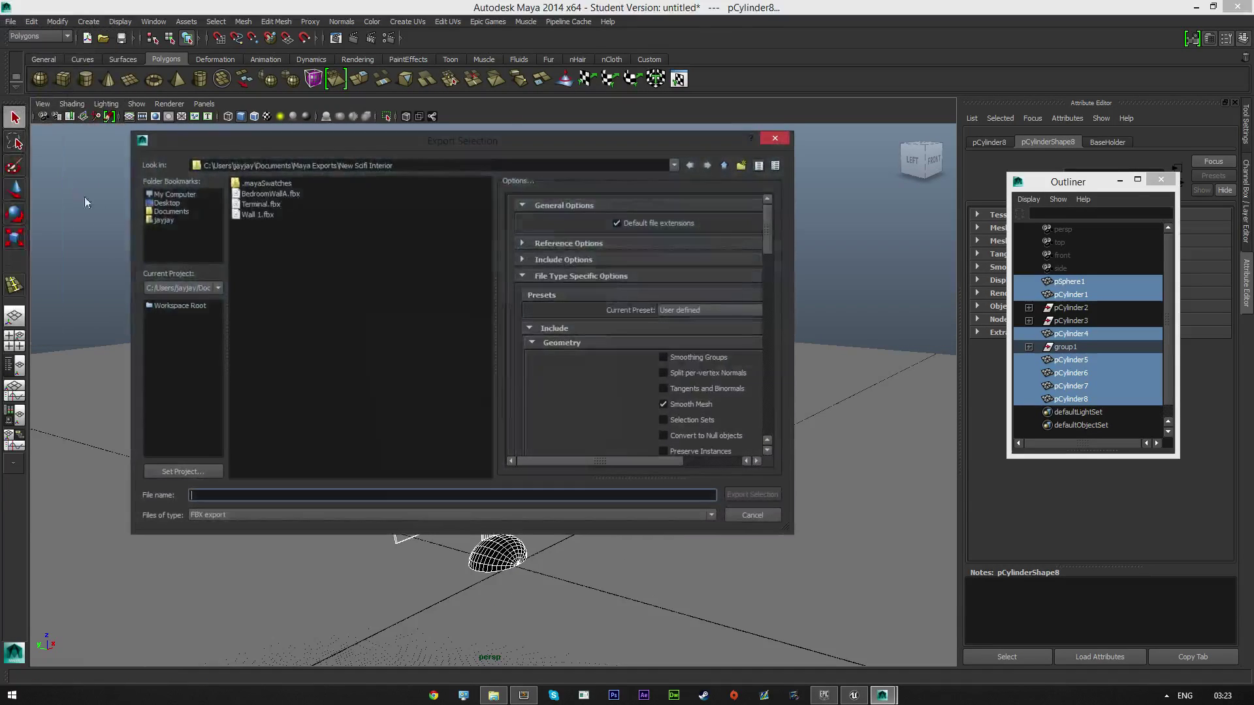
{"action": "double_click", "coordinate": [268, 204]}
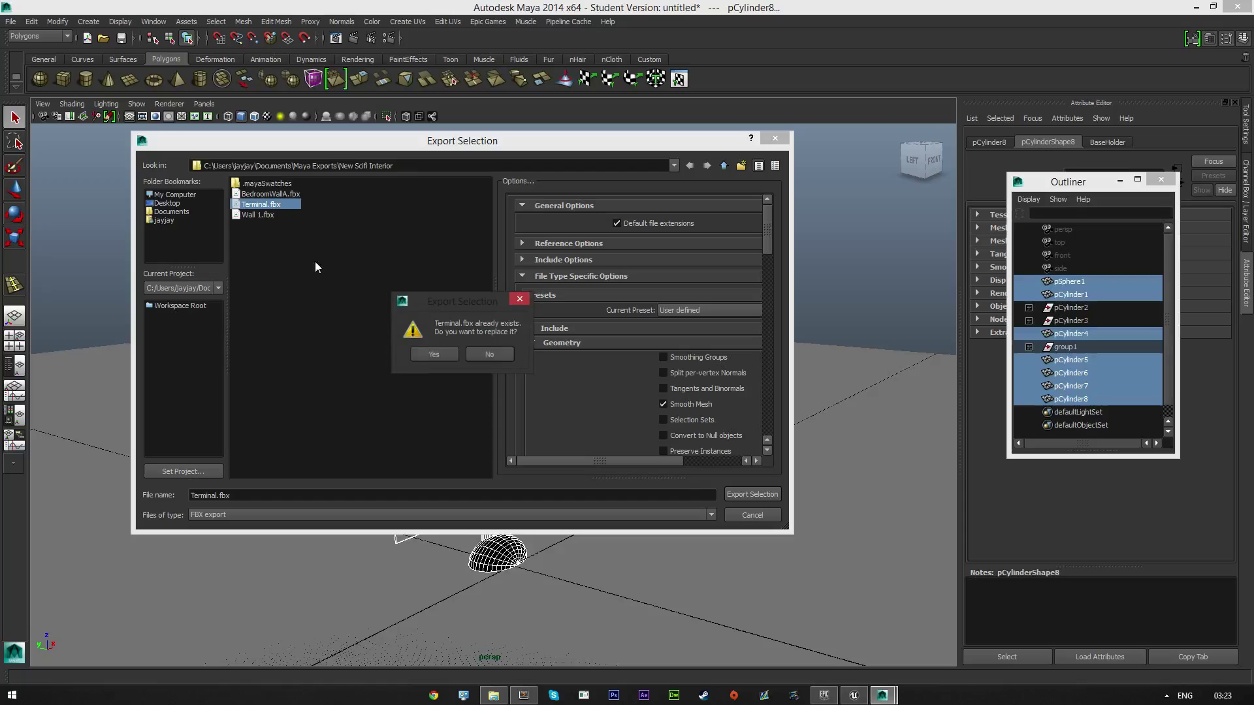
{"action": "left_click", "coordinate": [415, 351]}
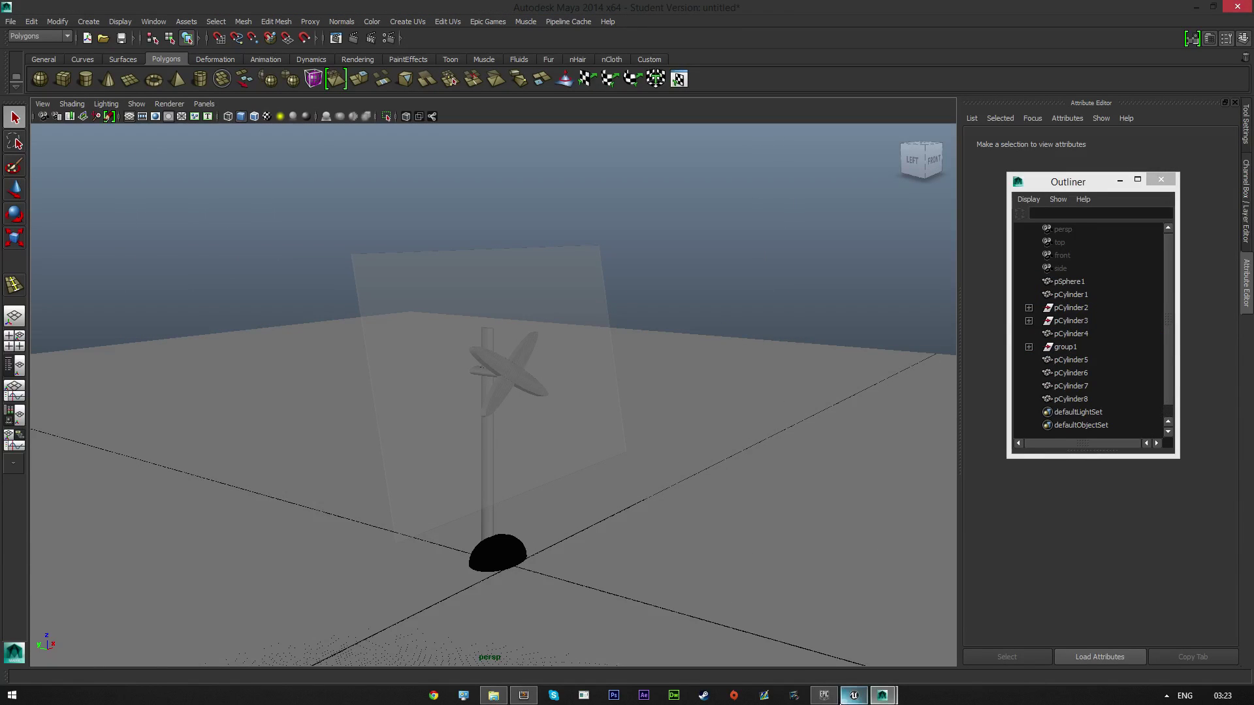
- Switch to Unreal Editor, reimport the Terminal mesh from its source file, and save the asset
{"action": "left_click", "coordinate": [854, 695]}
{"action": "scroll", "coordinate": [640, 382], "scroll_direction": "down", "scroll_amount": 5}
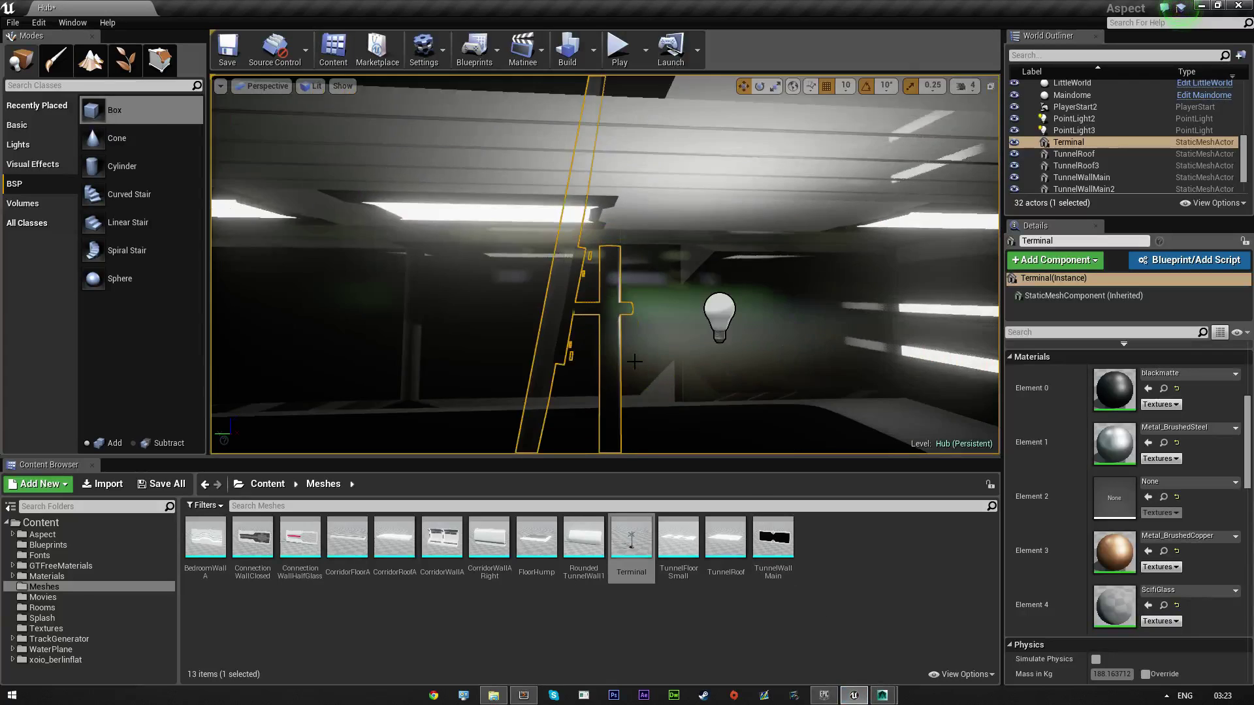
{"action": "right_click", "coordinate": [636, 536]}
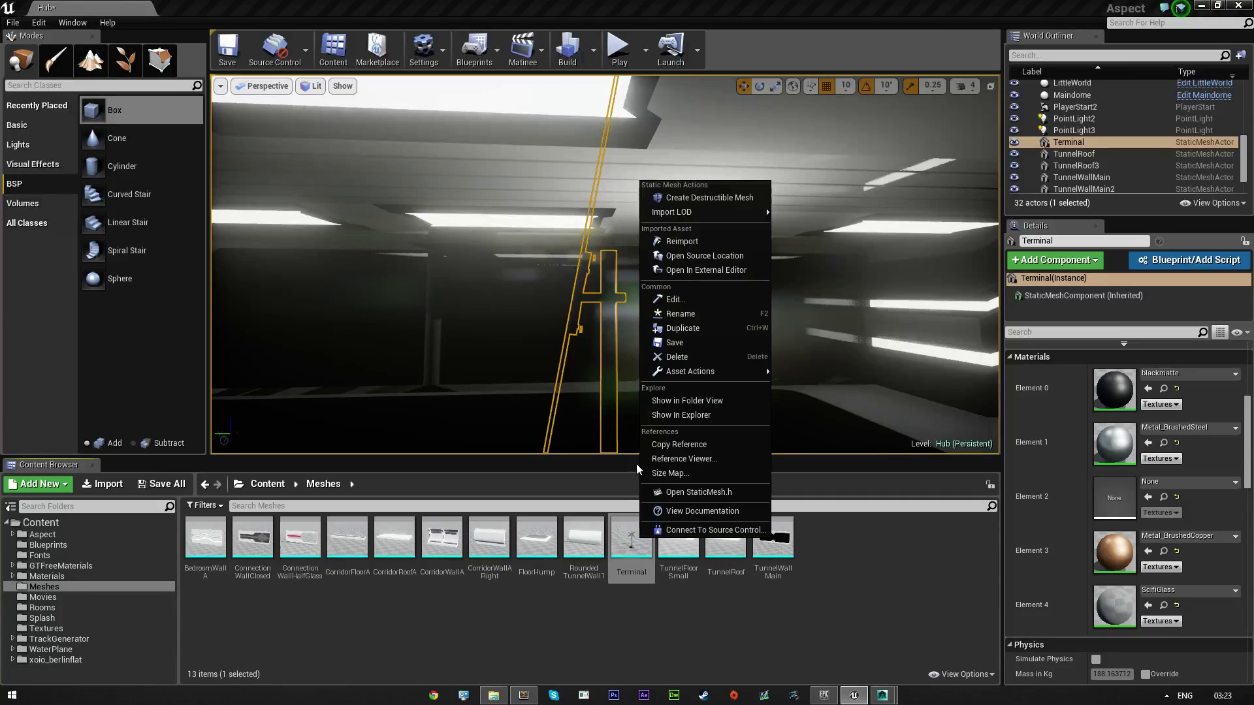
{"action": "left_click", "coordinate": [680, 241]}
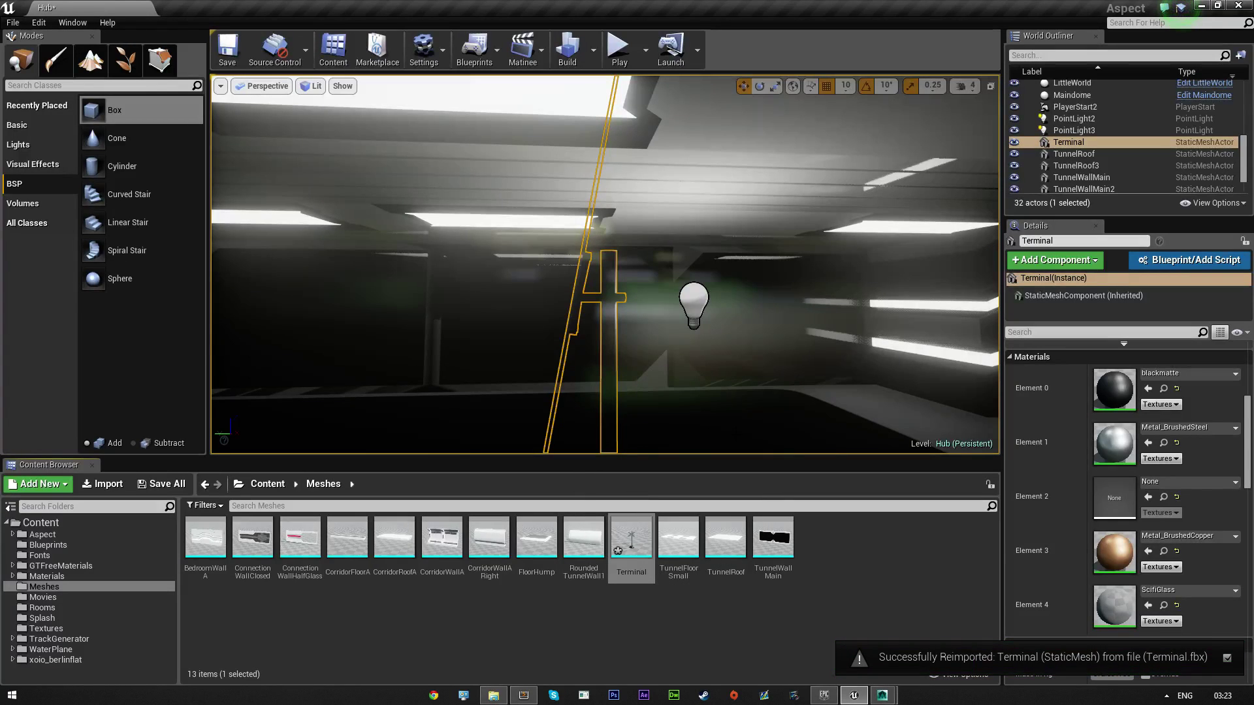
{"action": "right_click", "coordinate": [634, 542]}
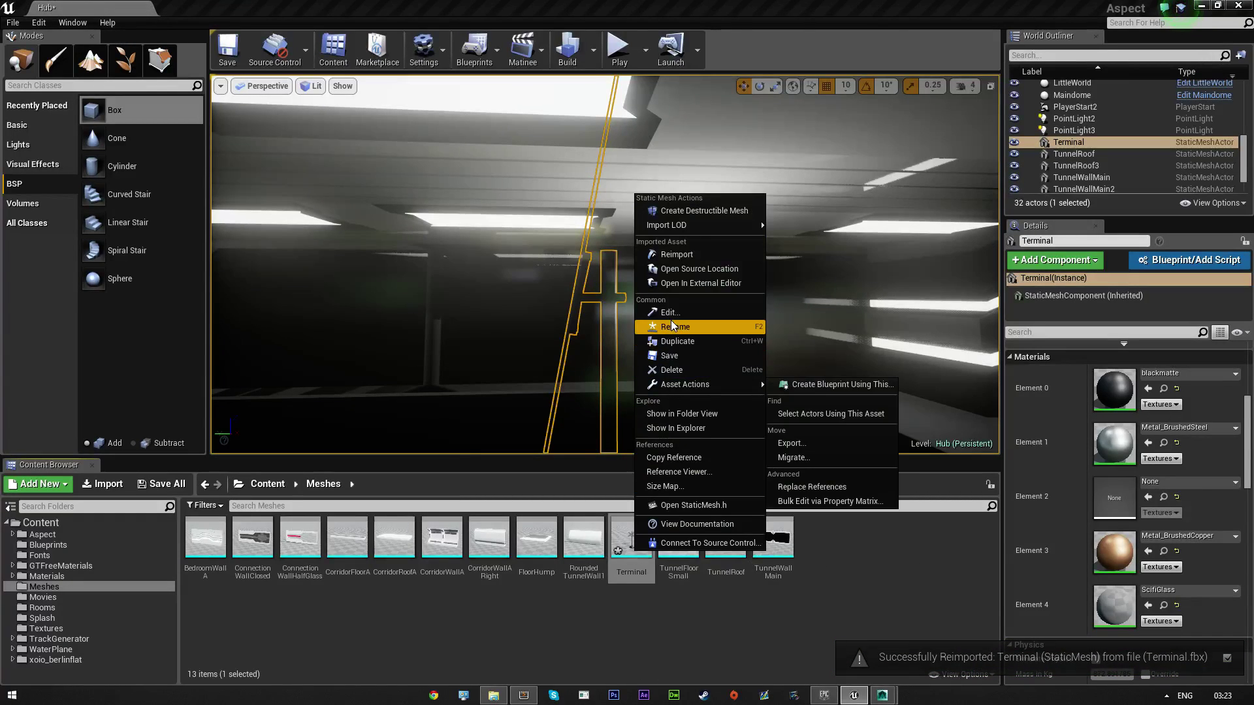
{"action": "left_click", "coordinate": [671, 357]}
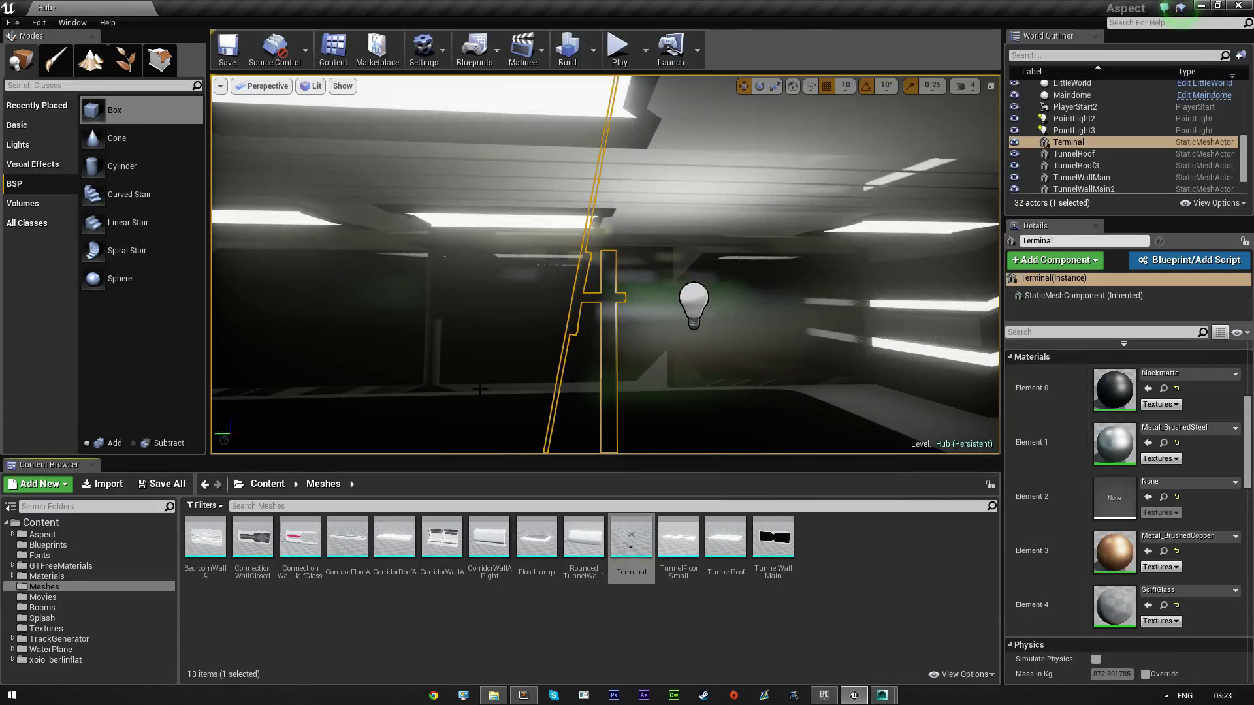
- Scale the placed terminal down uniformly to about a quarter of its size in the Hub level
{"action": "right_click_drag", "start_coordinate": [480, 389], "coordinate": [560, 242]}
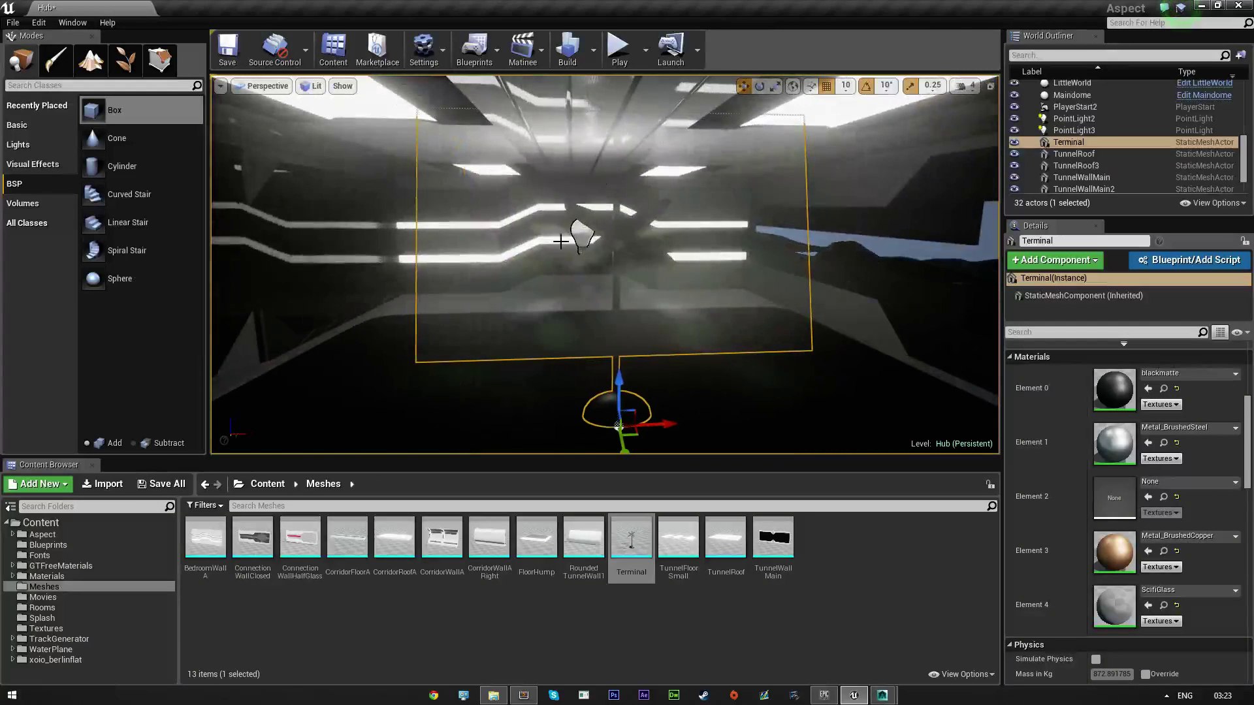
{"action": "key", "text": "r"}
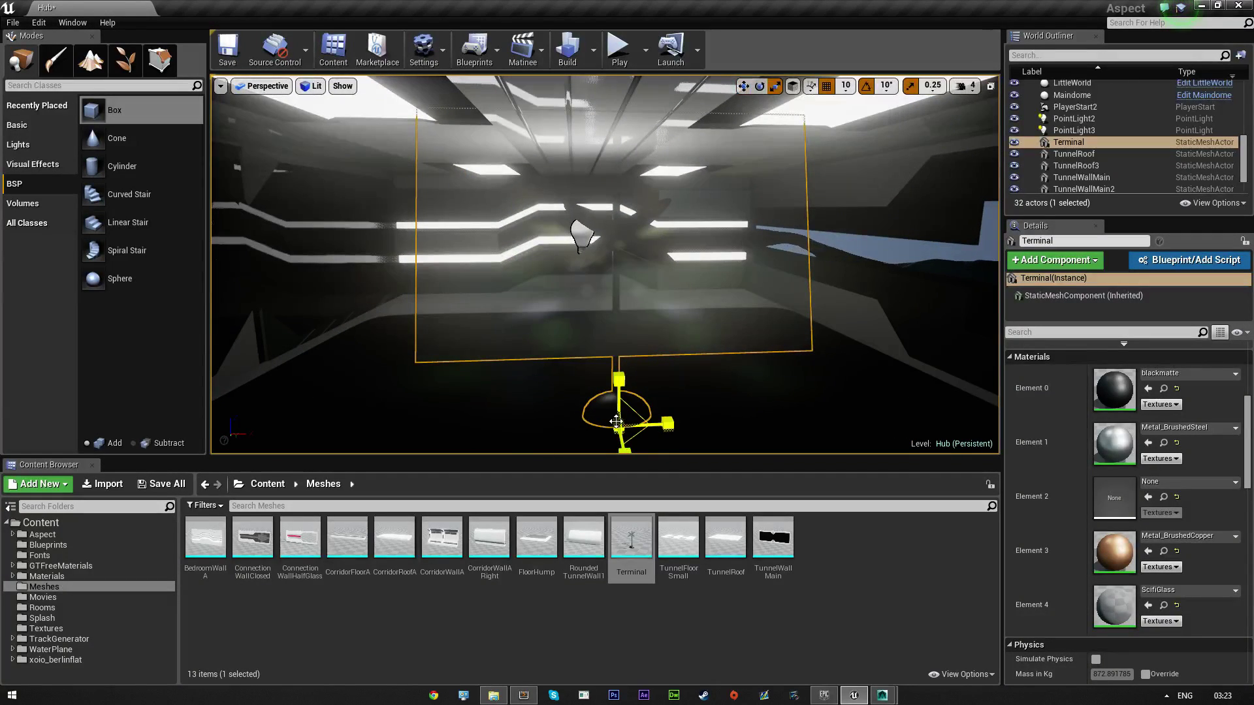
{"action": "left_click_drag", "start_coordinate": [616, 421], "coordinate": [598, 451]}
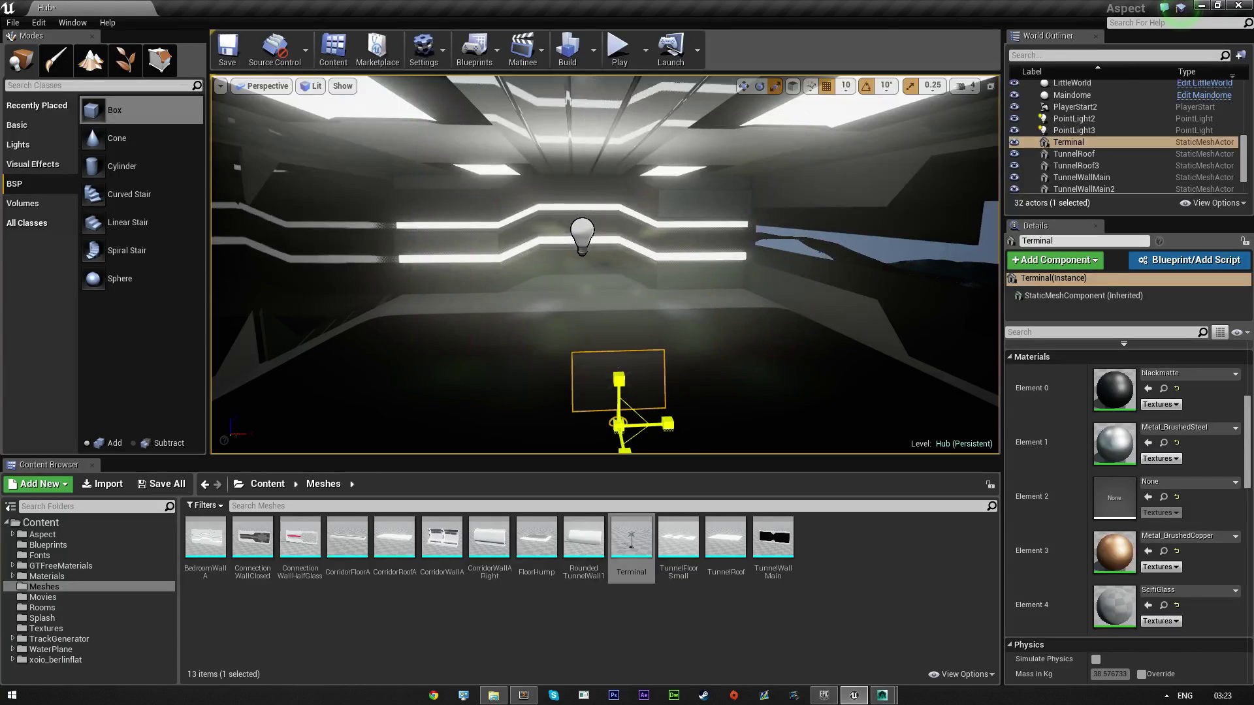
- Raise the scaled terminal above the floor and move it along its Y axis to the ledge by the lit wall
{"action": "right_click_drag", "start_coordinate": [716, 322], "coordinate": [774, 391]}
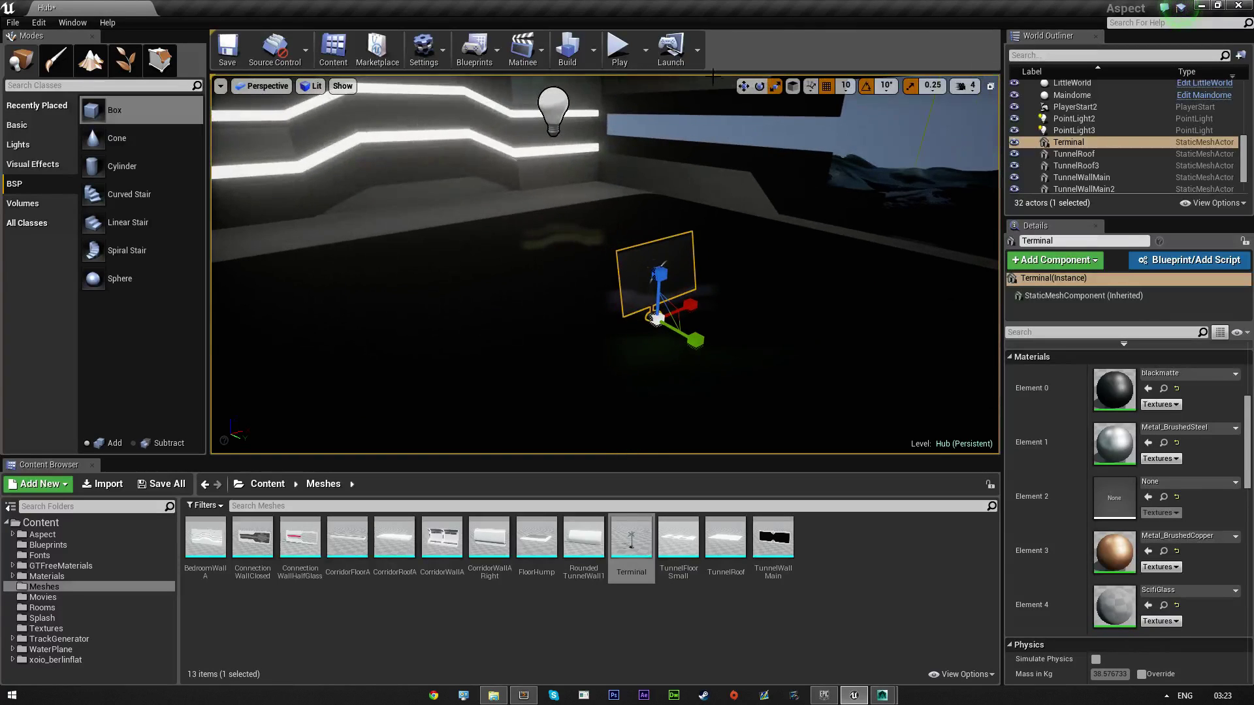
{"action": "left_click", "coordinate": [743, 87]}
{"action": "left_click_drag", "start_coordinate": [661, 278], "coordinate": [664, 173]}
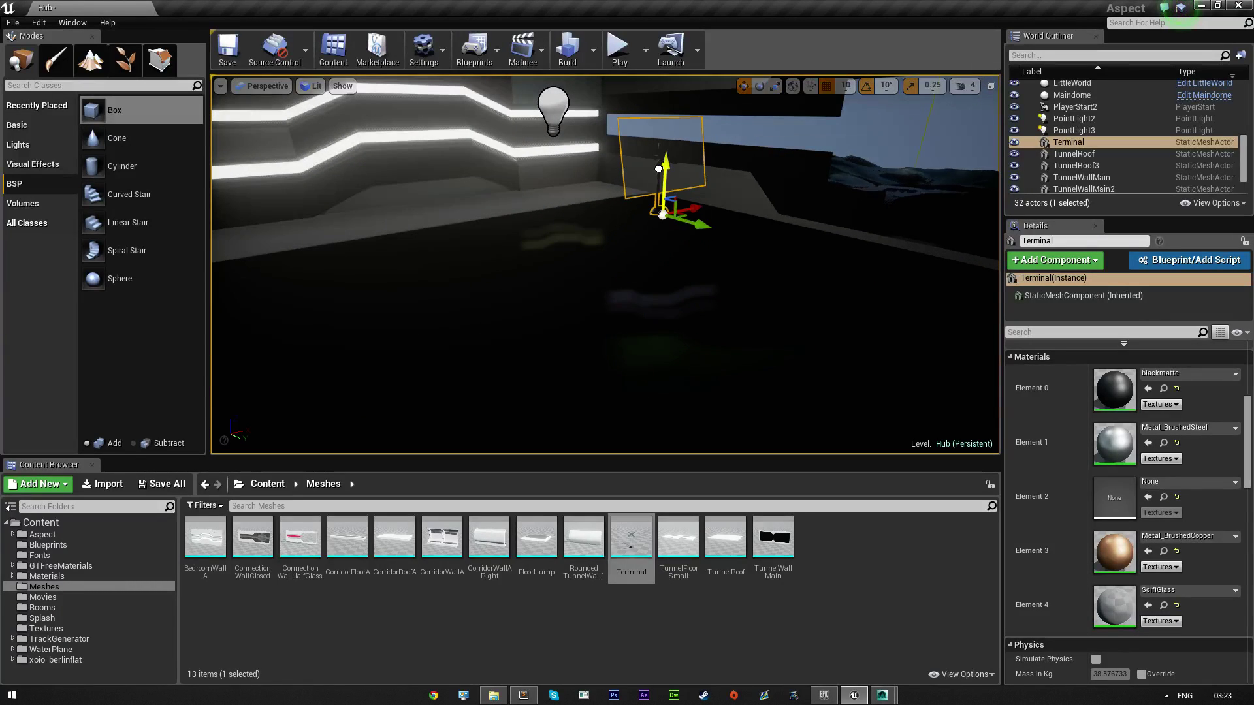
{"action": "left_click_drag", "start_coordinate": [695, 225], "coordinate": [540, 181]}
{"action": "right_click_drag", "start_coordinate": [587, 227], "coordinate": [627, 243]}
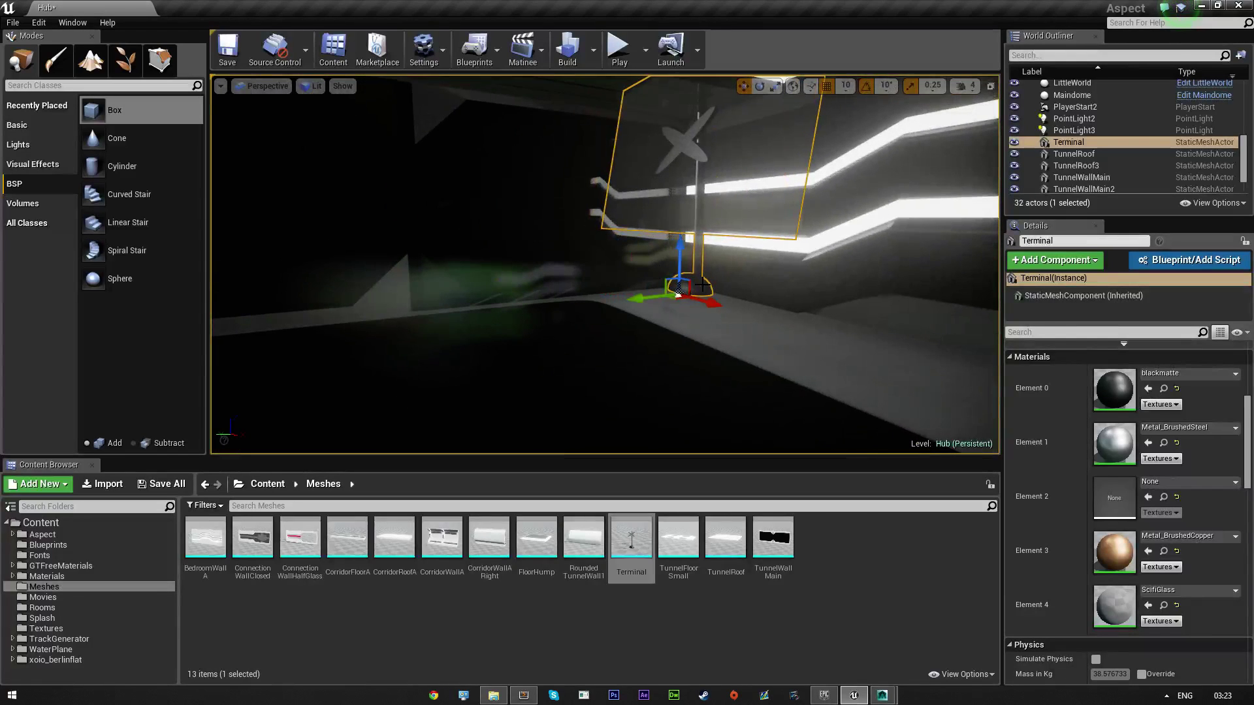
{"action": "left_click_drag", "start_coordinate": [659, 299], "coordinate": [702, 290]}
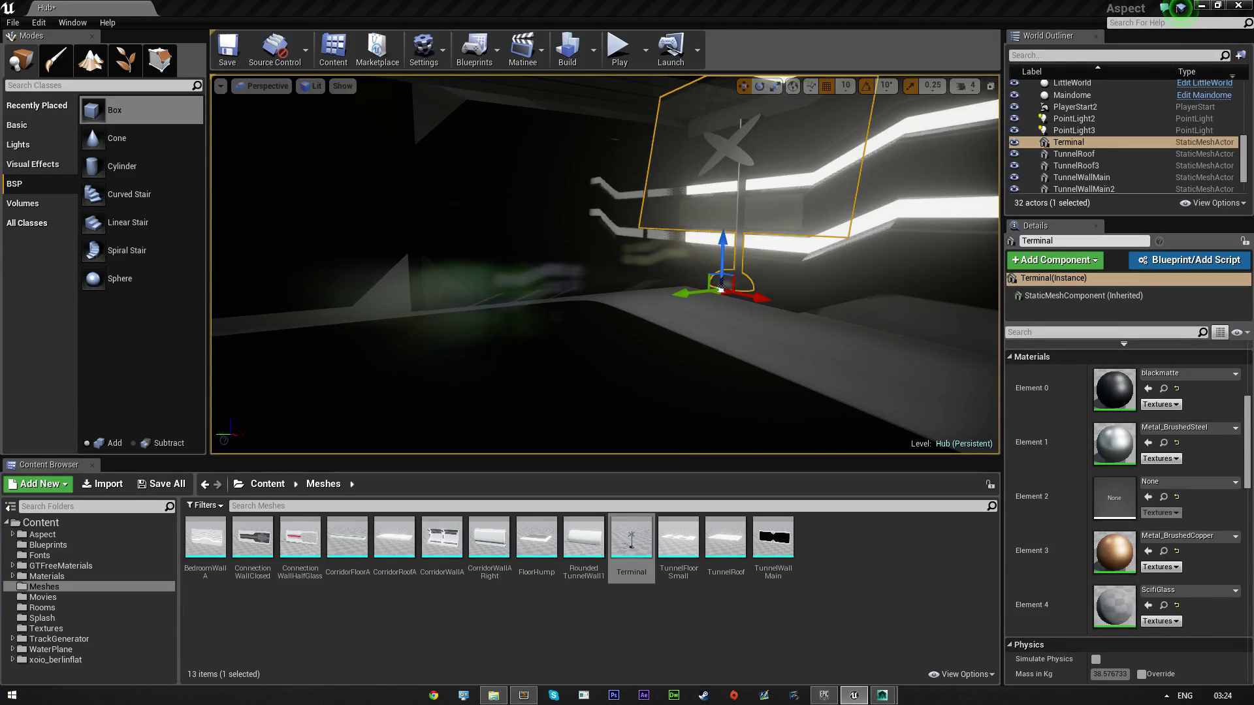
- Fine-tune the terminal's Y position on the ledge and inspect it from the front against the lit wall
{"action": "right_click_drag", "start_coordinate": [523, 257], "coordinate": [516, 307]}
{"action": "key", "text": "w"}
{"action": "left_click_drag", "start_coordinate": [506, 314], "coordinate": [845, 243]}
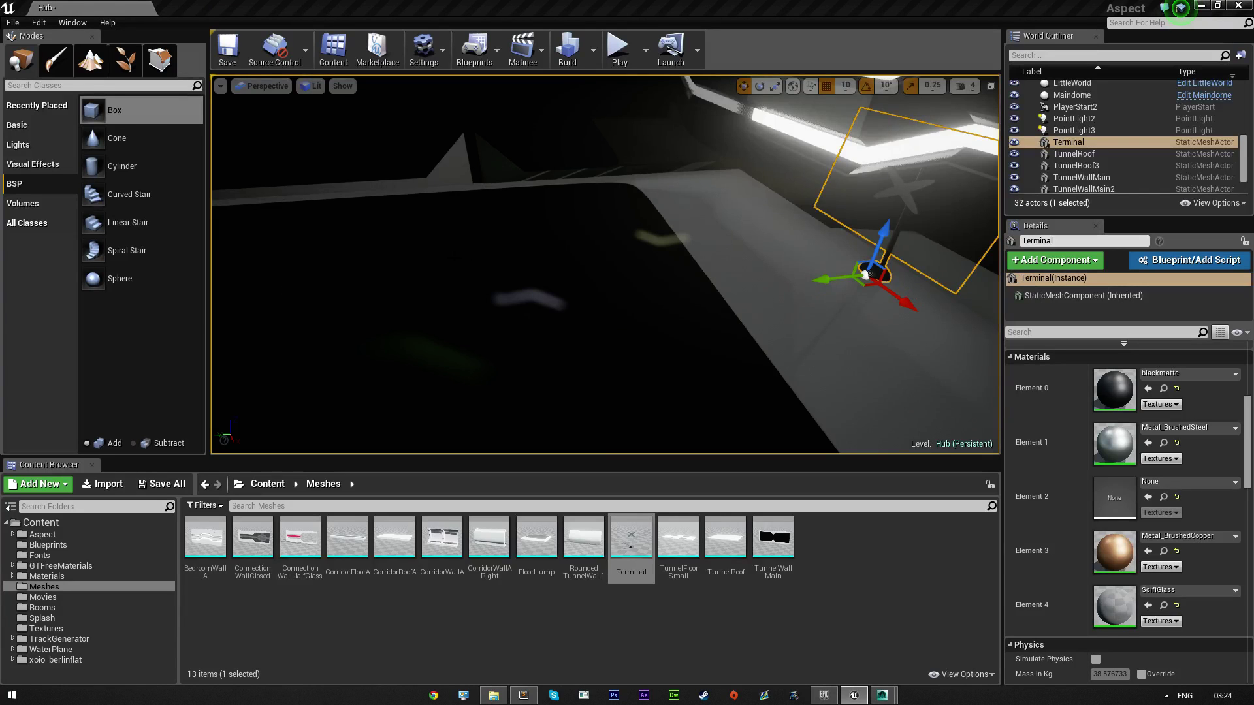
{"action": "key", "text": "a"}
{"action": "right_click_drag", "start_coordinate": [455, 256], "coordinate": [738, 245]}
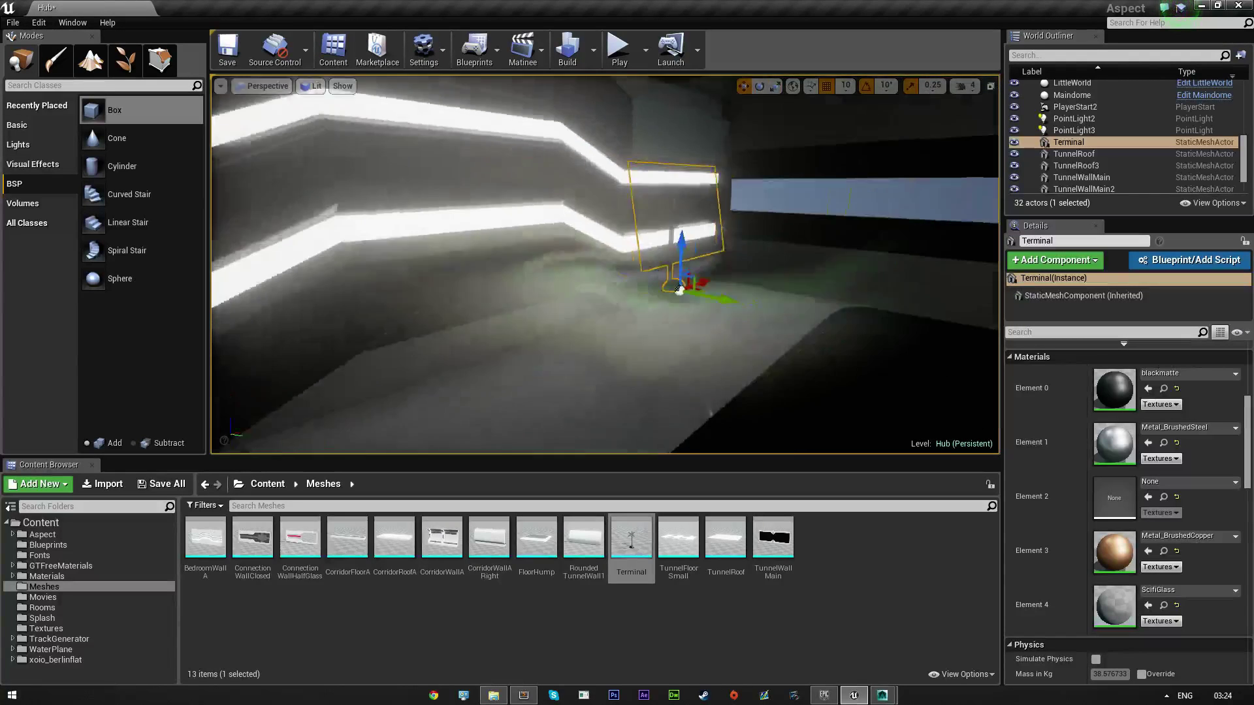
{"action": "right_click_drag", "start_coordinate": [679, 290], "coordinate": [651, 281]}
{"action": "left_click_drag", "start_coordinate": [659, 299], "coordinate": [518, 300]}
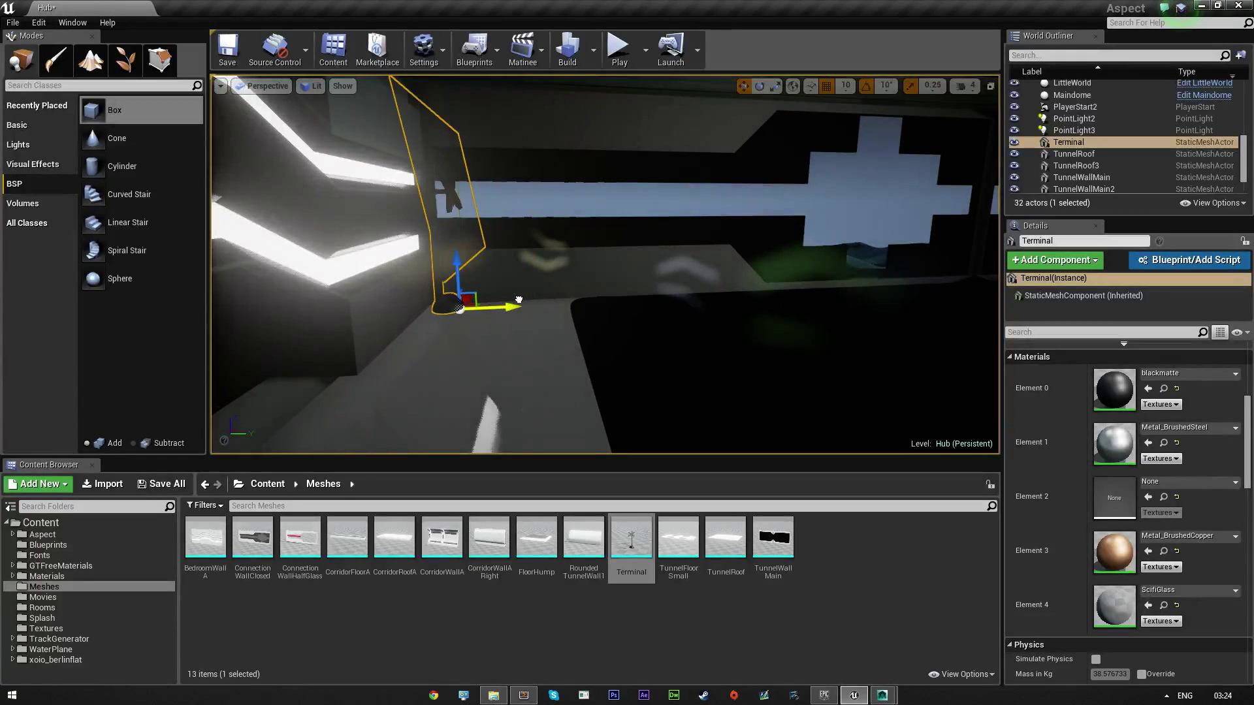
{"action": "key", "text": "d"}
{"action": "right_click_drag", "start_coordinate": [518, 300], "coordinate": [300, 288]}
{"action": "key", "text": "s"}
{"action": "key", "text": "w"}
{"action": "right_click_drag", "start_coordinate": [717, 325], "coordinate": [717, 327]}
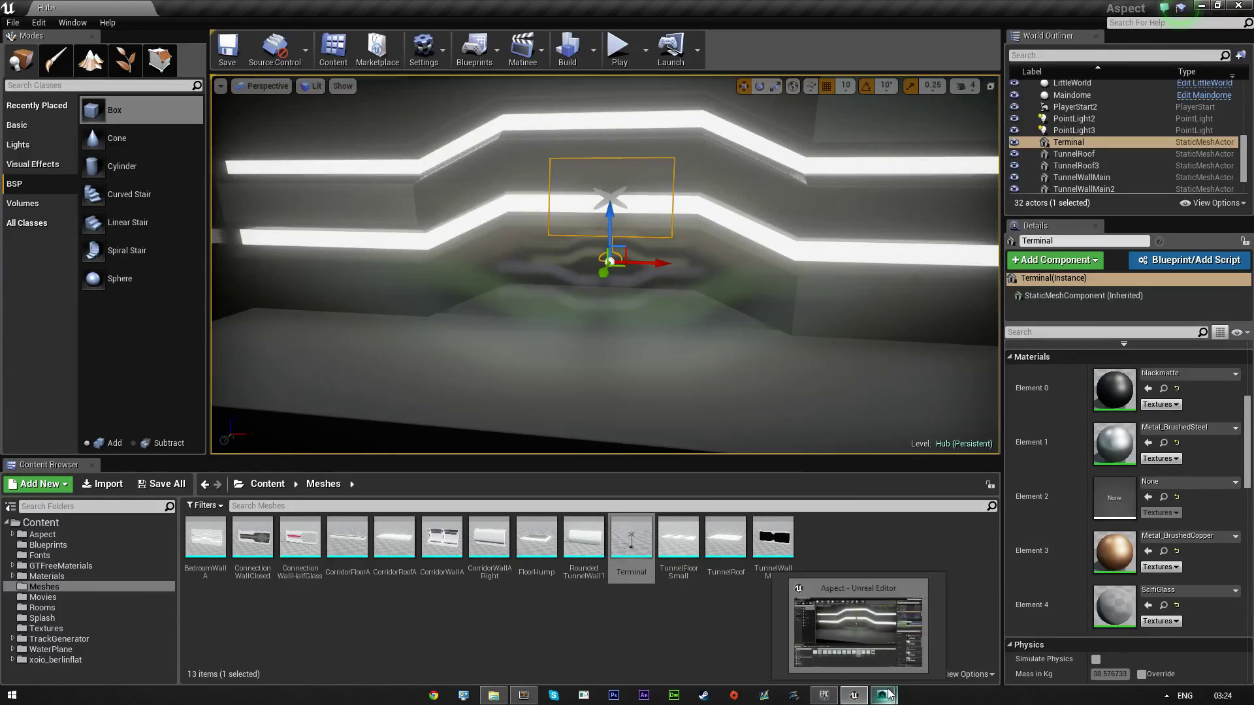
- Switch to Maya and save the scene as Terminal.mb in the New Scifi Interior folder, accepting the student version notice
{"action": "mouse_move", "coordinate": [879, 696]}
{"action": "left_click", "coordinate": [917, 635]}
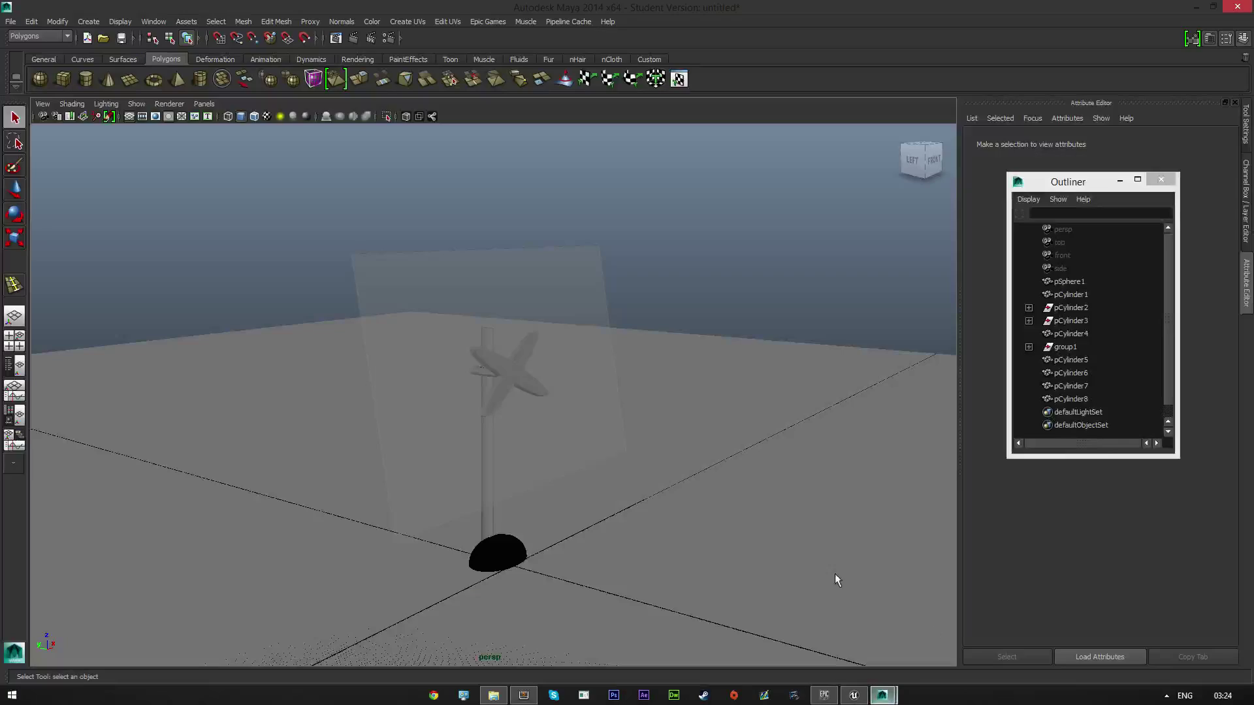
{"action": "left_click", "coordinate": [16, 22]}
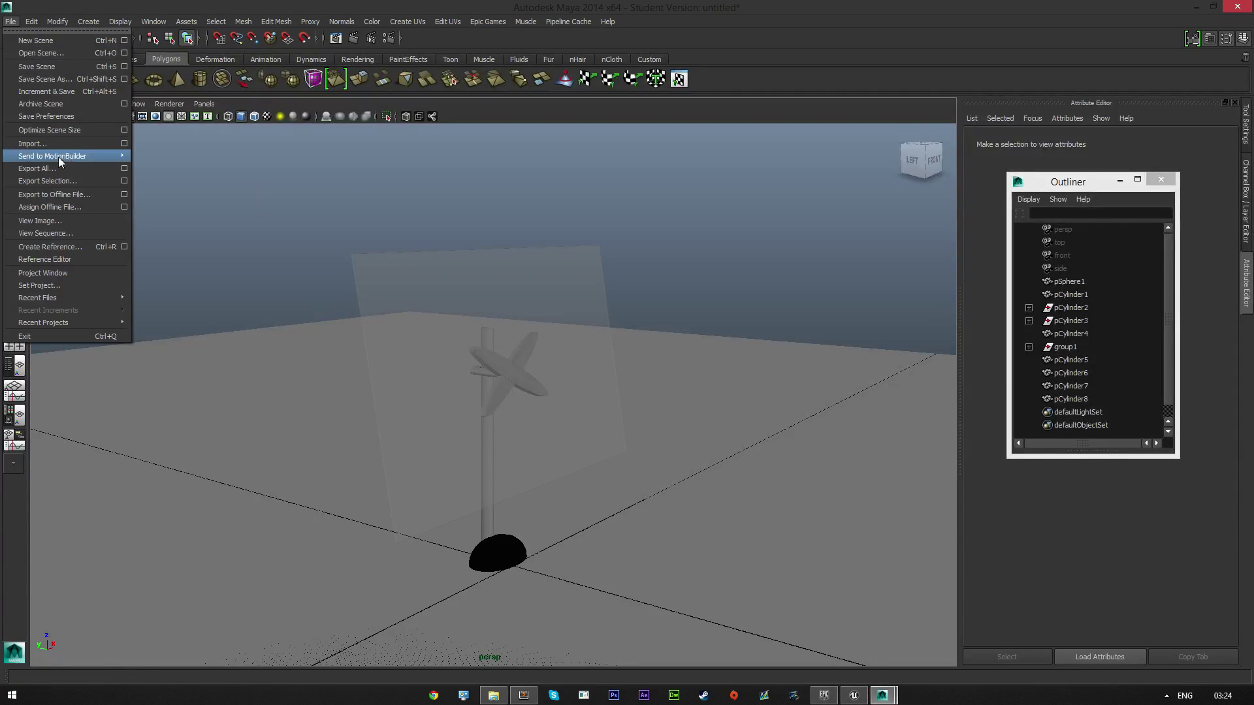
{"action": "left_click", "coordinate": [50, 78]}
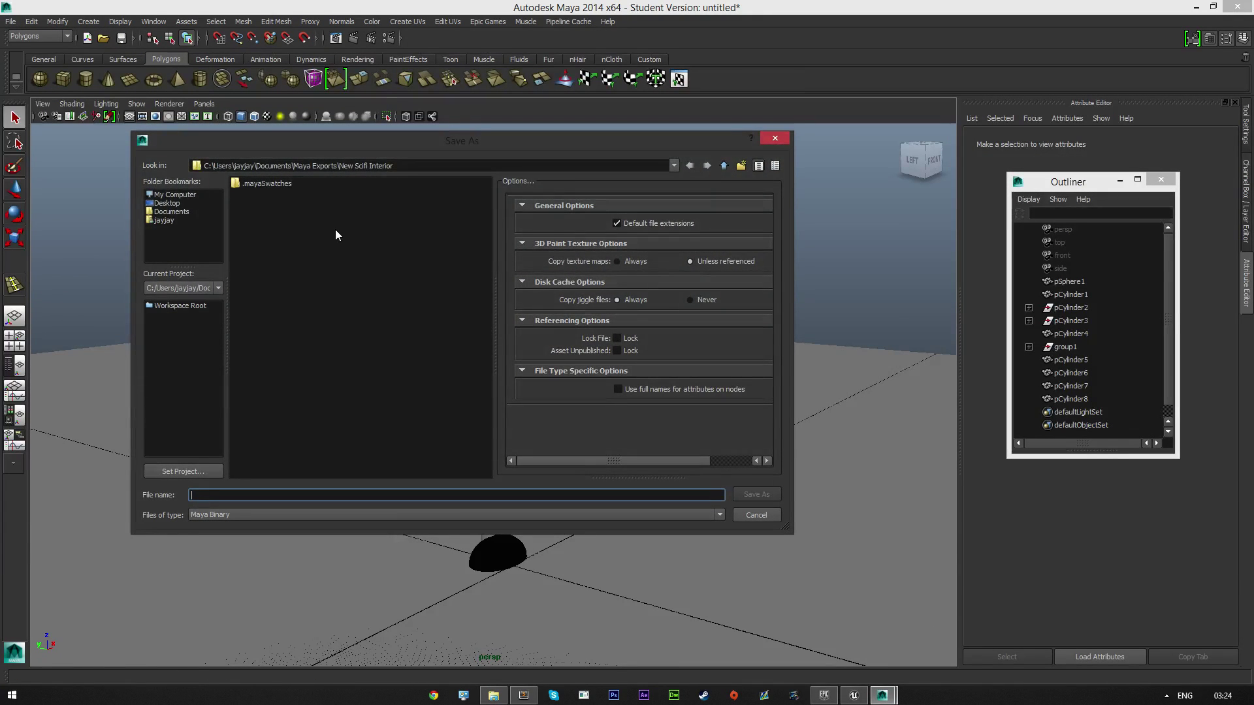
{"action": "key", "text": "Return"}
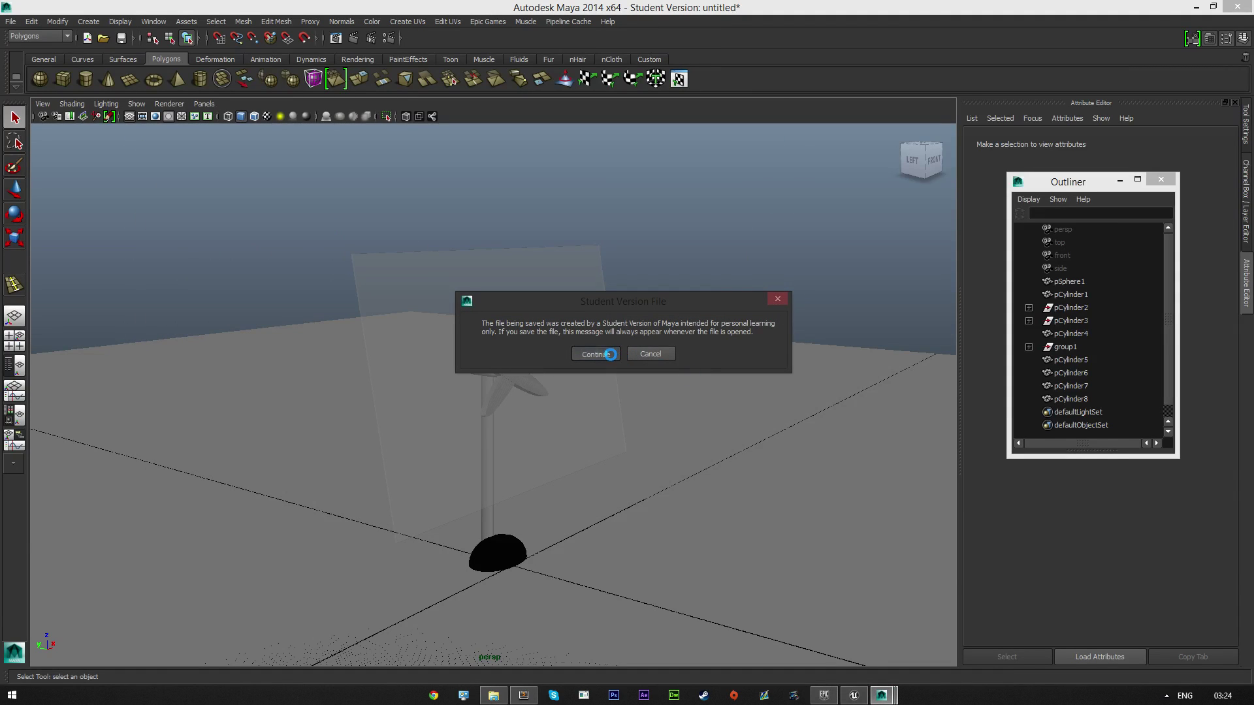
{"action": "left_click", "coordinate": [610, 354]}
{"action": "left_click", "coordinate": [11, 22]}
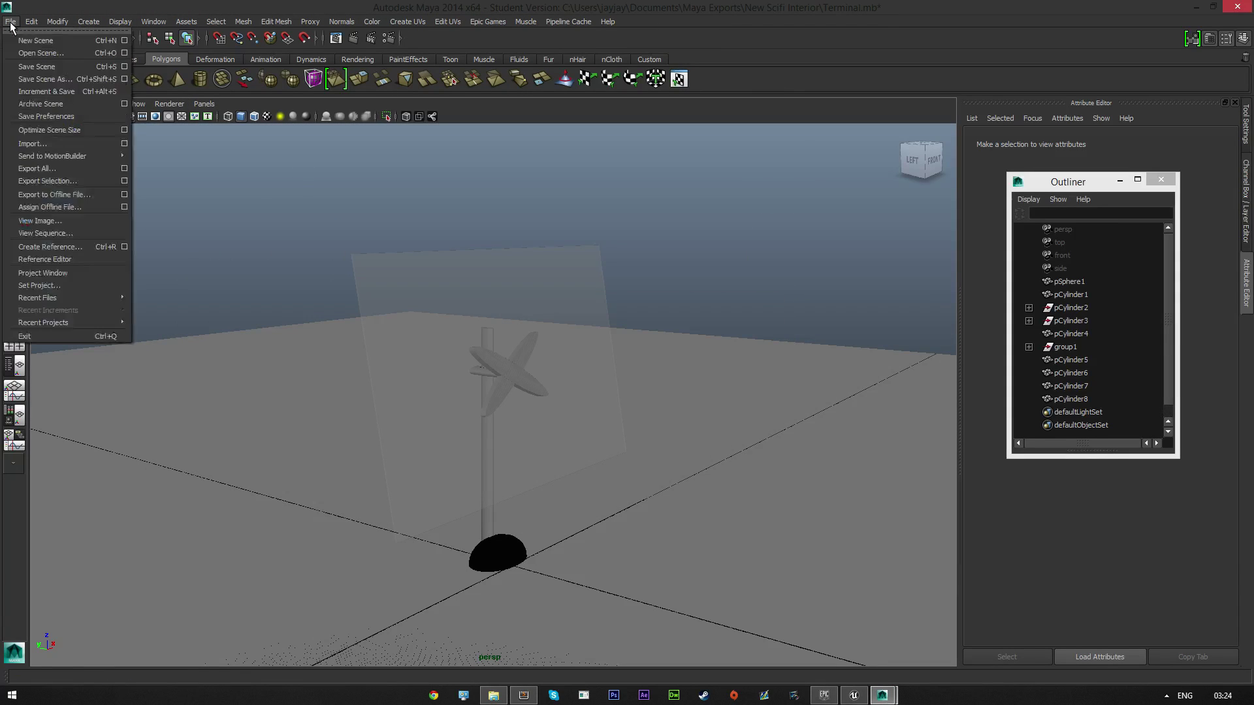
{"action": "left_click", "coordinate": [66, 79]}
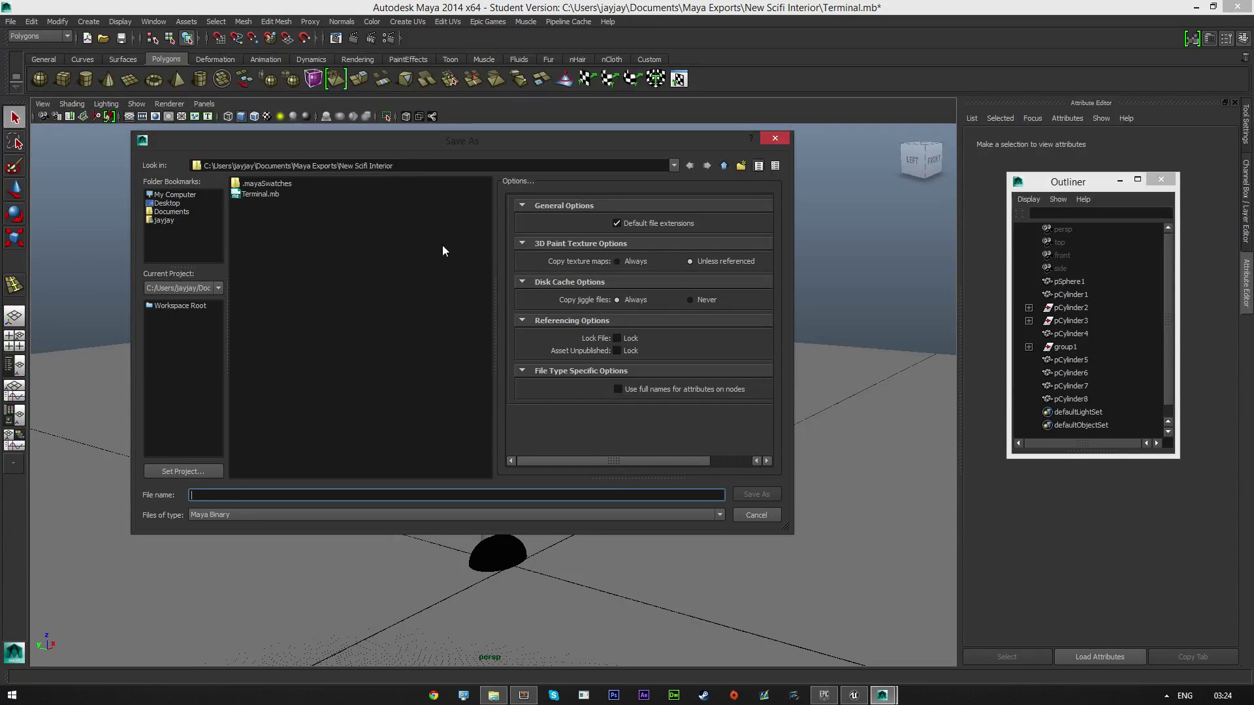
{"action": "left_click", "coordinate": [756, 515]}
- Select all the terminal geometry and delete it to clear the scene for a new model
{"action": "right_click", "coordinate": [603, 365]}
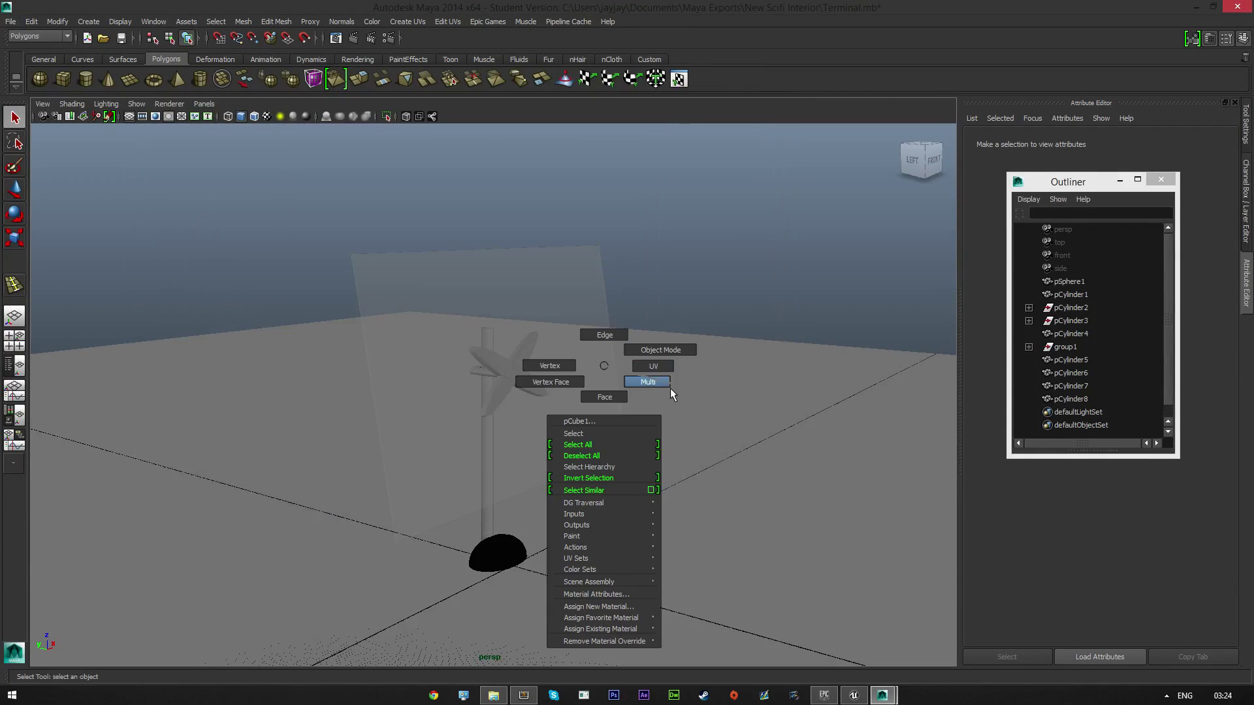
{"action": "left_click_drag", "start_coordinate": [301, 298], "coordinate": [260, 202]}
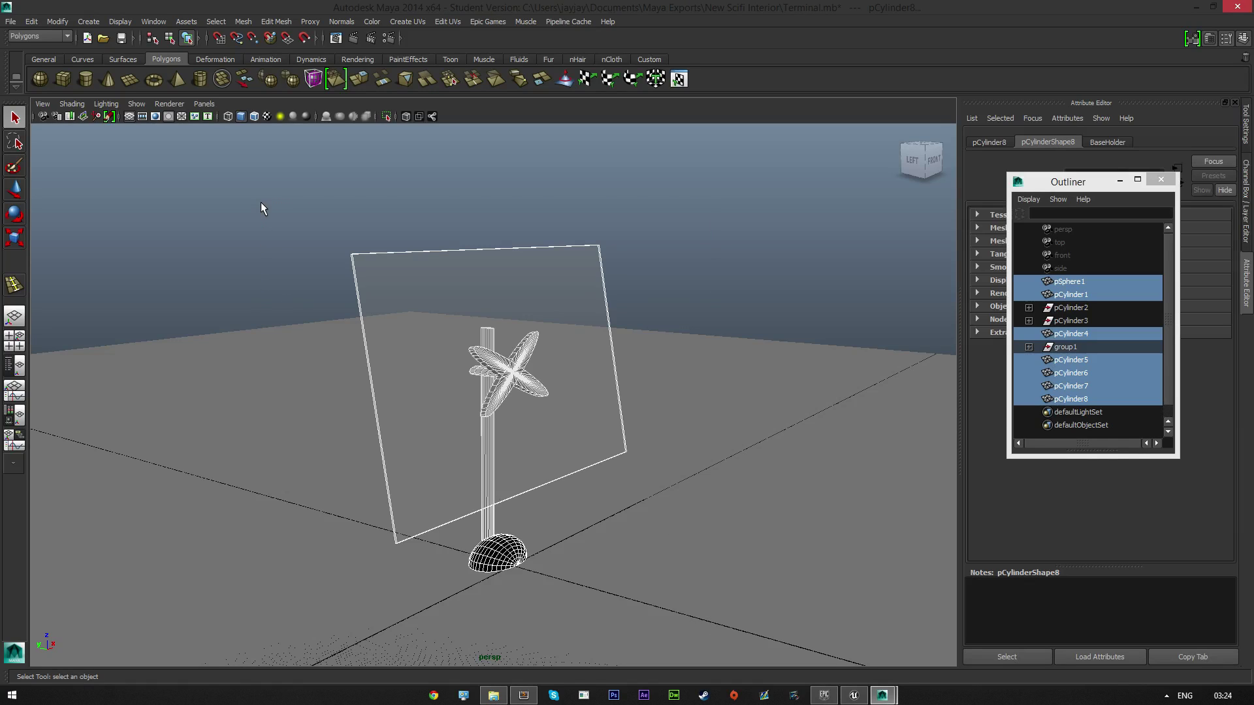
{"action": "key", "text": "Delete"}
{"action": "left_click_drag", "start_coordinate": [514, 416], "coordinate": [462, 414], "text": "alt"}
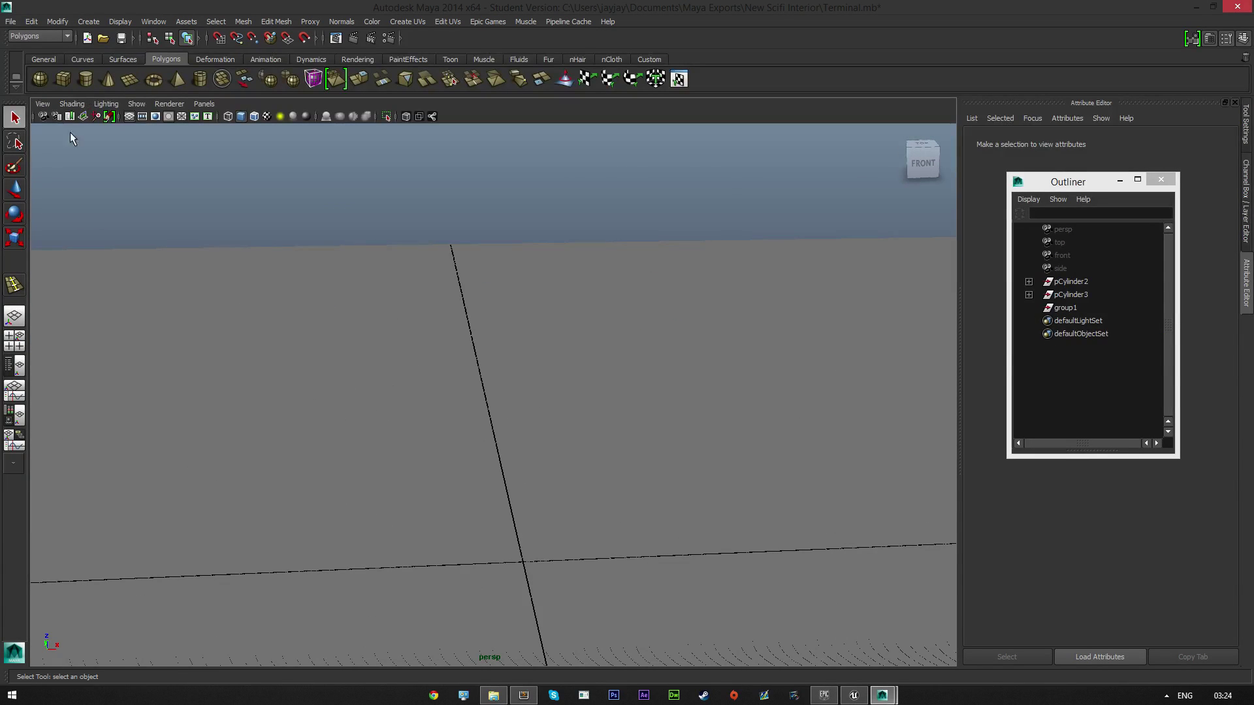
- Create a polygon cube and set its width to 500 and its height to 200
{"action": "left_click", "coordinate": [62, 80]}
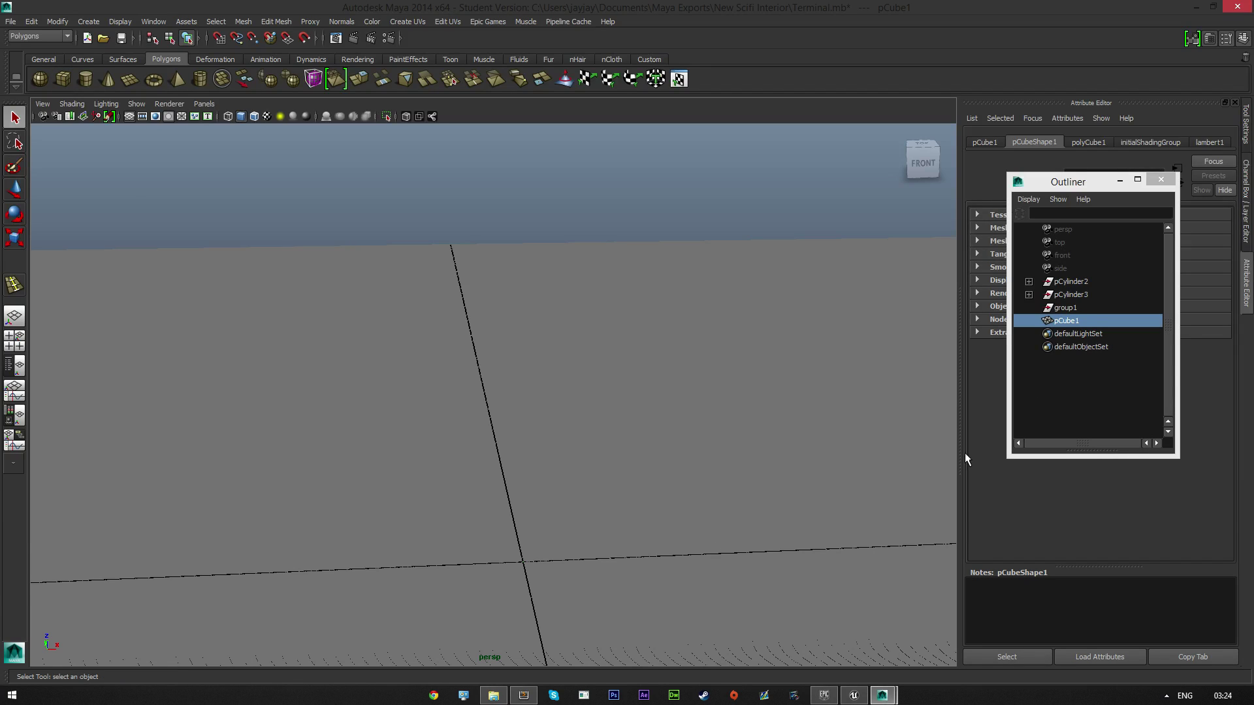
{"action": "left_click_drag", "start_coordinate": [1071, 181], "coordinate": [180, 135]}
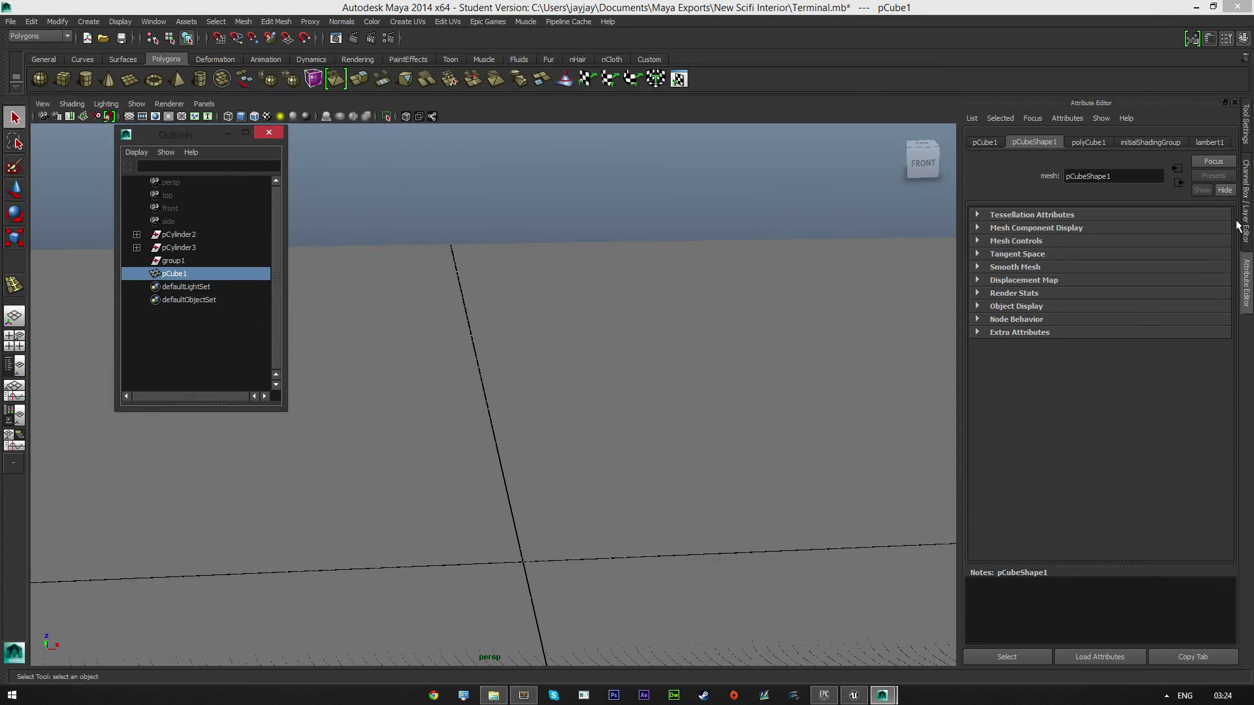
{"action": "left_click", "coordinate": [1088, 141]}
{"action": "left_click_drag", "start_coordinate": [1089, 230], "coordinate": [1063, 229]}
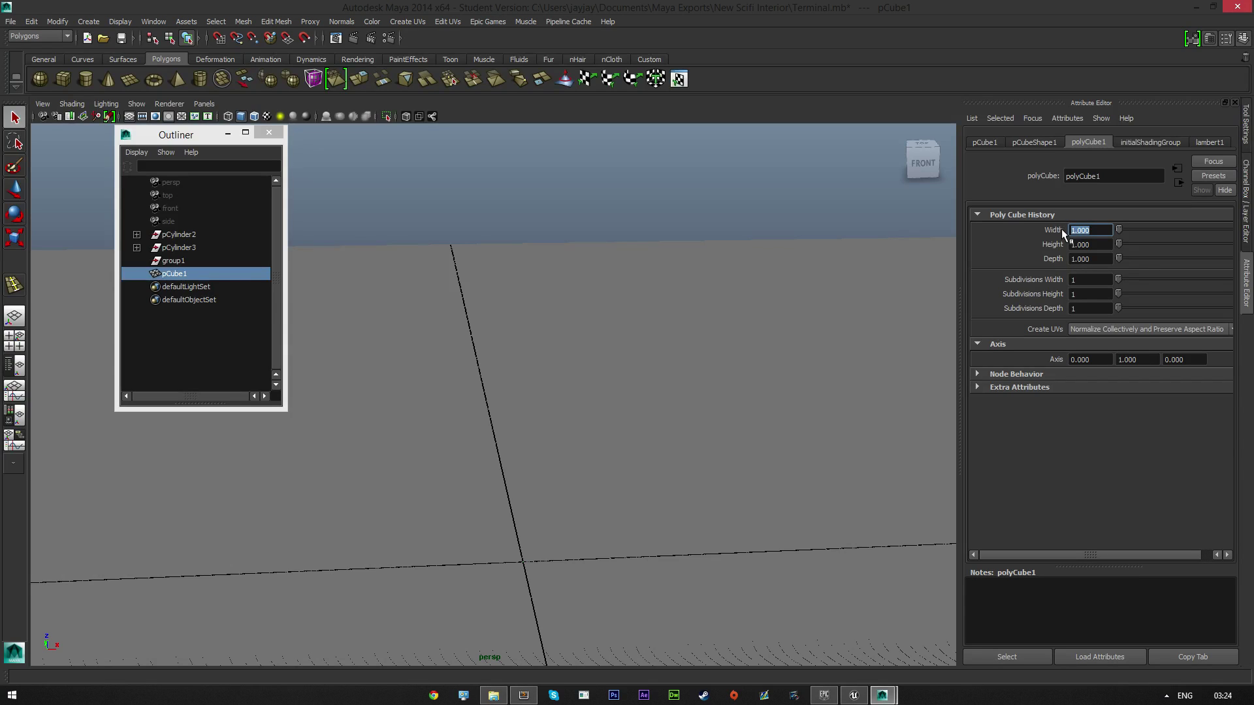
{"action": "type", "text": "500"}
{"action": "key", "text": "Return"}
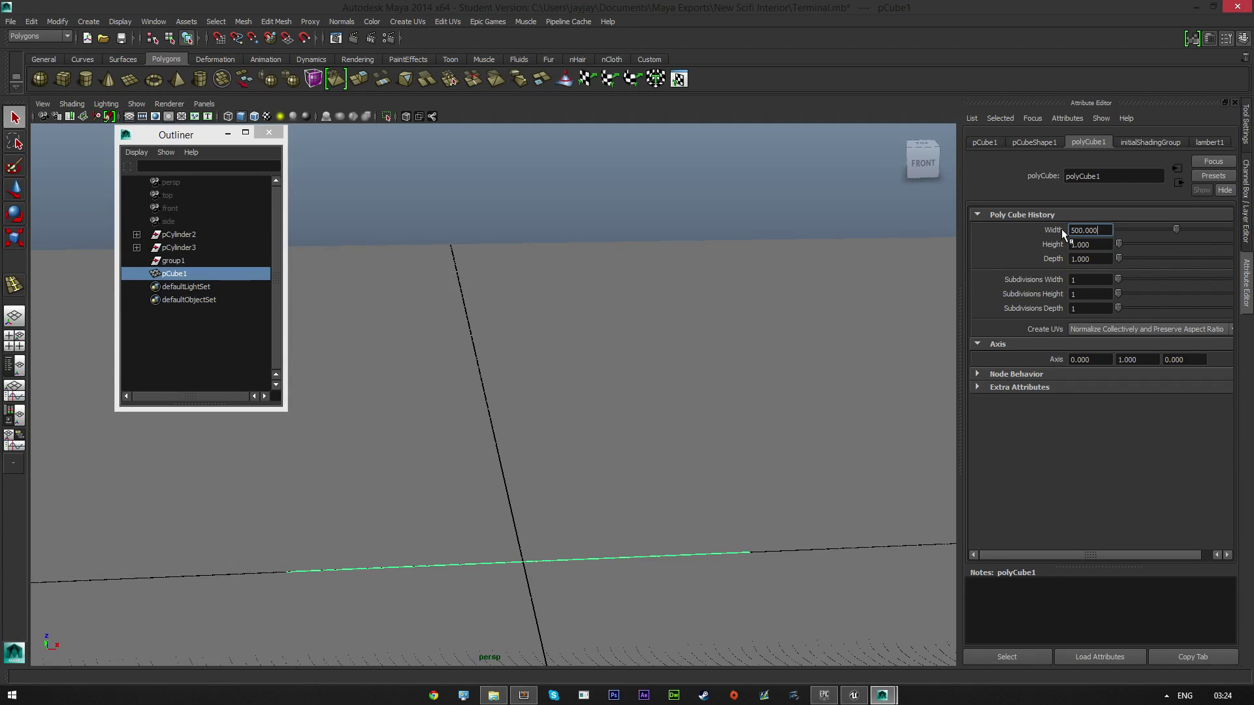
{"action": "left_click_drag", "start_coordinate": [1094, 245], "coordinate": [1022, 249]}
{"action": "type", "text": "200"}
{"action": "key", "text": "Return"}
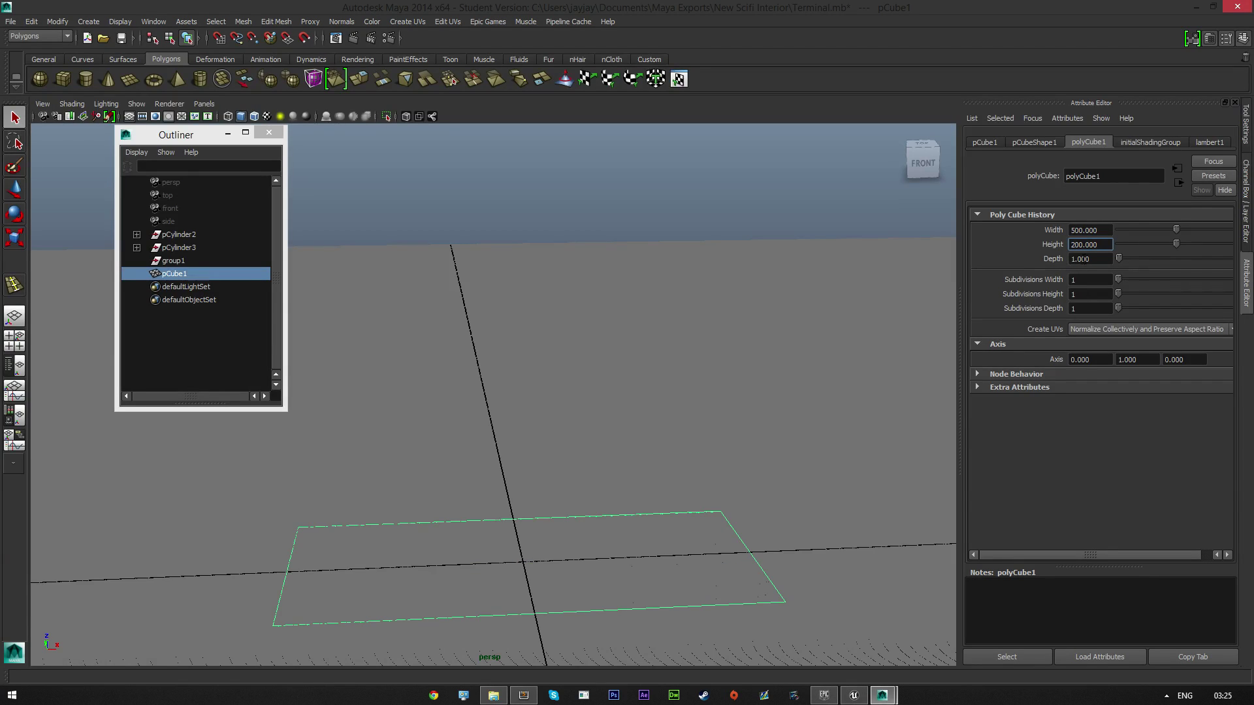
- Set the cube's depth to 50, then reduce it to 15 to make a thin slab
{"action": "left_click_drag", "start_coordinate": [1092, 260], "coordinate": [1059, 261]}
{"action": "type", "text": "50"}
{"action": "key", "text": "Return"}
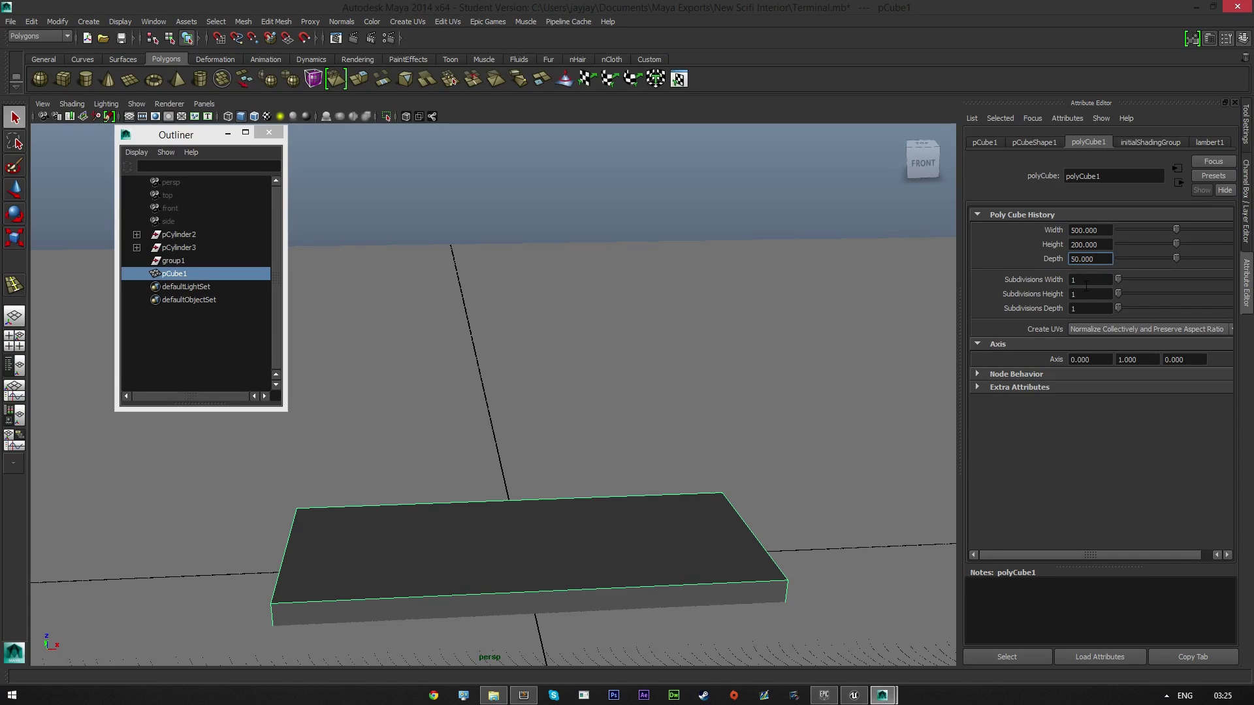
{"action": "left_click_drag", "start_coordinate": [1093, 262], "coordinate": [1022, 262]}
{"action": "type", "text": "15"}
{"action": "key", "text": "Return"}
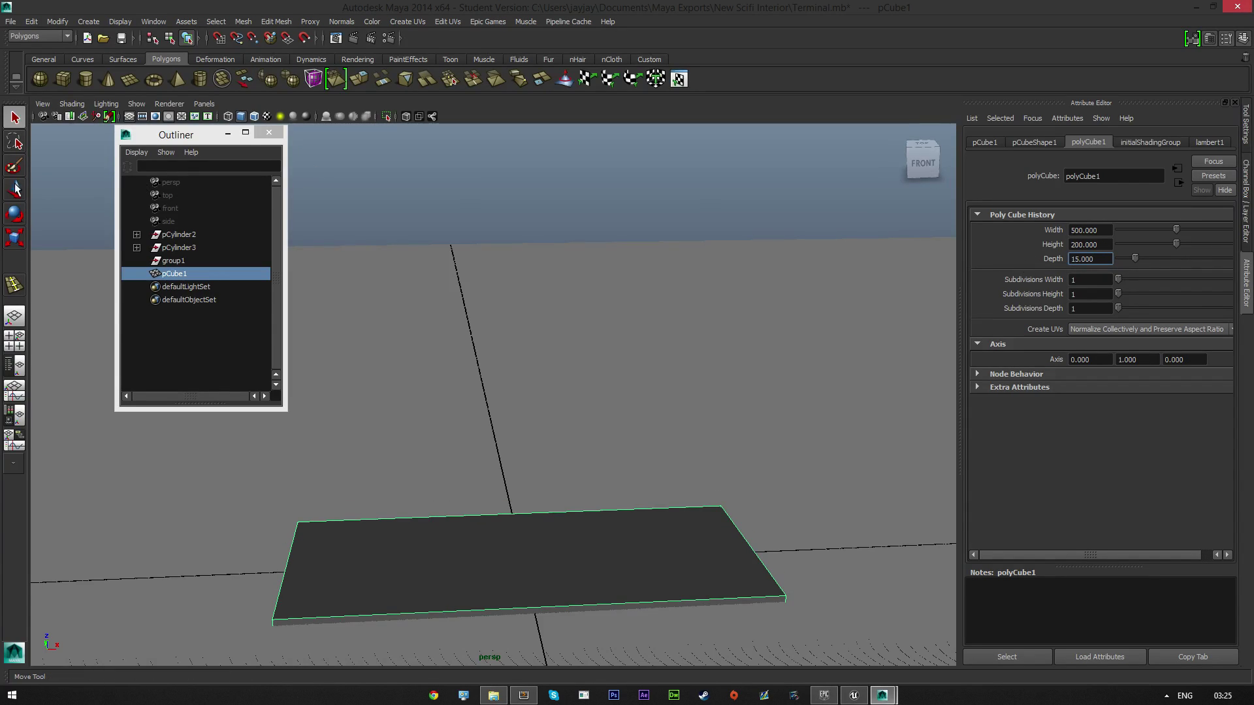
- Raise the slab straight up above the grid to a Z translation of about 91
{"action": "key", "text": "w"}
{"action": "left_click_drag", "start_coordinate": [522, 523], "coordinate": [522, 449]}
{"action": "right_click_drag", "start_coordinate": [688, 542], "coordinate": [687, 420]}
{"action": "left_click_drag", "start_coordinate": [745, 484], "coordinate": [712, 444], "text": "alt"}
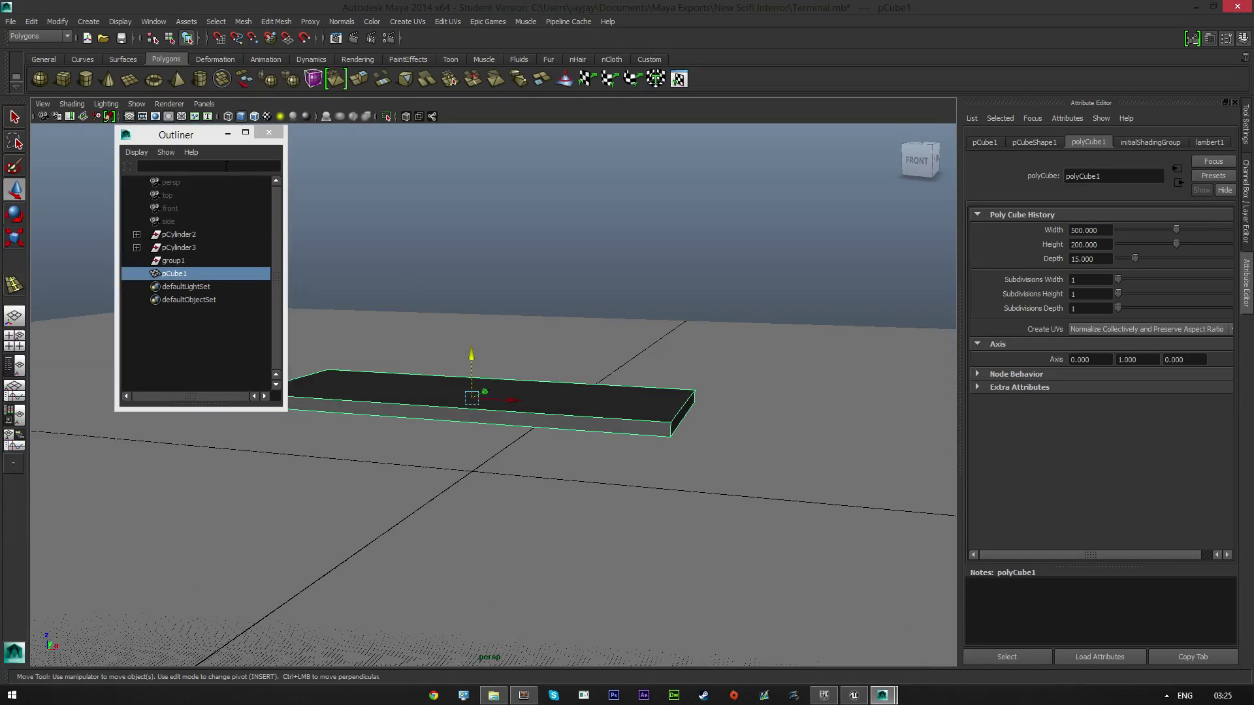
- Move the Outliner window out of the viewport and frame the slab from the front
{"action": "left_click_drag", "start_coordinate": [204, 126], "coordinate": [0, 190]}
{"action": "left_click_drag", "start_coordinate": [758, 380], "coordinate": [792, 383], "text": "alt"}
{"action": "scroll", "coordinate": [710, 384], "scroll_direction": "down", "scroll_amount": 1}
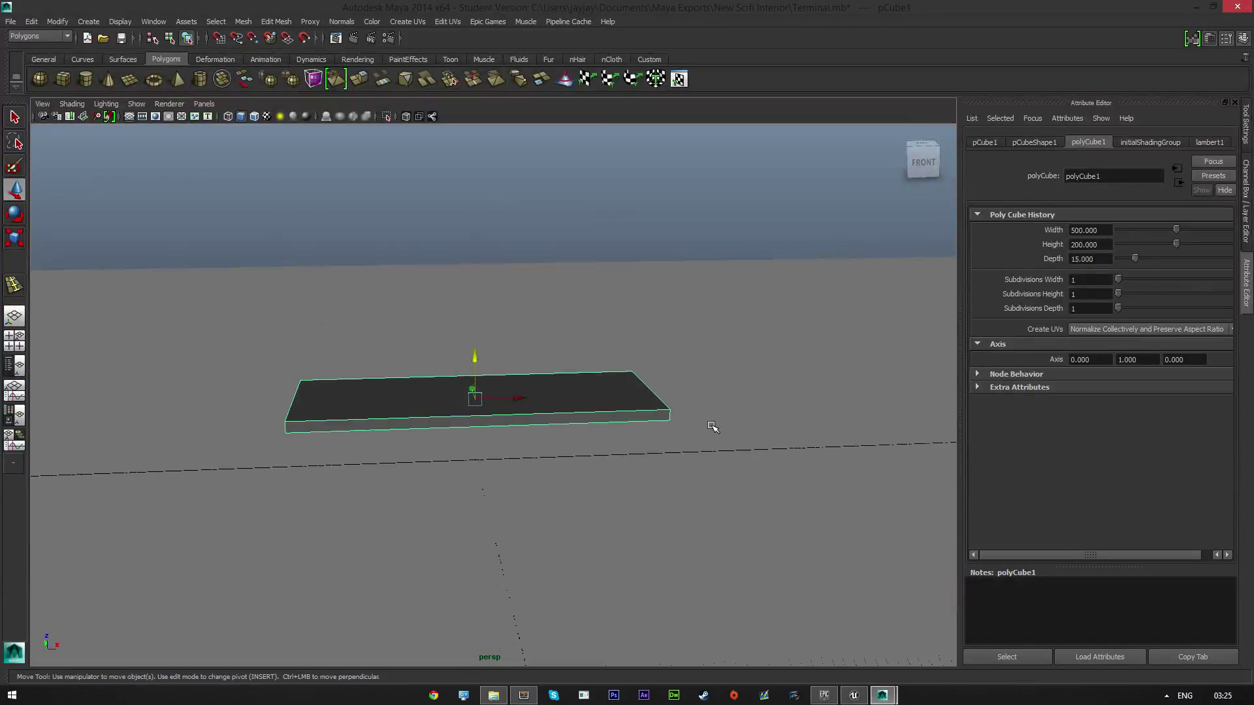
{"action": "left_click_drag", "start_coordinate": [712, 427], "coordinate": [707, 423], "text": "alt"}
{"action": "scroll", "coordinate": [700, 421], "scroll_direction": "up", "scroll_amount": 4}
{"action": "scroll", "coordinate": [700, 422], "scroll_direction": "down", "scroll_amount": 1}
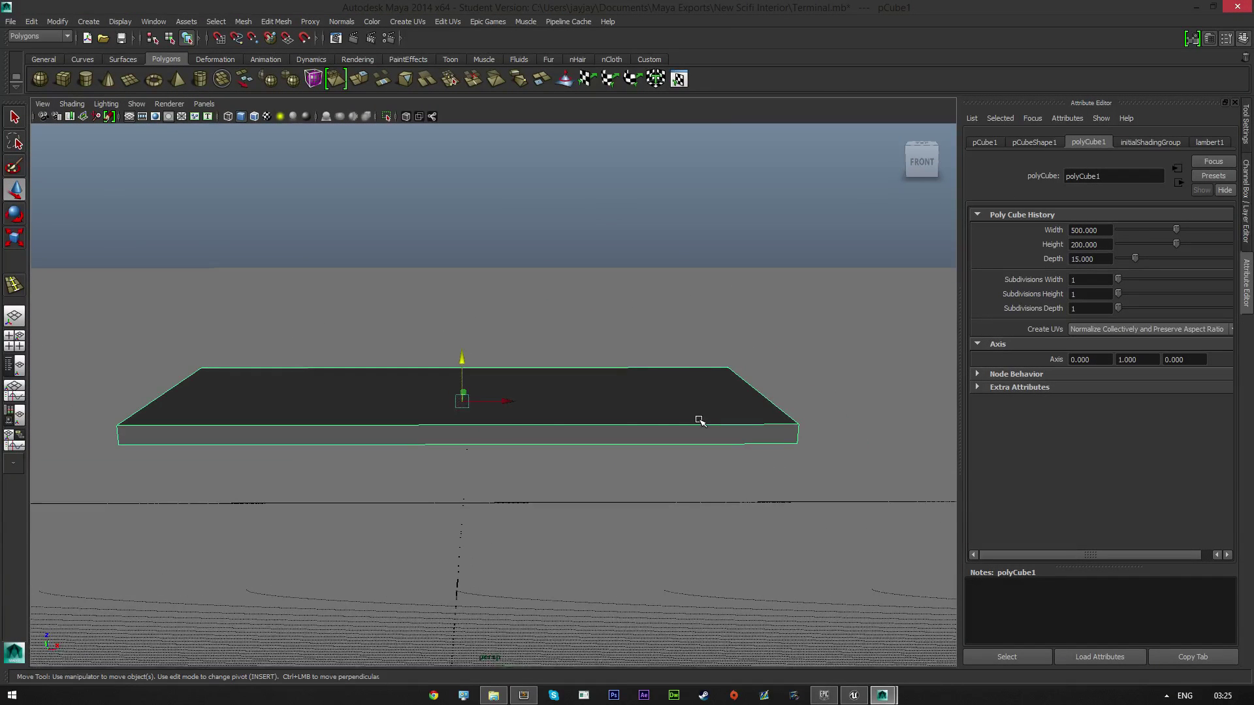
- Try adding height subdivisions to the cube, then set them back to 1
{"action": "left_click", "coordinate": [1247, 210]}
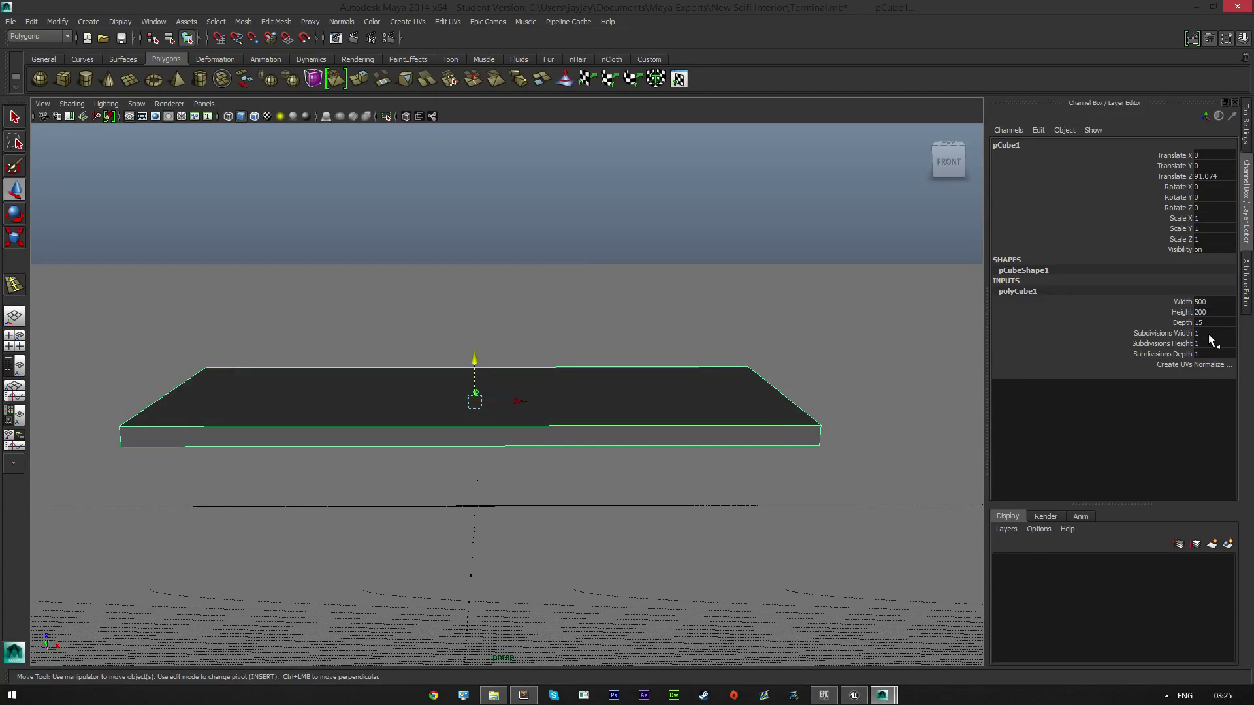
{"action": "left_click", "coordinate": [1208, 340]}
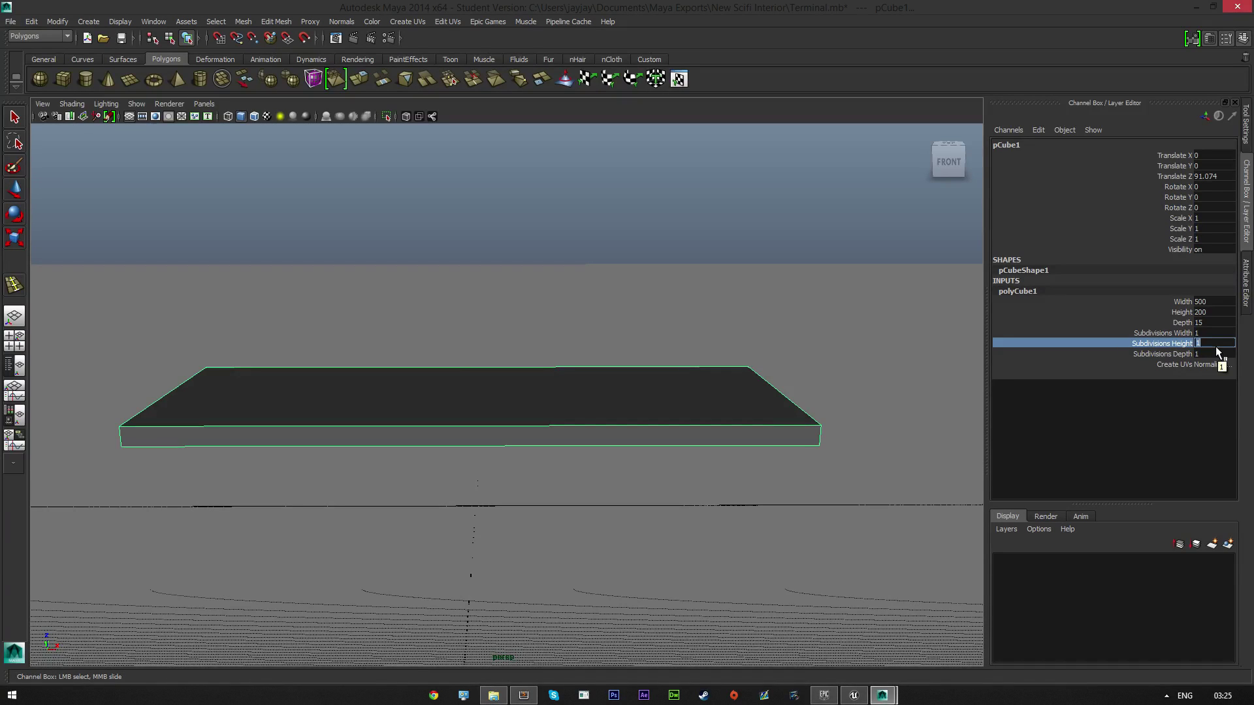
{"action": "key", "text": "Return"}
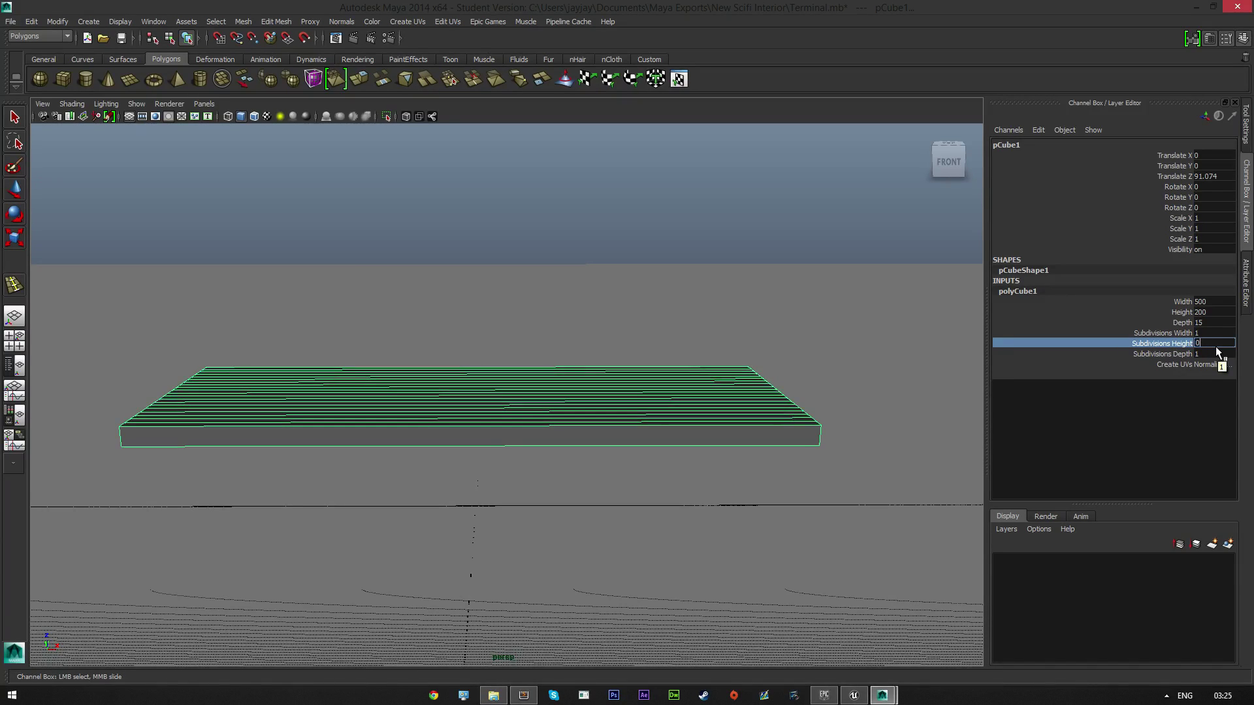
{"action": "key", "text": "Return"}
- Set the cube's width subdivisions to 20, then increase them to 50
{"action": "left_click", "coordinate": [1207, 334]}
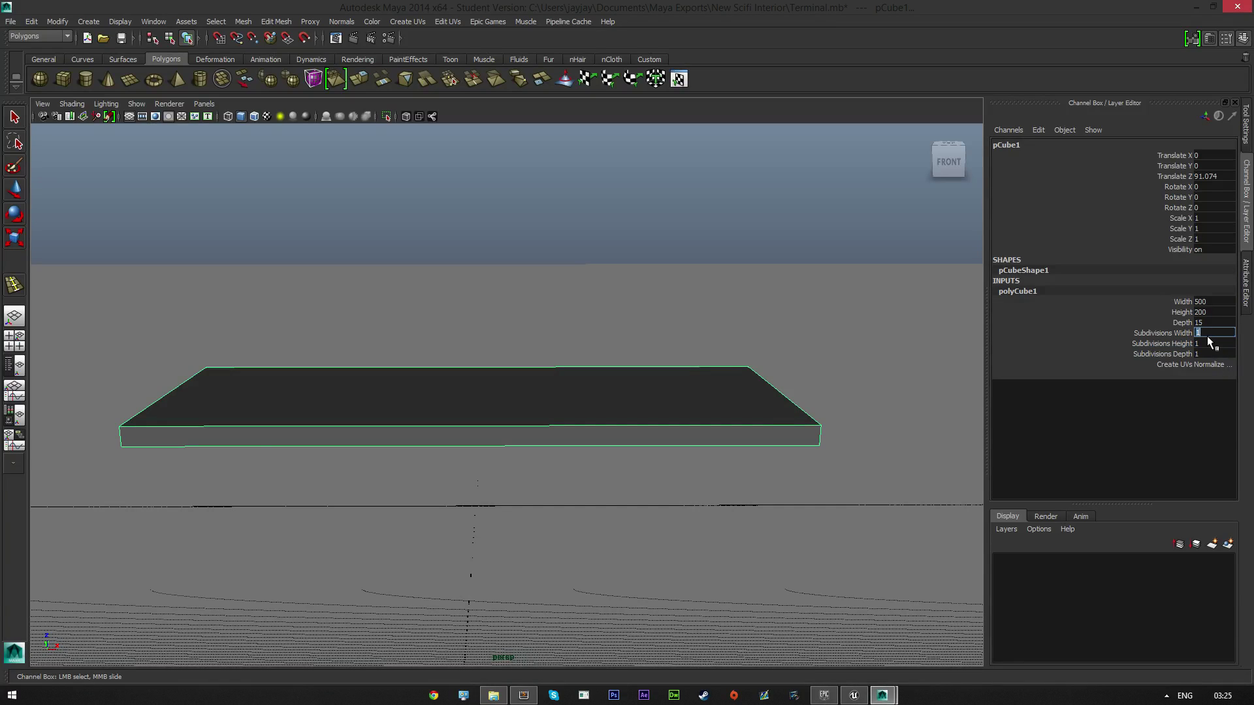
{"action": "type", "text": "20"}
{"action": "key", "text": "Return"}
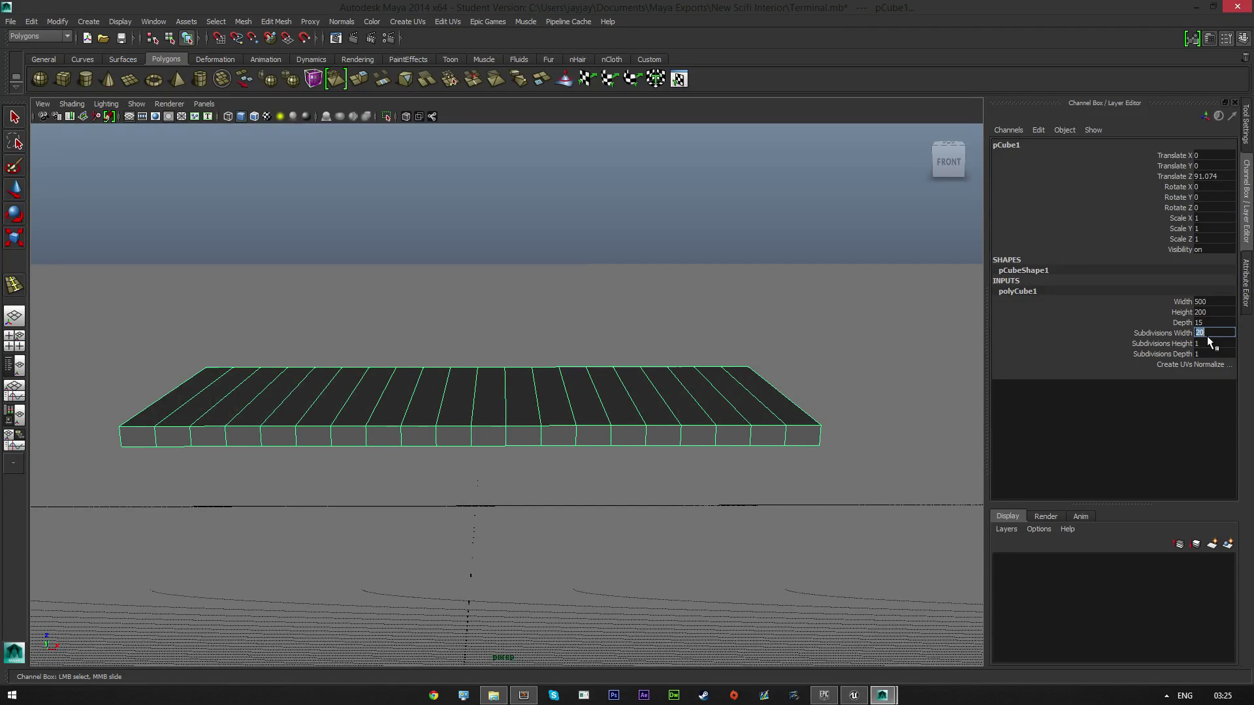
{"action": "left_click", "coordinate": [1215, 334]}
{"action": "type", "text": "50"}
{"action": "key", "text": "Return"}
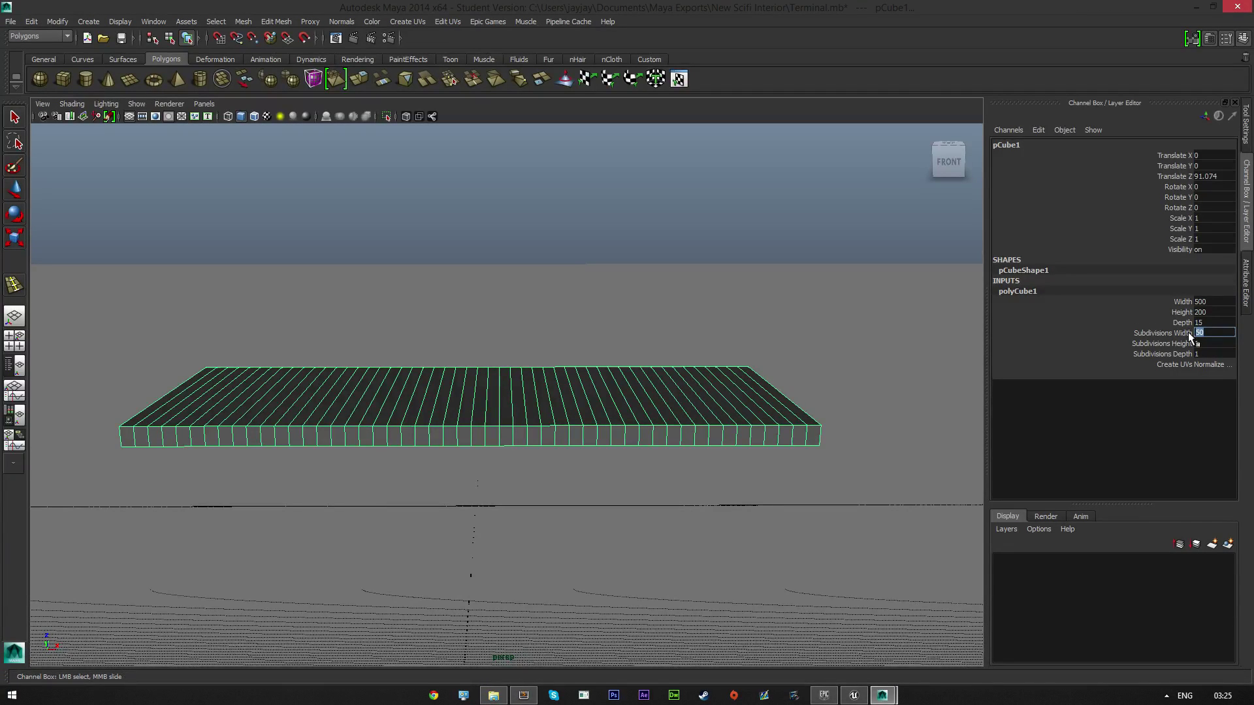
- Try 60 and 90 width subdivisions on the cube, then return to 50
{"action": "type", "text": "60"}
{"action": "key", "text": "Return"}
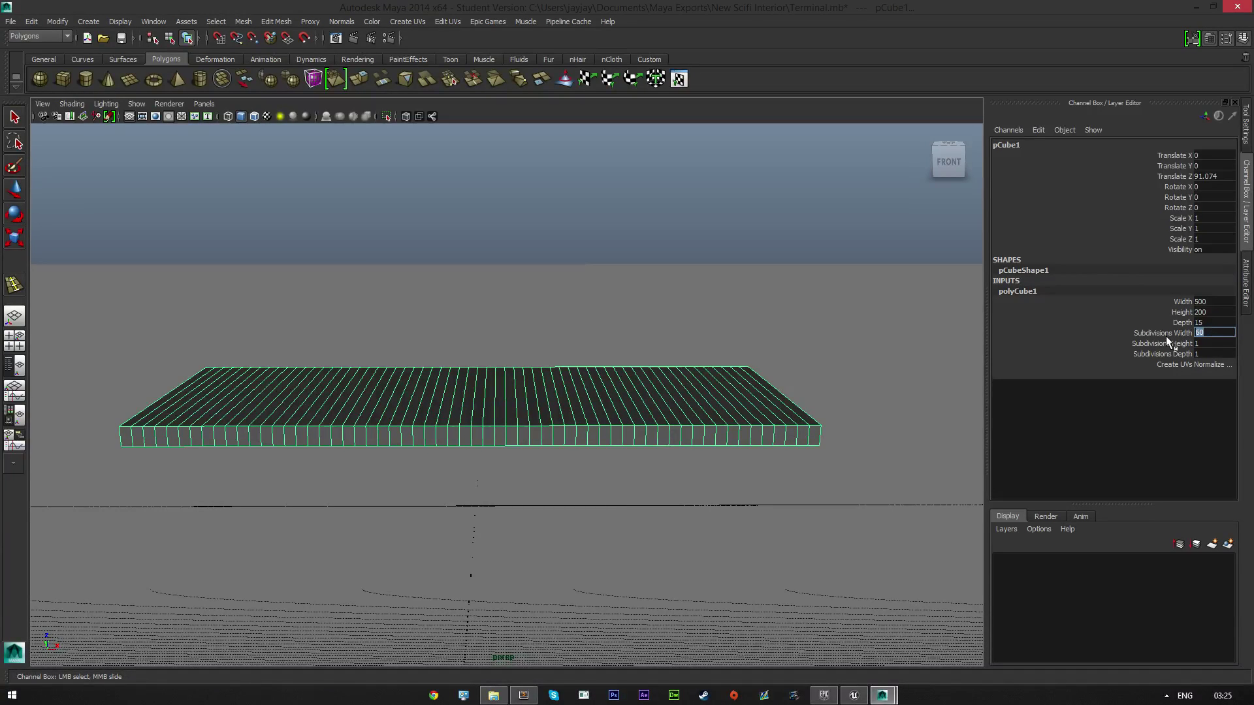
{"action": "type", "text": "90"}
{"action": "key", "text": "Return"}
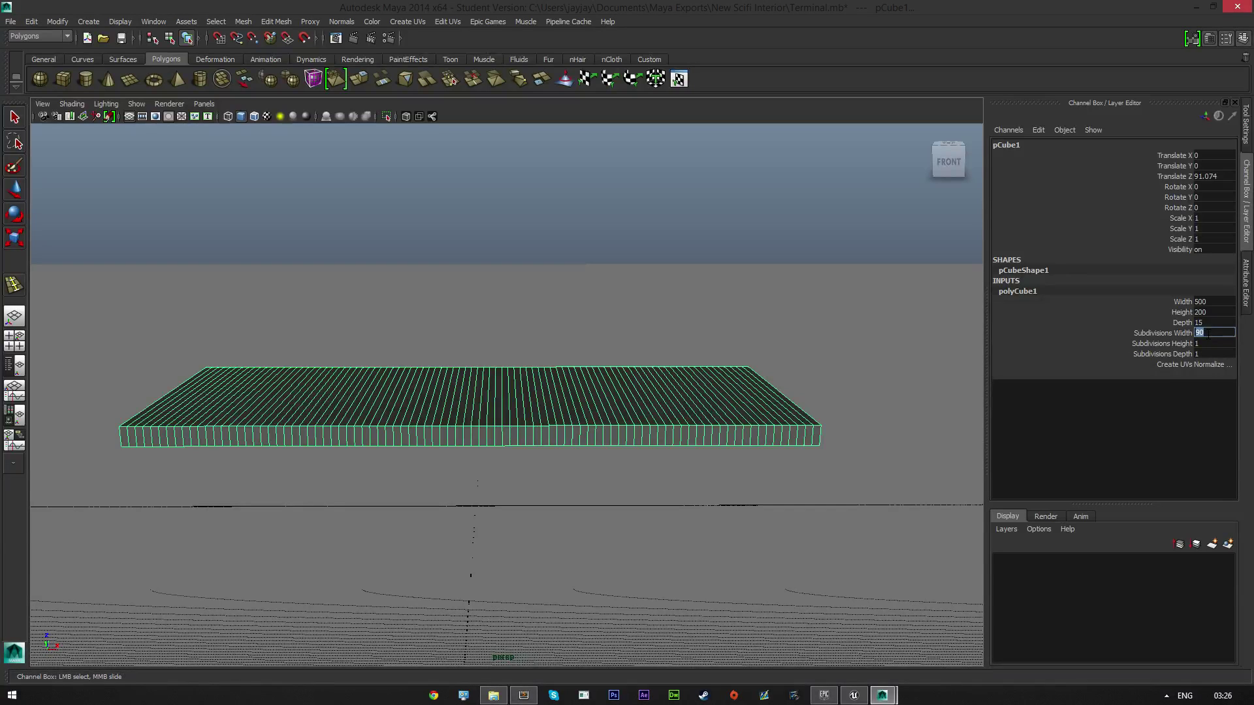
{"action": "type", "text": "50"}
{"action": "key", "text": "Return"}
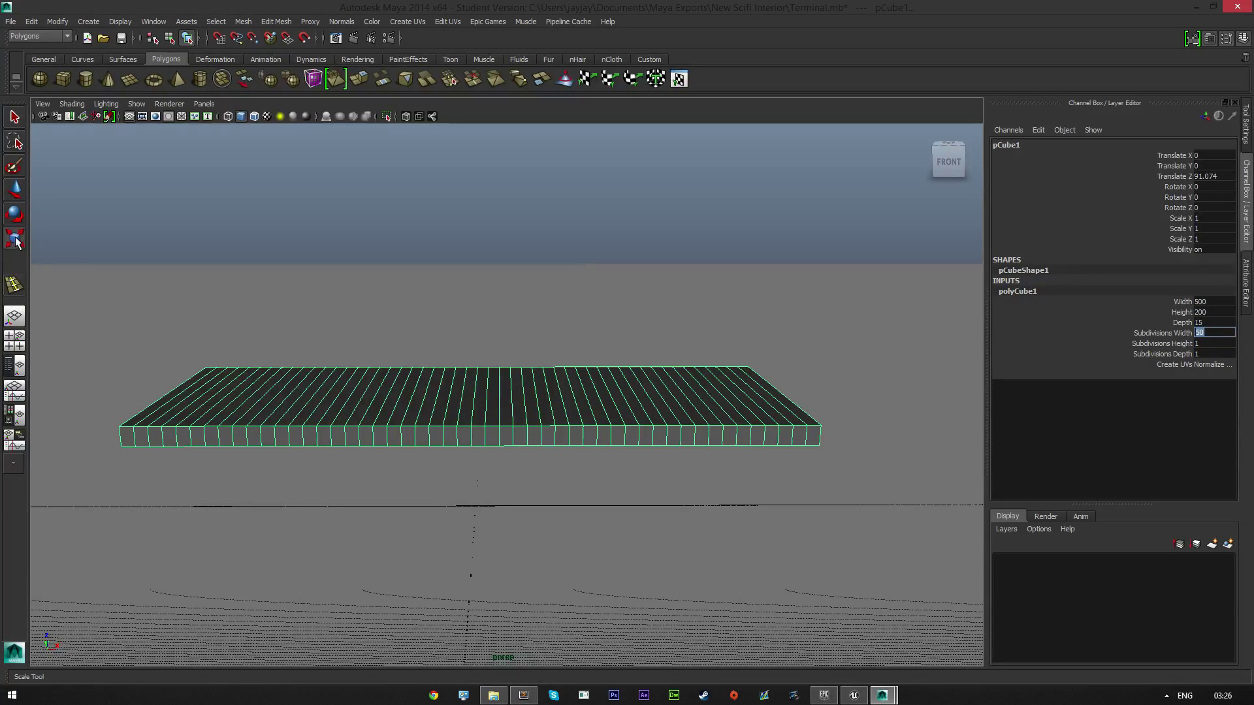
- Scale the slab to about 0.6 along X and apply a nonlinear Bend deformer to it
{"action": "key", "text": "r"}
{"action": "mouse_move", "coordinate": [527, 398]}
{"action": "left_mouse_down"}
{"action": "mouse_move", "coordinate": [499, 403]}
{"action": "mouse_move", "coordinate": [512, 404]}
{"action": "left_mouse_up"}
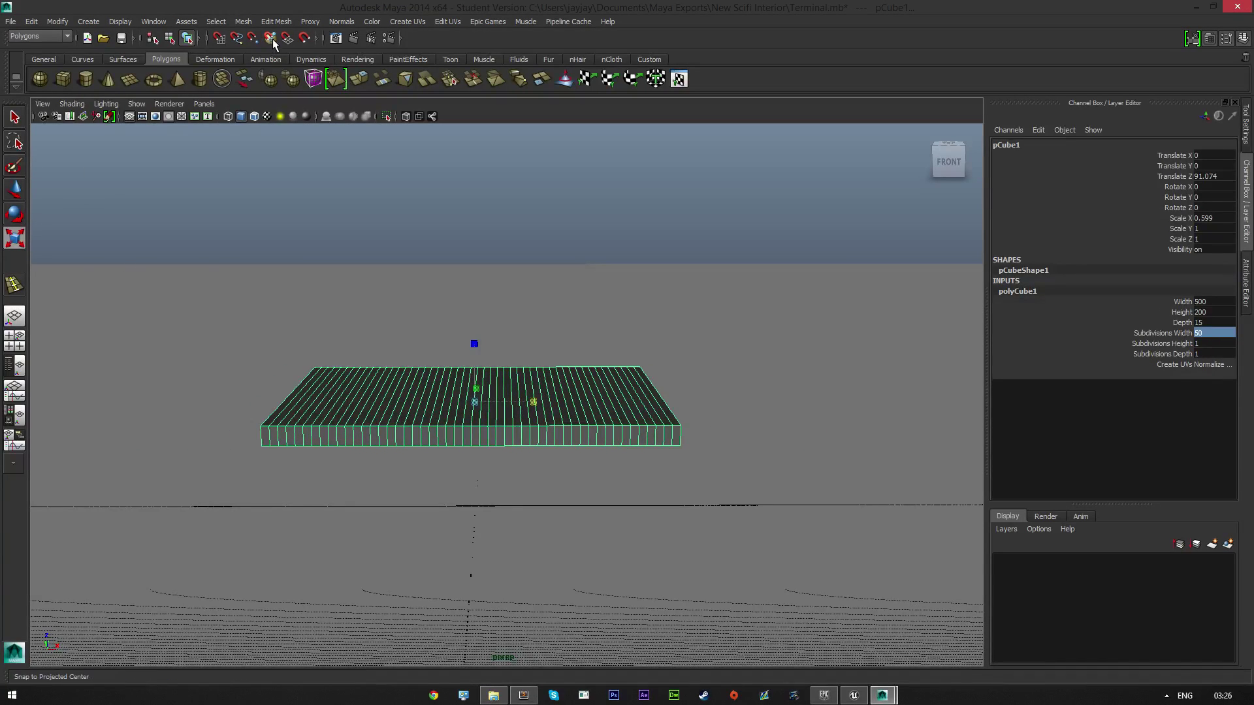
{"action": "left_click", "coordinate": [40, 36]}
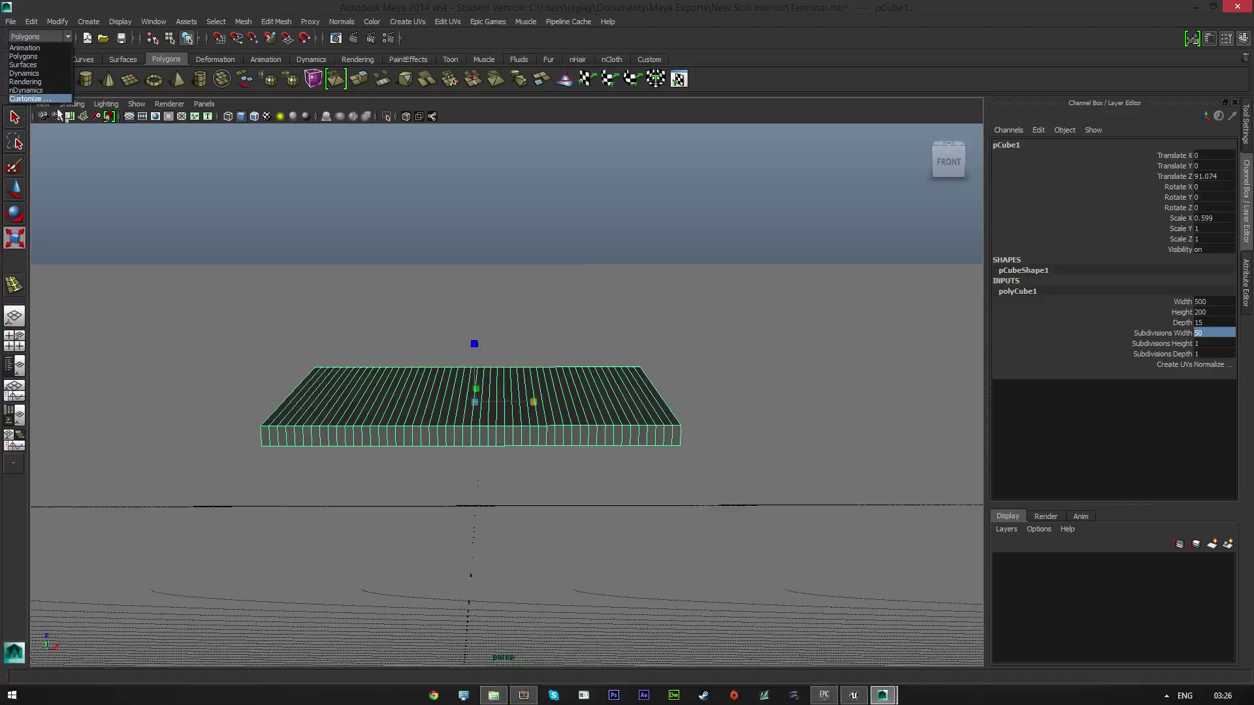
{"action": "left_click", "coordinate": [41, 50]}
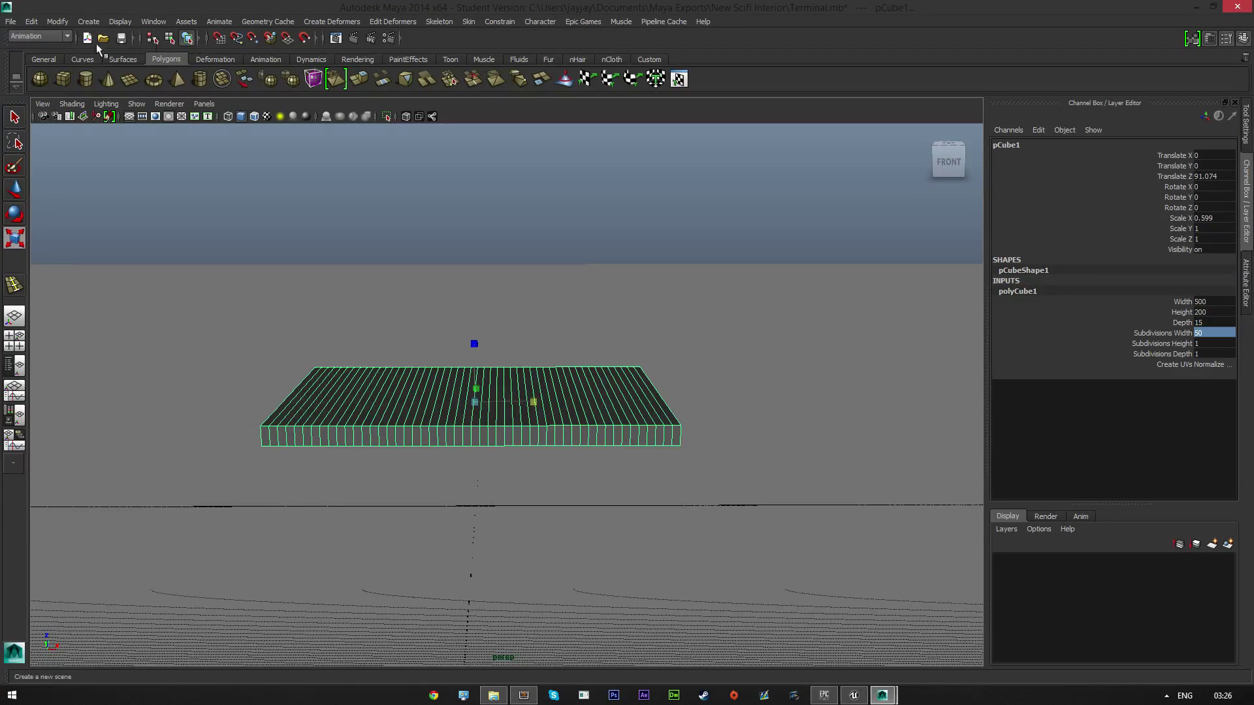
{"action": "left_click", "coordinate": [336, 23]}
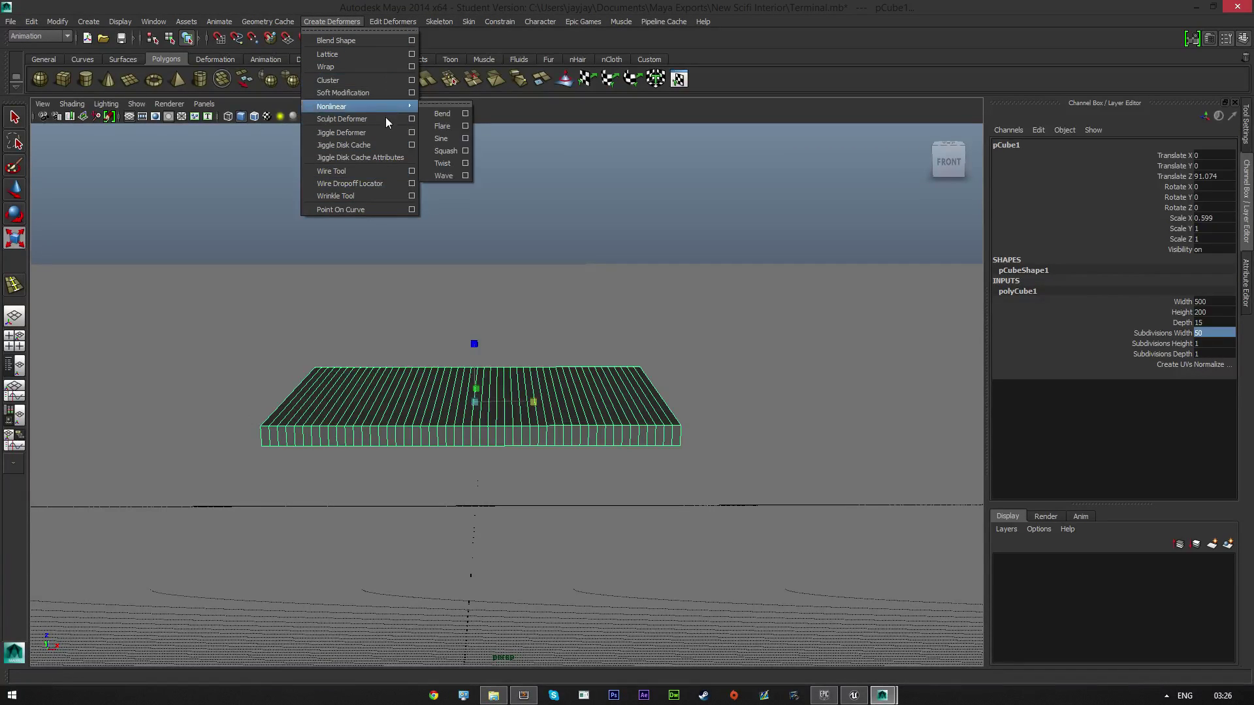
{"action": "mouse_move", "coordinate": [381, 106]}
{"action": "left_click", "coordinate": [451, 113]}
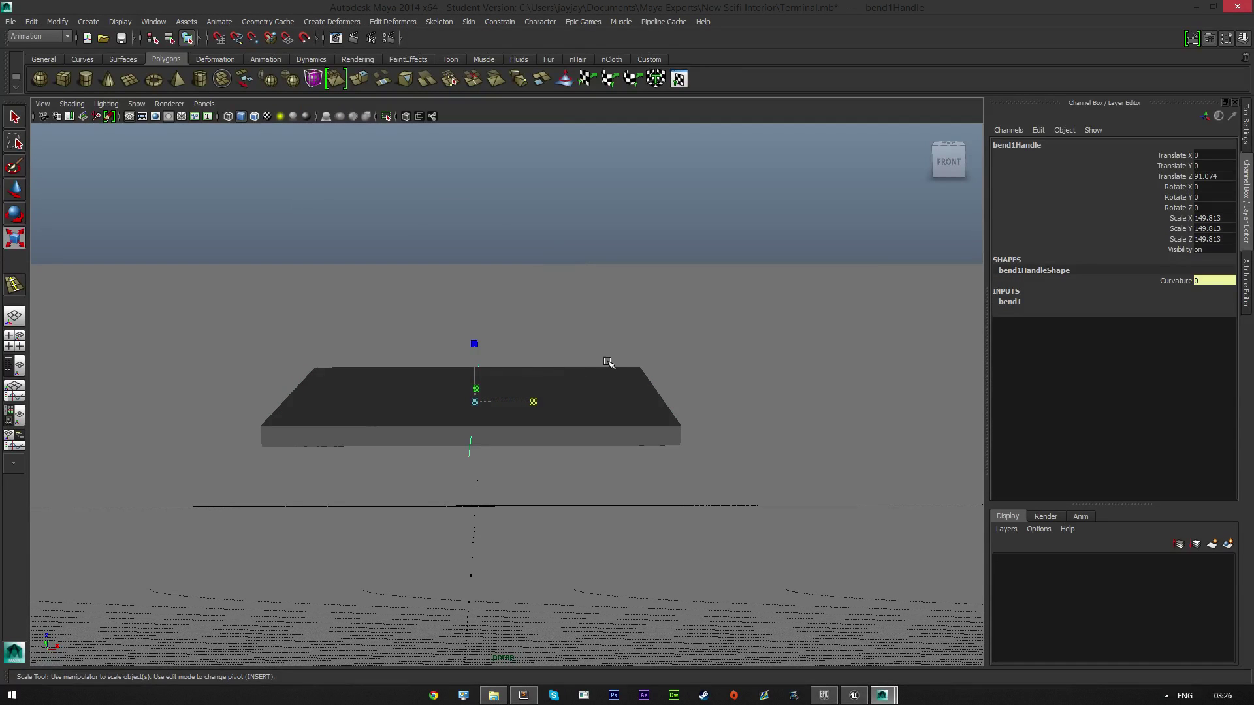
- Rotate the bend handle about Z and set its Rotate Z value to exactly 90
{"action": "left_click", "coordinate": [14, 214]}
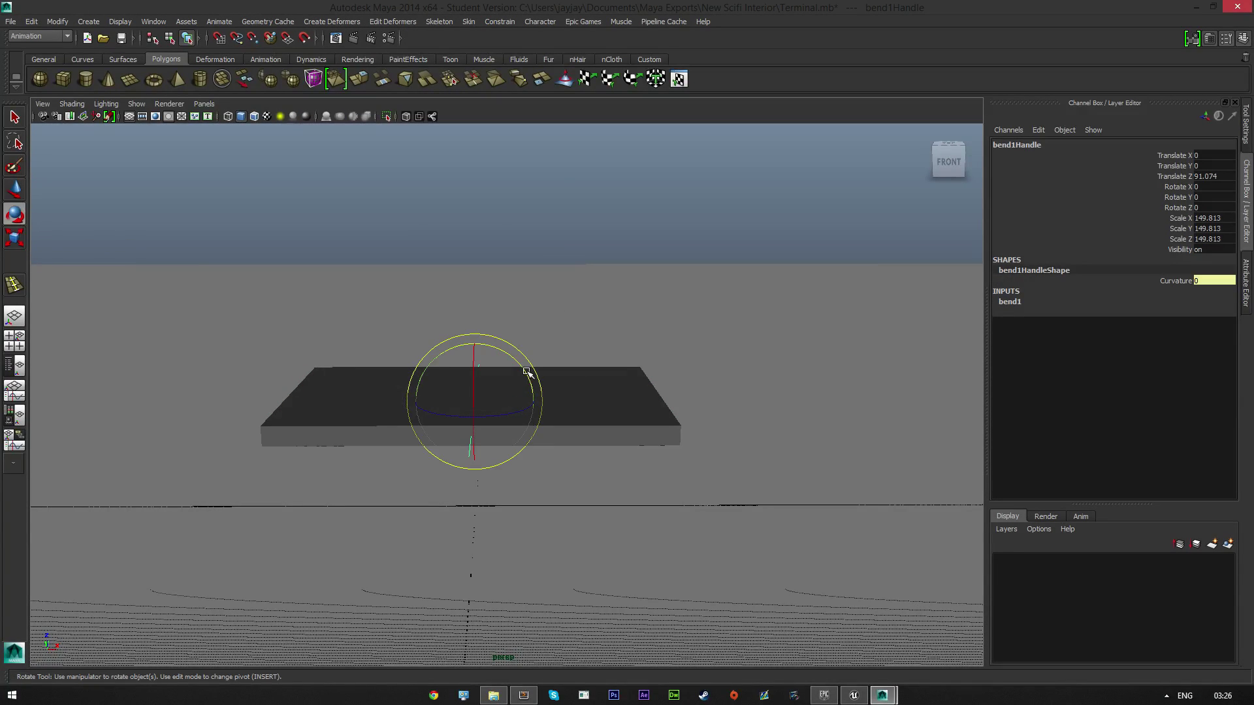
{"action": "left_click_drag", "start_coordinate": [512, 414], "coordinate": [427, 421]}
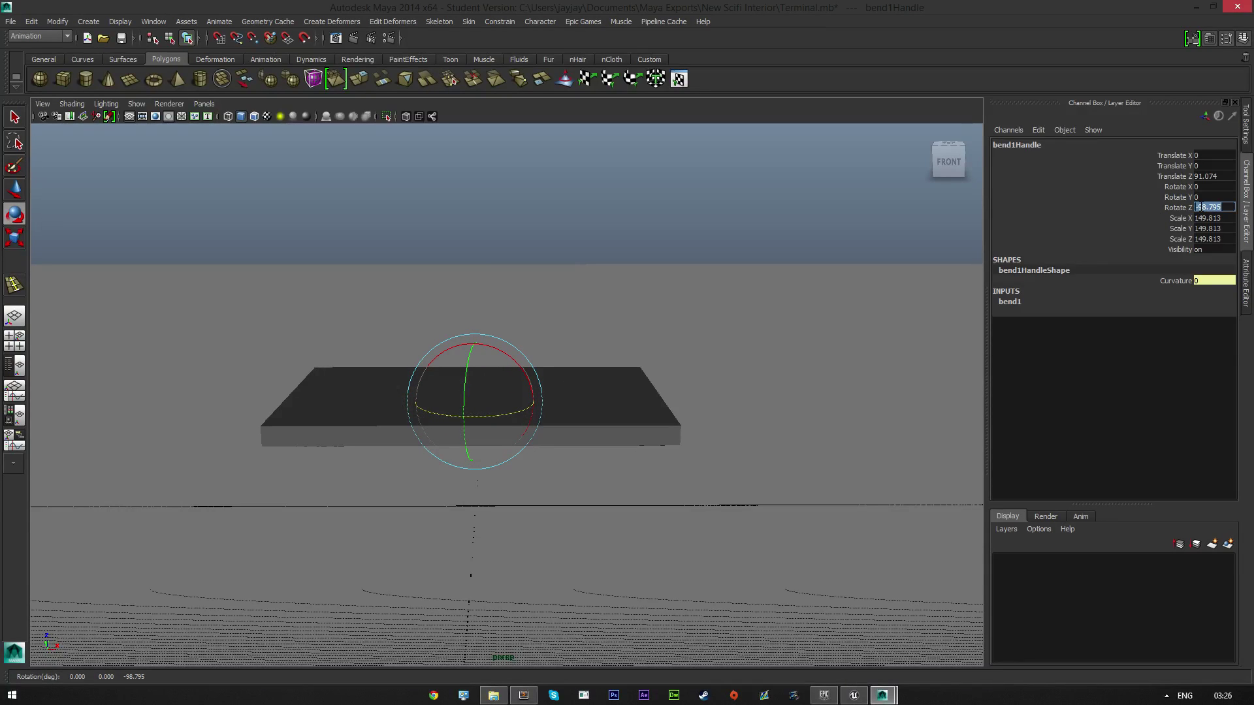
{"action": "type", "text": "90"}
{"action": "key", "text": "Return"}
{"action": "left_click", "coordinate": [1248, 280]}
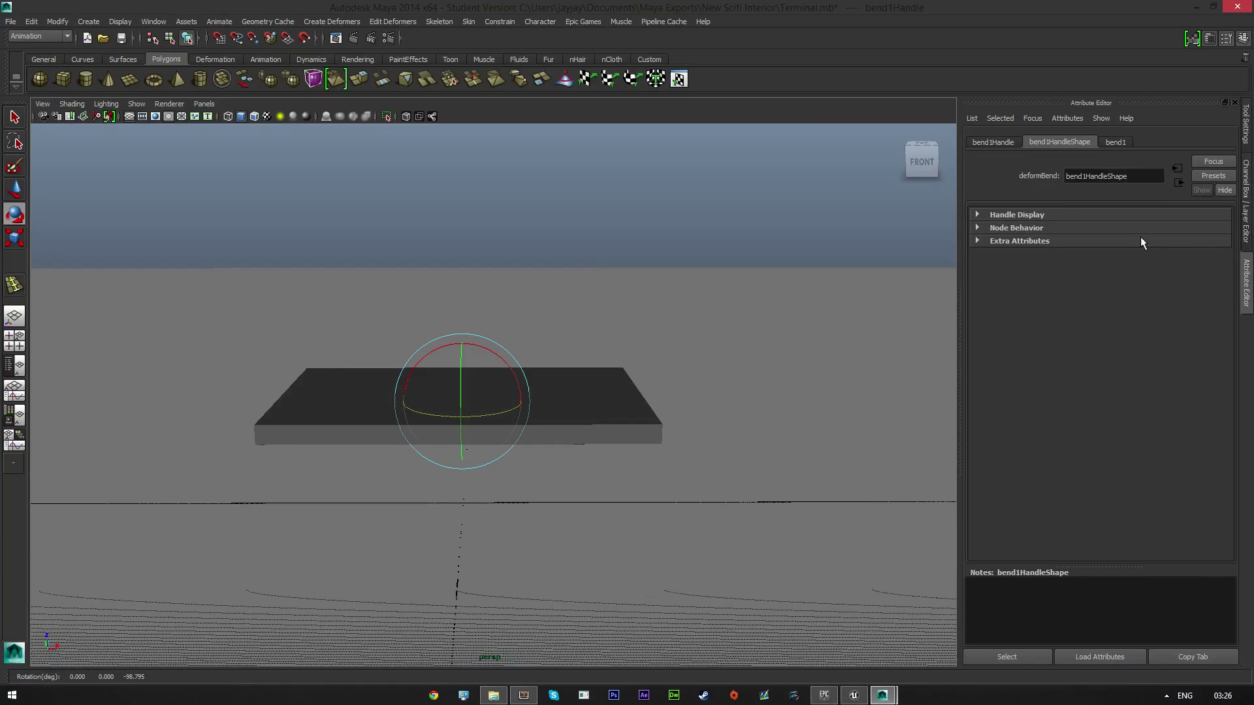
{"action": "left_click", "coordinate": [1246, 224]}
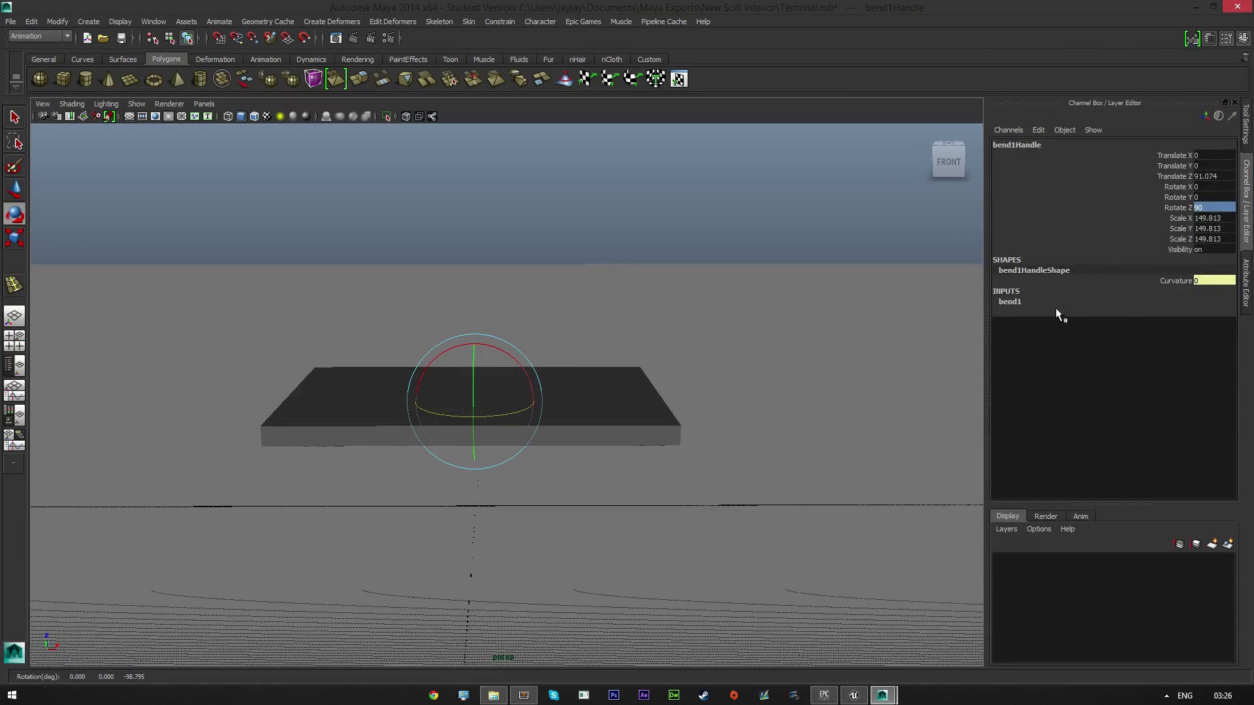
- Increase the bend deformer's curvature to about 35.6
{"action": "left_click", "coordinate": [1022, 305]}
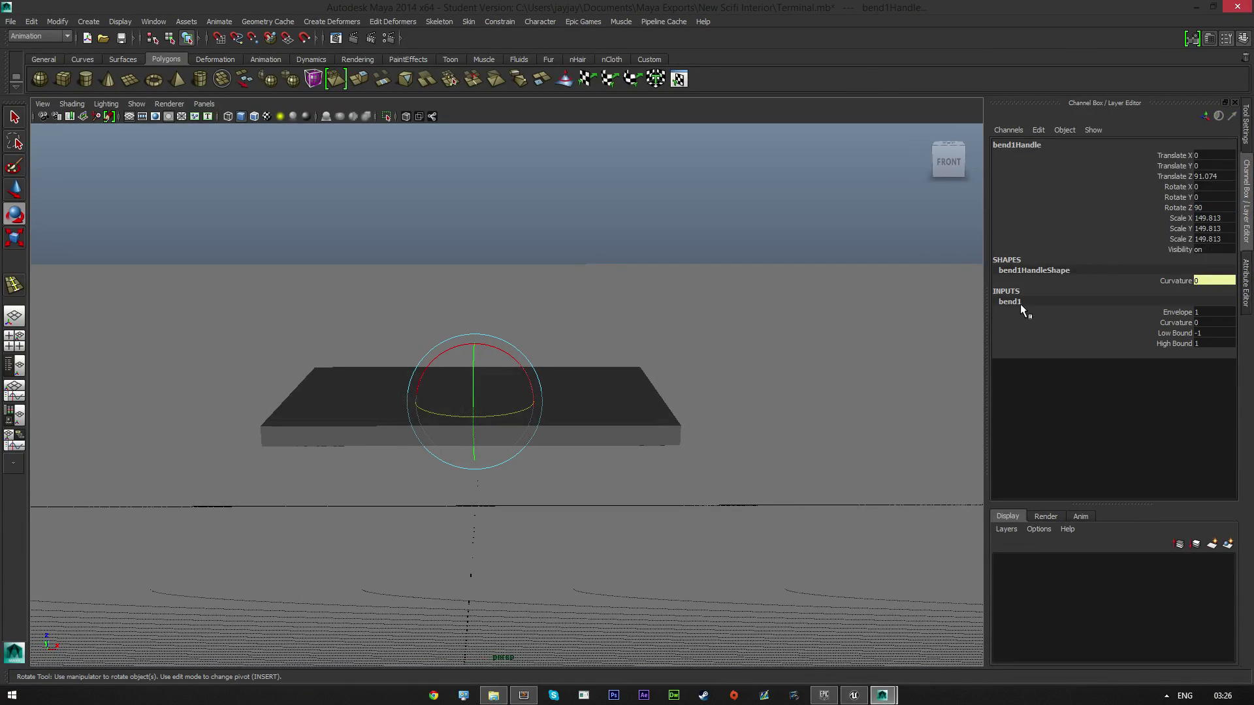
{"action": "double_click", "coordinate": [1200, 321]}
{"action": "left_click", "coordinate": [13, 119]}
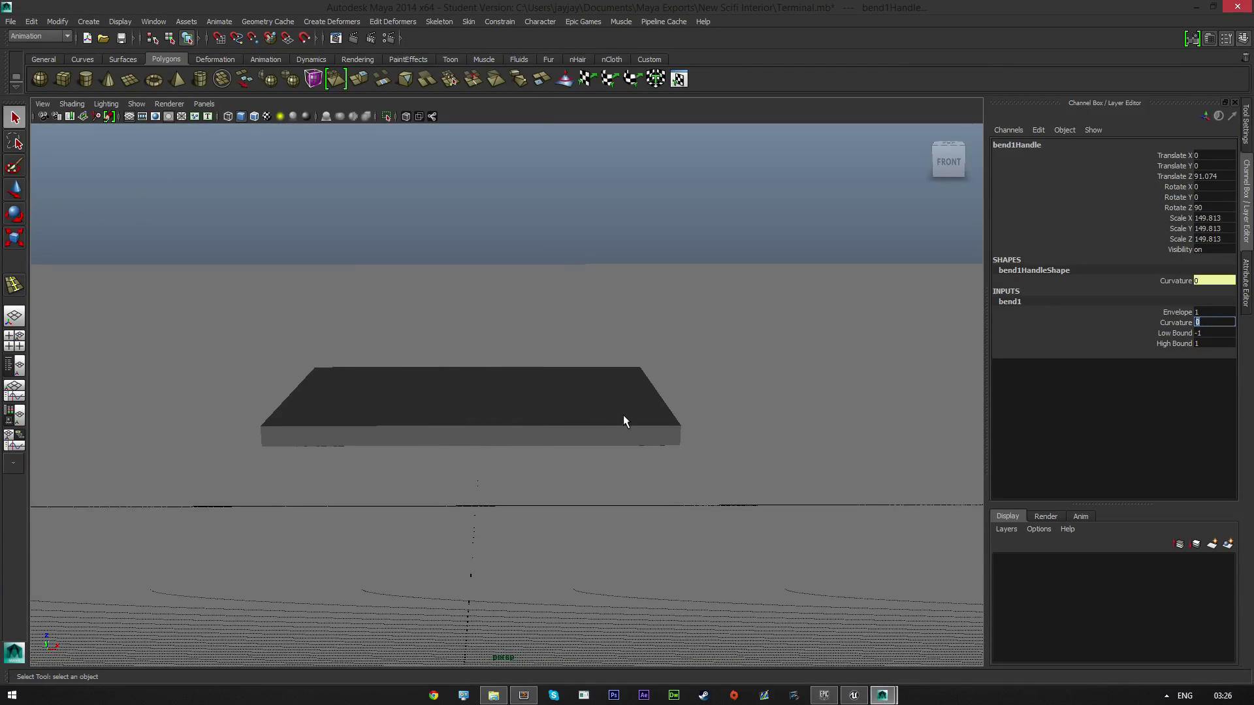
{"action": "key", "text": "Return"}
{"action": "left_click", "coordinate": [1165, 323]}
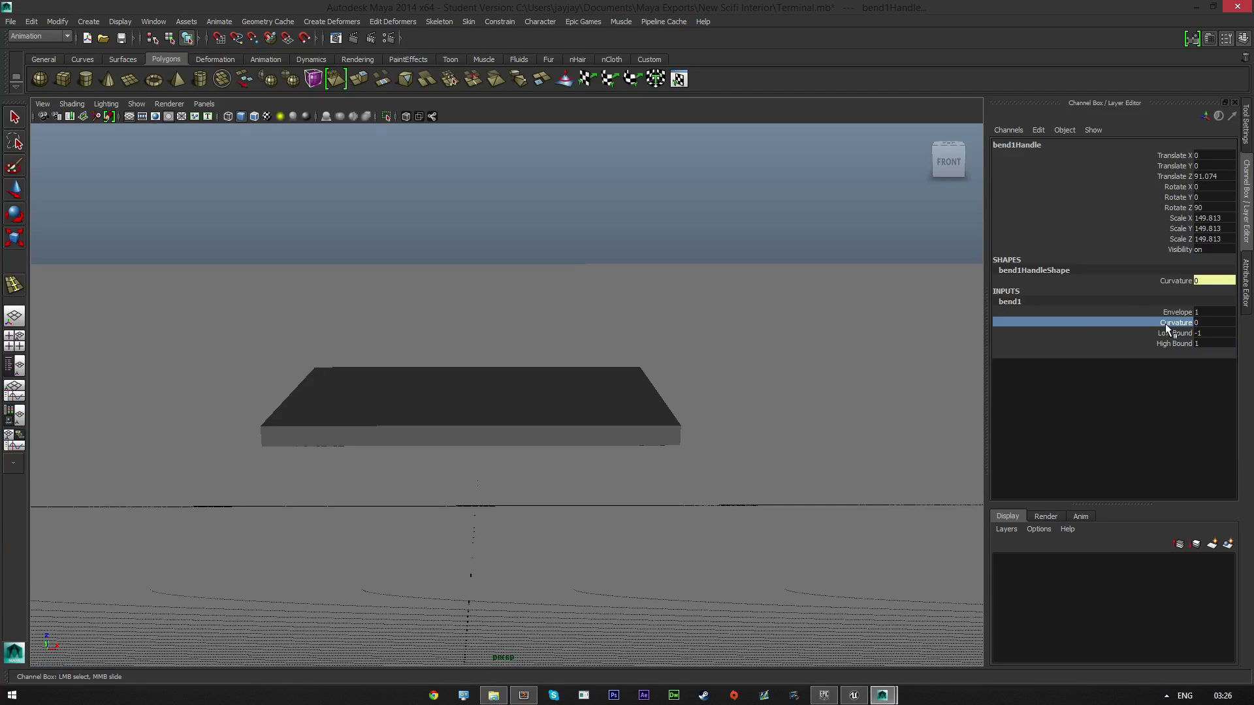
{"action": "middle_click_drag", "start_coordinate": [872, 390], "coordinate": [702, 433]}
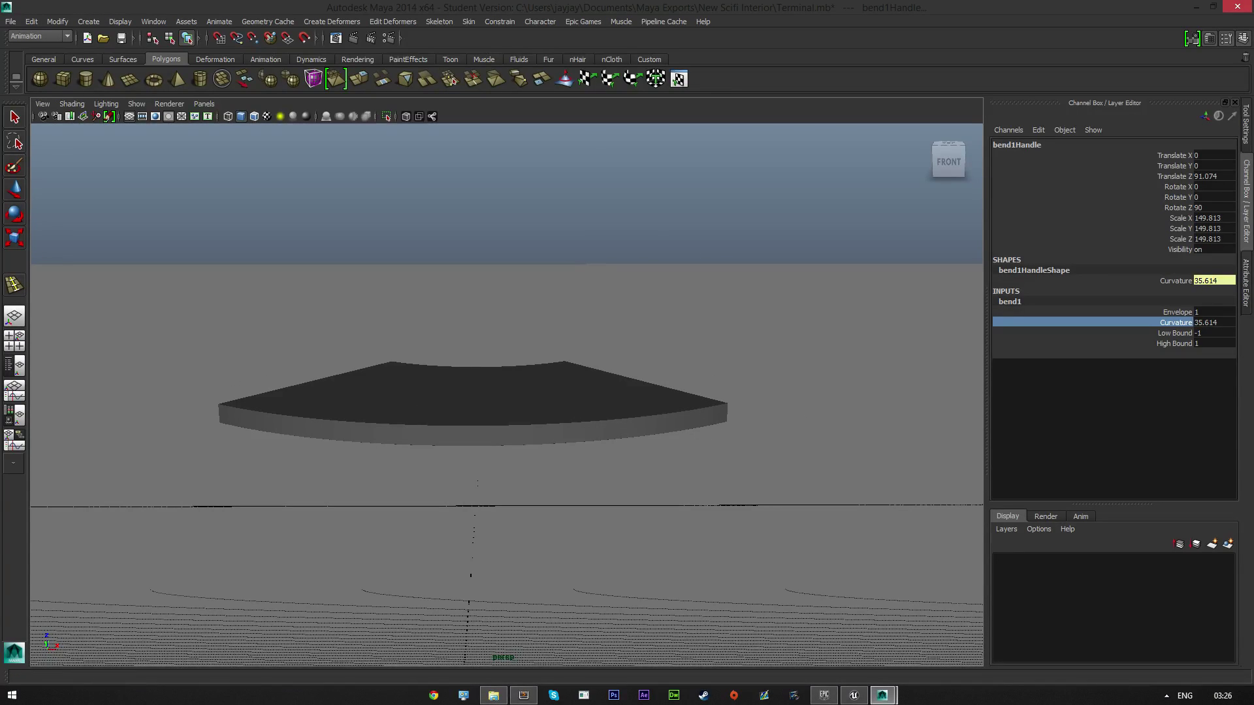
- Rotate the bend handle about Y and set its Rotate Y value to exactly 90
{"action": "left_click", "coordinate": [14, 214]}
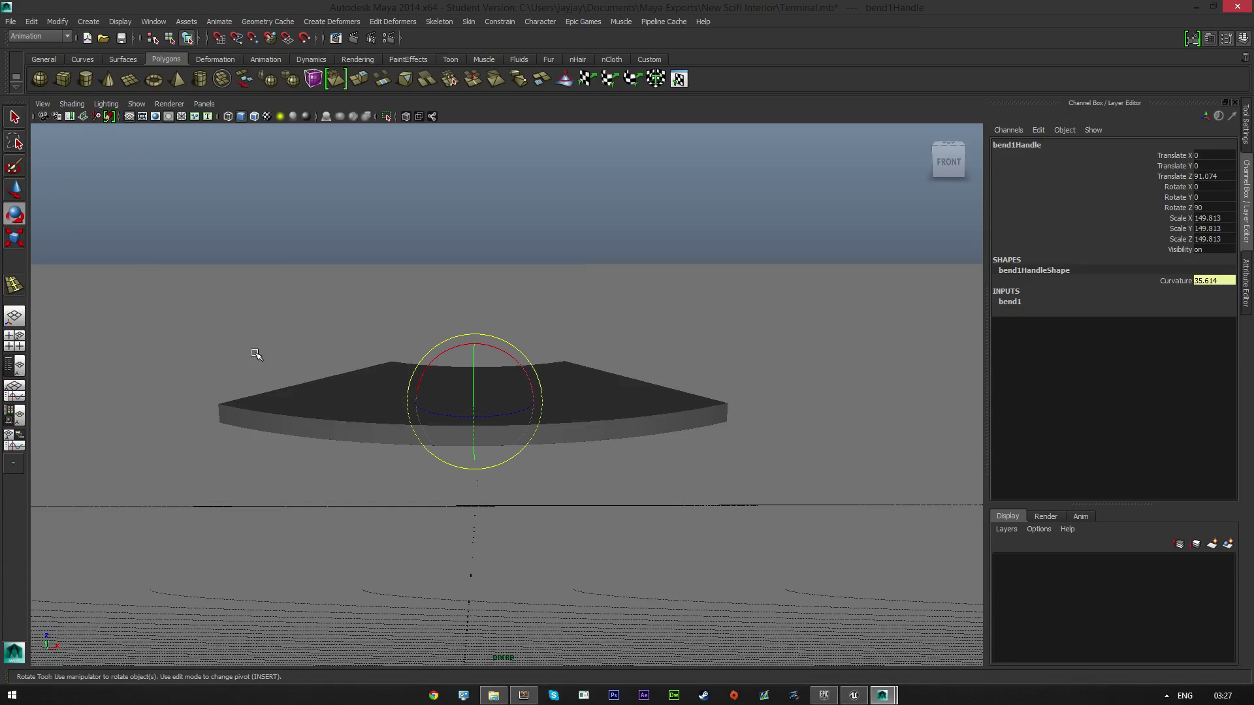
{"action": "left_click_drag", "start_coordinate": [473, 435], "coordinate": [478, 357]}
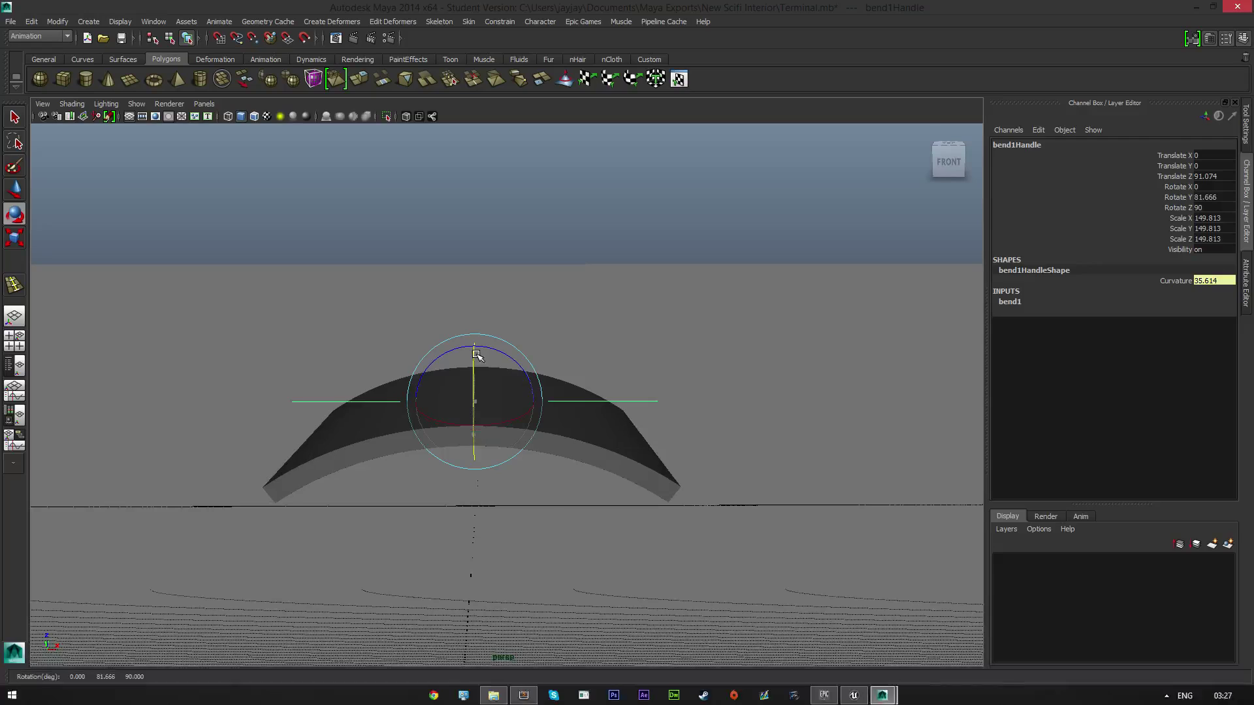
{"action": "double_click", "coordinate": [1205, 196]}
{"action": "type", "text": "90"}
{"action": "key", "text": "Return"}
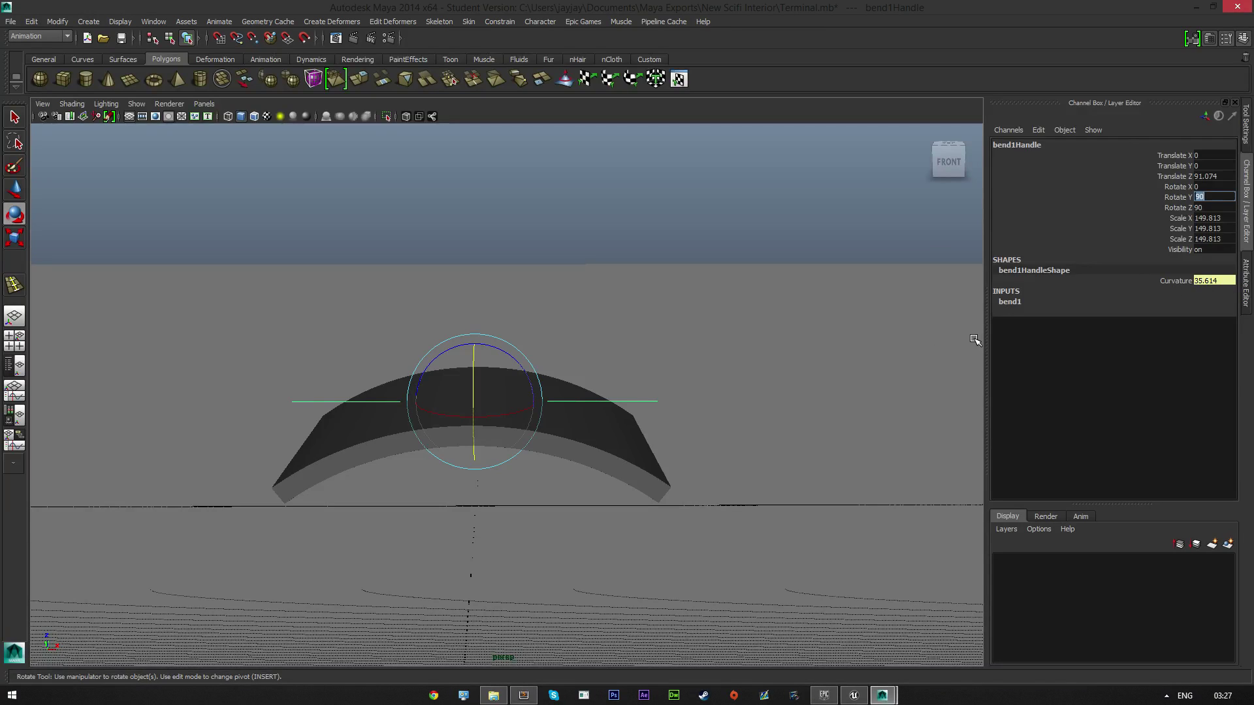
- Increase the bend deformer's curvature to about 96.3 so the slab forms an arch
{"action": "left_click", "coordinate": [16, 118]}
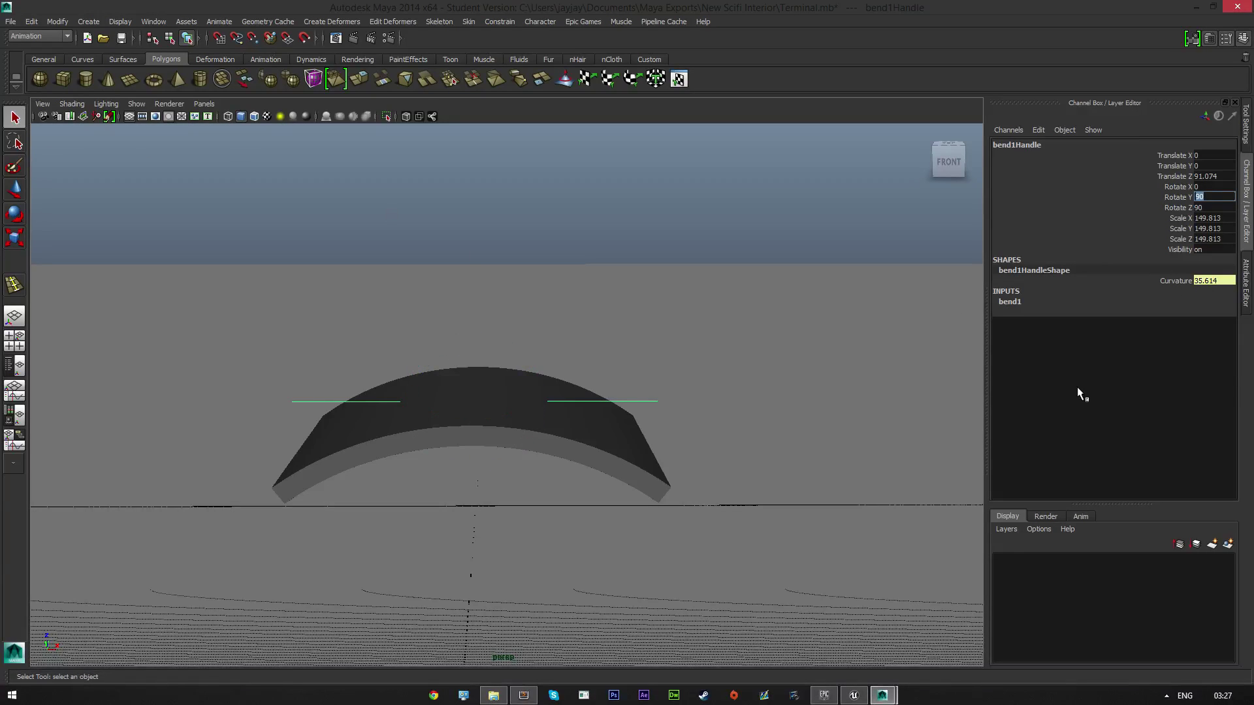
{"action": "left_click", "coordinate": [1032, 302]}
{"action": "left_click", "coordinate": [1175, 322]}
{"action": "middle_click_drag", "start_coordinate": [617, 439], "coordinate": [649, 429]}
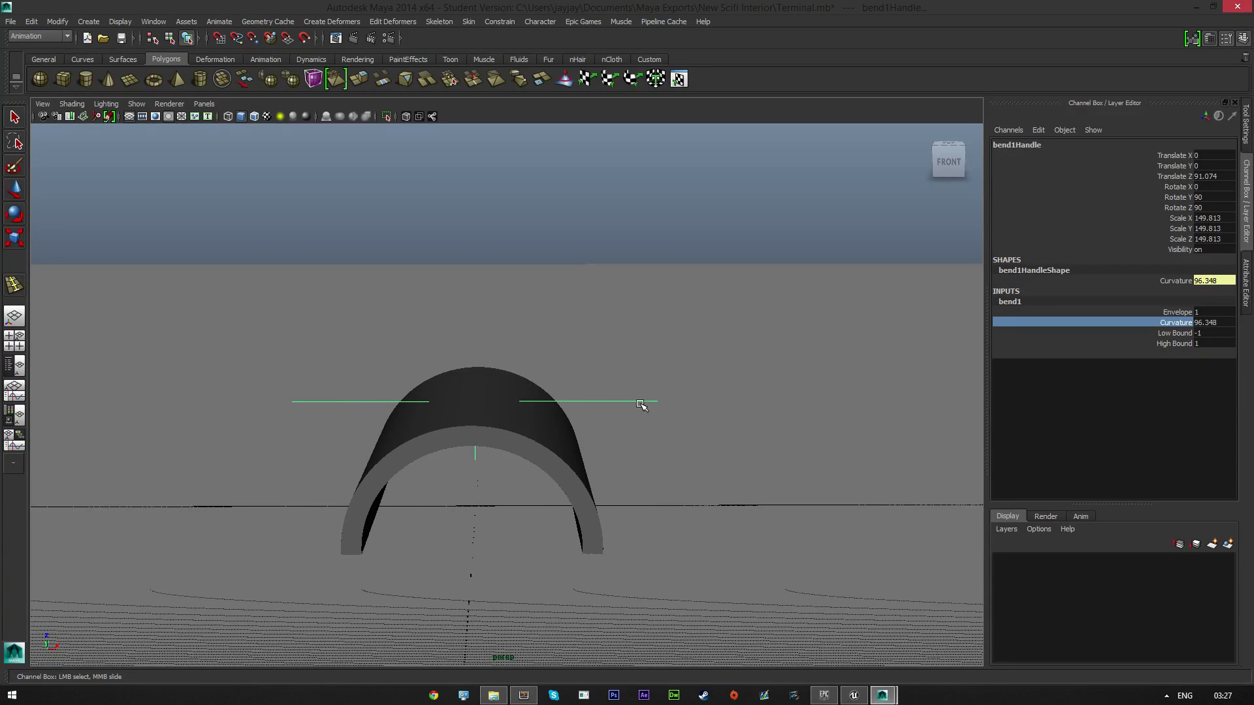
{"action": "key", "text": "q"}
- Move the bend handle along X to the slab's end, at about 146.9
{"action": "left_click", "coordinate": [16, 189]}
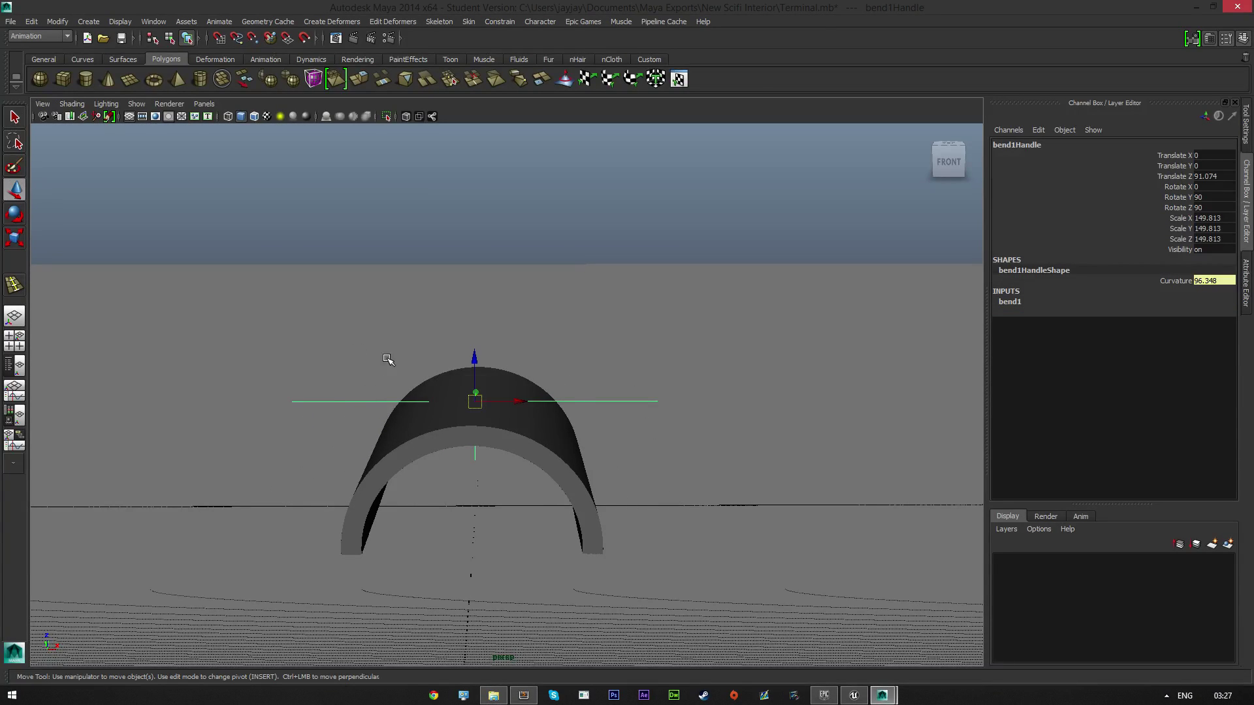
{"action": "left_click_drag", "start_coordinate": [522, 401], "coordinate": [697, 396]}
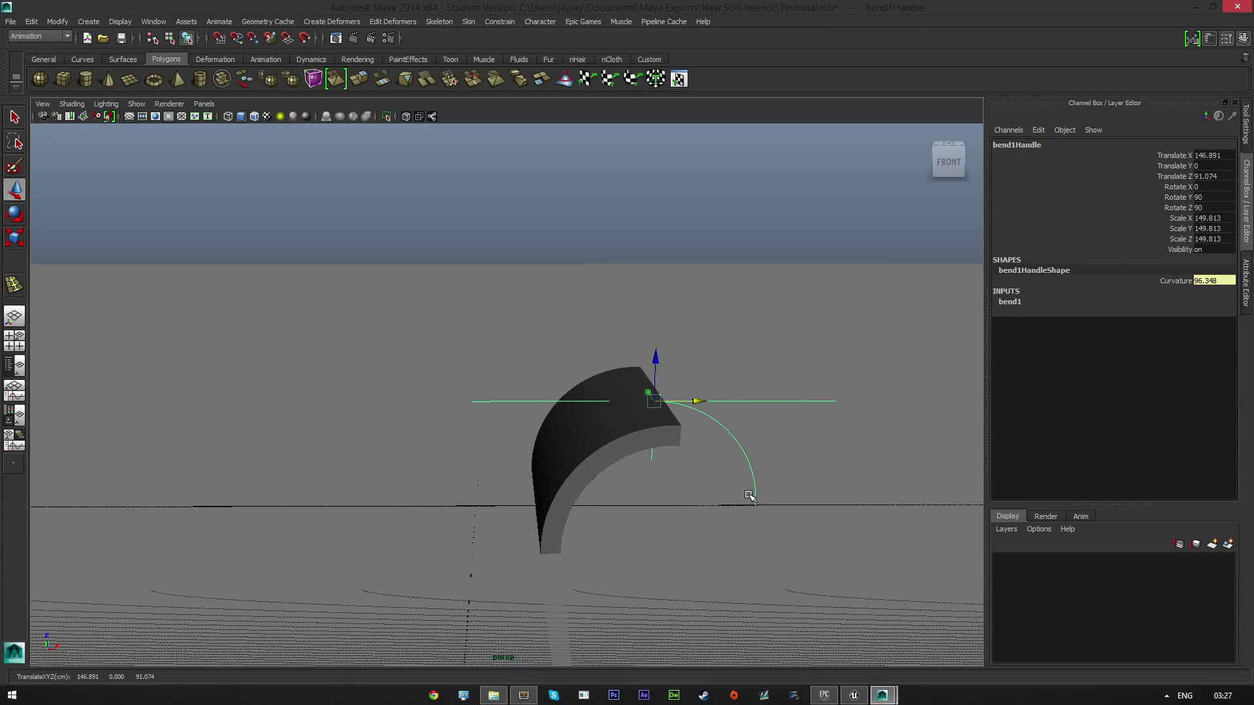
{"action": "mouse_move", "coordinate": [775, 507]}
{"action": "left_mouse_down", "text": "alt"}
{"action": "mouse_move", "coordinate": [747, 461]}
{"action": "mouse_move", "coordinate": [747, 481]}
{"action": "mouse_move", "coordinate": [770, 499]}
{"action": "left_mouse_up", "text": "alt"}
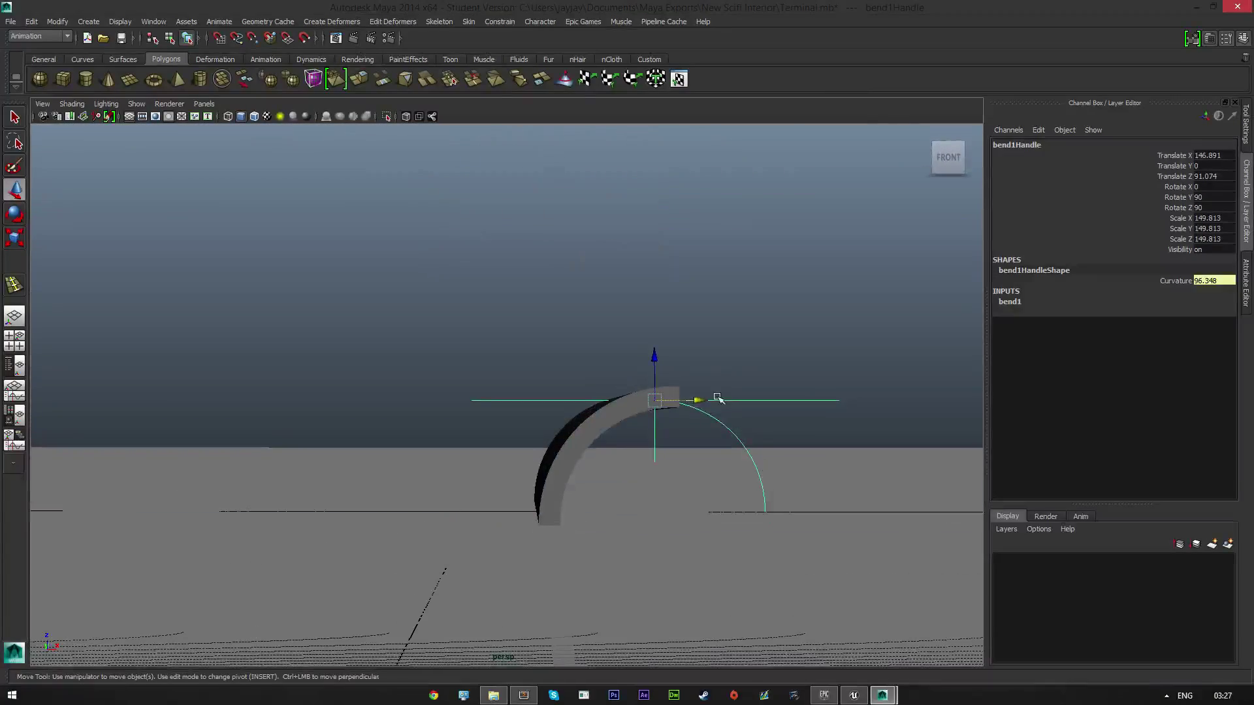
- Face the view squarely to the front and hide the grid in the viewport
{"action": "left_click_drag", "start_coordinate": [706, 411], "coordinate": [734, 488], "text": "alt"}
{"action": "scroll", "coordinate": [735, 490], "scroll_direction": "down", "scroll_amount": 5}
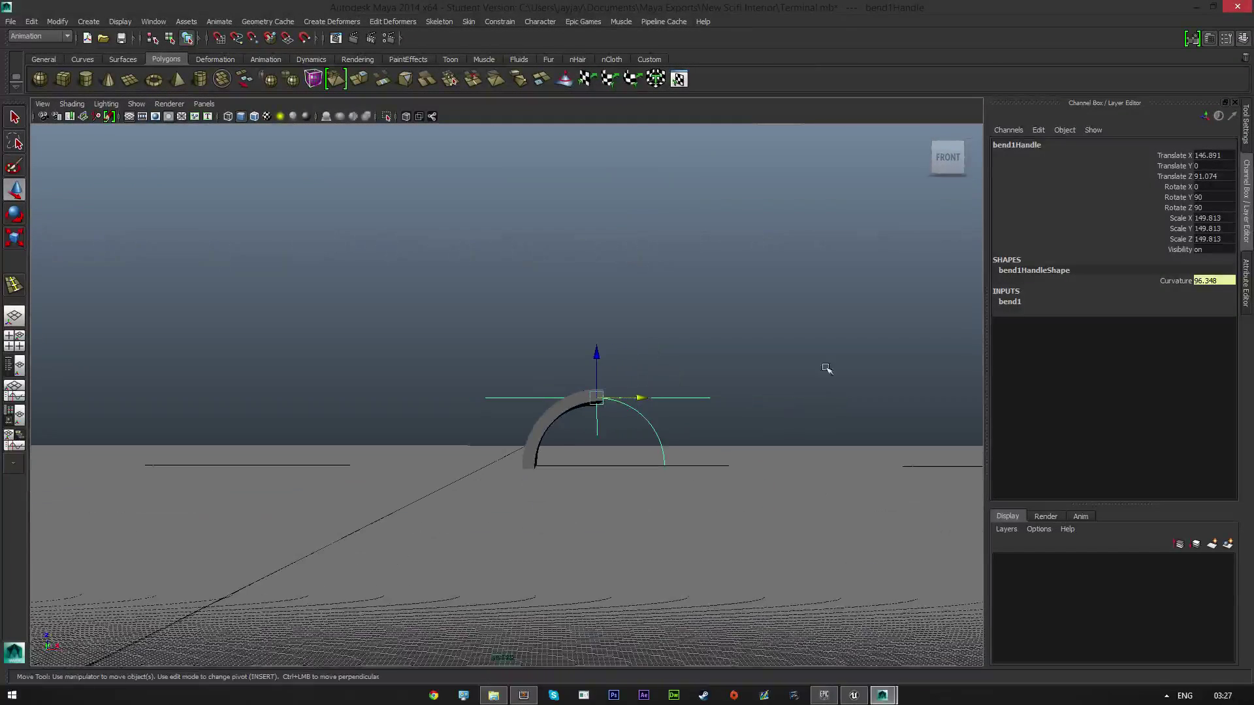
{"action": "left_click", "coordinate": [953, 164]}
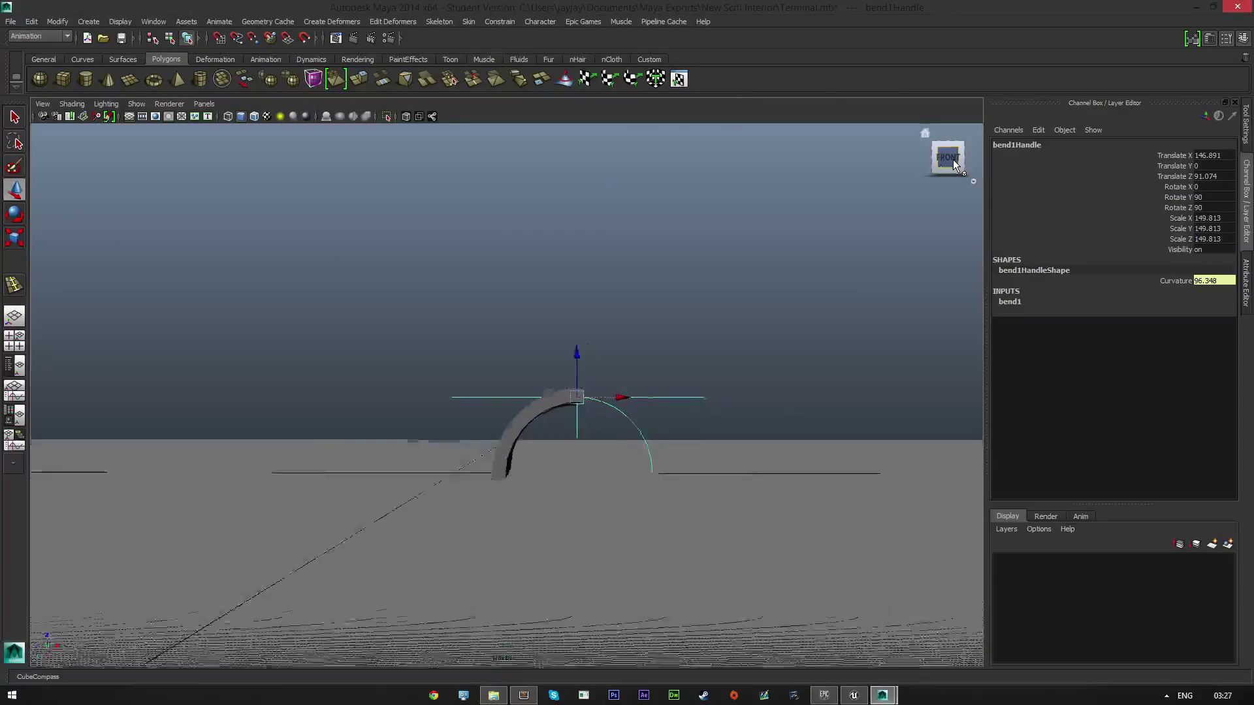
{"action": "left_click", "coordinate": [121, 22]}
{"action": "left_click", "coordinate": [116, 41]}
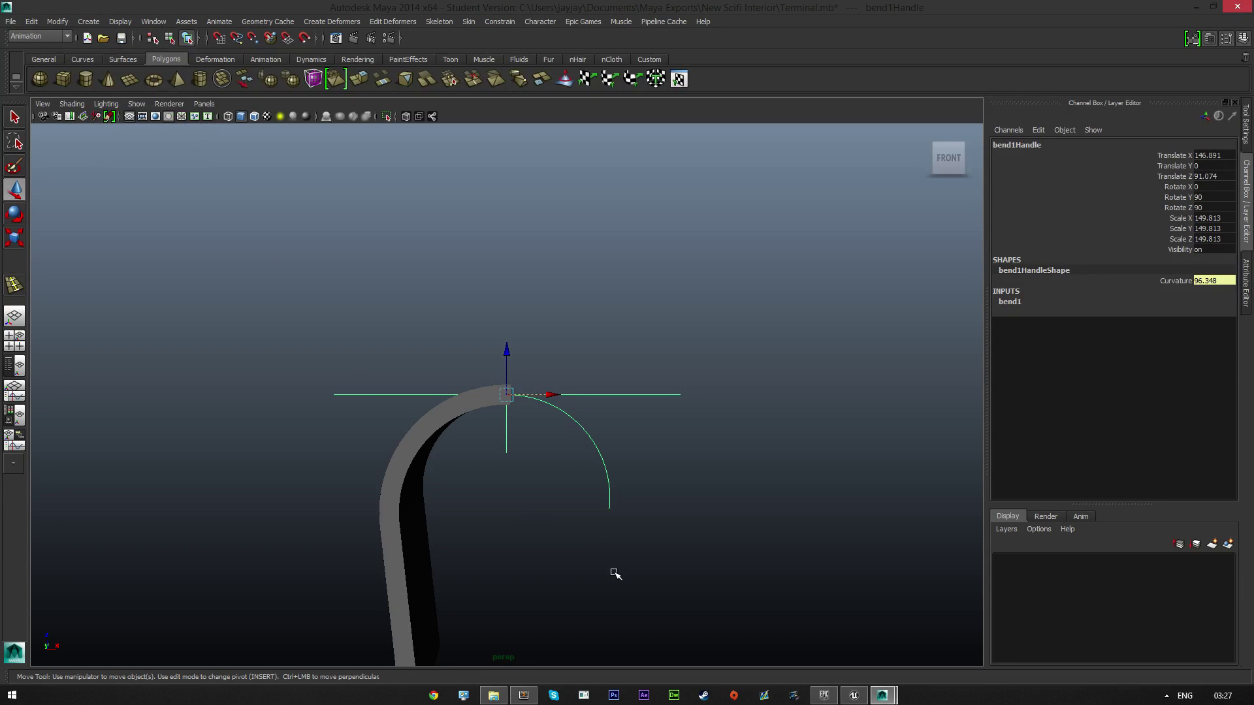
- Move the bend handle slightly further along X, to about 150.4
{"action": "middle_click_drag", "start_coordinate": [614, 573], "coordinate": [619, 444], "text": "alt"}
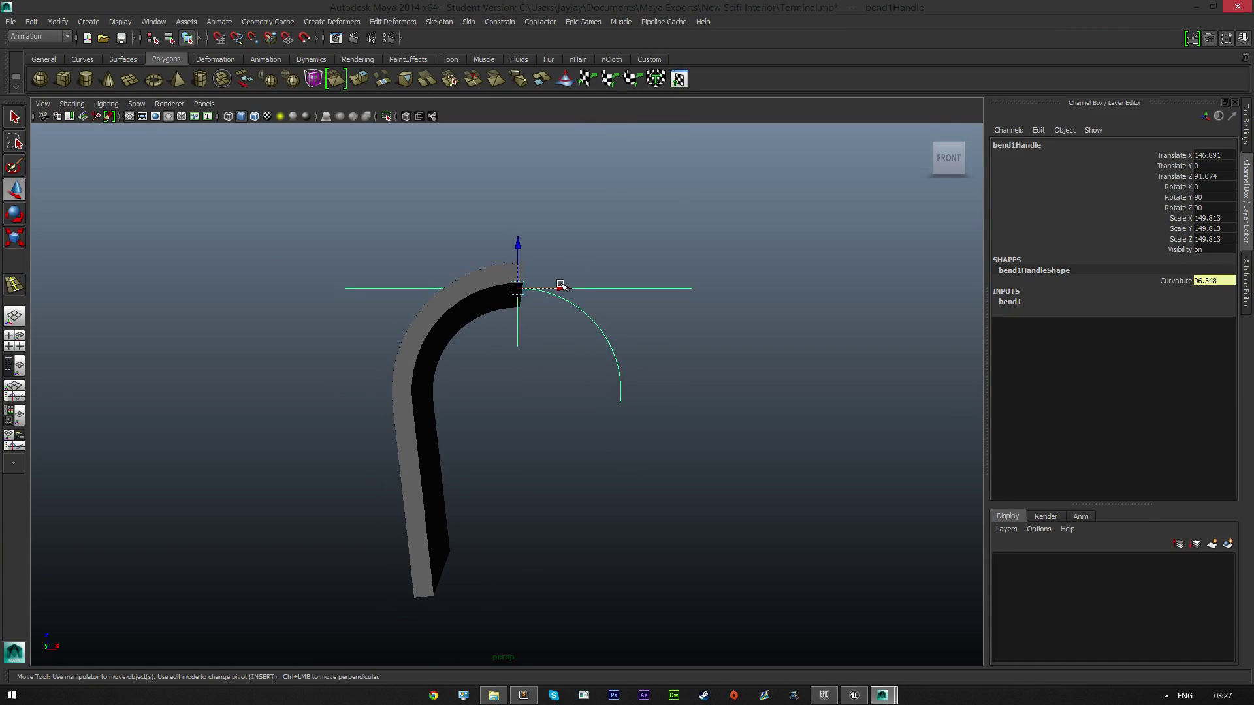
{"action": "left_click_drag", "start_coordinate": [559, 288], "coordinate": [511, 301]}
{"action": "left_click_drag", "start_coordinate": [549, 302], "coordinate": [566, 304]}
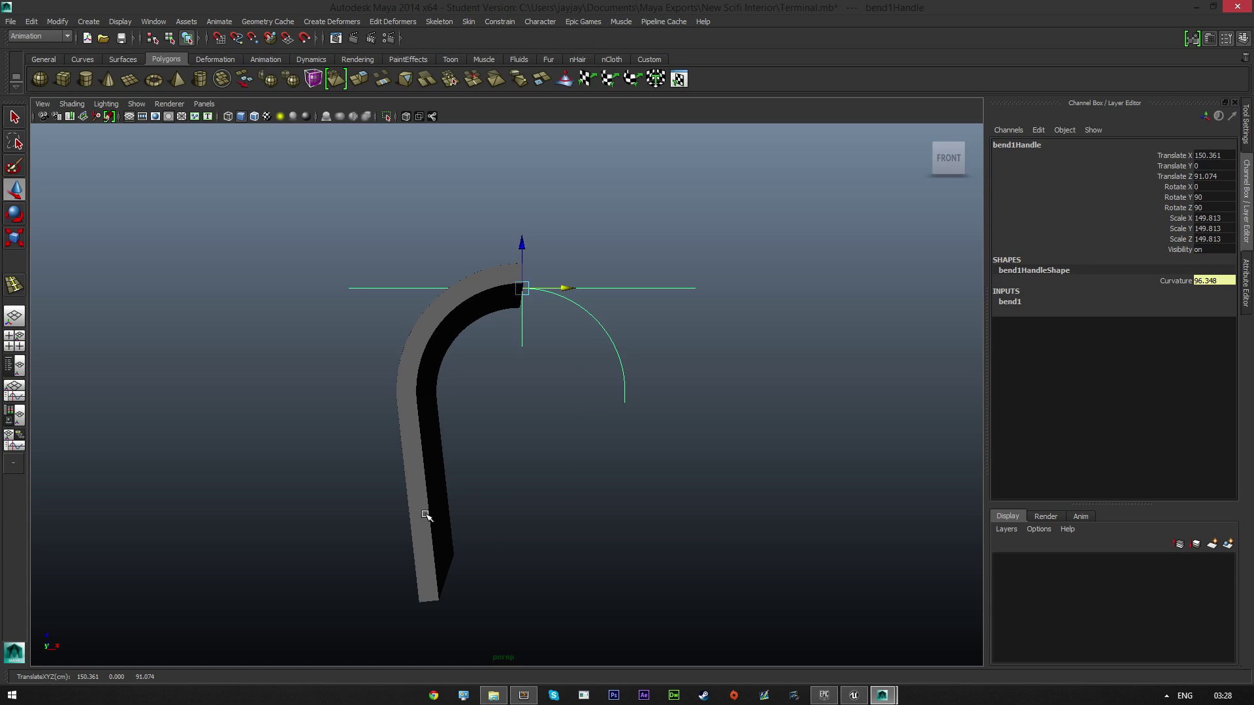
- Group the curved slab together with its bend handle
{"action": "left_click_drag", "start_coordinate": [448, 574], "coordinate": [526, 556], "text": "alt"}
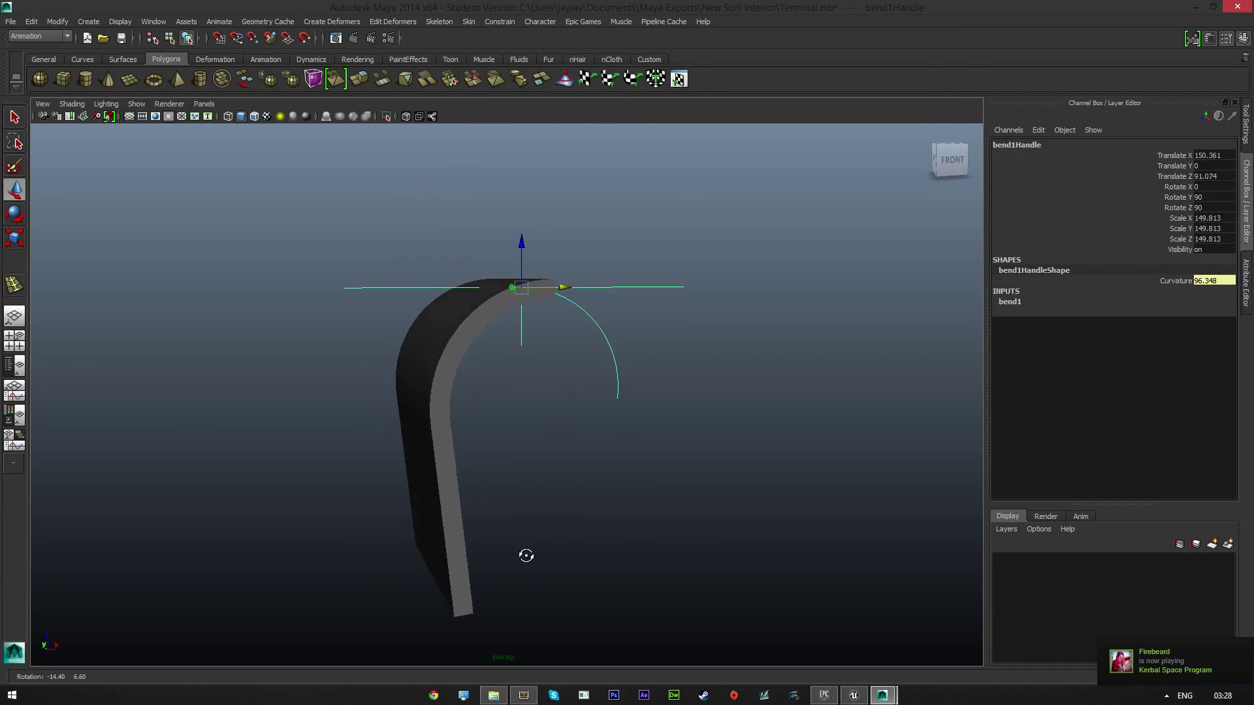
{"action": "left_click", "coordinate": [441, 340]}
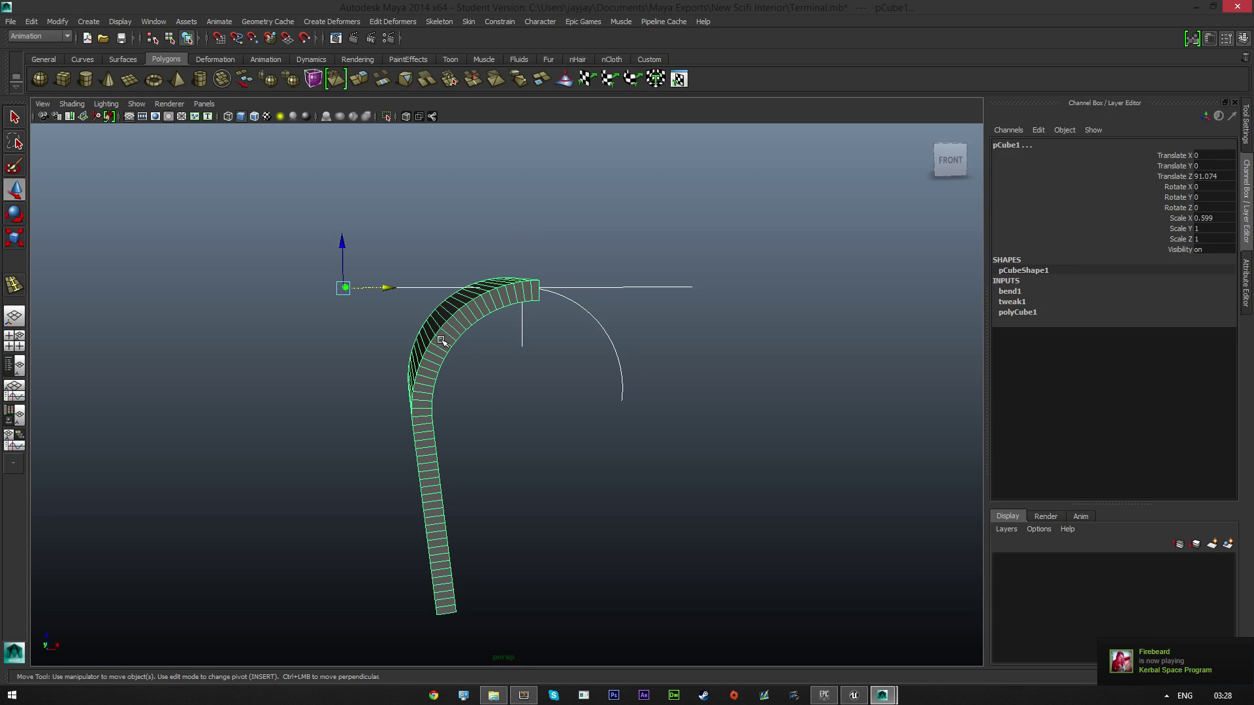
{"action": "key", "text": "ctrl+g"}
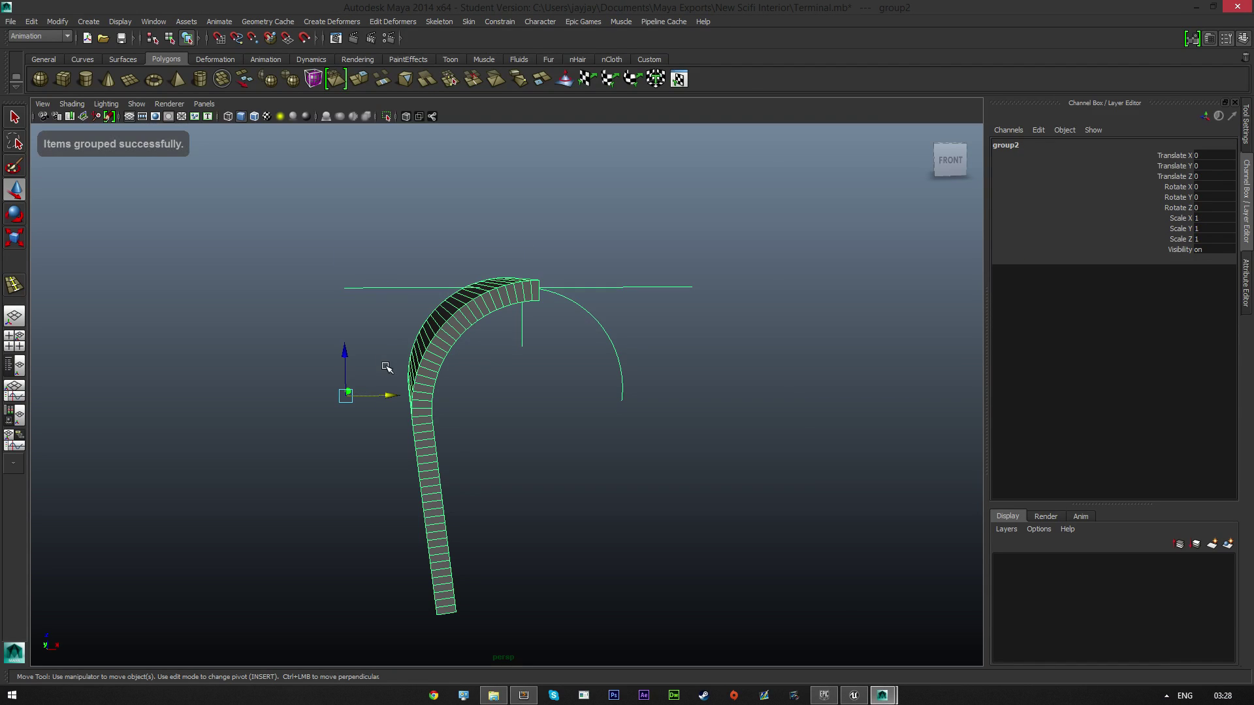
- Rotate the new group about Y and set its Rotate Y value to exactly 90
{"action": "left_click", "coordinate": [14, 214]}
{"action": "left_click_drag", "start_coordinate": [384, 355], "coordinate": [394, 363]}
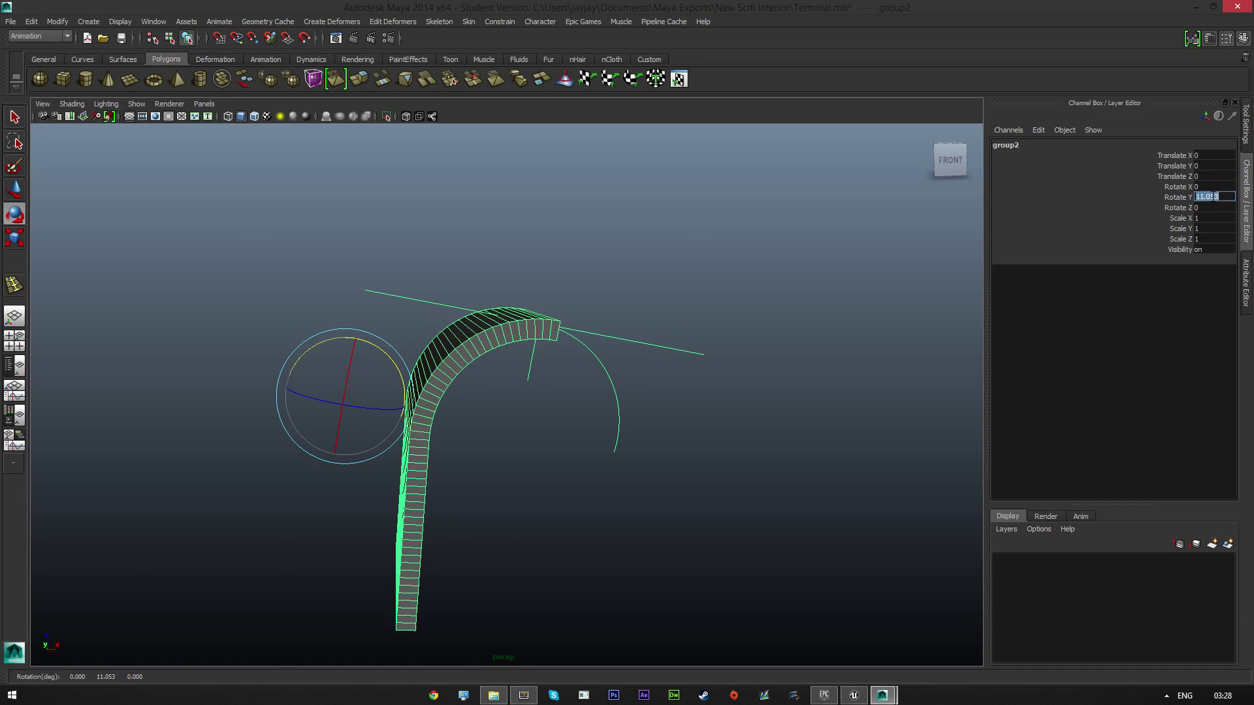
{"action": "type", "text": "90"}
{"action": "key", "text": "Return"}
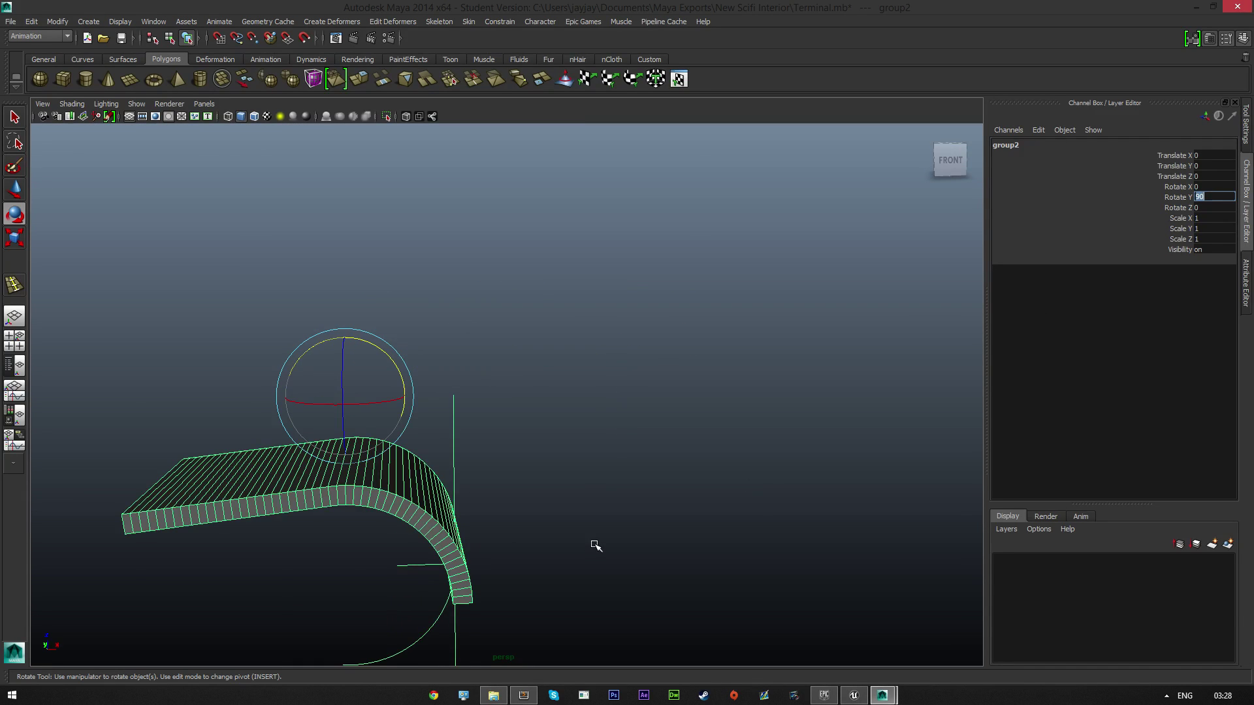
- Select the slab alone and rotate it about Y to about 6.5 degrees, levelling its straight section in the front view
{"action": "middle_click_drag", "start_coordinate": [400, 526], "coordinate": [537, 493], "text": "alt"}
{"action": "scroll", "coordinate": [451, 495], "scroll_direction": "up", "scroll_amount": 3}
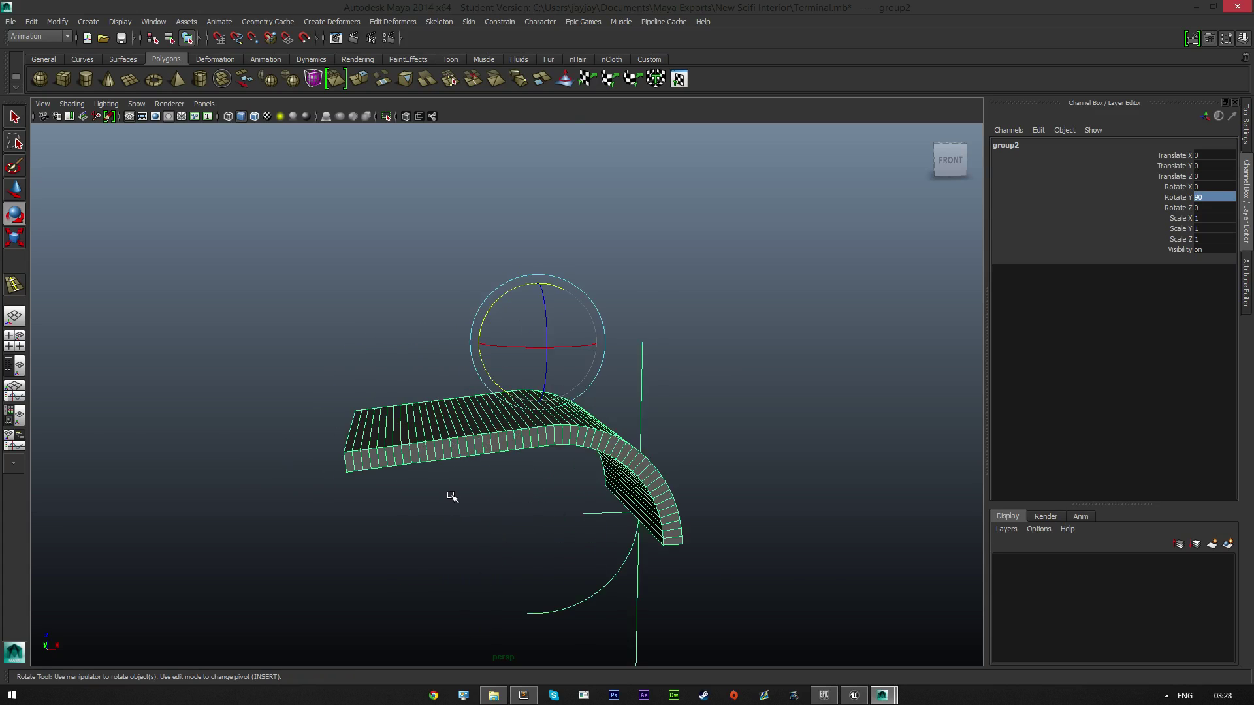
{"action": "middle_click_drag", "start_coordinate": [411, 493], "coordinate": [602, 482], "text": "alt"}
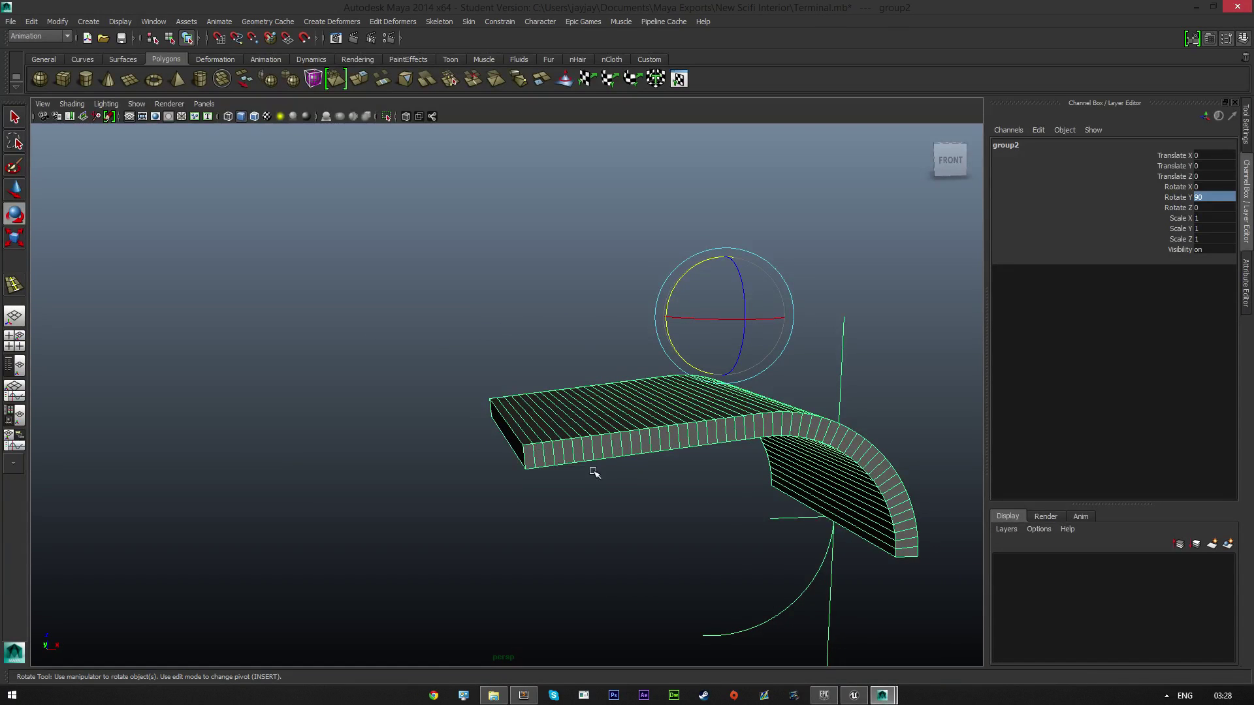
{"action": "left_click_drag", "start_coordinate": [590, 473], "coordinate": [459, 478], "text": "alt"}
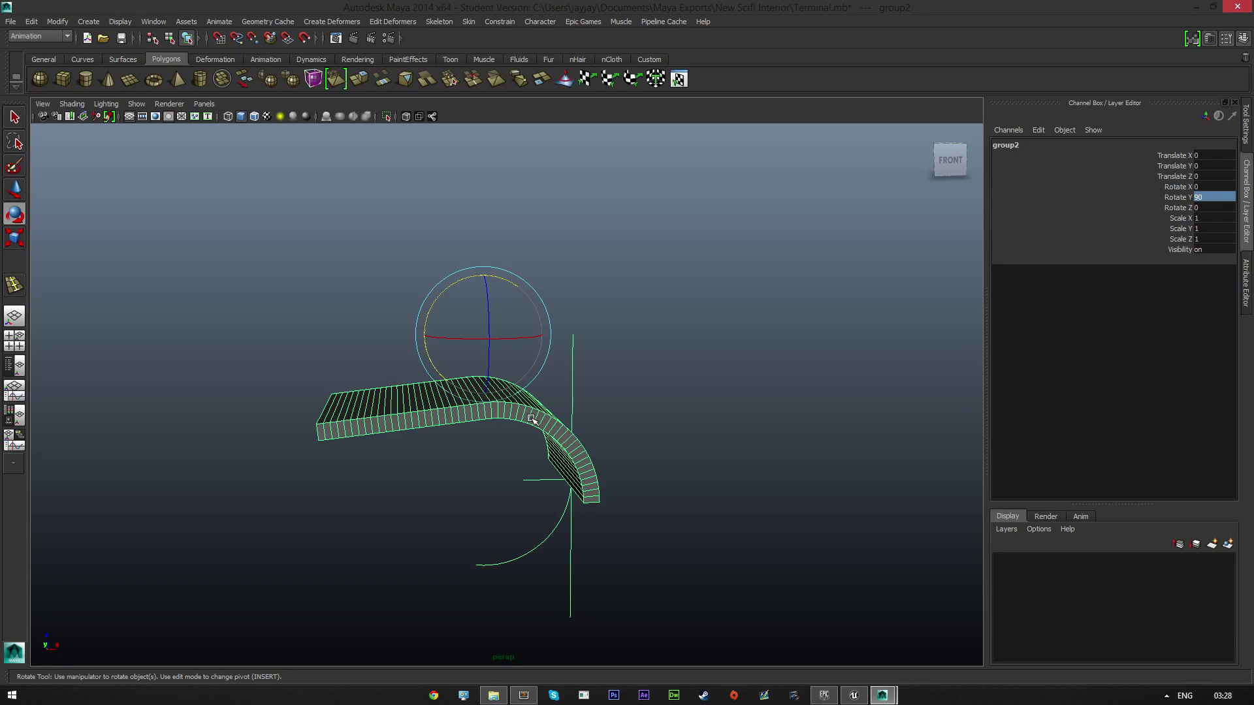
{"action": "left_click", "coordinate": [432, 413]}
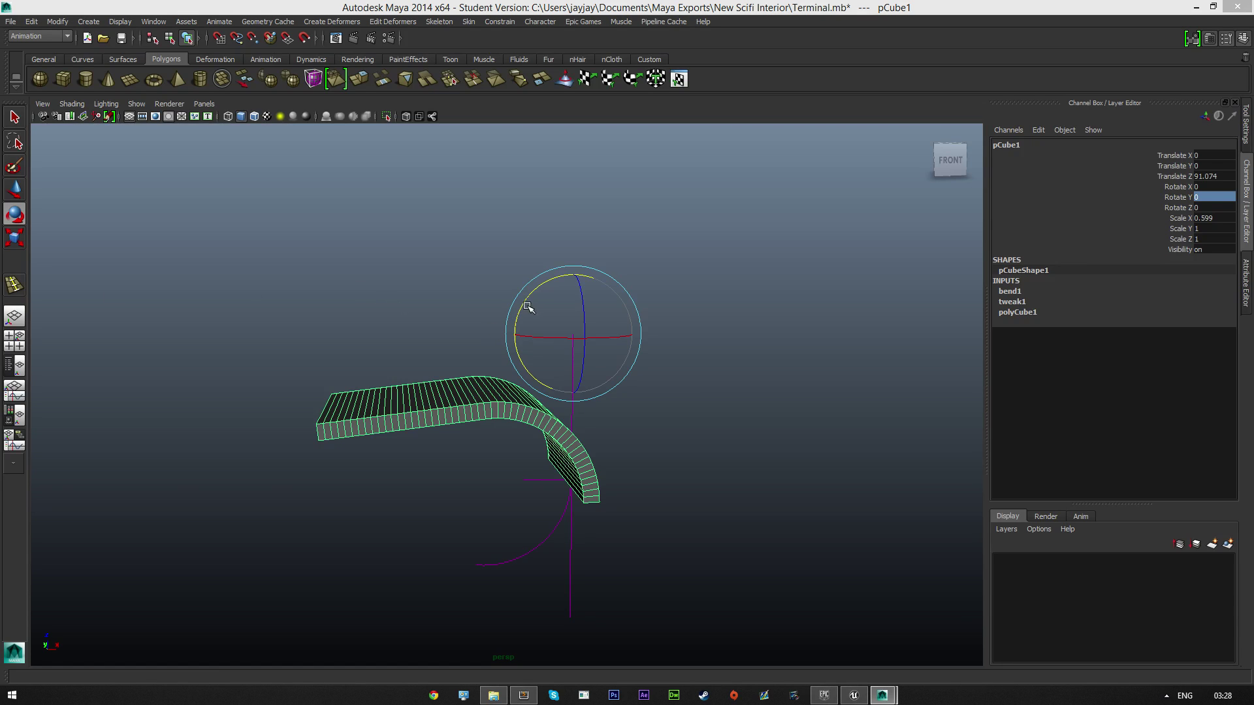
{"action": "mouse_move", "coordinate": [532, 296]}
{"action": "left_mouse_down"}
{"action": "mouse_move", "coordinate": [553, 295]}
{"action": "mouse_move", "coordinate": [539, 292]}
{"action": "left_mouse_up"}
{"action": "left_click_drag", "start_coordinate": [378, 444], "coordinate": [516, 439], "text": "alt"}
{"action": "left_click", "coordinate": [948, 160]}
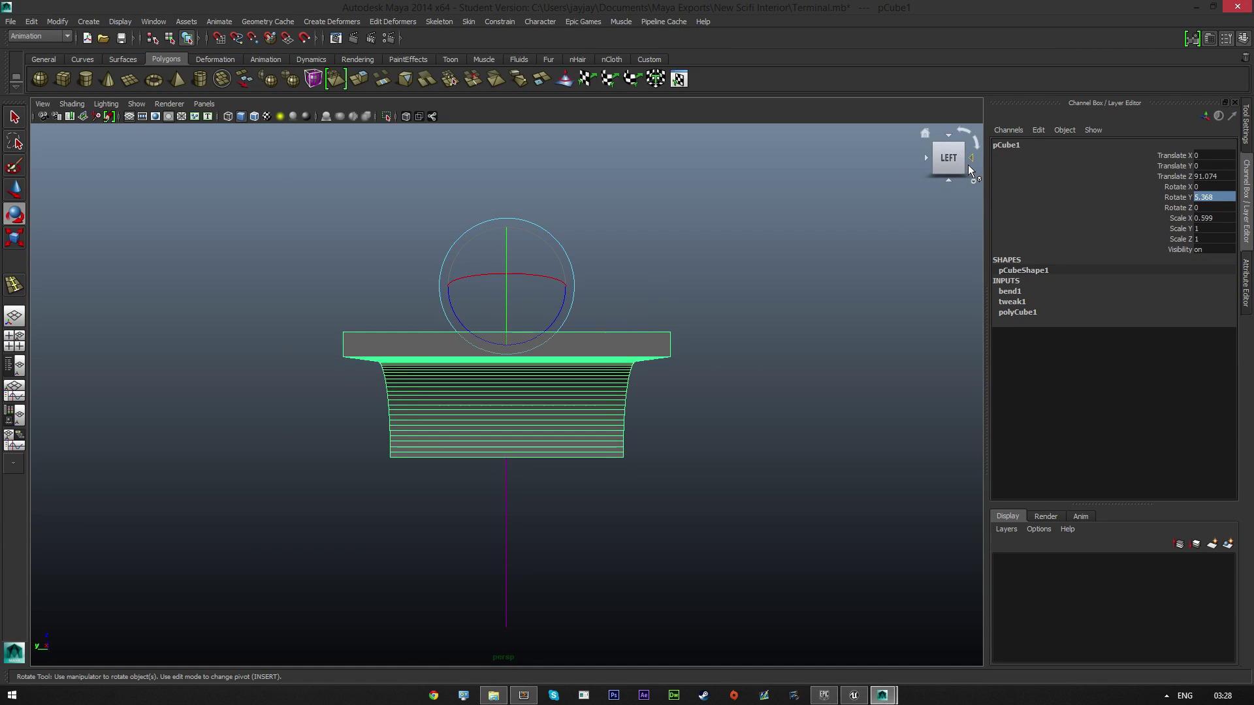
{"action": "left_click", "coordinate": [969, 160]}
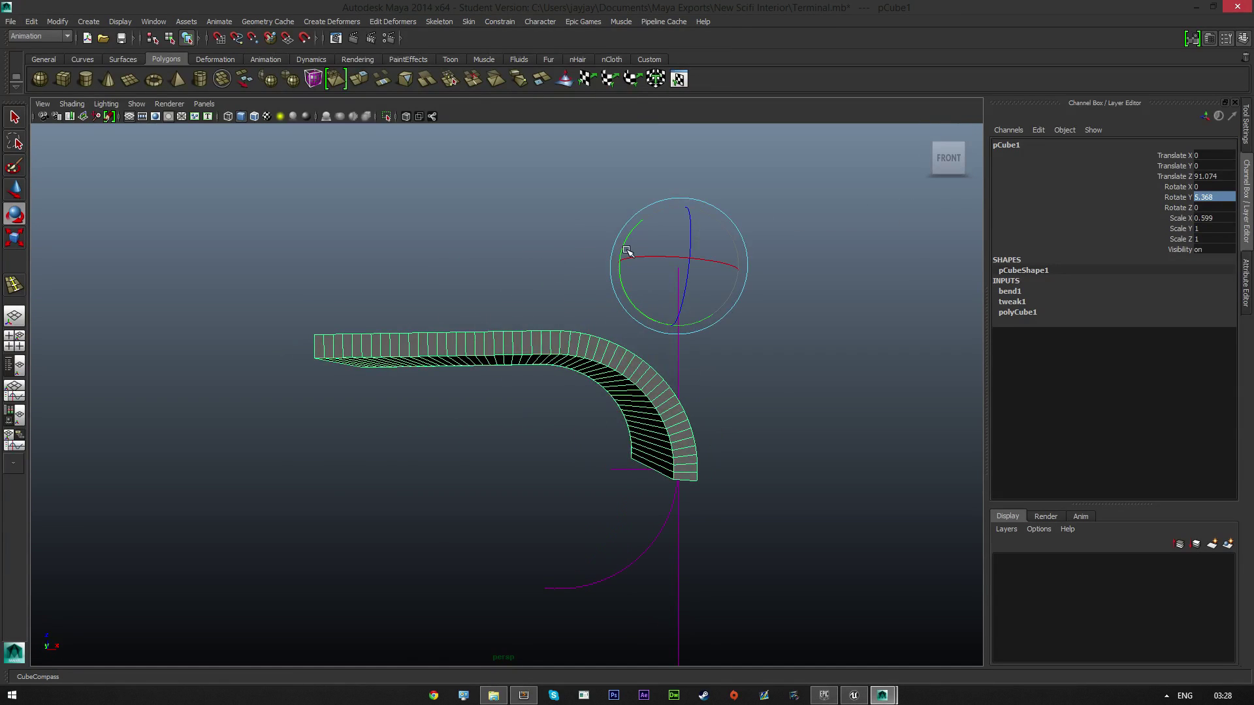
{"action": "left_click_drag", "start_coordinate": [627, 252], "coordinate": [626, 249]}
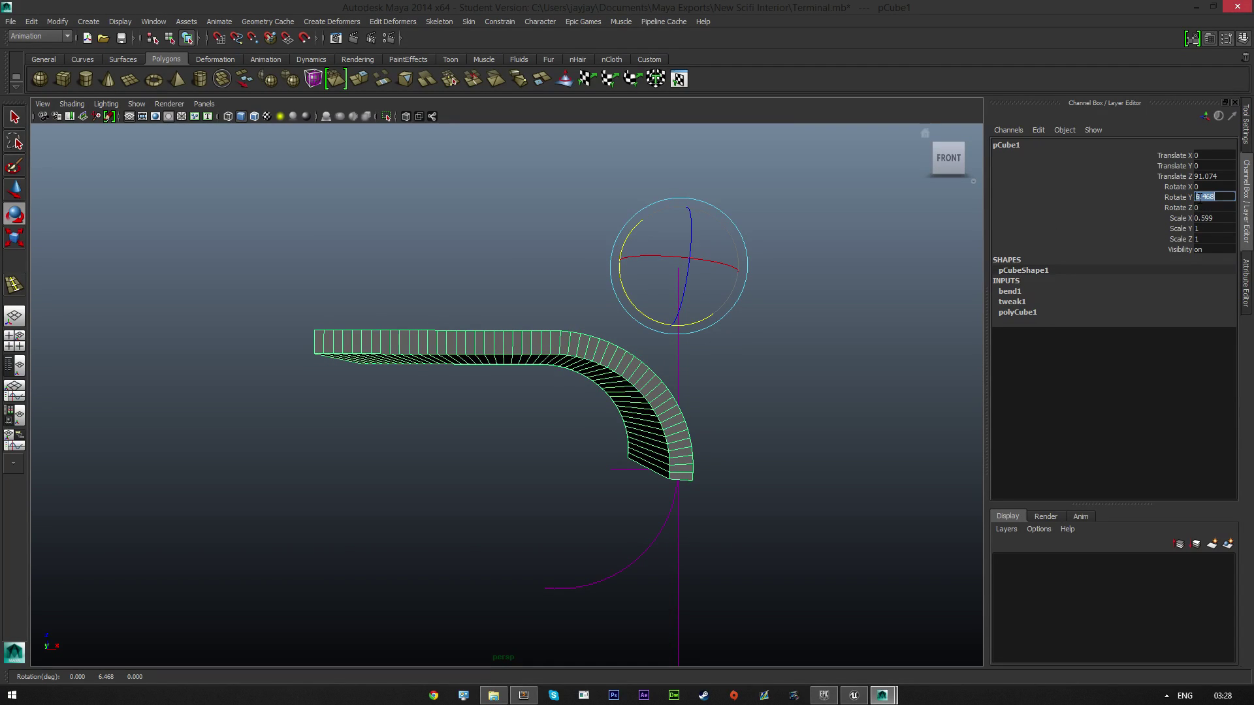
- Fine-tune the slab's Rotate Y by trying values between 5 and 7, and set it to 6.3
{"action": "type", "text": "5"}
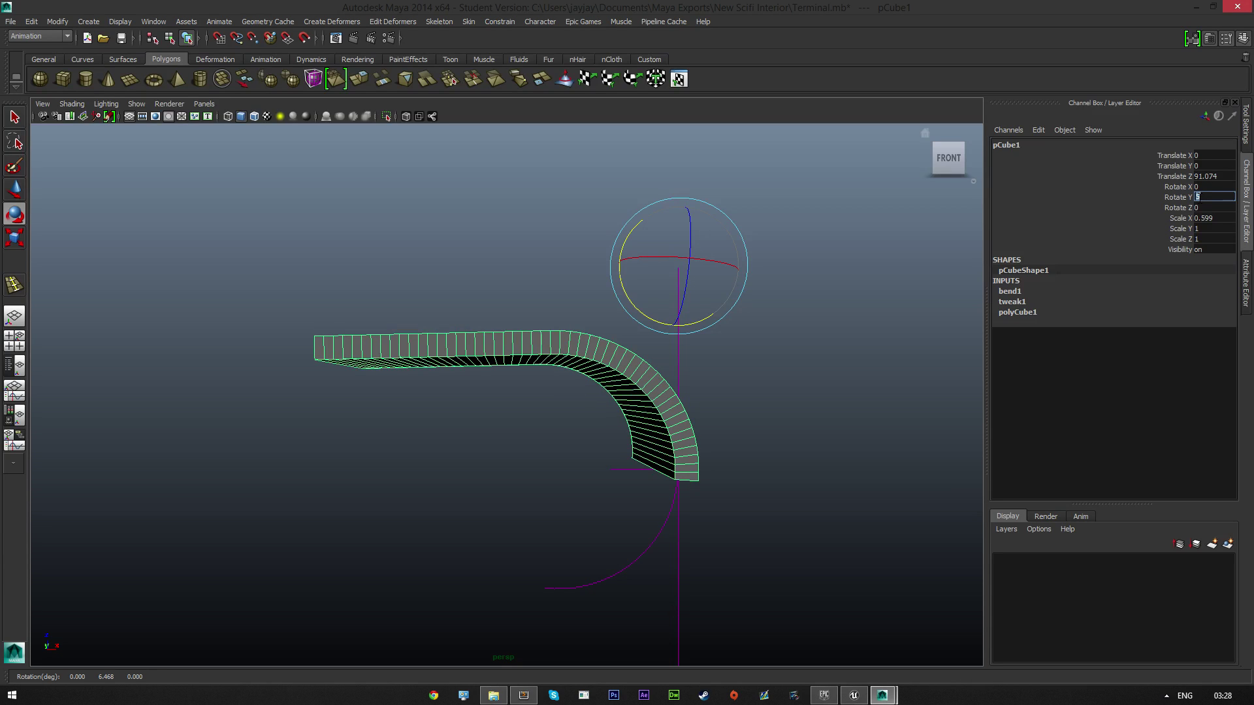
{"action": "key", "text": "Return"}
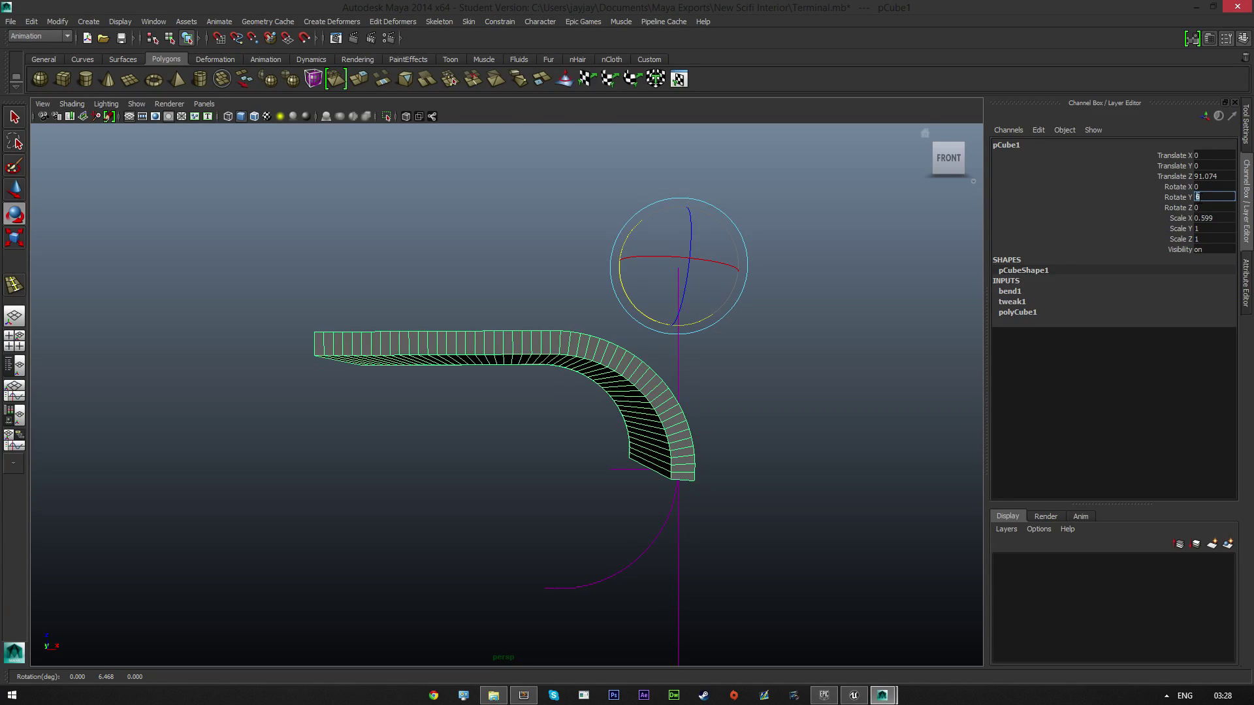
{"action": "type", "text": "7"}
{"action": "key", "text": "Return"}
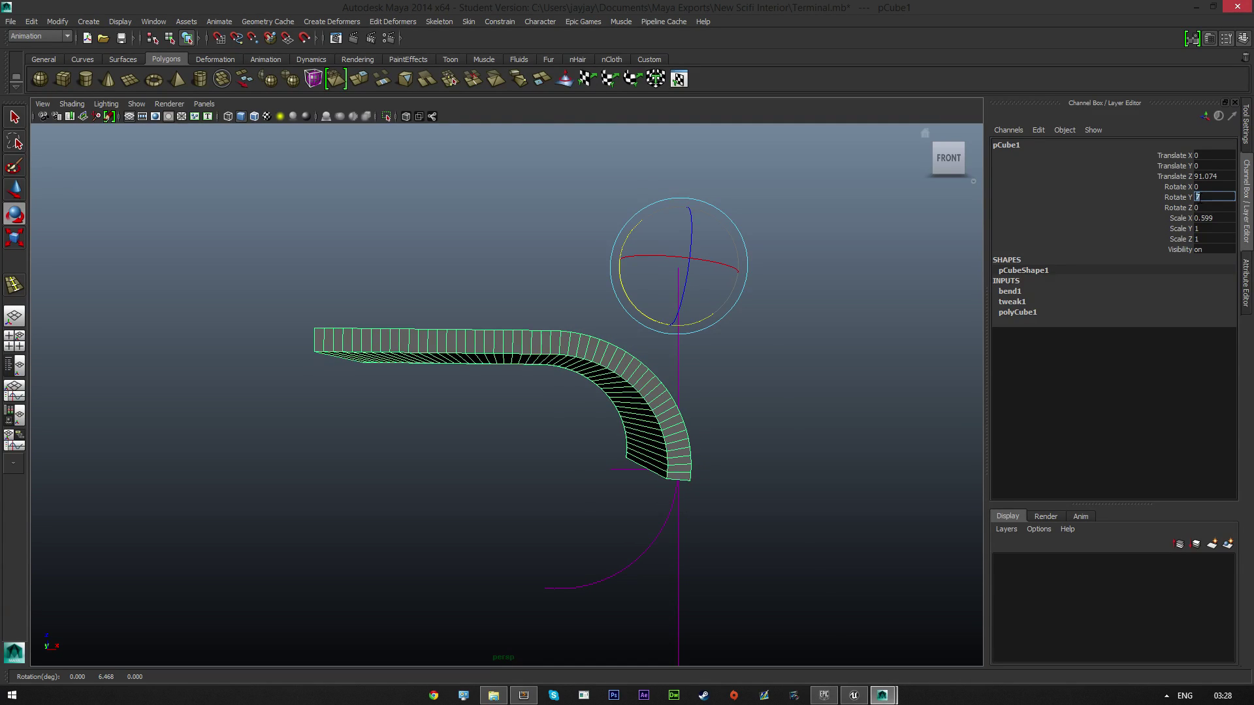
{"action": "type", "text": "6.5"}
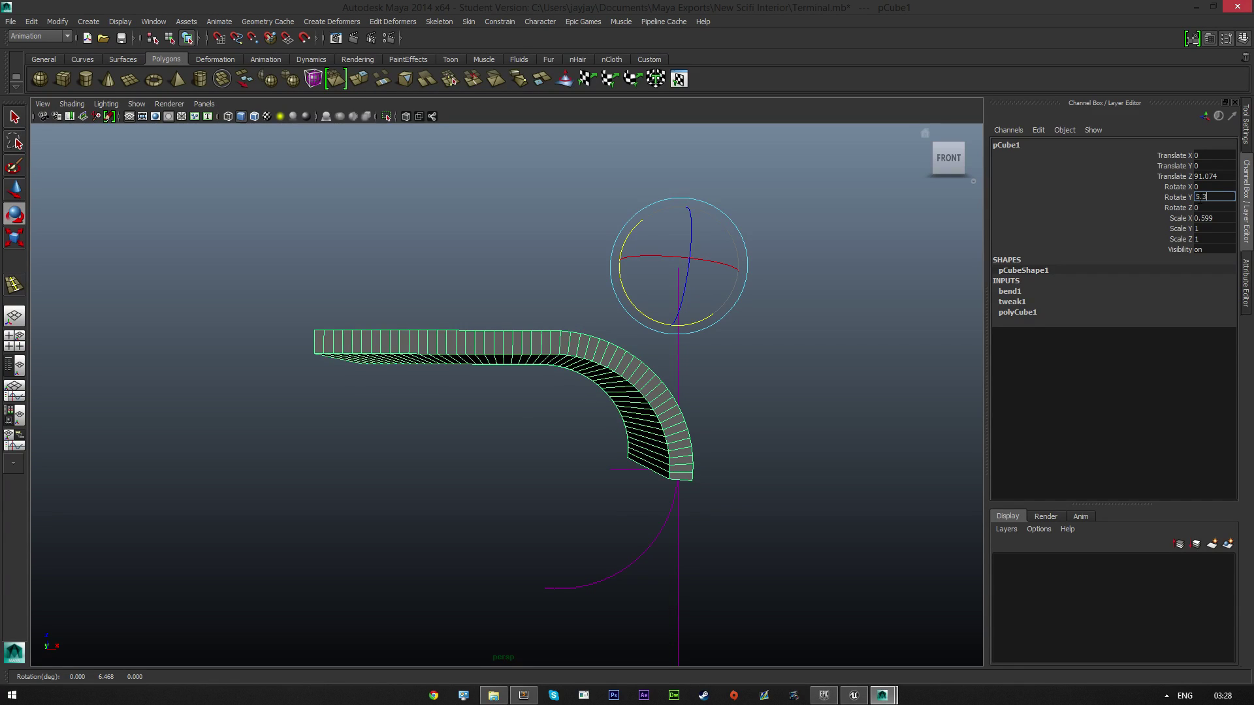
{"action": "key", "text": "Return"}
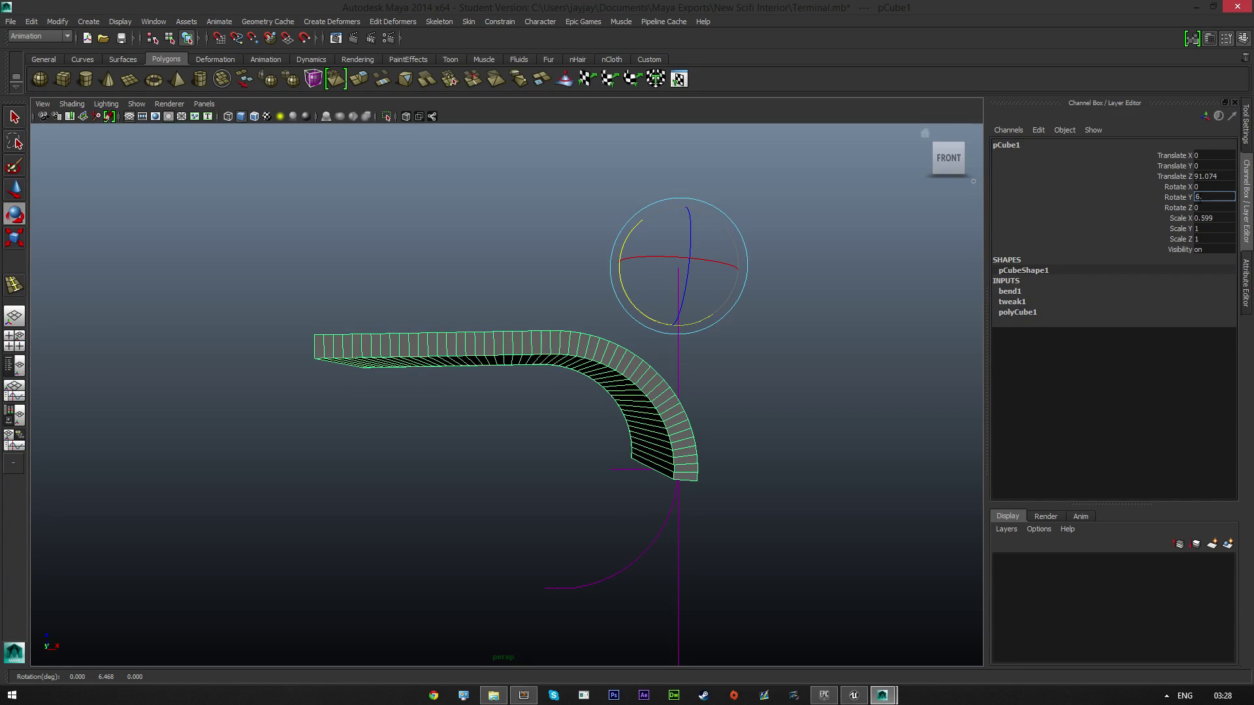
{"action": "type", "text": "6.3"}
{"action": "key", "text": "Return"}
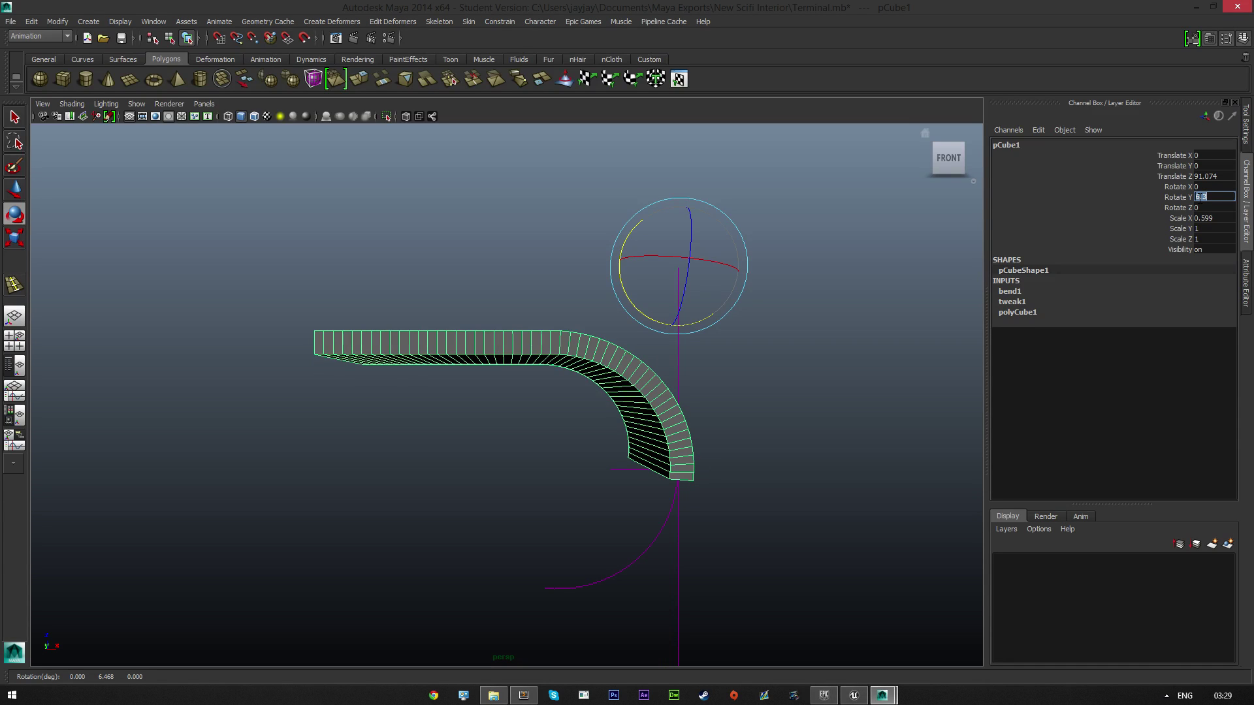
- Duplicate the whole group containing the bent slab and its bend handle
{"action": "scroll", "coordinate": [660, 392], "scroll_direction": "down", "scroll_amount": 4}
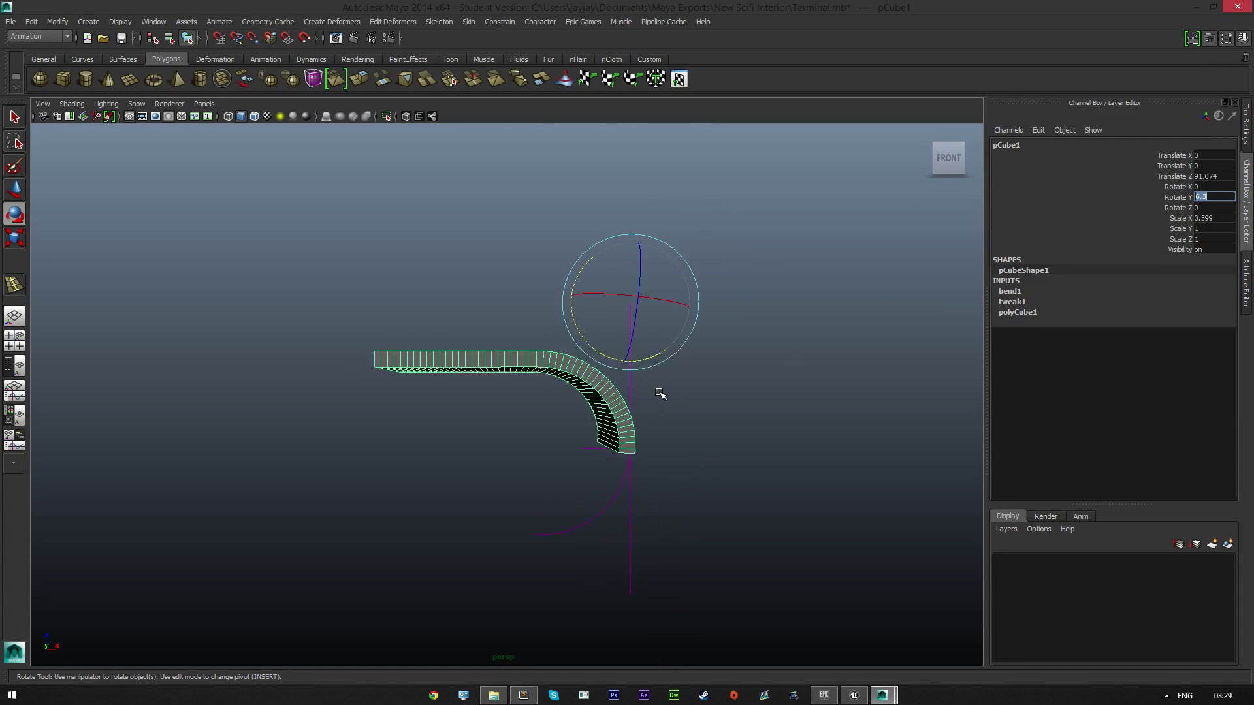
{"action": "mouse_move", "coordinate": [456, 419]}
{"action": "left_mouse_down", "text": "alt"}
{"action": "mouse_move", "coordinate": [528, 431]}
{"action": "mouse_move", "coordinate": [449, 431]}
{"action": "left_mouse_up", "text": "alt"}
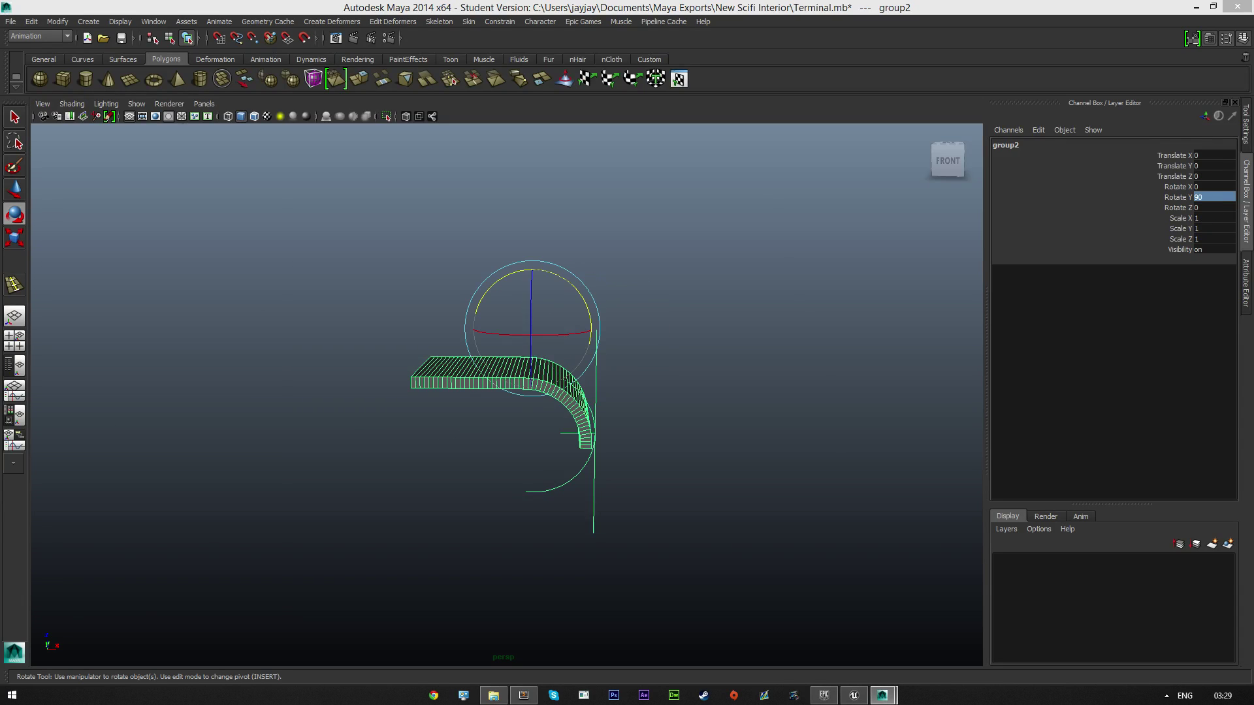
{"action": "key", "text": "ctrl+d"}
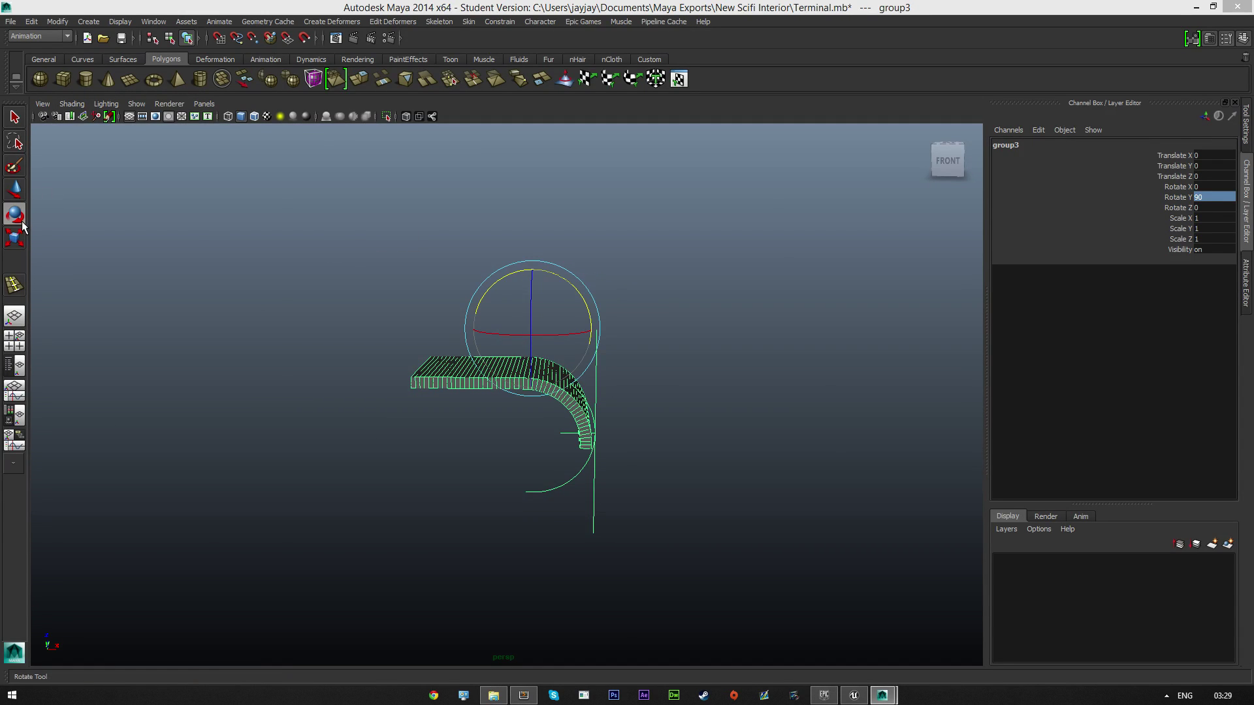
- Try mirroring the duplicate group with Scale Y values of -1 and 0 and a Scale X of -1, restoring both to 1
{"action": "double_click", "coordinate": [1203, 228]}
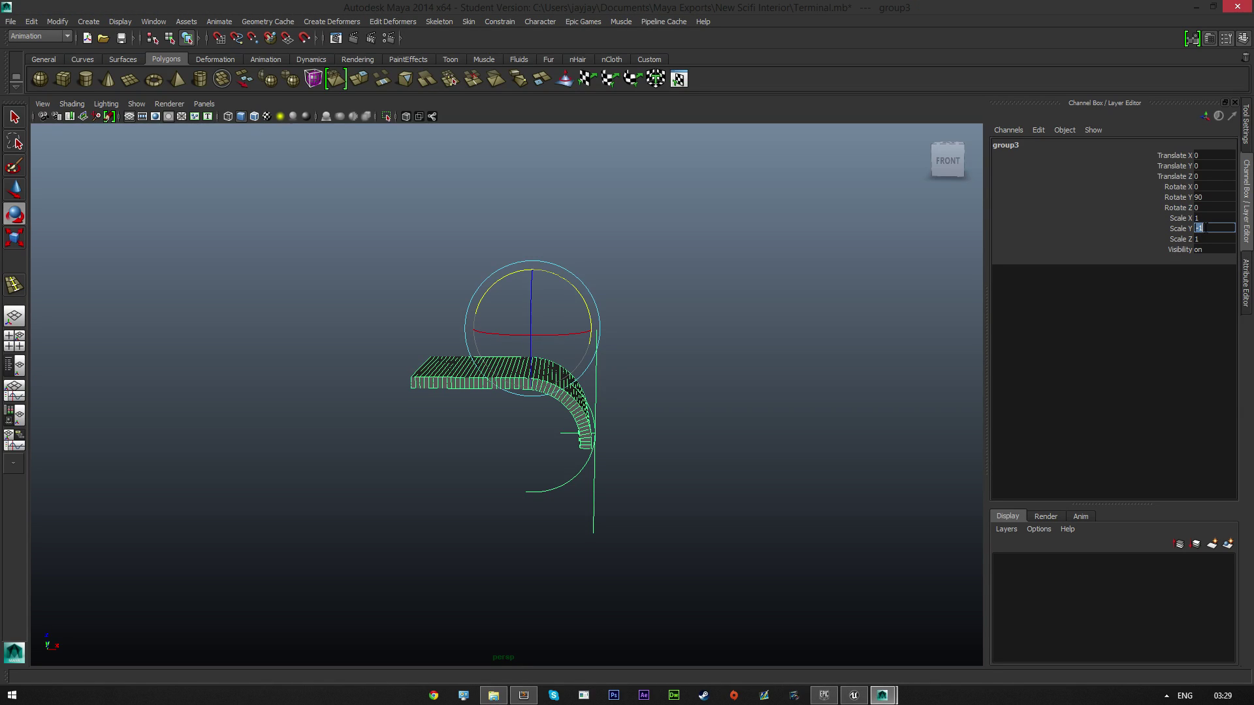
{"action": "type", "text": "0"}
{"action": "key", "text": "Return"}
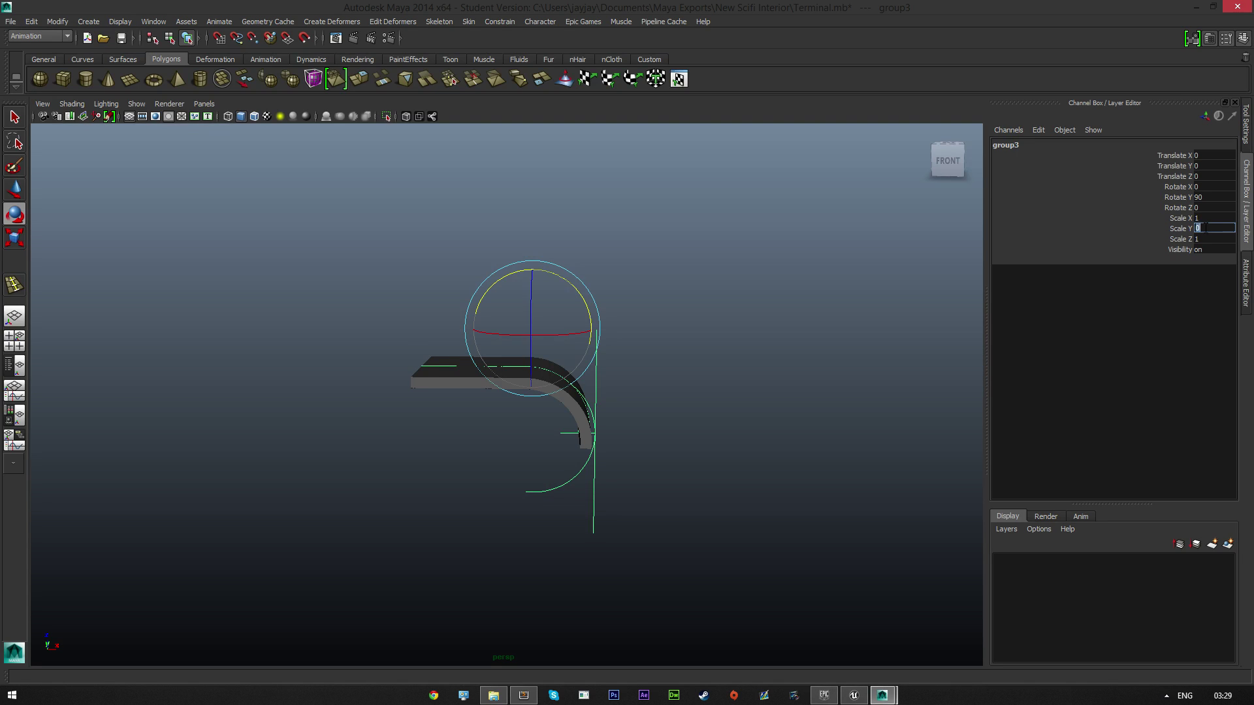
{"action": "type", "text": "1"}
{"action": "key", "text": "Return"}
{"action": "double_click", "coordinate": [1208, 217]}
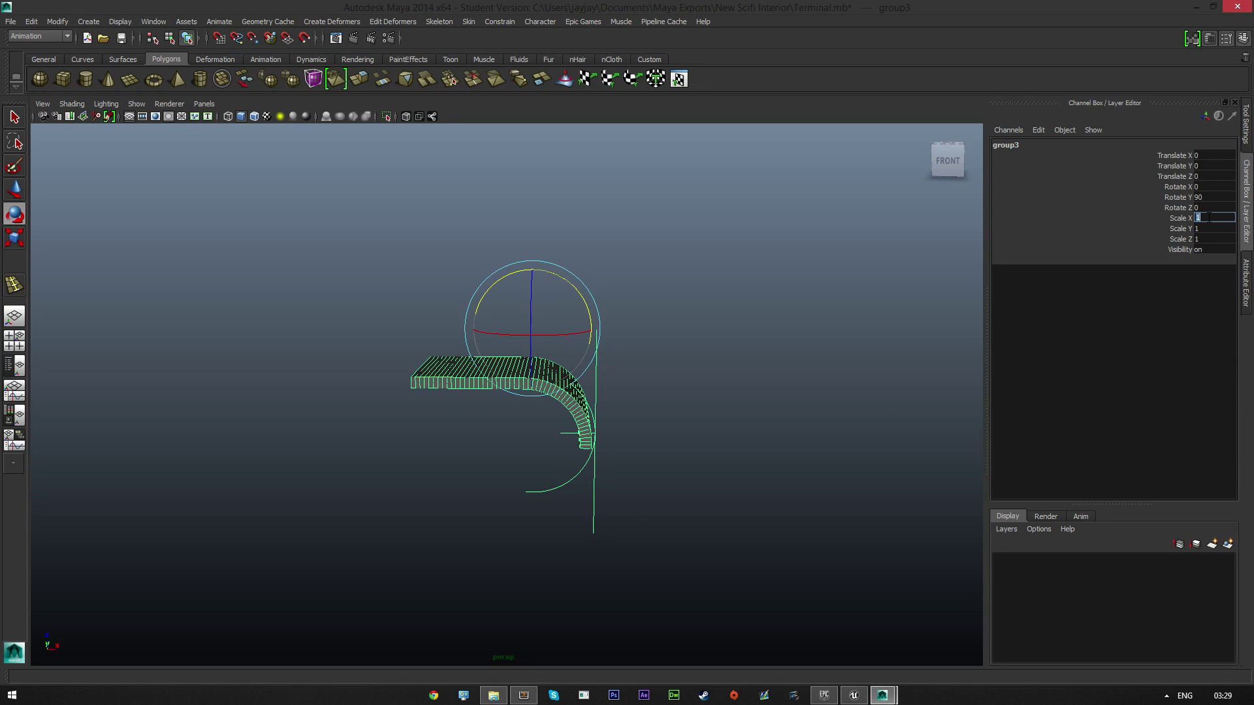
{"action": "type", "text": "-1"}
{"action": "key", "text": "Return"}
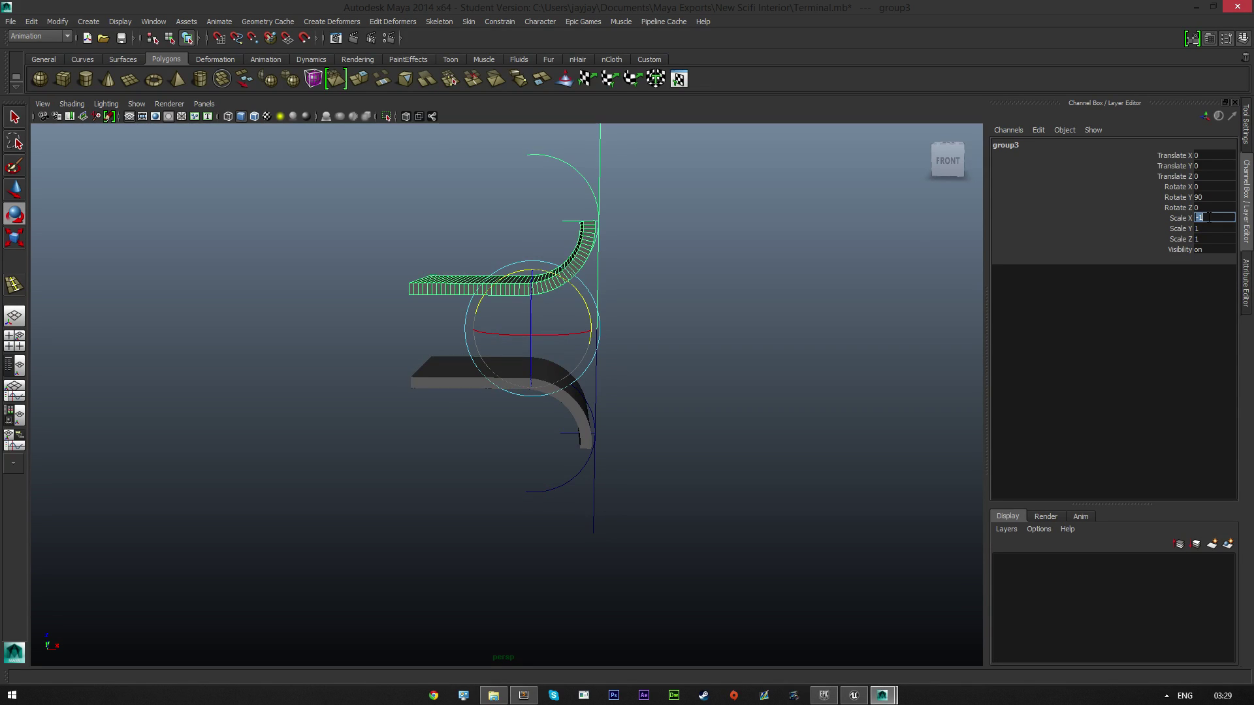
{"action": "type", "text": "1"}
{"action": "key", "text": "Return"}
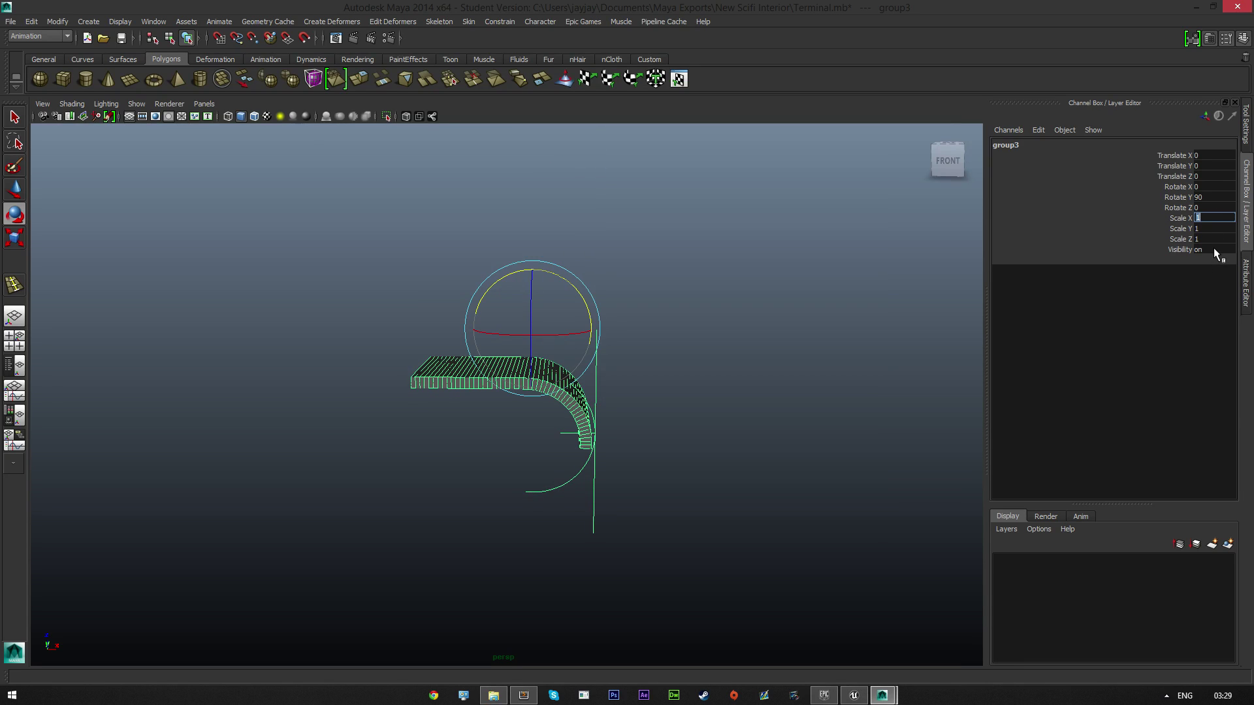
- Mirror the duplicate group by setting its Scale Z to -1
{"action": "left_click", "coordinate": [1216, 239]}
{"action": "type", "text": "-1"}
{"action": "key", "text": "Return"}
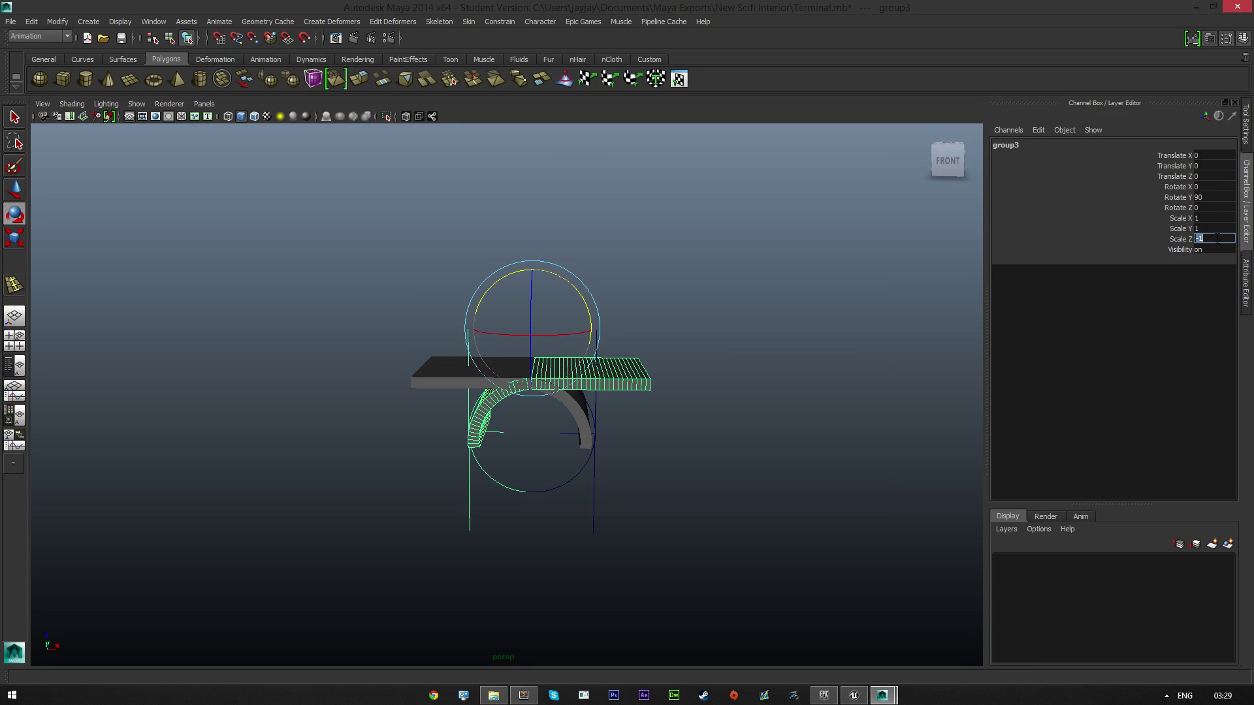
- Move the mirrored group along X to about -315.6 so its straight end meets the original panel's end
{"action": "left_click", "coordinate": [20, 194]}
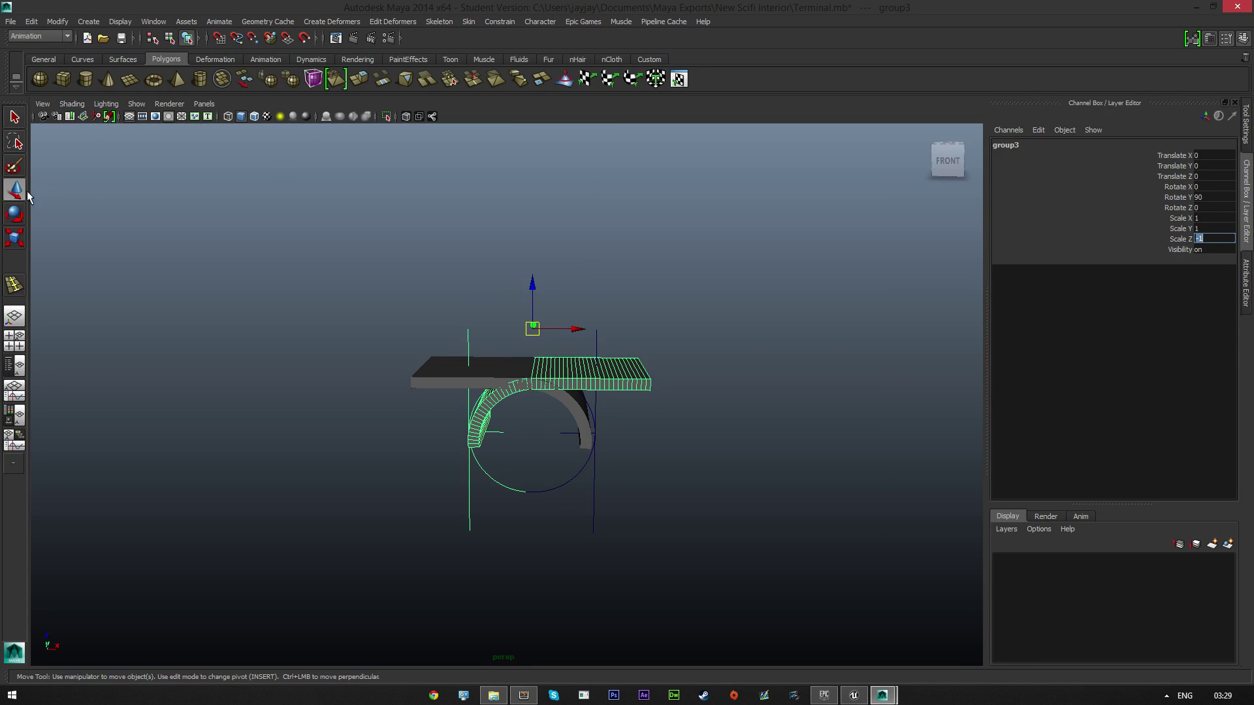
{"action": "left_click_drag", "start_coordinate": [580, 329], "coordinate": [360, 339]}
{"action": "mouse_move", "coordinate": [862, 409]}
{"action": "left_mouse_down", "text": "alt"}
{"action": "mouse_move", "coordinate": [462, 341]}
{"action": "mouse_move", "coordinate": [448, 252]}
{"action": "mouse_move", "coordinate": [579, 367]}
{"action": "mouse_move", "coordinate": [775, 398]}
{"action": "mouse_move", "coordinate": [850, 394]}
{"action": "left_mouse_up", "text": "alt"}
{"action": "mouse_move", "coordinate": [548, 504]}
{"action": "left_mouse_down", "text": "alt"}
{"action": "mouse_move", "coordinate": [587, 484]}
{"action": "mouse_move", "coordinate": [776, 485]}
{"action": "mouse_move", "coordinate": [570, 518]}
{"action": "mouse_move", "coordinate": [537, 265]}
{"action": "mouse_move", "coordinate": [540, 481]}
{"action": "mouse_move", "coordinate": [675, 503]}
{"action": "mouse_move", "coordinate": [577, 526]}
{"action": "mouse_move", "coordinate": [544, 466]}
{"action": "mouse_move", "coordinate": [548, 481]}
{"action": "left_mouse_up", "text": "alt"}
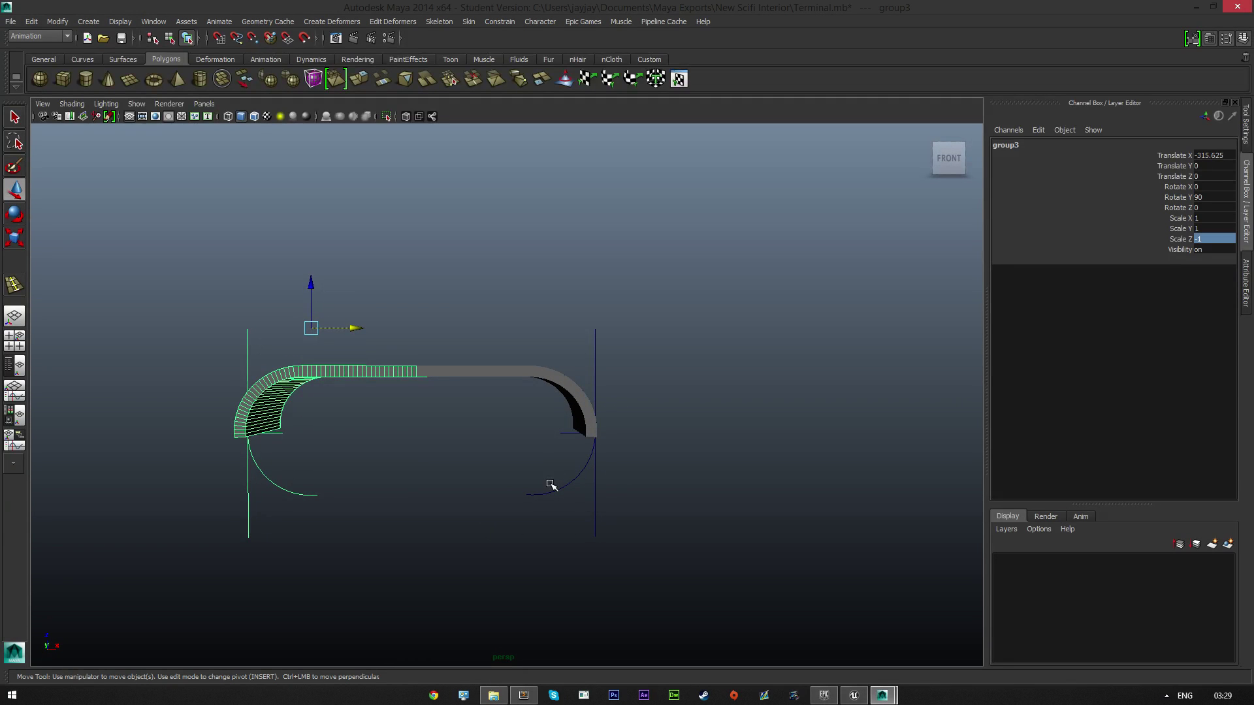
{"action": "scroll", "coordinate": [520, 461], "scroll_direction": "up", "scroll_amount": 3}
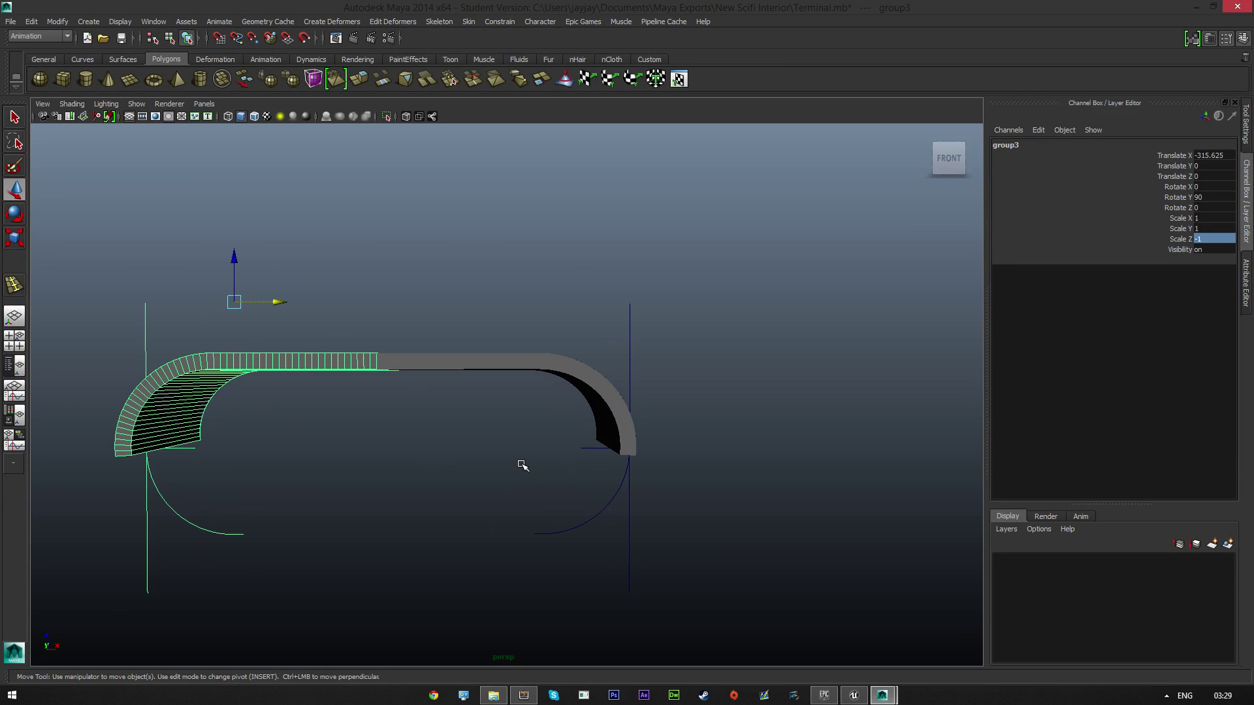
- Combine the original and mirrored bent panels into a single polygon mesh
{"action": "left_click", "coordinate": [480, 362]}
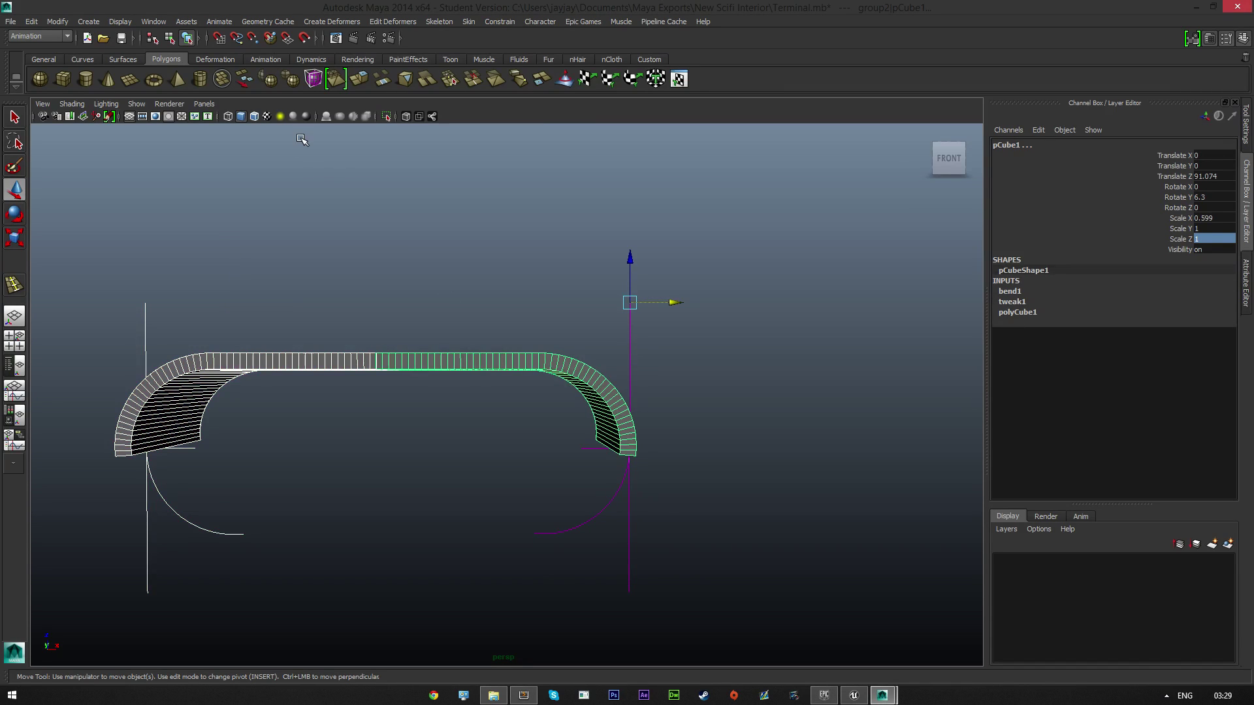
{"action": "left_click", "coordinate": [51, 36]}
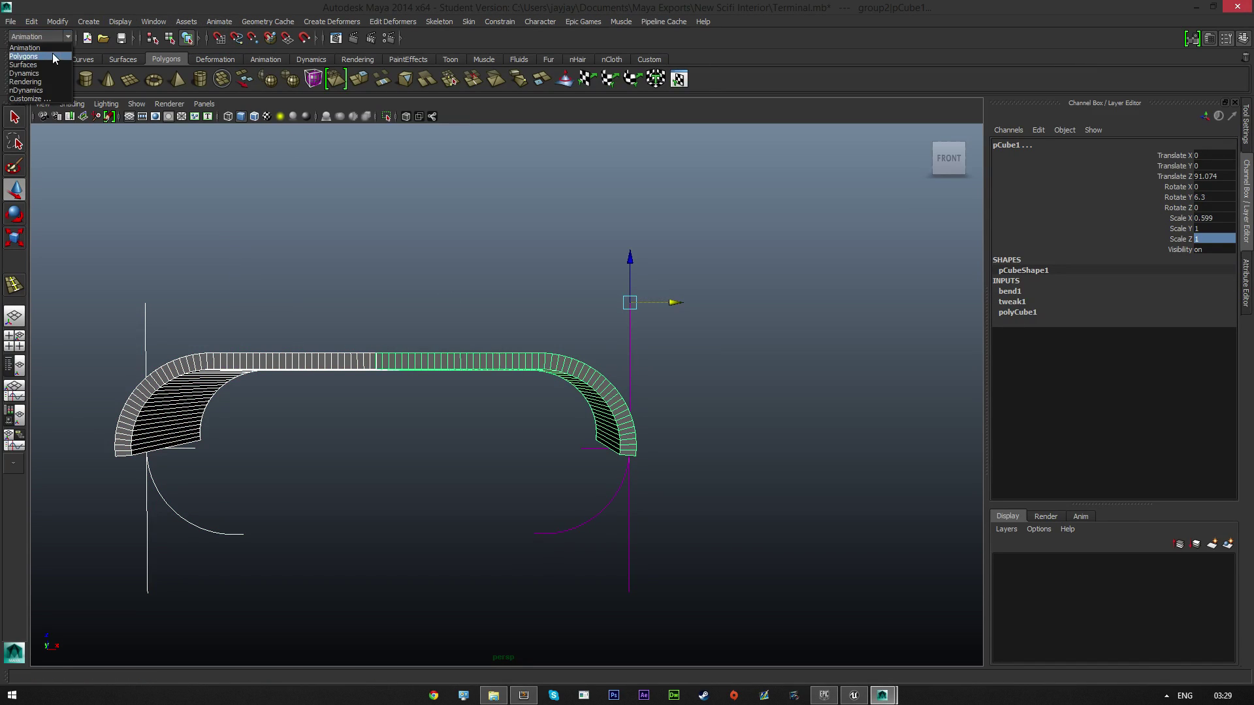
{"action": "left_click", "coordinate": [51, 53]}
{"action": "left_click", "coordinate": [243, 22]}
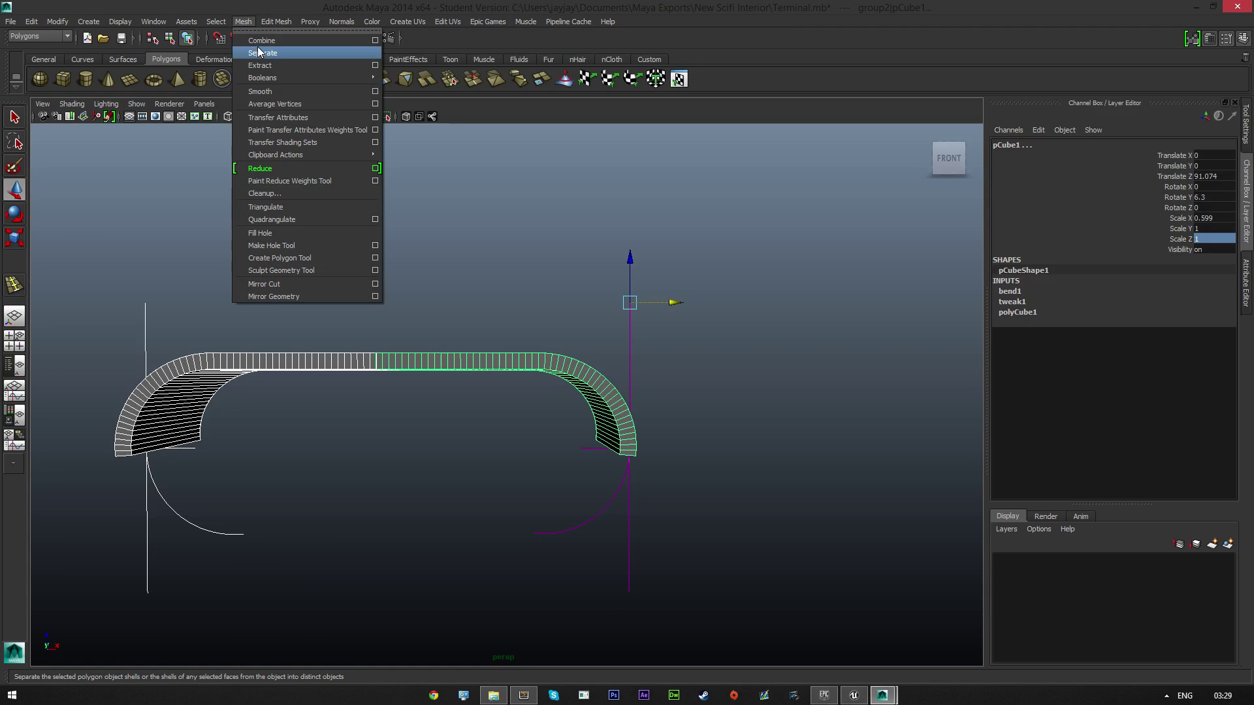
{"action": "left_click", "coordinate": [265, 41]}
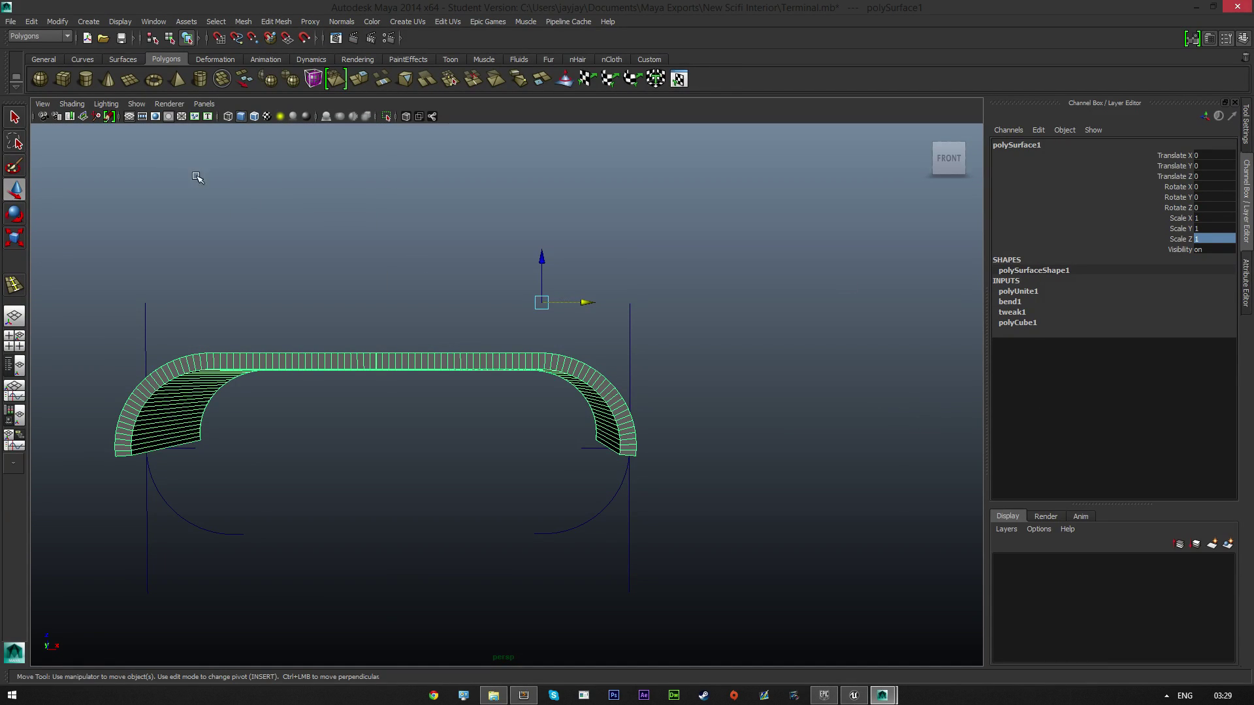
- Insert two edge loops along the left half's front face, one near the outer edge and one near the inner edge
{"action": "left_click", "coordinate": [275, 22]}
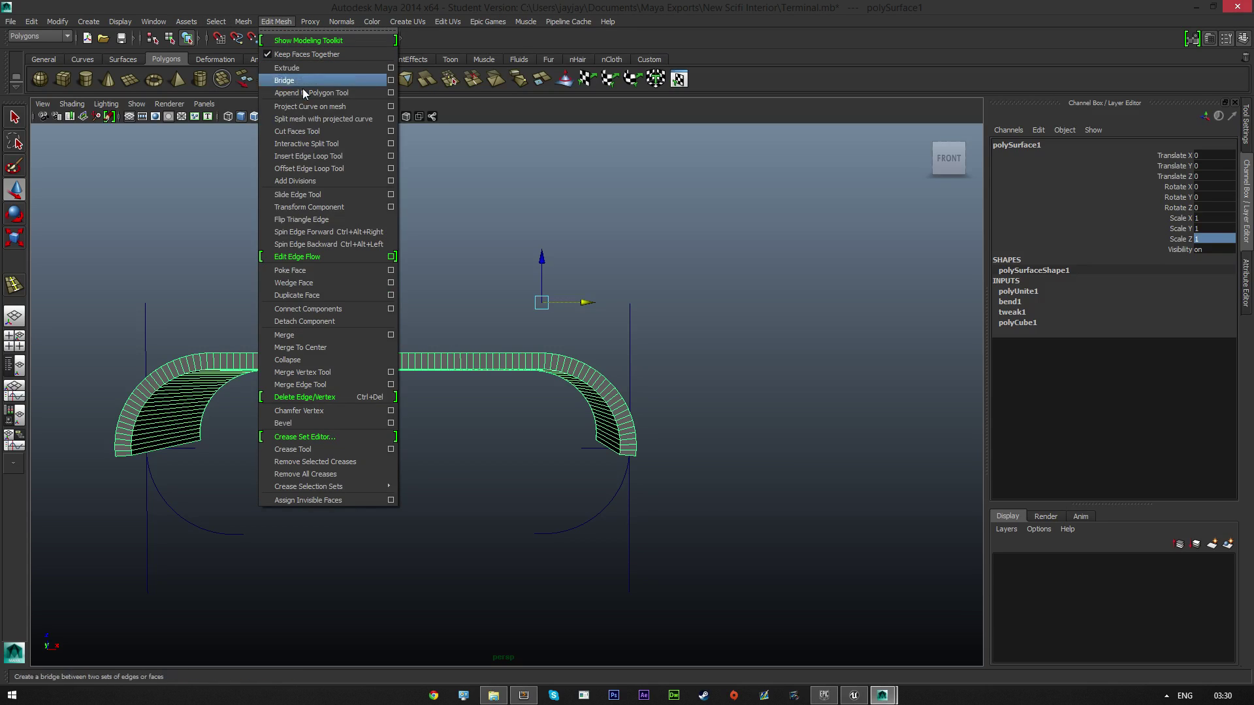
{"action": "left_click", "coordinate": [317, 156]}
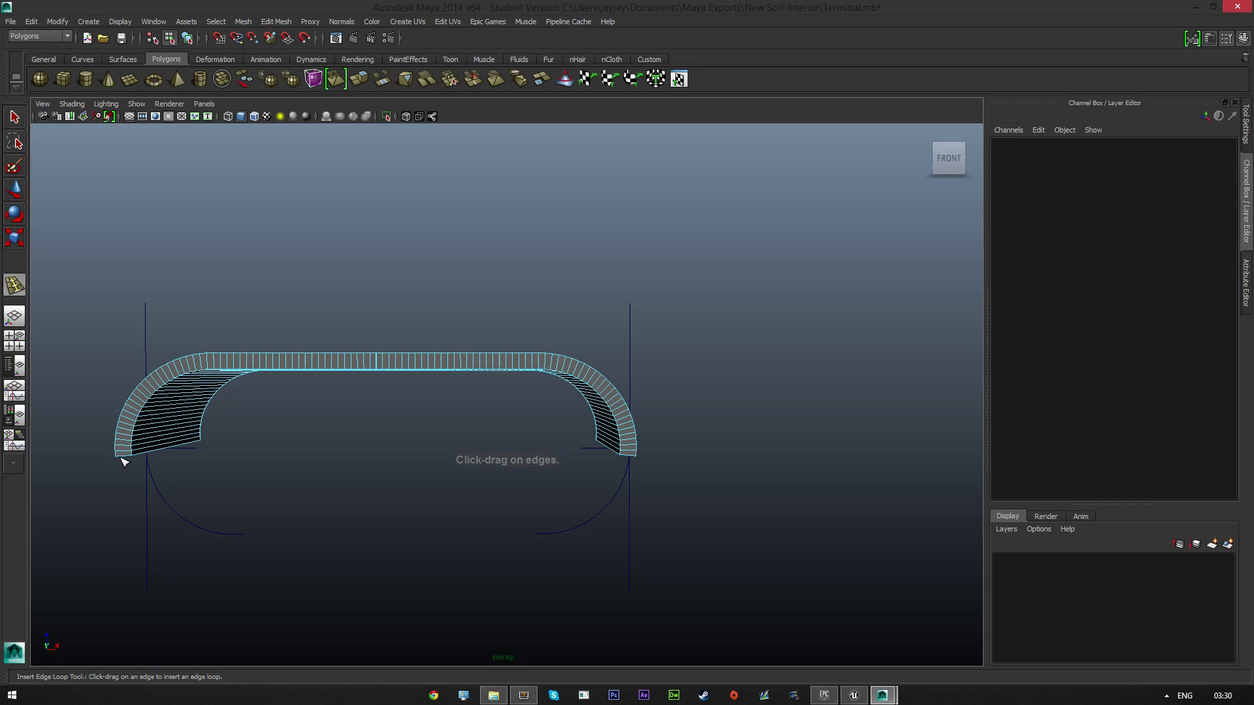
{"action": "middle_click_drag", "start_coordinate": [158, 493], "coordinate": [580, 440], "text": "alt"}
{"action": "scroll", "coordinate": [419, 482], "scroll_direction": "up", "scroll_amount": 5}
{"action": "scroll", "coordinate": [554, 451], "scroll_direction": "up", "scroll_amount": 5}
{"action": "middle_click_drag", "start_coordinate": [643, 498], "coordinate": [599, 453], "text": "alt"}
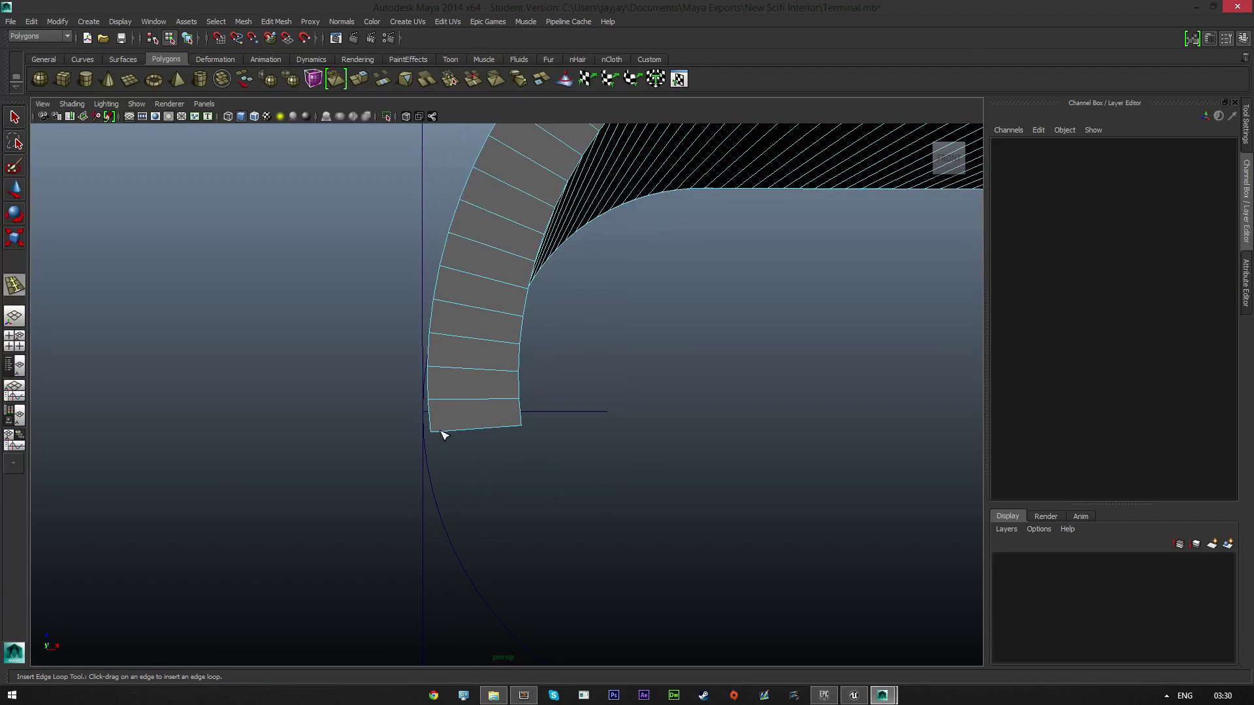
{"action": "left_click_drag", "start_coordinate": [446, 435], "coordinate": [504, 428]}
- Insert two matching edge loops along the right half's front face, aligned with the left half's loops at the centre seam
{"action": "scroll", "coordinate": [611, 397], "scroll_direction": "down", "scroll_amount": 5}
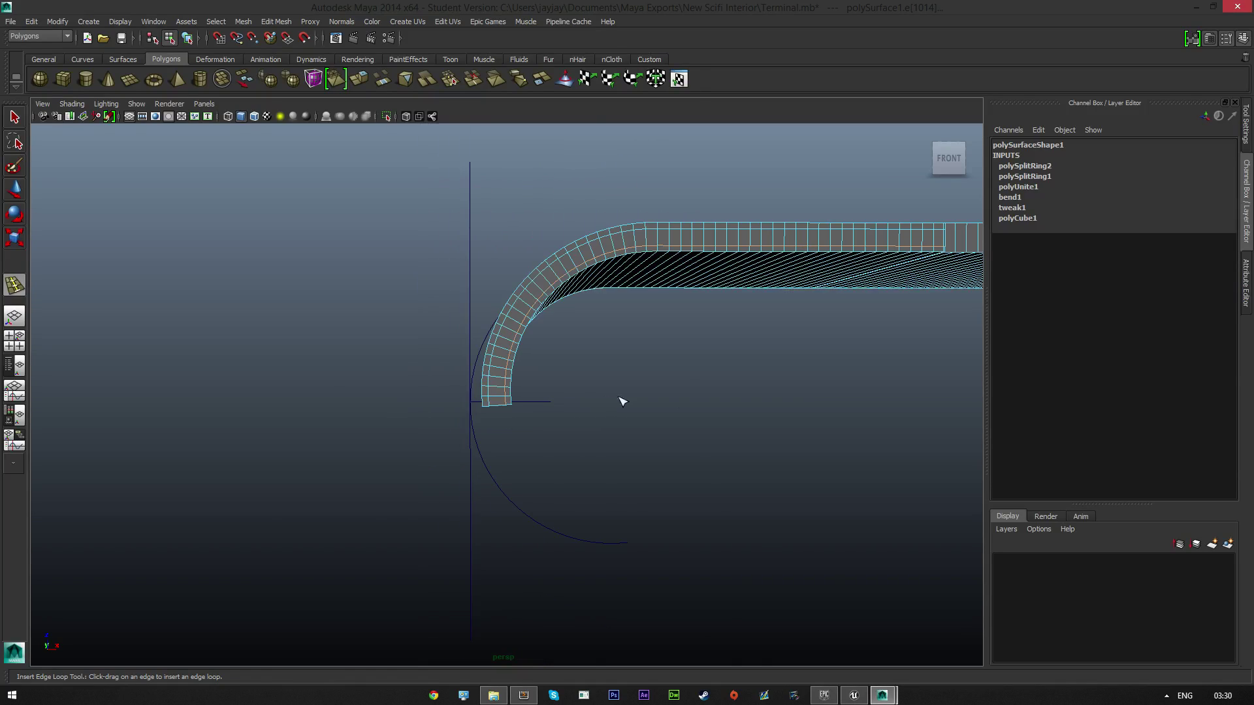
{"action": "middle_click_drag", "start_coordinate": [811, 391], "coordinate": [322, 420], "text": "alt"}
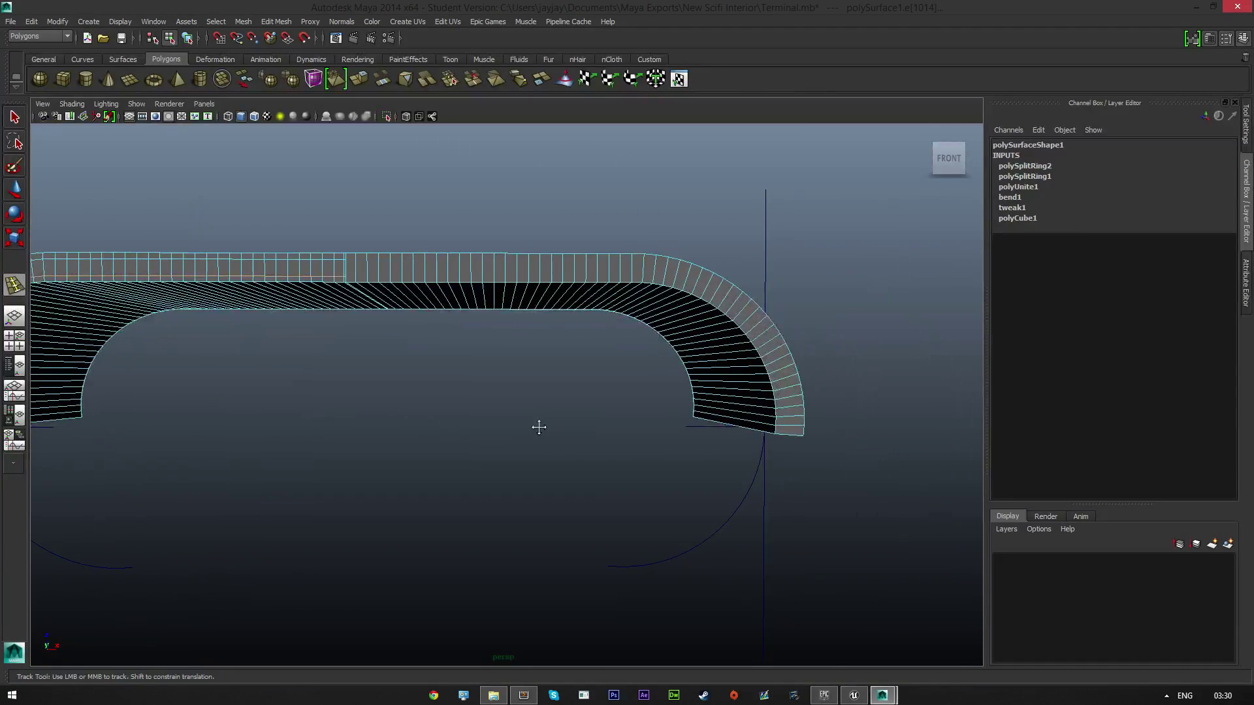
{"action": "scroll", "coordinate": [593, 468], "scroll_direction": "up", "scroll_amount": 6}
{"action": "middle_click_drag", "start_coordinate": [403, 297], "coordinate": [519, 370], "text": "alt"}
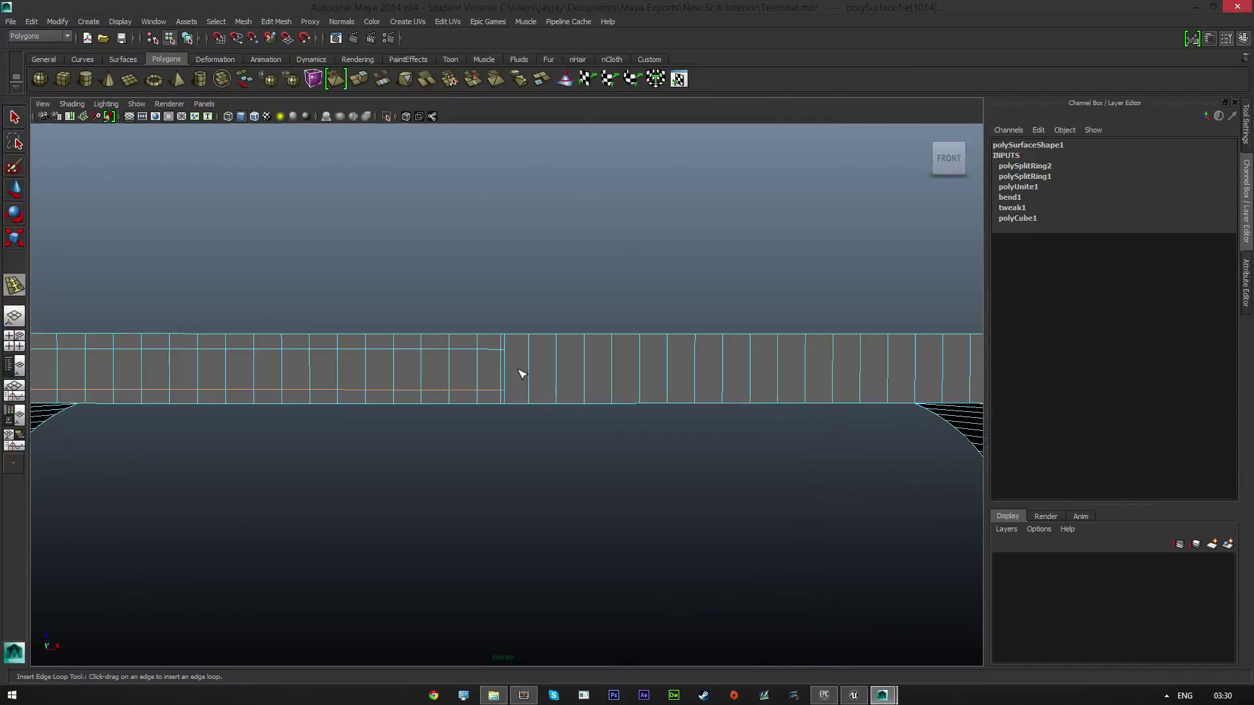
{"action": "scroll", "coordinate": [519, 370], "scroll_direction": "up", "scroll_amount": 6}
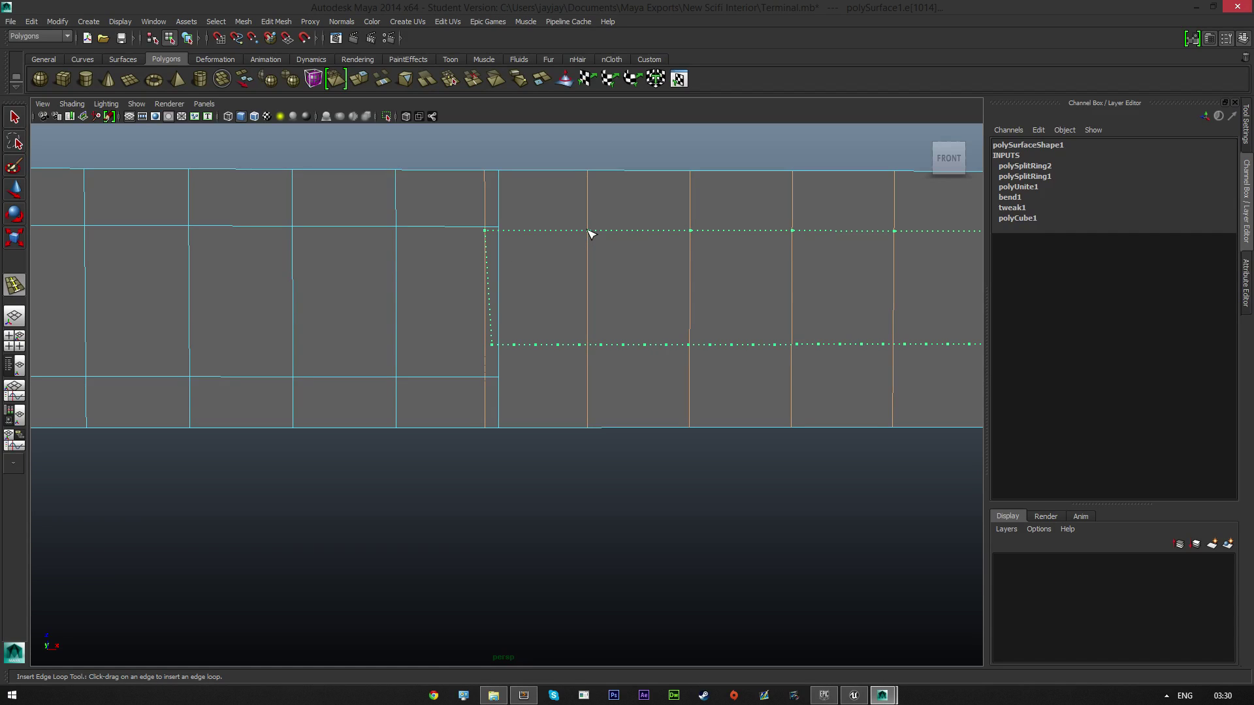
{"action": "left_click_drag", "start_coordinate": [590, 233], "coordinate": [589, 229]}
{"action": "left_click_drag", "start_coordinate": [591, 230], "coordinate": [591, 229]}
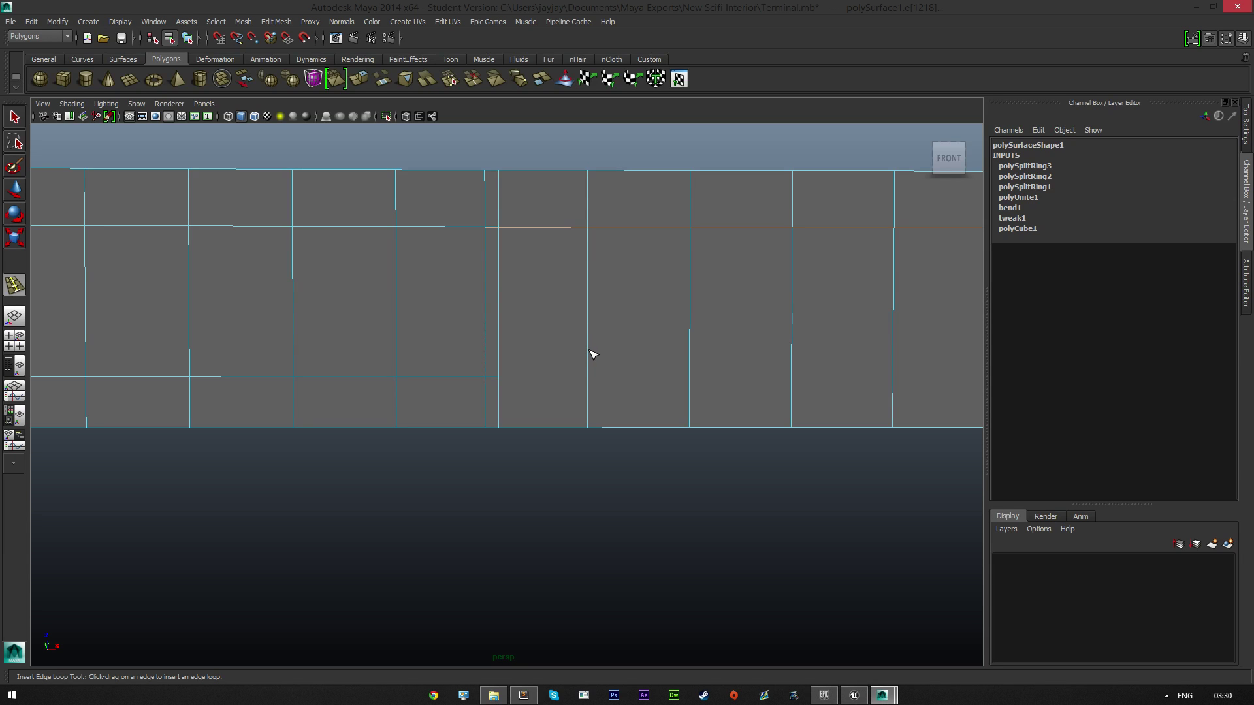
{"action": "left_click_drag", "start_coordinate": [590, 350], "coordinate": [591, 377]}
- Select the front faces between the two edge loops from the left tip up around the left bend
{"action": "scroll", "coordinate": [599, 364], "scroll_direction": "down", "scroll_amount": 10}
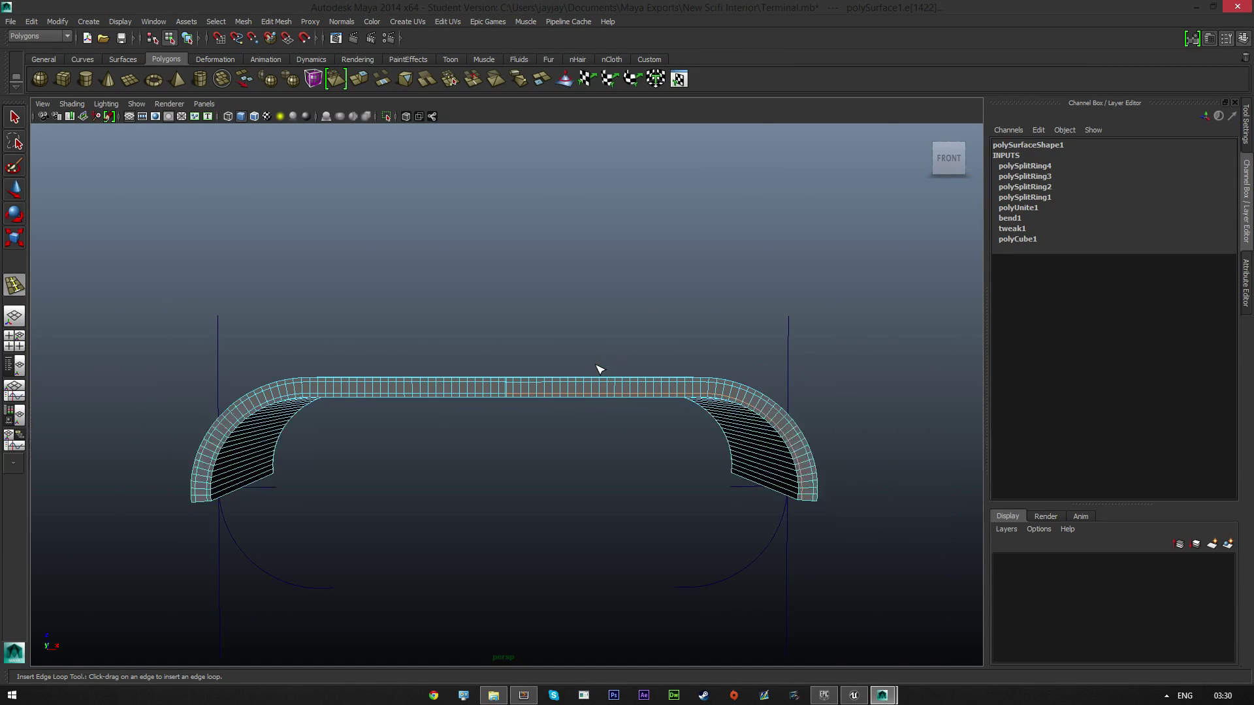
{"action": "right_click", "coordinate": [528, 385]}
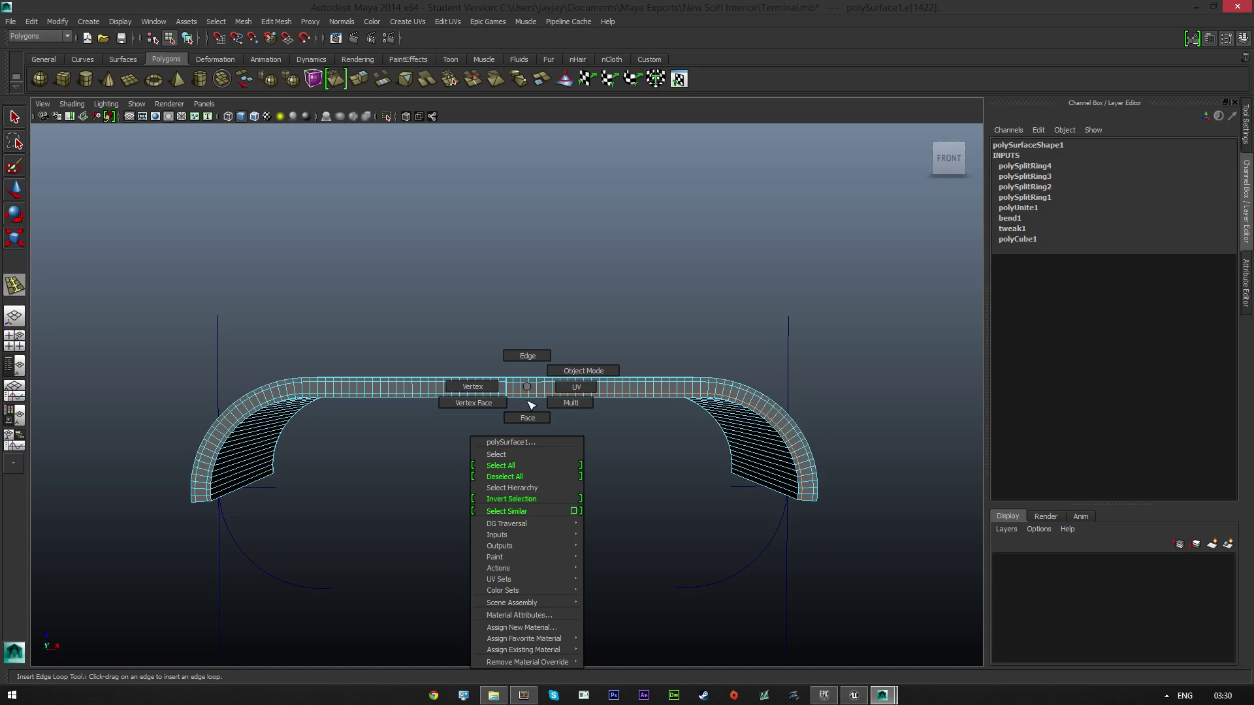
{"action": "right_click_drag", "start_coordinate": [528, 401], "coordinate": [524, 416]}
{"action": "left_click_drag", "start_coordinate": [202, 498], "coordinate": [205, 502]}
{"action": "key", "text": "ctrl+z"}
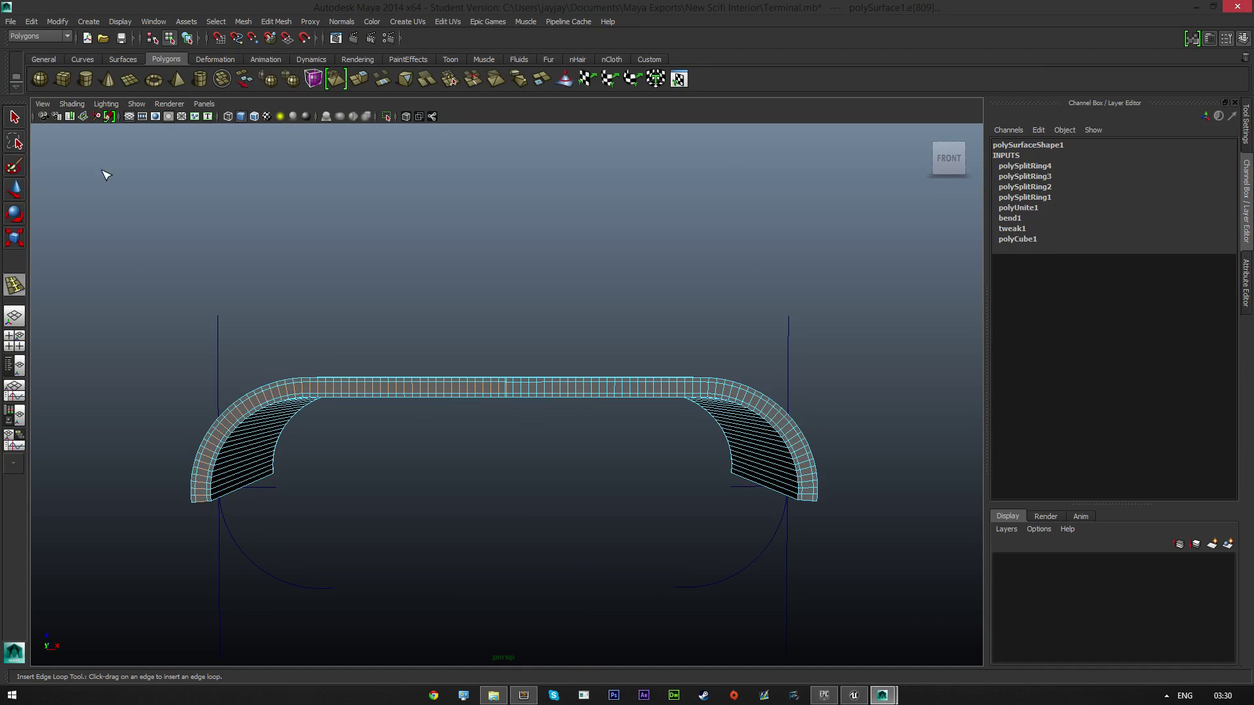
{"action": "key", "text": "q"}
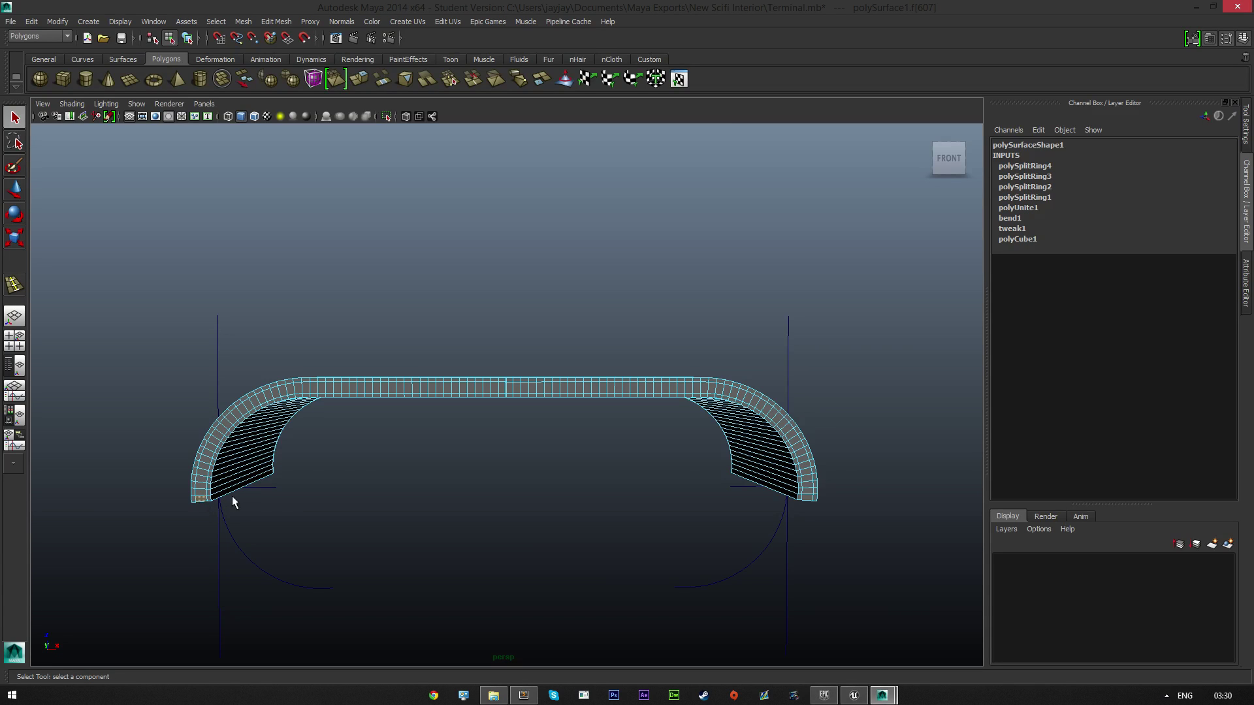
{"action": "scroll", "coordinate": [302, 502], "scroll_direction": "up", "scroll_amount": 5}
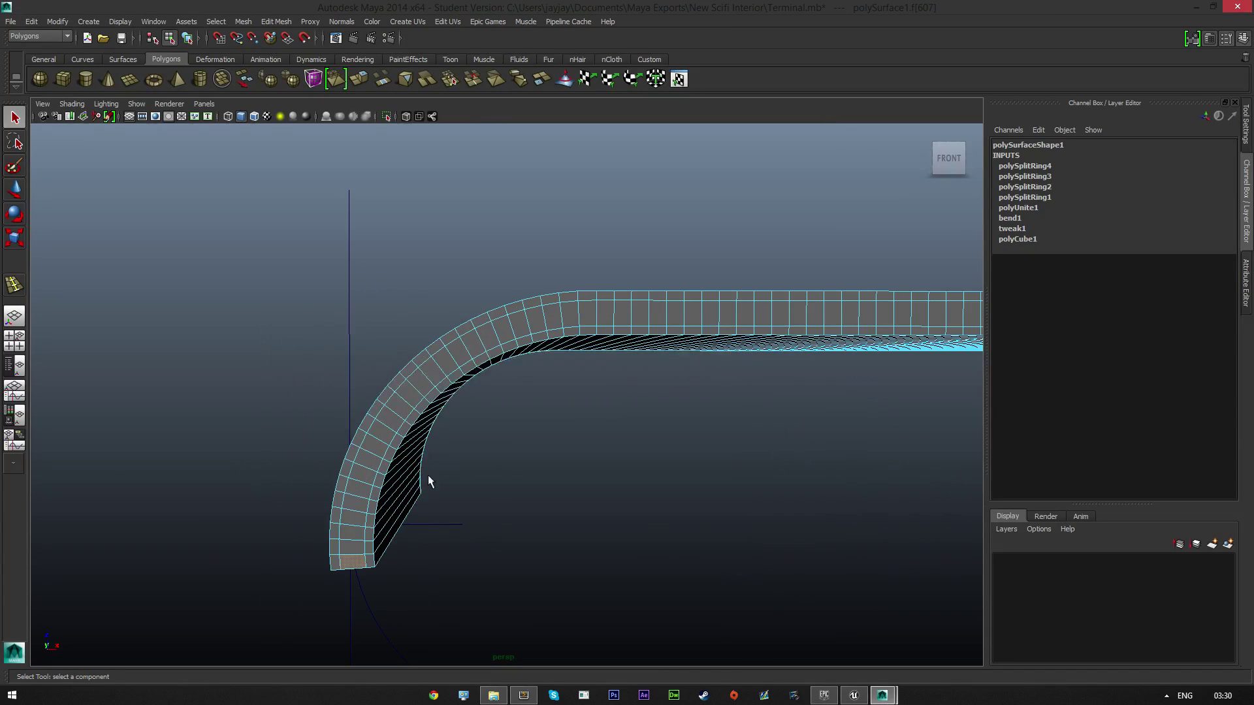
{"action": "middle_click_drag", "start_coordinate": [428, 475], "coordinate": [570, 369], "text": "alt"}
{"action": "left_click", "coordinate": [498, 441], "text": "shift"}
{"action": "left_click", "coordinate": [498, 426], "text": "shift"}
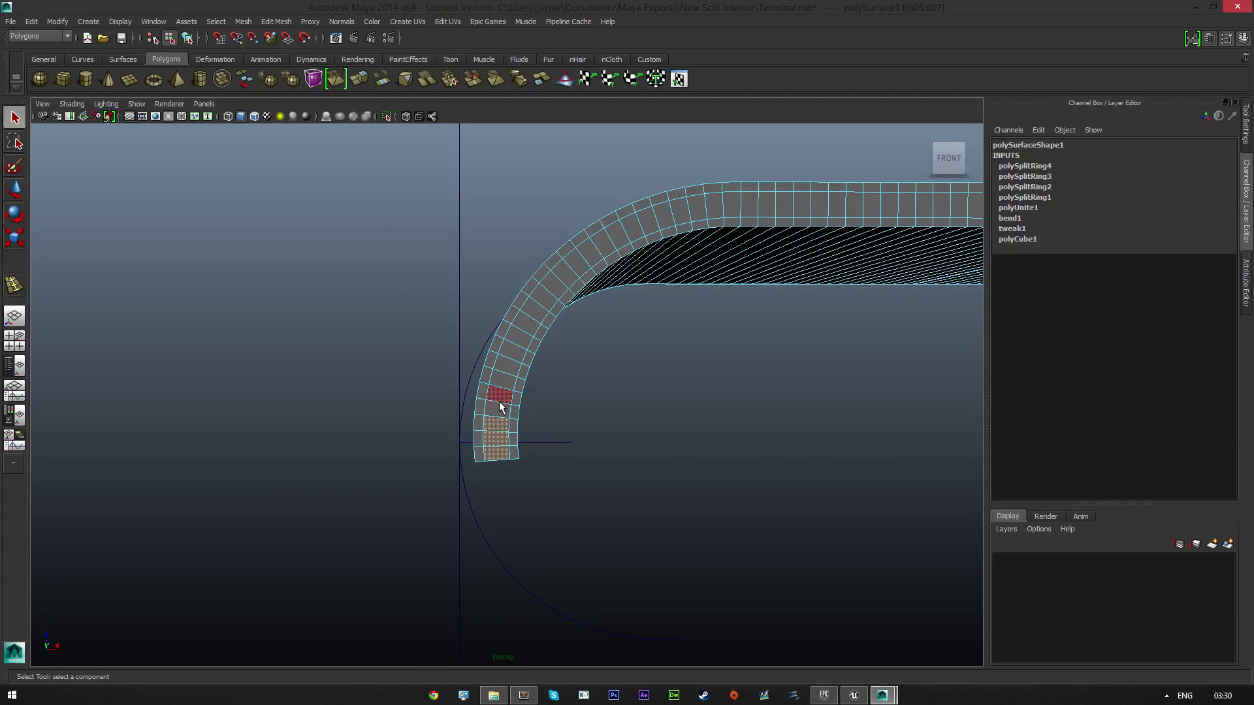
{"action": "left_click", "coordinate": [500, 408], "text": "shift"}
{"action": "left_click", "coordinate": [500, 395], "text": "shift"}
{"action": "left_click", "coordinate": [502, 381], "text": "shift"}
{"action": "left_click", "coordinate": [508, 367], "text": "shift"}
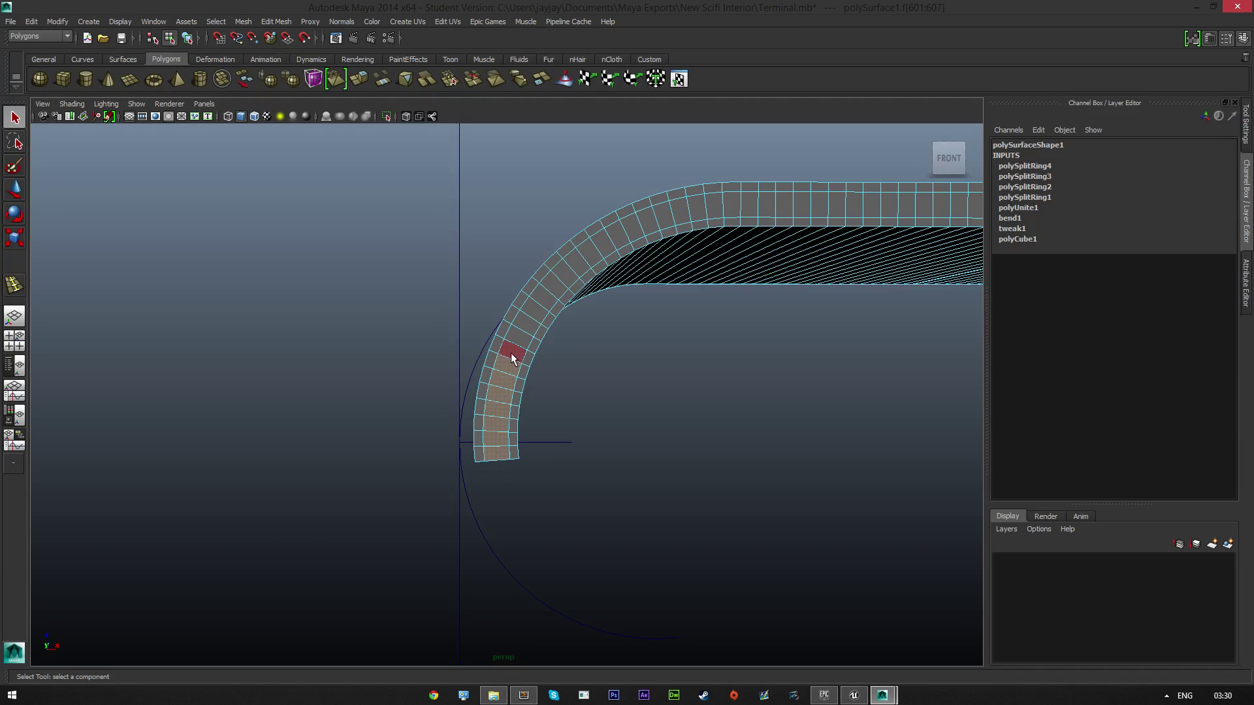
{"action": "left_click", "coordinate": [515, 344], "text": "shift"}
{"action": "left_click", "coordinate": [524, 328], "text": "shift"}
{"action": "left_click", "coordinate": [531, 316], "text": "shift"}
{"action": "left_click", "coordinate": [540, 305], "text": "shift"}
{"action": "left_click", "coordinate": [550, 296], "text": "shift"}
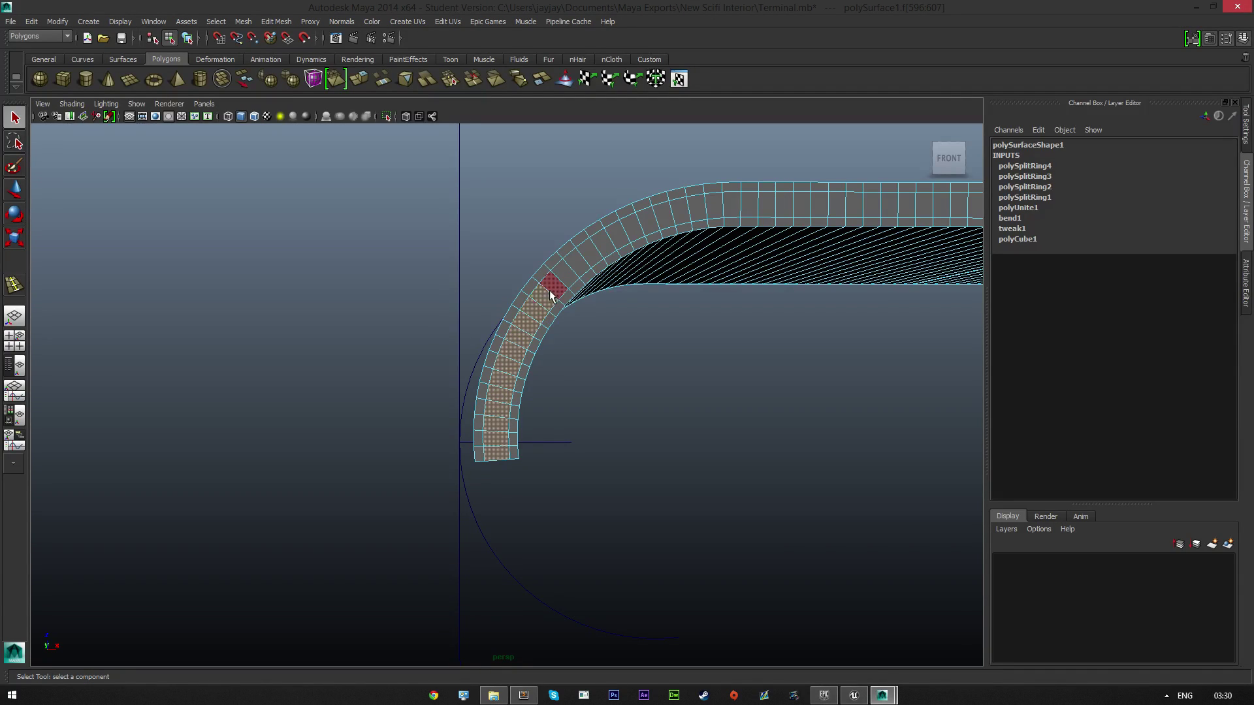
{"action": "left_click", "coordinate": [562, 275], "text": "shift"}
{"action": "left_click", "coordinate": [574, 264], "text": "shift"}
{"action": "left_click", "coordinate": [591, 249], "text": "shift"}
{"action": "left_click", "coordinate": [608, 253], "text": "shift"}
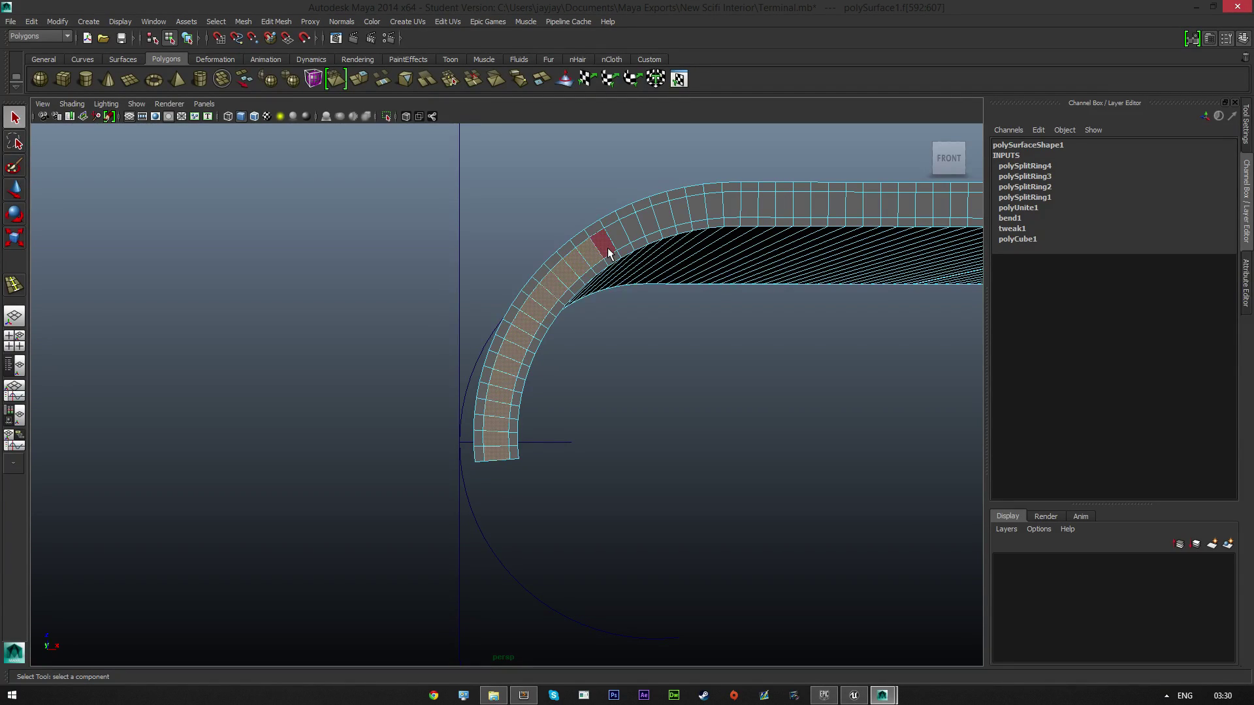
{"action": "left_click", "coordinate": [632, 231], "text": "shift"}
{"action": "left_click", "coordinate": [648, 224], "text": "shift"}
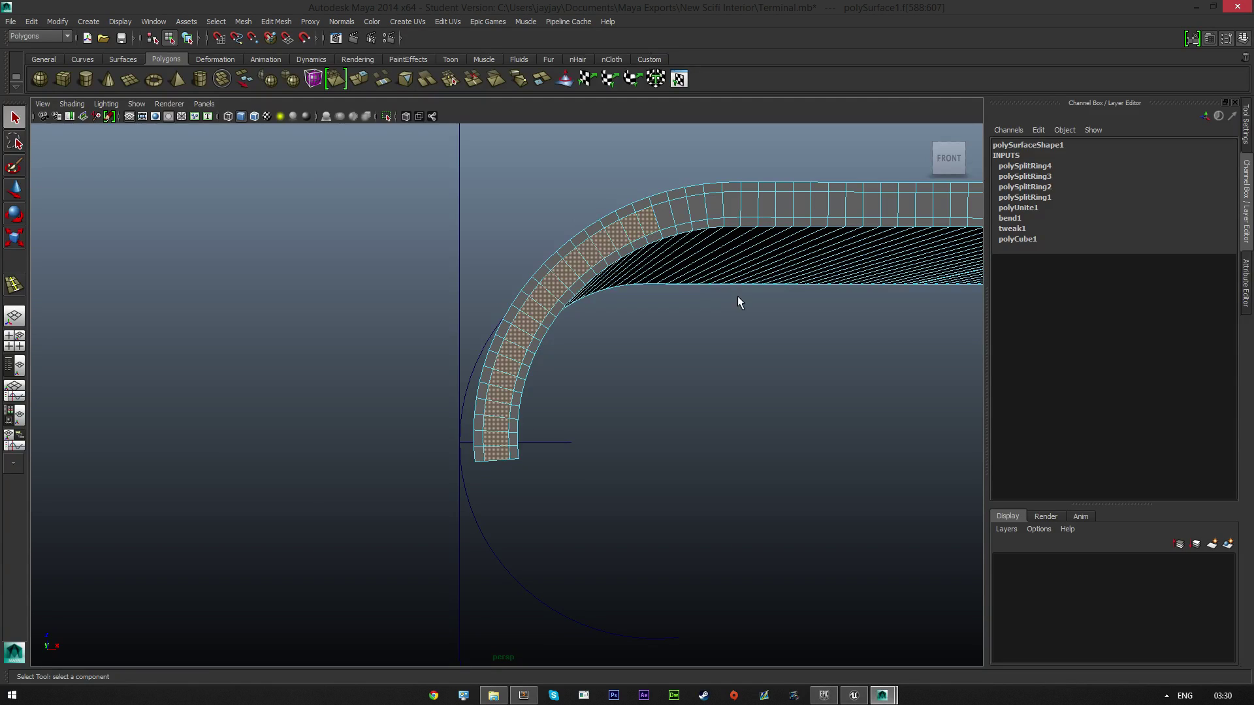
- Add the middle front faces from the end of the left bend along the left half's straight section to the selection
{"action": "middle_click_drag", "start_coordinate": [737, 296], "coordinate": [427, 385], "text": "alt"}
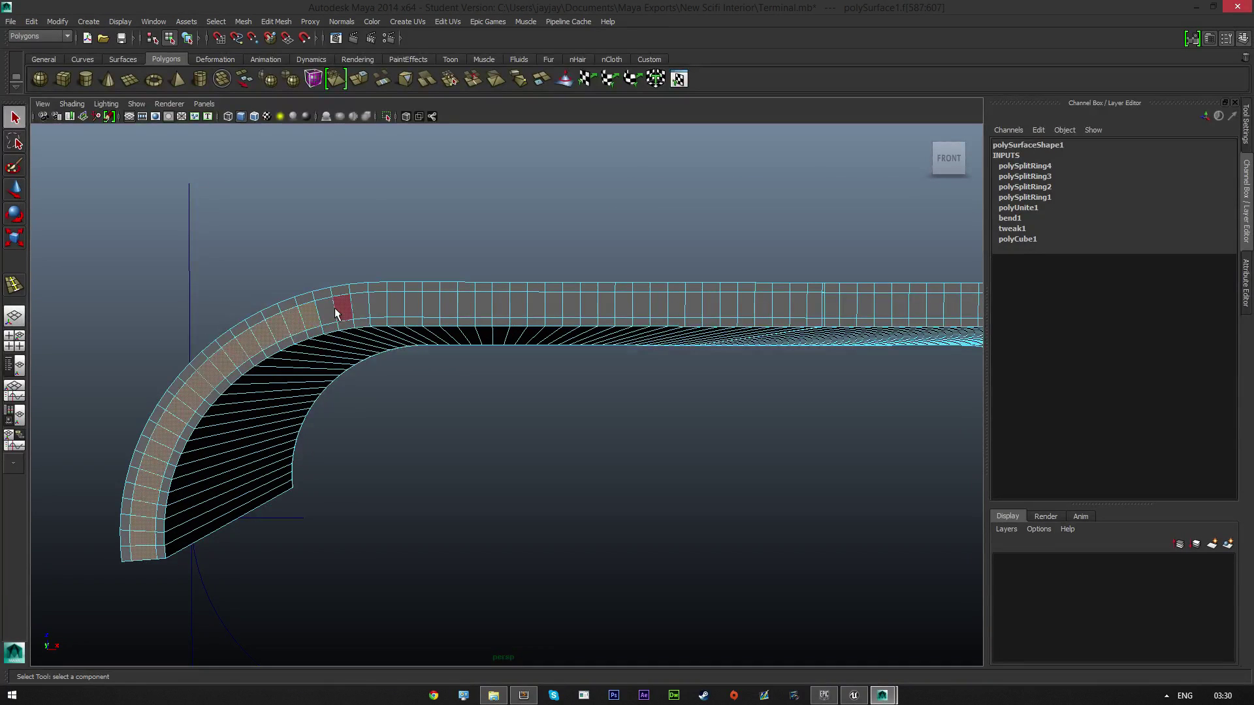
{"action": "left_click", "coordinate": [360, 306], "text": "shift"}
{"action": "left_click", "coordinate": [377, 305], "text": "shift"}
{"action": "left_click", "coordinate": [395, 306], "text": "shift"}
{"action": "left_click", "coordinate": [413, 307], "text": "shift"}
{"action": "left_click", "coordinate": [431, 307], "text": "shift"}
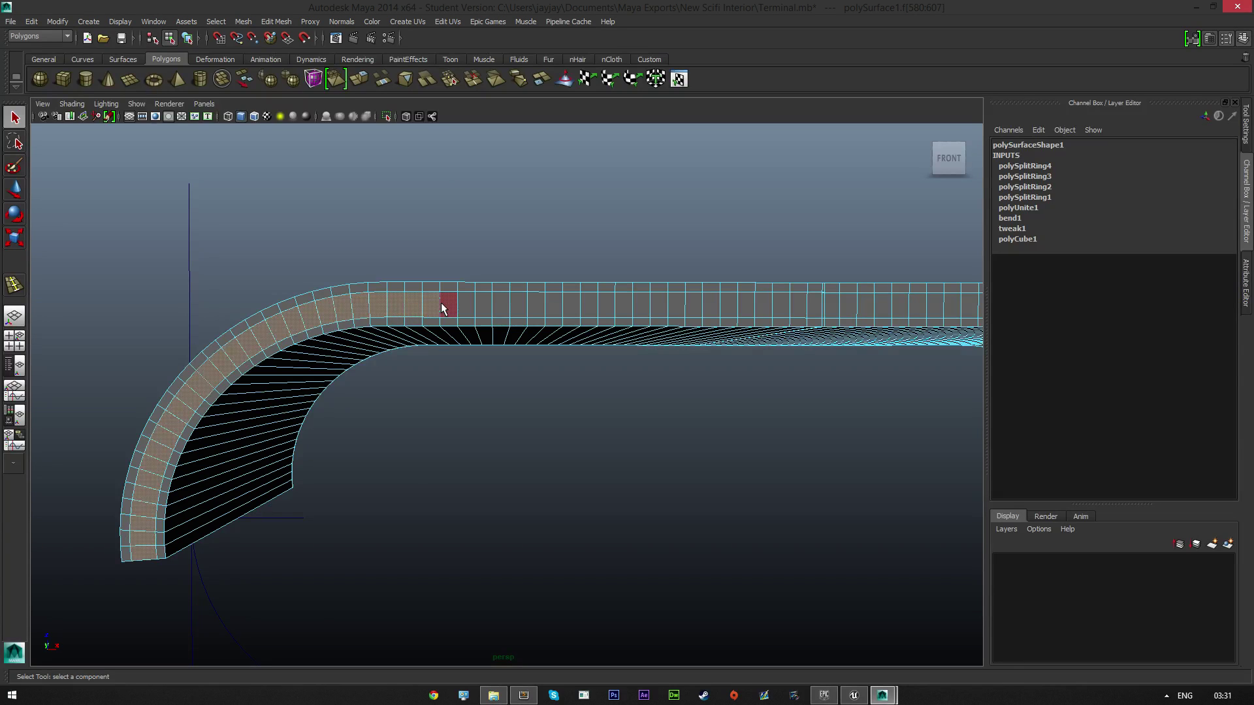
{"action": "left_click", "coordinate": [447, 307], "text": "shift"}
{"action": "left_click", "coordinate": [466, 308], "text": "shift"}
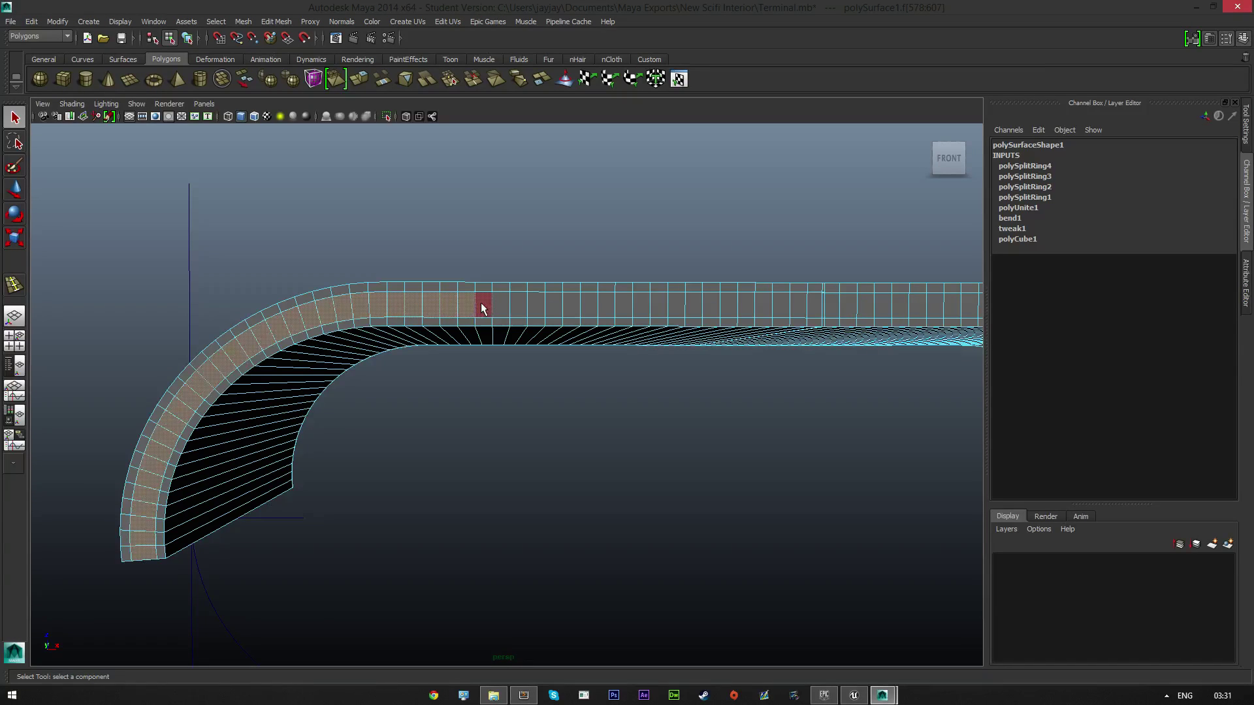
{"action": "left_click", "coordinate": [531, 309], "text": "shift"}
{"action": "left_click", "coordinate": [588, 309], "text": "shift"}
{"action": "left_click", "coordinate": [607, 310], "text": "shift"}
{"action": "left_click", "coordinate": [624, 310], "text": "shift"}
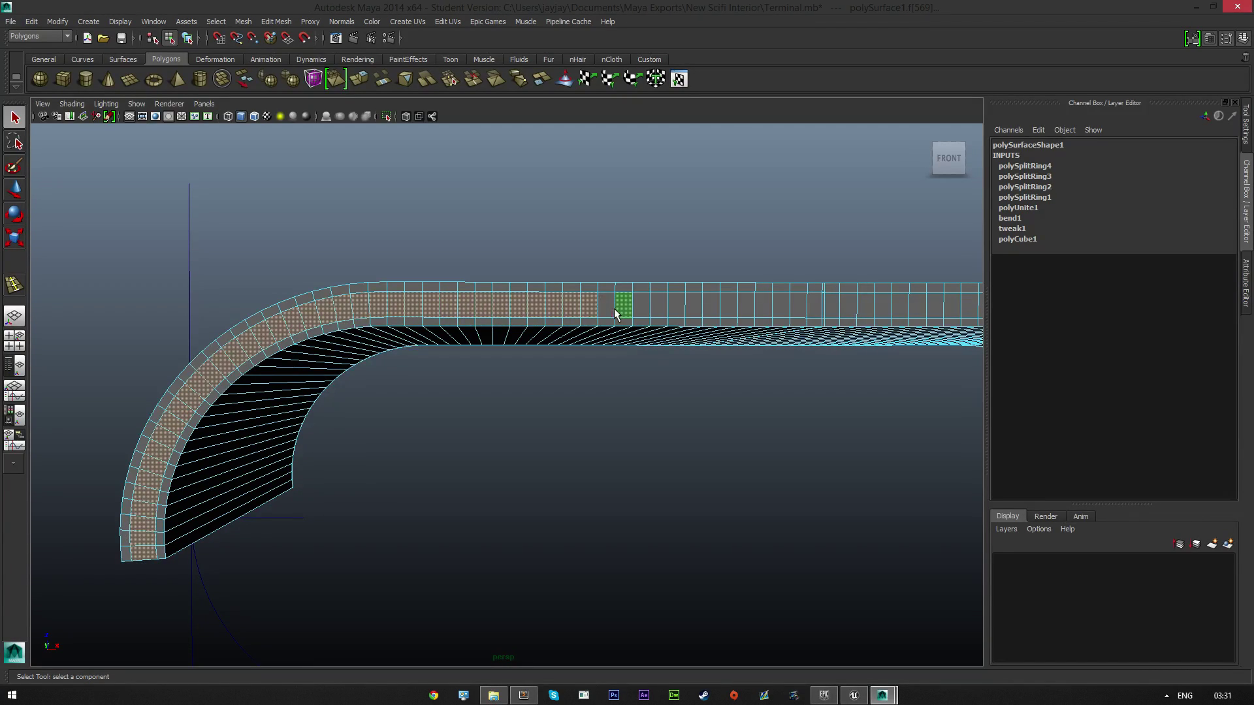
{"action": "left_click", "coordinate": [641, 311], "text": "shift"}
{"action": "left_click", "coordinate": [659, 310], "text": "shift"}
{"action": "left_click", "coordinate": [676, 310], "text": "shift"}
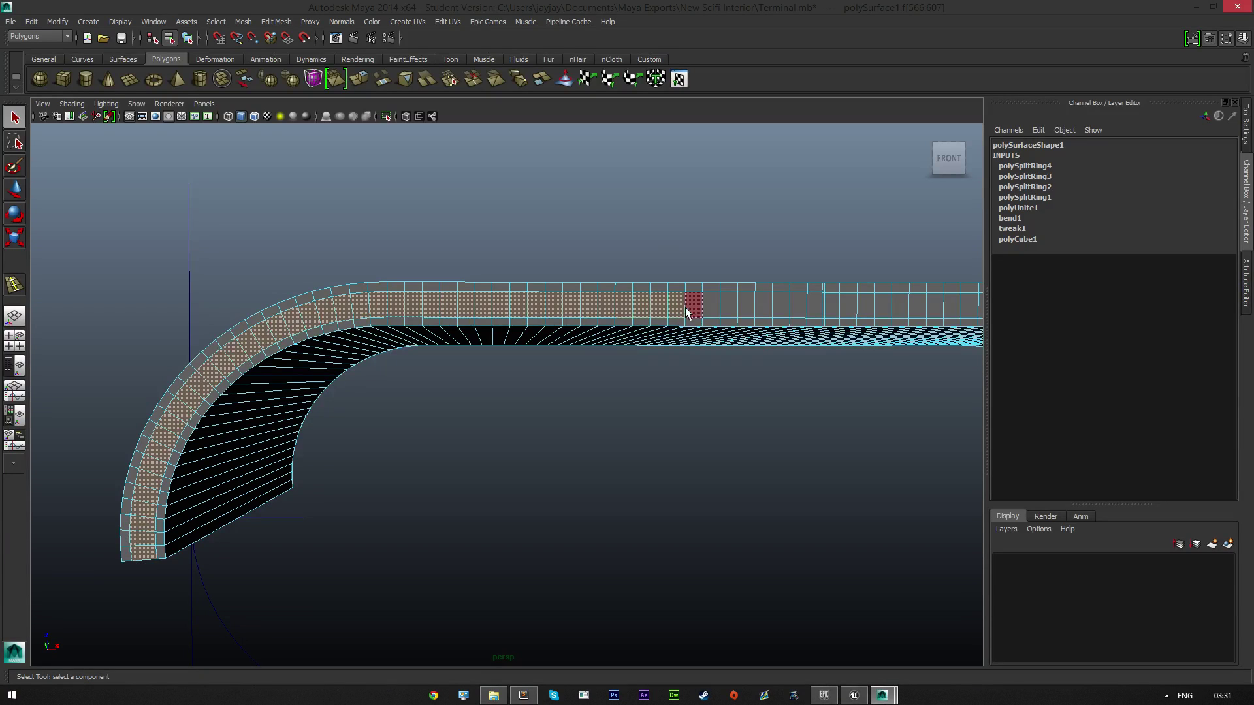
{"action": "left_click", "coordinate": [694, 309], "text": "shift"}
- Extend the middle face selection across the centre seam and along the right half's straight section
{"action": "middle_click_drag", "start_coordinate": [798, 390], "coordinate": [736, 413], "text": "alt"}
{"action": "left_click_drag", "start_coordinate": [736, 413], "coordinate": [614, 438], "text": "alt"}
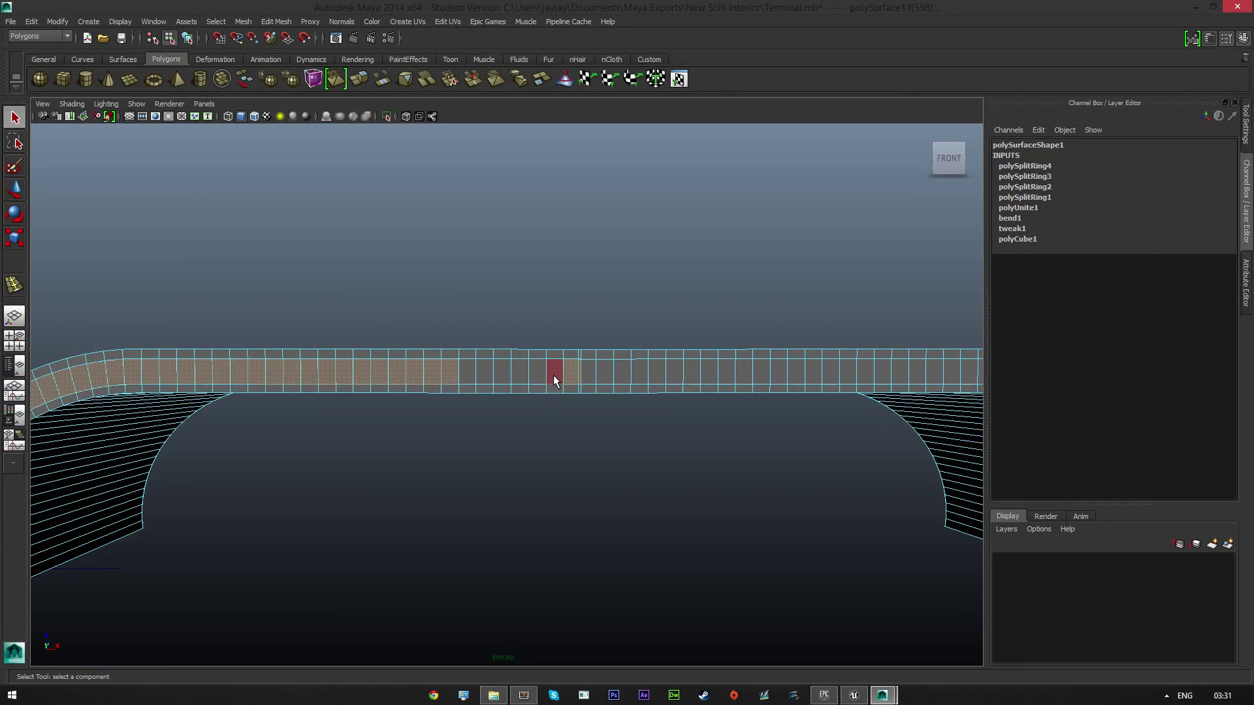
{"action": "left_click", "coordinate": [504, 376], "text": "shift"}
{"action": "left_click", "coordinate": [483, 376], "text": "shift"}
{"action": "left_click", "coordinate": [468, 376], "text": "shift"}
{"action": "left_click", "coordinate": [587, 376], "text": "shift"}
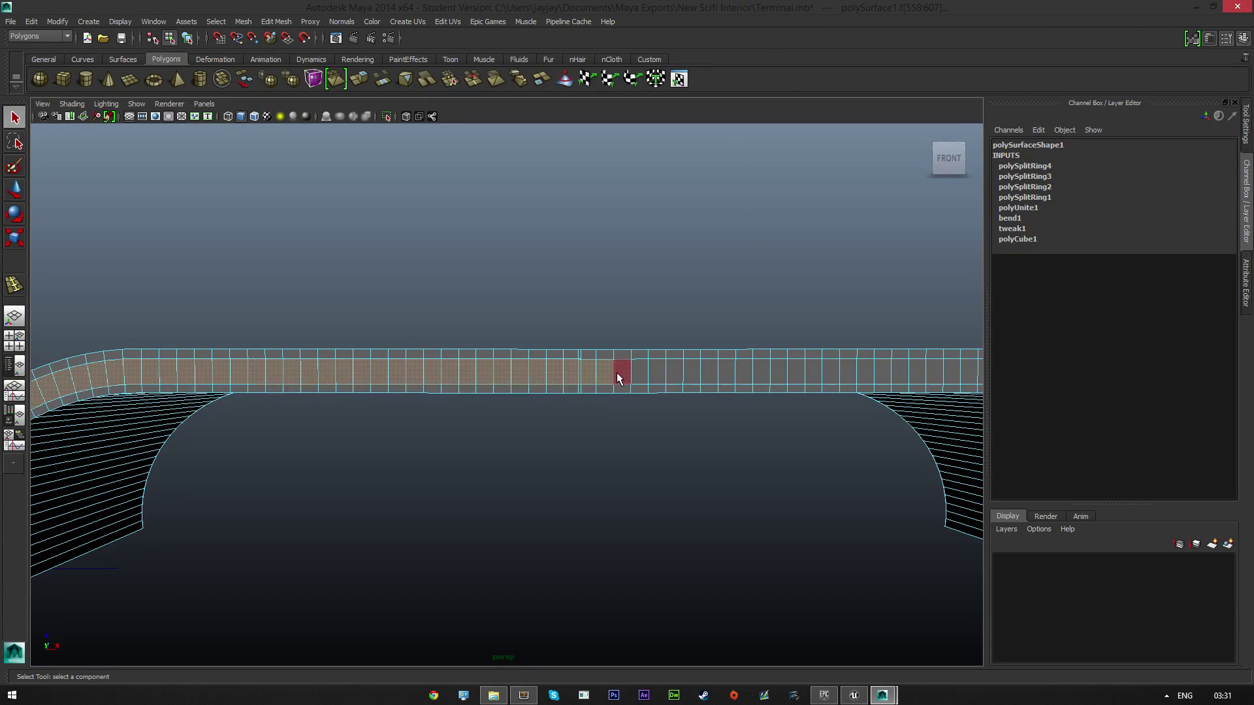
{"action": "left_click", "coordinate": [620, 375], "text": "shift"}
{"action": "left_click", "coordinate": [639, 374], "text": "shift"}
{"action": "left_click", "coordinate": [680, 373], "text": "shift"}
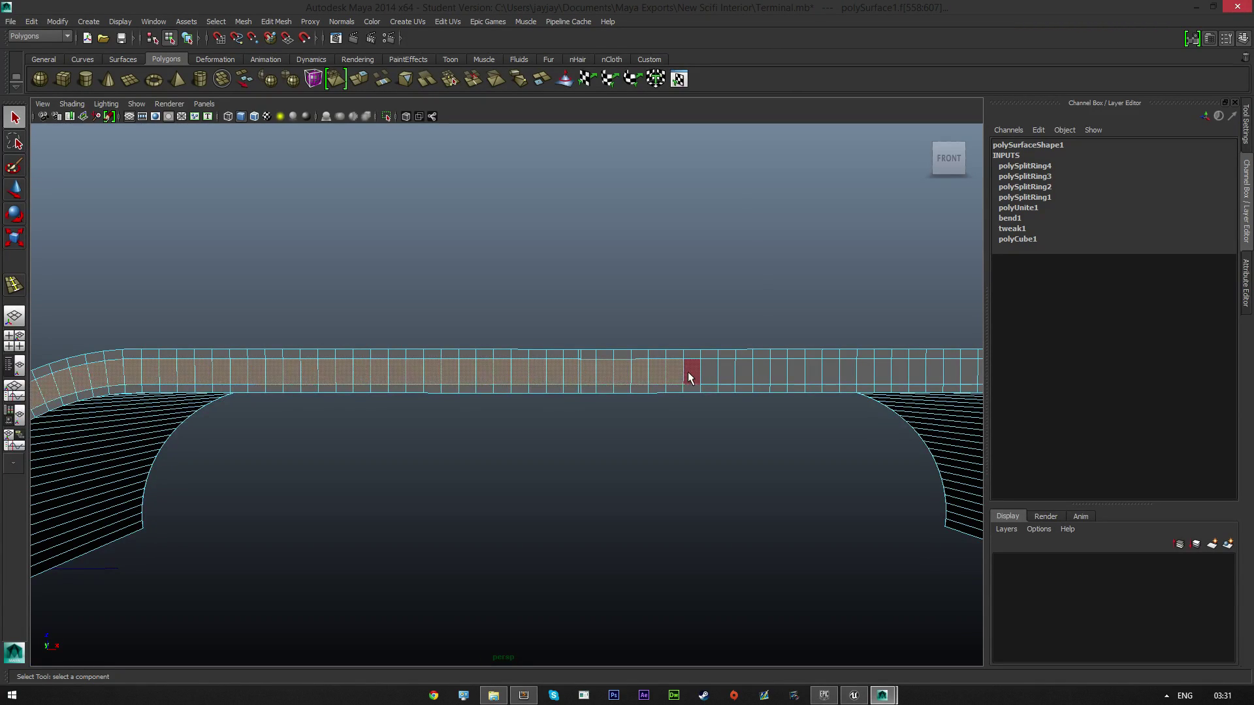
{"action": "left_click", "coordinate": [691, 373], "text": "shift"}
{"action": "left_click", "coordinate": [710, 374], "text": "shift"}
{"action": "left_click", "coordinate": [730, 375], "text": "shift"}
{"action": "left_click", "coordinate": [745, 374], "text": "shift"}
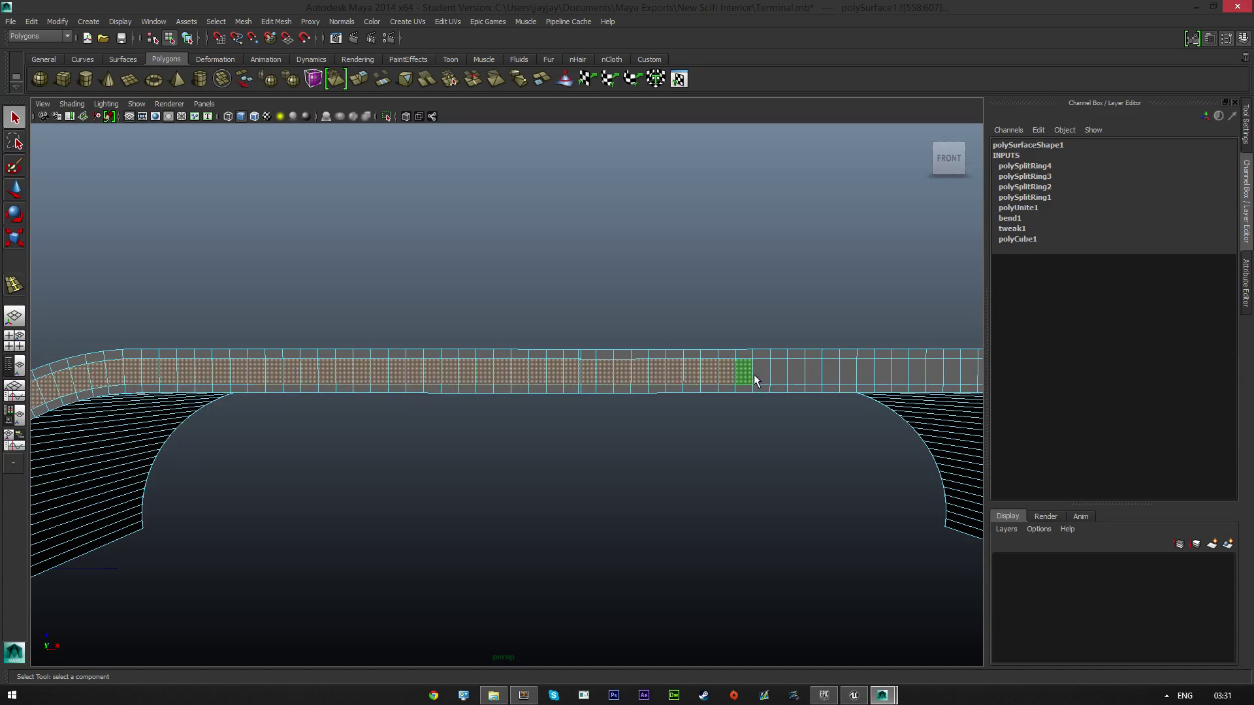
{"action": "left_click", "coordinate": [762, 375], "text": "shift"}
{"action": "left_click", "coordinate": [779, 374], "text": "shift"}
{"action": "left_click", "coordinate": [796, 374], "text": "shift"}
{"action": "left_click", "coordinate": [816, 376], "text": "shift"}
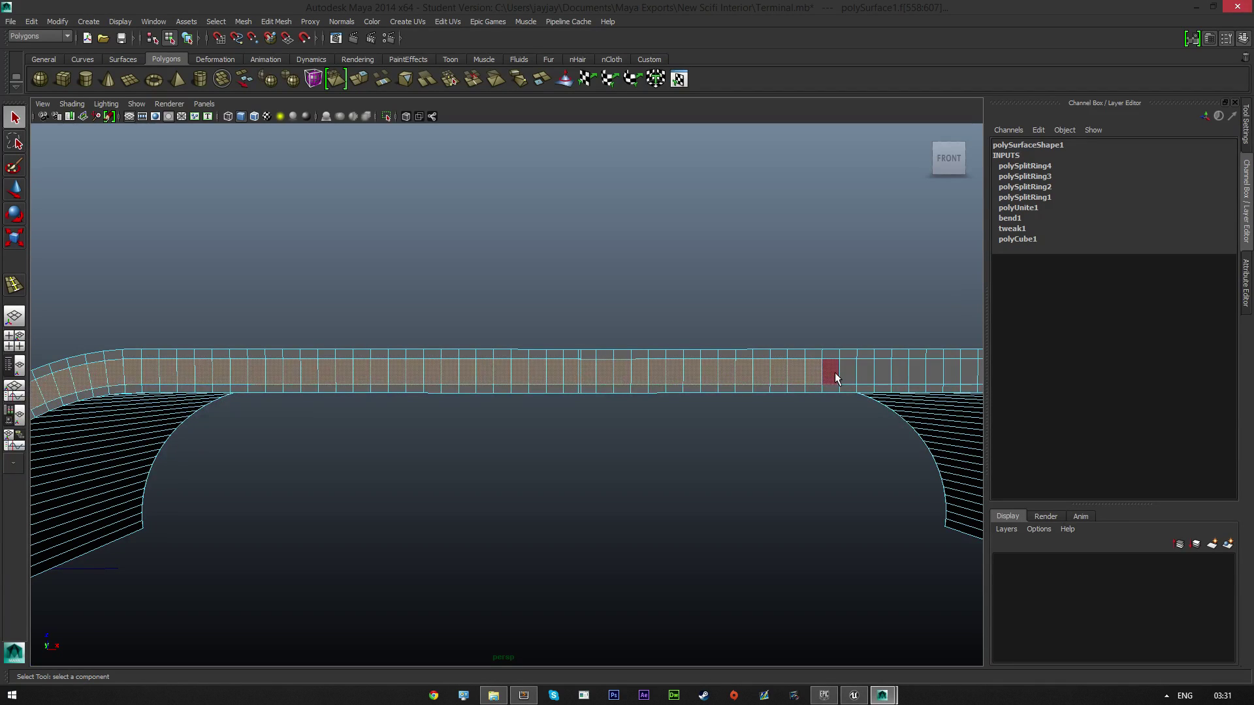
{"action": "left_click", "coordinate": [832, 375], "text": "shift"}
{"action": "left_click", "coordinate": [847, 375], "text": "shift"}
{"action": "left_click", "coordinate": [865, 375], "text": "shift"}
- Add the middle front faces from the right tip up the lower half of the right bend to the selection
{"action": "middle_click_drag", "start_coordinate": [858, 489], "coordinate": [411, 456], "text": "alt"}
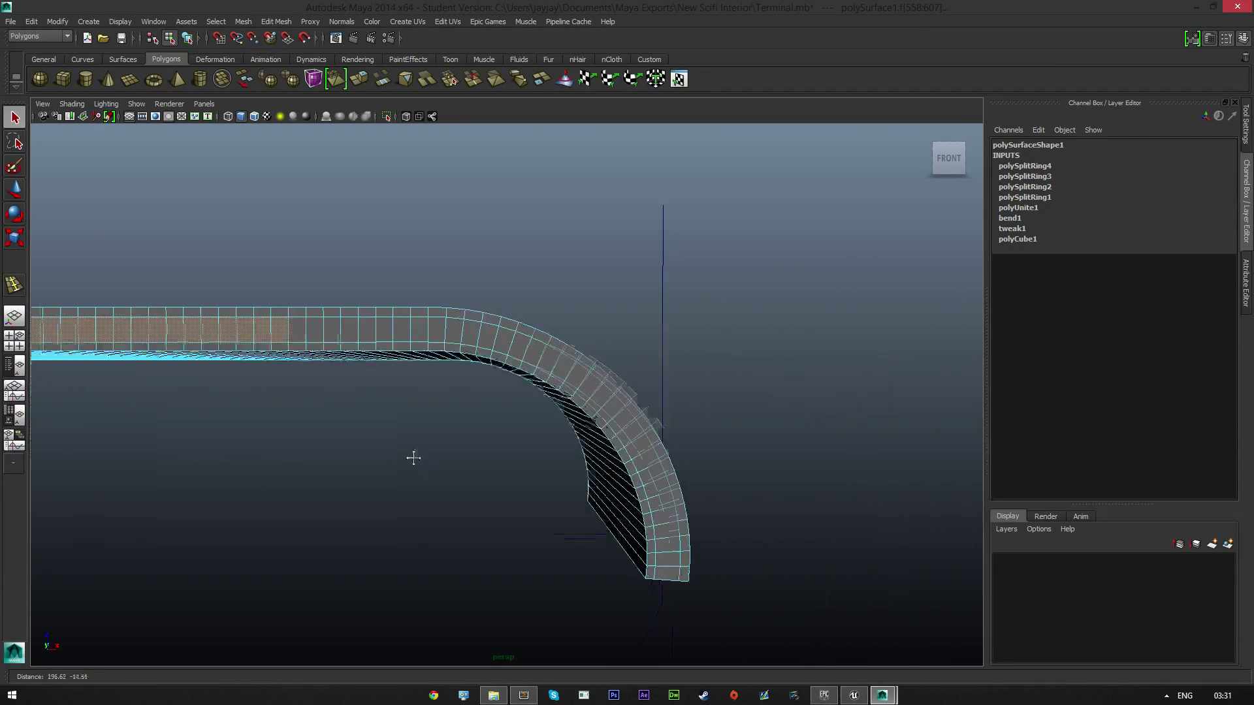
{"action": "left_click", "coordinate": [668, 559], "text": "shift"}
{"action": "left_click", "coordinate": [666, 546], "text": "shift"}
{"action": "left_click", "coordinate": [664, 531], "text": "shift"}
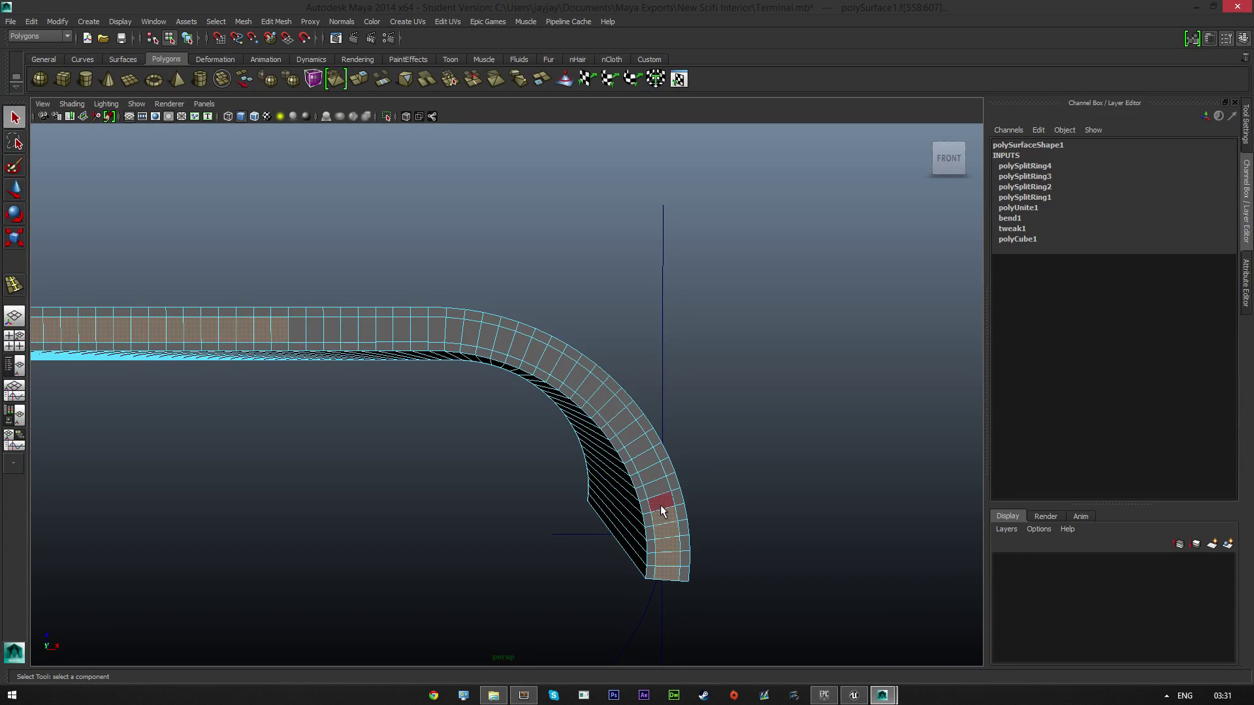
{"action": "left_click", "coordinate": [661, 508], "text": "shift"}
{"action": "left_click", "coordinate": [657, 491], "text": "shift"}
{"action": "left_click", "coordinate": [651, 477], "text": "shift"}
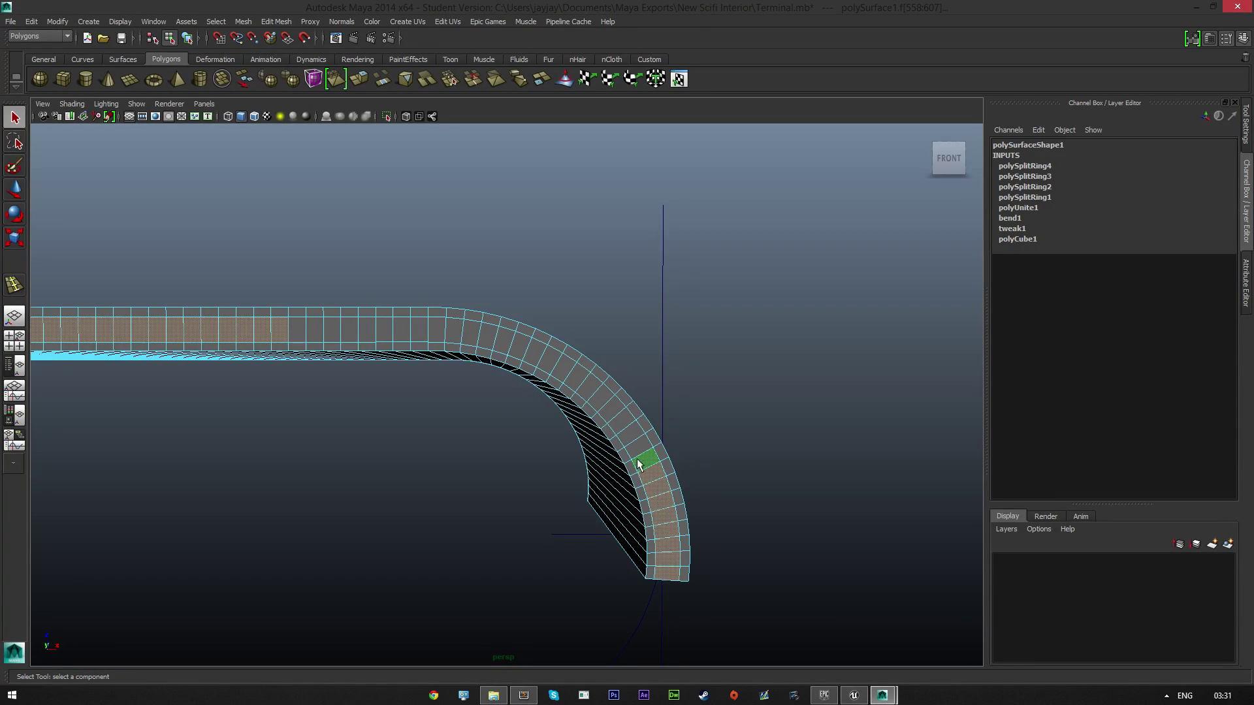
{"action": "left_click", "coordinate": [641, 458], "text": "shift"}
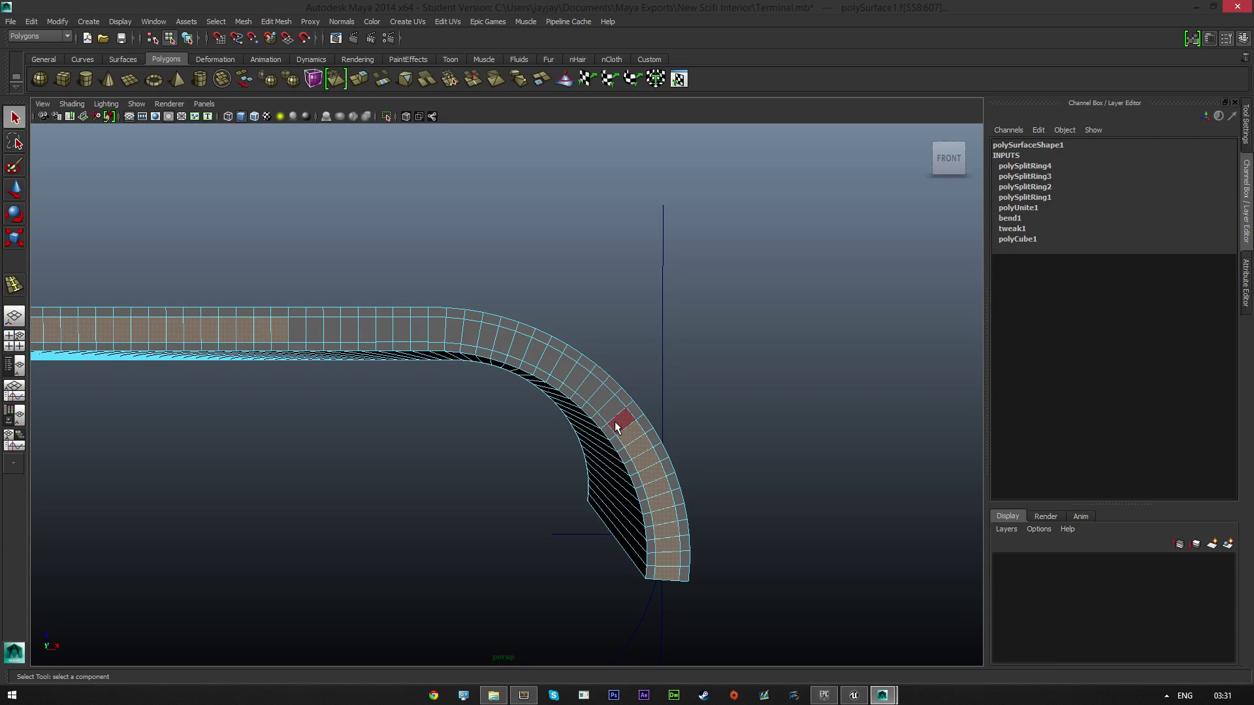
{"action": "left_click", "coordinate": [617, 423], "text": "shift"}
{"action": "left_click", "coordinate": [601, 399], "text": "shift"}
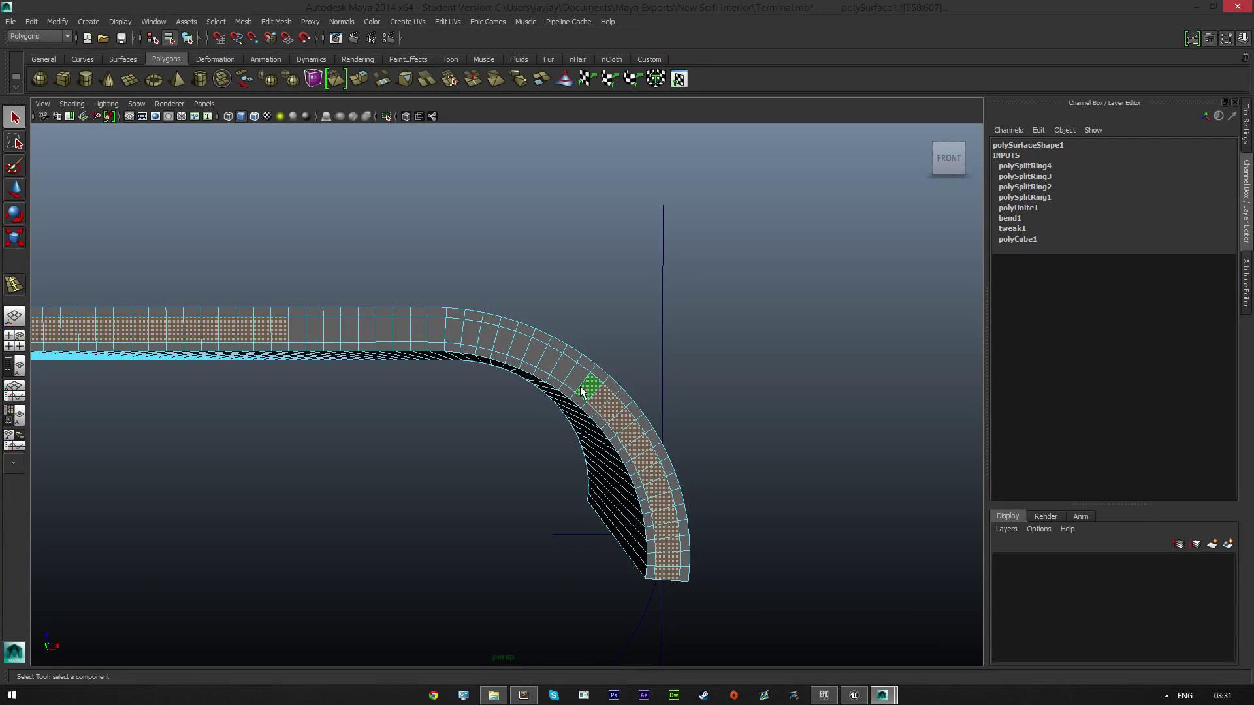
- Extend the middle face selection over the upper half of the right bend to the start of the straight section
{"action": "left_click", "coordinate": [583, 392], "text": "shift"}
{"action": "left_click", "coordinate": [566, 374], "text": "shift"}
{"action": "left_click", "coordinate": [545, 361], "text": "shift"}
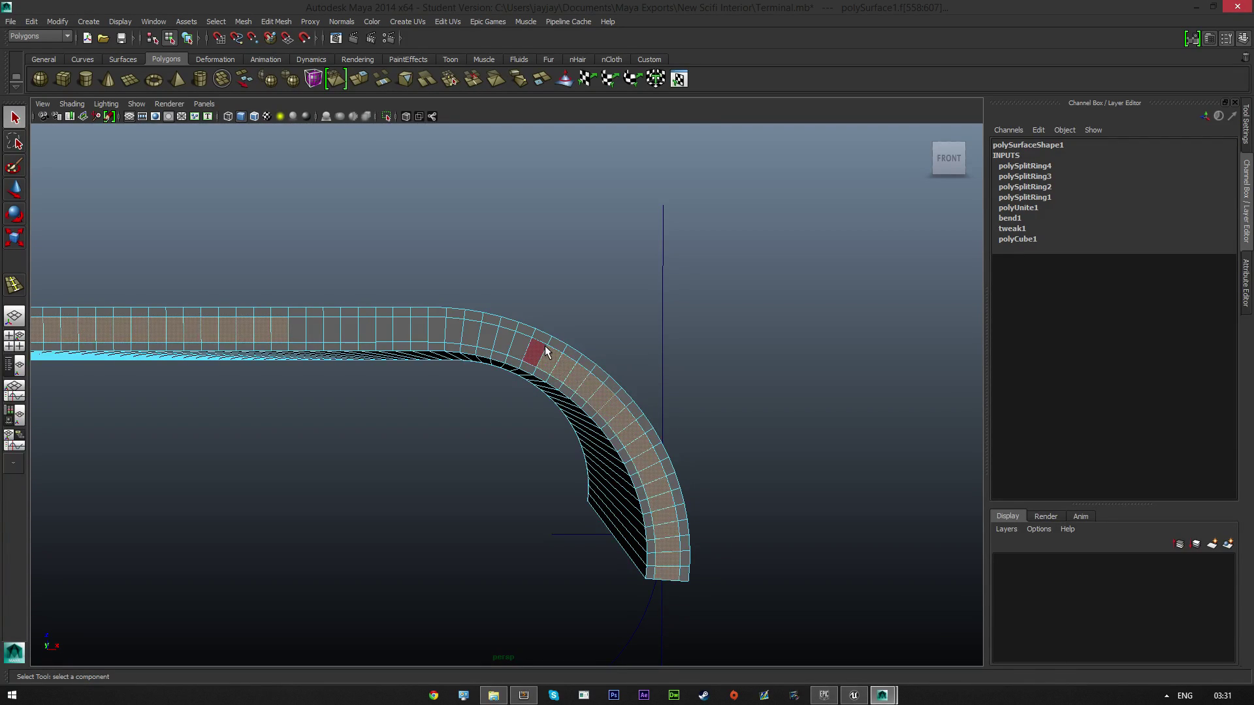
{"action": "left_click", "coordinate": [536, 351], "text": "shift"}
{"action": "left_click", "coordinate": [518, 344], "text": "shift"}
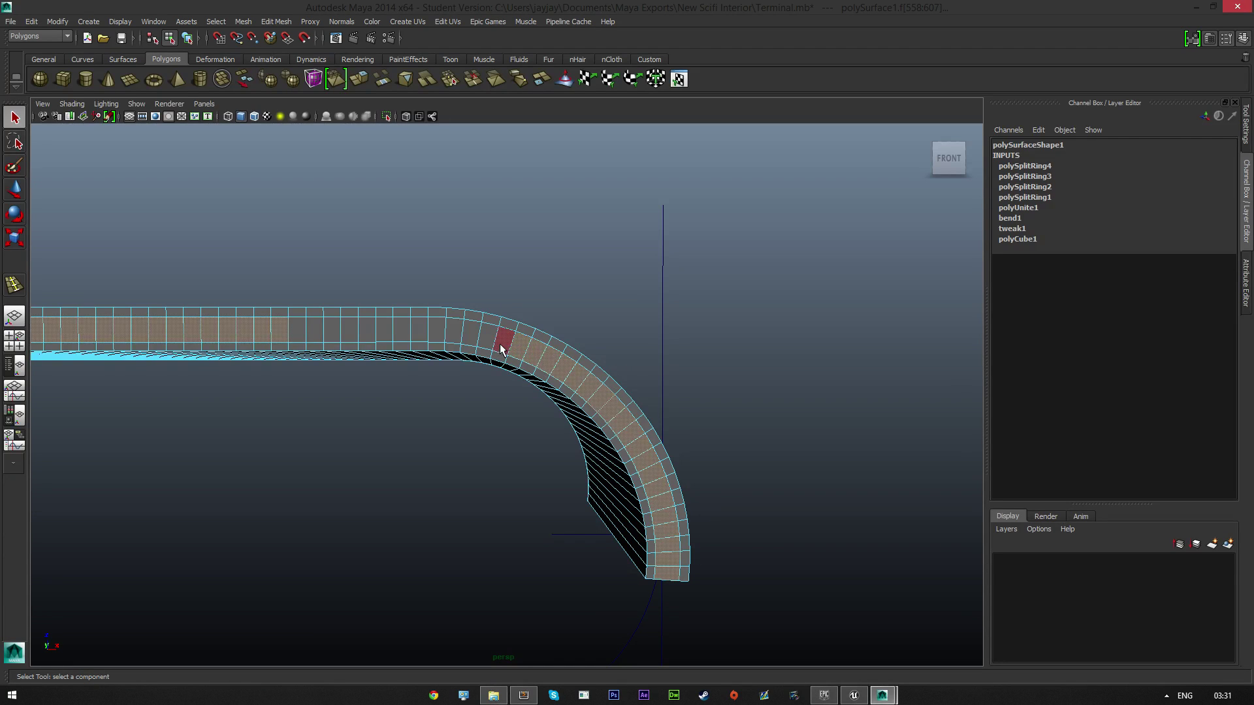
{"action": "left_click", "coordinate": [501, 350], "text": "shift"}
{"action": "left_click", "coordinate": [486, 346], "text": "shift"}
{"action": "left_click", "coordinate": [470, 343], "text": "shift"}
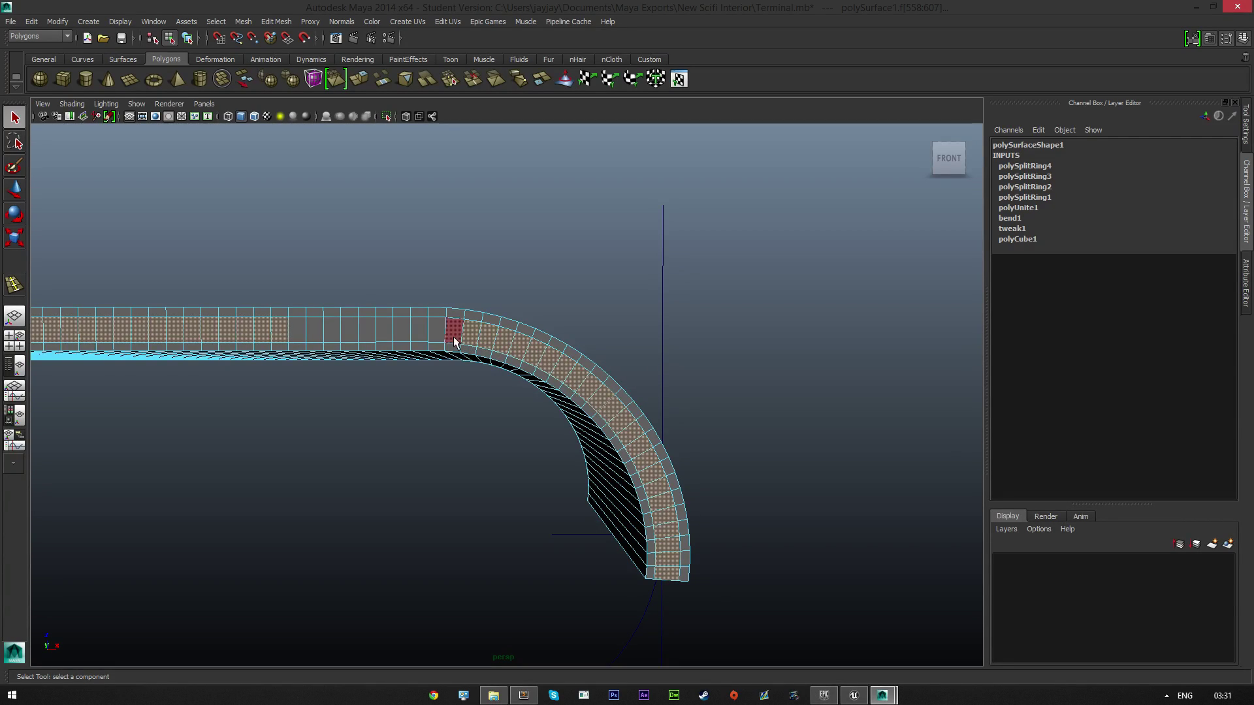
{"action": "left_click", "coordinate": [455, 341], "text": "shift"}
- Select the remaining middle faces on the right half's straight section to close the gap in the strip
{"action": "left_click", "coordinate": [436, 337], "text": "shift"}
{"action": "left_click", "coordinate": [419, 337], "text": "shift"}
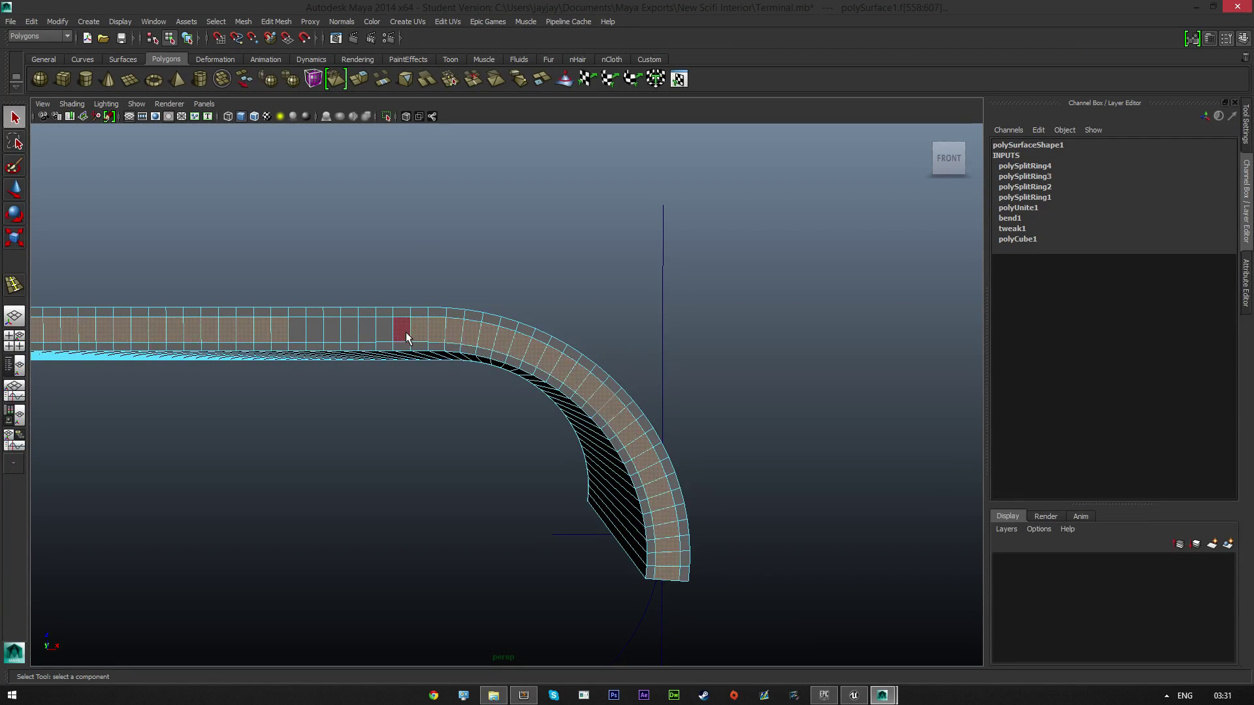
{"action": "left_click", "coordinate": [405, 337], "text": "shift"}
{"action": "left_click", "coordinate": [387, 338], "text": "shift"}
{"action": "left_click", "coordinate": [369, 339], "text": "shift"}
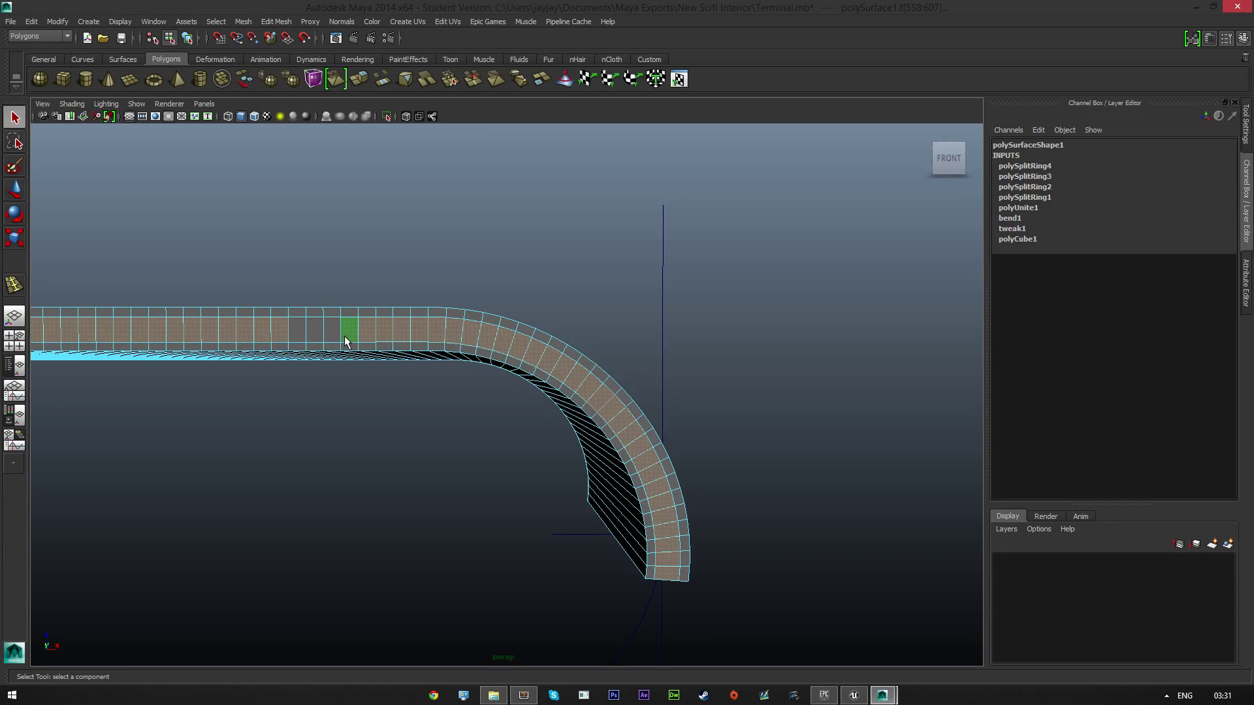
{"action": "left_click", "coordinate": [351, 339], "text": "shift"}
{"action": "left_click", "coordinate": [330, 340], "text": "shift"}
{"action": "left_click", "coordinate": [315, 339], "text": "shift"}
{"action": "left_click", "coordinate": [297, 339], "text": "shift"}
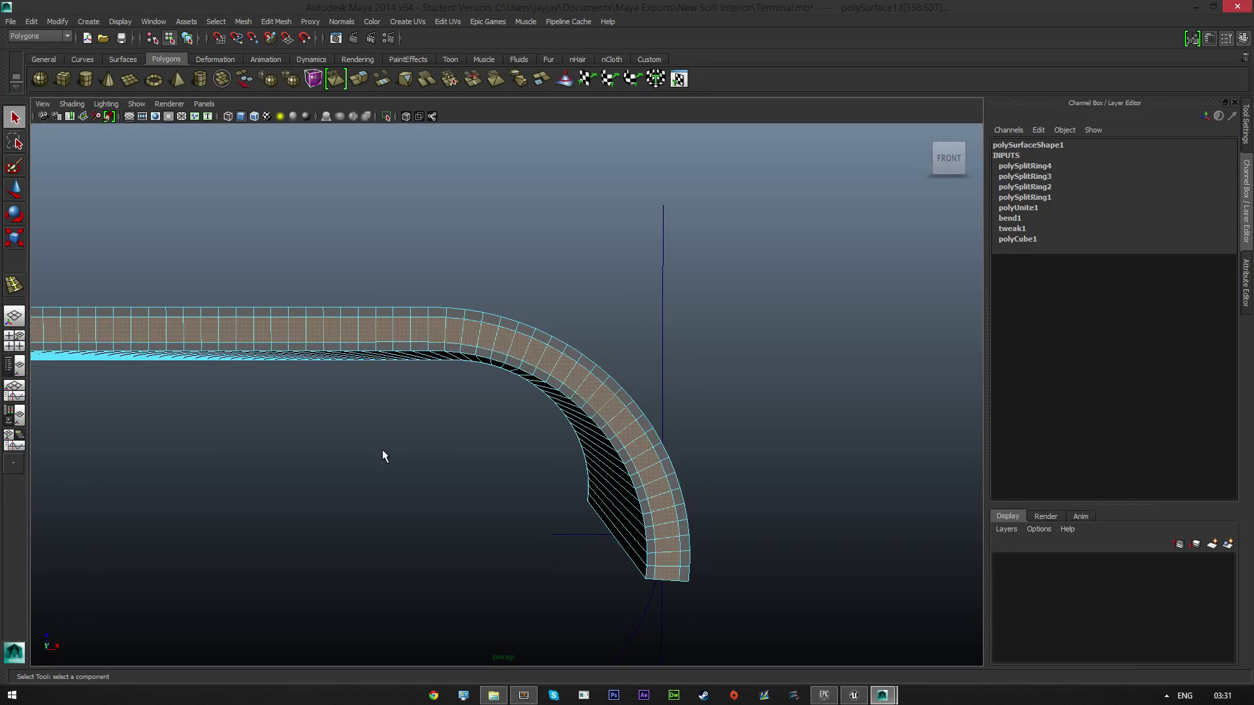
- Assign a dark material to the selected front strip faces and clear the selection
{"action": "key", "text": "f"}
{"action": "right_click_drag", "start_coordinate": [371, 373], "coordinate": [469, 660]}
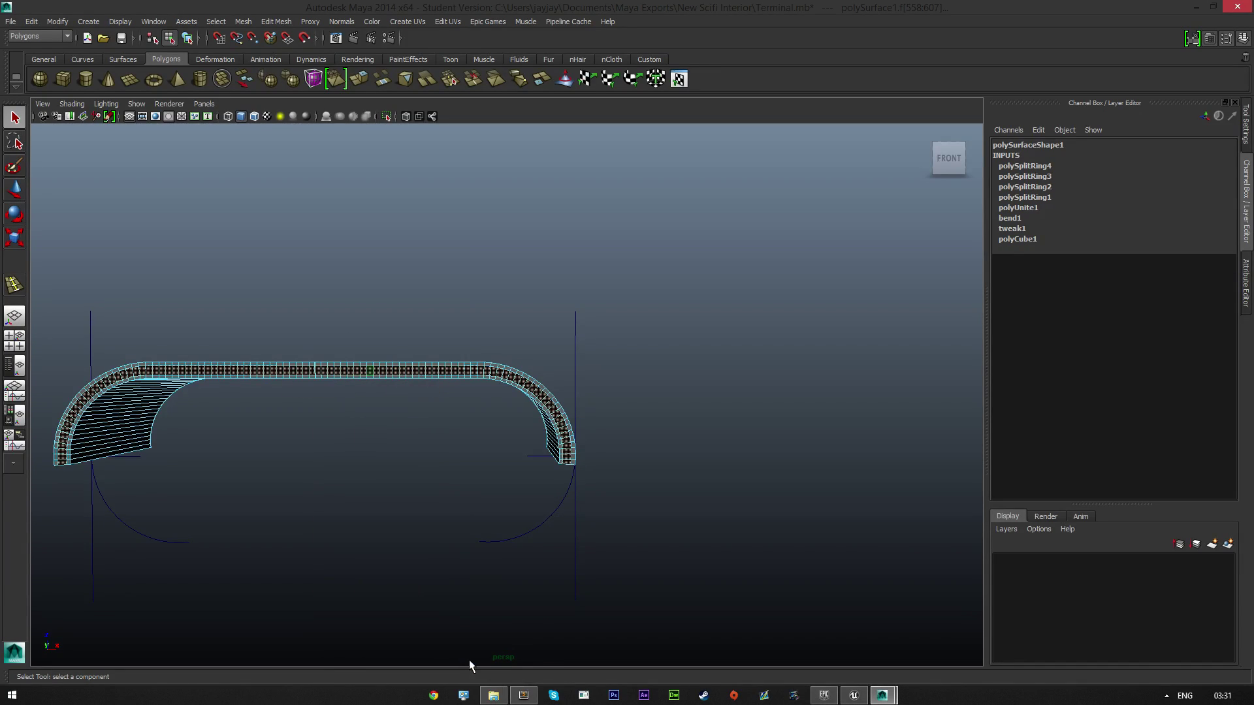
{"action": "left_click", "coordinate": [698, 436]}
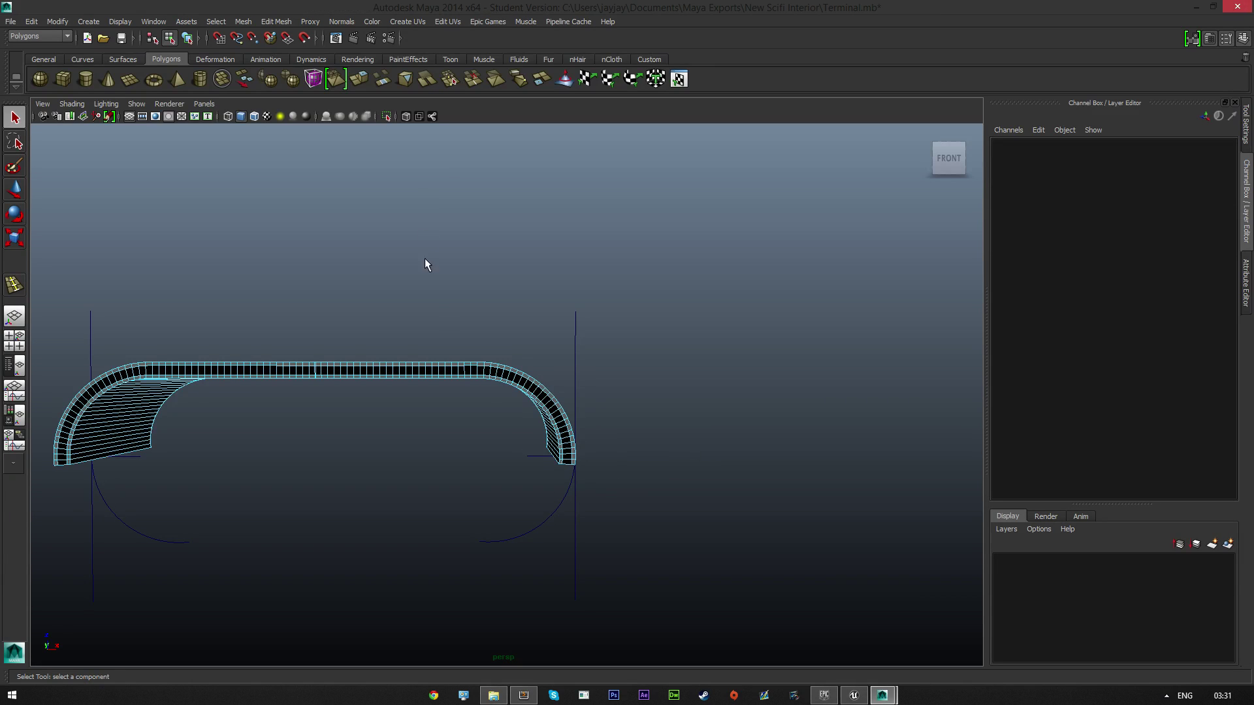
- Turn on the grid display to show the terminal panel's position relative to the ground
{"action": "left_click", "coordinate": [122, 22]}
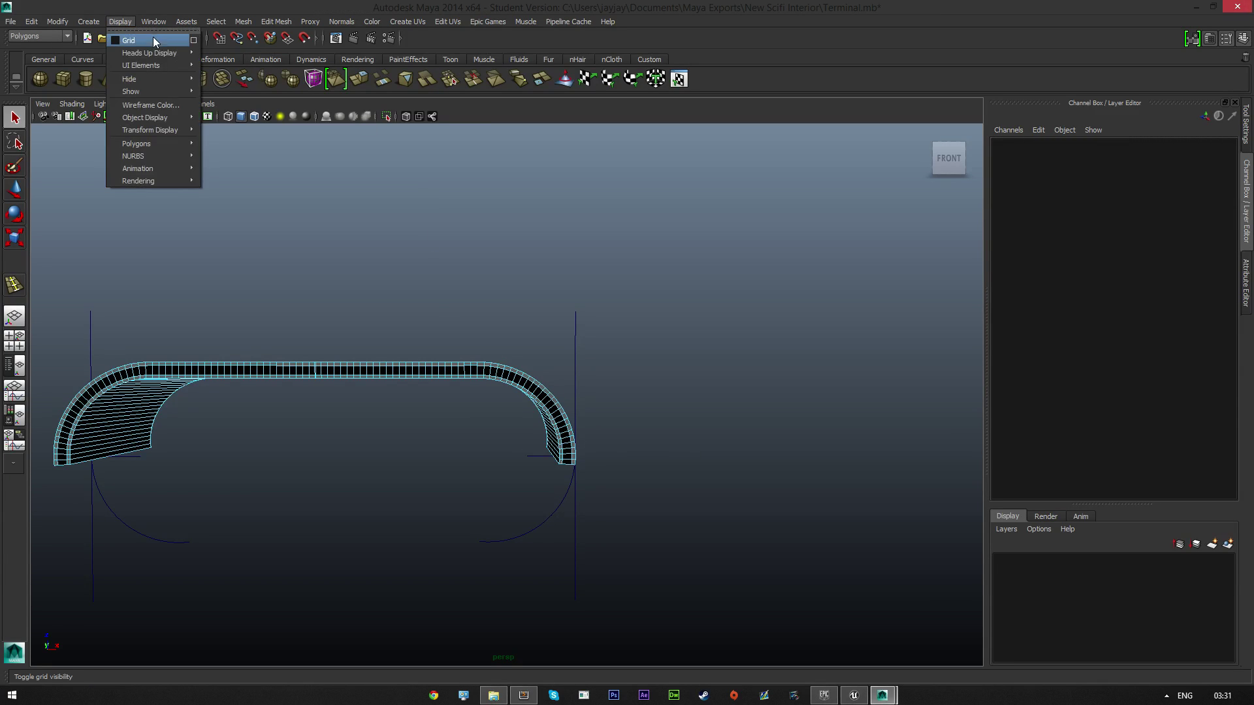
{"action": "left_click", "coordinate": [115, 42]}
{"action": "scroll", "coordinate": [381, 320], "scroll_direction": "down", "scroll_amount": 4}
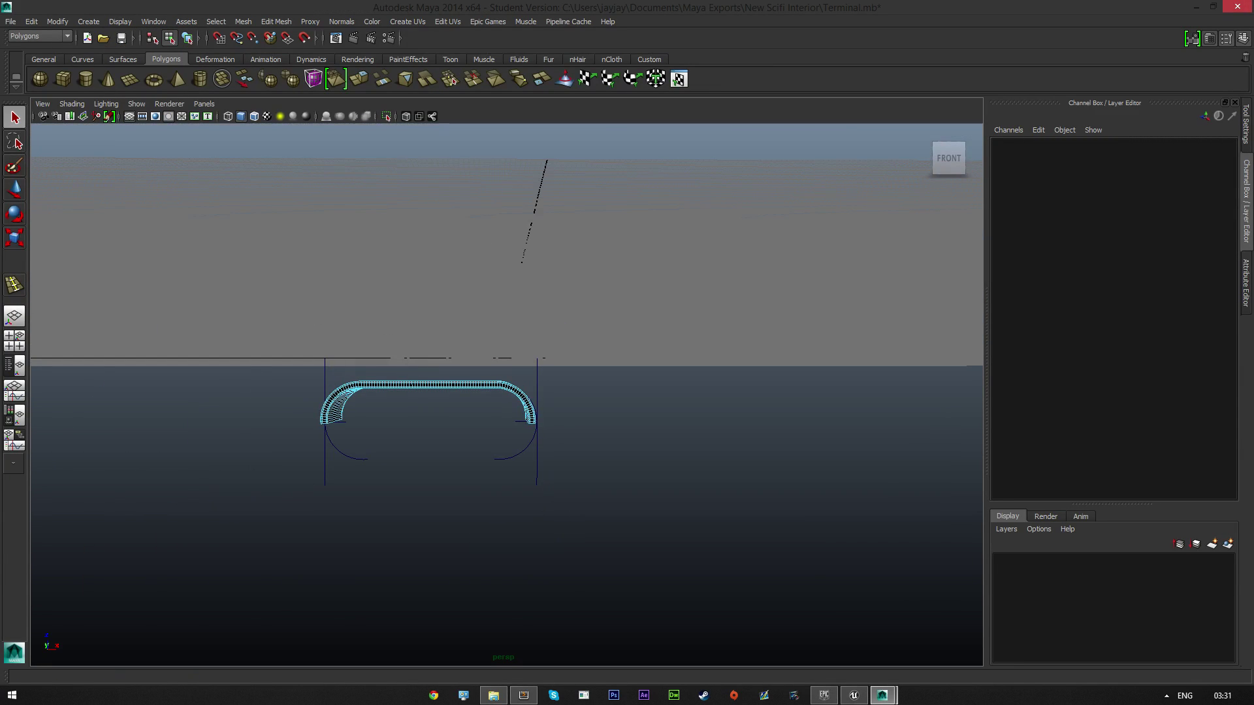
- Select both groups of the panel halves in object mode and raise them to 152.211 along Z
{"action": "right_click_drag", "start_coordinate": [328, 410], "coordinate": [385, 373]}
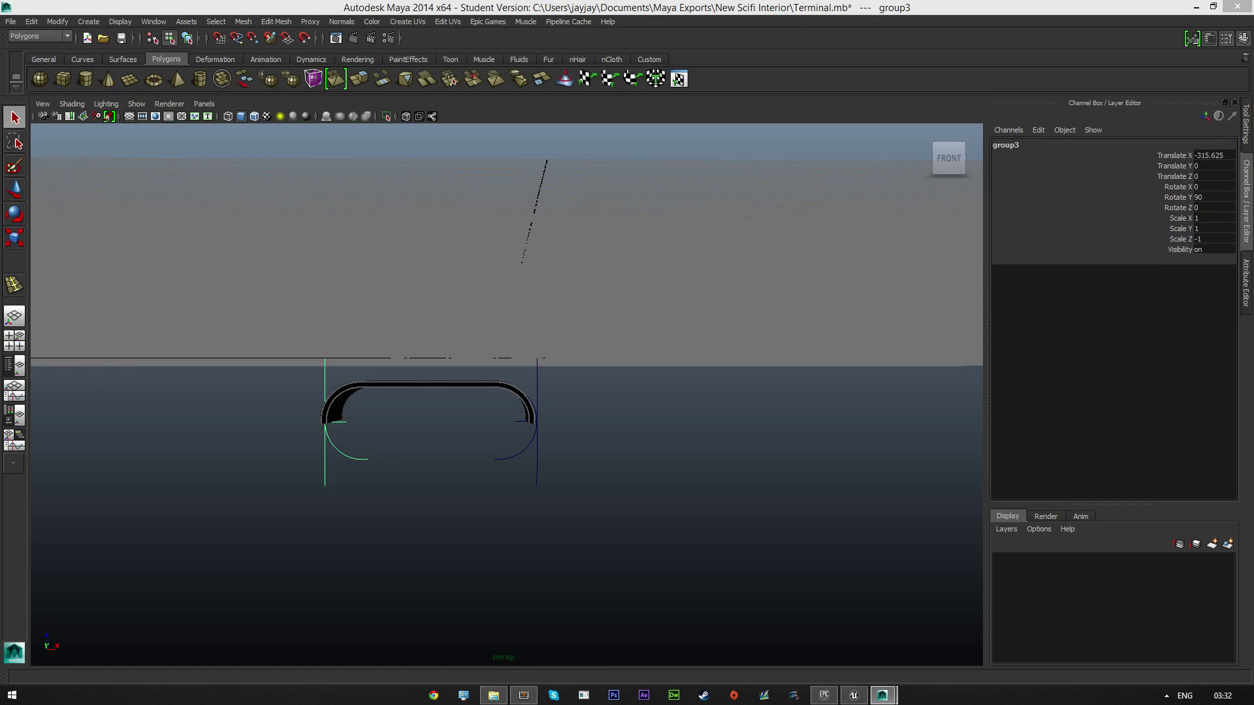
{"action": "key", "text": "ctrl+z"}
{"action": "key", "text": "ctrl+z"}
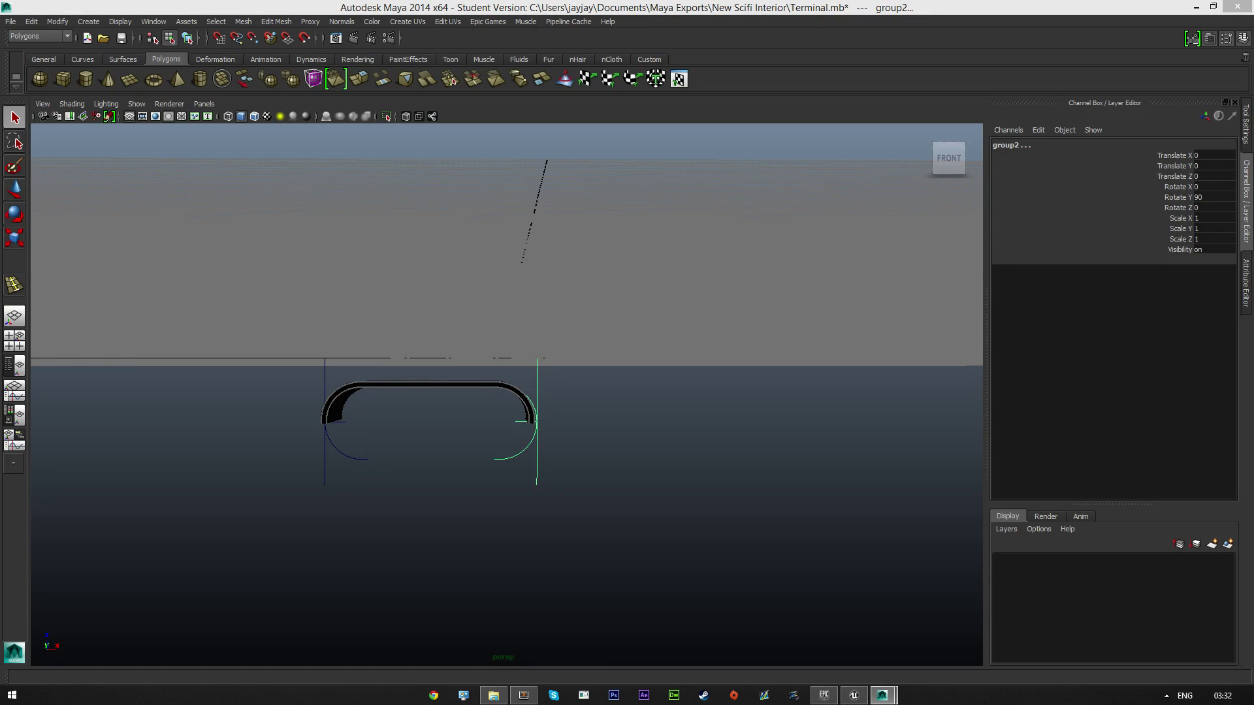
{"action": "key", "text": "ctrl+z"}
{"action": "key", "text": "ctrl+z"}
{"action": "left_click", "coordinate": [15, 190]}
{"action": "left_click_drag", "start_coordinate": [366, 319], "coordinate": [369, 308]}
{"action": "key", "text": "ctrl+z"}
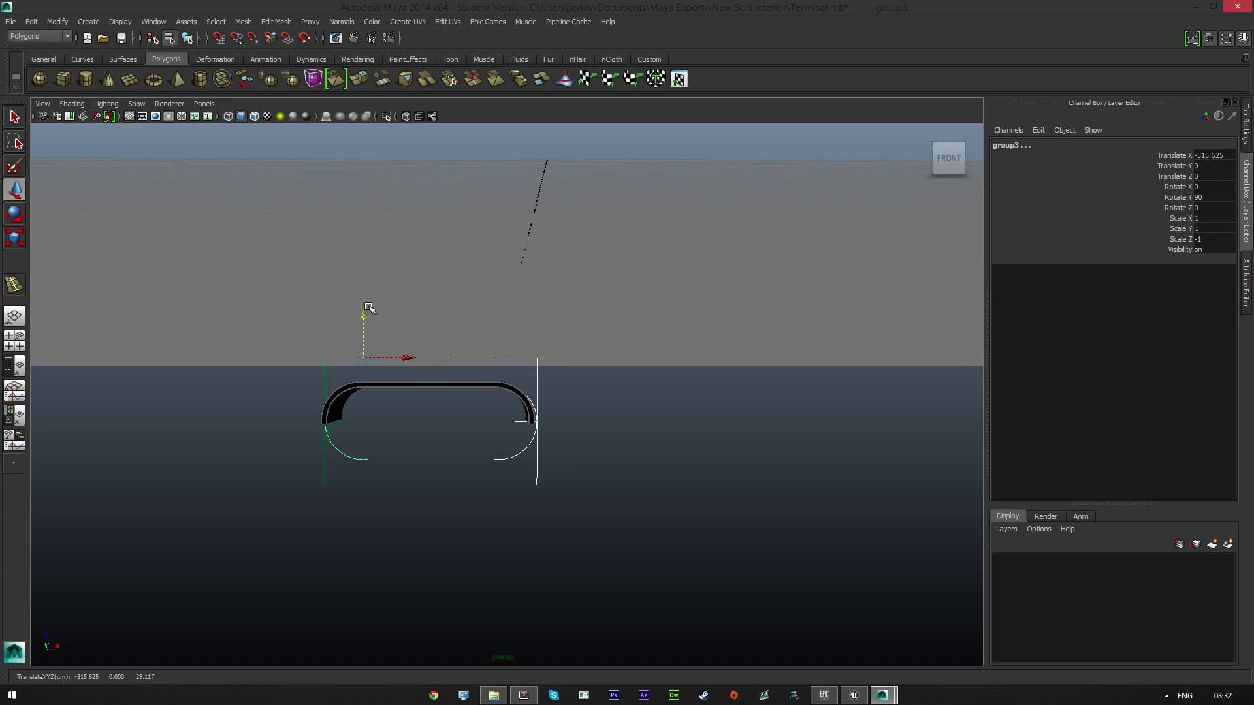
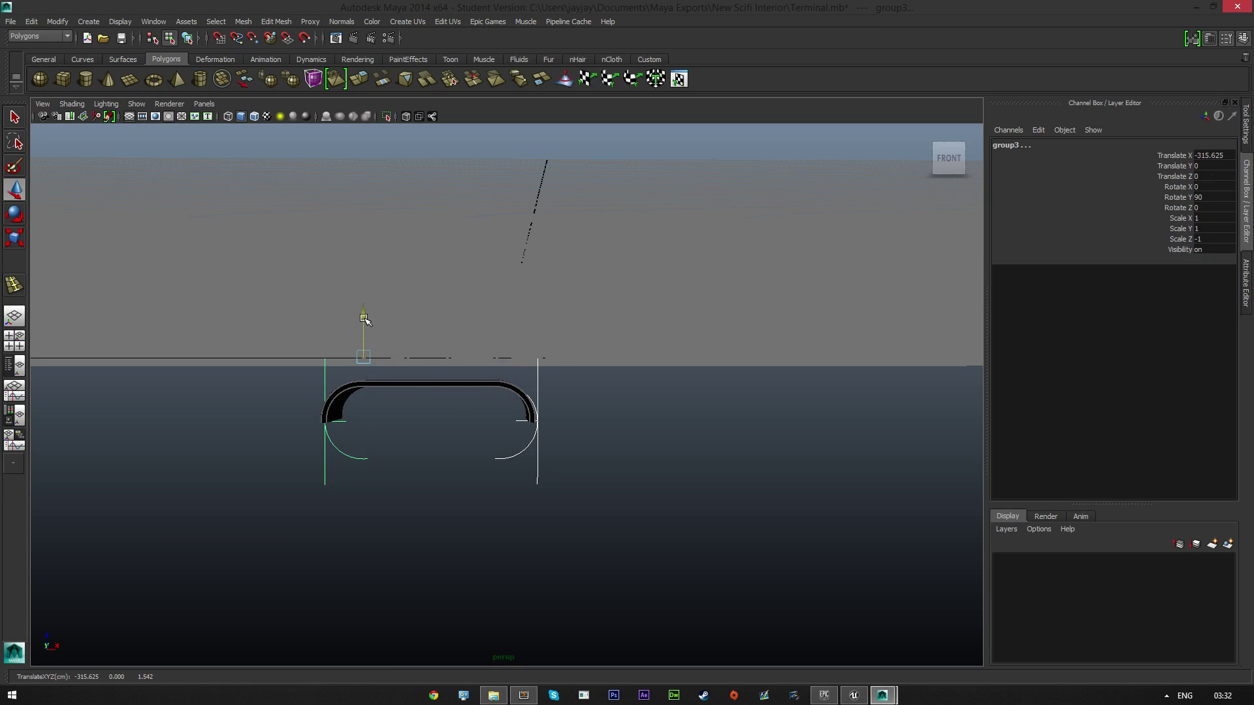
{"action": "left_click_drag", "start_coordinate": [361, 324], "coordinate": [418, 340]}
{"action": "left_click_drag", "start_coordinate": [590, 343], "coordinate": [604, 366], "text": "alt"}
{"action": "left_click_drag", "start_coordinate": [411, 378], "coordinate": [379, 272]}
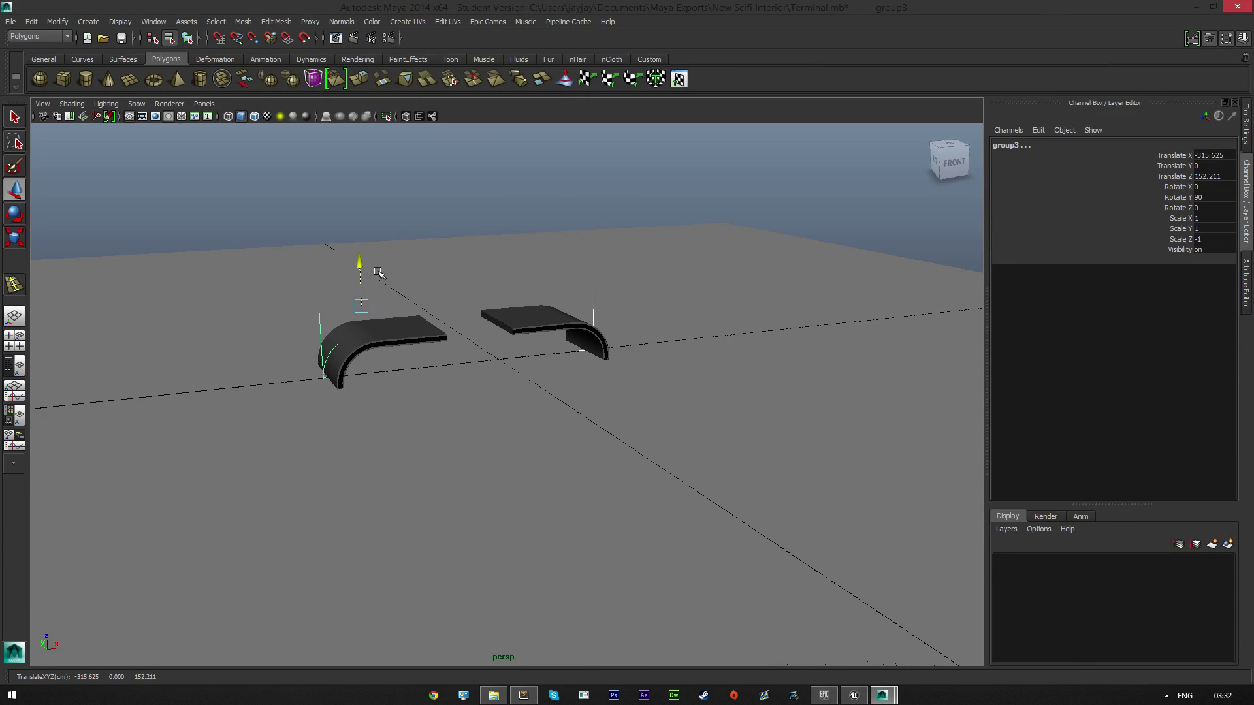
- Slide the left half's group along X to -162.332 so it meets the right half at the centre
{"action": "left_click_drag", "start_coordinate": [593, 353], "coordinate": [568, 369], "text": "alt"}
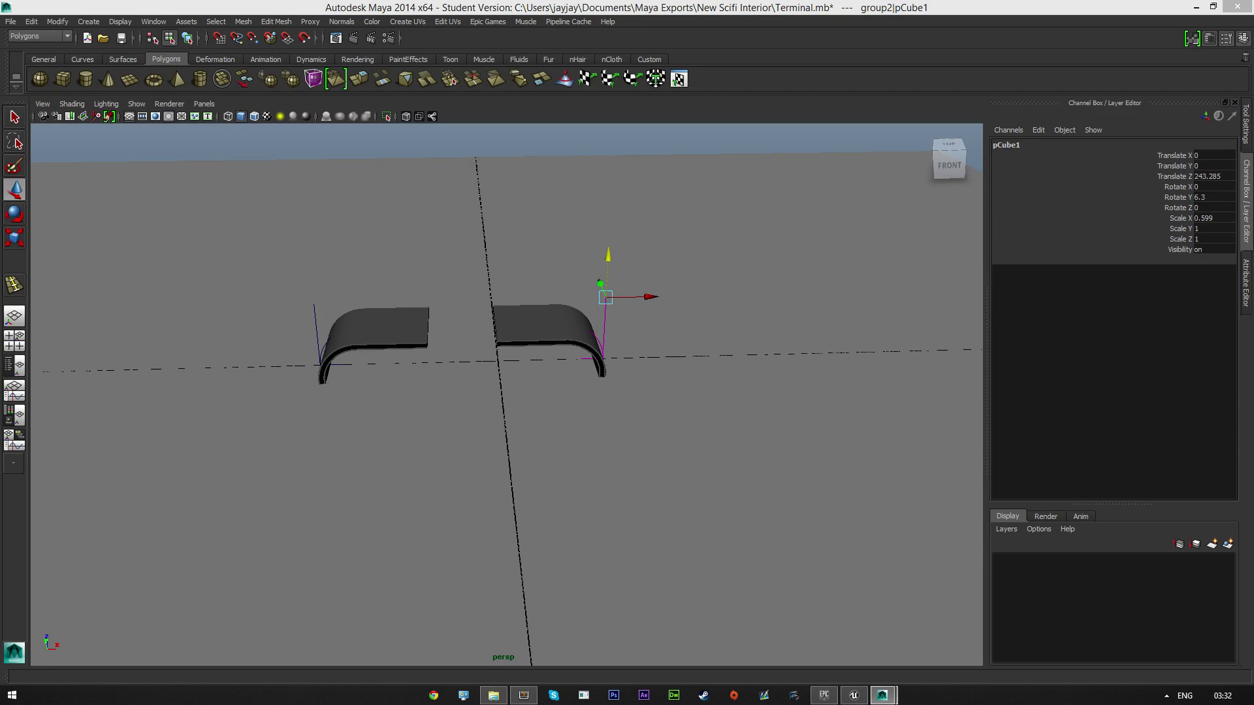
{"action": "left_click_drag", "start_coordinate": [399, 303], "coordinate": [580, 426]}
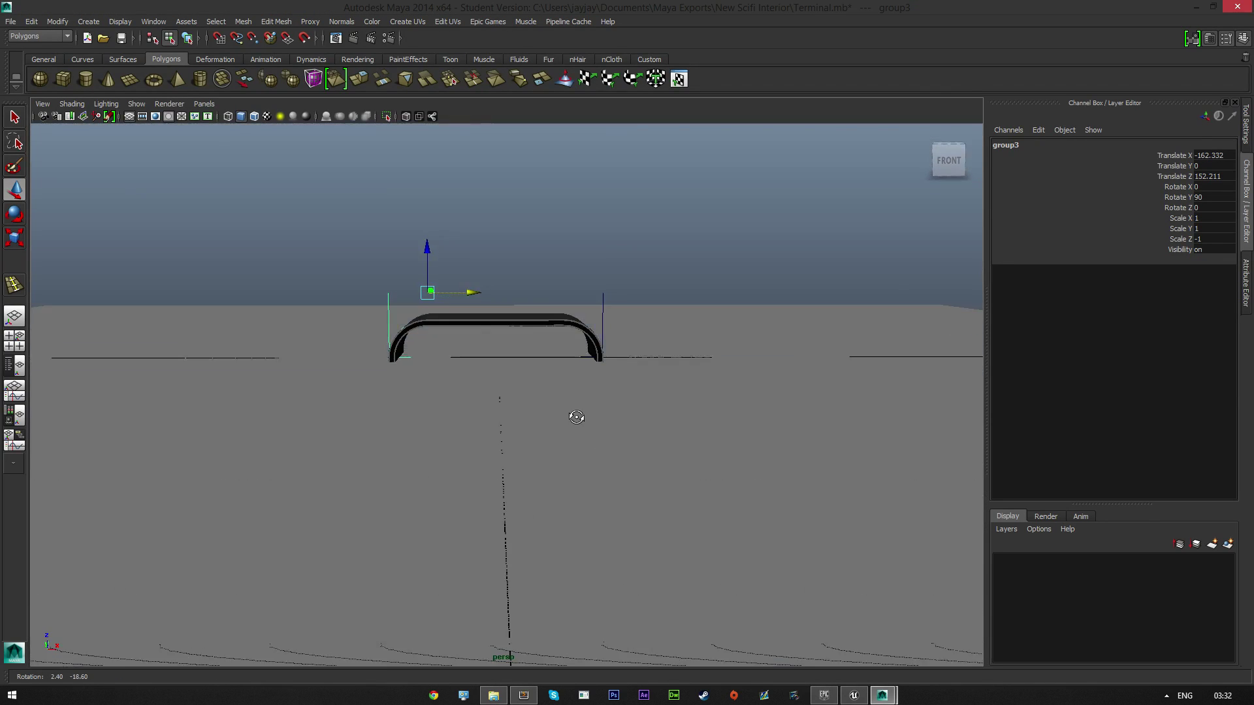
{"action": "scroll", "coordinate": [565, 372], "scroll_direction": "up", "scroll_amount": 6}
{"action": "left_click_drag", "start_coordinate": [553, 361], "coordinate": [708, 428], "text": "alt"}
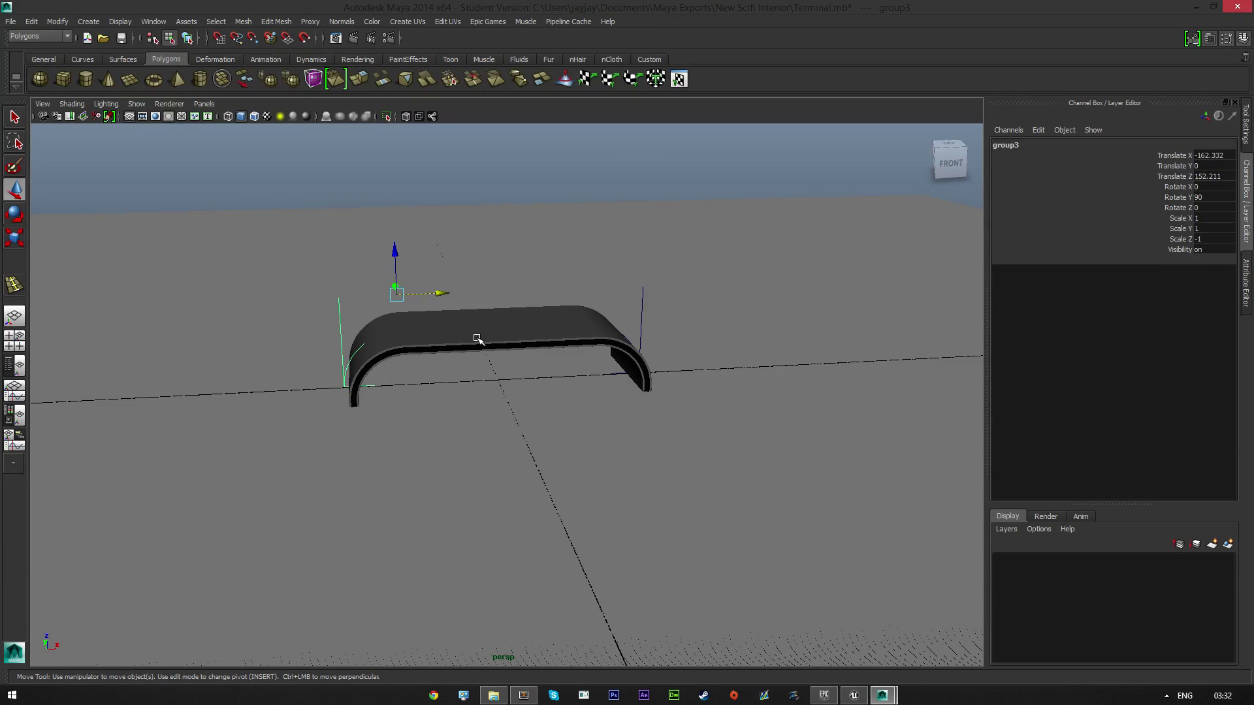
- Return to object mode and select the complete combined panel together with its groups
{"action": "left_click", "coordinate": [15, 117]}
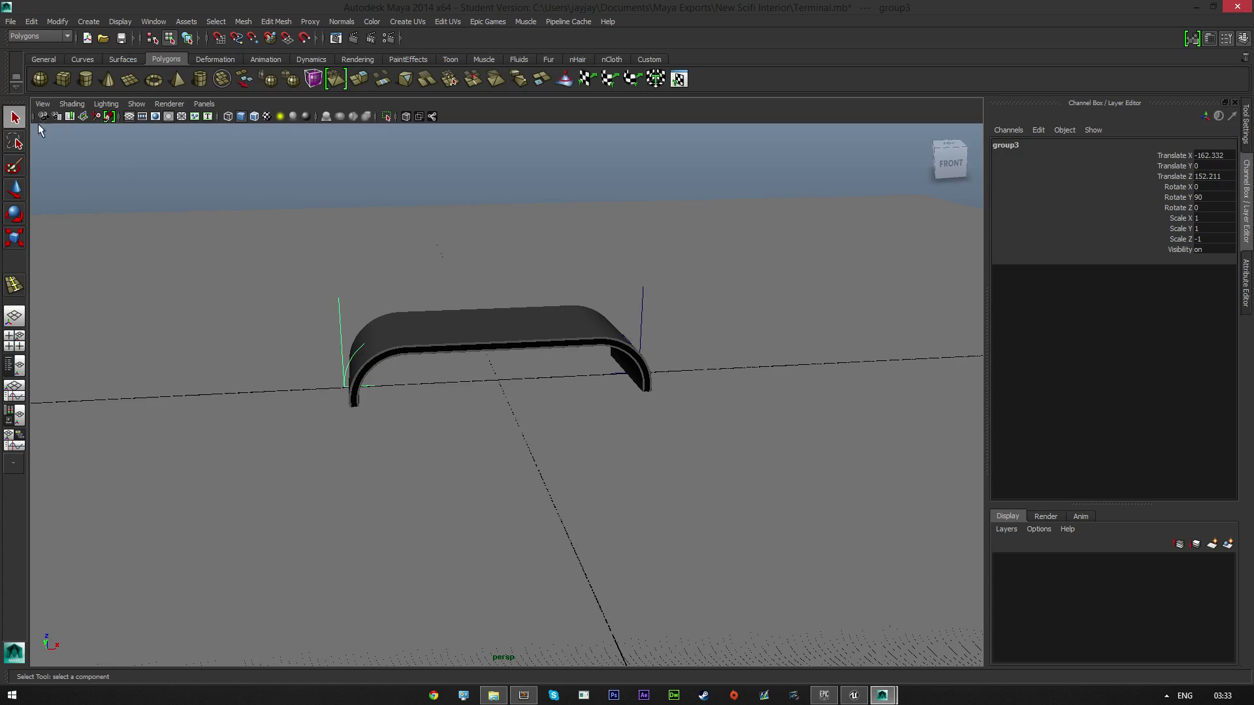
{"action": "key", "text": "F10"}
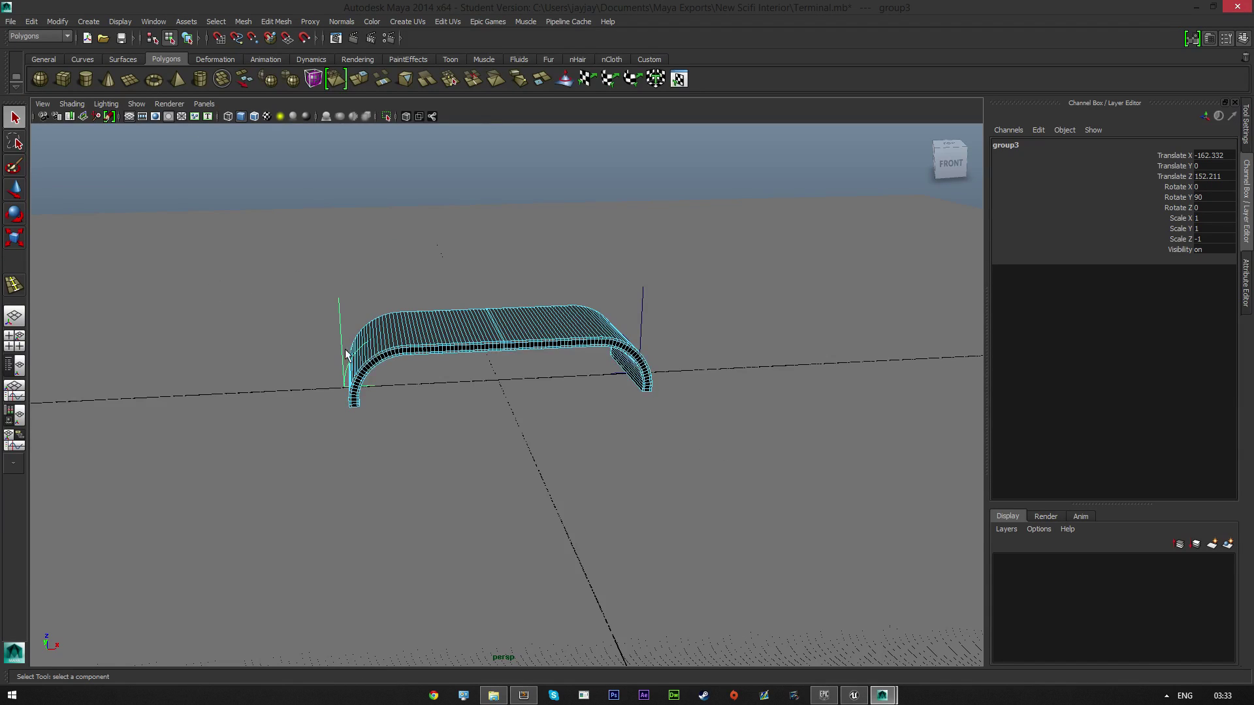
{"action": "right_click_drag", "start_coordinate": [475, 335], "coordinate": [529, 311]}
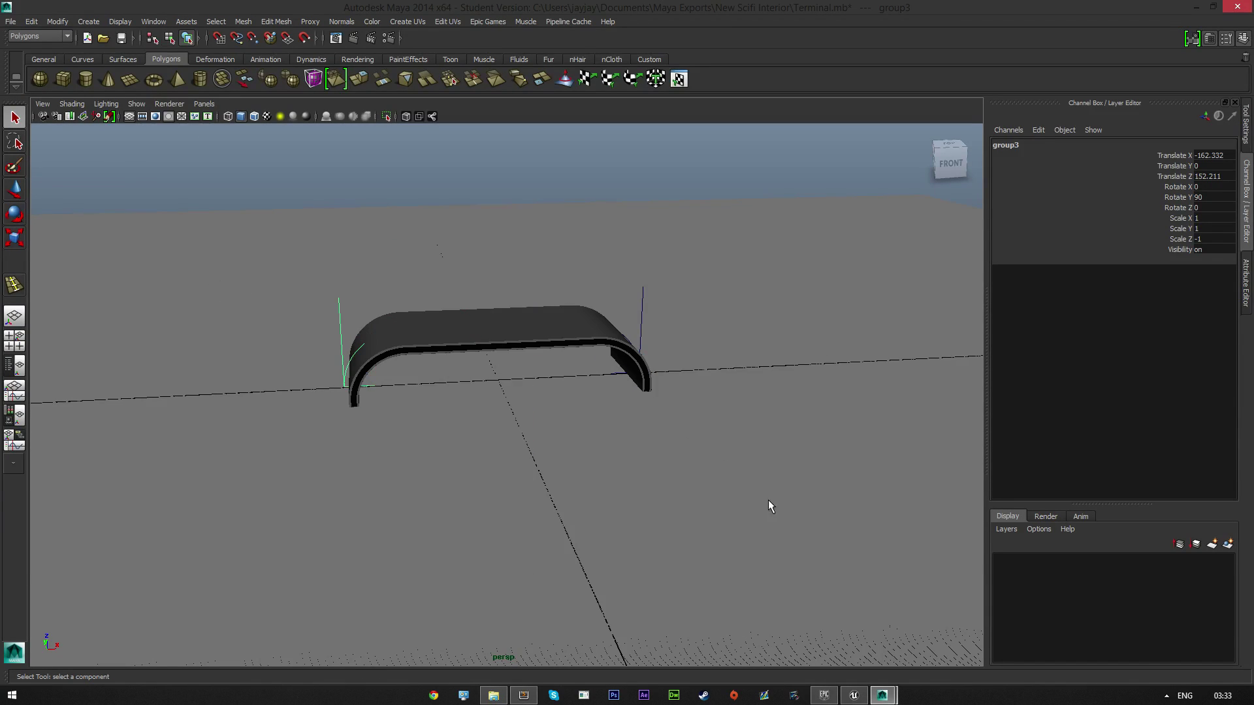
{"action": "left_click_drag", "start_coordinate": [200, 275], "coordinate": [692, 444]}
{"action": "left_click_drag", "start_coordinate": [545, 330], "coordinate": [235, 324], "text": "alt"}
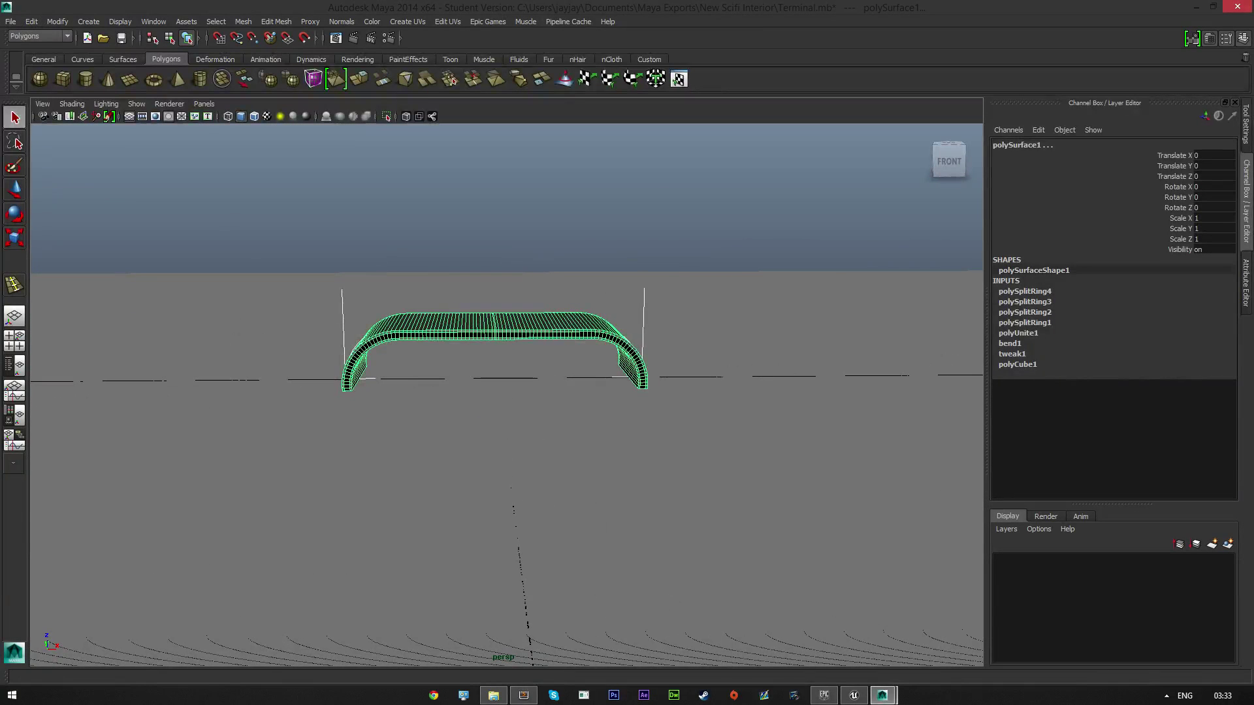
- Export the selected panel as an FBX file named Table into the New Scifi Interior folder
{"action": "left_click", "coordinate": [31, 21]}
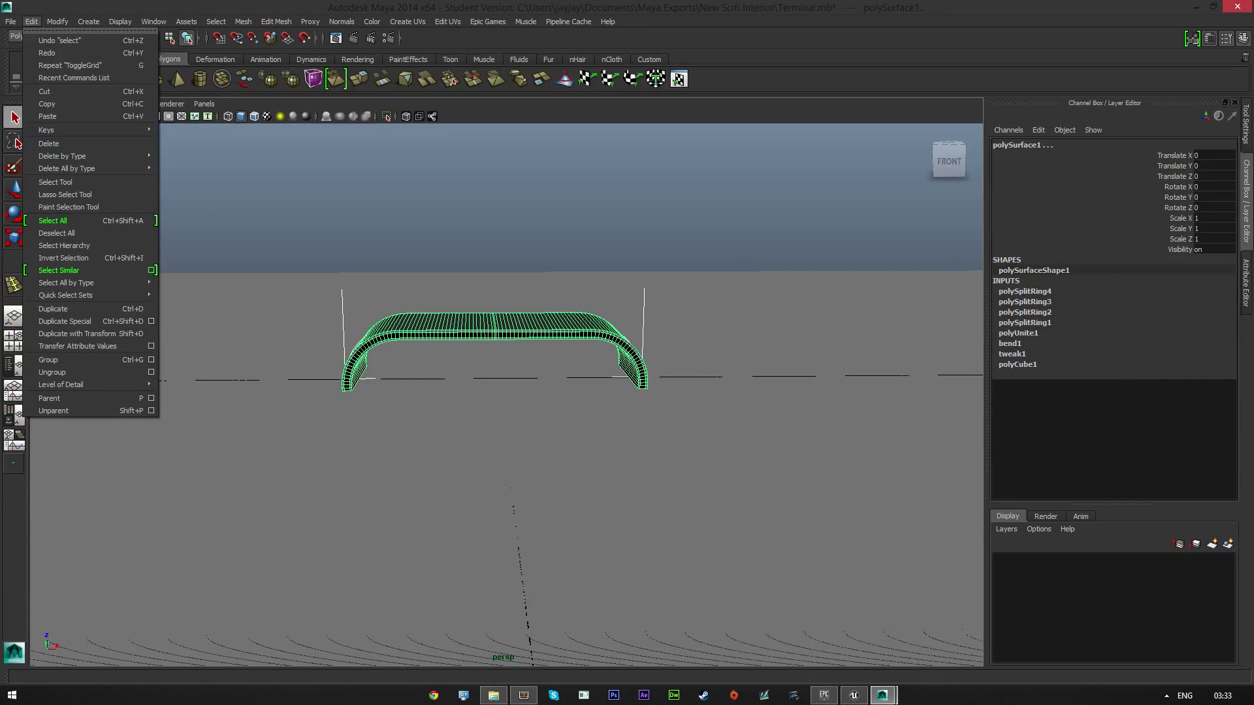
{"action": "left_click", "coordinate": [10, 21]}
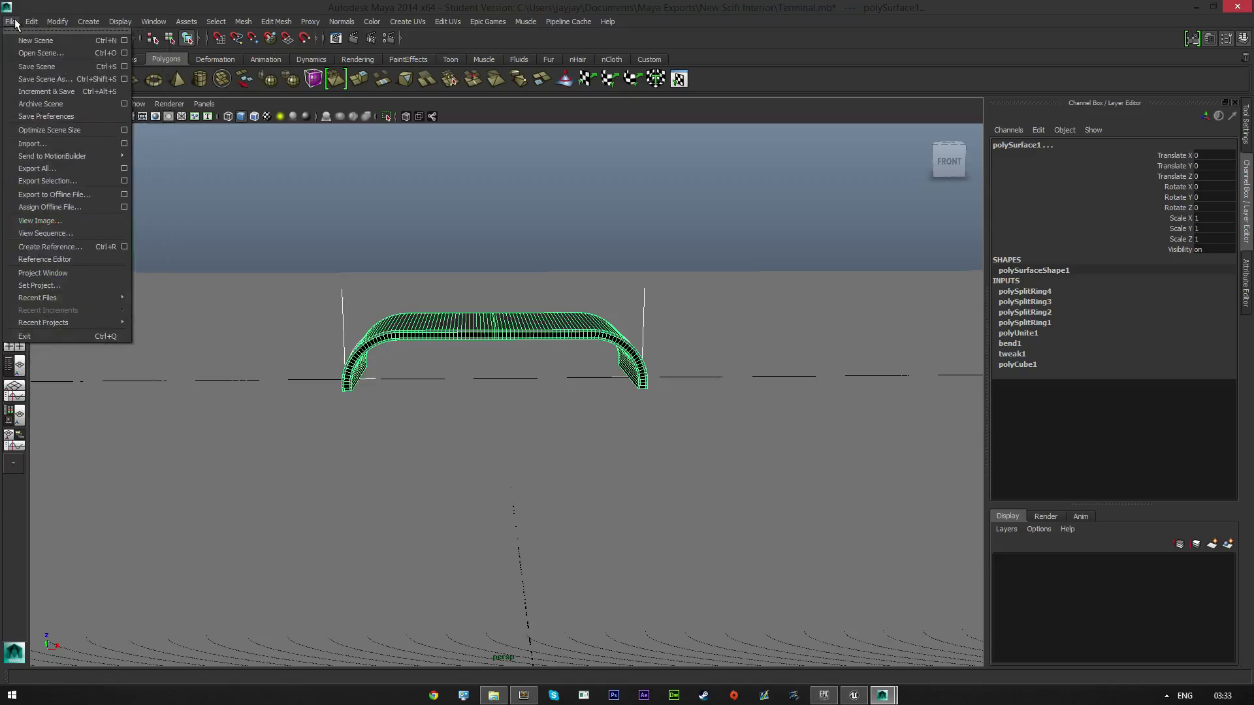
{"action": "left_click", "coordinate": [61, 182]}
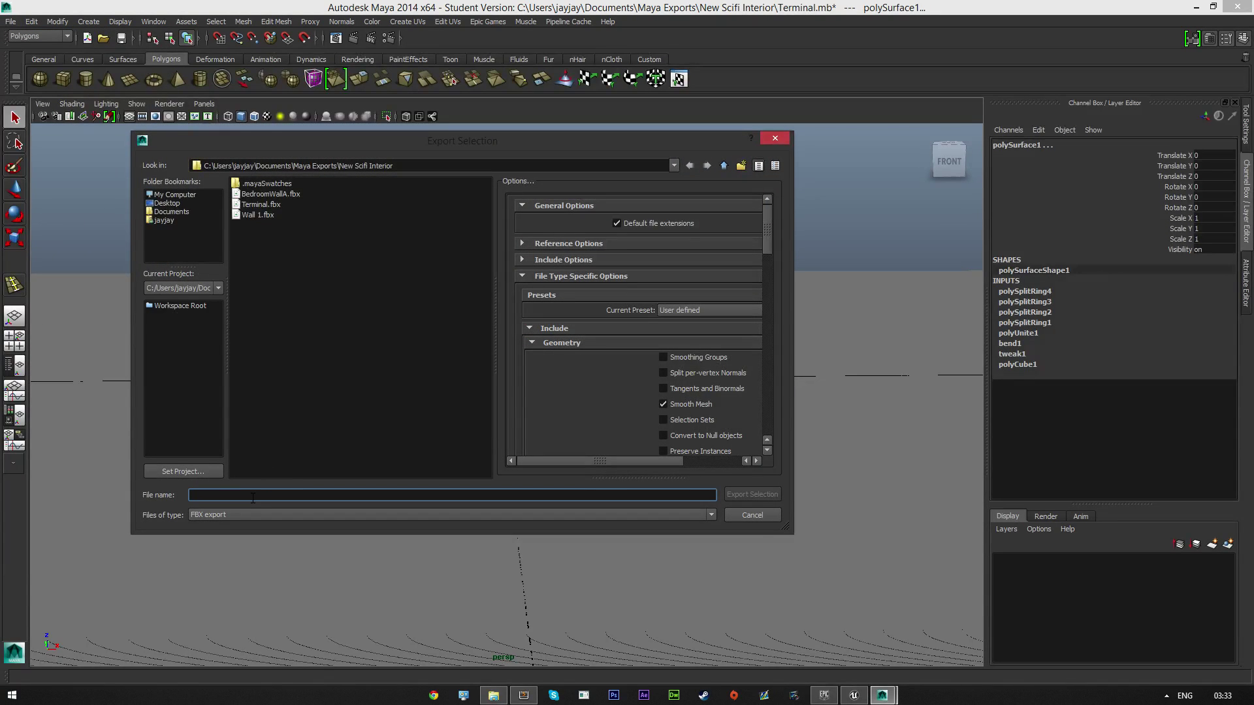
{"action": "type", "text": "Table"}
{"action": "key", "text": "Return"}
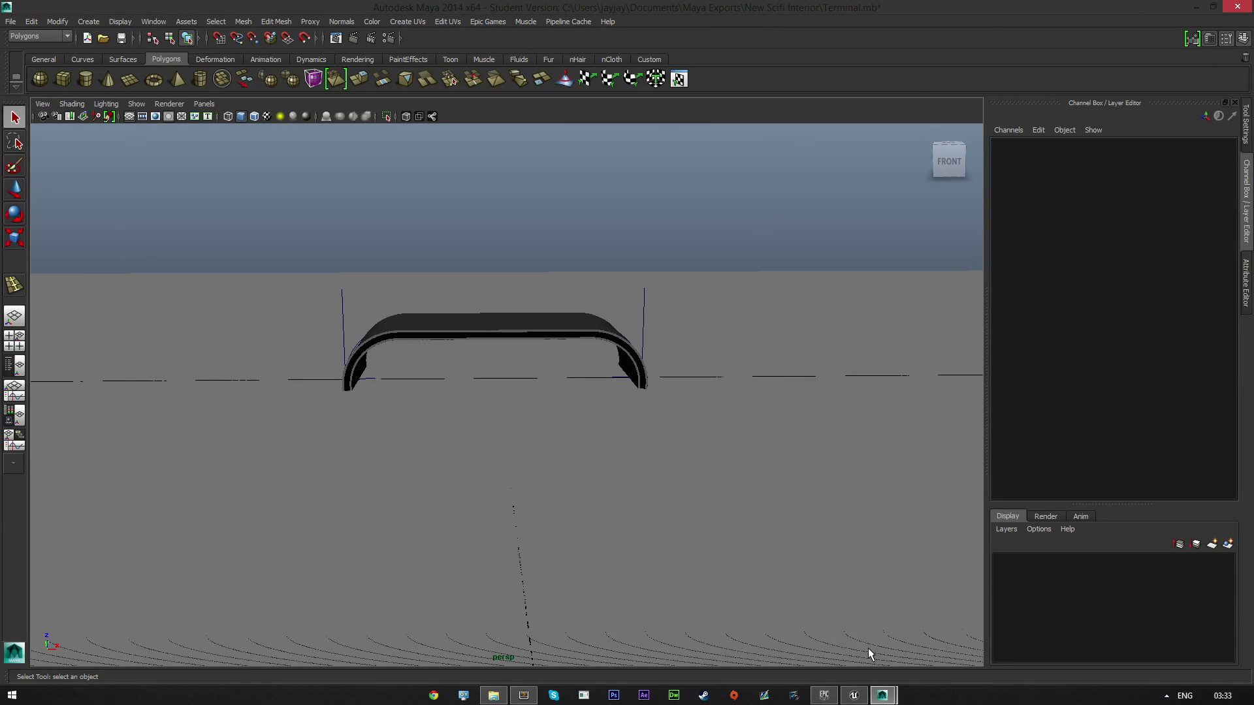
- Switch to Unreal Editor and import Table.fbx from the New Scifi Interior folder into the Meshes folder
{"action": "left_click", "coordinate": [854, 695]}
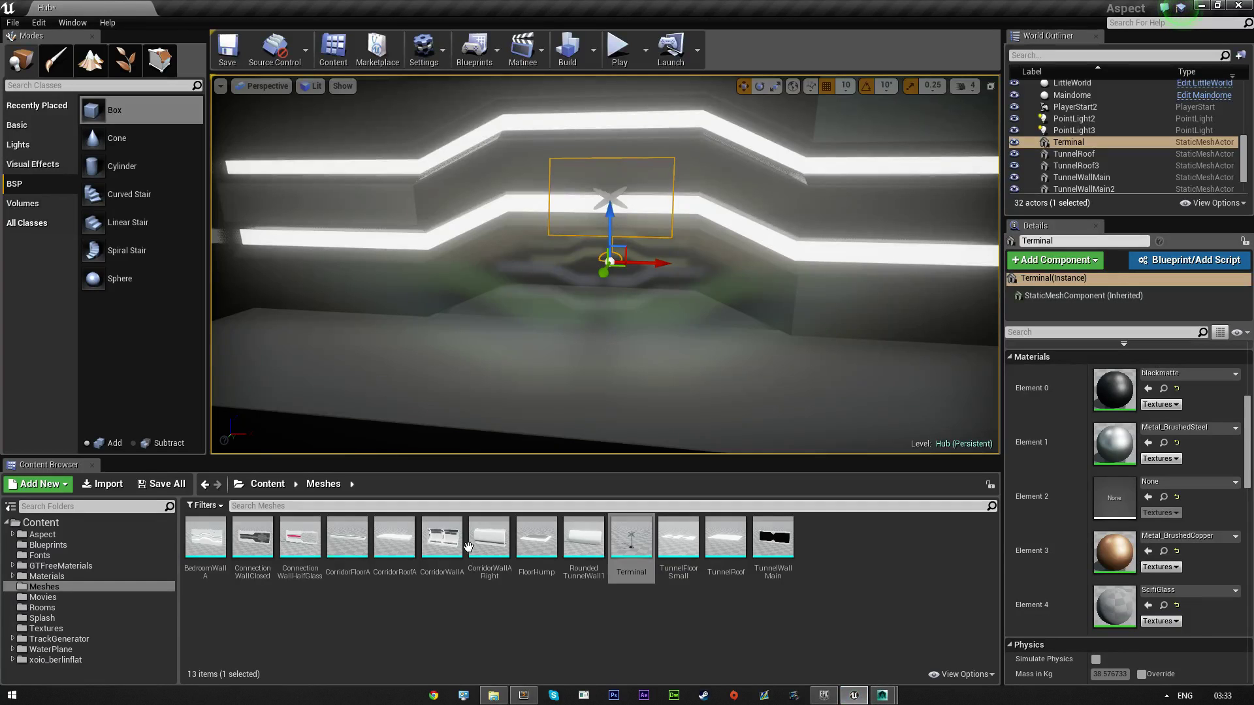
{"action": "left_click", "coordinate": [494, 696]}
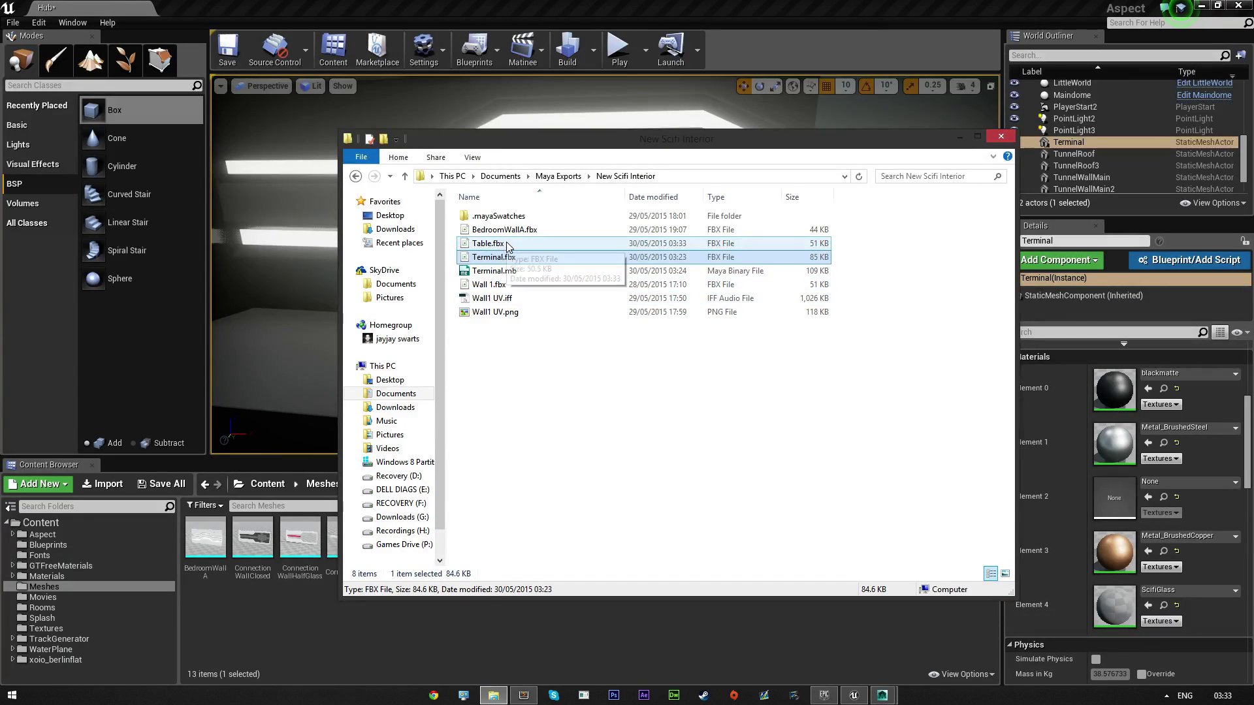
{"action": "left_click_drag", "start_coordinate": [507, 246], "coordinate": [576, 181]}
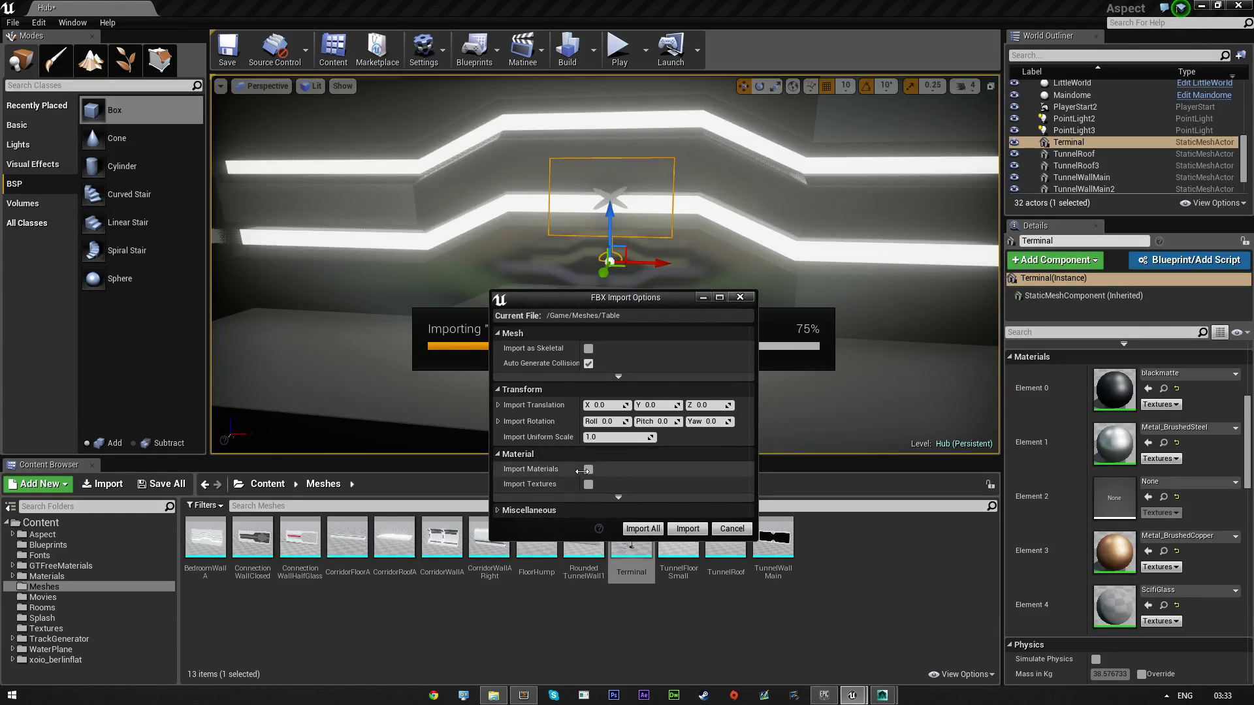
{"action": "left_click", "coordinate": [692, 529]}
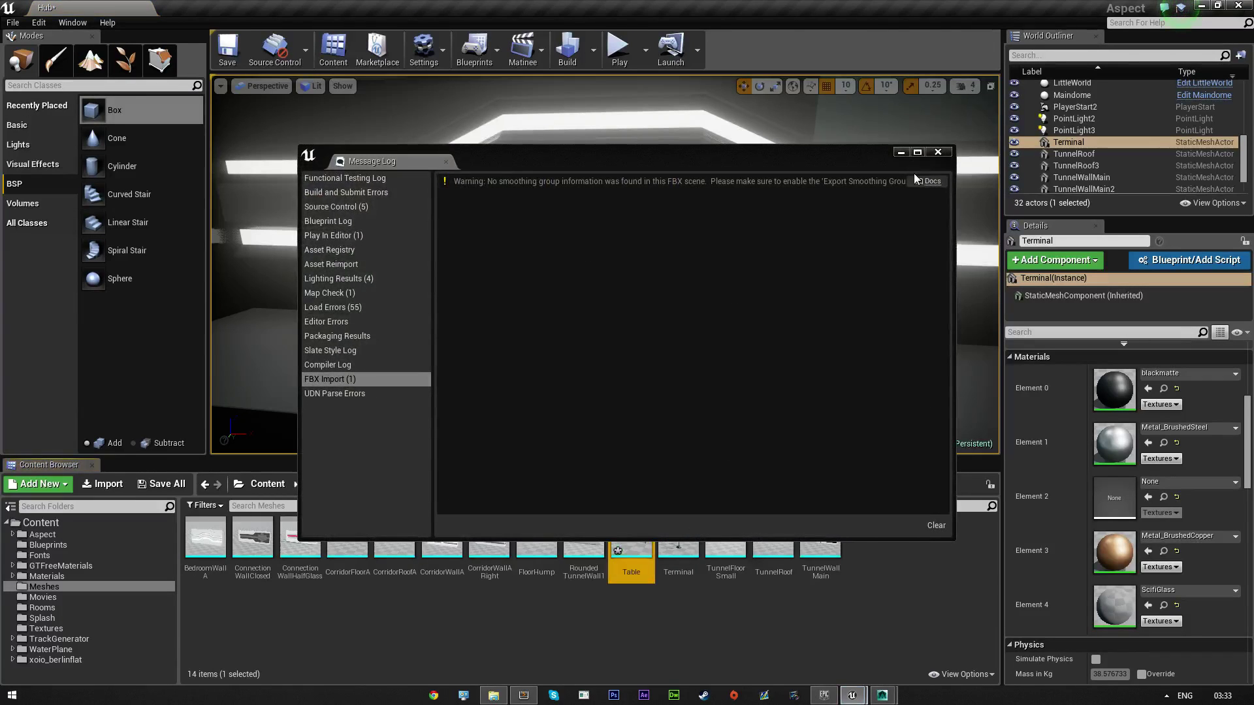
- Dismiss the import log, then generate convex collision for the Table mesh with Accuracy 0.5 and Max Hull Verts 16
{"action": "left_click", "coordinate": [937, 151]}
{"action": "double_click", "coordinate": [632, 539]}
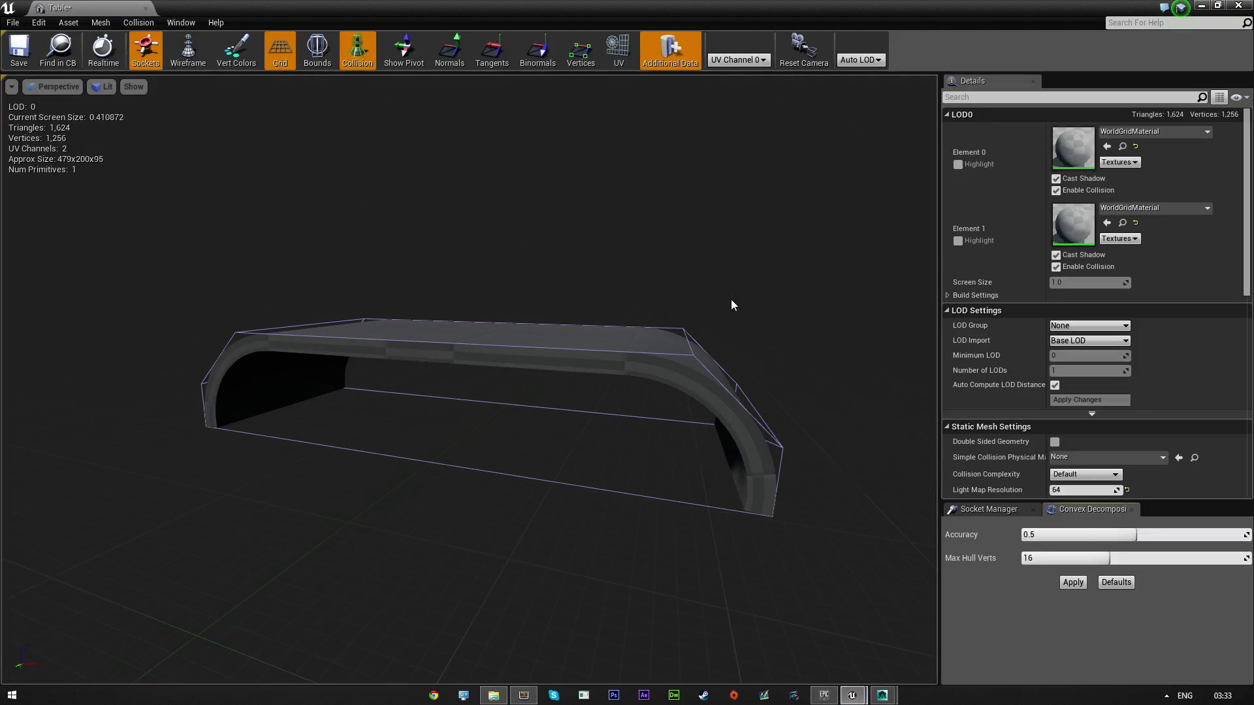
{"action": "left_click", "coordinate": [1074, 582]}
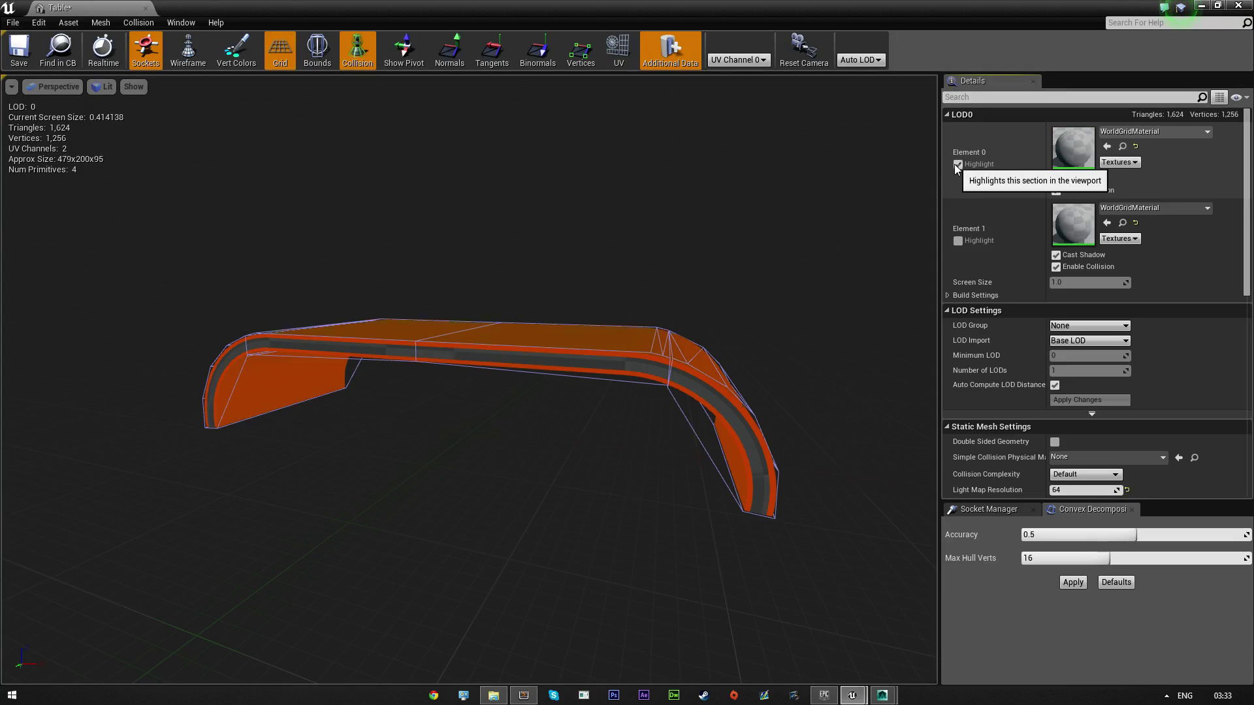
- Assign the FloorBase1_Inst material to Element 0 of the Table mesh
{"action": "left_click", "coordinate": [1152, 131]}
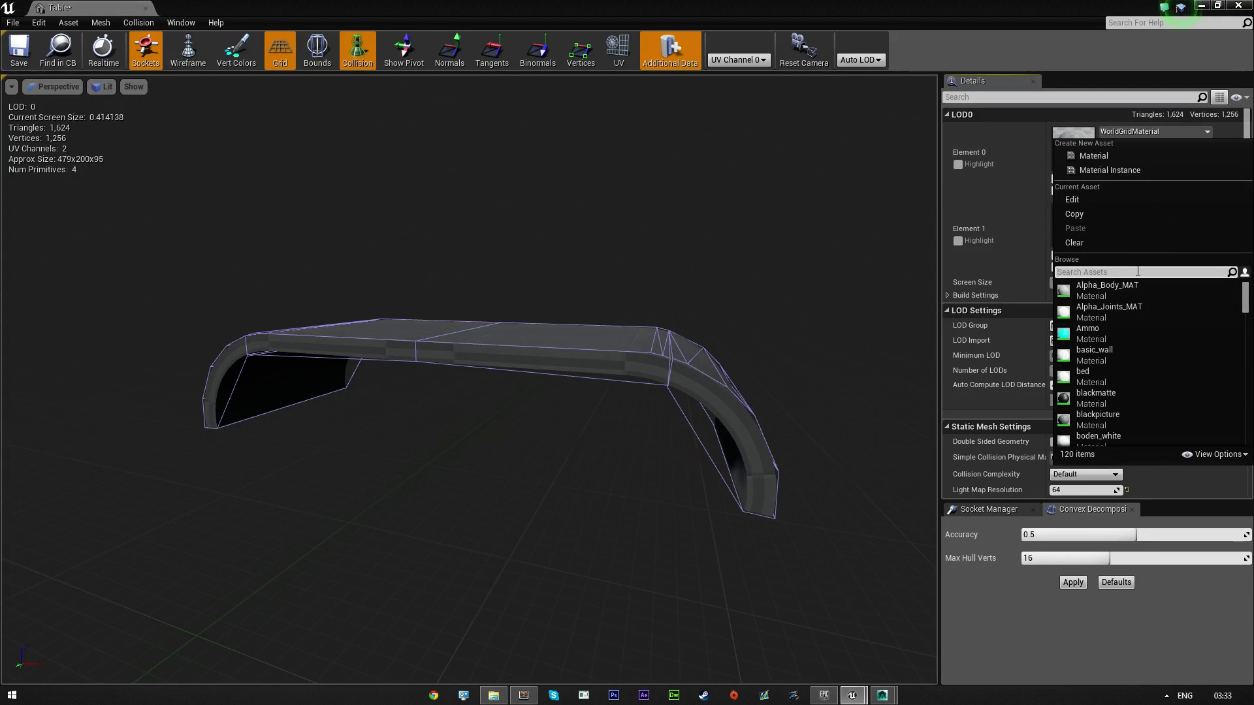
{"action": "type", "text": "floor"}
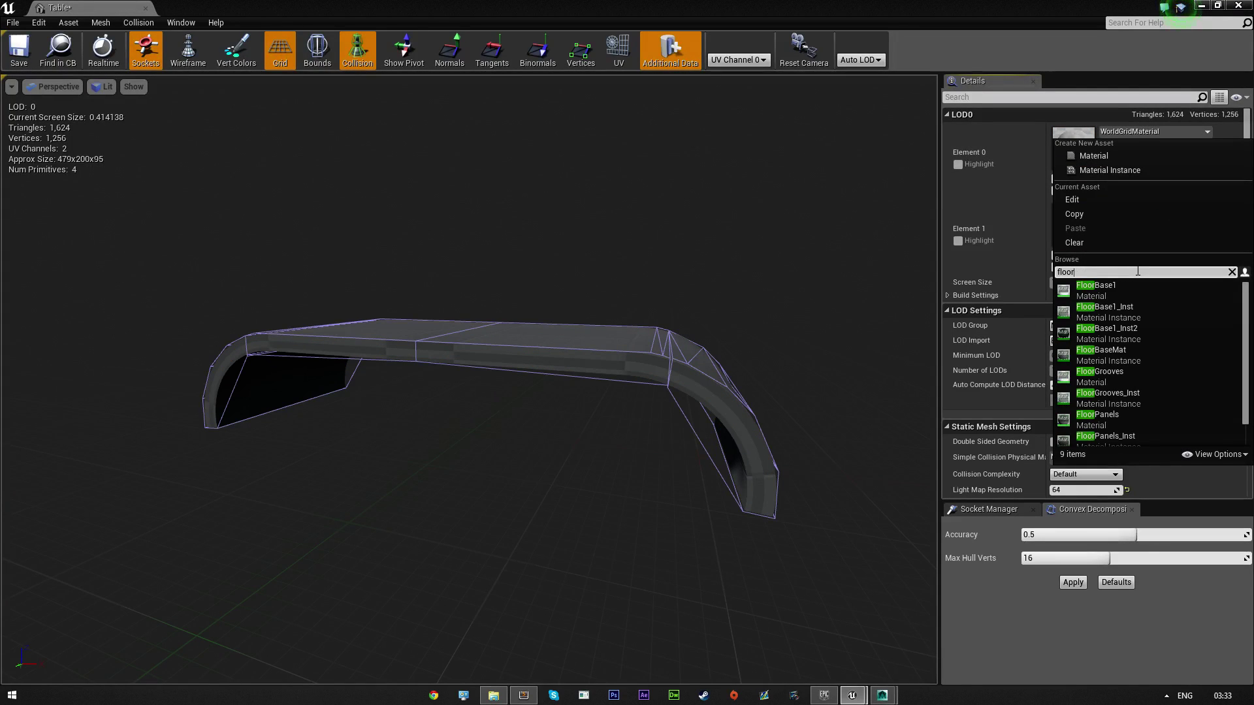
{"action": "left_click", "coordinate": [1122, 306]}
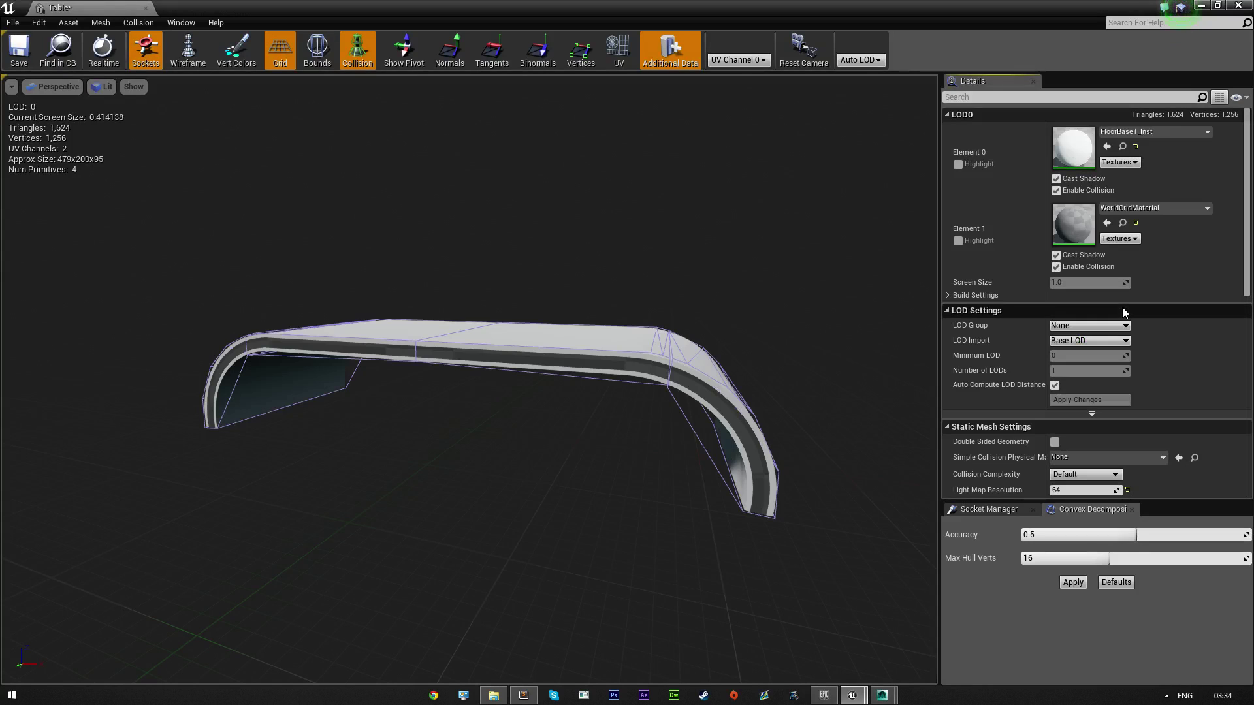
- Assign EmissiveSeal_Inst to Element 1 of the Table mesh, then save the mesh and close its editor
{"action": "left_click", "coordinate": [1158, 213]}
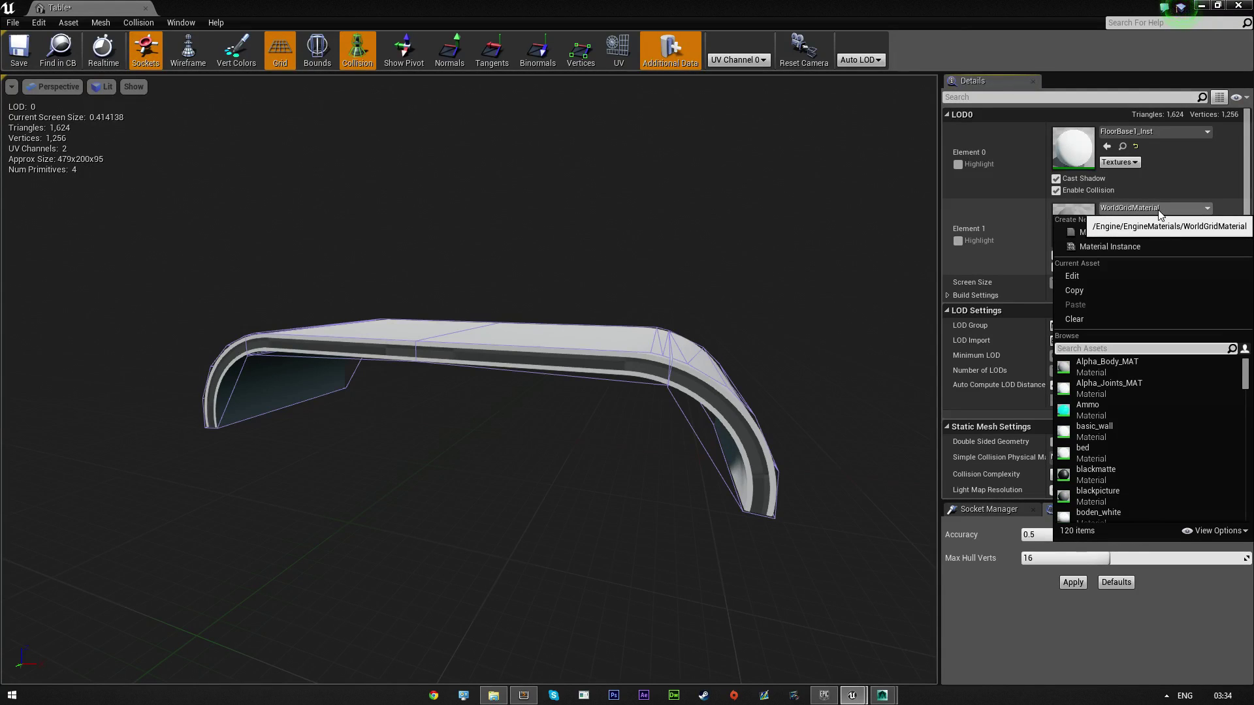
{"action": "type", "text": "emissi"}
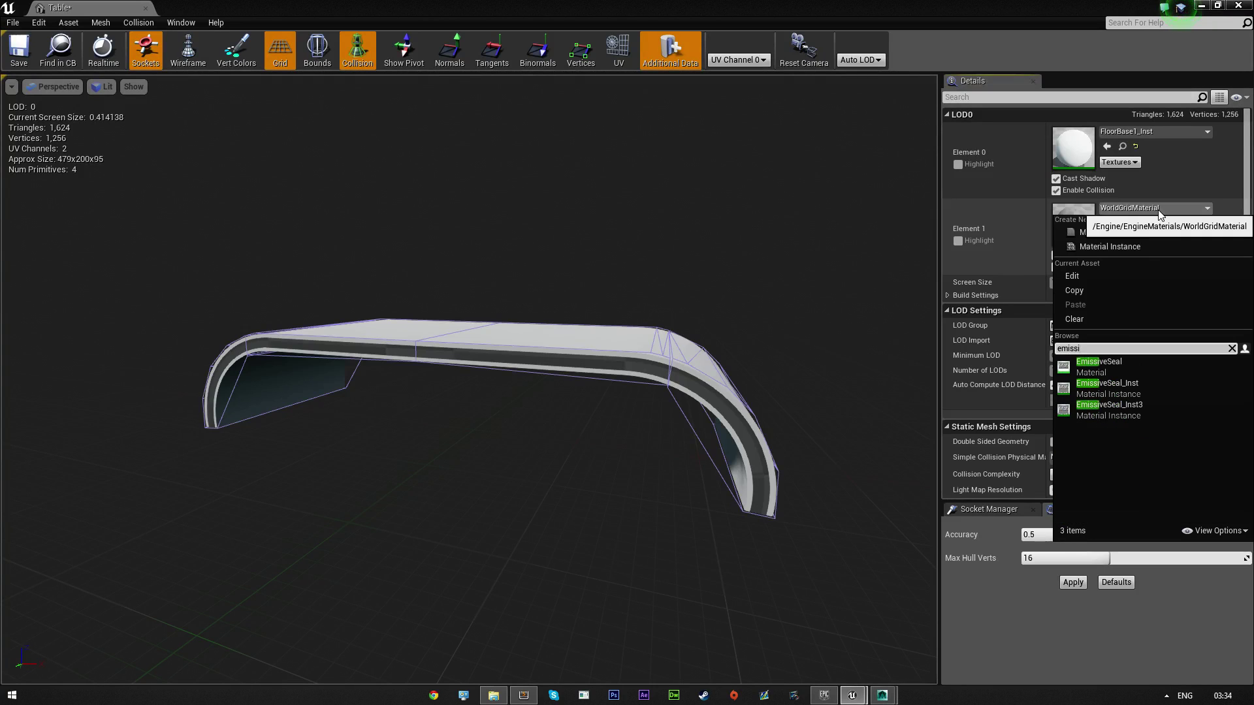
{"action": "left_click", "coordinate": [1142, 384]}
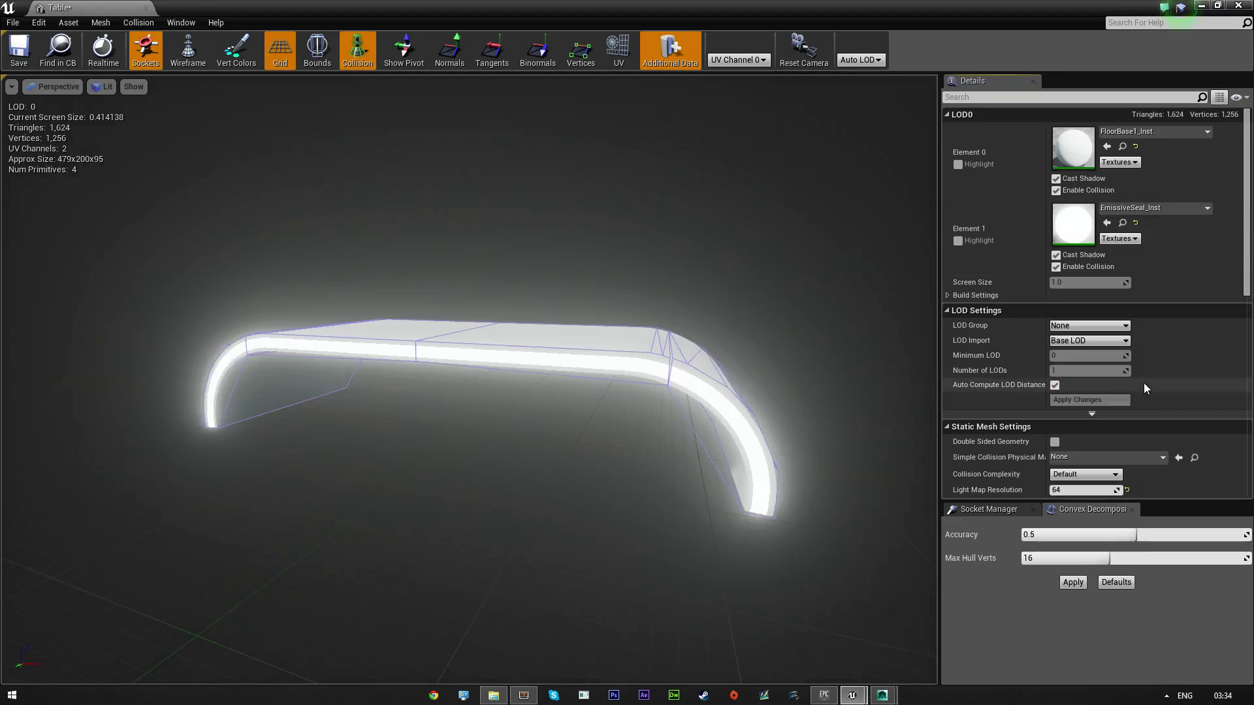
{"action": "right_click_drag", "start_coordinate": [889, 407], "coordinate": [261, 406]}
{"action": "left_click", "coordinate": [18, 49]}
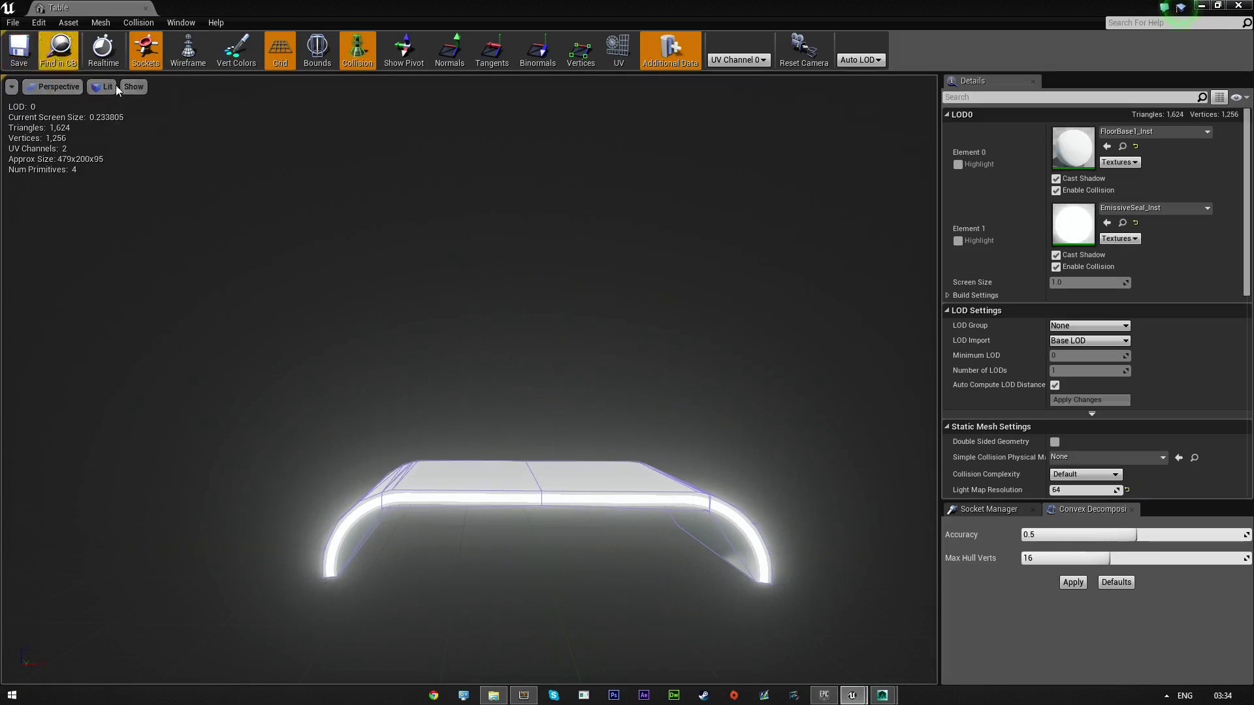
{"action": "left_click", "coordinate": [1237, 5]}
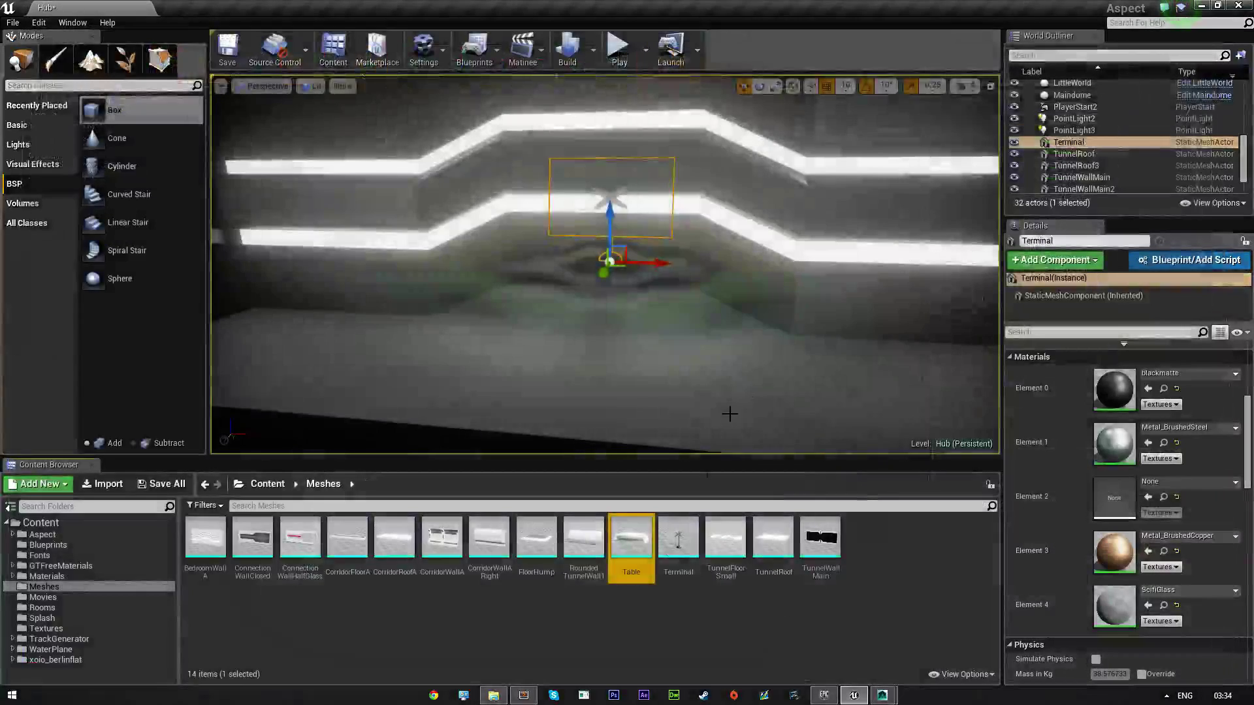
- Place the Table mesh in the Hub level in front of the lit wall and shift it slightly along Y
{"action": "left_click_drag", "start_coordinate": [591, 366], "coordinate": [589, 349]}
{"action": "right_click_drag", "start_coordinate": [590, 349], "coordinate": [402, 369]}
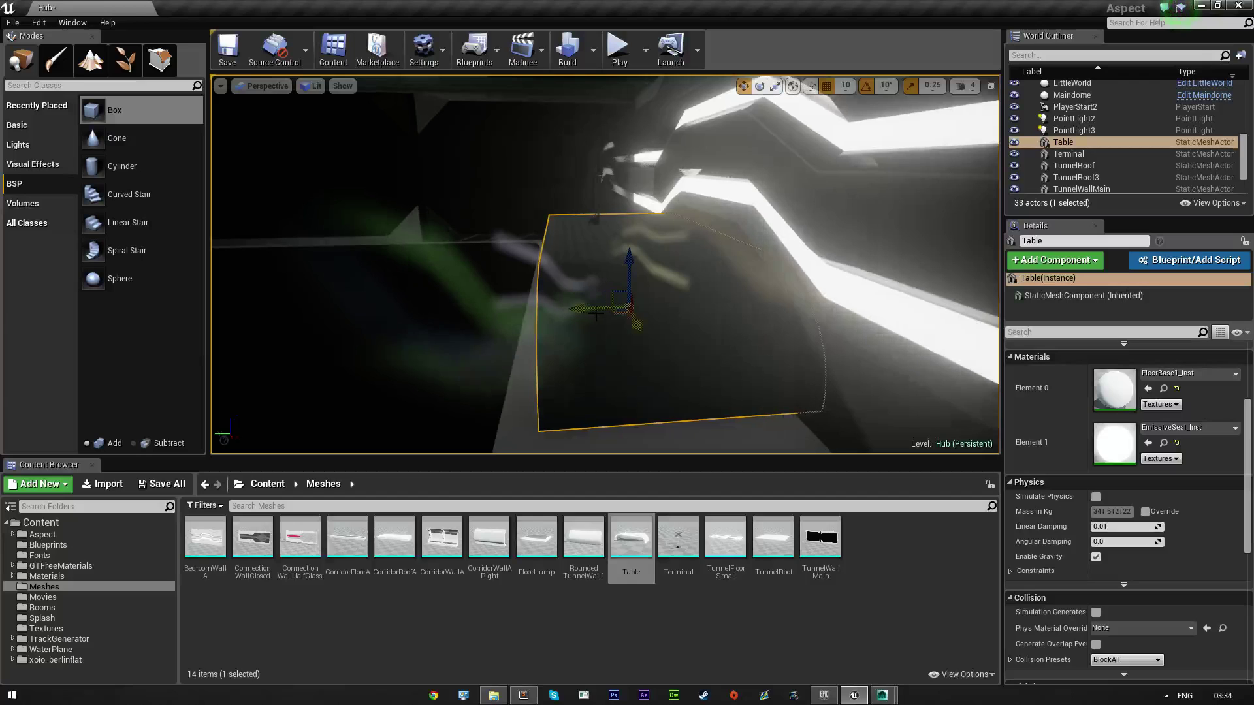
{"action": "left_click_drag", "start_coordinate": [592, 308], "coordinate": [574, 310]}
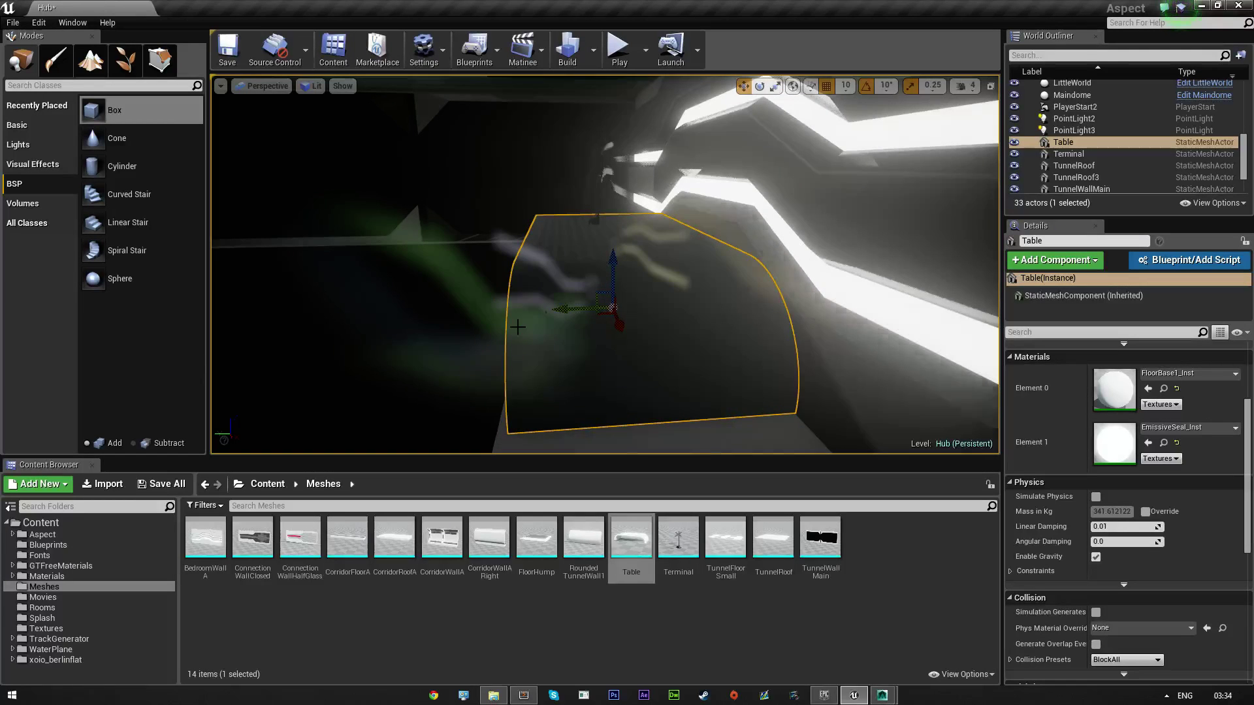
{"action": "right_click_drag", "start_coordinate": [574, 311], "coordinate": [722, 343]}
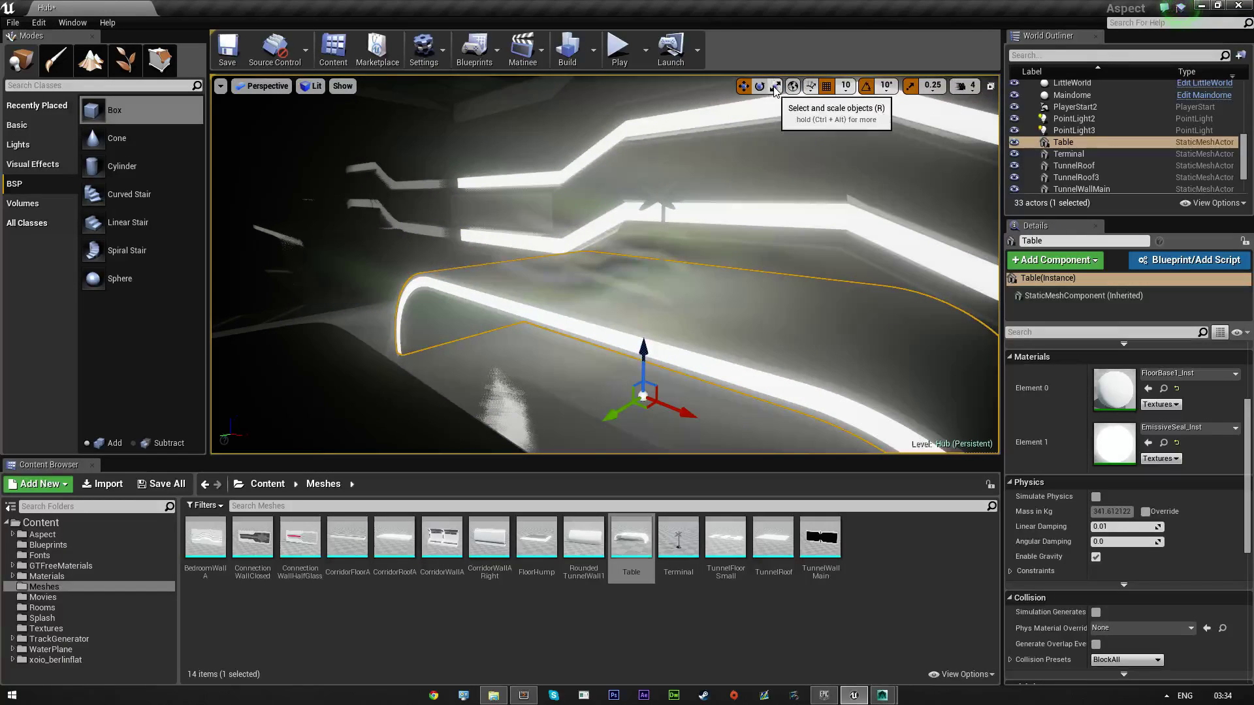
- Scale the table down uniformly, then narrow its depth along the Y axis
{"action": "left_click", "coordinate": [775, 86]}
{"action": "right_click_drag", "start_coordinate": [738, 176], "coordinate": [809, 219]}
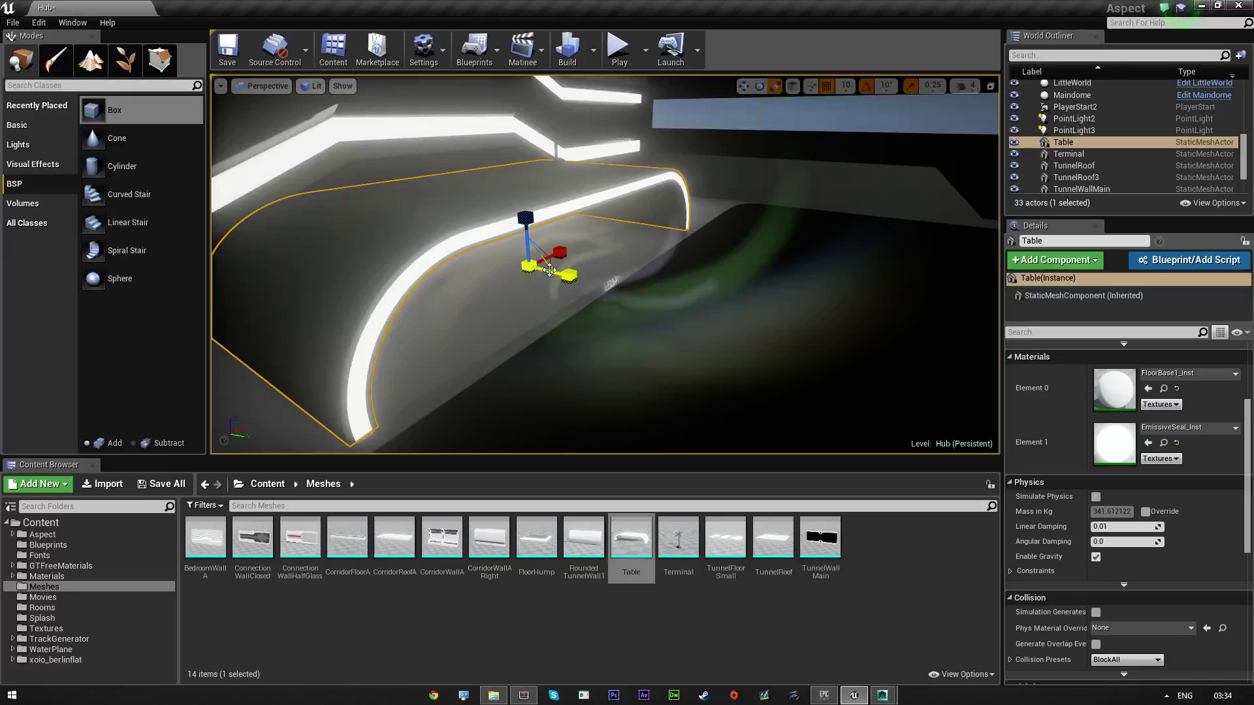
{"action": "mouse_move", "coordinate": [529, 276]}
{"action": "left_mouse_down"}
{"action": "mouse_move", "coordinate": [496, 280]}
{"action": "mouse_move", "coordinate": [510, 279]}
{"action": "left_mouse_up"}
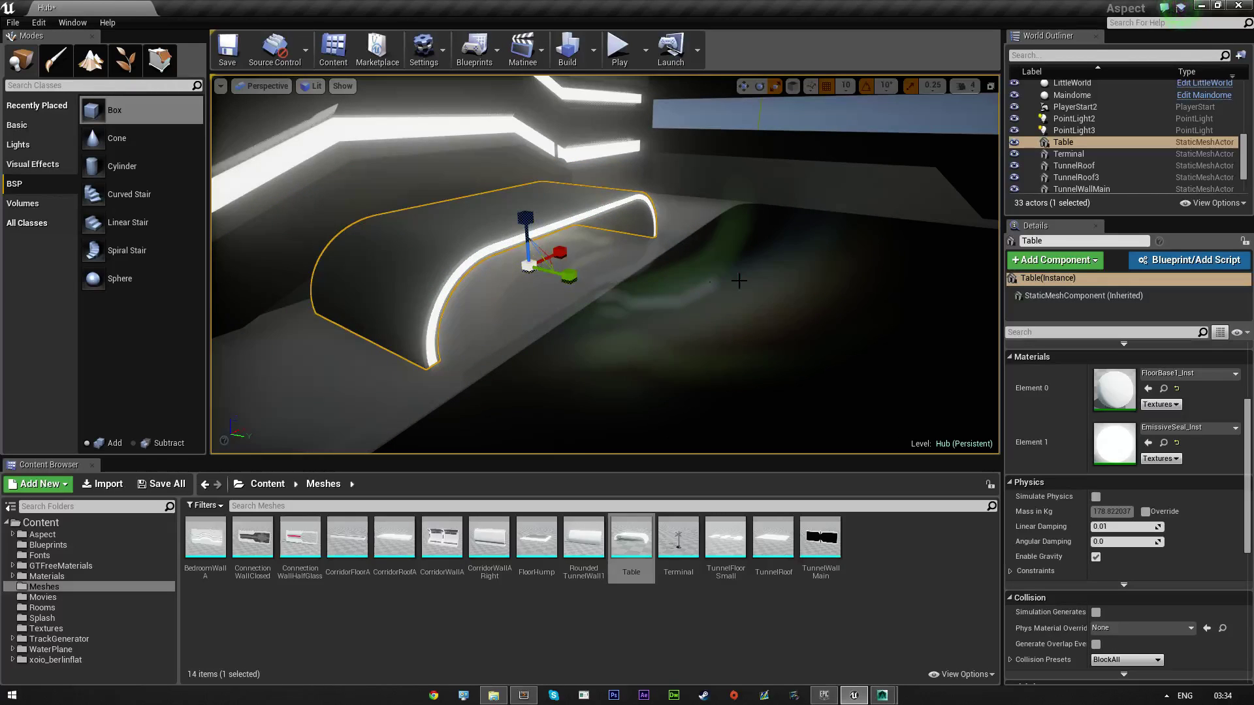
{"action": "right_click_drag", "start_coordinate": [739, 281], "coordinate": [496, 286]}
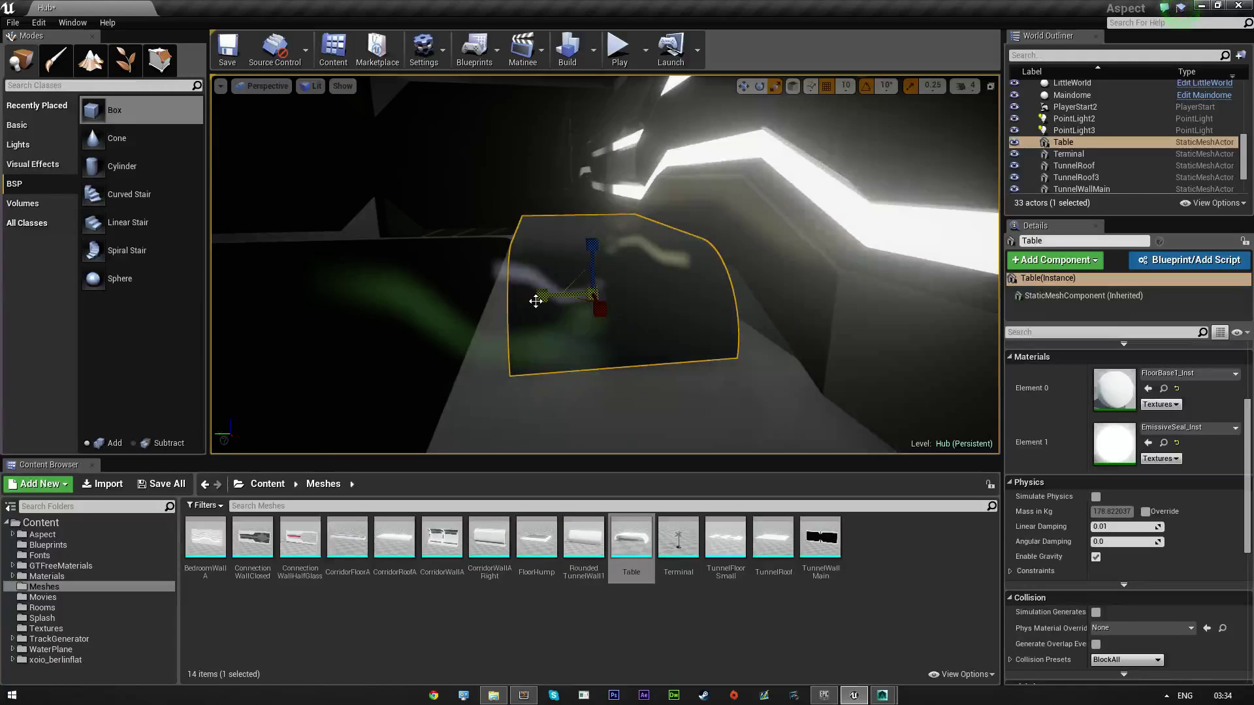
{"action": "left_click_drag", "start_coordinate": [535, 301], "coordinate": [575, 297]}
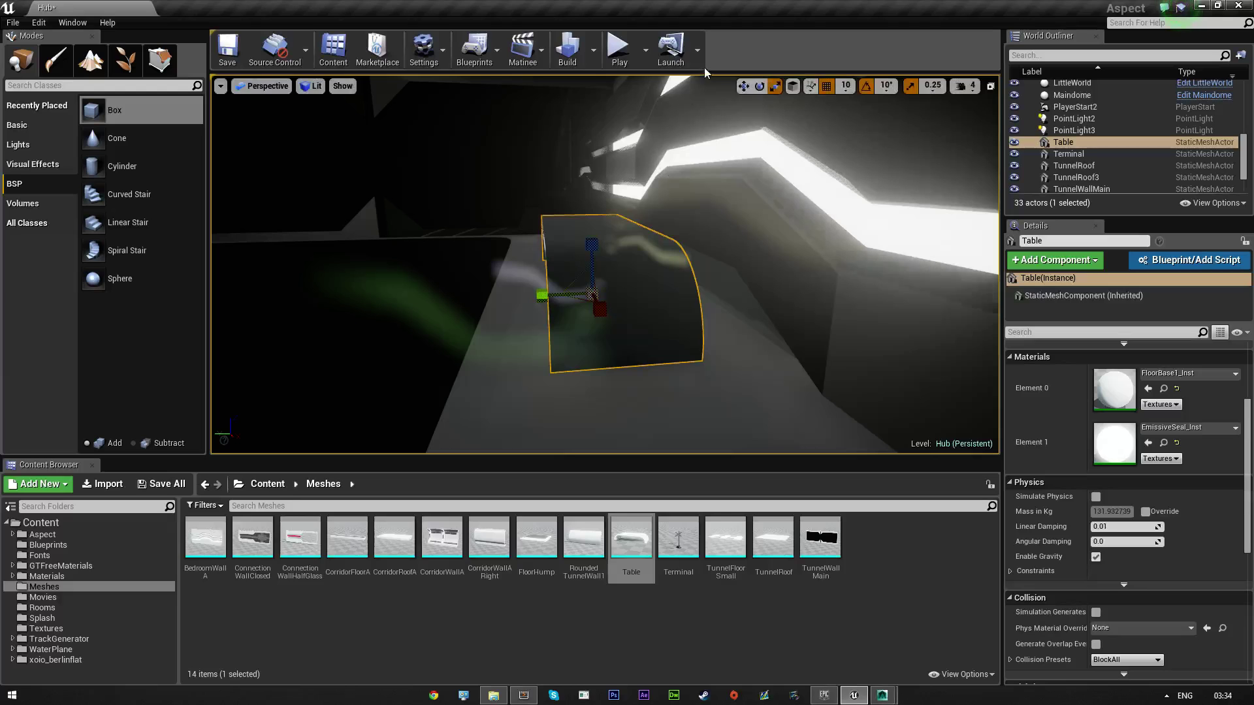
- Raise the Terminal onto the tabletop without grid snapping, then re-enable snapping and move it along X toward the table's centre
{"action": "right_click_drag", "start_coordinate": [615, 148], "coordinate": [576, 249]}
{"action": "left_click", "coordinate": [653, 248]}
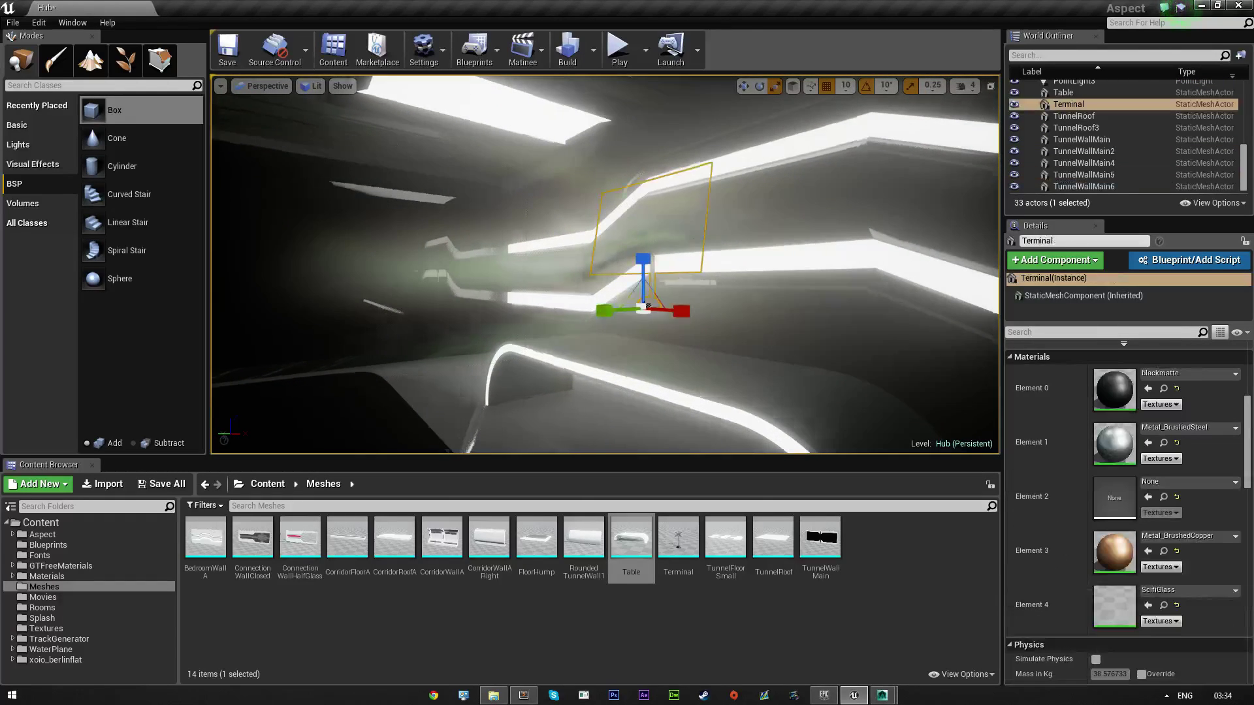
{"action": "right_click_drag", "start_coordinate": [654, 247], "coordinate": [888, 258]}
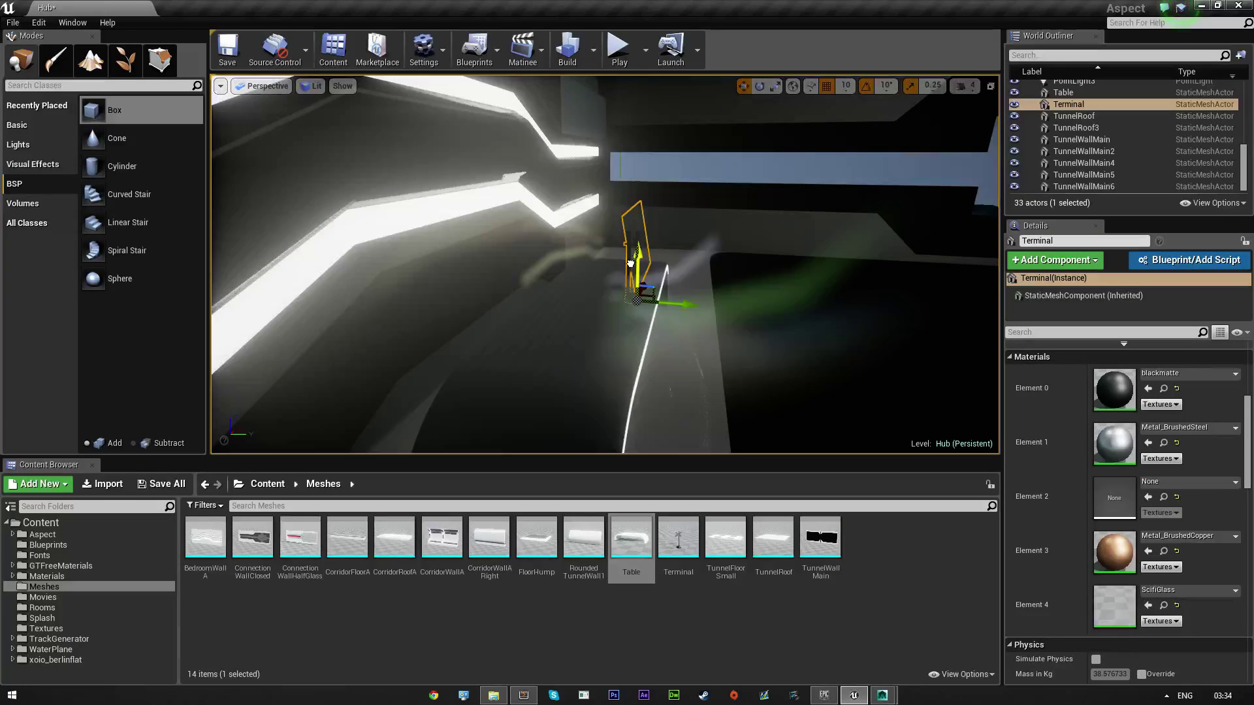
{"action": "right_click_drag", "start_coordinate": [631, 247], "coordinate": [333, 245]}
{"action": "mouse_move", "coordinate": [755, 248]}
{"action": "right_mouse_down"}
{"action": "mouse_move", "coordinate": [734, 261]}
{"action": "mouse_move", "coordinate": [755, 247]}
{"action": "right_mouse_up"}
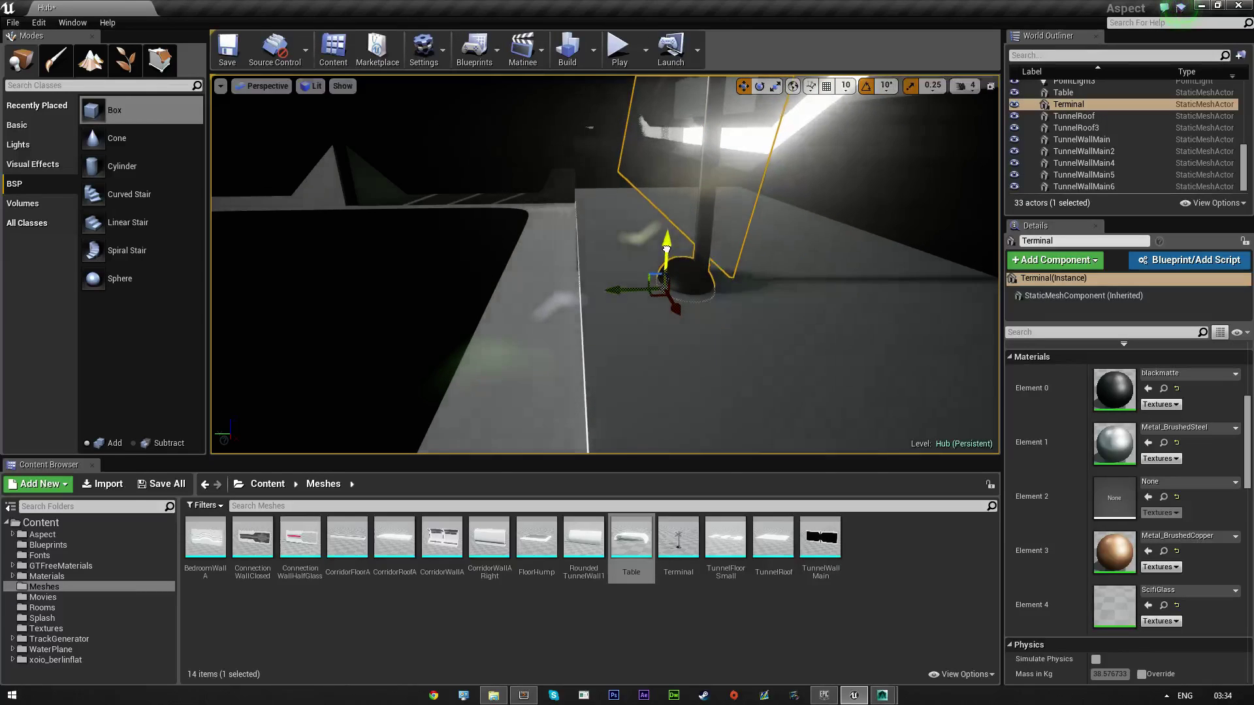
{"action": "right_click_drag", "start_coordinate": [618, 238], "coordinate": [816, 245]}
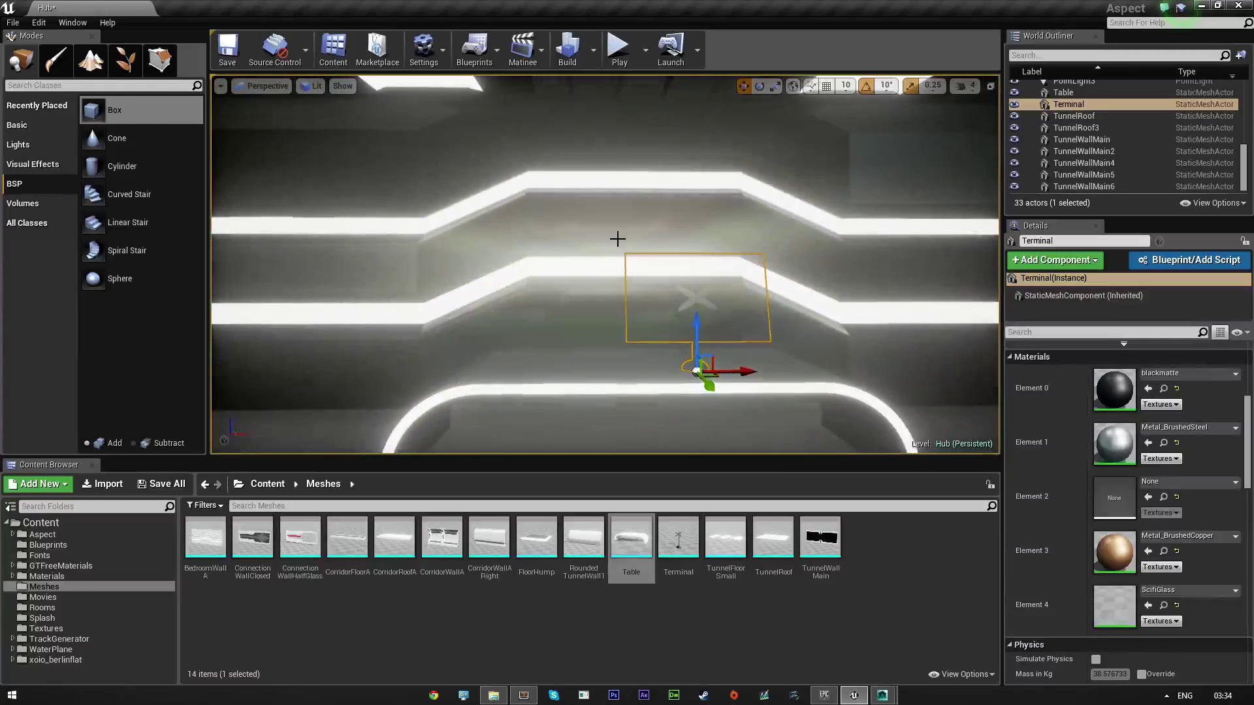
{"action": "left_click", "coordinate": [826, 86]}
{"action": "left_click_drag", "start_coordinate": [741, 372], "coordinate": [722, 374]}
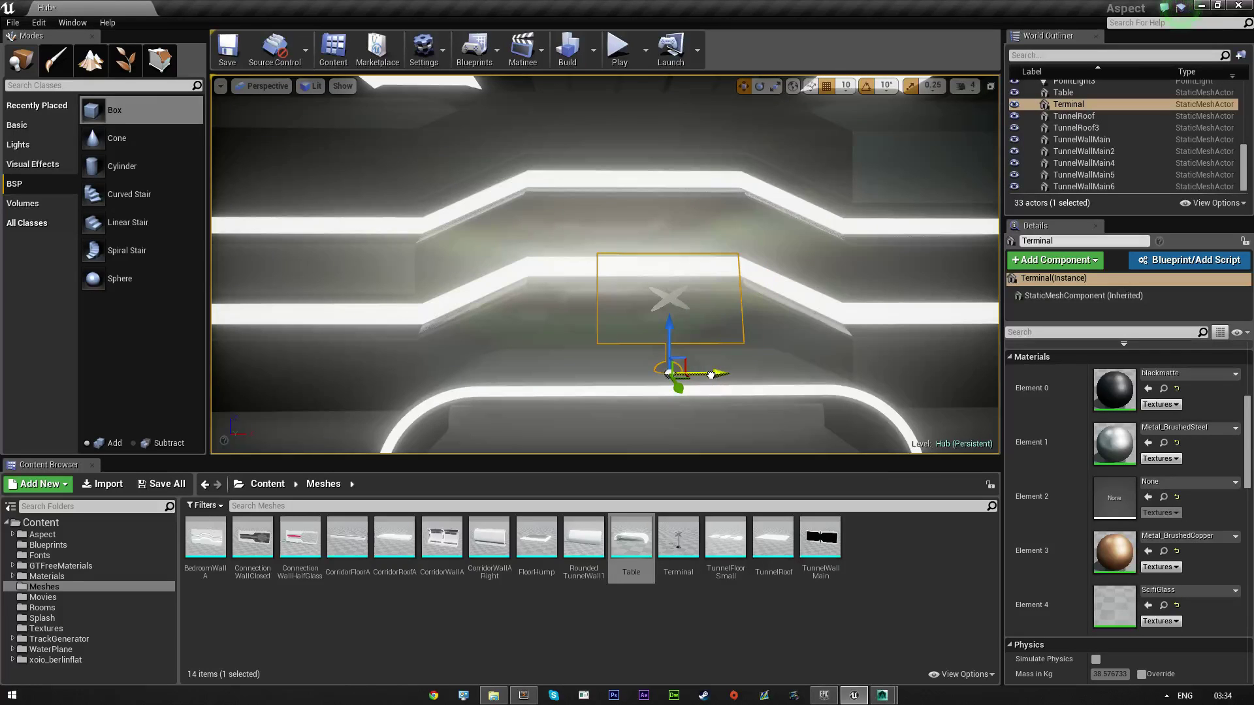
- Add the table to the selection with the Terminal and shift both together along the Y axis
{"action": "right_click_drag", "start_coordinate": [703, 374], "coordinate": [570, 254]}
{"action": "left_click", "coordinate": [570, 254], "text": "ctrl"}
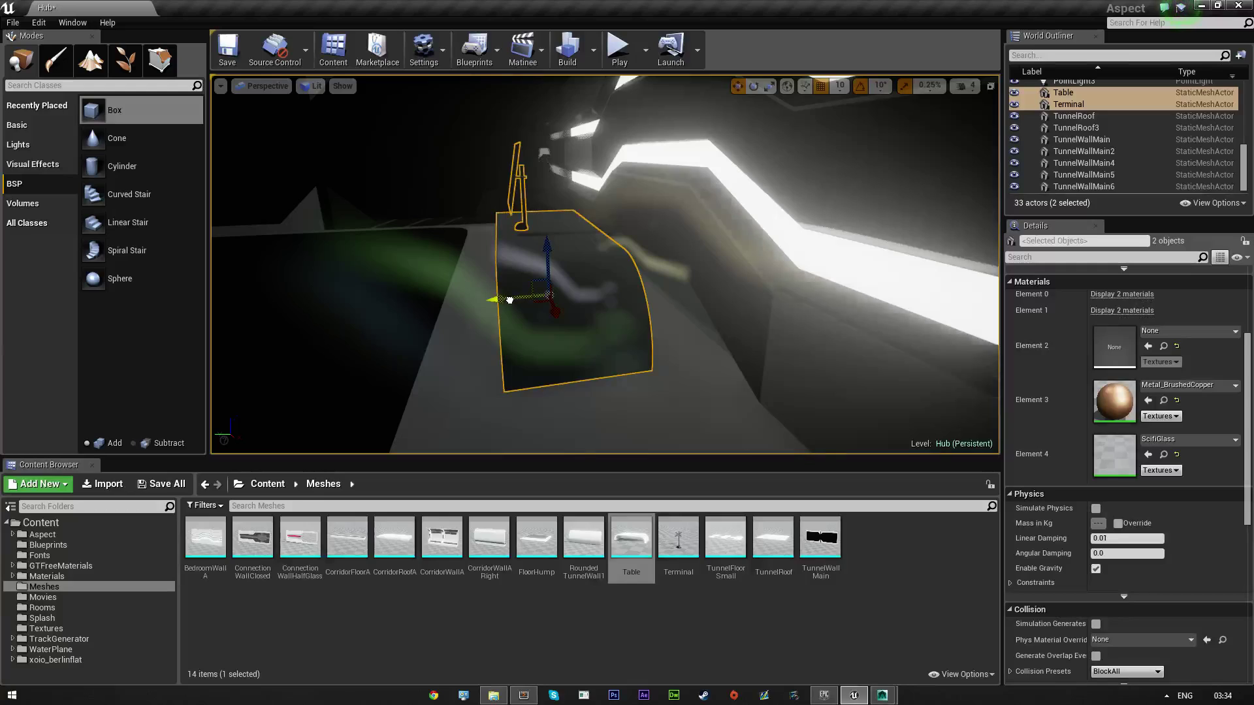
{"action": "right_click_drag", "start_coordinate": [501, 319], "coordinate": [588, 313]}
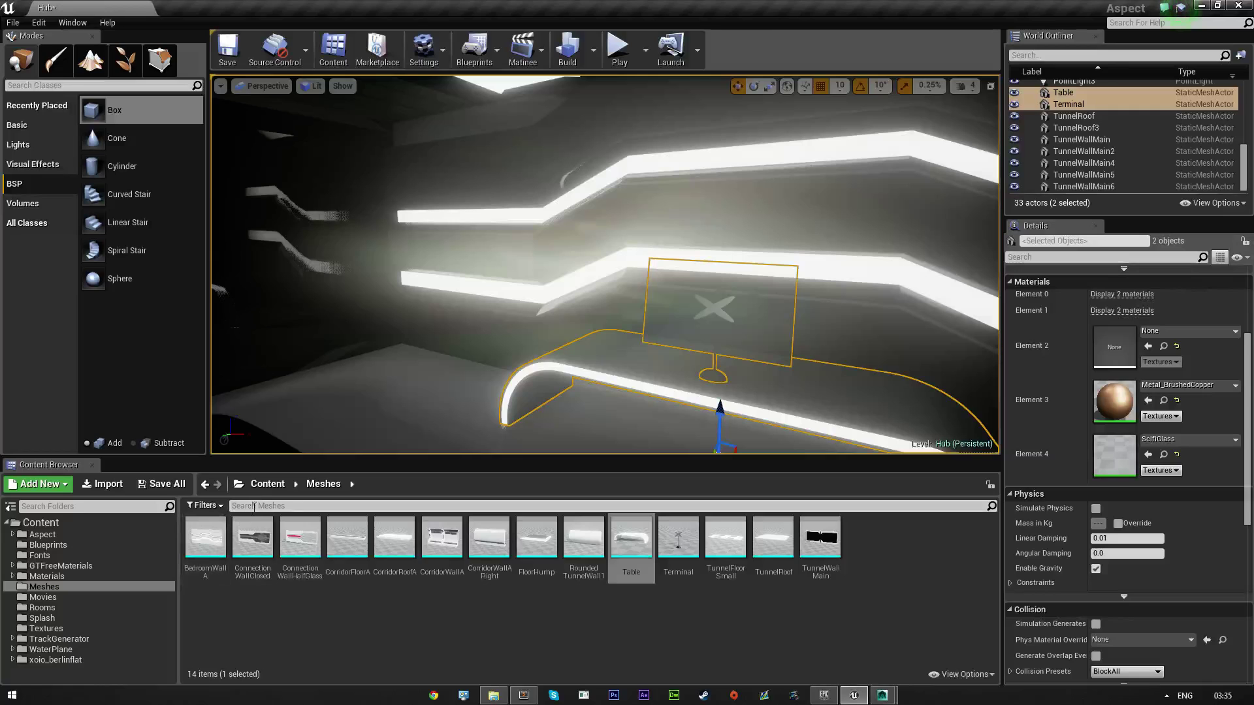
- Open EmissiveSeal_Inst from the Materials/Instances folder and lower its emissive intensity to soften the glow
{"action": "left_click", "coordinate": [66, 574]}
{"action": "double_click", "coordinate": [221, 542]}
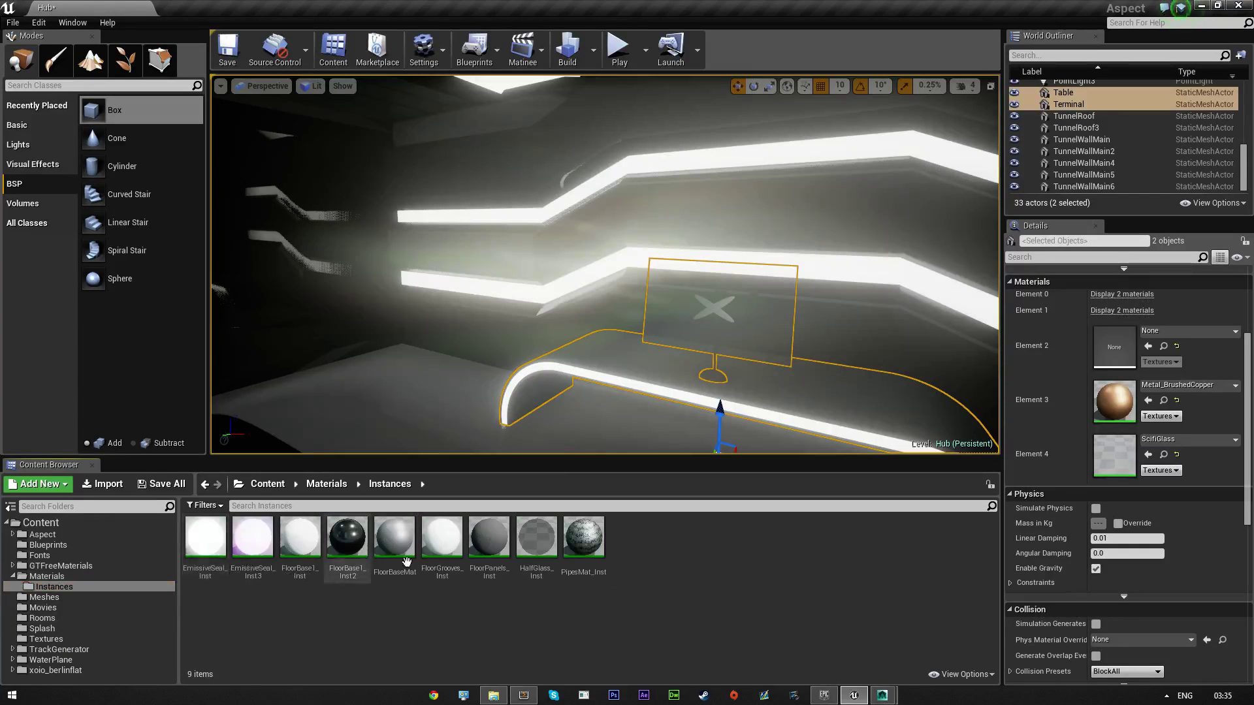
{"action": "double_click", "coordinate": [203, 545]}
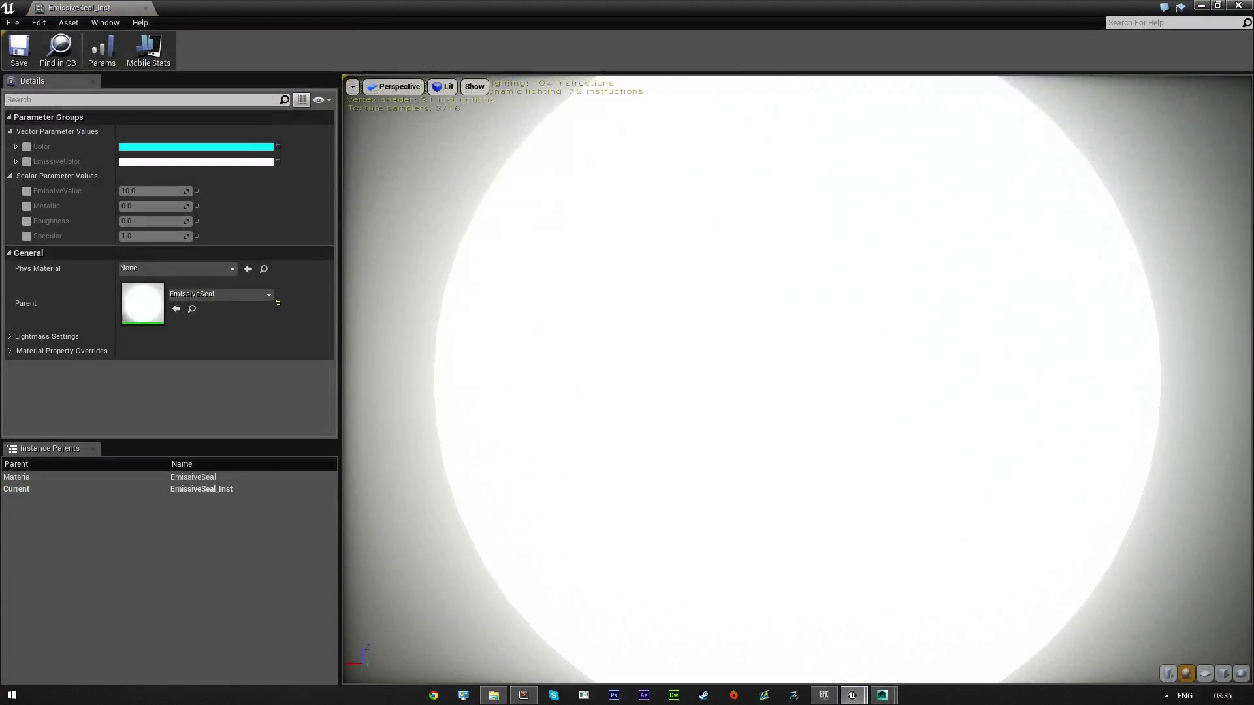
{"action": "left_click_drag", "start_coordinate": [381, 11], "coordinate": [0, 92]}
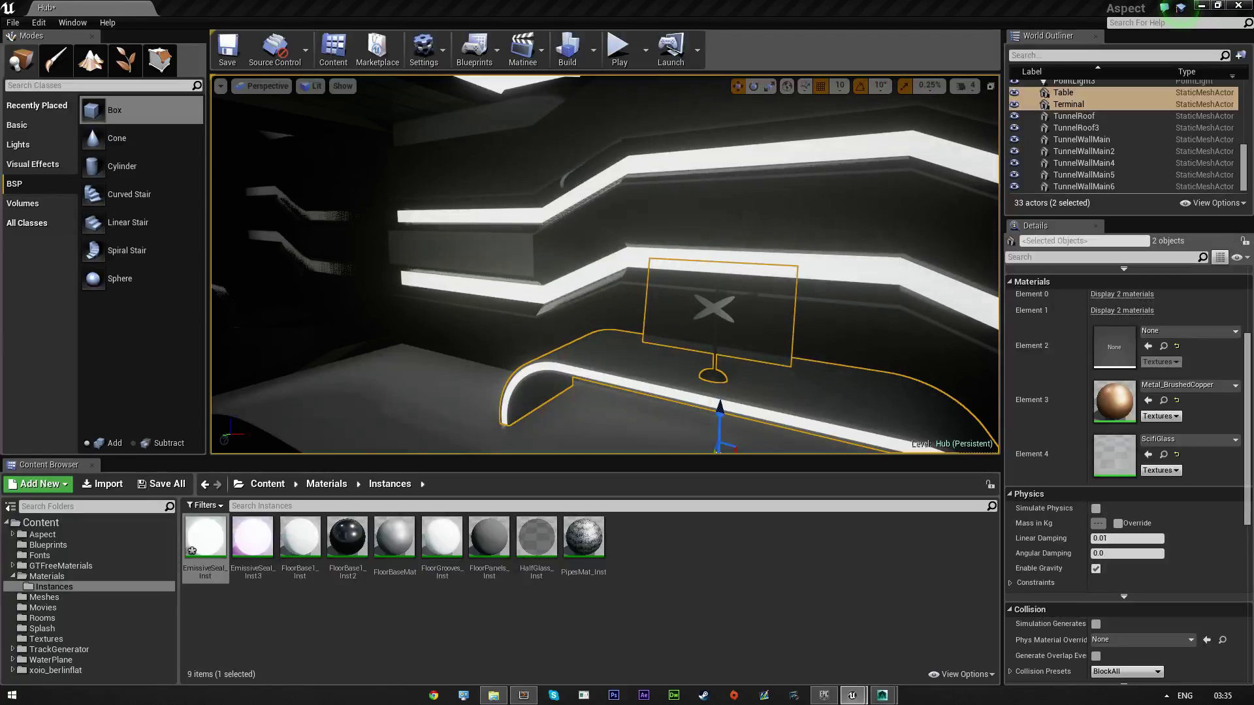
- Start a playtest of the Hub level and walk up to the table with the Terminal
{"action": "right_click_drag", "start_coordinate": [604, 264], "coordinate": [548, 238]}
{"action": "key", "text": "w"}
{"action": "key", "text": "w"}
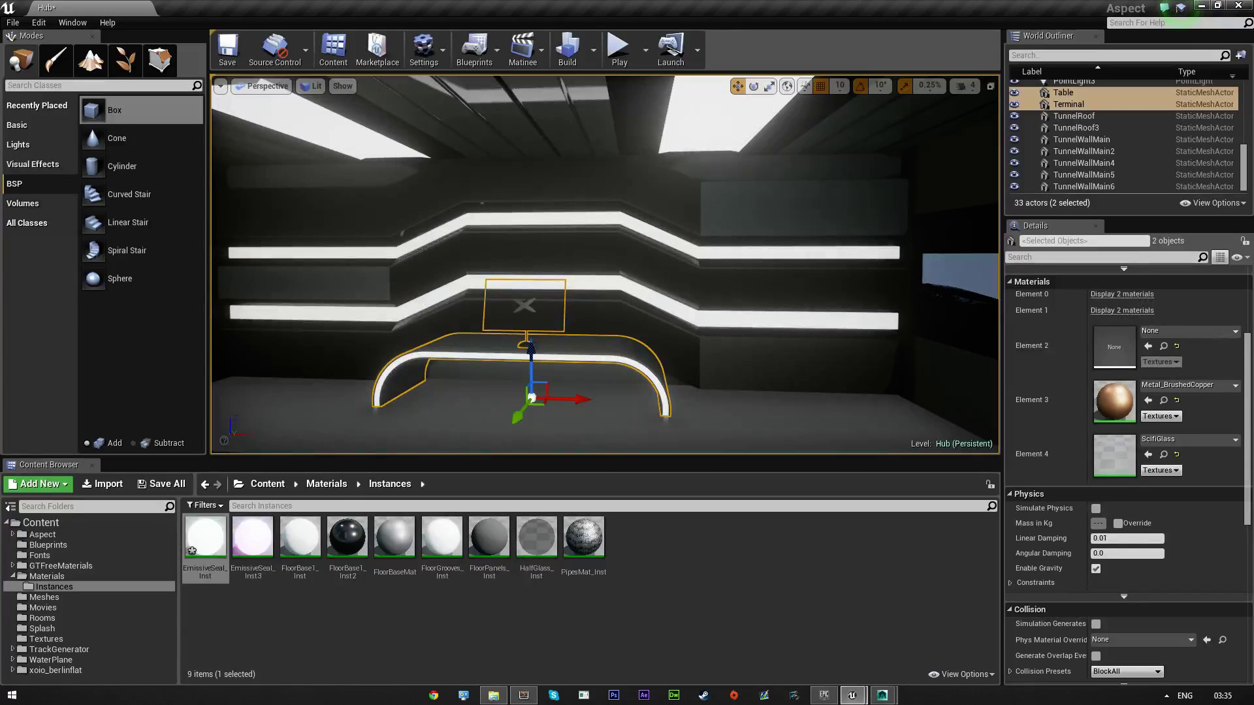
{"action": "right_click_drag", "start_coordinate": [437, 291], "coordinate": [1064, 288]}
{"action": "key", "text": "w"}
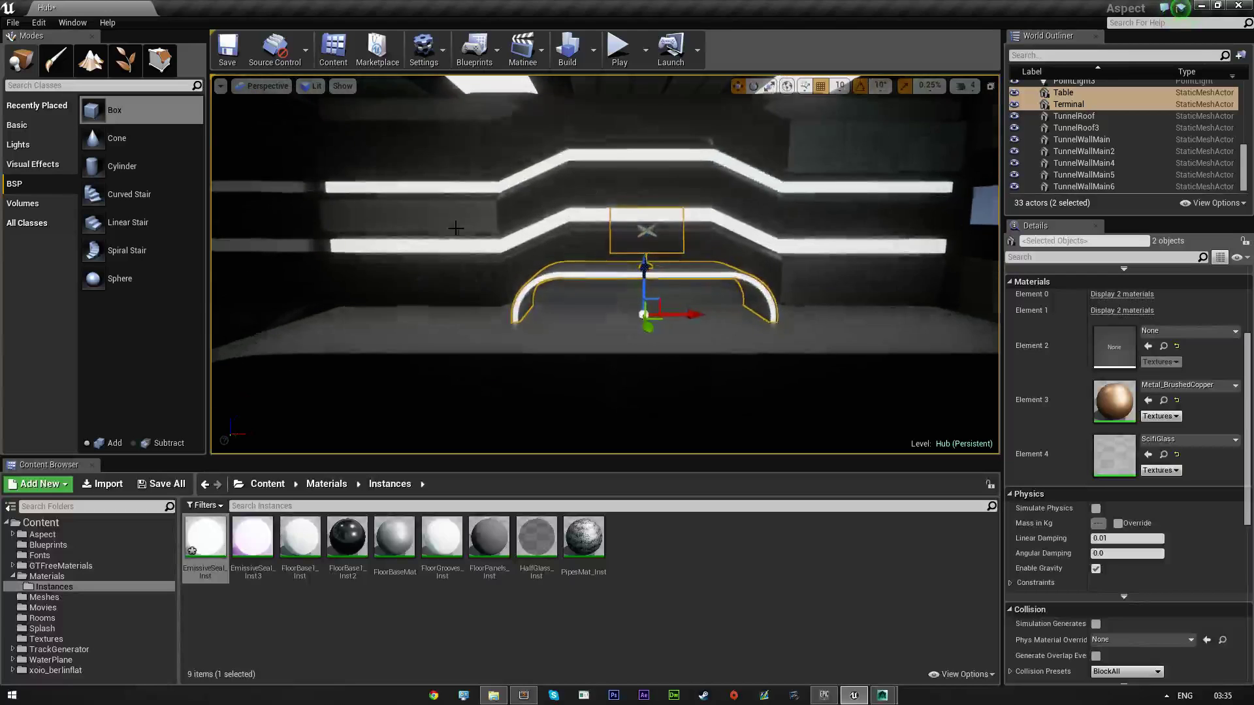
{"action": "left_click", "coordinate": [618, 47]}
{"action": "left_click", "coordinate": [265, 232]}
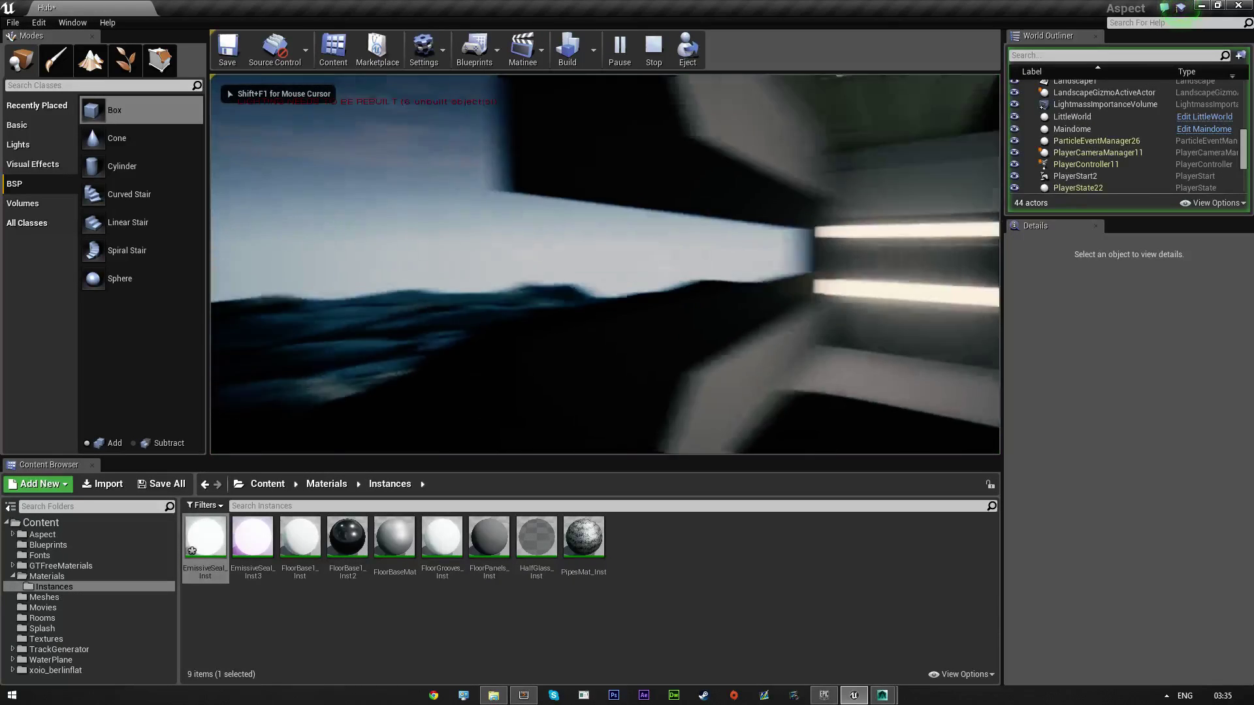
{"action": "key", "text": "w"}
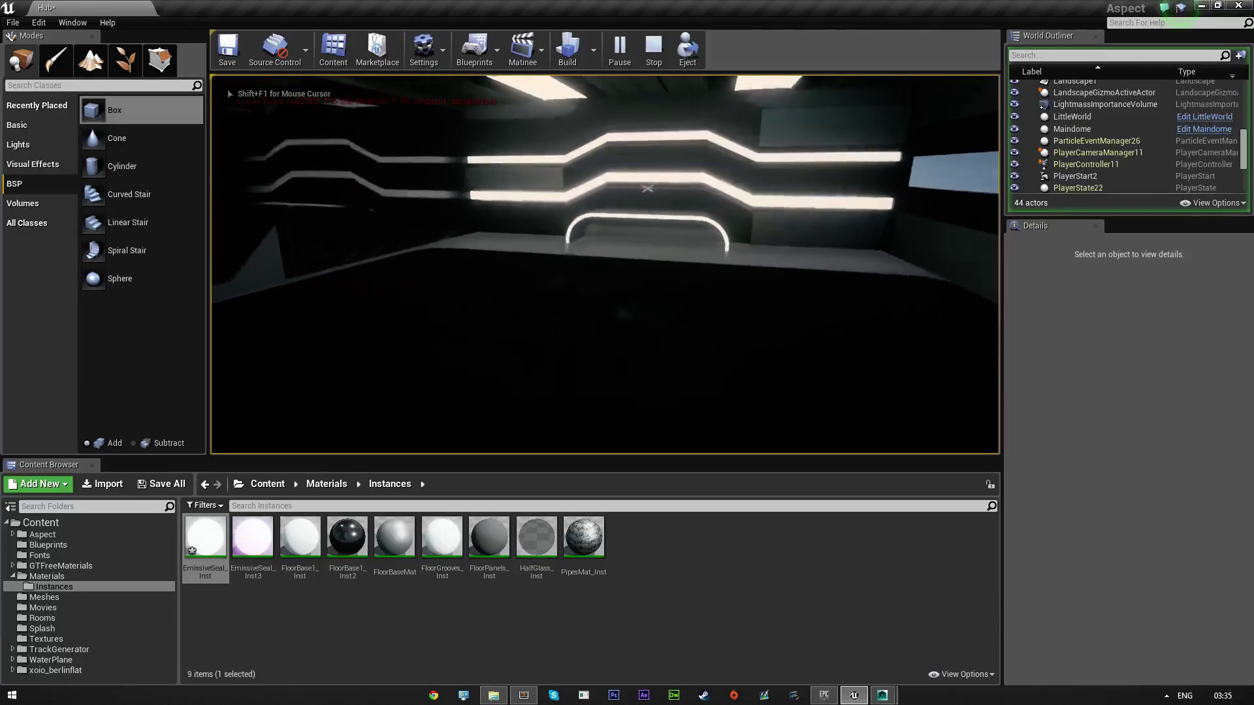
{"action": "key", "text": "w"}
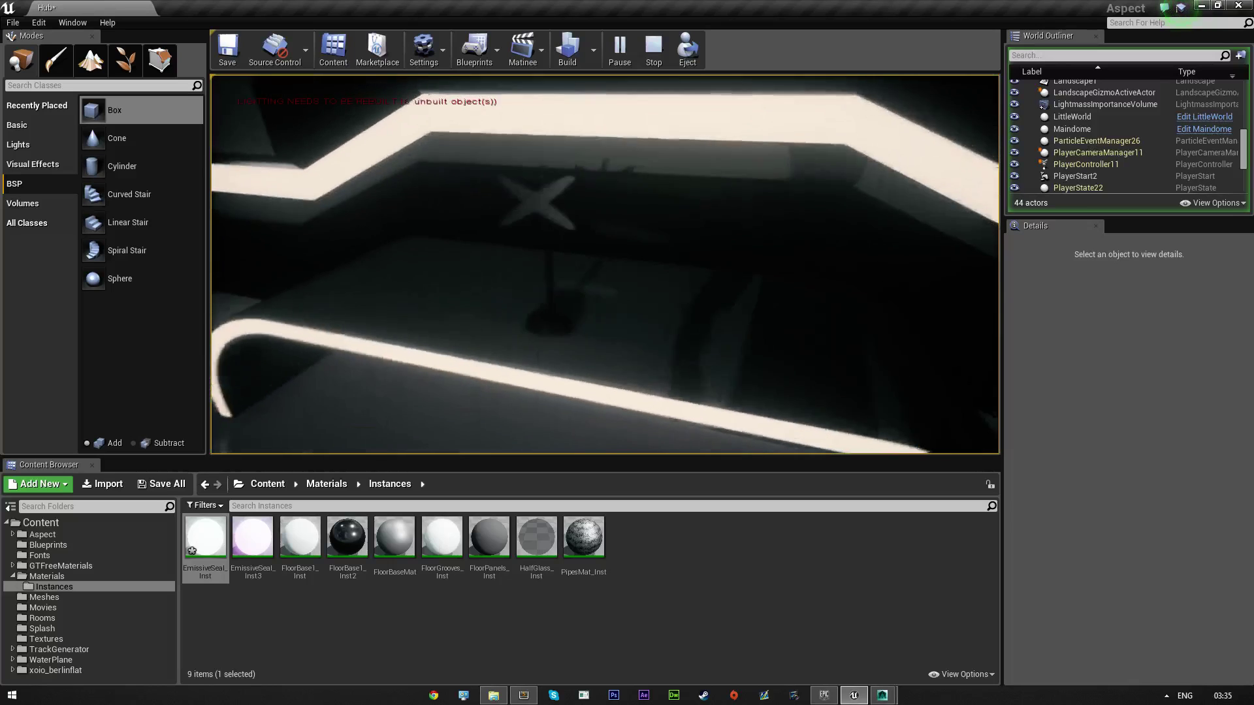
- Examine the table and Terminal from both ends and from the front in the playtest, then end it
{"action": "key", "text": "a"}
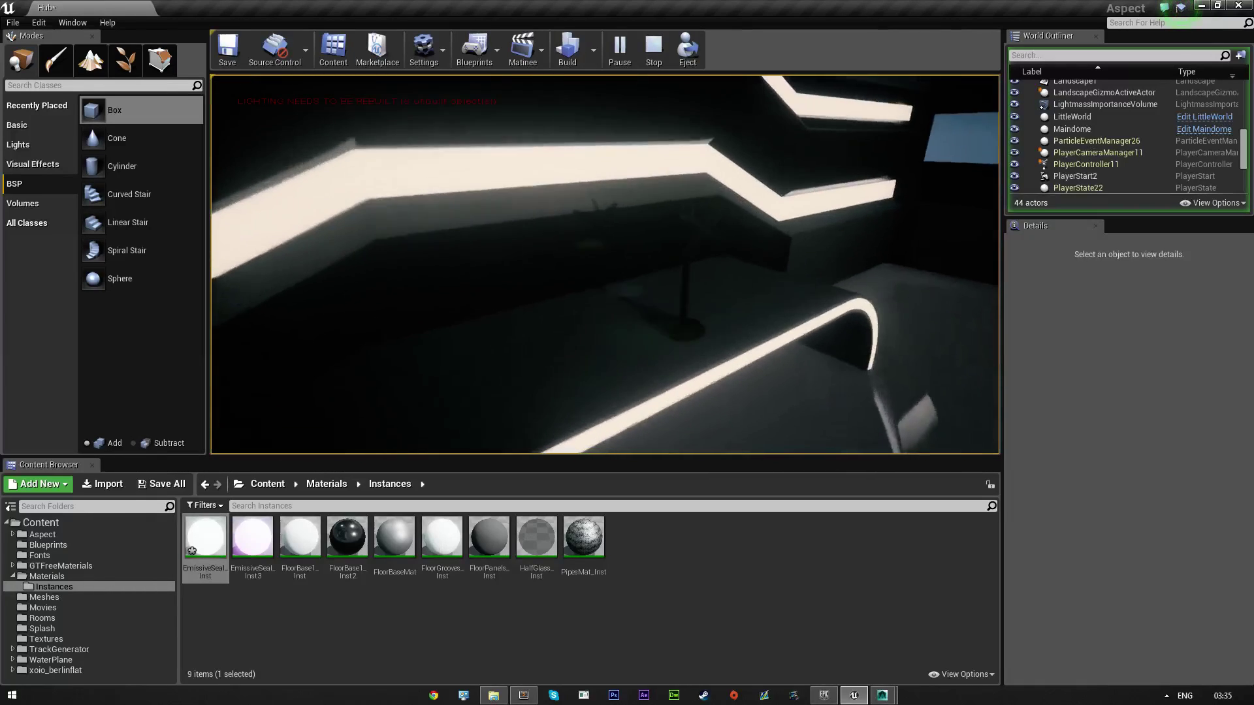
{"action": "key", "text": "d"}
{"action": "key", "text": "a"}
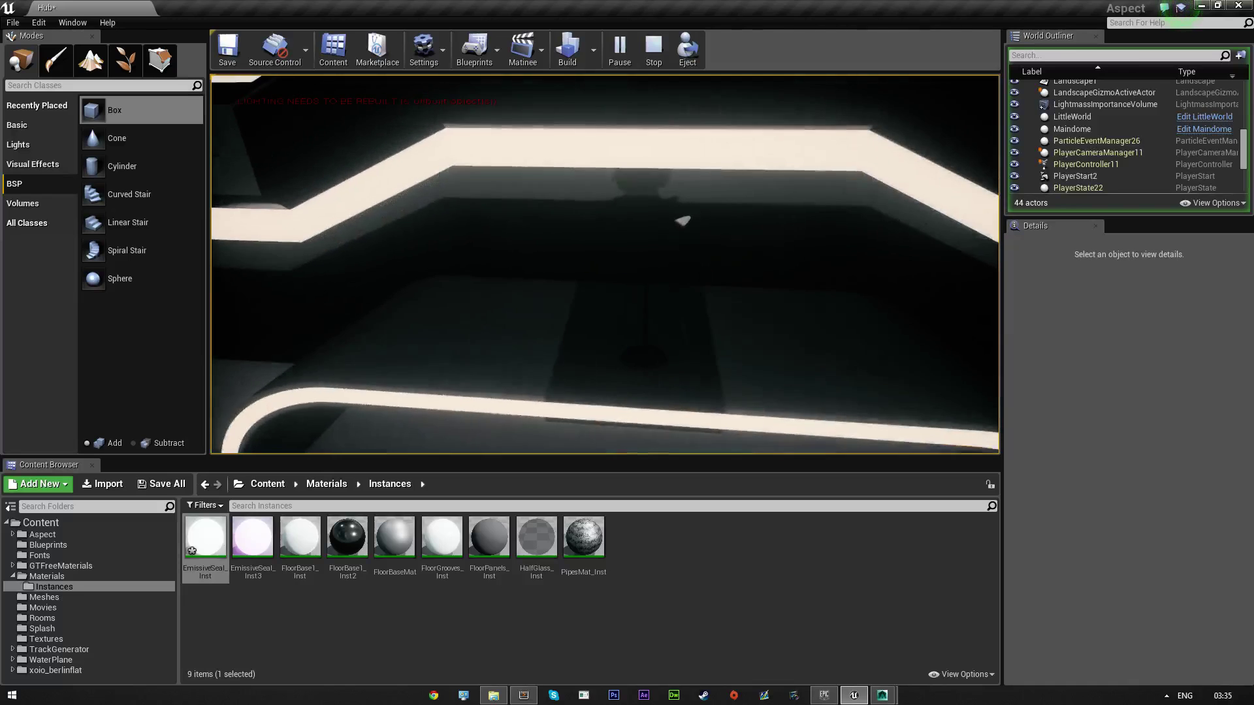
{"action": "key", "text": "d"}
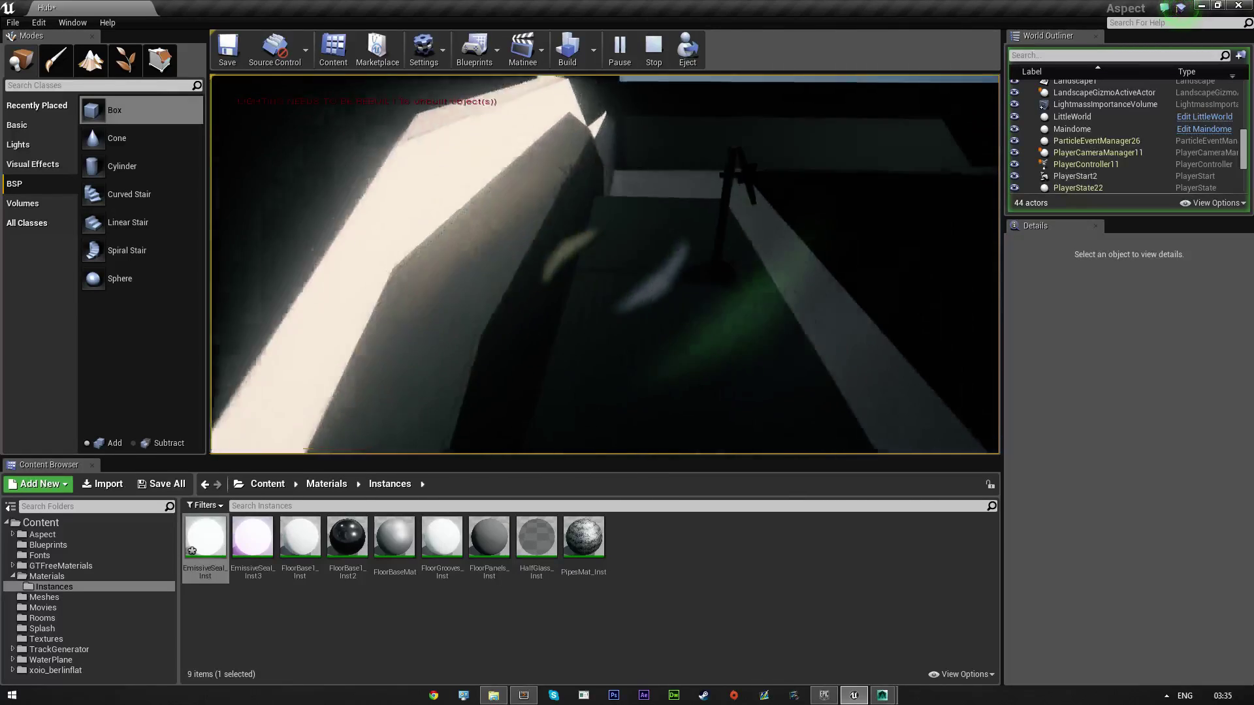
{"action": "key", "text": "s"}
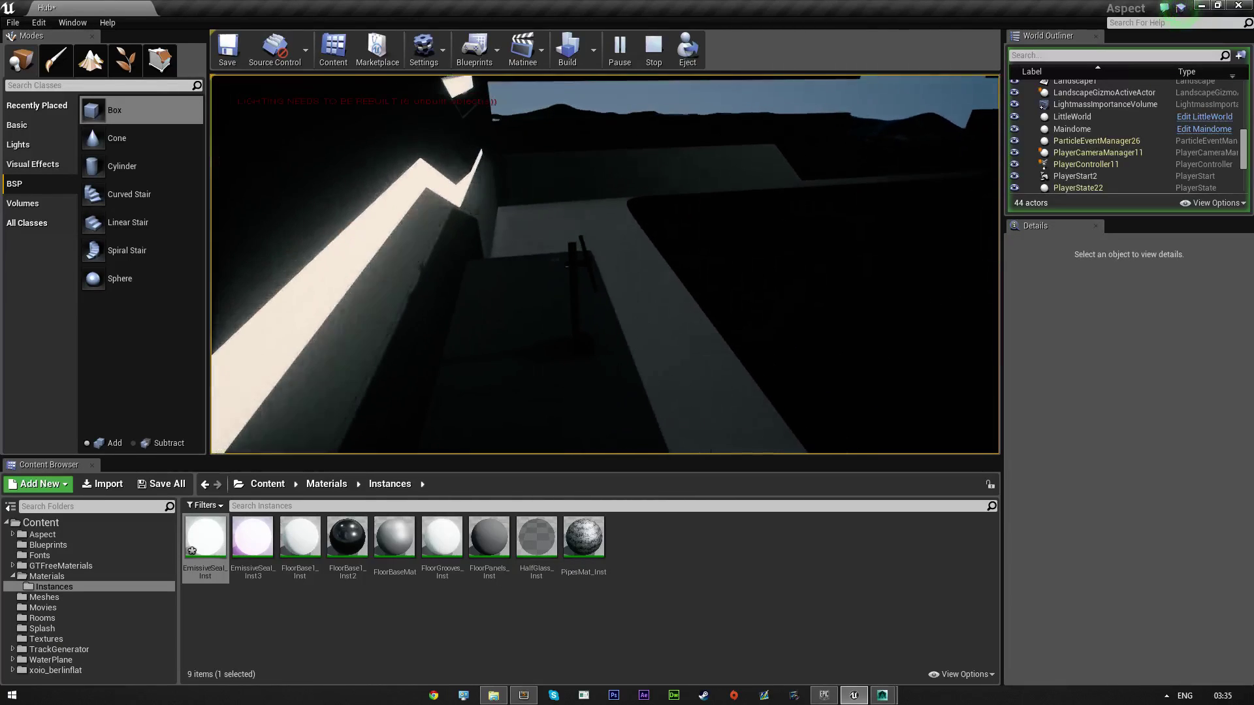
{"action": "key", "text": "s"}
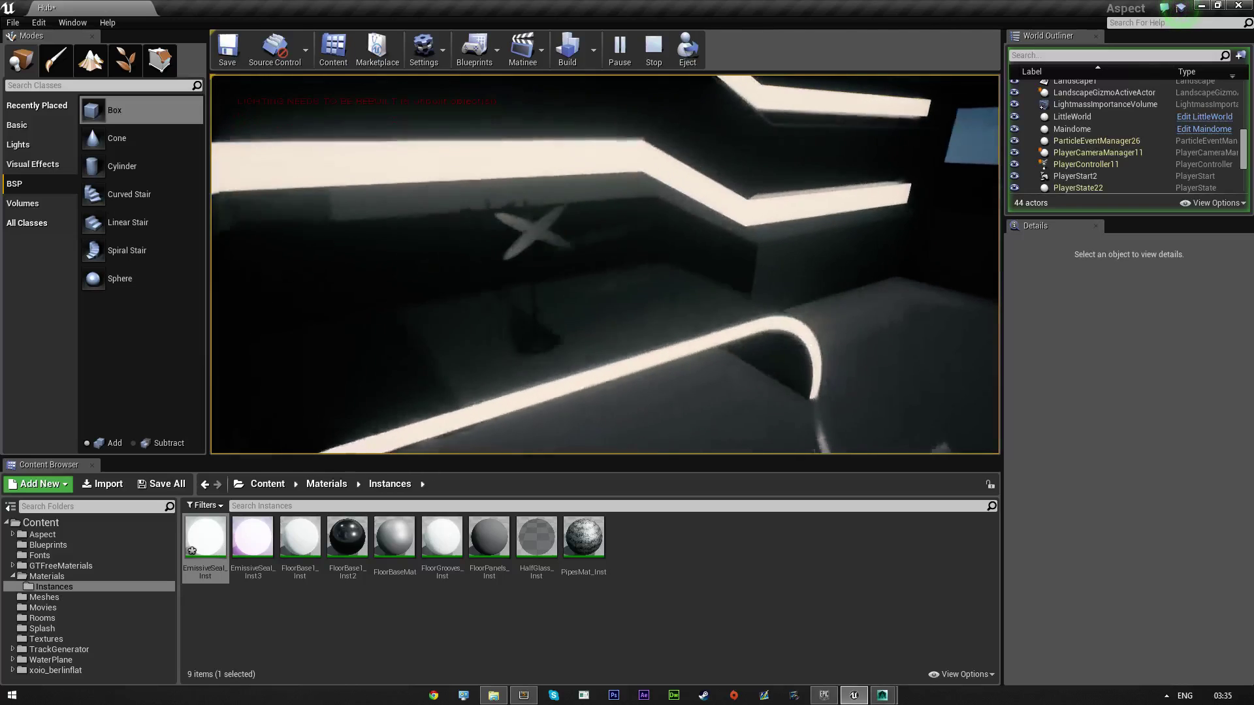
{"action": "key", "text": "w"}
{"action": "key", "text": "w"}
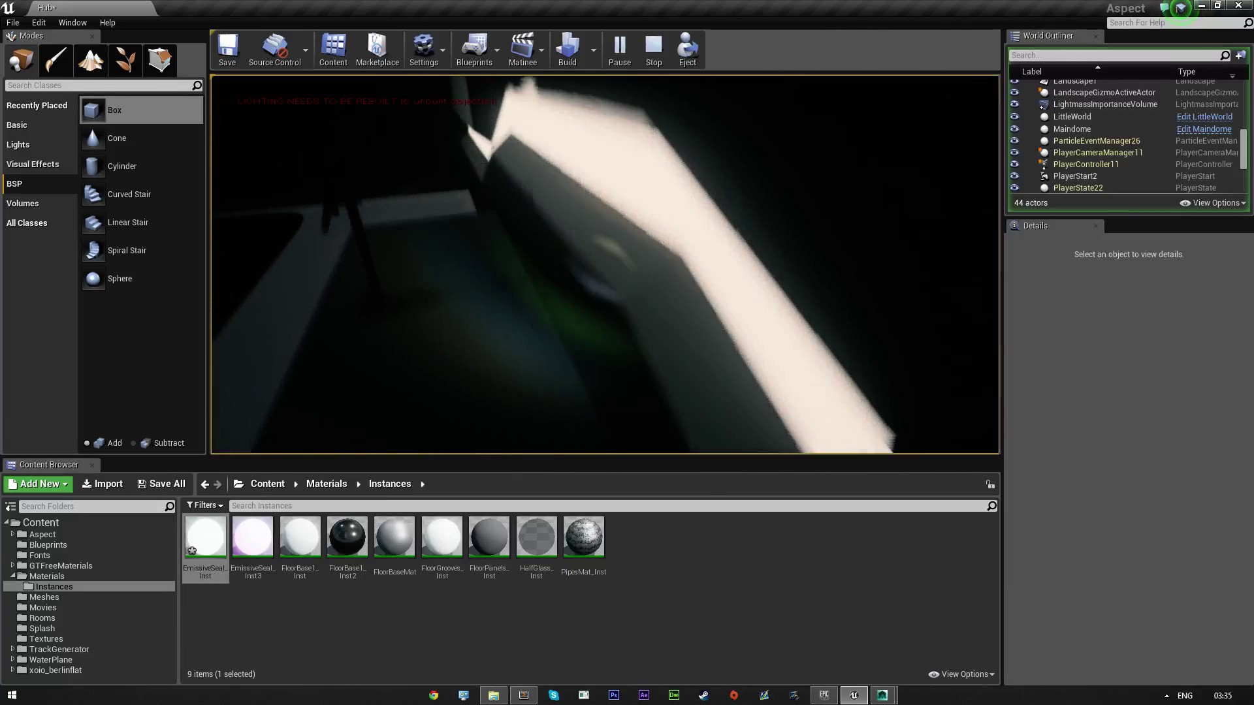
{"action": "key", "text": "w"}
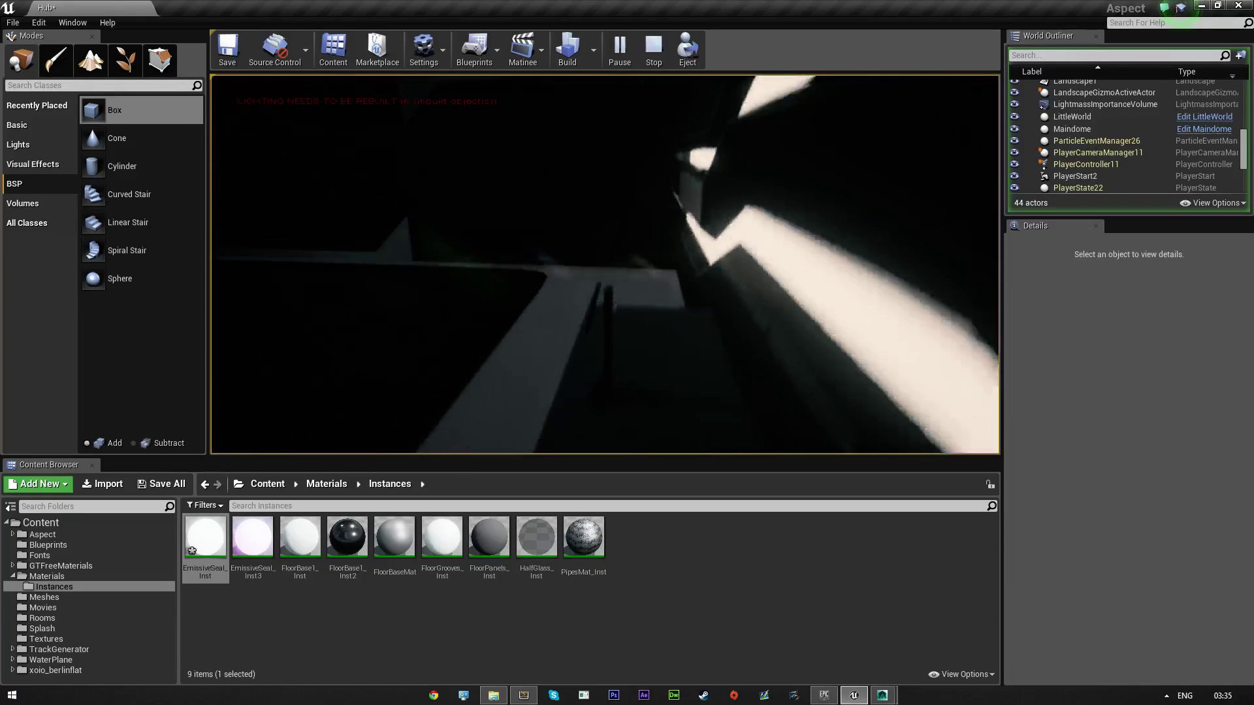
{"action": "key", "text": "w"}
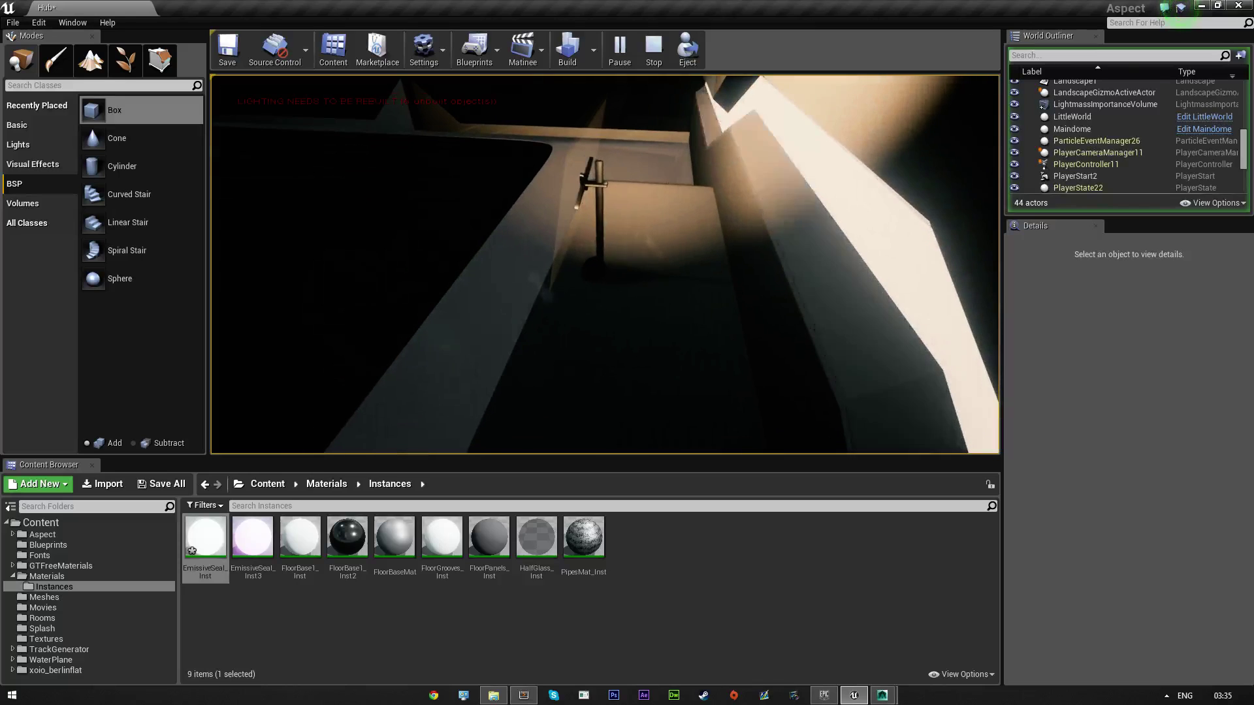
{"action": "key", "text": "w"}
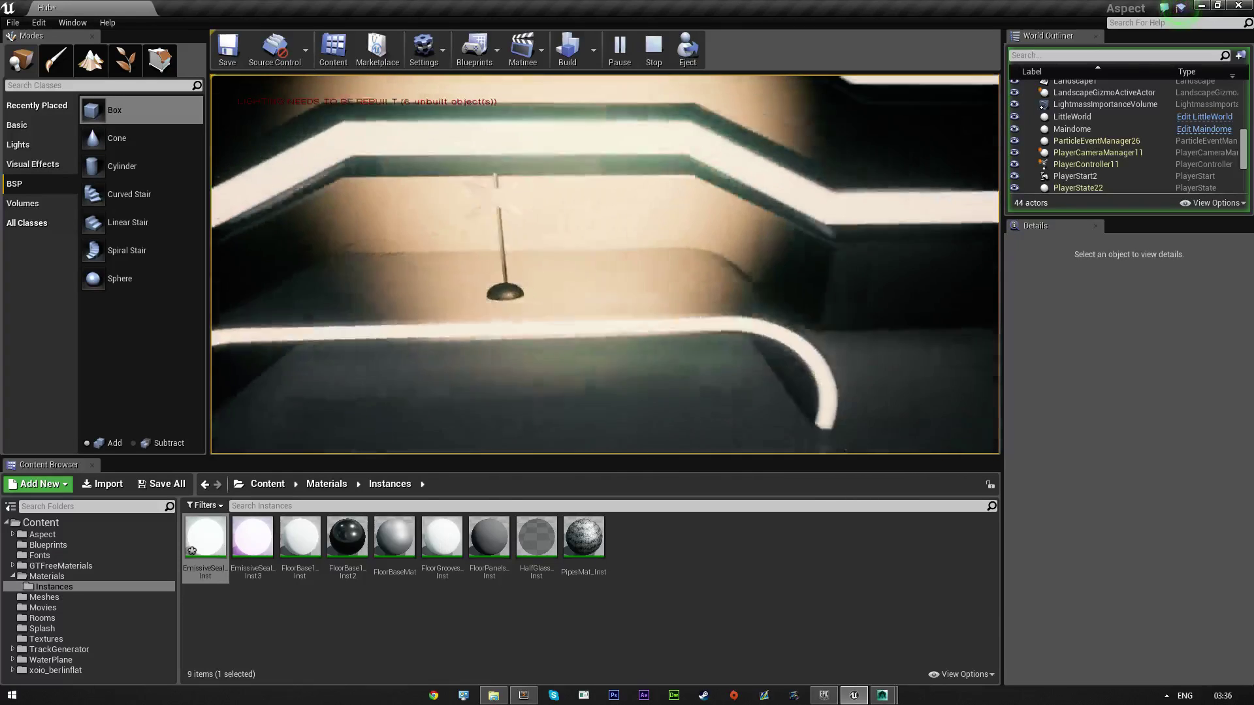
{"action": "key", "text": "s"}
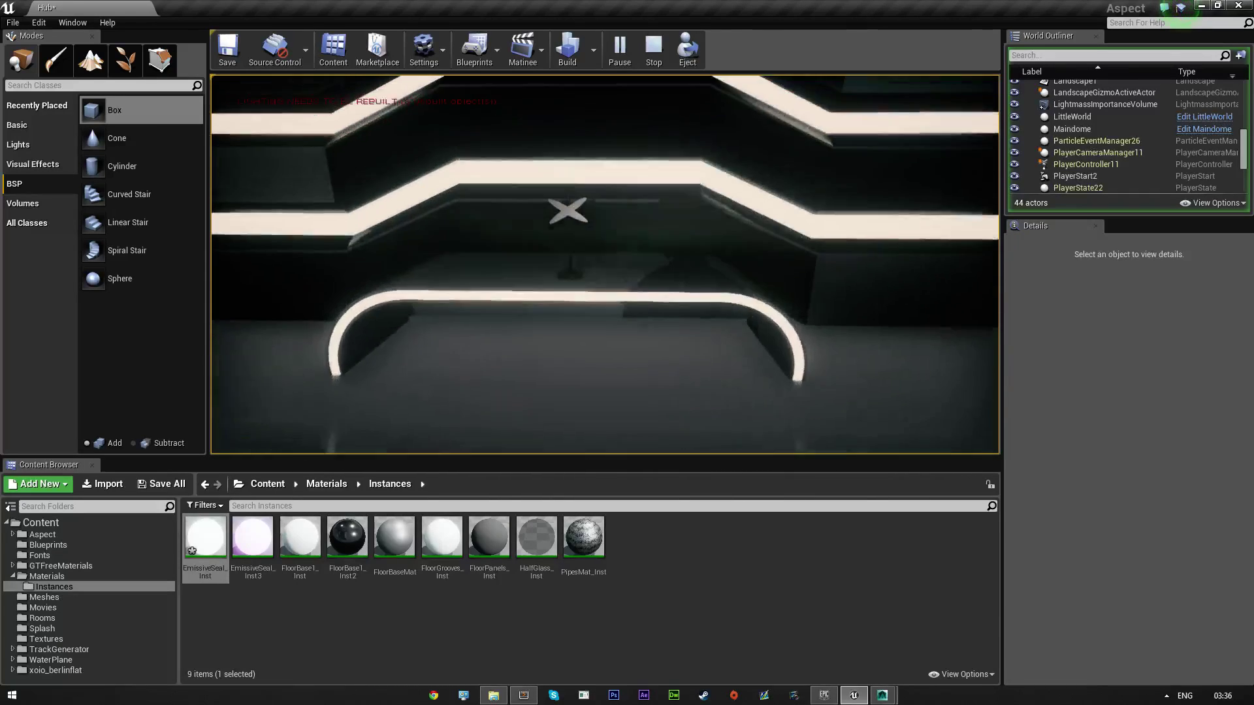
{"action": "key", "text": "w"}
{"action": "key", "text": "a"}
{"action": "key", "text": "w"}
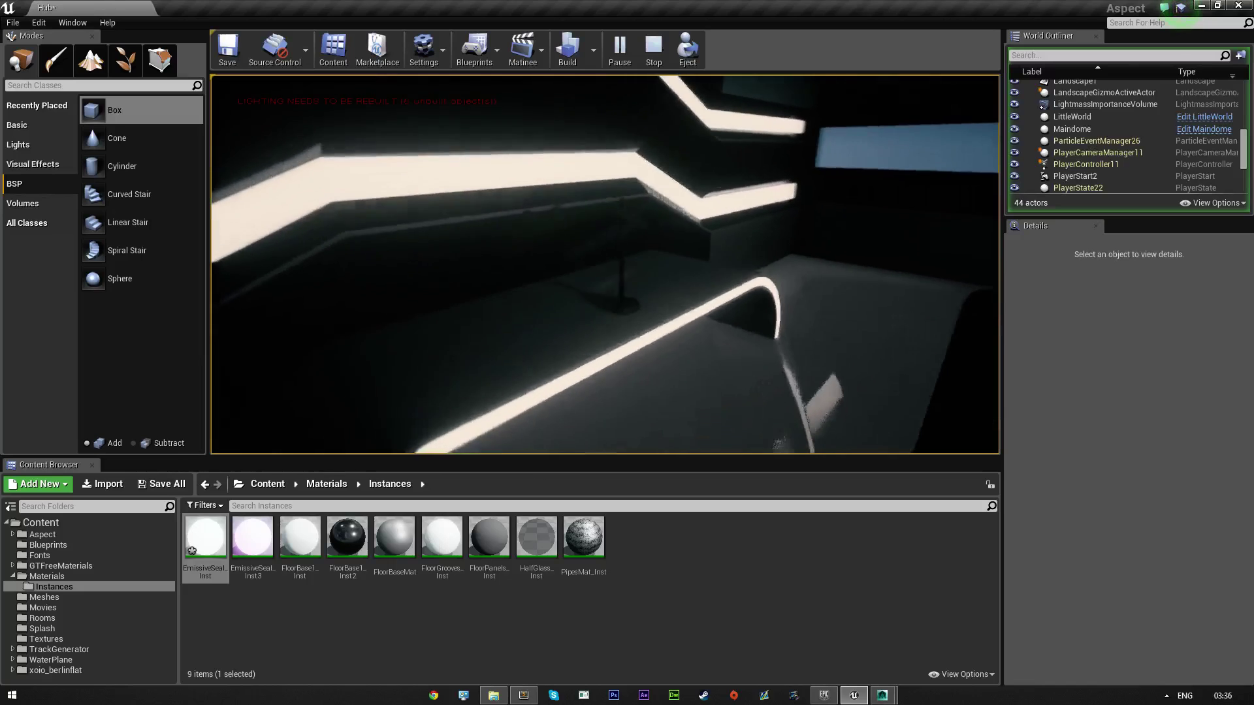
{"action": "key", "text": "d"}
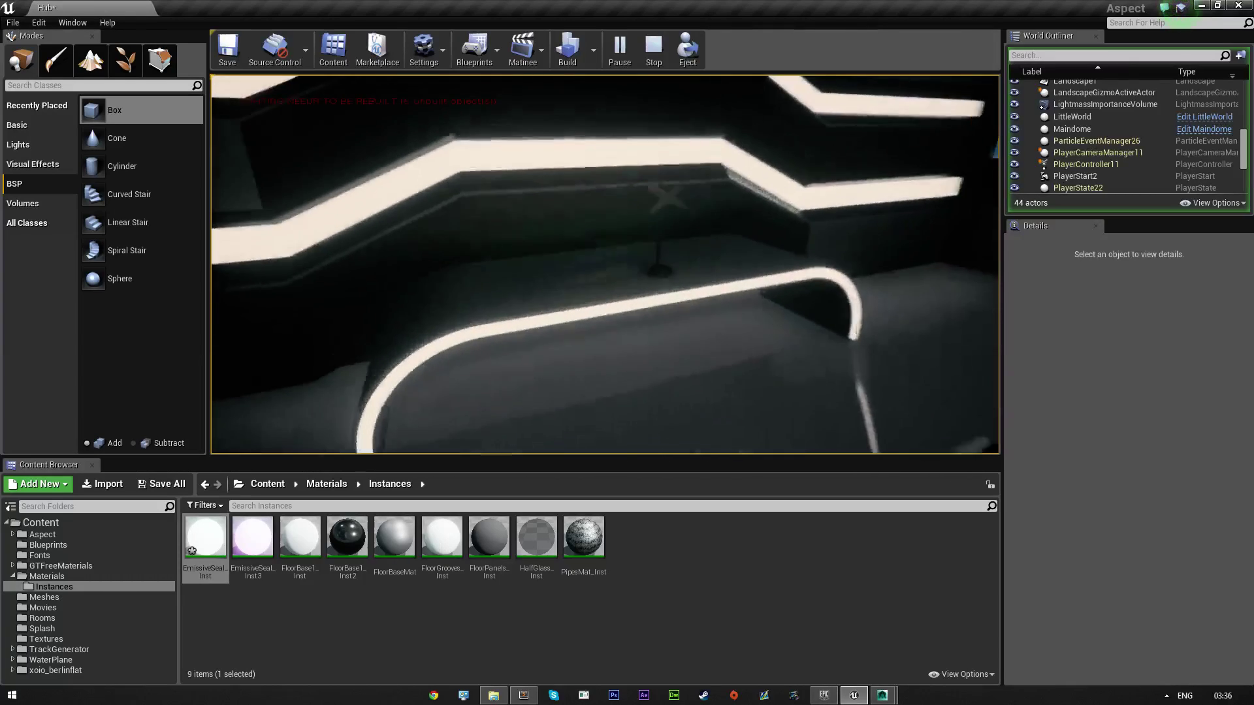
{"action": "key", "text": "Escape"}
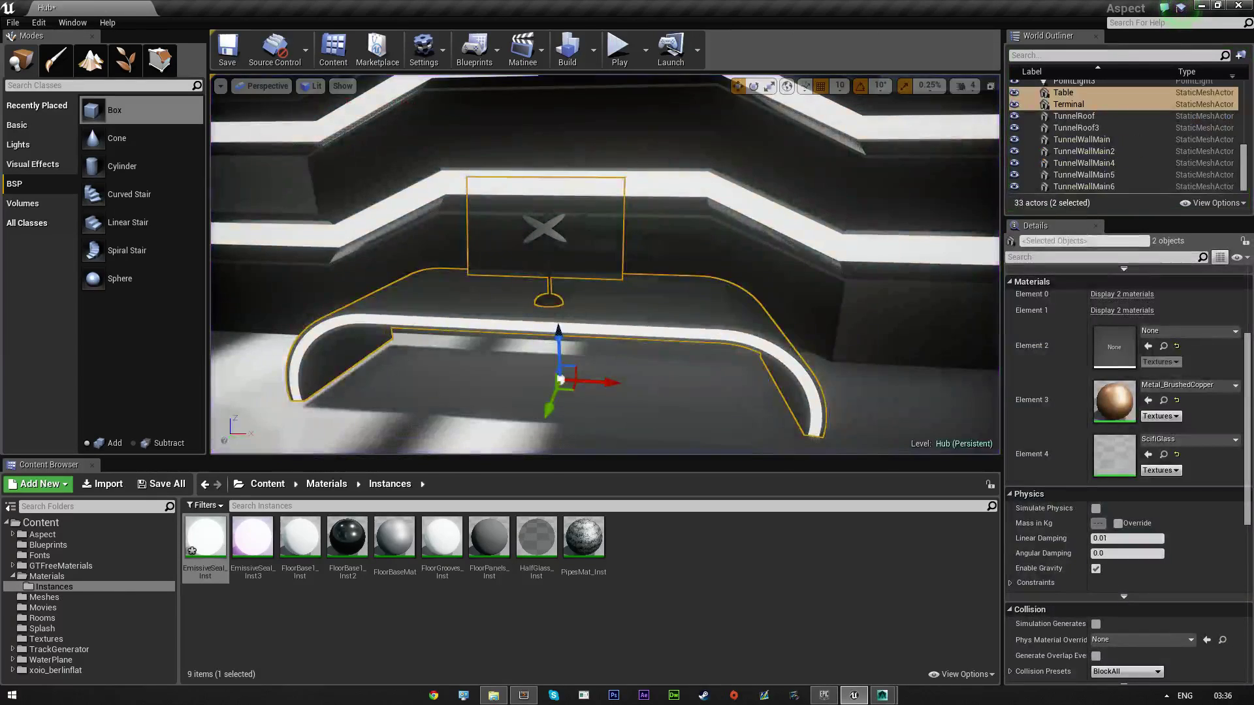
- Save the Hub level and open the Blueprints folder of the project content
{"action": "right_click_drag", "start_coordinate": [566, 366], "coordinate": [574, 369]}
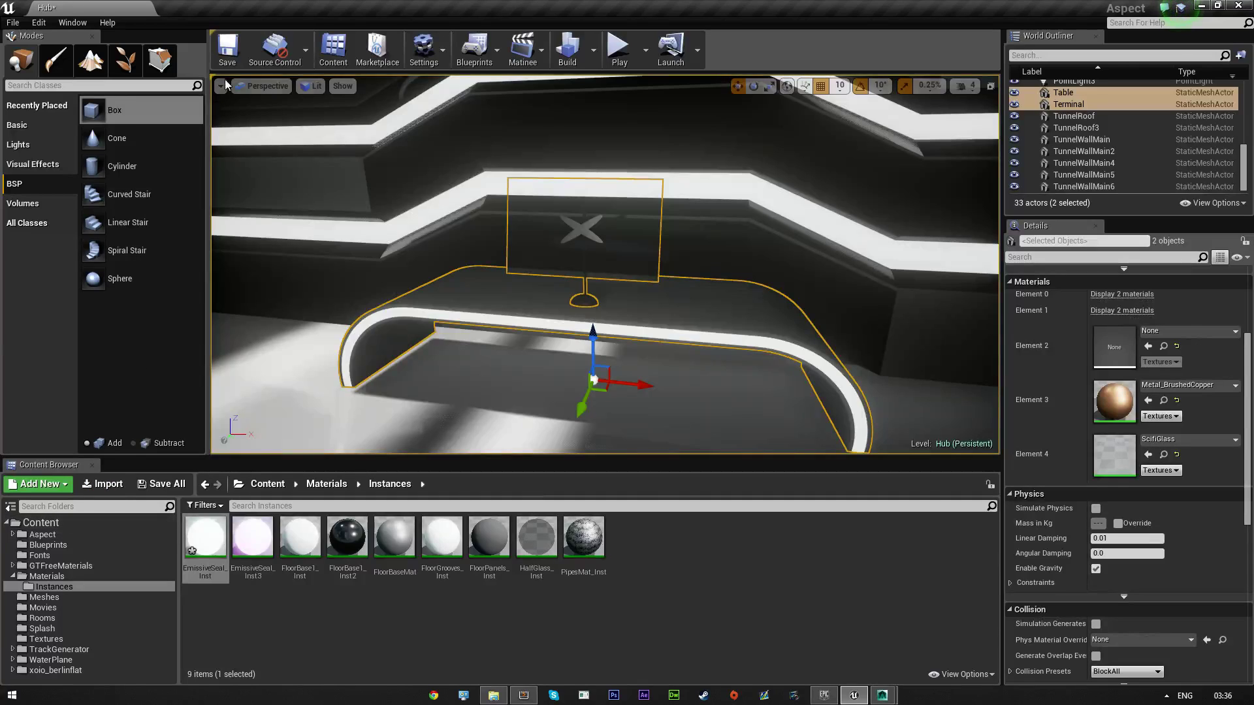
{"action": "left_click", "coordinate": [230, 55]}
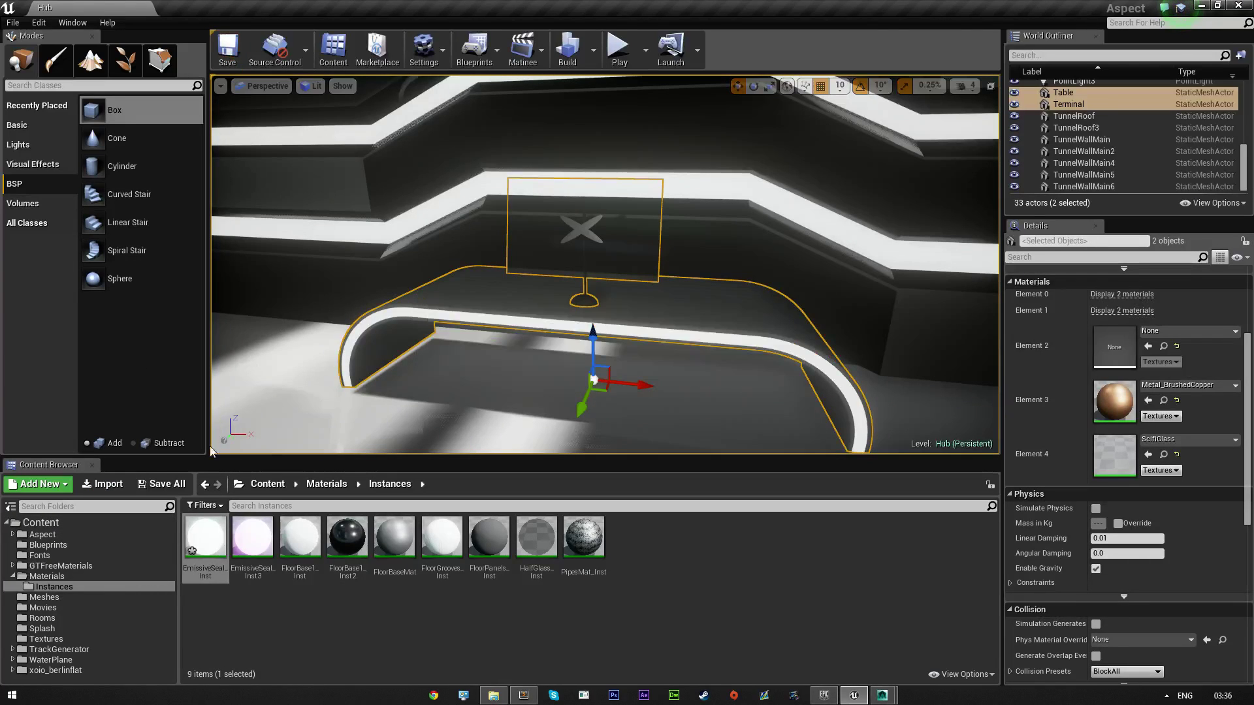
{"action": "left_click", "coordinate": [47, 545]}
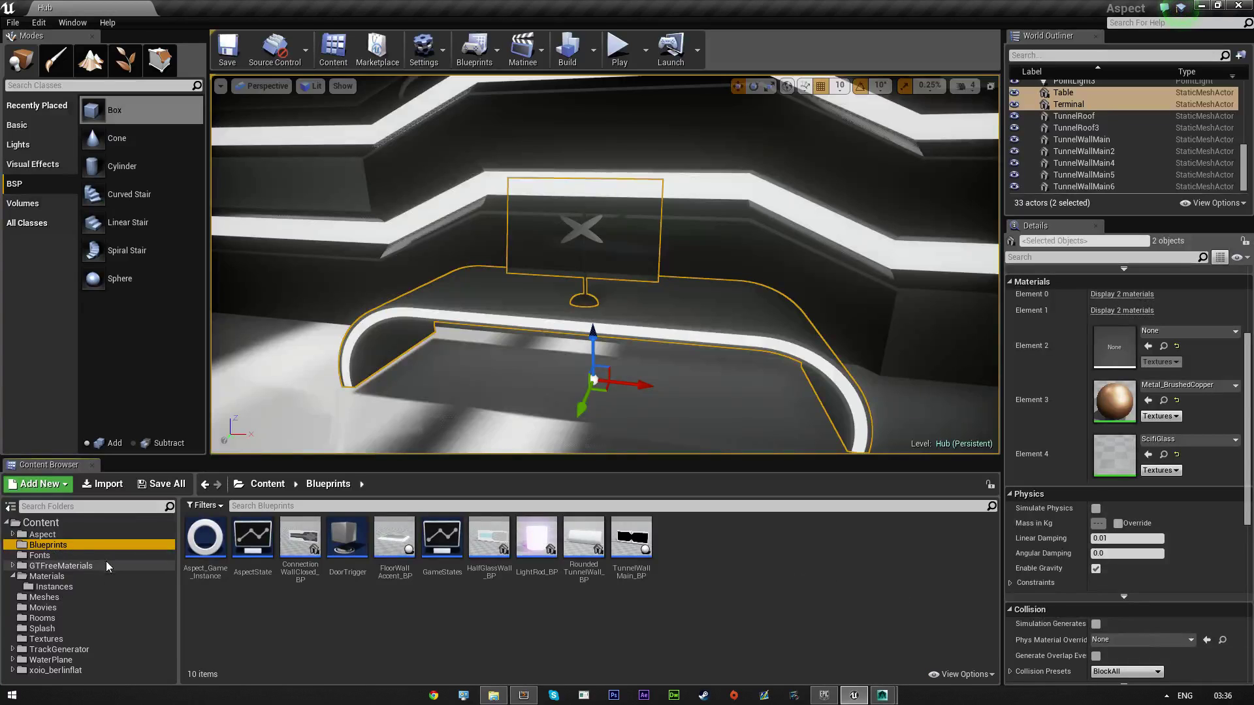
{"action": "left_click", "coordinate": [12, 534]}
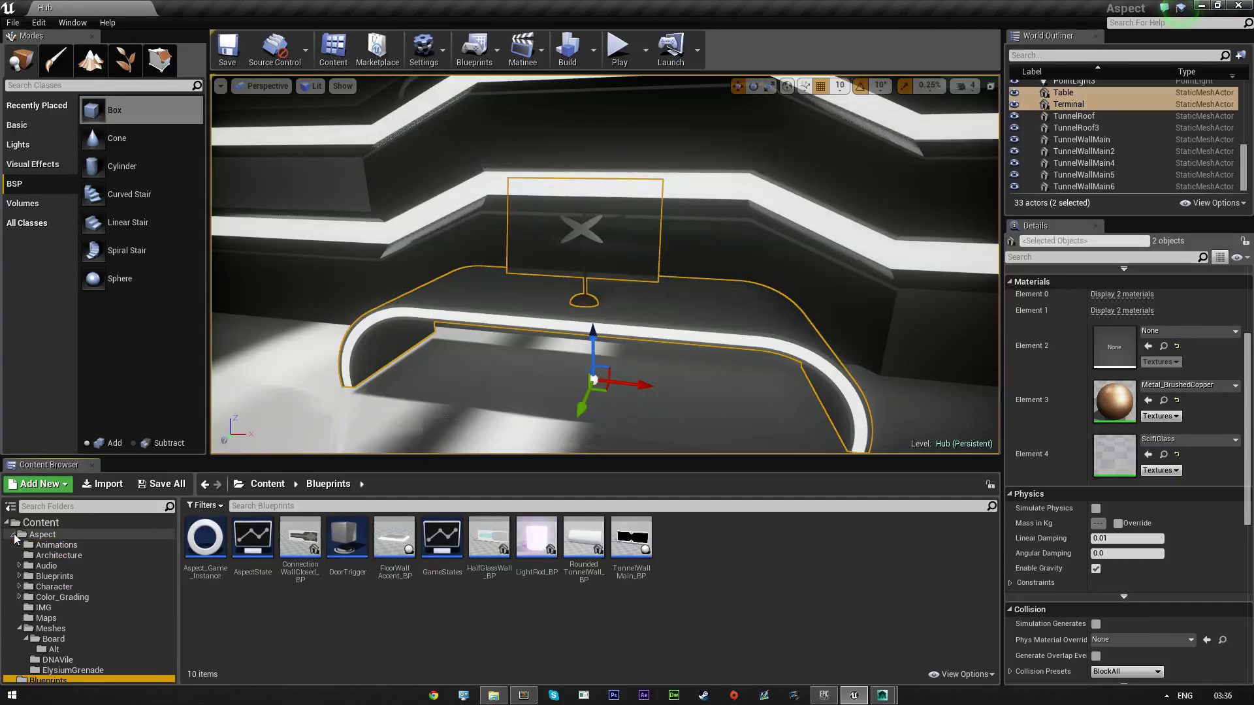
{"action": "scroll", "coordinate": [58, 632], "scroll_direction": "down", "scroll_amount": 3}
{"action": "scroll", "coordinate": [59, 632], "scroll_direction": "up", "scroll_amount": 1}
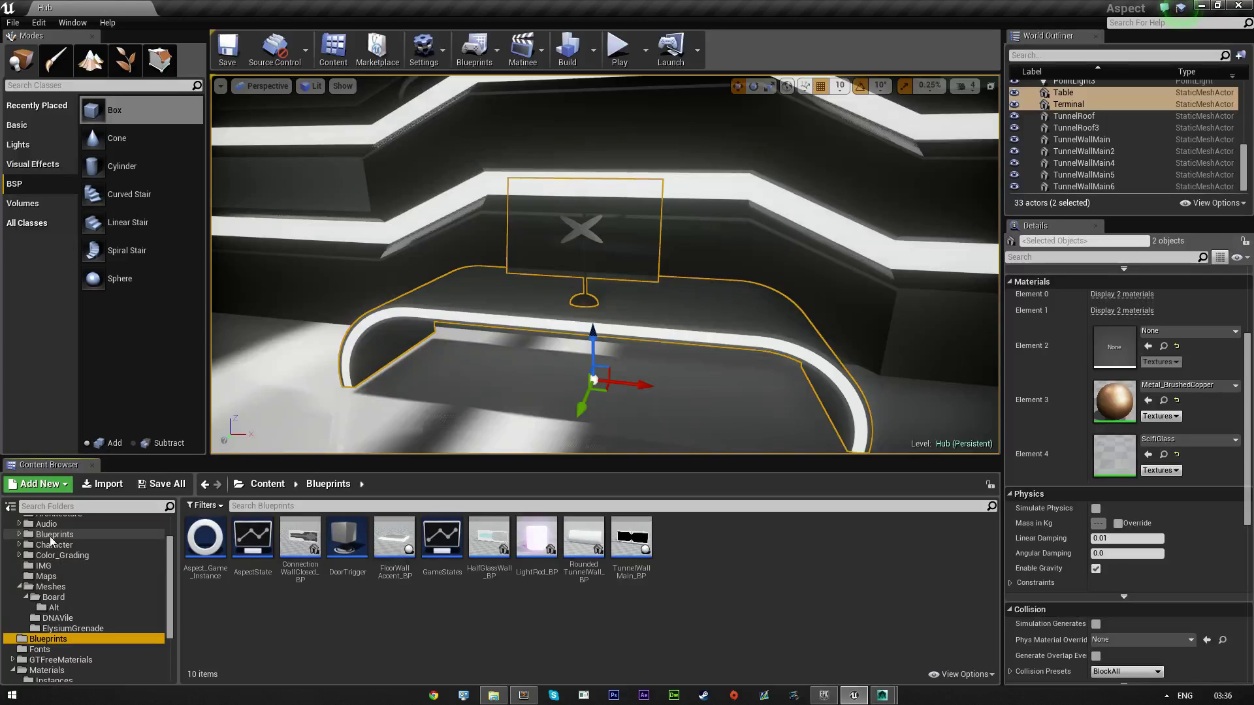
- Create a new folder named UIs inside the Blueprints folder
{"action": "right_click", "coordinate": [735, 567]}
{"action": "mouse_move", "coordinate": [787, 521]}
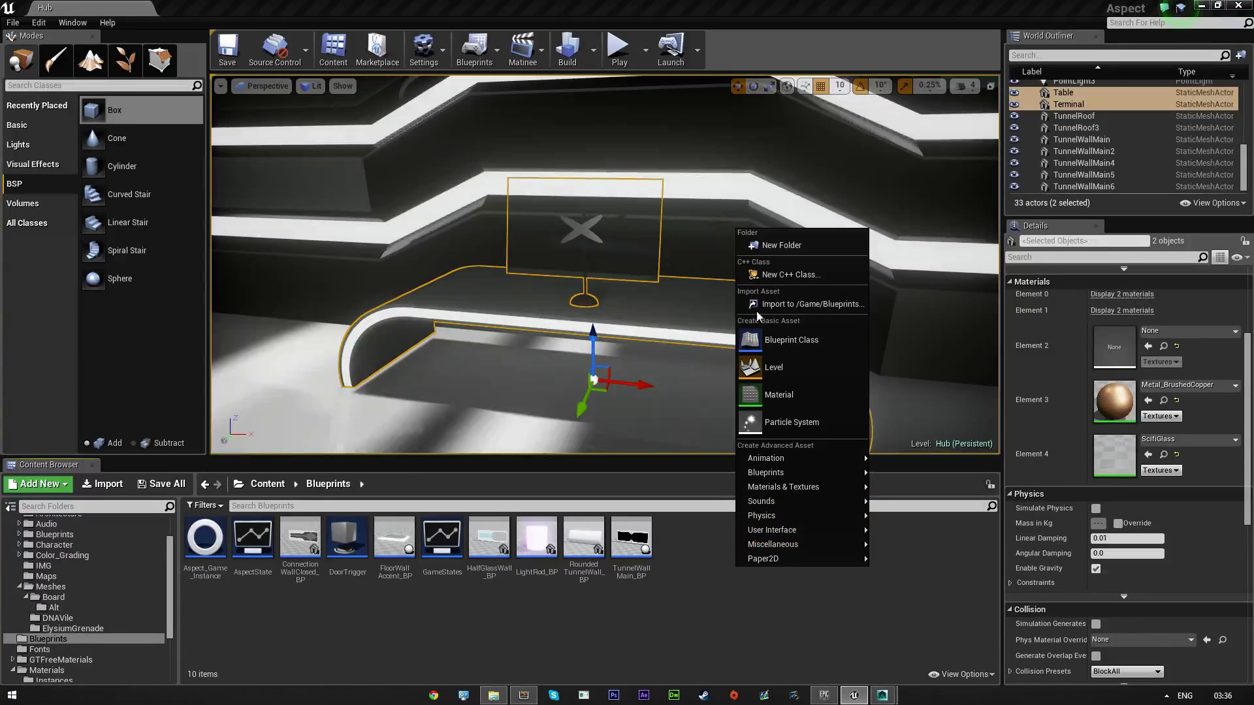
{"action": "left_click", "coordinate": [780, 245]}
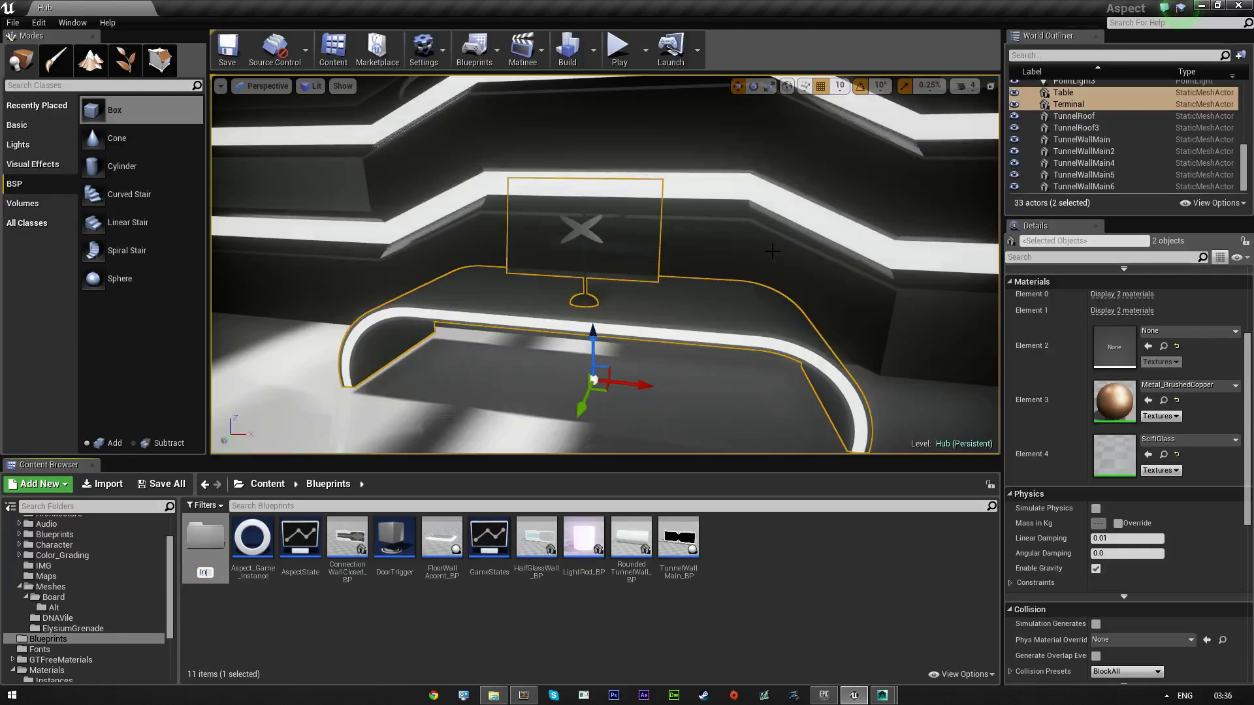
{"action": "type", "text": "UIs"}
{"action": "key", "text": "Return"}
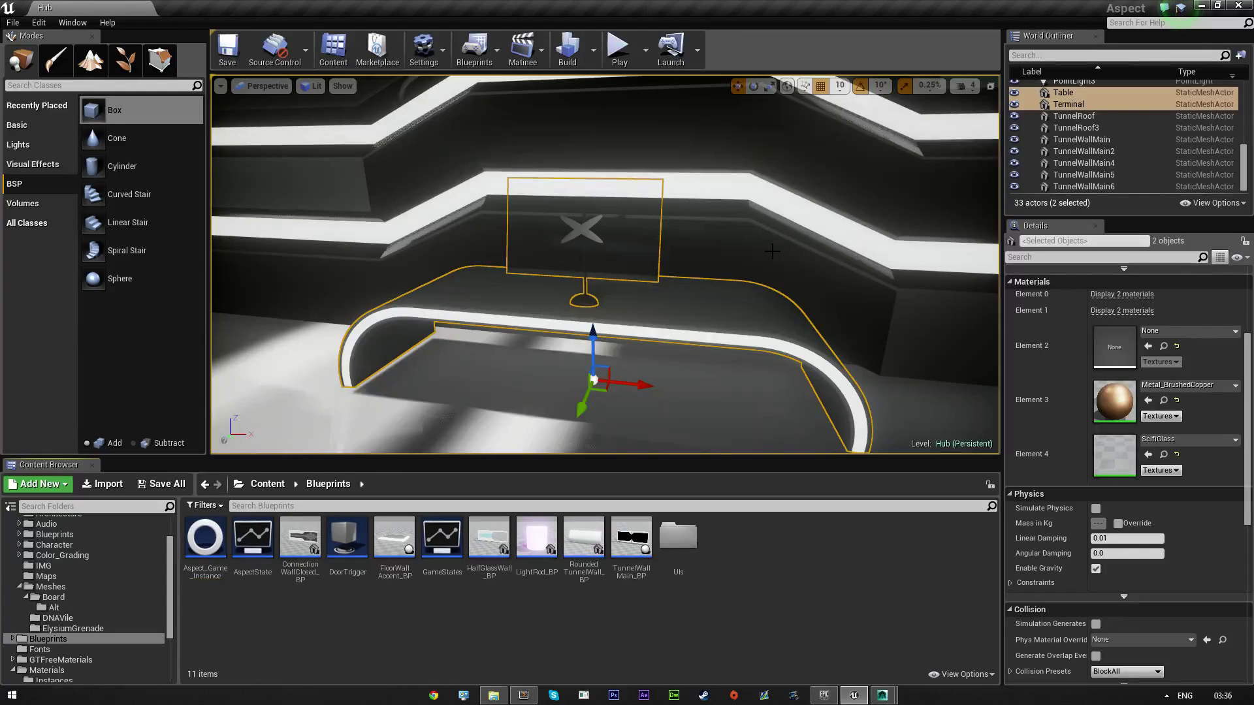
- Create a Widget Blueprint named BasicWebBrowser in the UIs folder and open it docked beside the Hub level
{"action": "double_click", "coordinate": [693, 539]}
{"action": "right_click", "coordinate": [432, 579]}
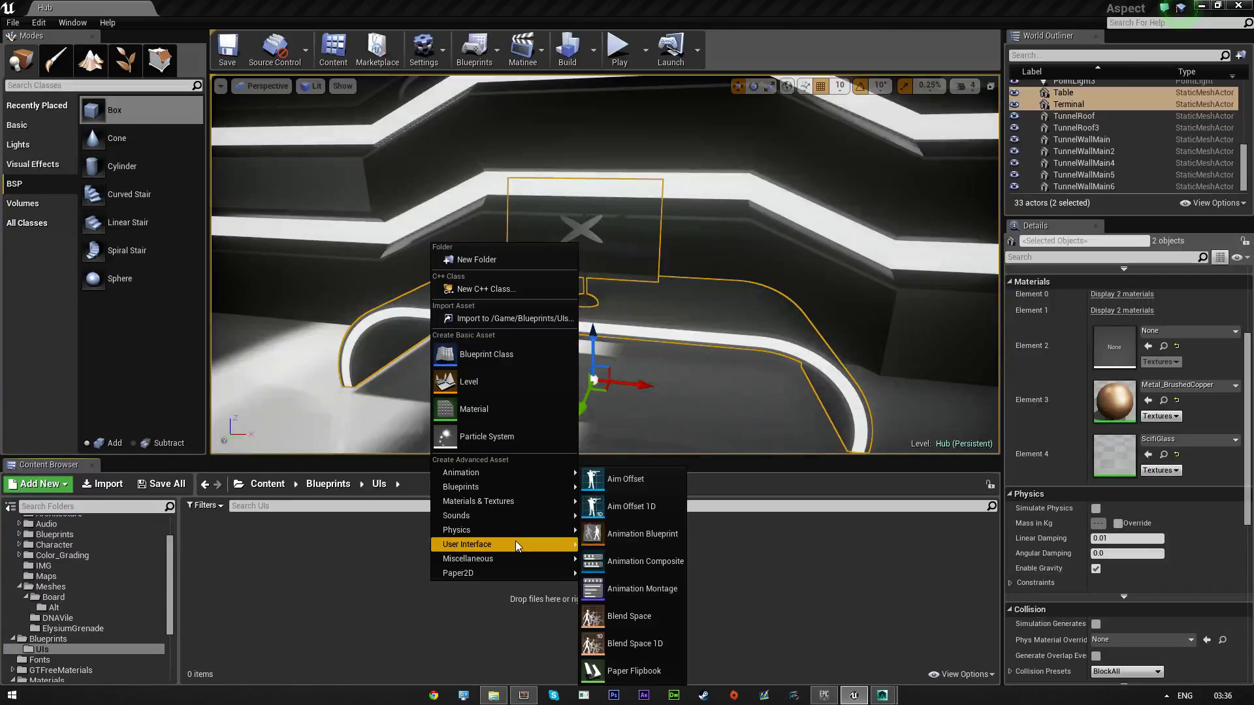
{"action": "mouse_move", "coordinate": [515, 542]}
{"action": "left_click", "coordinate": [607, 630]}
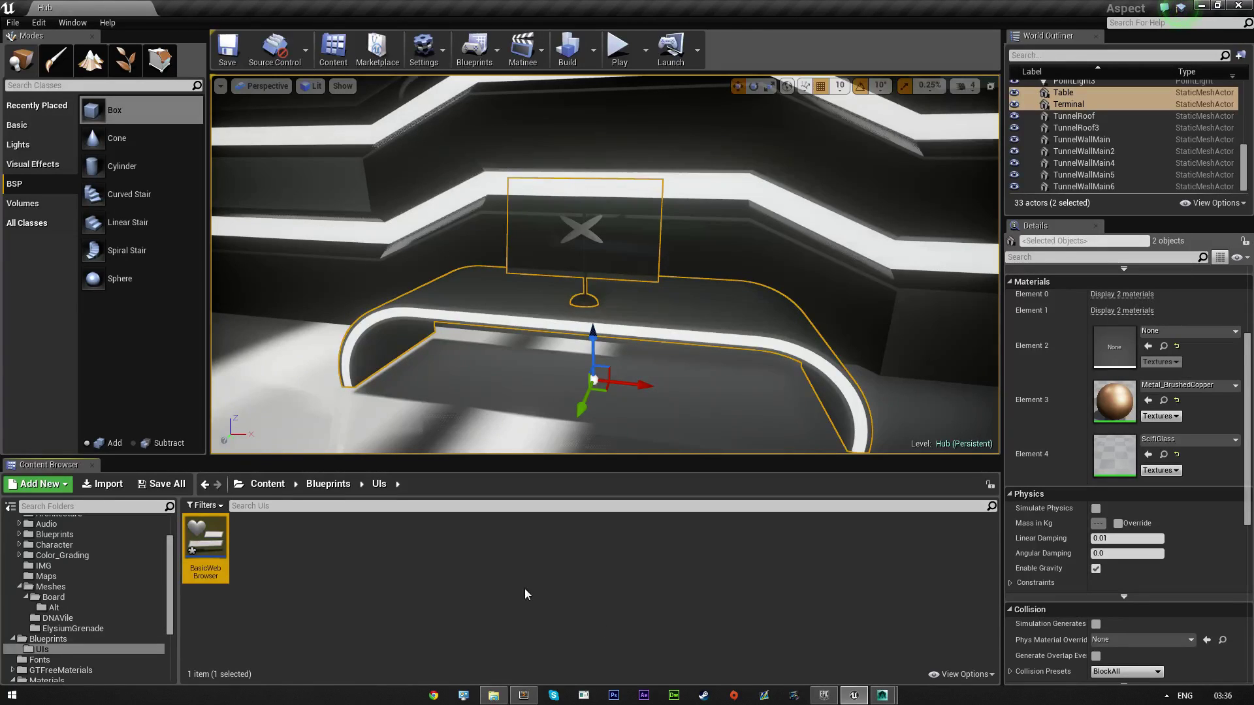
{"action": "double_click", "coordinate": [203, 553]}
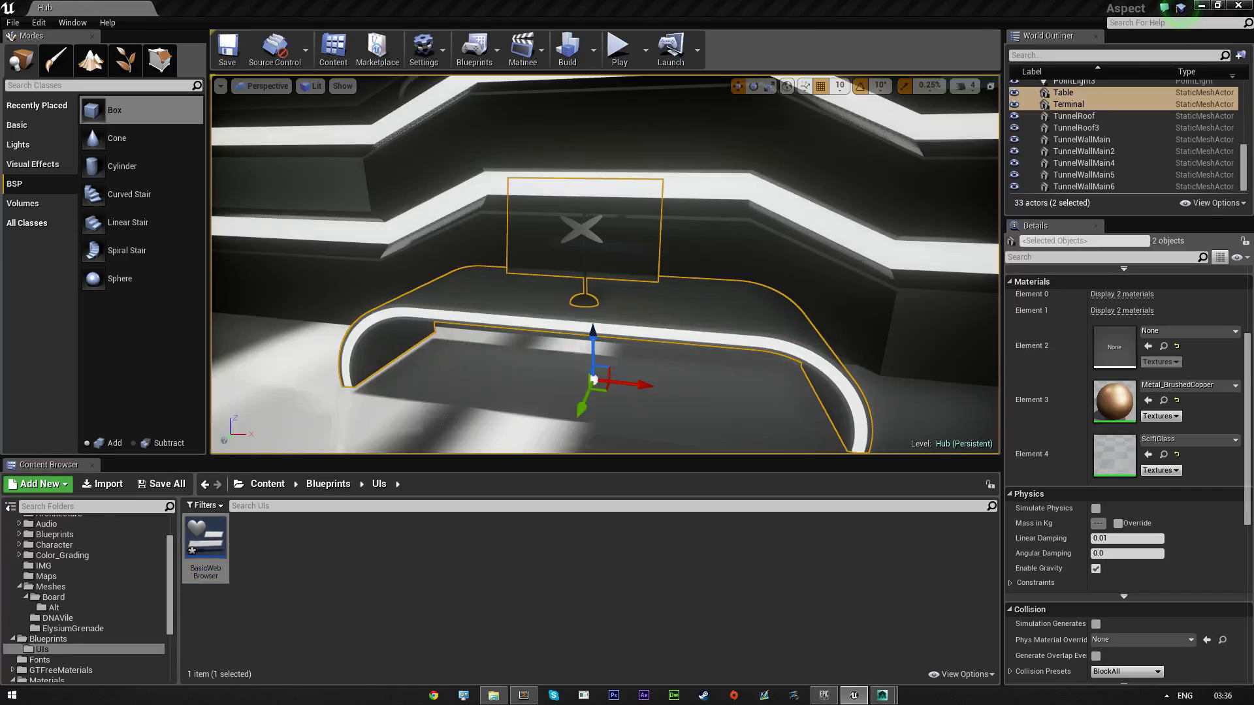
{"action": "left_click_drag", "start_coordinate": [0, 111], "coordinate": [437, 8]}
- Add a Canvas Panel inside the widget's root canvas at about X 144, Y 152
{"action": "scroll", "coordinate": [459, 201], "scroll_direction": "down", "scroll_amount": 4}
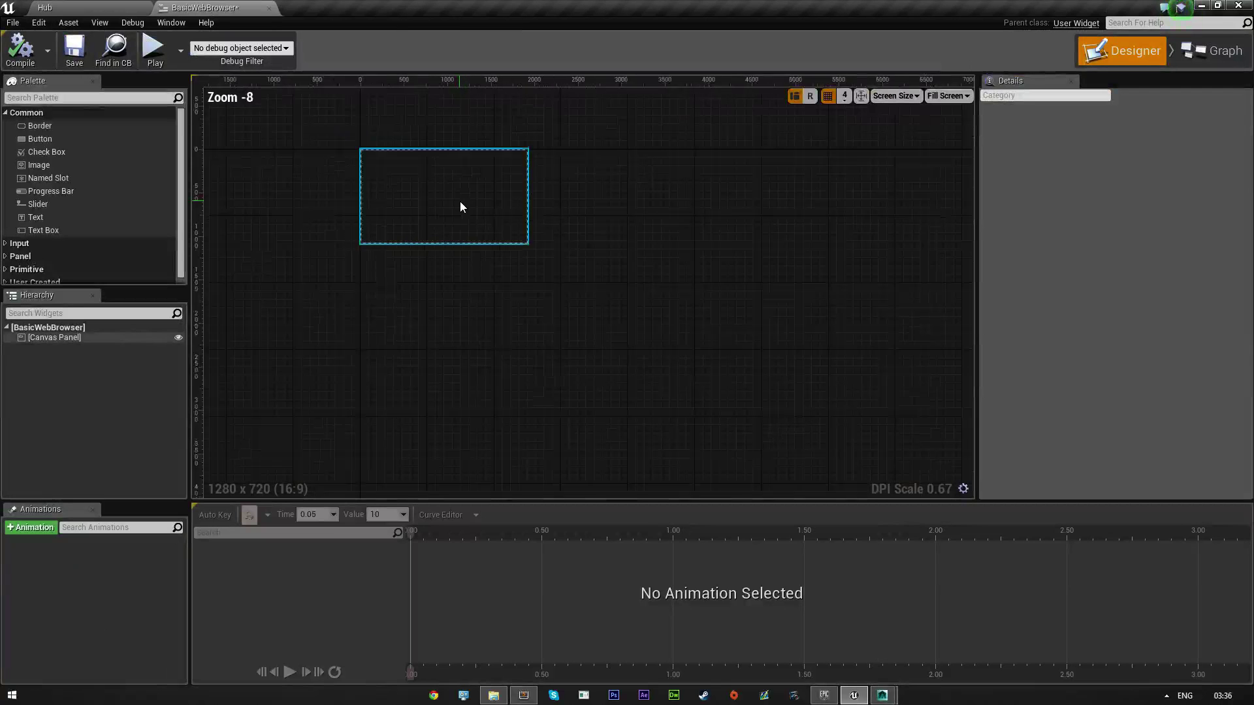
{"action": "scroll", "coordinate": [460, 201], "scroll_direction": "up", "scroll_amount": 5}
{"action": "right_click_drag", "start_coordinate": [420, 182], "coordinate": [498, 282]}
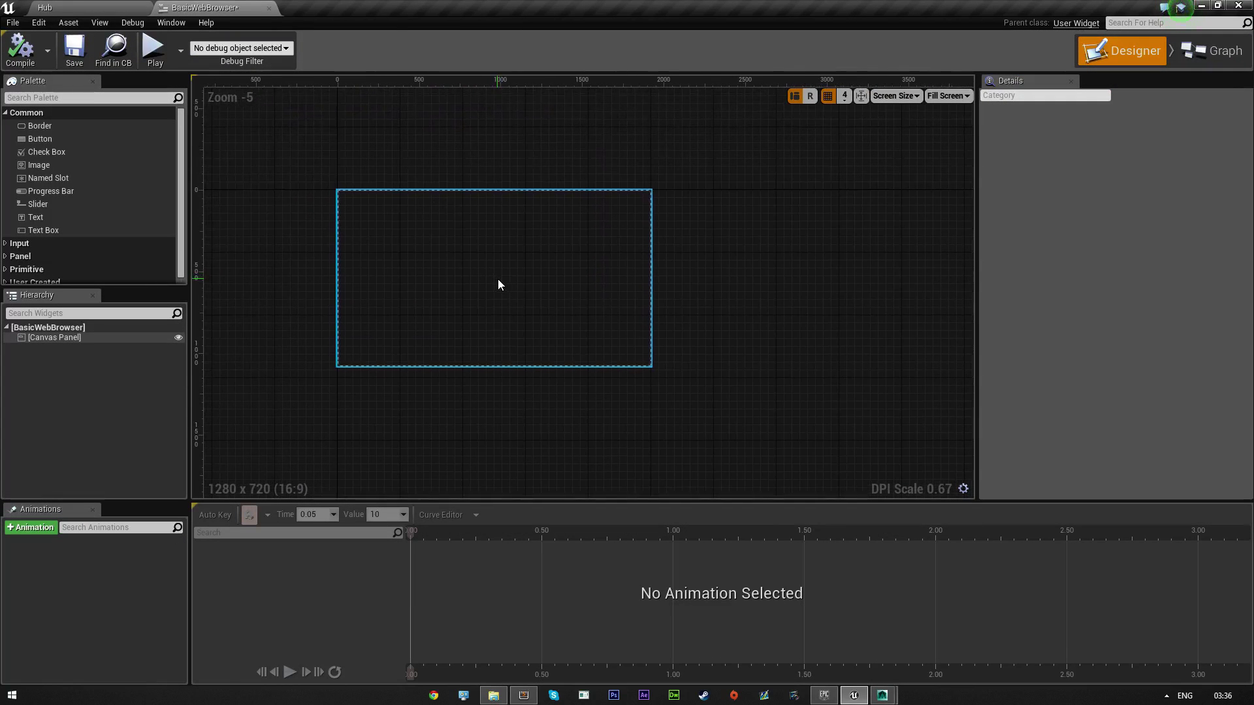
{"action": "scroll", "coordinate": [400, 256], "scroll_direction": "up", "scroll_amount": 4}
{"action": "right_click_drag", "start_coordinate": [400, 260], "coordinate": [516, 278]}
{"action": "scroll", "coordinate": [515, 278], "scroll_direction": "down", "scroll_amount": 1}
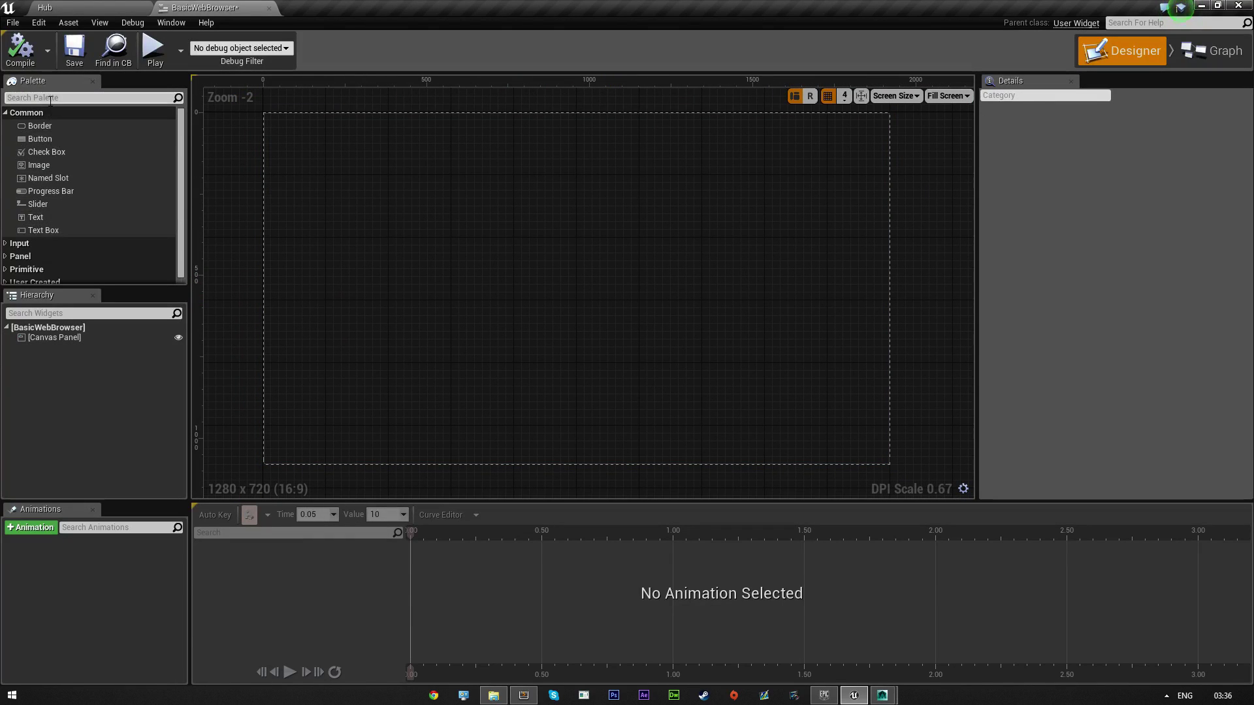
{"action": "scroll", "coordinate": [40, 269], "scroll_direction": "down", "scroll_amount": 1}
{"action": "left_click", "coordinate": [5, 265]}
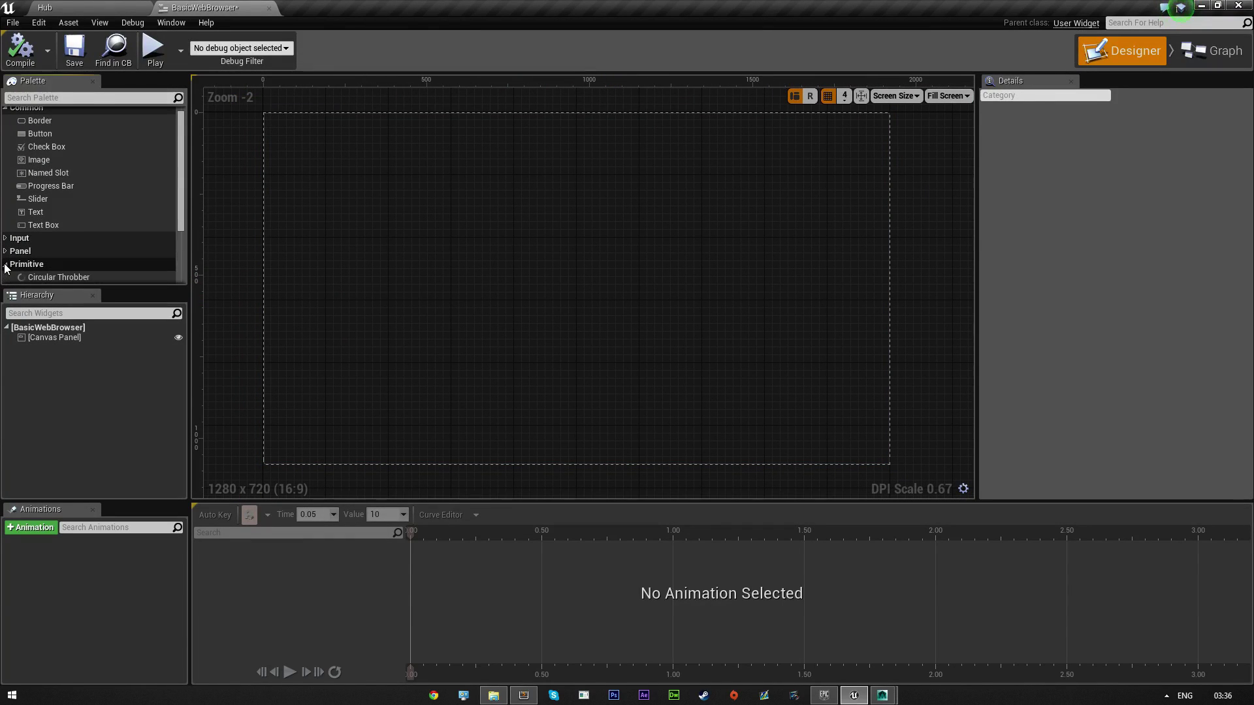
{"action": "left_click", "coordinate": [13, 251]}
{"action": "scroll", "coordinate": [18, 261], "scroll_direction": "down", "scroll_amount": 2}
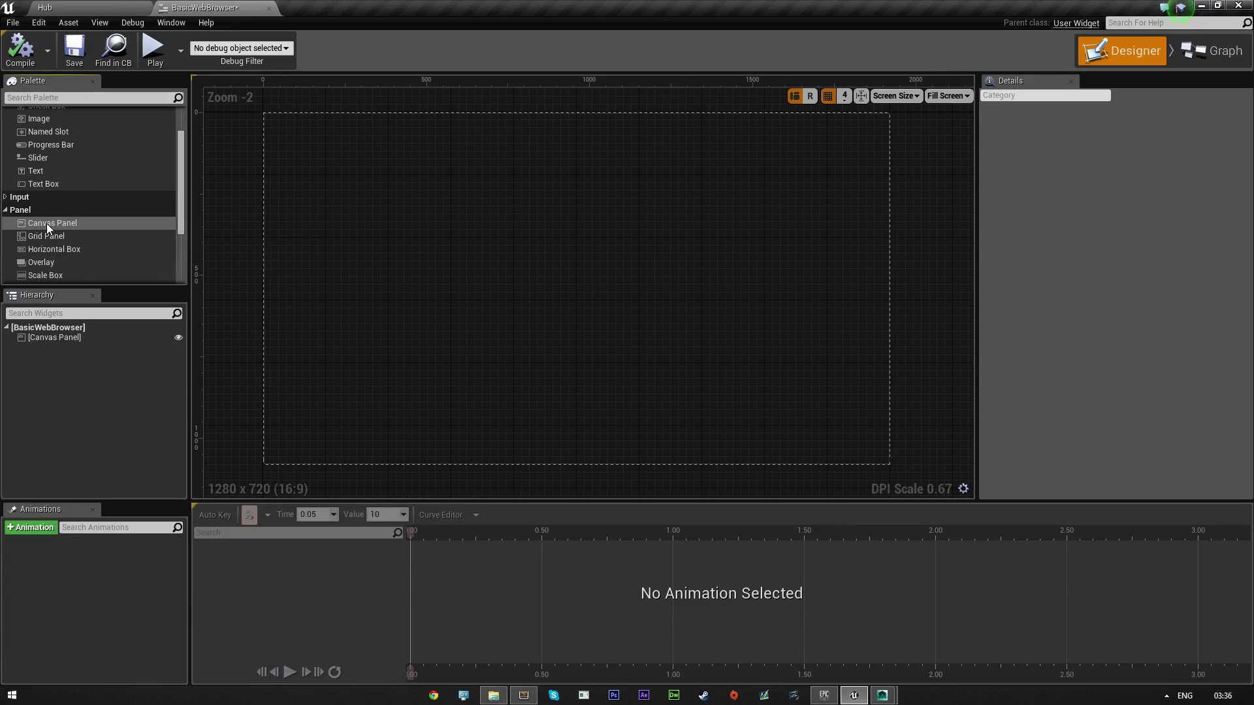
{"action": "left_click_drag", "start_coordinate": [46, 224], "coordinate": [310, 164]}
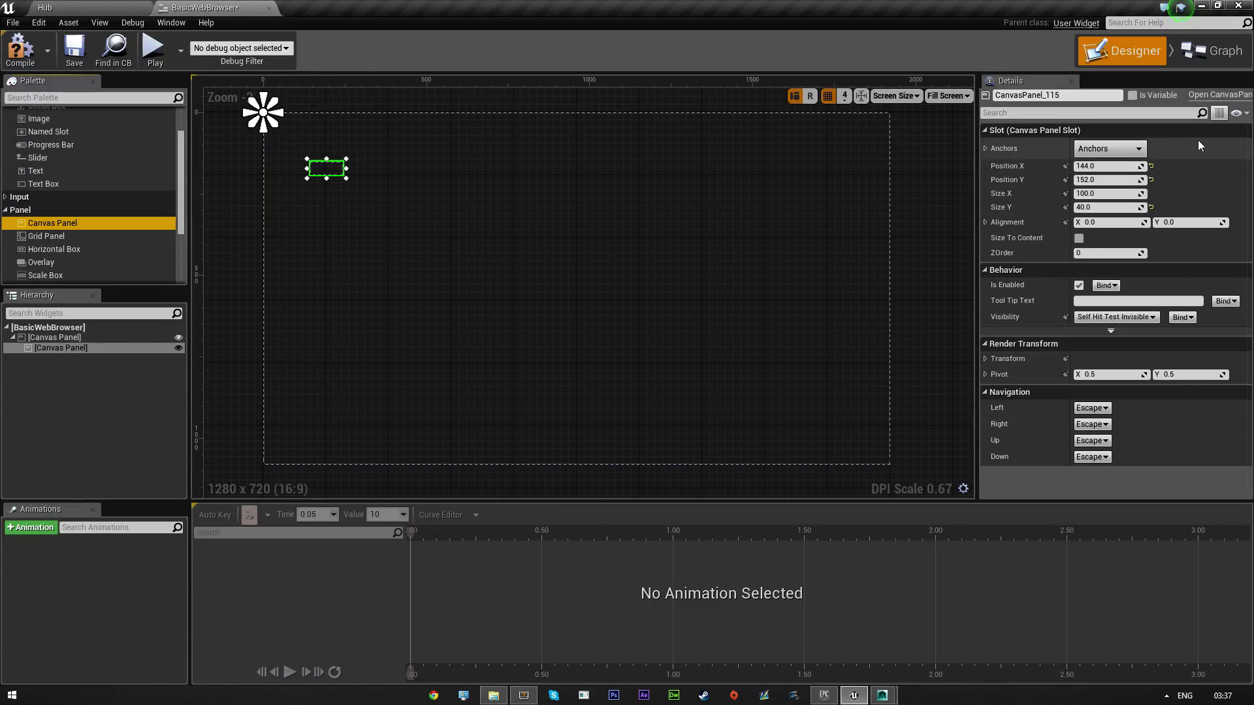
- Anchor the inner Canvas Panel to the centre and stretch it over nearly the whole root canvas, about 1906 by 1065
{"action": "left_click", "coordinate": [1110, 148]}
{"action": "left_click", "coordinate": [1138, 222]}
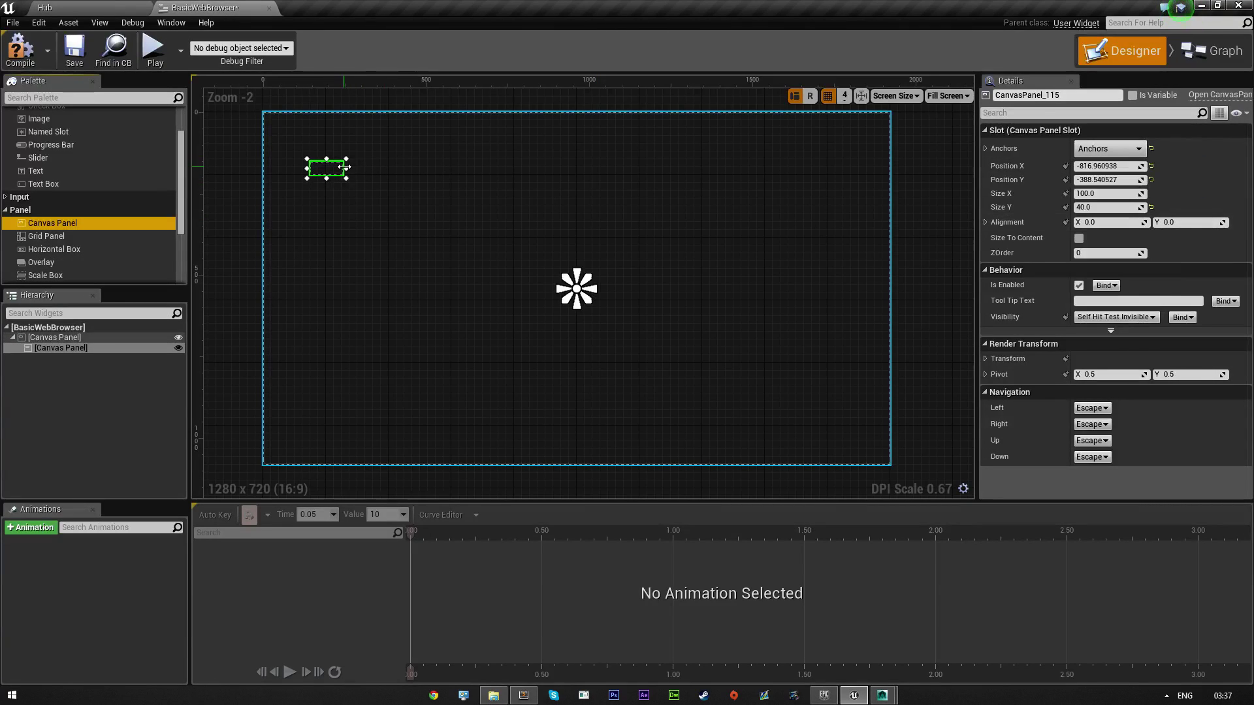
{"action": "left_click_drag", "start_coordinate": [344, 167], "coordinate": [689, 184]}
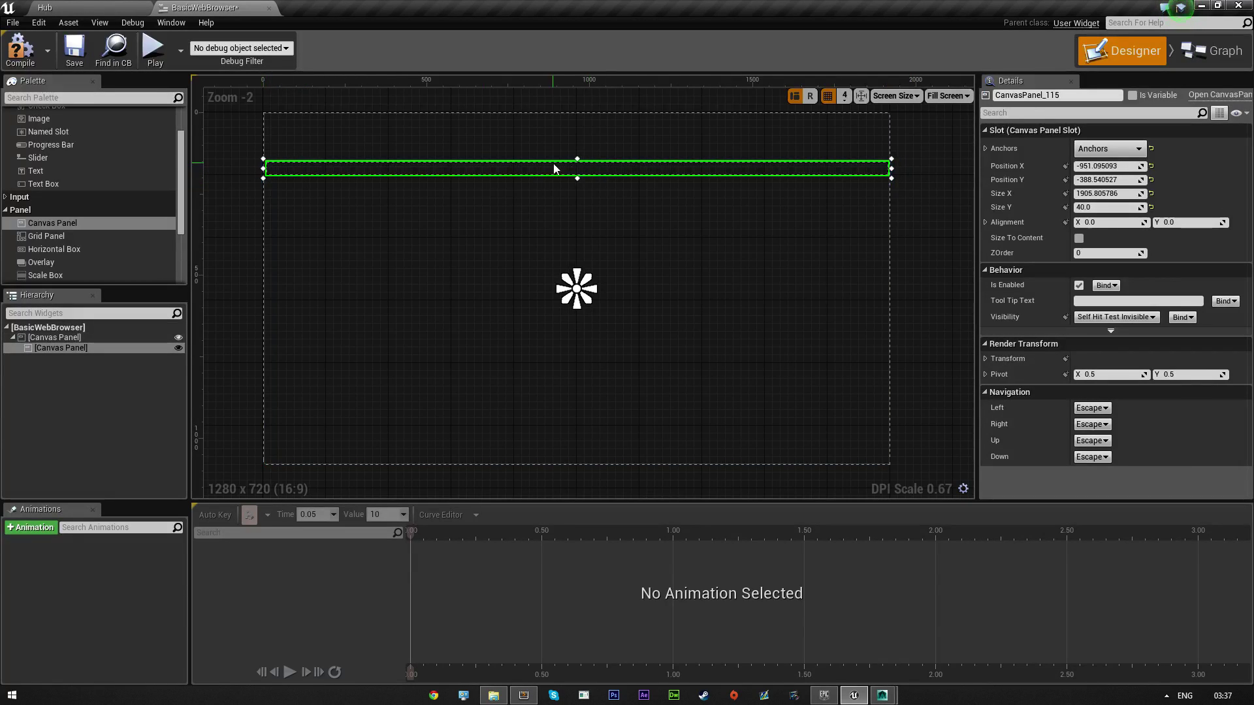
{"action": "left_click_drag", "start_coordinate": [577, 160], "coordinate": [576, 112]}
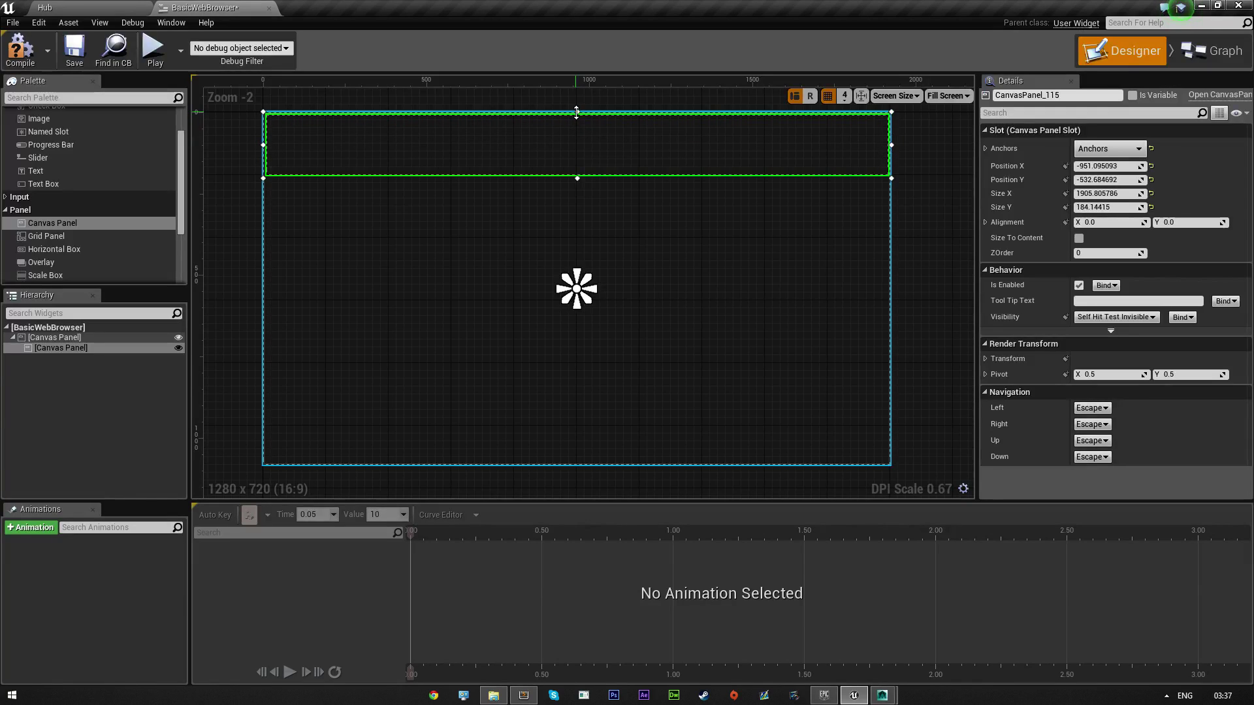
{"action": "left_click_drag", "start_coordinate": [577, 175], "coordinate": [594, 465]}
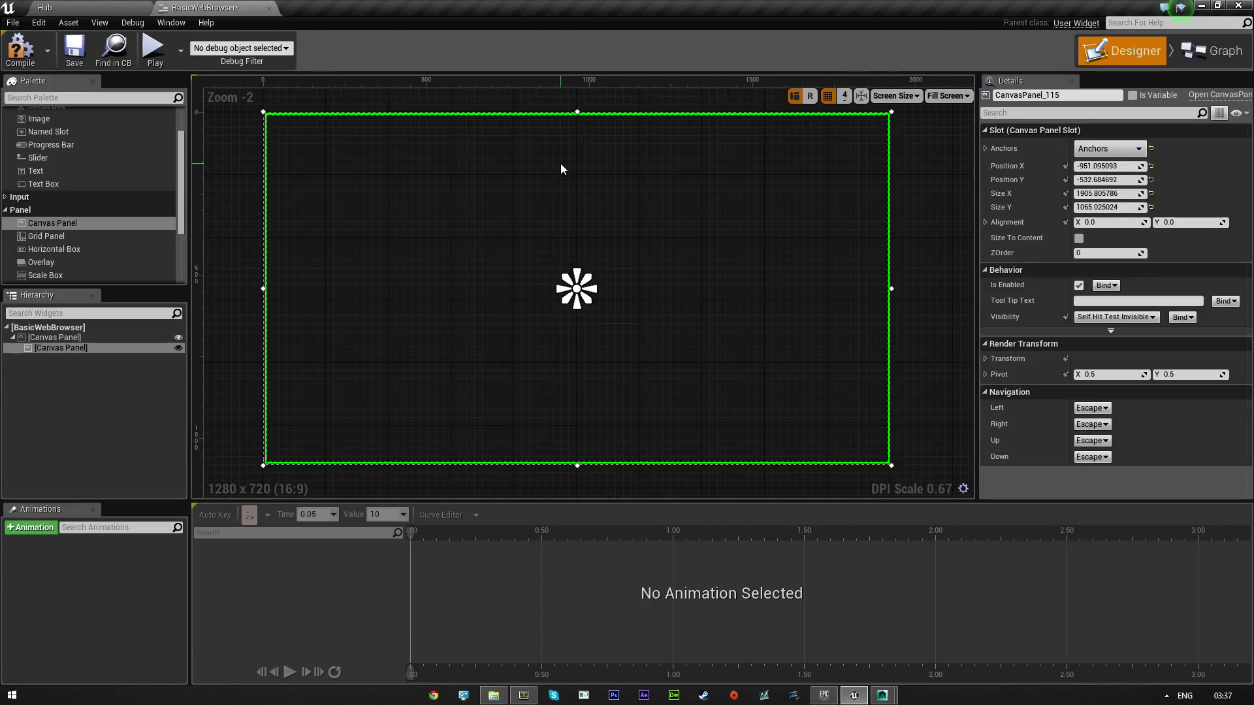
{"action": "scroll", "coordinate": [564, 162], "scroll_direction": "up", "scroll_amount": 1}
{"action": "scroll", "coordinate": [578, 162], "scroll_direction": "up", "scroll_amount": 9}
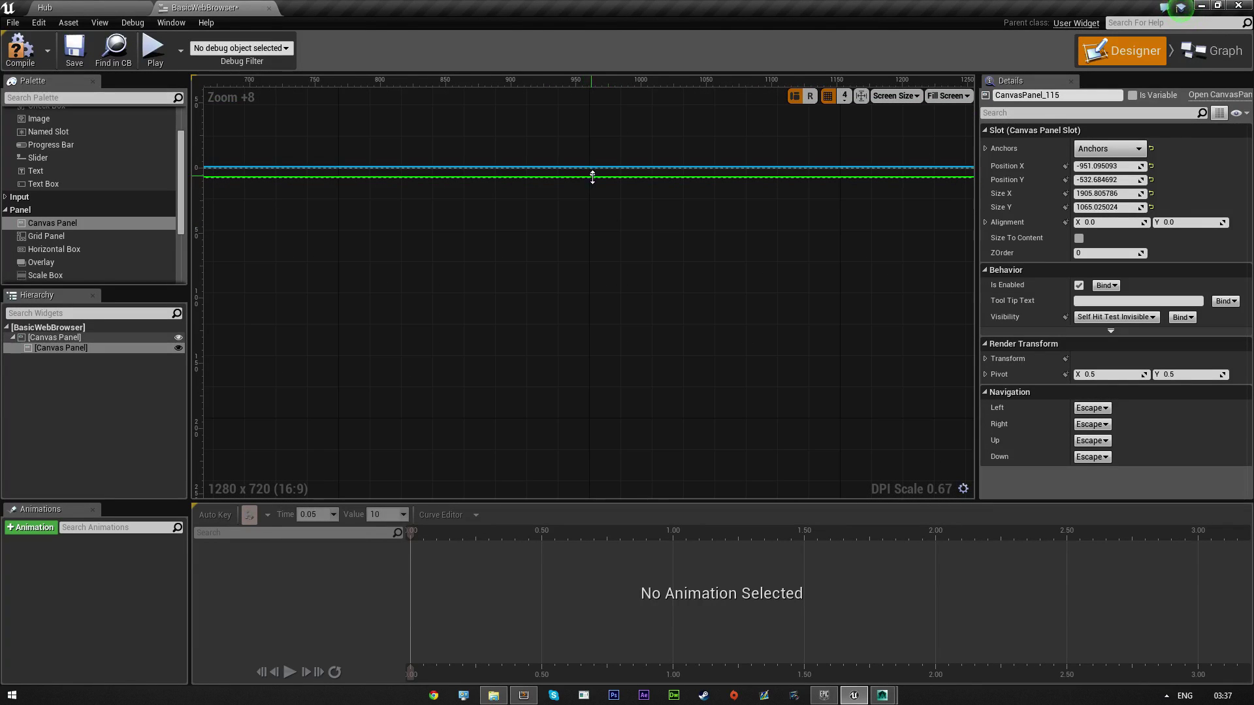
{"action": "scroll", "coordinate": [590, 177], "scroll_direction": "down", "scroll_amount": 6}
{"action": "scroll", "coordinate": [637, 325], "scroll_direction": "down", "scroll_amount": 5}
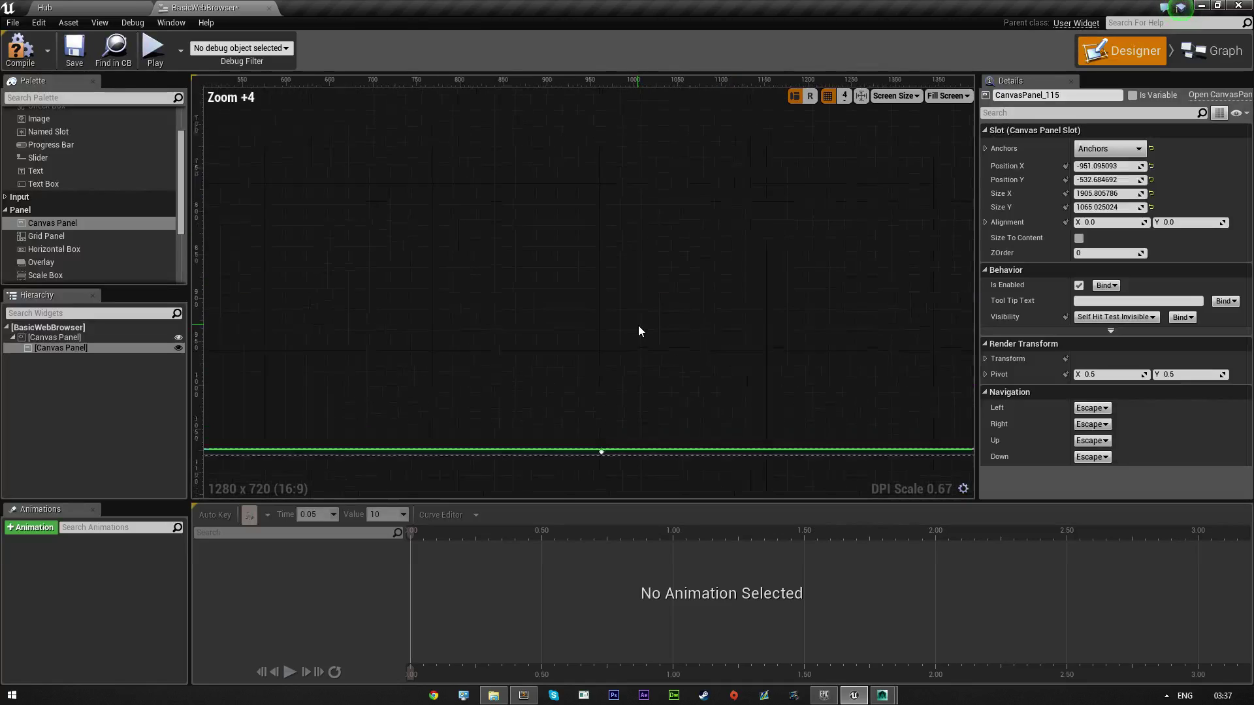
{"action": "right_click_drag", "start_coordinate": [702, 252], "coordinate": [656, 334]}
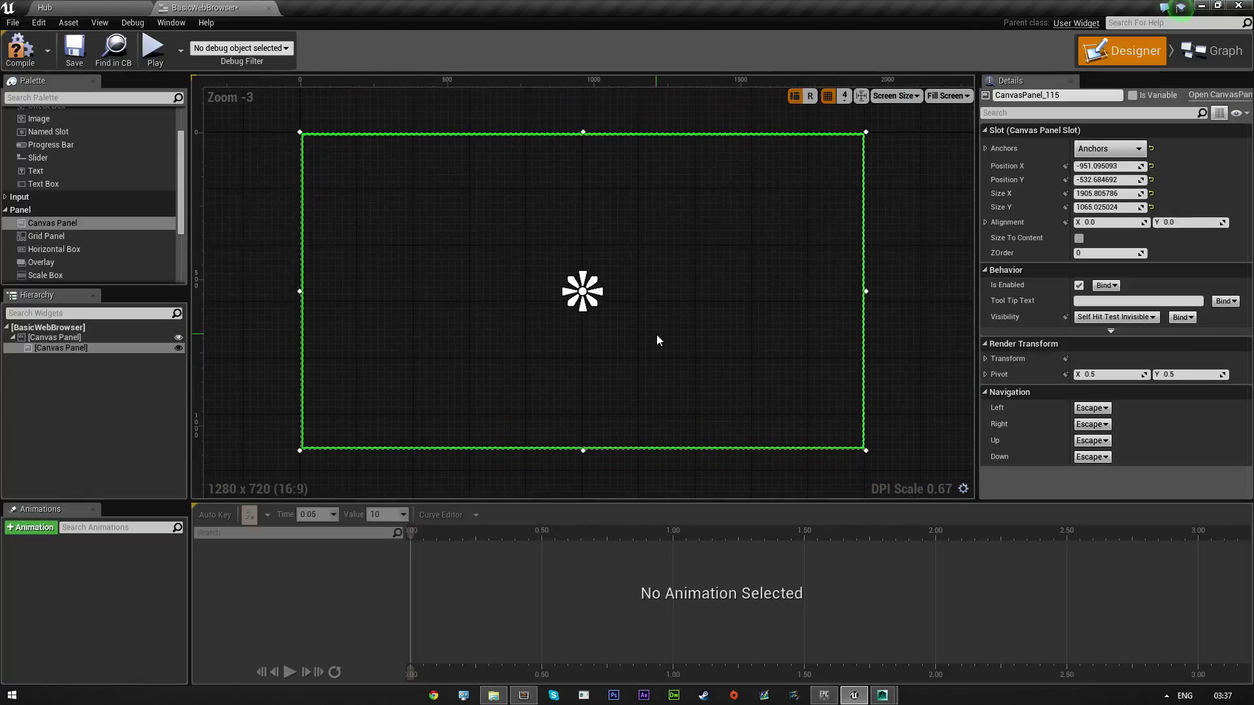
- Browse the palette's available widgets and collapse its Panel and Common groups
{"action": "scroll", "coordinate": [42, 245], "scroll_direction": "up", "scroll_amount": 1}
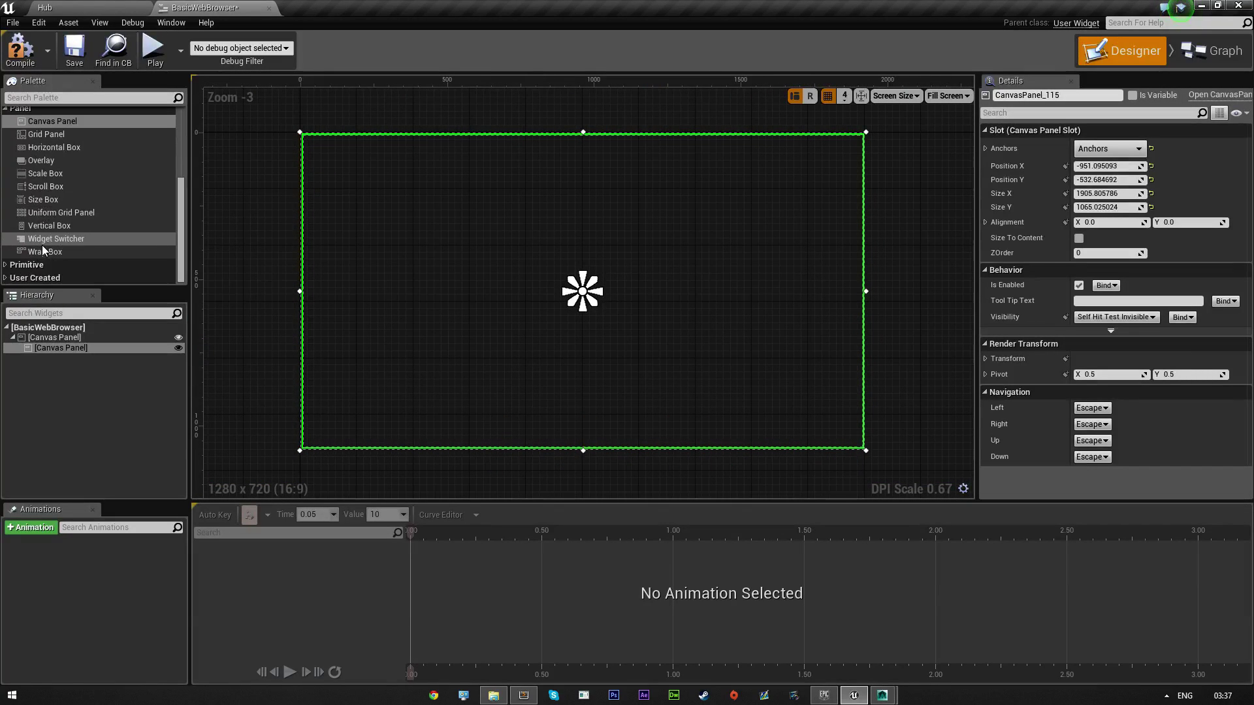
{"action": "scroll", "coordinate": [46, 248], "scroll_direction": "down", "scroll_amount": 2}
{"action": "left_click", "coordinate": [7, 192]}
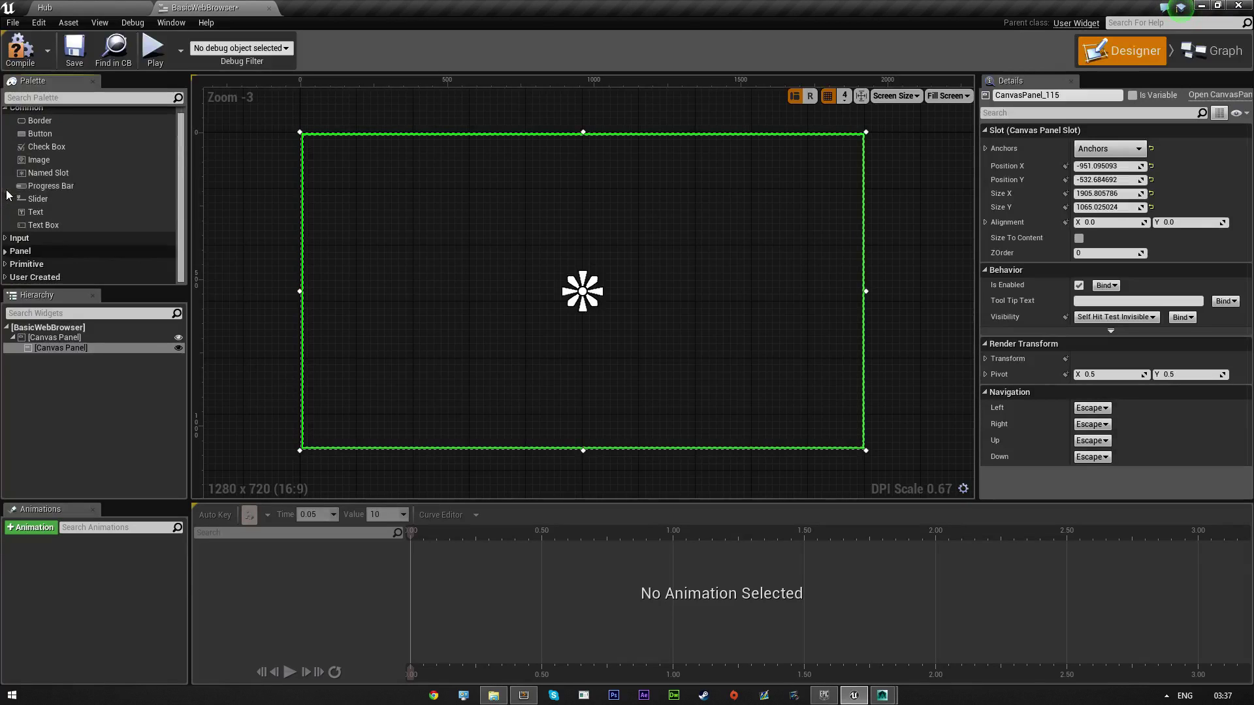
{"action": "scroll", "coordinate": [55, 260], "scroll_direction": "up", "scroll_amount": 1}
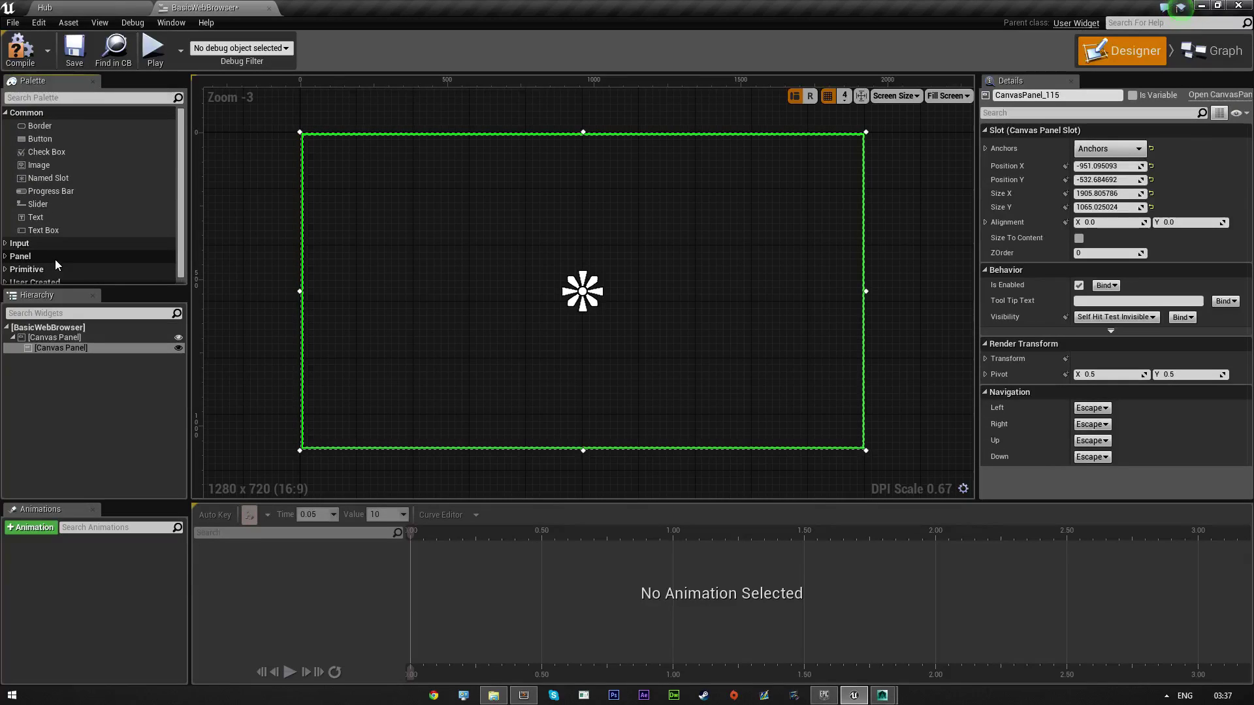
{"action": "left_click", "coordinate": [26, 112]}
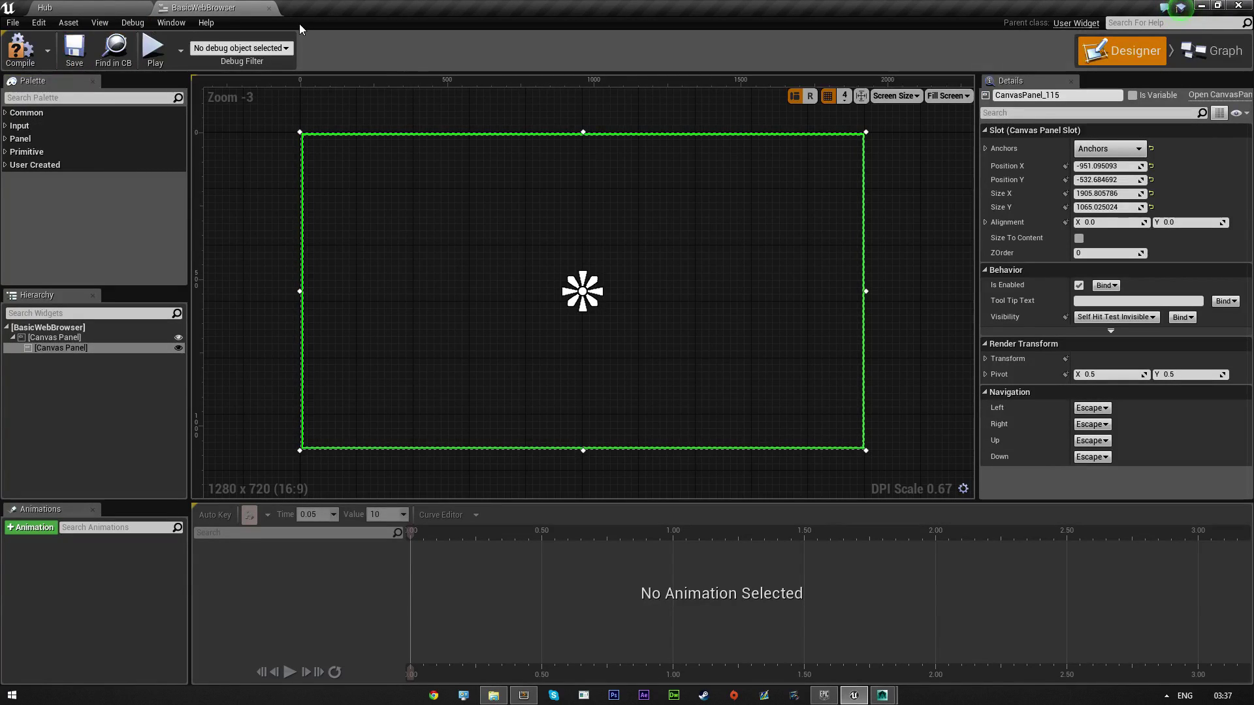
- Save and close the BasicWebBrowser widget, and open the Plugins browser from the Hub level editor
{"action": "left_click", "coordinate": [269, 9]}
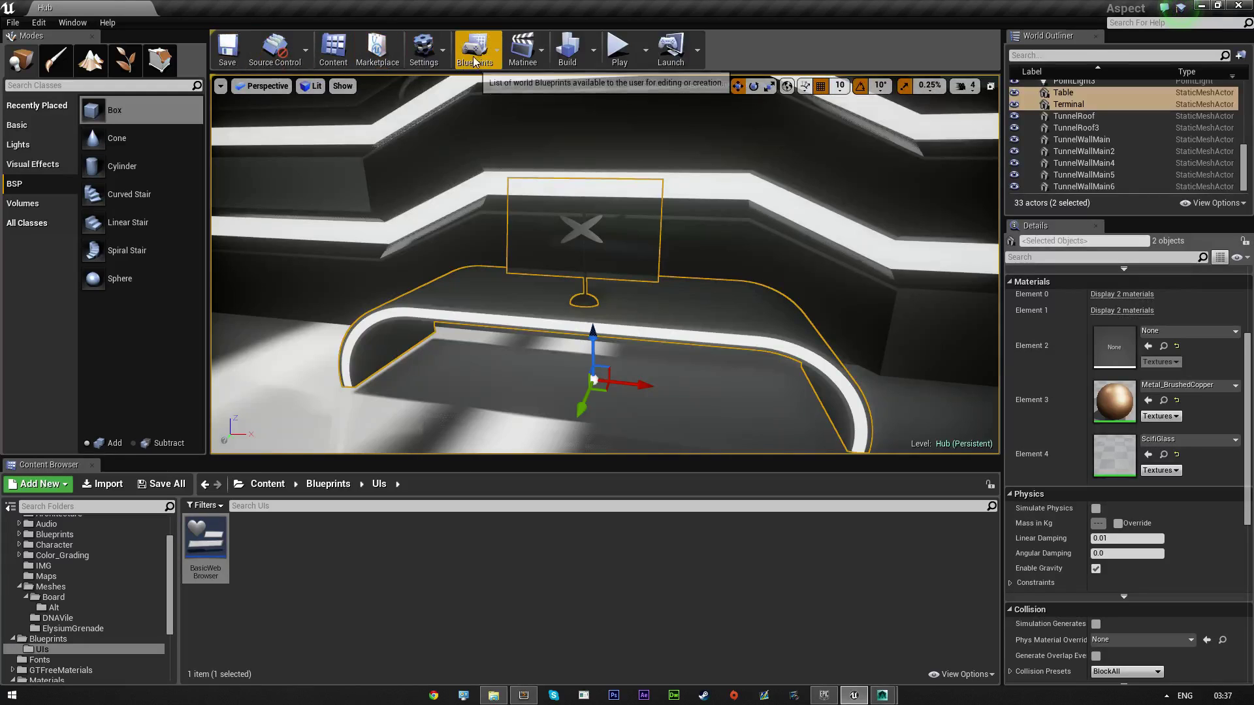
{"action": "left_click", "coordinate": [428, 66]}
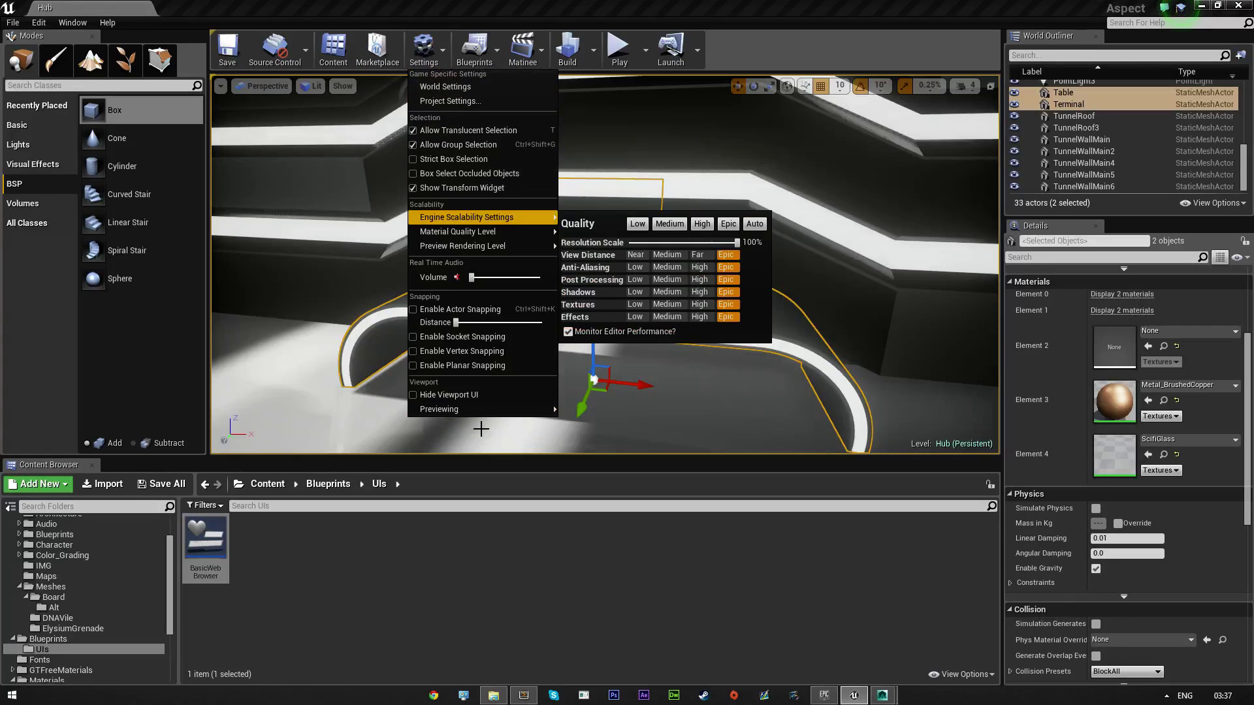
{"action": "left_click", "coordinate": [23, 25]}
{"action": "mouse_move", "coordinate": [72, 25]}
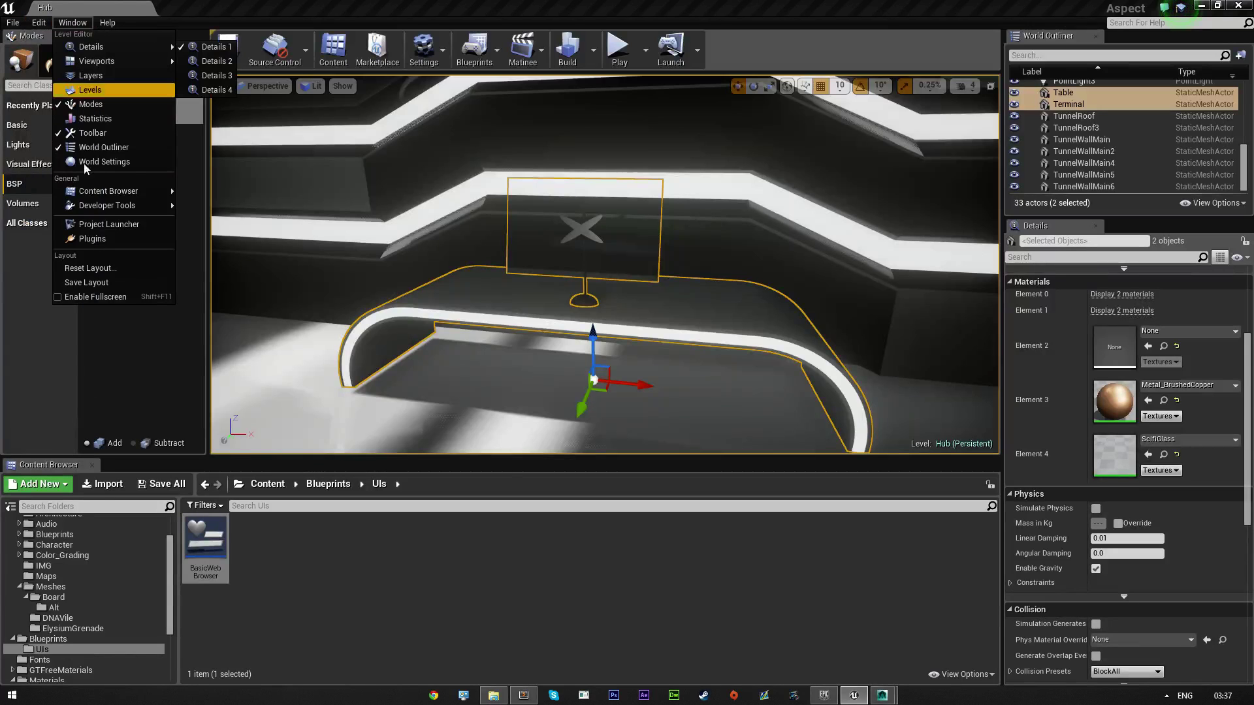
{"action": "left_click", "coordinate": [95, 240]}
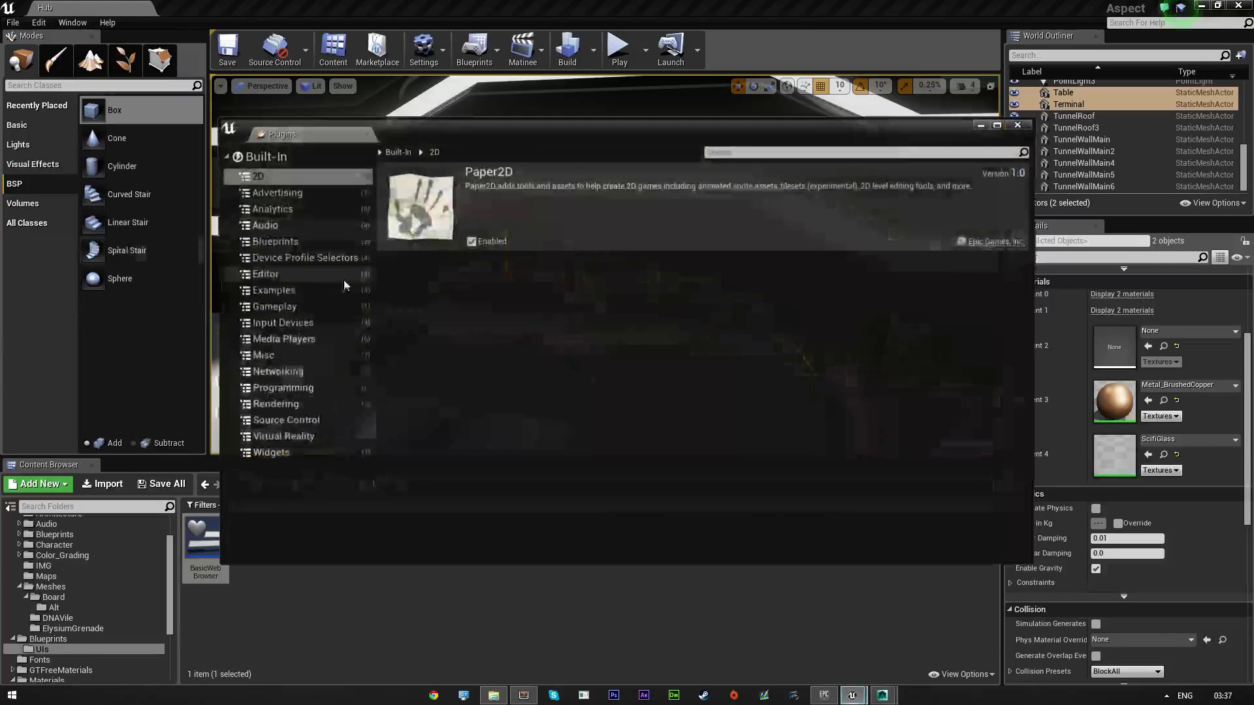
- Look through the Advertising and Analytics plugins and enable the Sound Visualizations Plugin in the Audio category
{"action": "left_click", "coordinate": [322, 189]}
{"action": "left_click", "coordinate": [316, 213]}
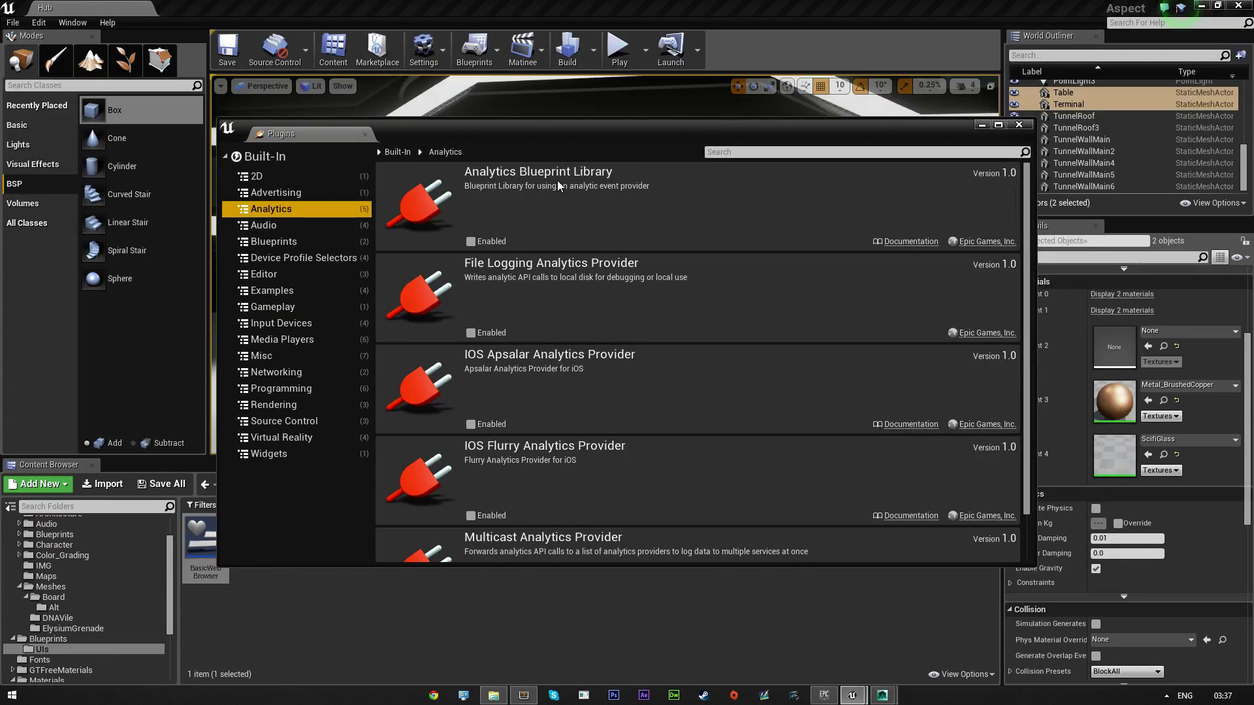
{"action": "scroll", "coordinate": [496, 376], "scroll_direction": "down", "scroll_amount": 1}
{"action": "left_click", "coordinate": [289, 227]}
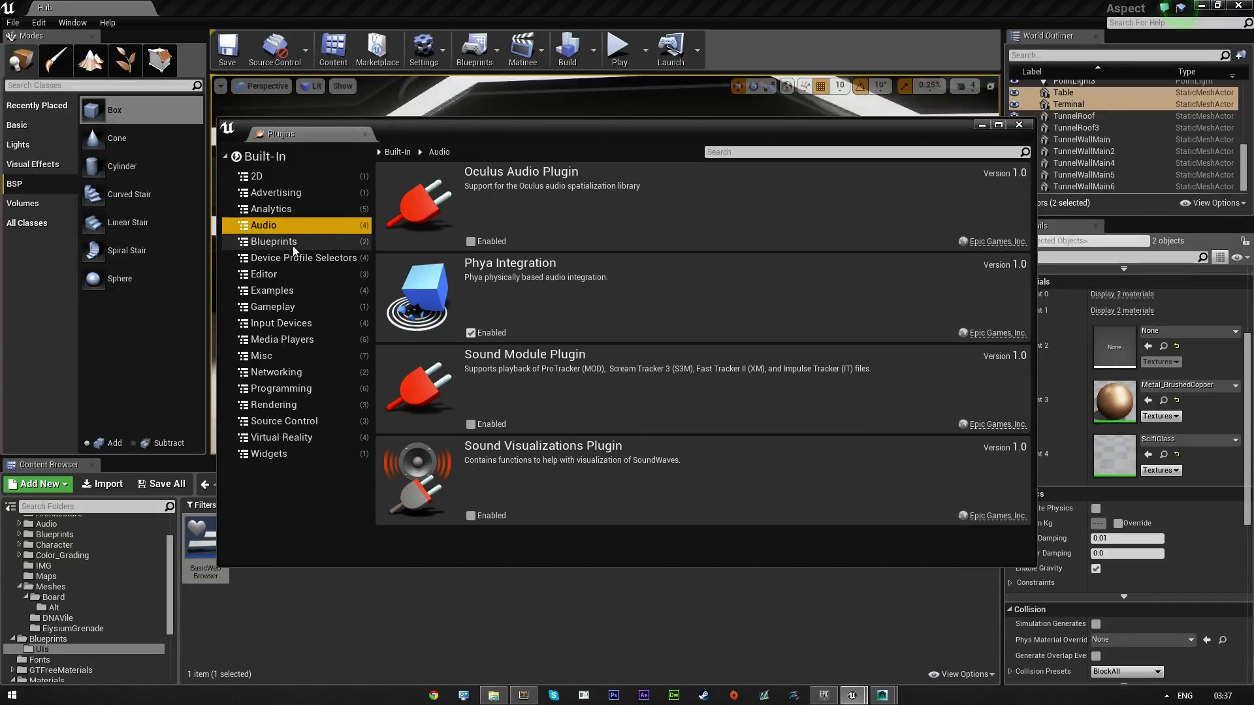
{"action": "left_click", "coordinate": [470, 516]}
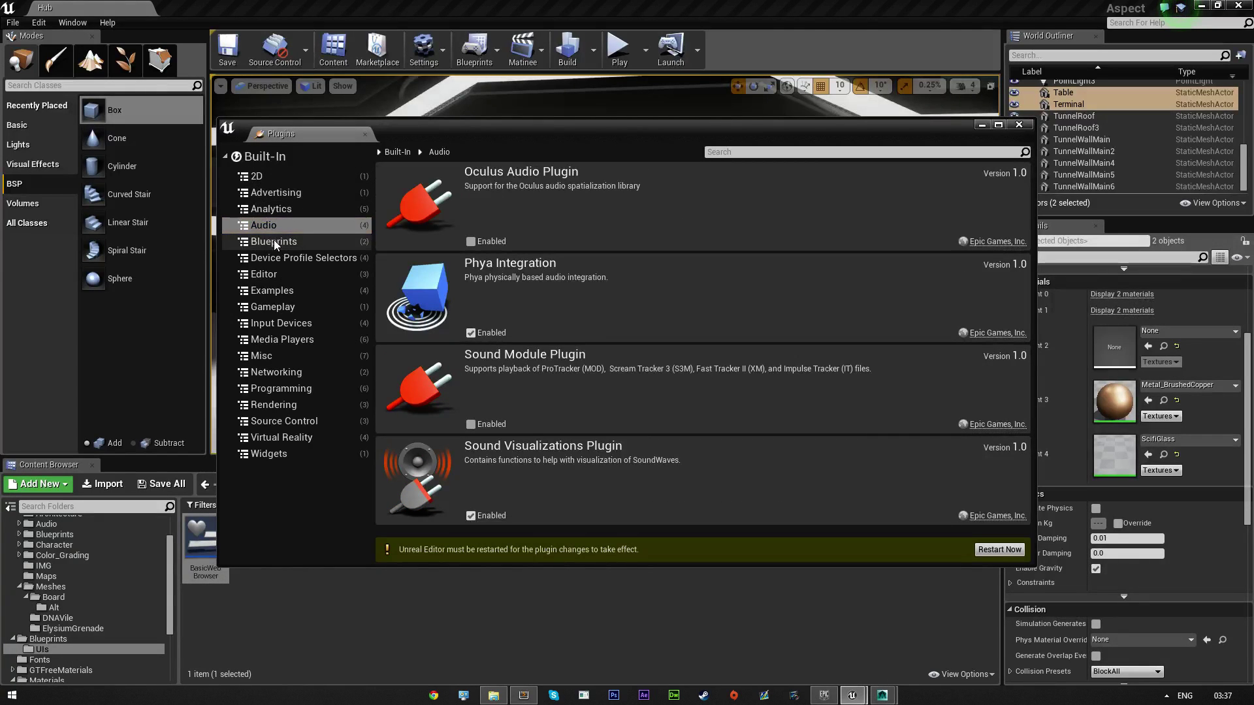
- Enable the beta StructBox plugin in the Blueprints category and accept the beta warning
{"action": "left_click", "coordinate": [274, 243]}
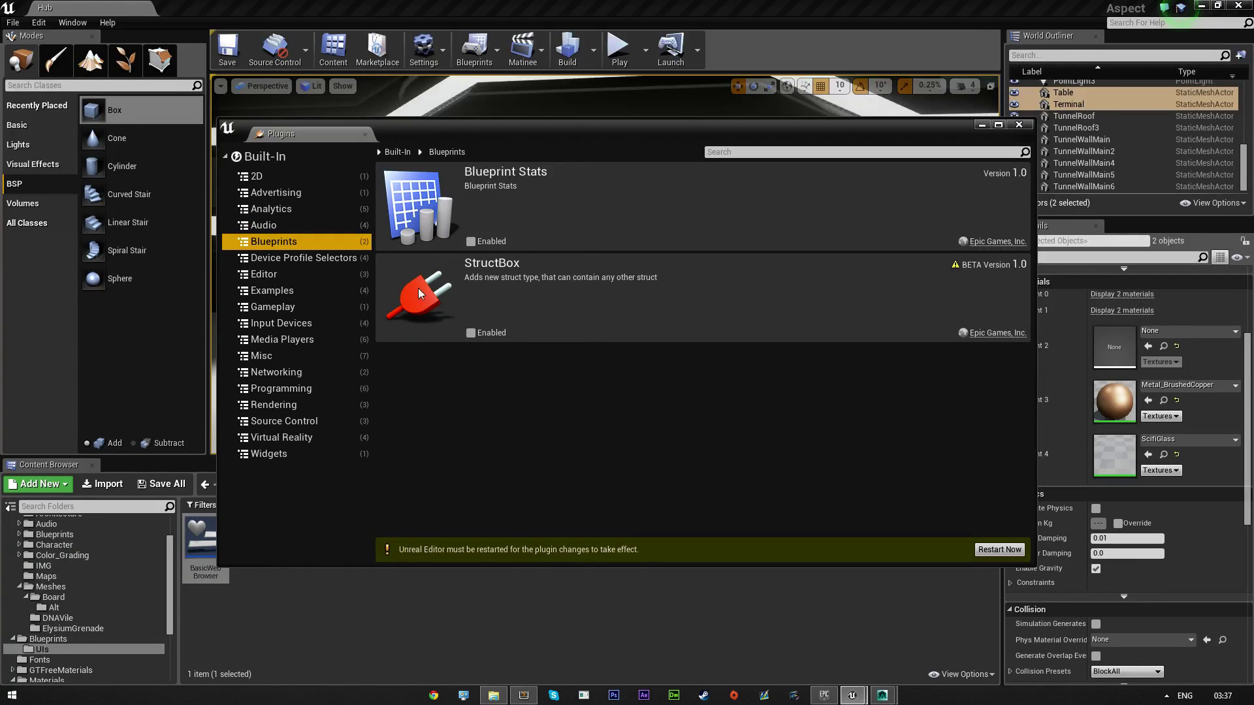
{"action": "left_click", "coordinate": [470, 333]}
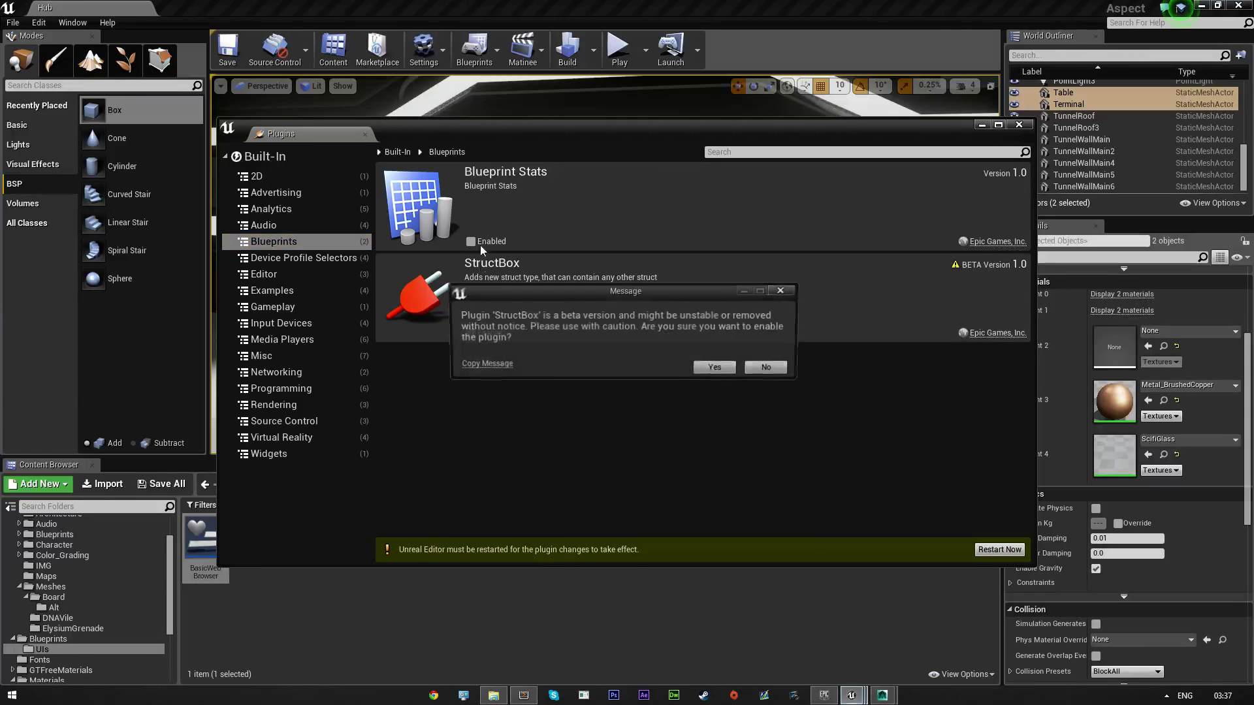
{"action": "left_click", "coordinate": [714, 369]}
- Review the built-in plugins from Device Profile Selectors through Misc, and those in the Widgets category
{"action": "left_click", "coordinate": [278, 260]}
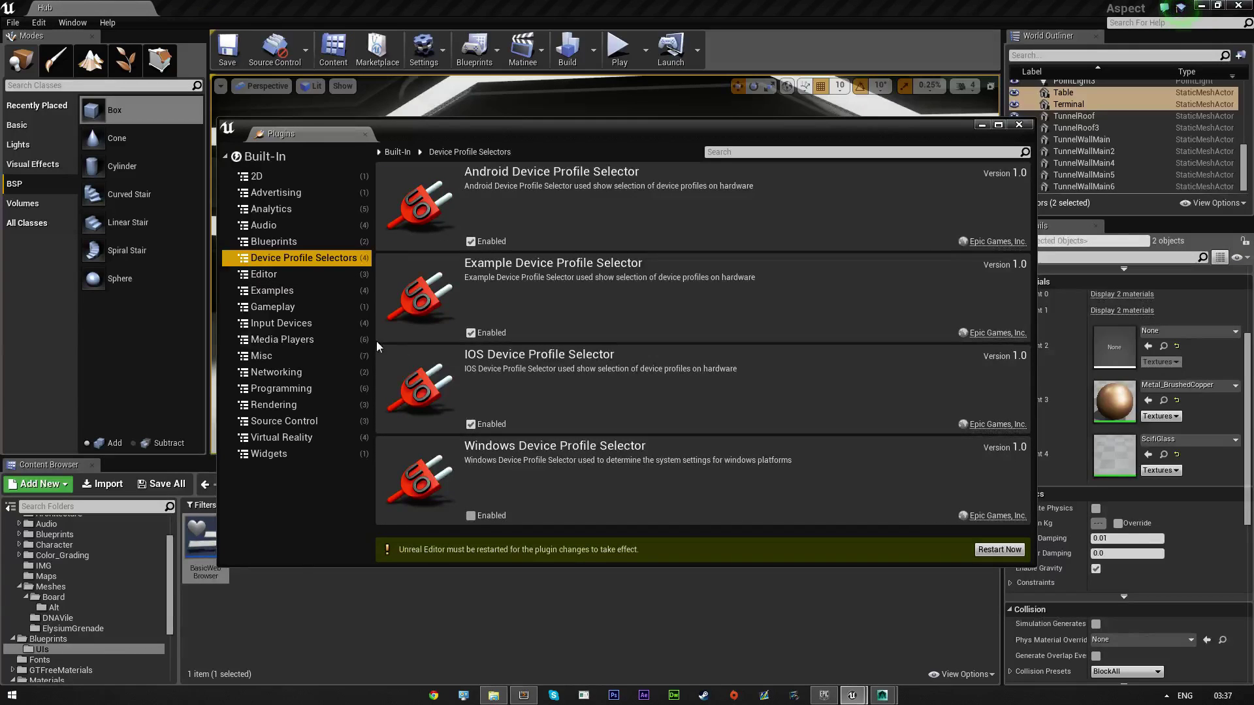
{"action": "left_click", "coordinate": [296, 276]}
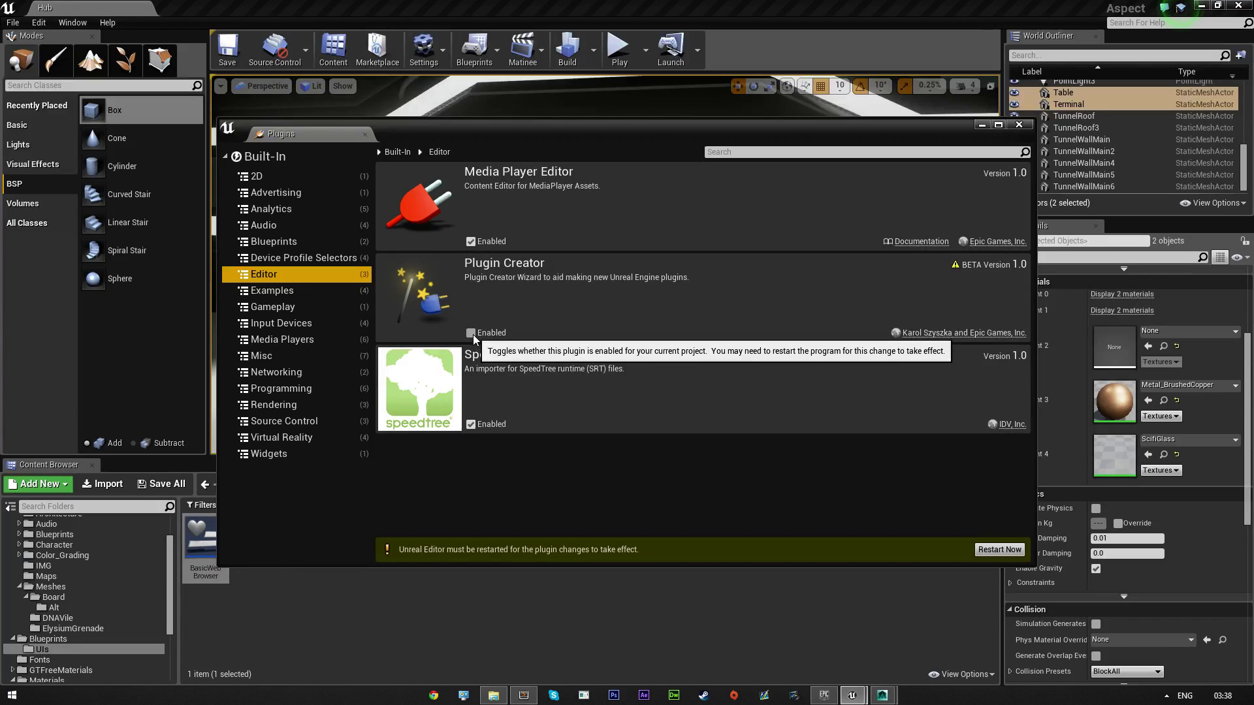
{"action": "left_click", "coordinate": [285, 292]}
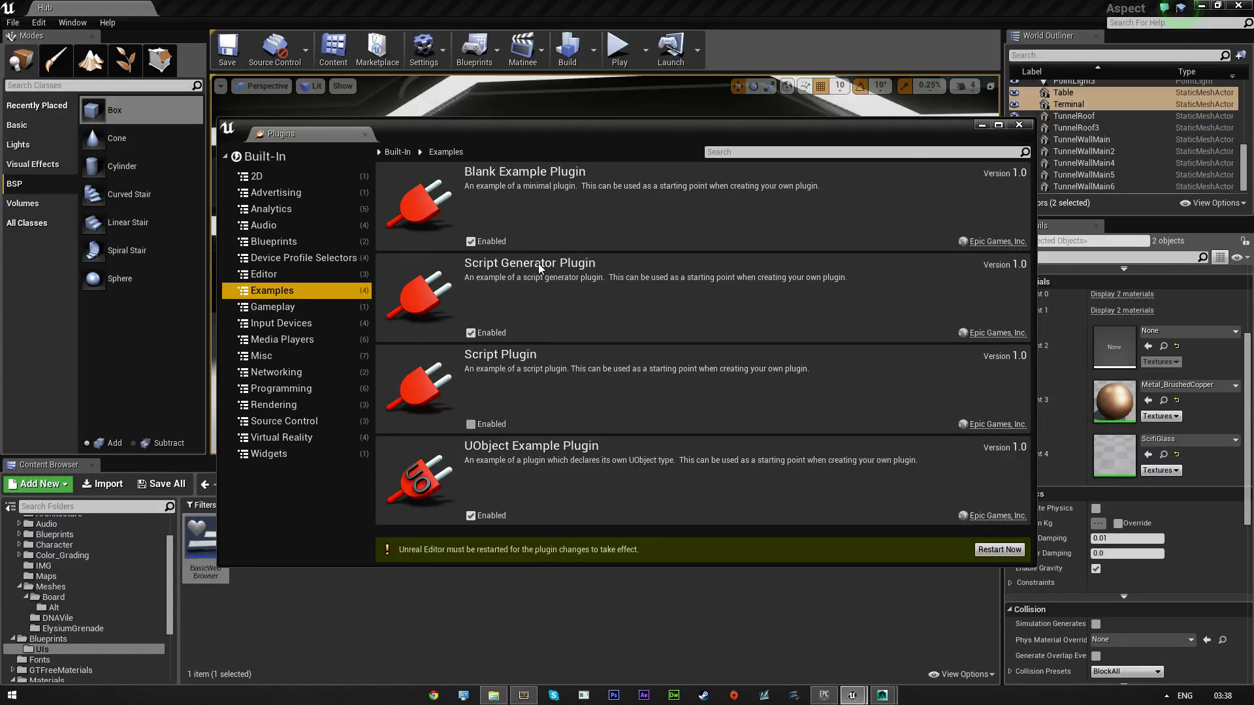
{"action": "left_click", "coordinate": [306, 307]}
{"action": "left_click", "coordinate": [301, 324]}
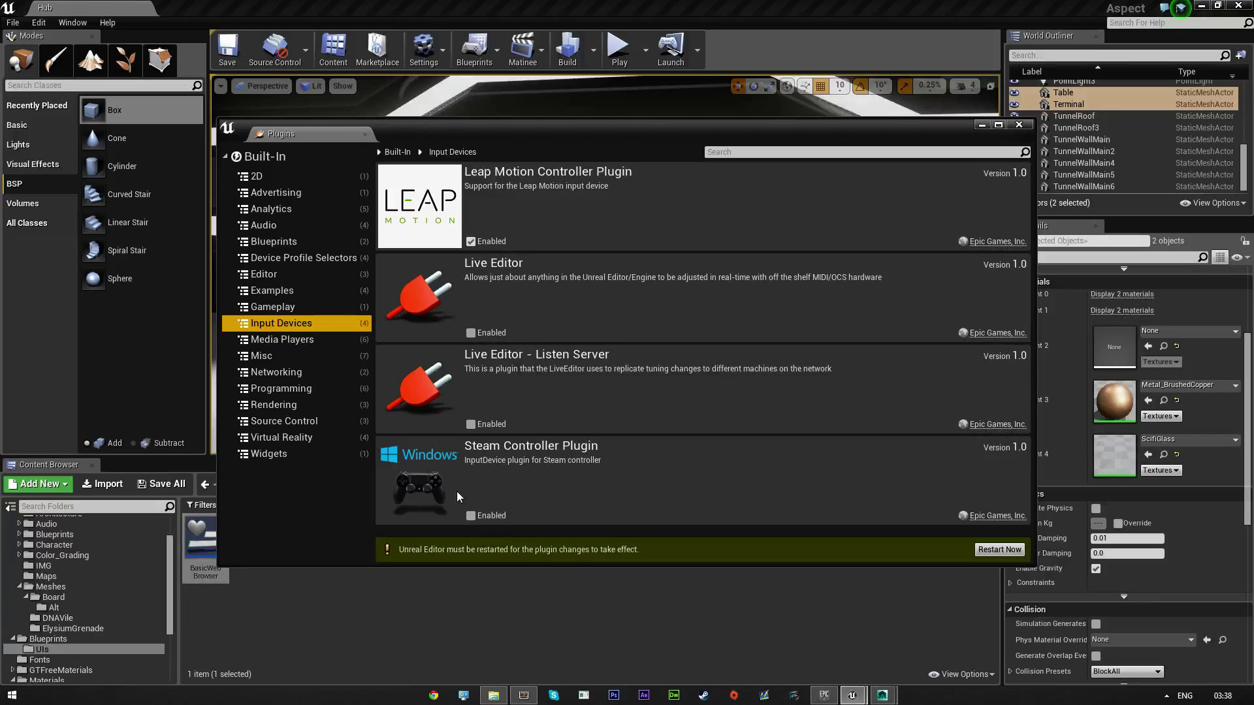
{"action": "left_click", "coordinate": [283, 340]}
{"action": "scroll", "coordinate": [472, 413], "scroll_direction": "down", "scroll_amount": 3}
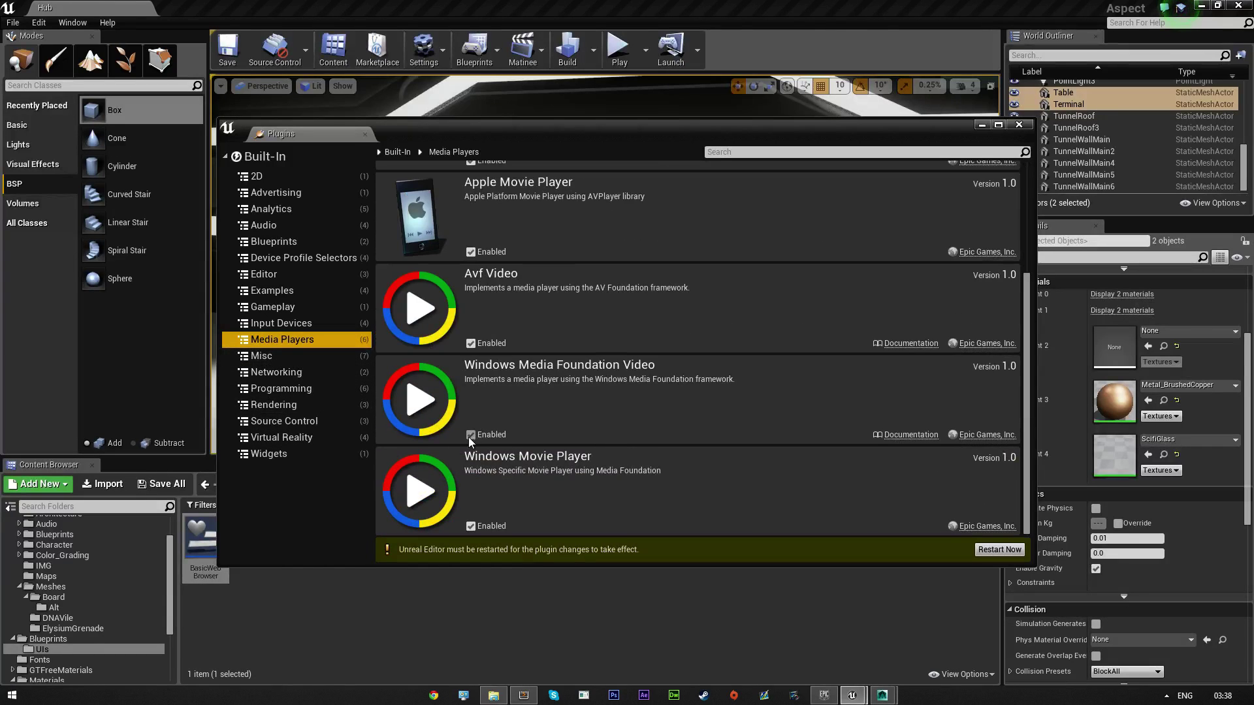
{"action": "left_click", "coordinate": [284, 358]}
{"action": "scroll", "coordinate": [499, 378], "scroll_direction": "down", "scroll_amount": 1}
{"action": "scroll", "coordinate": [499, 378], "scroll_direction": "down", "scroll_amount": 1}
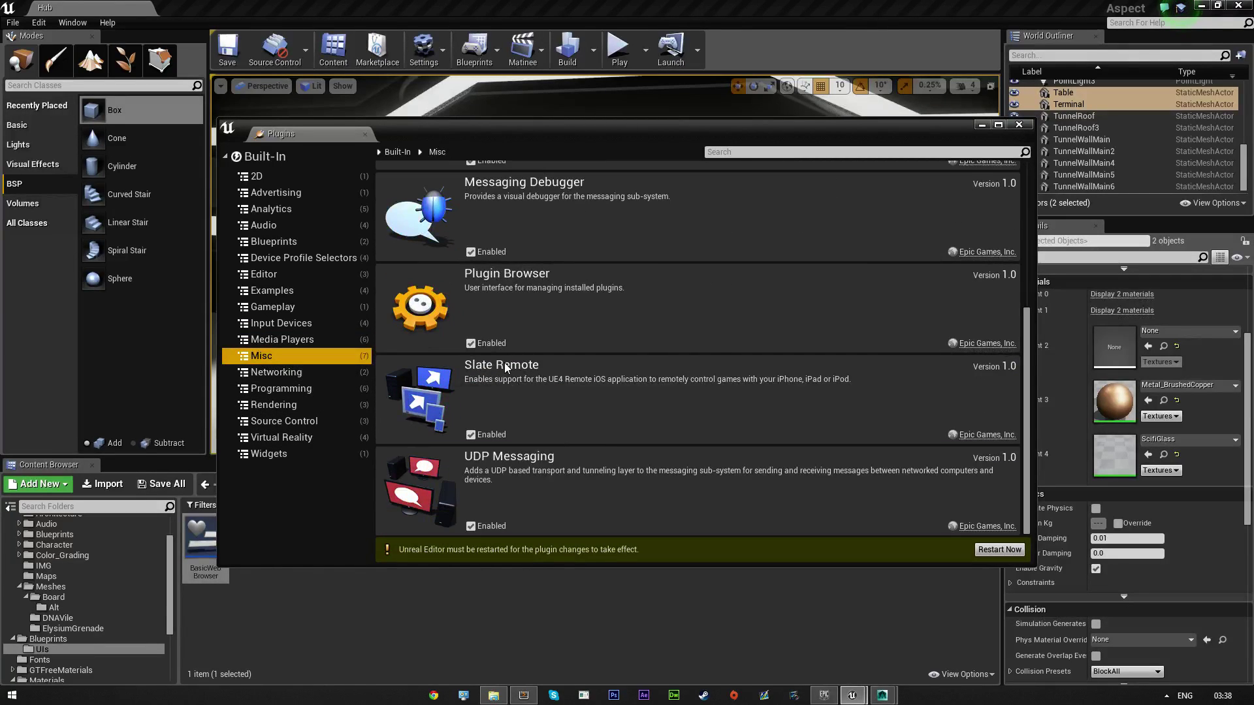
{"action": "left_click", "coordinate": [308, 452]}
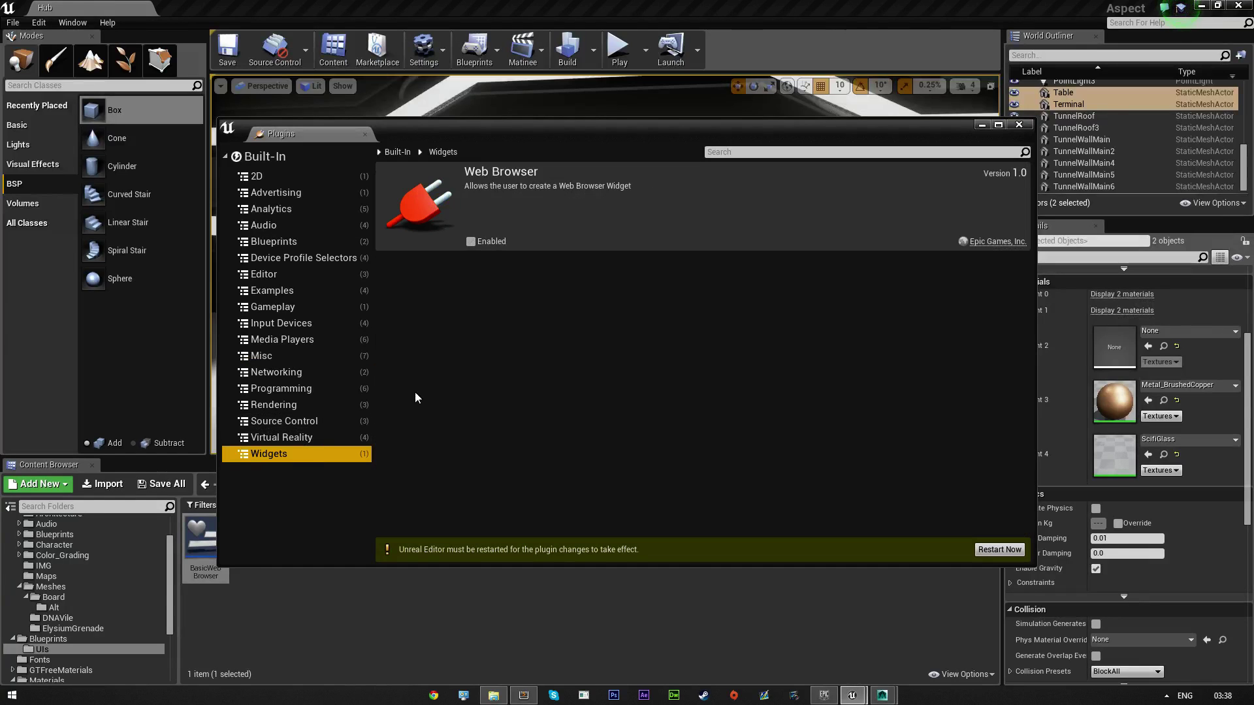
- Set the Virtual Reality plugins so that Gear VR is disabled and Oculus Rift is enabled
{"action": "left_click", "coordinate": [295, 437]}
{"action": "left_click", "coordinate": [470, 241]}
{"action": "left_click", "coordinate": [470, 332]}
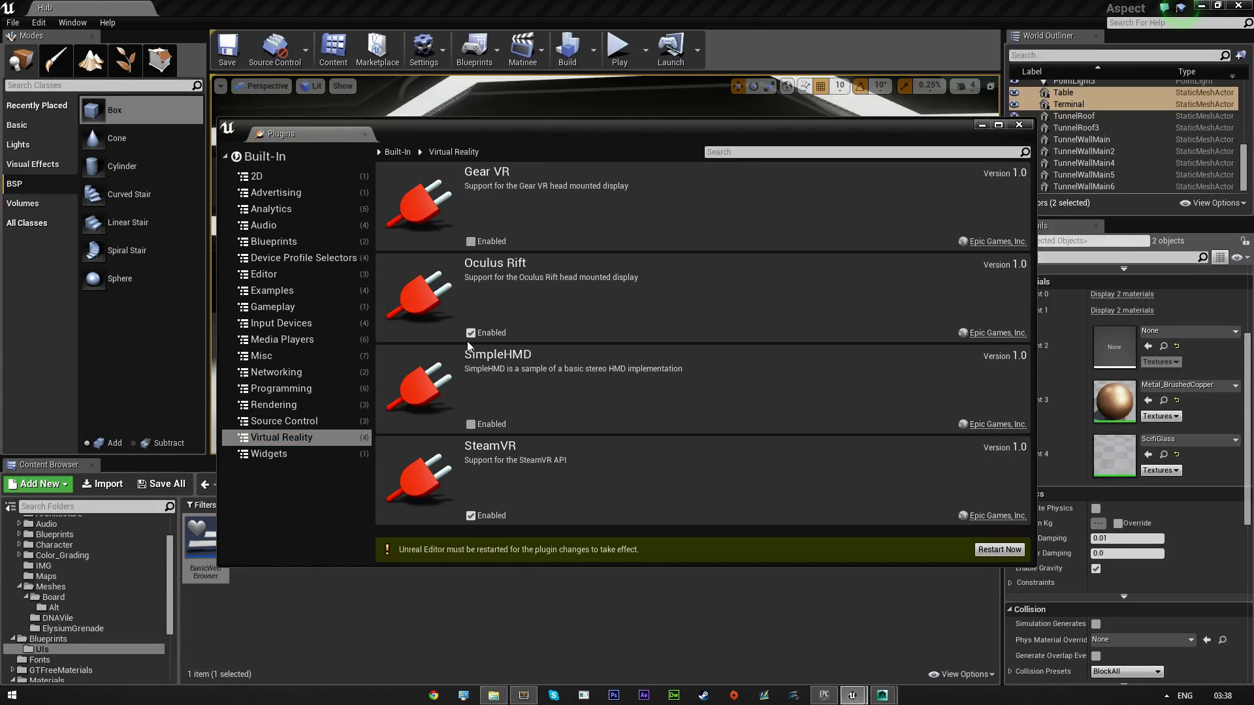
- Check the Rendering plugins and enable the beta Code Editor plugin in the Programming category, accepting the beta warning
{"action": "left_click", "coordinate": [298, 406]}
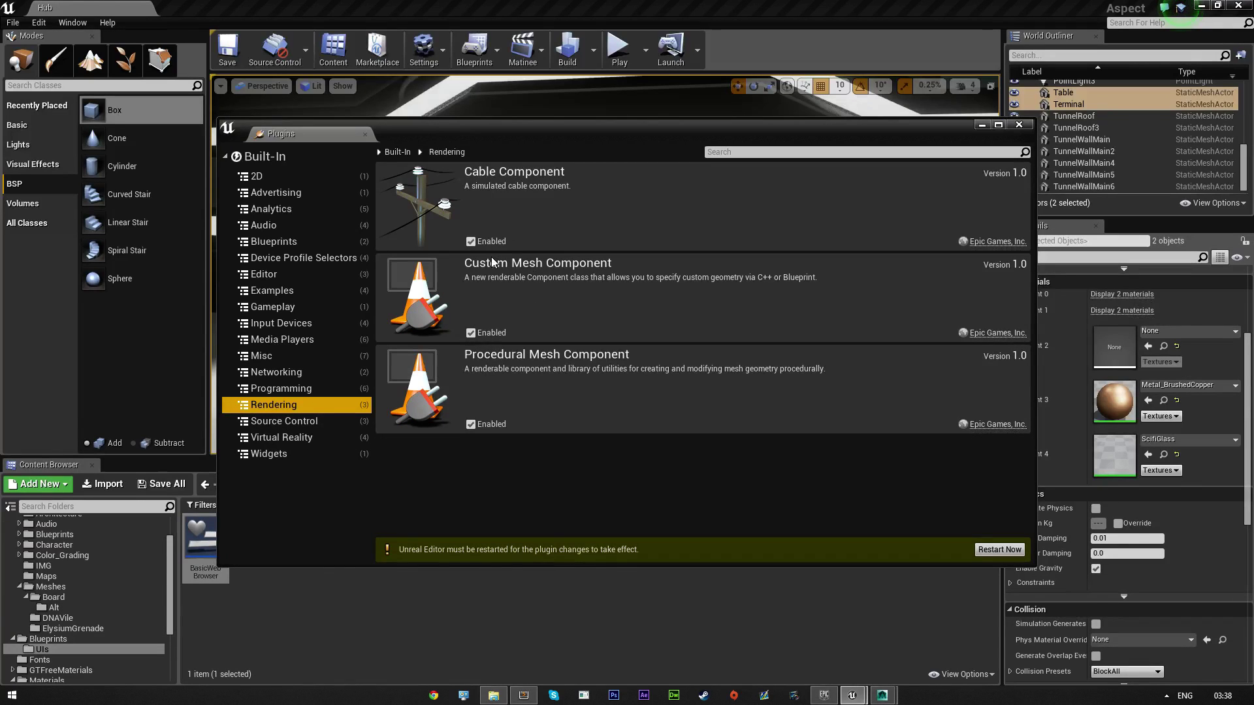
{"action": "left_click", "coordinate": [287, 391]}
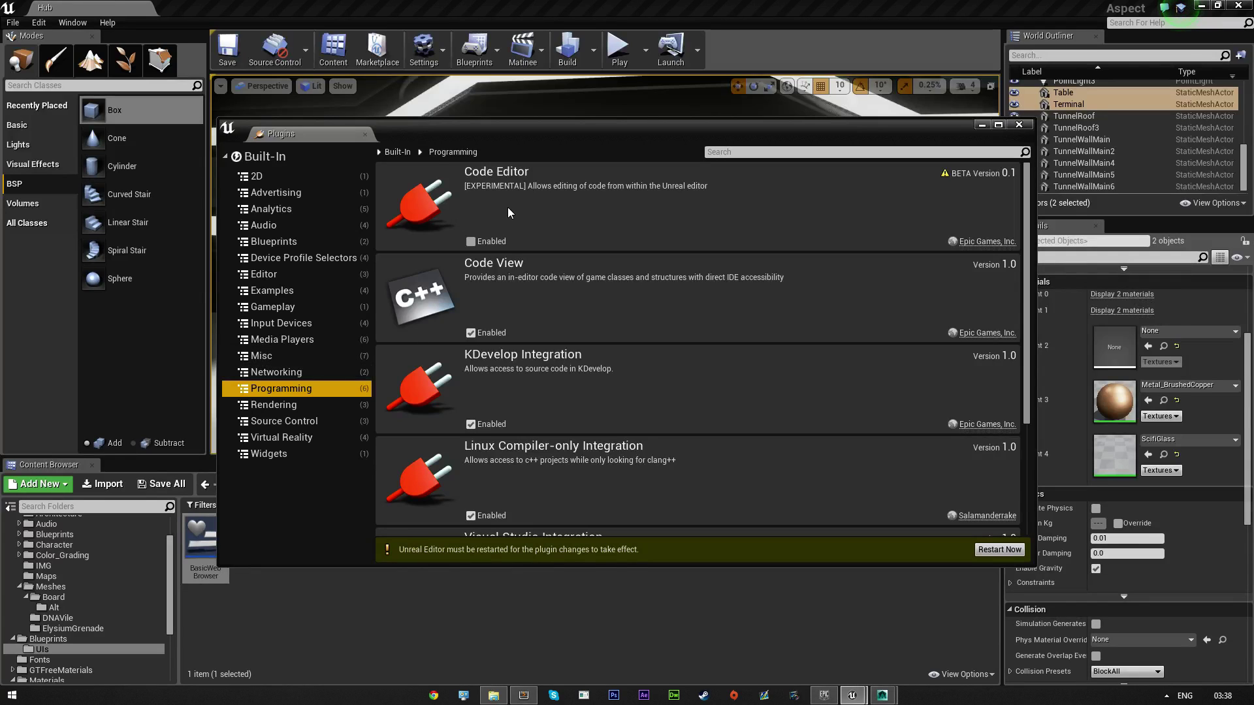
{"action": "scroll", "coordinate": [496, 360], "scroll_direction": "down", "scroll_amount": 1}
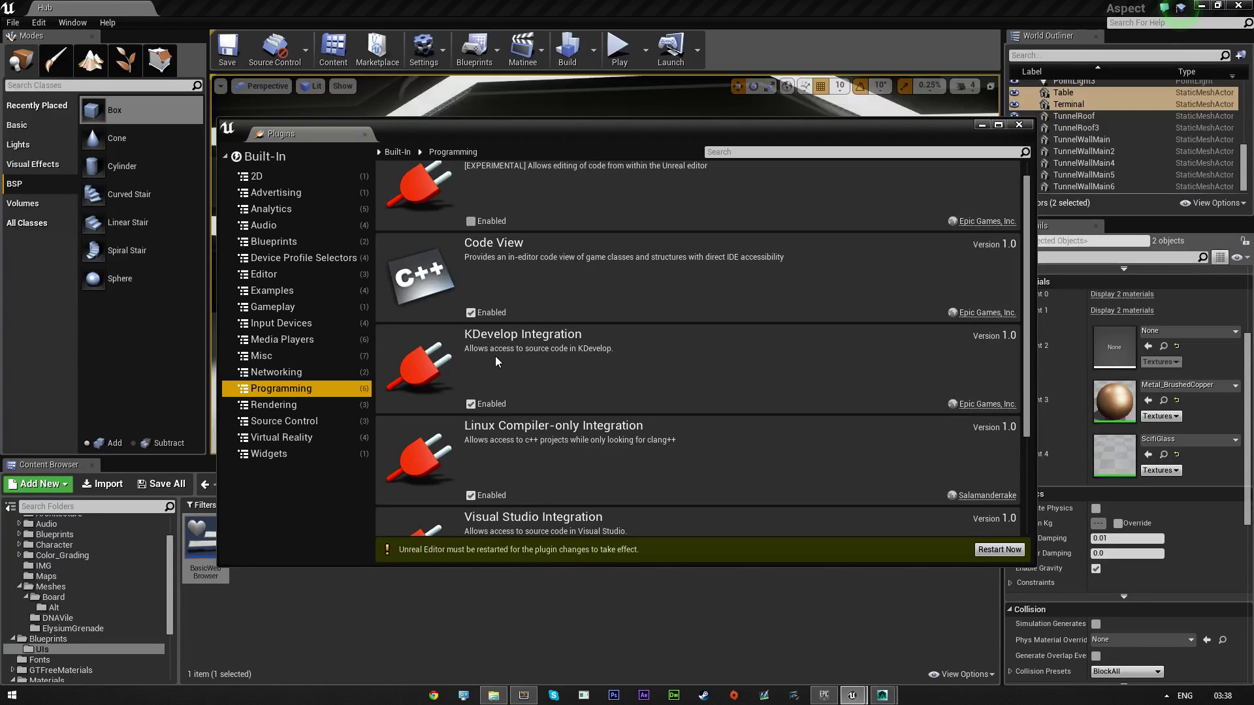
{"action": "scroll", "coordinate": [496, 357], "scroll_direction": "down", "scroll_amount": 5}
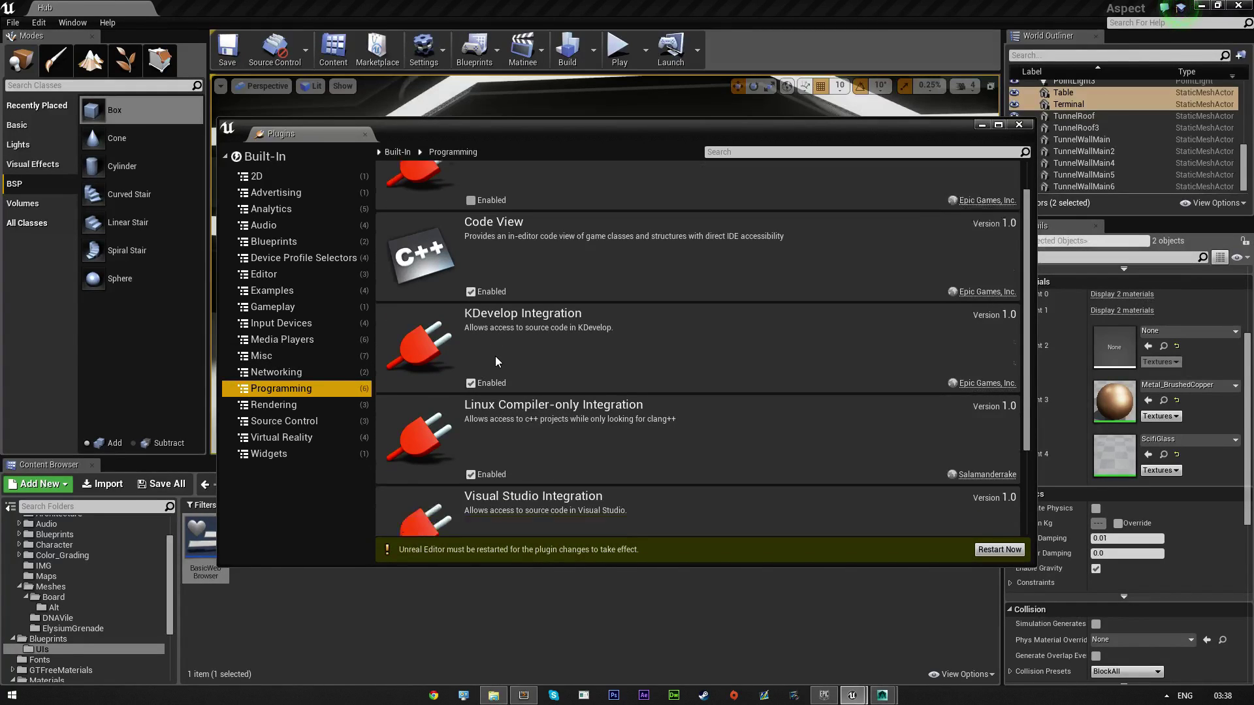
{"action": "scroll", "coordinate": [495, 355], "scroll_direction": "up", "scroll_amount": 5}
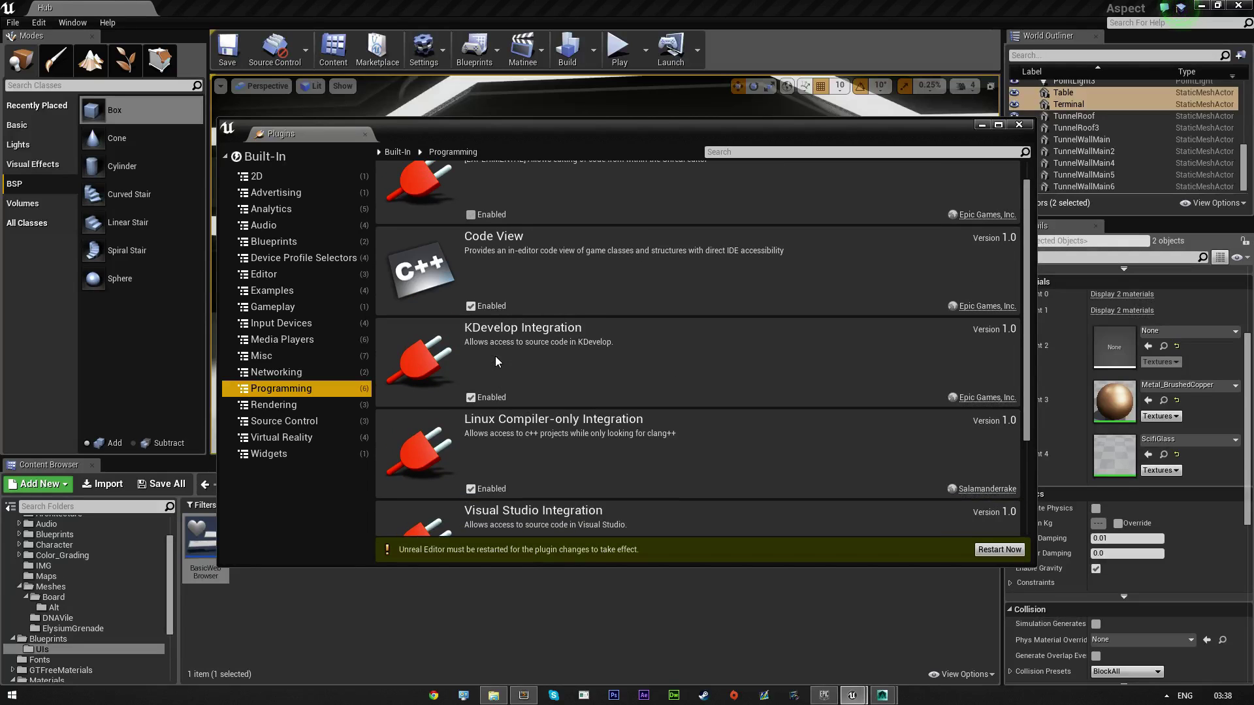
{"action": "left_click", "coordinate": [470, 241]}
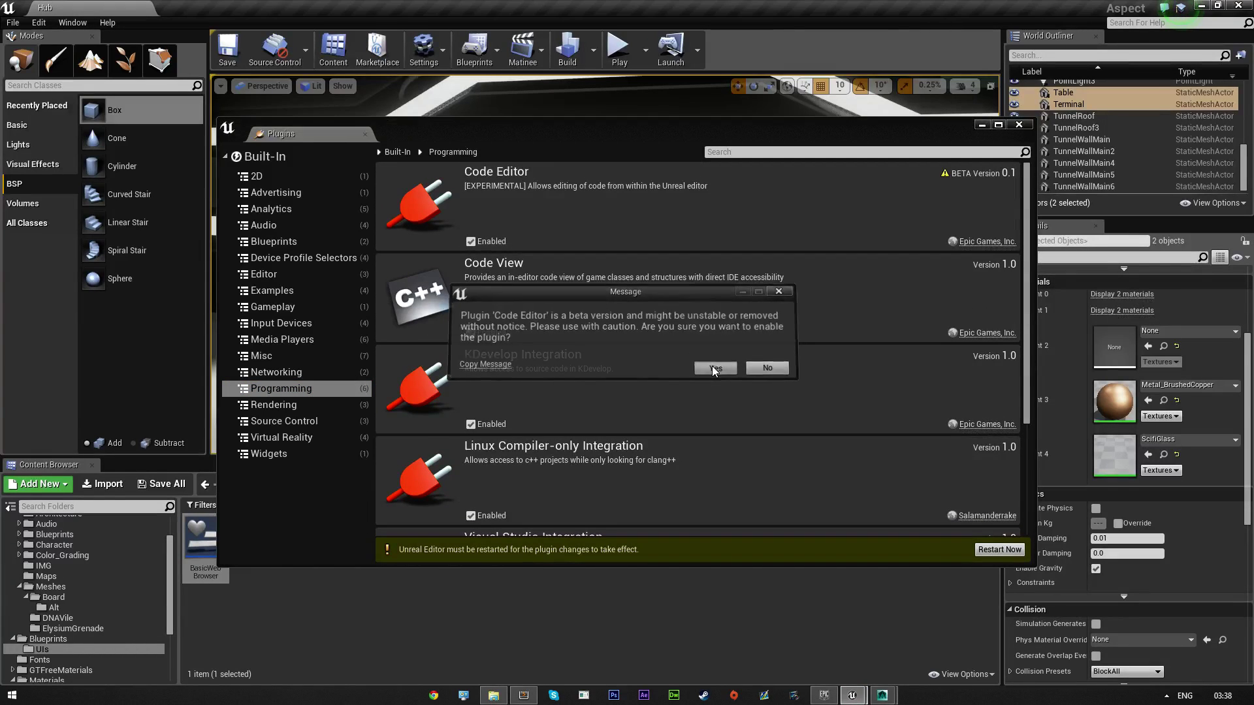
{"action": "left_click", "coordinate": [713, 368]}
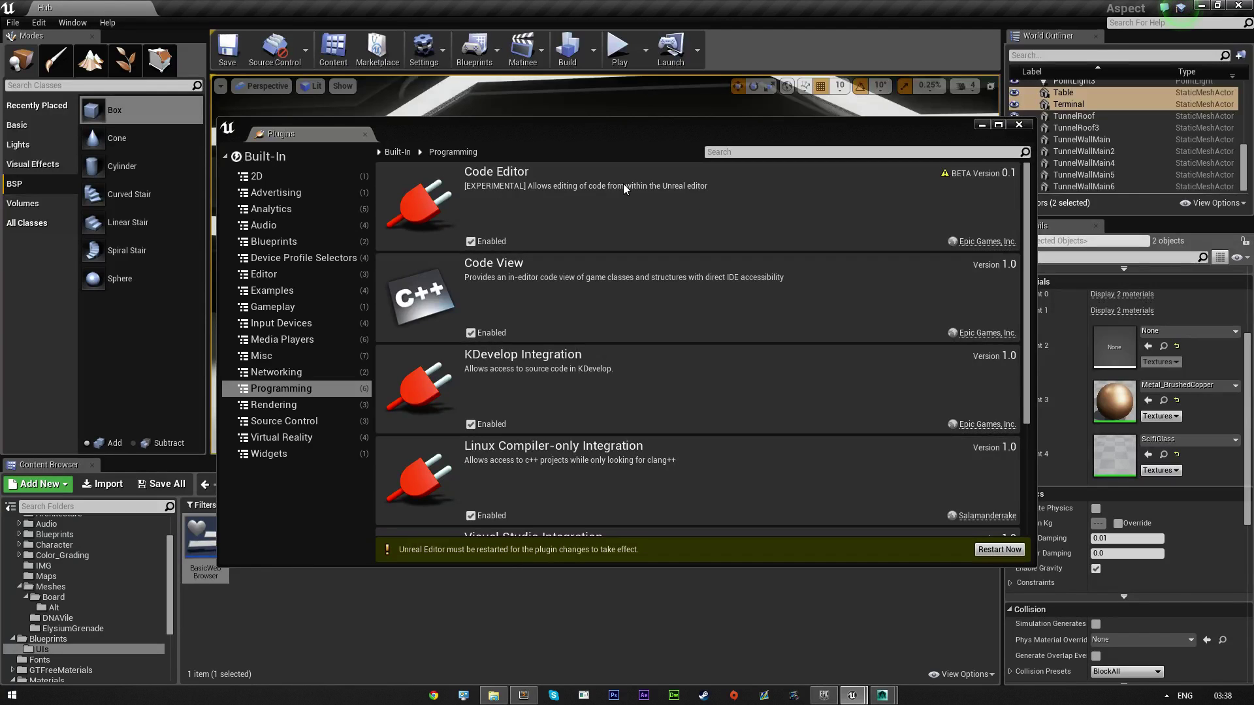
- Check the built-in plugins in the Networking and Misc categories
{"action": "left_click", "coordinate": [298, 377]}
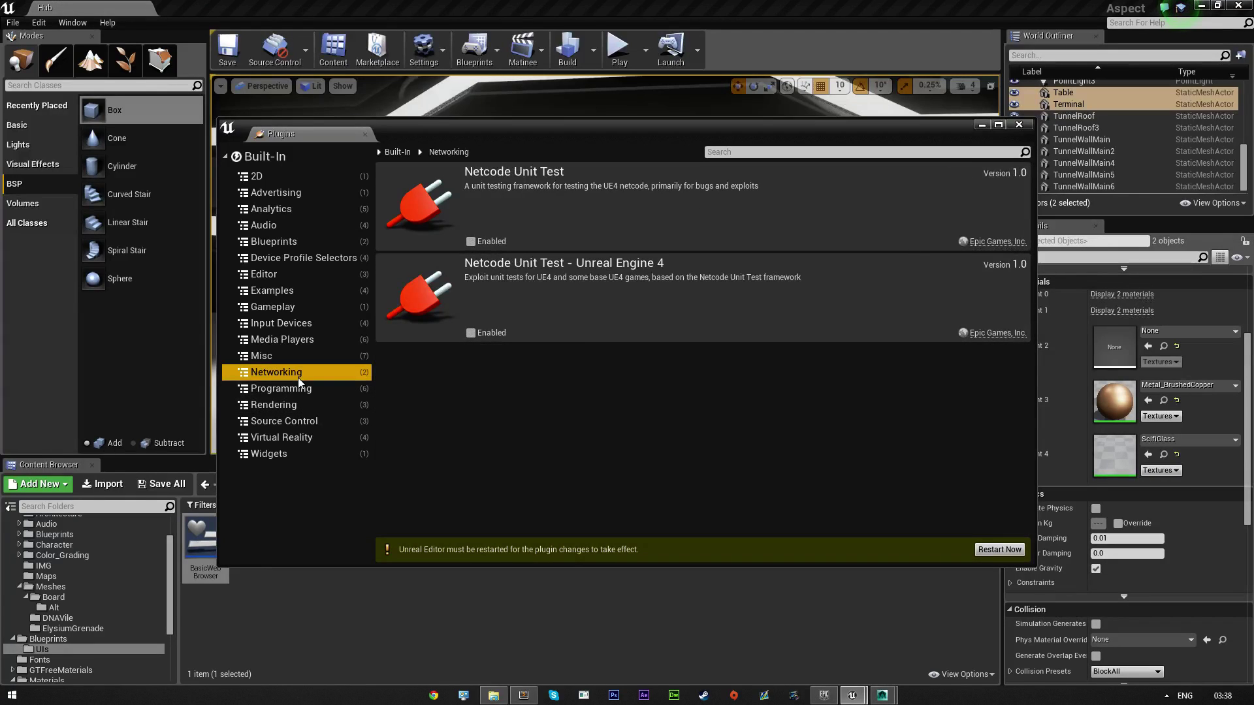
{"action": "left_click", "coordinate": [287, 356]}
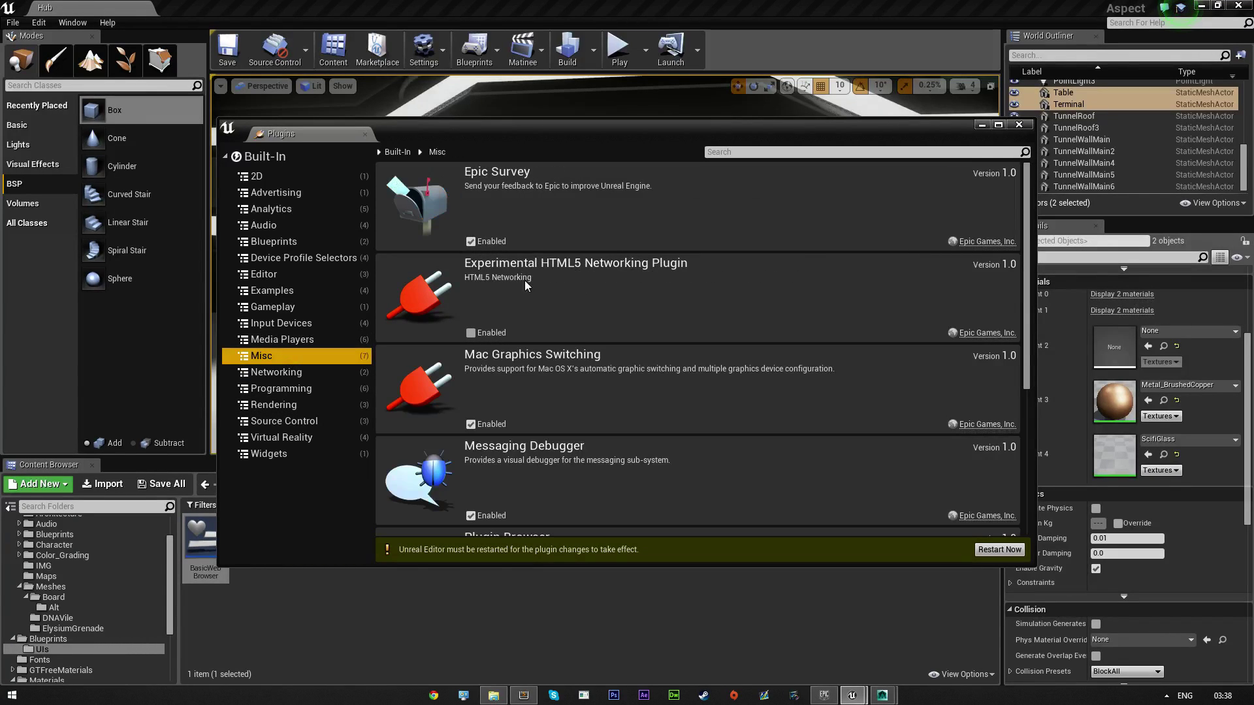
{"action": "scroll", "coordinate": [585, 447], "scroll_direction": "down", "scroll_amount": 4}
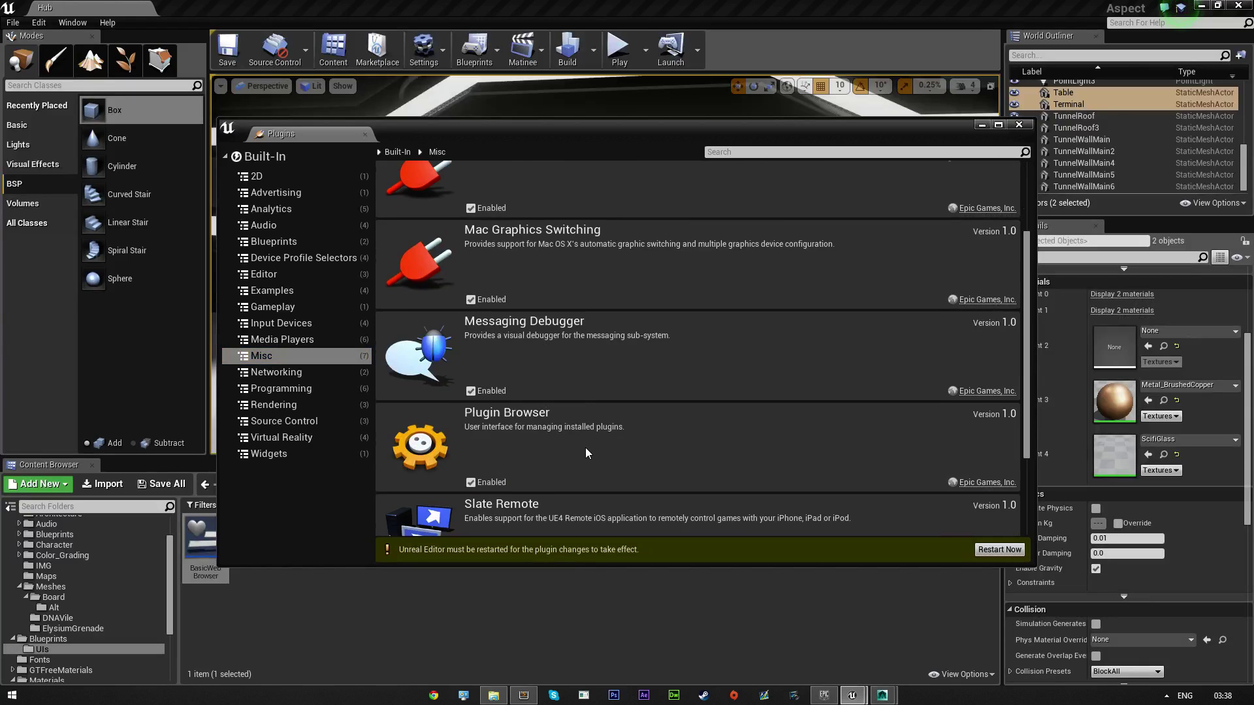
- Restart the editor to apply the plugin changes and close the reopened Message Log and Plugins windows
{"action": "left_click", "coordinate": [990, 552]}
{"action": "left_click", "coordinate": [689, 470]}
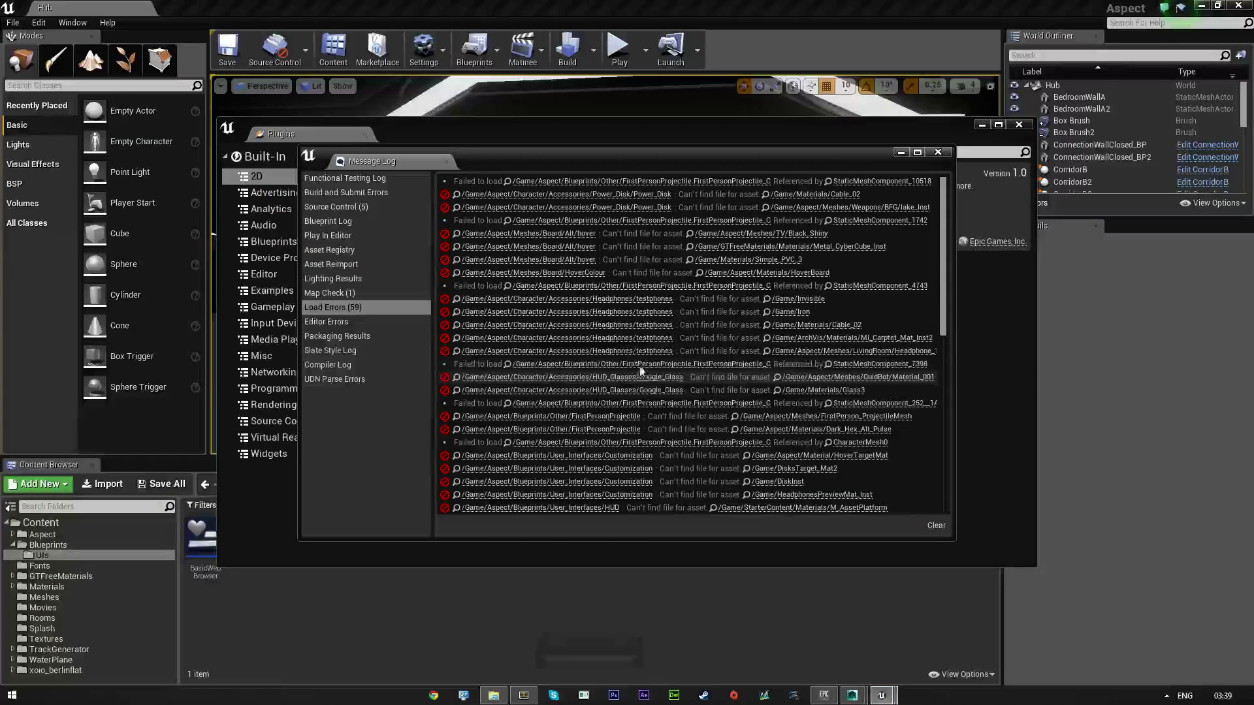
{"action": "left_click", "coordinate": [938, 153]}
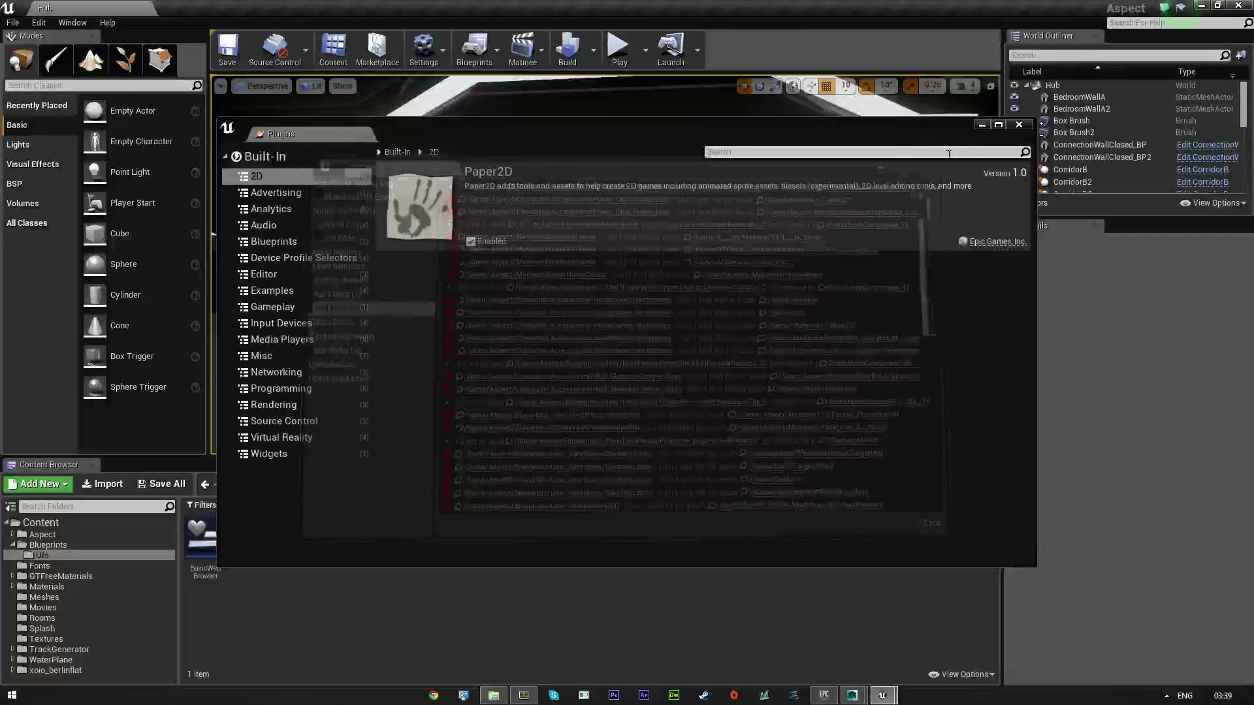
{"action": "left_click", "coordinate": [1016, 128]}
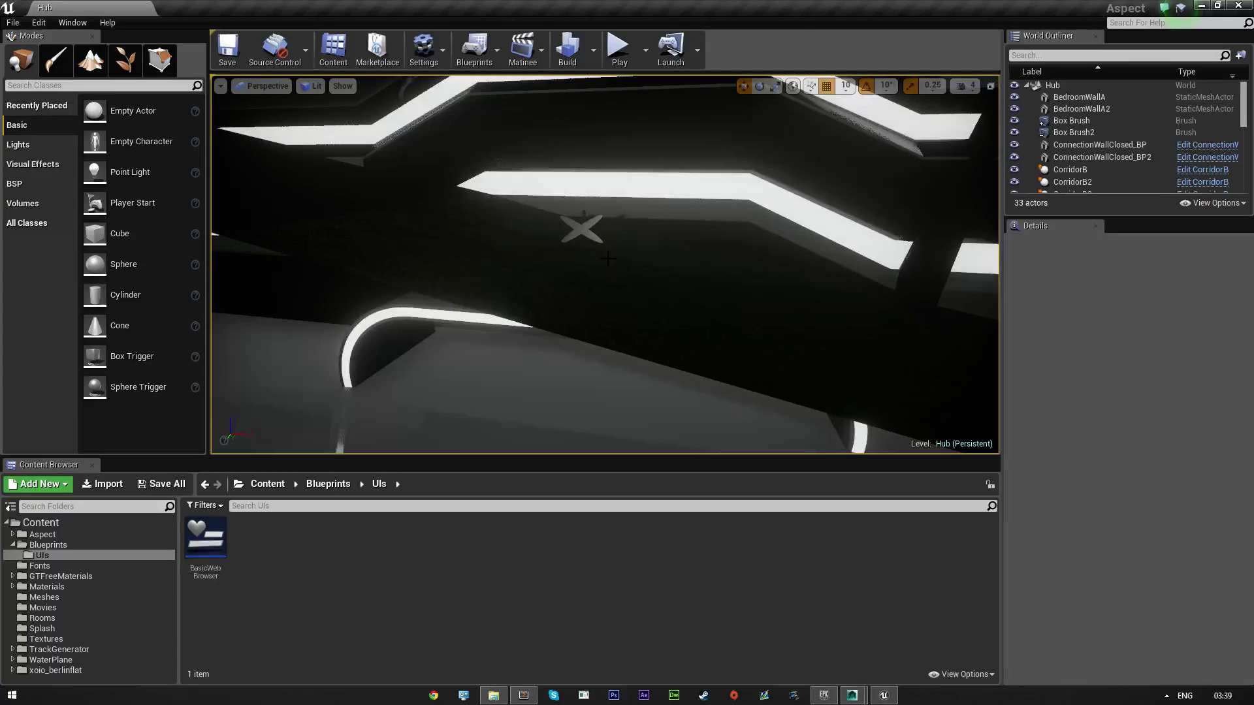
- Delete the grass-covered Landscape and the ocean-water Landscape1 outside the Hub building
{"action": "right_click_drag", "start_coordinate": [653, 261], "coordinate": [751, 216]}
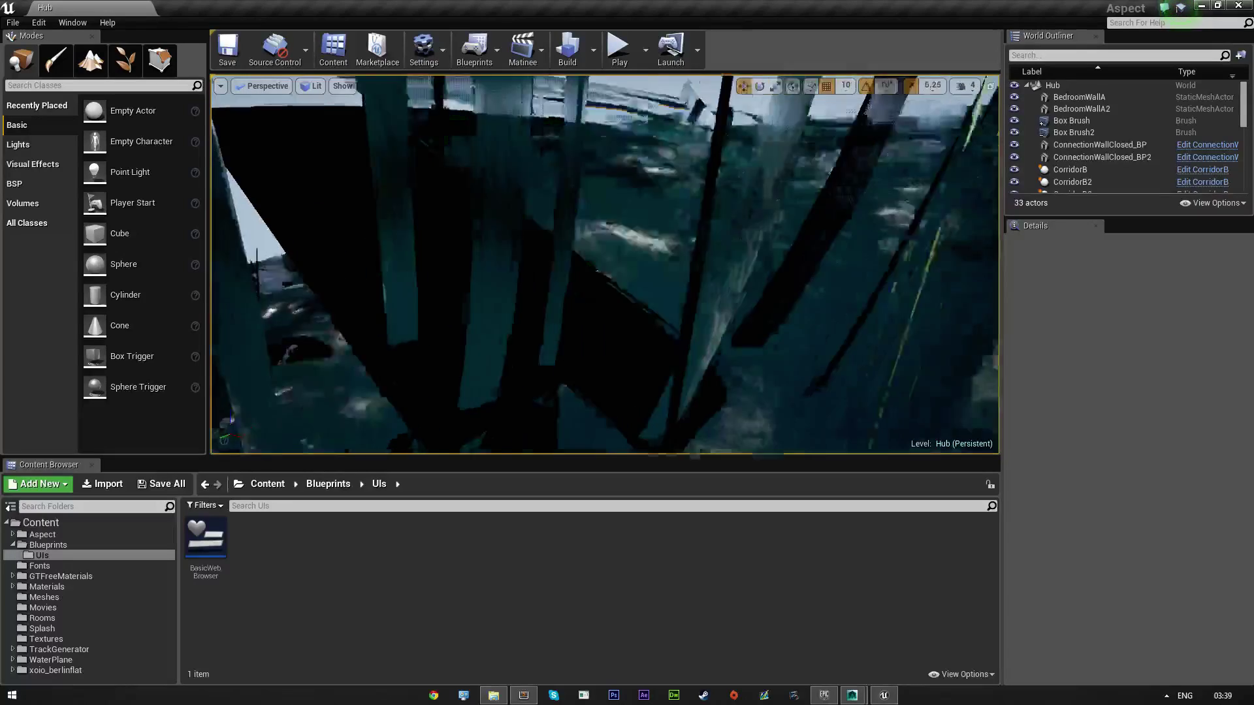
{"action": "right_click_drag", "start_coordinate": [470, 105], "coordinate": [470, 105]}
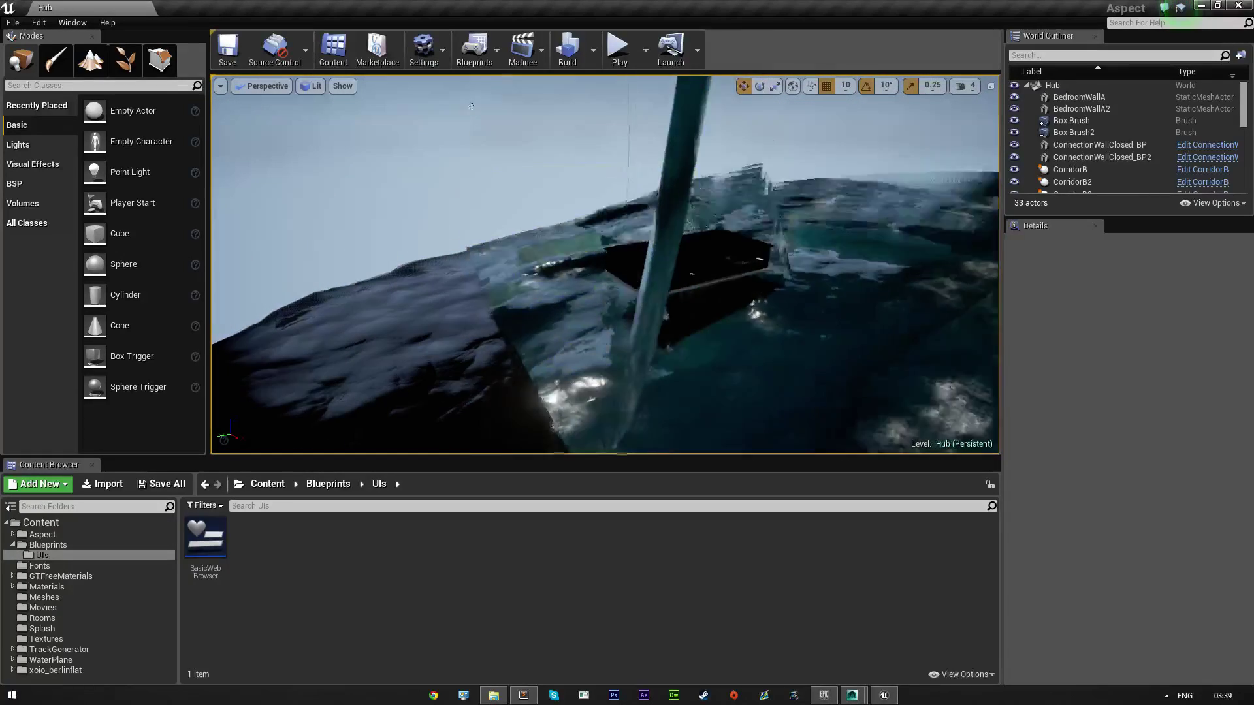
{"action": "right_click_drag", "start_coordinate": [538, 299], "coordinate": [537, 300]}
{"action": "left_click", "coordinate": [516, 263]}
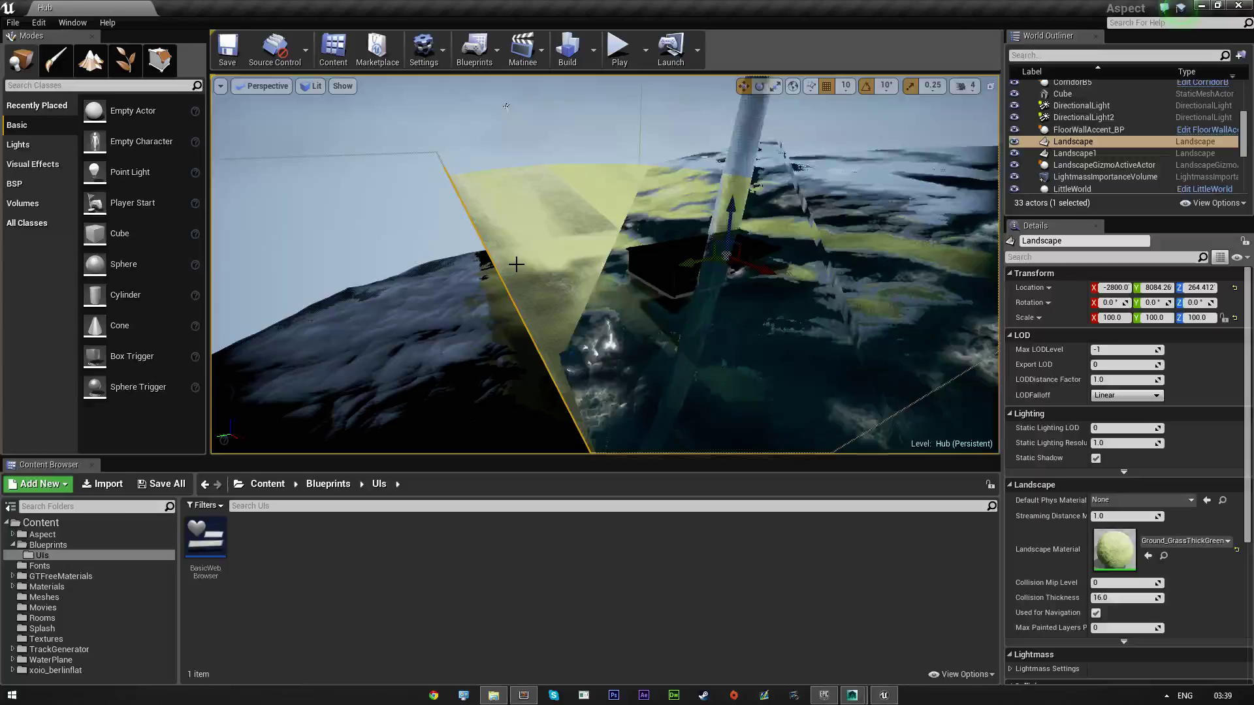
{"action": "key", "text": "Delete"}
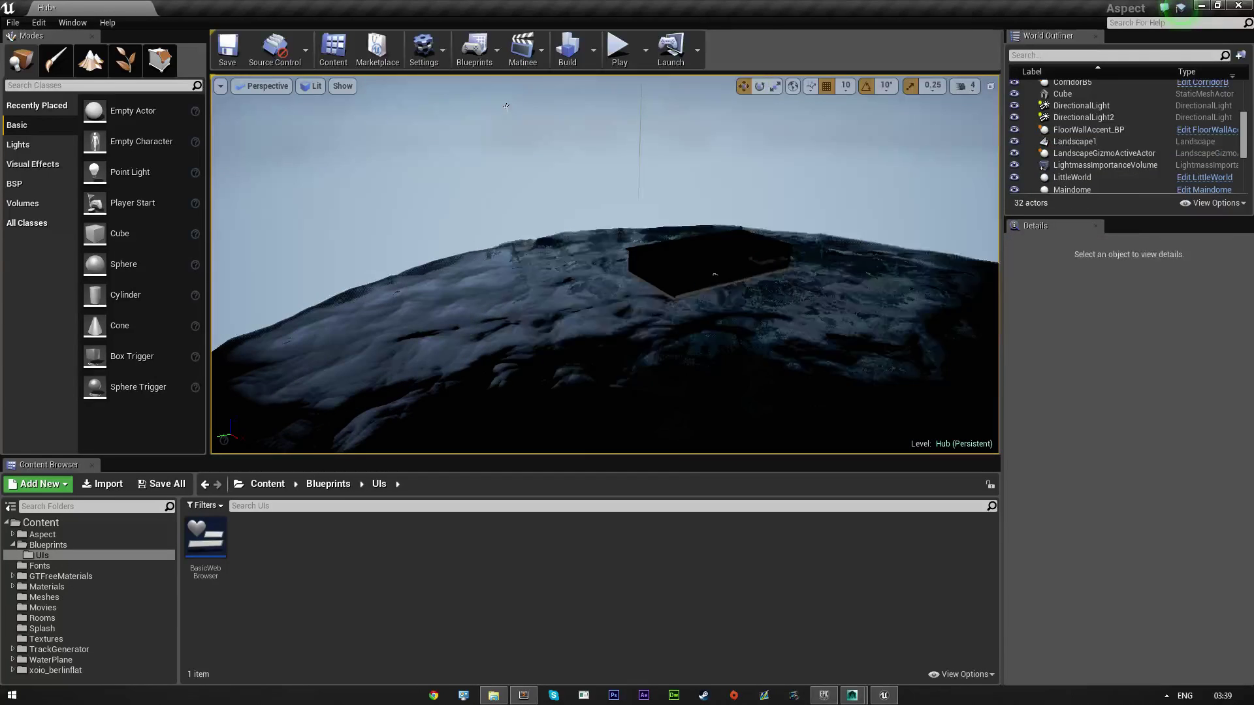
{"action": "left_click", "coordinate": [515, 264]}
{"action": "key", "text": "Delete"}
{"action": "right_click_drag", "start_coordinate": [506, 106], "coordinate": [506, 107]}
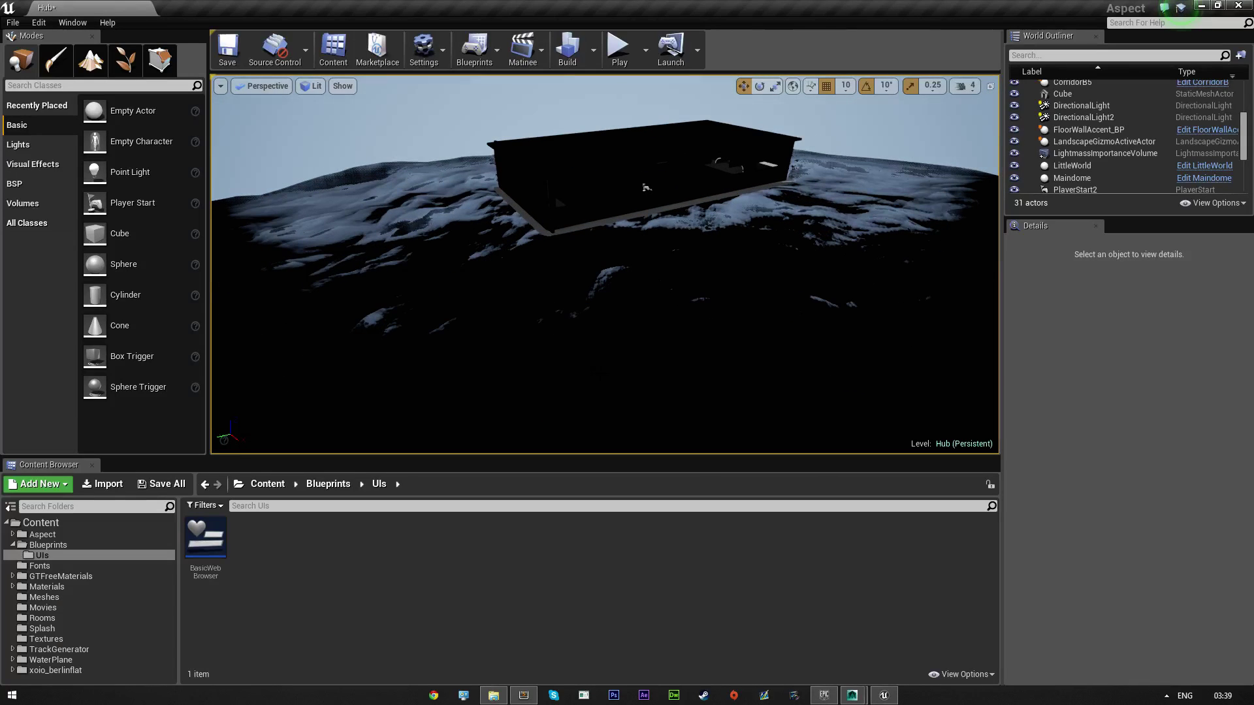
- Undo the landscape deletions to restore both Landscape1 and Landscape
{"action": "key", "text": "ctrl+z"}
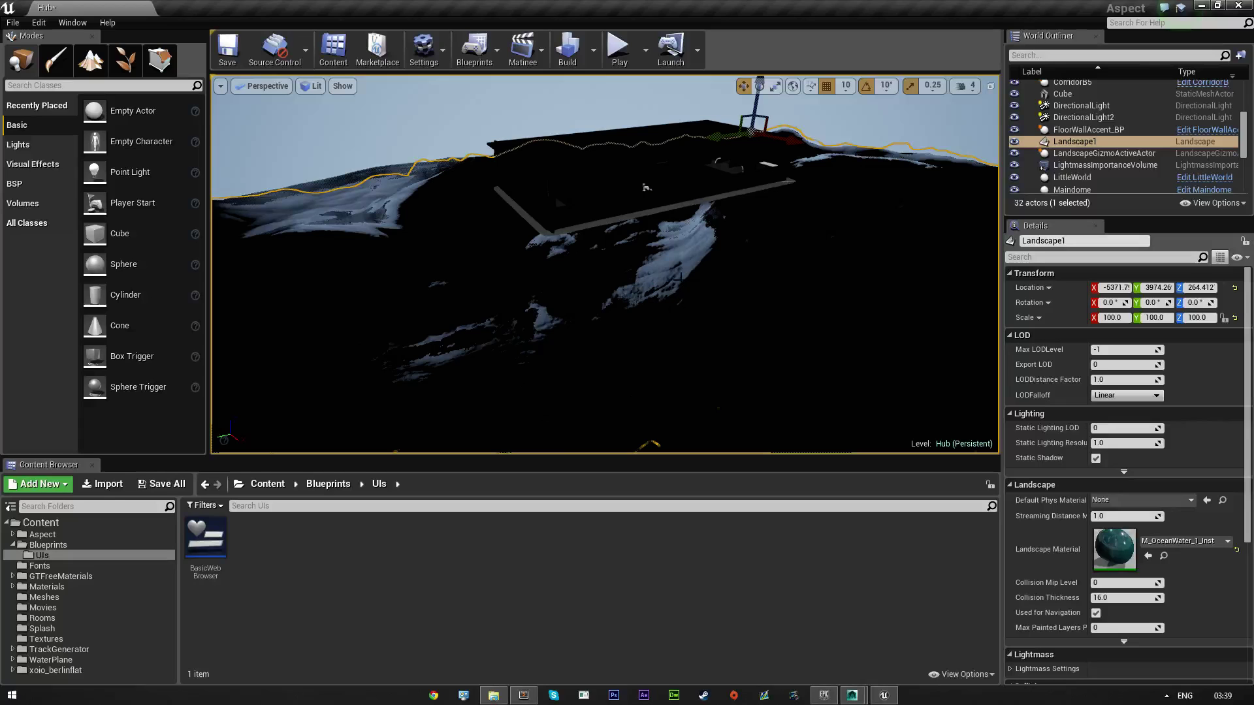
{"action": "key", "text": "ctrl+z"}
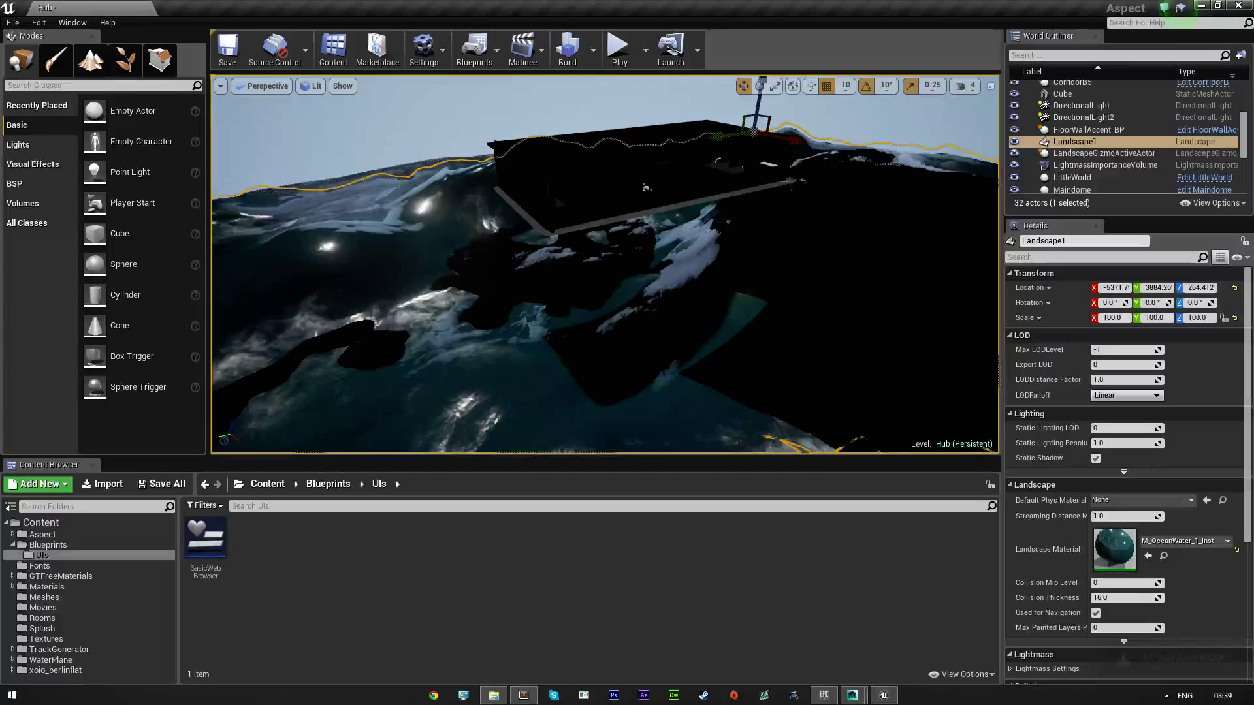
{"action": "right_click_drag", "start_coordinate": [562, 285], "coordinate": [562, 286]}
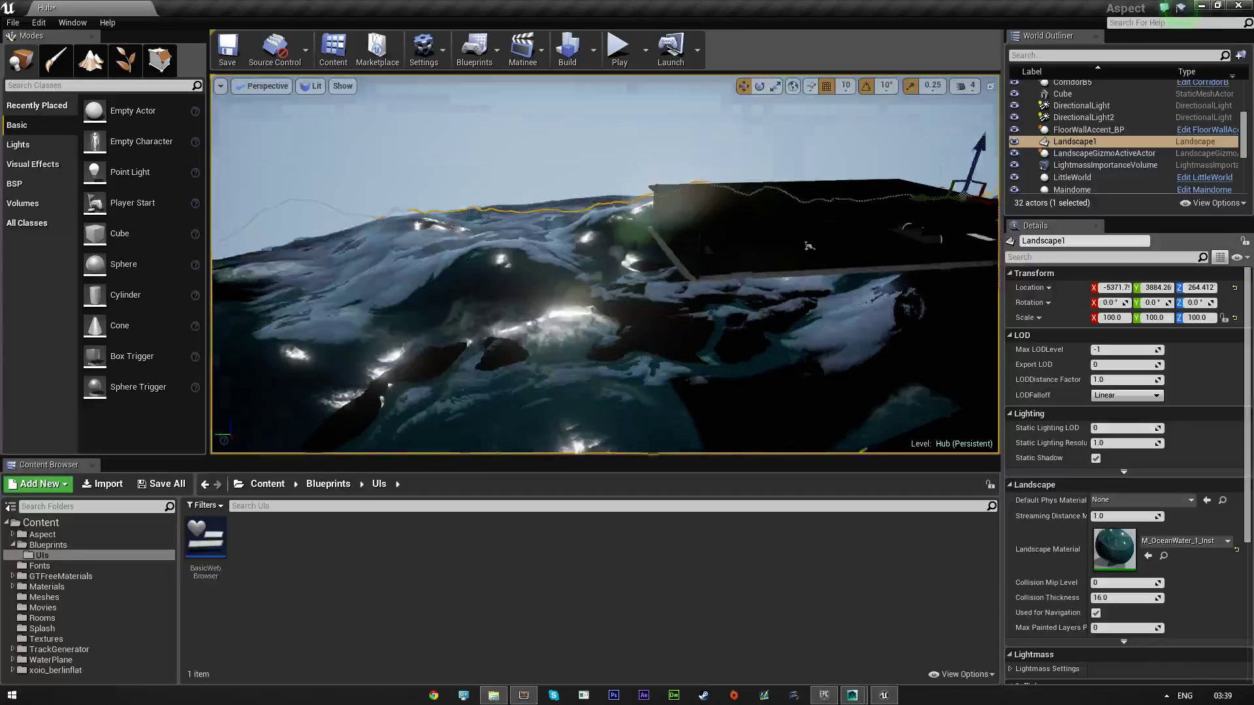
{"action": "right_click_drag", "start_coordinate": [592, 356], "coordinate": [623, 375]}
{"action": "key", "text": "ctrl+z"}
{"action": "key", "text": "ctrl+z"}
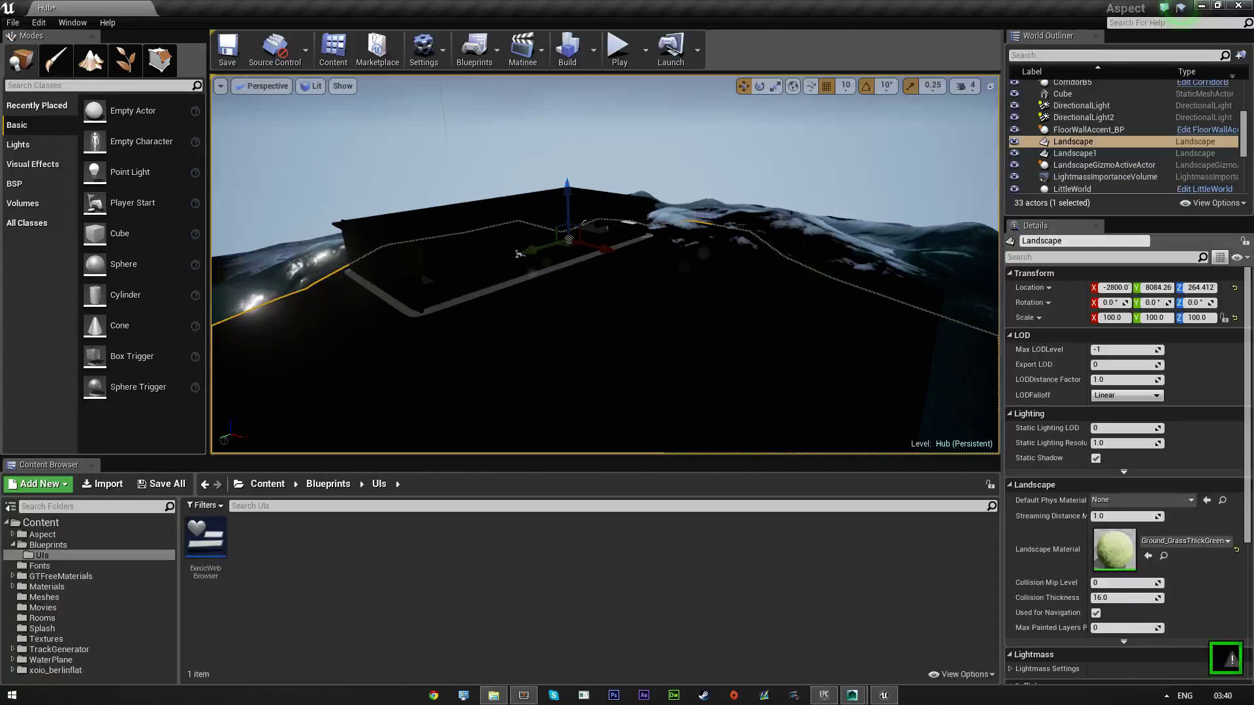
{"action": "right_click_drag", "start_coordinate": [907, 212], "coordinate": [907, 212]}
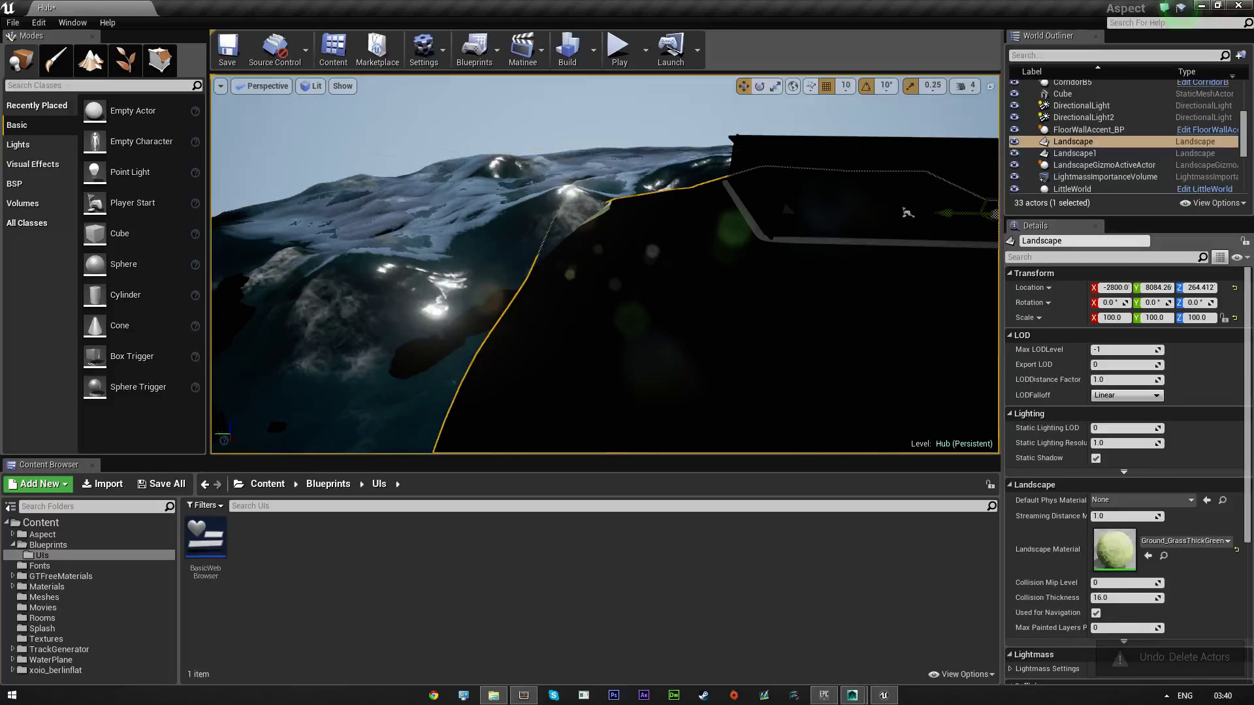
- Undo once more to remove Landscape1, and raise the large ocean-water Cube to a Z location of about 893
{"action": "key", "text": "ctrl+z"}
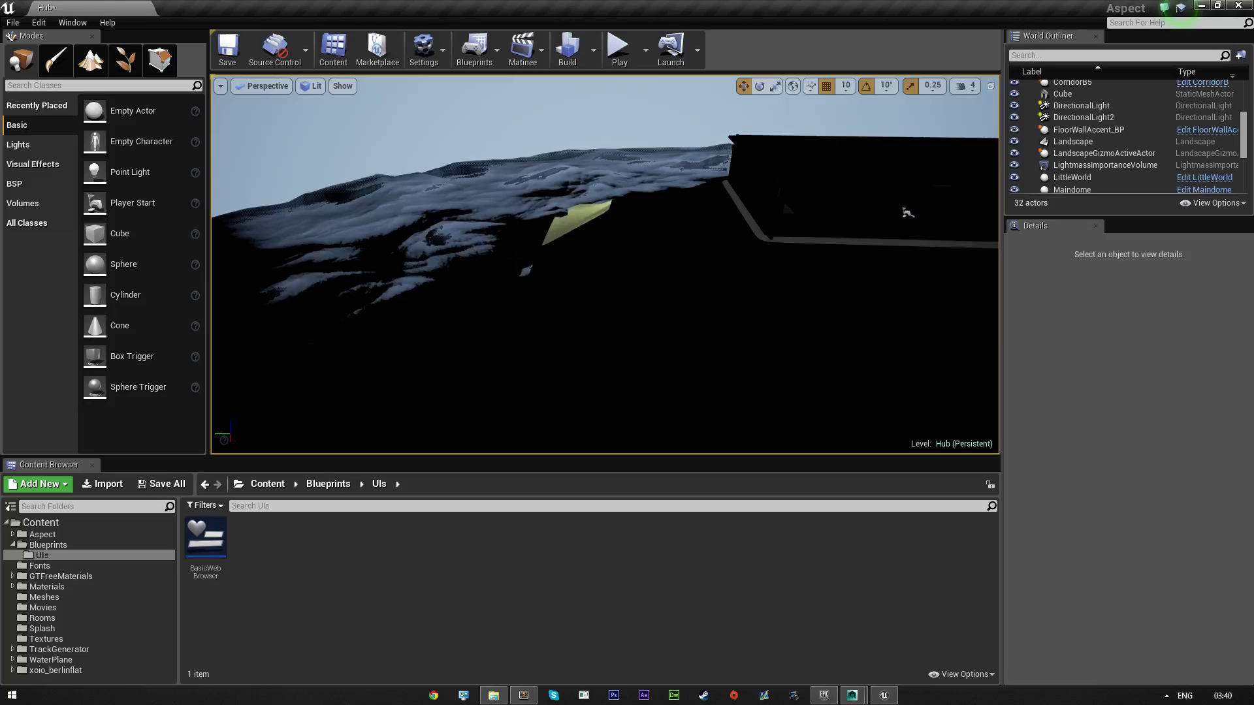
{"action": "right_click_drag", "start_coordinate": [908, 212], "coordinate": [907, 212]}
{"action": "left_click", "coordinate": [653, 261]}
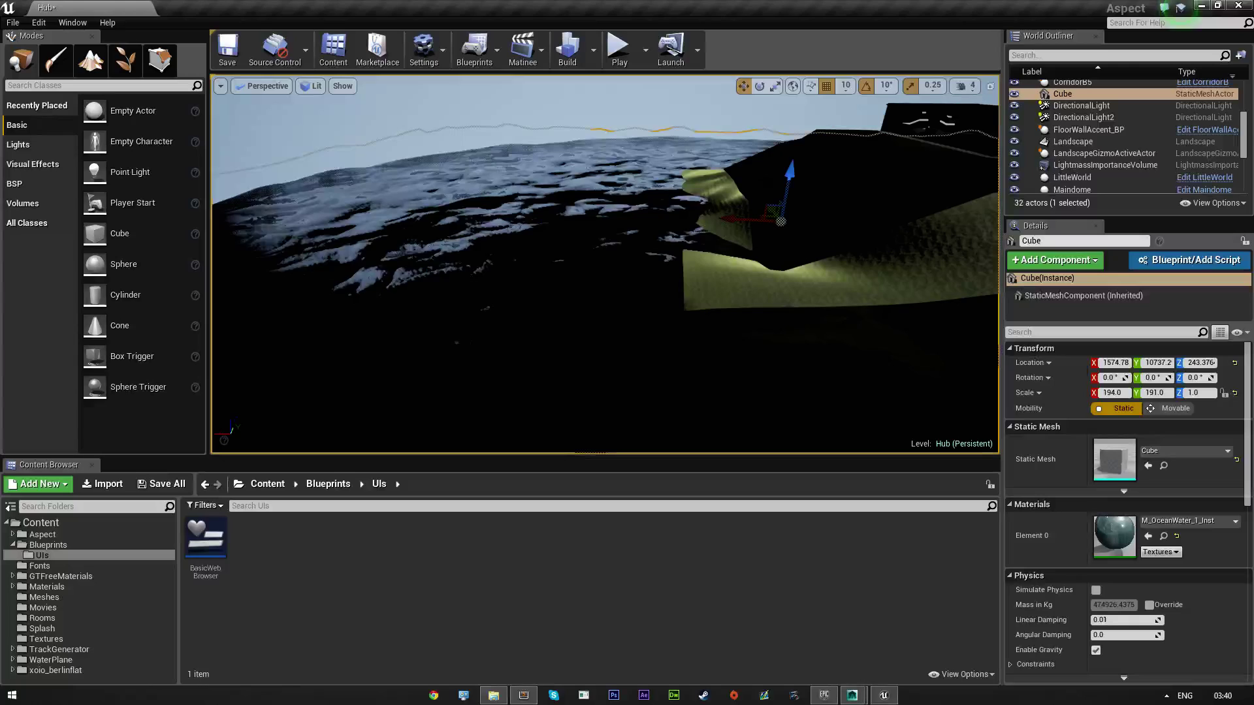
{"action": "left_click_drag", "start_coordinate": [781, 220], "coordinate": [798, 126]}
- Play the level from inside the Hub room, walk up to the X-shaped stand on the desk, and end the test
{"action": "right_click_drag", "start_coordinate": [496, 125], "coordinate": [496, 126]}
{"action": "key", "text": "w"}
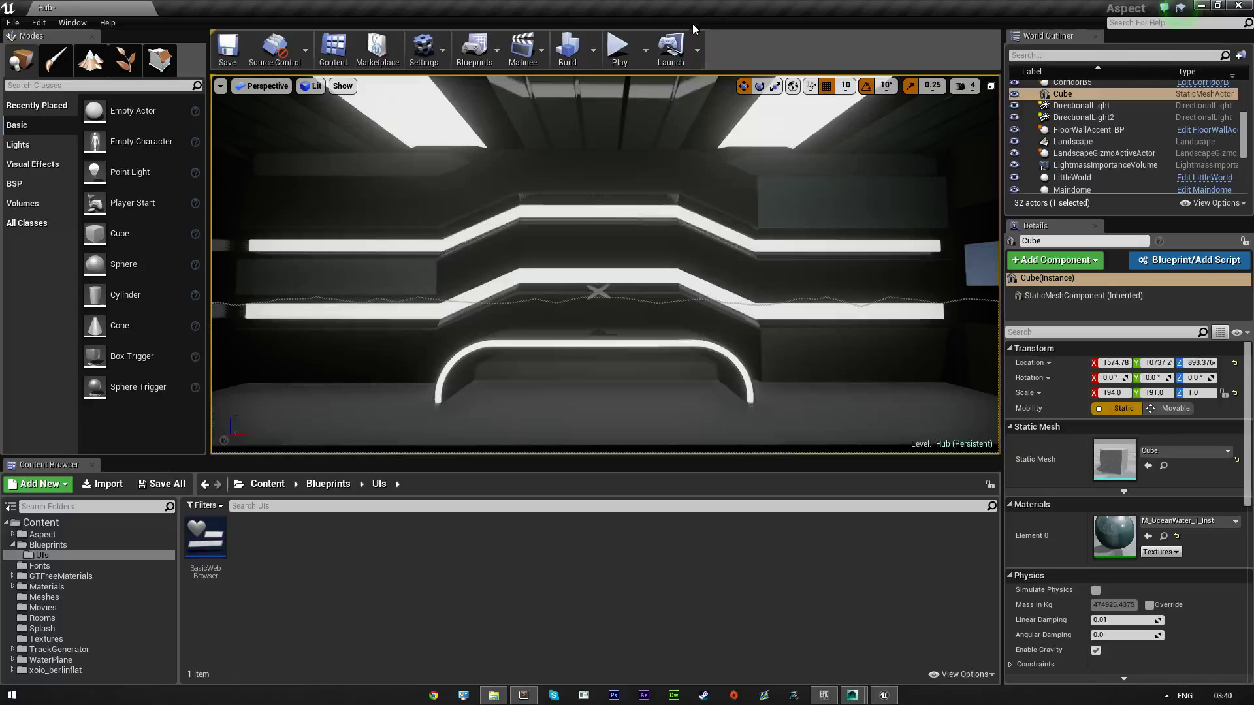
{"action": "left_click", "coordinate": [618, 47]}
{"action": "left_click", "coordinate": [354, 255]}
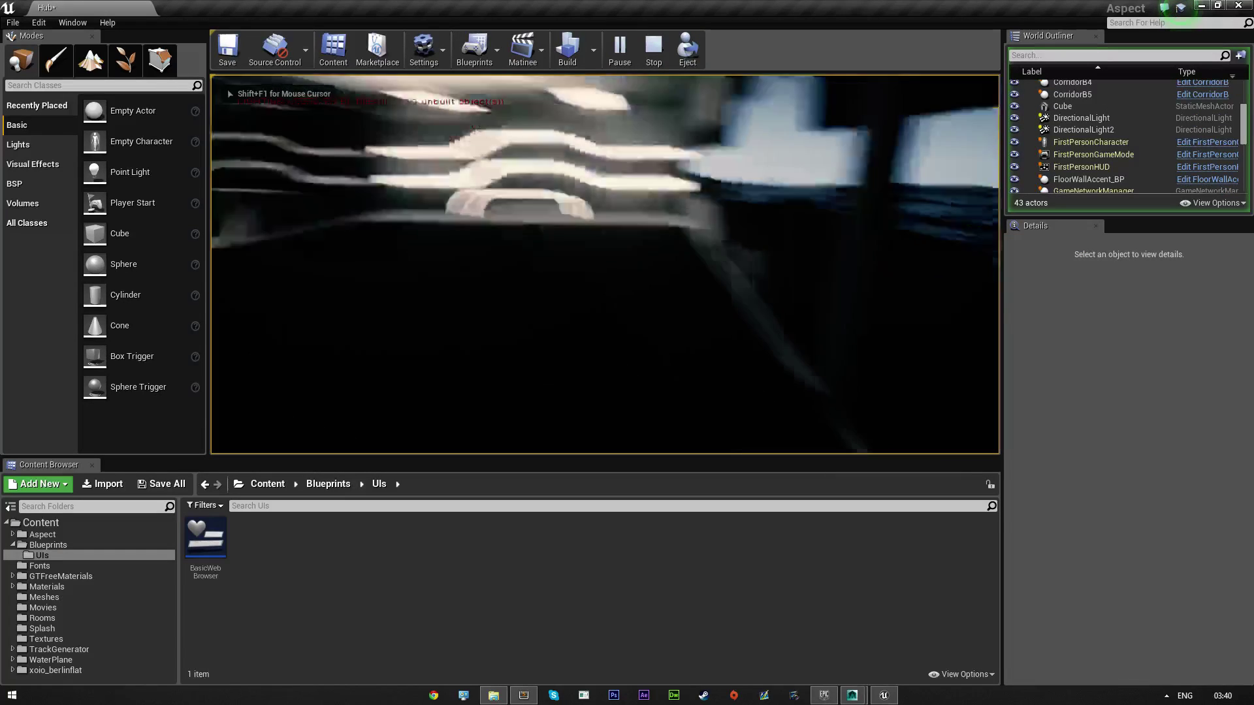
{"action": "key", "text": "w"}
{"action": "key", "text": "w"}
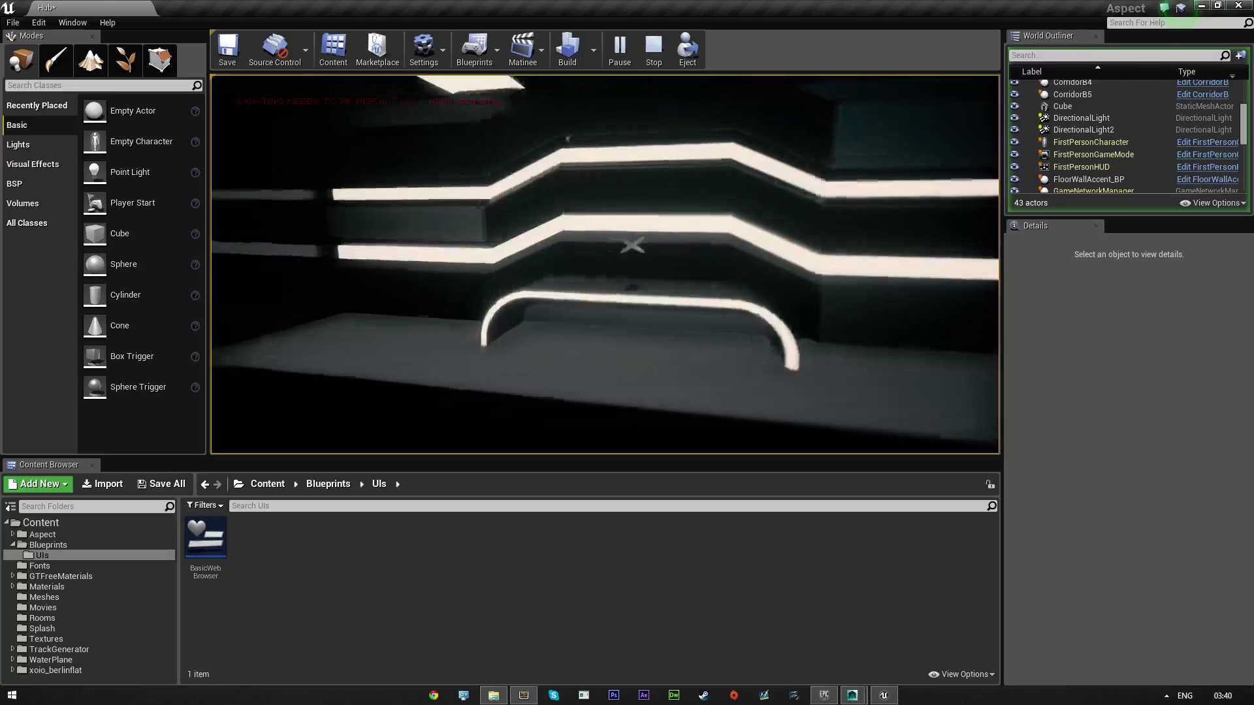
{"action": "key", "text": "w"}
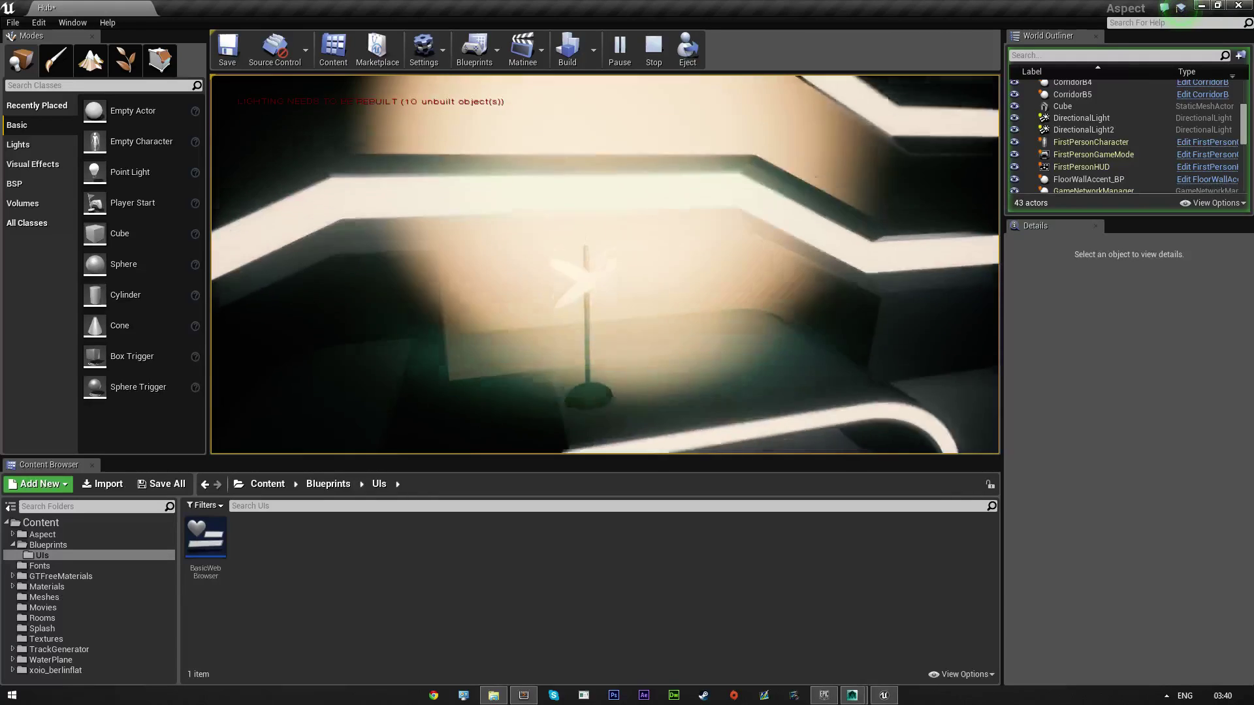
{"action": "key", "text": "Escape"}
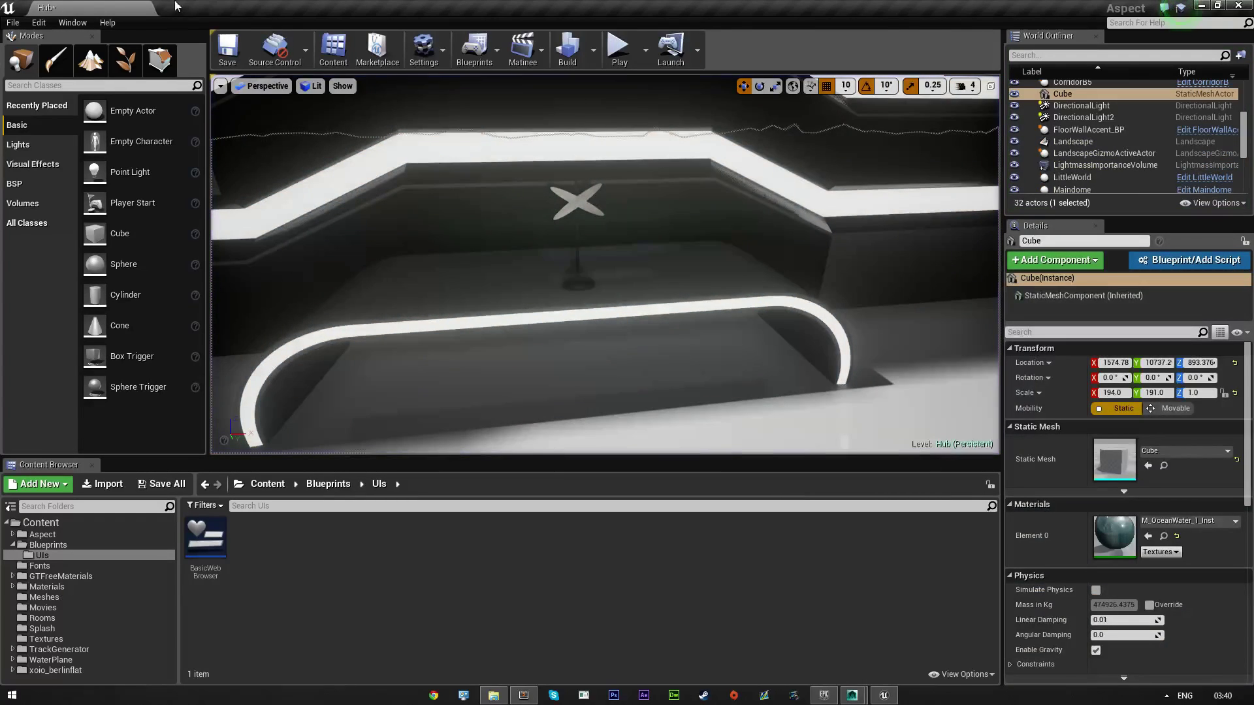
- Add a Point Light in front of the wall by the X-shaped stand, at about X -380, Y 10030, Z 1380
{"action": "right_click_drag", "start_coordinate": [642, 394], "coordinate": [769, 393]}
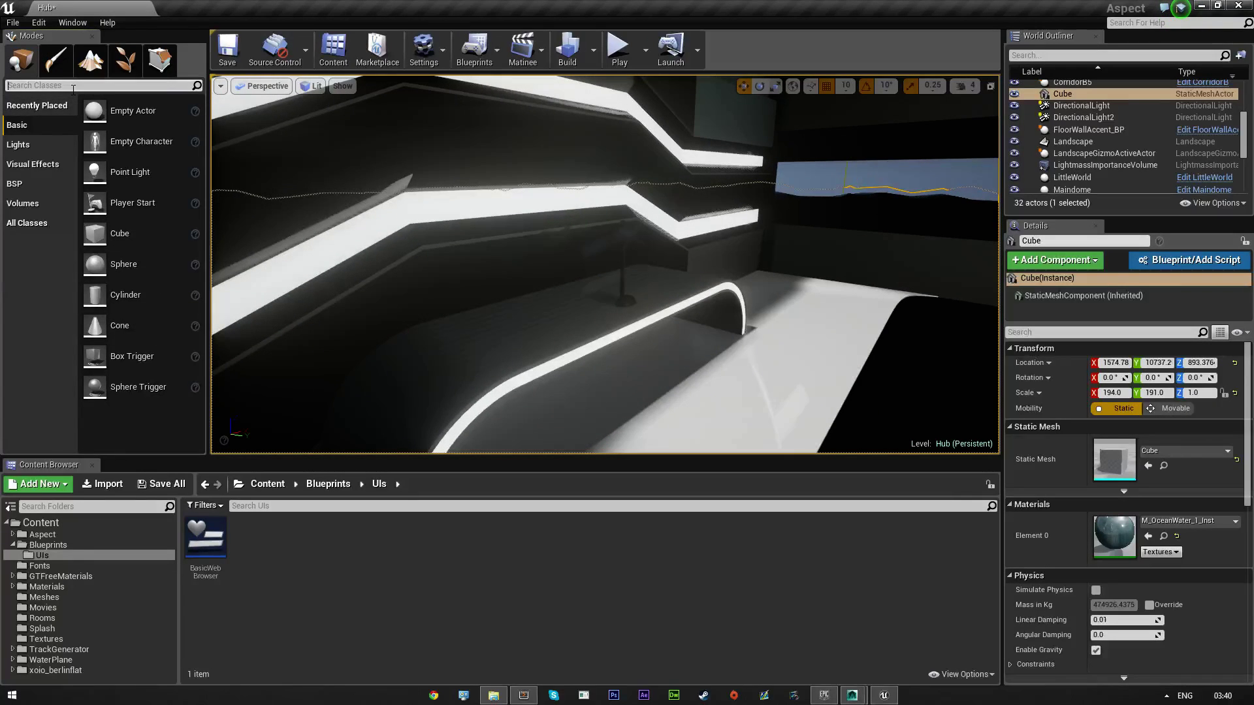
{"action": "type", "text": "point"}
{"action": "left_click_drag", "start_coordinate": [57, 110], "coordinate": [575, 220]}
{"action": "key", "text": "d"}
{"action": "right_click_drag", "start_coordinate": [625, 241], "coordinate": [483, 241]}
{"action": "left_click_drag", "start_coordinate": [418, 210], "coordinate": [562, 209]}
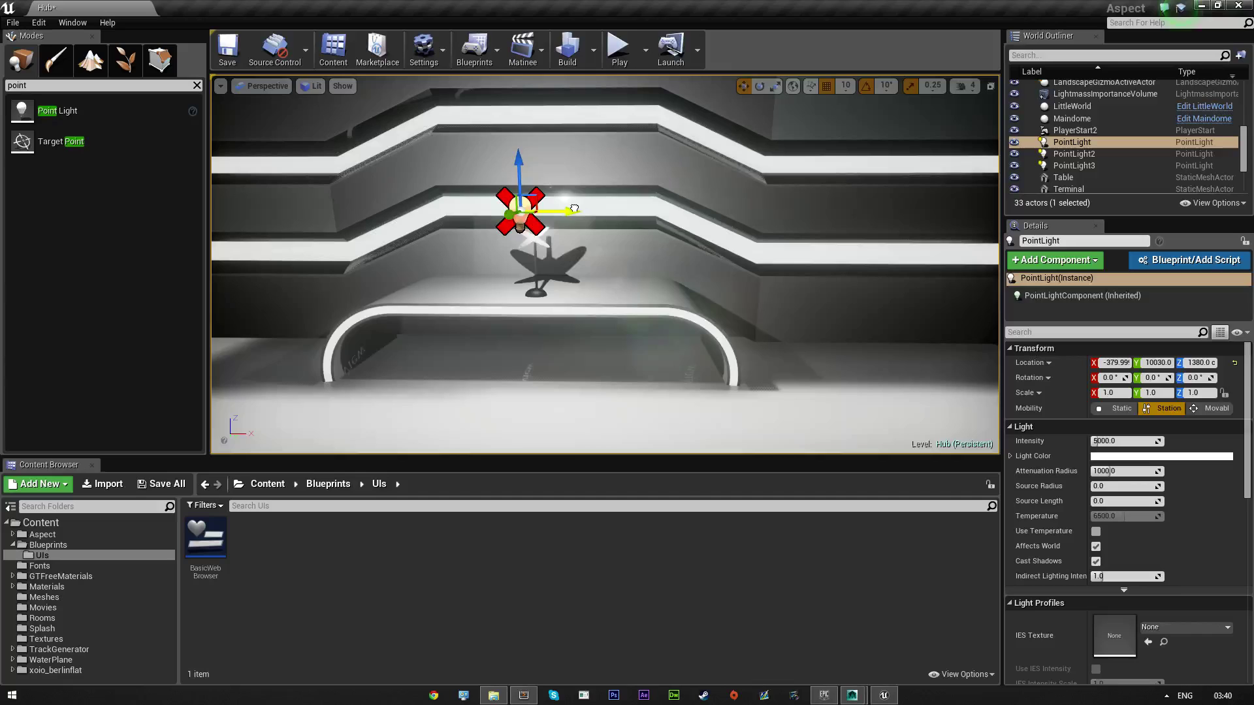
- Move the point light back and down behind the X-shaped stand, to about Y 9940 and Z 1340
{"action": "key", "text": "f"}
{"action": "key", "text": "a"}
{"action": "right_click_drag", "start_coordinate": [558, 275], "coordinate": [711, 276]}
{"action": "left_click_drag", "start_coordinate": [562, 256], "coordinate": [438, 260]}
{"action": "left_click_drag", "start_coordinate": [386, 221], "coordinate": [385, 282]}
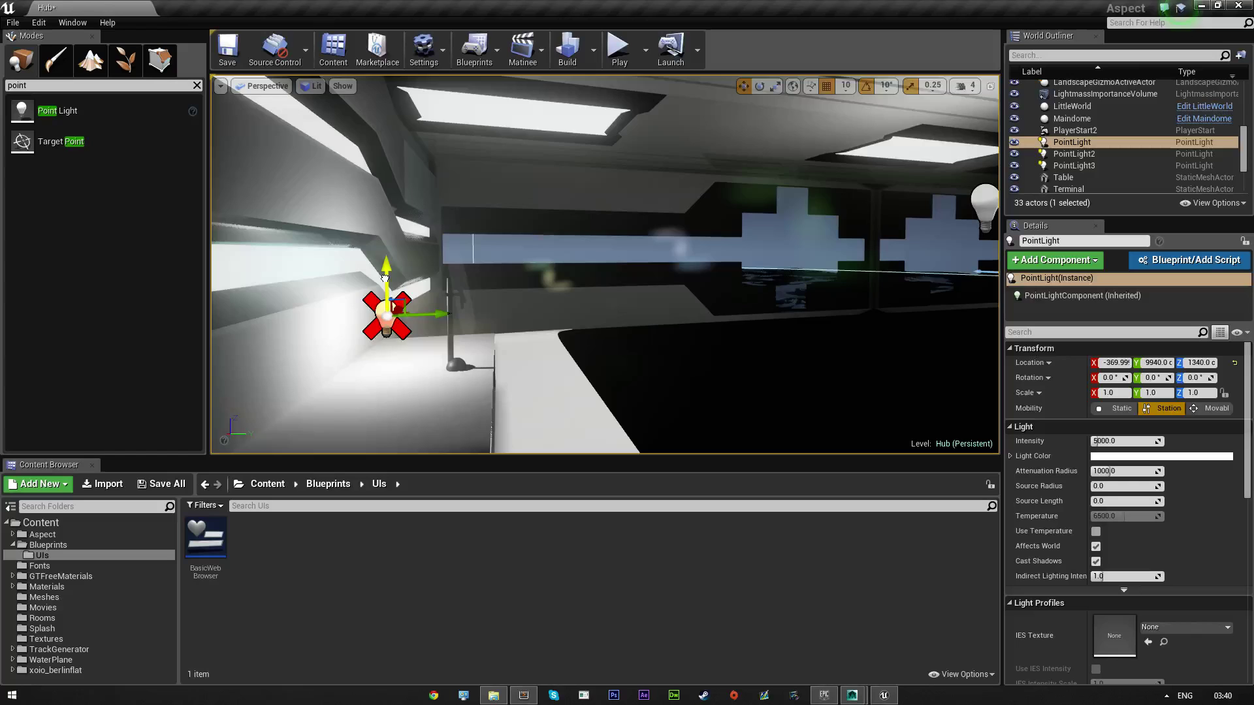
{"action": "key", "text": "d"}
{"action": "right_click_drag", "start_coordinate": [385, 282], "coordinate": [130, 297]}
{"action": "key", "text": "w"}
{"action": "left_click_drag", "start_coordinate": [620, 292], "coordinate": [603, 292]}
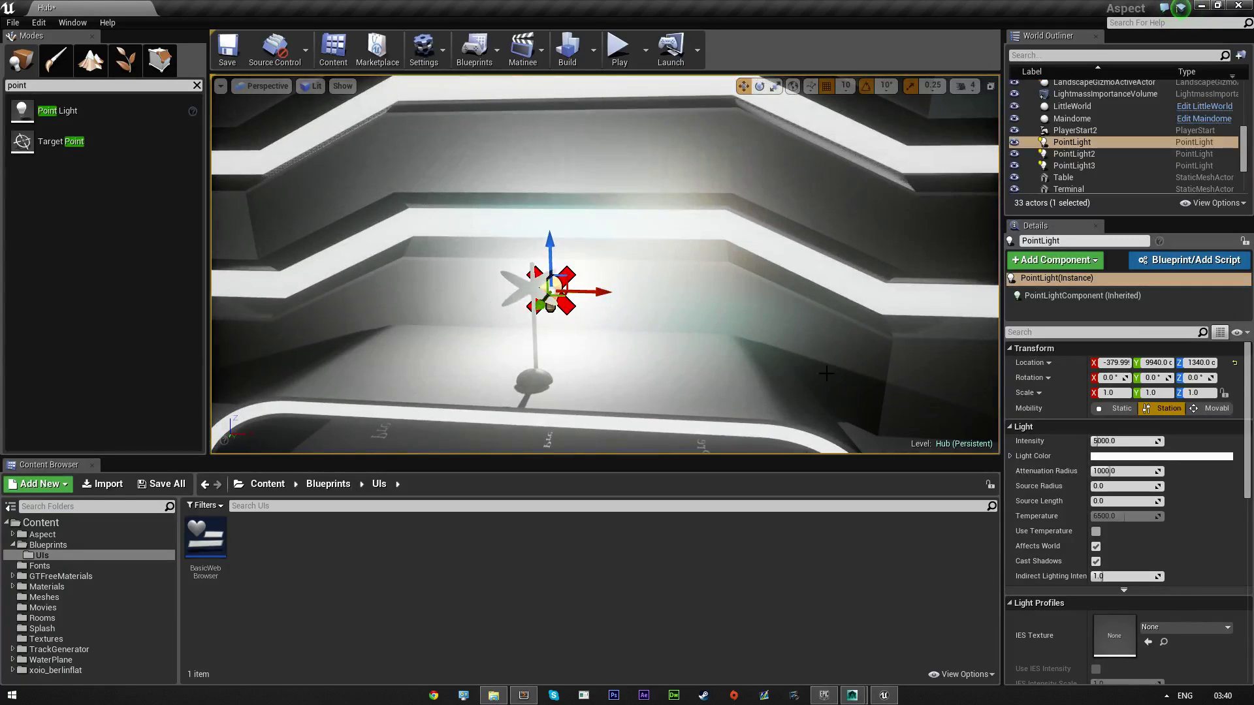
- Set the point light's intensity to 500 and its attenuation radius to 100
{"action": "left_click", "coordinate": [1103, 442]}
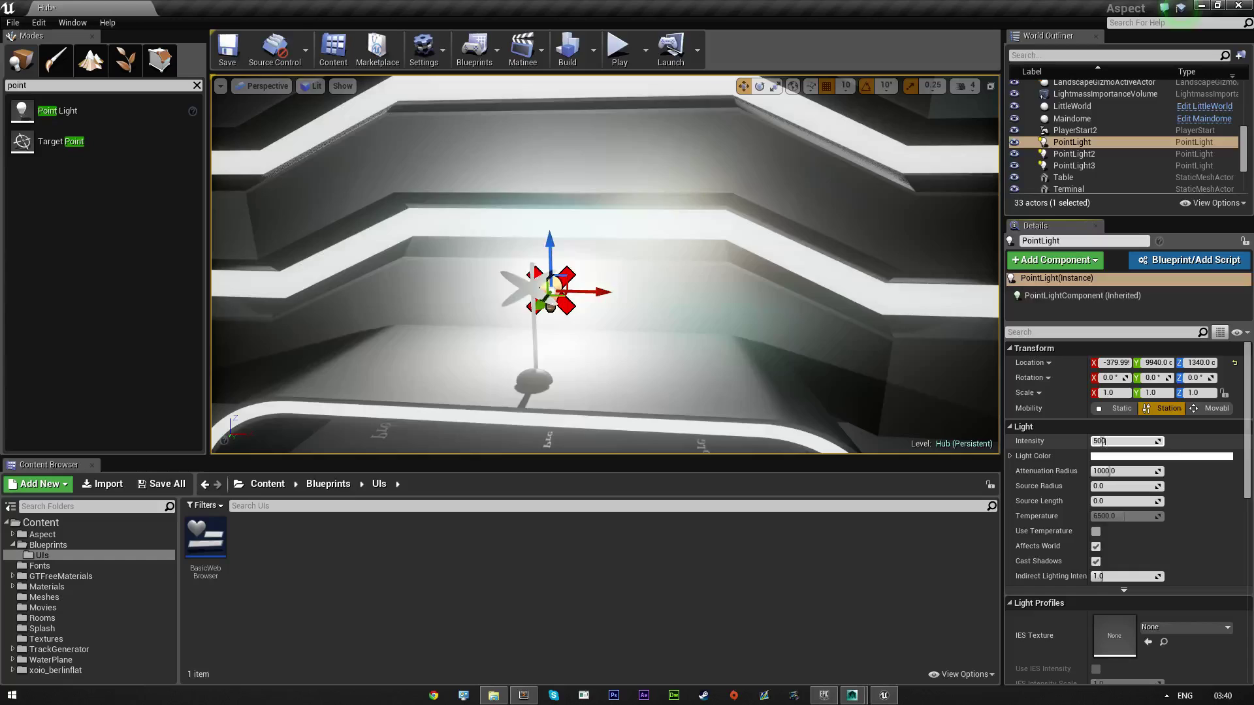
{"action": "key", "text": "Return"}
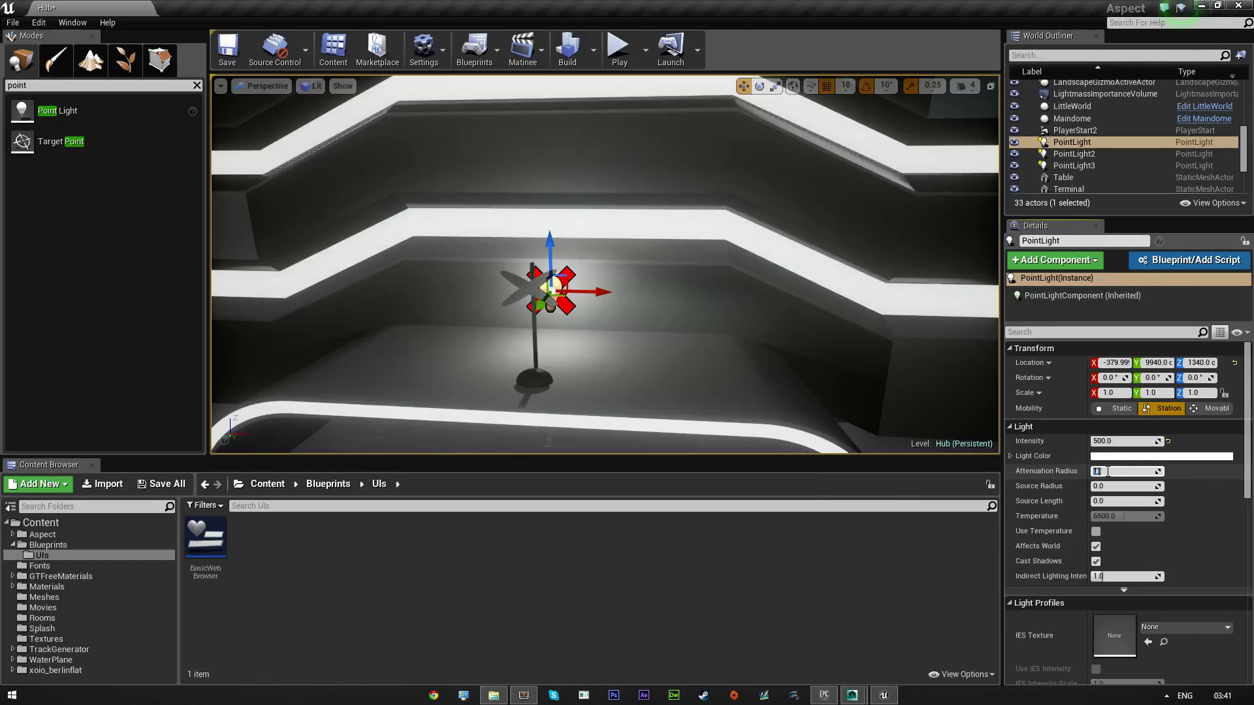
{"action": "key", "text": "Return"}
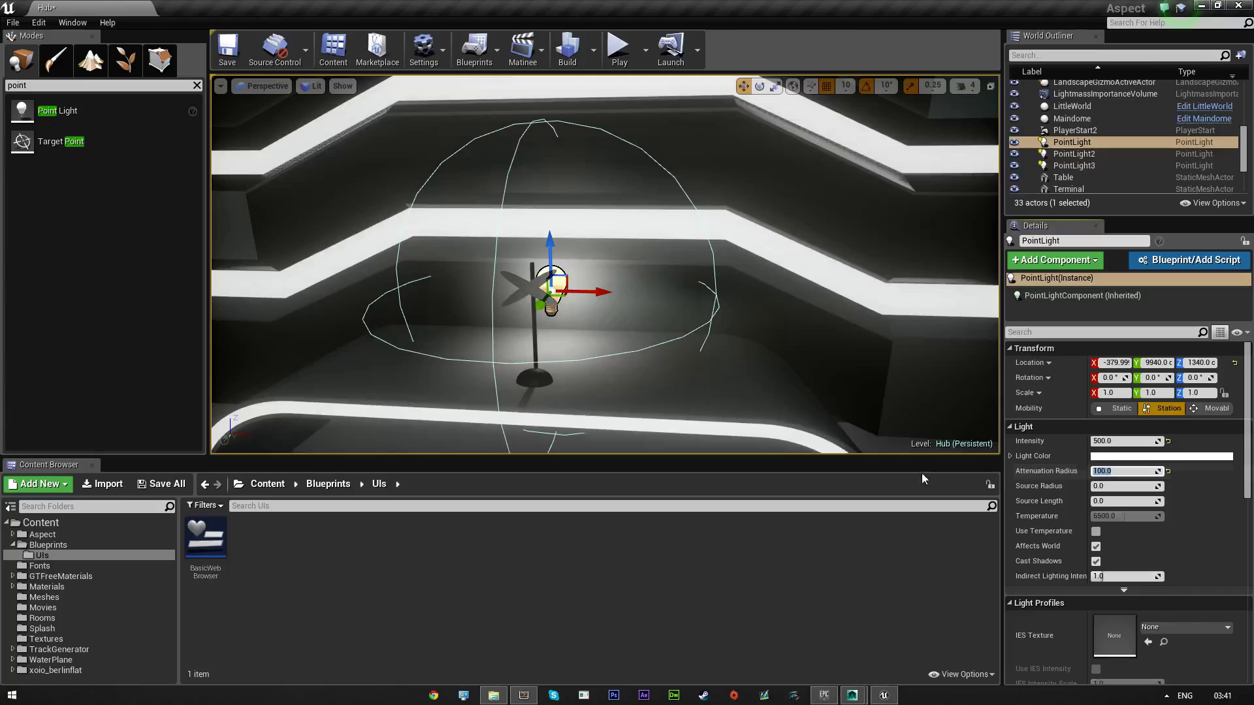
- Shift the point light forward of the X-shaped stand and raise it, to about Y 10030 and Z 1380
{"action": "right_click_drag", "start_coordinate": [627, 378], "coordinate": [842, 392]}
{"action": "key", "text": "a"}
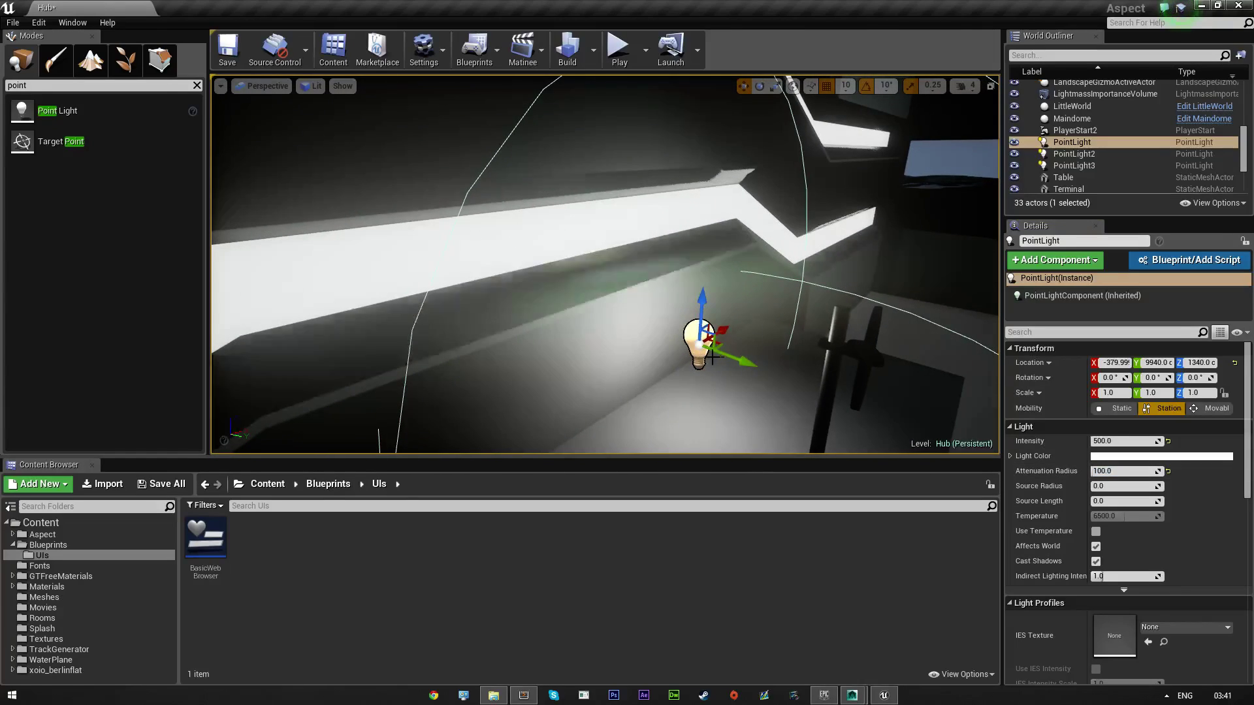
{"action": "left_click_drag", "start_coordinate": [741, 361], "coordinate": [798, 381]}
{"action": "key", "text": "d"}
{"action": "right_click_drag", "start_coordinate": [798, 381], "coordinate": [725, 302]}
{"action": "key", "text": "s"}
{"action": "key", "text": "d"}
{"action": "key", "text": "w"}
{"action": "key", "text": "w"}
{"action": "key", "text": "s"}
{"action": "key", "text": "a"}
{"action": "left_click_drag", "start_coordinate": [654, 274], "coordinate": [566, 281]}
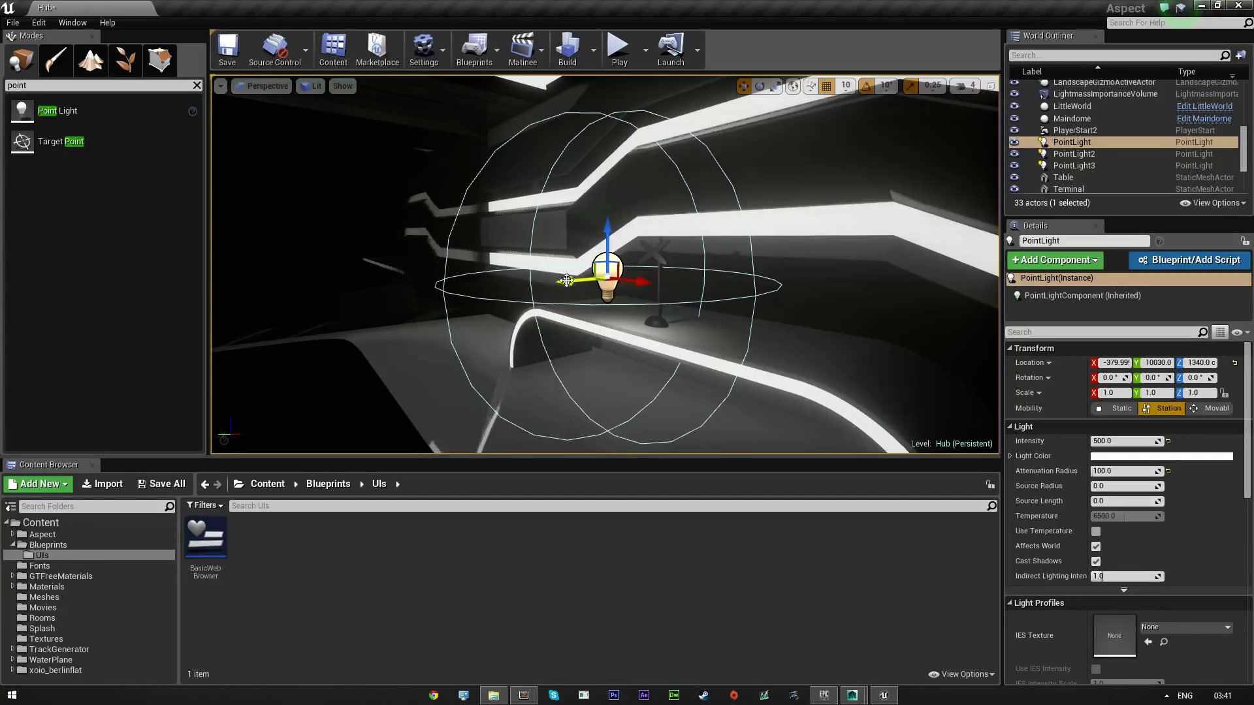
{"action": "left_click_drag", "start_coordinate": [610, 245], "coordinate": [607, 195]}
{"action": "left_click_drag", "start_coordinate": [608, 165], "coordinate": [608, 182]}
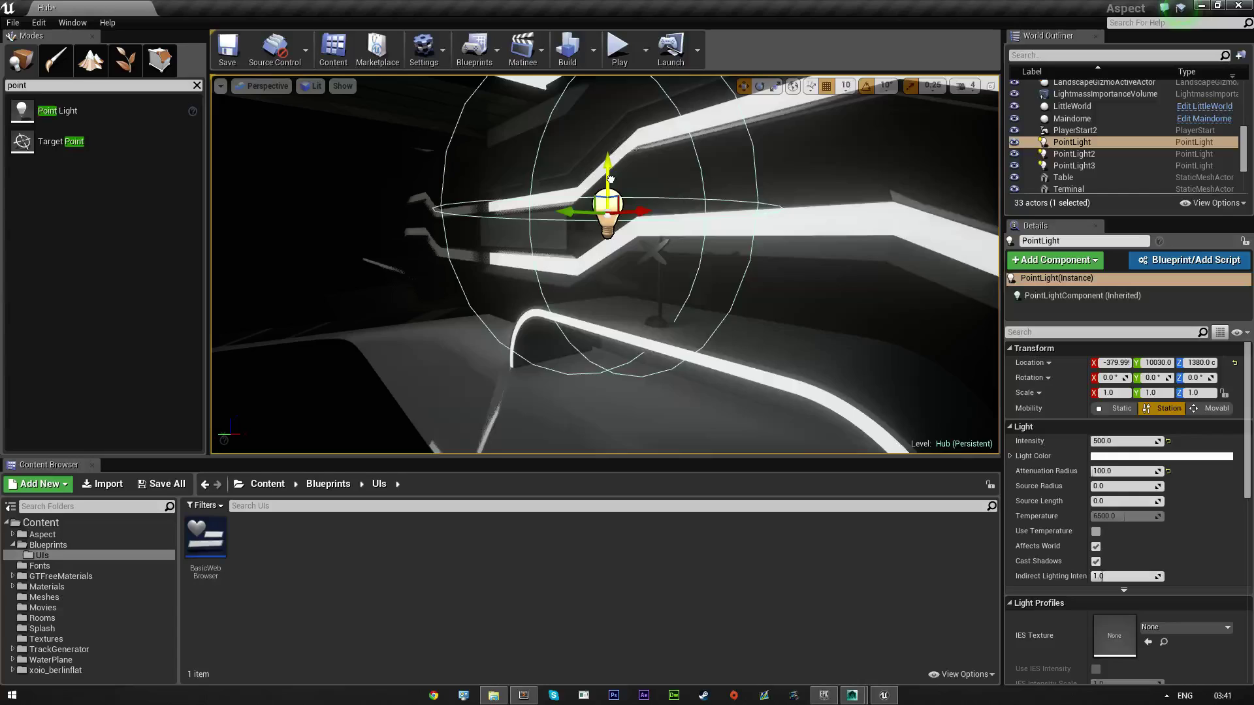
- Bring the point light back toward the wall and lower it behind the stand, to about Y 9950 and Z 1330
{"action": "key", "text": "w"}
{"action": "right_click_drag", "start_coordinate": [608, 181], "coordinate": [849, 203]}
{"action": "key", "text": "s"}
{"action": "left_click_drag", "start_coordinate": [555, 272], "coordinate": [496, 272]}
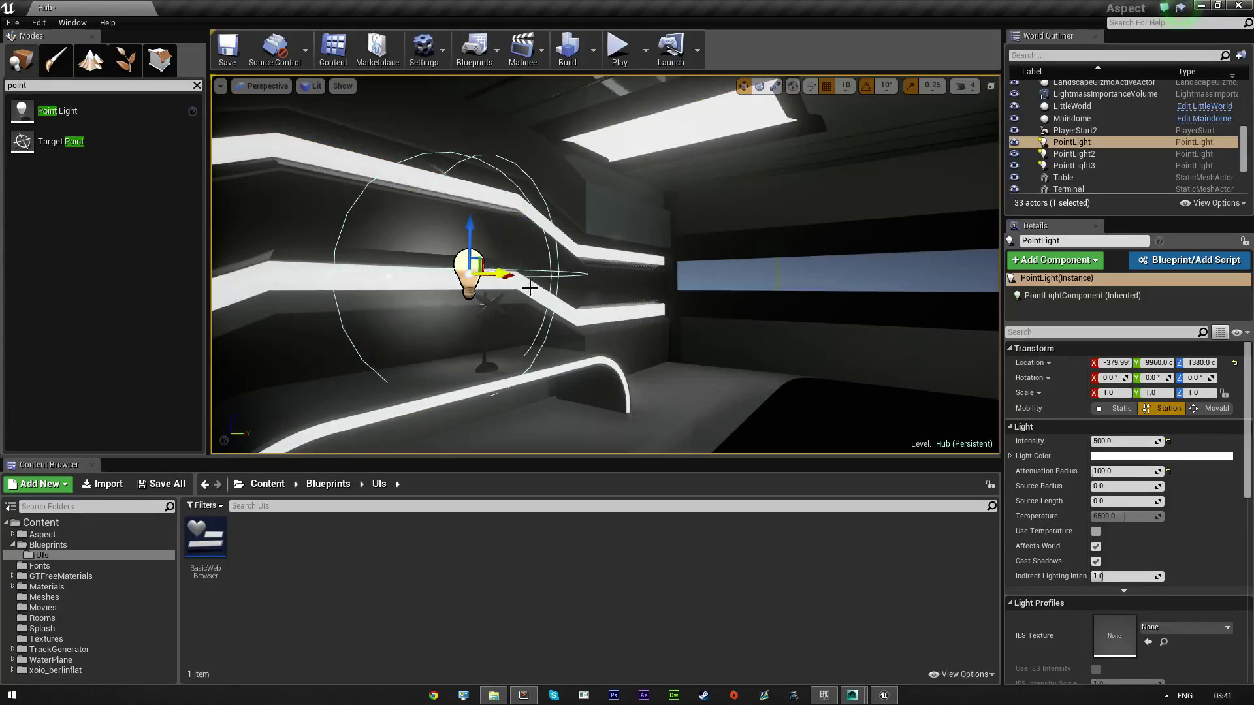
{"action": "right_click_drag", "start_coordinate": [496, 273], "coordinate": [613, 317]}
{"action": "left_click_drag", "start_coordinate": [614, 236], "coordinate": [617, 282]}
{"action": "key", "text": "w"}
{"action": "right_click_drag", "start_coordinate": [619, 282], "coordinate": [619, 320]}
{"action": "left_click_drag", "start_coordinate": [608, 366], "coordinate": [621, 365]}
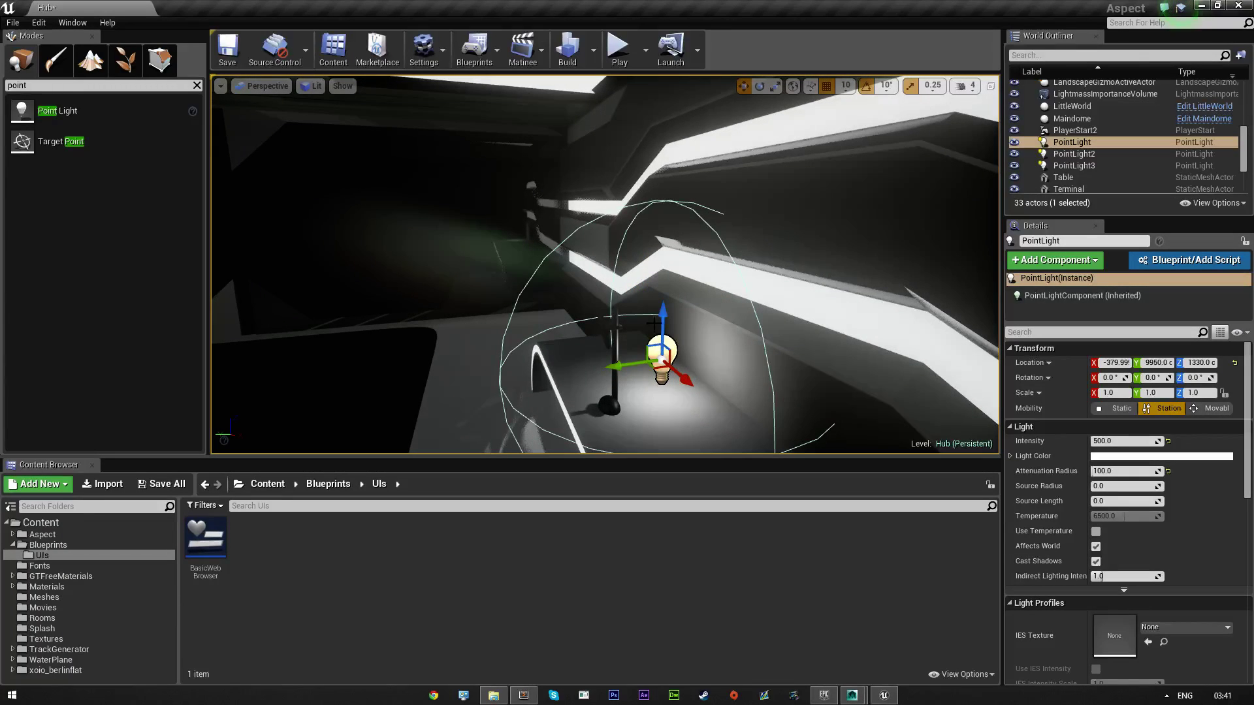
- Nudge the point light slightly and open the material choices for the Terminal mesh's Element 4
{"action": "left_click_drag", "start_coordinate": [660, 317], "coordinate": [660, 304]}
{"action": "left_click", "coordinate": [600, 317]}
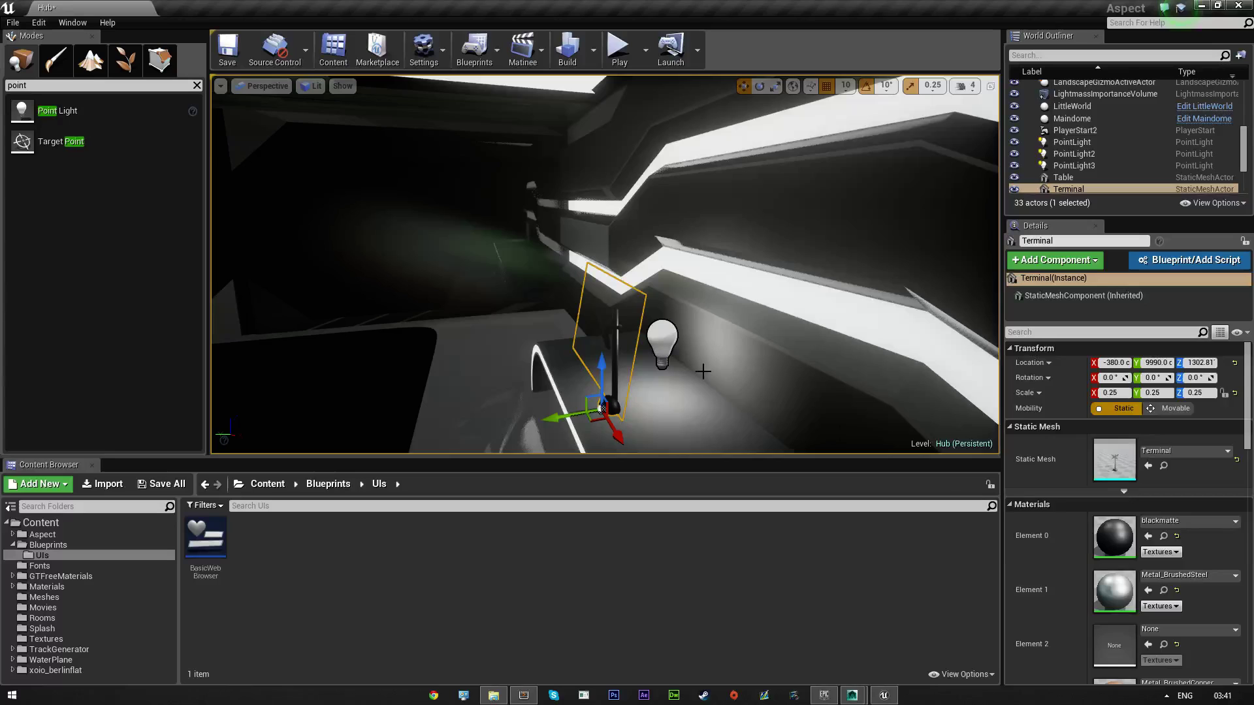
{"action": "scroll", "coordinate": [1179, 602], "scroll_direction": "down", "scroll_amount": 7}
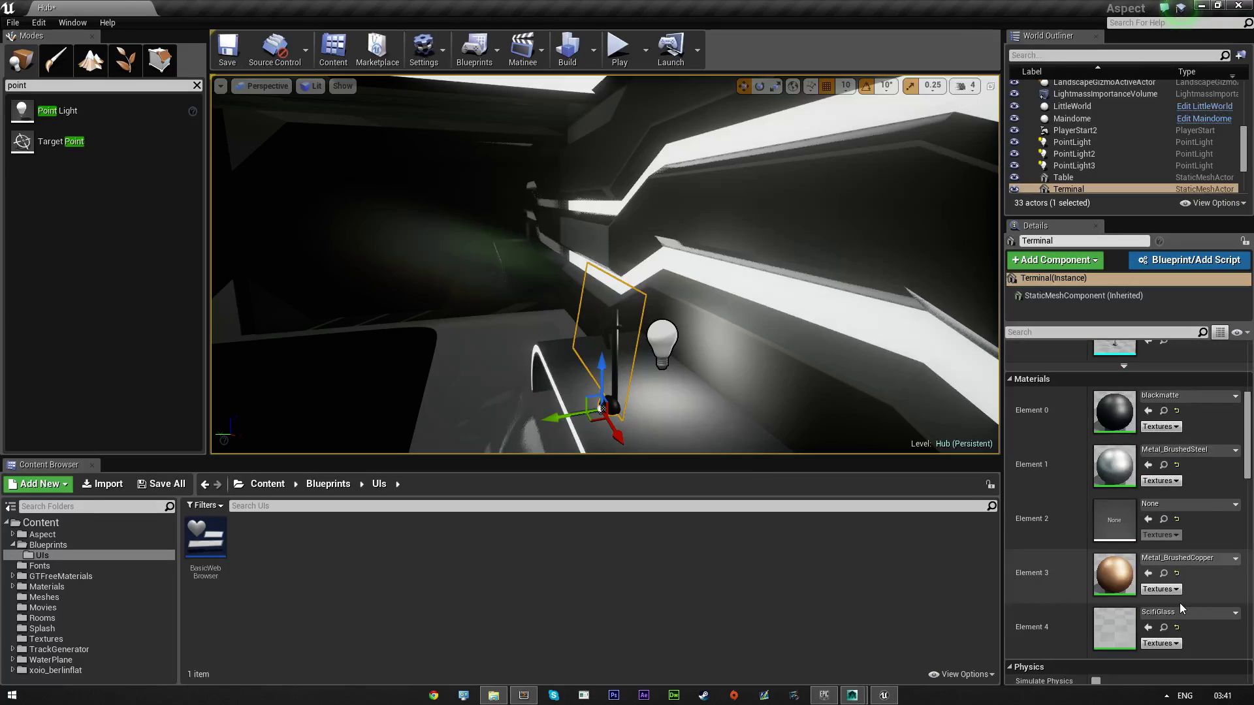
{"action": "scroll", "coordinate": [1187, 537], "scroll_direction": "up", "scroll_amount": 2}
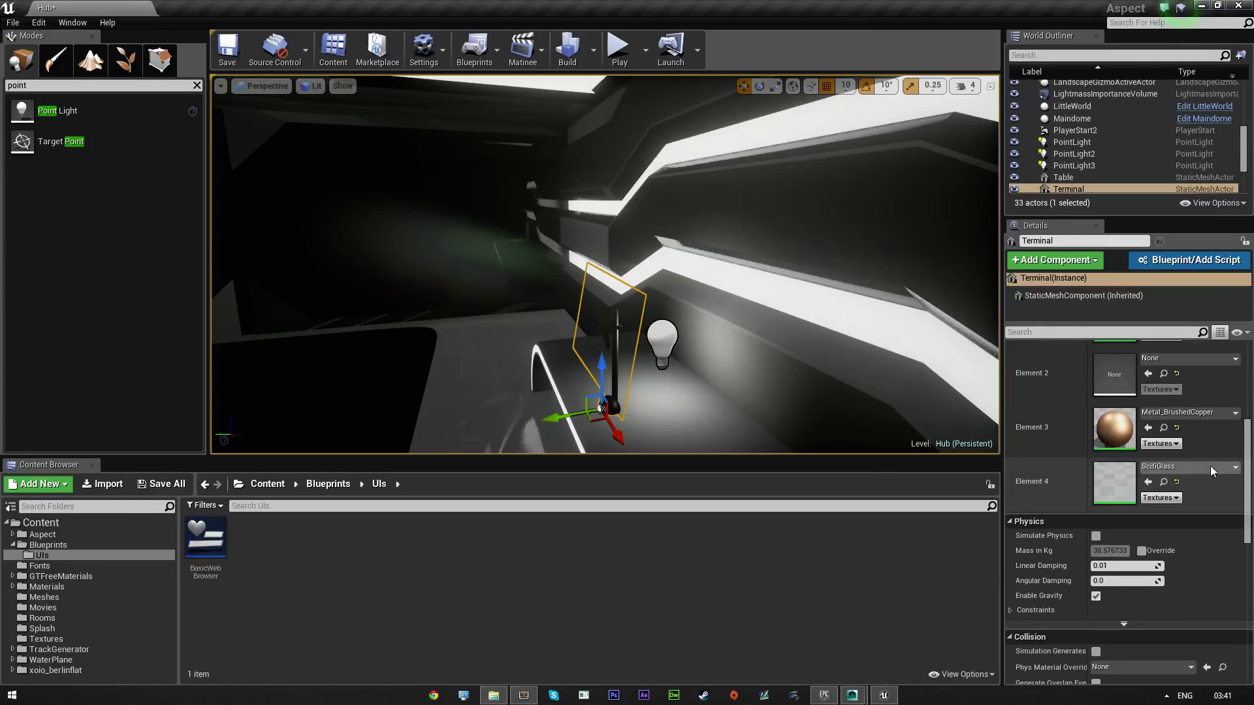
{"action": "left_click", "coordinate": [1209, 464]}
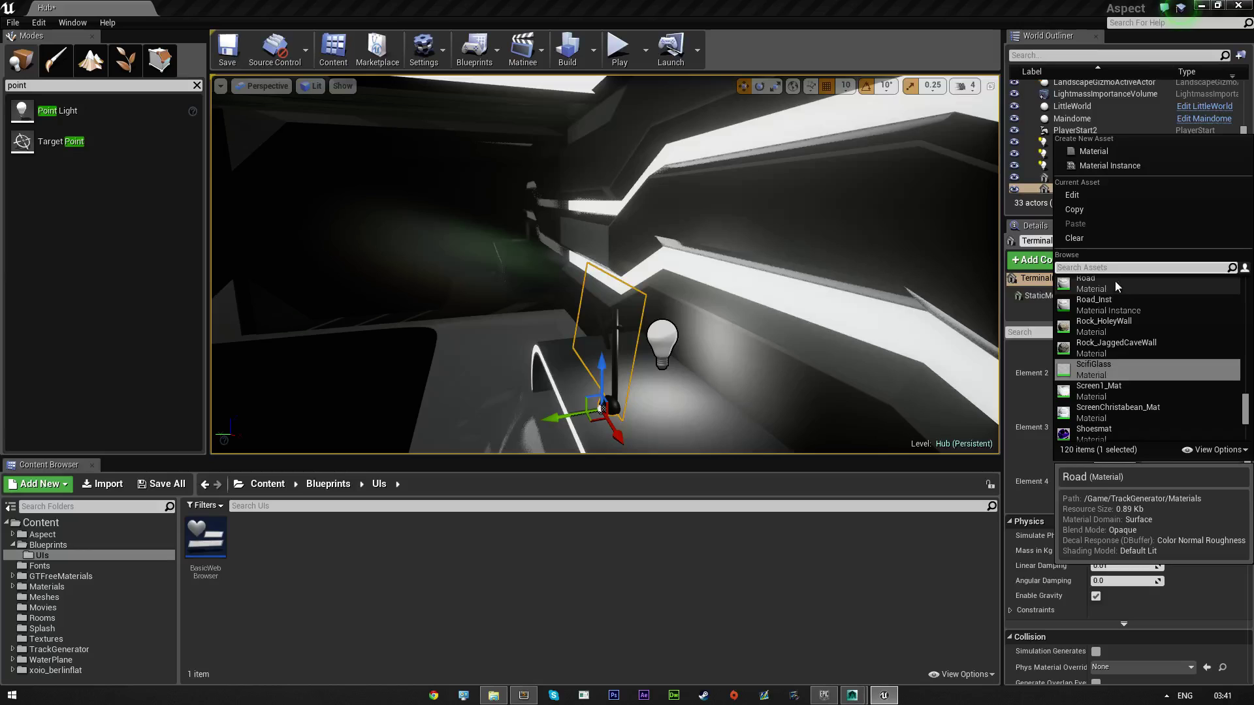
- Look through the Materials folder and its Instances subfolder for a replacement glass material
{"action": "left_click", "coordinate": [104, 586]}
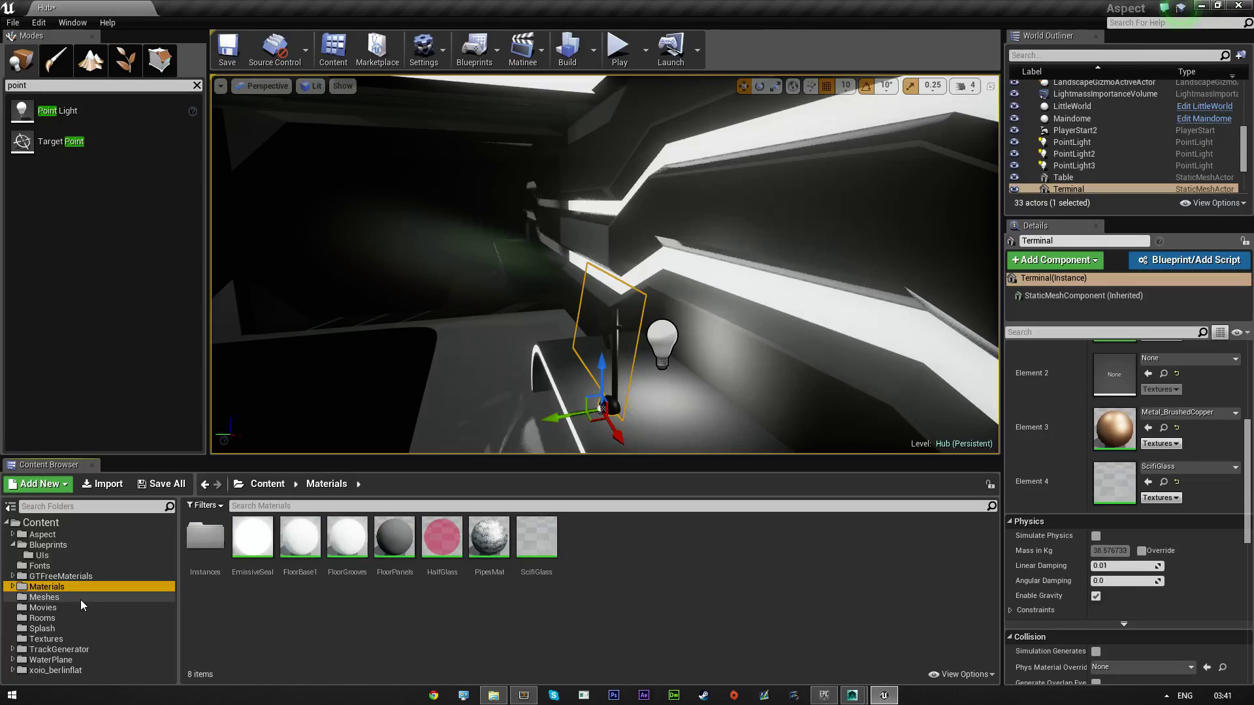
{"action": "left_click", "coordinate": [81, 599]}
{"action": "left_click", "coordinate": [73, 589]}
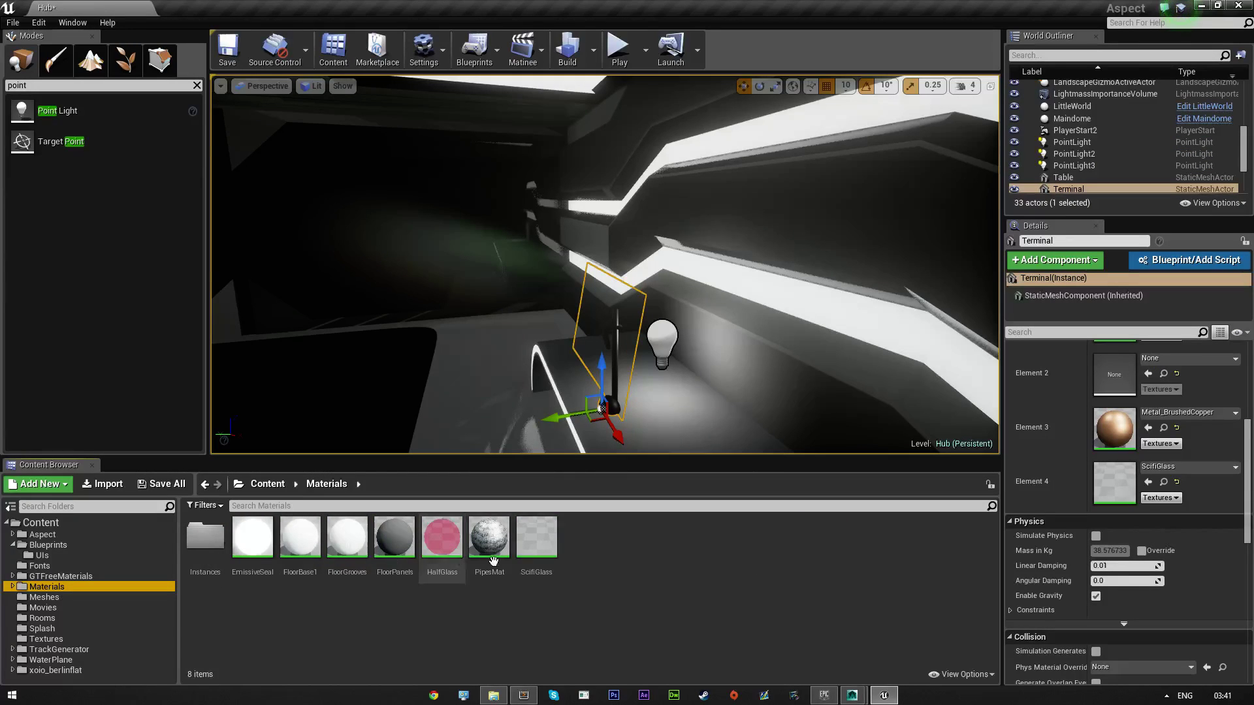
{"action": "double_click", "coordinate": [228, 551]}
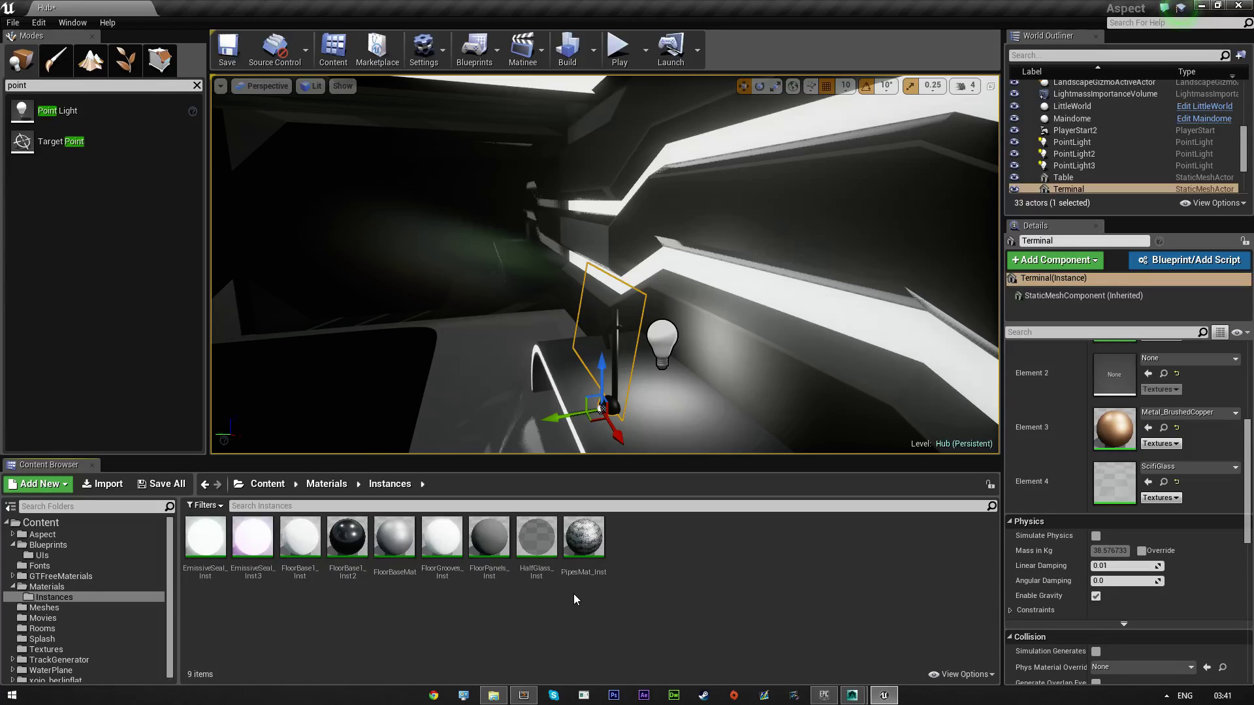
{"action": "key", "text": "alt+Left"}
- Assign HalfGlass_Inst to the Terminal mesh's Element 4 material slot
{"action": "left_click", "coordinate": [1193, 466]}
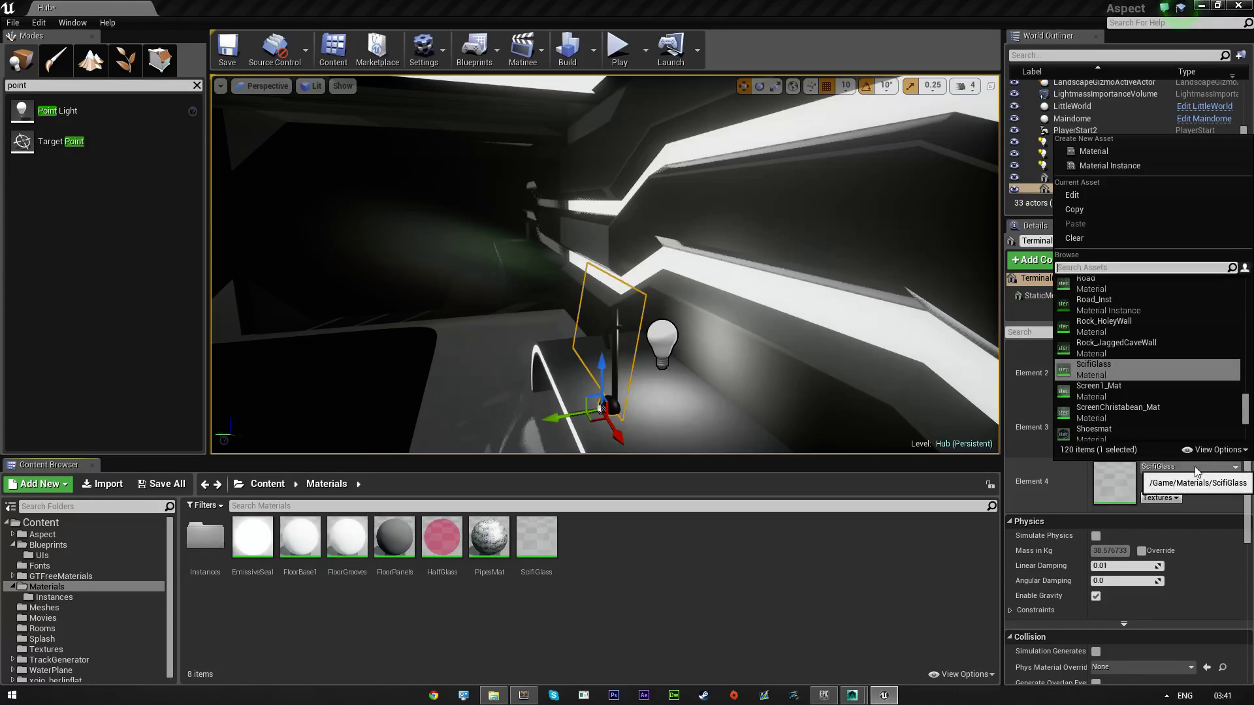
{"action": "type", "text": "half"}
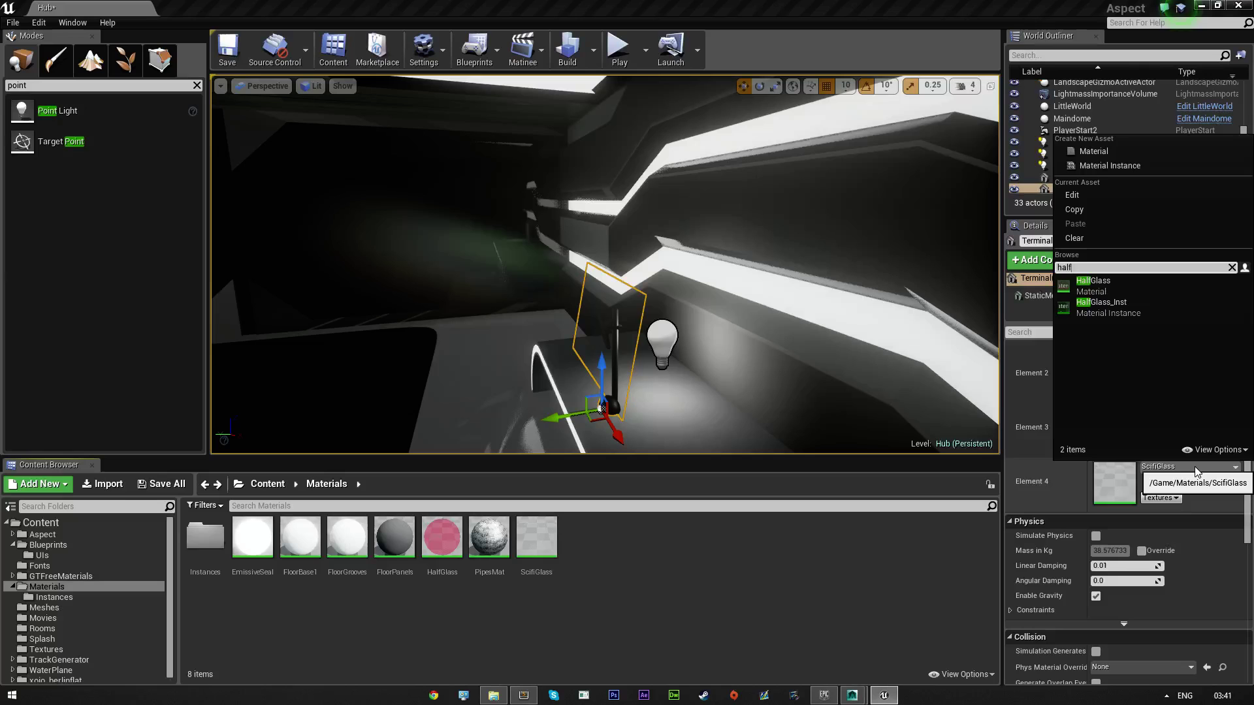
{"action": "type", "text": "gla"}
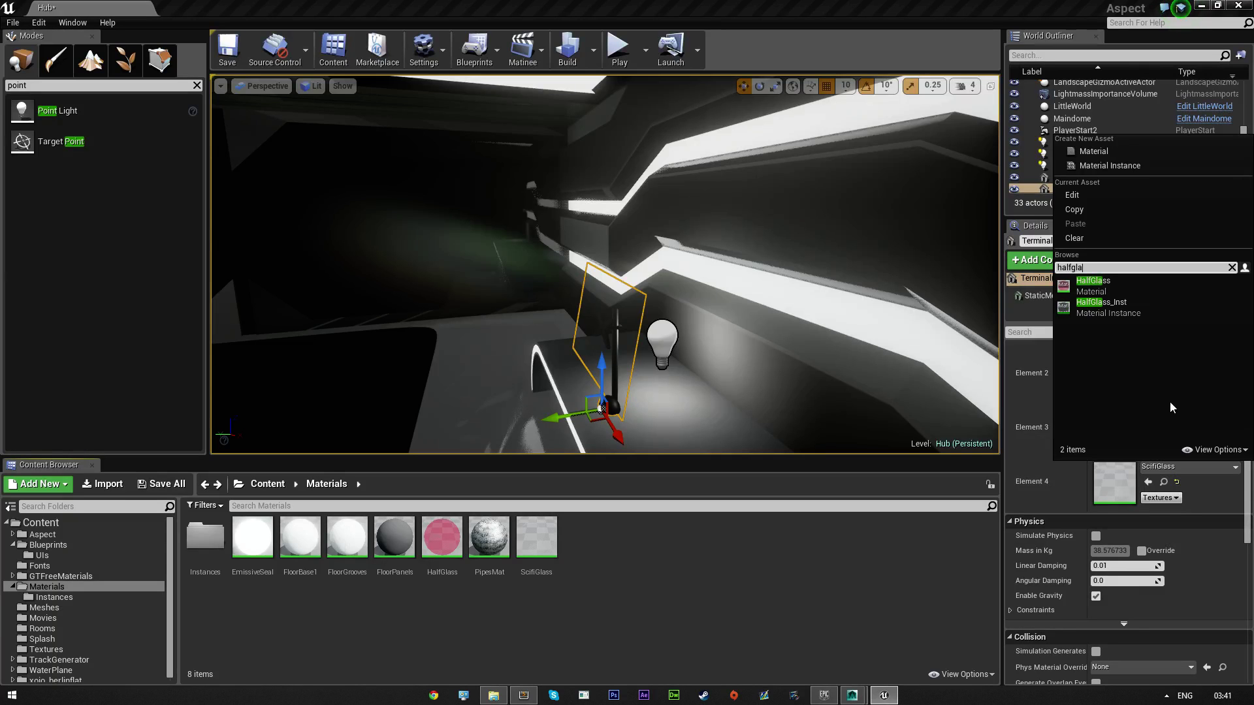
{"action": "left_click", "coordinate": [1142, 307]}
- Check the terminal and the point light behind it from the front, and save the Hub level
{"action": "right_click_drag", "start_coordinate": [605, 265], "coordinate": [654, 313]}
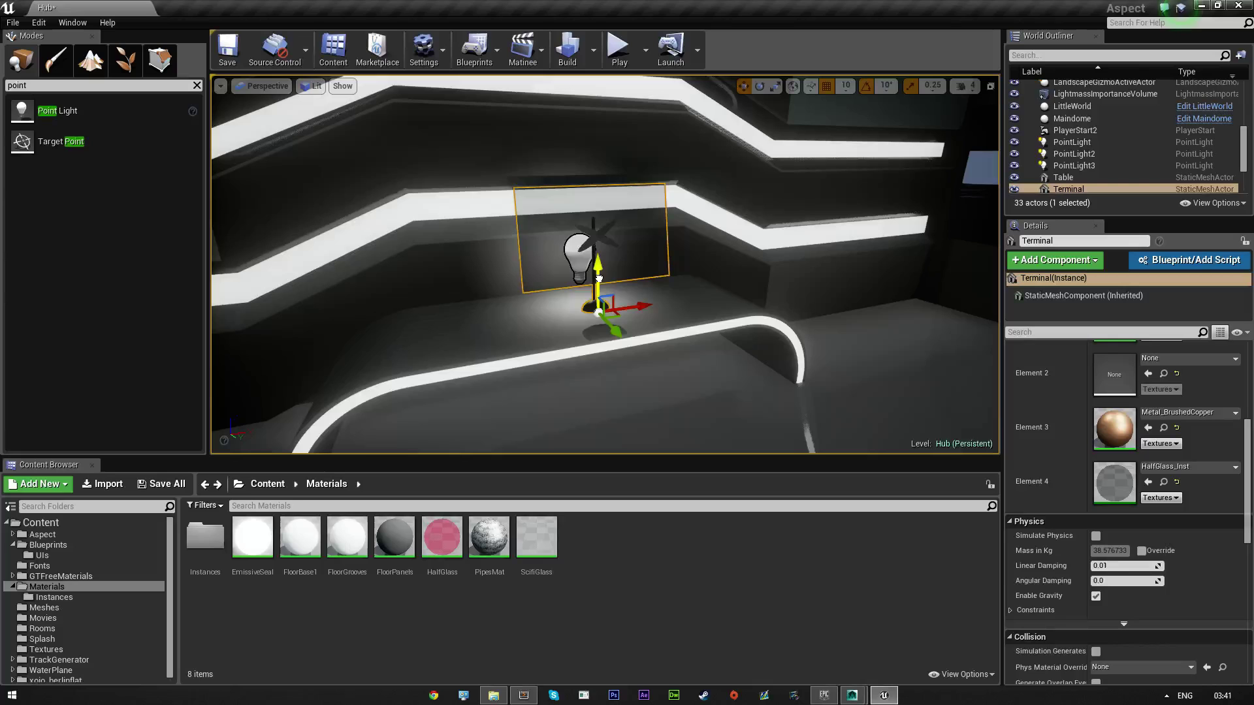
{"action": "right_click_drag", "start_coordinate": [536, 318], "coordinate": [609, 291]}
{"action": "left_click", "coordinate": [612, 290]}
{"action": "left_click_drag", "start_coordinate": [624, 265], "coordinate": [676, 281]}
{"action": "right_click_drag", "start_coordinate": [680, 283], "coordinate": [545, 268]}
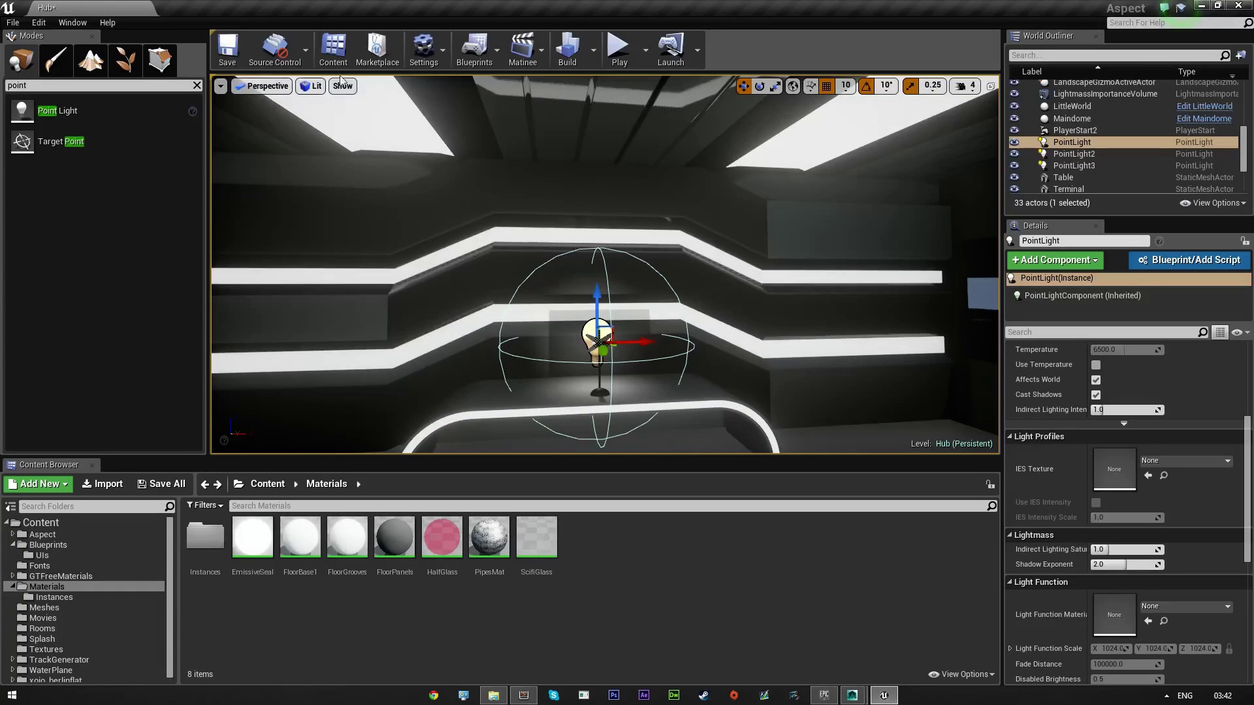
{"action": "left_click", "coordinate": [241, 60]}
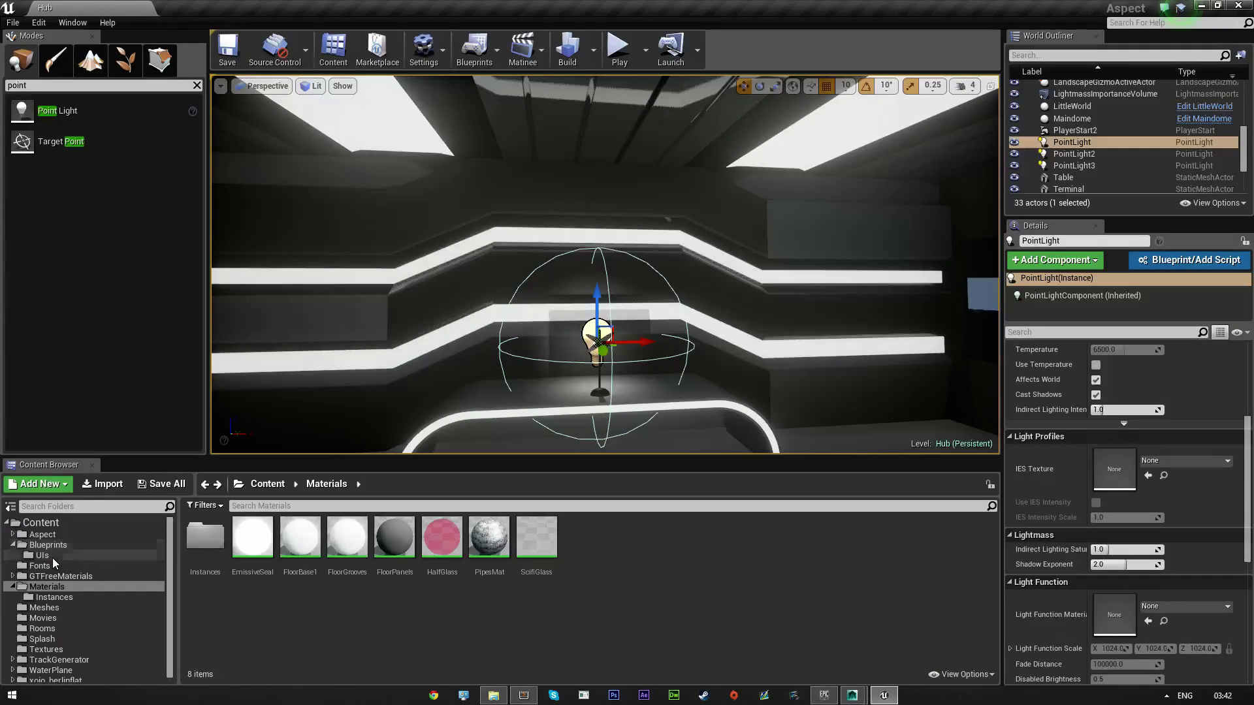
- Open the BasicWebBrowser widget from the UIs folder inside Blueprints
{"action": "left_click", "coordinate": [48, 545]}
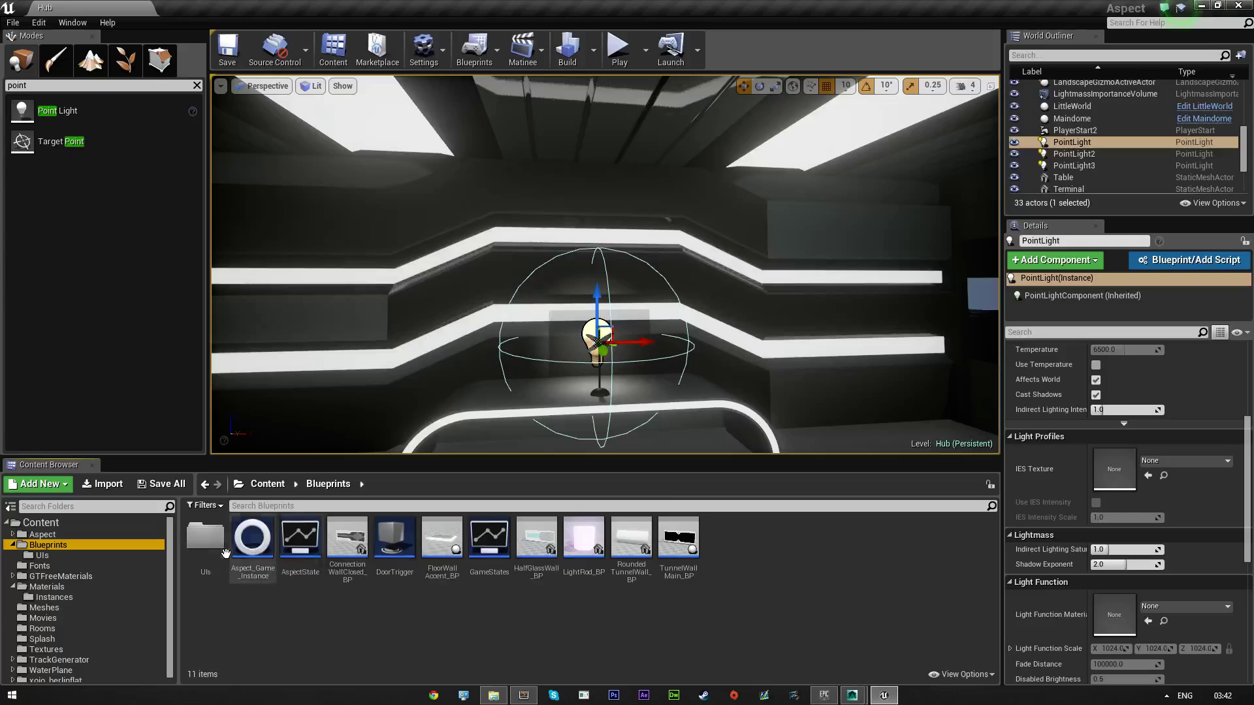
{"action": "double_click", "coordinate": [205, 537]}
{"action": "double_click", "coordinate": [197, 541]}
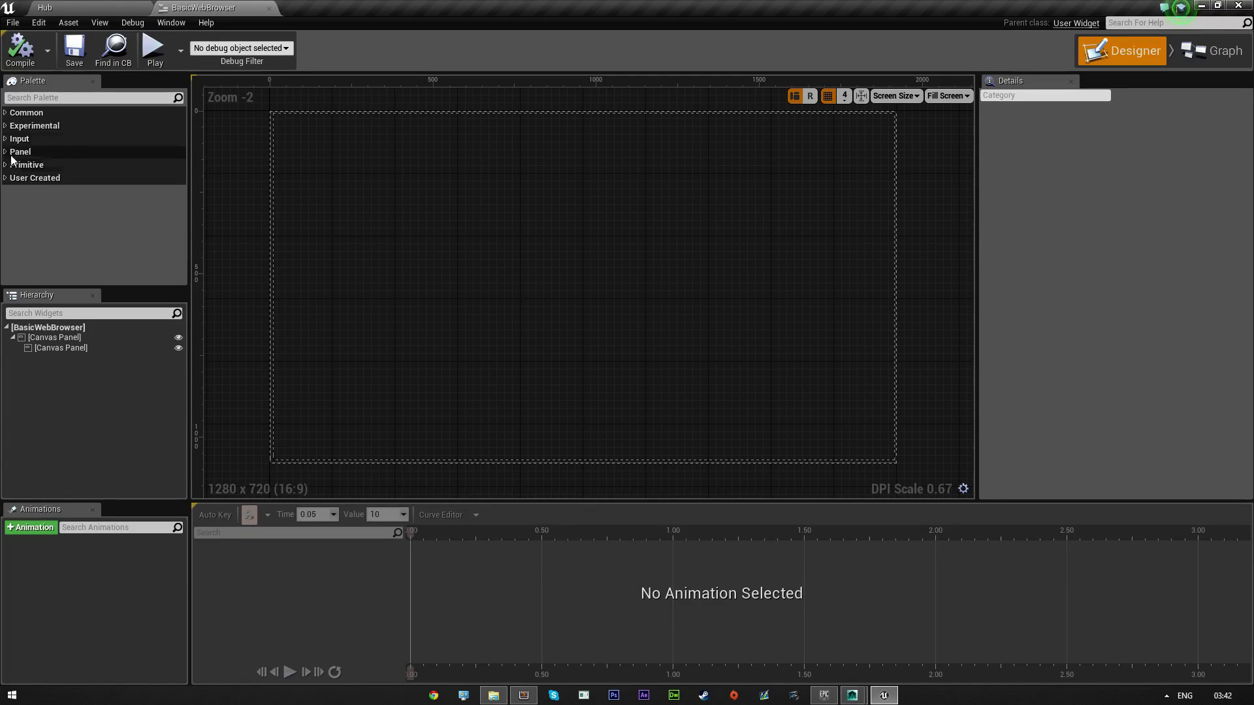
- Add an experimental Web Browser element to the inner canvas panel and anchor it to stretch in both directions
{"action": "left_click", "coordinate": [32, 125]}
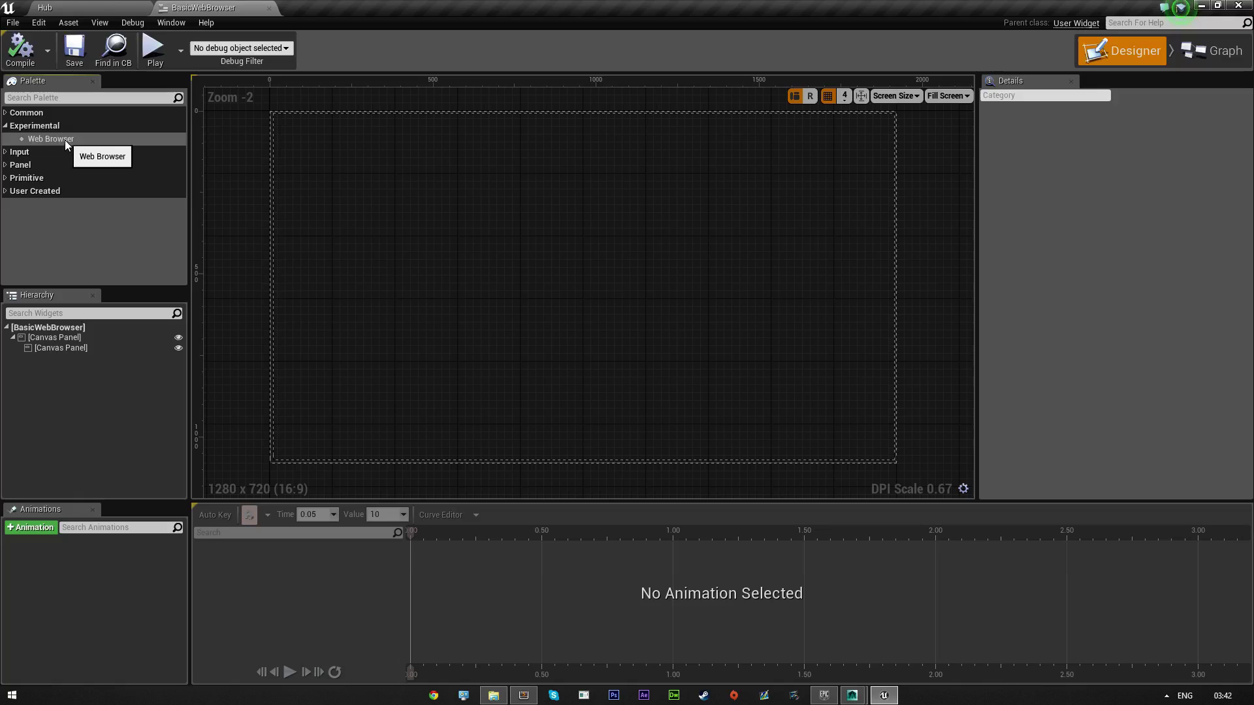
{"action": "left_click_drag", "start_coordinate": [64, 140], "coordinate": [410, 277]}
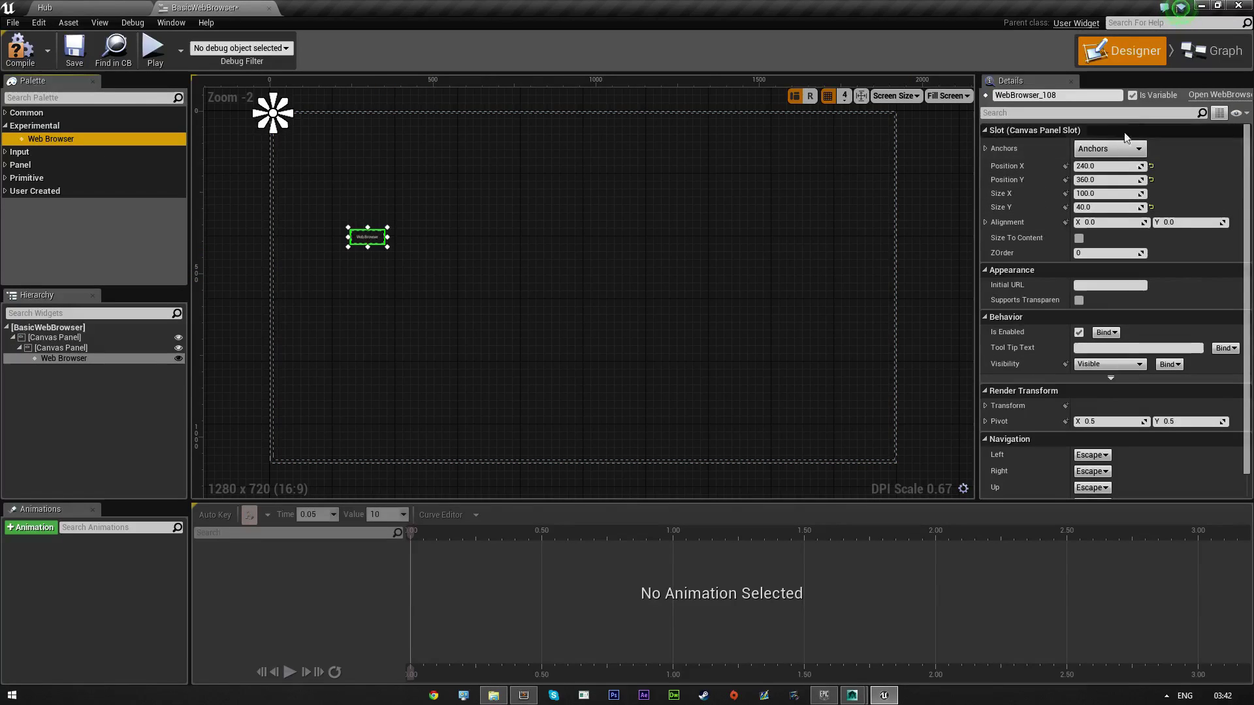
{"action": "left_click", "coordinate": [1110, 149]}
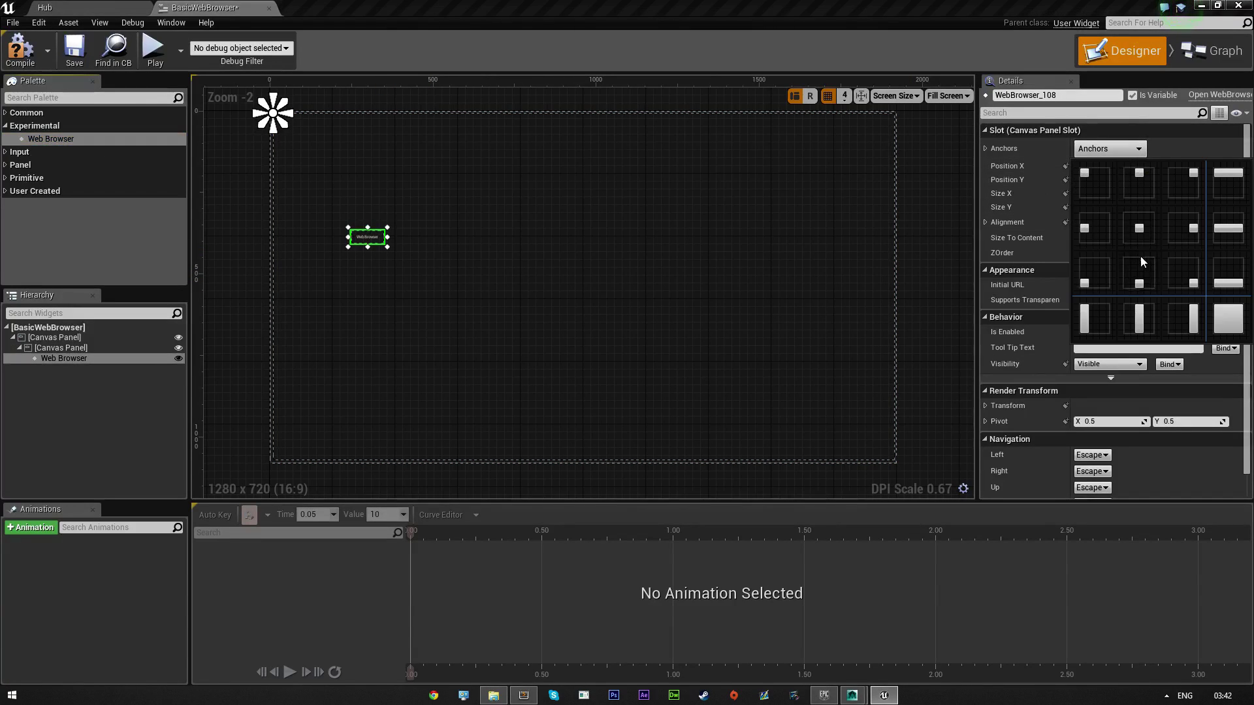
{"action": "left_click", "coordinate": [1228, 320]}
- Stretch the web browser to offsets of about 16 at its left, right and bottom and about 138 at its top
{"action": "left_click_drag", "start_coordinate": [389, 247], "coordinate": [898, 465]}
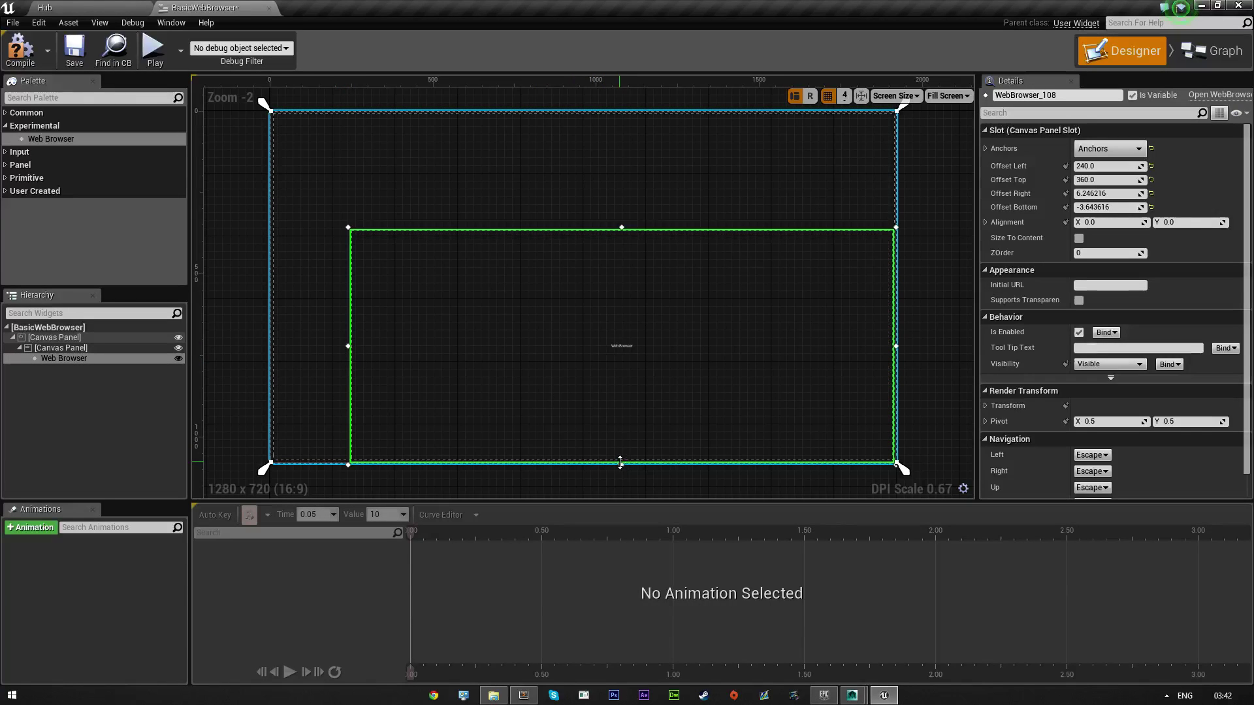
{"action": "left_click_drag", "start_coordinate": [622, 463], "coordinate": [622, 456]}
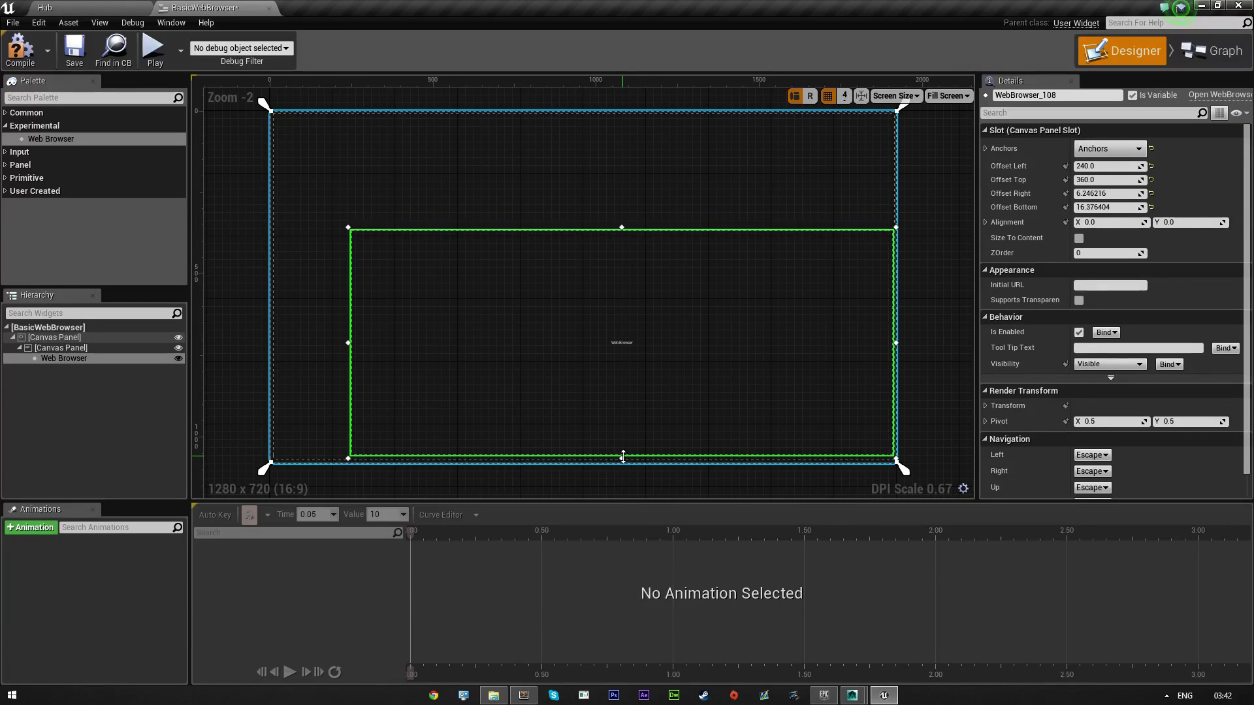
{"action": "left_click_drag", "start_coordinate": [896, 343], "coordinate": [891, 343]}
{"action": "left_click_drag", "start_coordinate": [349, 343], "coordinate": [273, 343]}
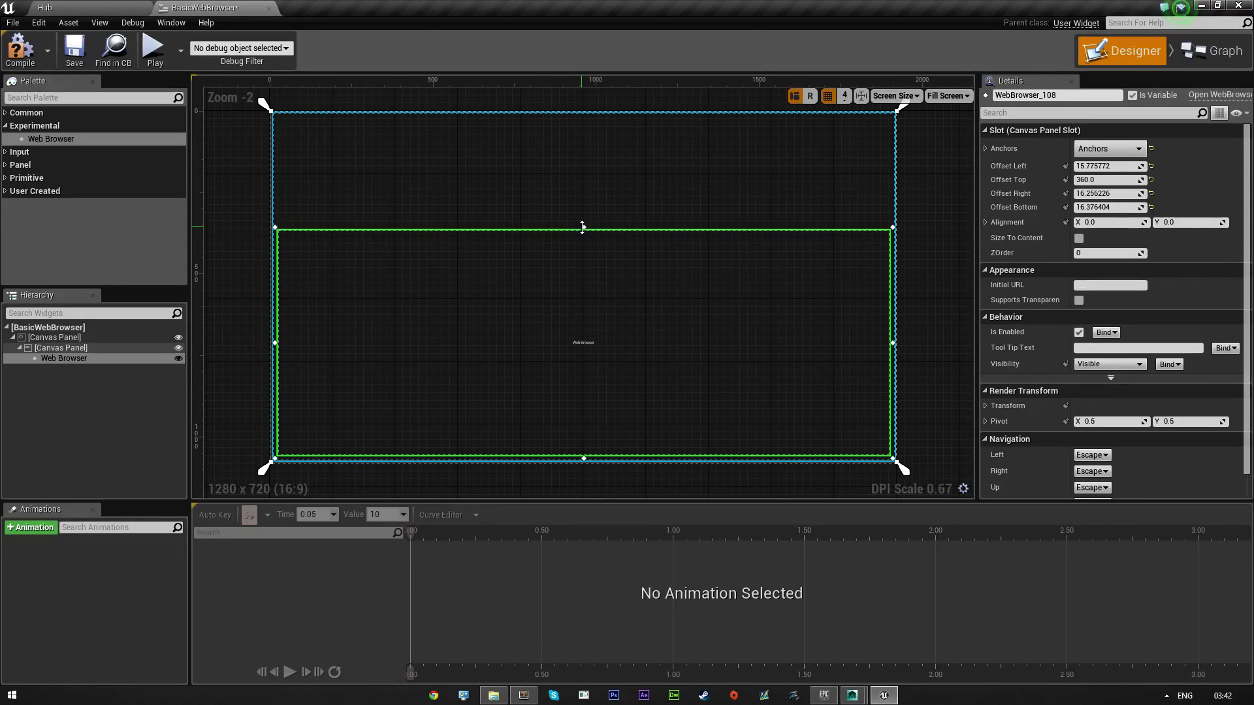
{"action": "left_click_drag", "start_coordinate": [584, 227], "coordinate": [587, 154]}
- Add a Text element in the strip above the web browser at Y 12 and anchor it to the top centre
{"action": "right_click_drag", "start_coordinate": [597, 219], "coordinate": [600, 282]}
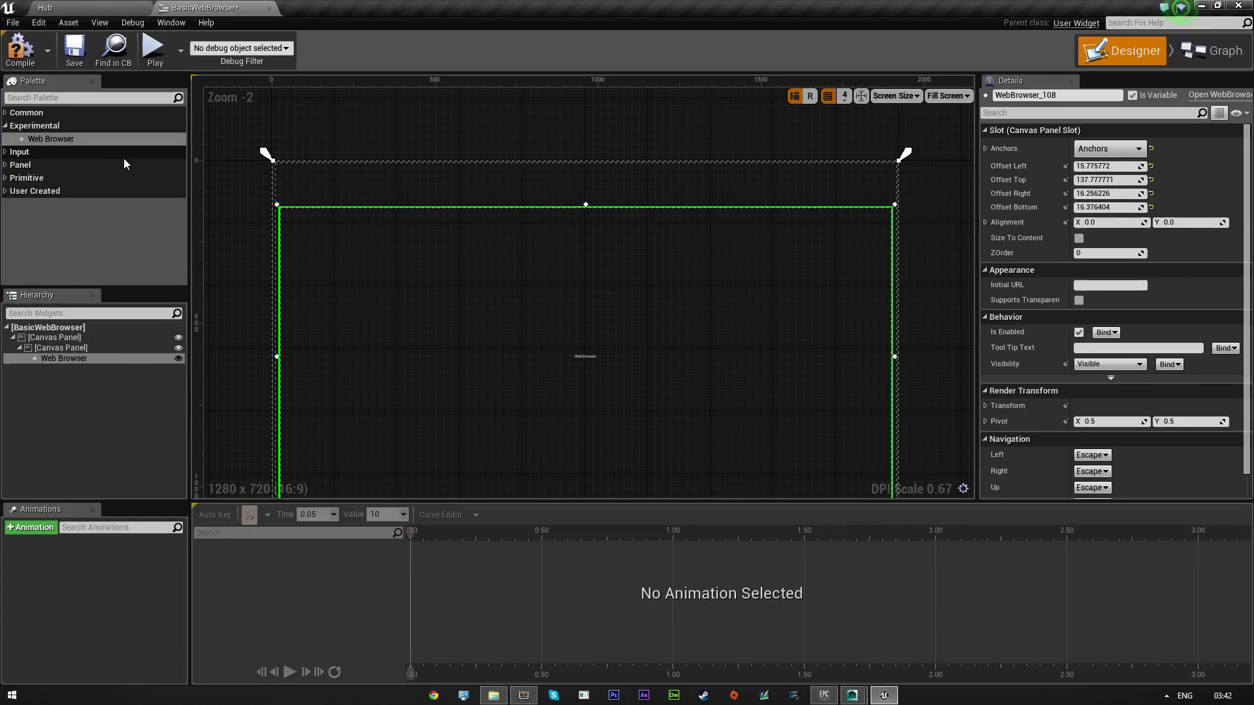
{"action": "left_click", "coordinate": [6, 113]}
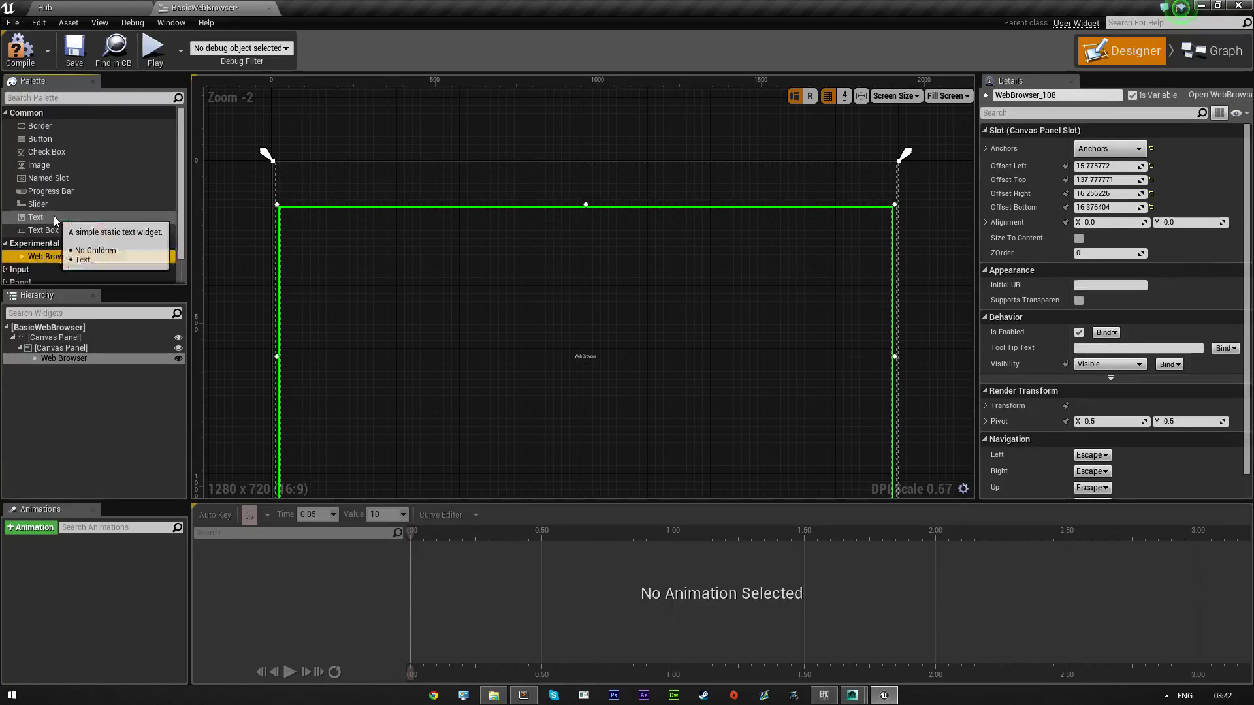
{"action": "left_click_drag", "start_coordinate": [54, 216], "coordinate": [476, 188]}
{"action": "left_click_drag", "start_coordinate": [570, 179], "coordinate": [608, 171]}
{"action": "scroll", "coordinate": [607, 171], "scroll_direction": "up", "scroll_amount": 2}
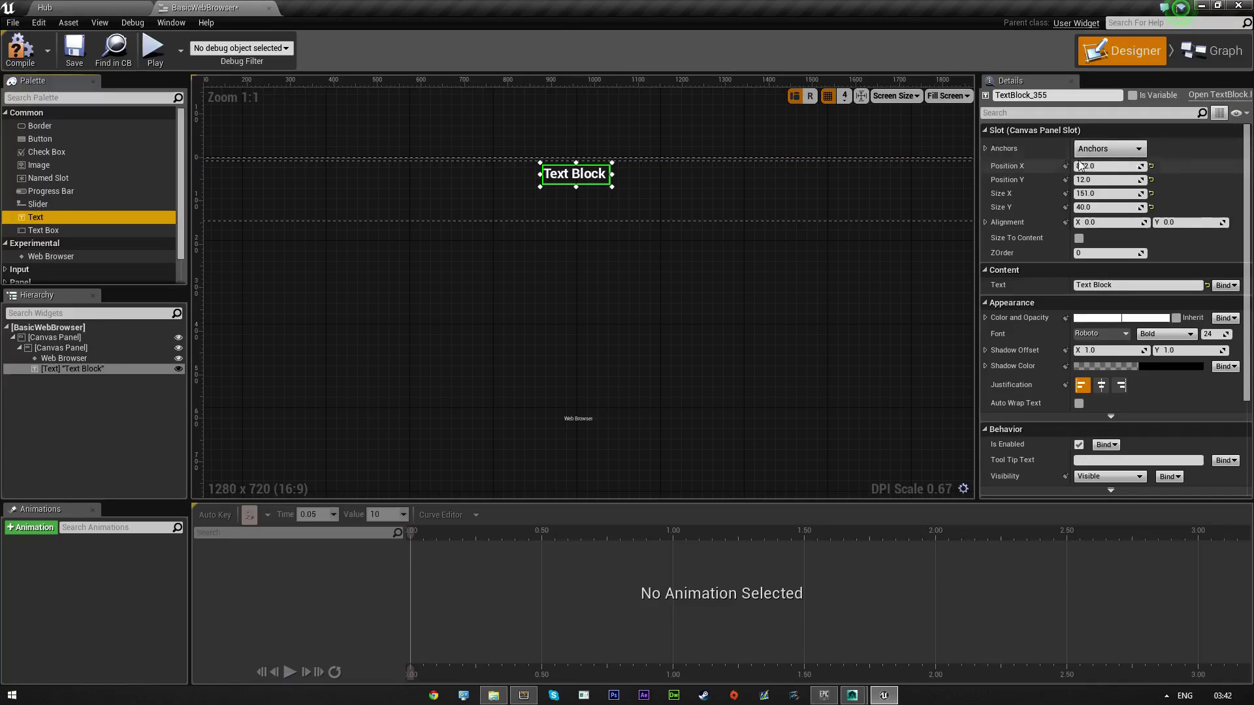
{"action": "left_click", "coordinate": [1109, 148]}
{"action": "left_click", "coordinate": [1110, 179]}
- Widen the text block across the header strip to about 1697, starting near the canvas's left edge
{"action": "scroll", "coordinate": [694, 202], "scroll_direction": "down", "scroll_amount": 1}
{"action": "scroll", "coordinate": [694, 202], "scroll_direction": "down", "scroll_amount": 1}
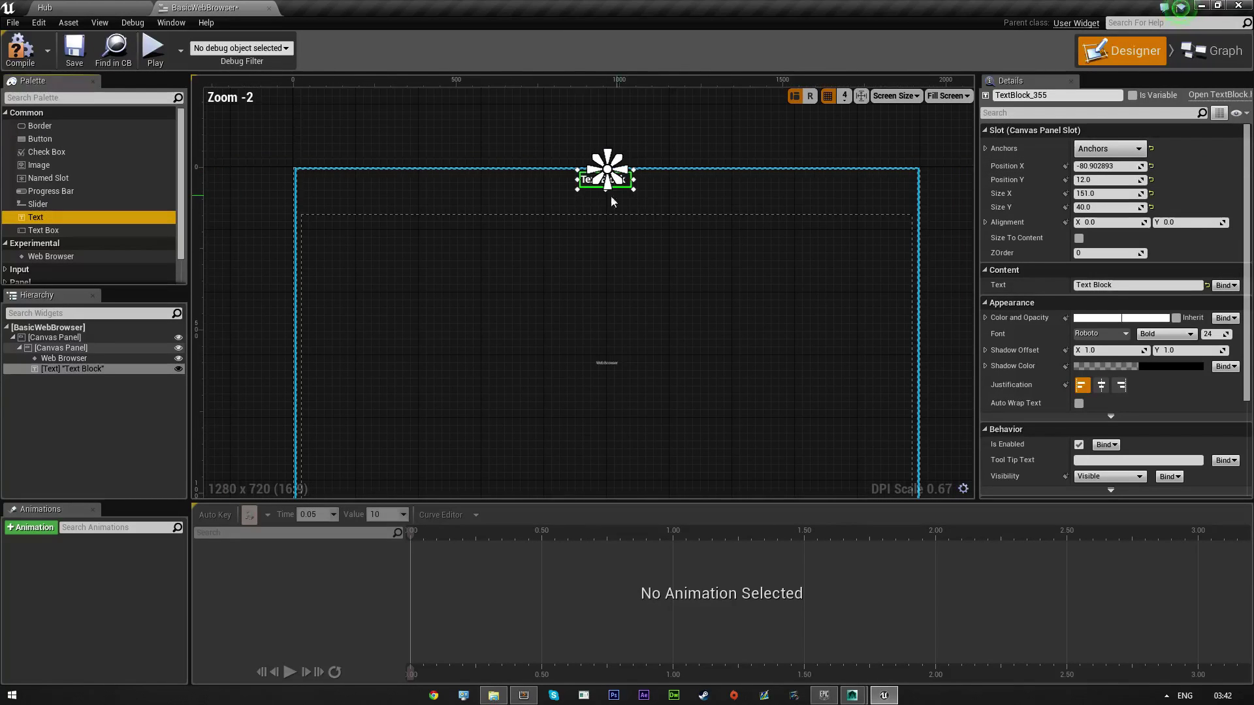
{"action": "left_click_drag", "start_coordinate": [579, 181], "coordinate": [322, 187]}
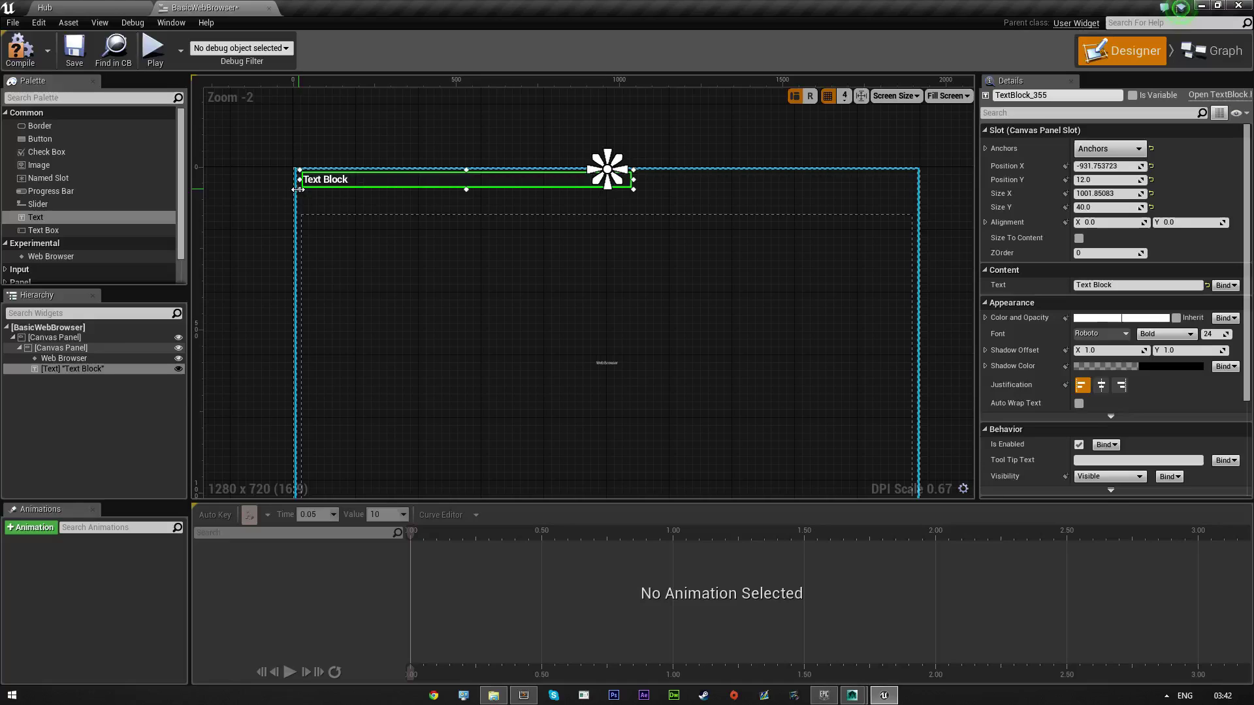
{"action": "right_click_drag", "start_coordinate": [737, 203], "coordinate": [572, 230]}
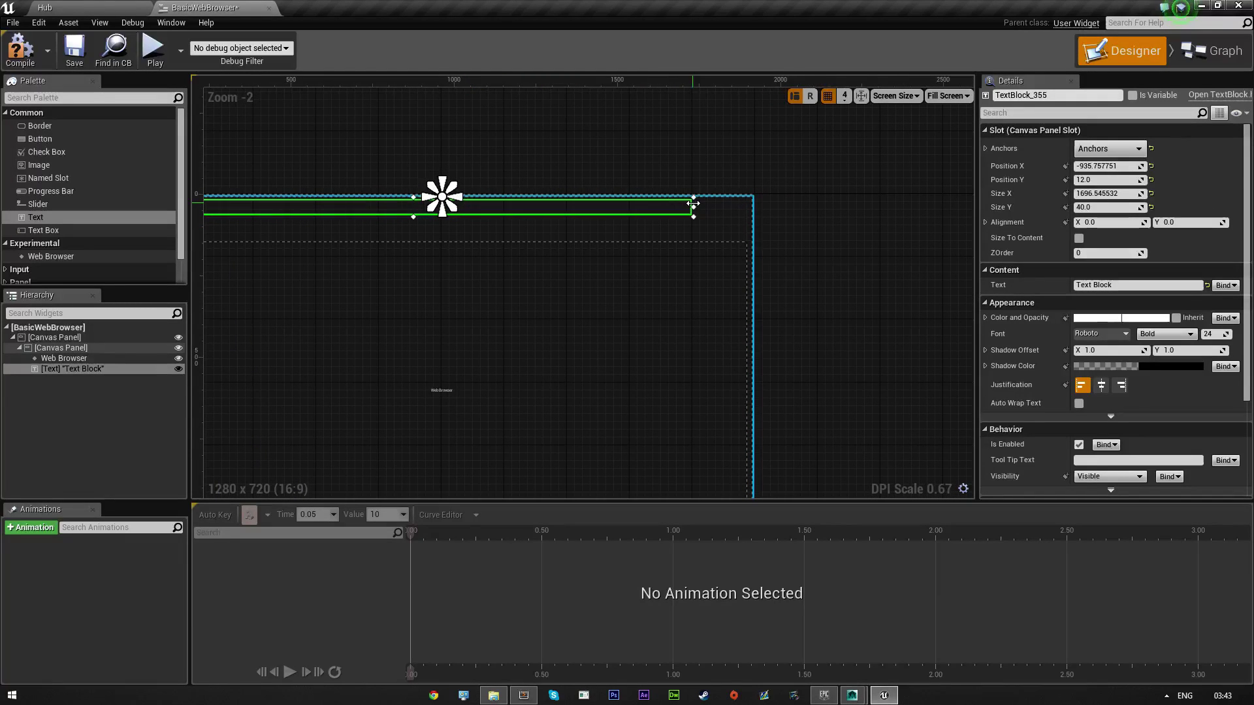
{"action": "scroll", "coordinate": [477, 223], "scroll_direction": "up", "scroll_amount": 2}
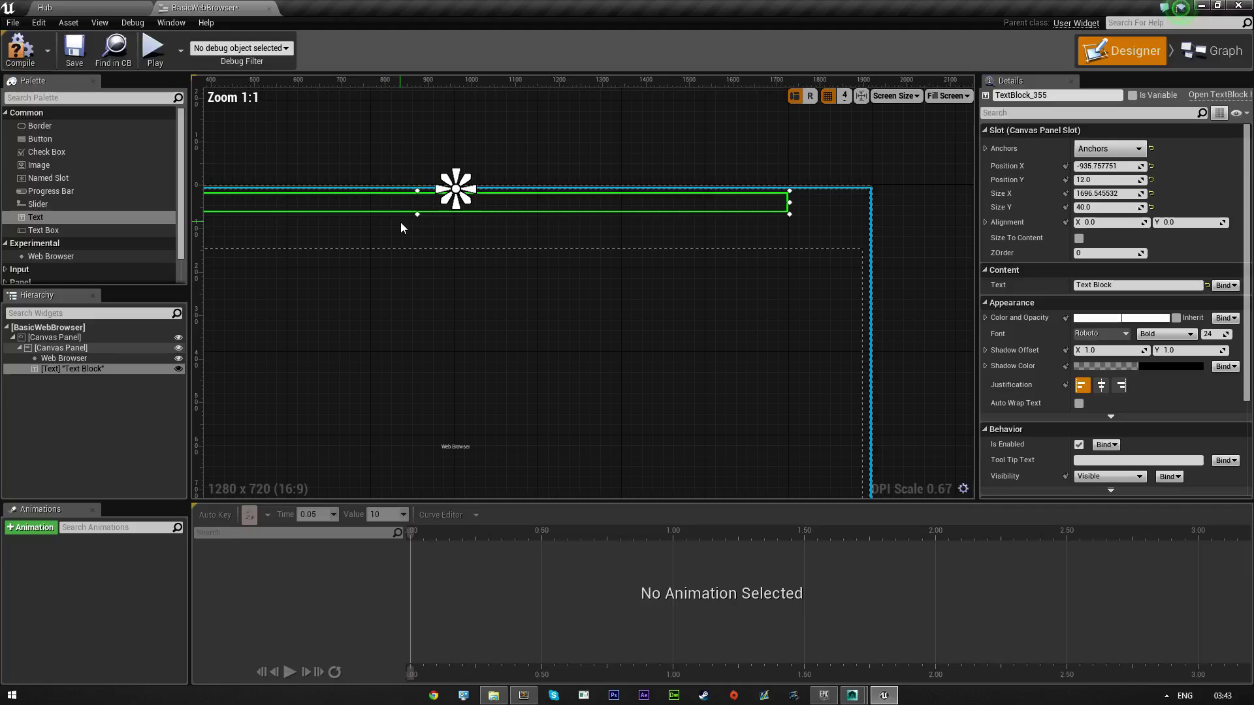
- Centre the text block's justification and change its anchor to the top-left corner of the canvas
{"action": "left_click", "coordinate": [1100, 385]}
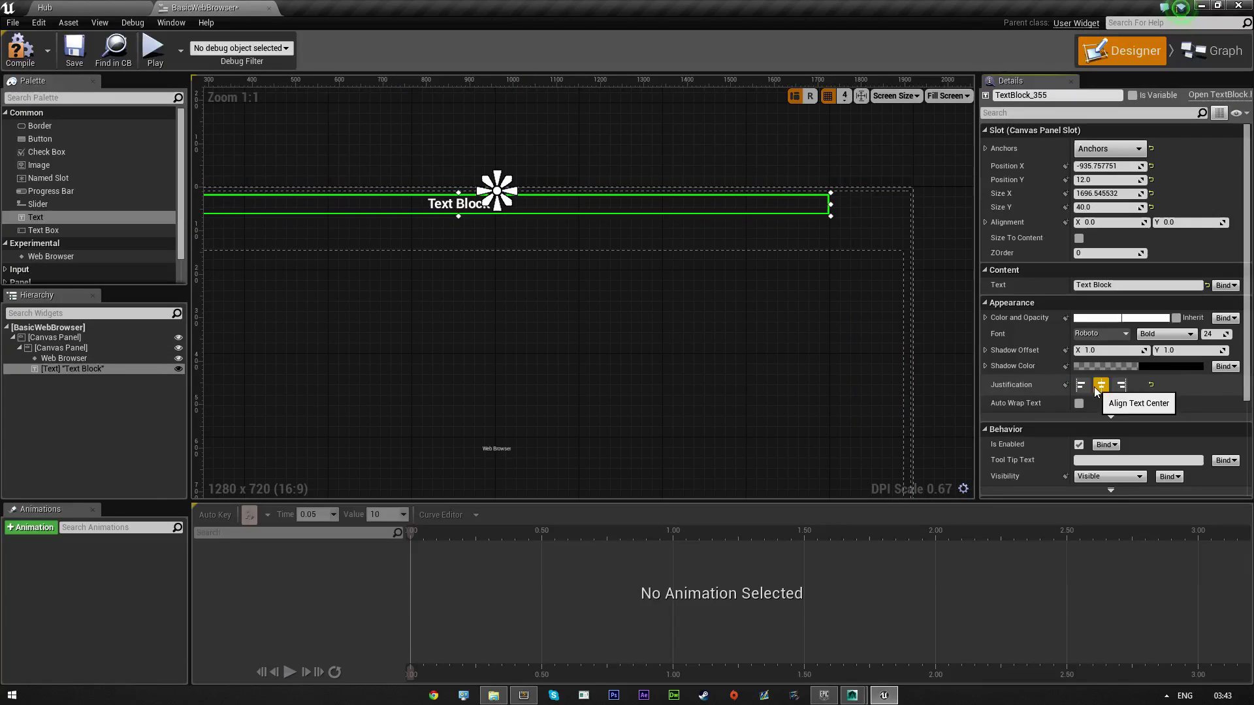
{"action": "right_click_drag", "start_coordinate": [666, 294], "coordinate": [993, 287]}
{"action": "right_click_drag", "start_coordinate": [863, 275], "coordinate": [425, 328]}
{"action": "left_click", "coordinate": [1090, 148]}
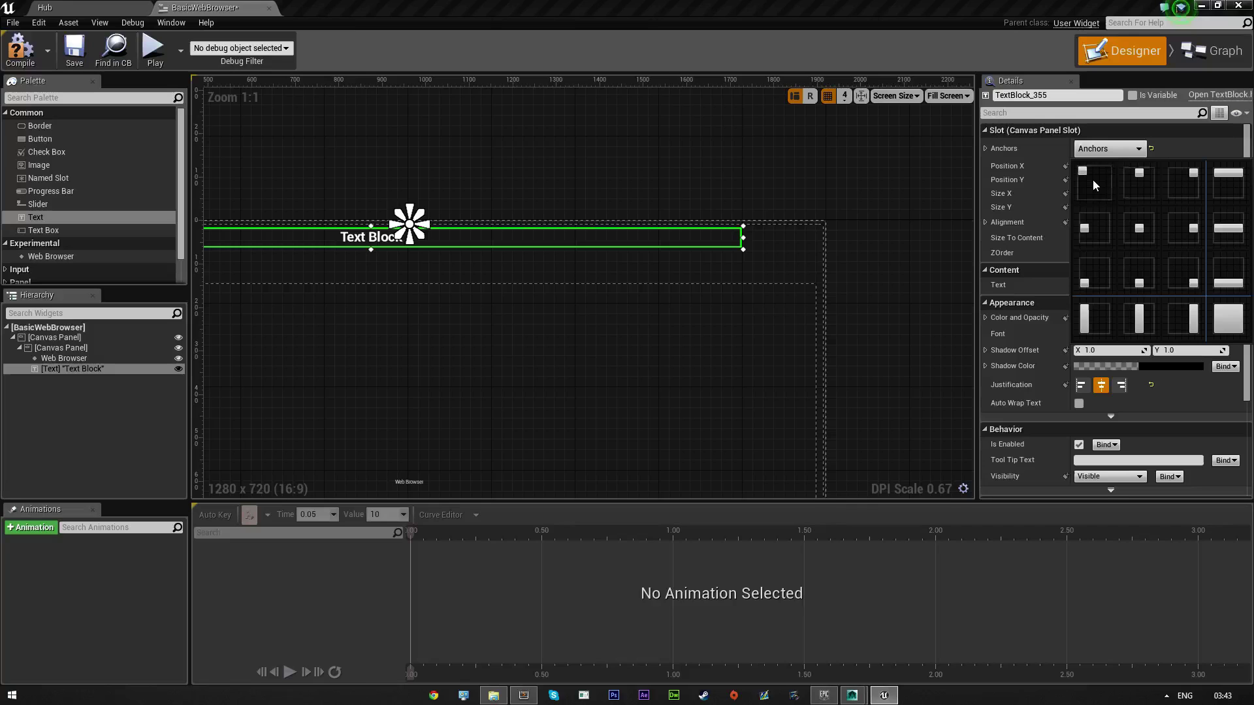
{"action": "left_click", "coordinate": [1094, 183]}
- Add a Text Box below the text block at X 16, Y 72, stretched to about 1698 wide and 40 high
{"action": "right_click_drag", "start_coordinate": [608, 320], "coordinate": [822, 292]}
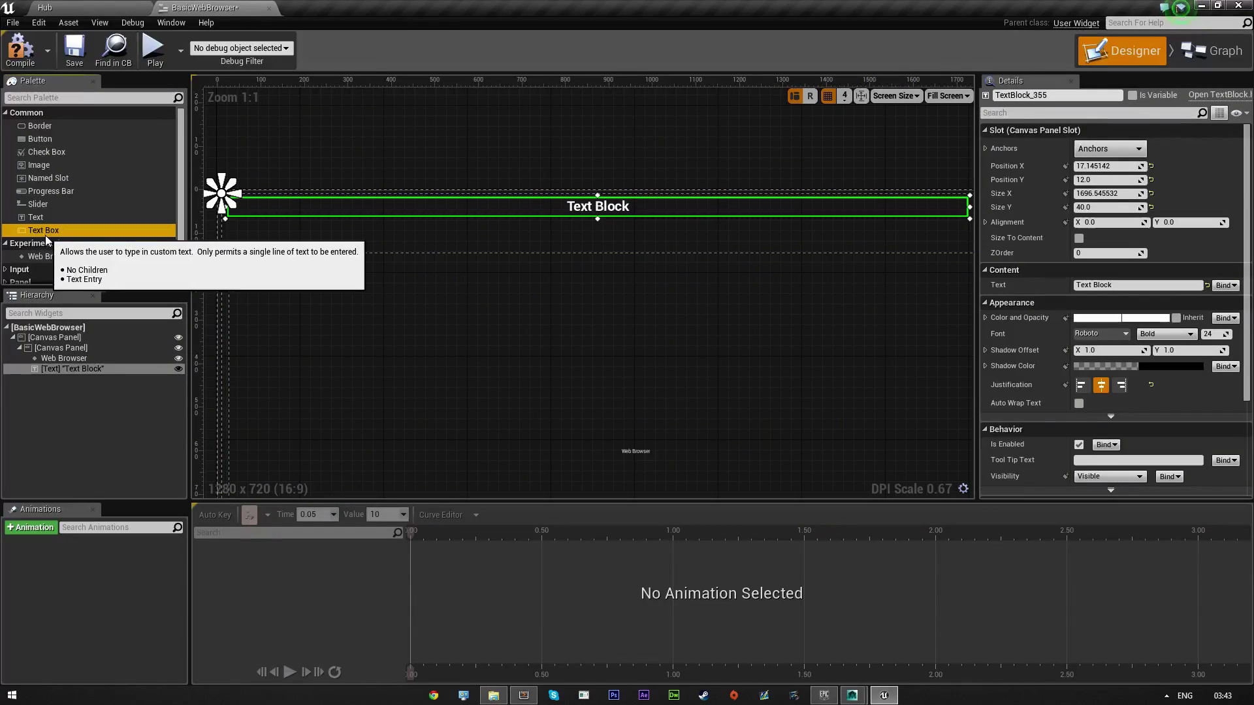
{"action": "left_click_drag", "start_coordinate": [45, 231], "coordinate": [876, 233]}
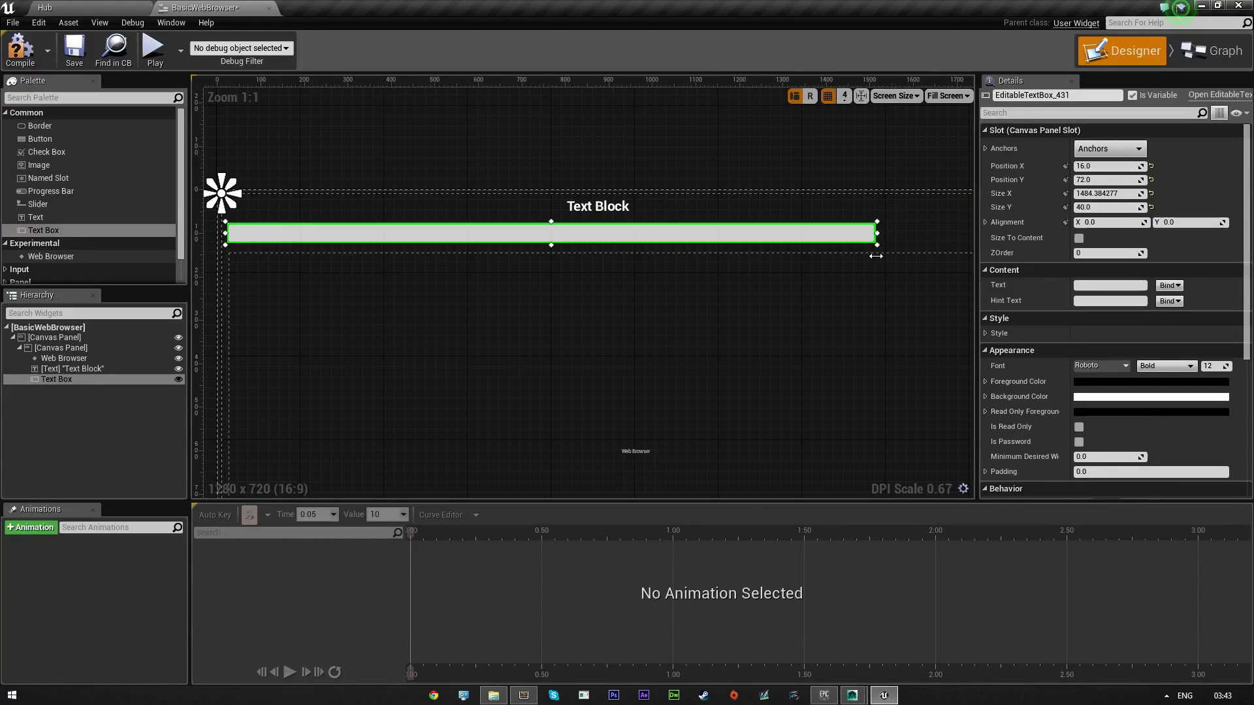
{"action": "right_click_drag", "start_coordinate": [871, 312], "coordinate": [570, 323]}
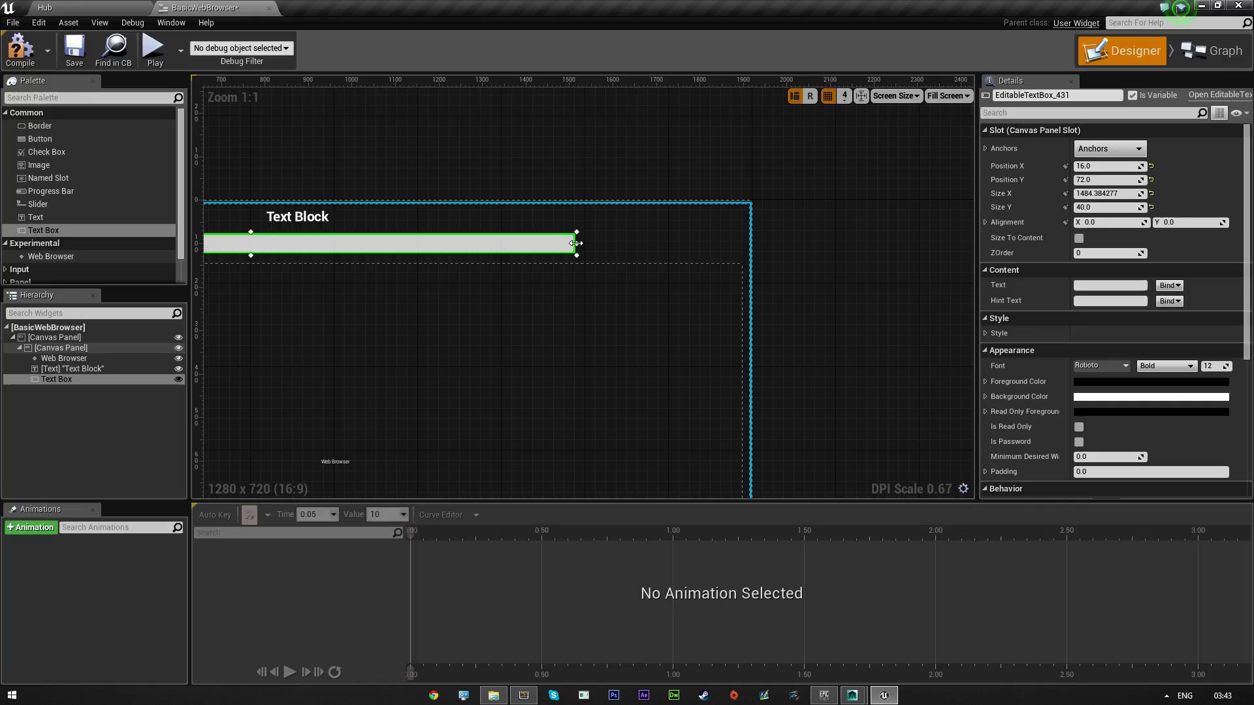
{"action": "left_click_drag", "start_coordinate": [574, 246], "coordinate": [667, 243]}
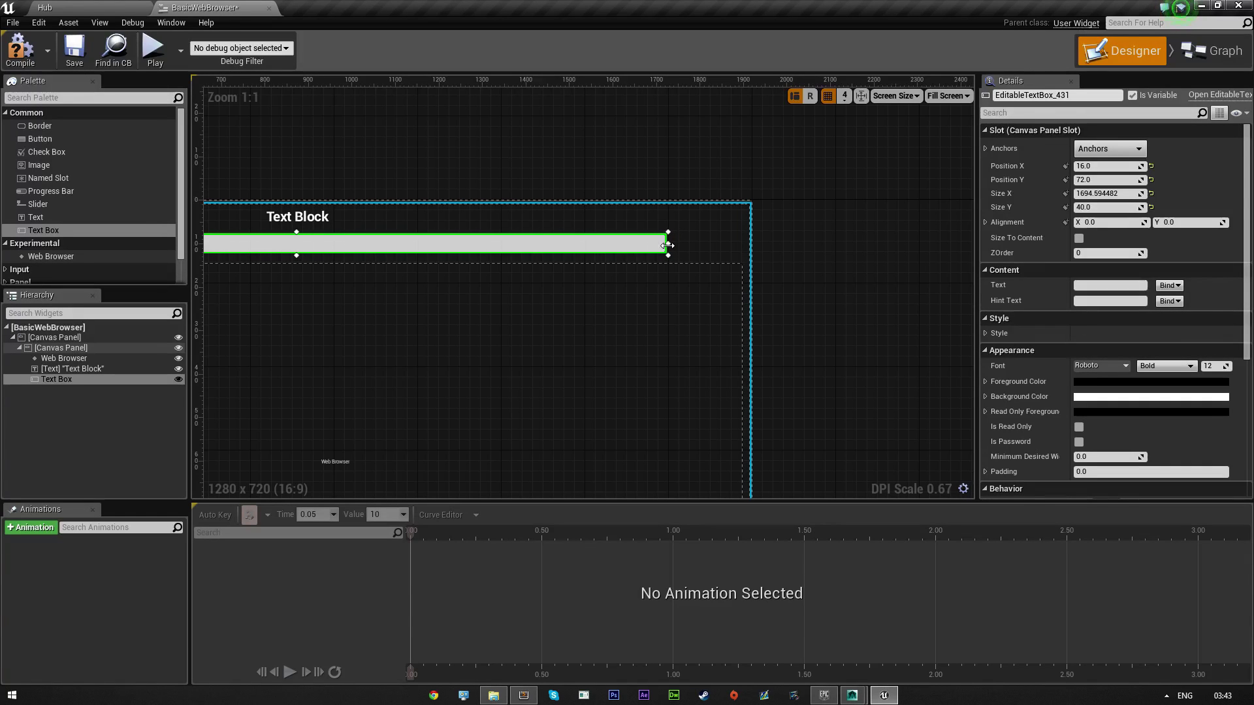
{"action": "right_click_drag", "start_coordinate": [620, 299], "coordinate": [800, 310]}
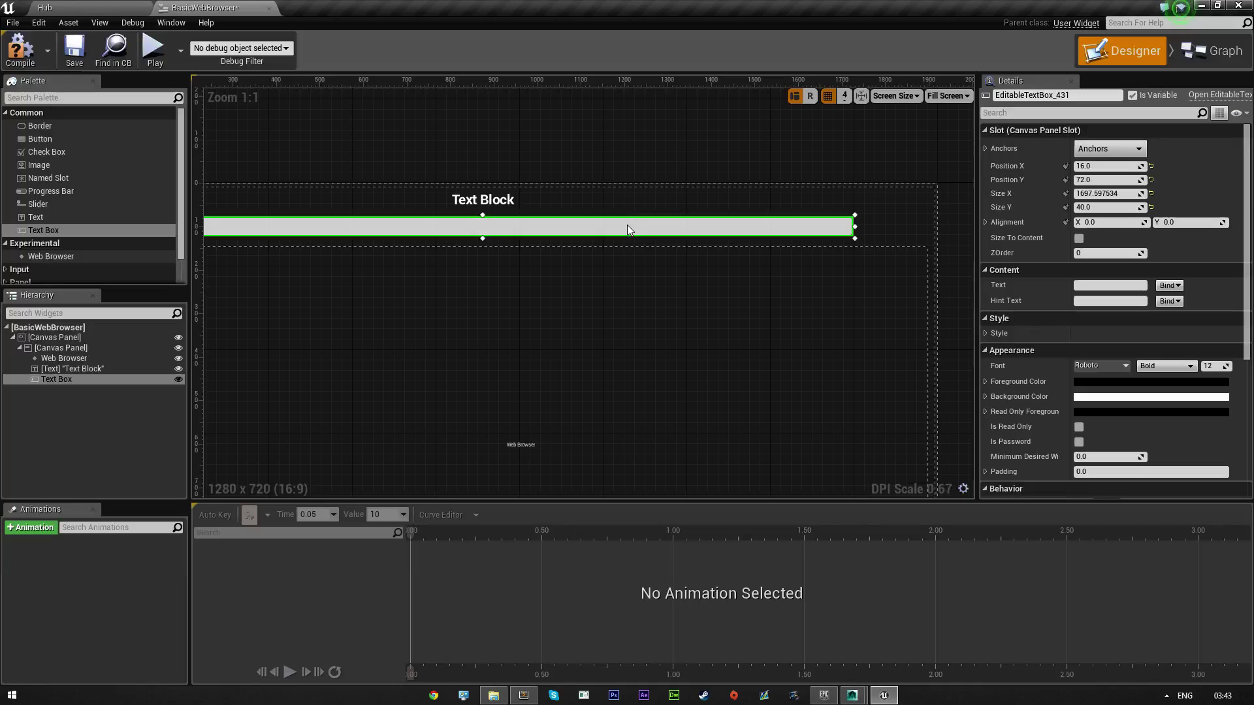
- Shift the text box to X 12, keeping it at Y 72 below the text block
{"action": "left_click_drag", "start_coordinate": [627, 224], "coordinate": [625, 229]}
{"action": "right_click_drag", "start_coordinate": [616, 291], "coordinate": [852, 307]}
{"action": "right_click_drag", "start_coordinate": [694, 264], "coordinate": [667, 264]}
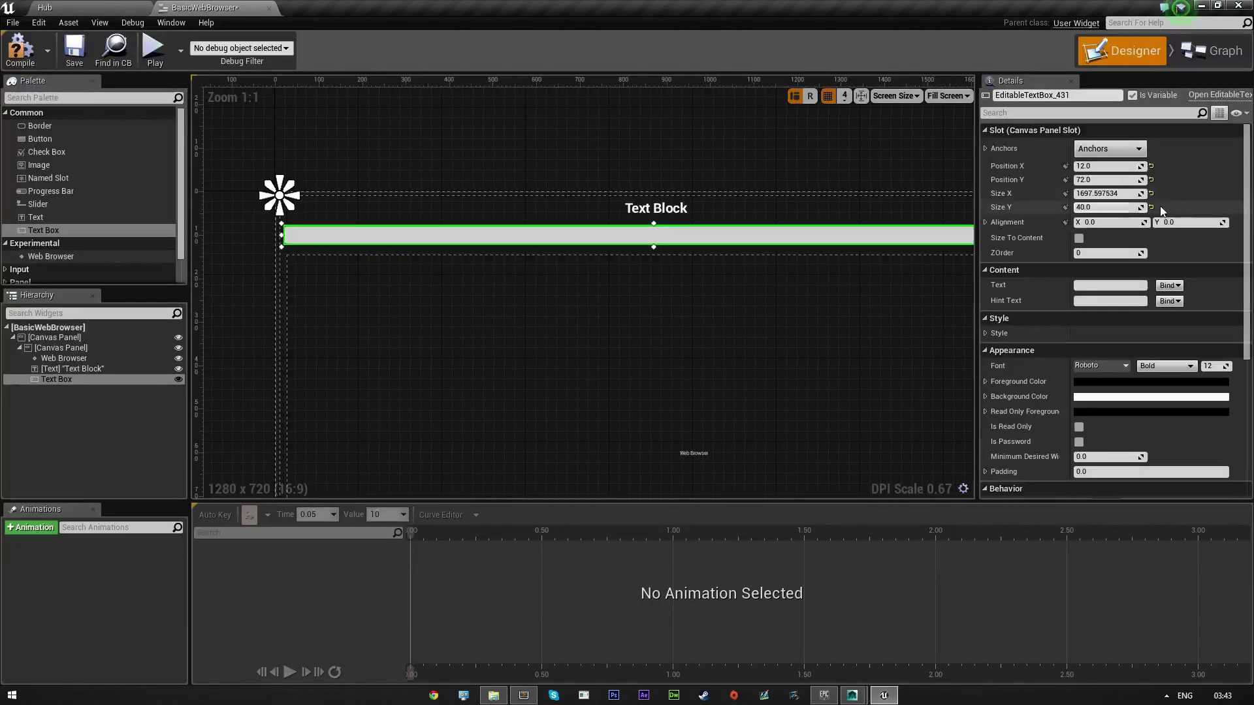
- Add a Button at Y 12 in the canvas's top-right corner, label it "X" and narrow it to about 38
{"action": "right_click_drag", "start_coordinate": [785, 312], "coordinate": [621, 312]}
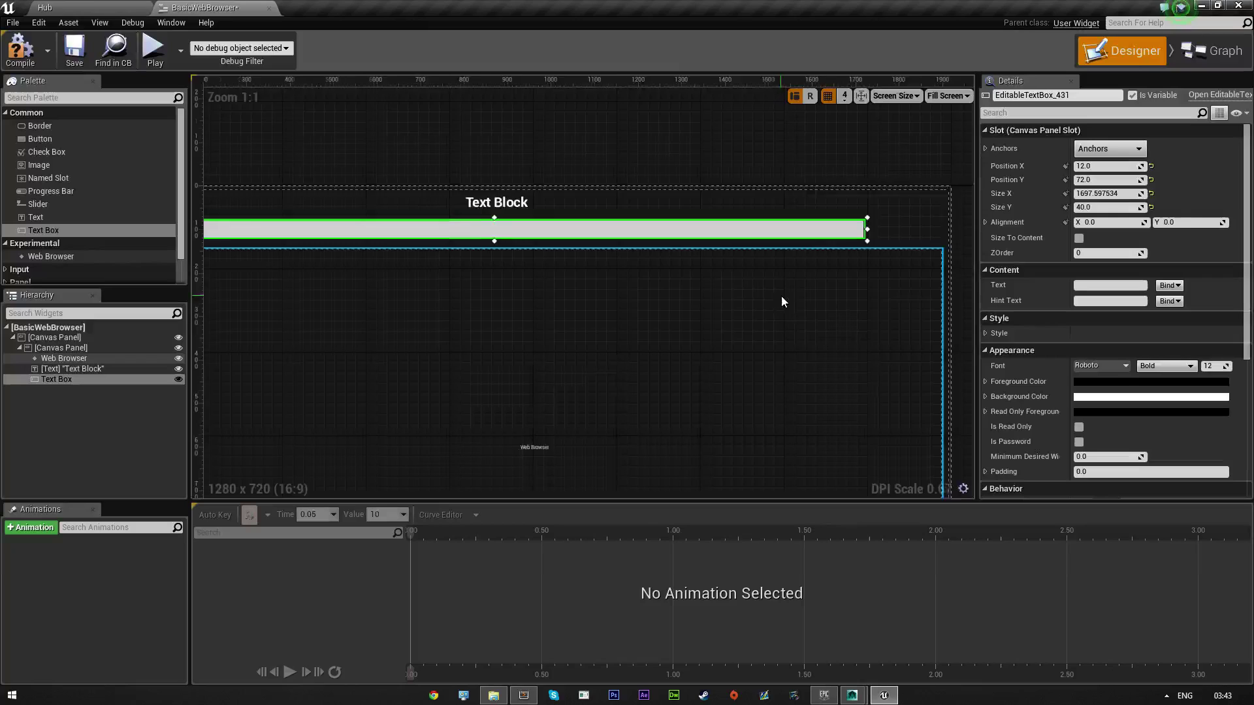
{"action": "right_click_drag", "start_coordinate": [780, 296], "coordinate": [652, 275]}
{"action": "left_click_drag", "start_coordinate": [45, 141], "coordinate": [793, 182]}
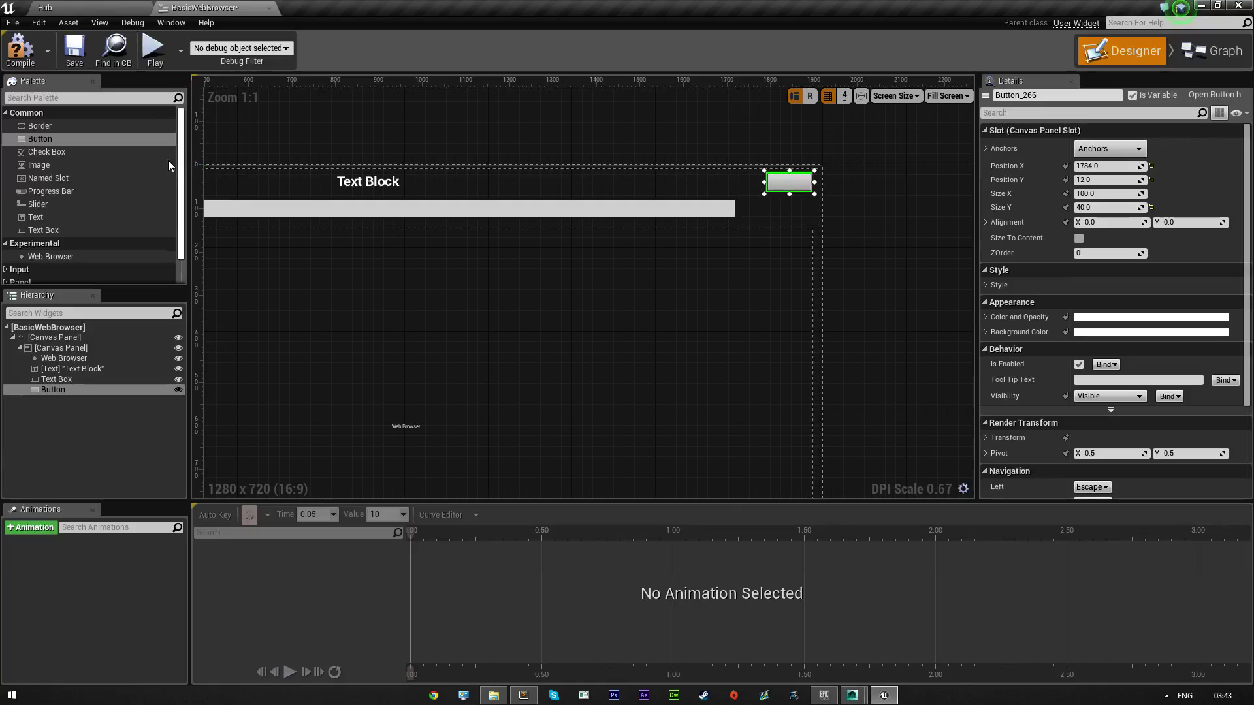
{"action": "left_click_drag", "start_coordinate": [58, 219], "coordinate": [795, 178]}
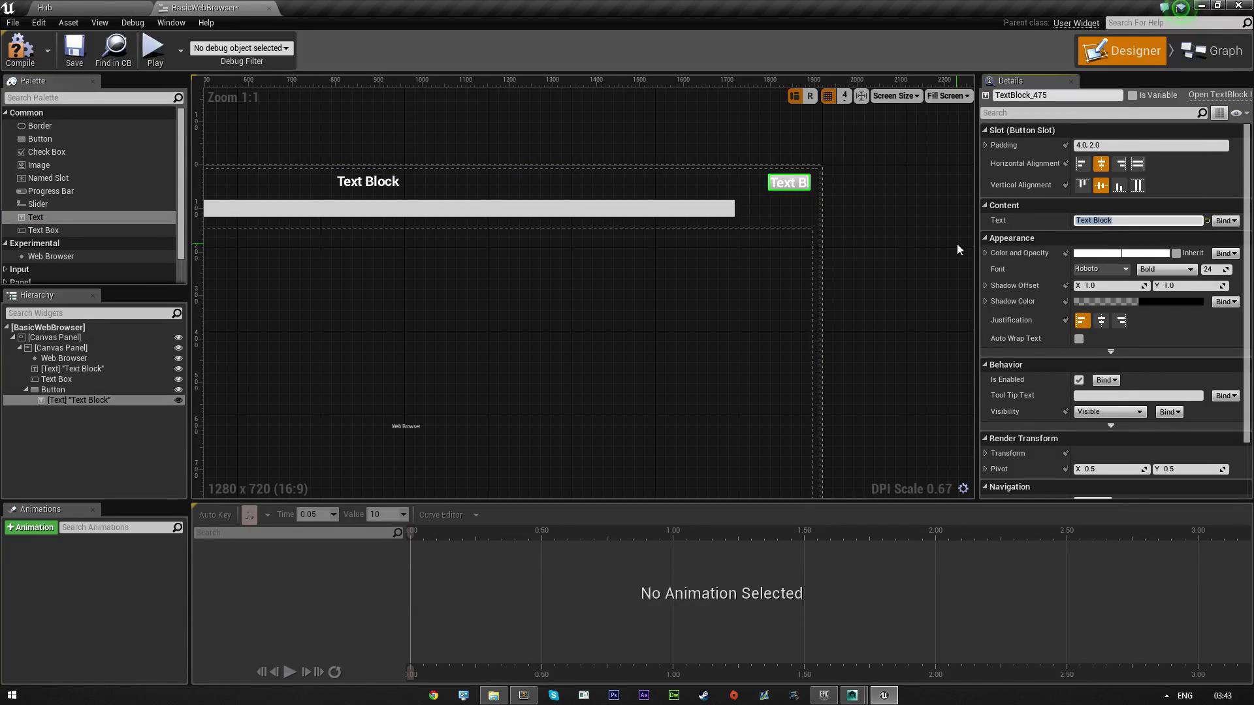
{"action": "type", "text": "X"}
{"action": "key", "text": "Return"}
{"action": "left_click", "coordinate": [769, 182]}
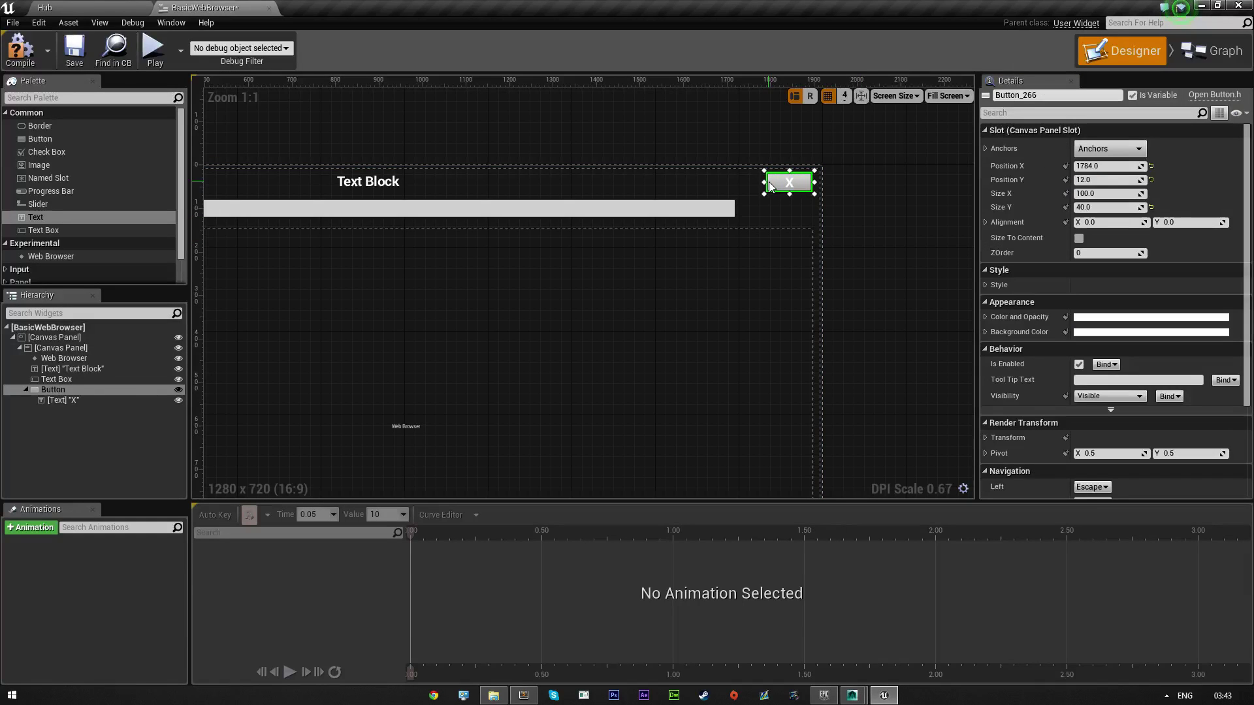
{"action": "left_click_drag", "start_coordinate": [771, 184], "coordinate": [773, 186]}
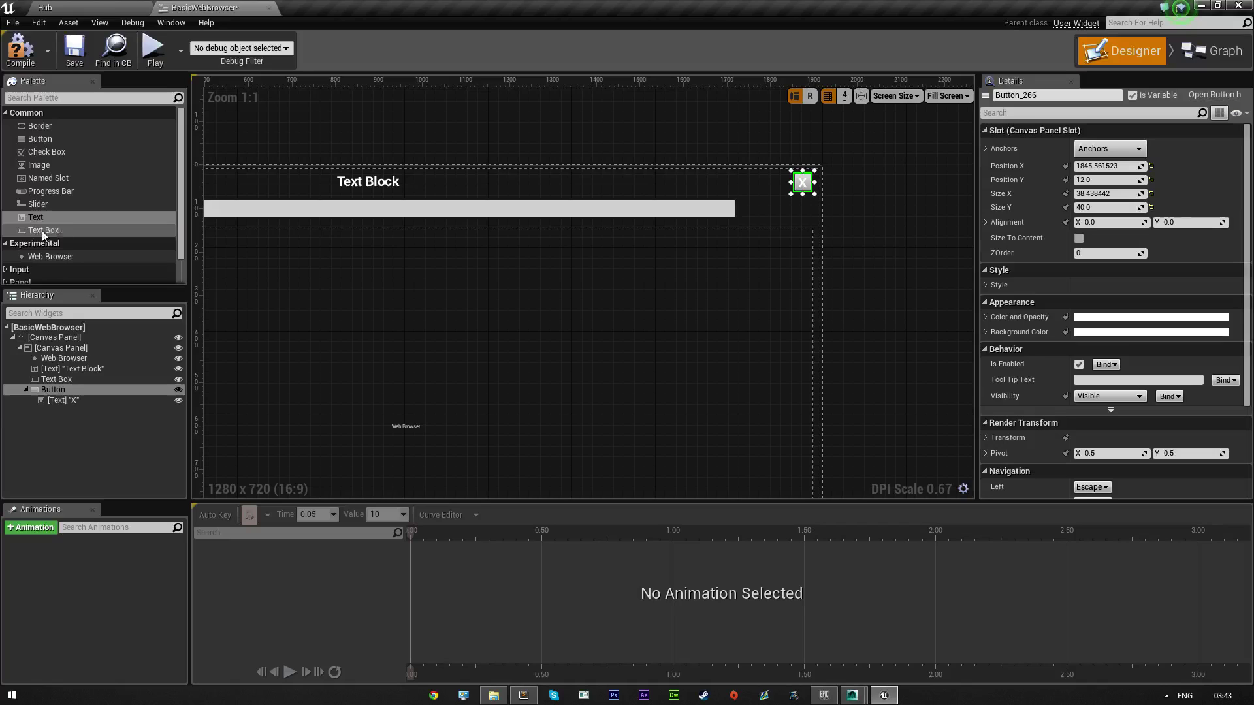
- Add a second Button at X 1736, Y 12 beside the X button and label it "-"
{"action": "left_click_drag", "start_coordinate": [40, 138], "coordinate": [747, 174]}
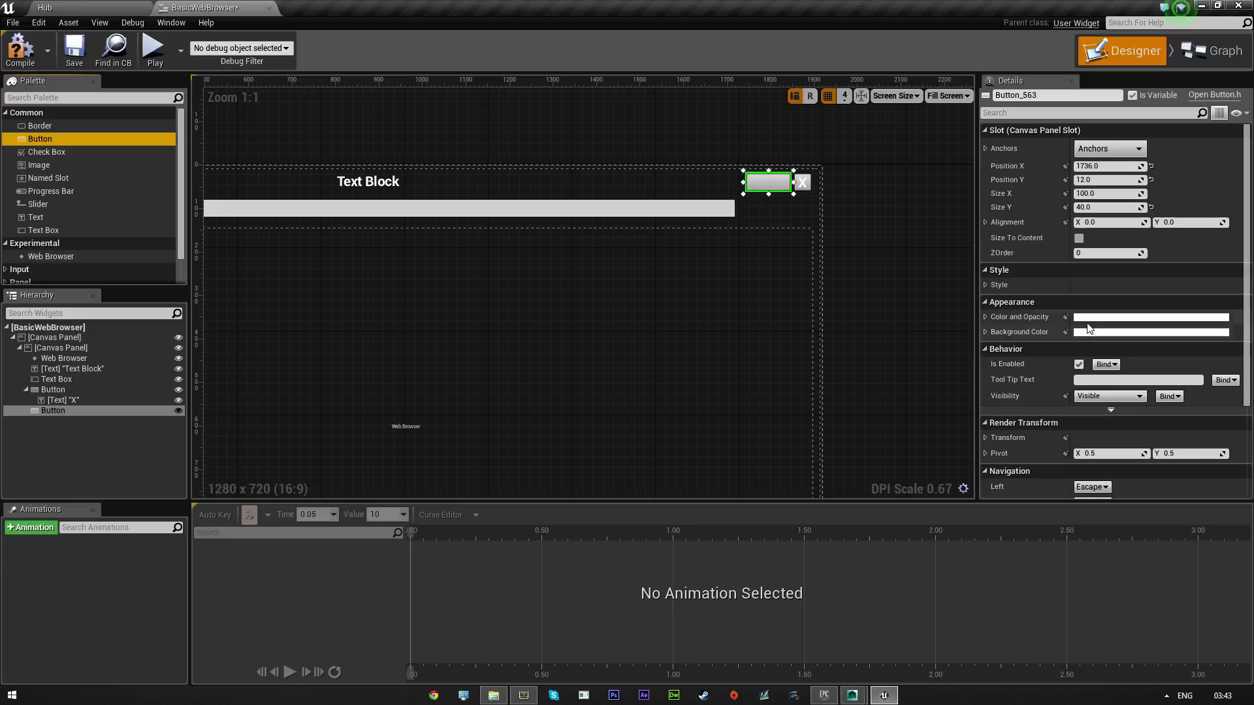
{"action": "left_click_drag", "start_coordinate": [35, 217], "coordinate": [765, 183]}
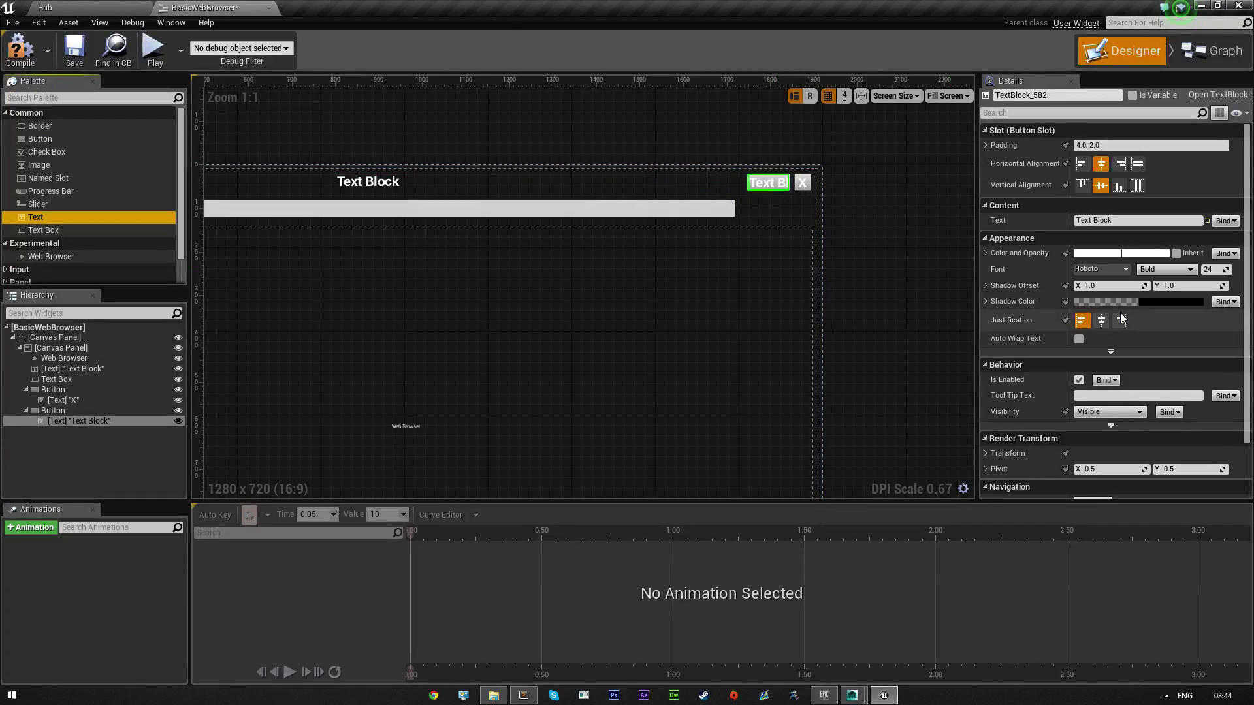
{"action": "left_click", "coordinate": [1127, 221]}
{"action": "type", "text": "-"}
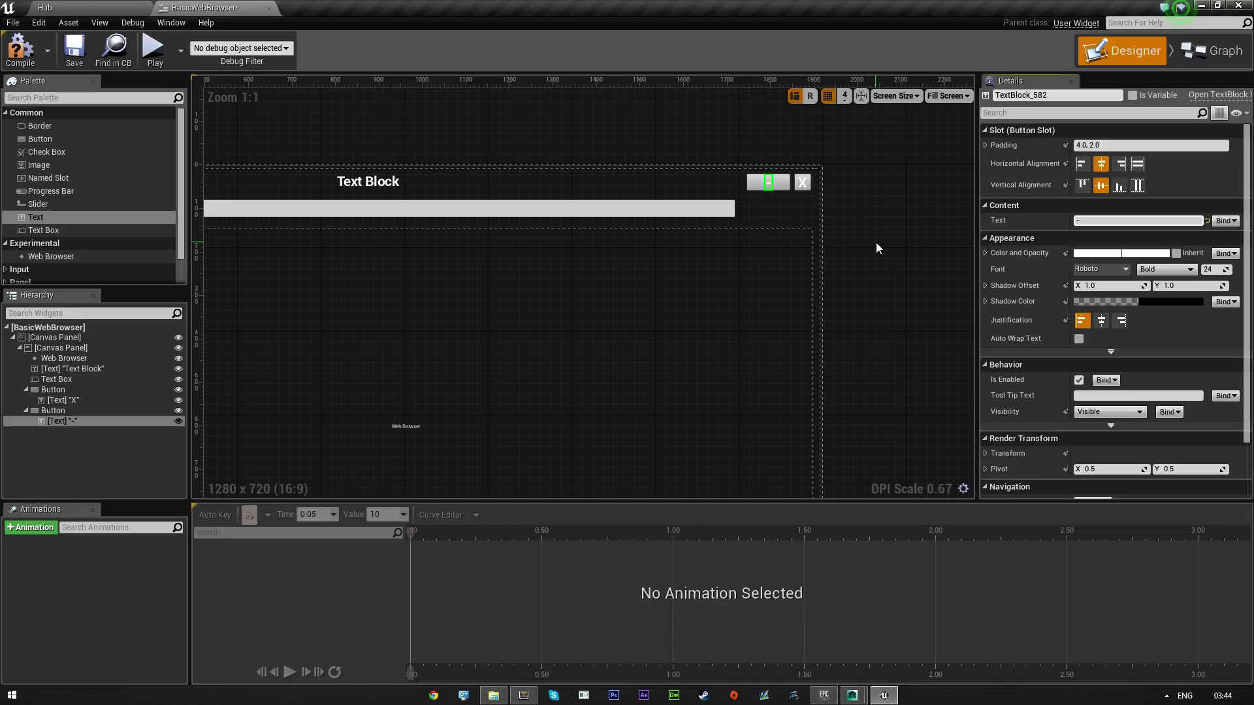
- Narrow and reposition the "-" button, and widen the X button to about 53 at X about 1831
{"action": "left_click", "coordinate": [761, 185]}
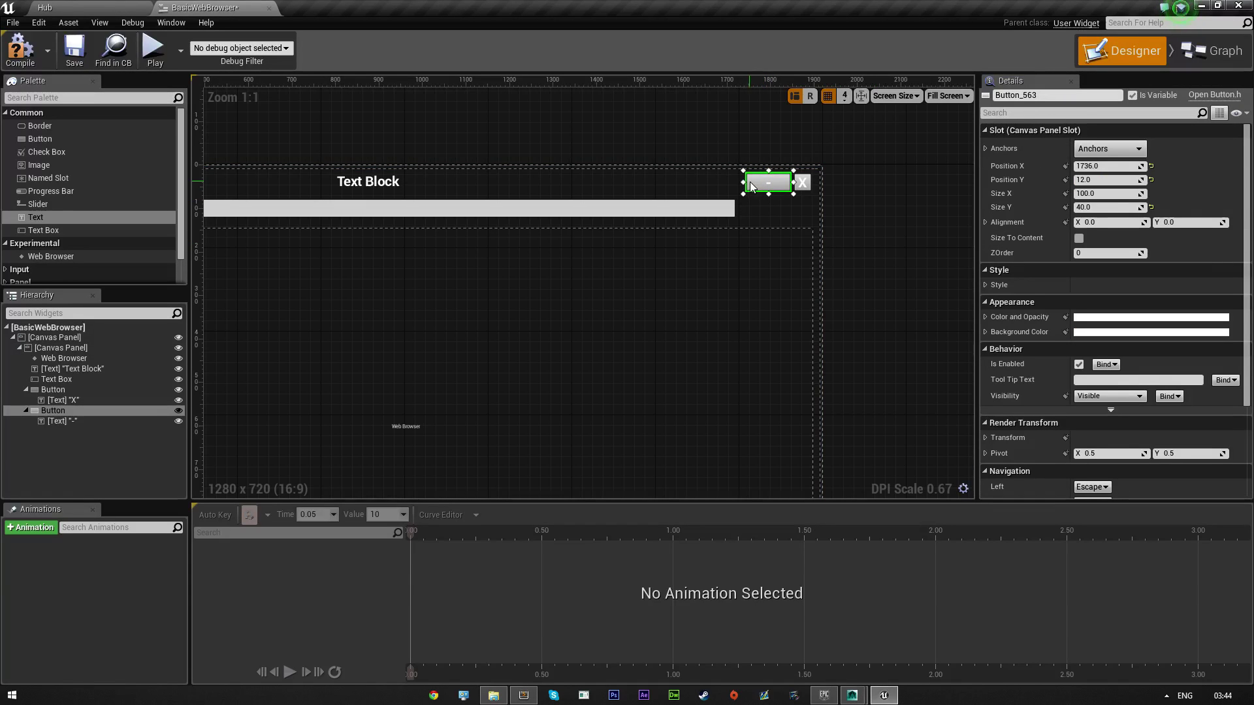
{"action": "left_click_drag", "start_coordinate": [746, 184], "coordinate": [752, 184]}
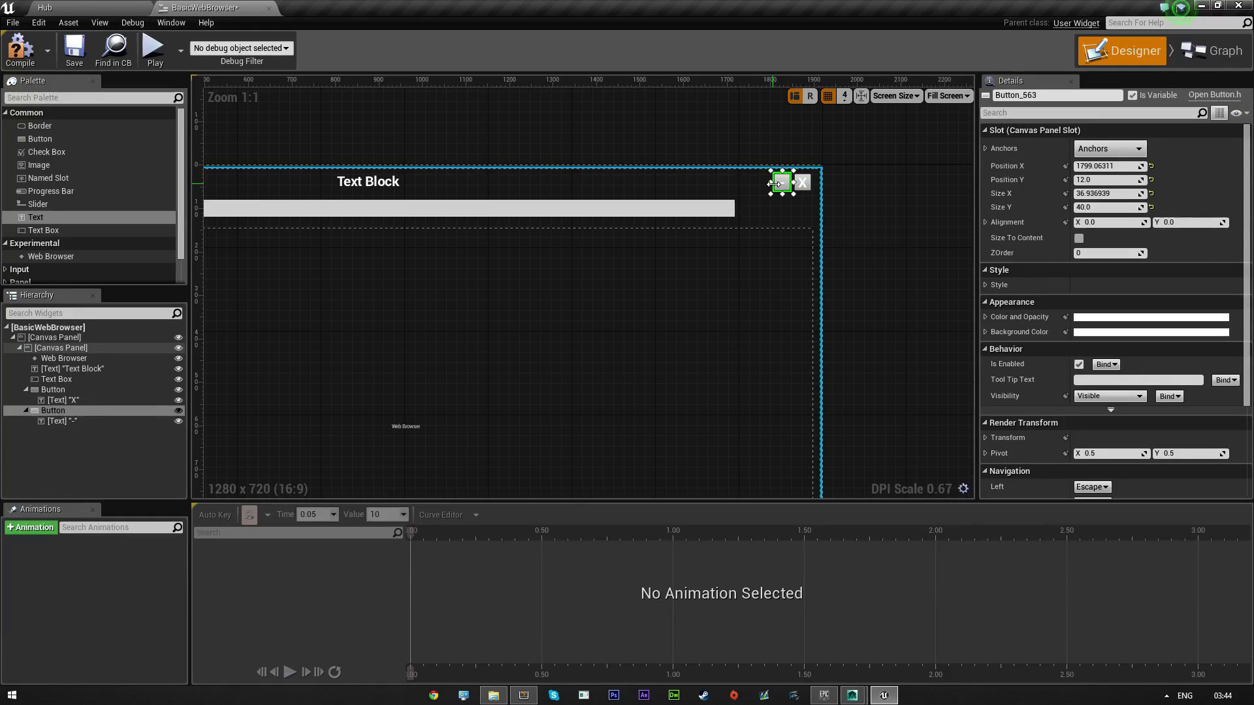
{"action": "left_click_drag", "start_coordinate": [767, 185], "coordinate": [790, 181]}
{"action": "left_click", "coordinate": [808, 188]}
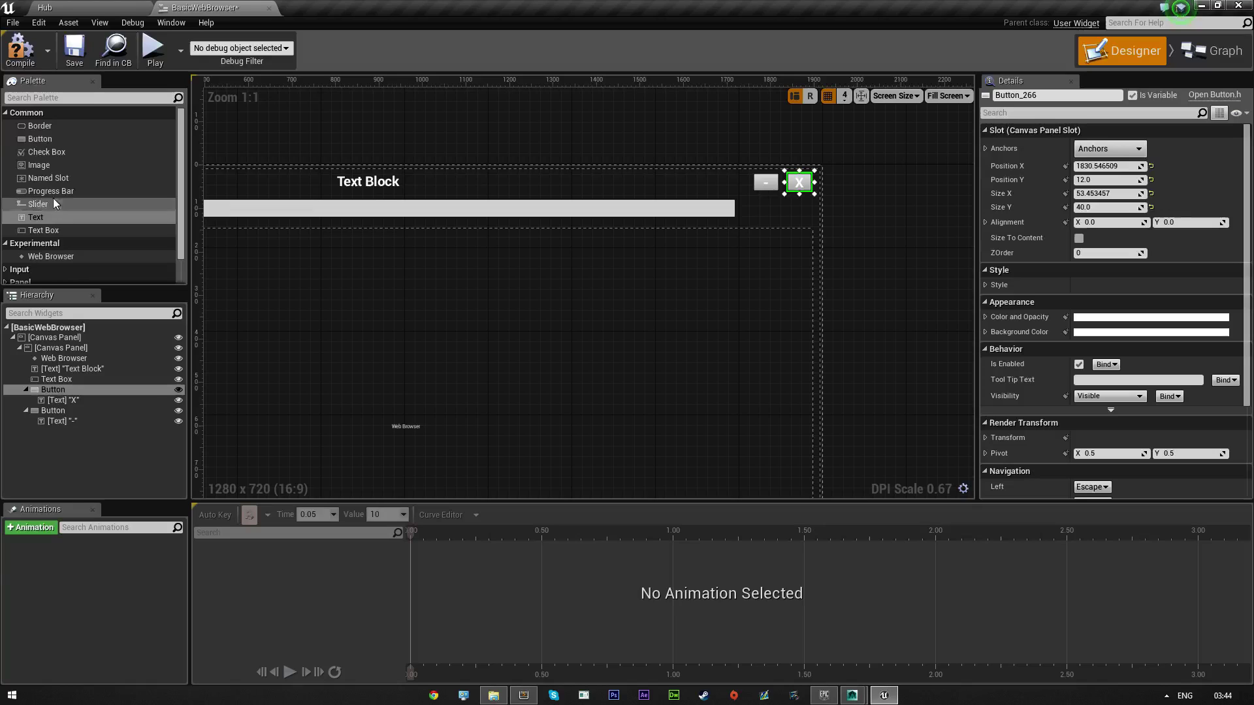
- Add a Button beside the text box at X about 1753, Y 72, about 135 wide, and label it "GO"
{"action": "left_click_drag", "start_coordinate": [44, 142], "coordinate": [752, 209]}
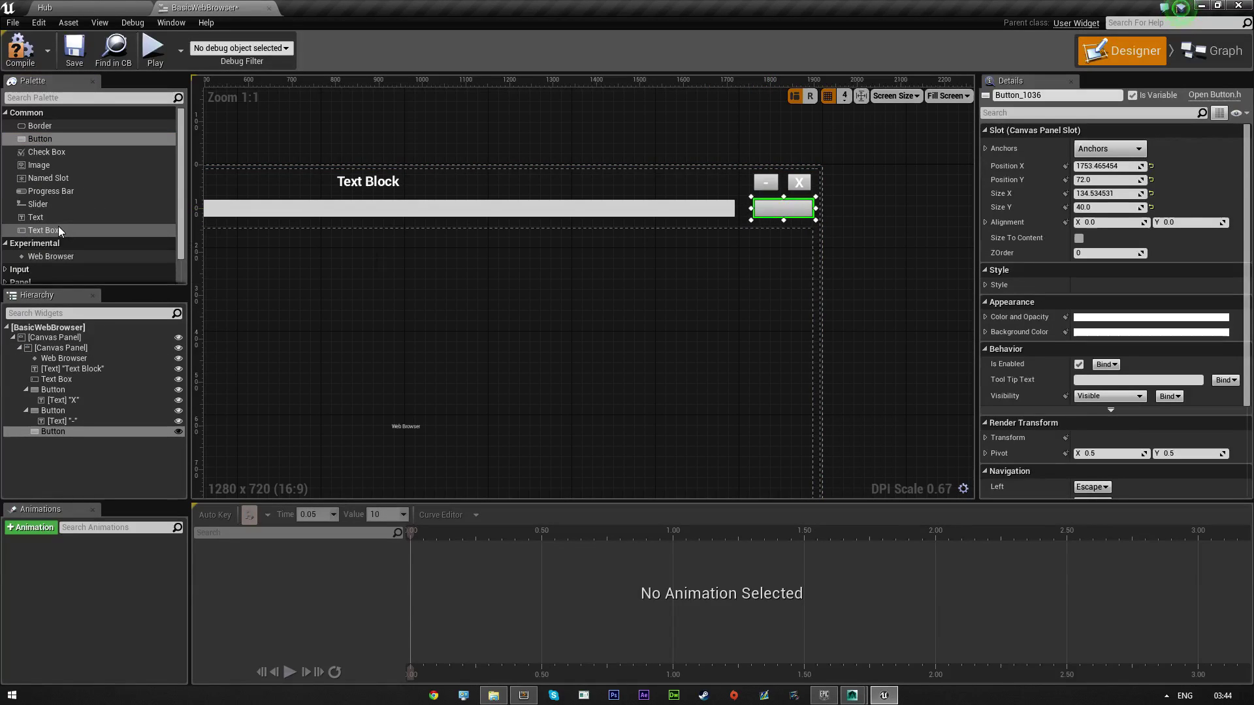
{"action": "left_click_drag", "start_coordinate": [51, 220], "coordinate": [784, 208]}
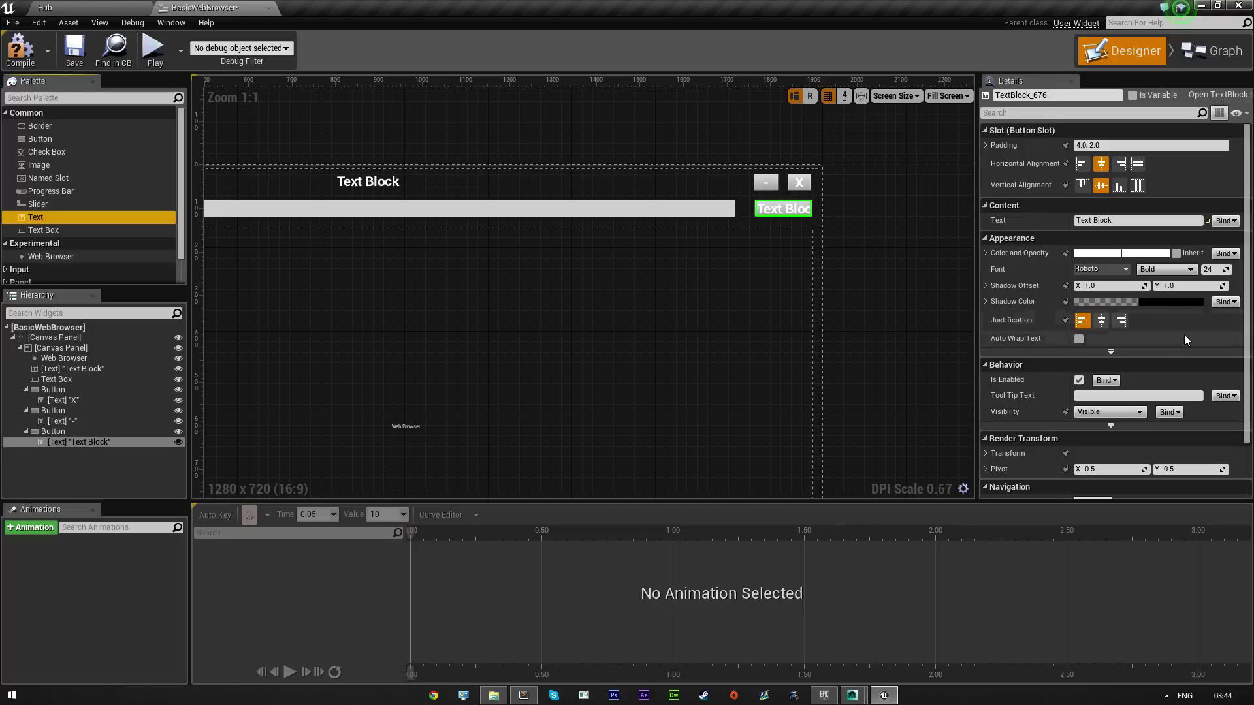
{"action": "left_click", "coordinate": [1138, 220]}
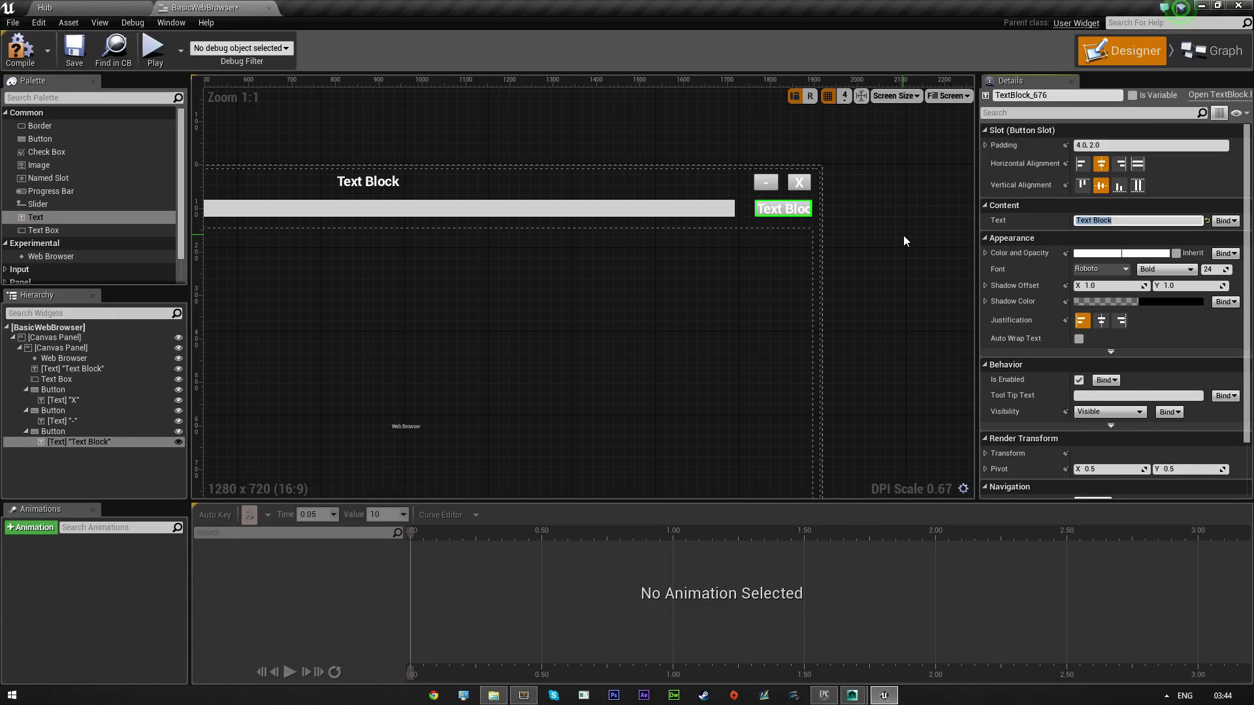
{"action": "type", "text": "GO"}
{"action": "scroll", "coordinate": [656, 330], "scroll_direction": "down", "scroll_amount": 4}
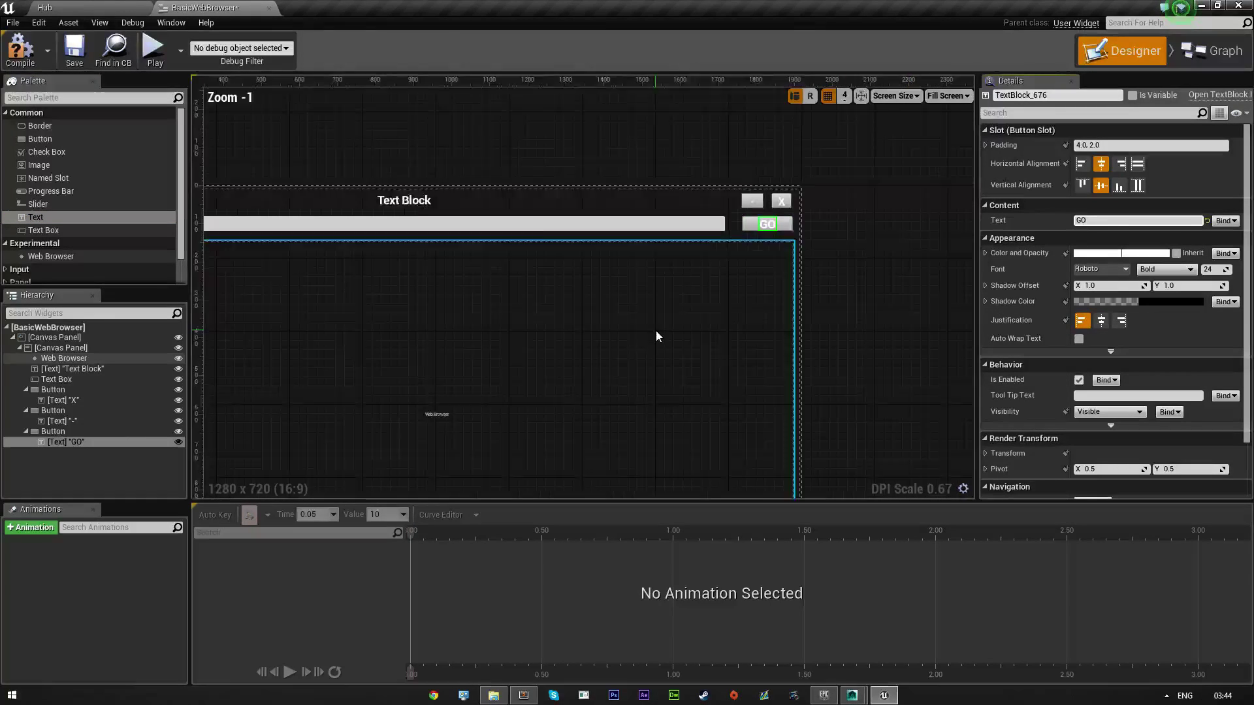
{"action": "right_click_drag", "start_coordinate": [774, 387], "coordinate": [833, 322]}
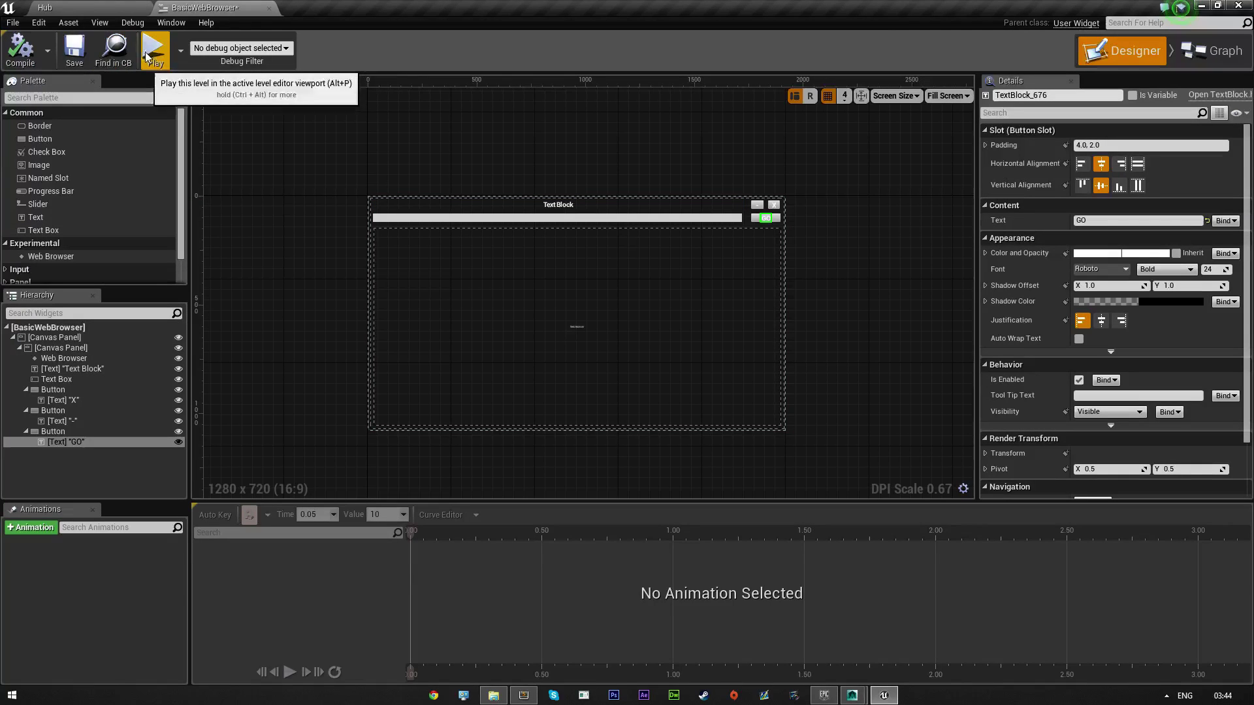
- Convert the Terminal actor in the Hub level into a blueprint named Terminal_BP in the Blueprints folder
{"action": "left_click", "coordinate": [77, 7]}
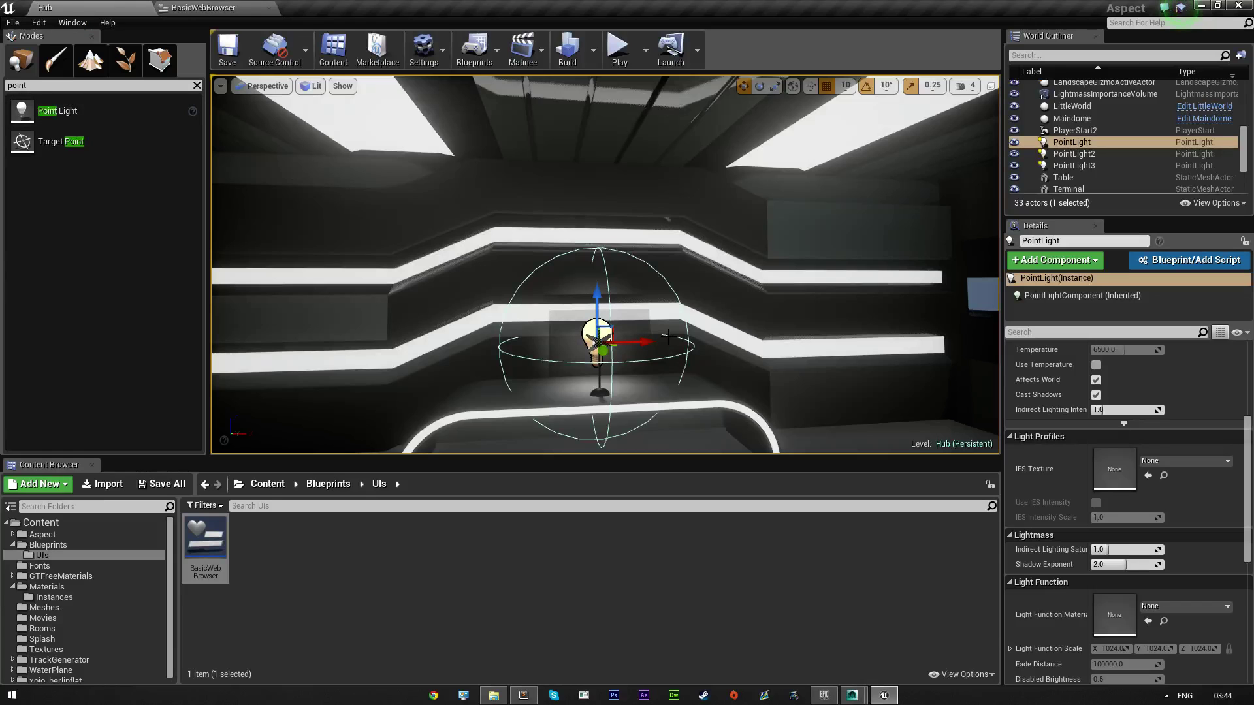
{"action": "left_click", "coordinate": [598, 340]}
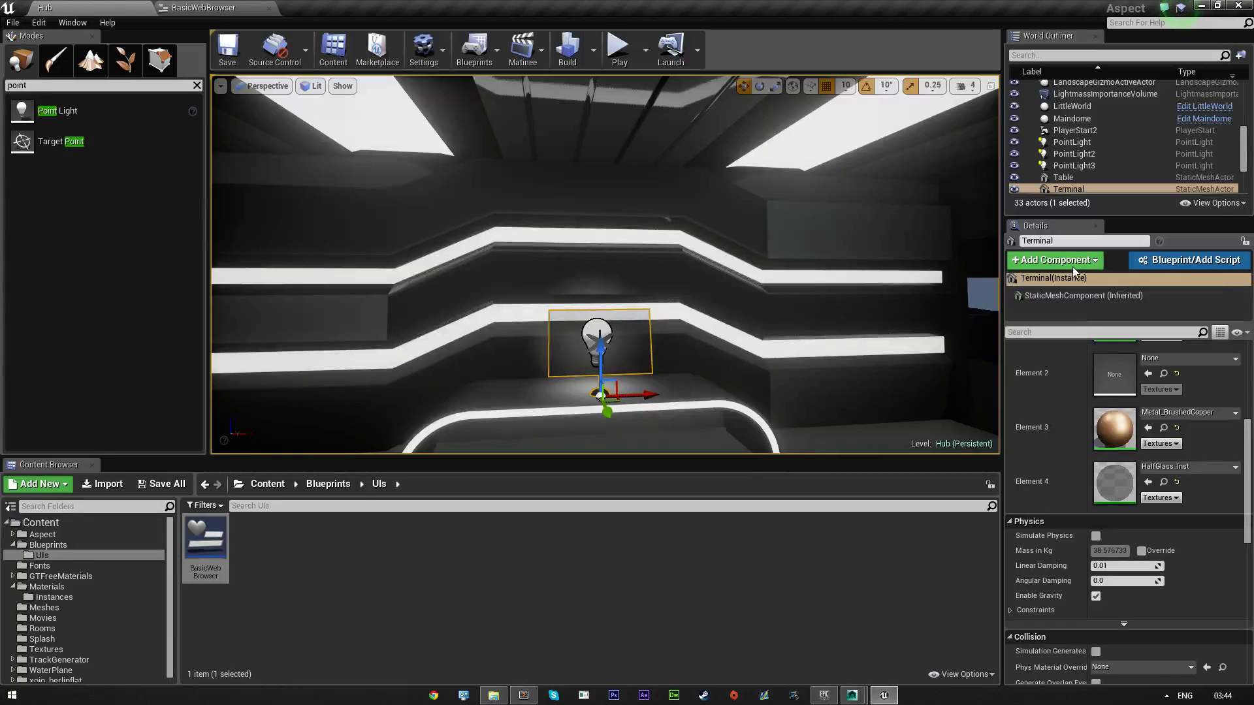
{"action": "left_click", "coordinate": [1094, 260]}
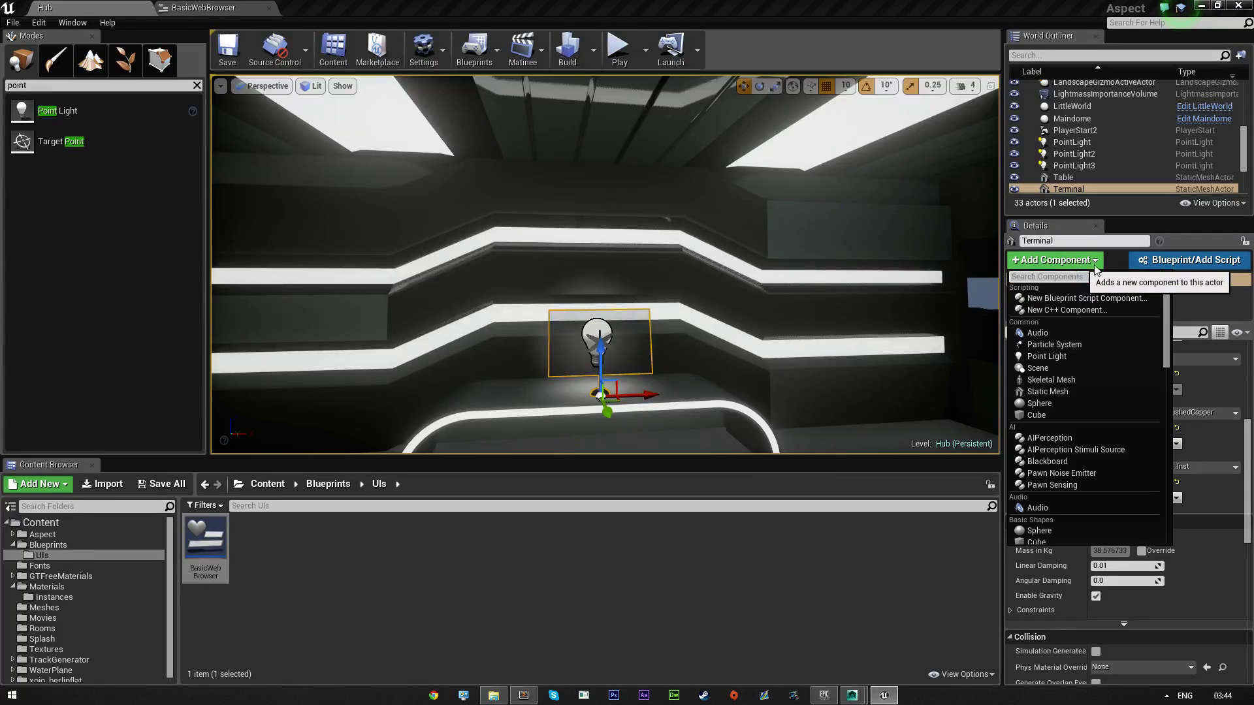
{"action": "left_click", "coordinate": [1189, 261]}
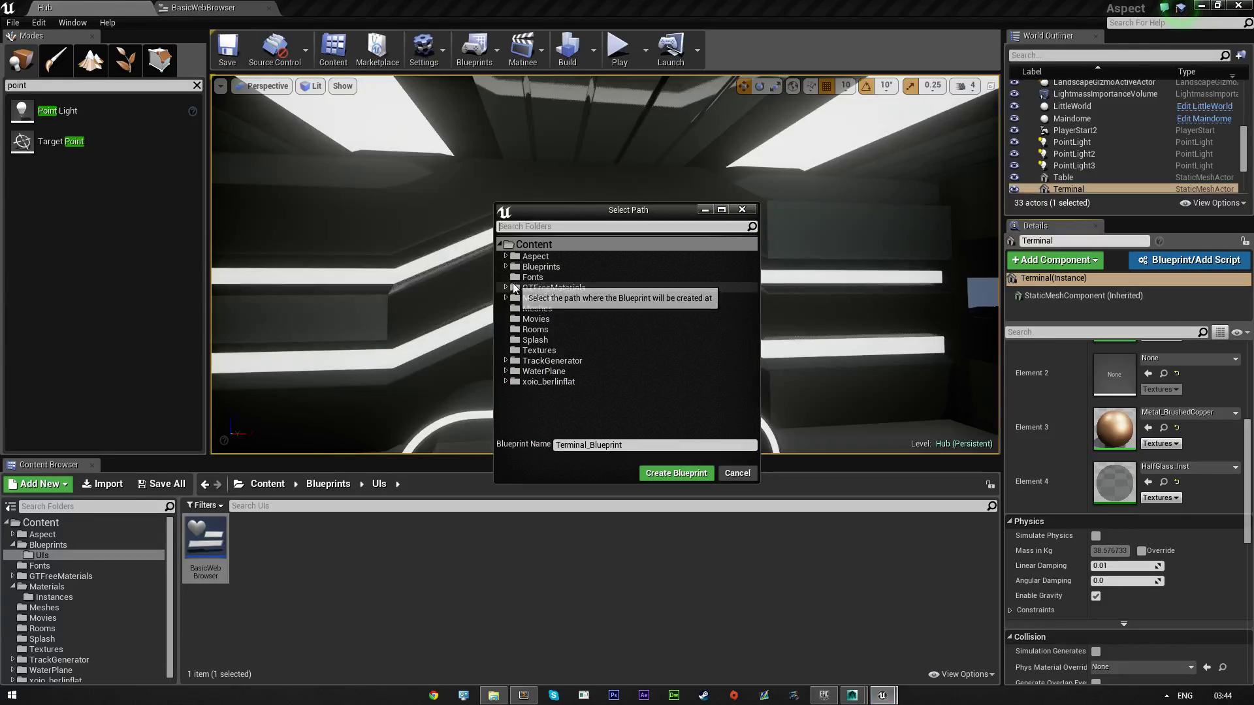
{"action": "left_click", "coordinate": [528, 268]}
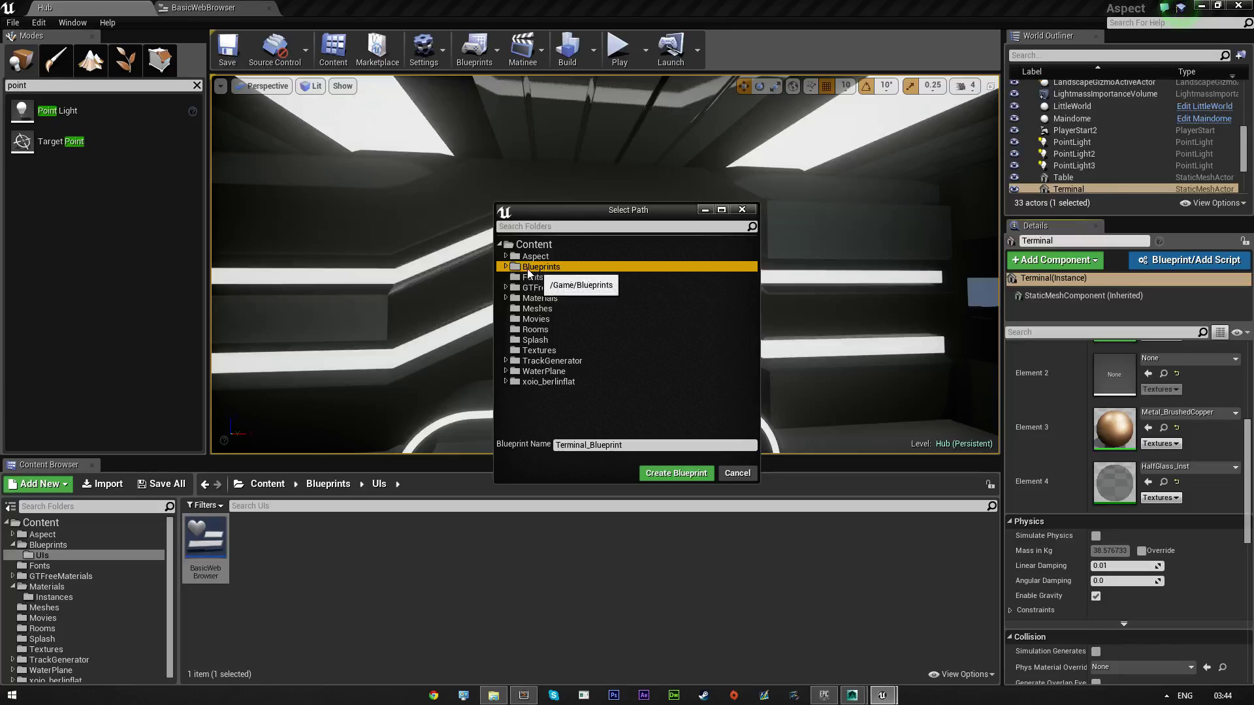
{"action": "left_click", "coordinate": [505, 267]}
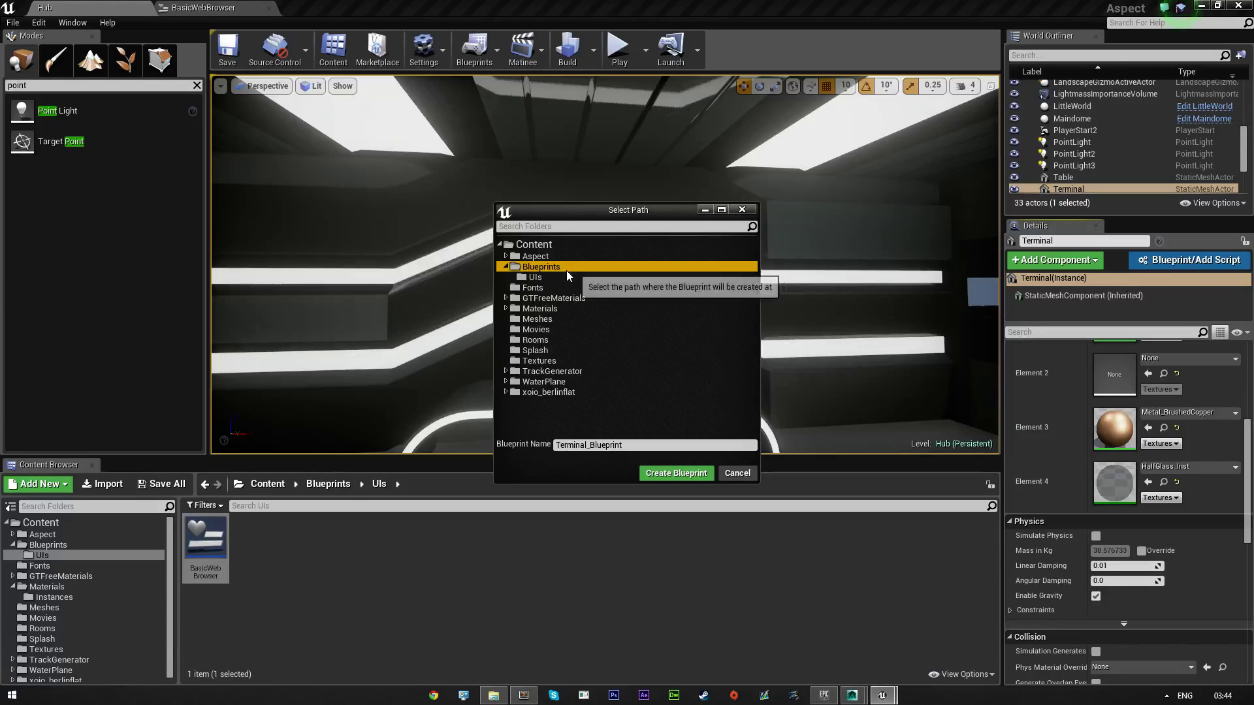
{"action": "left_click", "coordinate": [558, 444]}
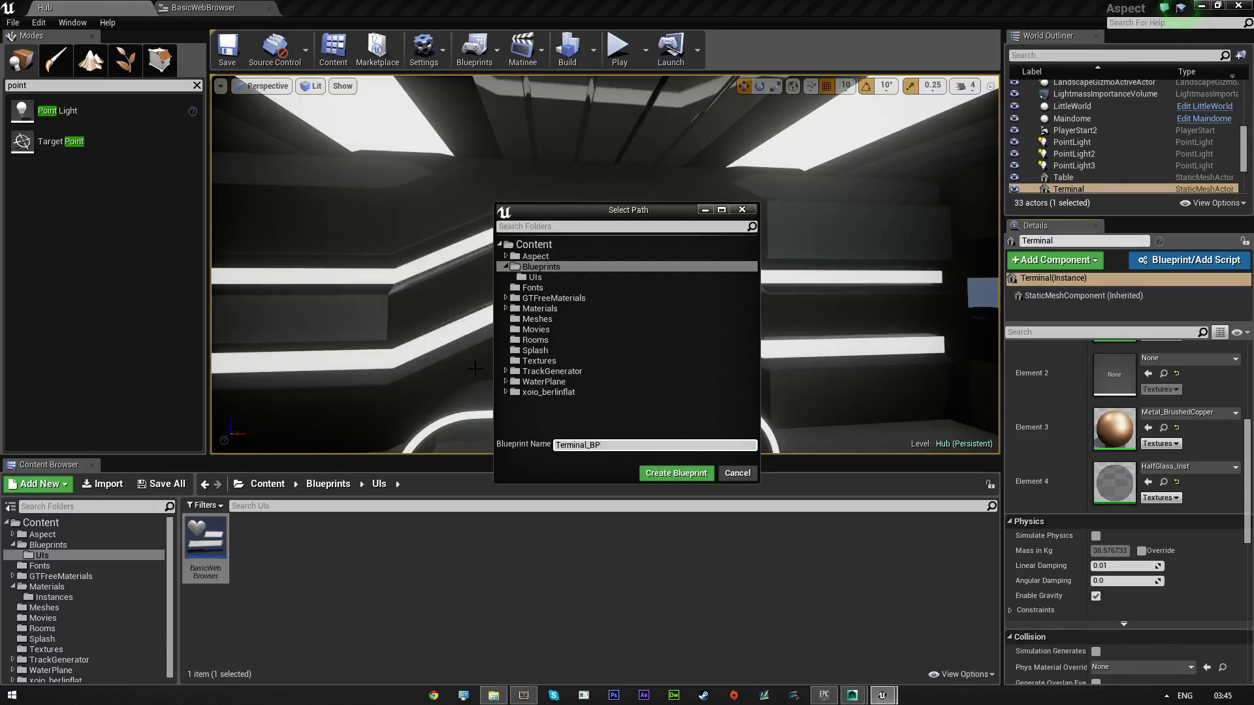
{"action": "left_click", "coordinate": [676, 473]}
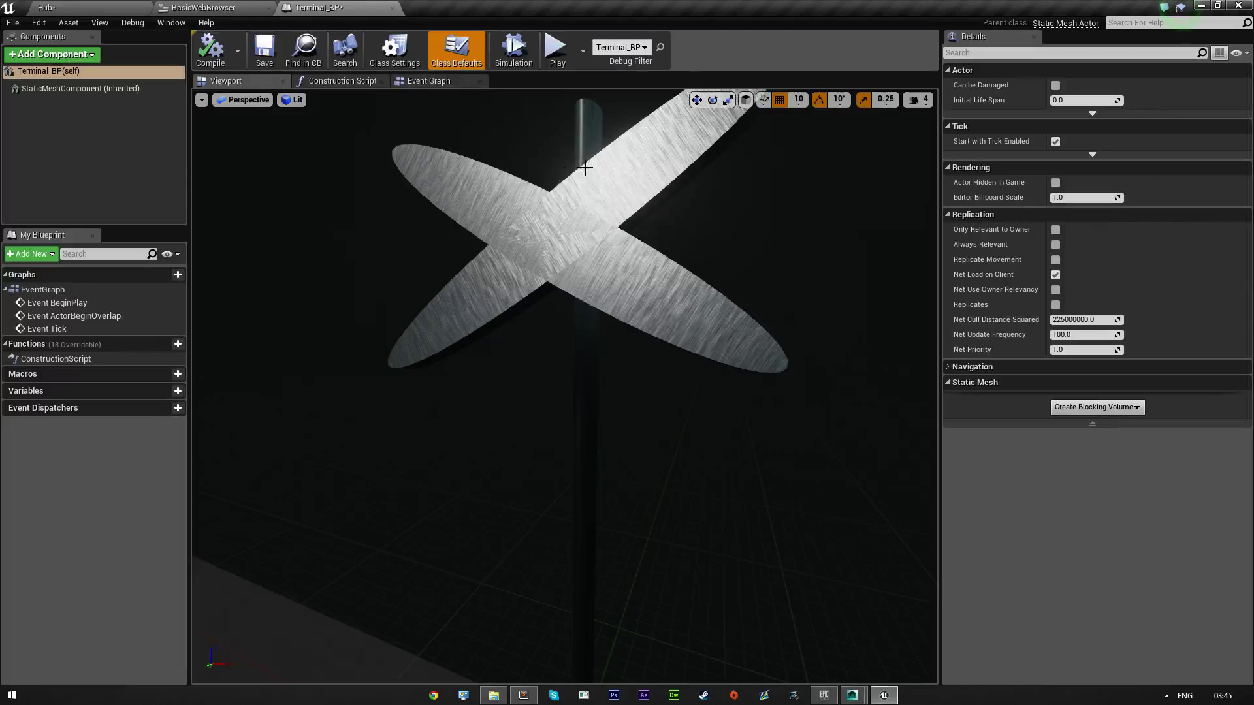
- Add a Widget component under the blueprint's static mesh component and name it WebBrowser
{"action": "left_click", "coordinate": [431, 81]}
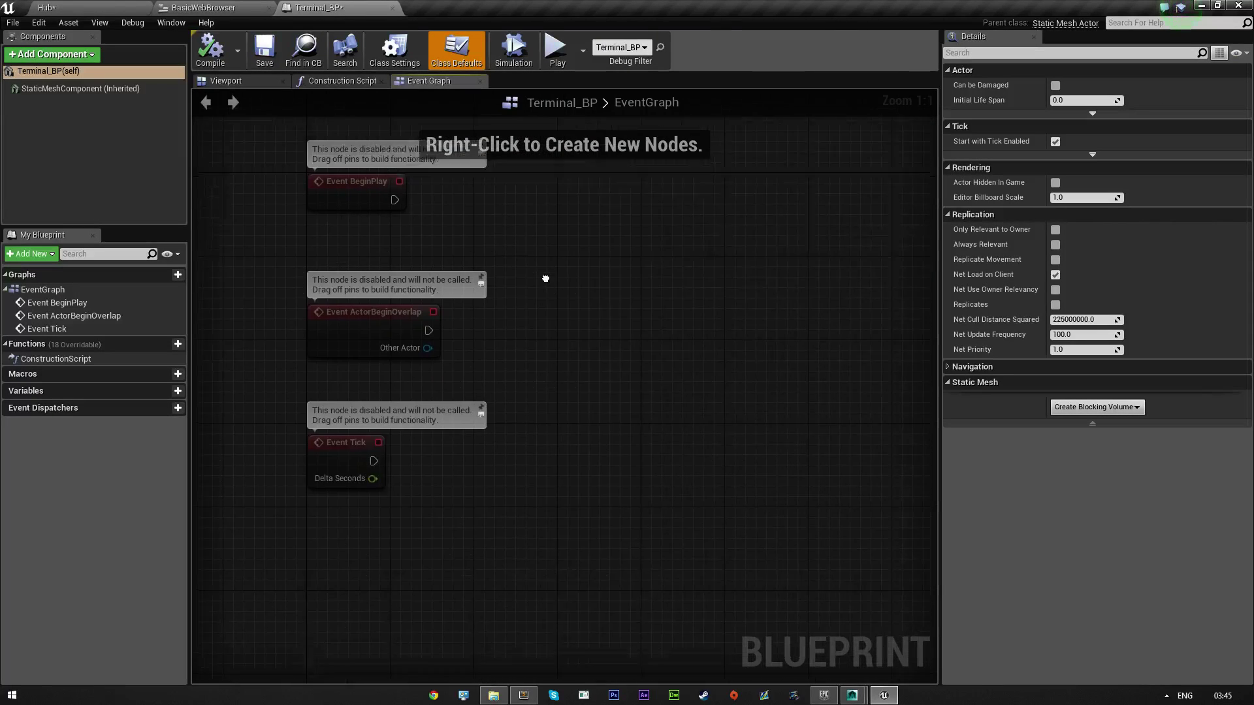
{"action": "left_click", "coordinate": [72, 88]}
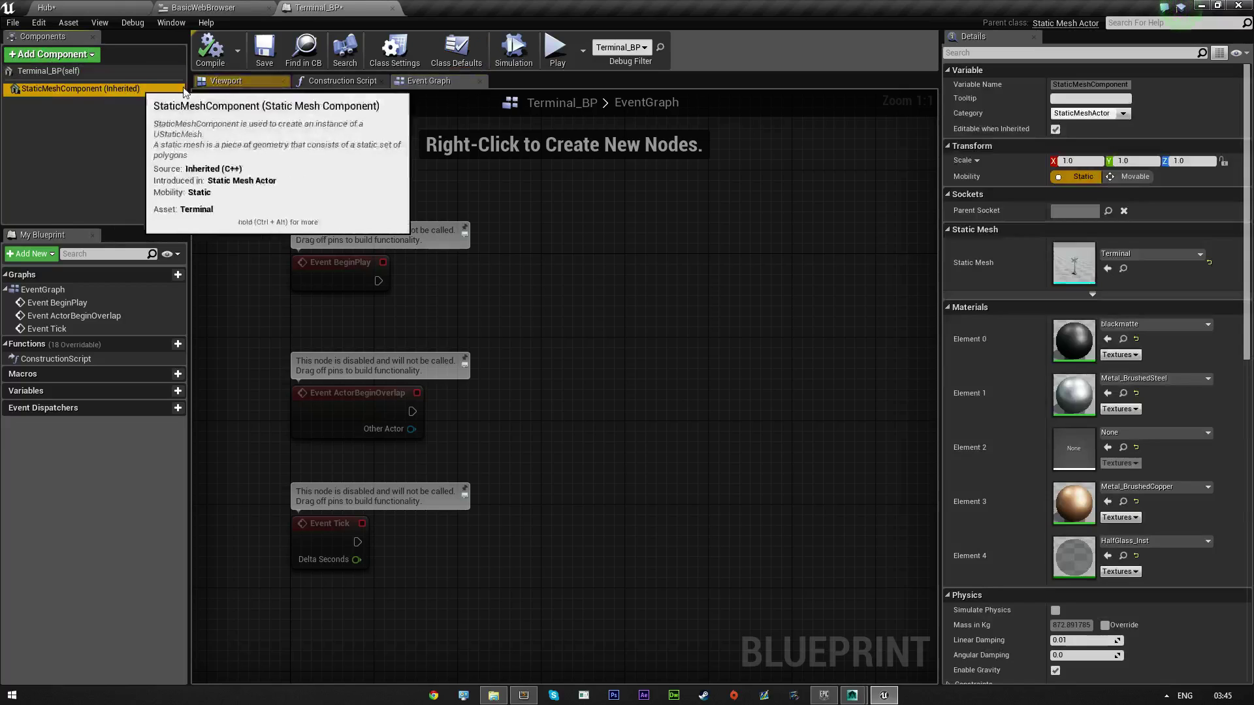
{"action": "left_click", "coordinate": [226, 81]}
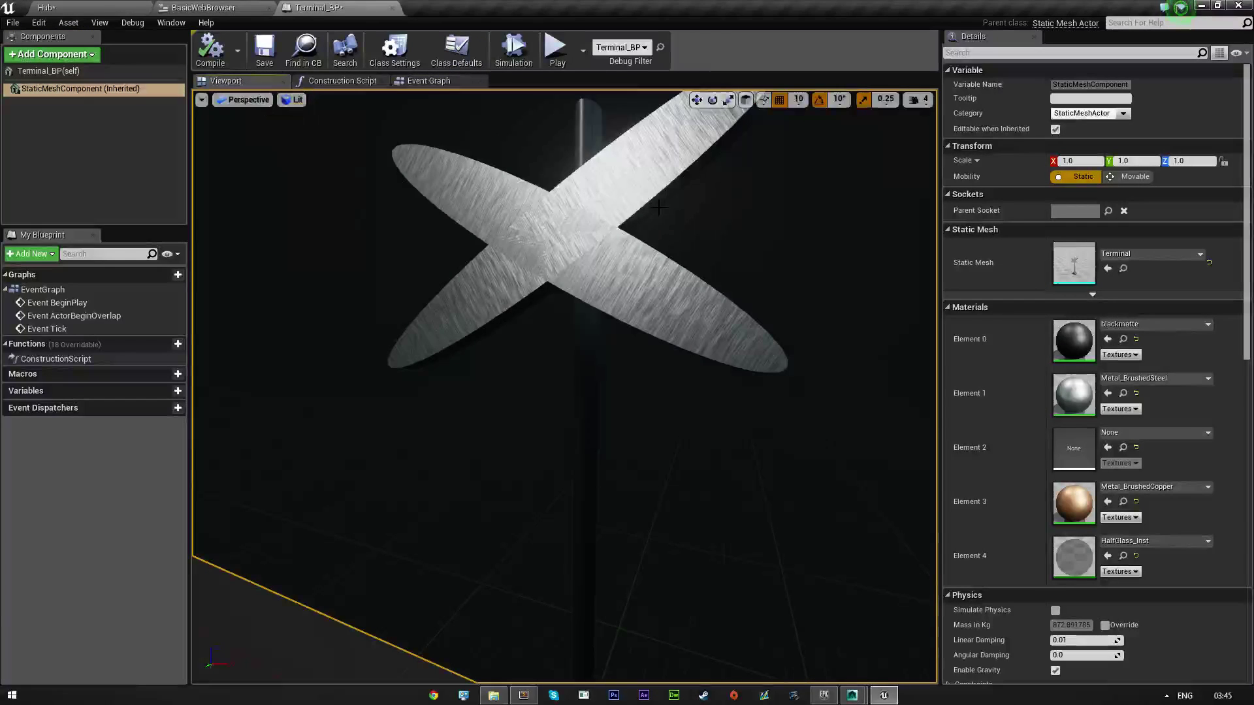
{"action": "left_click", "coordinate": [51, 55]}
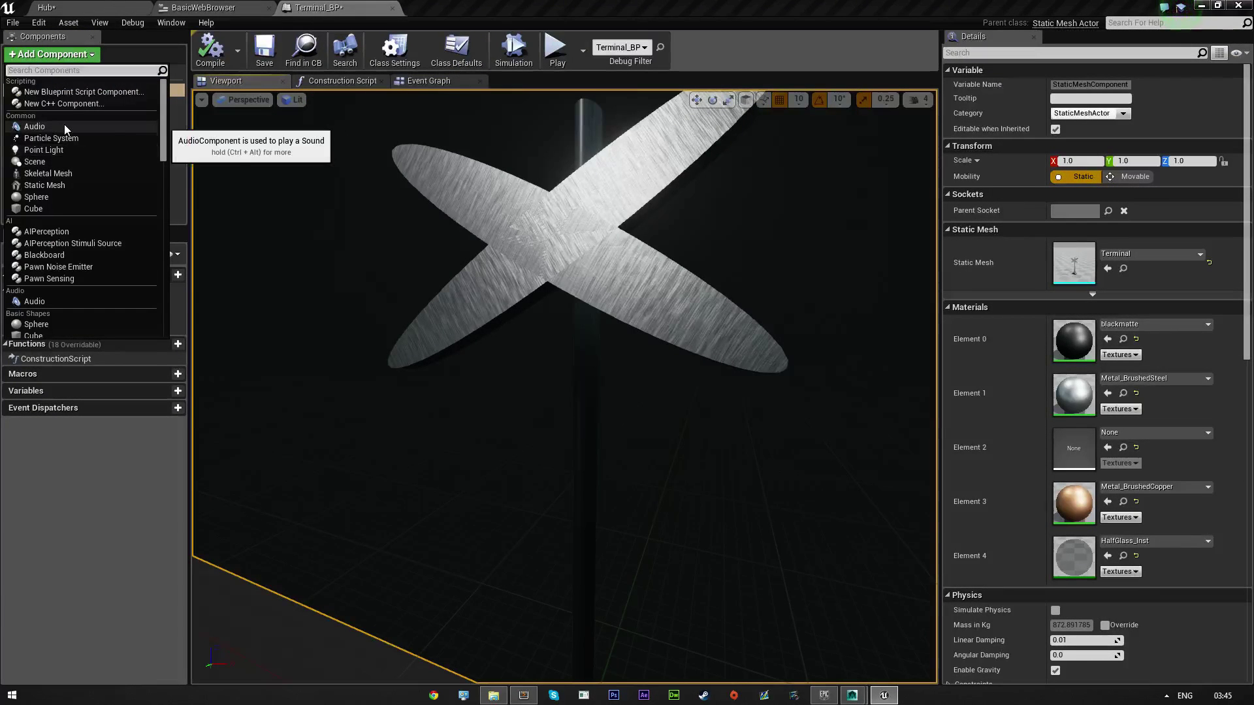
{"action": "type", "text": "widget"}
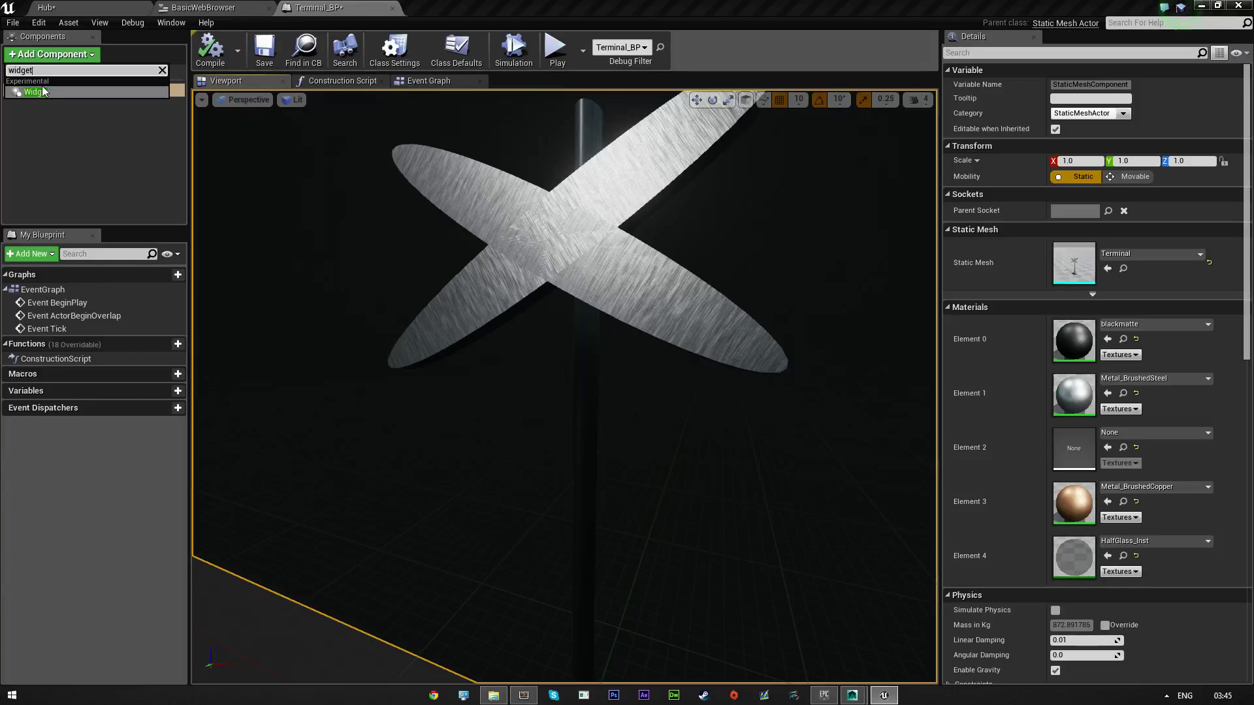
{"action": "left_click", "coordinate": [44, 91]}
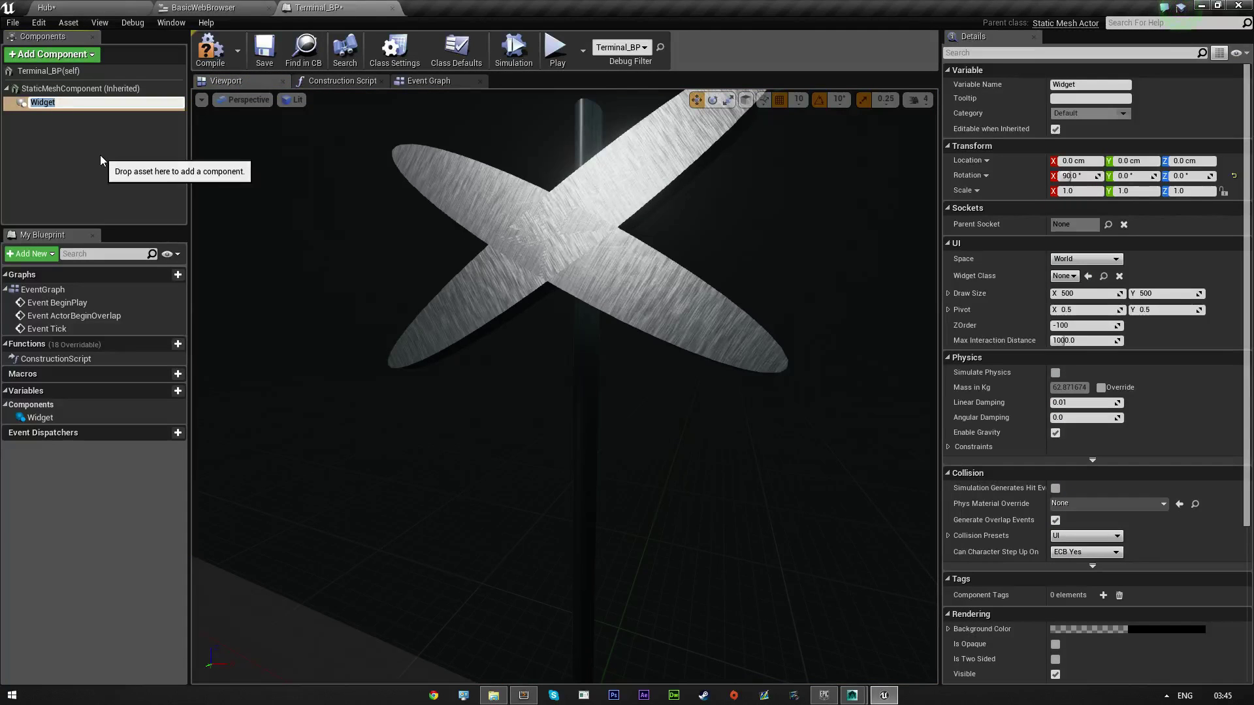
{"action": "type", "text": "WebBrowser"}
{"action": "key", "text": "Return"}
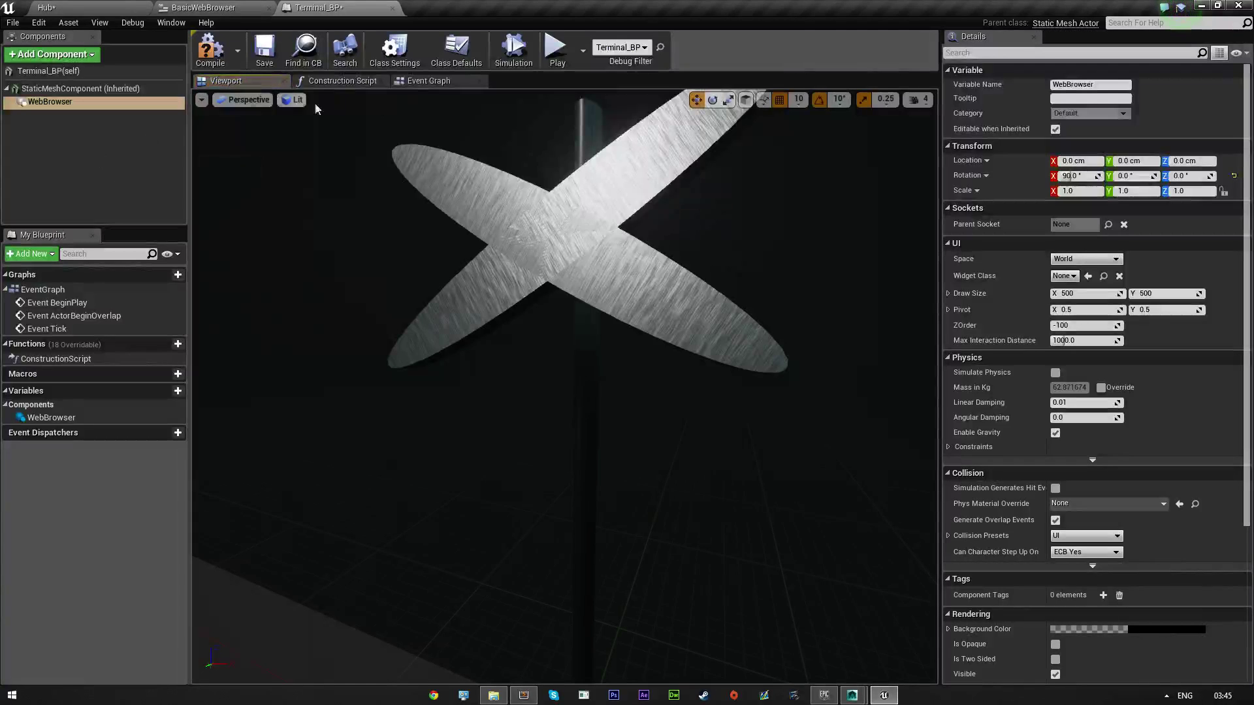
- Set the component's widget class to BasicWebBrowser and raise it to Z about 180 cm in front of the terminal screen
{"action": "left_click", "coordinate": [1064, 275]}
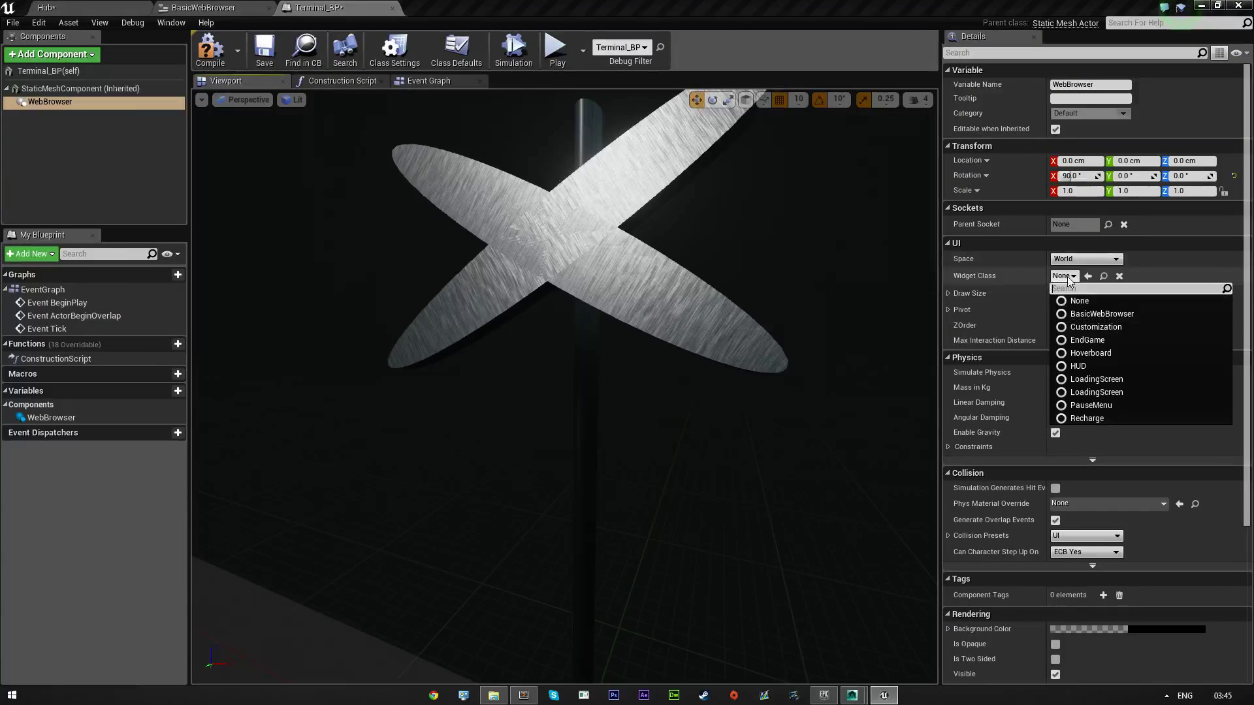
{"action": "left_click", "coordinate": [1123, 316]}
{"action": "scroll", "coordinate": [684, 324], "scroll_direction": "down", "scroll_amount": 5}
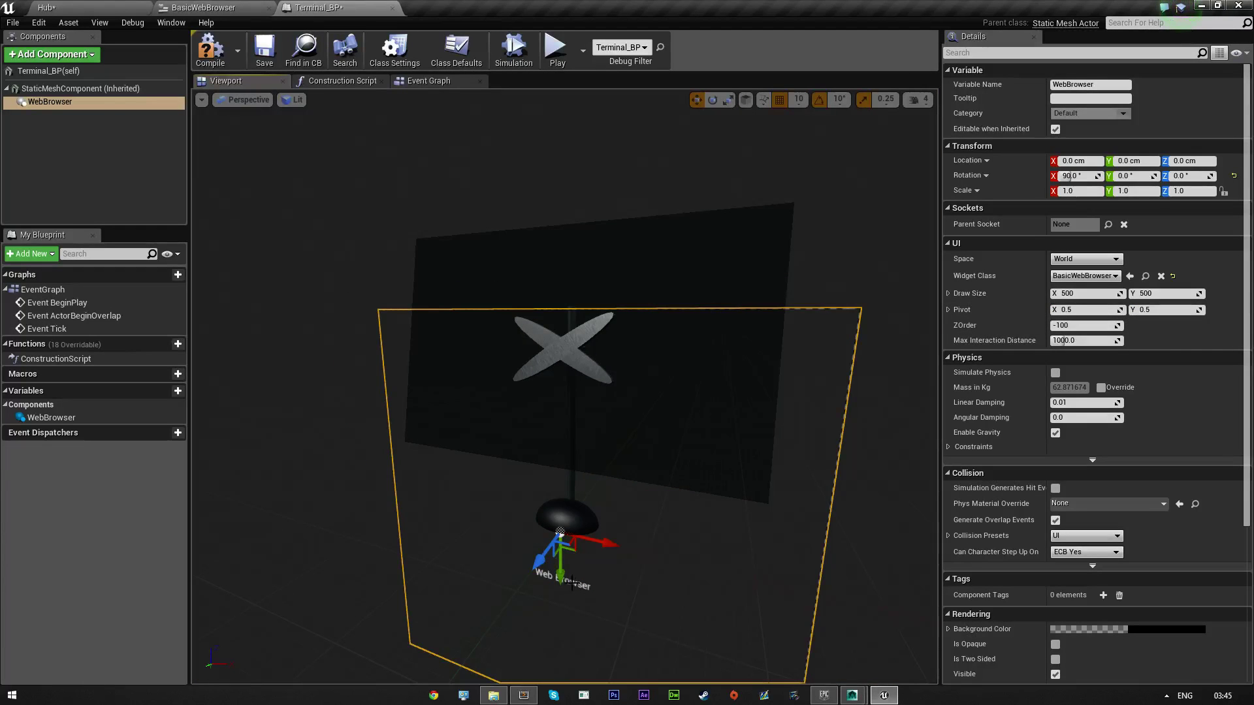
{"action": "left_click_drag", "start_coordinate": [560, 575], "coordinate": [559, 378]}
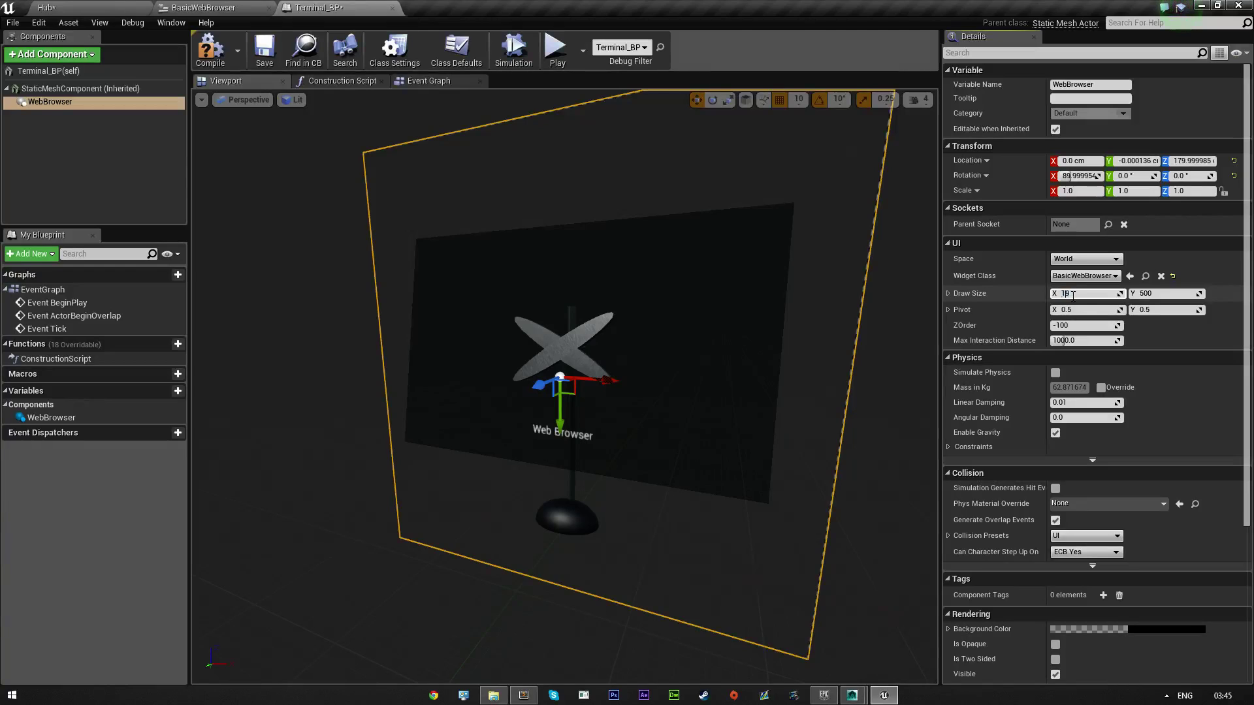
- Set the WebBrowser component's draw size to 1920 by 1080
{"action": "key", "text": "Return"}
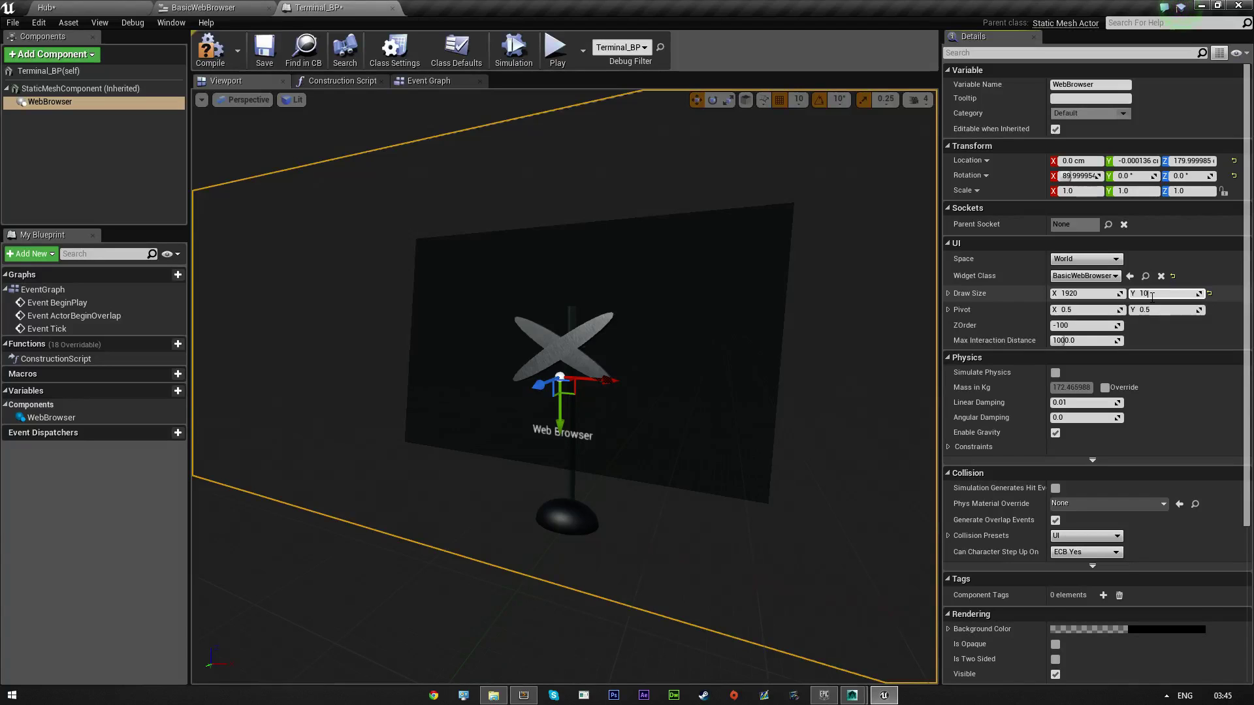
{"action": "key", "text": "Return"}
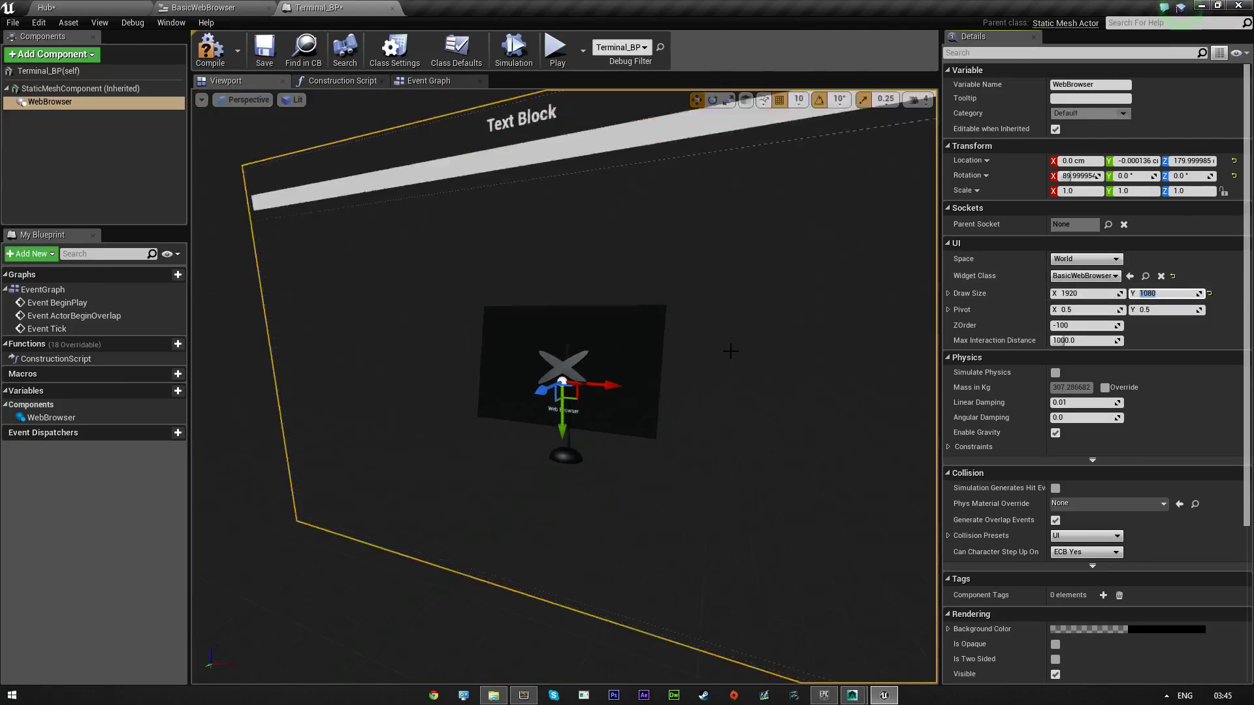
{"action": "scroll", "coordinate": [718, 289], "scroll_direction": "down", "scroll_amount": 5}
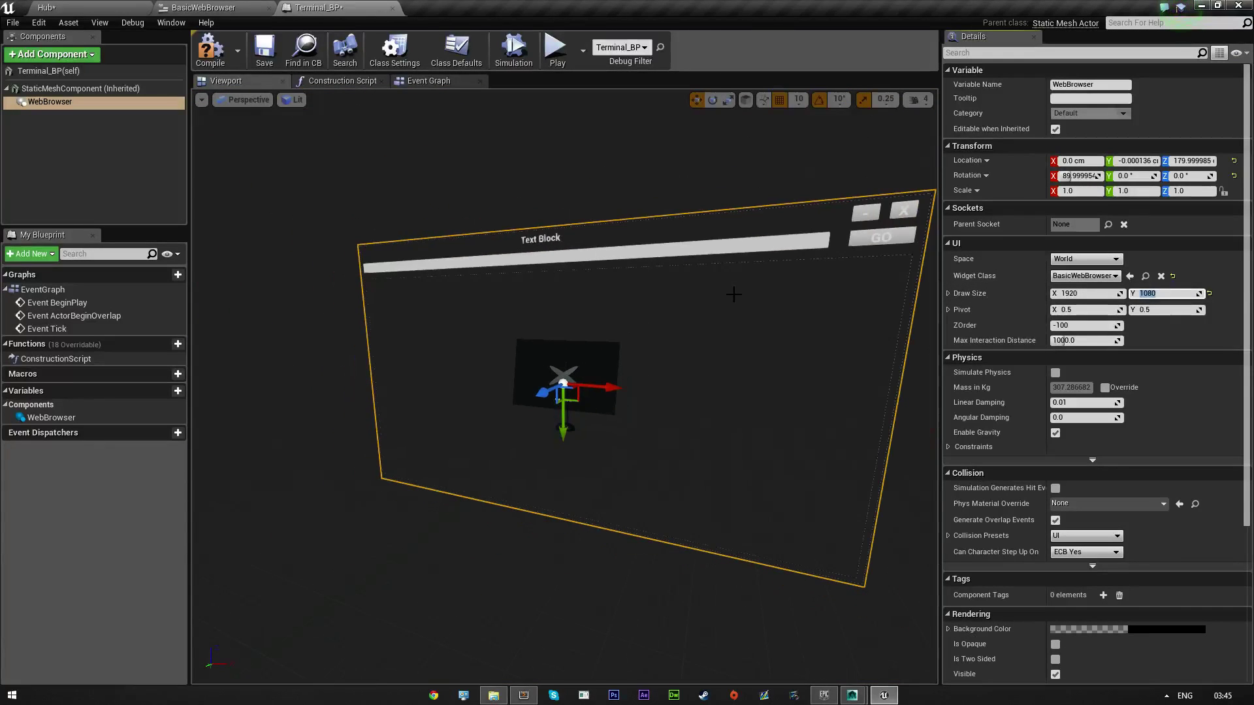
- Scale the WebBrowser component down to about 0.18 in X and 0.22 in Y to approximate the terminal screen
{"action": "left_click", "coordinate": [728, 99]}
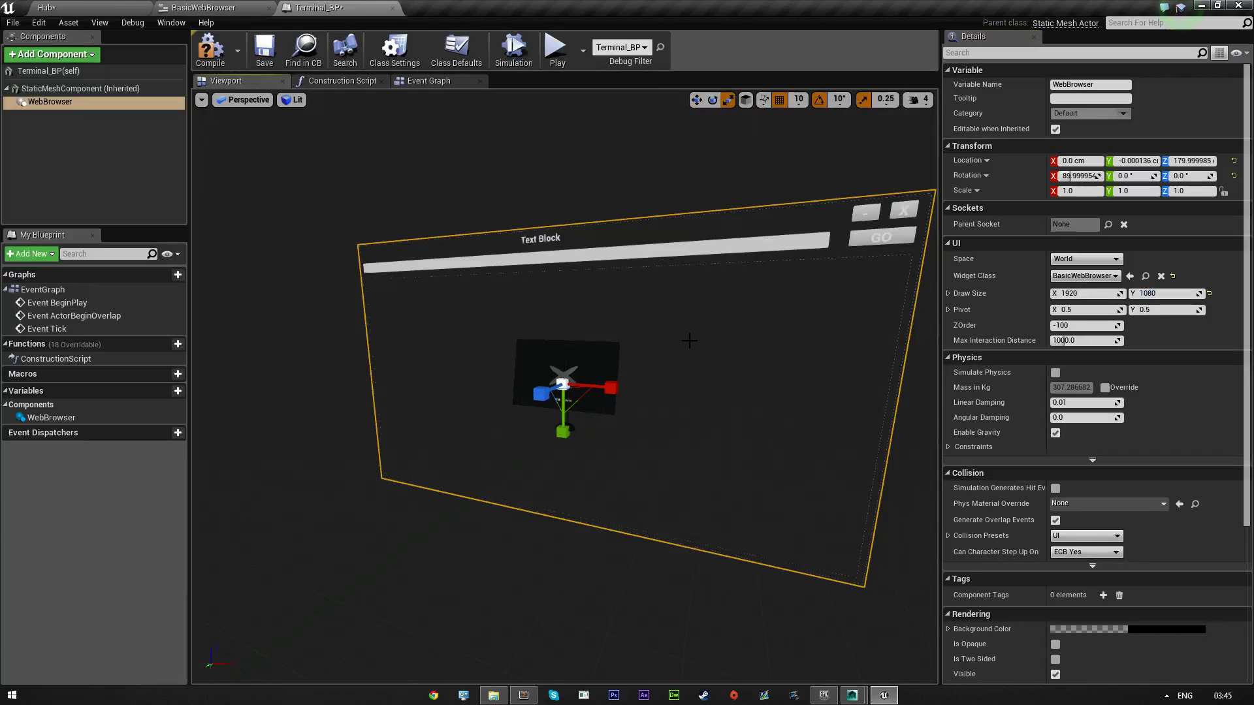
{"action": "left_click_drag", "start_coordinate": [616, 389], "coordinate": [593, 390]}
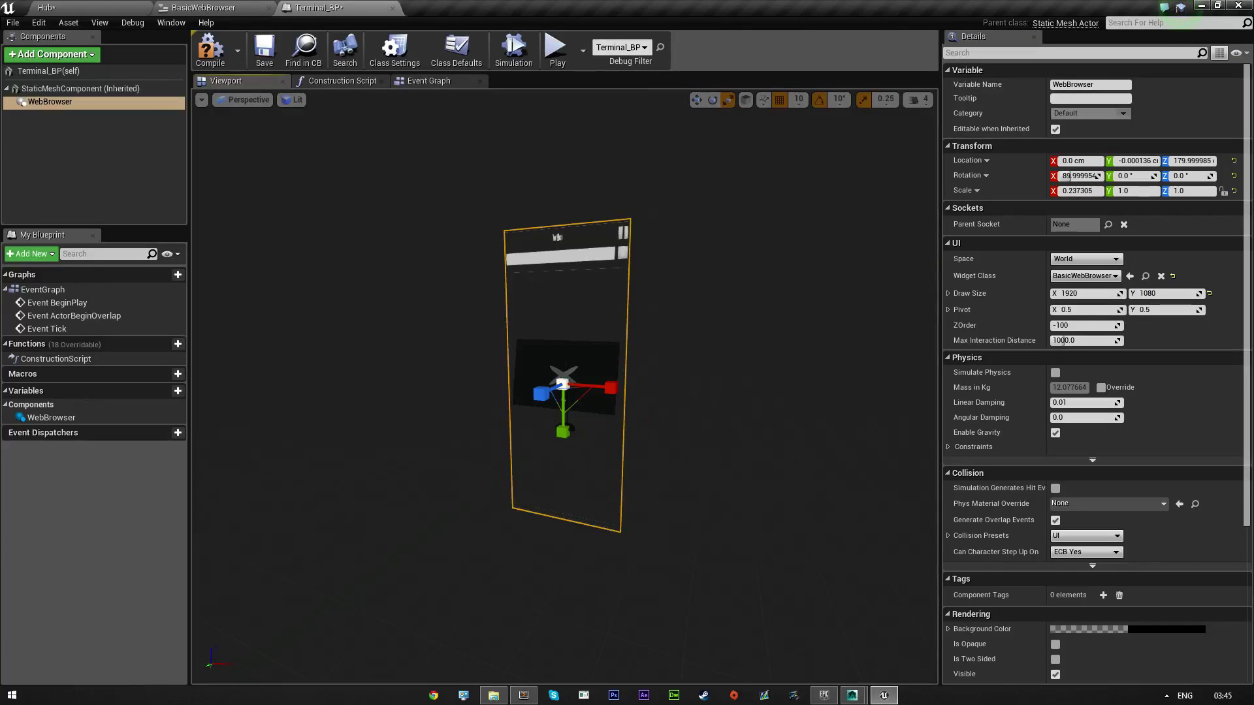
{"action": "key", "text": "a"}
{"action": "right_click_drag", "start_coordinate": [632, 373], "coordinate": [676, 372]}
{"action": "key", "text": "w"}
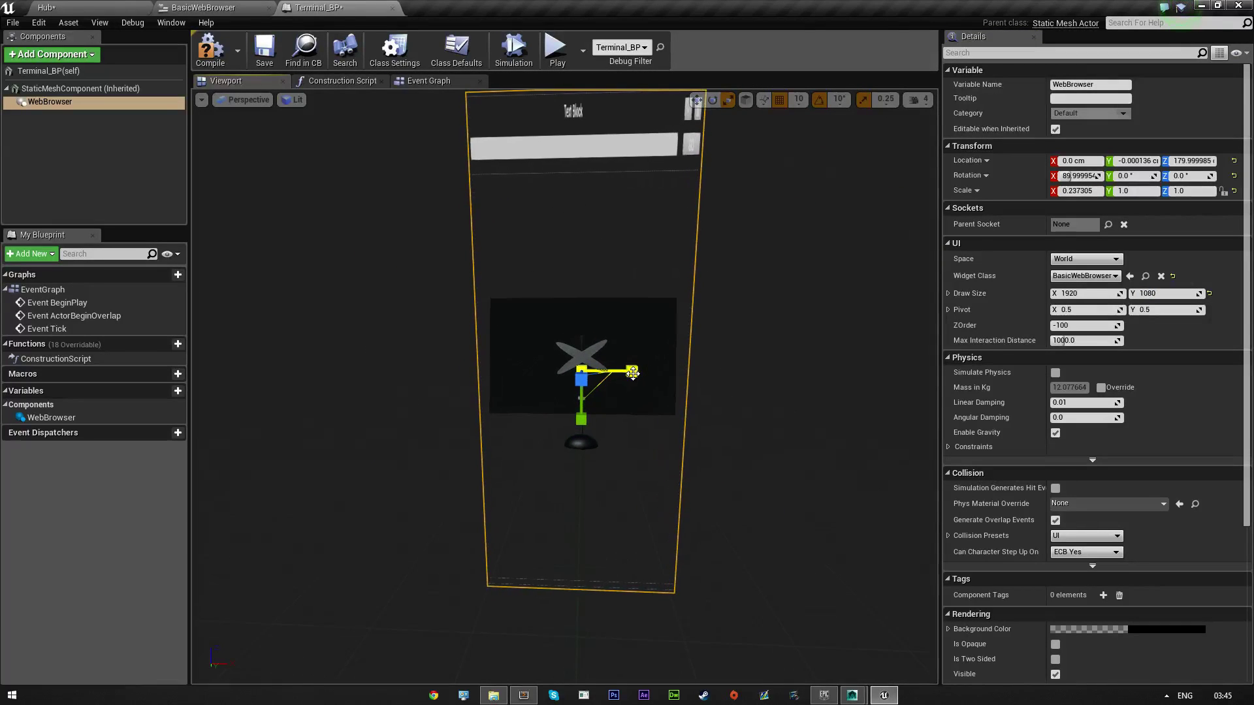
{"action": "left_click_drag", "start_coordinate": [631, 372], "coordinate": [624, 372]}
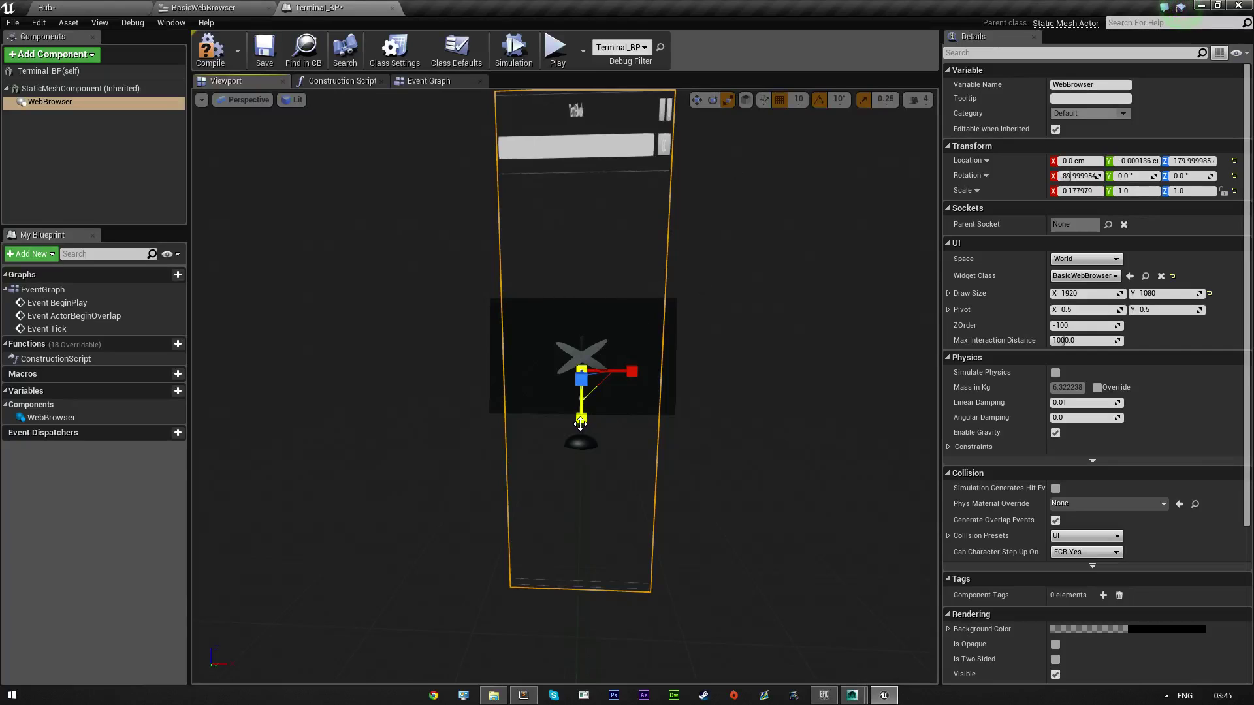
{"action": "left_click_drag", "start_coordinate": [580, 423], "coordinate": [580, 385]}
{"action": "key", "text": "d"}
{"action": "right_click_drag", "start_coordinate": [599, 437], "coordinate": [542, 418]}
{"action": "key", "text": "w"}
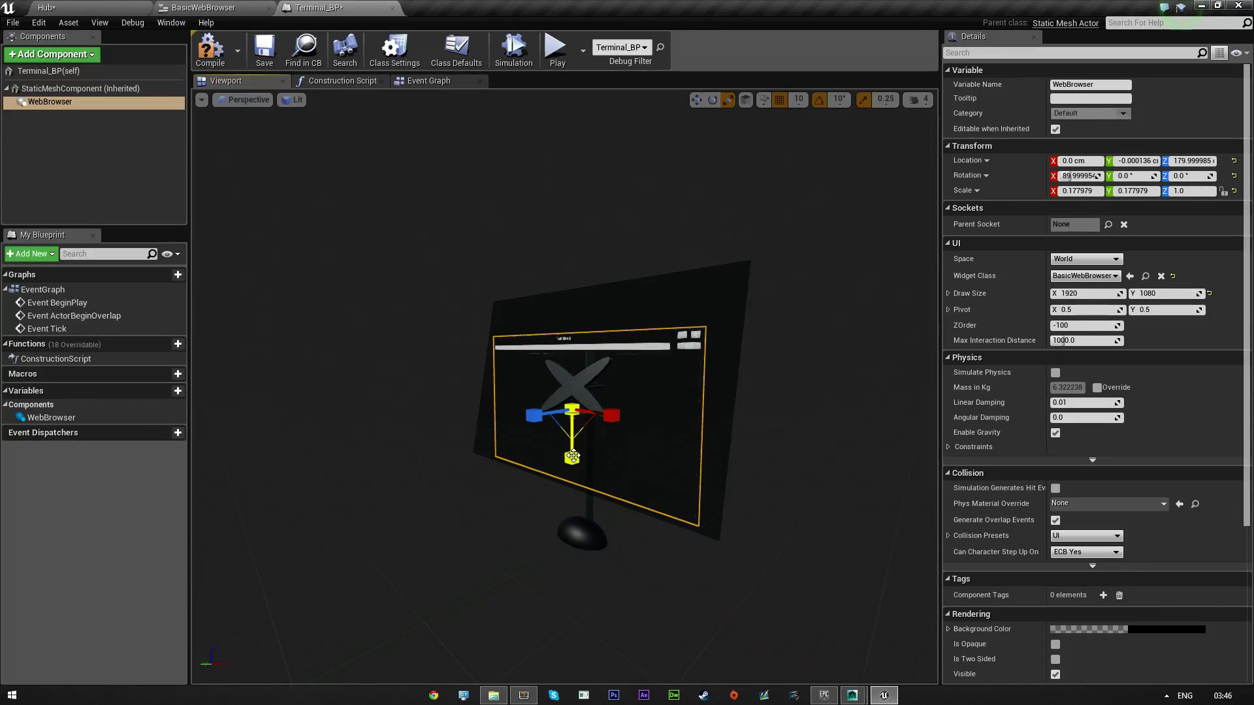
{"action": "left_click_drag", "start_coordinate": [573, 456], "coordinate": [572, 467]}
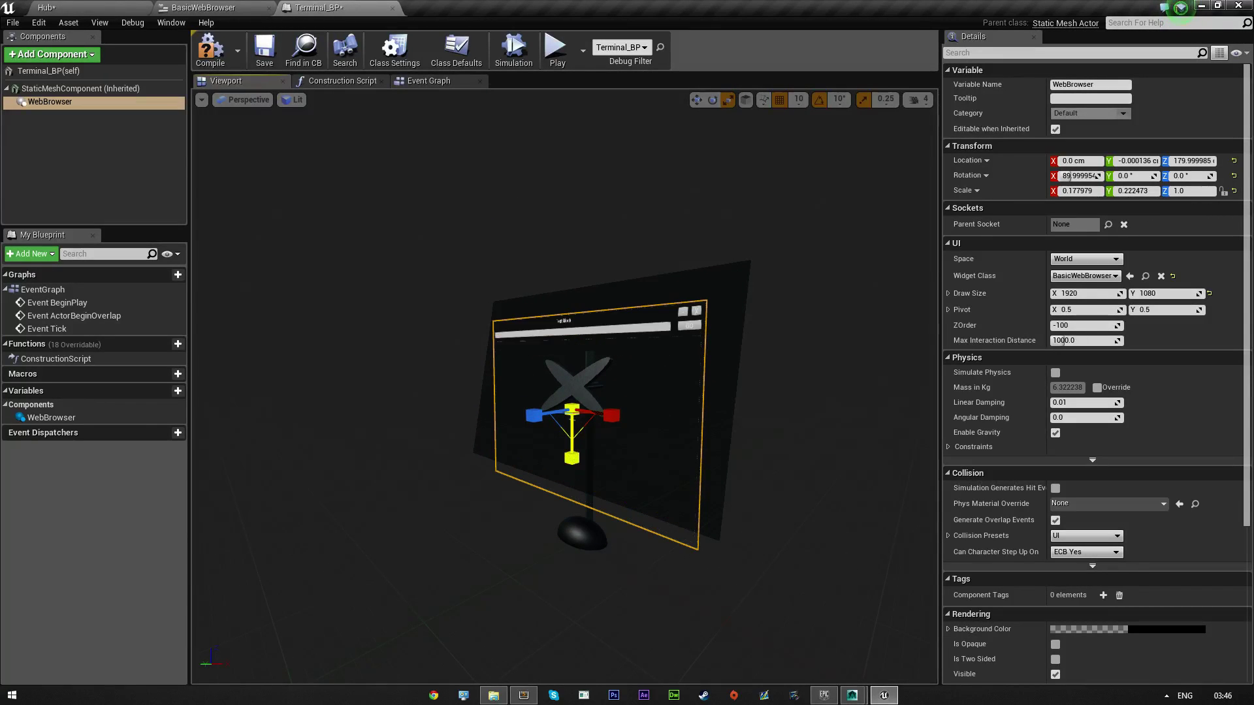
- Turn off scale snapping and widen the WebBrowser component to an X scale of about 0.206 to match the screen's width
{"action": "left_click", "coordinate": [862, 101]}
{"action": "right_click_drag", "start_coordinate": [750, 261], "coordinate": [750, 261]}
{"action": "key", "text": "a"}
{"action": "mouse_move", "coordinate": [670, 341]}
{"action": "right_mouse_down"}
{"action": "mouse_move", "coordinate": [656, 342]}
{"action": "mouse_move", "coordinate": [670, 341]}
{"action": "right_mouse_up"}
{"action": "key", "text": "w"}
{"action": "left_click_drag", "start_coordinate": [651, 353], "coordinate": [664, 353]}
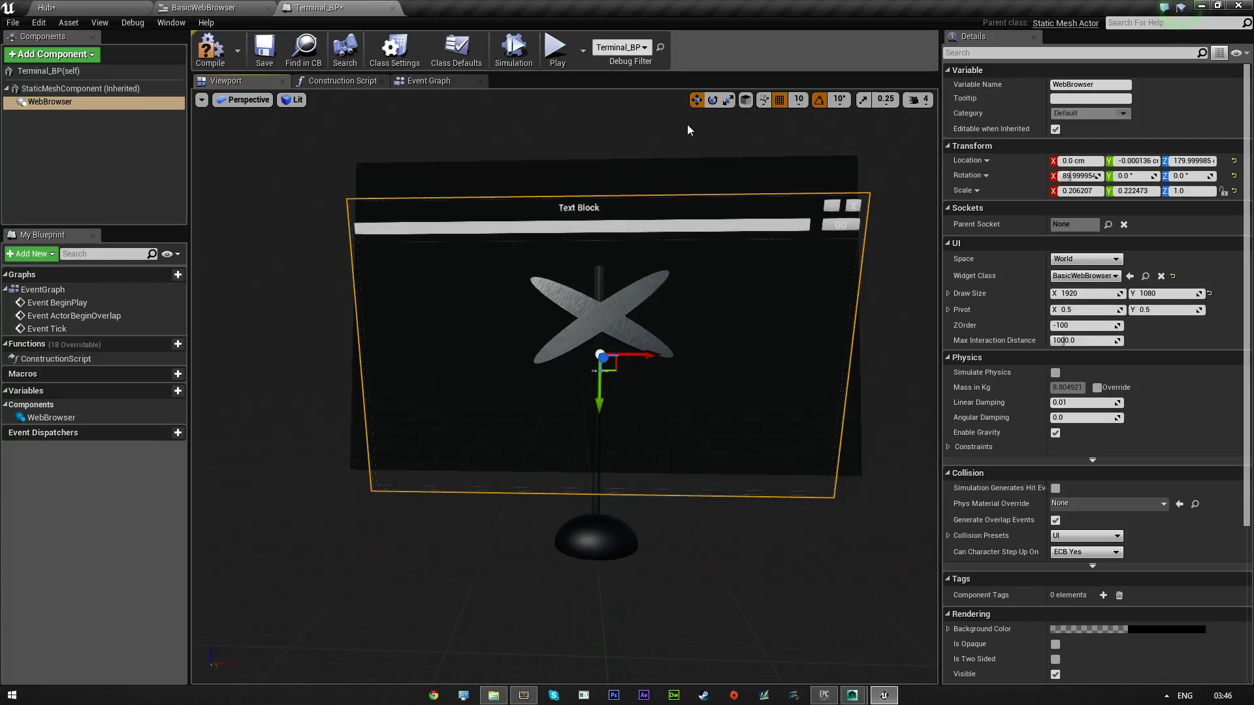
- Raise the WebBrowser component to Z about 210 cm and tilt it to about 80° around X to follow the screen's slope
{"action": "left_click_drag", "start_coordinate": [600, 398], "coordinate": [601, 371]}
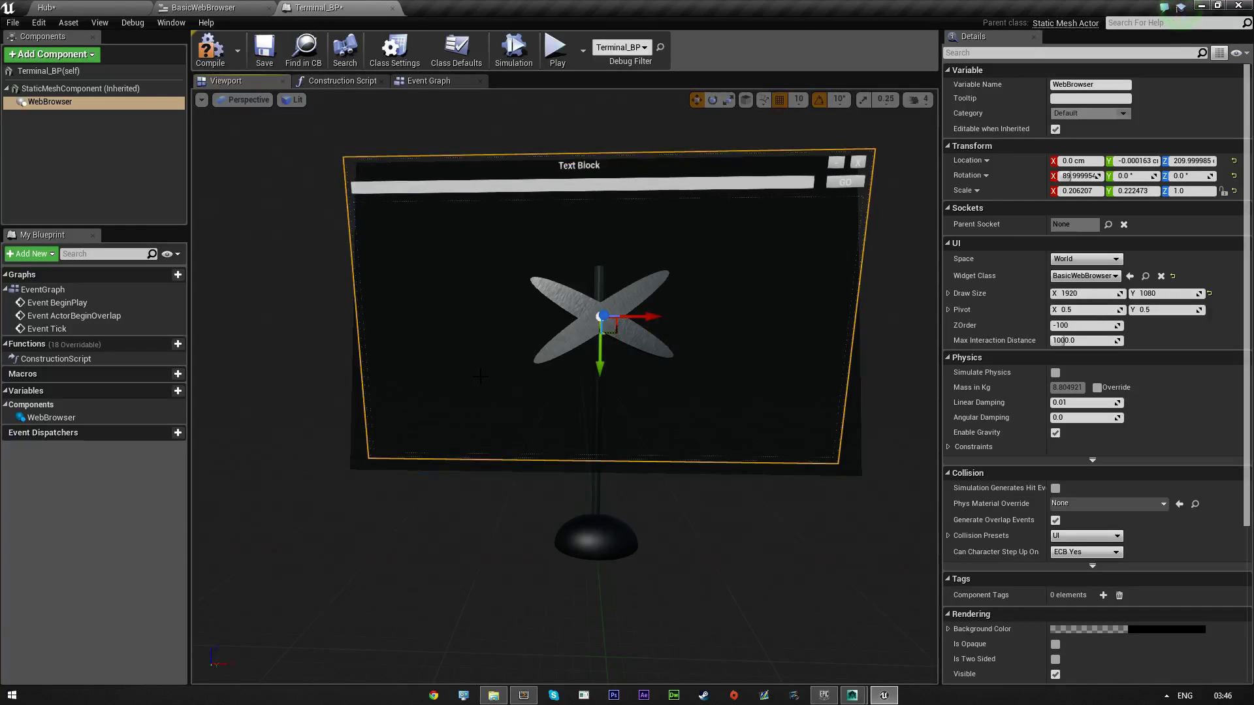
{"action": "key", "text": "a"}
{"action": "right_click_drag", "start_coordinate": [481, 376], "coordinate": [649, 369]}
{"action": "left_click", "coordinate": [712, 99]}
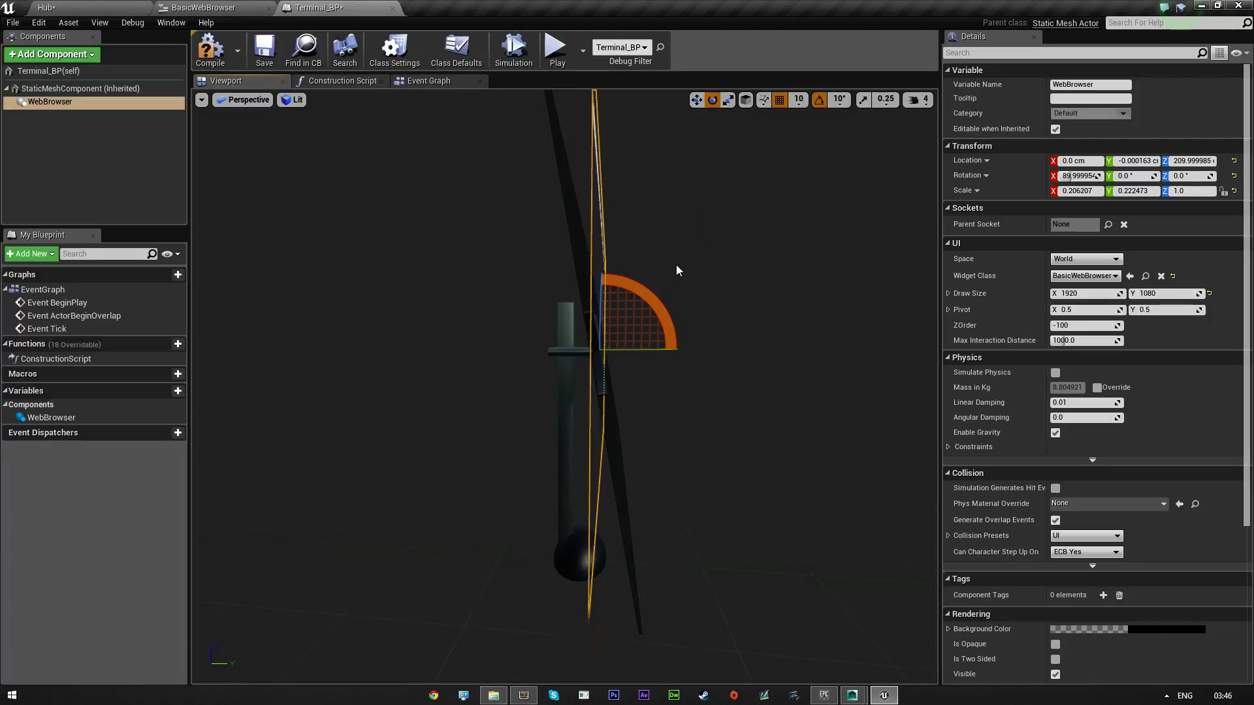
{"action": "left_click_drag", "start_coordinate": [667, 308], "coordinate": [672, 326]}
{"action": "key", "text": "d"}
{"action": "right_click_drag", "start_coordinate": [655, 299], "coordinate": [424, 300]}
{"action": "key", "text": "a"}
{"action": "key", "text": "d"}
{"action": "key", "text": "a"}
{"action": "right_click_drag", "start_coordinate": [722, 103], "coordinate": [751, 111]}
{"action": "key", "text": "s"}
{"action": "key", "text": "d"}
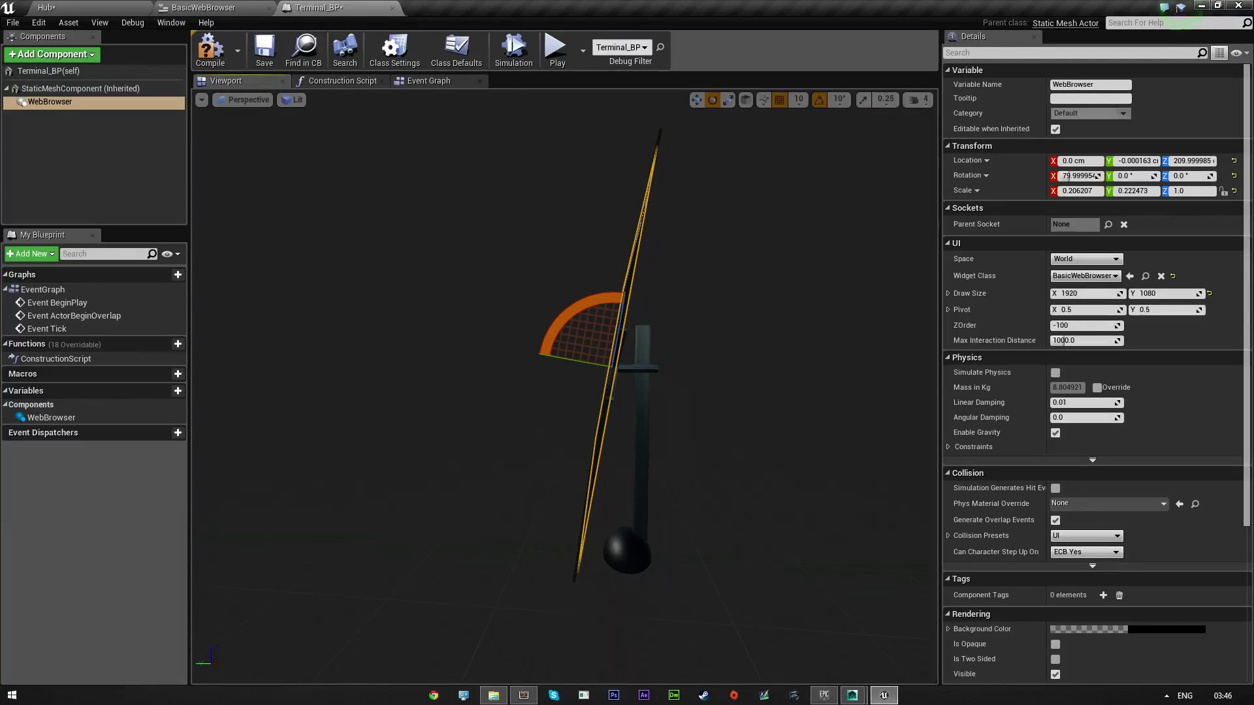
- With position and rotation snapping off, shift the widget to Y about 2.2 cm, Z about 210.4 cm and tilt it to about 79.3°
{"action": "left_click", "coordinate": [696, 99]}
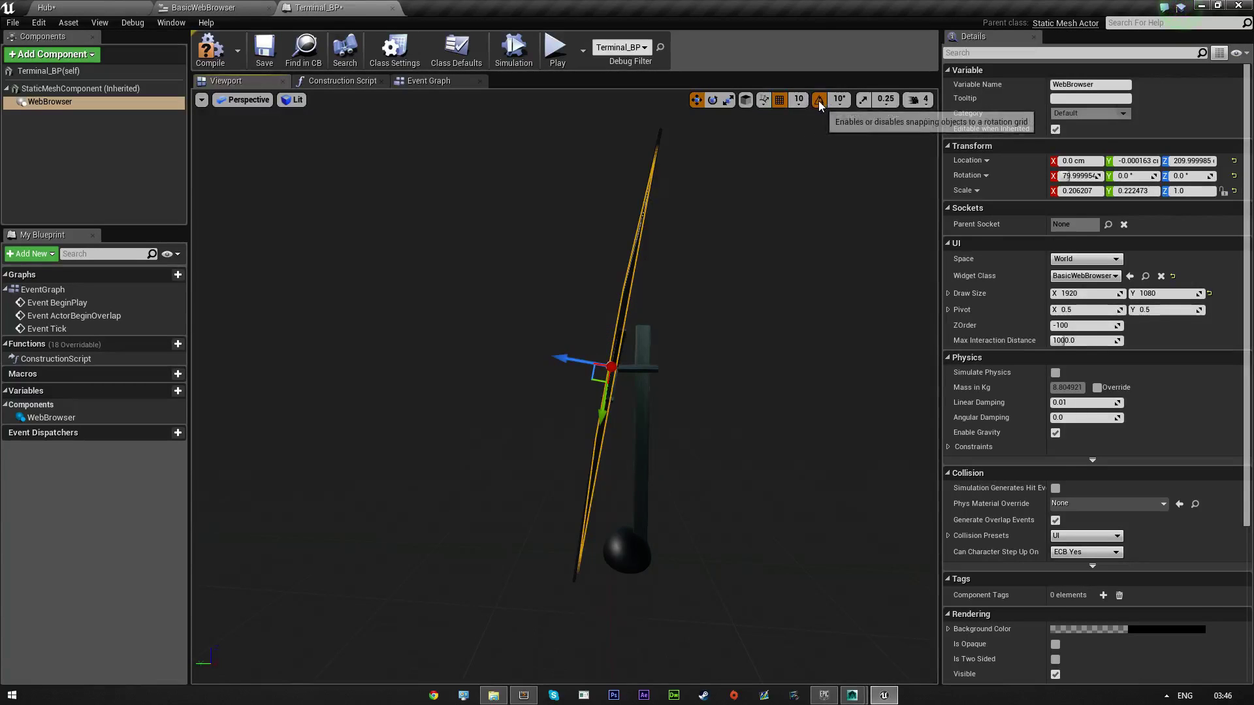
{"action": "left_click_drag", "start_coordinate": [561, 357], "coordinate": [559, 356]}
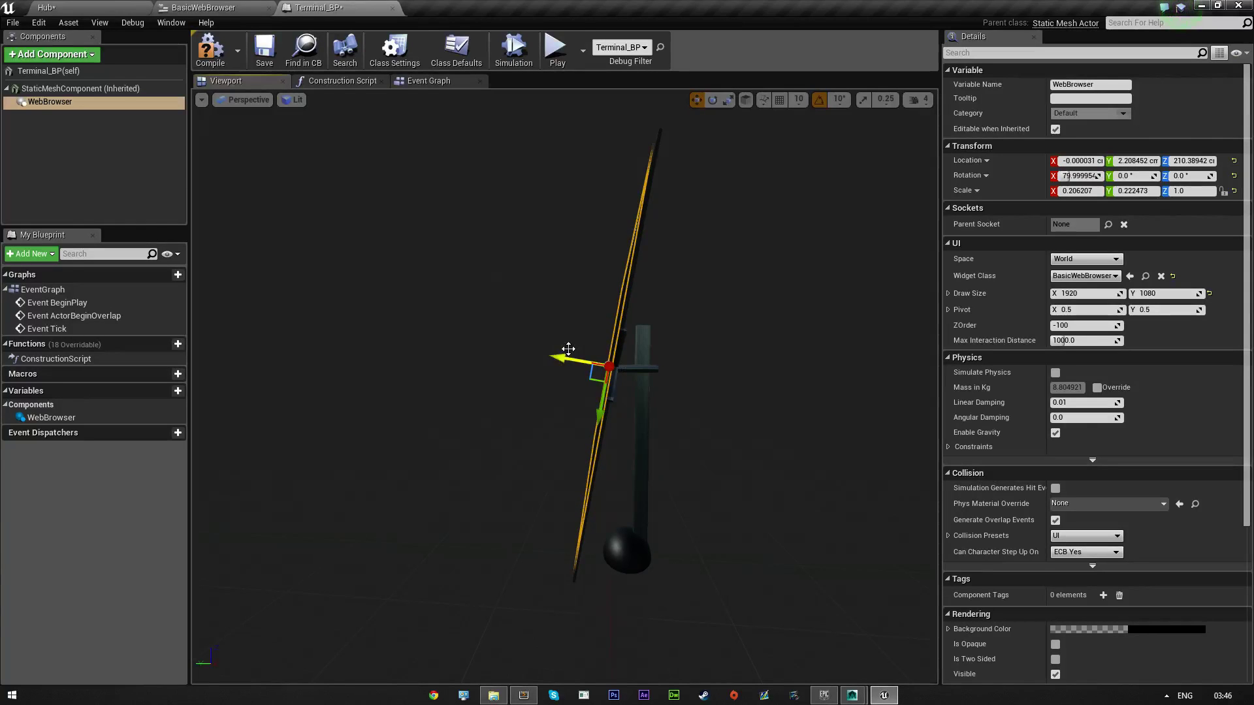
{"action": "left_click", "coordinate": [712, 99]}
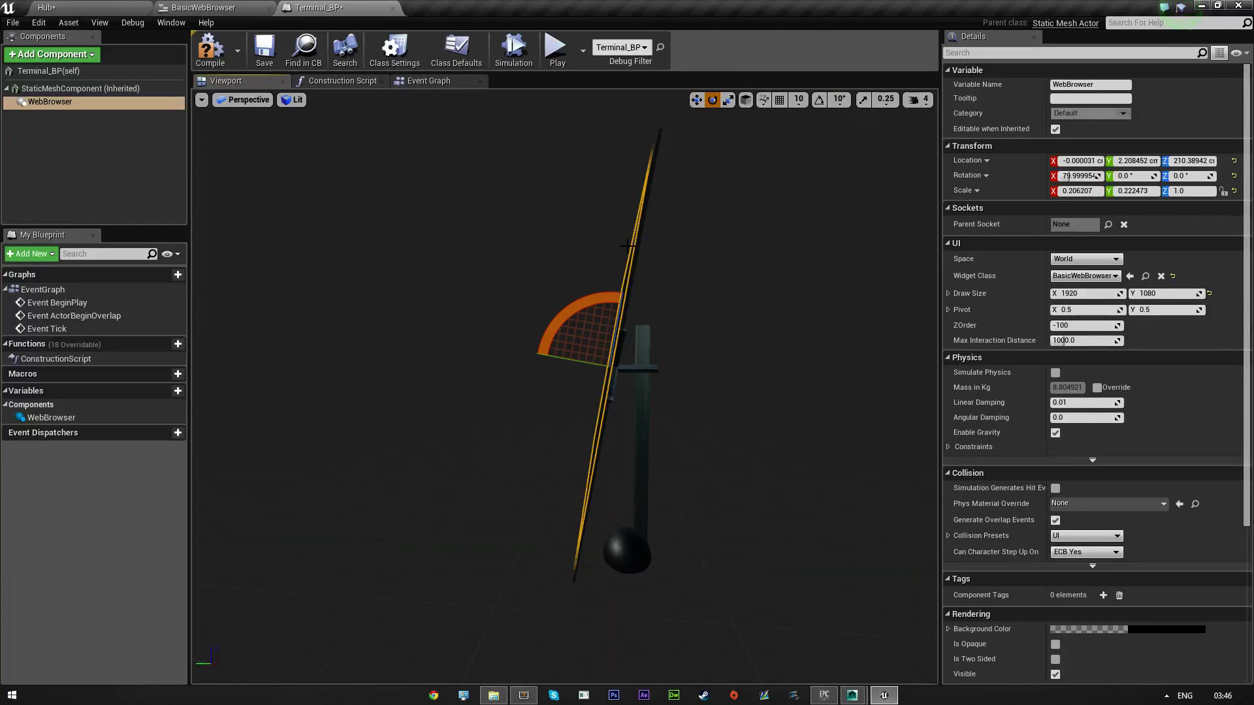
{"action": "right_click_drag", "start_coordinate": [572, 308], "coordinate": [576, 309]}
{"action": "left_click_drag", "start_coordinate": [550, 313], "coordinate": [552, 312]}
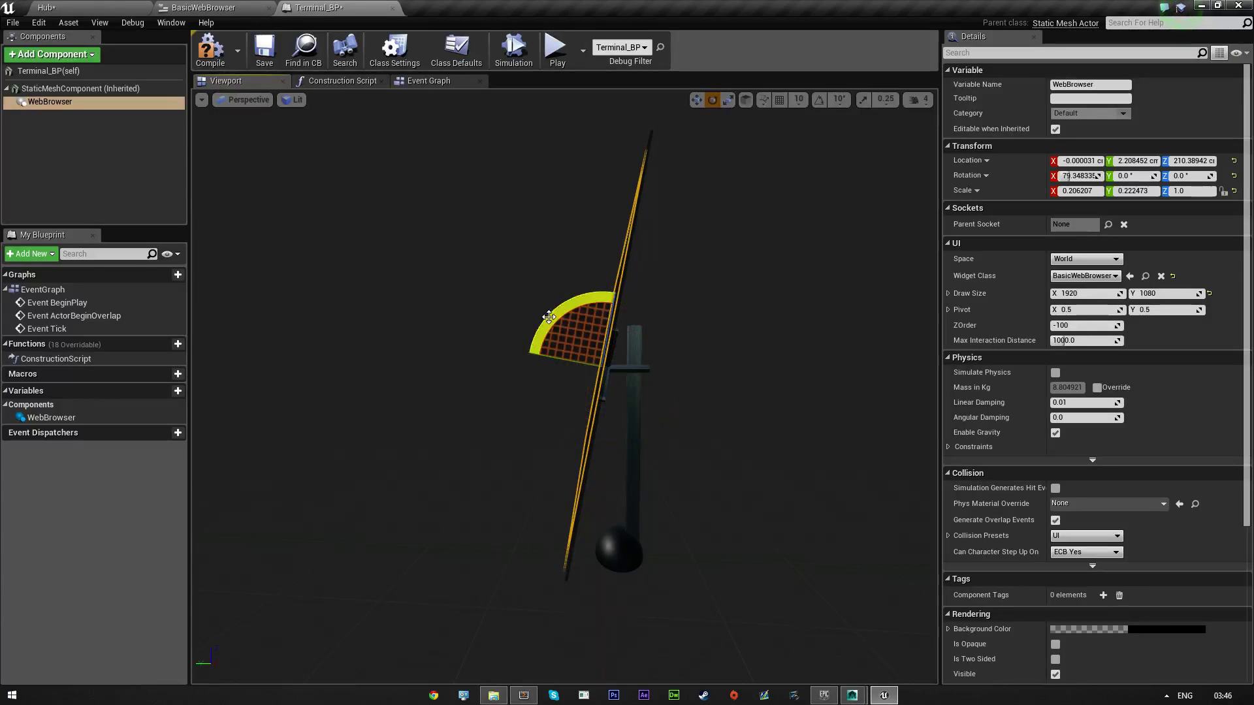
- Compile and save the Terminal_BP blueprint
{"action": "right_click_drag", "start_coordinate": [552, 312], "coordinate": [495, 380]}
{"action": "key", "text": "w"}
{"action": "key", "text": "s"}
{"action": "left_click", "coordinate": [211, 49]}
{"action": "left_click", "coordinate": [265, 49]}
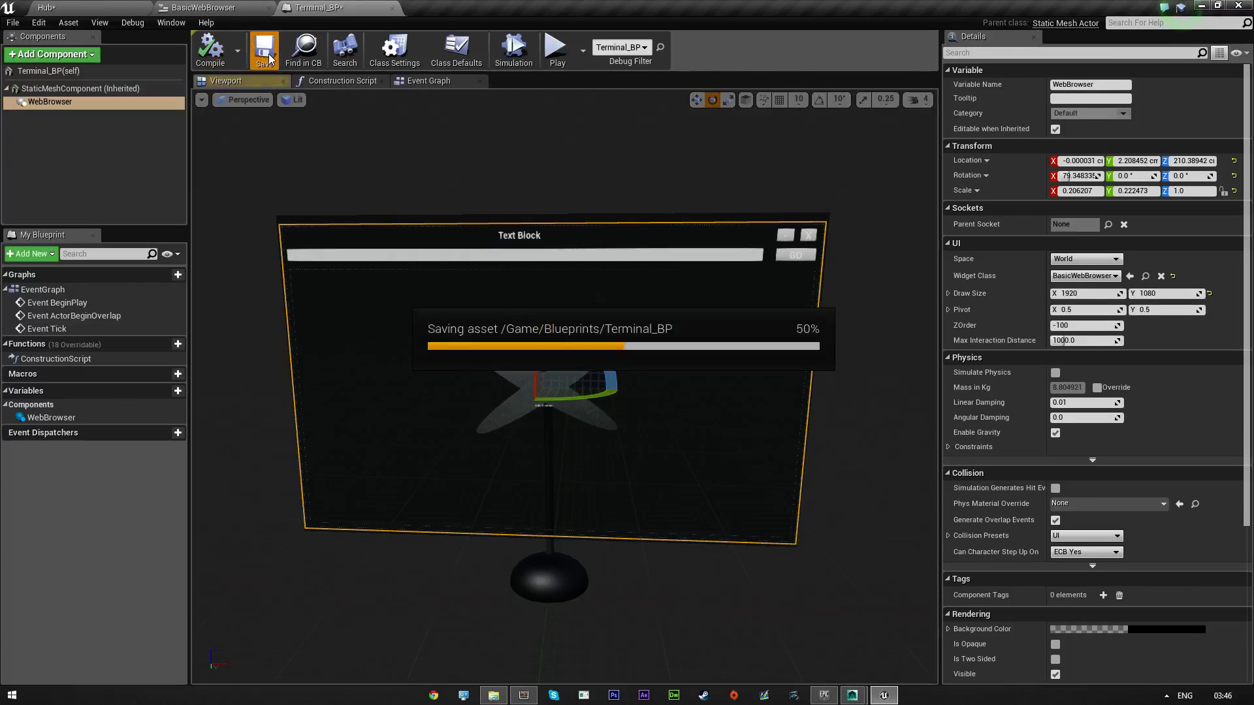
{"action": "left_click", "coordinate": [111, 7]}
{"action": "left_click", "coordinate": [209, 8]}
{"action": "left_click", "coordinate": [668, 305]}
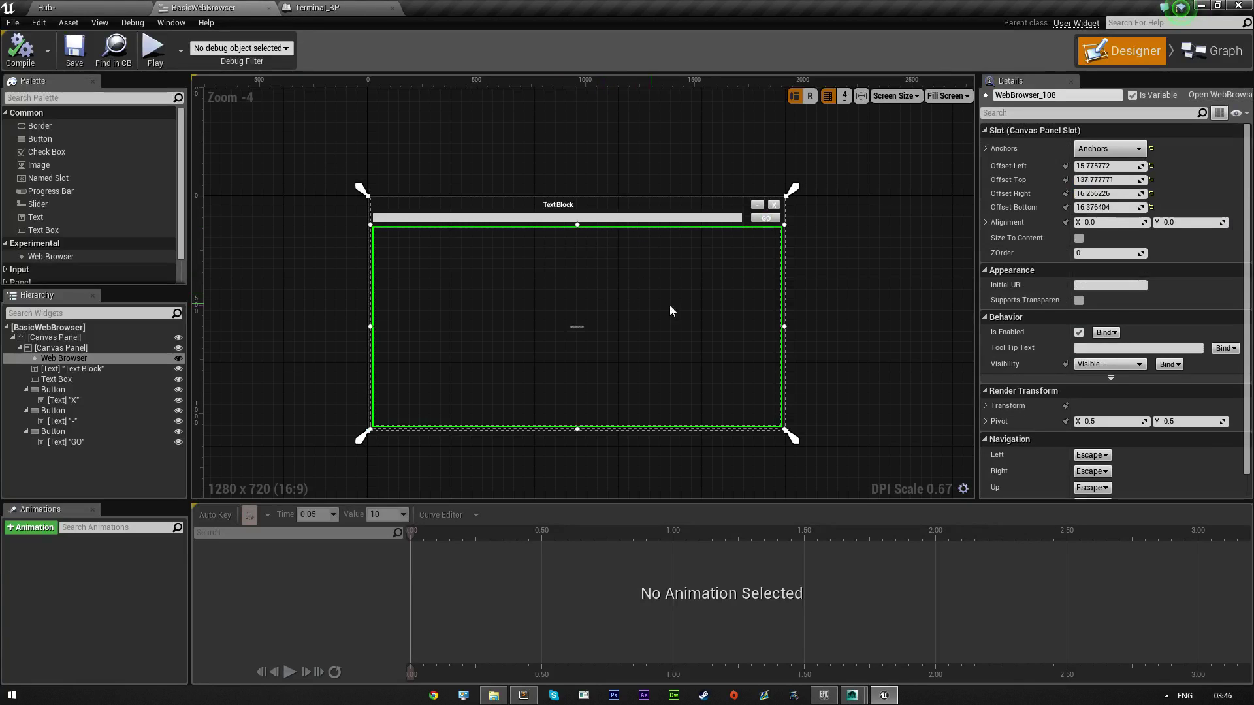
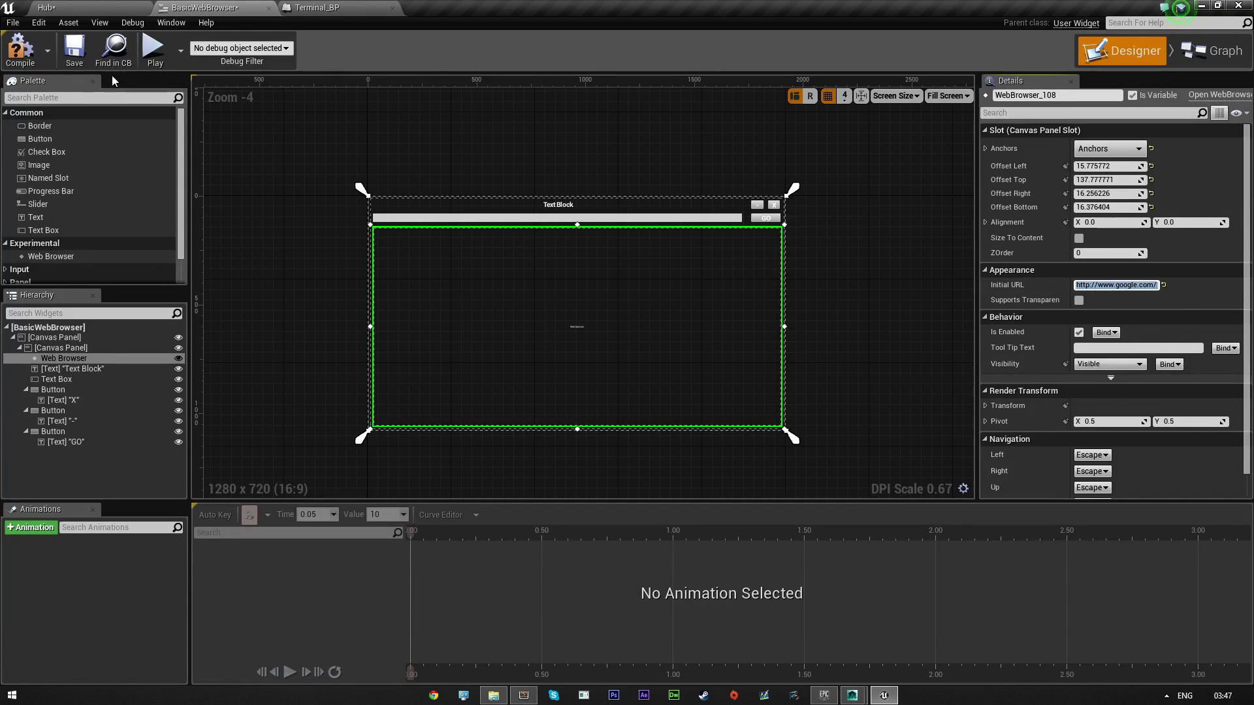
{"action": "left_click", "coordinate": [34, 56]}
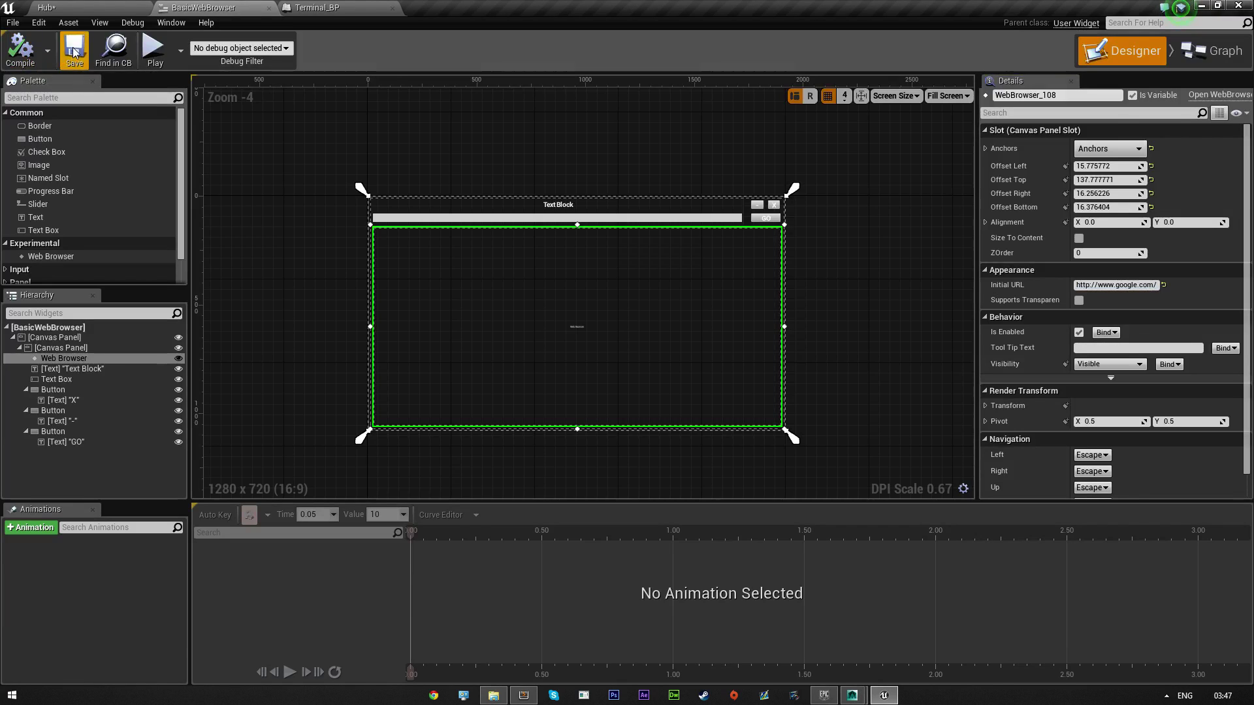
{"action": "left_click", "coordinate": [79, 9]}
{"action": "left_click", "coordinate": [227, 56]}
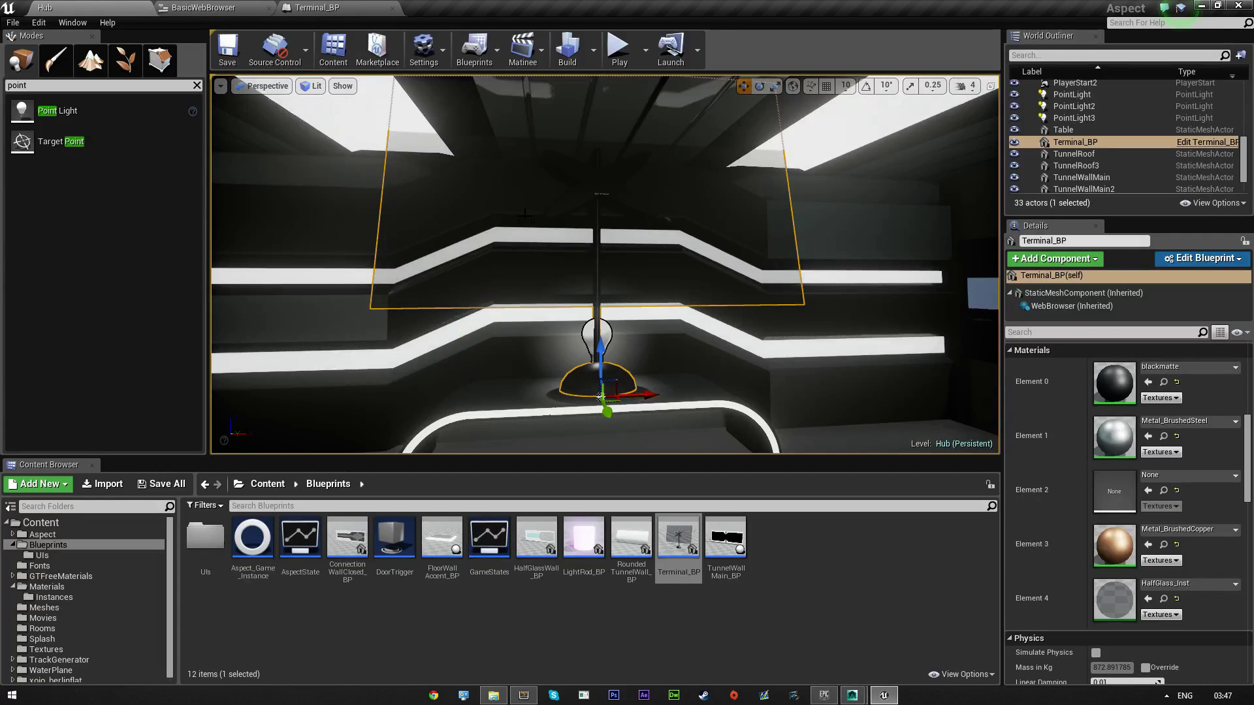
- Play the Hub level and walk around the terminal to examine its size and the web page on its screen
{"action": "right_click_drag", "start_coordinate": [482, 122], "coordinate": [491, 87]}
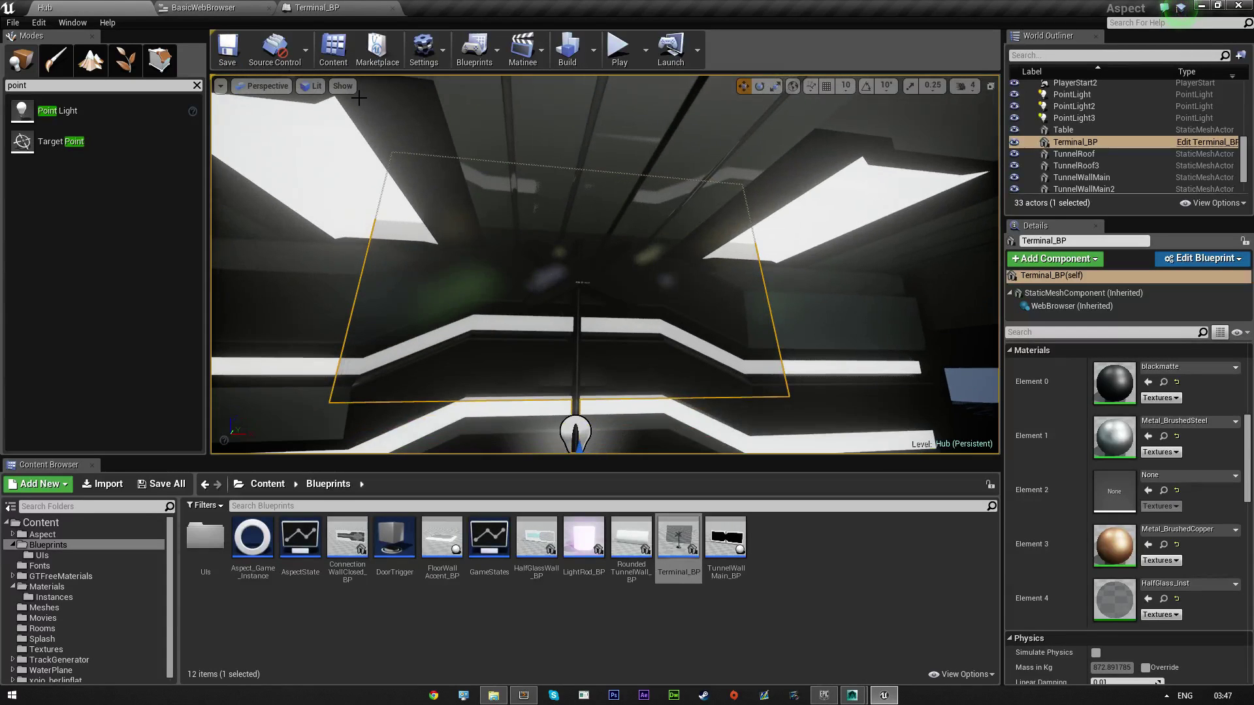
{"action": "left_click", "coordinate": [619, 49]}
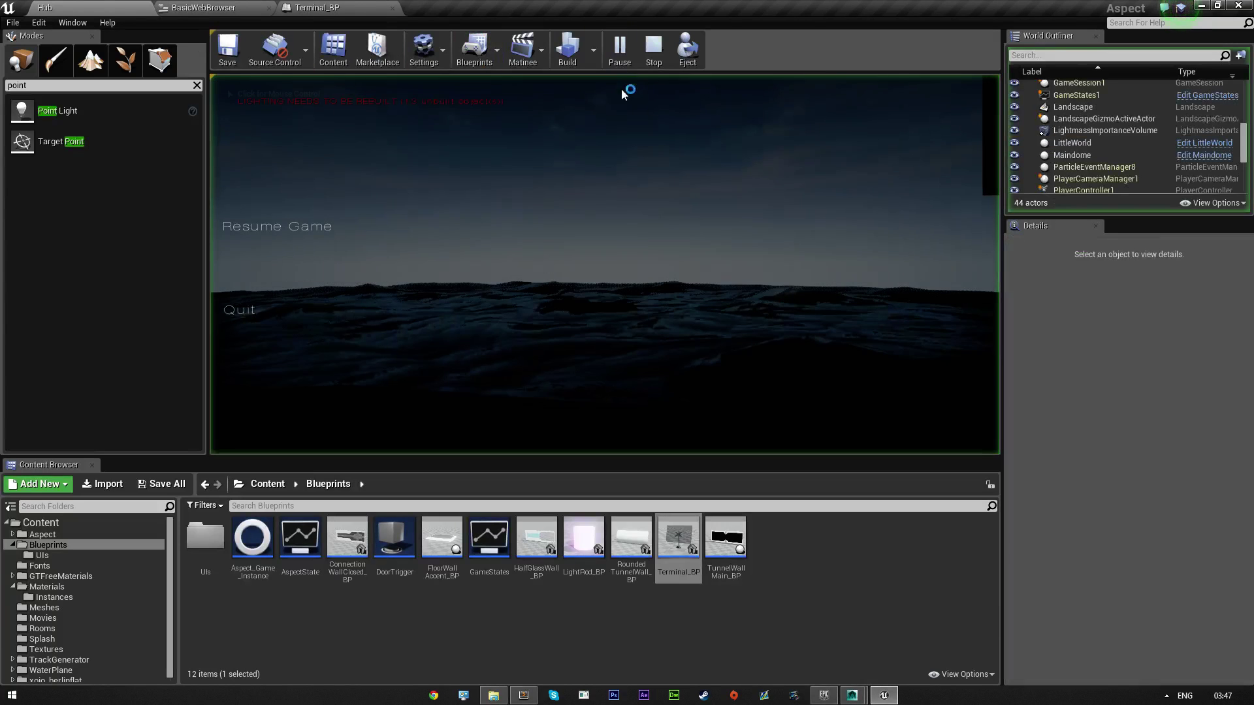
{"action": "left_click", "coordinate": [288, 228]}
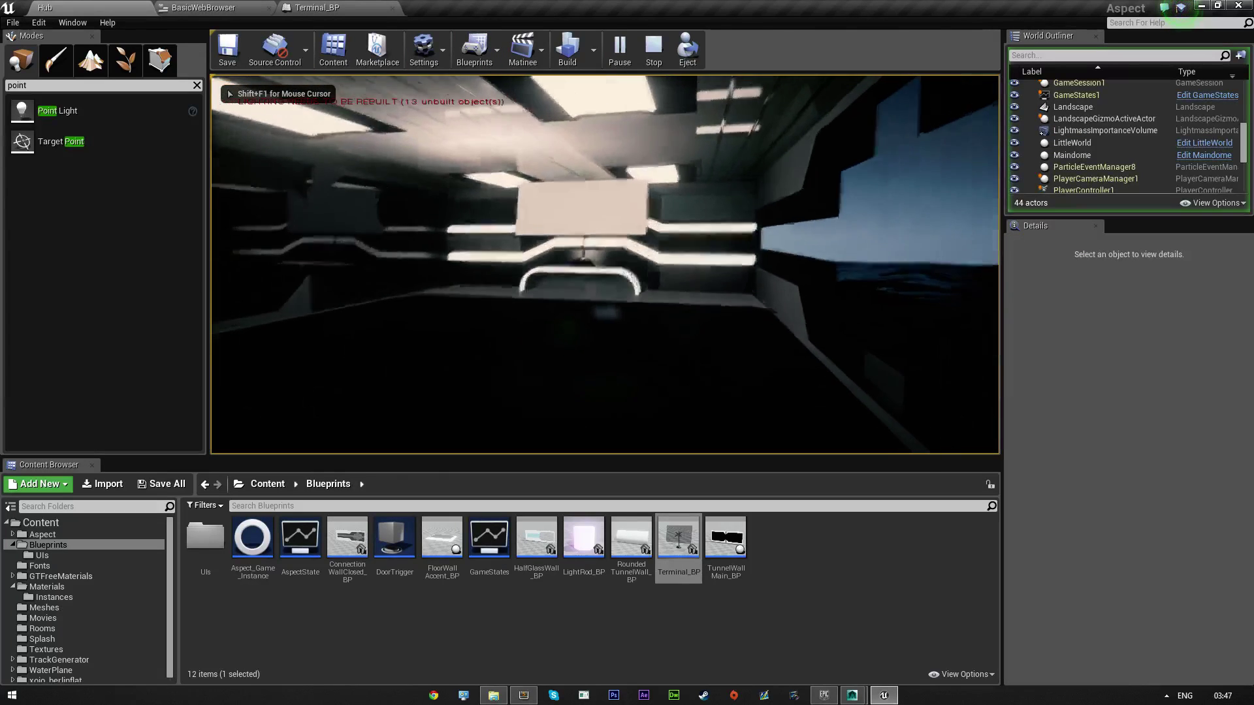
{"action": "key", "text": "w"}
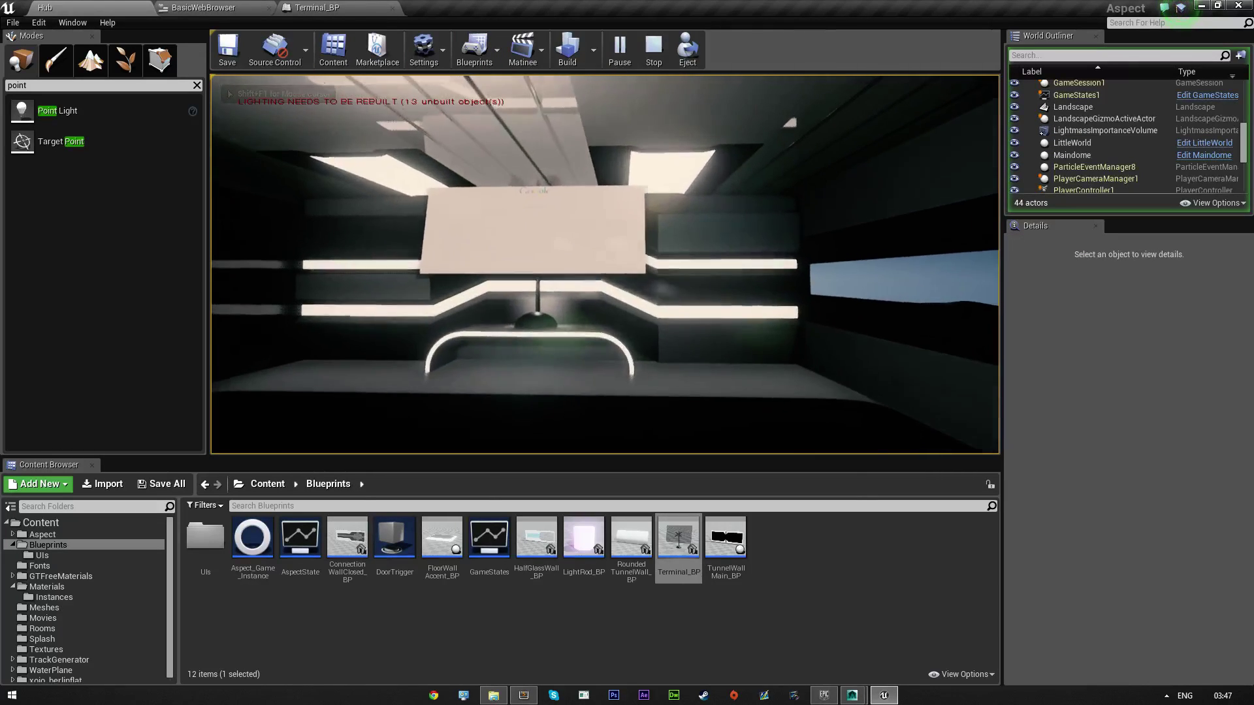
{"action": "key", "text": "w"}
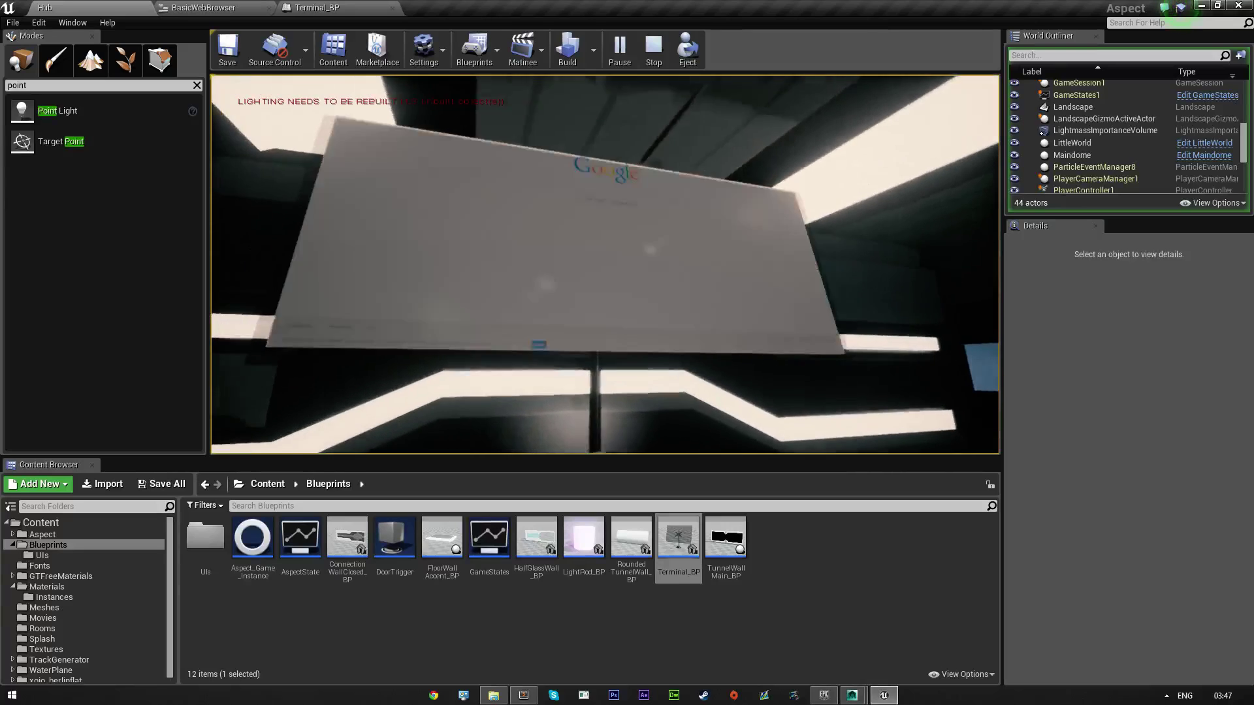
{"action": "key", "text": "a"}
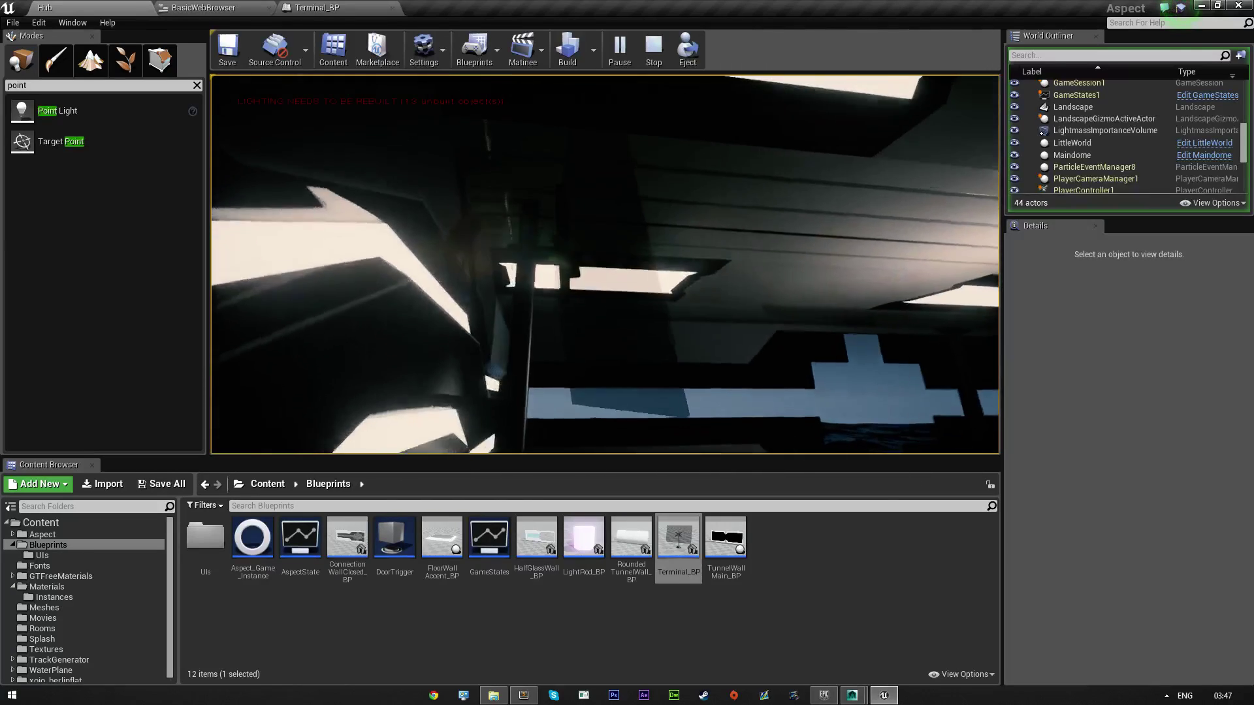
{"action": "key", "text": "d"}
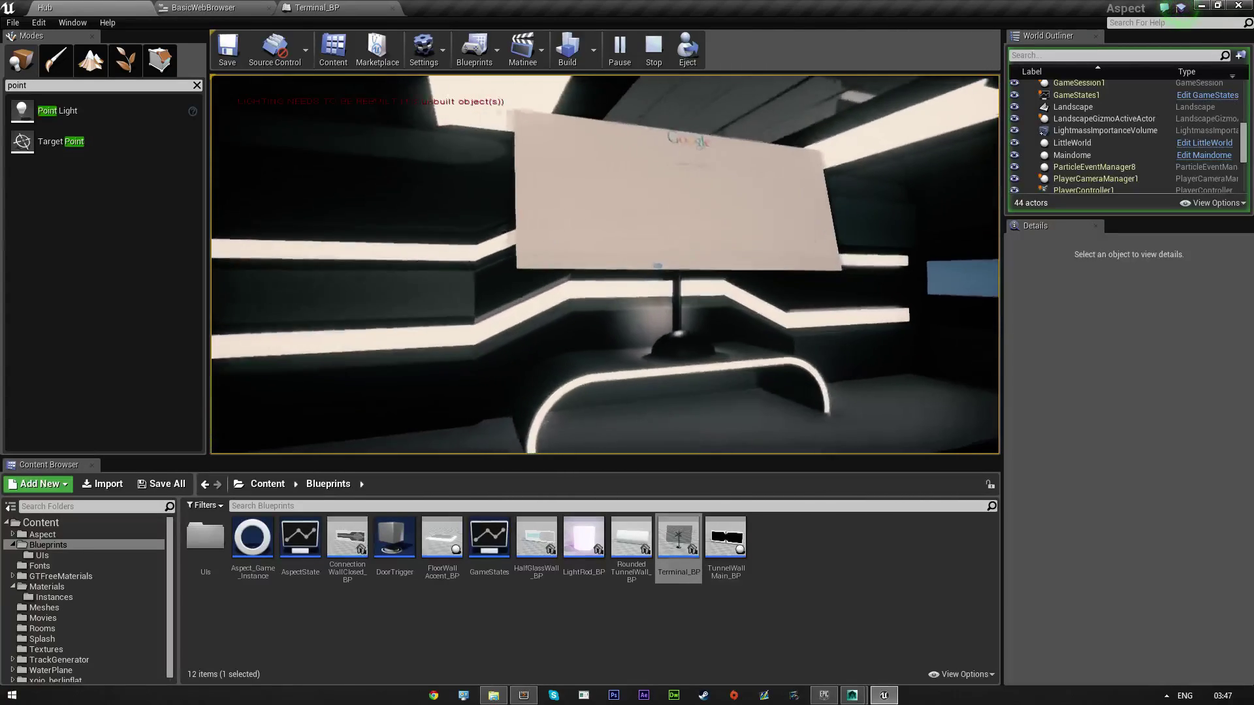
{"action": "key", "text": "d"}
{"action": "key", "text": "w"}
{"action": "key", "text": "Escape"}
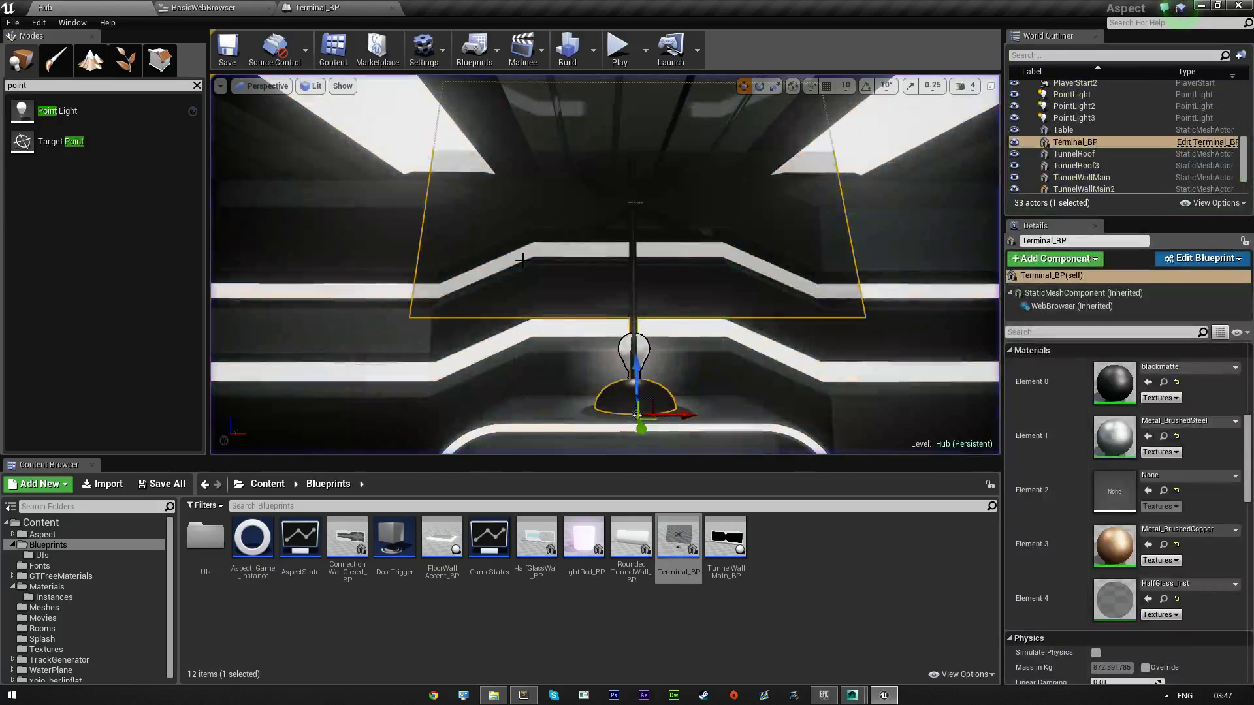
- Scale the Terminal_BP actor in the Hub level uniformly down to about half its size
{"action": "left_click", "coordinate": [774, 85]}
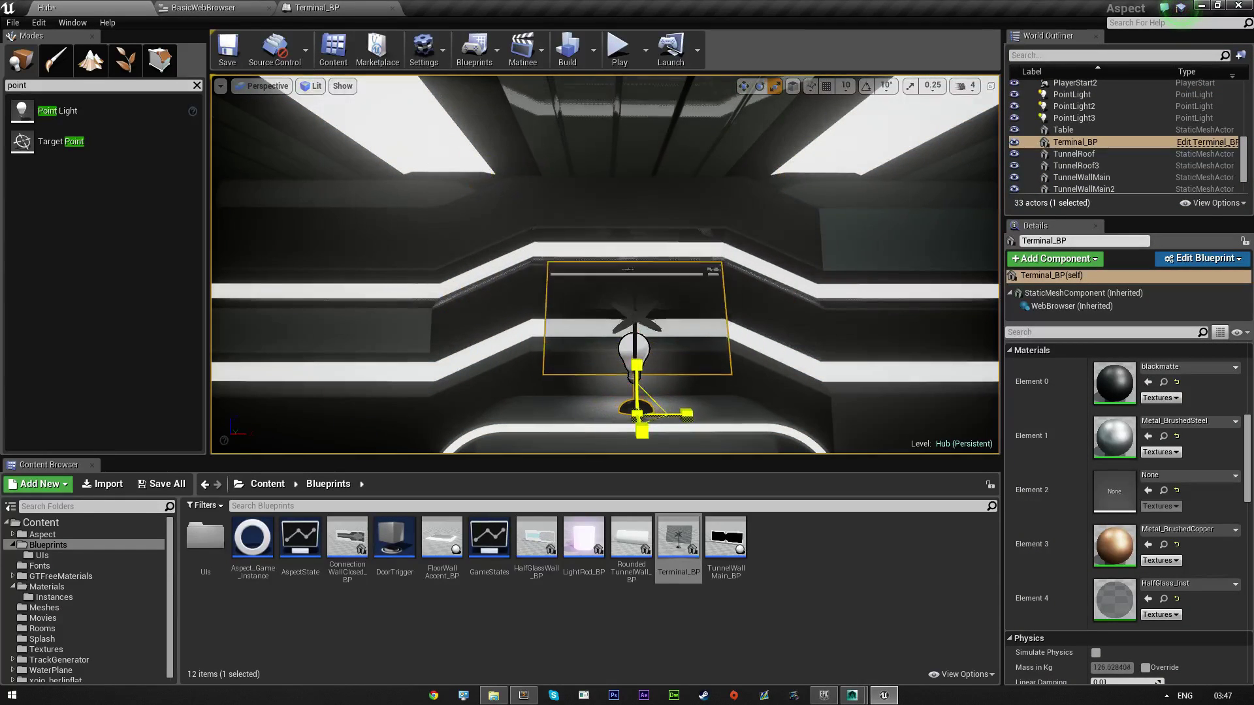
{"action": "key", "text": "d"}
{"action": "right_click_drag", "start_coordinate": [647, 408], "coordinate": [496, 411]}
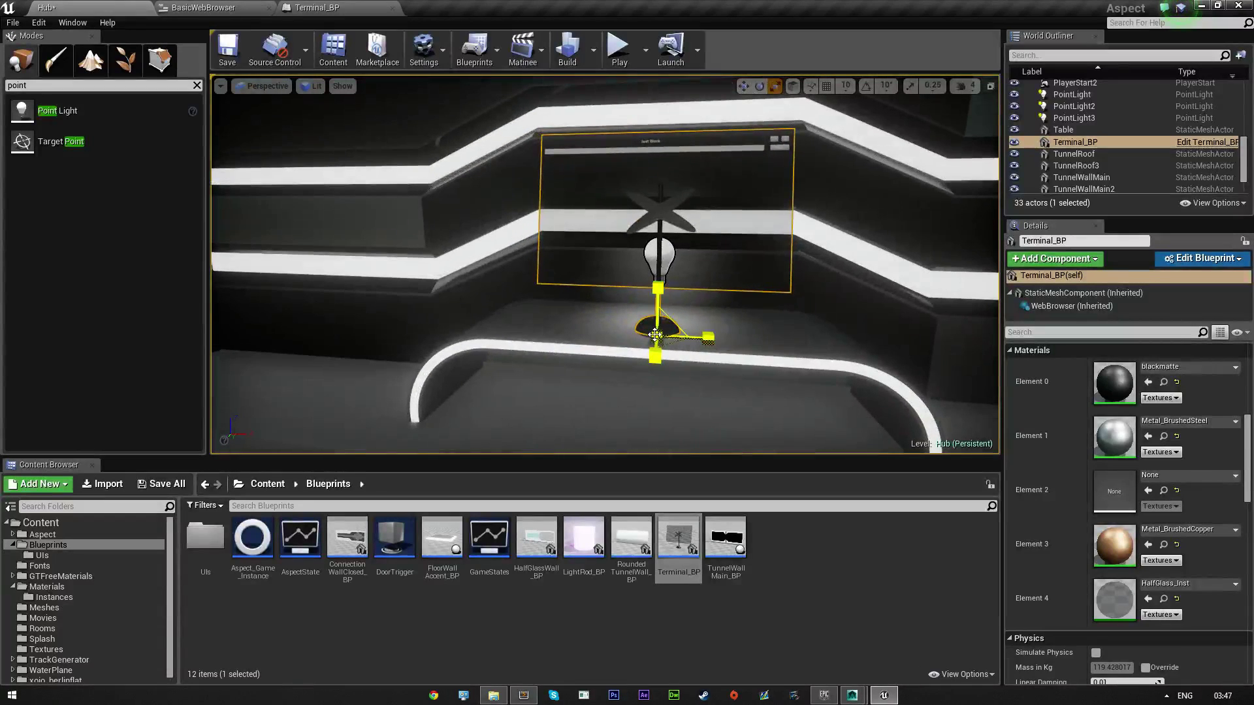
{"action": "key", "text": "a"}
{"action": "right_click_drag", "start_coordinate": [585, 110], "coordinate": [751, 137]}
- Play the level again and walk up to the resized terminal to check the legibility and fit of its browser display
{"action": "left_click", "coordinate": [619, 49]}
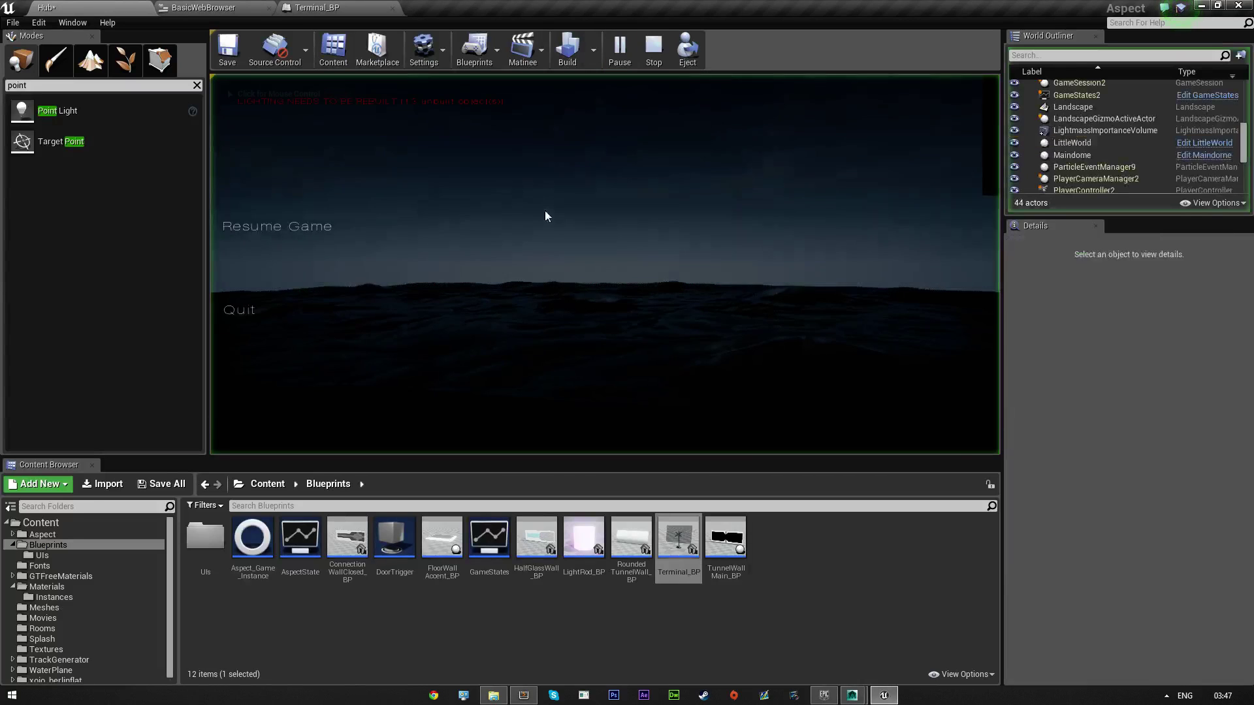
{"action": "key", "text": "w"}
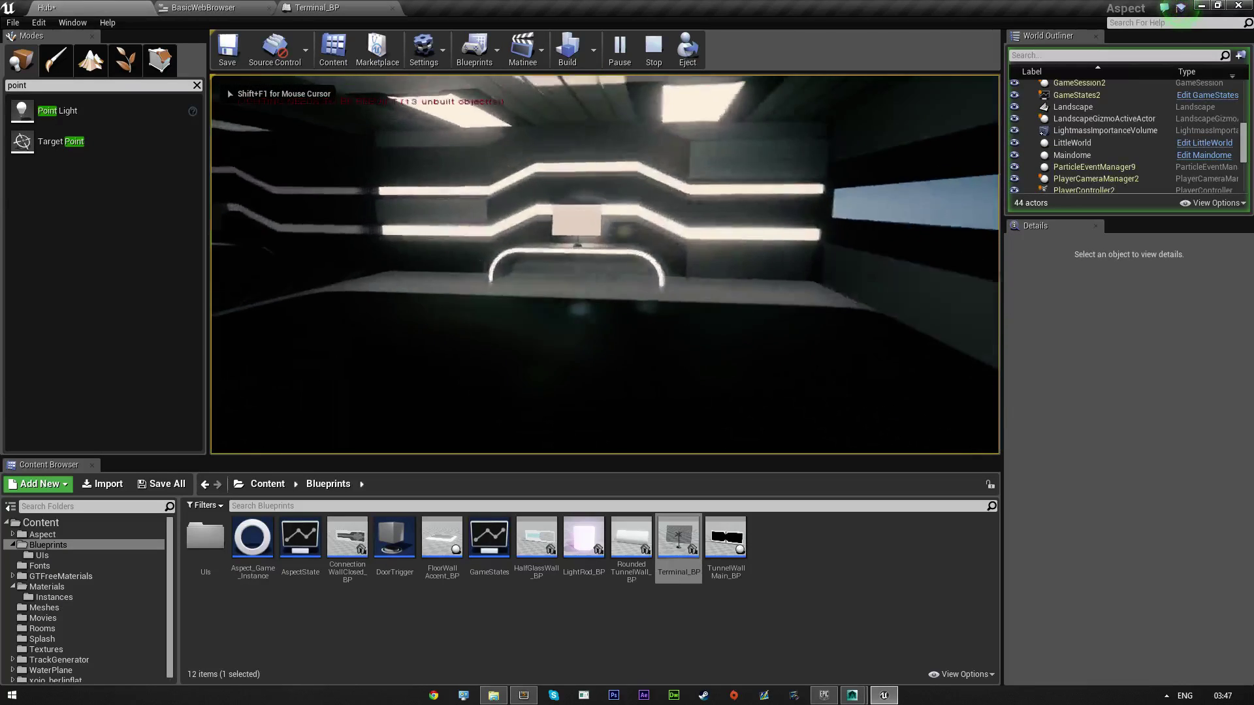
{"action": "key", "text": "w"}
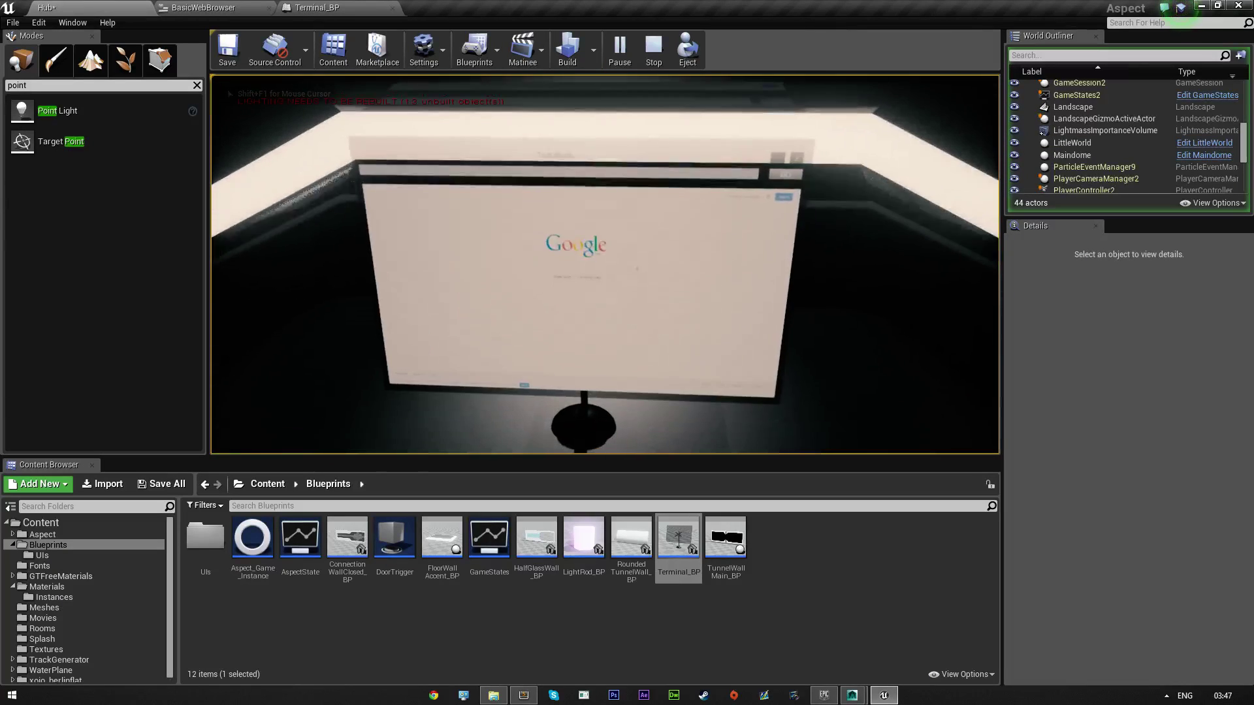
{"action": "key", "text": "s"}
{"action": "key", "text": "w"}
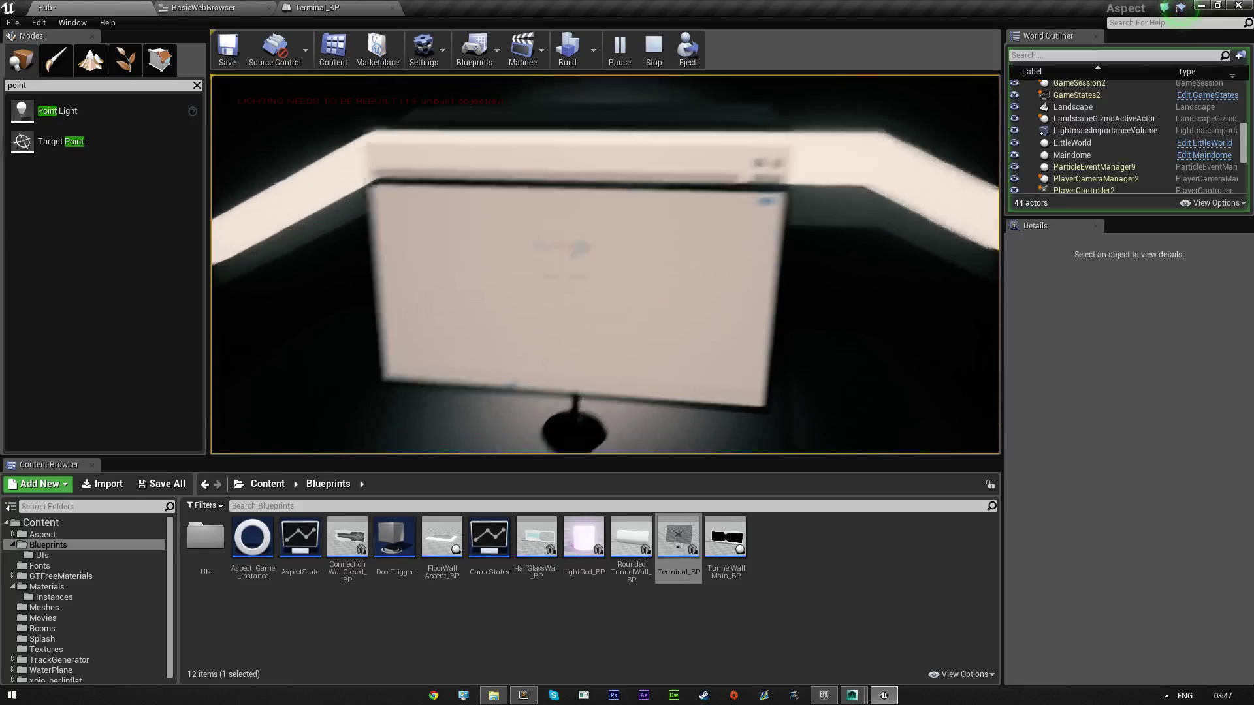
- Look around the web browser terminal in the running game and end the play session
{"action": "key", "text": "d"}
{"action": "key", "text": "a"}
{"action": "key", "text": "s"}
{"action": "key", "text": "w"}
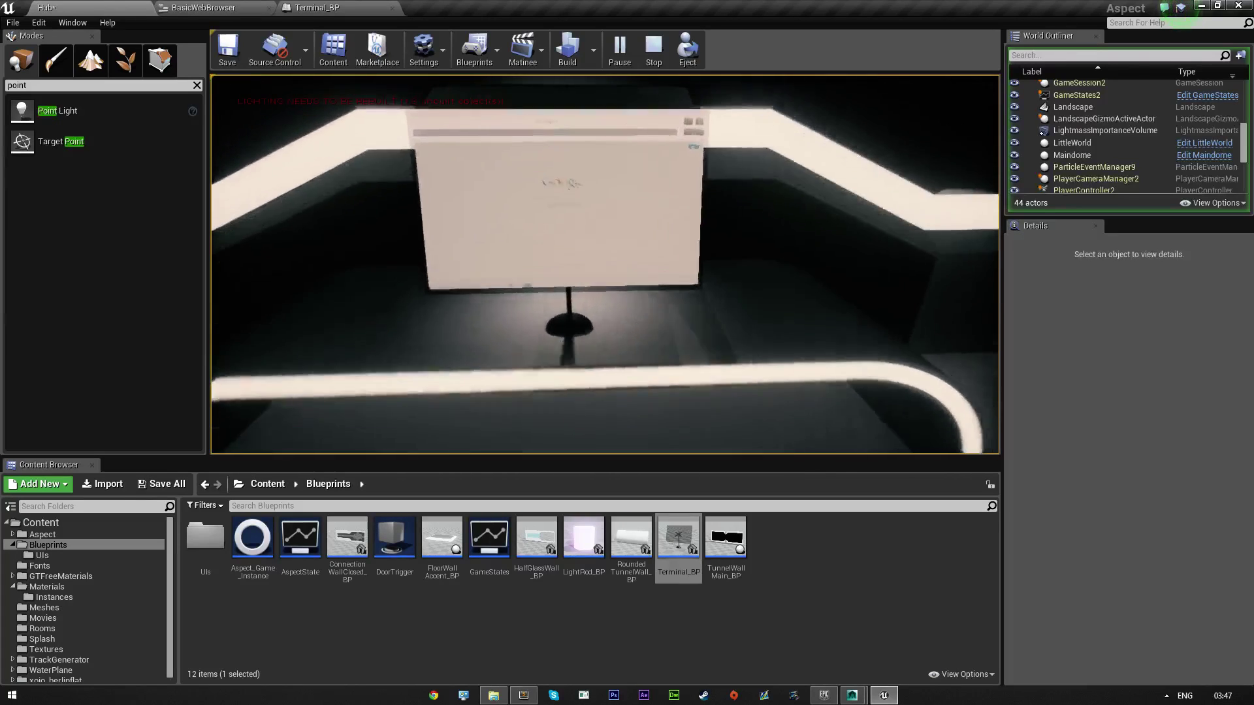
{"action": "key", "text": "a"}
{"action": "key", "text": "d"}
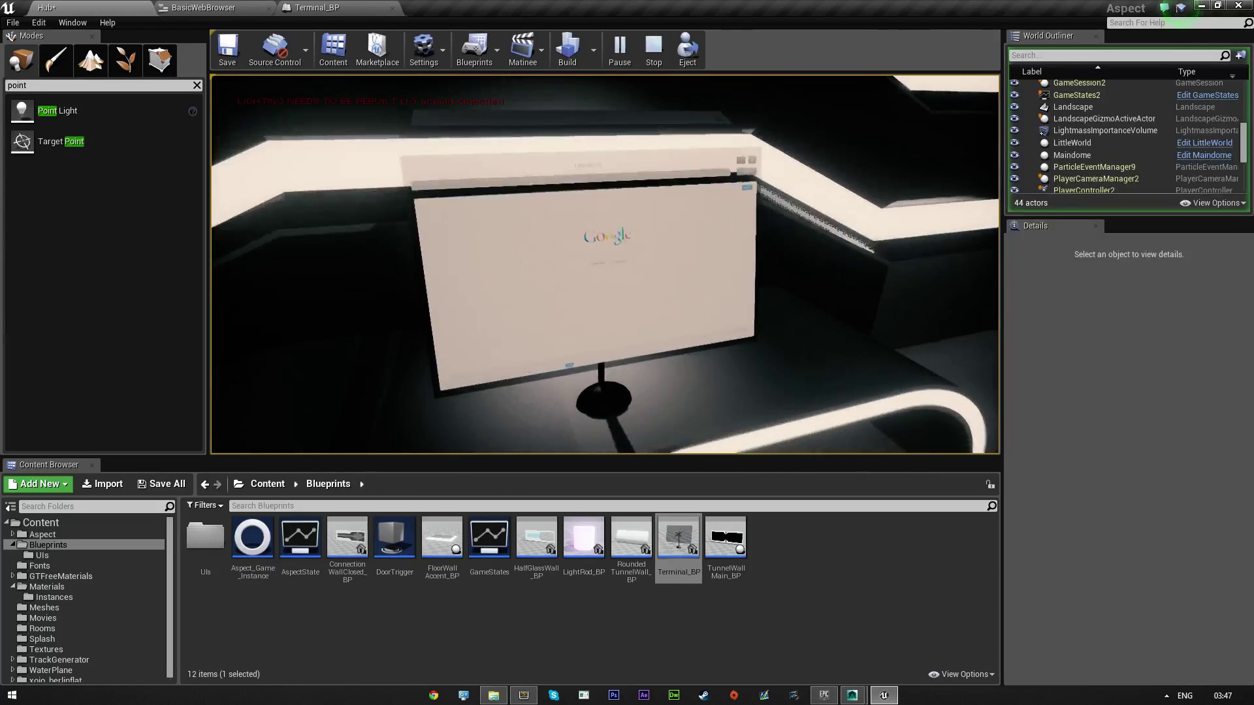
{"action": "key", "text": "s"}
{"action": "key", "text": "w"}
{"action": "key", "text": "Escape"}
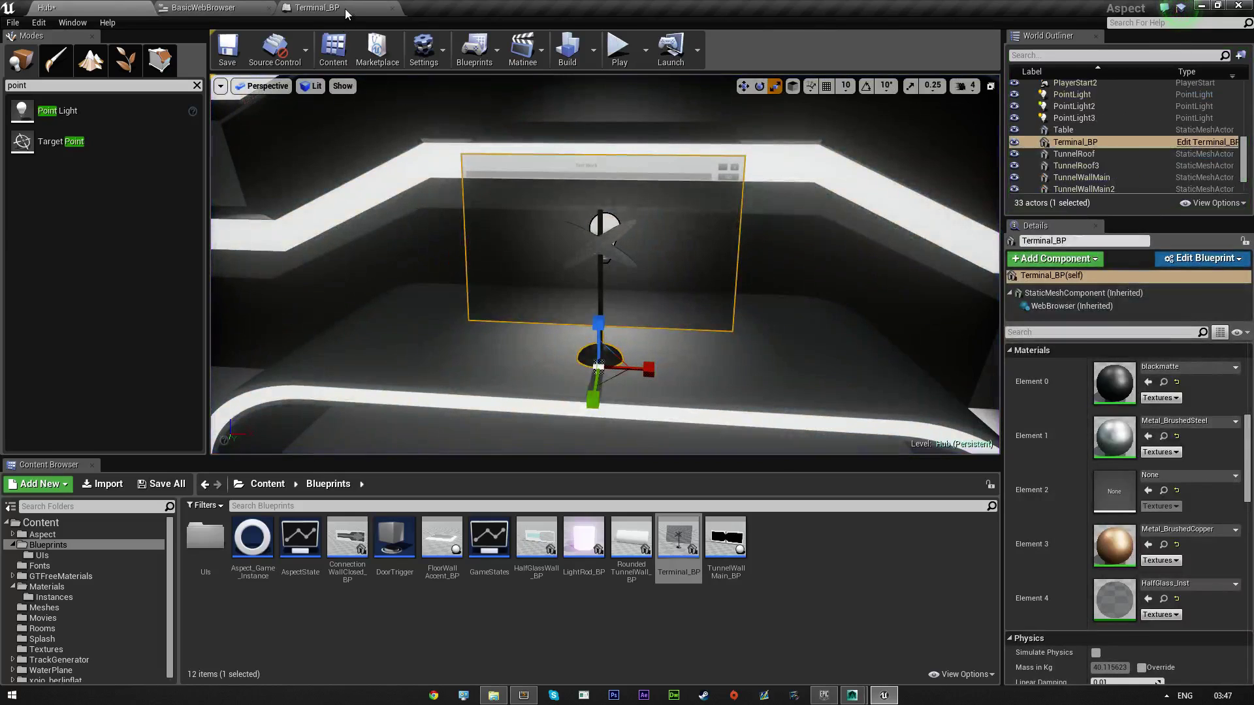
- Add a Box Collision component to the Terminal_BP blueprint
{"action": "left_click", "coordinate": [344, 9]}
{"action": "left_click", "coordinate": [423, 82]}
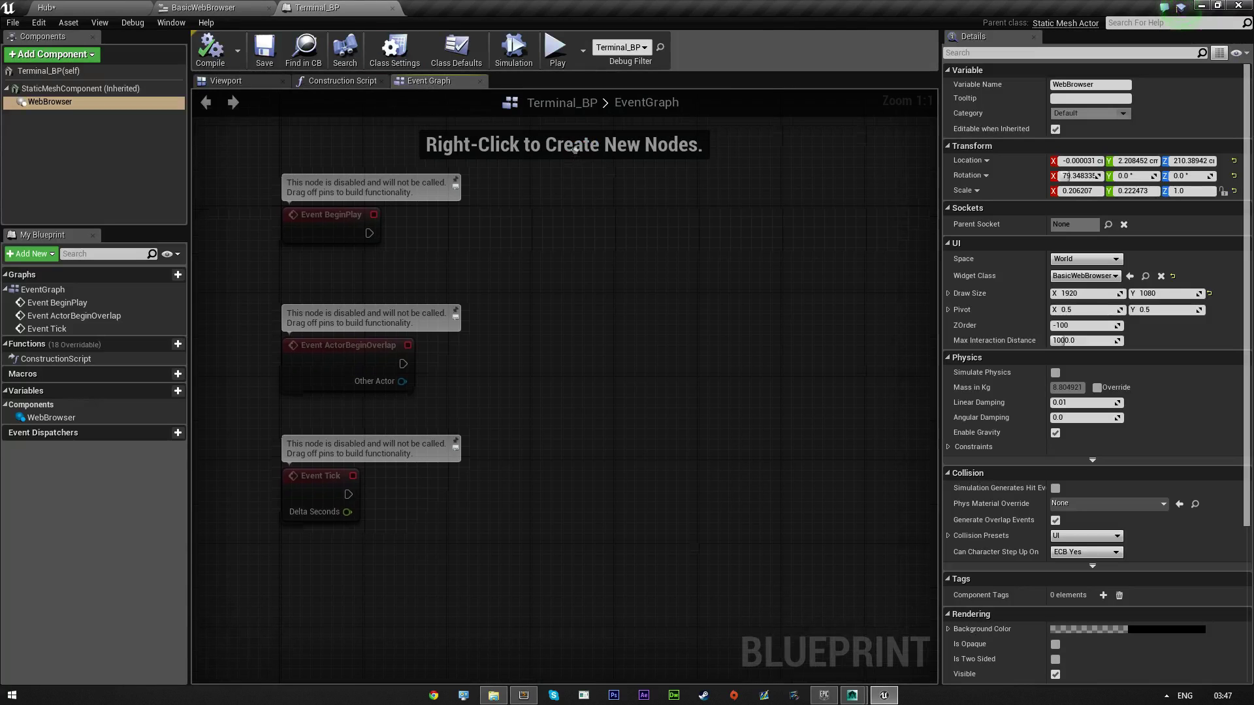
{"action": "left_click", "coordinate": [61, 56]}
{"action": "type", "text": "collis"}
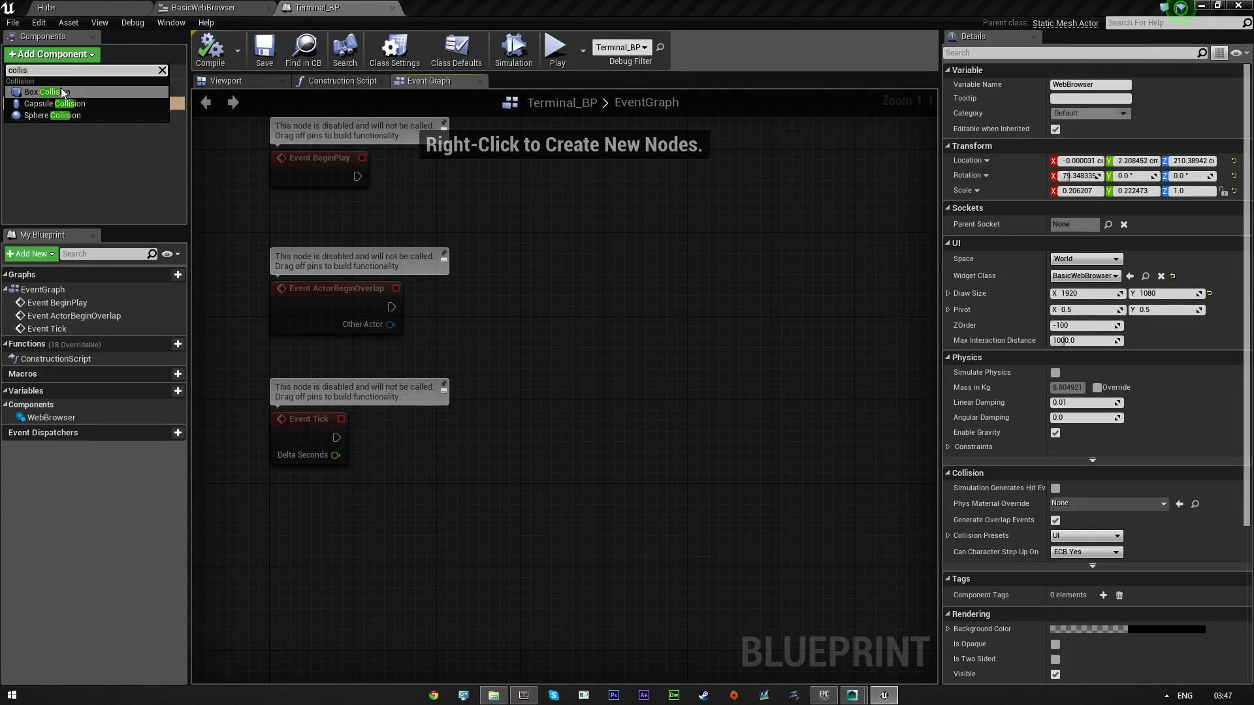
{"action": "left_click", "coordinate": [63, 92]}
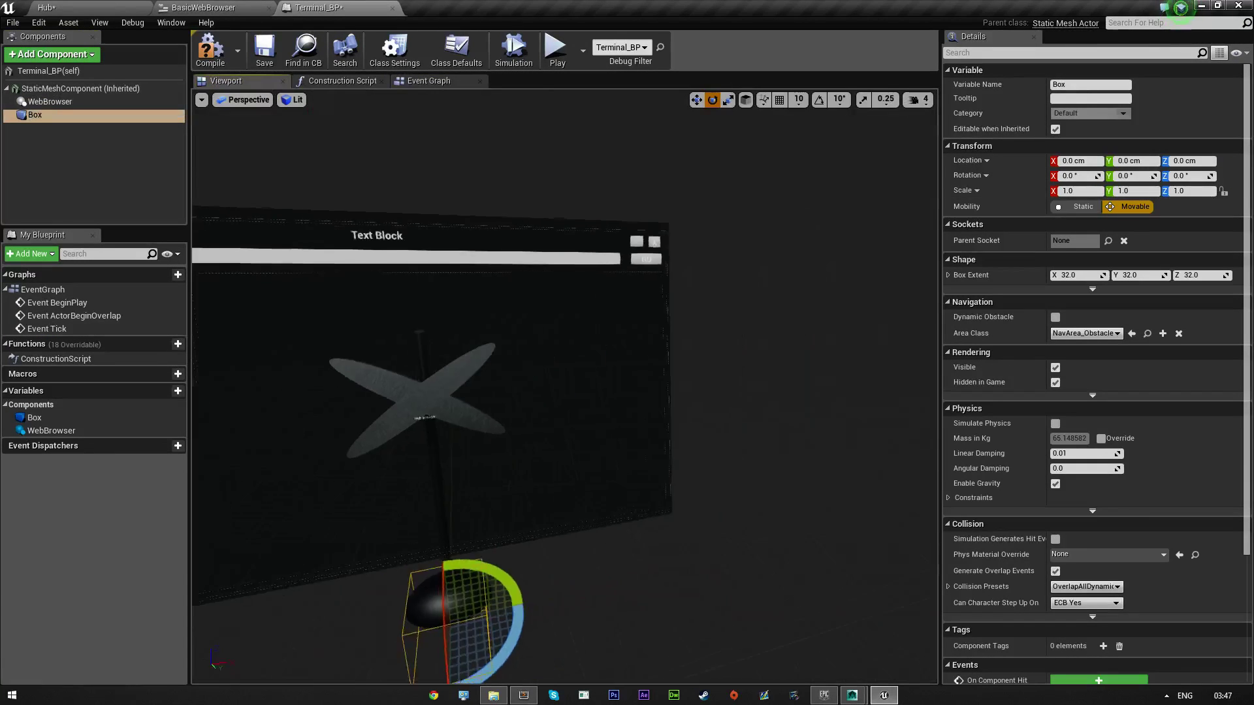
- Scale the collision box up to about 6.78 in X and Z and 10.42 in Y
{"action": "mouse_move", "coordinate": [636, 241]}
{"action": "right_mouse_down"}
{"action": "mouse_move", "coordinate": [614, 268]}
{"action": "mouse_move", "coordinate": [636, 242]}
{"action": "right_mouse_up"}
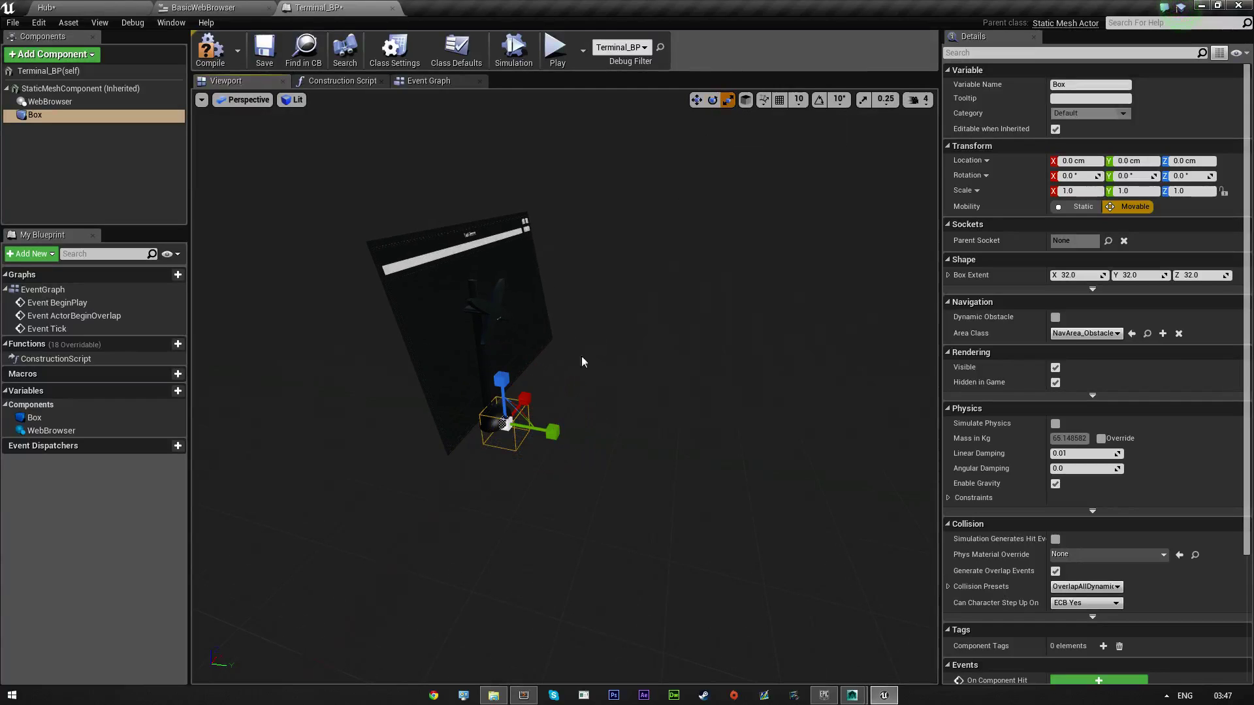
{"action": "left_click_drag", "start_coordinate": [507, 424], "coordinate": [574, 425]}
{"action": "right_click_drag", "start_coordinate": [574, 425], "coordinate": [418, 405]}
{"action": "right_click_drag", "start_coordinate": [548, 454], "coordinate": [497, 454]}
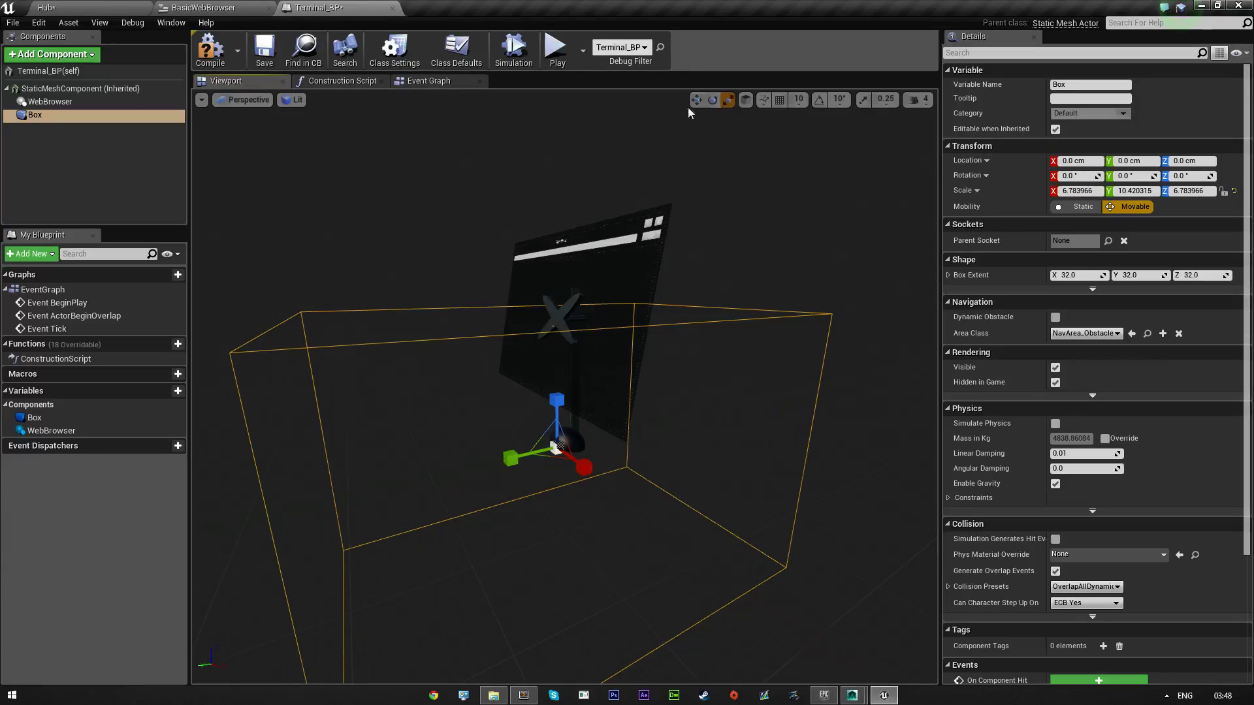
- Raise the collision box to about Z 195.5 cm and shift it to about X -19.6 cm, Y 233 cm
{"action": "left_click_drag", "start_coordinate": [556, 402], "coordinate": [557, 280]}
{"action": "right_click_drag", "start_coordinate": [557, 280], "coordinate": [510, 281]}
{"action": "right_click_drag", "start_coordinate": [589, 366], "coordinate": [745, 410]}
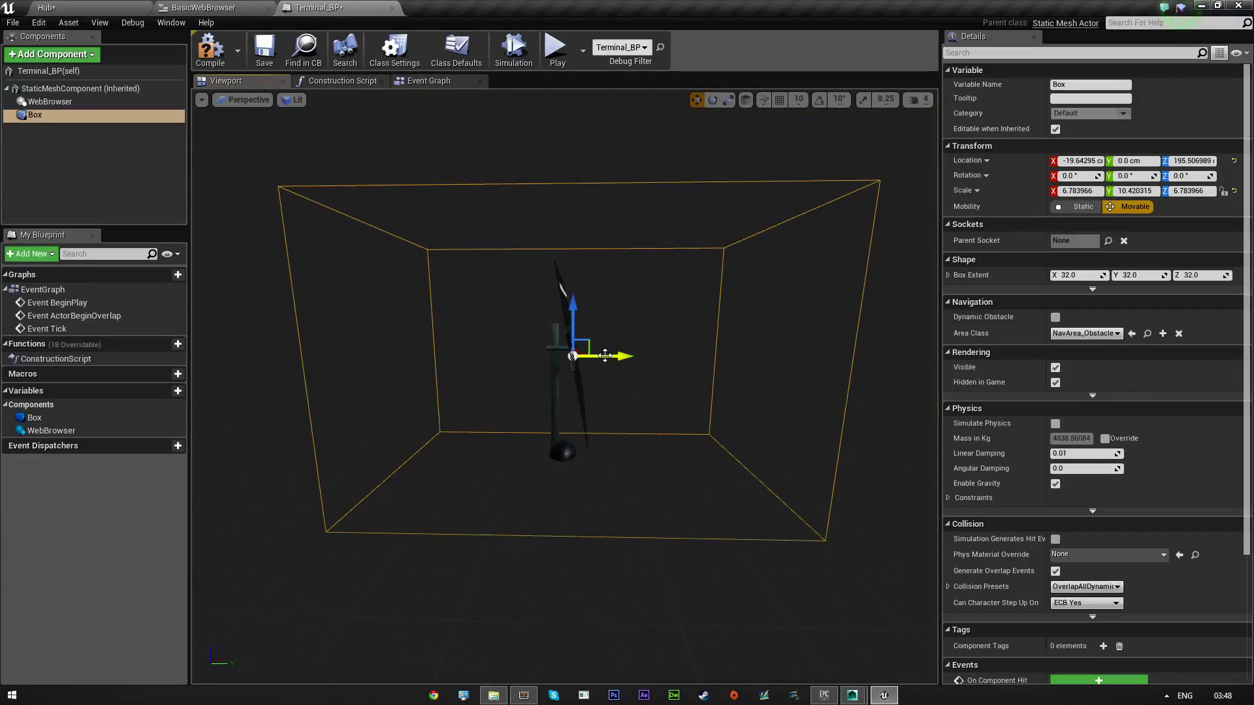
{"action": "left_click_drag", "start_coordinate": [604, 356], "coordinate": [702, 365]}
{"action": "right_click_drag", "start_coordinate": [720, 368], "coordinate": [721, 361]}
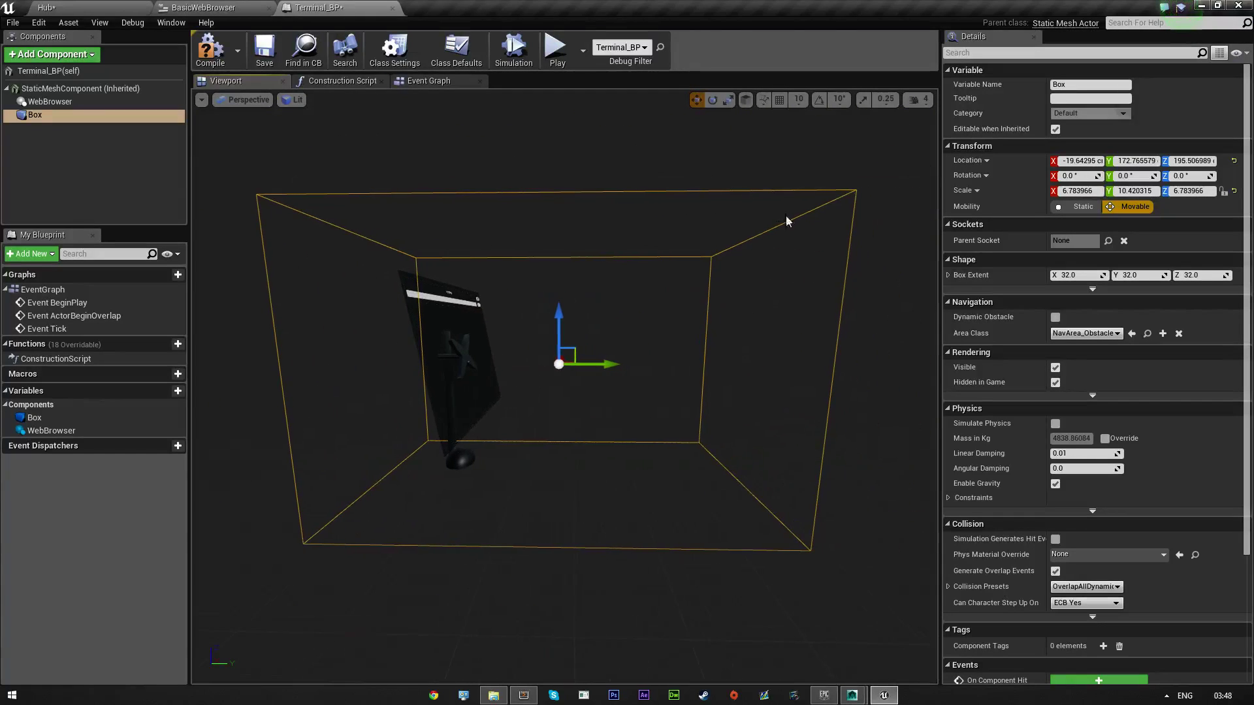
{"action": "left_click_drag", "start_coordinate": [602, 360], "coordinate": [639, 360]}
{"action": "right_click_drag", "start_coordinate": [638, 360], "coordinate": [617, 339]}
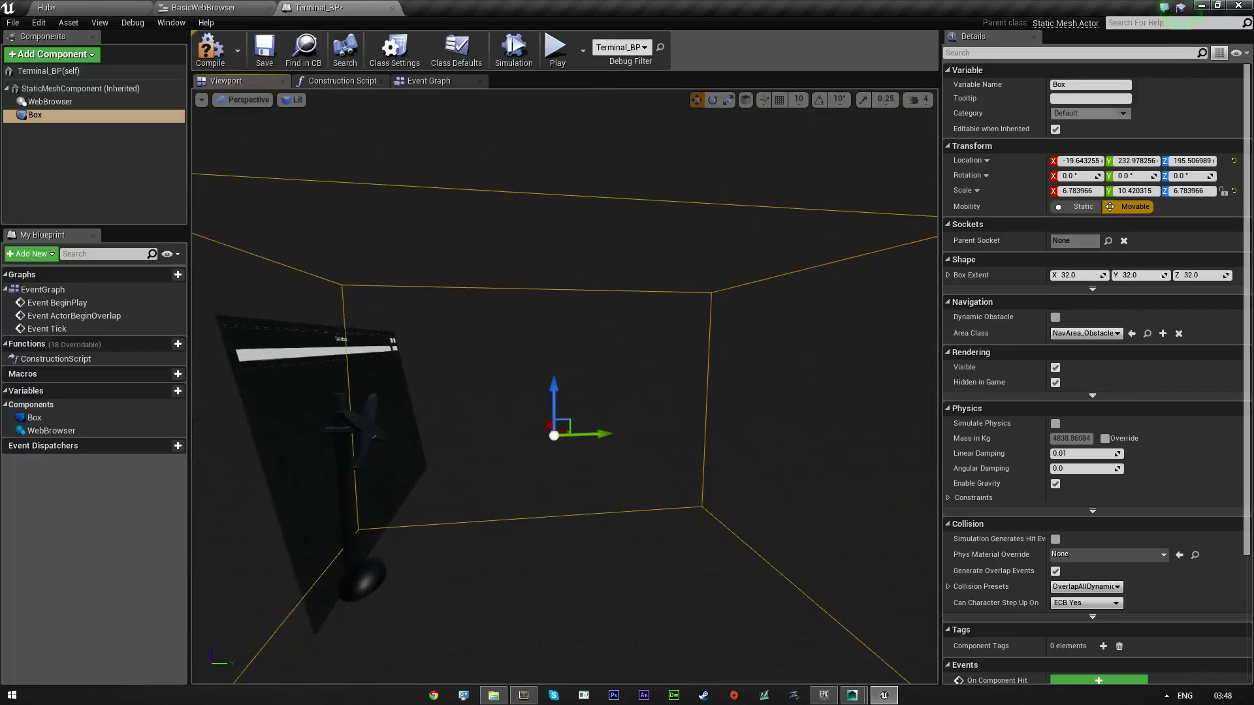
- Reduce the collision box's Y scale to about 4.67 and move it back to about Y 112.7 cm, enclosing the terminal
{"action": "left_click", "coordinate": [728, 100]}
{"action": "scroll", "coordinate": [626, 365], "scroll_direction": "down", "scroll_amount": 5}
{"action": "left_click_drag", "start_coordinate": [596, 422], "coordinate": [568, 424]}
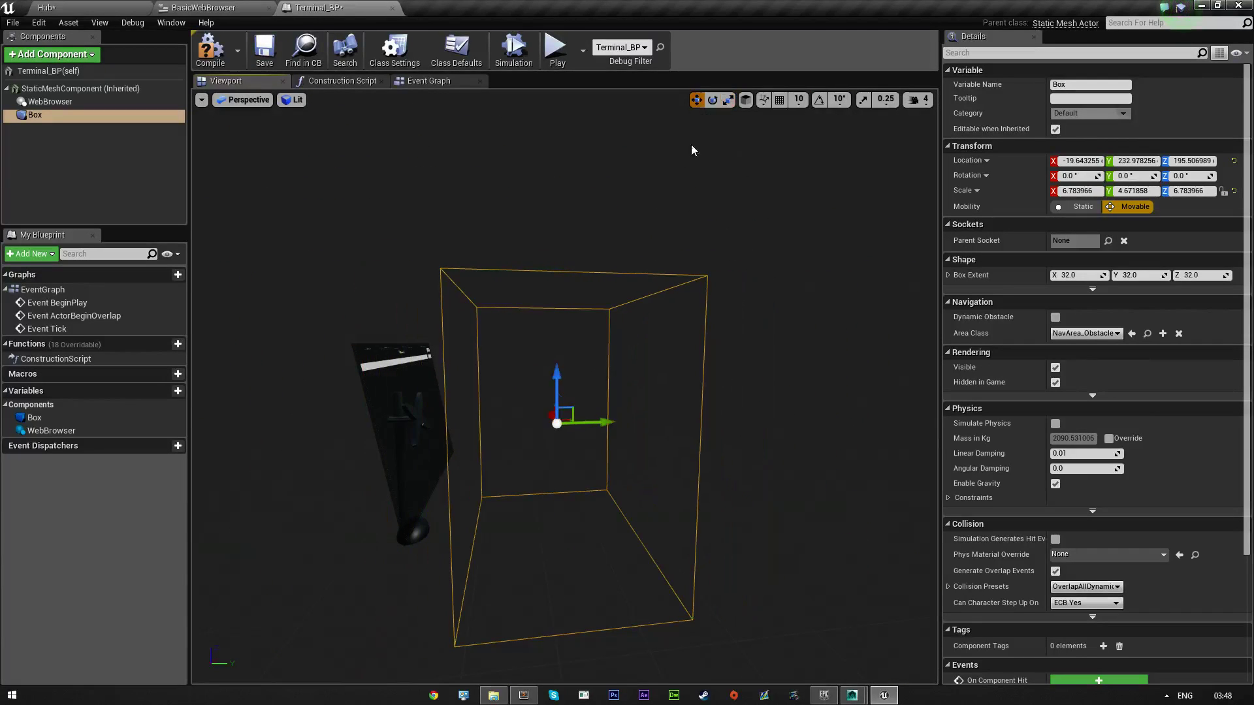
{"action": "left_click_drag", "start_coordinate": [581, 423], "coordinate": [534, 425]}
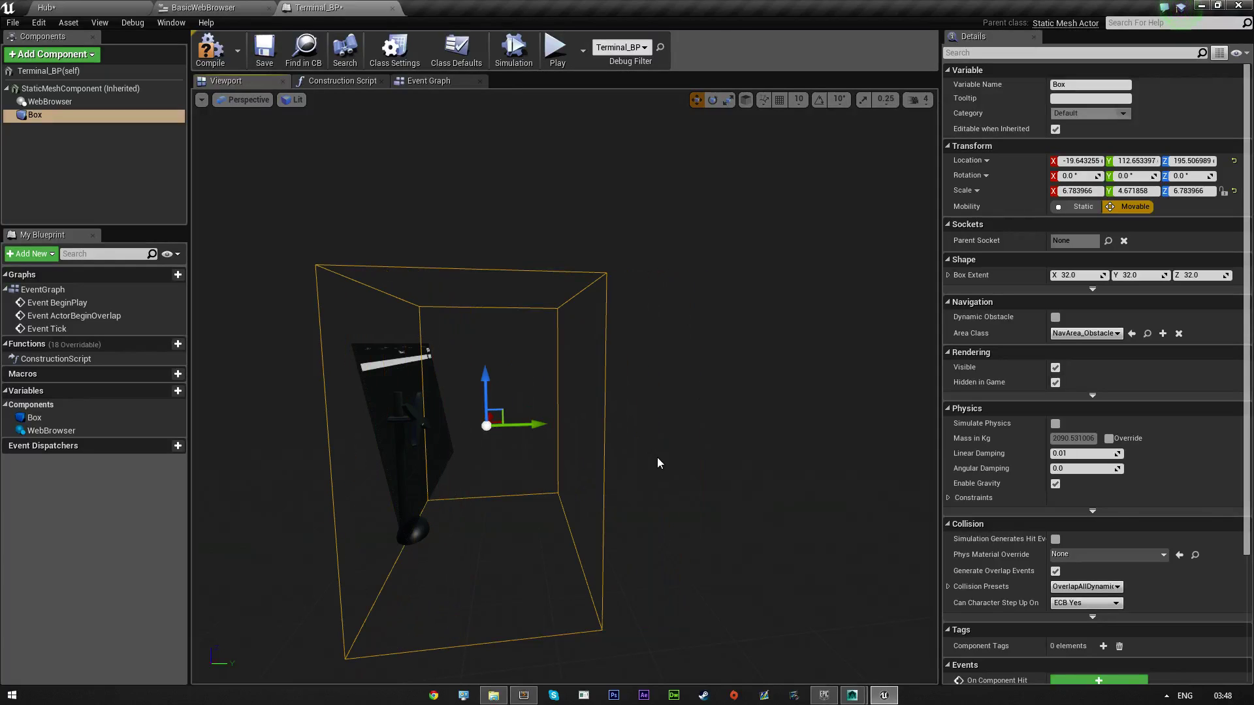
- Centre the collision box sideways on the terminal at about X -1.65 cm
{"action": "right_click_drag", "start_coordinate": [658, 463], "coordinate": [575, 461]}
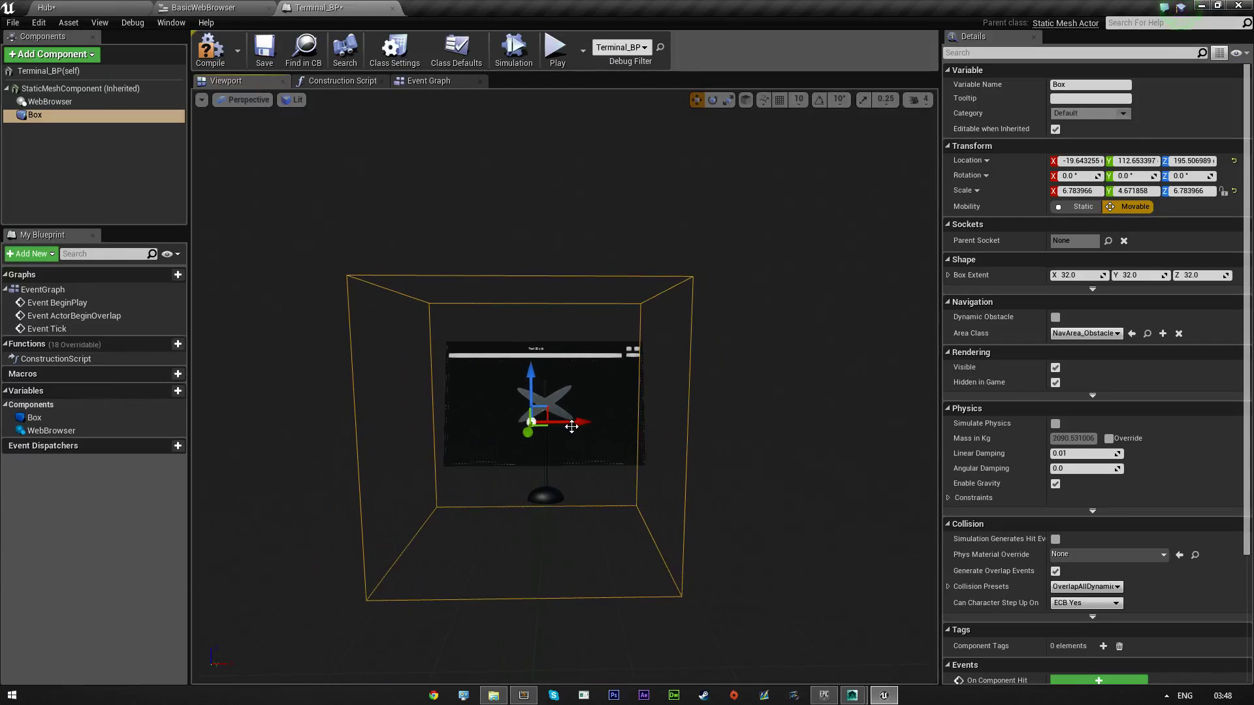
{"action": "mouse_move", "coordinate": [584, 422]}
{"action": "right_mouse_down"}
{"action": "mouse_move", "coordinate": [593, 389]}
{"action": "mouse_move", "coordinate": [559, 483]}
{"action": "mouse_move", "coordinate": [571, 390]}
{"action": "mouse_move", "coordinate": [613, 426]}
{"action": "mouse_move", "coordinate": [593, 434]}
{"action": "mouse_move", "coordinate": [606, 575]}
{"action": "mouse_move", "coordinate": [587, 408]}
{"action": "mouse_move", "coordinate": [602, 434]}
{"action": "mouse_move", "coordinate": [588, 413]}
{"action": "mouse_move", "coordinate": [576, 418]}
{"action": "mouse_move", "coordinate": [744, 425]}
{"action": "mouse_move", "coordinate": [728, 402]}
{"action": "mouse_move", "coordinate": [366, 421]}
{"action": "mouse_move", "coordinate": [470, 365]}
{"action": "mouse_move", "coordinate": [568, 436]}
{"action": "mouse_move", "coordinate": [585, 408]}
{"action": "mouse_move", "coordinate": [522, 418]}
{"action": "mouse_move", "coordinate": [568, 413]}
{"action": "right_mouse_up"}
{"action": "key", "text": "w"}
{"action": "key", "text": "w"}
{"action": "key", "text": "s"}
{"action": "key", "text": "a"}
{"action": "key", "text": "d"}
{"action": "key", "text": "a"}
{"action": "key", "text": "w"}
{"action": "key", "text": "s"}
{"action": "key", "text": "d"}
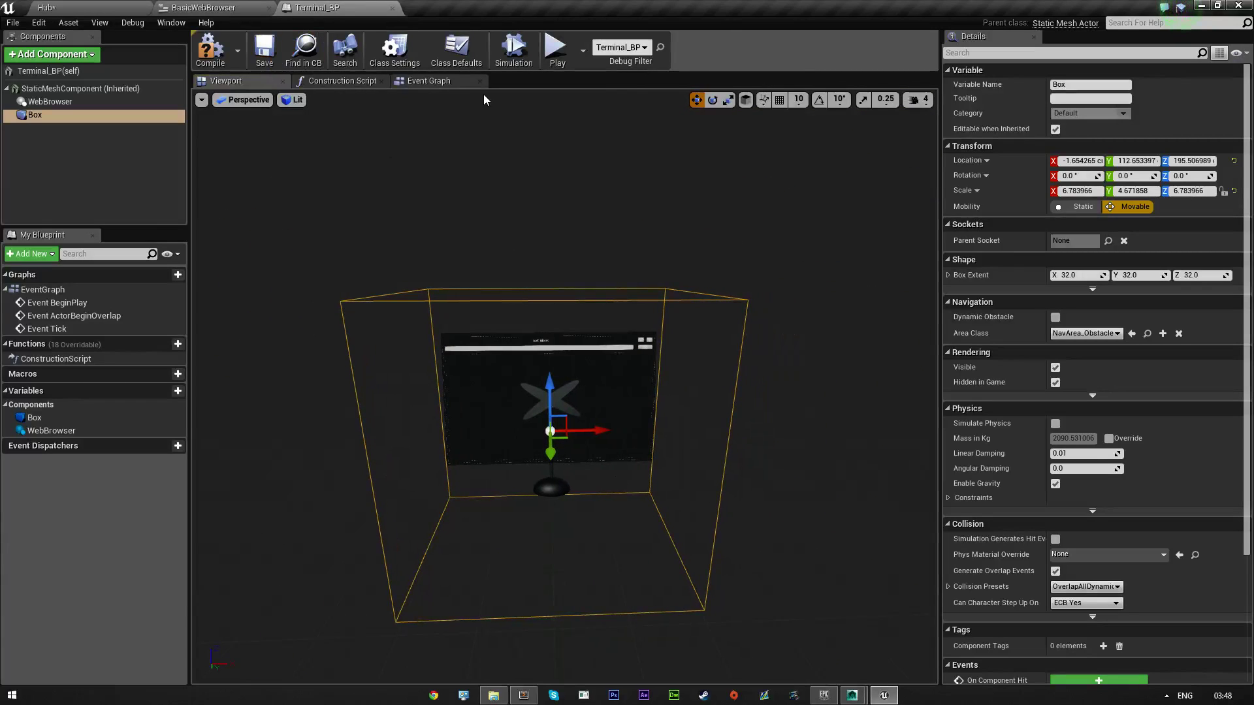
- Add OnComponentBeginOverlap and OnComponentEndOverlap events for the Box component to the event graph
{"action": "left_click", "coordinate": [444, 86]}
{"action": "right_click", "coordinate": [69, 418]}
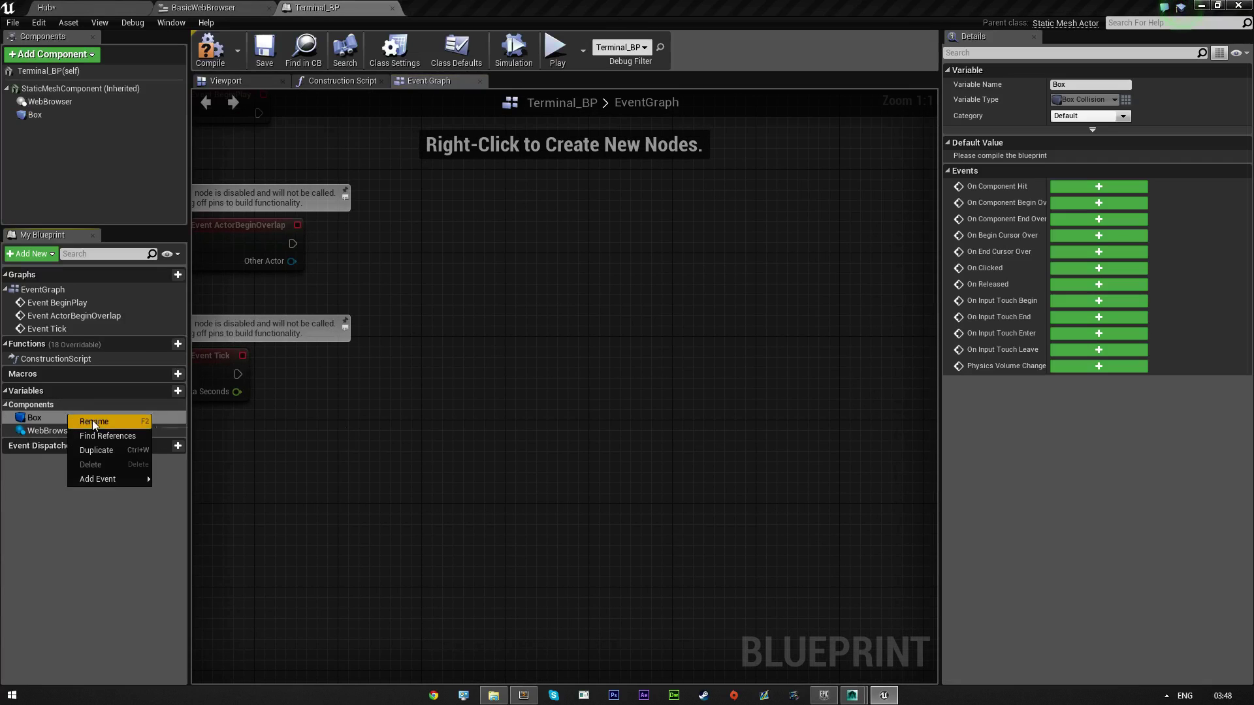
{"action": "mouse_move", "coordinate": [127, 484]}
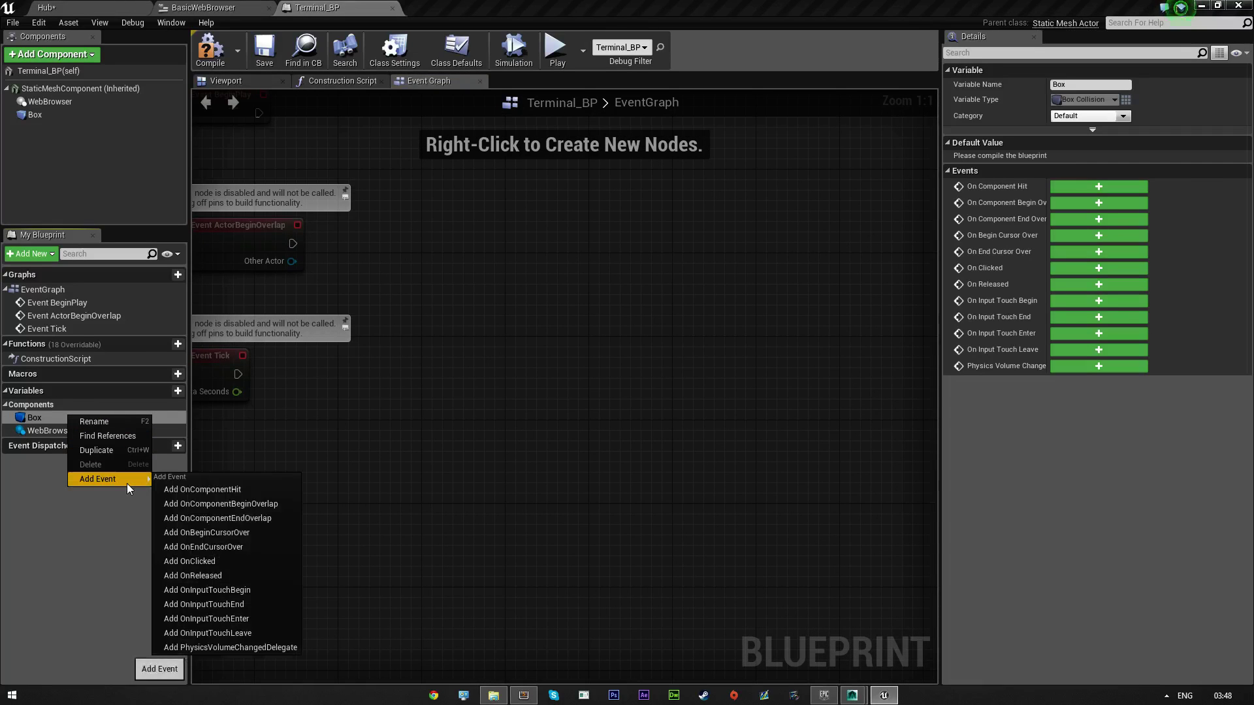
{"action": "left_click", "coordinate": [257, 504]}
{"action": "right_click", "coordinate": [63, 432]}
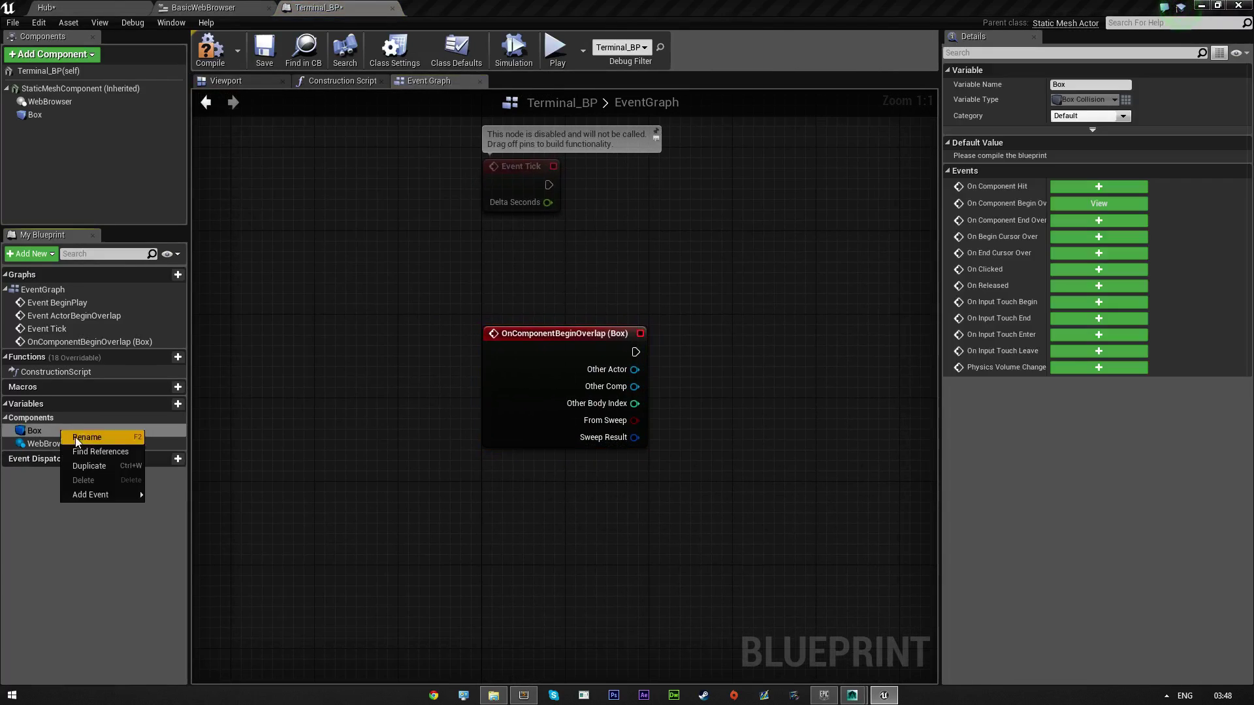
{"action": "mouse_move", "coordinate": [103, 494]}
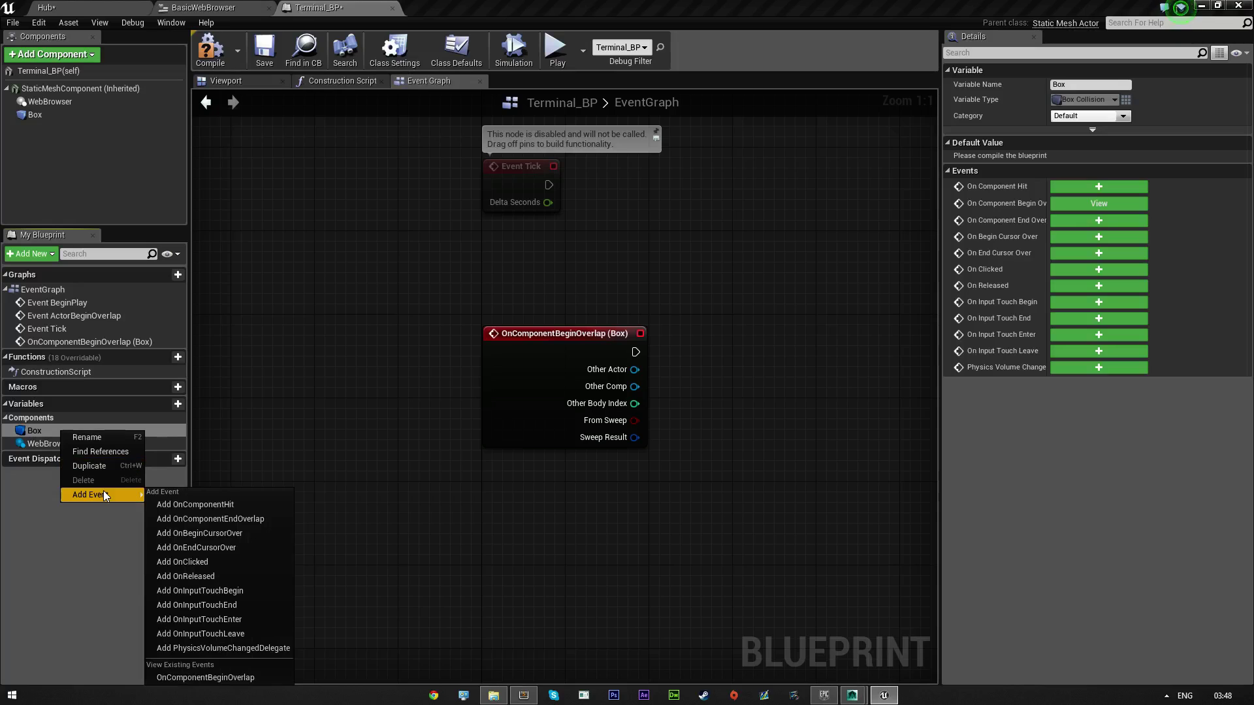
{"action": "left_click", "coordinate": [249, 520]}
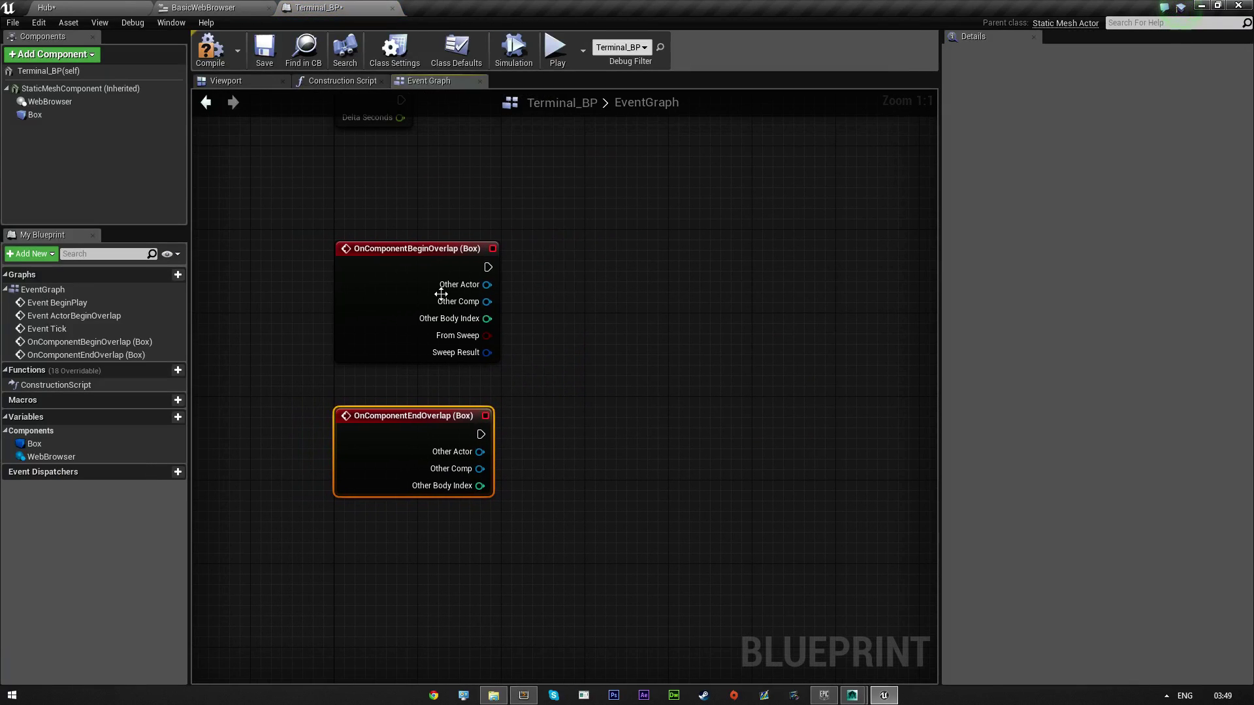
- Space the two Box overlap event nodes apart vertically in the event graph
{"action": "left_click_drag", "start_coordinate": [386, 273], "coordinate": [386, 219]}
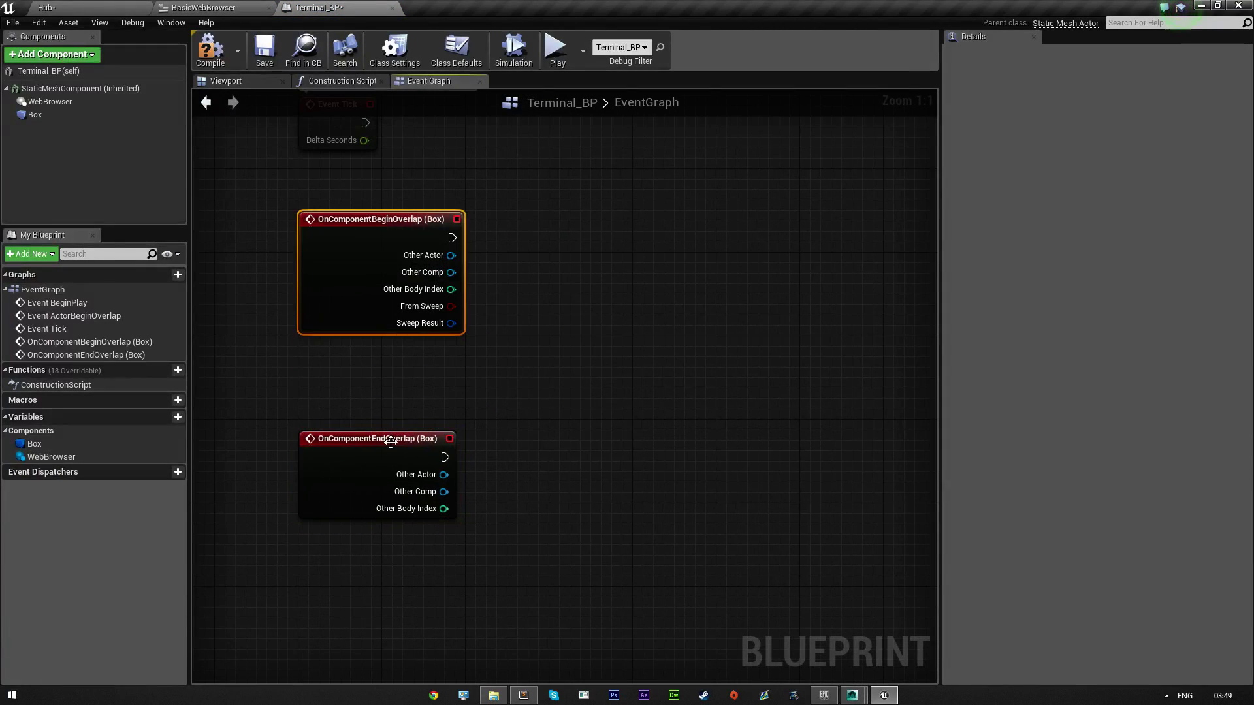
{"action": "left_click_drag", "start_coordinate": [390, 442], "coordinate": [395, 421]}
{"action": "left_click", "coordinate": [554, 407]}
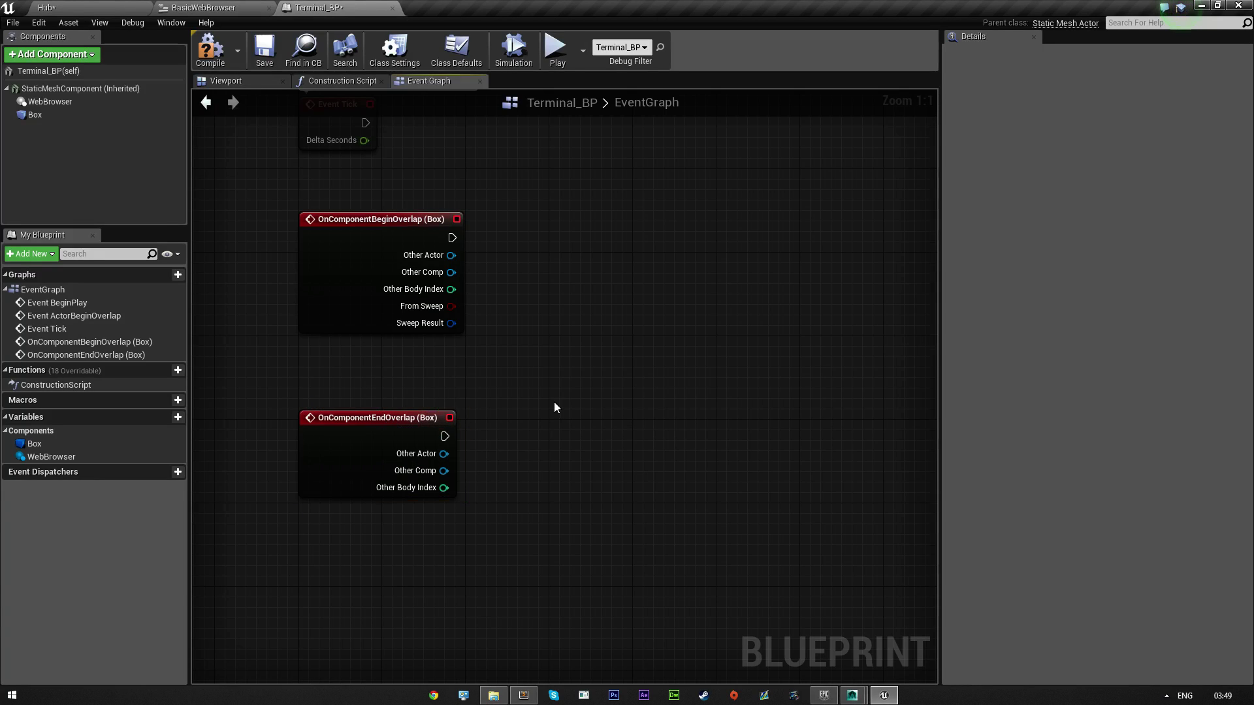
- Add a Set Input Mode Game and UI node connected to the OnComponentBeginOverlap event's execution output
{"action": "right_click_drag", "start_coordinate": [553, 402], "coordinate": [497, 459]}
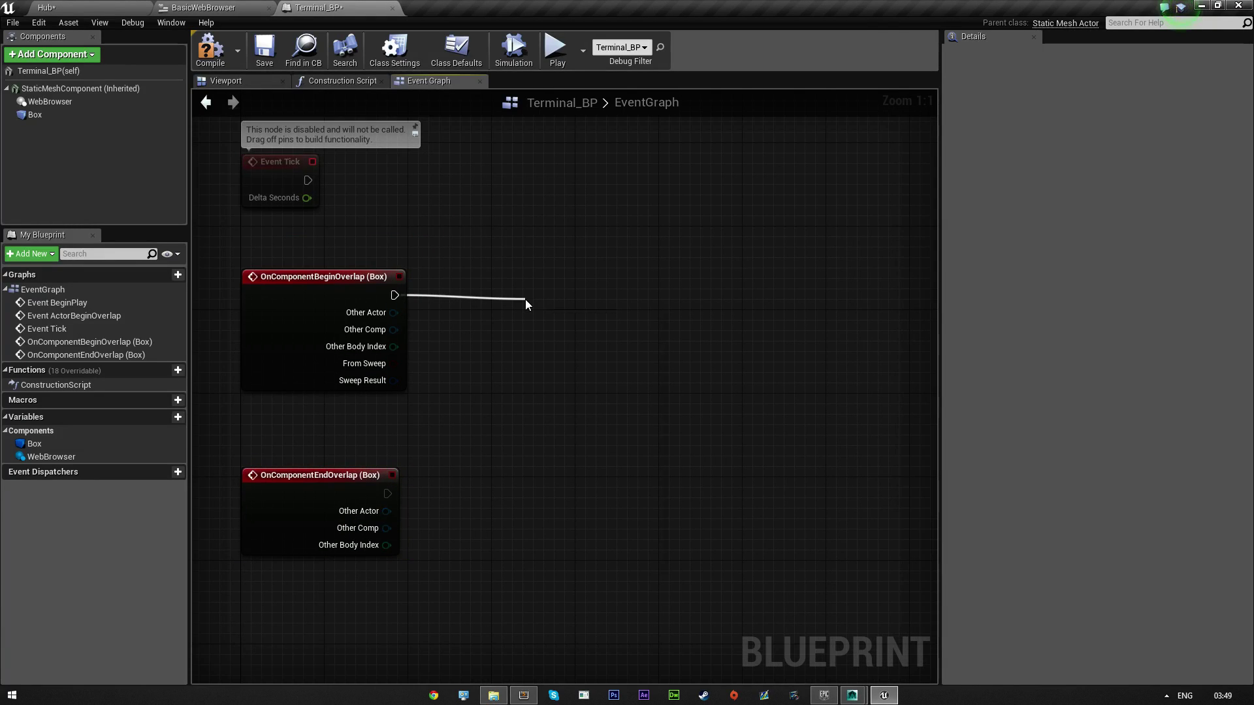
{"action": "left_click_drag", "start_coordinate": [526, 299], "coordinate": [525, 300]}
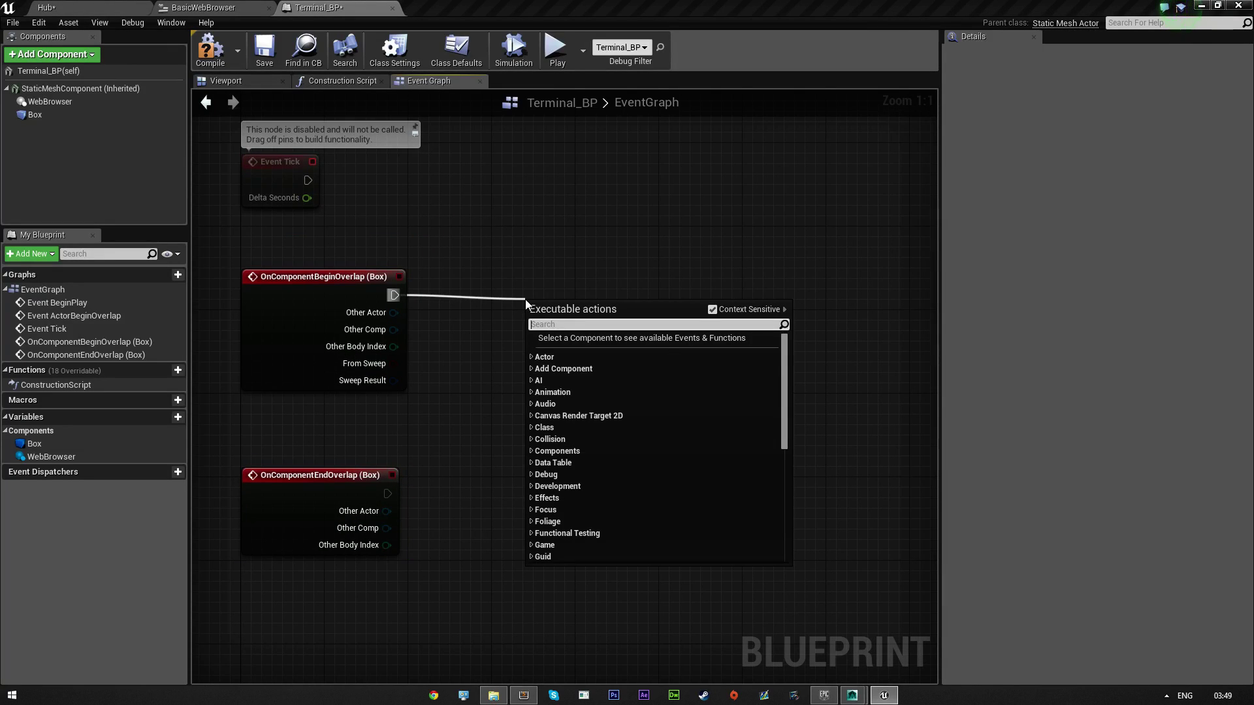
{"action": "type", "text": "set"}
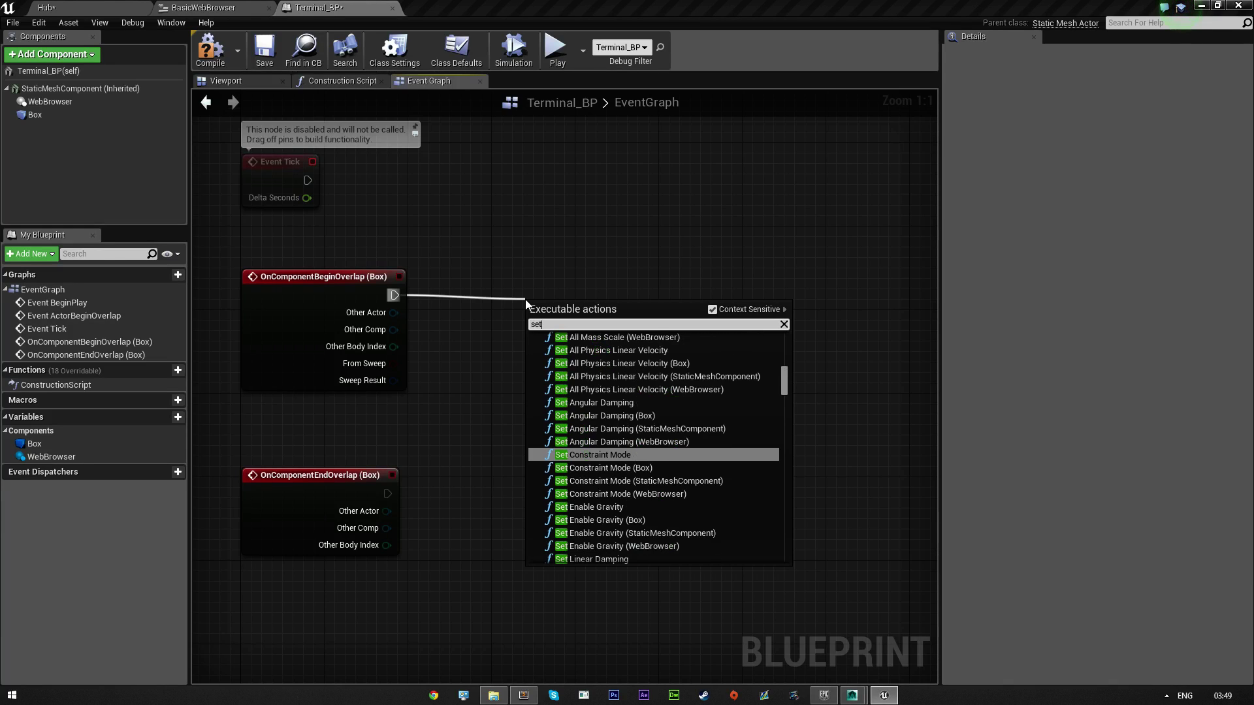
{"action": "type", "text": " input"}
{"action": "key", "text": "Down"}
{"action": "key", "text": "Down"}
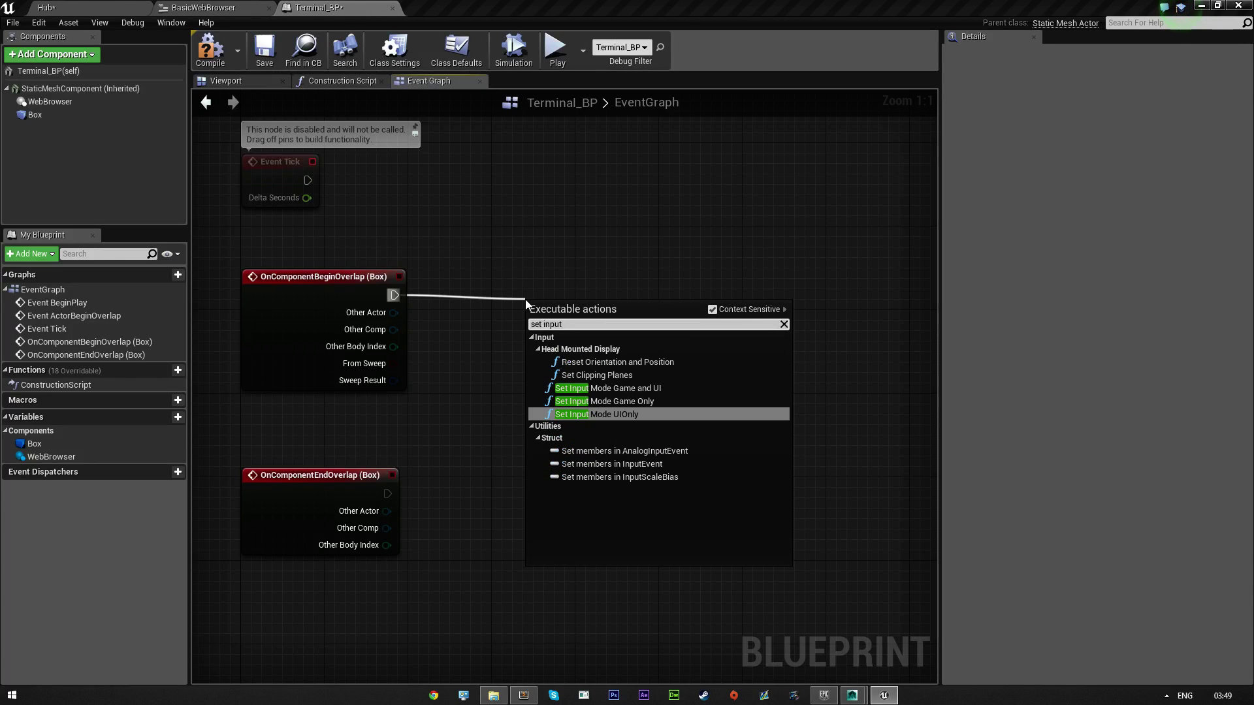
{"action": "left_click", "coordinate": [636, 389]}
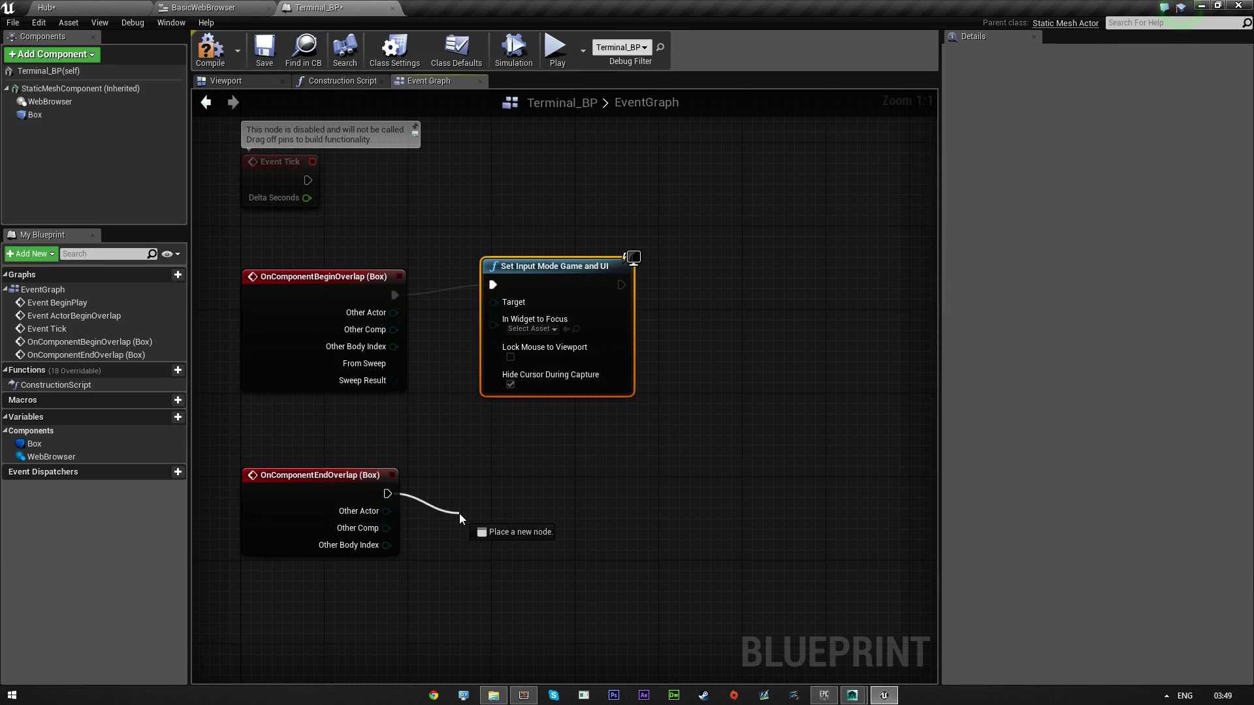
- Connect a new Set Input Mode Game Only node to OnComponentEndOverlap and shift the Game and UI node slightly towards its event
{"action": "left_click_drag", "start_coordinate": [460, 513], "coordinate": [464, 514]}
{"action": "type", "text": "set i"}
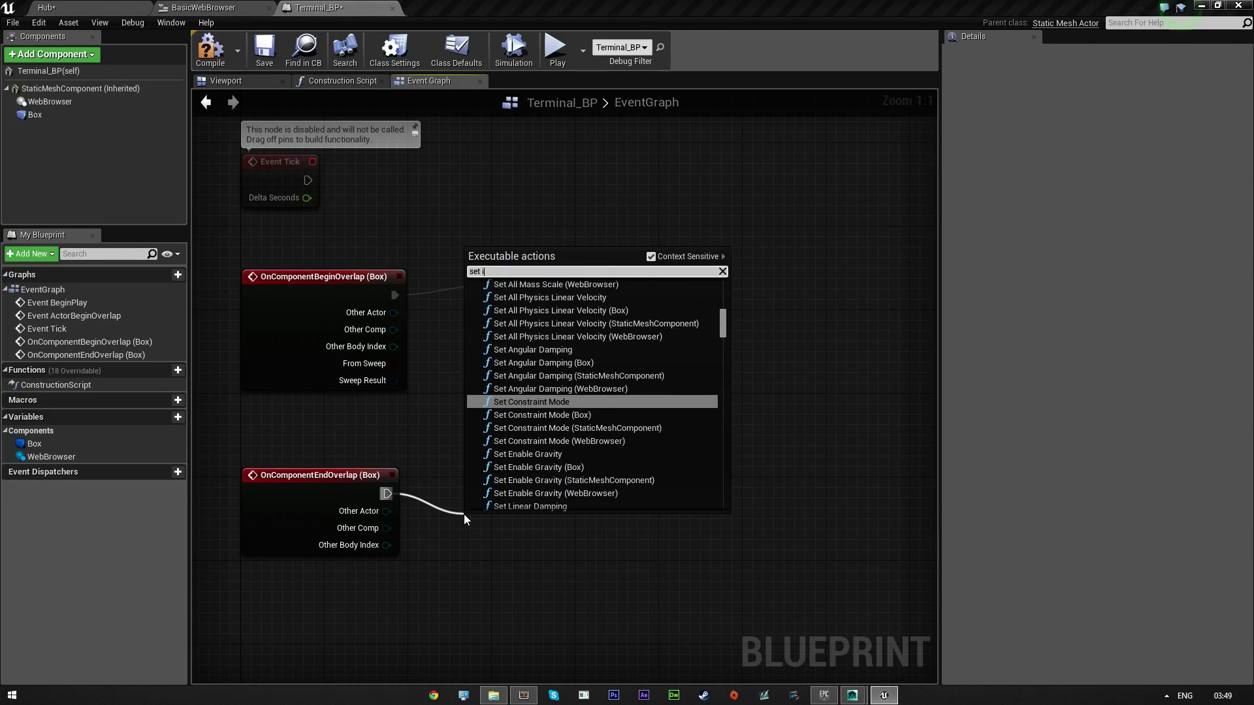
{"action": "type", "text": "nput"}
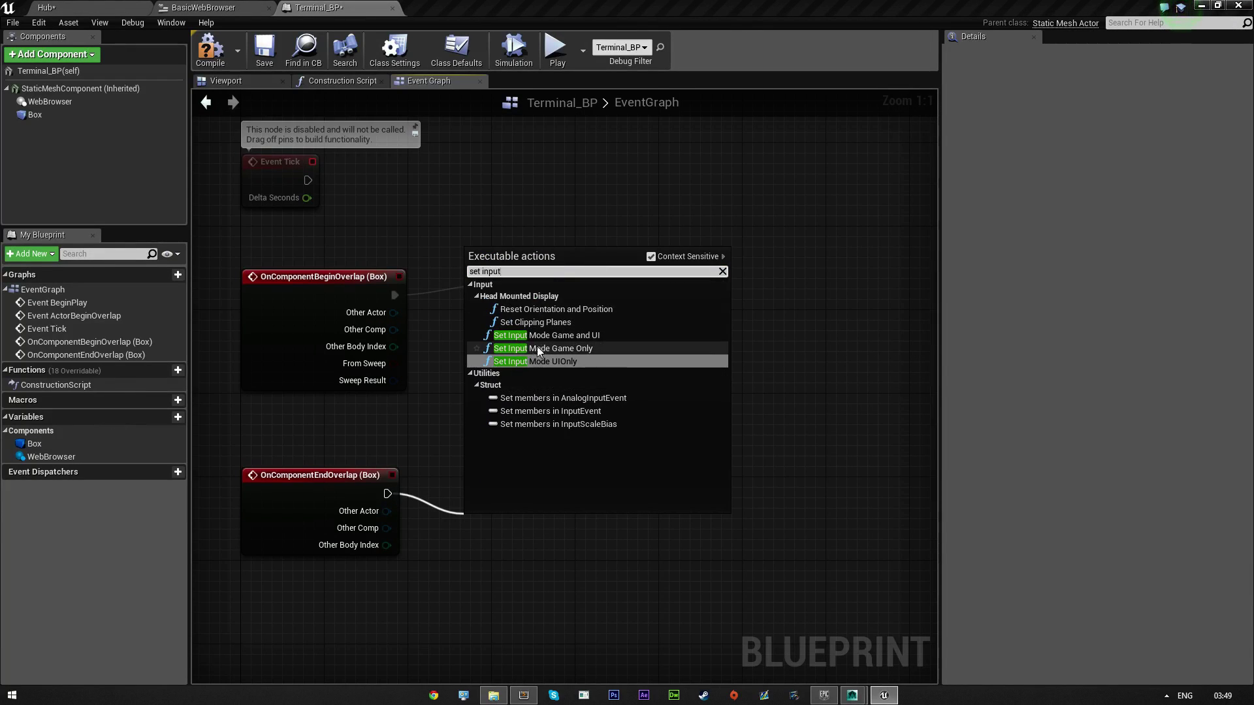
{"action": "left_click", "coordinate": [538, 349]}
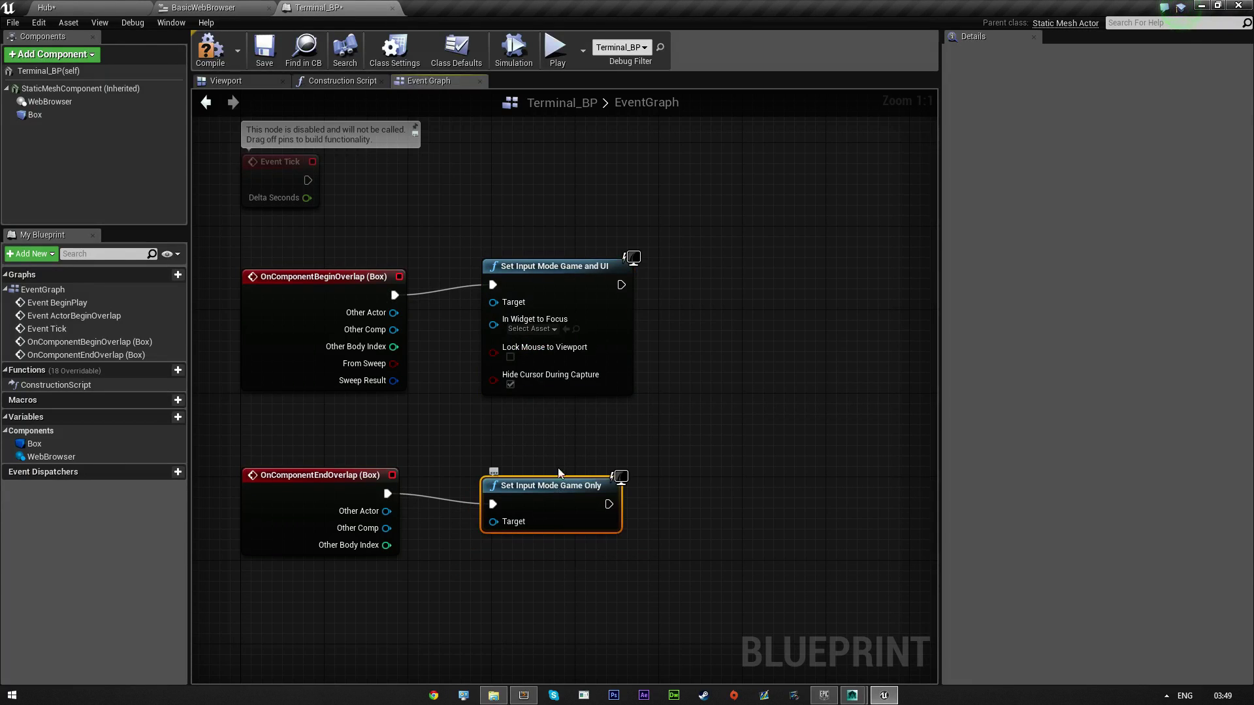
{"action": "left_click_drag", "start_coordinate": [553, 267], "coordinate": [542, 268]}
{"action": "left_click", "coordinate": [533, 448]}
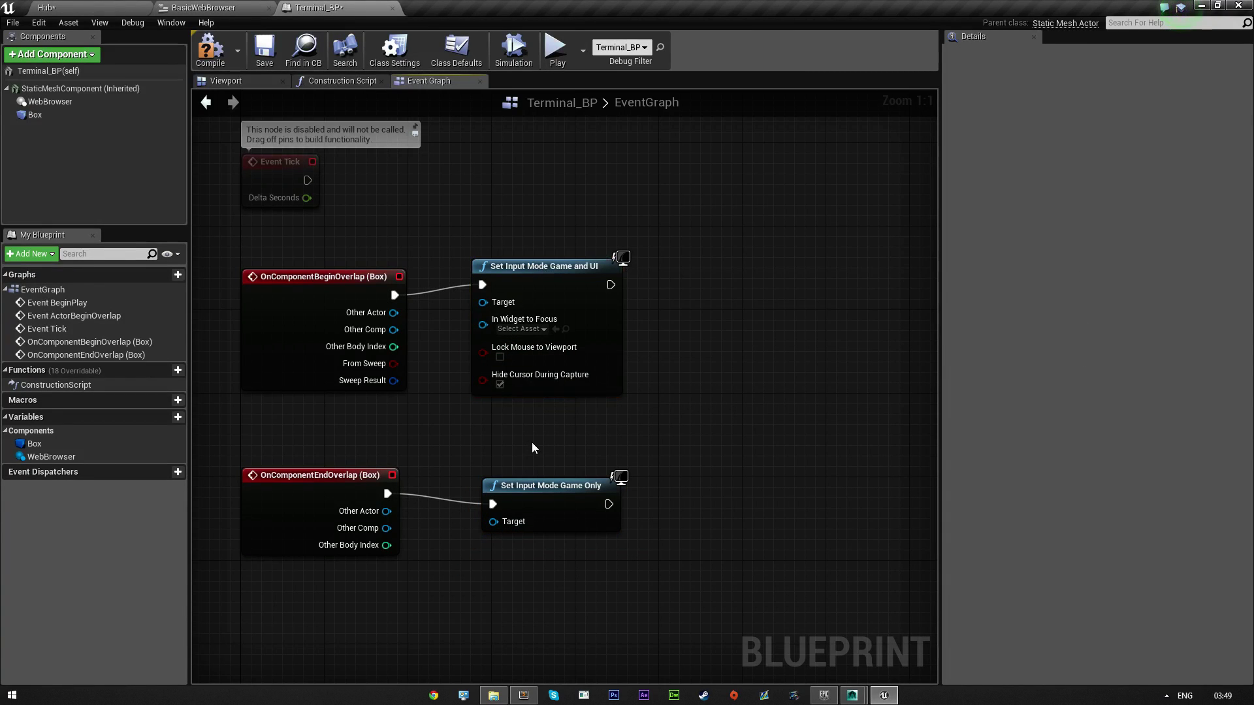
- Place a Web Browser component reference with a connected Get User Widget Object node between the two overlap events
{"action": "right_click_drag", "start_coordinate": [532, 441], "coordinate": [566, 429]}
{"action": "left_click_drag", "start_coordinate": [51, 456], "coordinate": [295, 413]}
{"action": "left_click", "coordinate": [315, 430]}
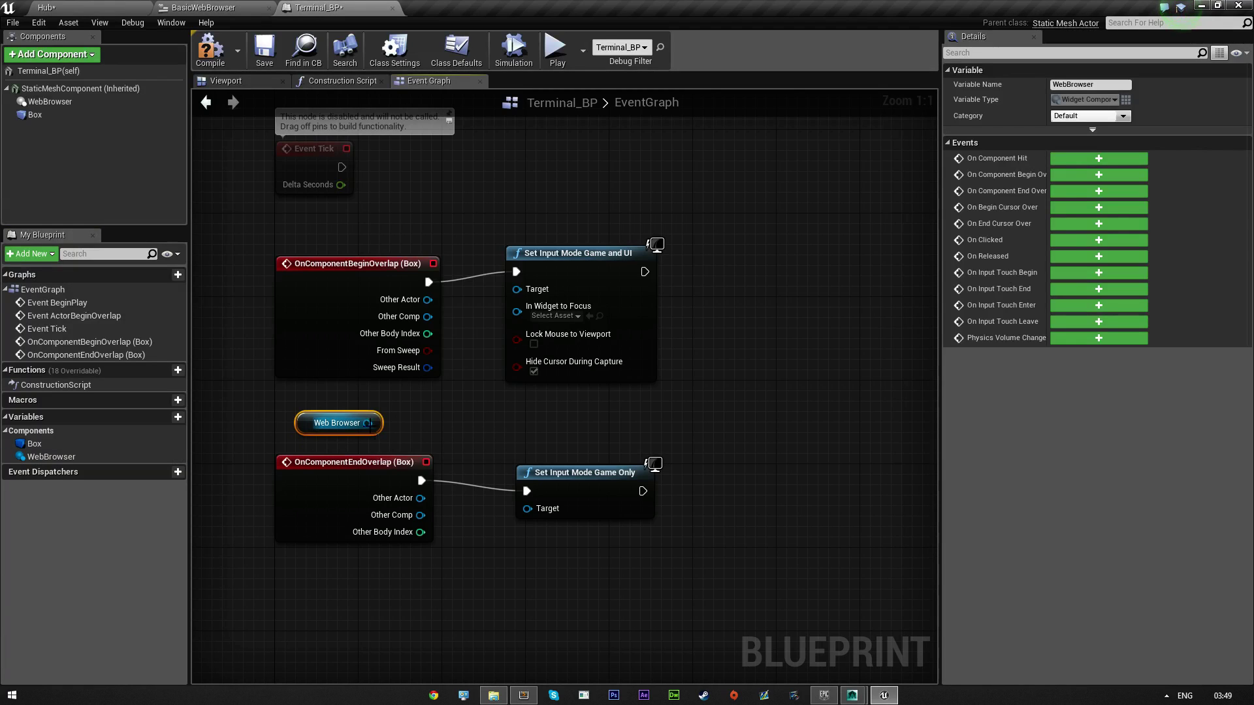
{"action": "left_click_drag", "start_coordinate": [428, 425], "coordinate": [428, 424]}
{"action": "type", "text": "get"}
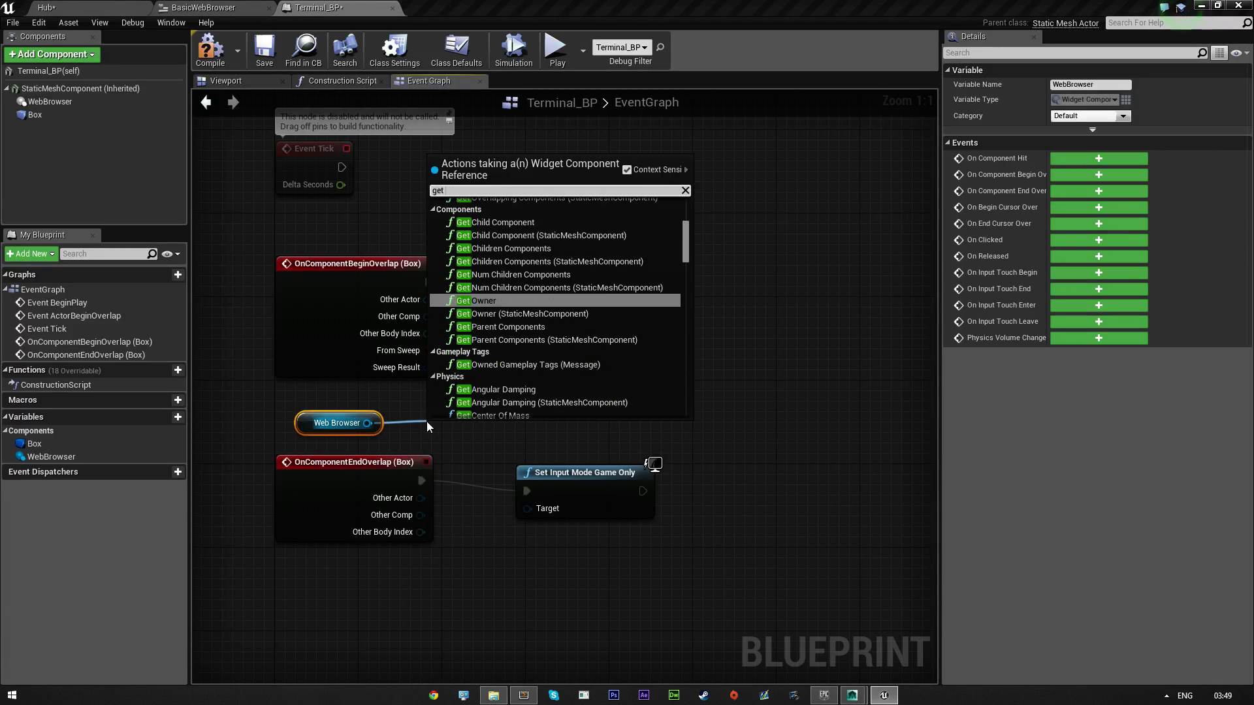
{"action": "type", "text": " user"}
{"action": "key", "text": "Return"}
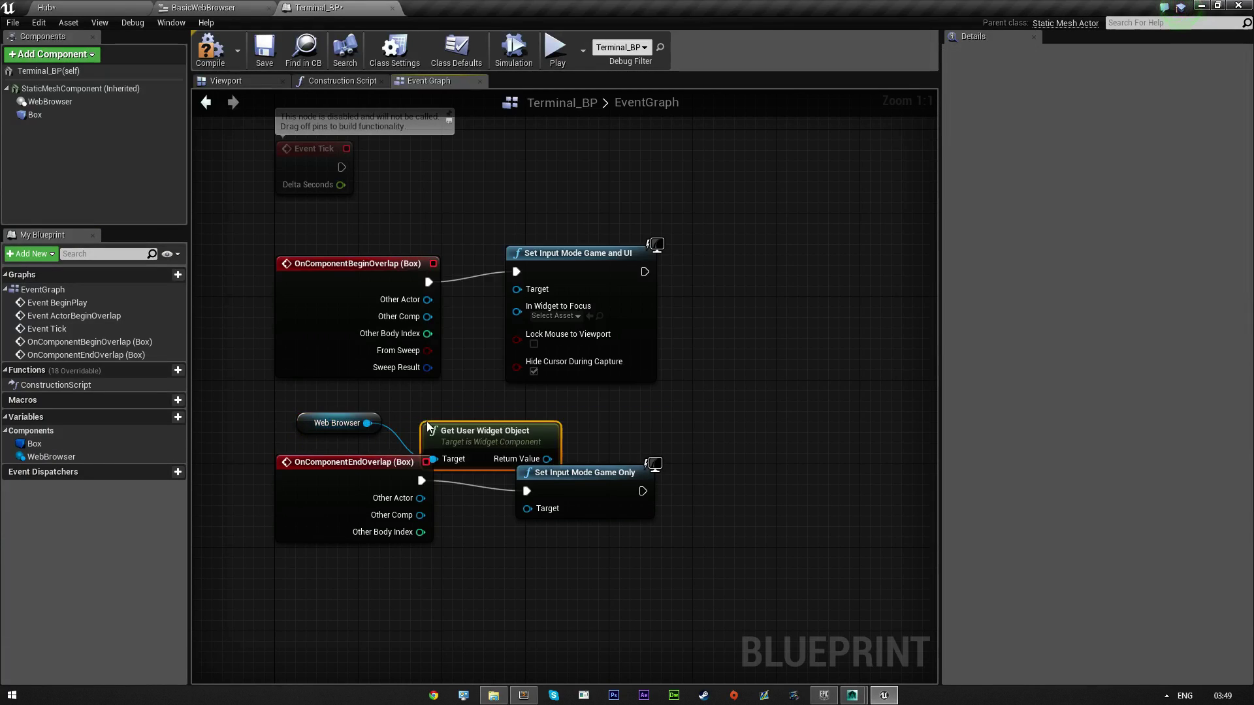
{"action": "right_click_drag", "start_coordinate": [725, 428], "coordinate": [660, 375]}
{"action": "left_click_drag", "start_coordinate": [416, 373], "coordinate": [398, 357]}
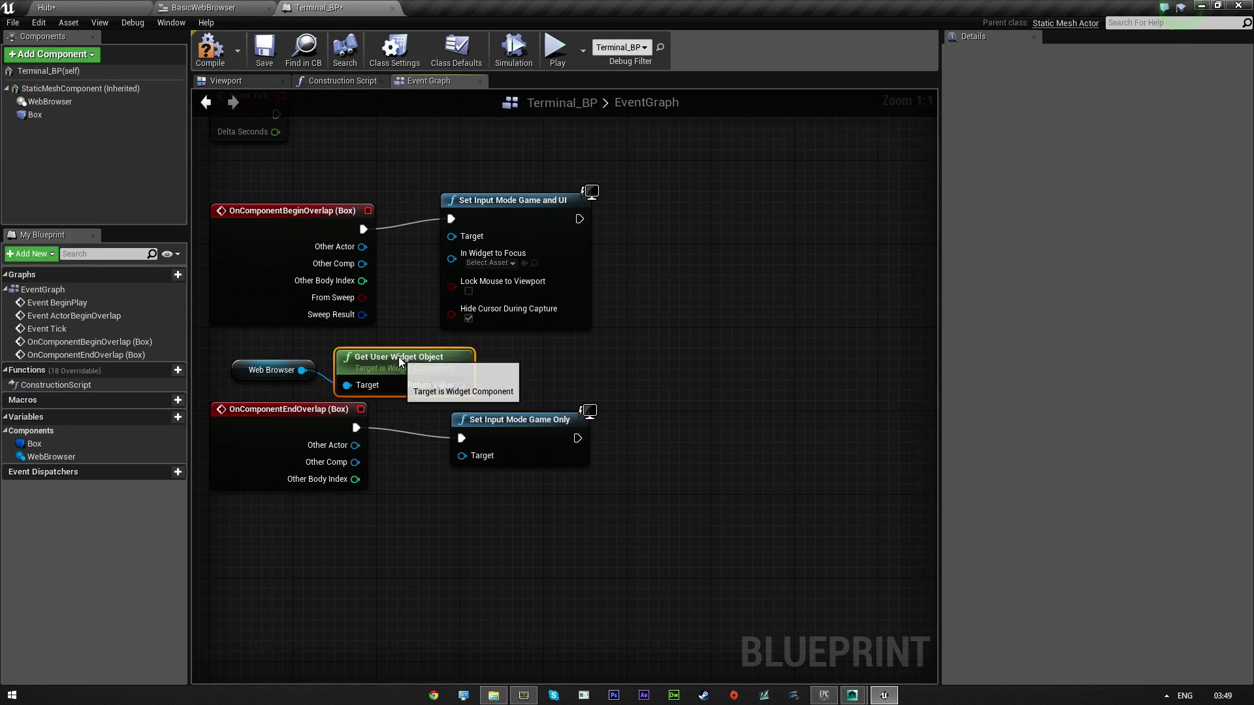
- Move the Web Browser and Get User Widget Object nodes clear and connect the widget's return value to In Widget to Focus
{"action": "left_click_drag", "start_coordinate": [268, 361], "coordinate": [266, 361]}
{"action": "left_click_drag", "start_coordinate": [353, 355], "coordinate": [312, 350]}
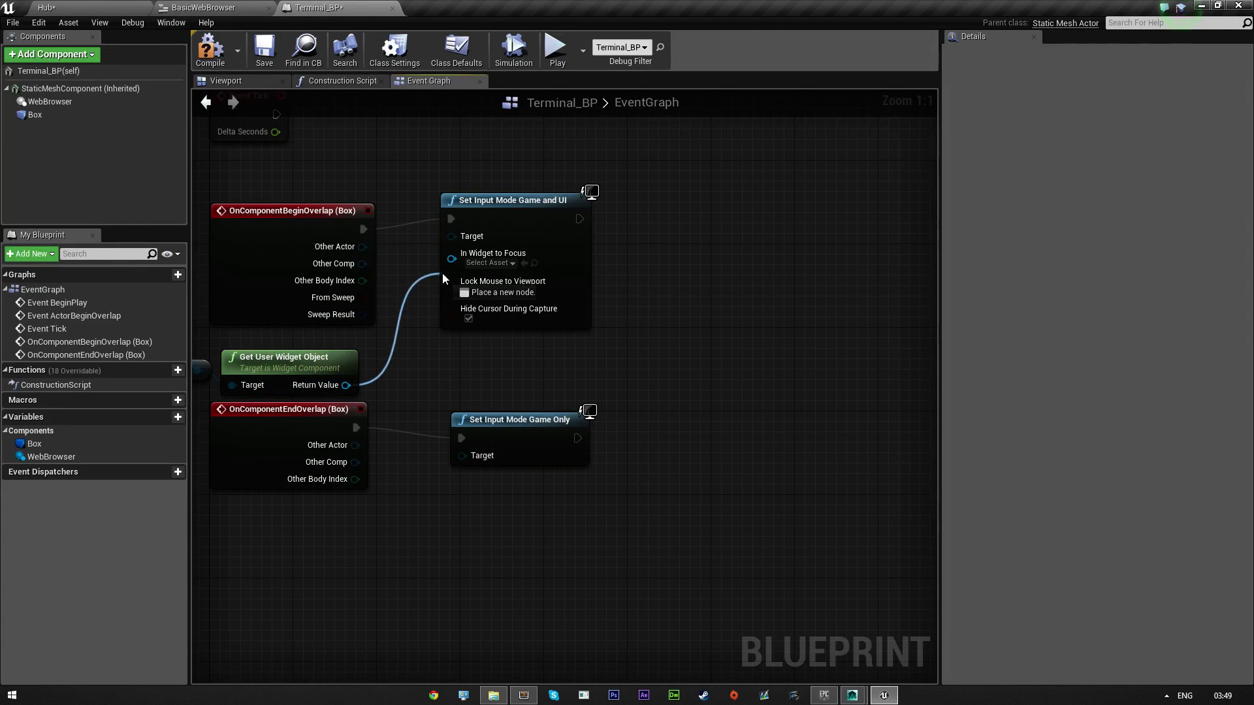
{"action": "left_click_drag", "start_coordinate": [441, 273], "coordinate": [457, 259]}
- Add a Get Player Controller node and connect its return value to the Target of both Set Input Mode nodes
{"action": "right_click_drag", "start_coordinate": [469, 369], "coordinate": [596, 440]}
{"action": "right_click", "coordinate": [576, 213]}
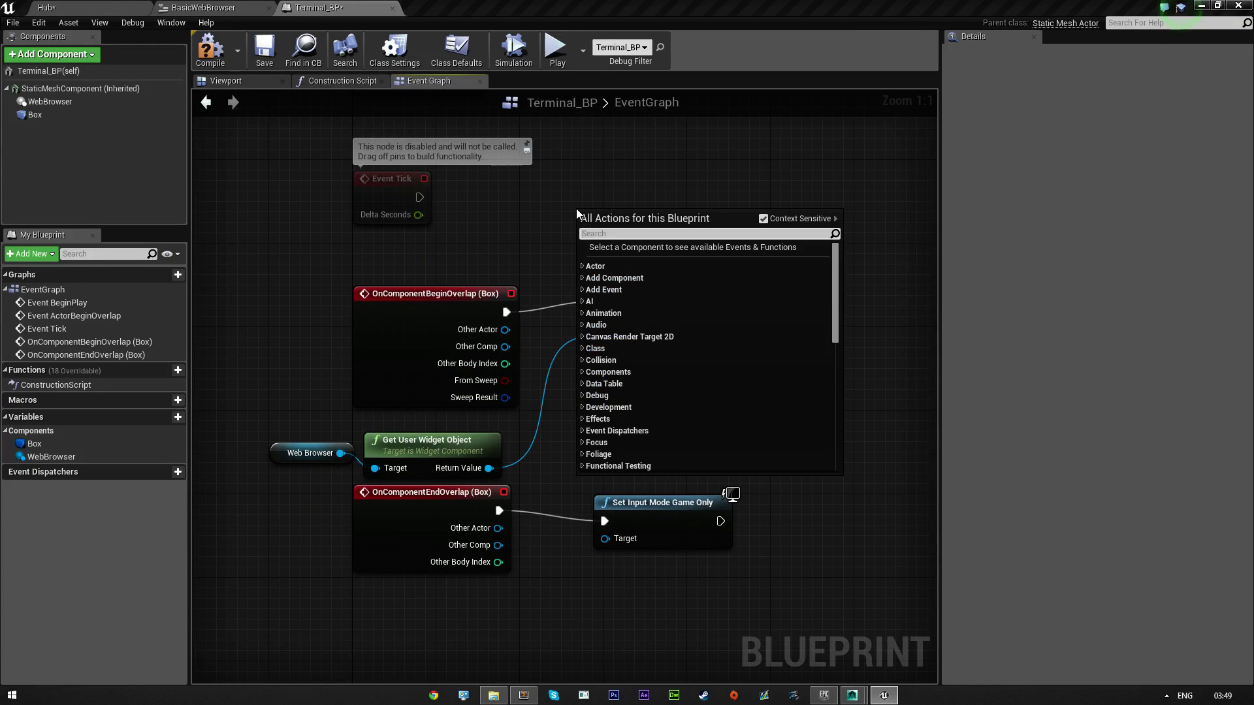
{"action": "type", "text": "get player contro"}
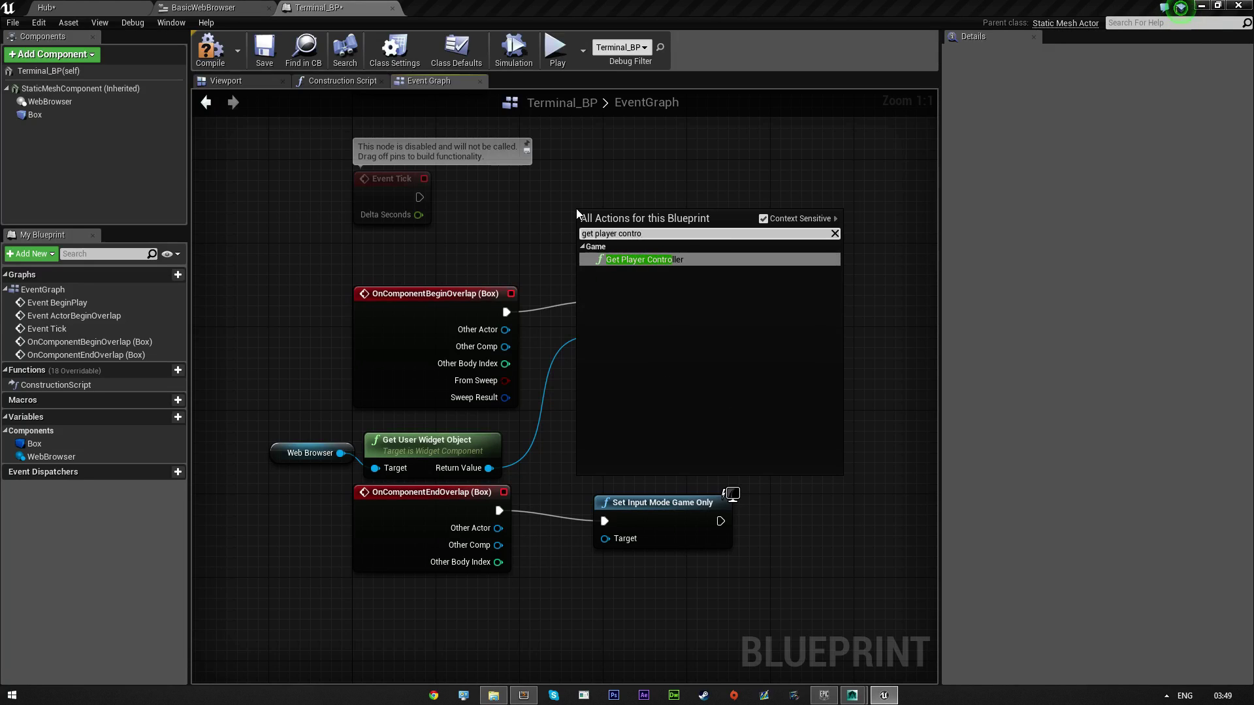
{"action": "key", "text": "Return"}
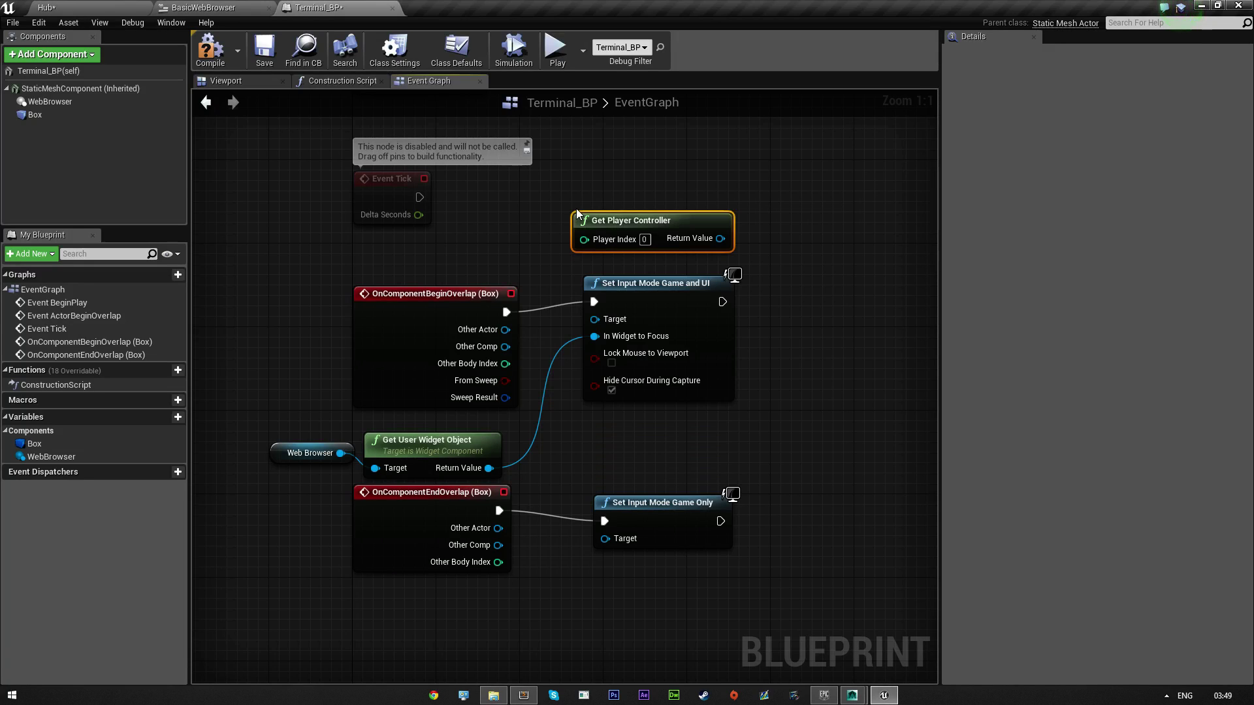
{"action": "left_click_drag", "start_coordinate": [680, 218], "coordinate": [481, 249]}
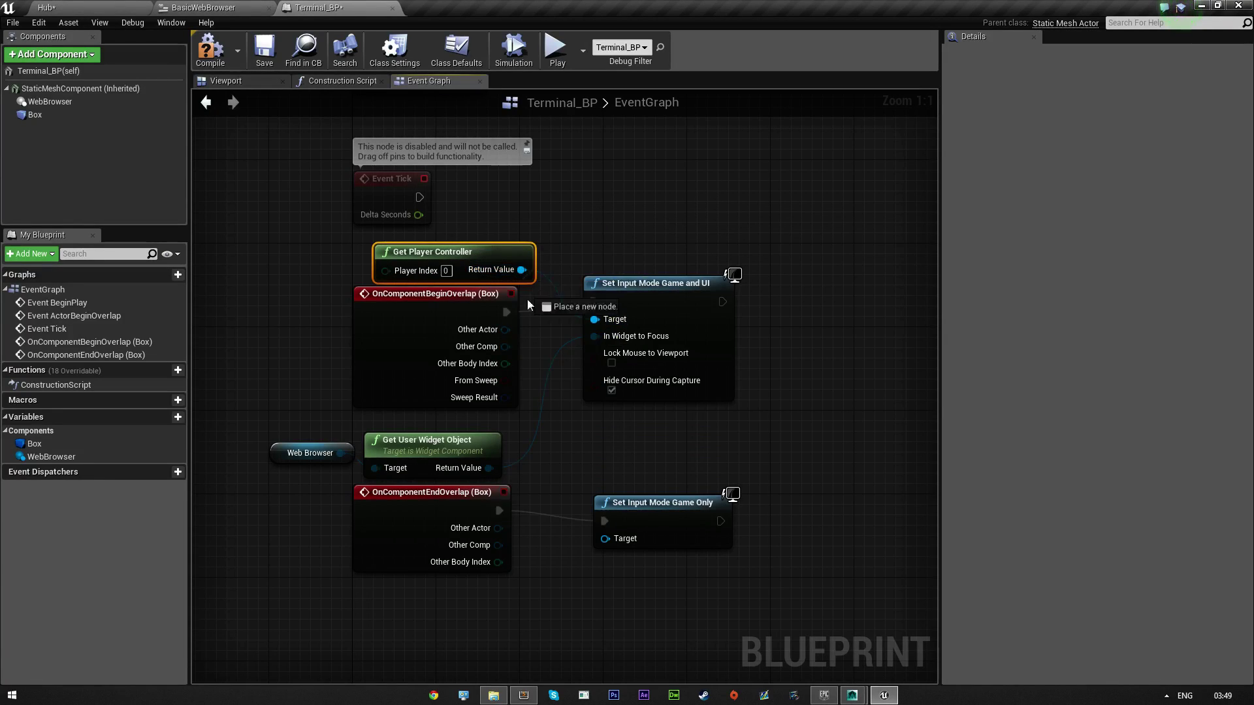
{"action": "right_click_drag", "start_coordinate": [574, 617], "coordinate": [561, 500]}
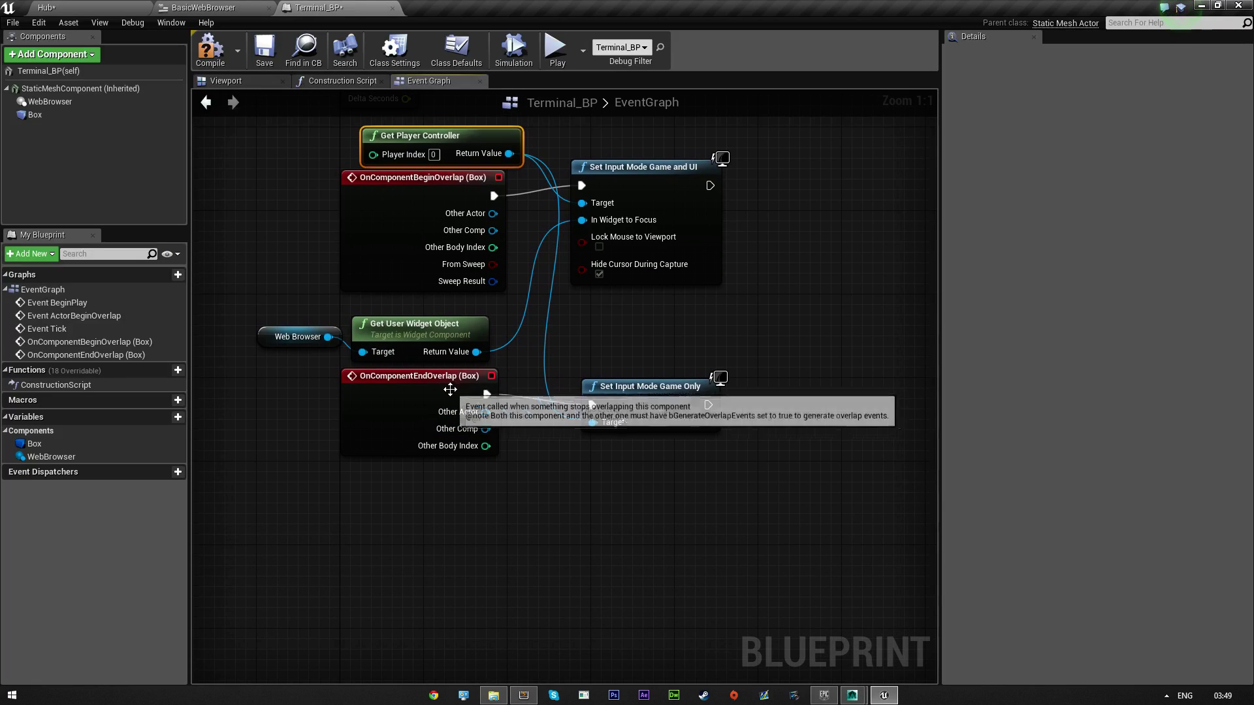
- Lower the end-overlap nodes to fit Get Player Controller between the two event chains and enable Lock Mouse to Viewport
{"action": "left_click_drag", "start_coordinate": [749, 568], "coordinate": [429, 450]}
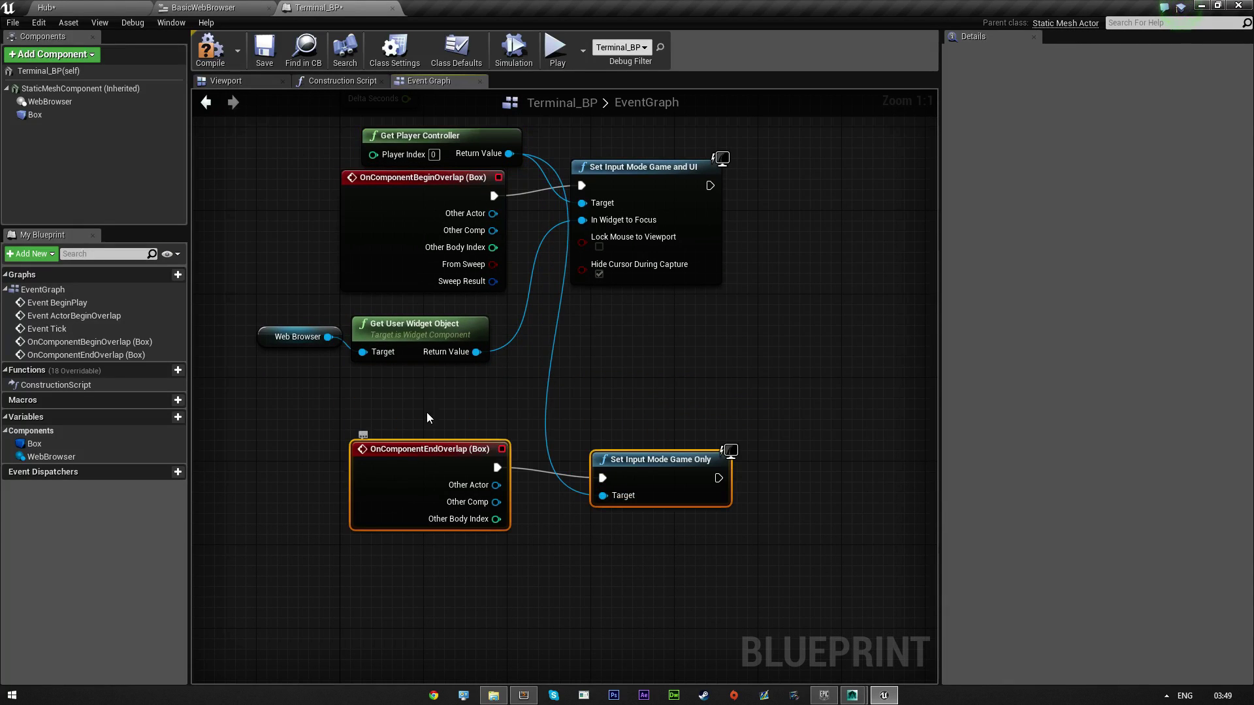
{"action": "left_click_drag", "start_coordinate": [423, 137], "coordinate": [406, 384]}
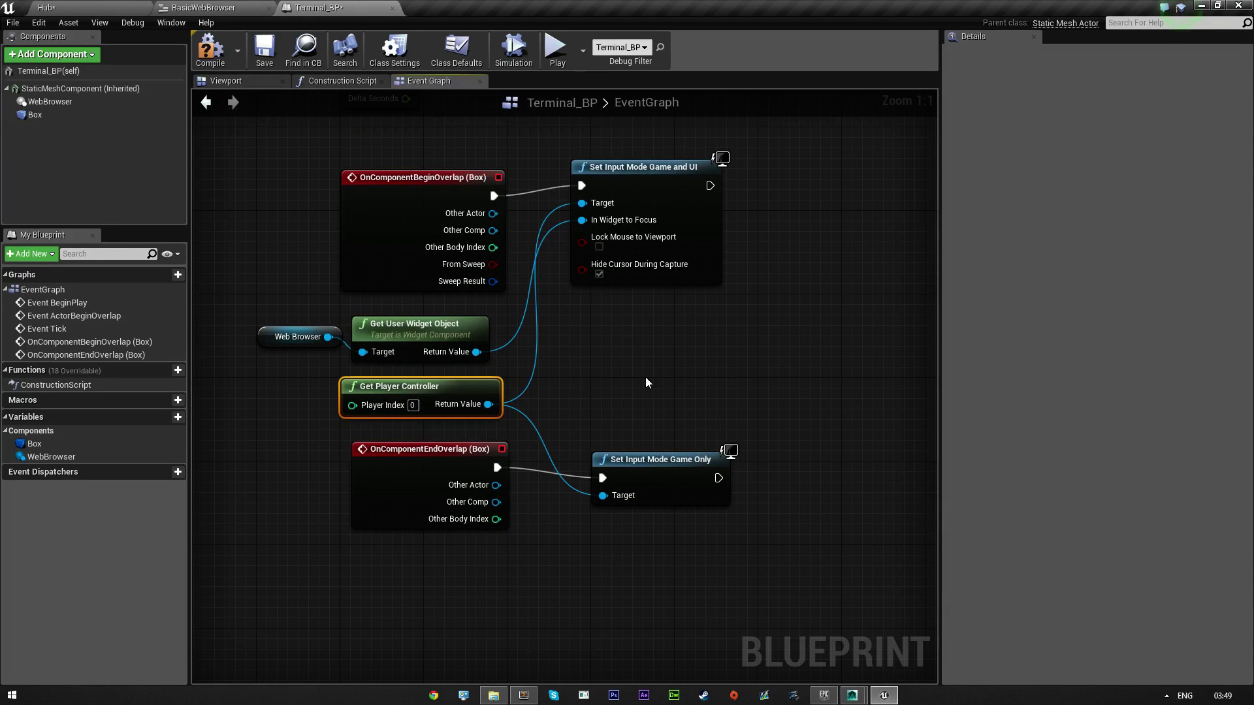
{"action": "right_click_drag", "start_coordinate": [775, 378], "coordinate": [700, 423]}
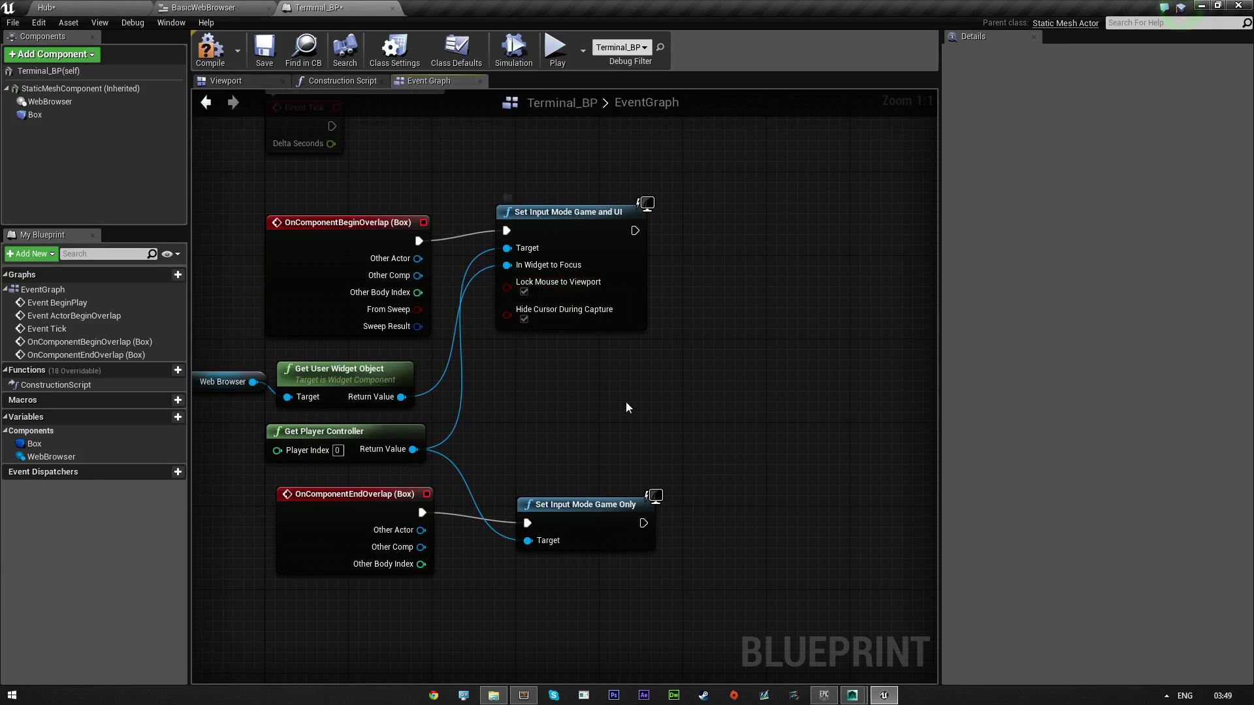
{"action": "right_click_drag", "start_coordinate": [625, 407], "coordinate": [720, 380]}
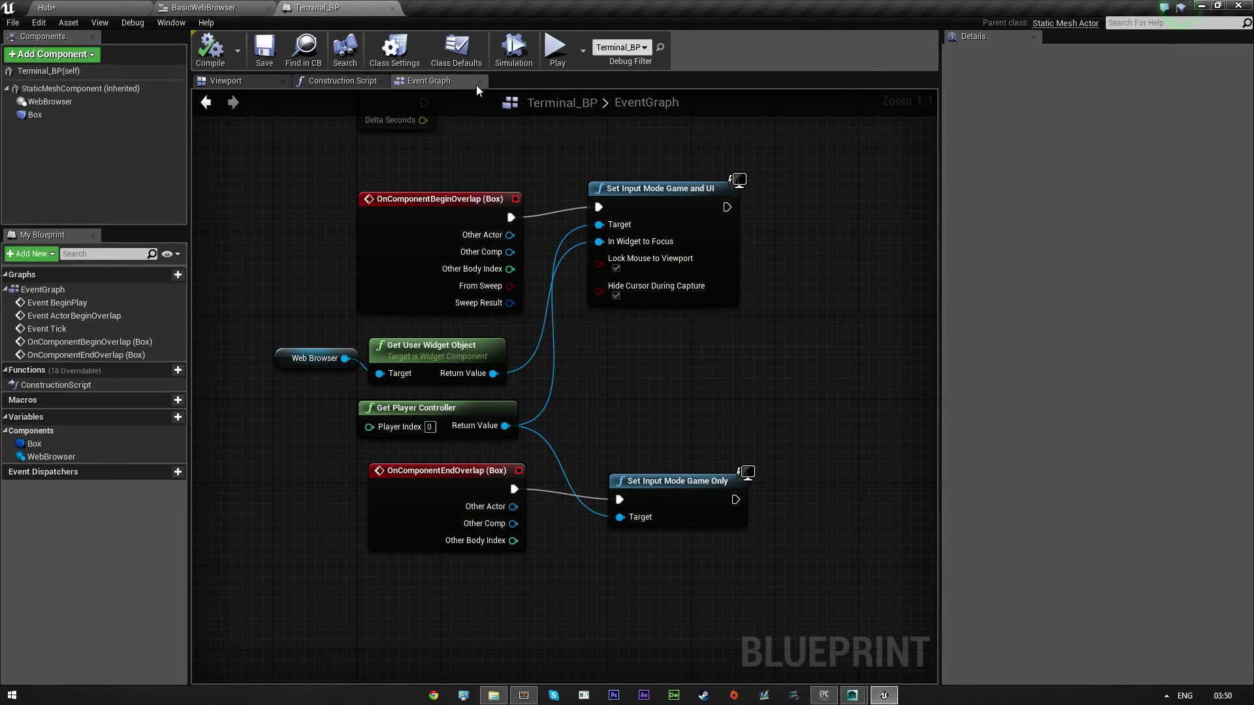
- Launch a standalone game preview and walk the player up to the browser terminal
{"action": "left_click", "coordinate": [555, 49]}
{"action": "left_click", "coordinate": [223, 229]}
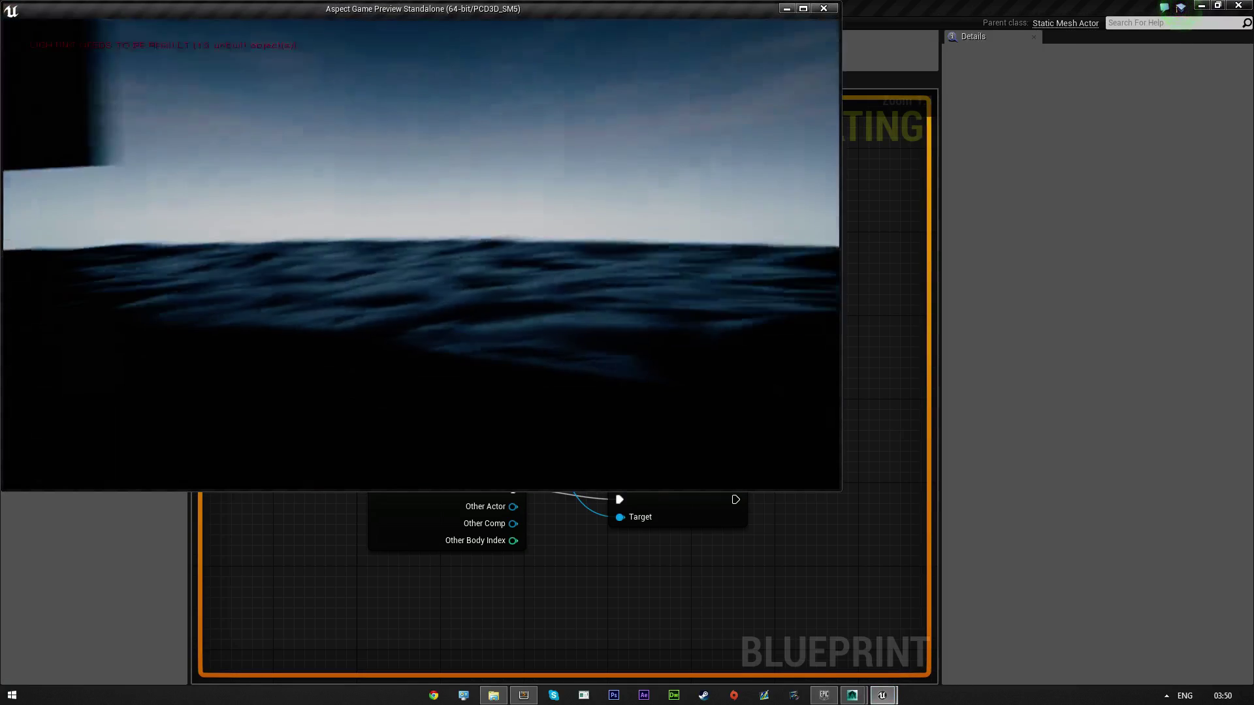
{"action": "key", "text": "w"}
{"action": "key", "text": "w"}
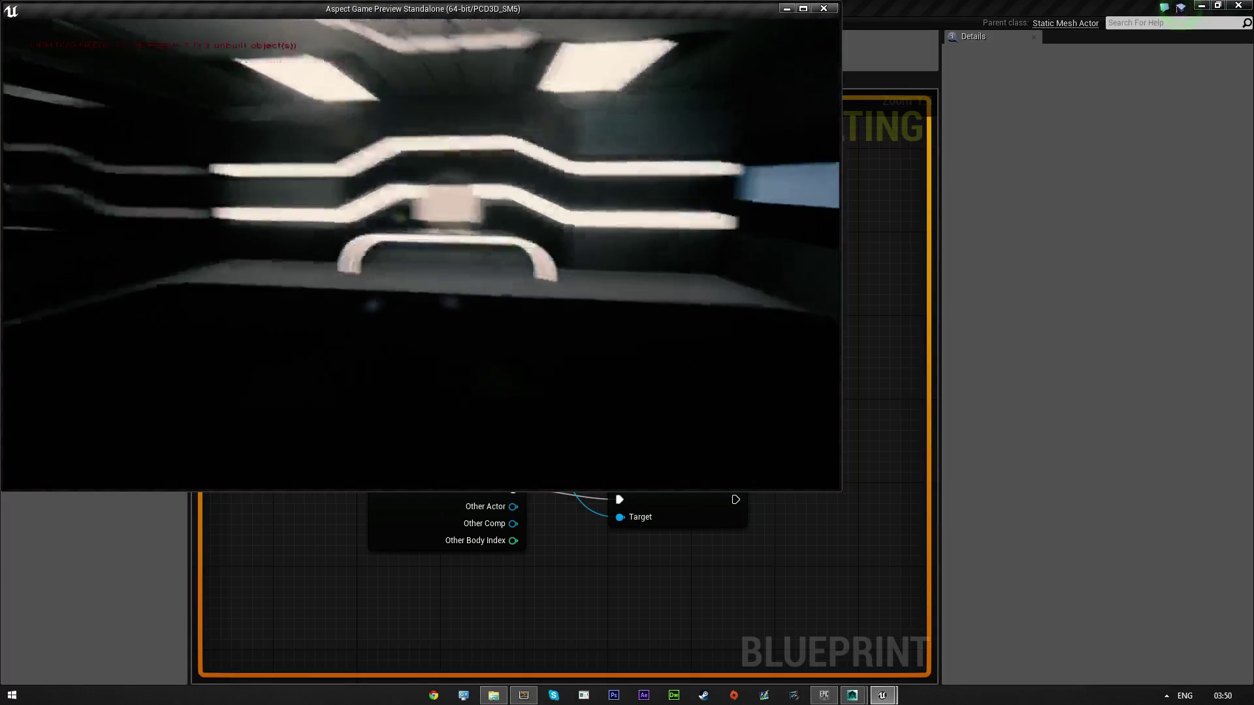
{"action": "key", "text": "w"}
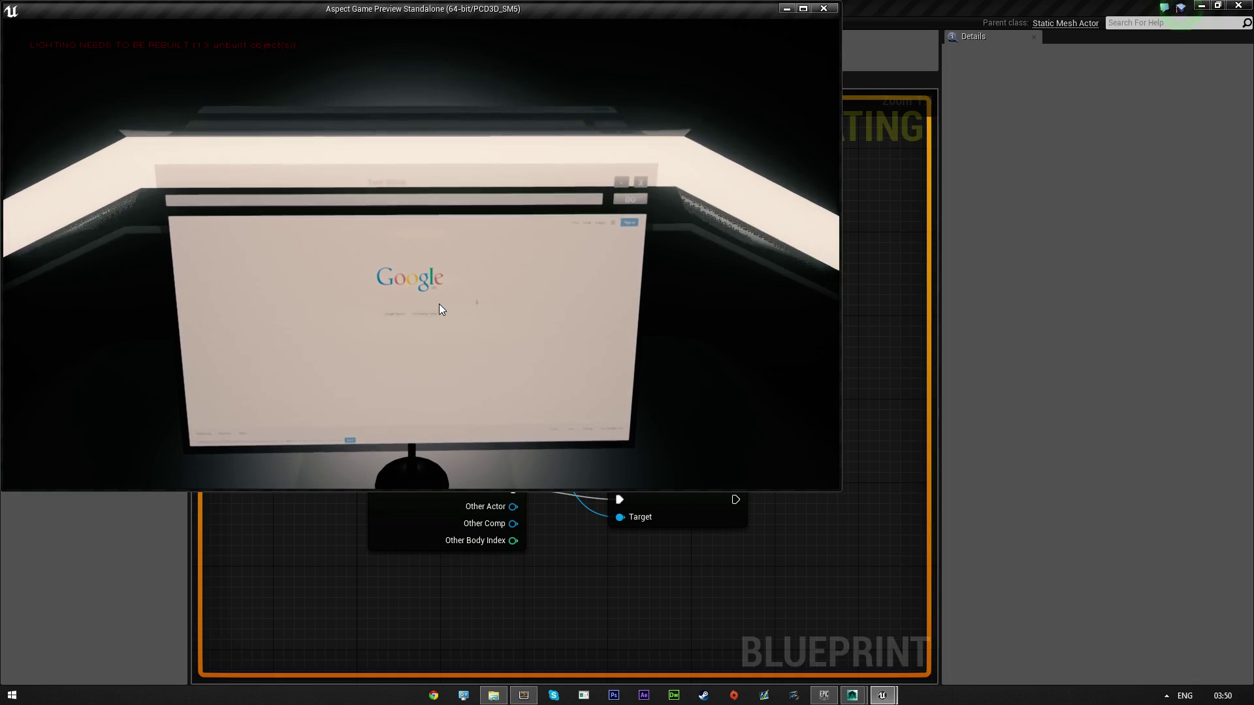
- Search for youtube.com in the terminal's Google page and open the YouTube result
{"action": "type", "text": "youtube"}
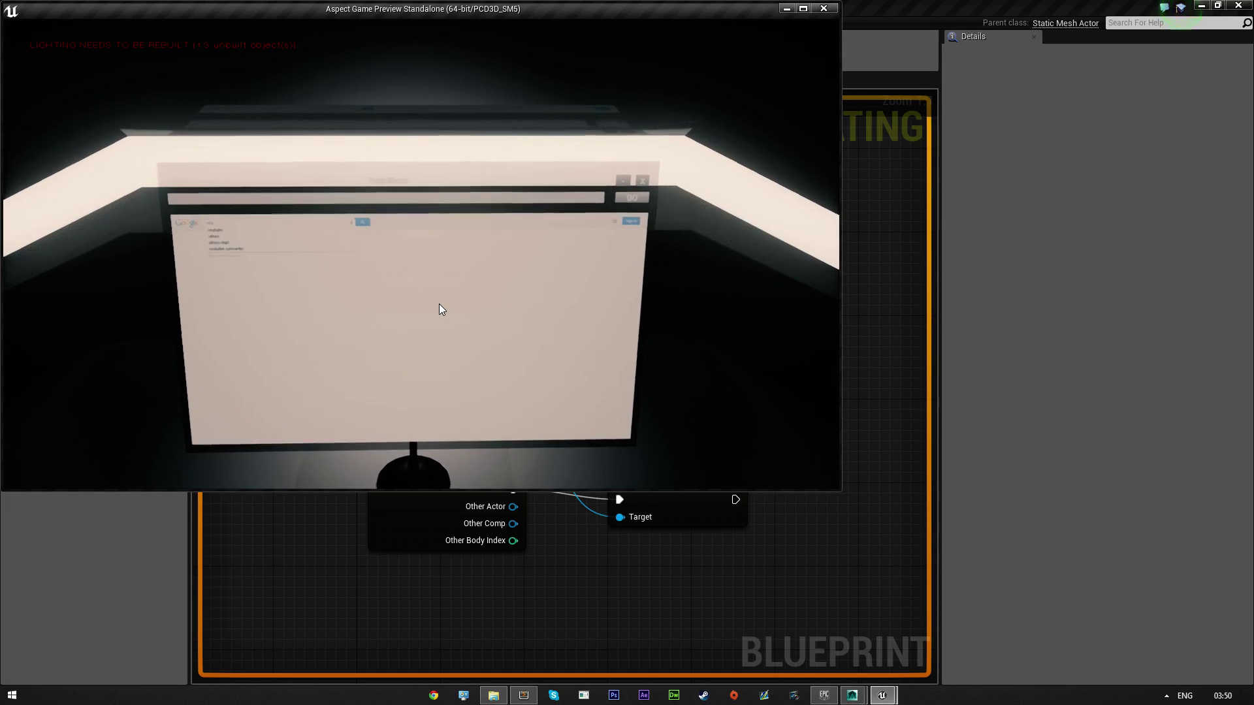
{"action": "type", "text": ".com"}
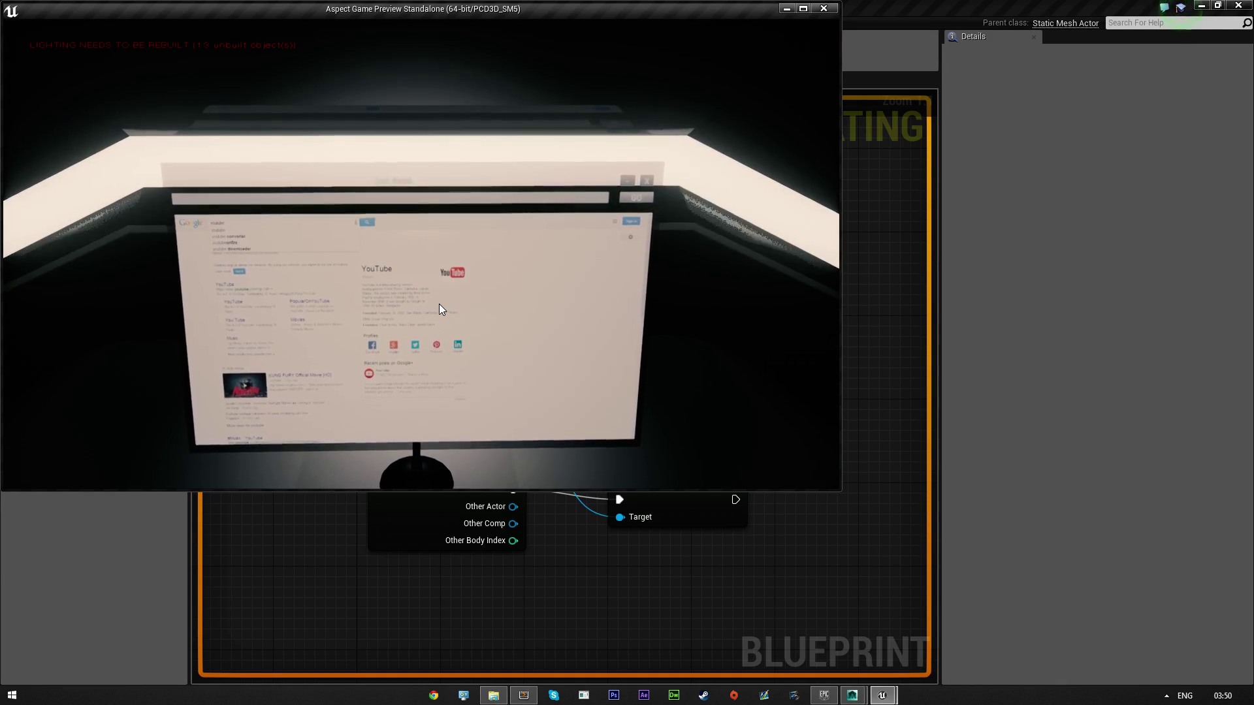
{"action": "key", "text": "Return"}
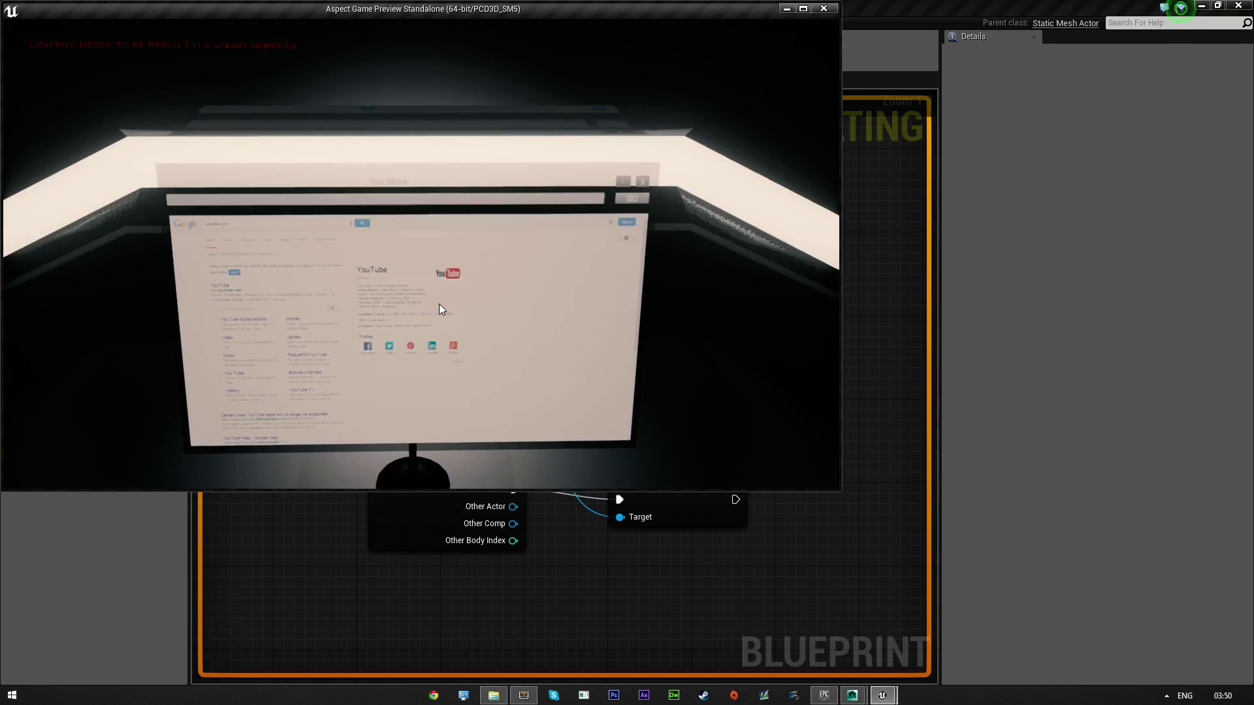
{"action": "left_click", "coordinate": [221, 284]}
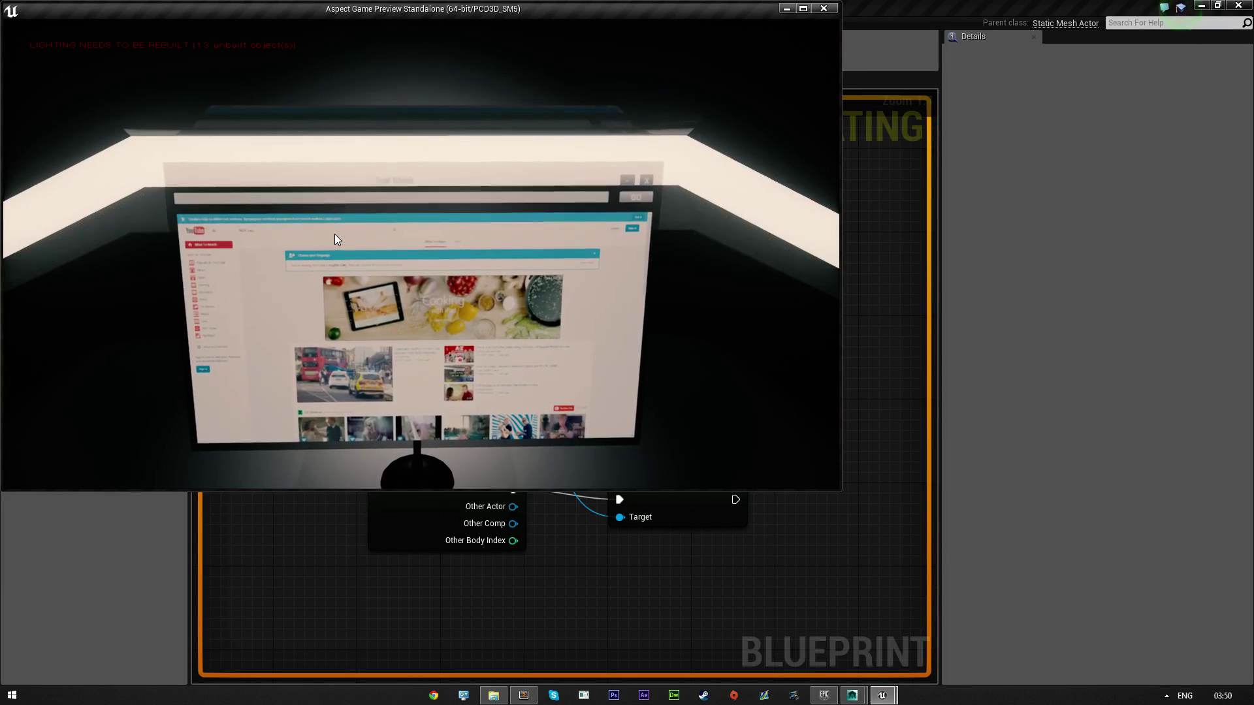
- Open the Aspect UE4 live game development video from a YouTube search and follow its HTML5 player link before ending the preview
{"action": "key", "text": "Return"}
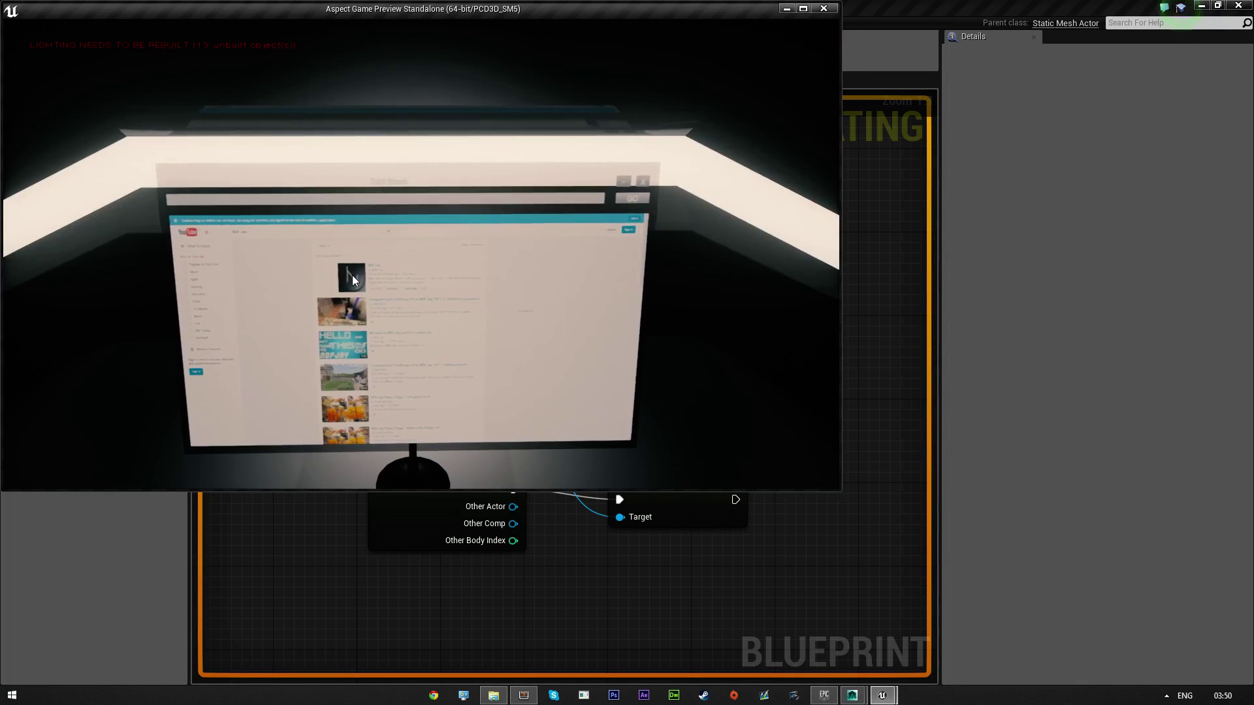
{"action": "left_click", "coordinate": [351, 276]}
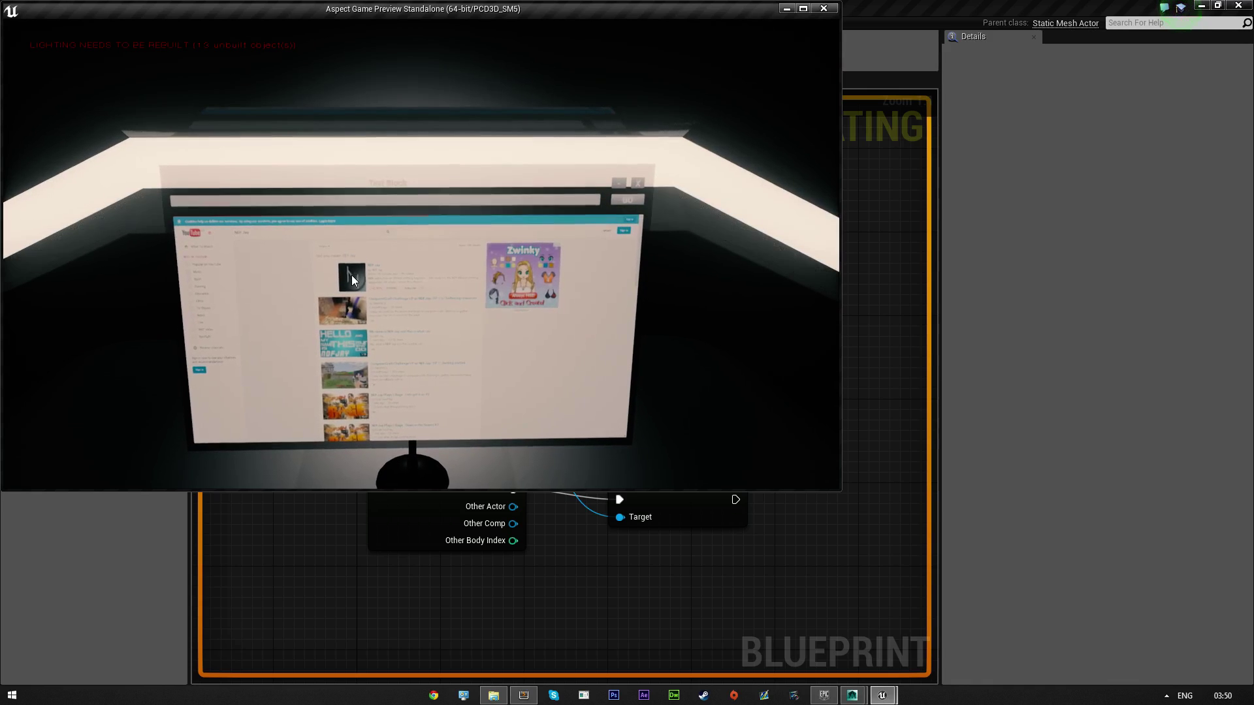
{"action": "scroll", "coordinate": [401, 368], "scroll_direction": "down", "scroll_amount": 5}
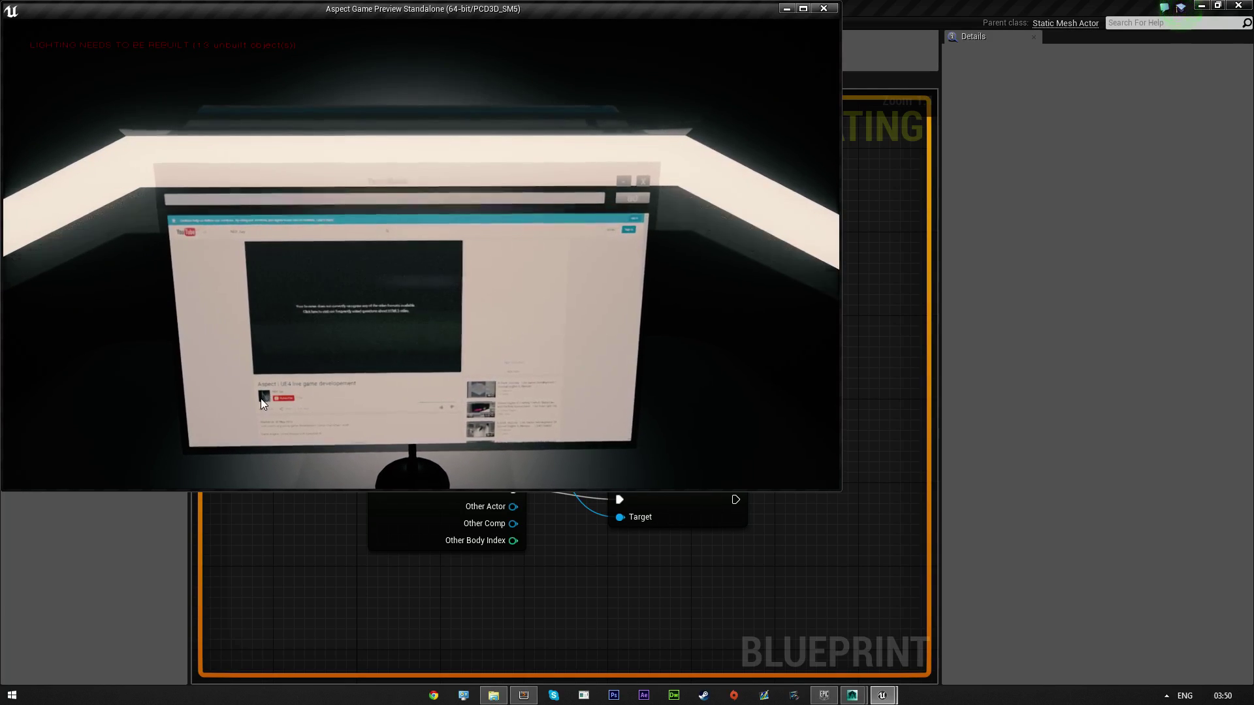
{"action": "left_click", "coordinate": [348, 311]}
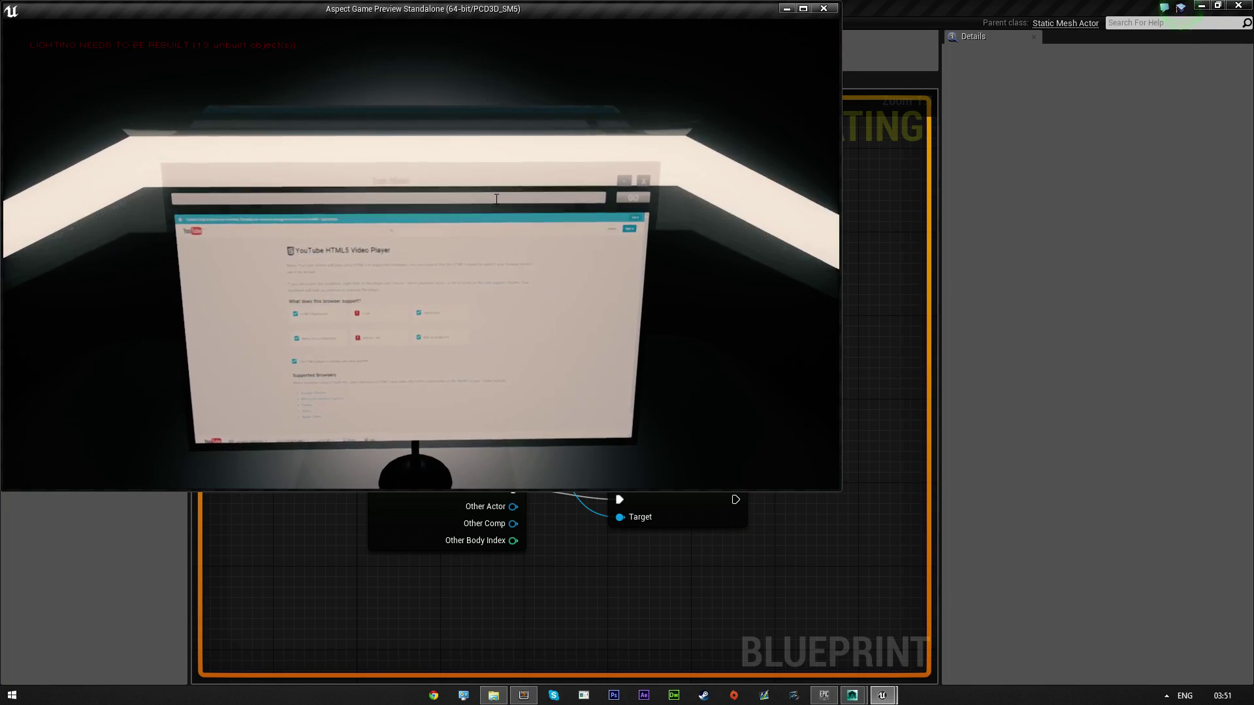
{"action": "key", "text": "Escape"}
{"action": "scroll", "coordinate": [503, 378], "scroll_direction": "down", "scroll_amount": 5}
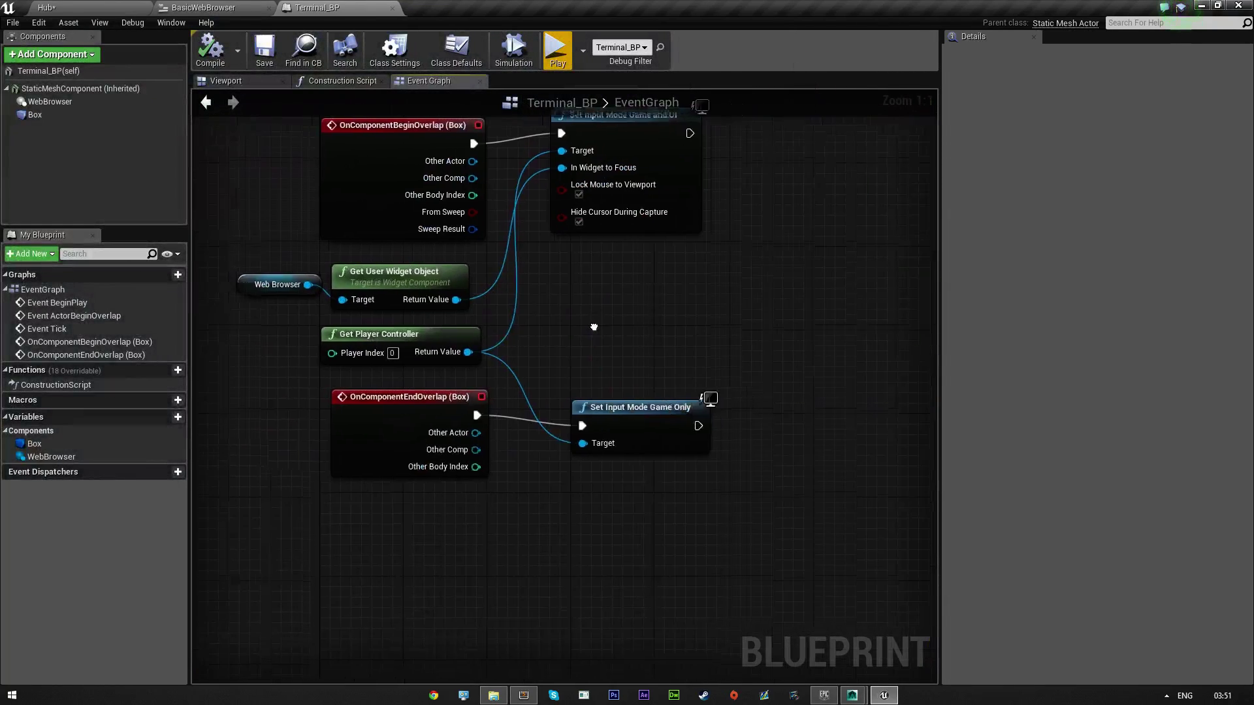
{"action": "scroll", "coordinate": [546, 404], "scroll_direction": "up", "scroll_amount": 4}
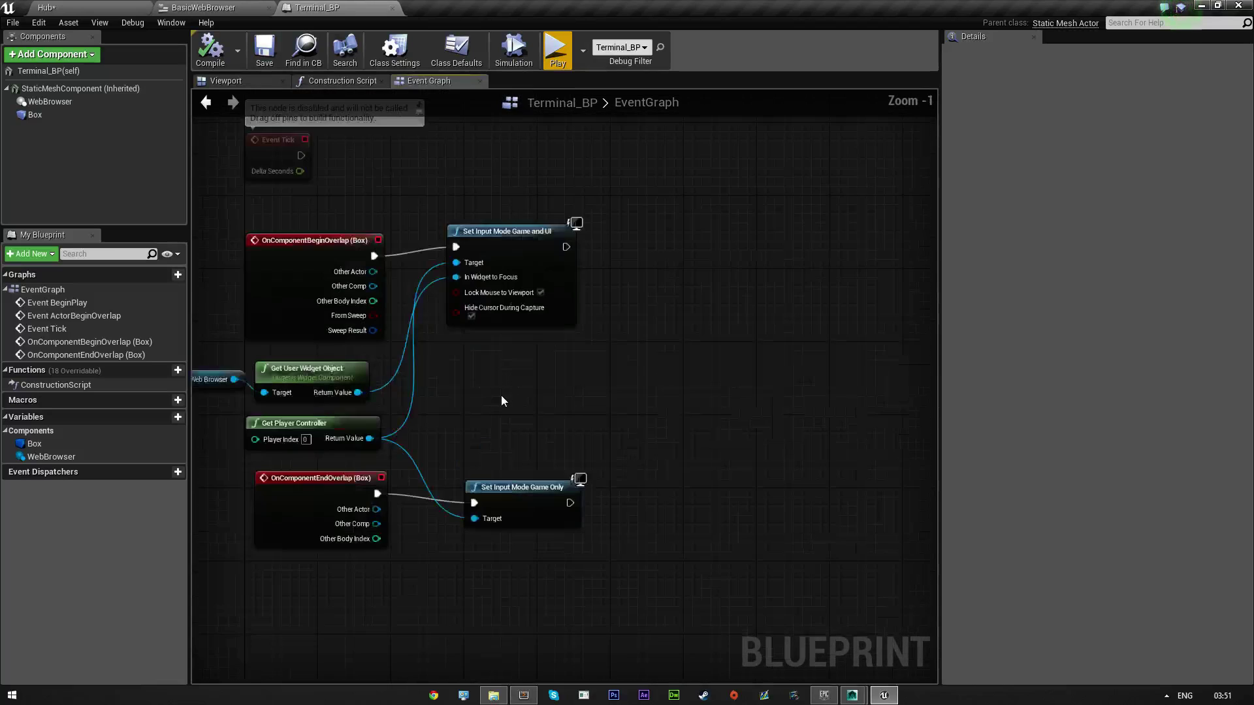
{"action": "right_click_drag", "start_coordinate": [644, 391], "coordinate": [557, 430]}
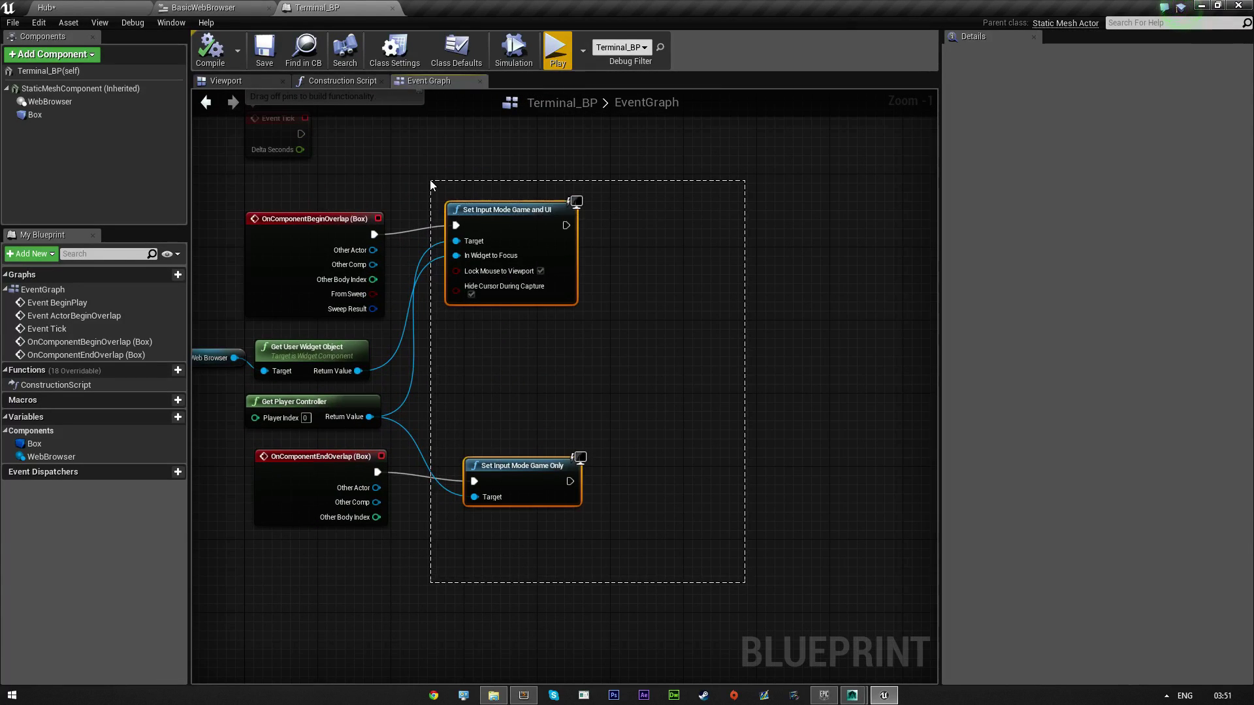
{"action": "left_click_drag", "start_coordinate": [430, 181], "coordinate": [623, 358]}
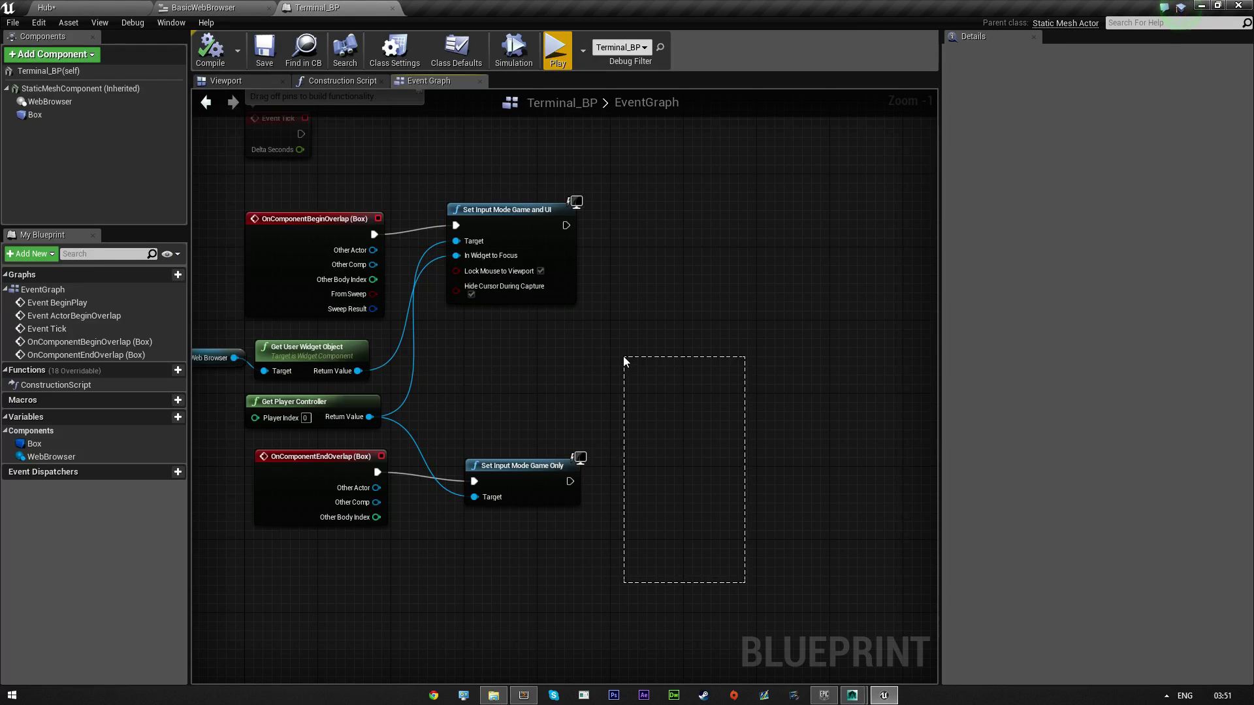
{"action": "left_click", "coordinate": [133, 9]}
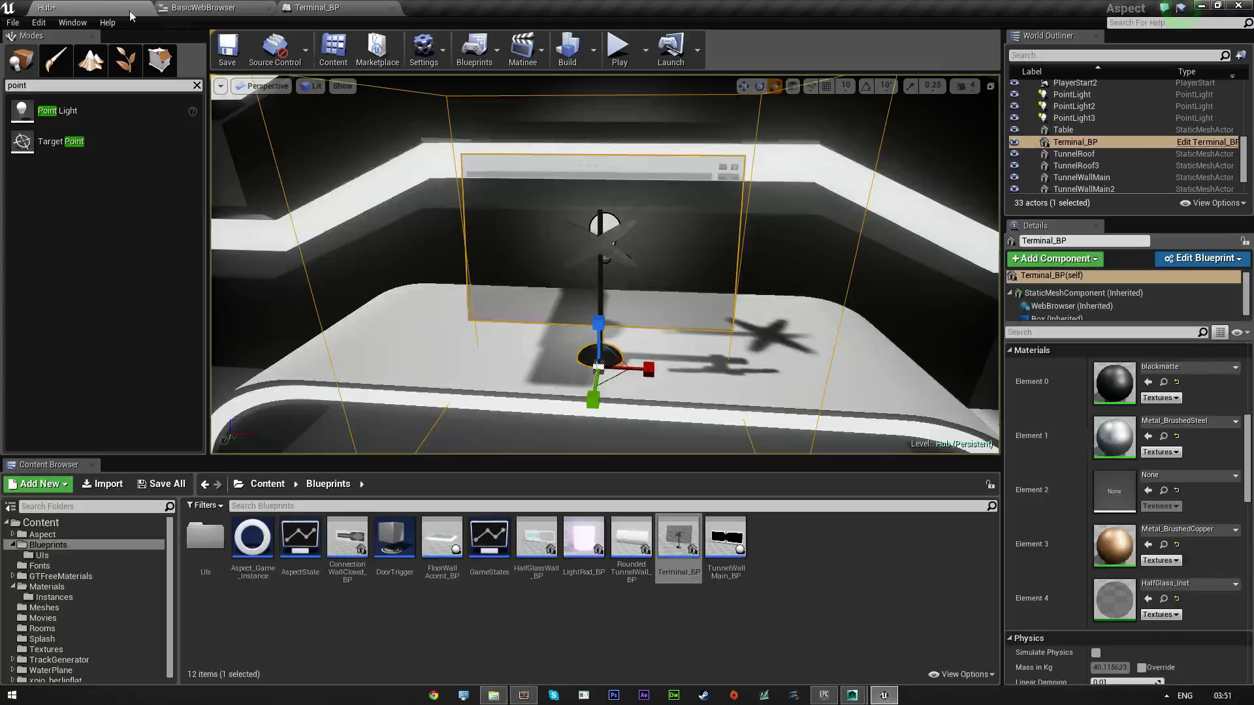
- In the BasicWebBrowser widget, narrow the title text block to a Size X of about 1480.8
{"action": "left_click", "coordinate": [210, 7]}
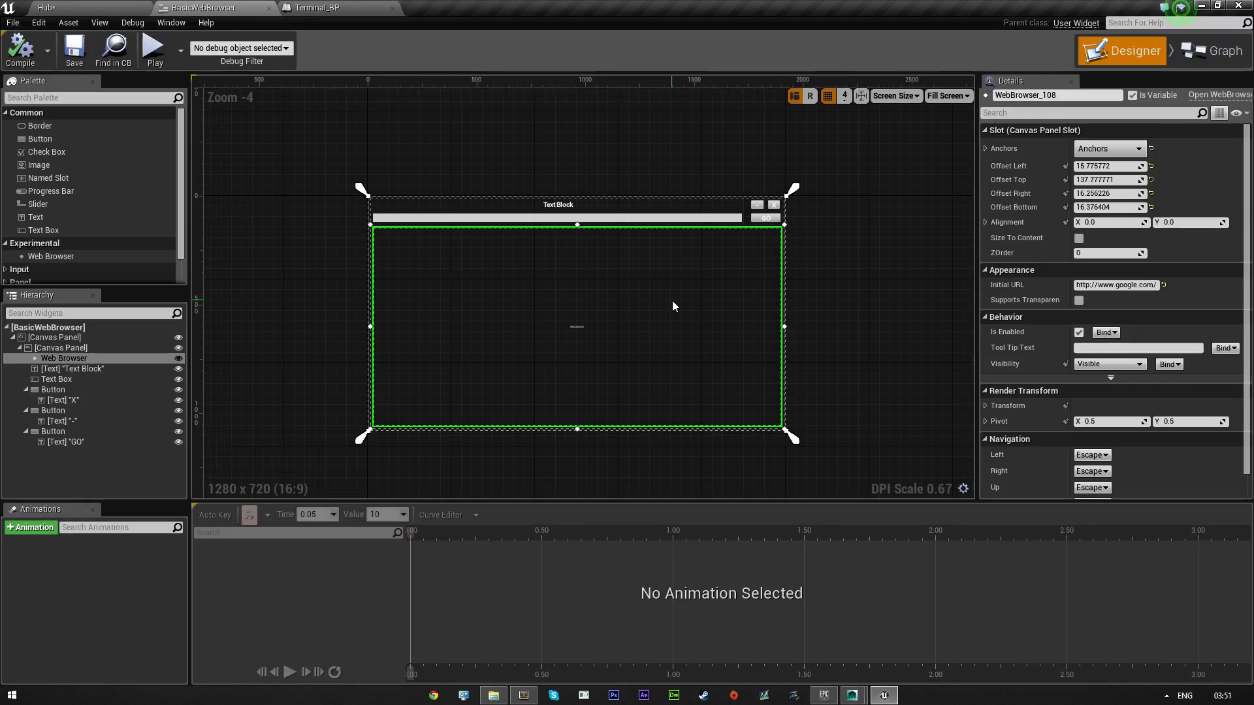
{"action": "scroll", "coordinate": [672, 301], "scroll_direction": "up", "scroll_amount": 1}
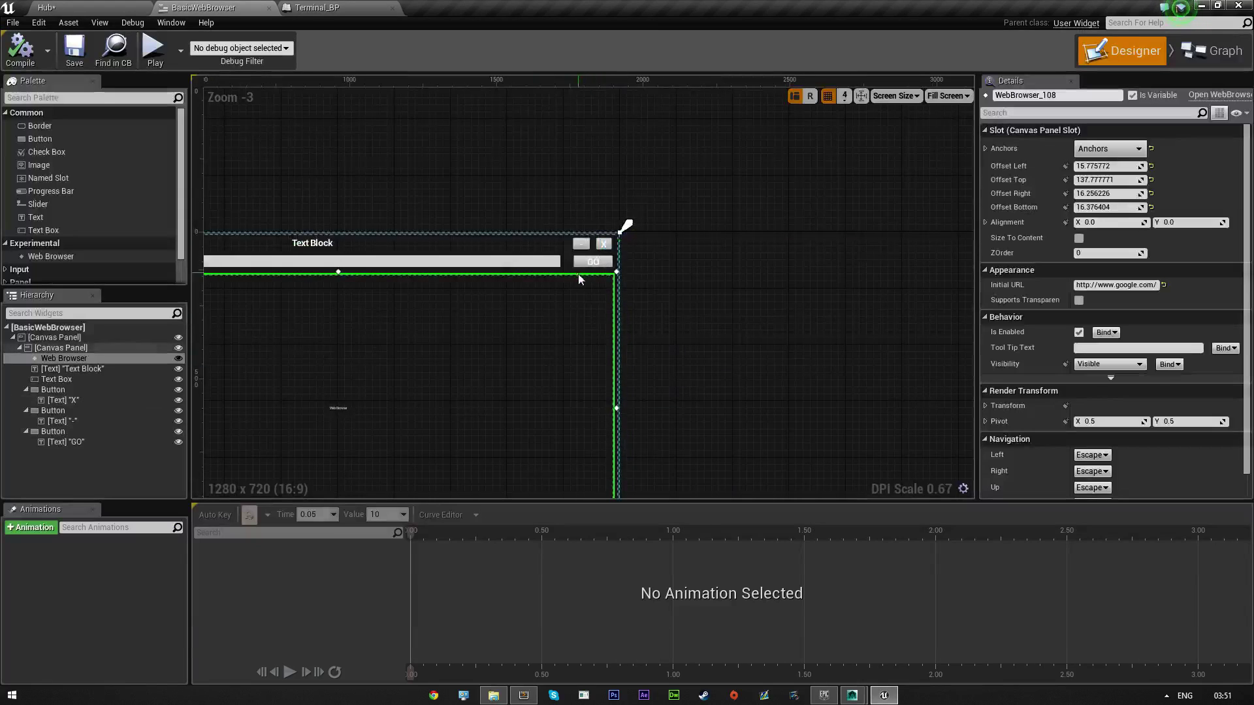
{"action": "right_click_drag", "start_coordinate": [578, 273], "coordinate": [690, 331]}
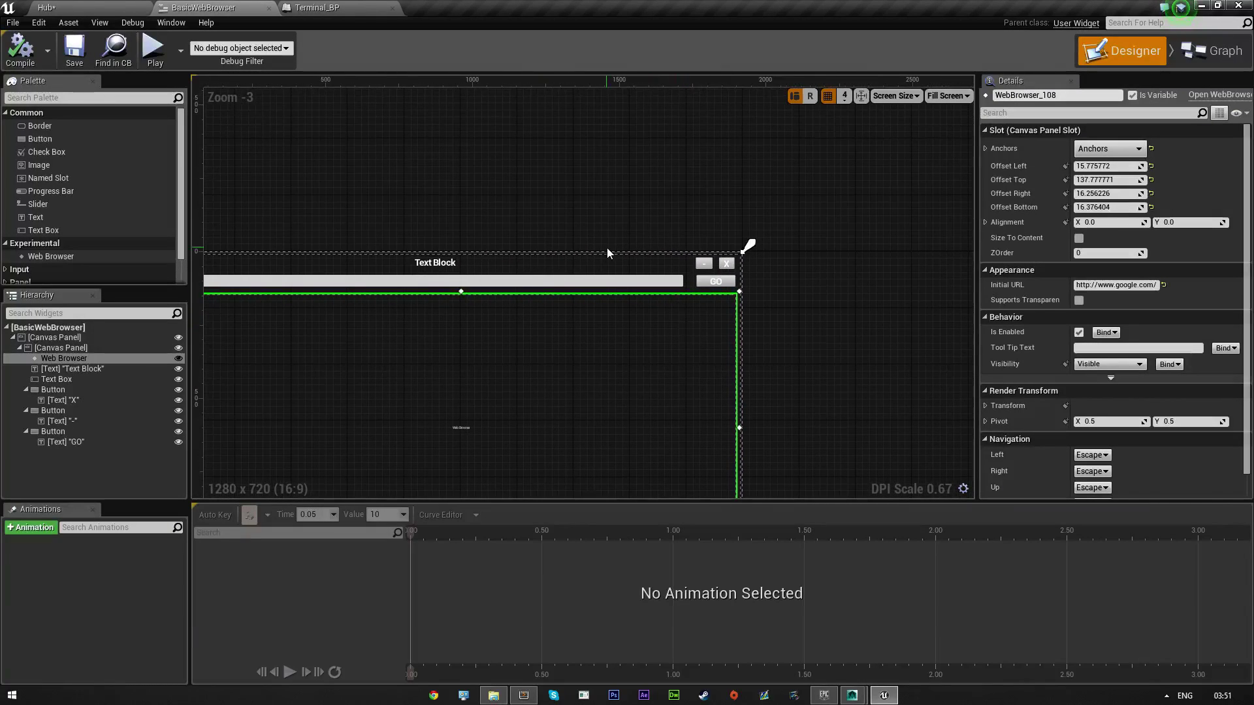
{"action": "left_click", "coordinate": [601, 263]}
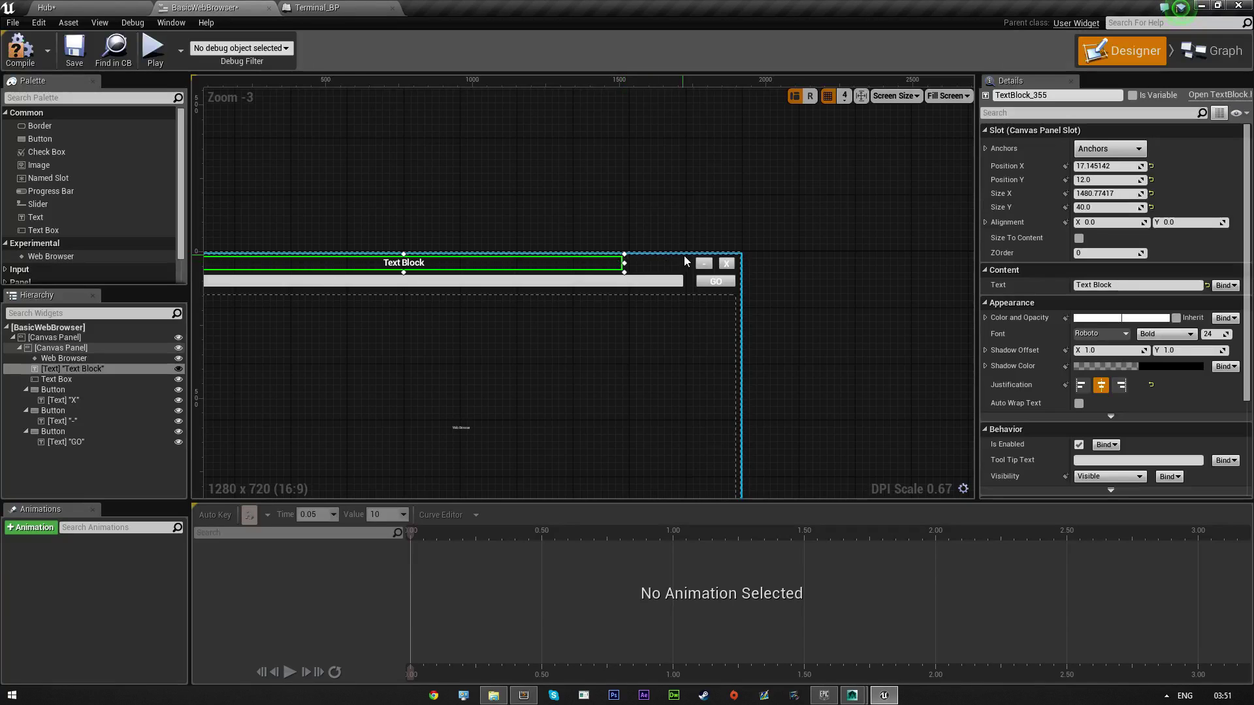
- Add a button about 210 × 40 at position 1520, 12 beside the "-" button and label it "To Vewport"
{"action": "left_click_drag", "start_coordinate": [68, 137], "coordinate": [596, 271]}
{"action": "scroll", "coordinate": [659, 275], "scroll_direction": "up", "scroll_amount": 6}
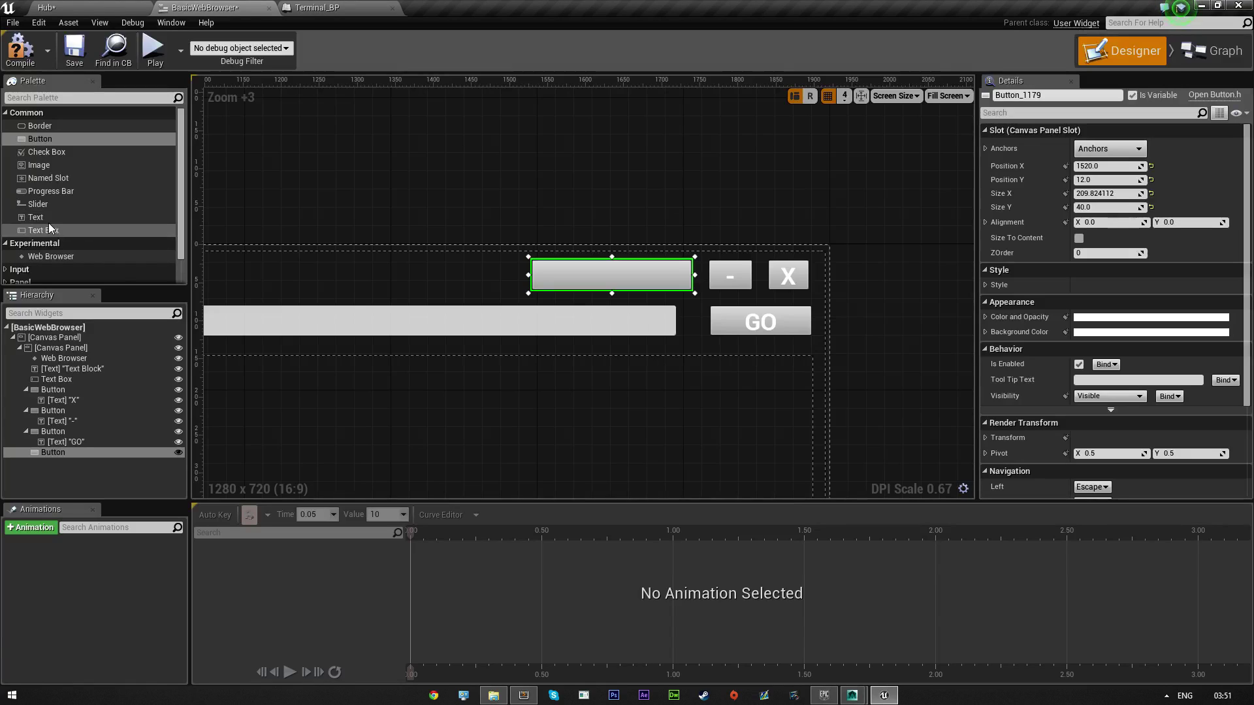
{"action": "left_click_drag", "start_coordinate": [40, 217], "coordinate": [608, 275]}
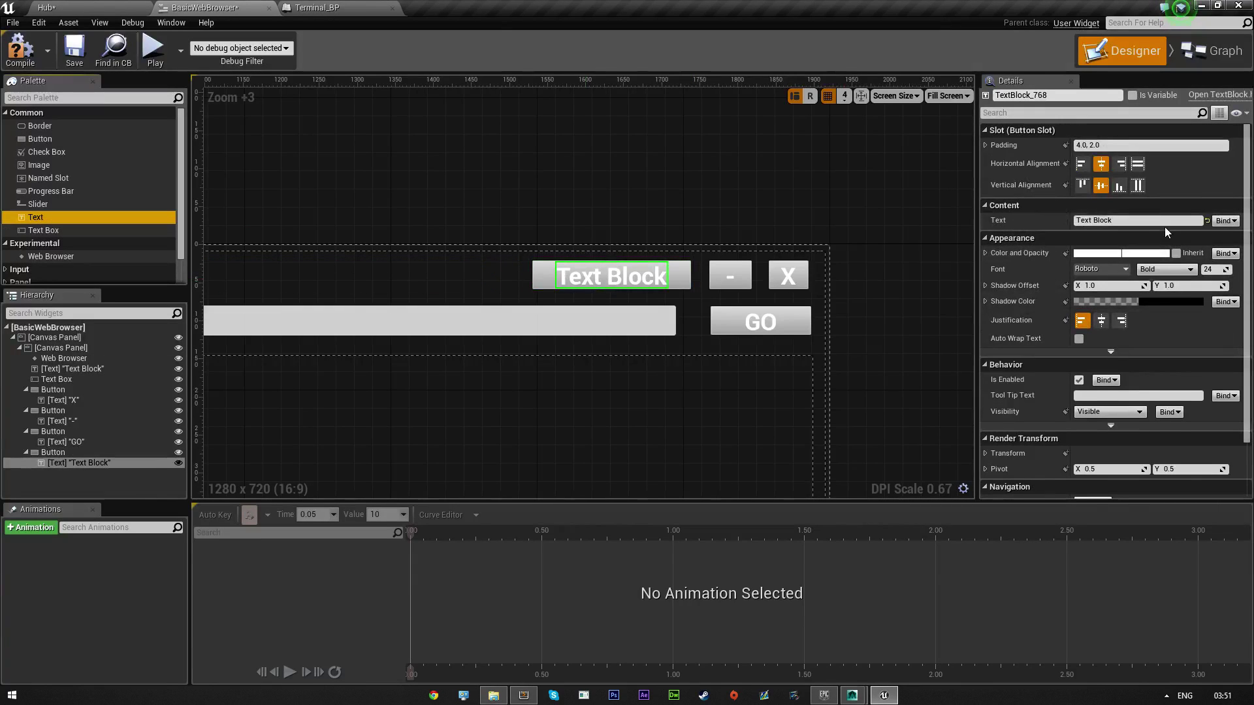
{"action": "left_click", "coordinate": [1149, 221]}
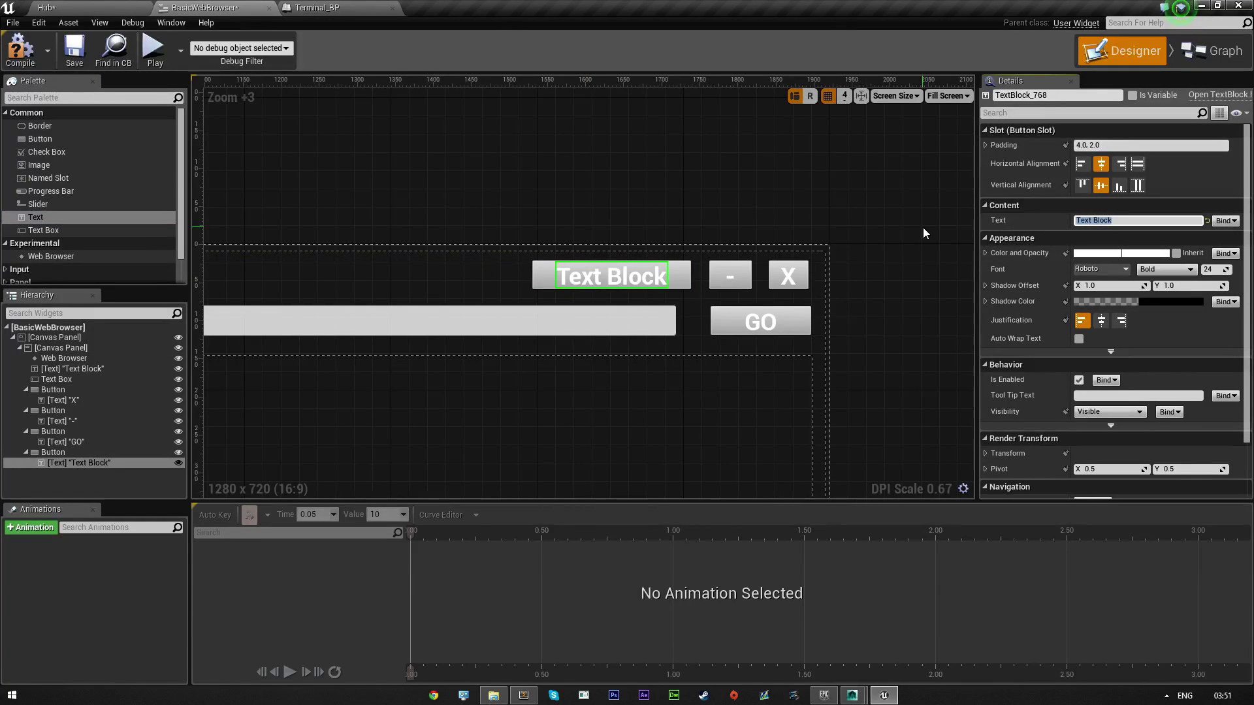
{"action": "type", "text": "To Viewport"}
{"action": "key", "text": "Return"}
{"action": "scroll", "coordinate": [608, 301], "scroll_direction": "down", "scroll_amount": 4}
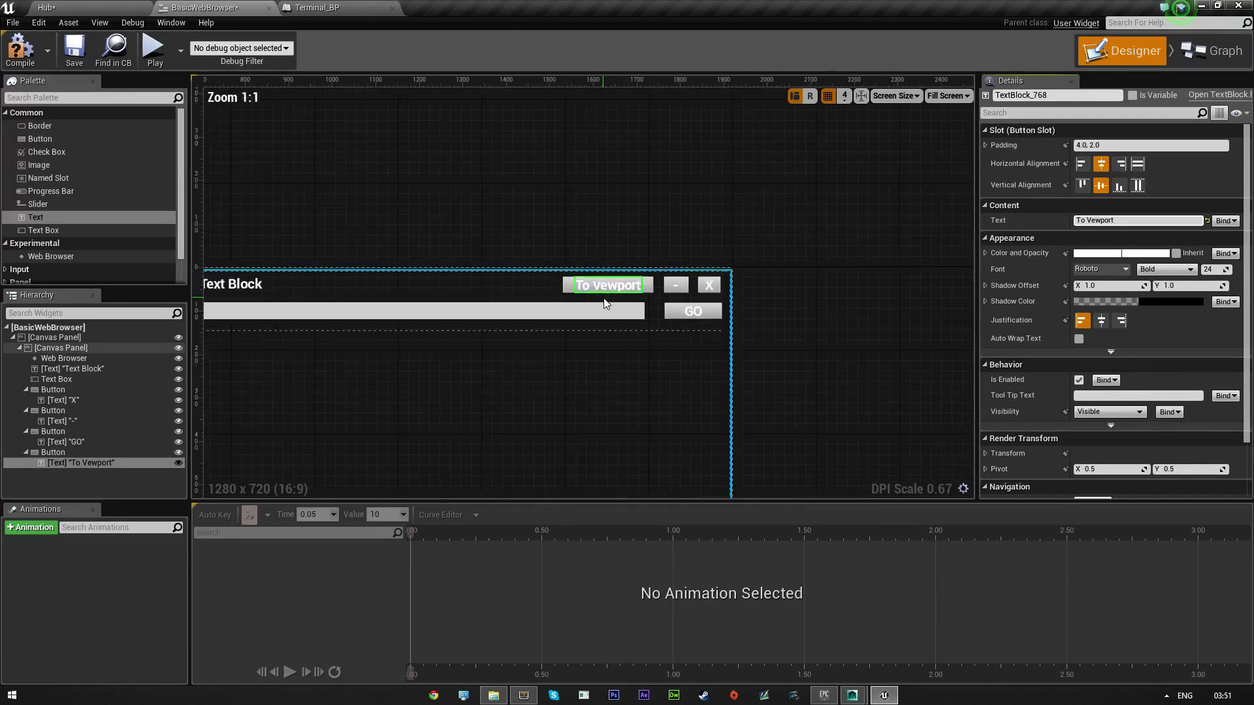
{"action": "left_click", "coordinate": [777, 294]}
{"action": "scroll", "coordinate": [603, 348], "scroll_direction": "down", "scroll_amount": 4}
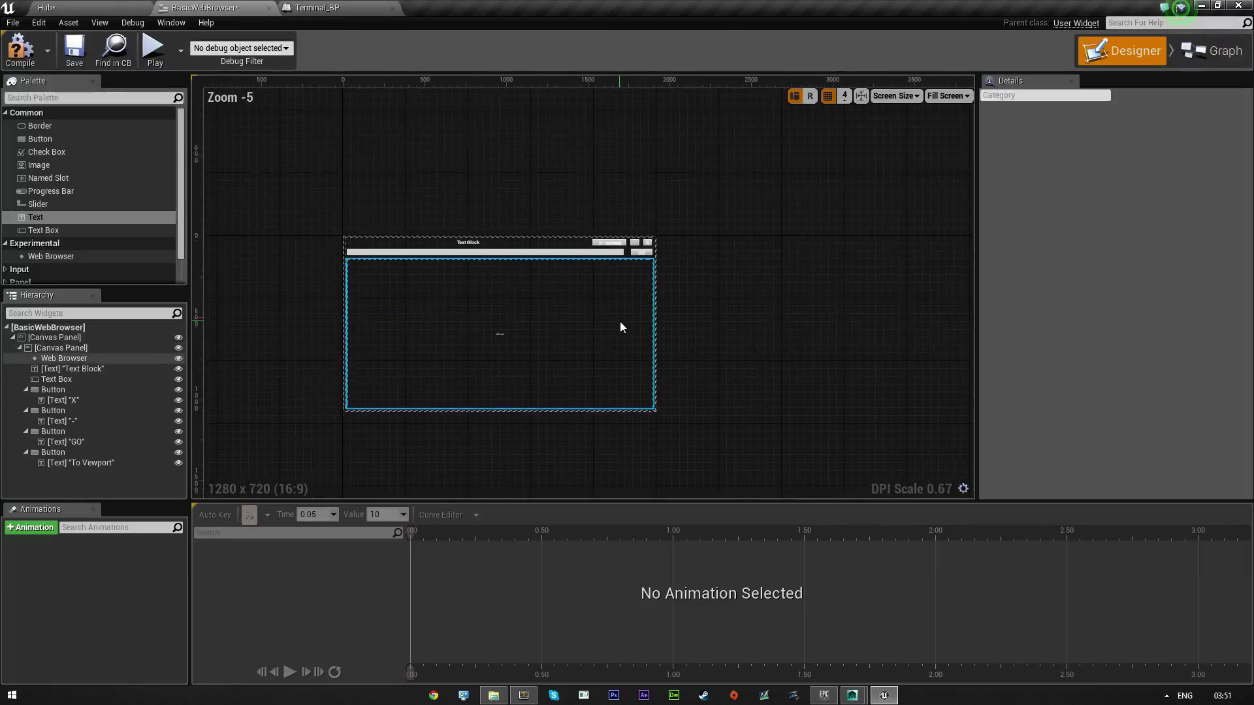
- Create a new text binding function for the "To Vewport" label and spread its entry and ReturnNode apart
{"action": "scroll", "coordinate": [592, 307], "scroll_direction": "up", "scroll_amount": 4}
{"action": "left_click", "coordinate": [599, 291]}
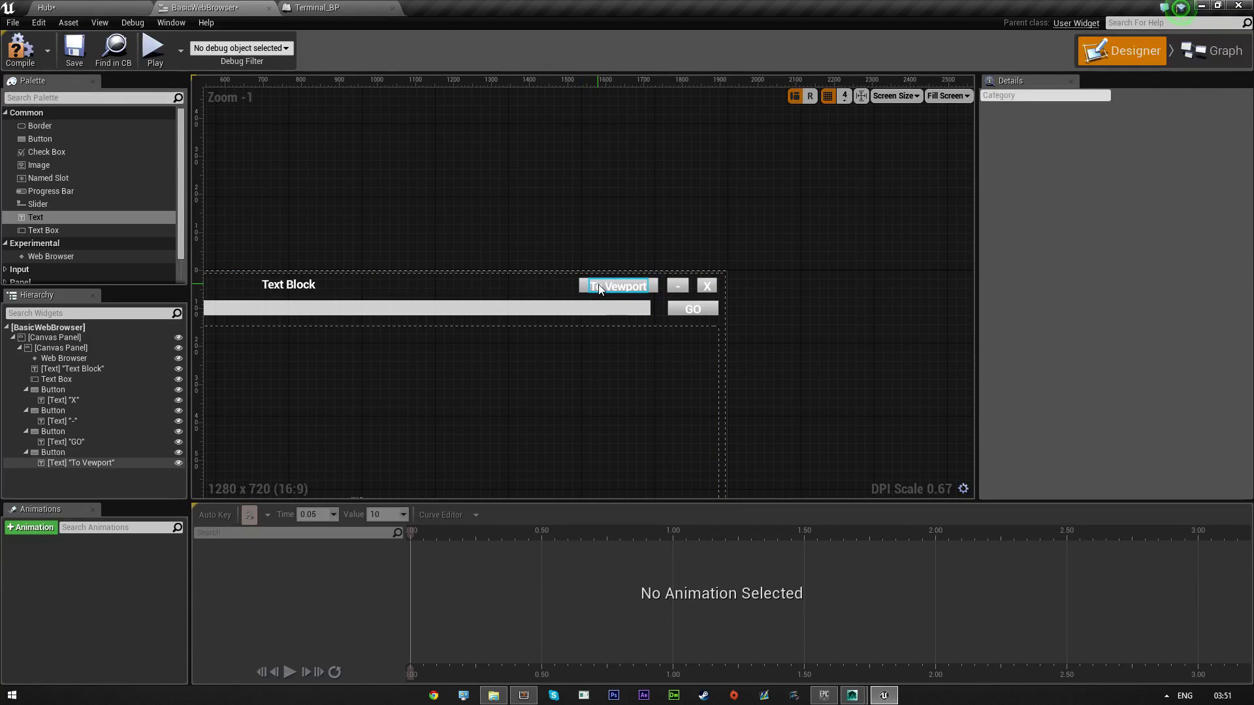
{"action": "left_click", "coordinate": [599, 285]}
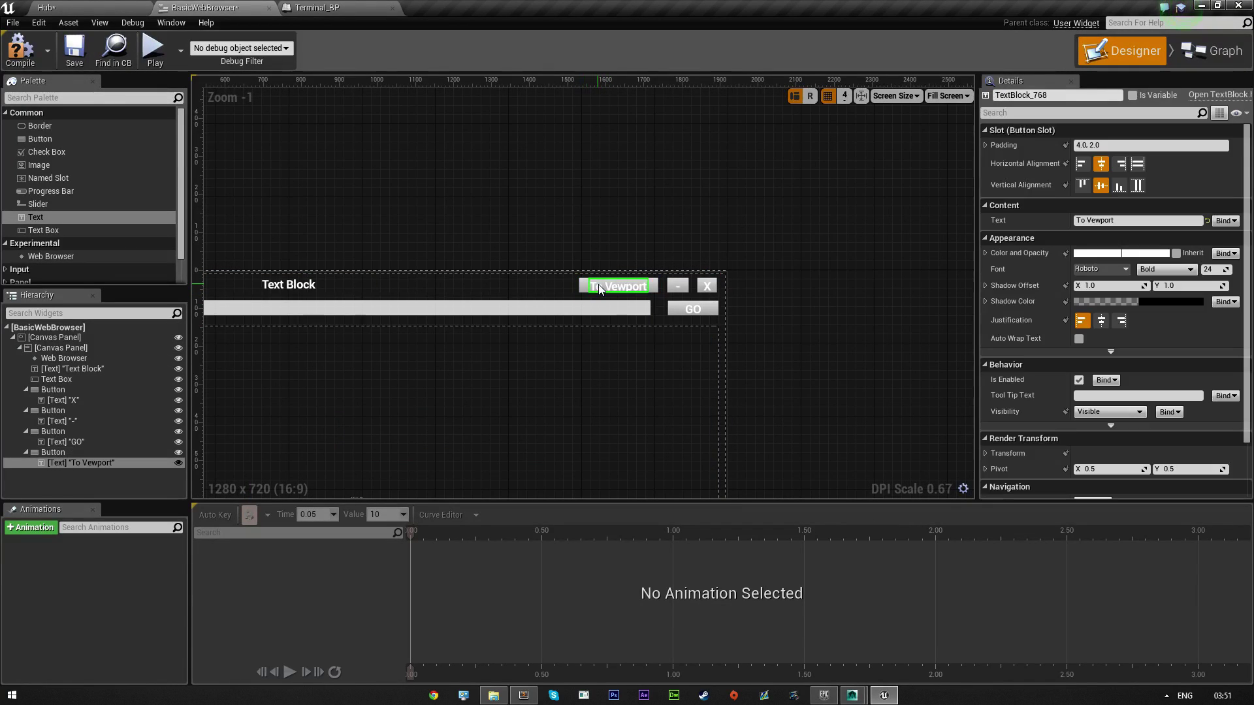
{"action": "left_click", "coordinate": [1225, 220]}
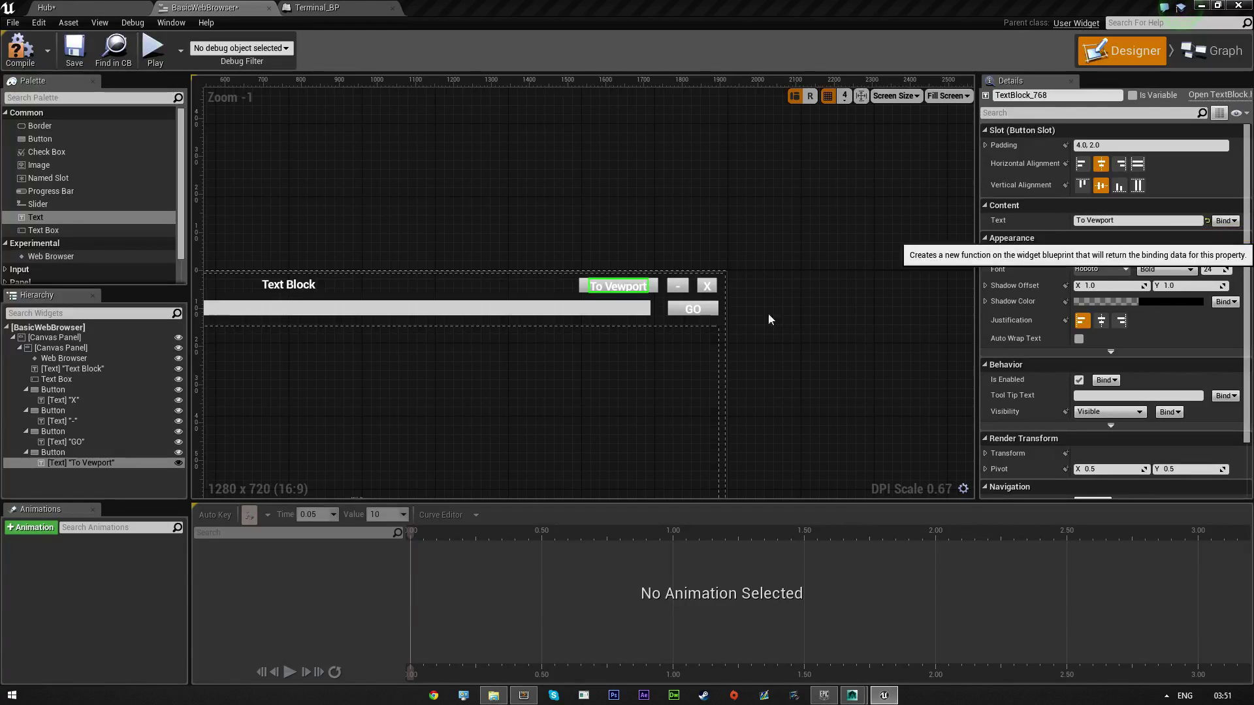
{"action": "left_click", "coordinate": [1221, 233]}
{"action": "left_click_drag", "start_coordinate": [852, 212], "coordinate": [1026, 212]}
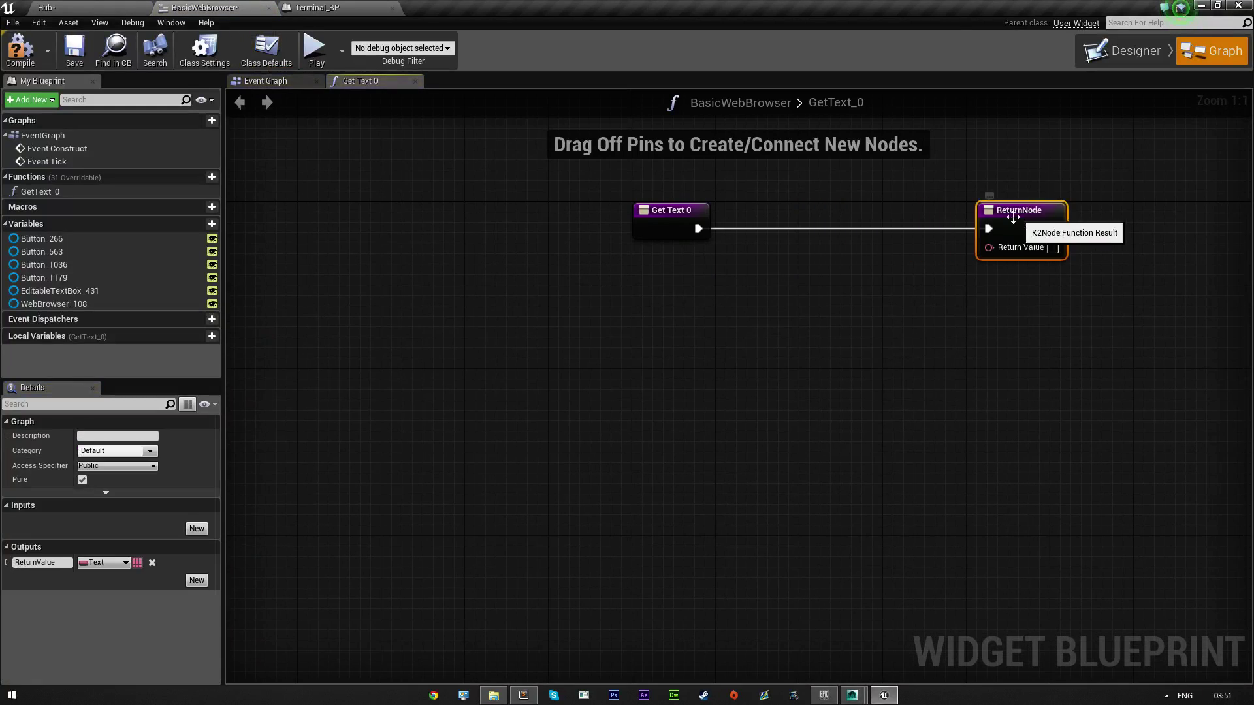
{"action": "left_click", "coordinate": [722, 340]}
{"action": "right_click_drag", "start_coordinate": [722, 339], "coordinate": [700, 356]}
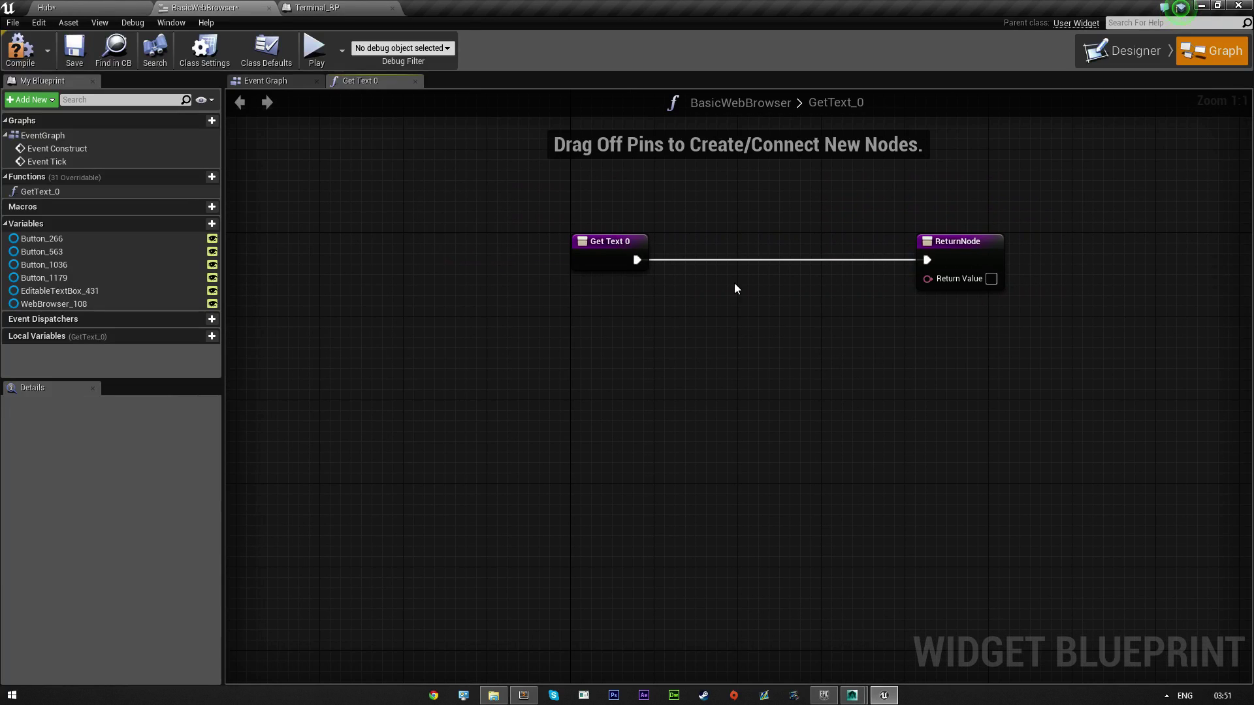
{"action": "left_click_drag", "start_coordinate": [619, 254], "coordinate": [578, 254]}
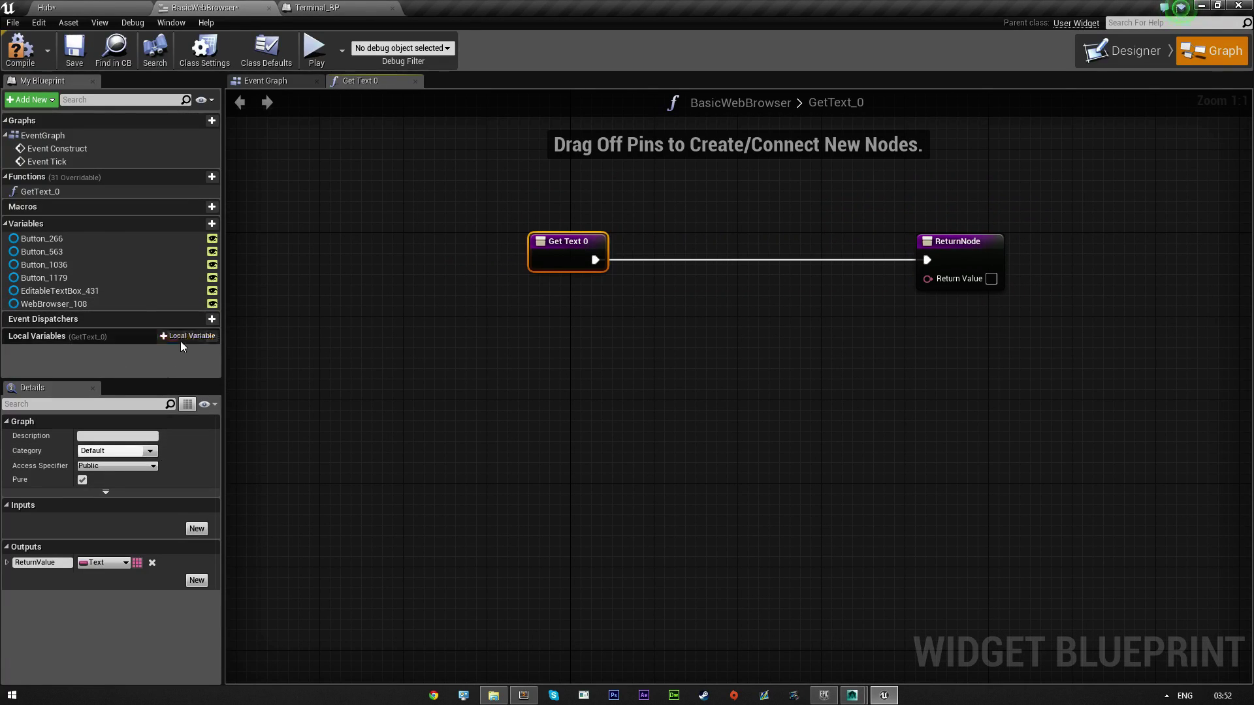
- Add a Boolean variable named isViewport to the widget blueprint
{"action": "left_click", "coordinate": [197, 224]}
{"action": "type", "text": "is"}
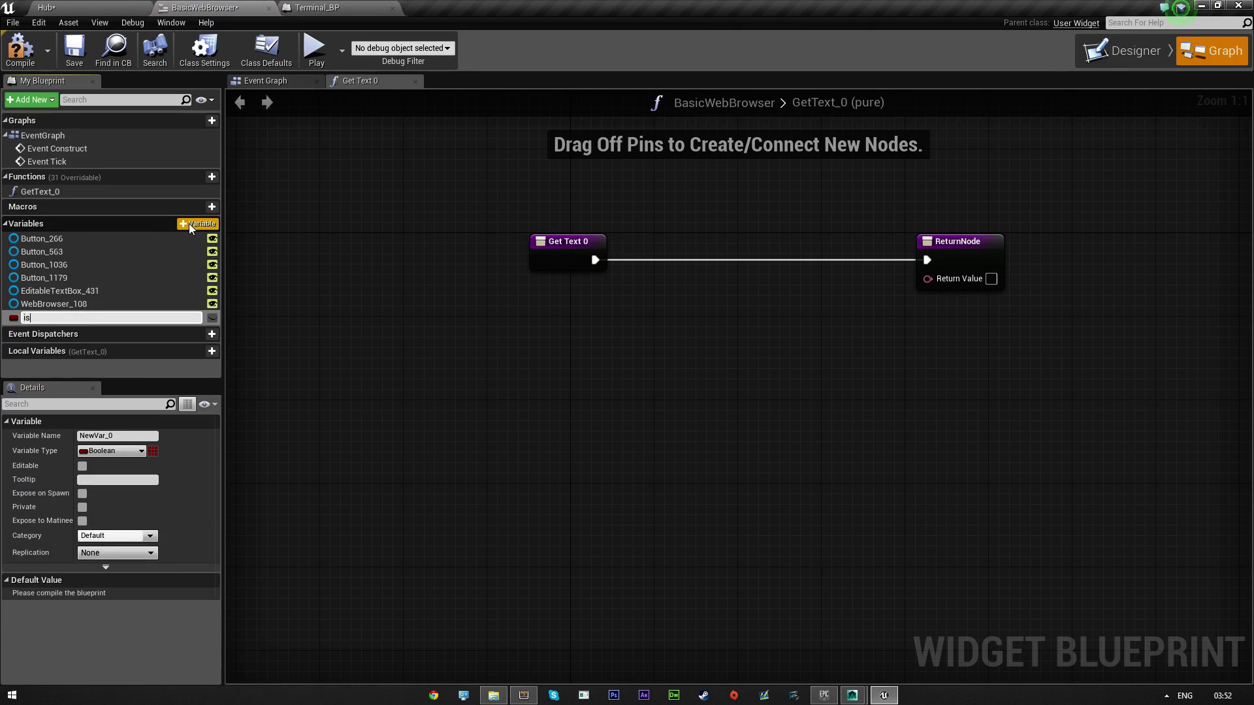
{"action": "type", "text": "Viewport"}
{"action": "key", "text": "Return"}
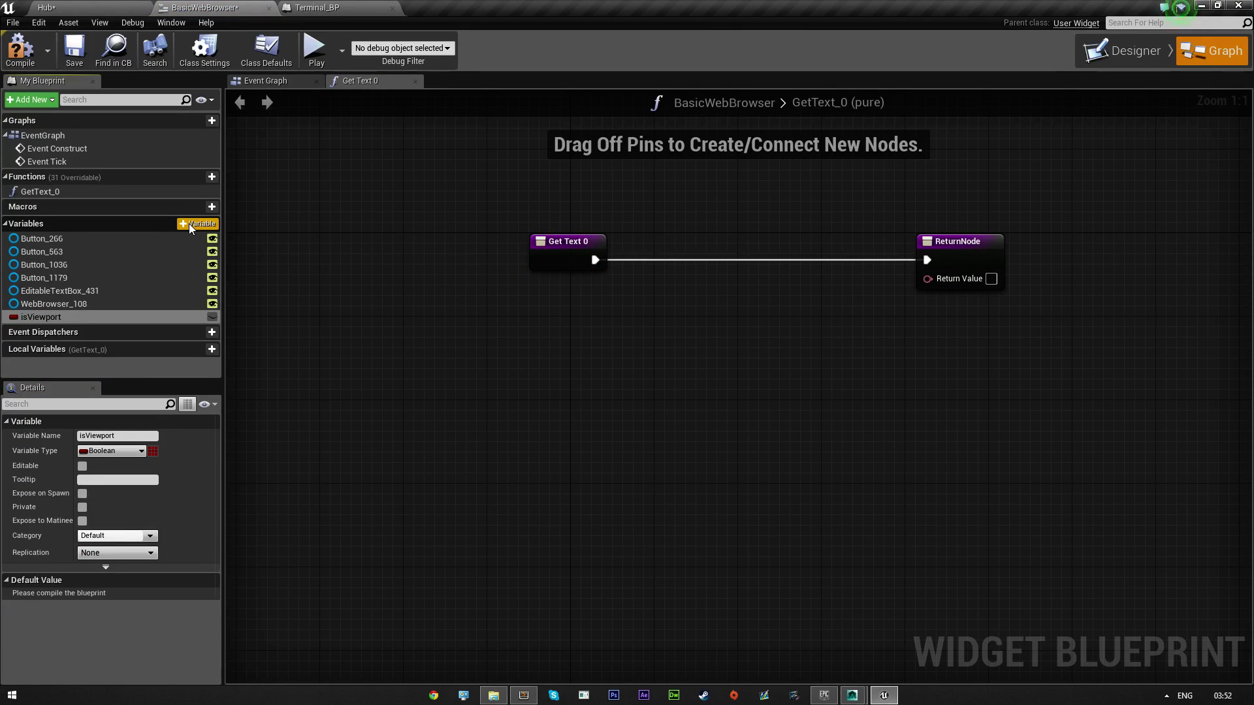
- Place an isViewport getter in GetText_0 and feed it into a new Branch node's Condition, moving ReturnNode clear of it
{"action": "left_click_drag", "start_coordinate": [202, 318], "coordinate": [523, 319]}
{"action": "left_click", "coordinate": [537, 340]}
{"action": "right_click_drag", "start_coordinate": [538, 394], "coordinate": [459, 426]}
{"action": "left_click_drag", "start_coordinate": [484, 279], "coordinate": [463, 278]}
{"action": "left_click_drag", "start_coordinate": [514, 361], "coordinate": [574, 290]}
{"action": "type", "text": "branch"}
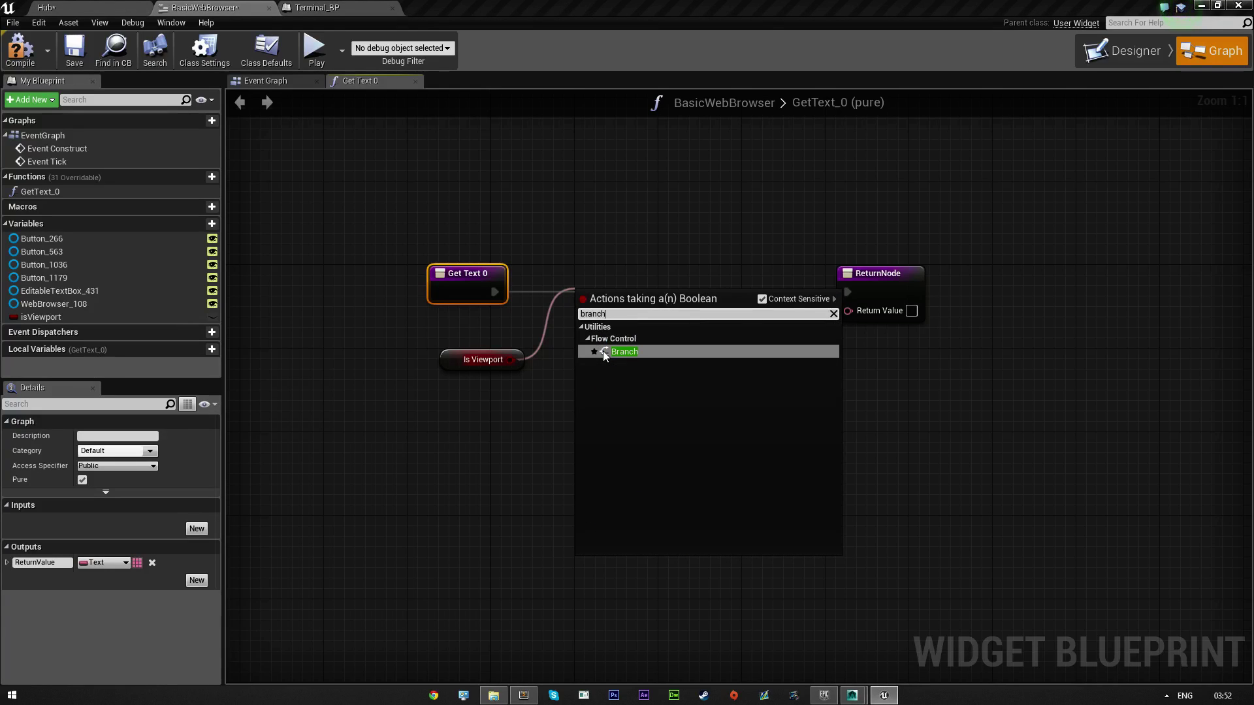
{"action": "left_click", "coordinate": [602, 350]}
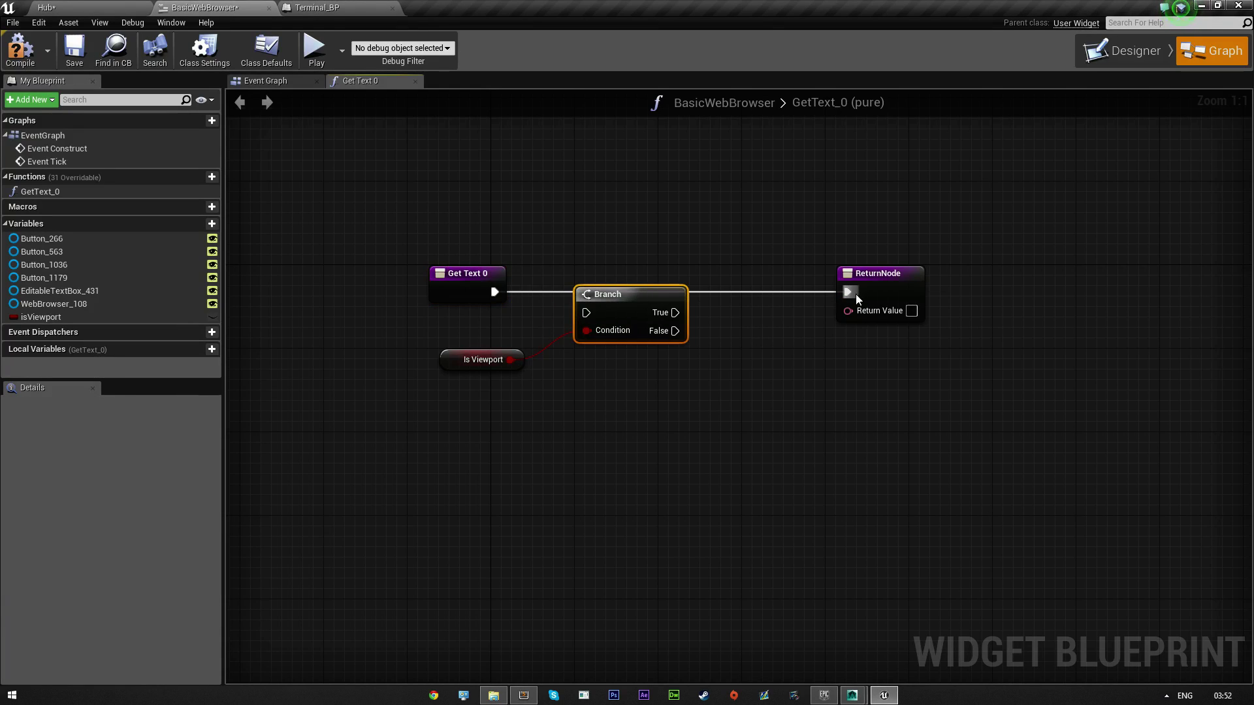
{"action": "left_click_drag", "start_coordinate": [849, 274], "coordinate": [870, 201]}
{"action": "left_click", "coordinate": [733, 388]}
{"action": "right_click", "coordinate": [733, 381]}
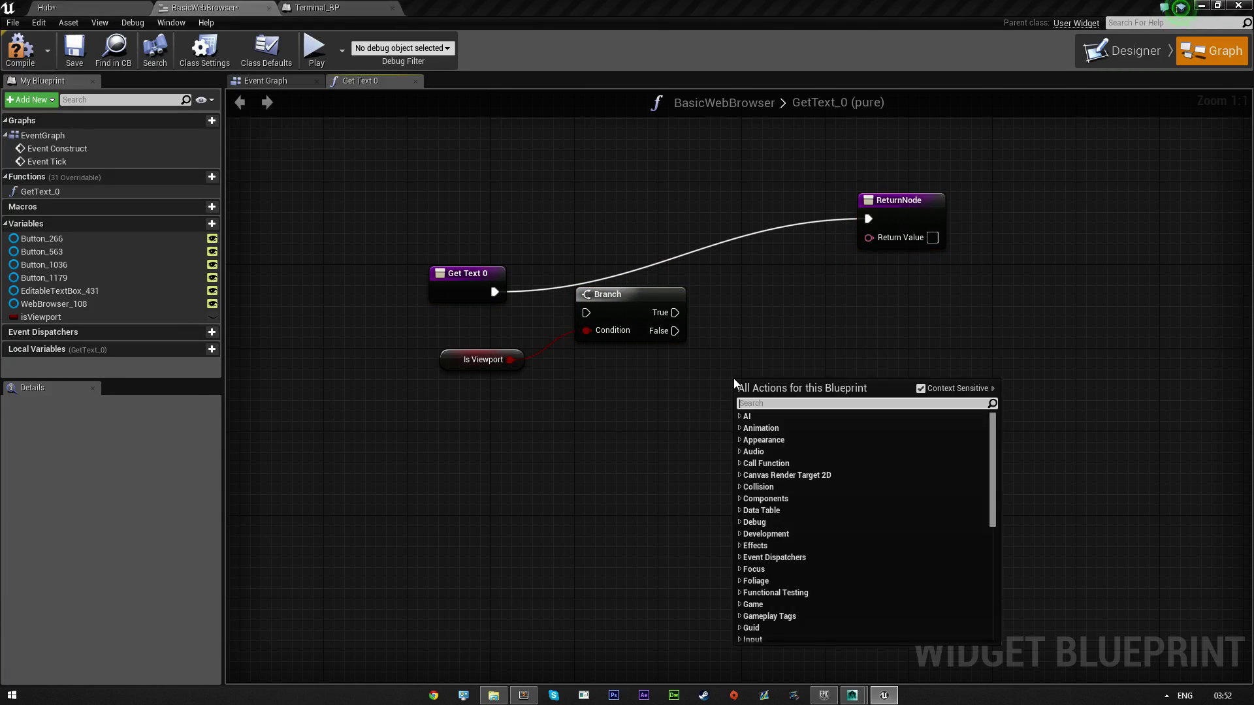
{"action": "left_click", "coordinate": [794, 330]}
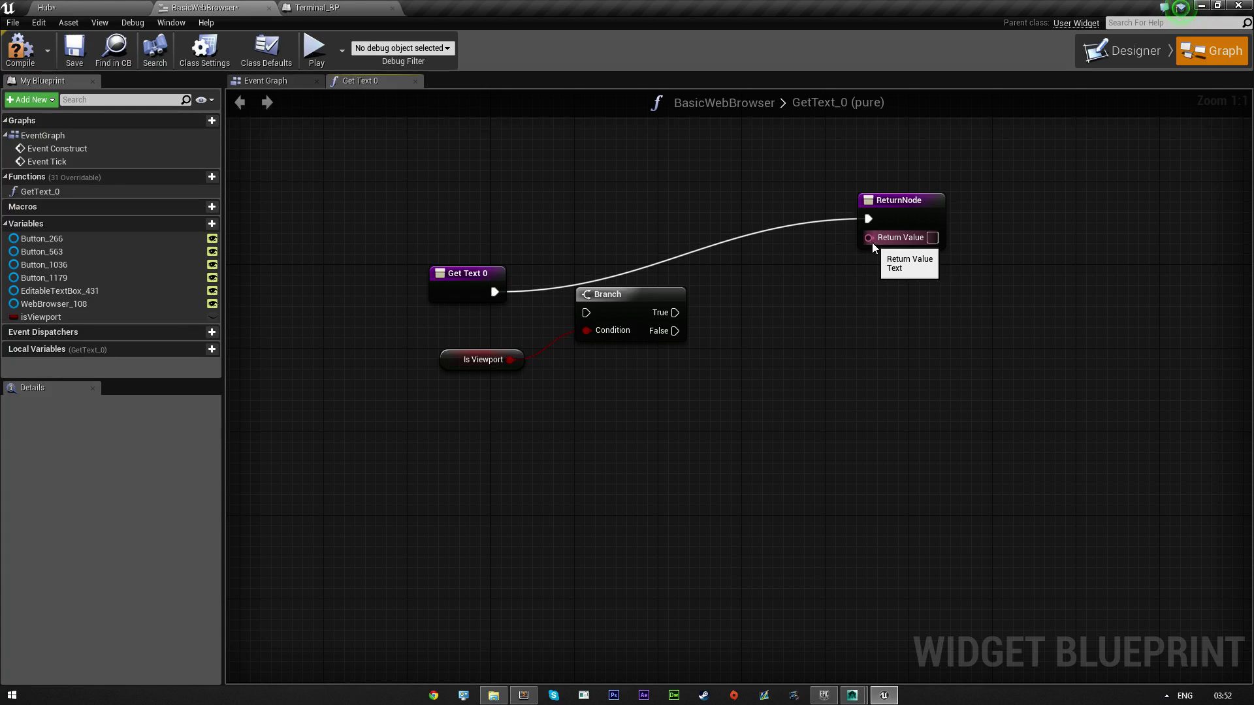
- Promote the ReturnNode's Return Value to a text variable named ReturnText
{"action": "left_click_drag", "start_coordinate": [869, 238], "coordinate": [792, 246]}
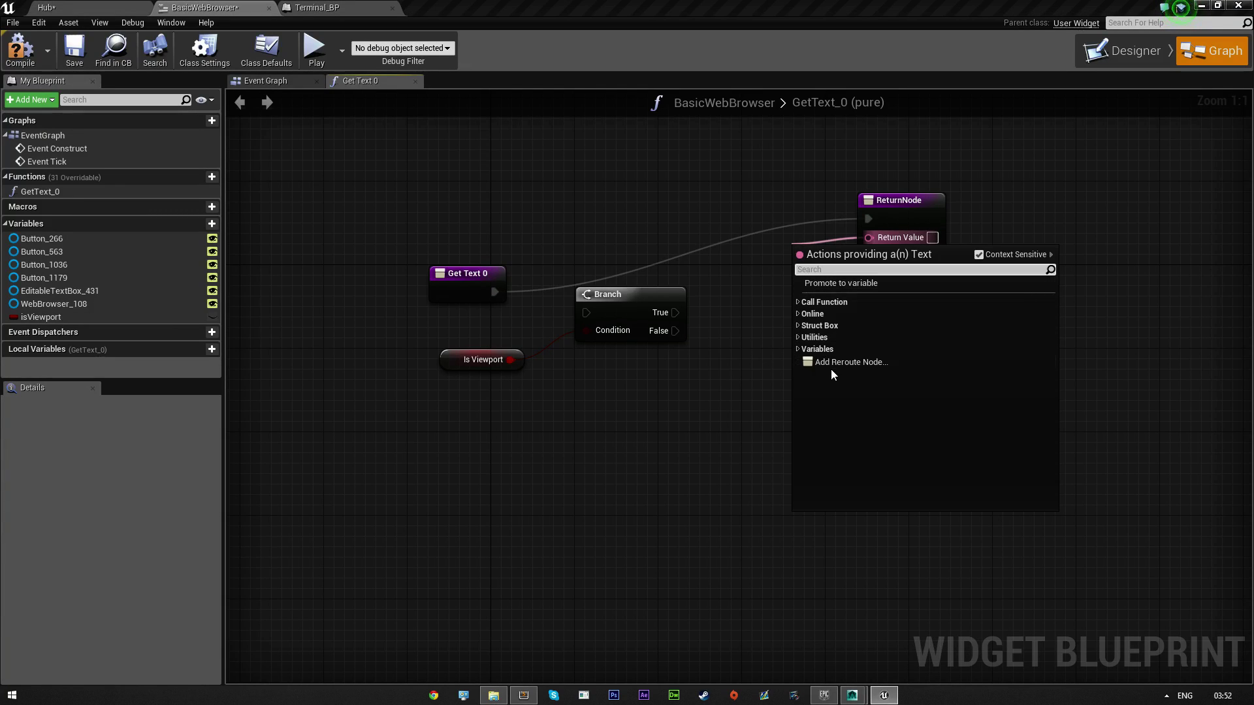
{"action": "left_click", "coordinate": [842, 283]}
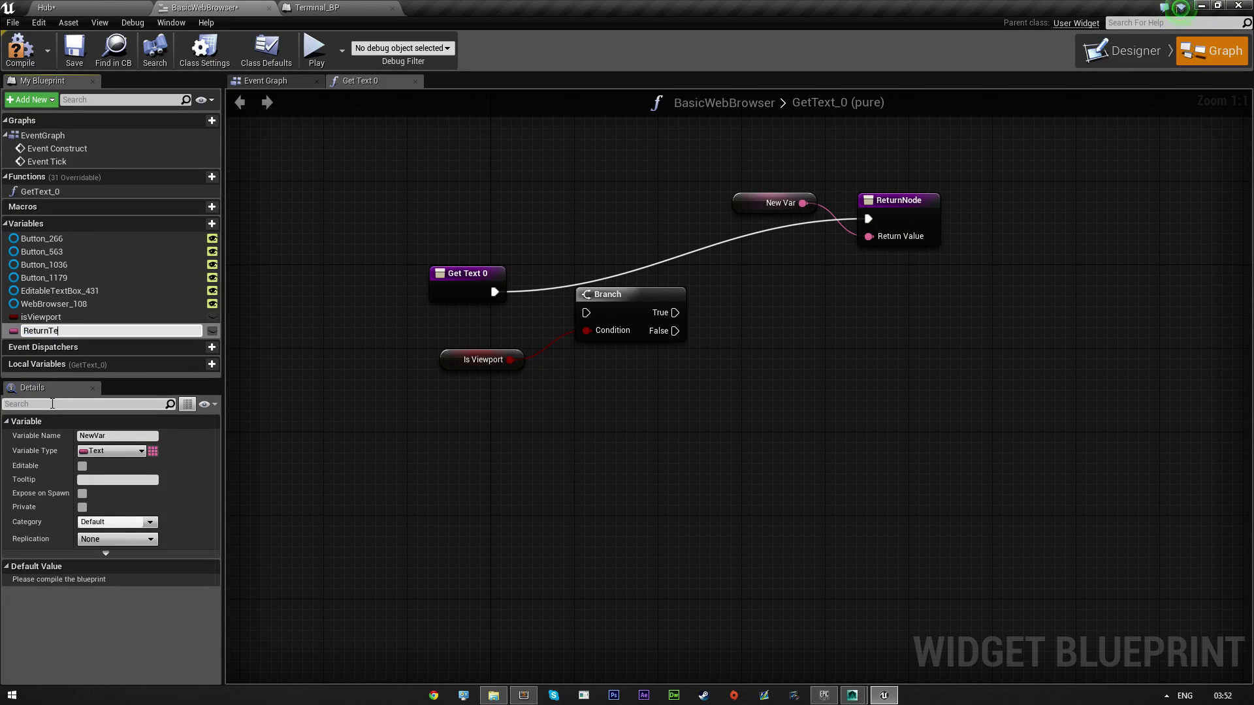
{"action": "key", "text": "Return"}
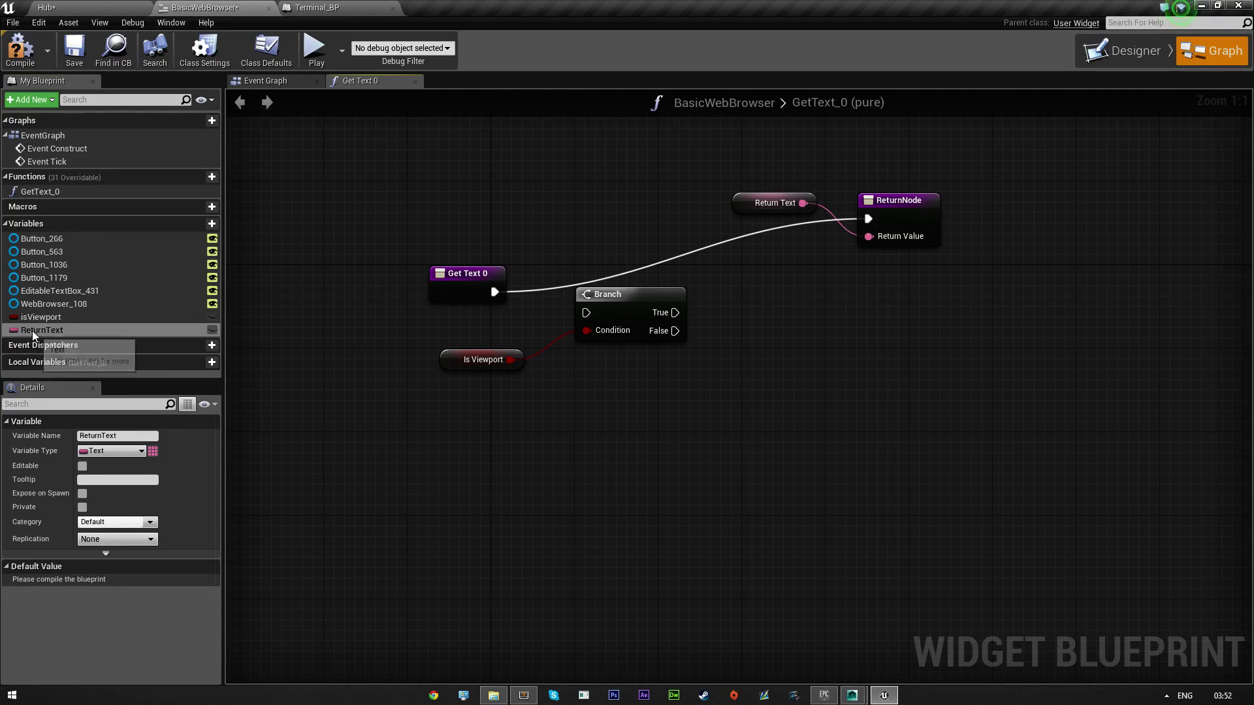
- Add two SET ReturnText nodes, with "Off Viewport" on the Branch's True output and "To Viewport" on its False output
{"action": "left_click_drag", "start_coordinate": [32, 330], "coordinate": [777, 308]}
{"action": "left_click", "coordinate": [754, 424]}
{"action": "key", "text": "ctrl+w"}
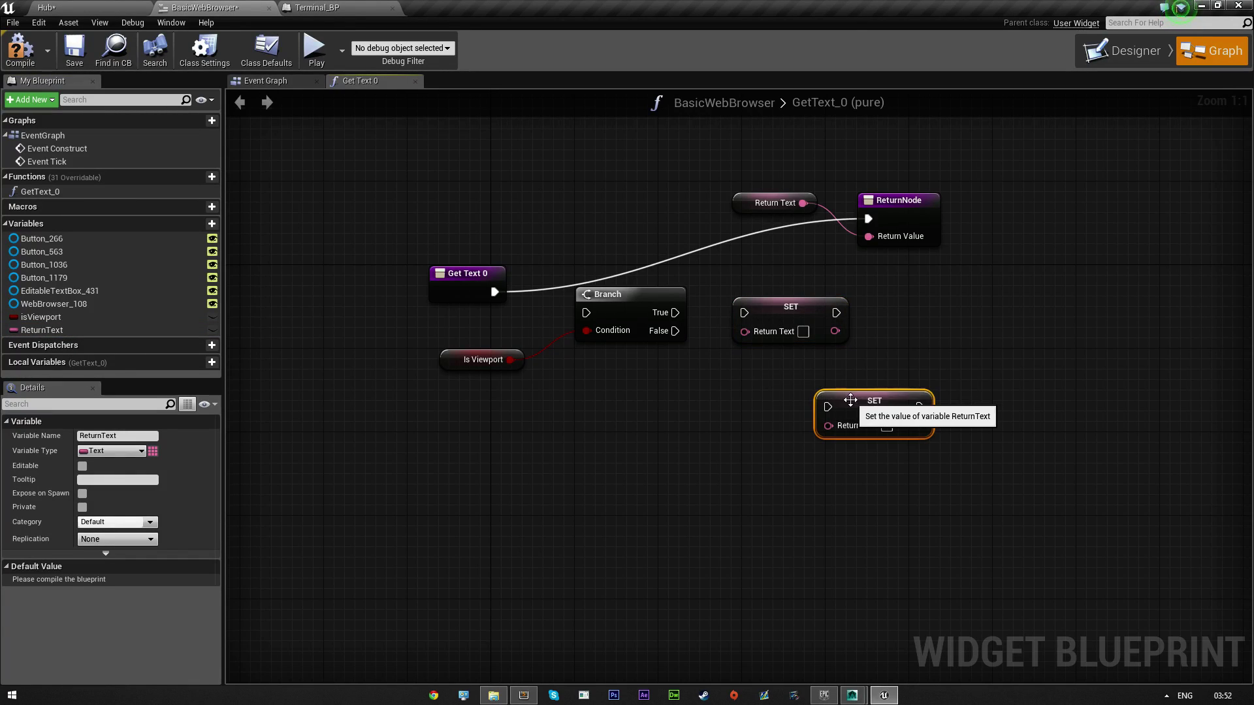
{"action": "left_click_drag", "start_coordinate": [833, 397], "coordinate": [769, 365]}
{"action": "left_click_drag", "start_coordinate": [675, 312], "coordinate": [744, 377]}
{"action": "left_click", "coordinate": [802, 332]}
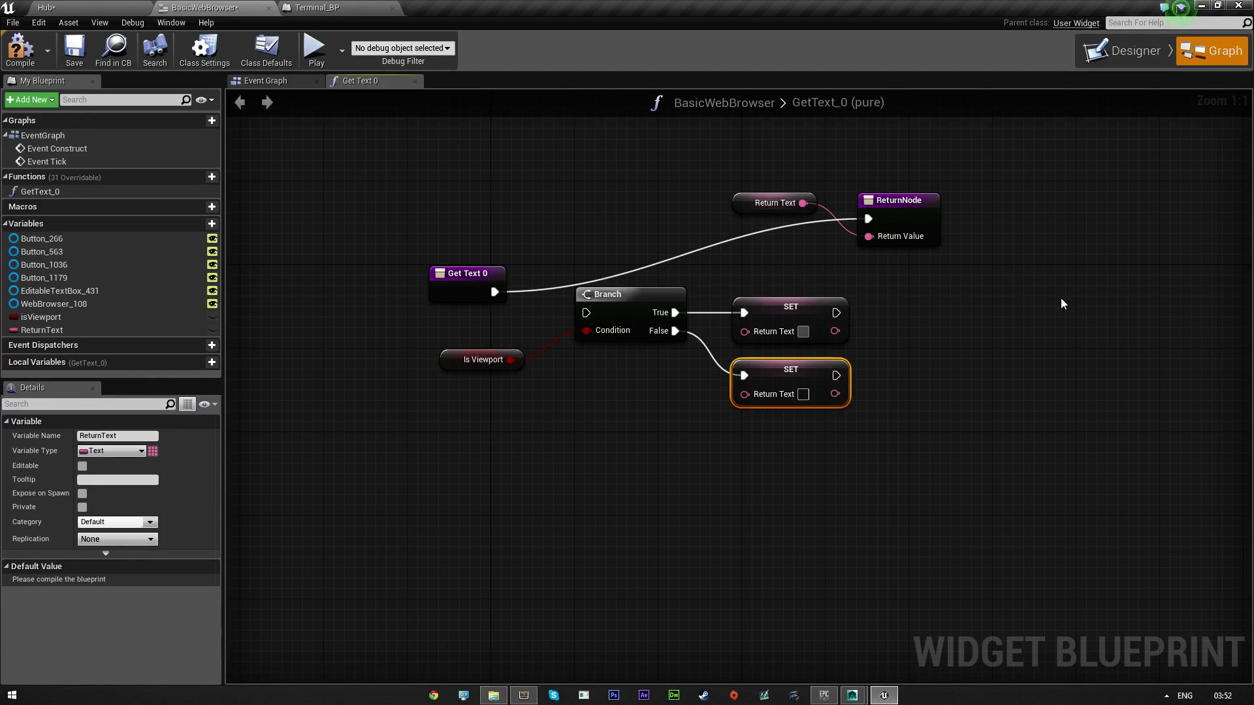
{"action": "type", "text": "ewport"}
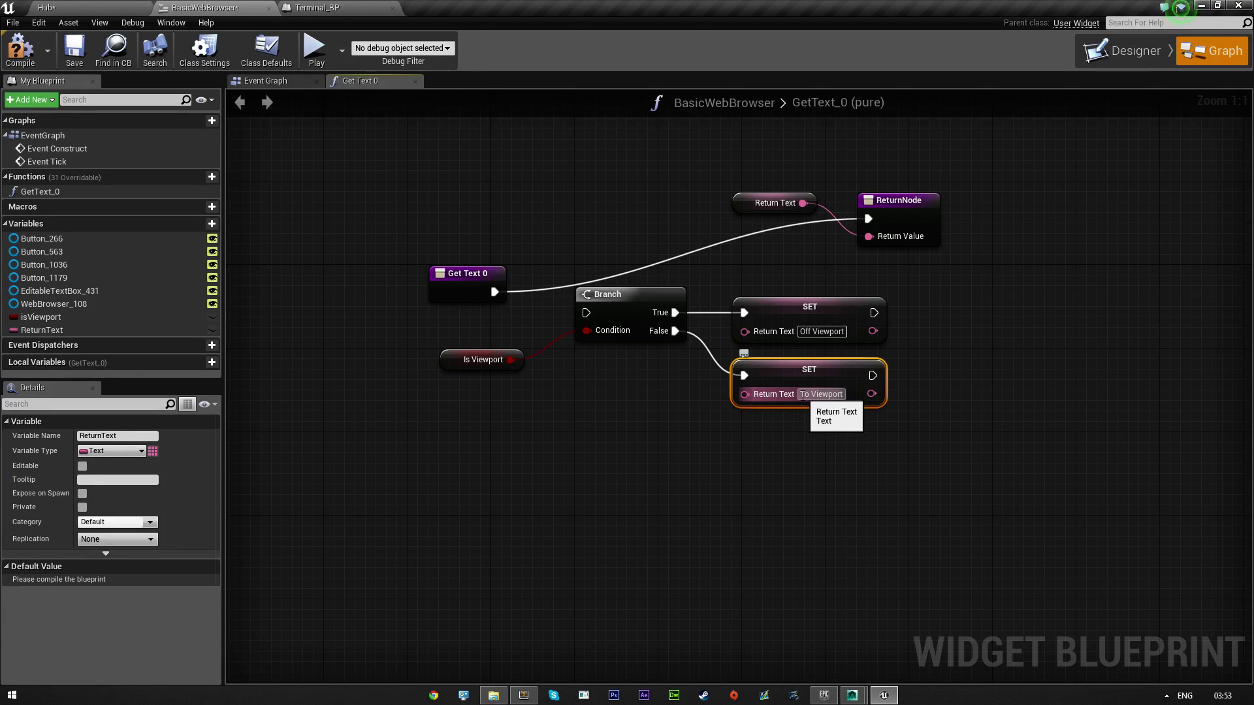
- Wire Get Text 0 into the Branch and both SET nodes into ReturnNode, tidy the layout, and compile and save the blueprint
{"action": "left_click_drag", "start_coordinate": [495, 293], "coordinate": [587, 313]}
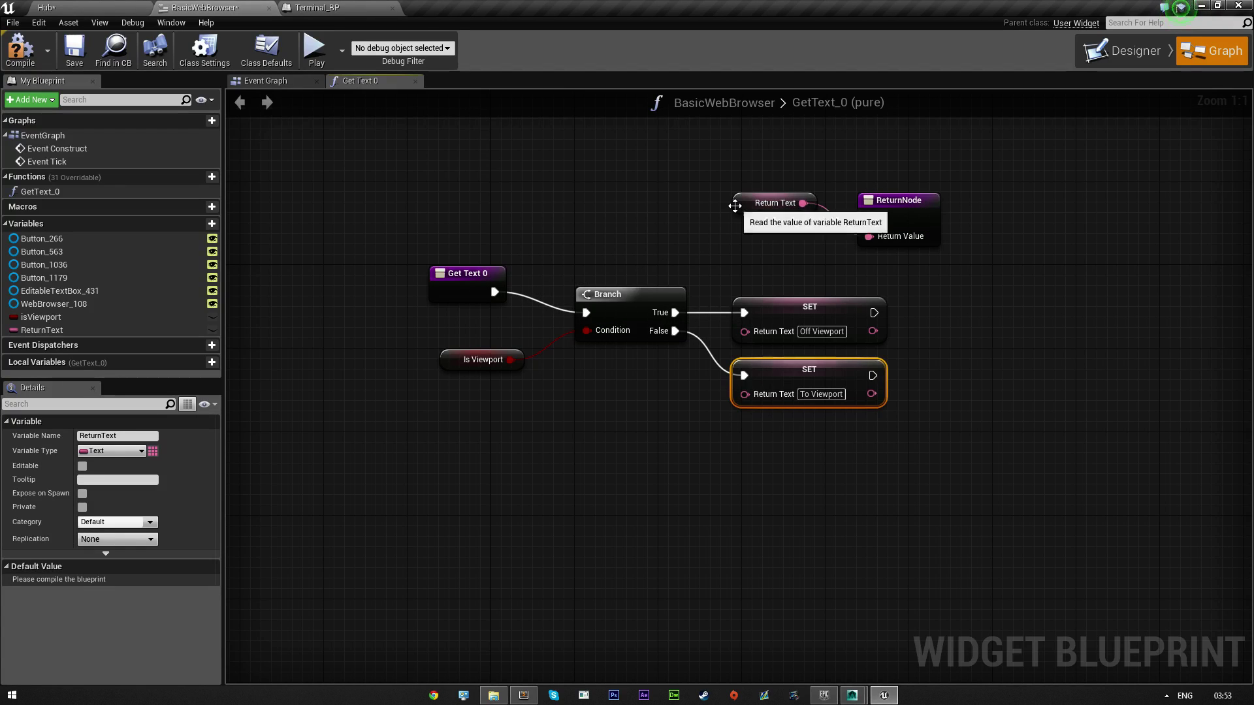
{"action": "left_click_drag", "start_coordinate": [790, 208], "coordinate": [811, 239]}
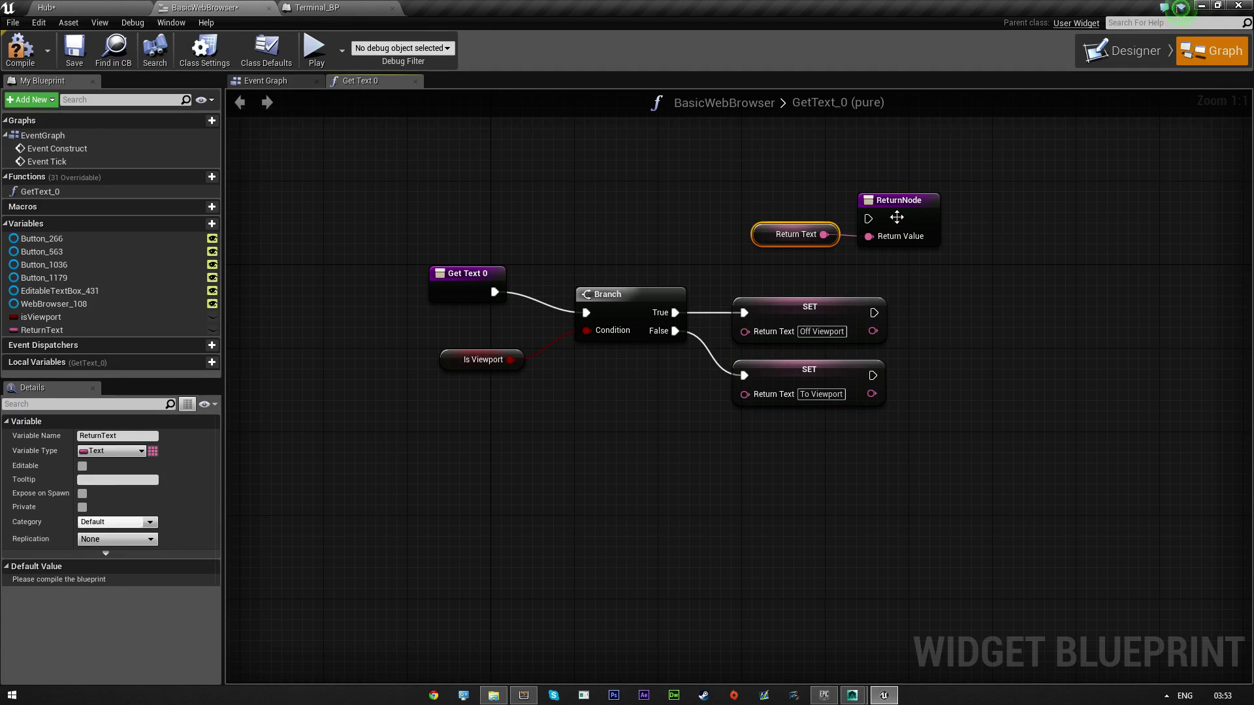
{"action": "left_click_drag", "start_coordinate": [897, 217], "coordinate": [910, 334]}
{"action": "left_click_drag", "start_coordinate": [873, 376], "coordinate": [911, 335]}
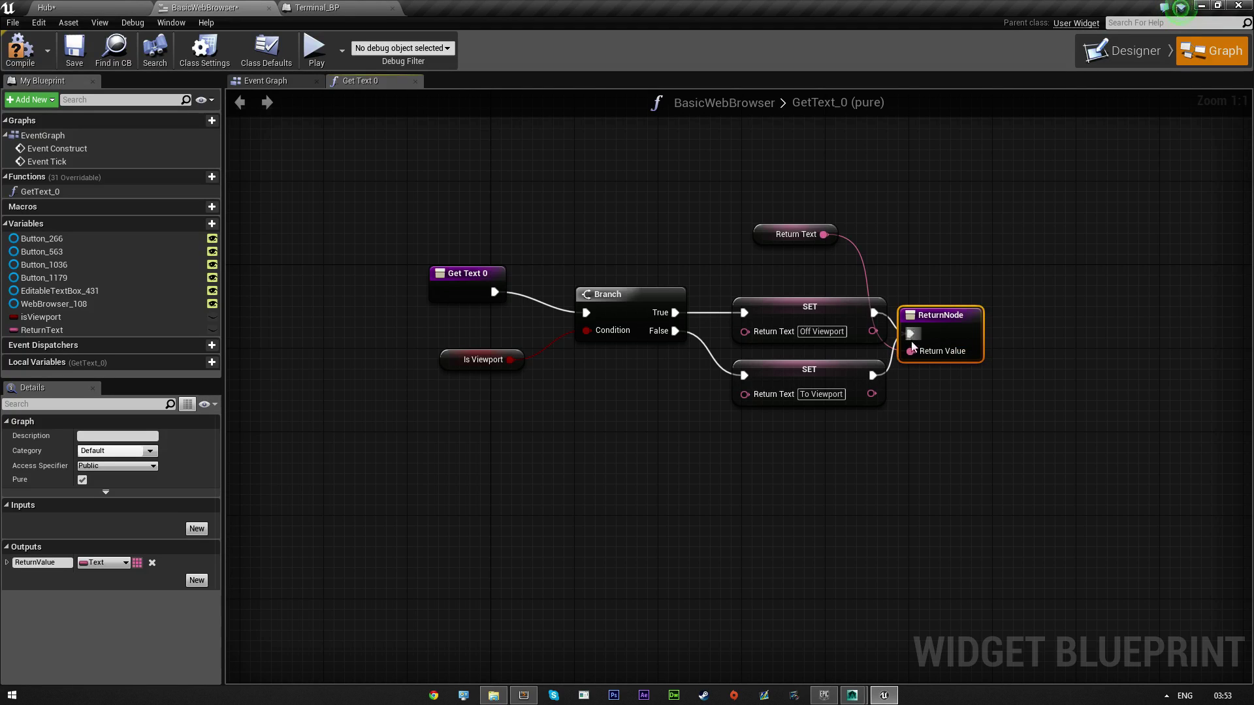
{"action": "left_click_drag", "start_coordinate": [760, 239], "coordinate": [807, 287]}
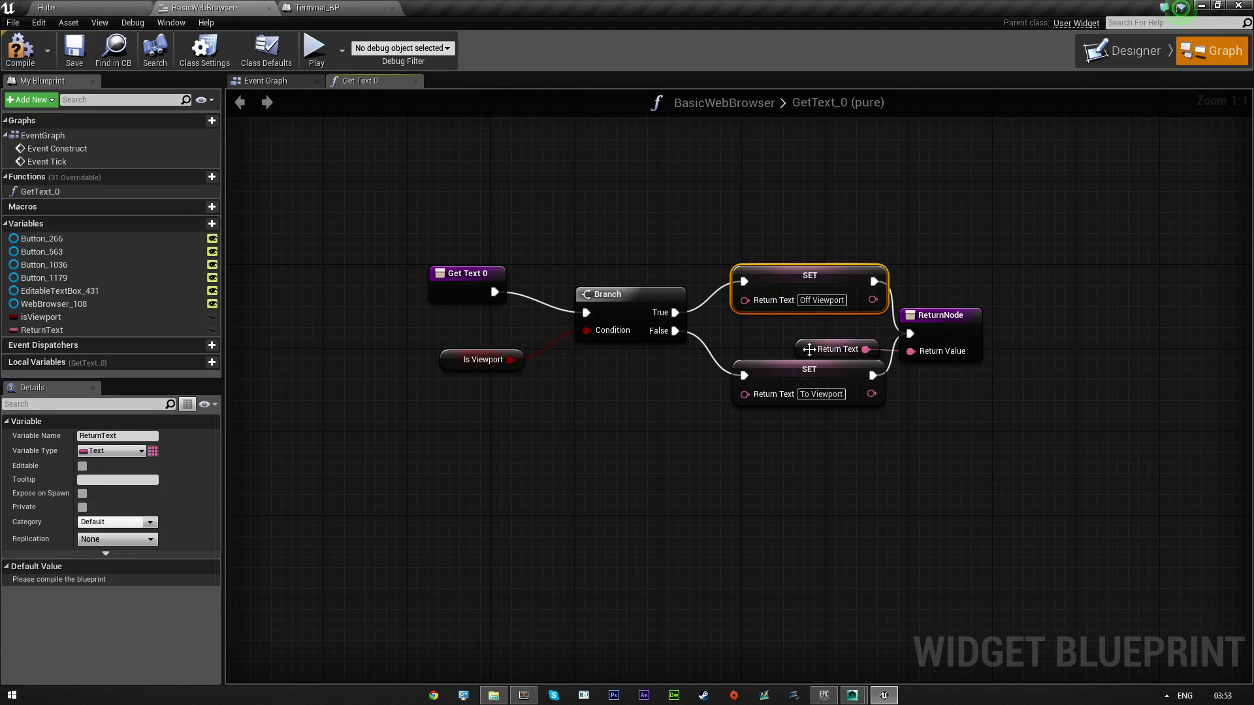
{"action": "left_click_drag", "start_coordinate": [810, 353], "coordinate": [803, 348]}
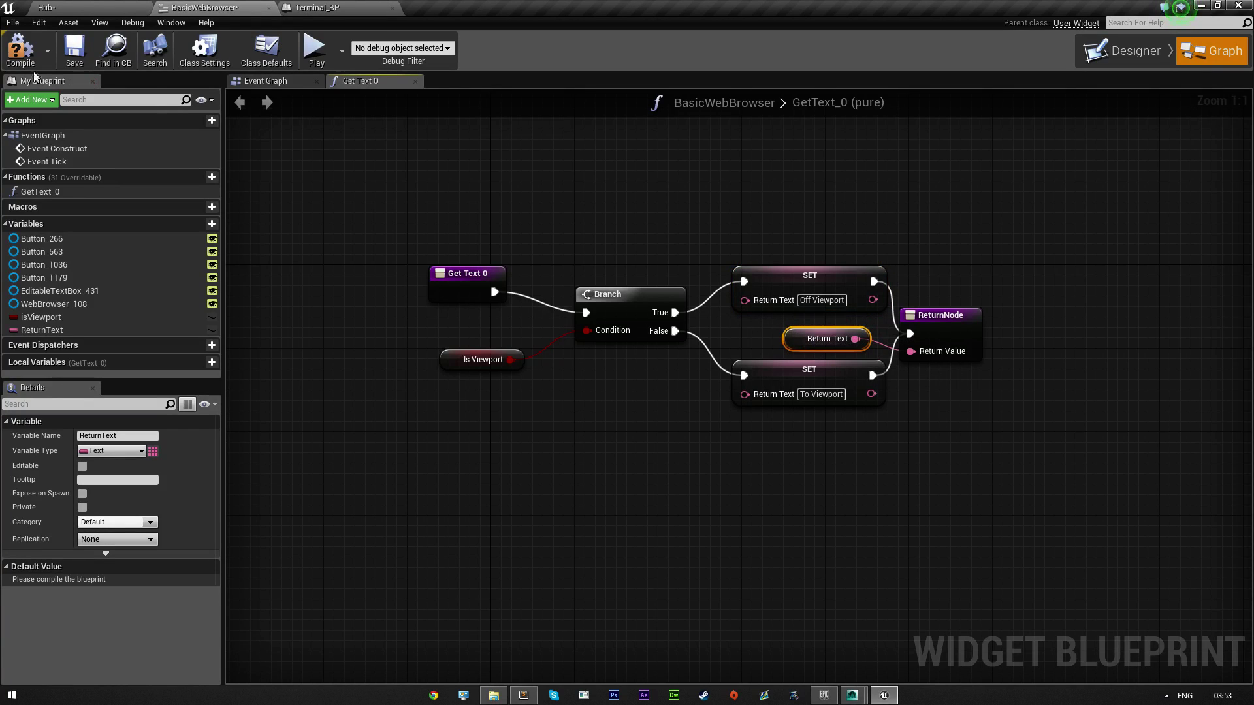
{"action": "left_click", "coordinate": [36, 64]}
{"action": "left_click", "coordinate": [68, 59]}
- In the widget layout, apply one anchor preset to the "To Vewport", "-", "X" and "GO" buttons together
{"action": "left_click", "coordinate": [275, 81]}
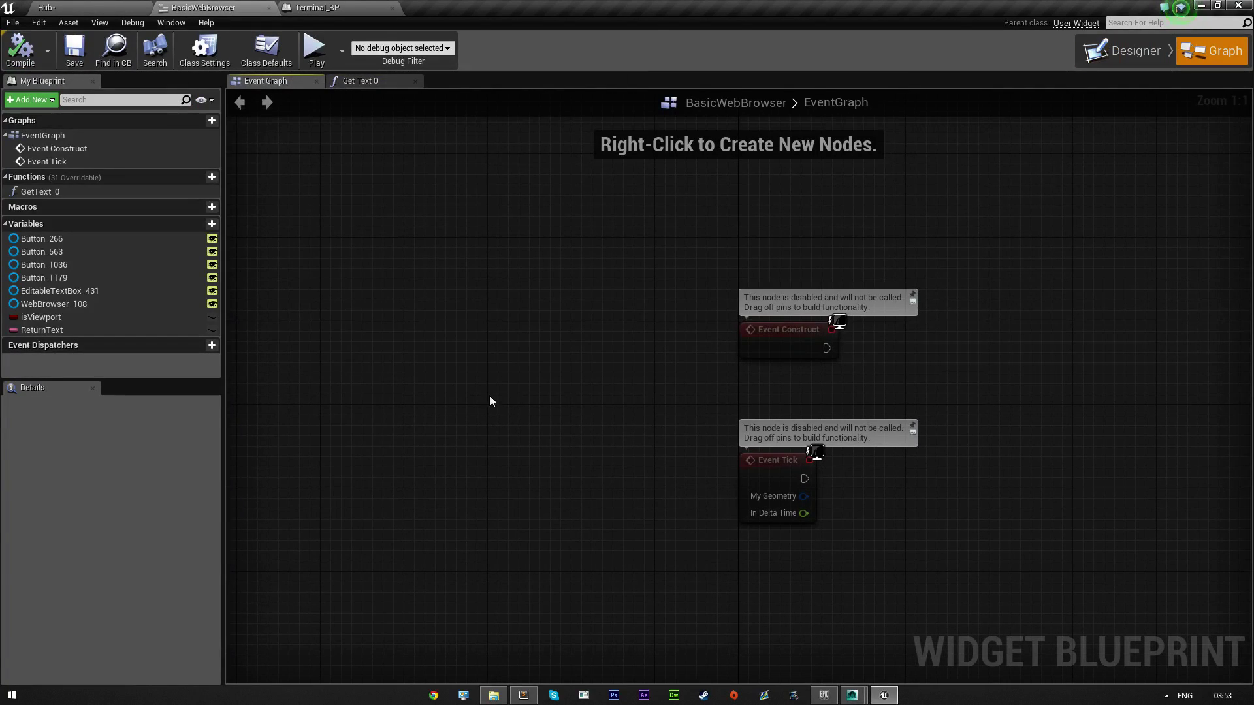
{"action": "left_click", "coordinate": [1124, 51]}
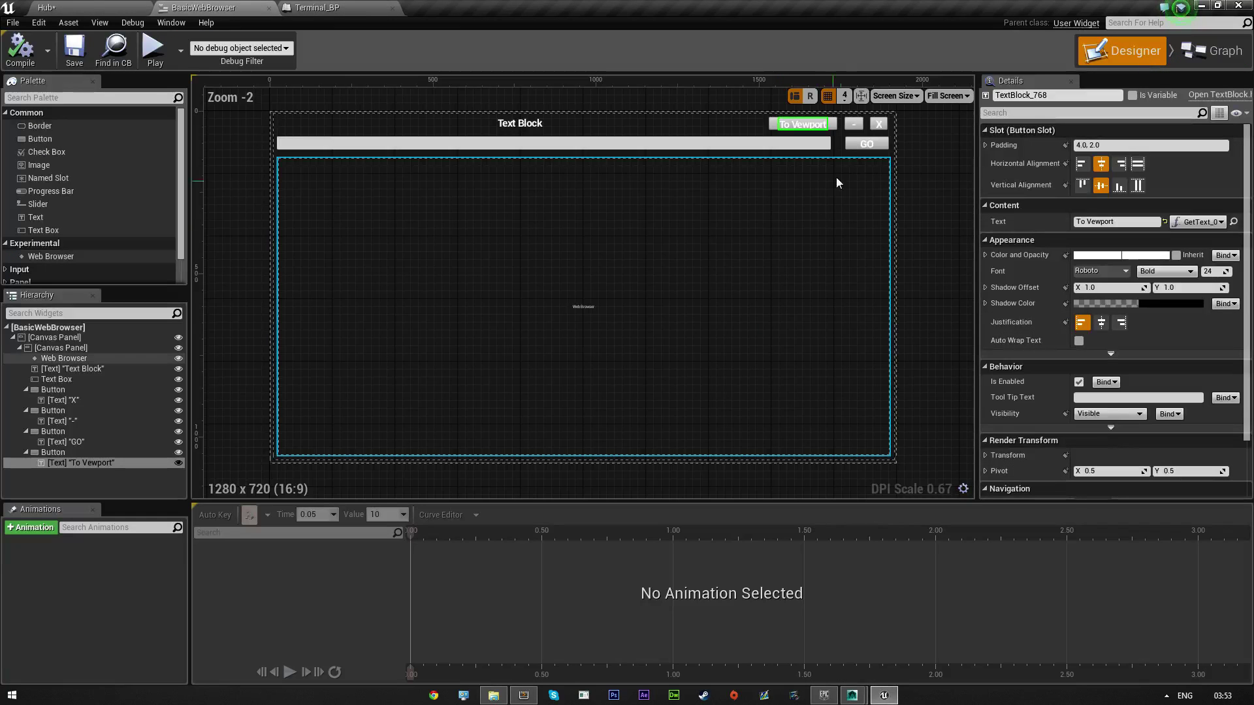
{"action": "scroll", "coordinate": [1115, 422], "scroll_direction": "down", "scroll_amount": 2}
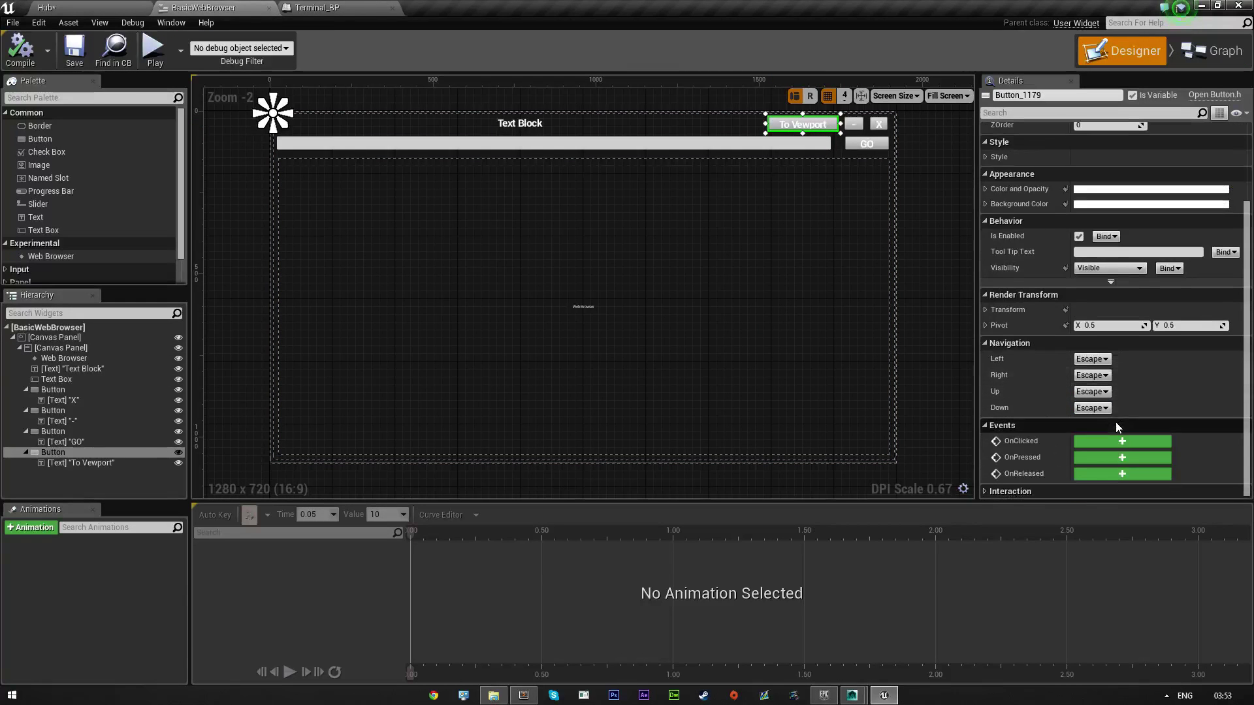
{"action": "left_click", "coordinate": [853, 124]}
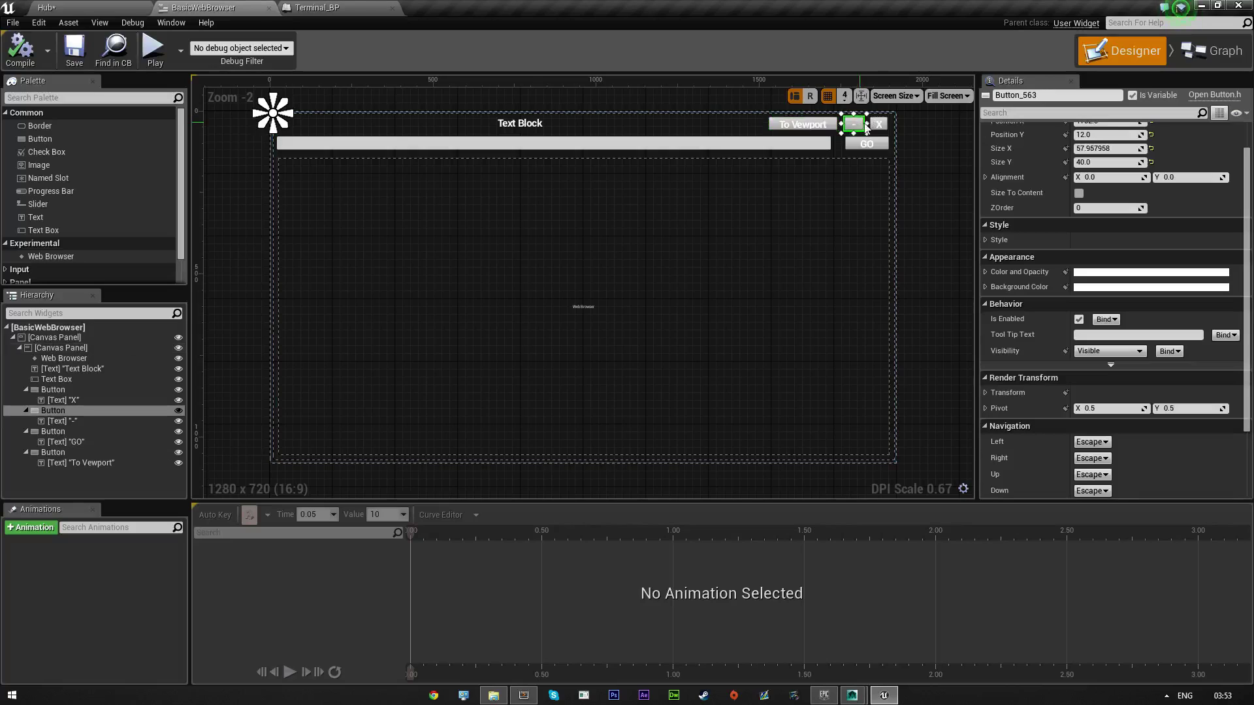
{"action": "left_click", "coordinate": [879, 124], "text": "ctrl"}
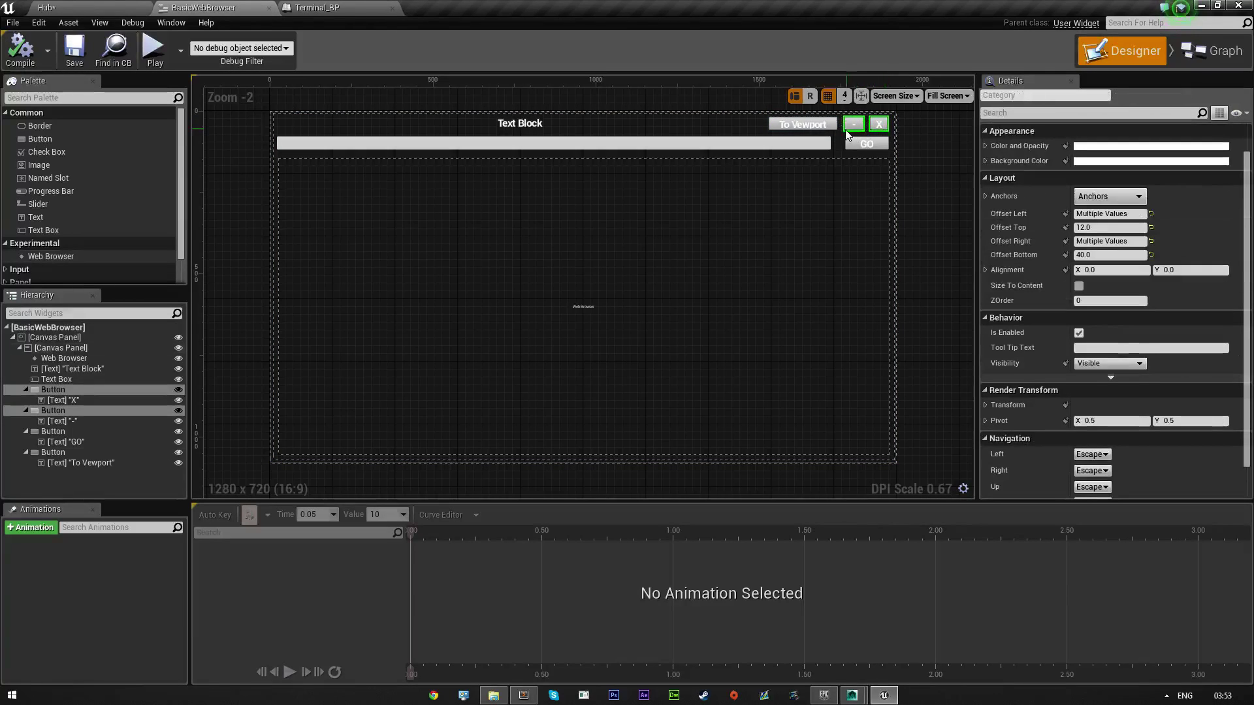
{"action": "left_click", "coordinate": [802, 124], "text": "ctrl"}
{"action": "left_click", "coordinate": [885, 144], "text": "ctrl"}
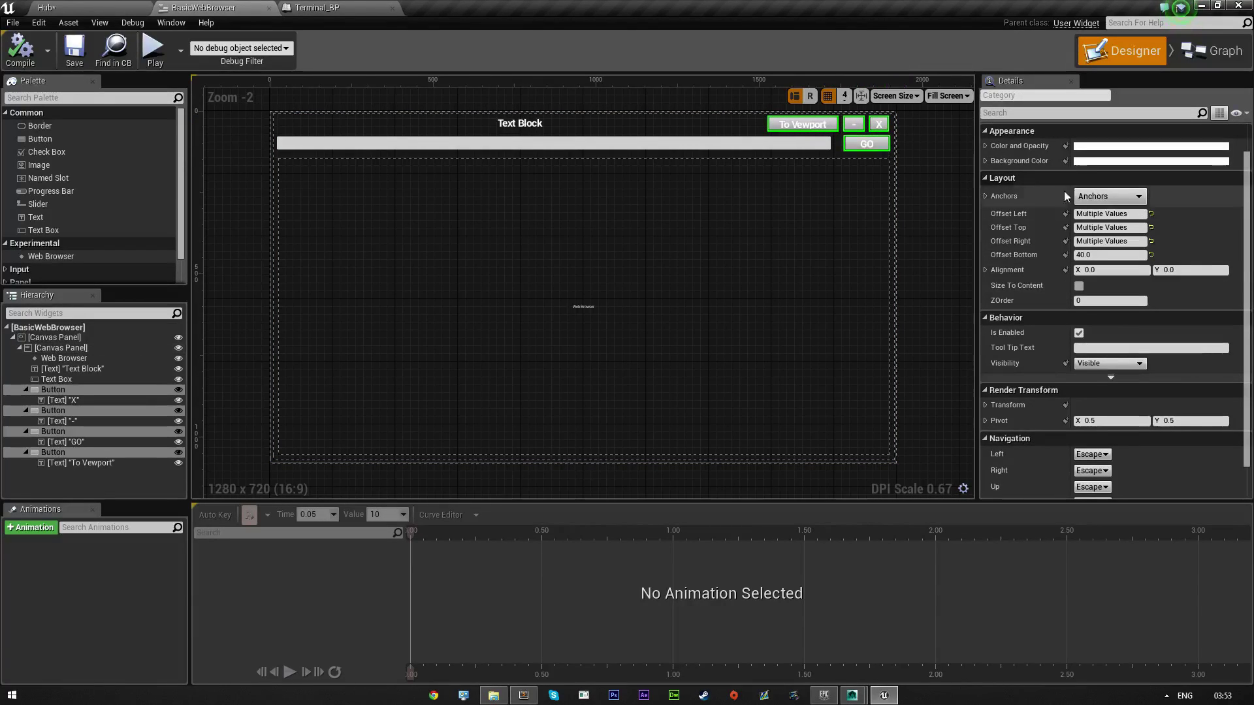
{"action": "left_click", "coordinate": [1110, 196]}
{"action": "left_click", "coordinate": [1186, 276]}
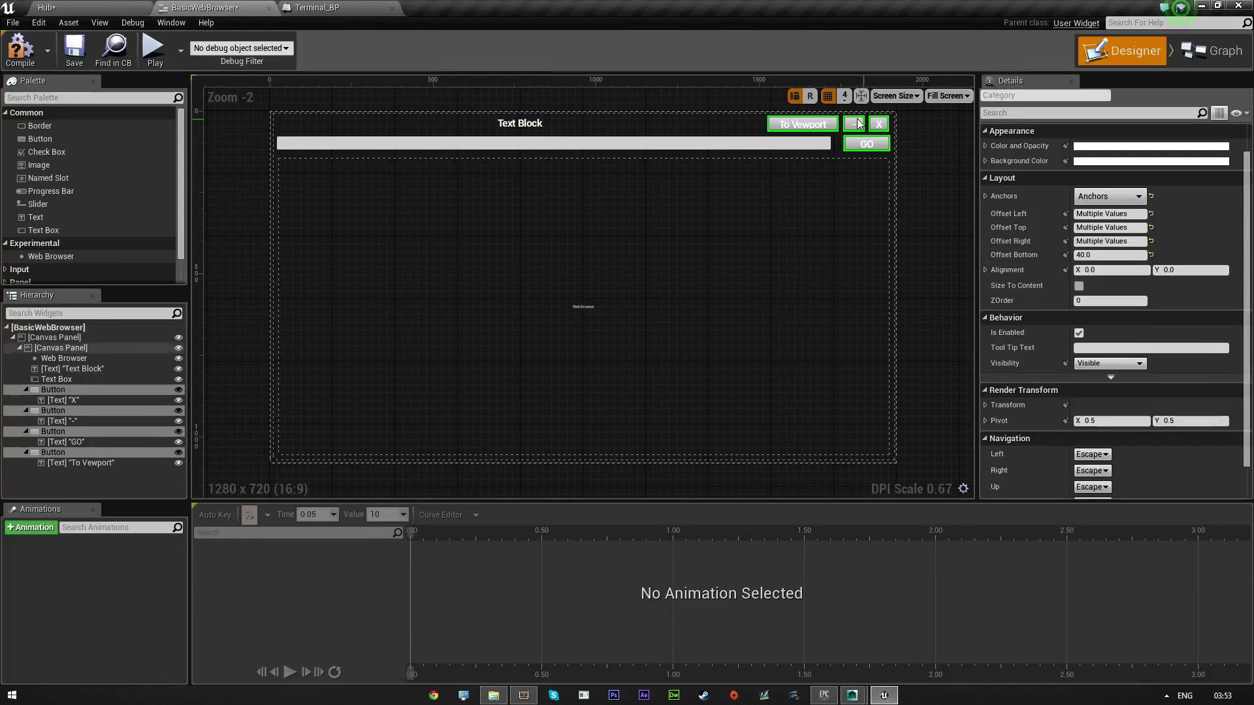
- Create a new text binding function for the title text block and move its ReturnNode away from the entry node
{"action": "left_click", "coordinate": [584, 126]}
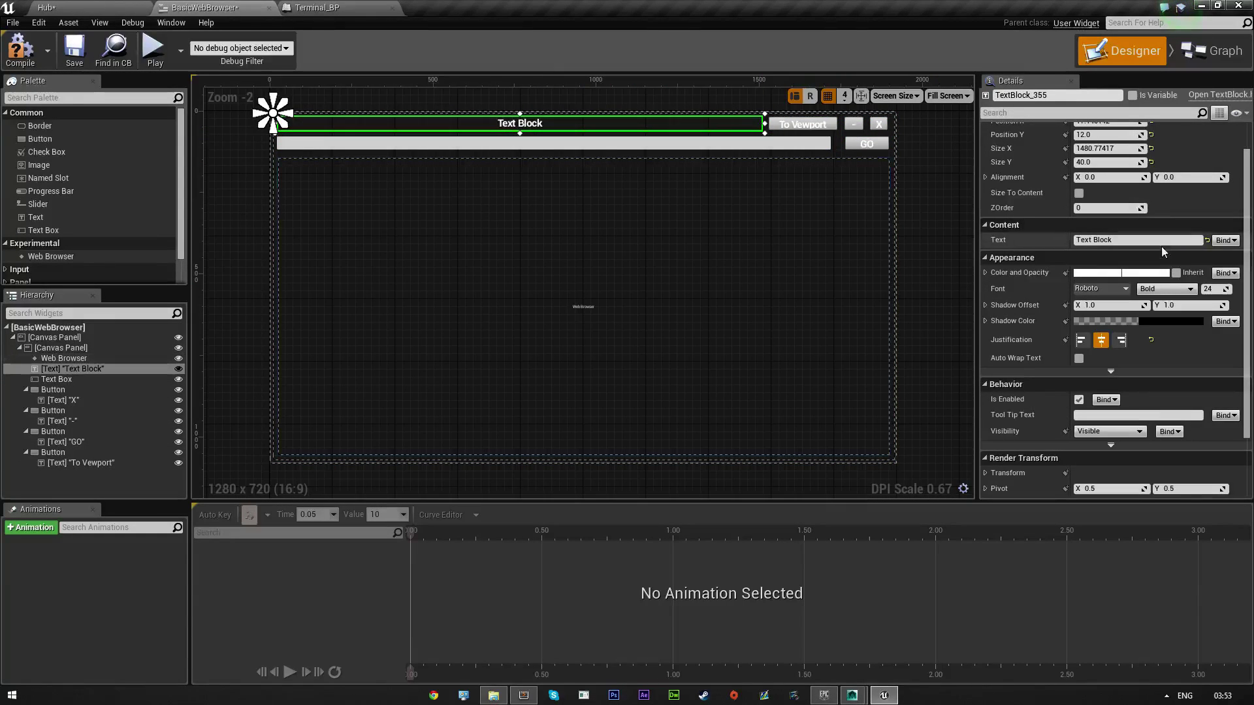
{"action": "left_click", "coordinate": [1225, 240]}
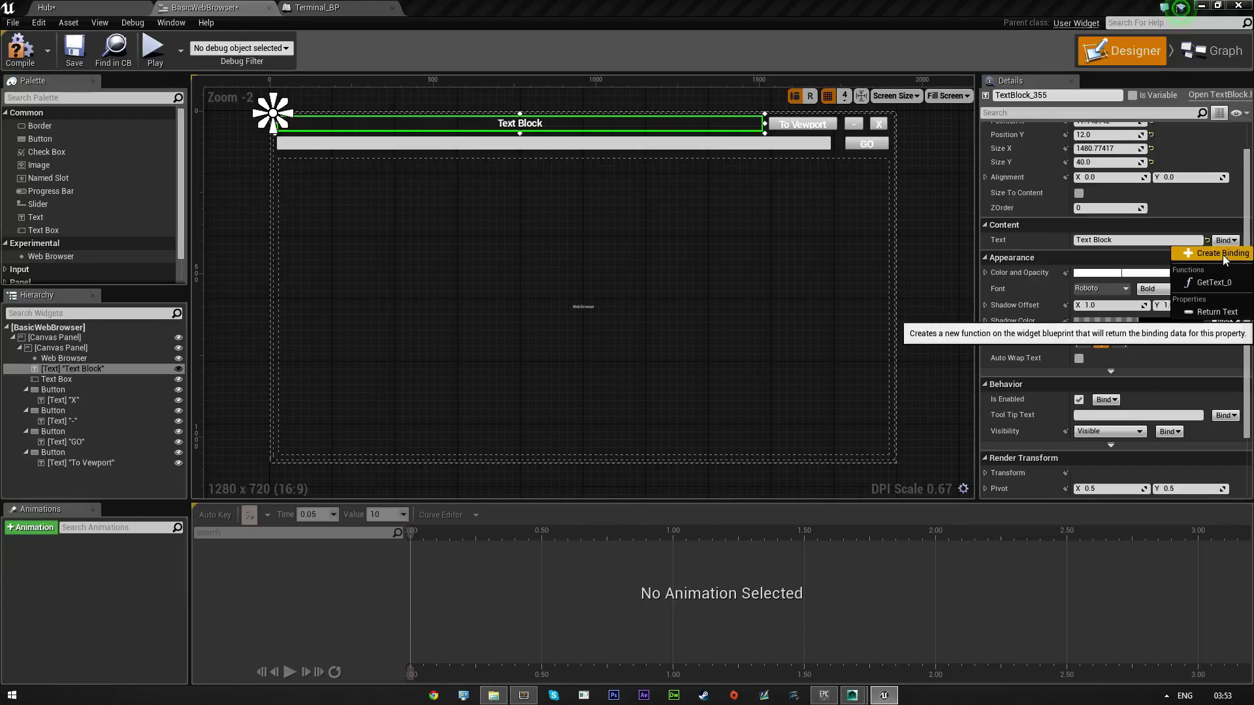
{"action": "left_click", "coordinate": [1223, 254]}
{"action": "left_click_drag", "start_coordinate": [851, 394], "coordinate": [1030, 395]}
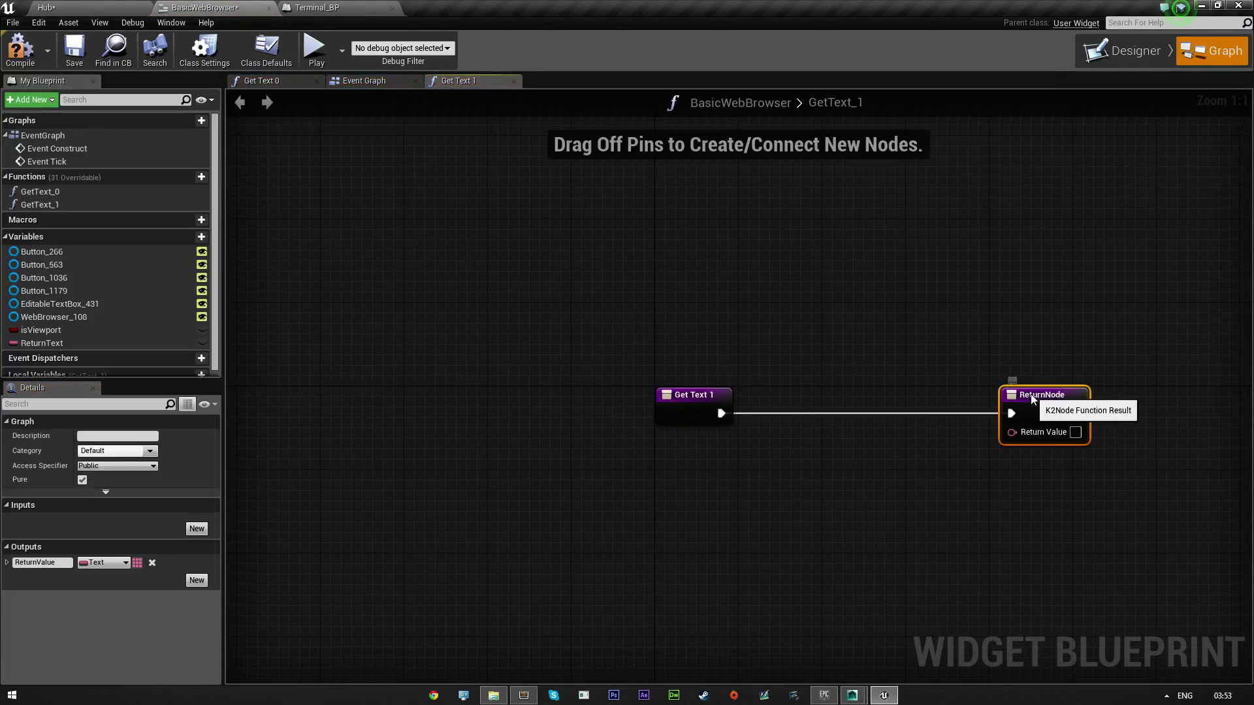
{"action": "right_click_drag", "start_coordinate": [781, 496], "coordinate": [622, 406]}
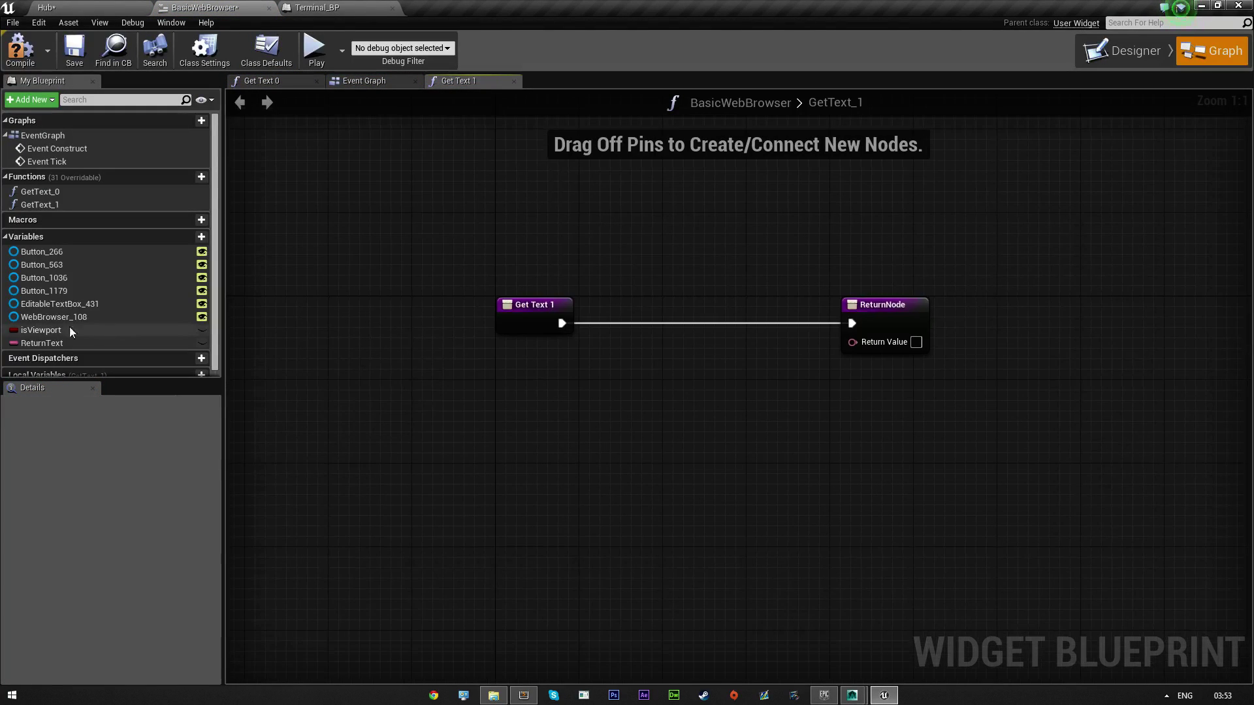
- Place a getter for the WebBrowser_108 variable below the entry node in the Get Text 1 function
{"action": "left_click_drag", "start_coordinate": [59, 317], "coordinate": [671, 347]}
{"action": "left_click", "coordinate": [560, 376]}
{"action": "type", "text": "get"}
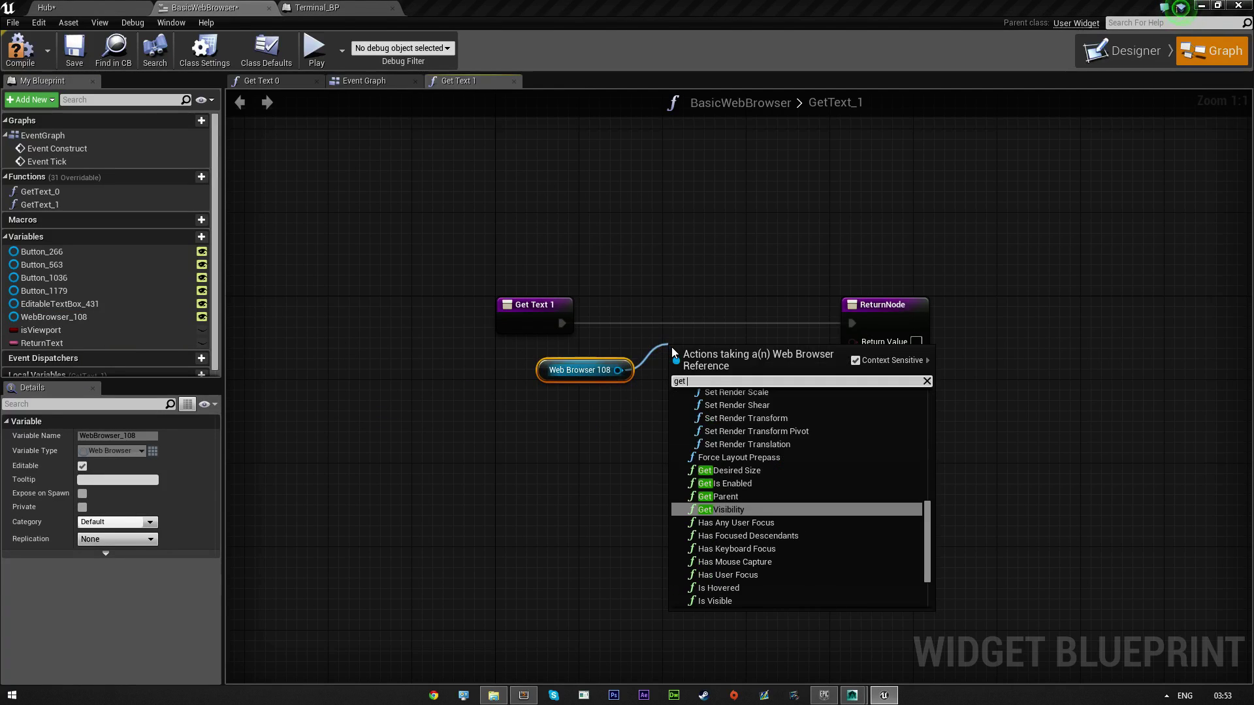
{"action": "scroll", "coordinate": [755, 467], "scroll_direction": "up", "scroll_amount": 5}
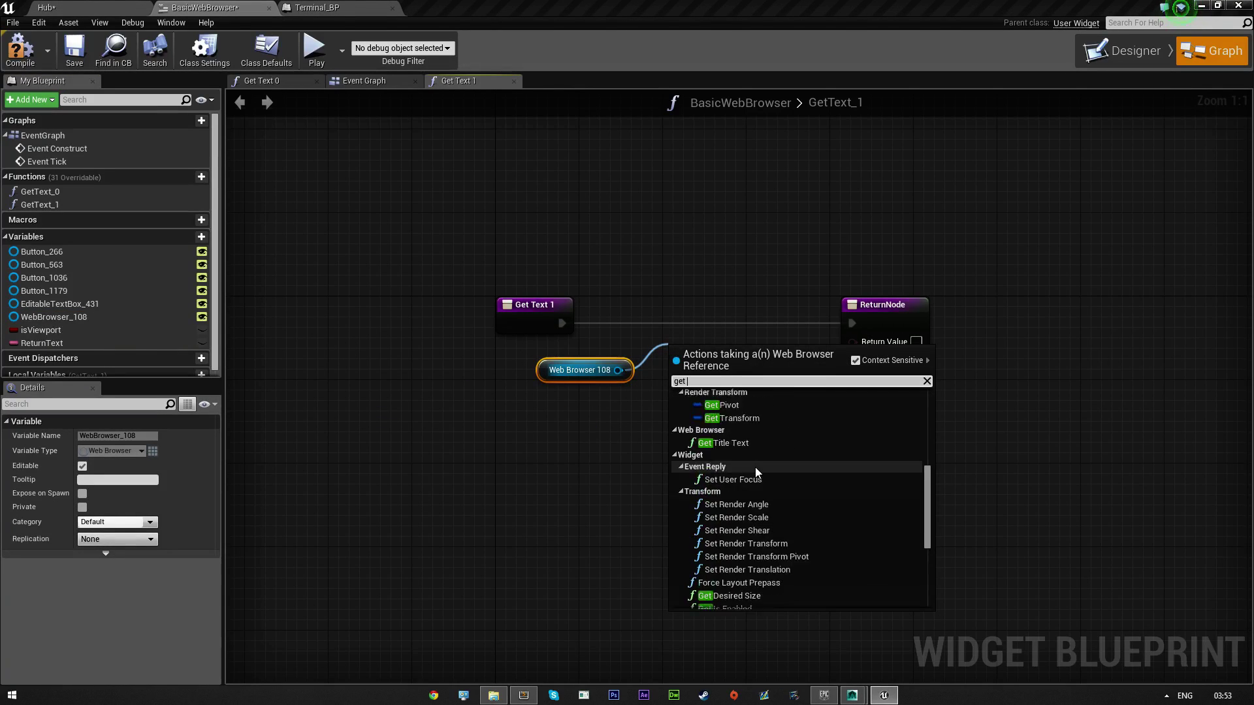
{"action": "left_click", "coordinate": [566, 490]}
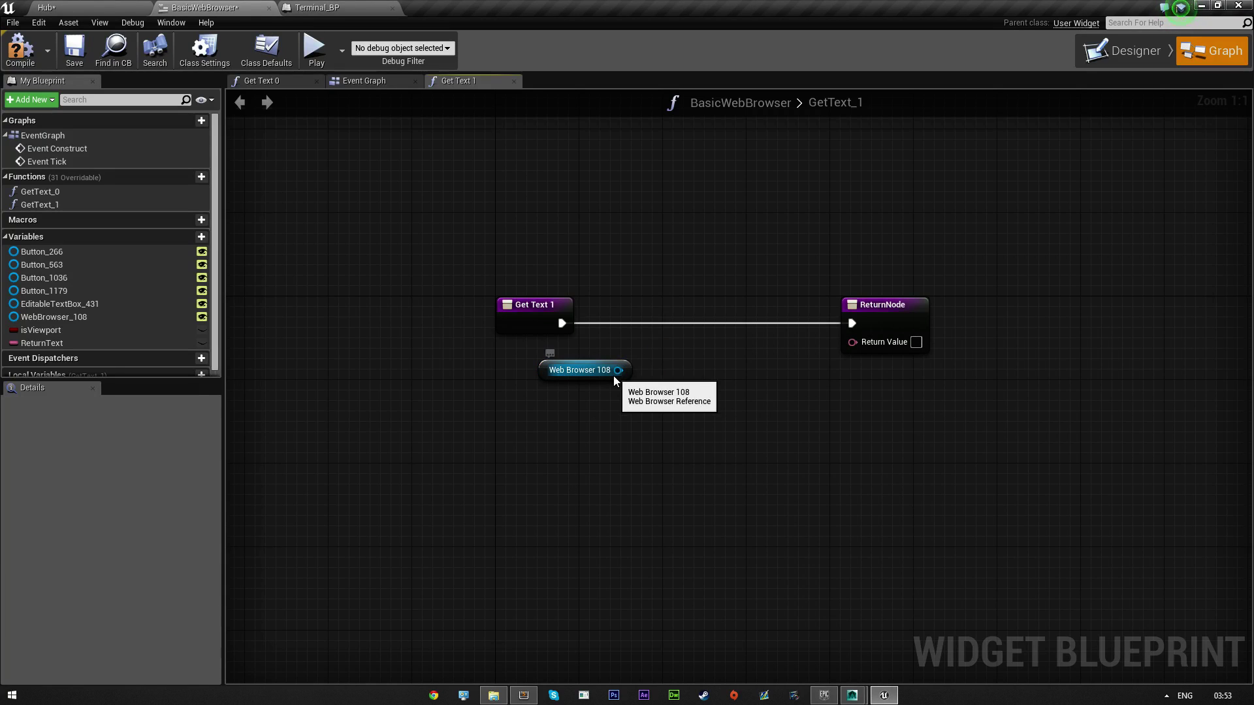
- Feed Get Title Text from the Web Browser 108 reference into ReturnNode's Return Value, and compile and save the blueprint
{"action": "left_click_drag", "start_coordinate": [617, 369], "coordinate": [655, 351]}
{"action": "left_click", "coordinate": [651, 611]}
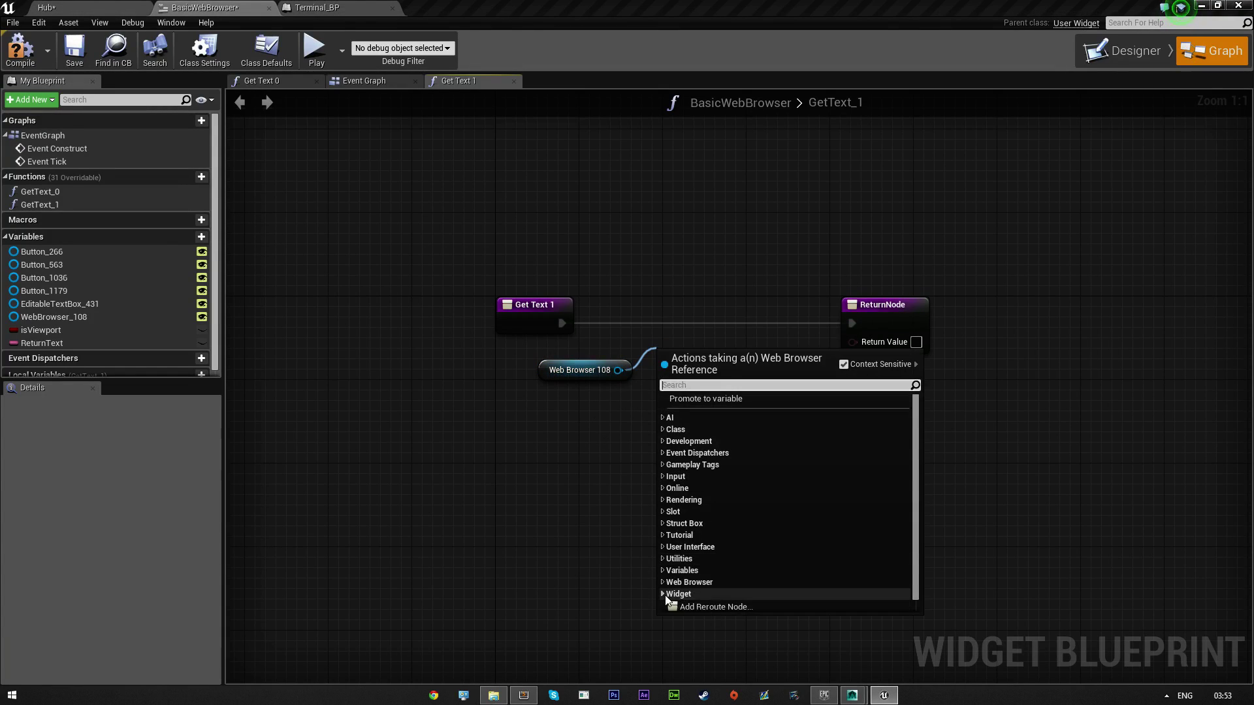
{"action": "left_click", "coordinate": [666, 595]}
{"action": "scroll", "coordinate": [734, 570], "scroll_direction": "down", "scroll_amount": 3}
{"action": "left_click", "coordinate": [666, 481]}
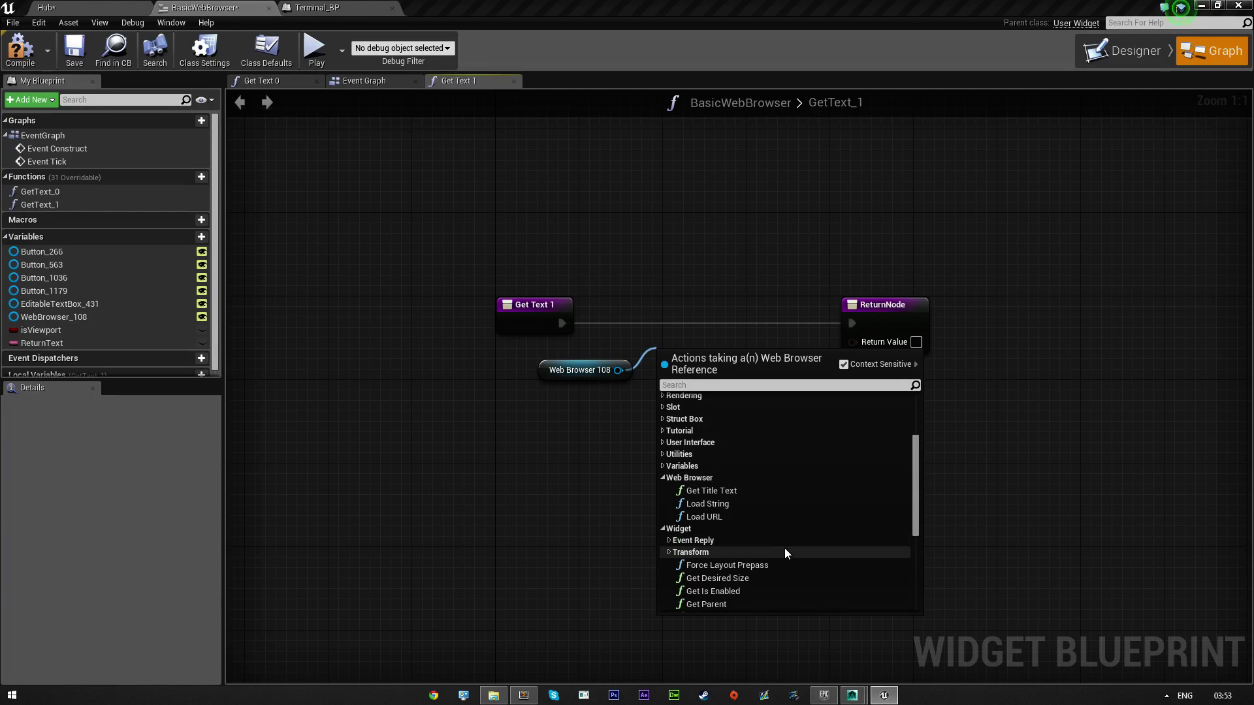
{"action": "left_click", "coordinate": [735, 491]}
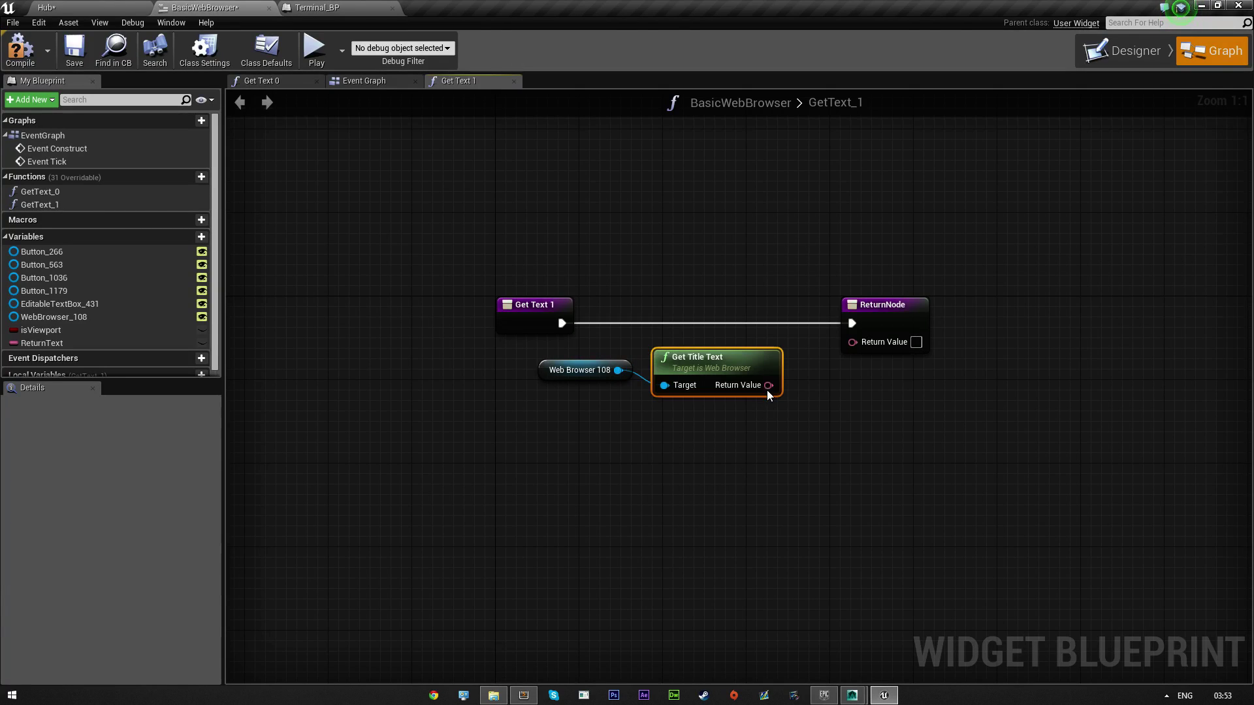
{"action": "left_click_drag", "start_coordinate": [767, 390], "coordinate": [852, 341]}
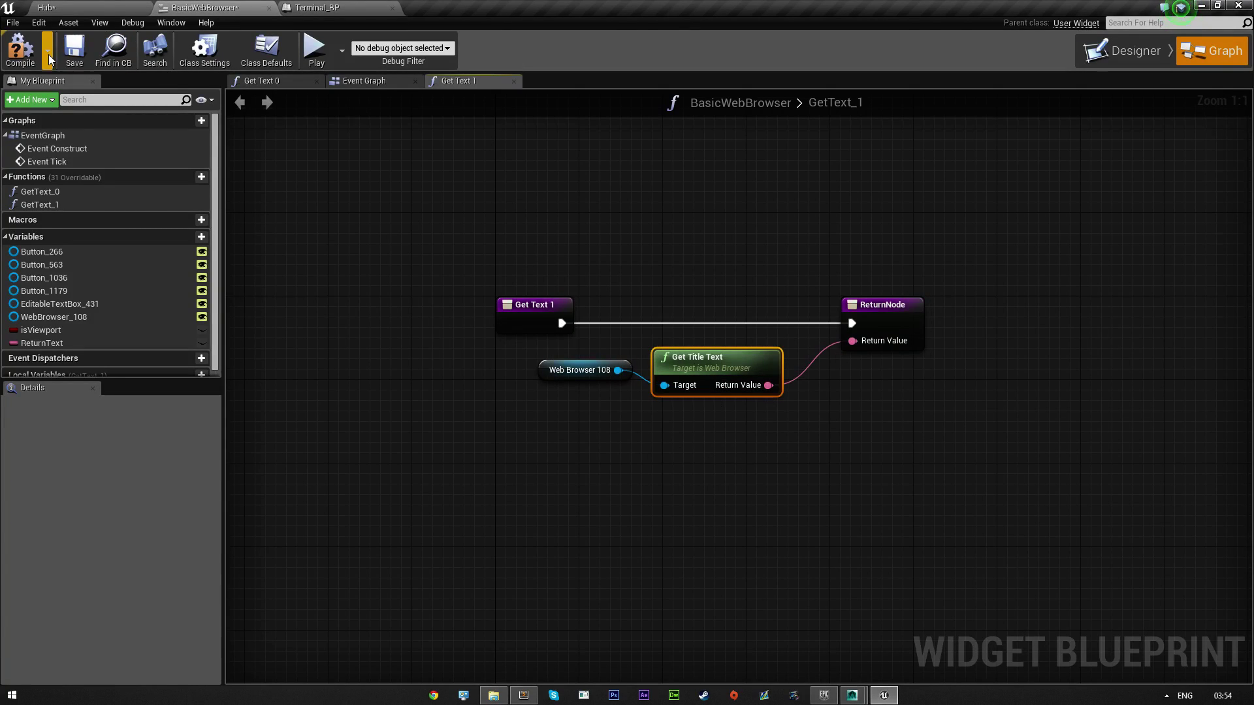
{"action": "left_click", "coordinate": [20, 49]}
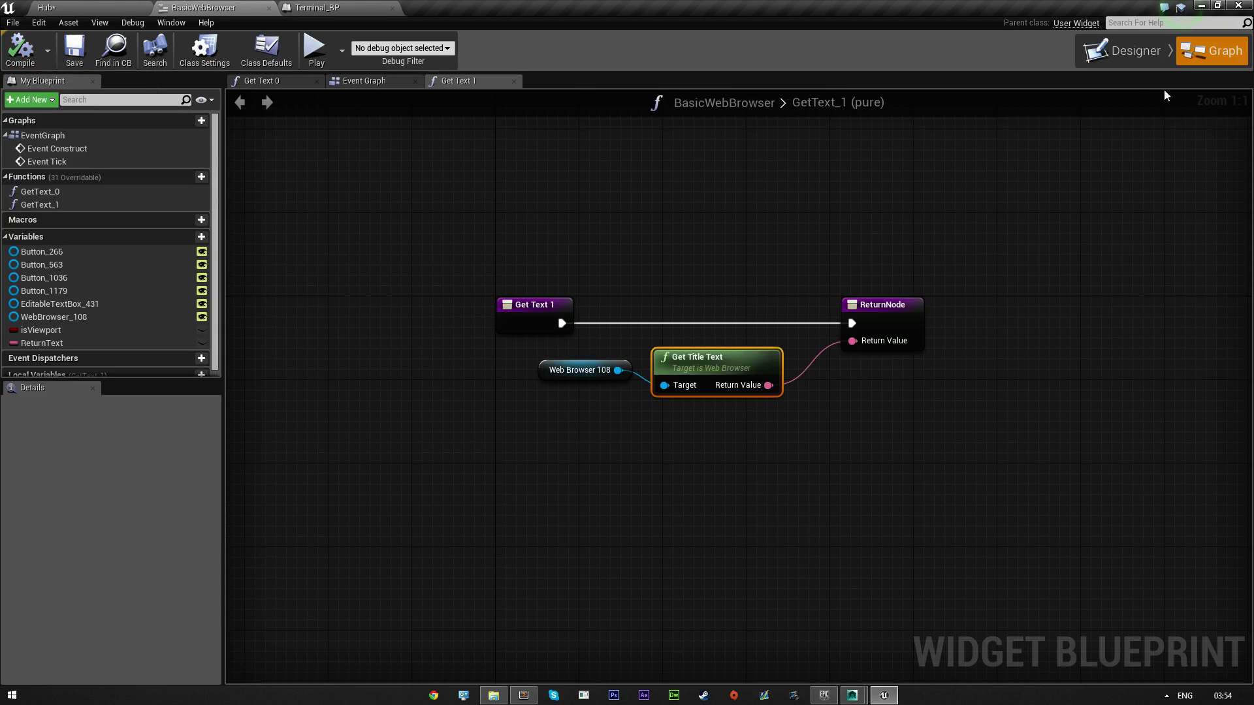
- In the widget layout, create an OnClicked event for the "GO" button
{"action": "left_click", "coordinate": [1125, 51]}
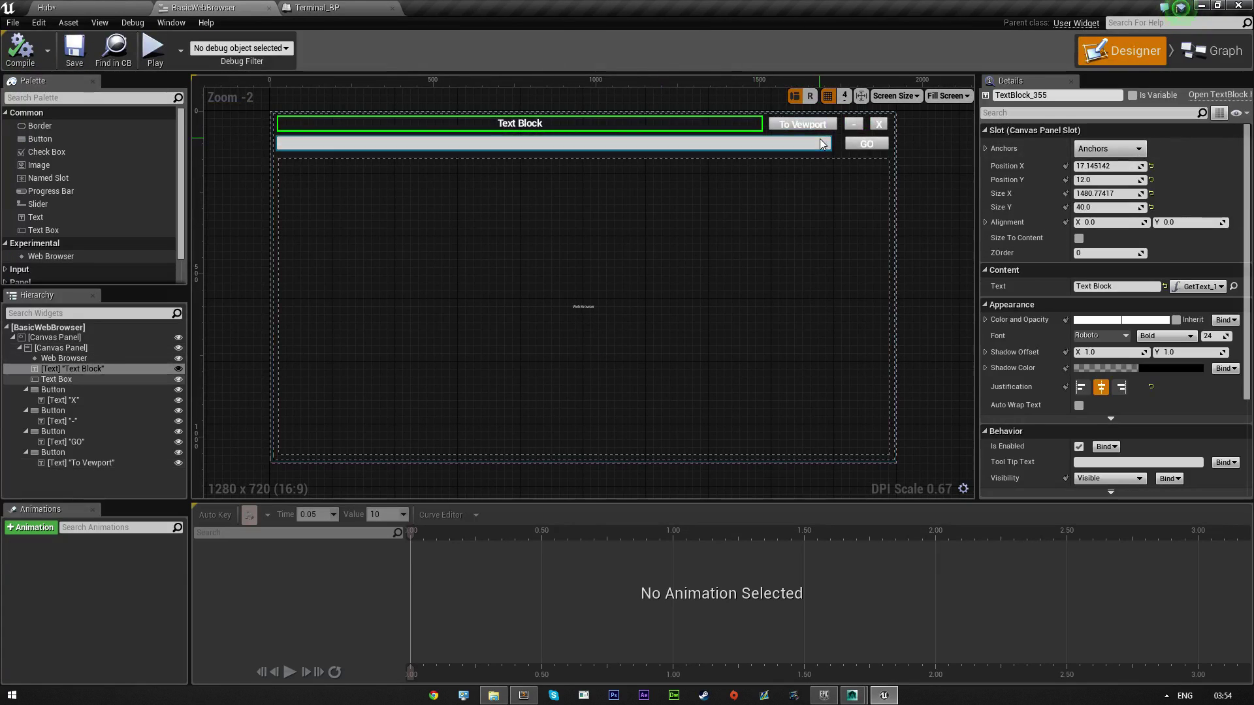
{"action": "left_click", "coordinate": [877, 149]}
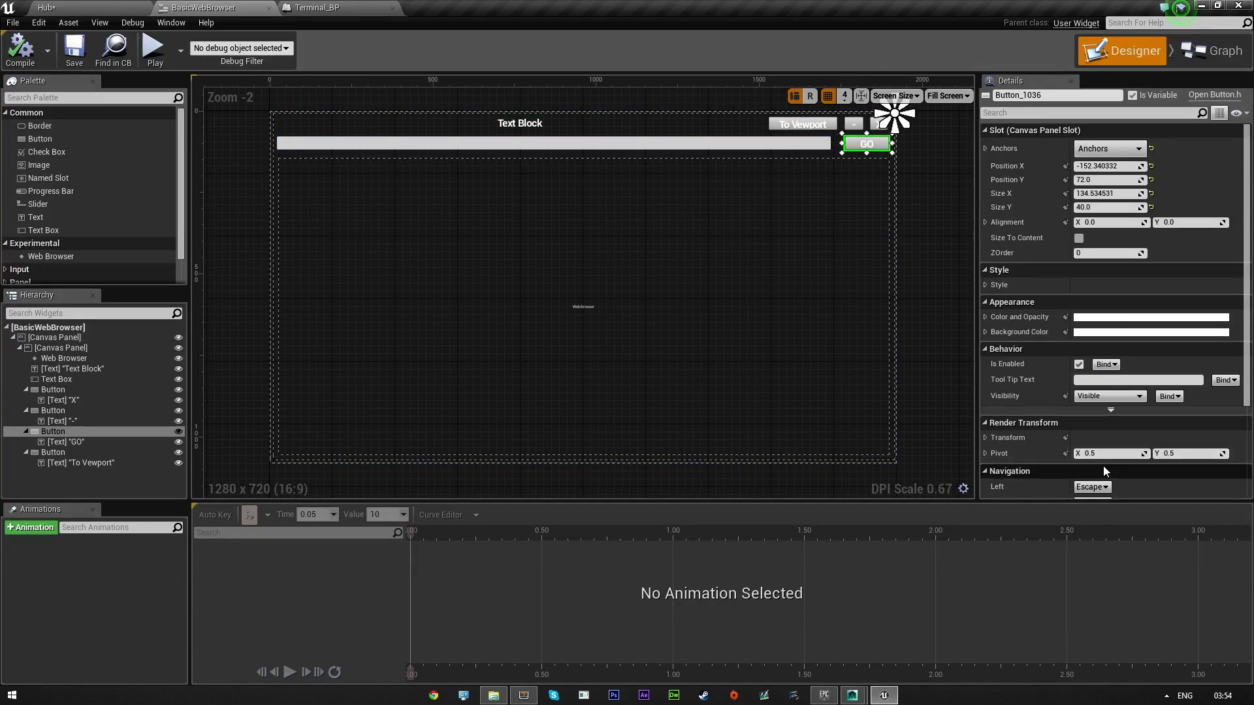
{"action": "scroll", "coordinate": [1103, 465], "scroll_direction": "down", "scroll_amount": 4}
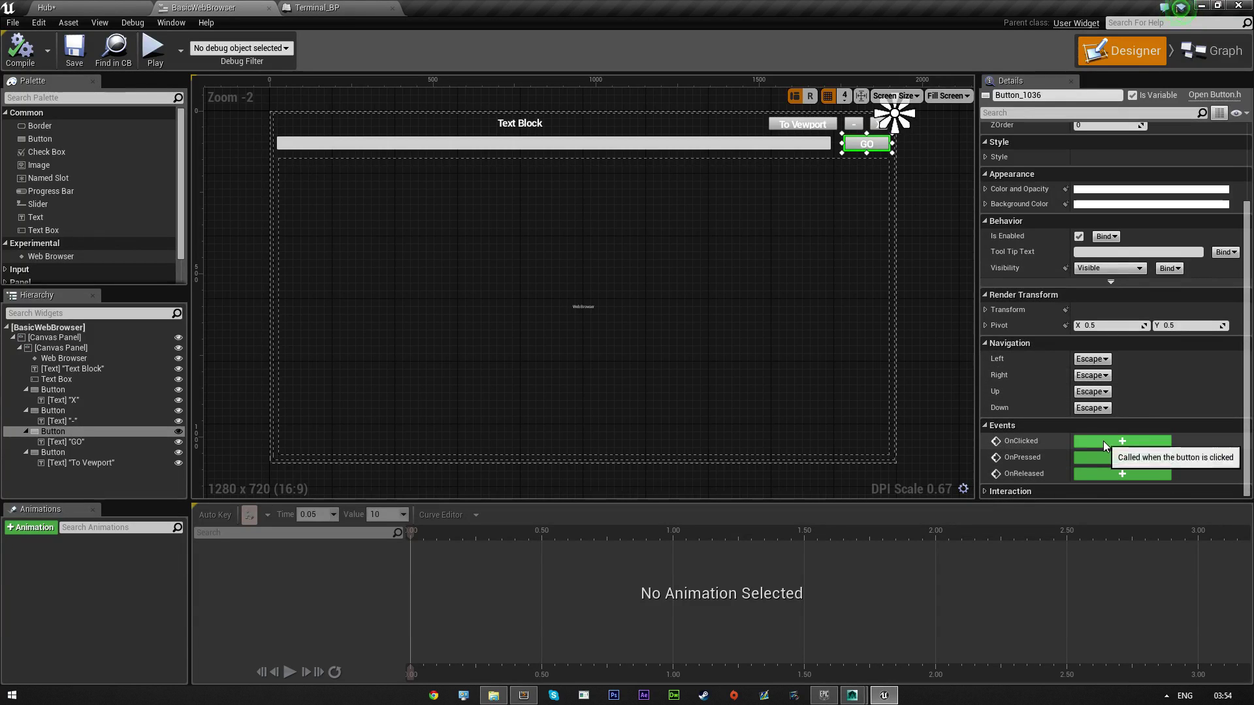
{"action": "left_click", "coordinate": [1102, 441]}
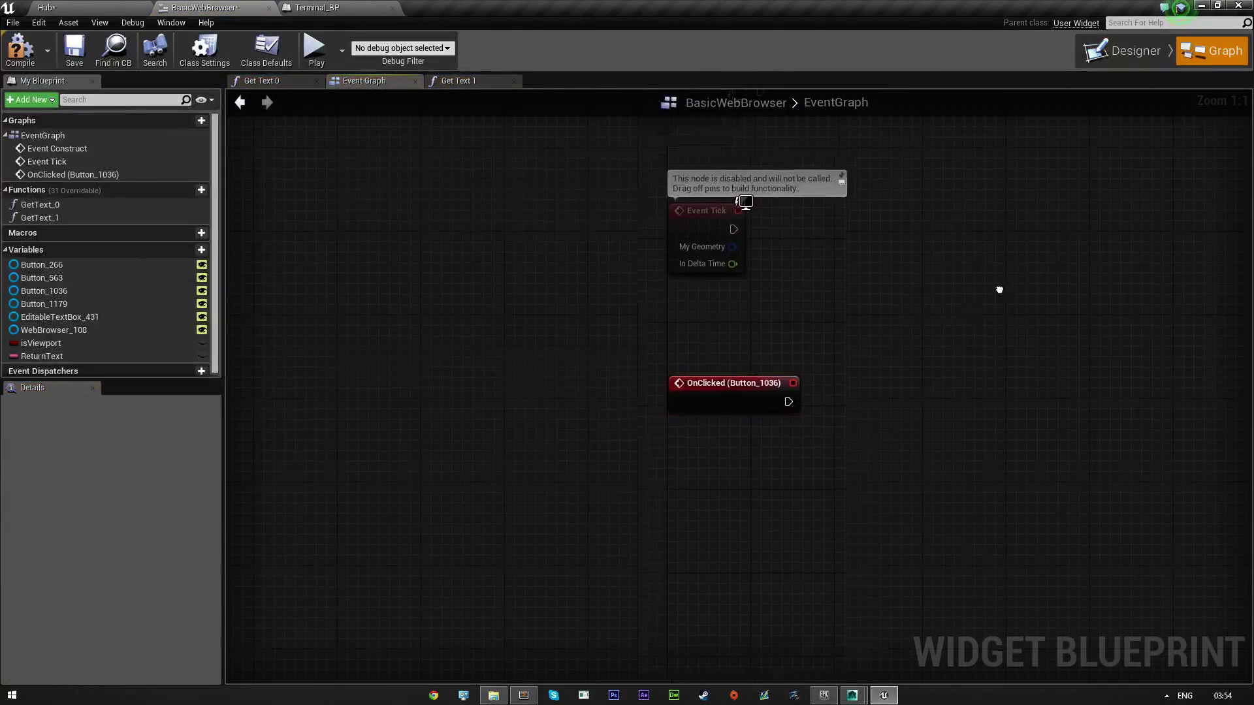
- Add a Load URL node targeting Web Browser 108 and run it from the OnClicked (Button_1036) event
{"action": "left_click_drag", "start_coordinate": [61, 328], "coordinate": [805, 398], "text": "ctrl"}
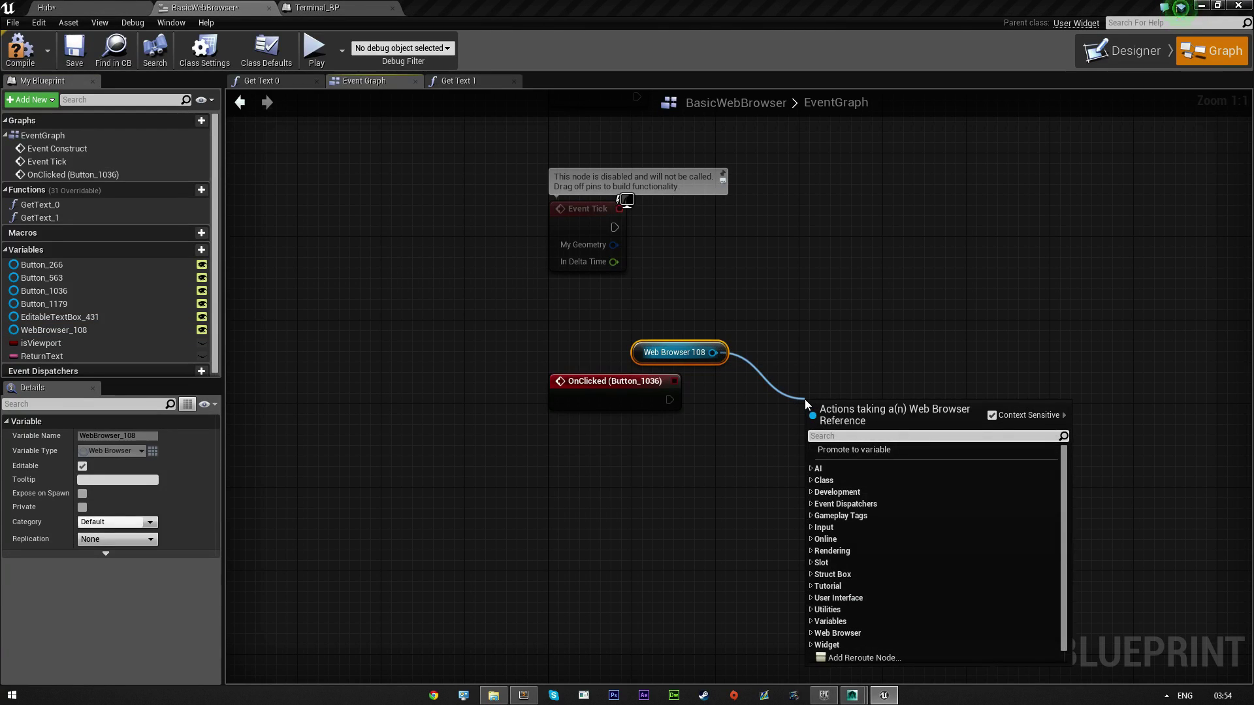
{"action": "type", "text": "loadU"}
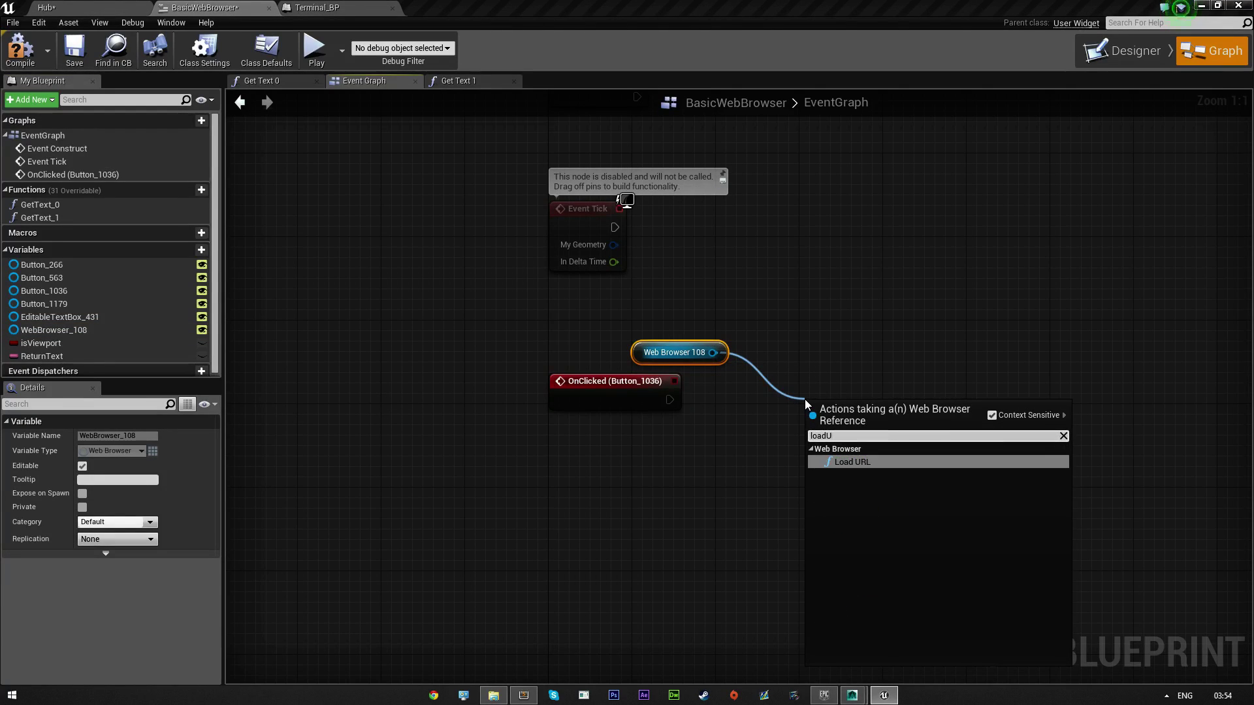
{"action": "left_click", "coordinate": [893, 462]}
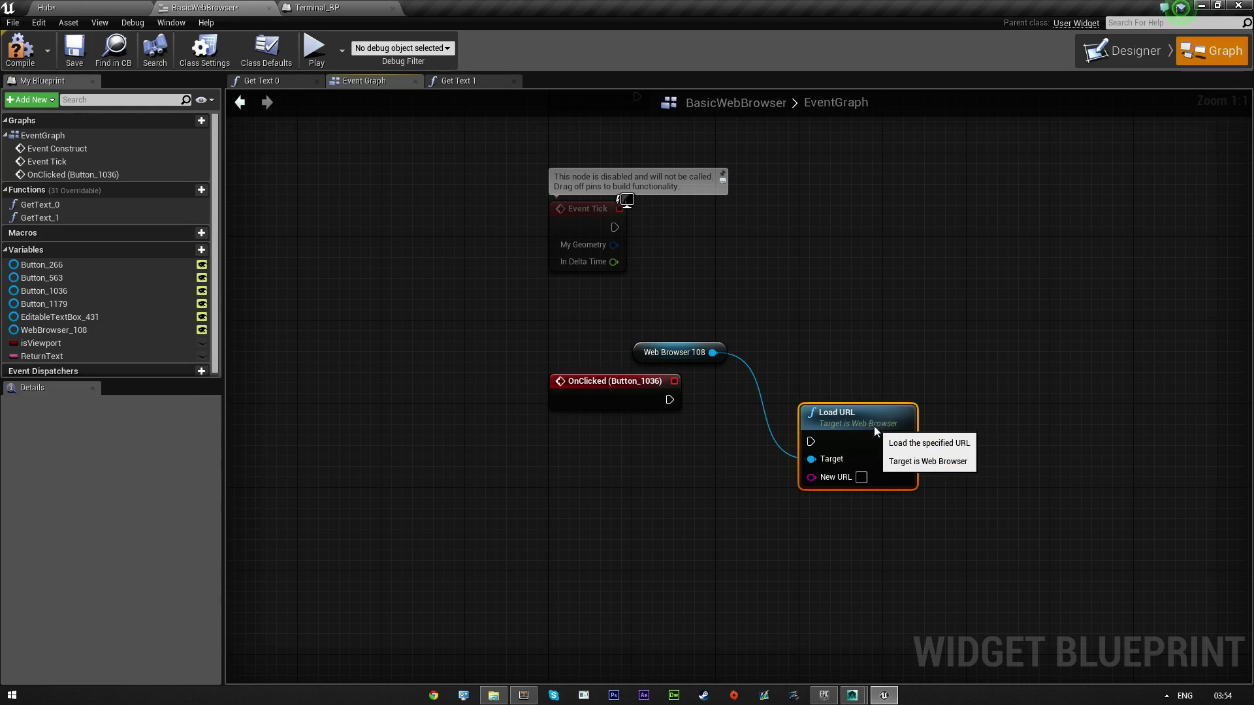
{"action": "left_click_drag", "start_coordinate": [669, 399], "coordinate": [790, 399]}
- Connect an Editable Text Box 431 getter to Load URL's New URL through Get Display Name and space out the nodes
{"action": "left_click_drag", "start_coordinate": [85, 317], "coordinate": [566, 440]}
{"action": "left_click", "coordinate": [609, 458]}
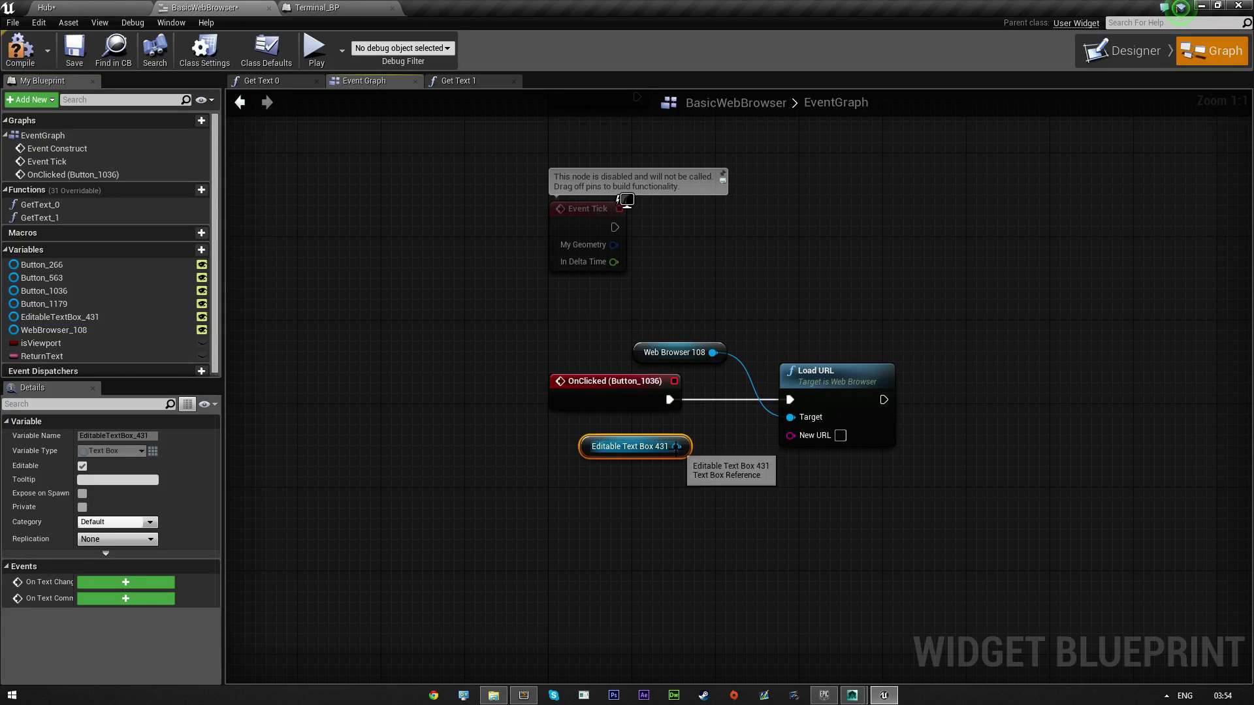
{"action": "left_click_drag", "start_coordinate": [677, 447], "coordinate": [790, 435]}
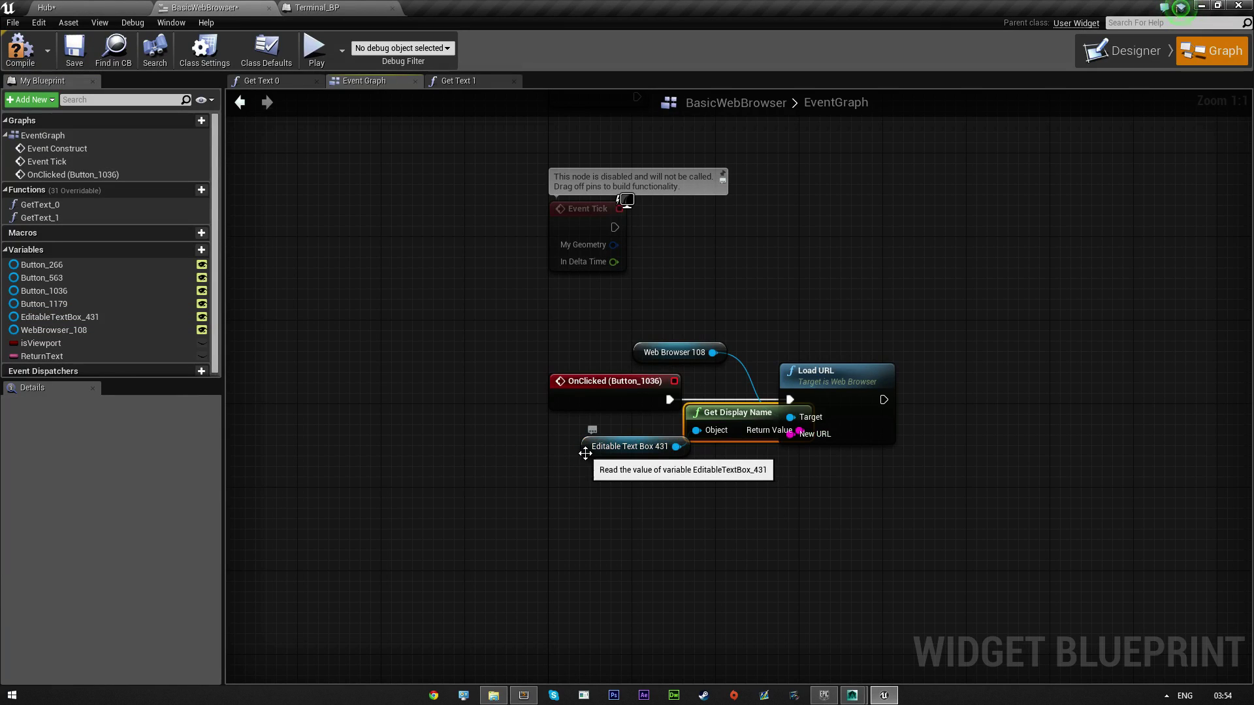
{"action": "left_click_drag", "start_coordinate": [603, 455], "coordinate": [468, 465]}
{"action": "left_click_drag", "start_coordinate": [739, 418], "coordinate": [684, 439]}
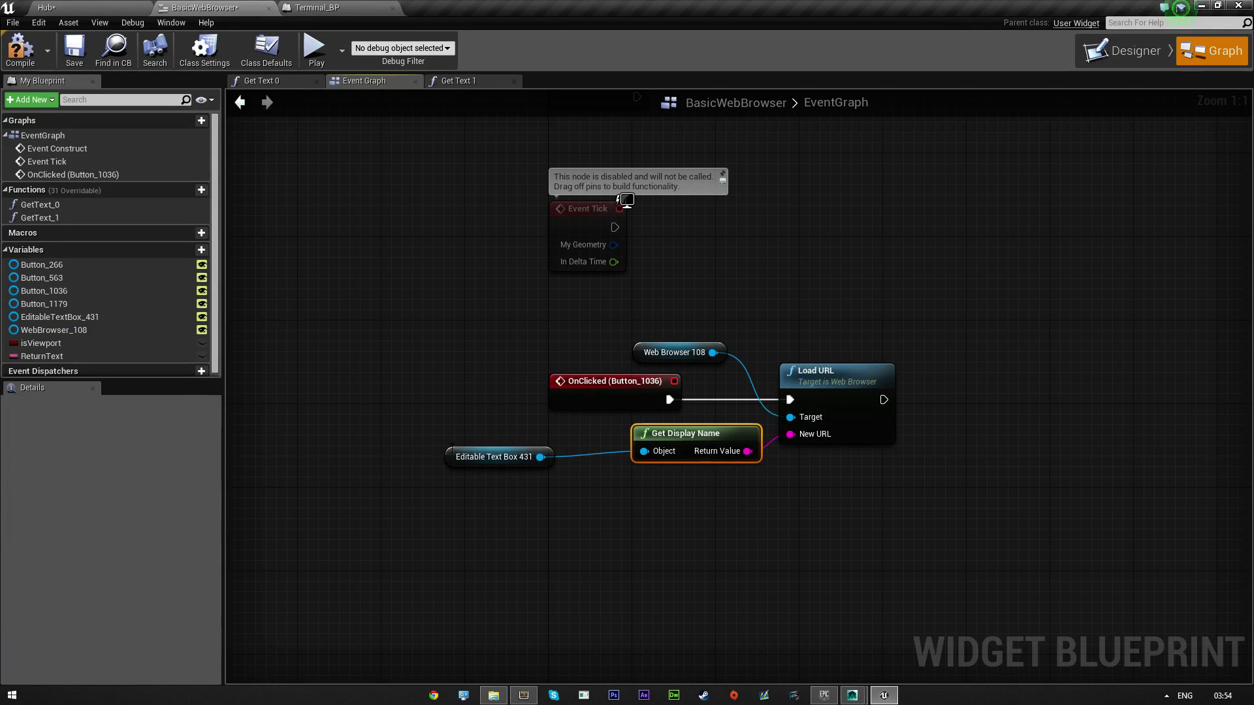
{"action": "left_click_drag", "start_coordinate": [462, 457], "coordinate": [512, 459]}
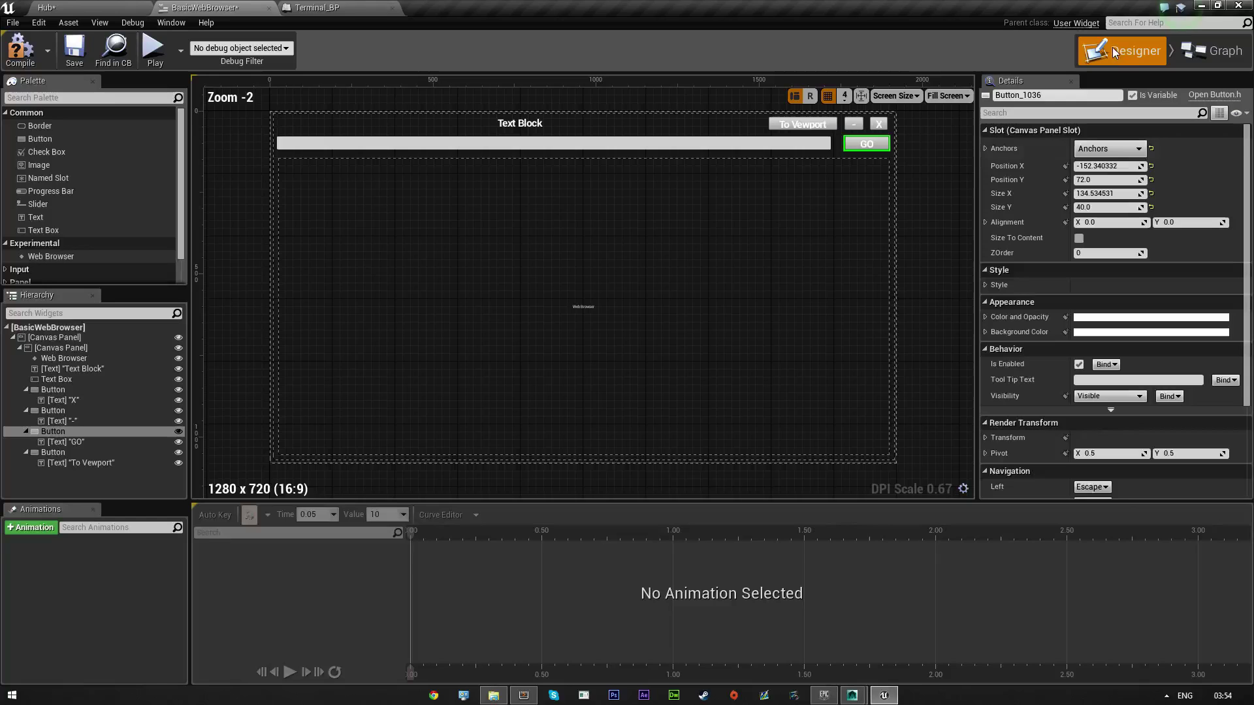
- Create an OnTextCommitted event for the address text box and position it below the Load URL nodes
{"action": "left_click", "coordinate": [1111, 49]}
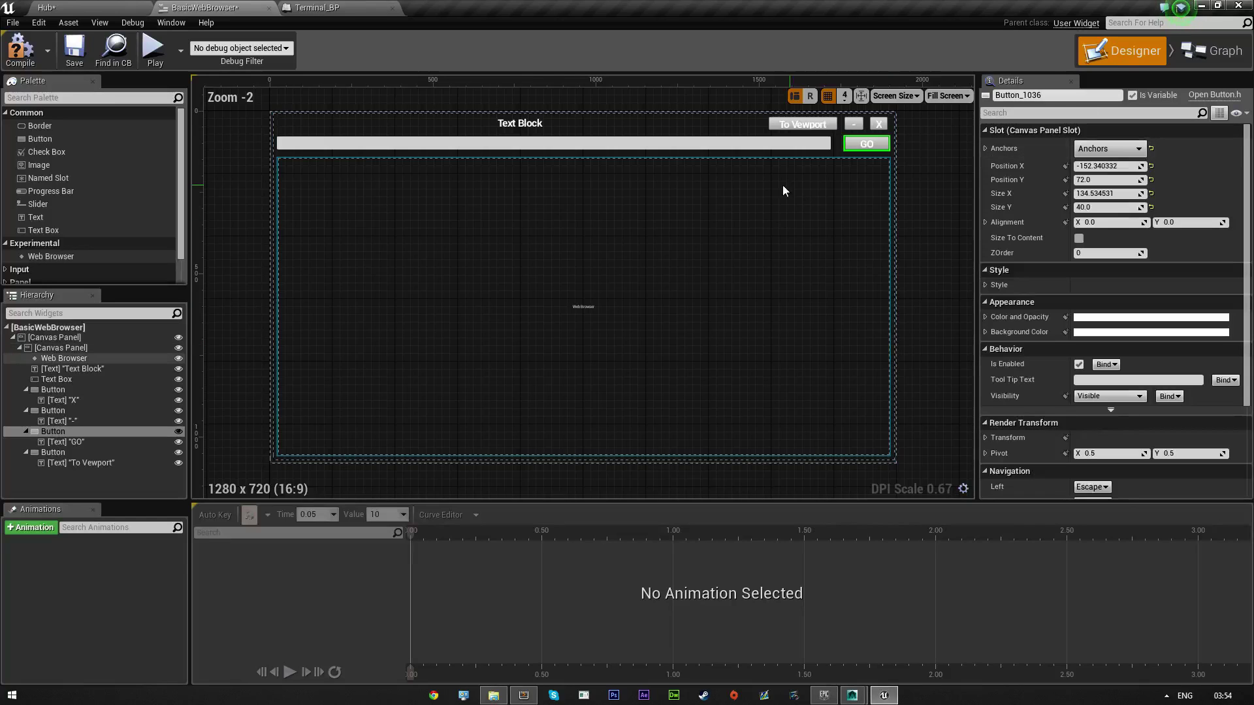
{"action": "left_click", "coordinate": [774, 146]}
{"action": "scroll", "coordinate": [1150, 420], "scroll_direction": "down", "scroll_amount": 5}
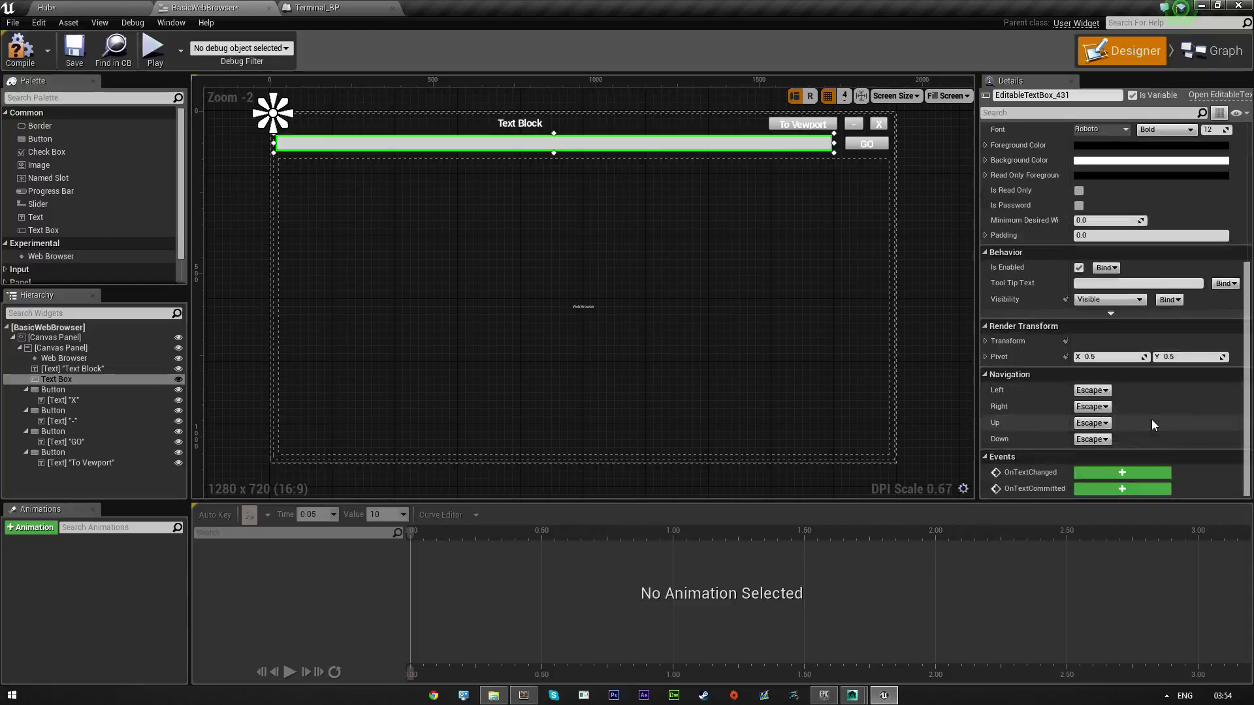
{"action": "left_click", "coordinate": [1134, 488]}
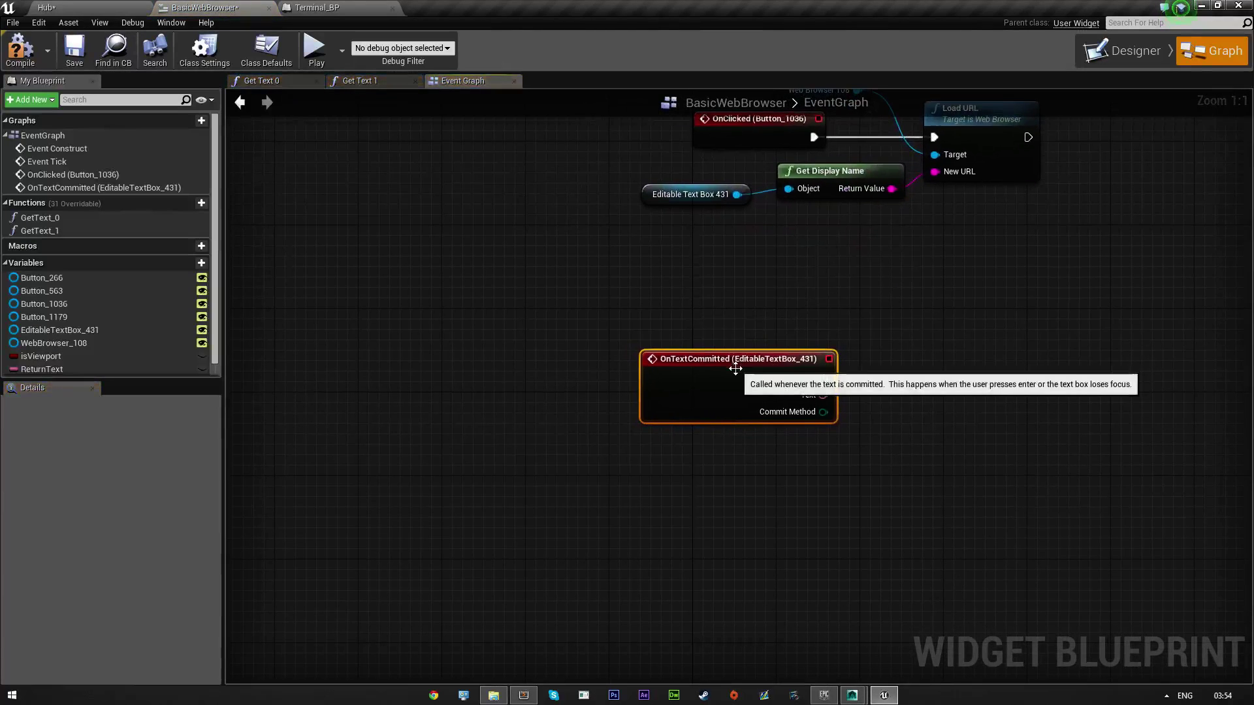
{"action": "left_click_drag", "start_coordinate": [731, 382], "coordinate": [696, 299]}
- Add a Switch on ETextCommit node driven by the OnTextCommitted event's Commit Method and align it beside the event
{"action": "left_click_drag", "start_coordinate": [781, 338], "coordinate": [817, 328]}
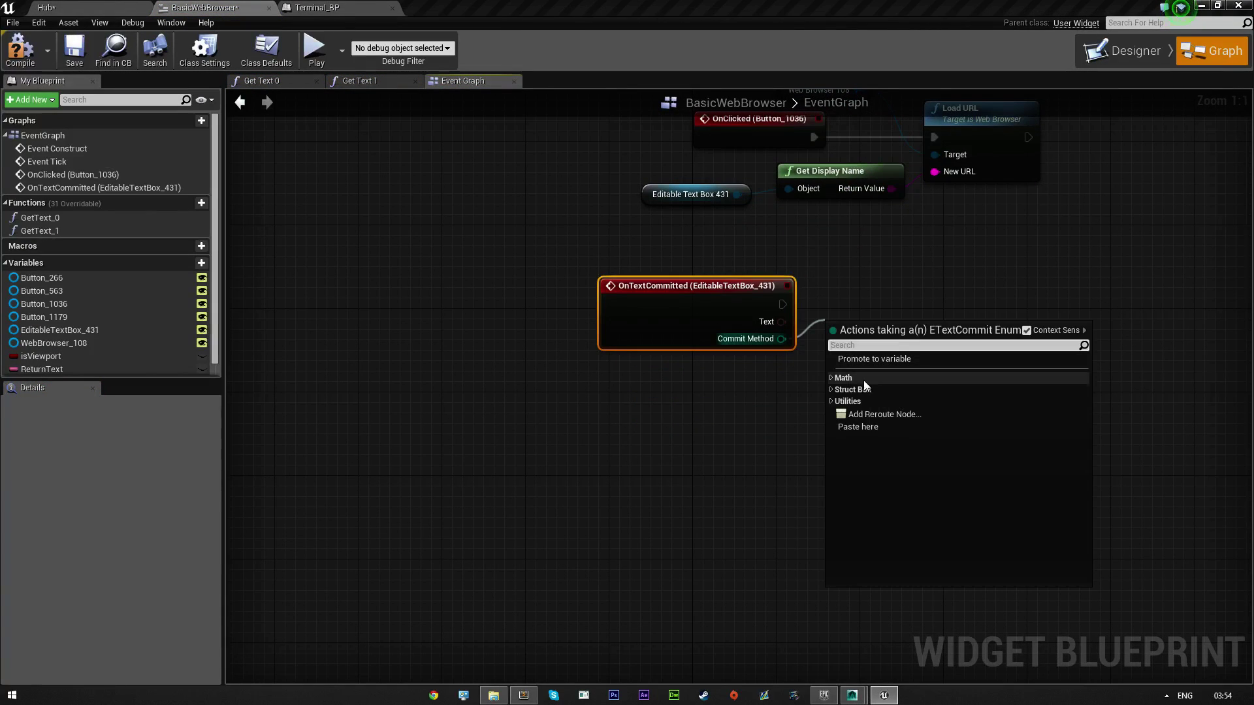
{"action": "left_click", "coordinate": [831, 390]}
{"action": "left_click", "coordinate": [832, 389]}
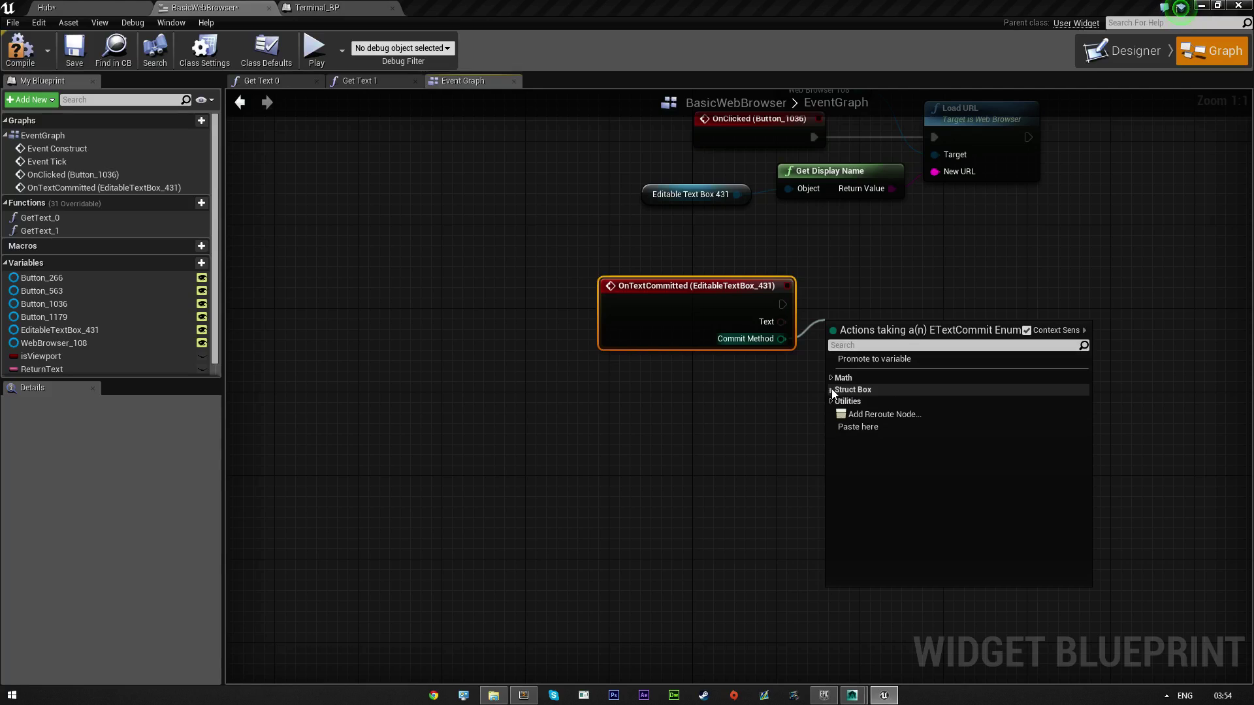
{"action": "left_click", "coordinate": [831, 378]}
{"action": "left_click", "coordinate": [832, 378]}
{"action": "left_click", "coordinate": [832, 400]}
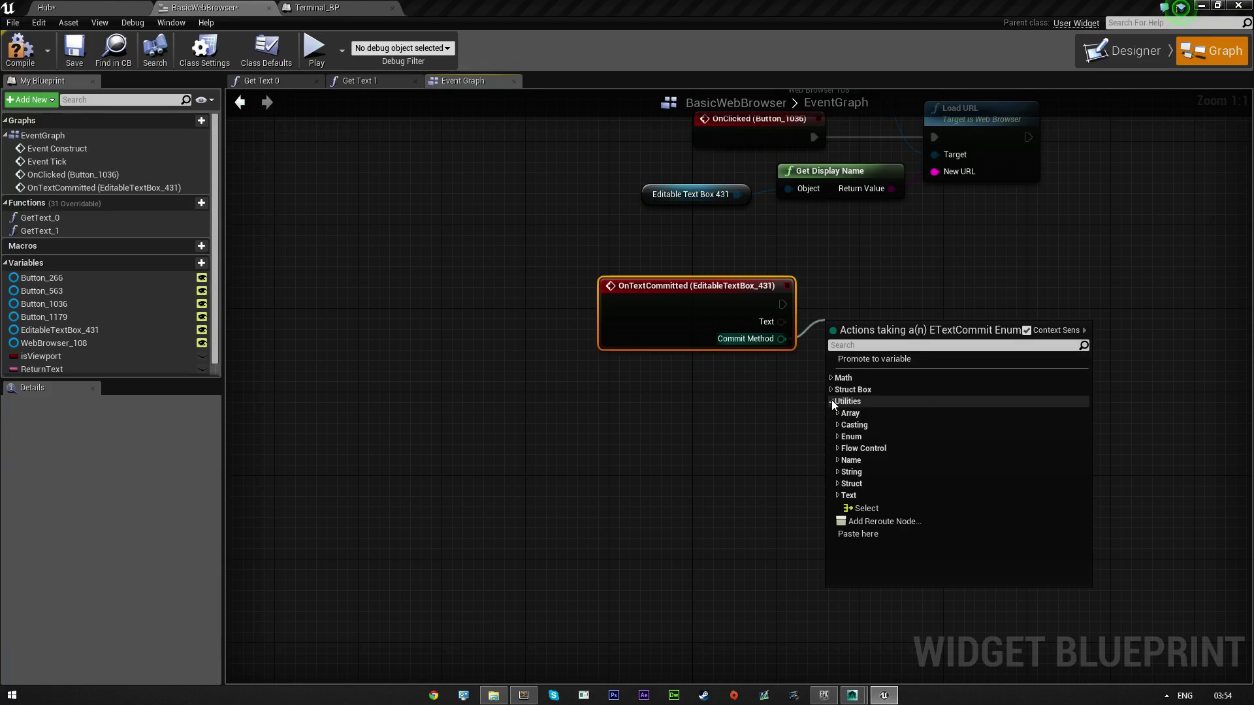
{"action": "left_click", "coordinate": [837, 437]}
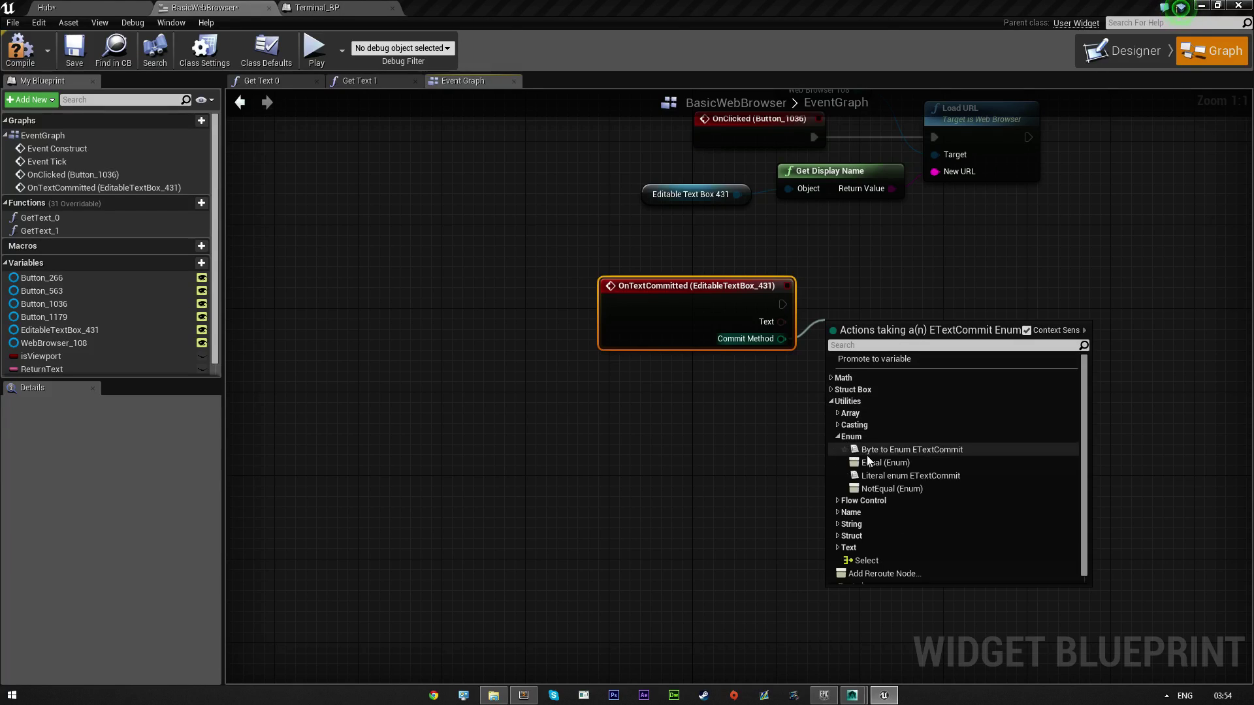
{"action": "left_click", "coordinate": [837, 501]}
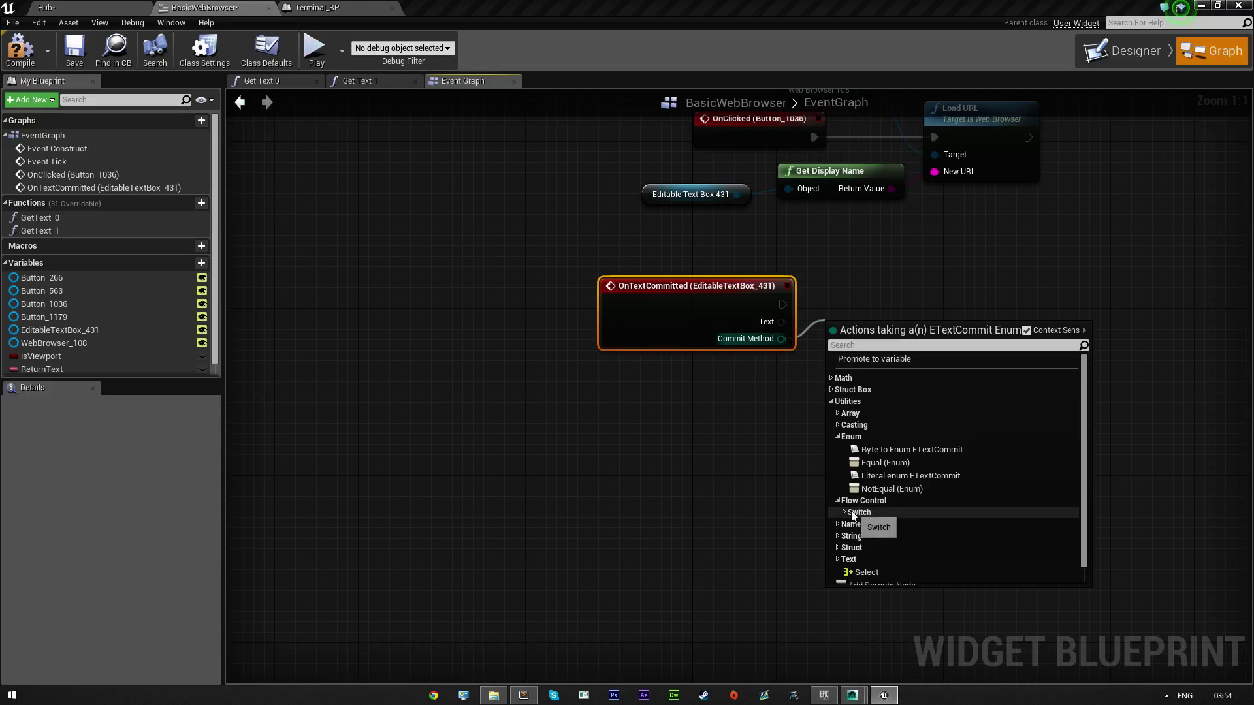
{"action": "left_click", "coordinate": [843, 512]}
{"action": "left_click", "coordinate": [890, 526]}
{"action": "right_click_drag", "start_coordinate": [948, 463], "coordinate": [866, 518]}
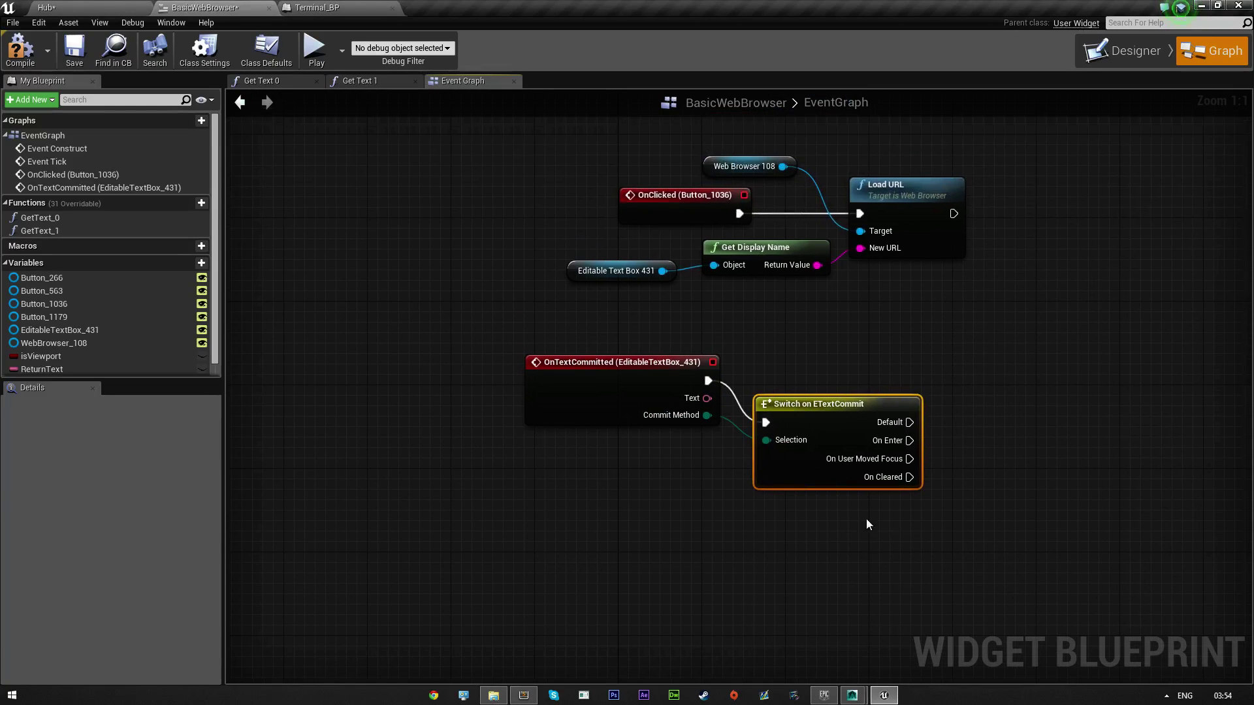
{"action": "left_click_drag", "start_coordinate": [846, 402], "coordinate": [836, 360]}
{"action": "right_click_drag", "start_coordinate": [1042, 385], "coordinate": [759, 406]}
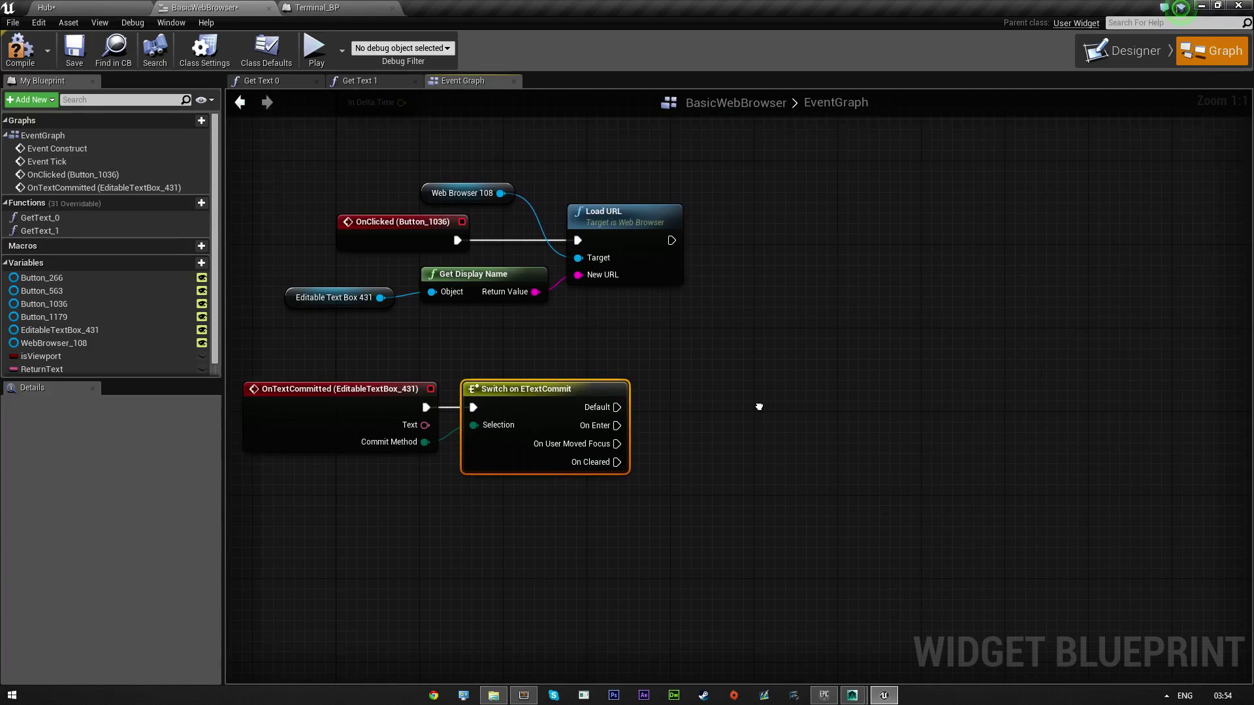
- Wire the switch's On Enter output to Load URL's execution input and reposition the event and switch nodes
{"action": "left_click_drag", "start_coordinate": [616, 426], "coordinate": [577, 241]}
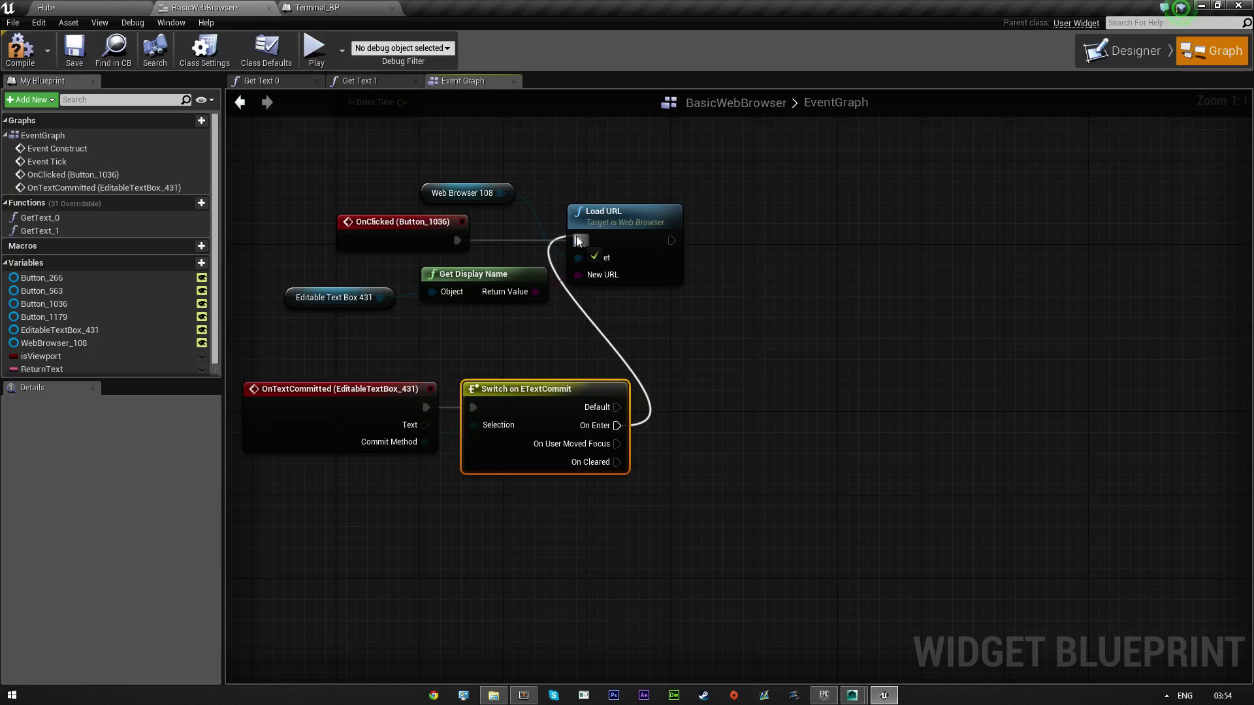
{"action": "left_click_drag", "start_coordinate": [501, 524], "coordinate": [363, 410]}
{"action": "left_click_drag", "start_coordinate": [552, 389], "coordinate": [490, 378]}
{"action": "left_click", "coordinate": [722, 412]}
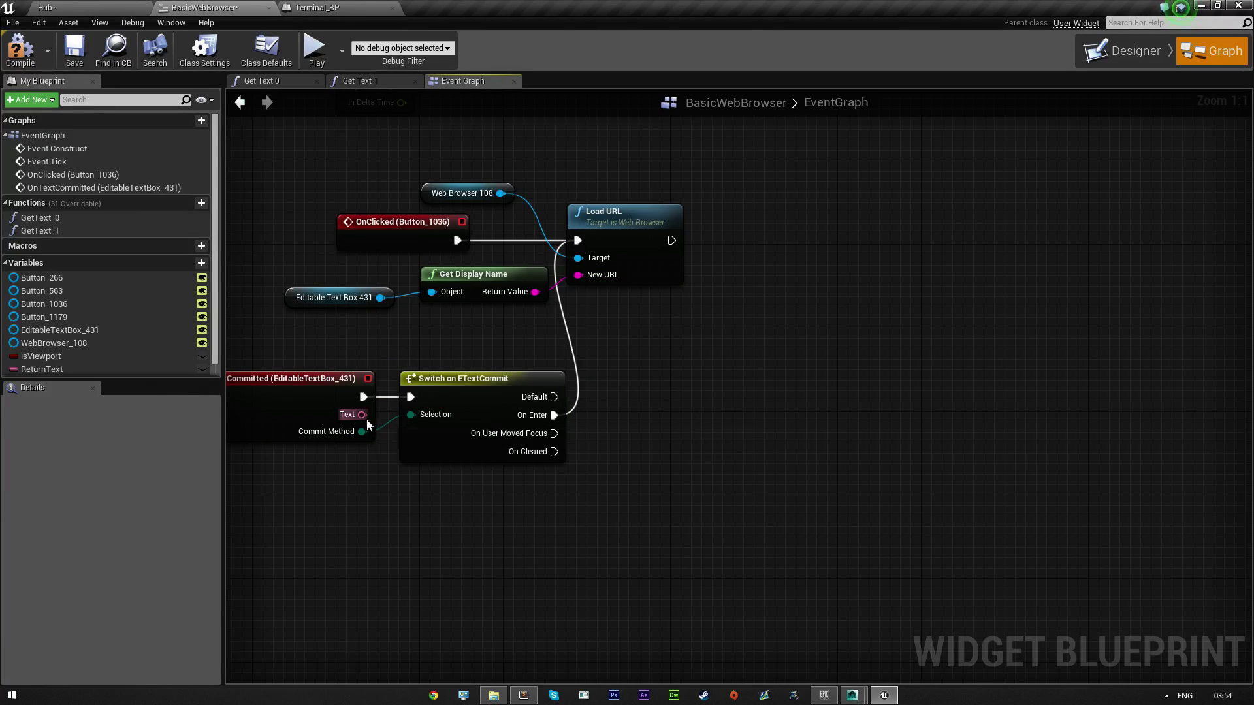
- Duplicate the Load URL node beside the Switch on ETextCommit node, deleting the extra nodes copied with it
{"action": "left_click_drag", "start_coordinate": [366, 419], "coordinate": [519, 374]}
{"action": "left_click_drag", "start_coordinate": [585, 277], "coordinate": [346, 412]}
{"action": "left_click_drag", "start_coordinate": [750, 346], "coordinate": [363, 272]}
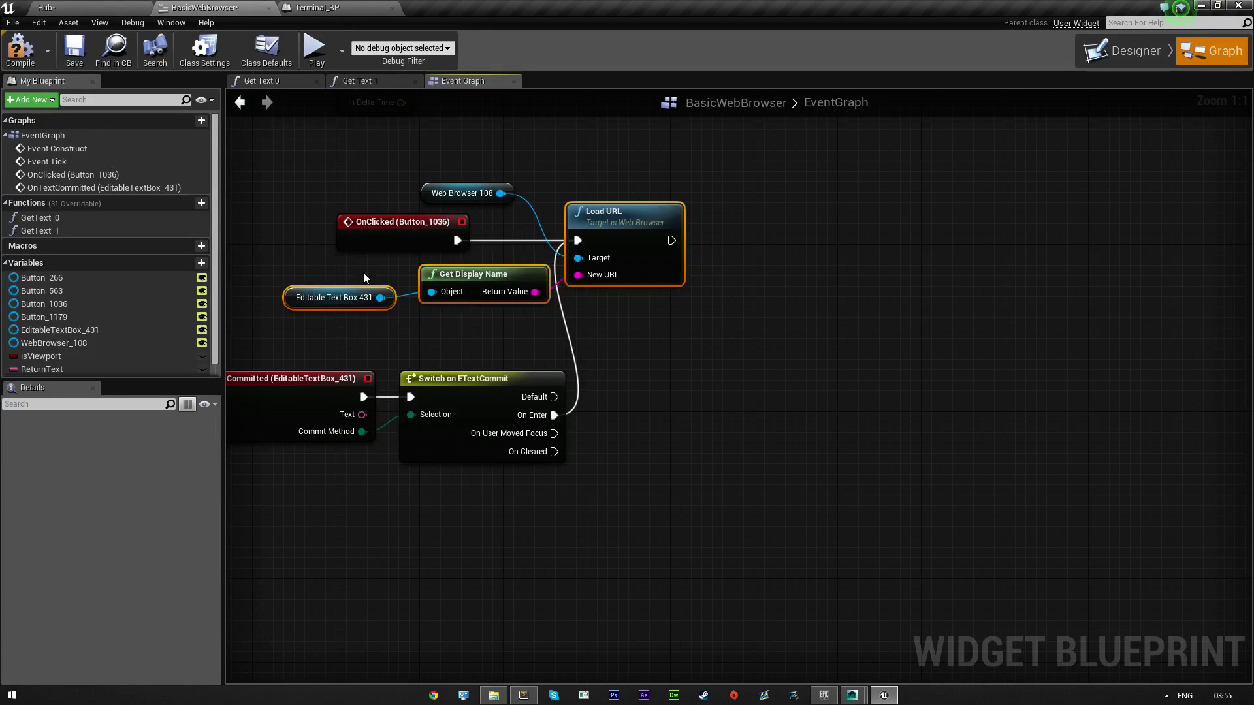
{"action": "key", "text": "ctrl+c"}
{"action": "right_click_drag", "start_coordinate": [769, 370], "coordinate": [679, 353]}
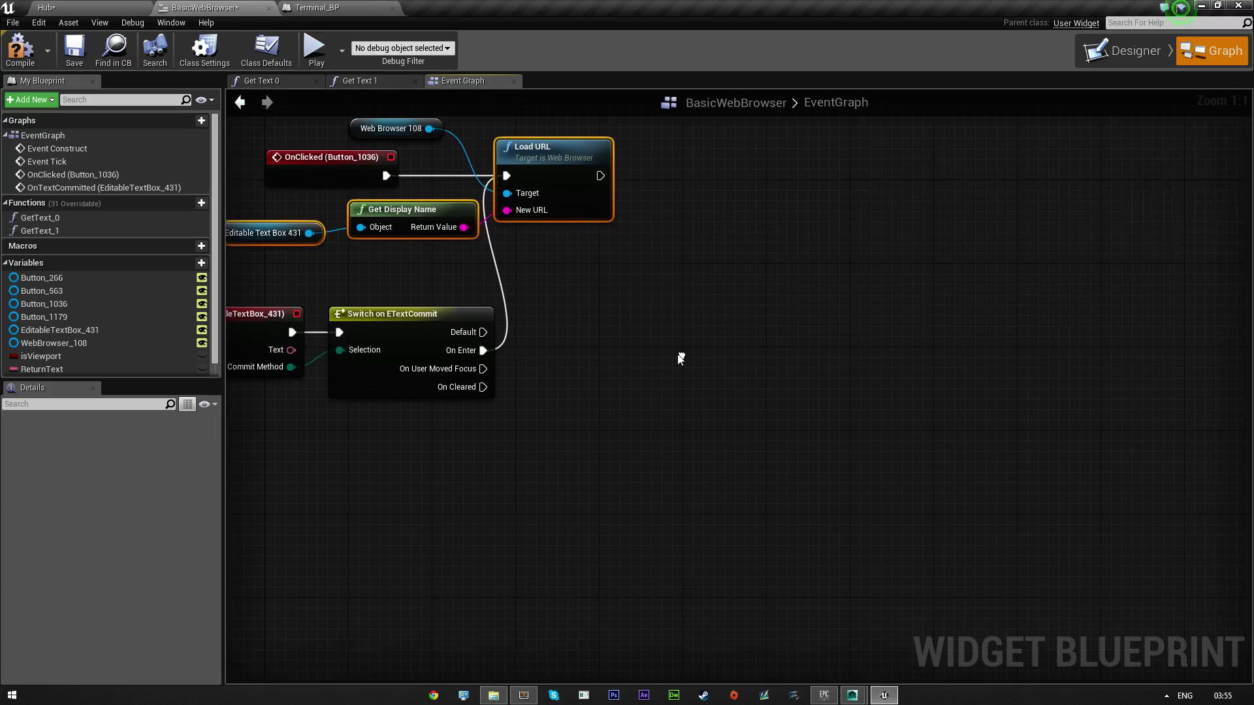
{"action": "key", "text": "ctrl+v"}
{"action": "left_click_drag", "start_coordinate": [867, 325], "coordinate": [802, 332]}
{"action": "left_click_drag", "start_coordinate": [686, 490], "coordinate": [565, 396]}
{"action": "key", "text": "Delete"}
{"action": "left_click_drag", "start_coordinate": [809, 329], "coordinate": [604, 325]}
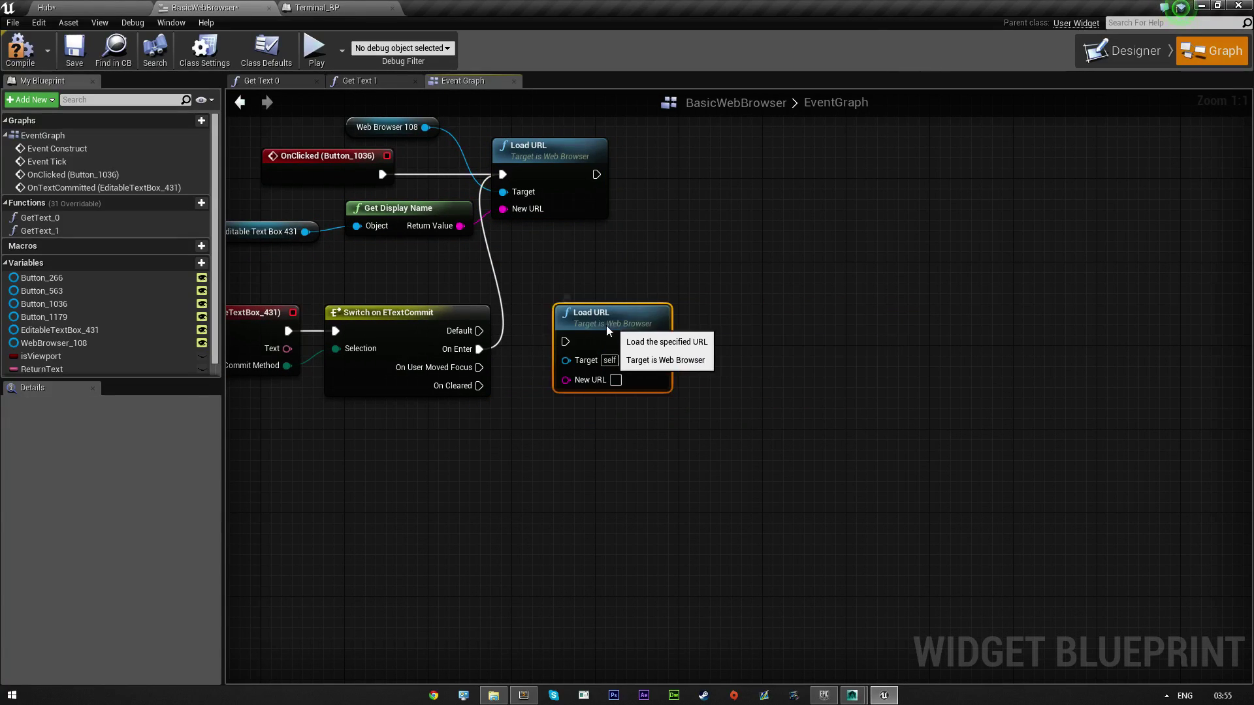
- Wire OnTextCommitted's Text to the duplicated Load URL's New URL and the switch's Default output to its execution input
{"action": "left_click_drag", "start_coordinate": [287, 349], "coordinate": [555, 378]}
{"action": "left_click_drag", "start_coordinate": [479, 331], "coordinate": [554, 341]}
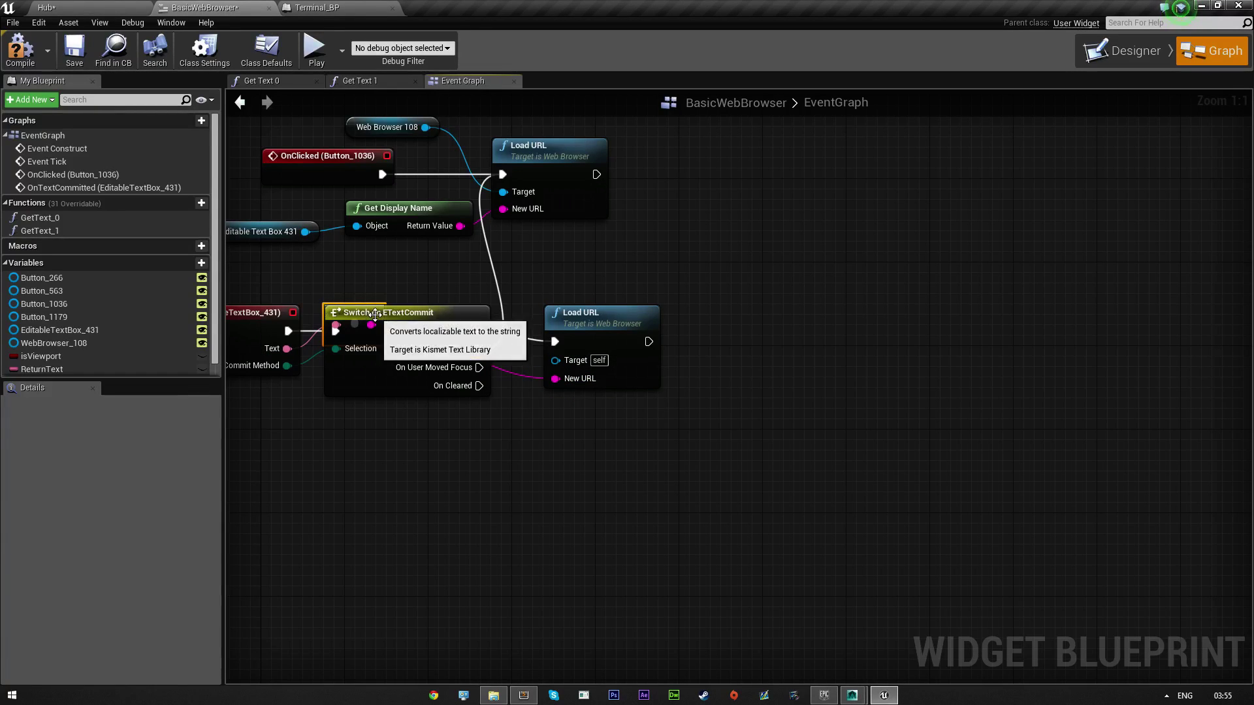
- Move the text conversion node below the switch, wire On Enter to the lower Load URL's execution input, and compile
{"action": "left_click_drag", "start_coordinate": [375, 330], "coordinate": [429, 429]}
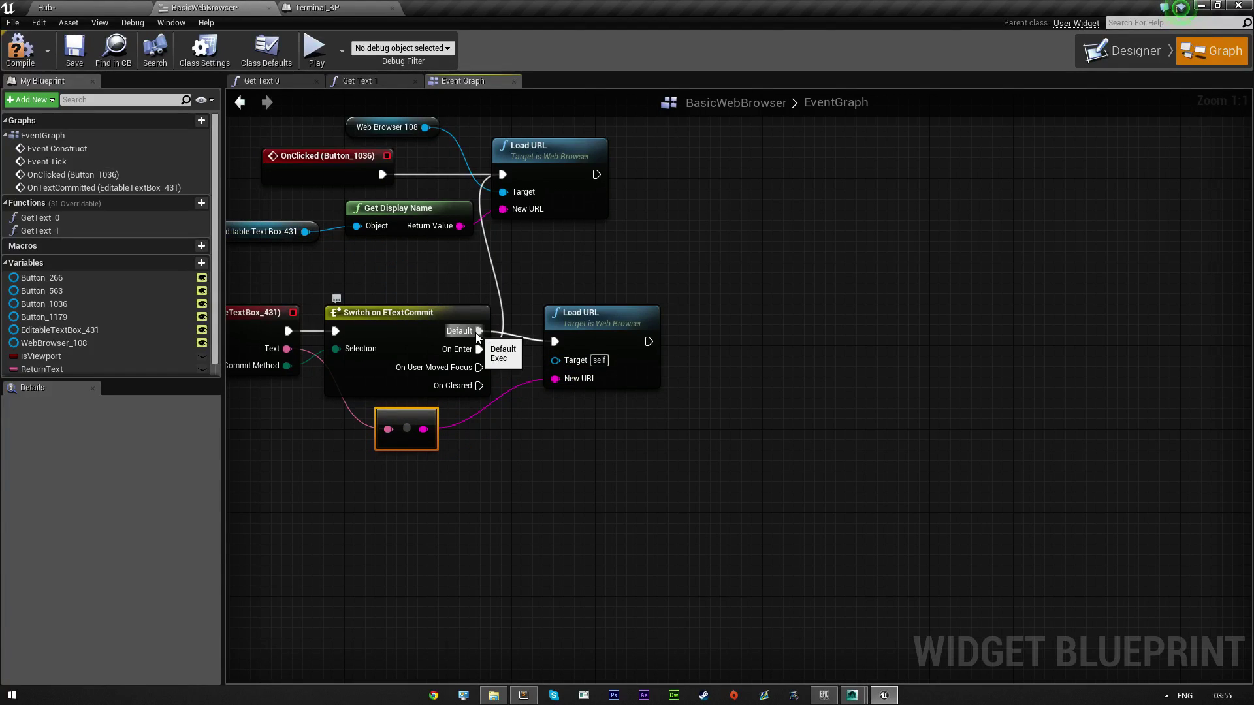
{"action": "left_click_drag", "start_coordinate": [478, 348], "coordinate": [555, 341]}
{"action": "scroll", "coordinate": [570, 354], "scroll_direction": "down", "scroll_amount": 2}
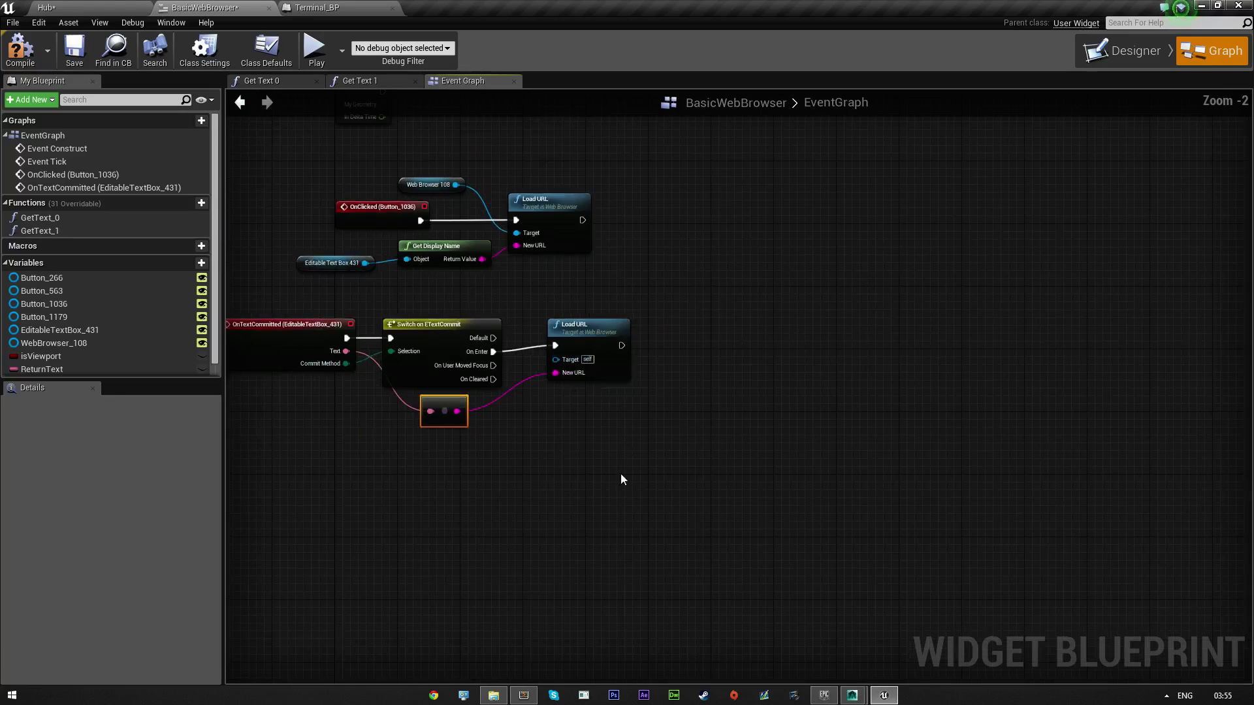
{"action": "right_click_drag", "start_coordinate": [553, 412], "coordinate": [694, 383]}
{"action": "left_click", "coordinate": [23, 54]}
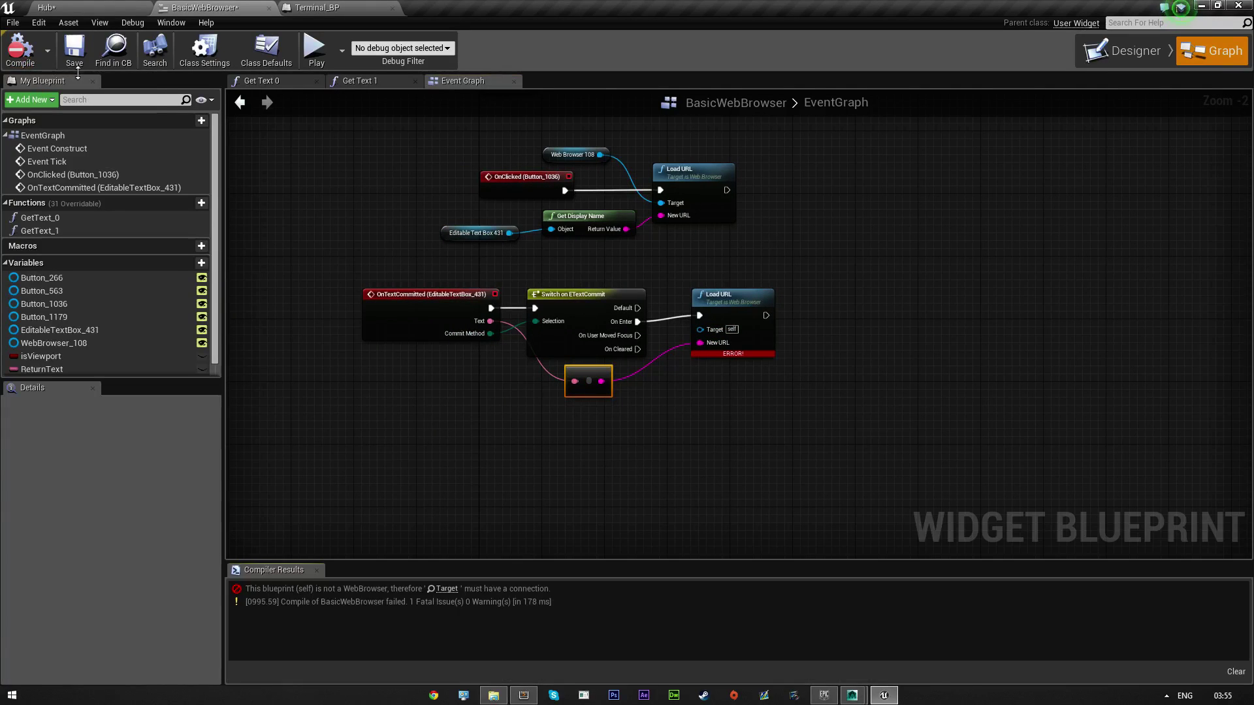
- Move the Web Browser 108 node between the two Load URL rows, wire it to the lower Load URL's Target, and compile
{"action": "right_click_drag", "start_coordinate": [767, 405], "coordinate": [736, 425]}
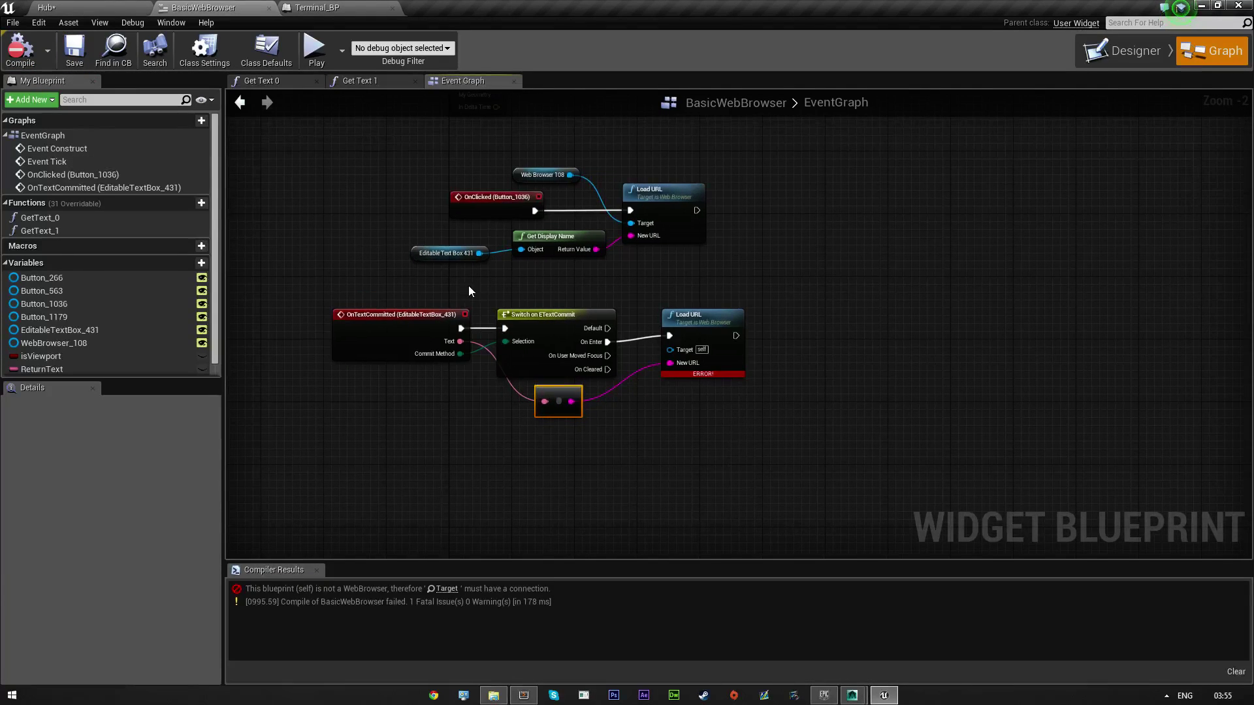
{"action": "left_click_drag", "start_coordinate": [480, 253], "coordinate": [679, 352]}
{"action": "left_click_drag", "start_coordinate": [538, 175], "coordinate": [676, 354]}
{"action": "left_click", "coordinate": [23, 49]}
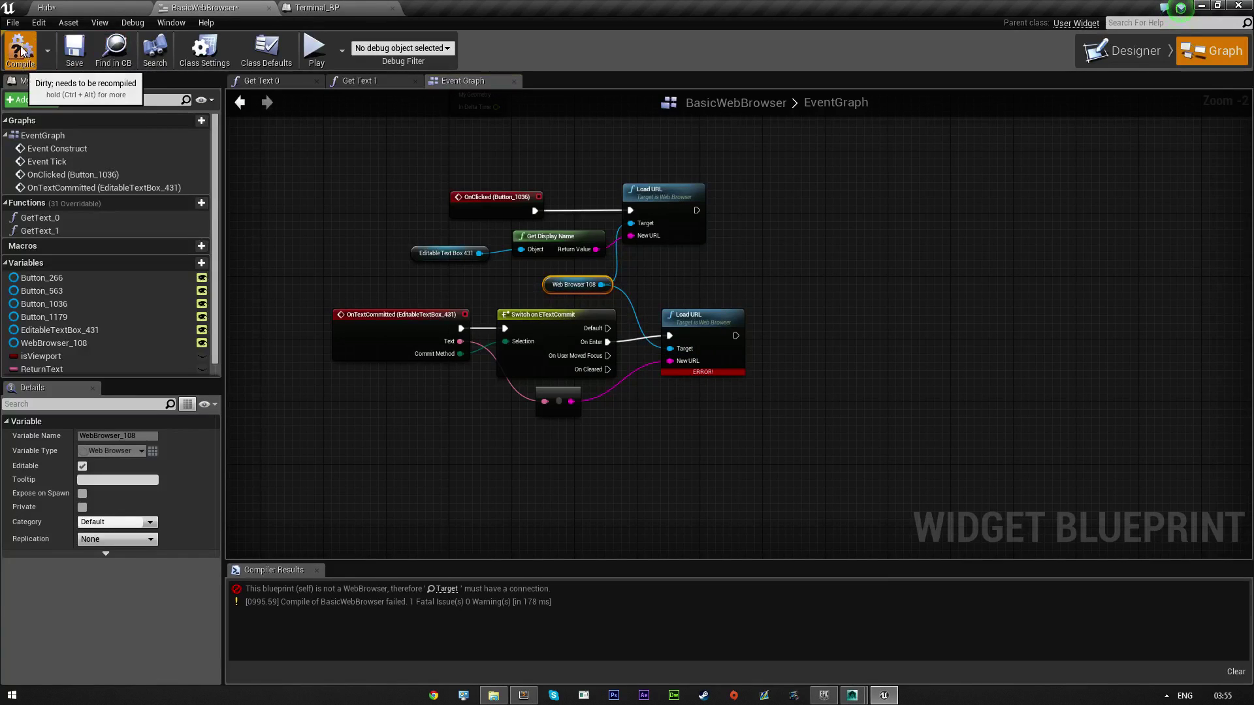
{"action": "left_click", "coordinate": [113, 8]}
{"action": "left_click", "coordinate": [212, 7]}
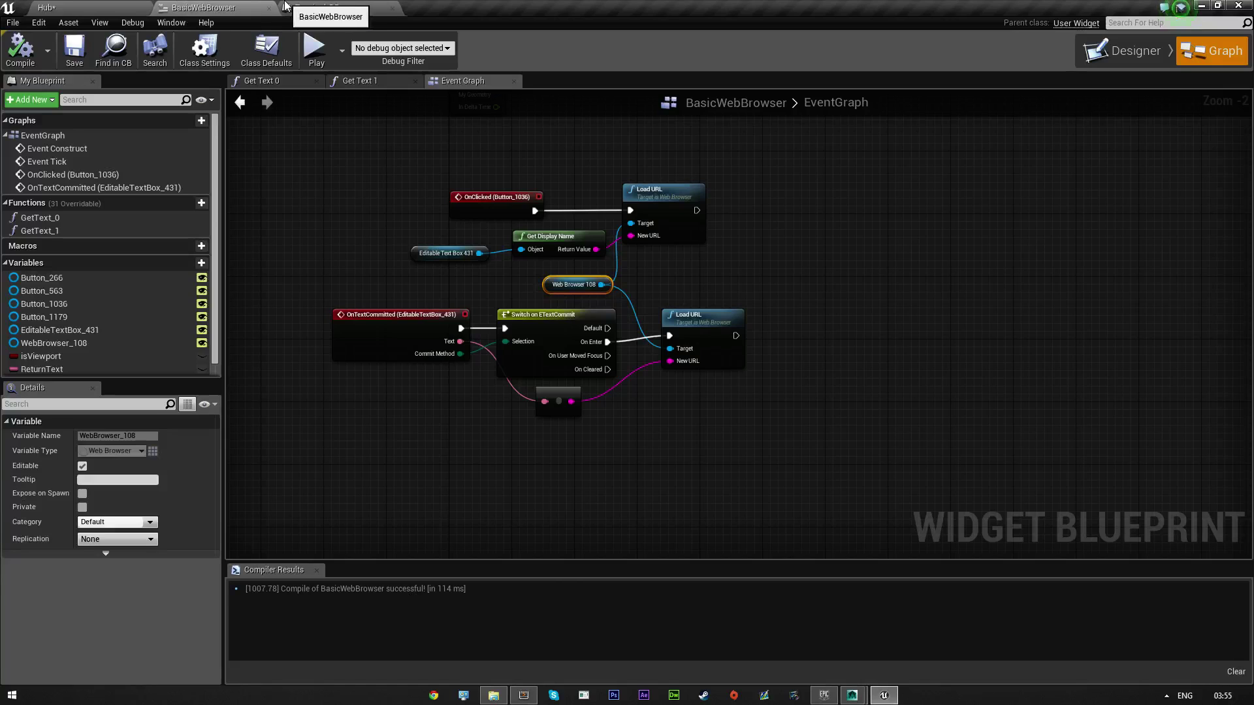
{"action": "left_click", "coordinate": [320, 7]}
{"action": "left_click", "coordinate": [175, 7]}
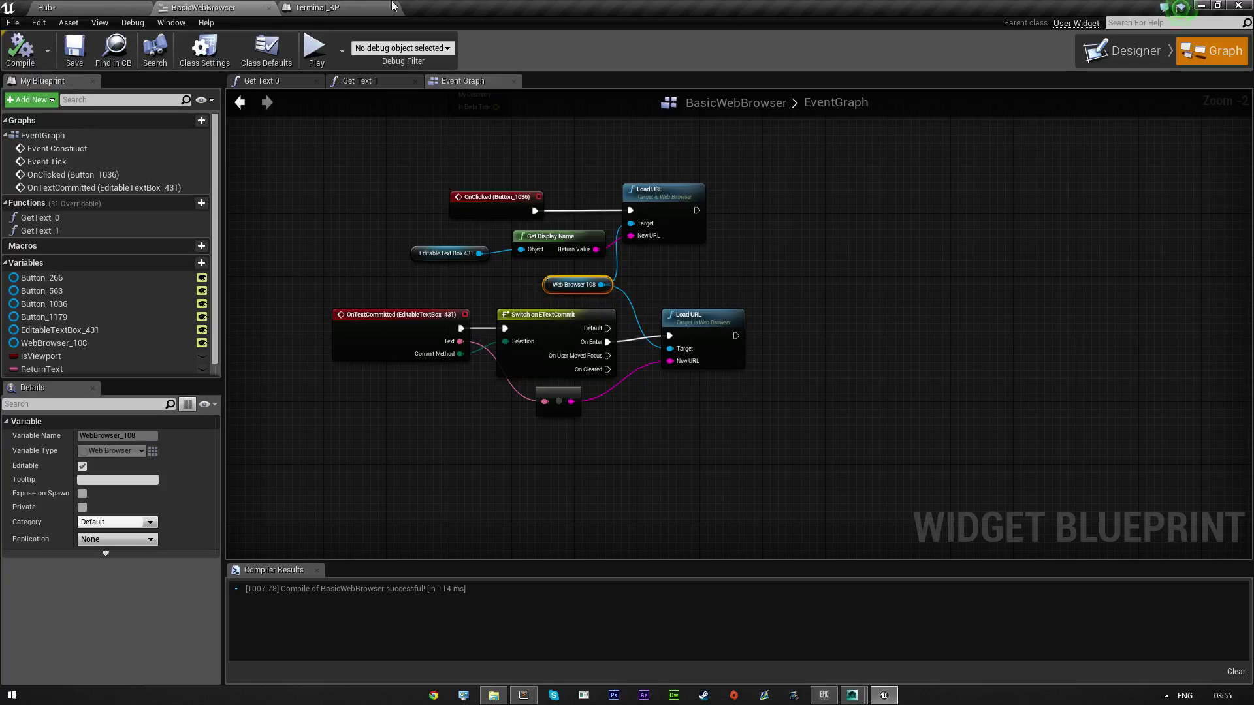
- Add an OnClicked event for the To Vewport button from the widget's Designer view
{"action": "left_click", "coordinate": [1121, 51]}
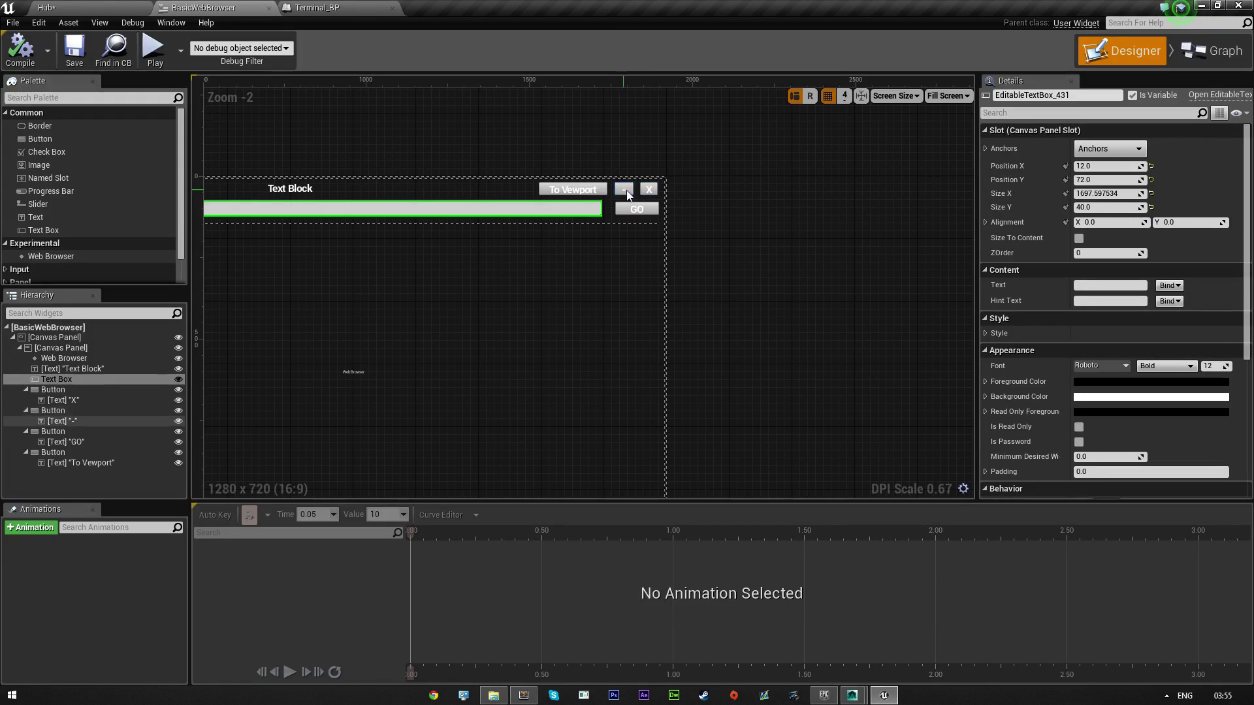
{"action": "left_click", "coordinate": [552, 196]}
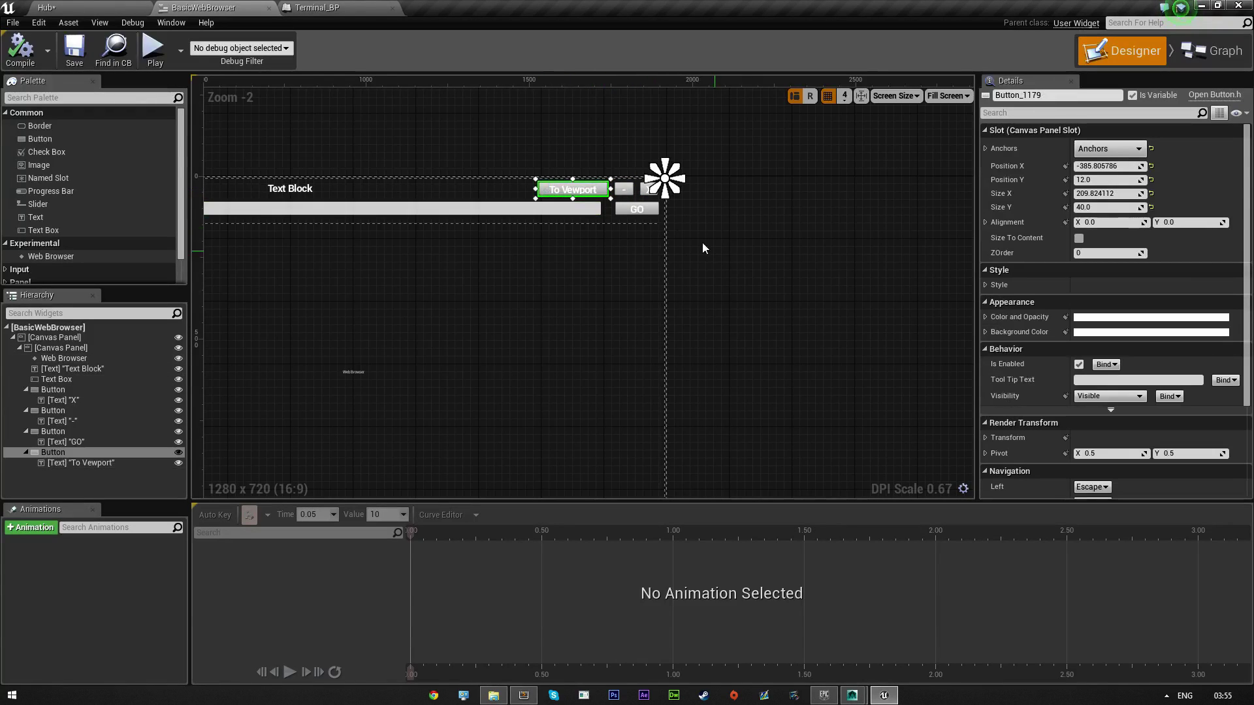
{"action": "scroll", "coordinate": [1127, 339], "scroll_direction": "down", "scroll_amount": 4}
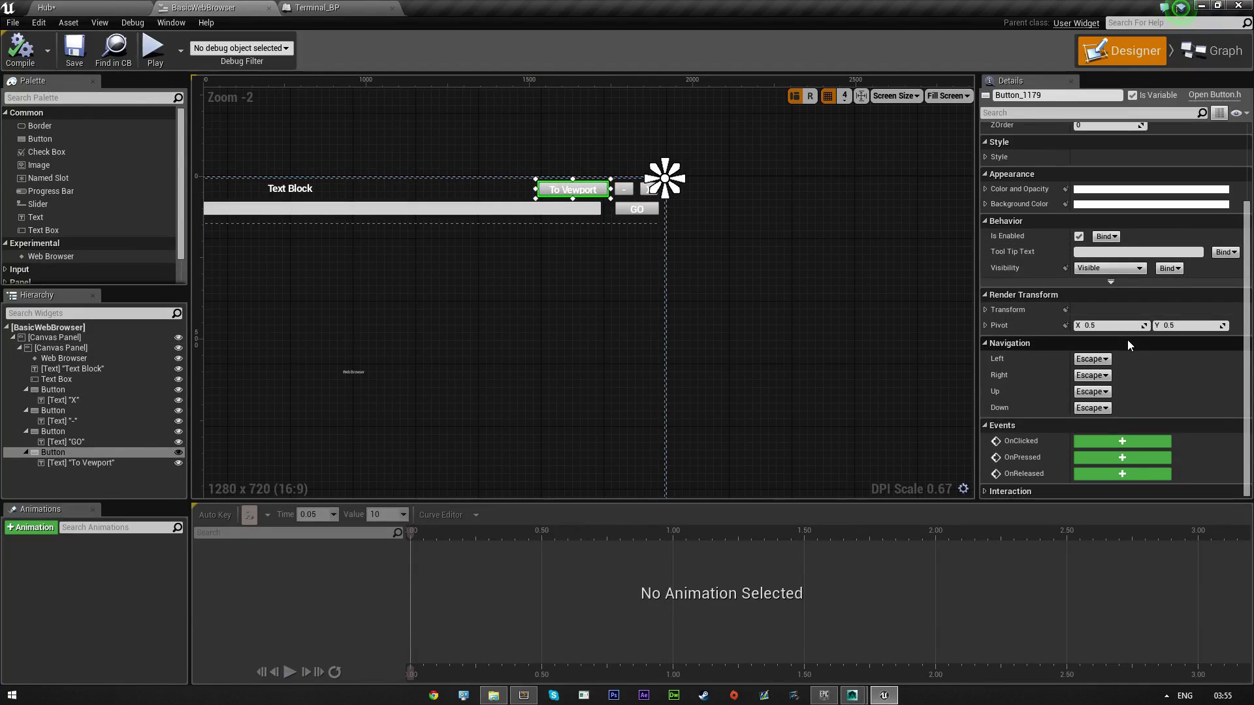
{"action": "left_click", "coordinate": [1110, 440]}
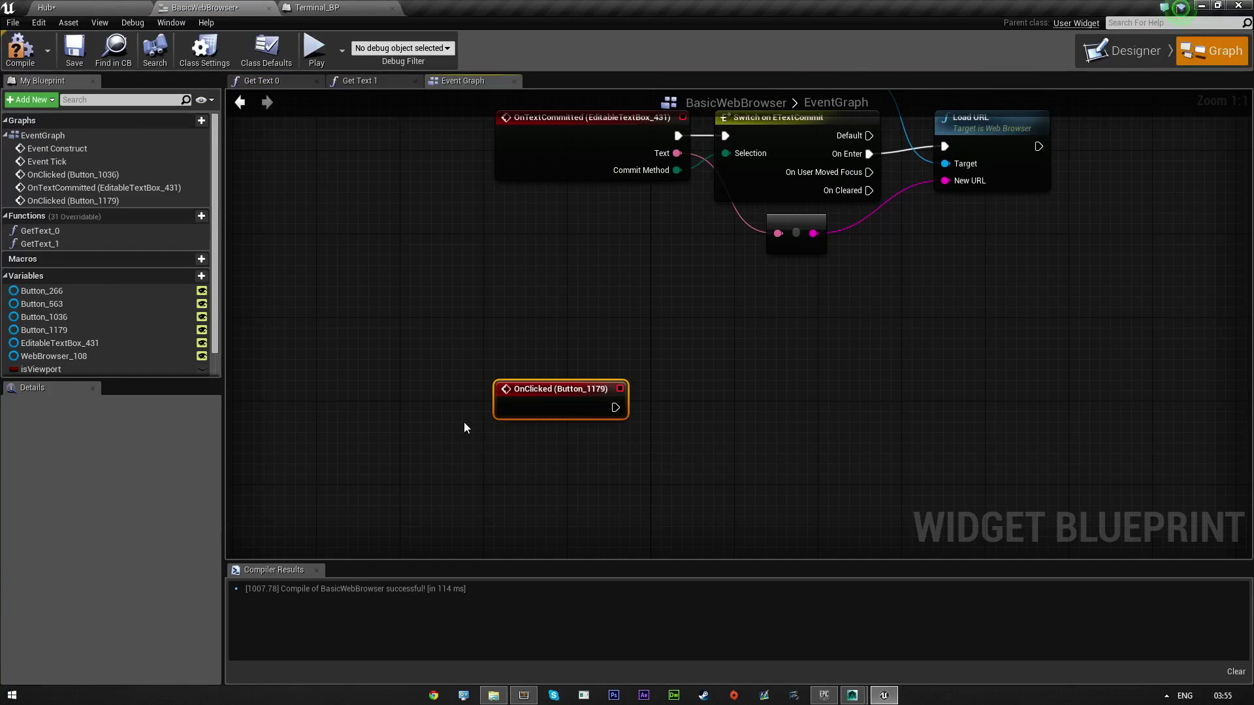
- Add a Branch driven by the OnClicked (Button_1179) event, with an isViewport getter as its Condition
{"action": "left_click_drag", "start_coordinate": [100, 370], "coordinate": [684, 410]}
{"action": "left_click", "coordinate": [555, 484]}
{"action": "type", "text": "branch"}
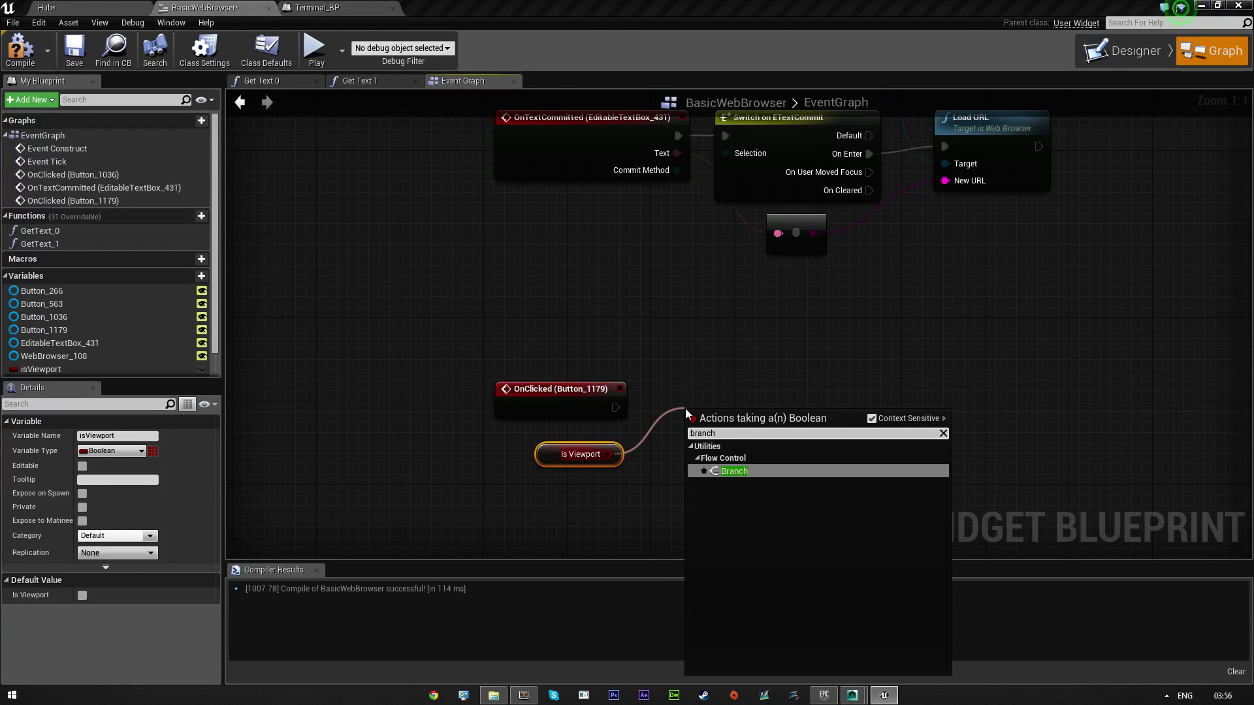
{"action": "left_click", "coordinate": [737, 471]}
{"action": "left_click_drag", "start_coordinate": [736, 421], "coordinate": [726, 390]}
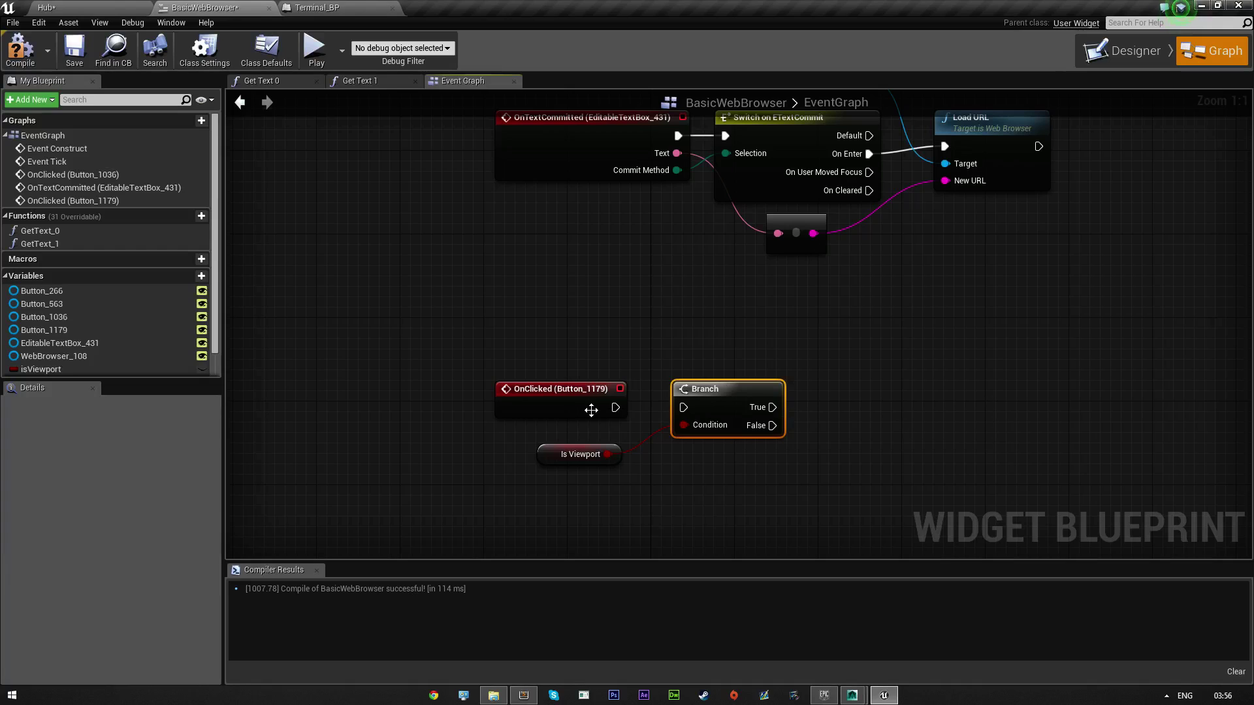
{"action": "left_click_drag", "start_coordinate": [614, 407], "coordinate": [680, 409]}
{"action": "left_click_drag", "start_coordinate": [551, 462], "coordinate": [561, 445]}
- Add a SET isViewport node, left unchecked, on the Branch's True output
{"action": "left_click", "coordinate": [901, 475]}
{"action": "right_click_drag", "start_coordinate": [901, 475], "coordinate": [687, 475]}
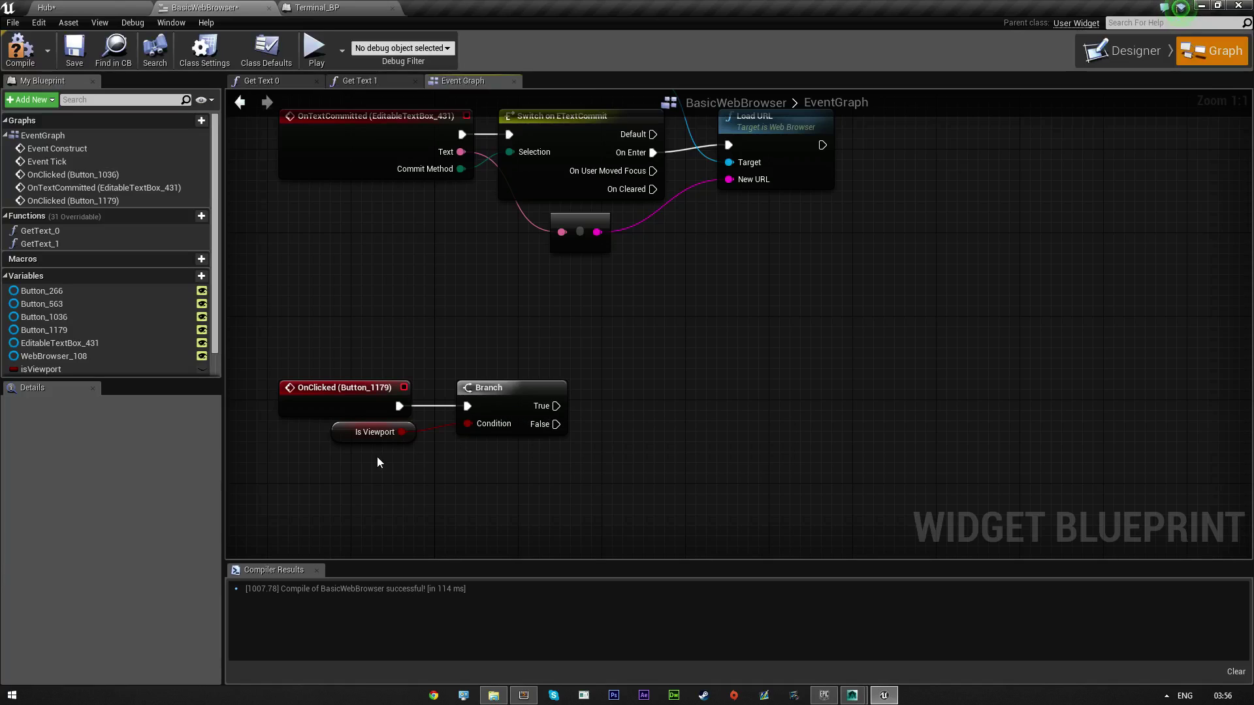
{"action": "left_click_drag", "start_coordinate": [41, 369], "coordinate": [593, 385]}
{"action": "left_click", "coordinate": [536, 510]}
{"action": "right_click", "coordinate": [624, 461]}
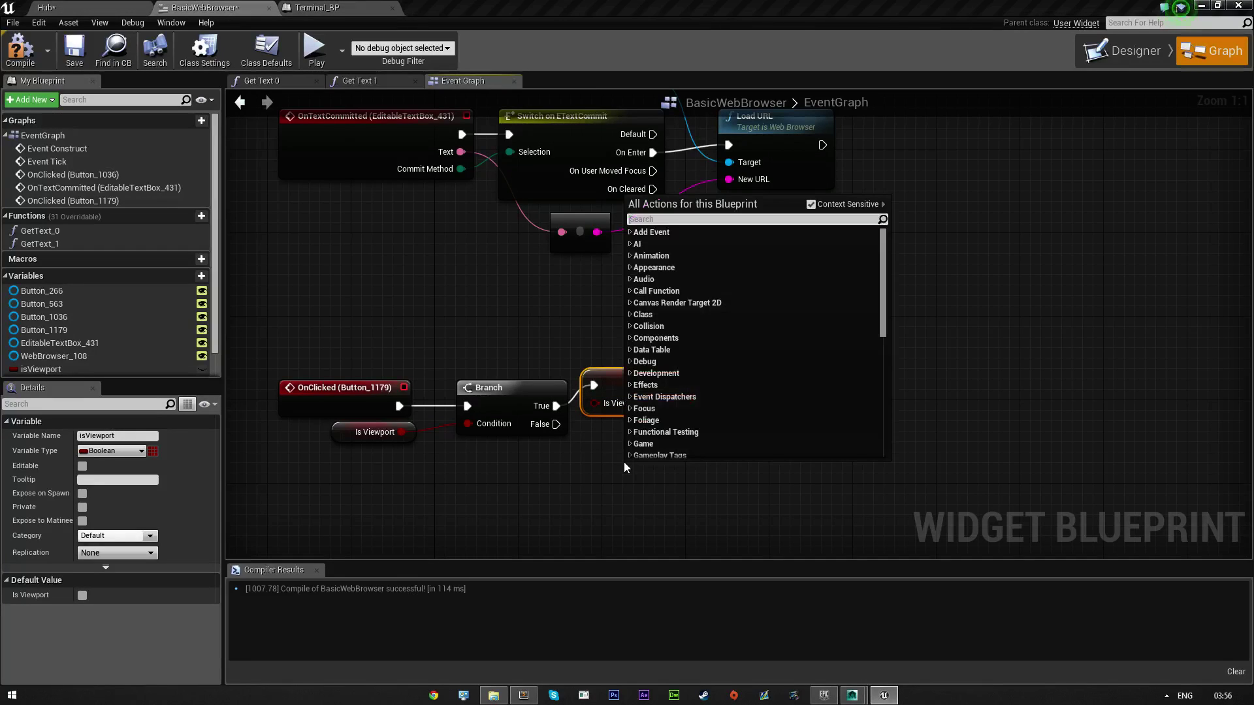
{"action": "type", "text": "flip"}
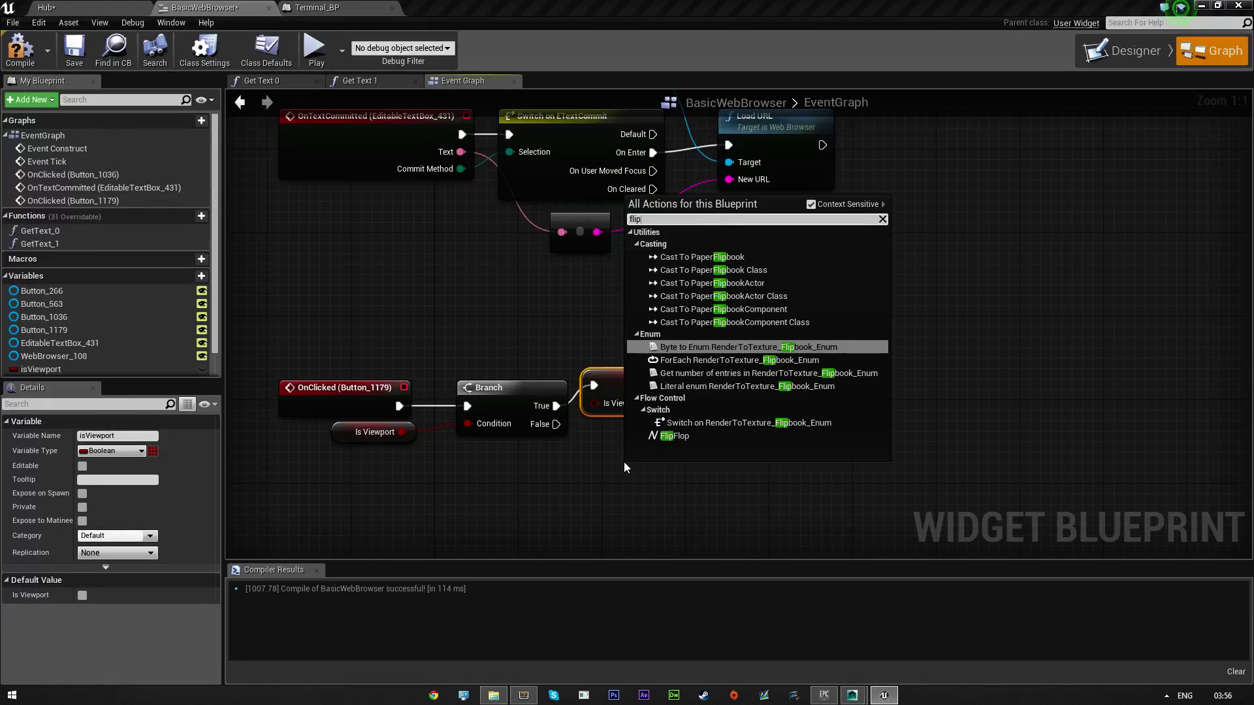
{"action": "left_click", "coordinate": [673, 436]}
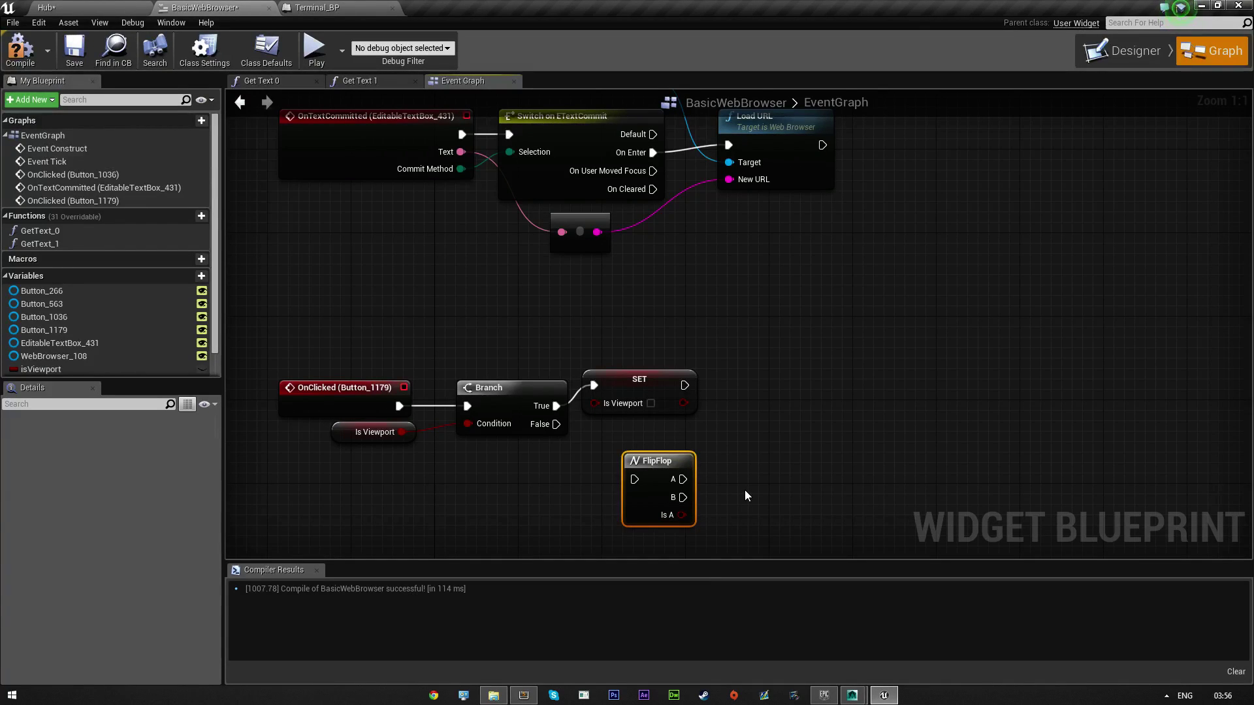
{"action": "key", "text": "Delete"}
{"action": "right_click", "coordinate": [655, 468]}
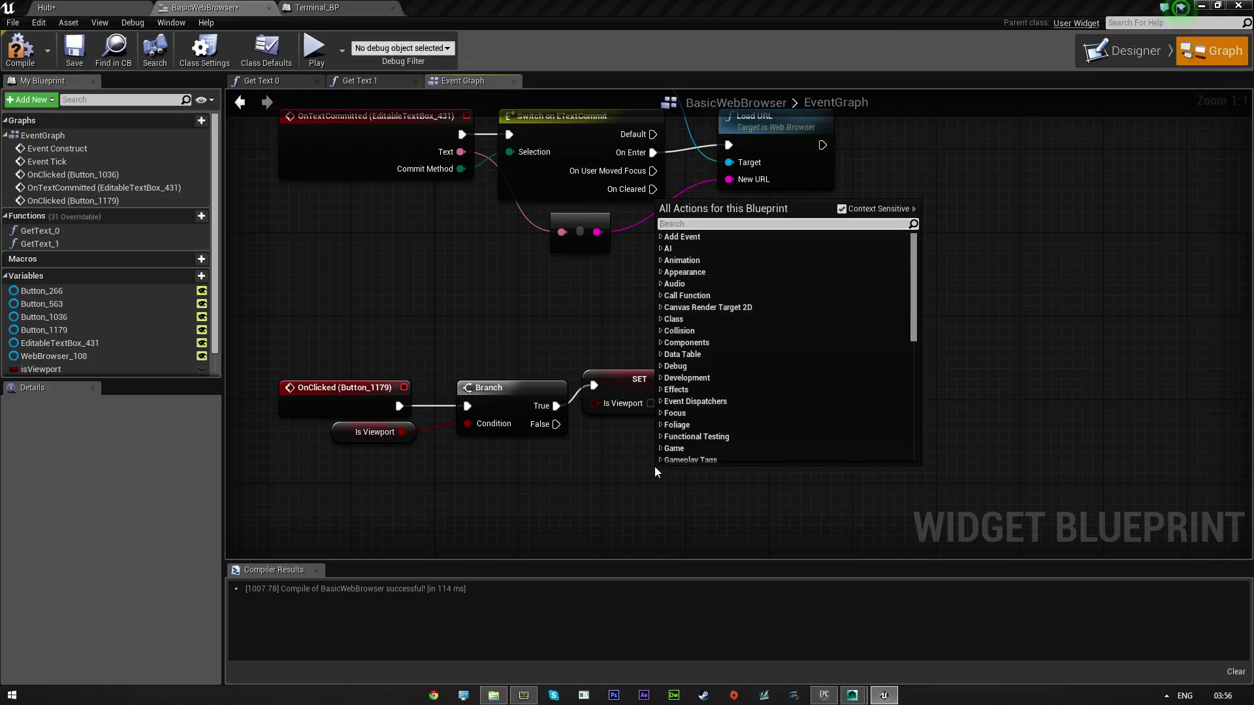
{"action": "type", "text": "flip boo"}
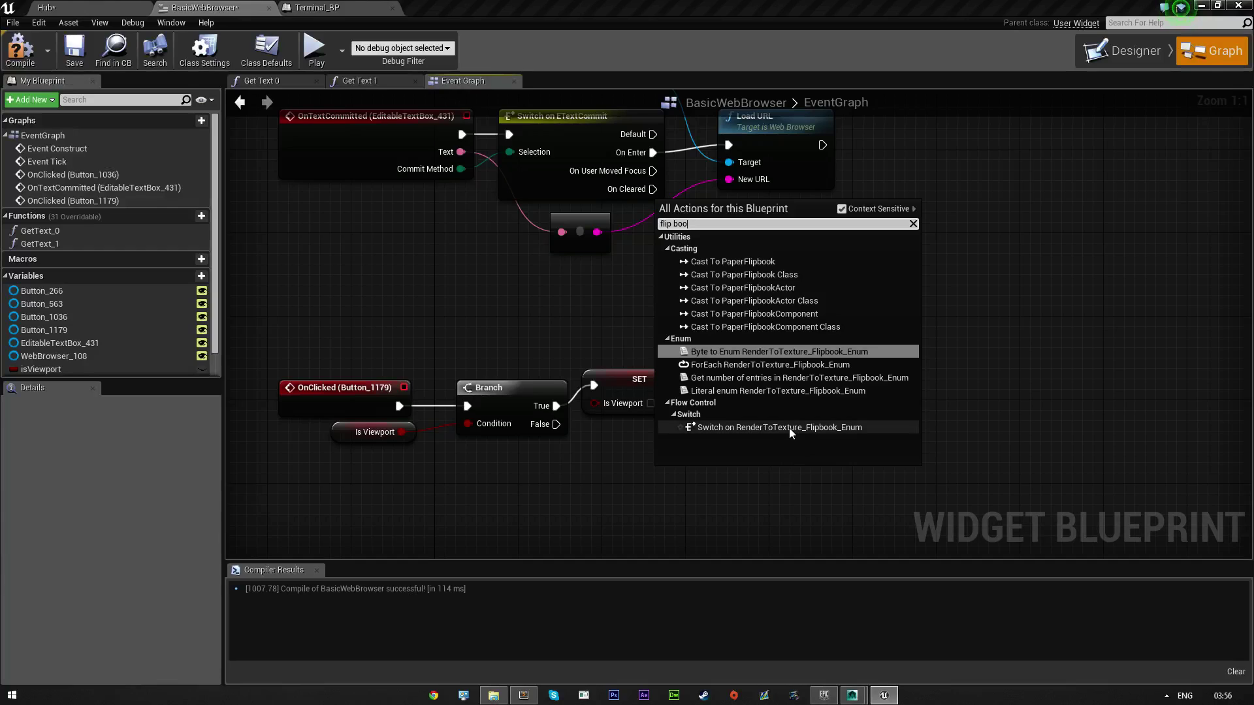
{"action": "left_click", "coordinate": [568, 480]}
- Duplicate the SET isViewport node below the original, wire it to the Branch's False output, and check its Is Viewport value
{"action": "left_click", "coordinate": [637, 392]}
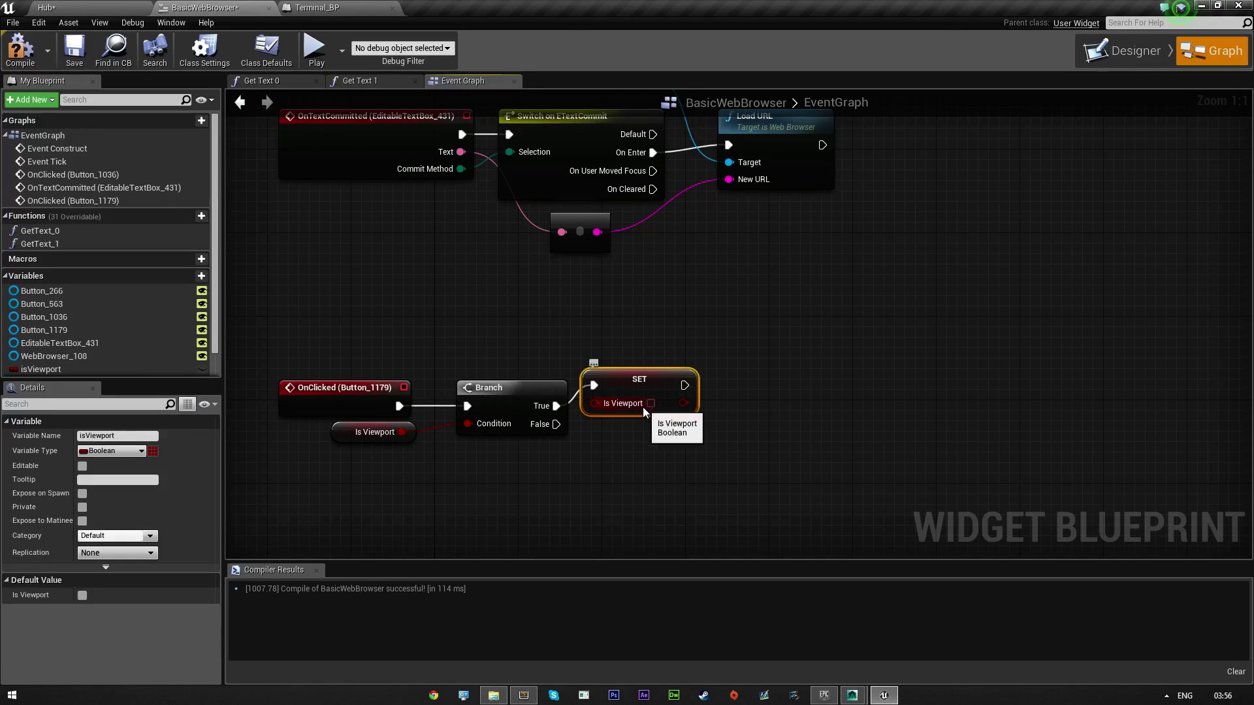
{"action": "key", "text": "ctrl+c"}
{"action": "key", "text": "ctrl+v"}
{"action": "left_click_drag", "start_coordinate": [740, 433], "coordinate": [646, 445]}
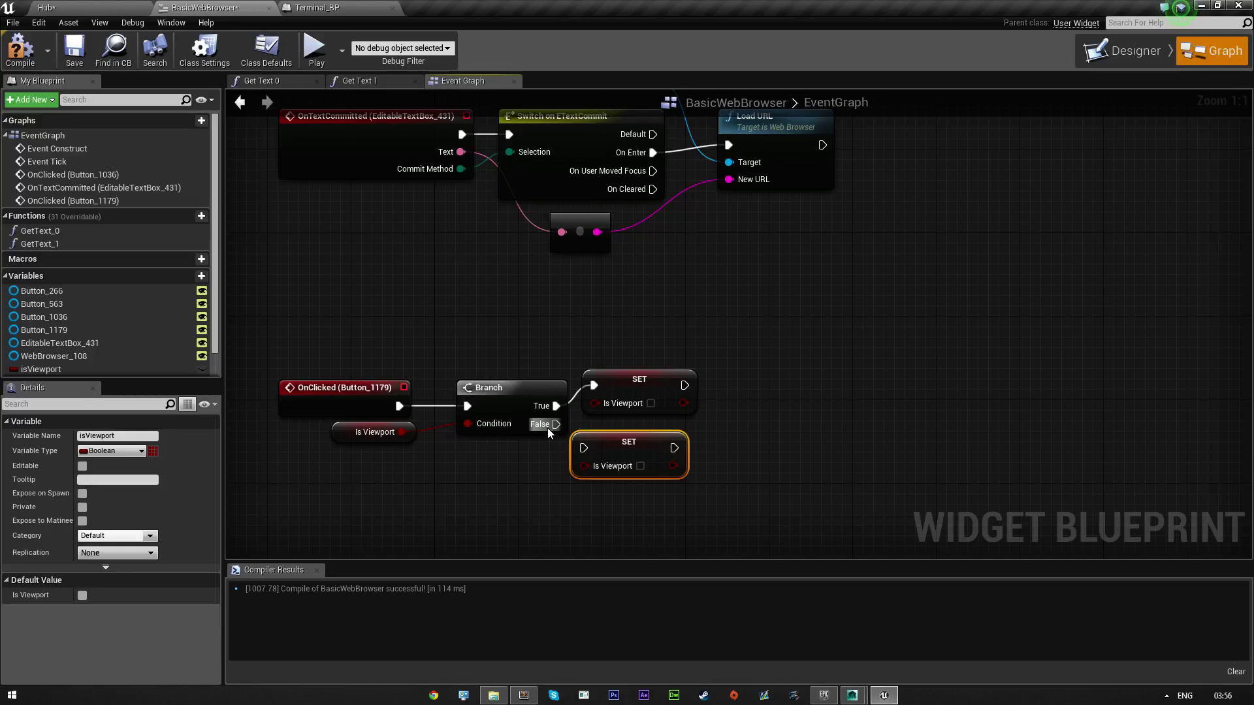
{"action": "left_click_drag", "start_coordinate": [548, 430], "coordinate": [645, 441]}
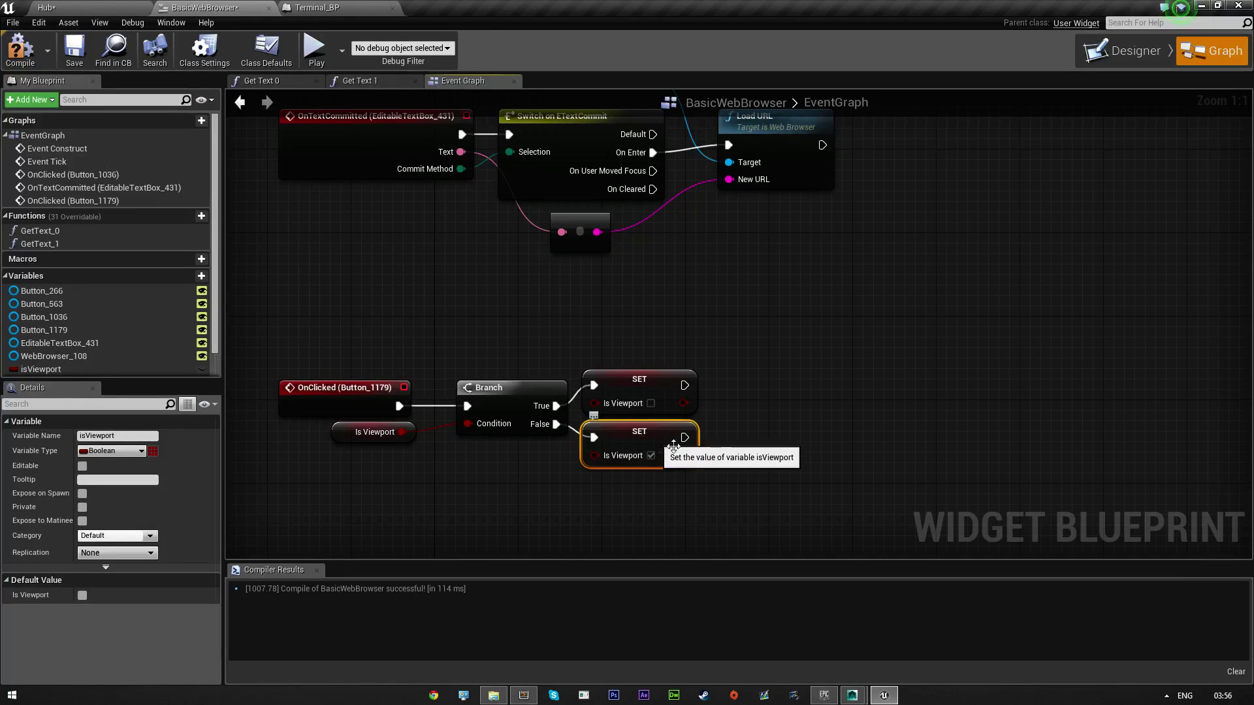
- Shift the OnClicked (Button_1179) event and its Is Viewport getter slightly closer to the Branch
{"action": "left_click", "coordinate": [786, 440]}
{"action": "right_click_drag", "start_coordinate": [788, 440], "coordinate": [756, 438]}
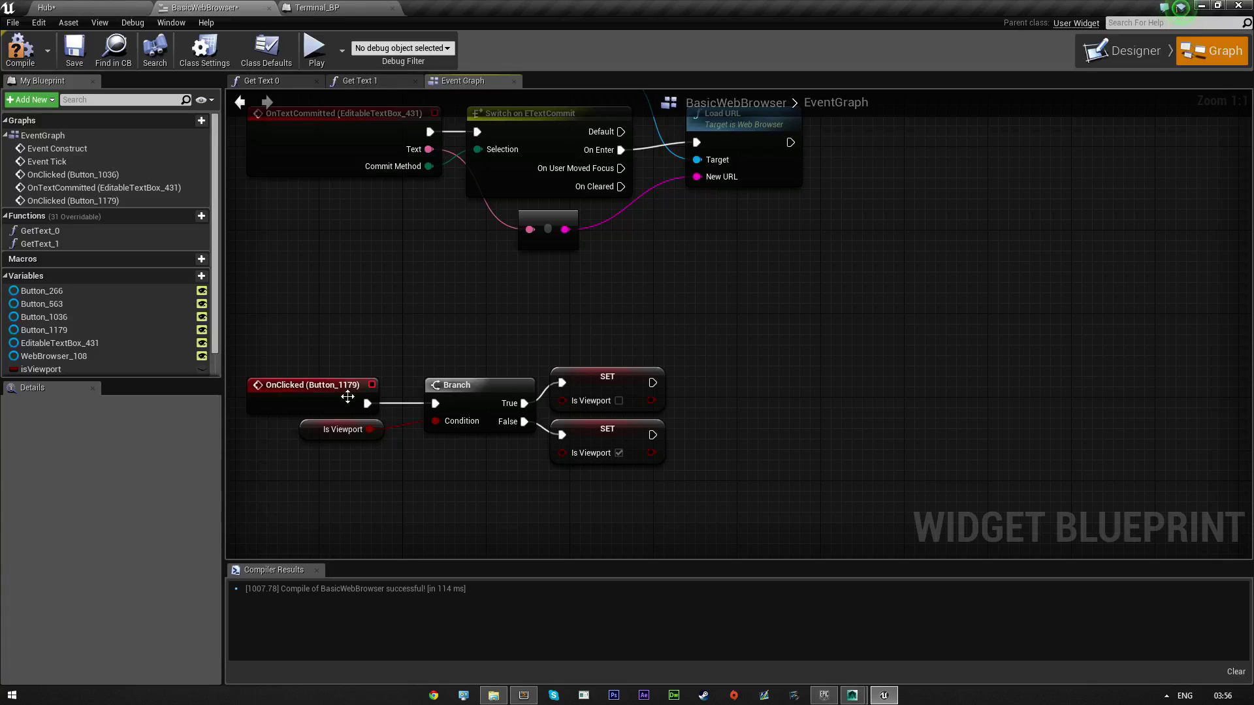
{"action": "left_click_drag", "start_coordinate": [375, 493], "coordinate": [301, 391]}
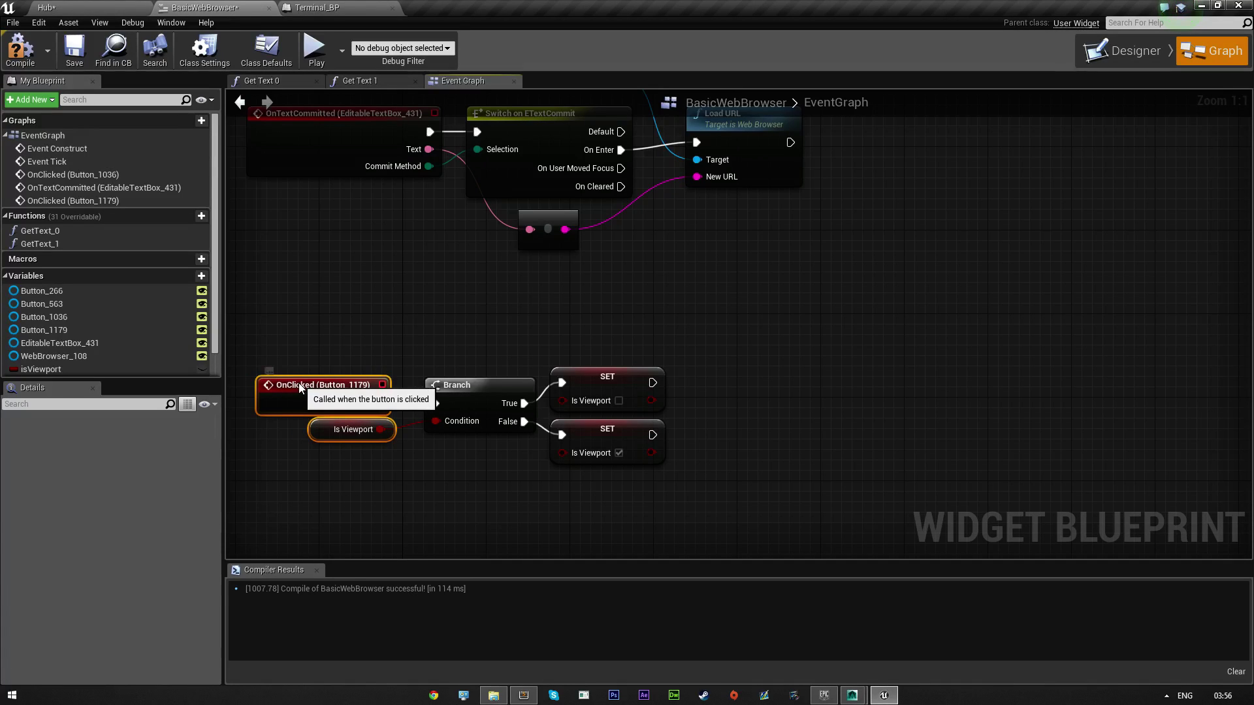
{"action": "left_click", "coordinate": [481, 528]}
{"action": "right_click_drag", "start_coordinate": [482, 527], "coordinate": [393, 501]}
{"action": "left_click_drag", "start_coordinate": [563, 409], "coordinate": [659, 402]}
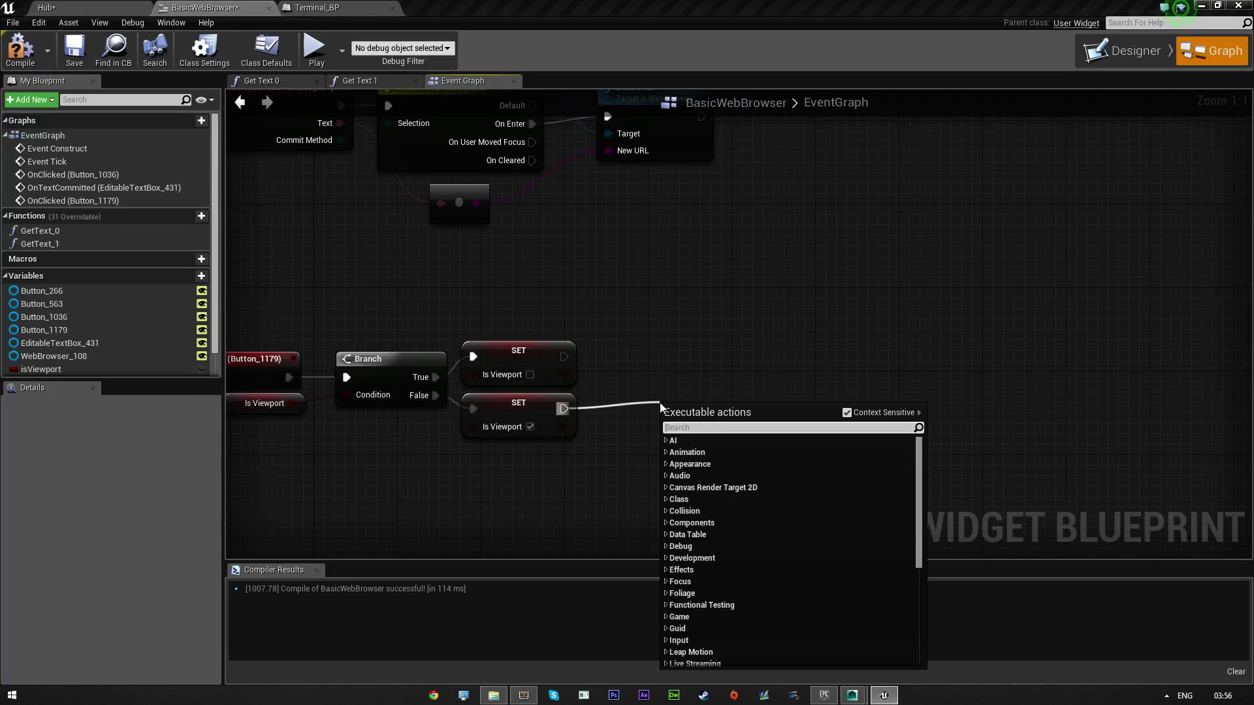
{"action": "type", "text": "add to vi"}
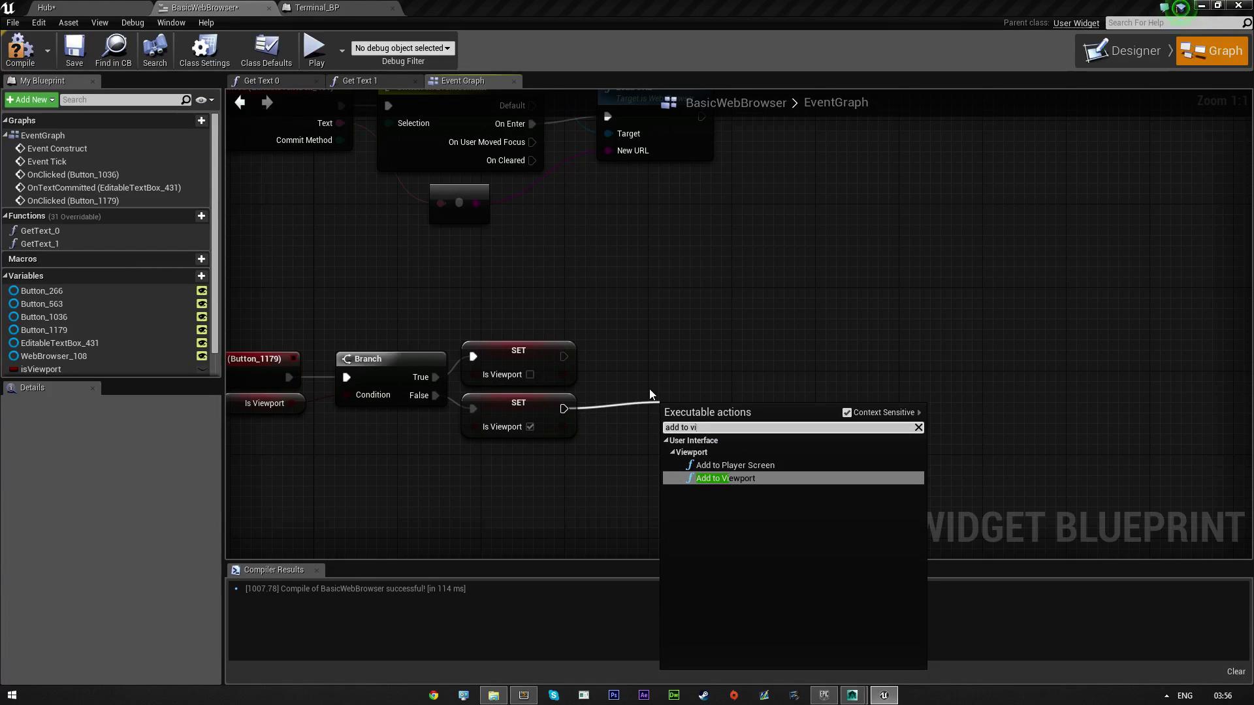
{"action": "left_click", "coordinate": [657, 378]}
- Add a Set Visibility node set to Visible after the checked SET isViewport node and align it beside that node
{"action": "left_click_drag", "start_coordinate": [565, 408], "coordinate": [632, 412]}
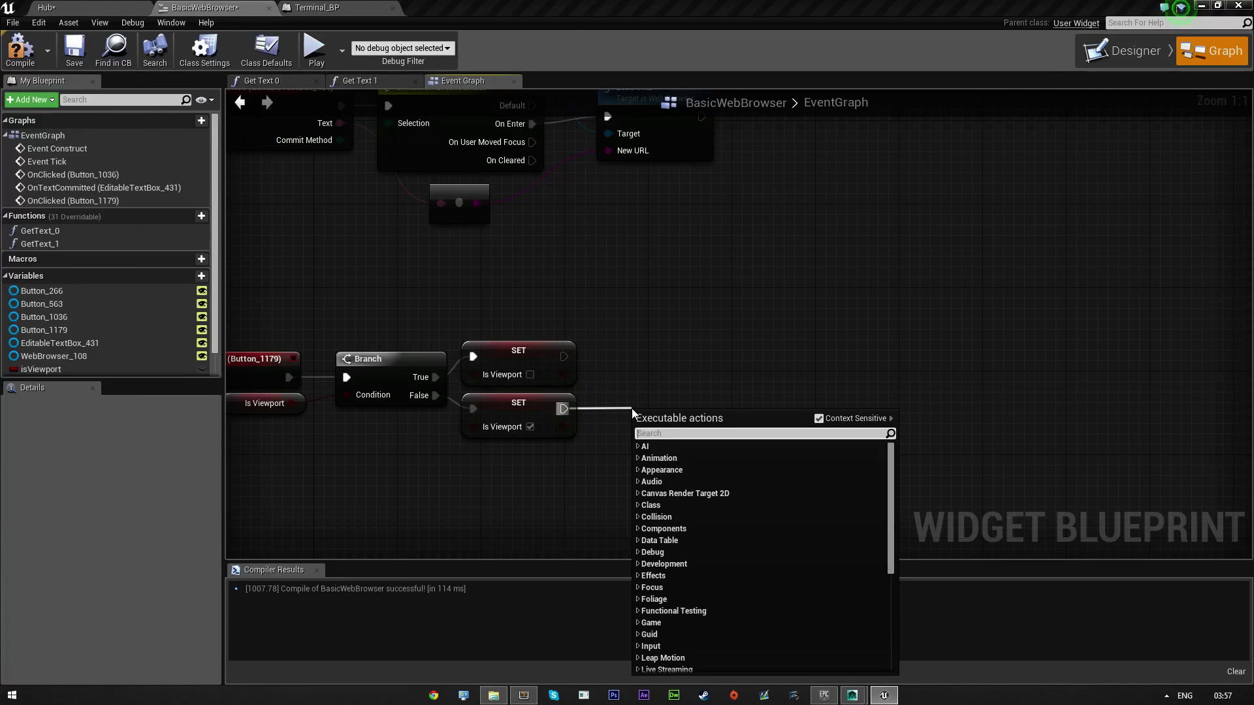
{"action": "type", "text": "set visi"}
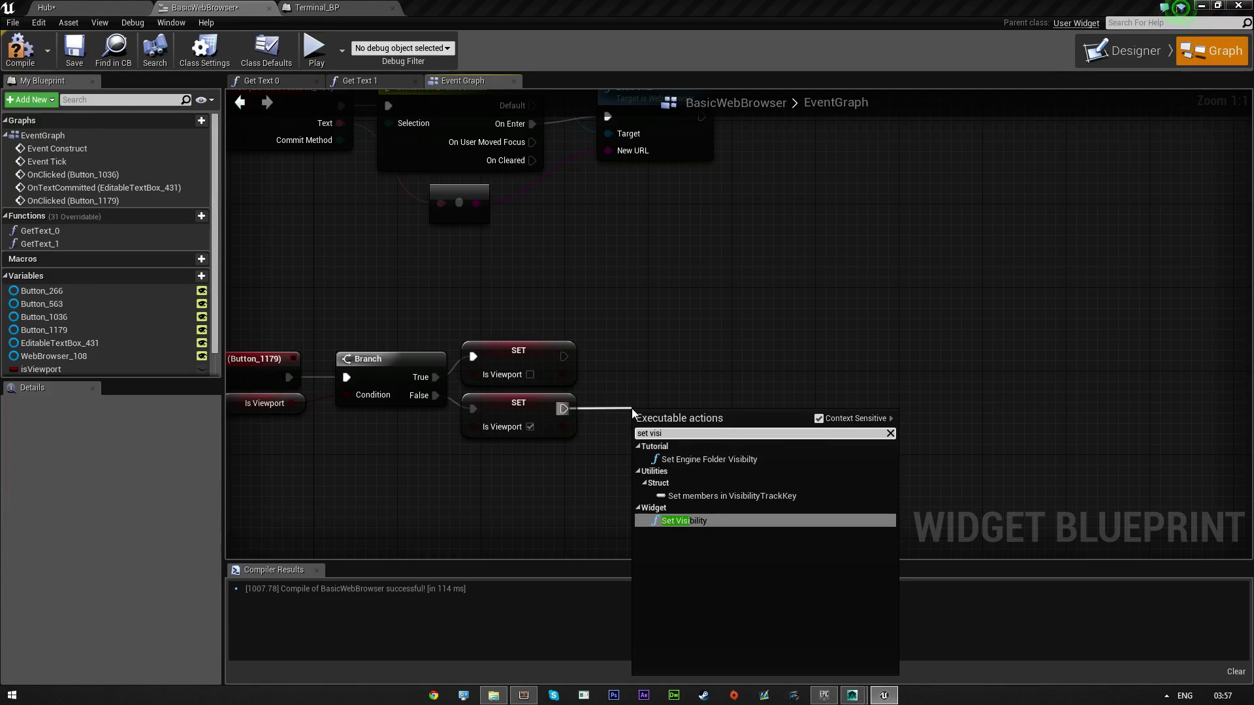
{"action": "key", "text": "Return"}
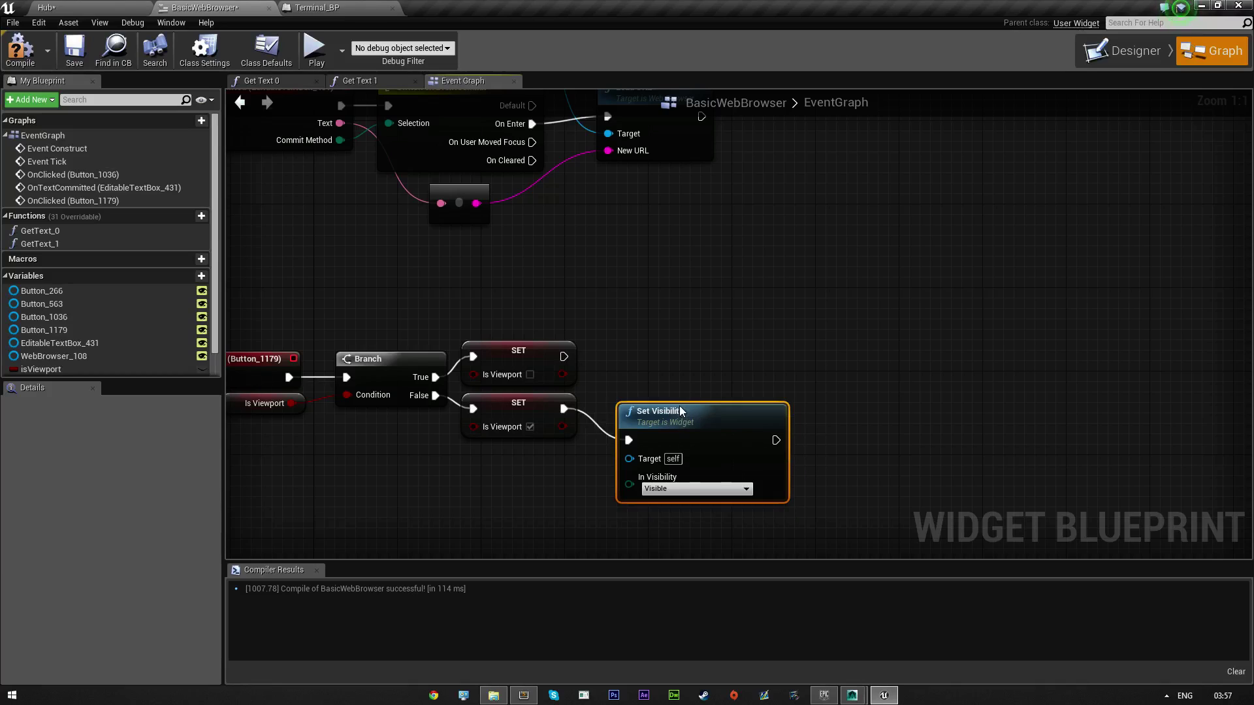
{"action": "left_click_drag", "start_coordinate": [680, 410], "coordinate": [660, 401]}
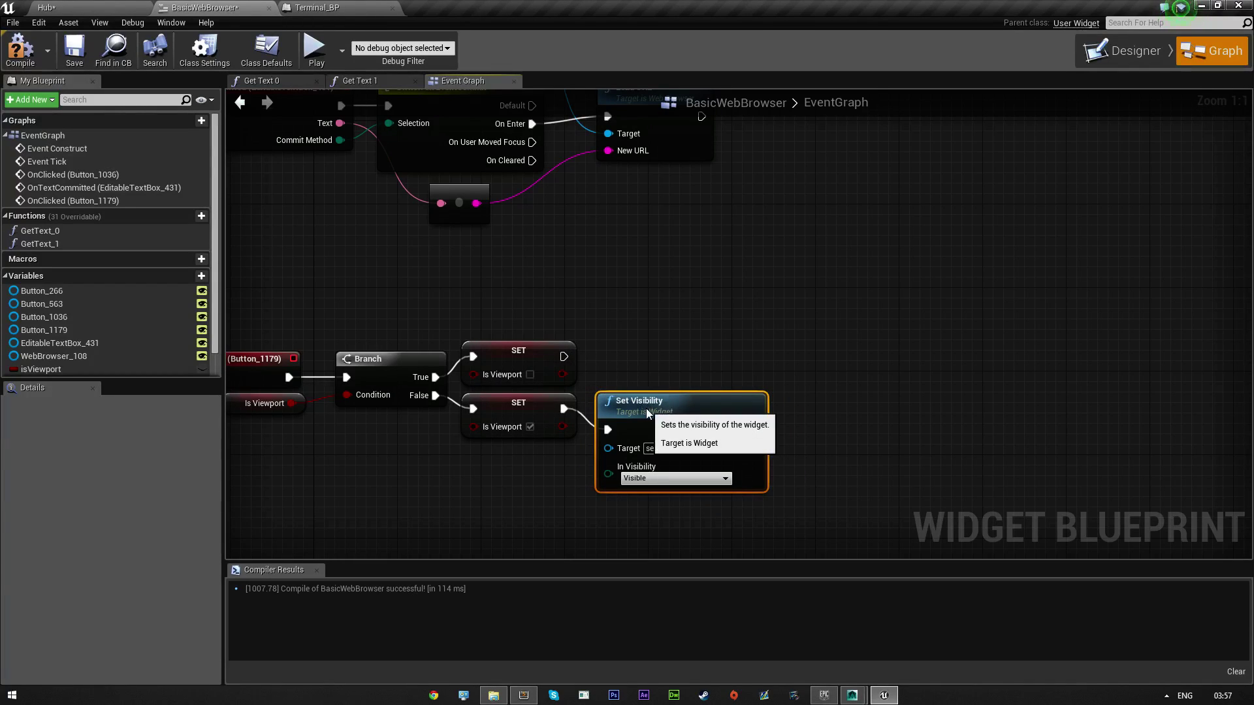
- Duplicate Set Visibility above the original, wire it after the unchecked SET isViewport node, and set In Visibility to Hidden
{"action": "key", "text": "ctrl+c"}
{"action": "key", "text": "ctrl+v"}
{"action": "left_click_drag", "start_coordinate": [827, 408], "coordinate": [640, 281]}
{"action": "left_click_drag", "start_coordinate": [563, 356], "coordinate": [609, 315]}
{"action": "left_click", "coordinate": [672, 363]}
{"action": "left_click", "coordinate": [657, 389]}
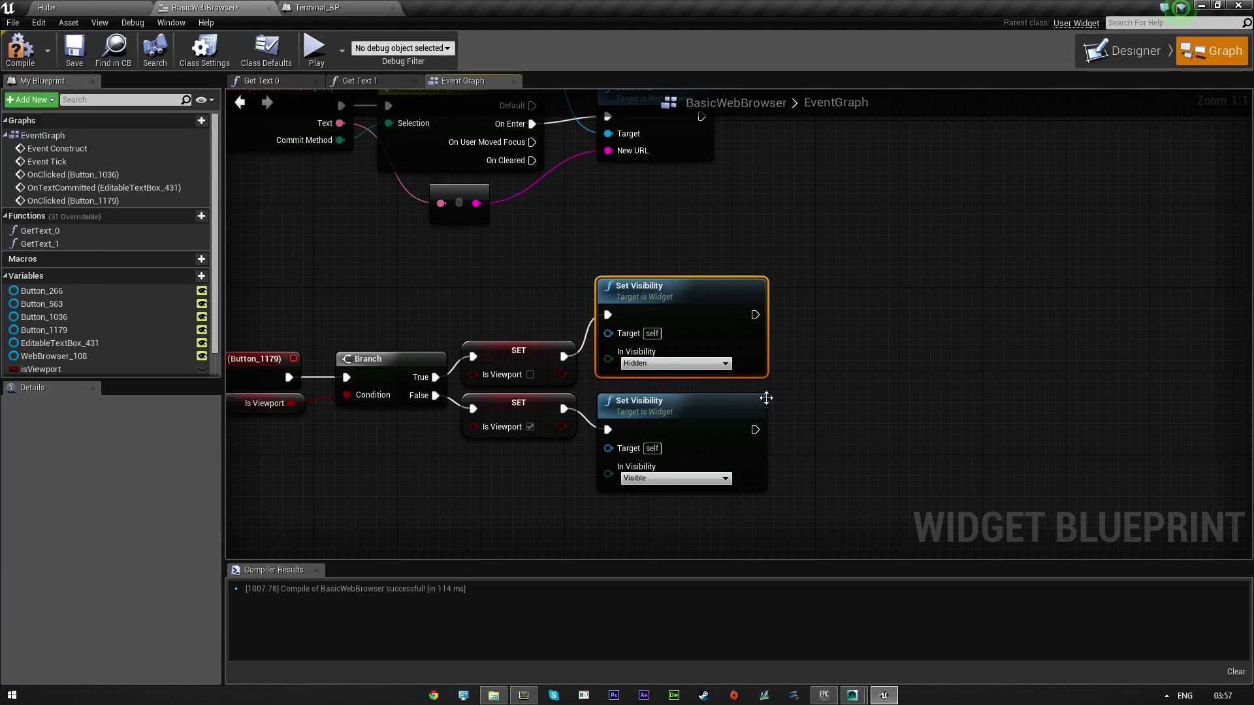
- Compile and save the BasicWebBrowser widget blueprint
{"action": "right_click_drag", "start_coordinate": [546, 493], "coordinate": [732, 498]}
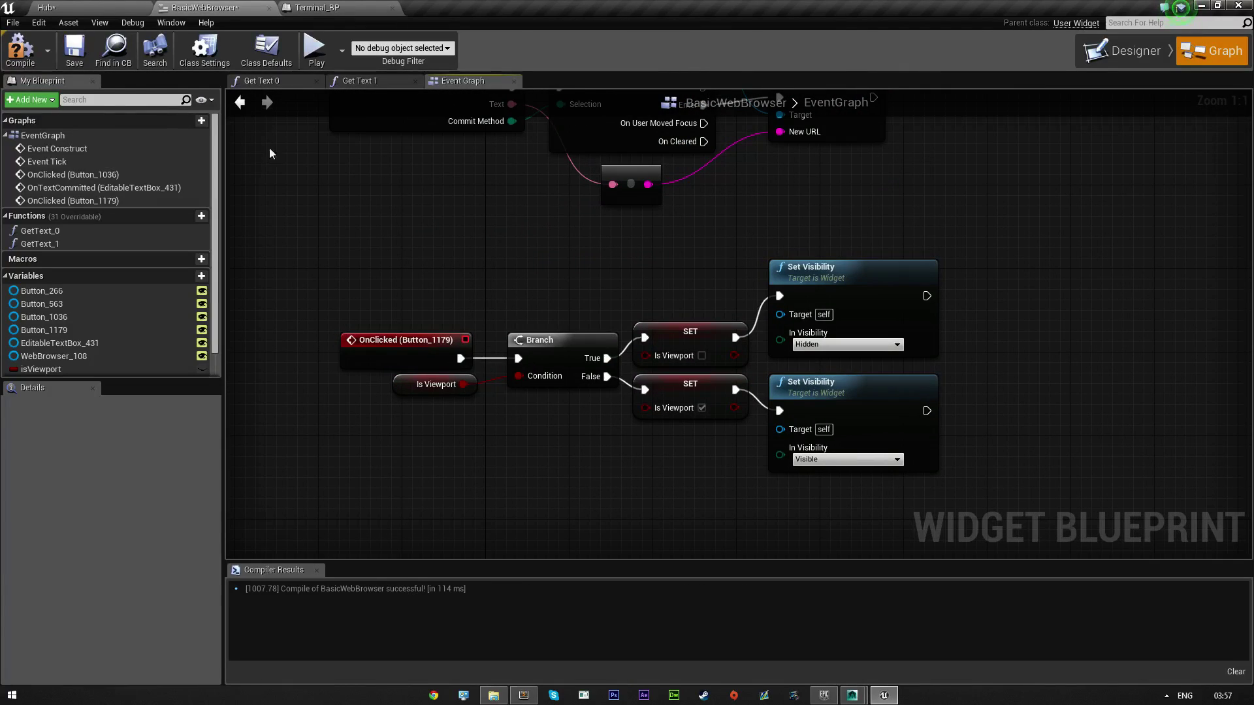
{"action": "left_click", "coordinate": [20, 49]}
{"action": "left_click", "coordinate": [74, 49]}
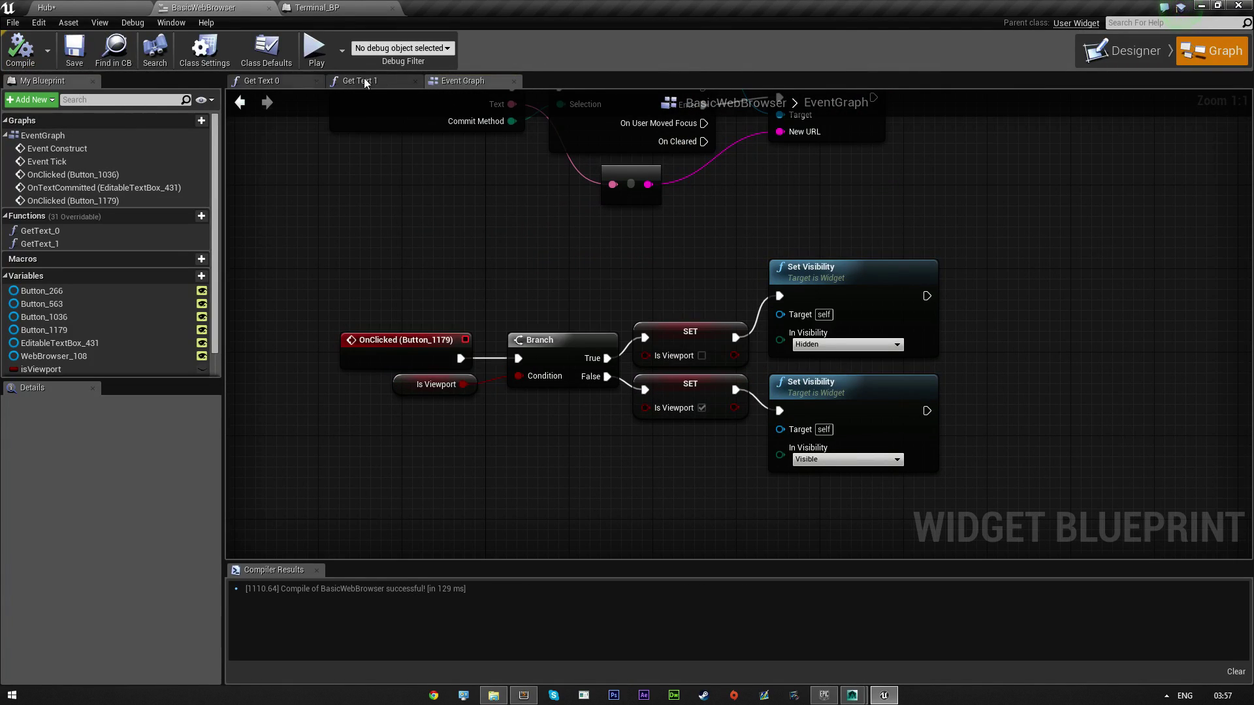
- Run the standalone game preview, walk up to the terminal, test its To Viewport button, and end the preview
{"action": "left_click", "coordinate": [316, 50]}
{"action": "left_click", "coordinate": [125, 223]}
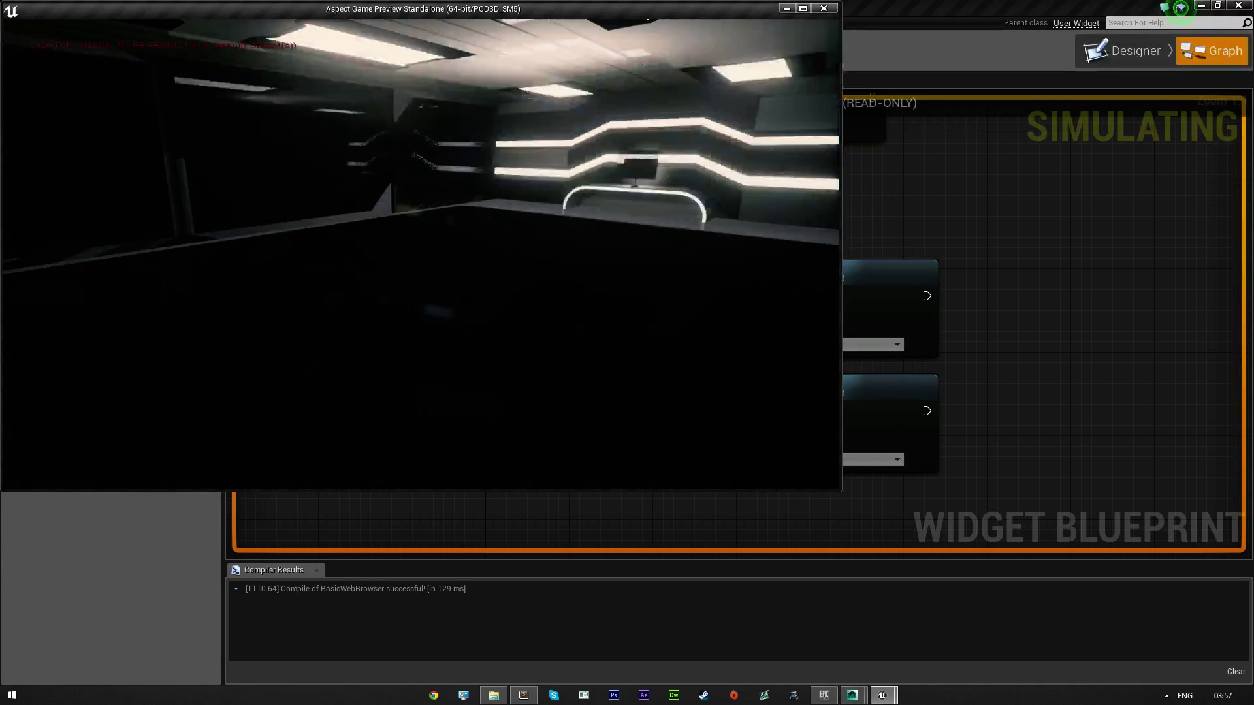
{"action": "key", "text": "w"}
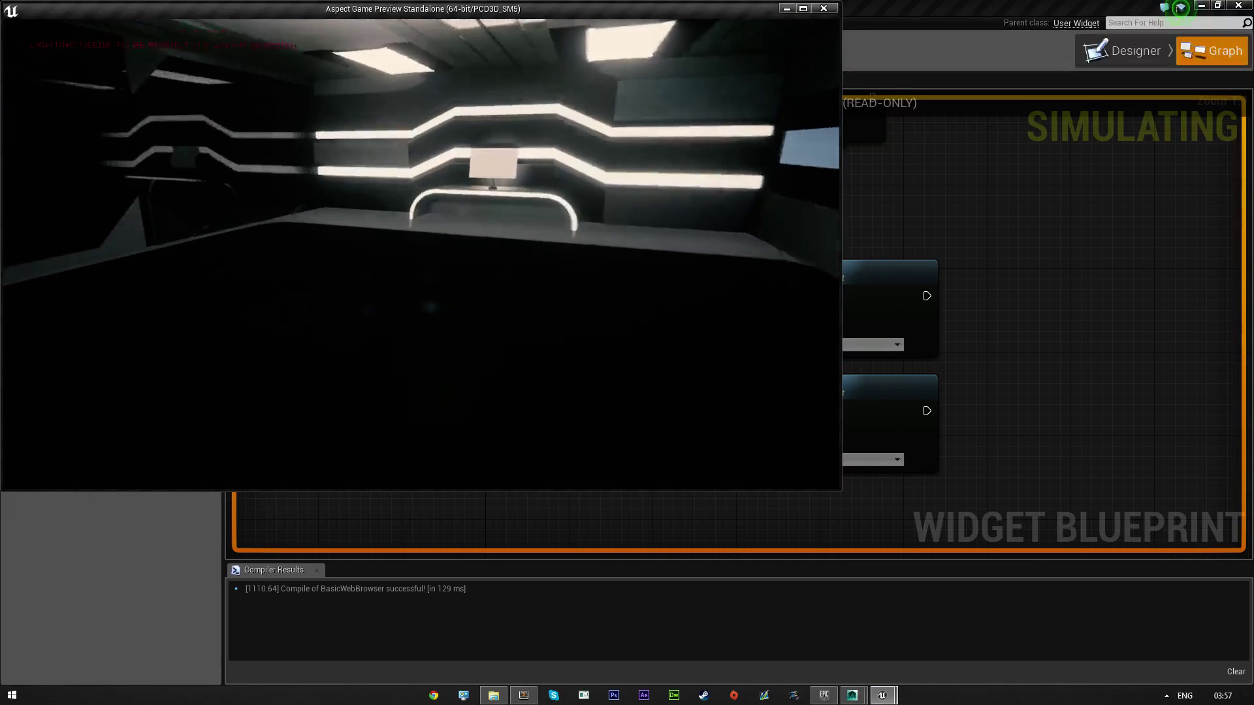
{"action": "key", "text": "w"}
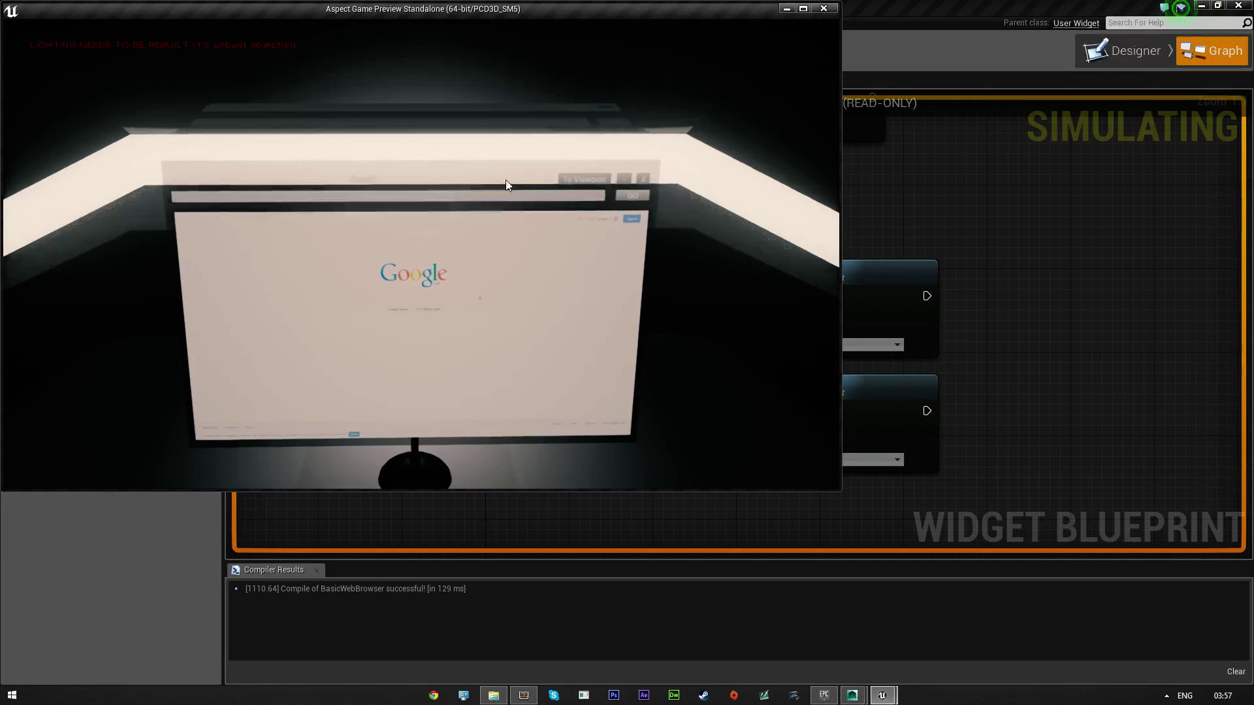
{"action": "left_click", "coordinate": [571, 178]}
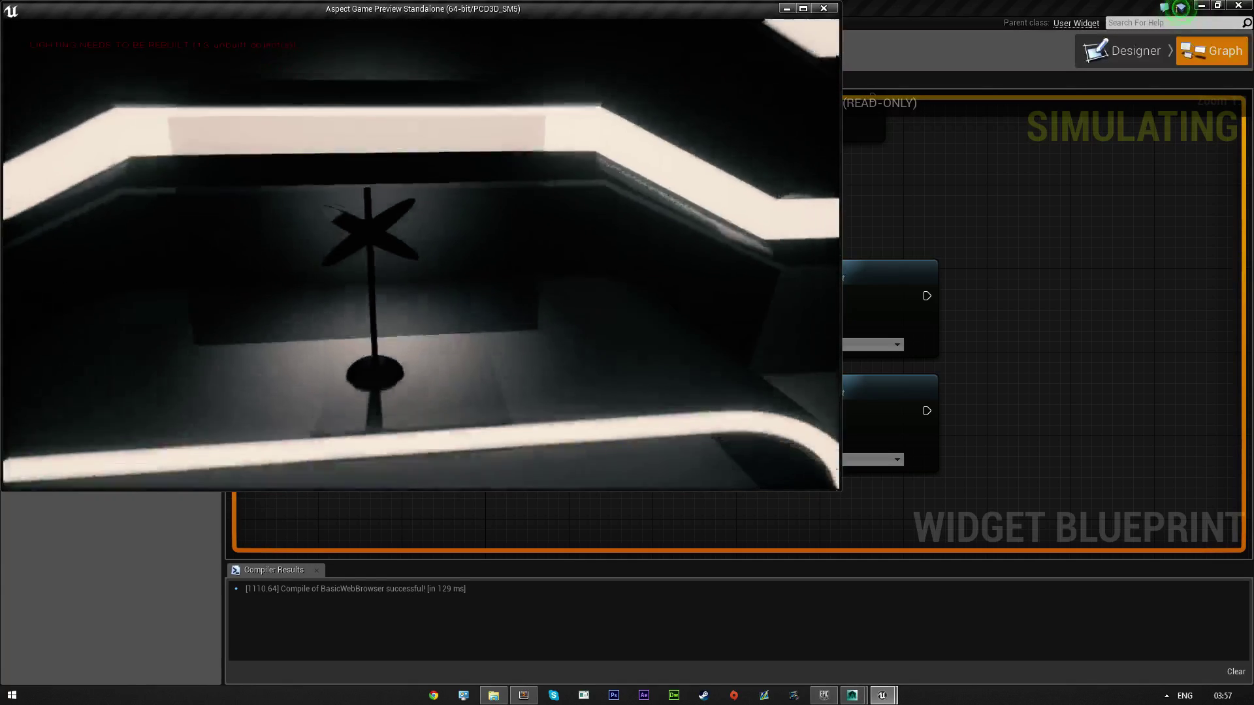
{"action": "key", "text": "Escape"}
- Review the isViewport branch with its Set Visibility nodes and look at the terminal in the Hub level
{"action": "right_click_drag", "start_coordinate": [601, 487], "coordinate": [406, 397]}
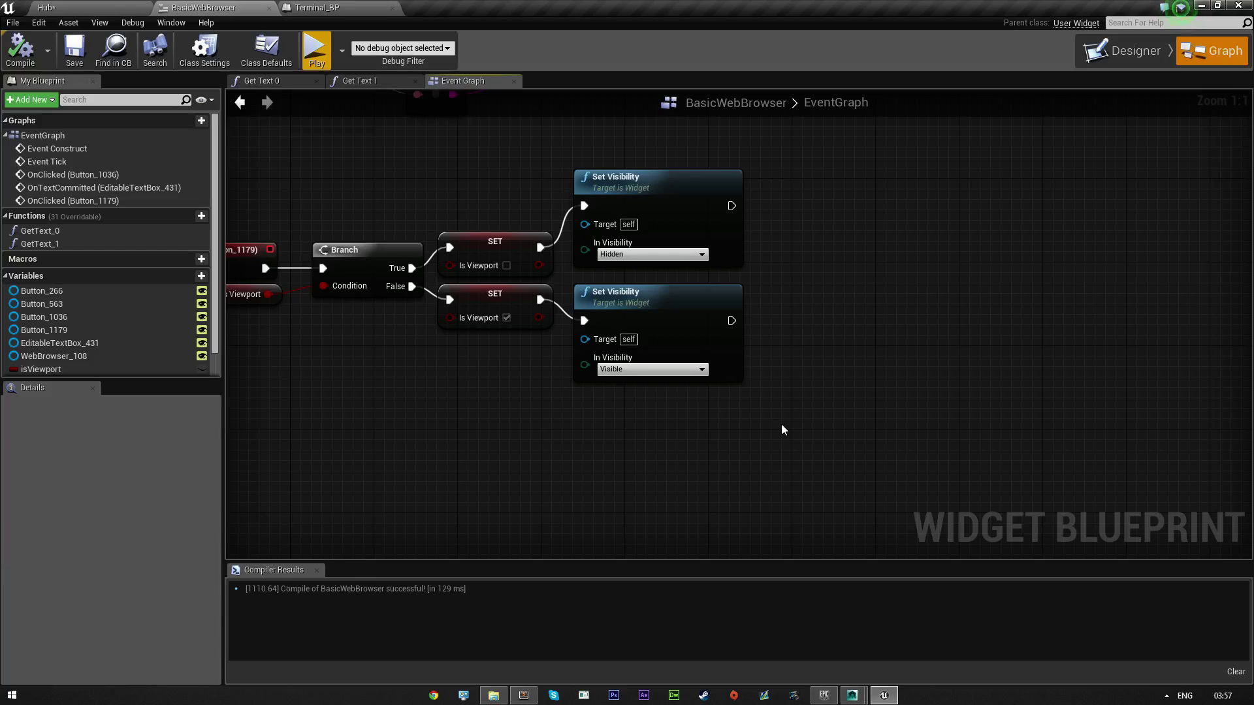
{"action": "left_click_drag", "start_coordinate": [737, 450], "coordinate": [460, 323]}
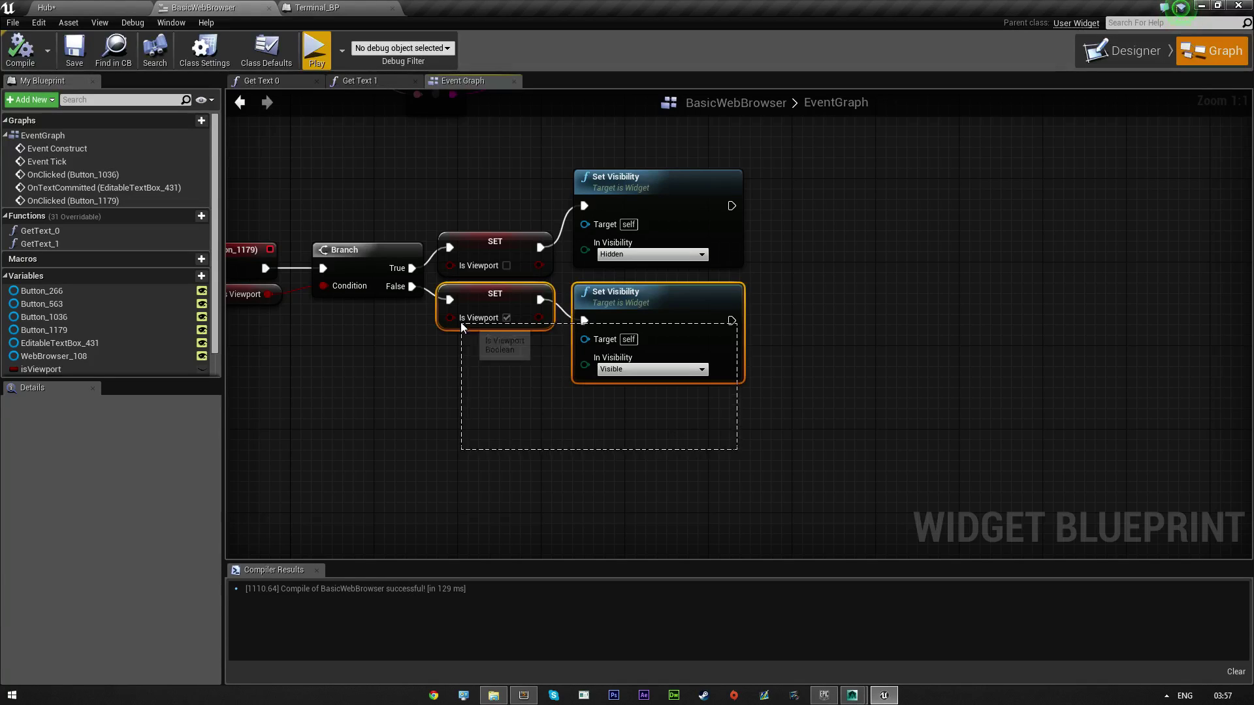
{"action": "left_click", "coordinate": [735, 442]}
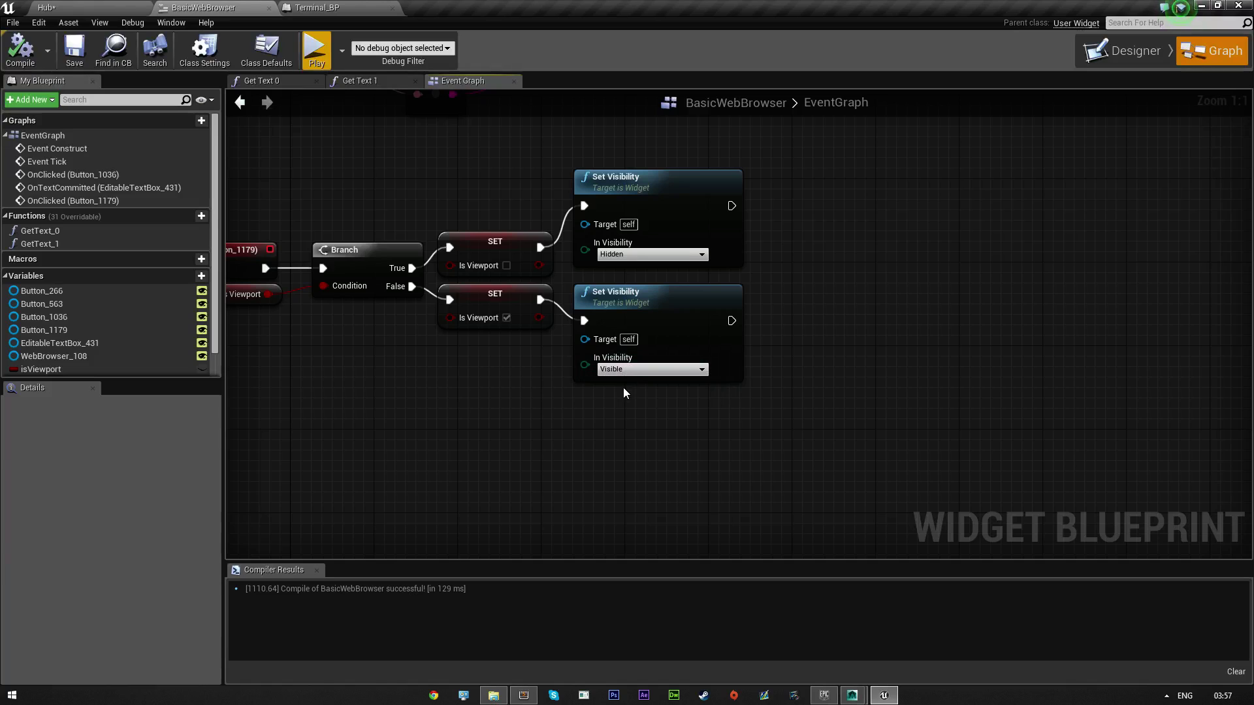
{"action": "right_click_drag", "start_coordinate": [487, 407], "coordinate": [506, 413]}
{"action": "right_click_drag", "start_coordinate": [736, 440], "coordinate": [576, 446]}
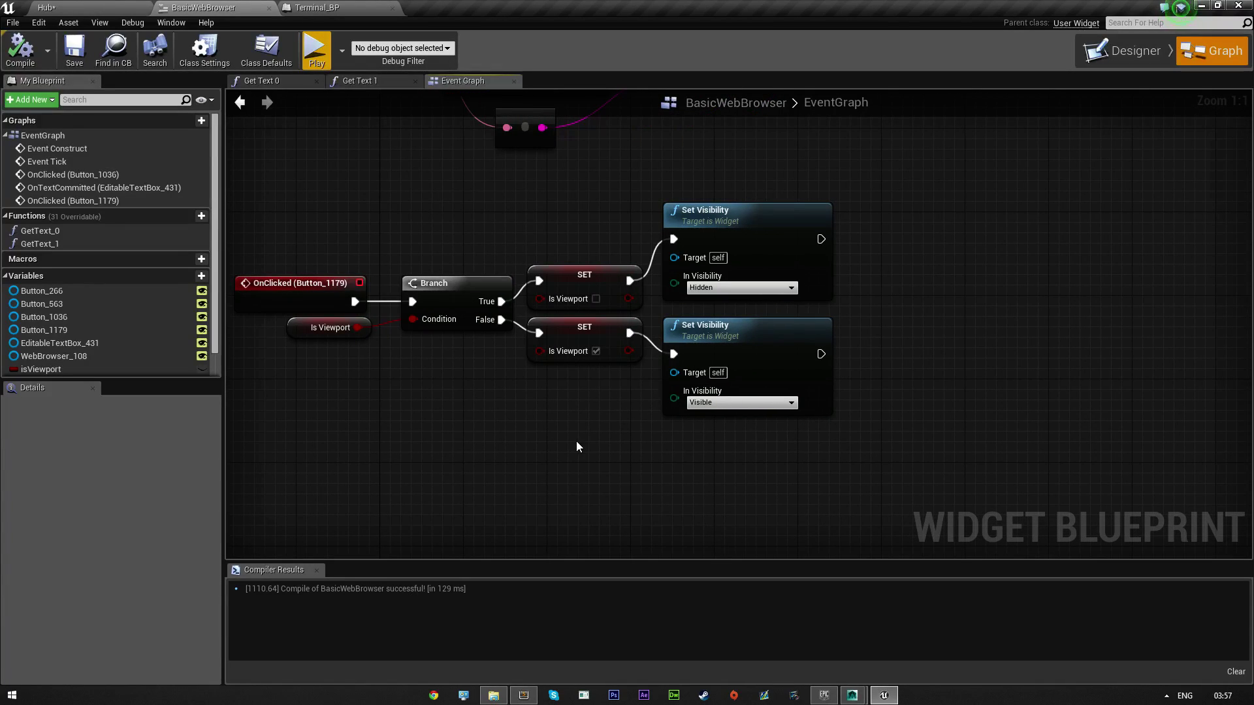
{"action": "left_click_drag", "start_coordinate": [862, 433], "coordinate": [638, 196]}
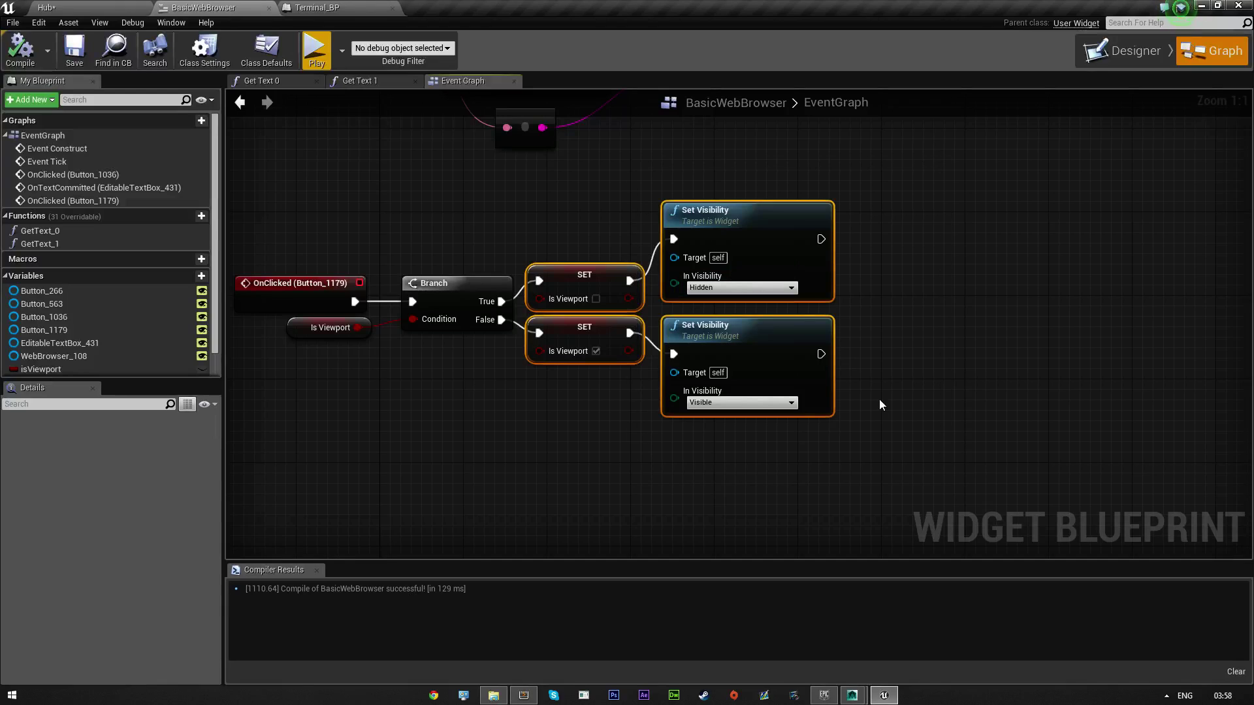
{"action": "left_click", "coordinate": [904, 490]}
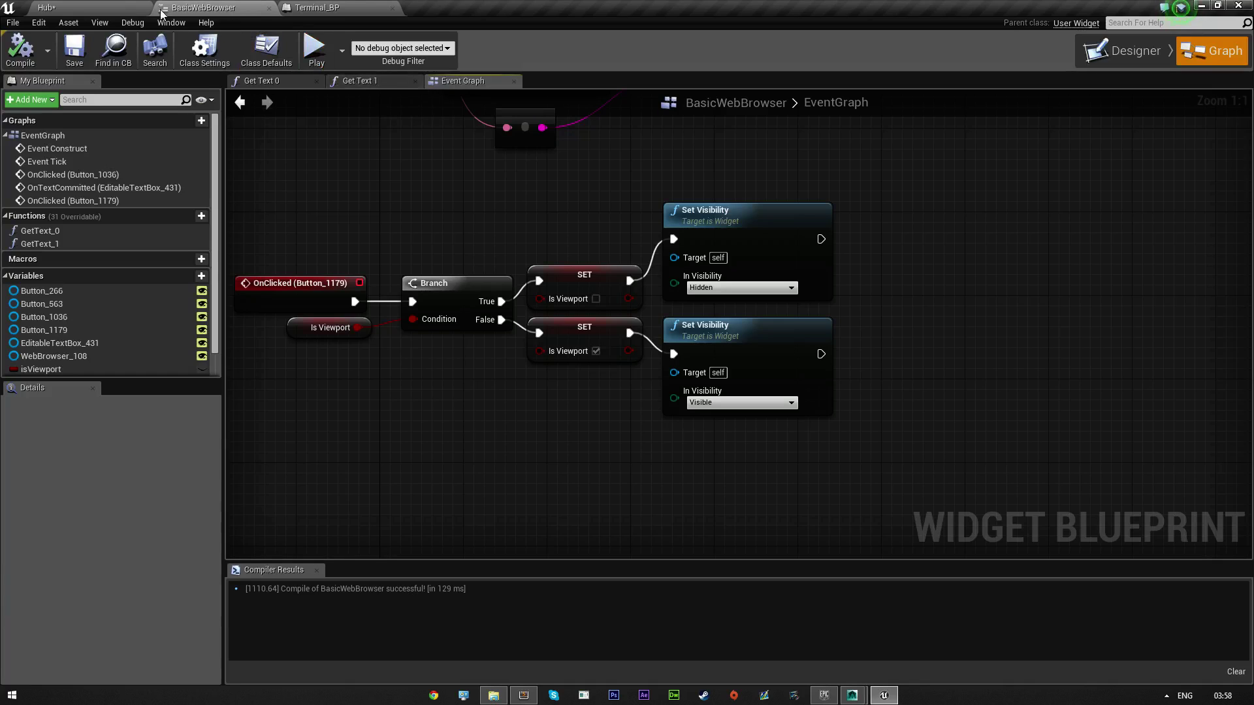
{"action": "left_click", "coordinate": [73, 8]}
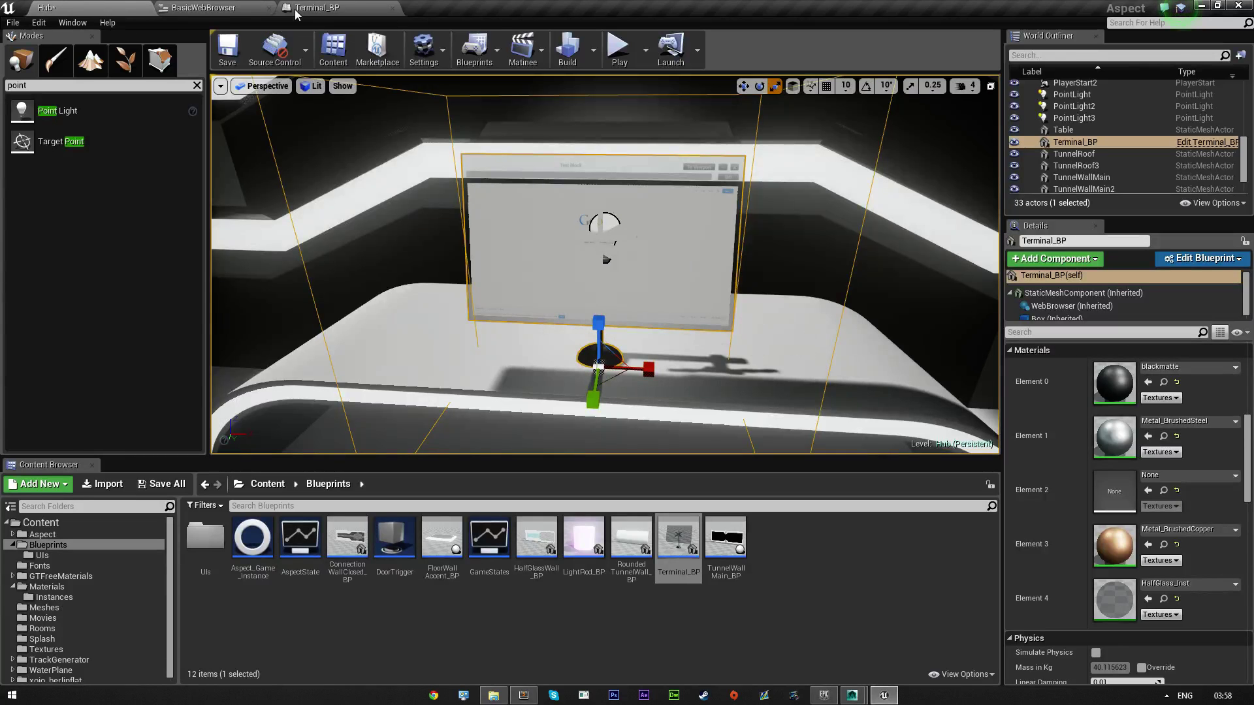
{"action": "left_click", "coordinate": [207, 7]}
- Disable the To Viewport button in the widget designer by turning off Is Enabled, and compile and save the widget
{"action": "left_click", "coordinate": [1131, 52]}
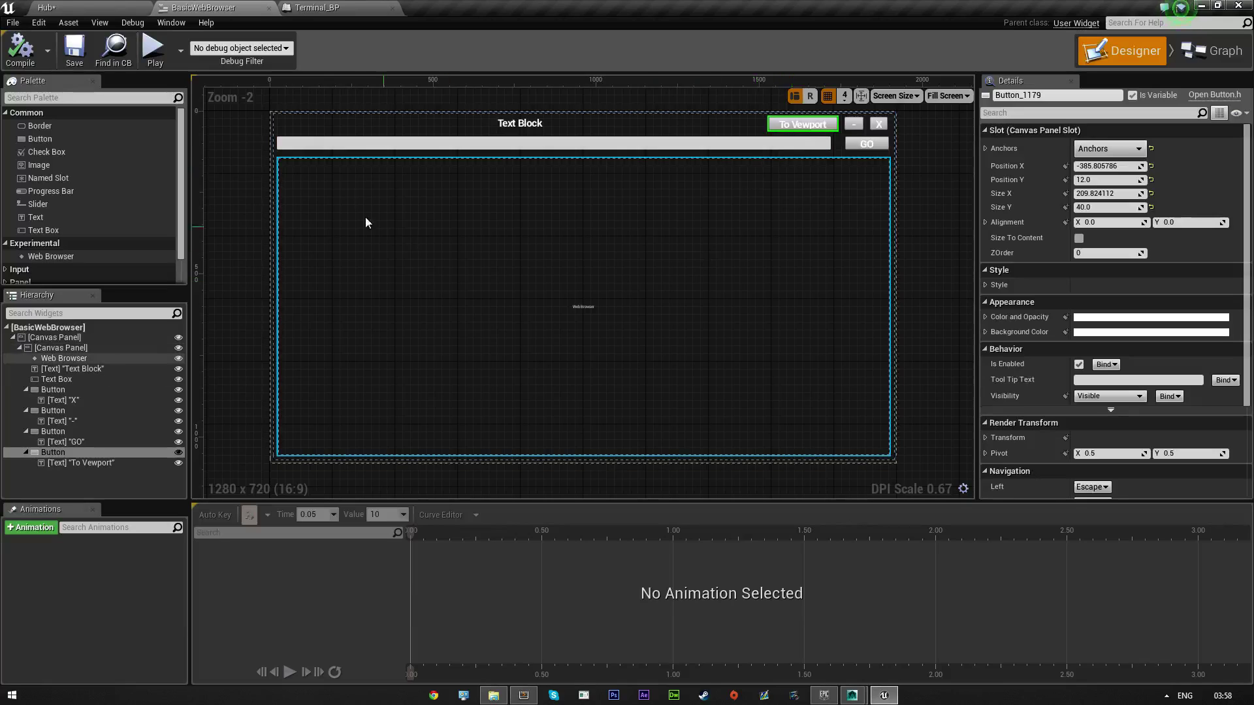
{"action": "left_click", "coordinate": [100, 6]}
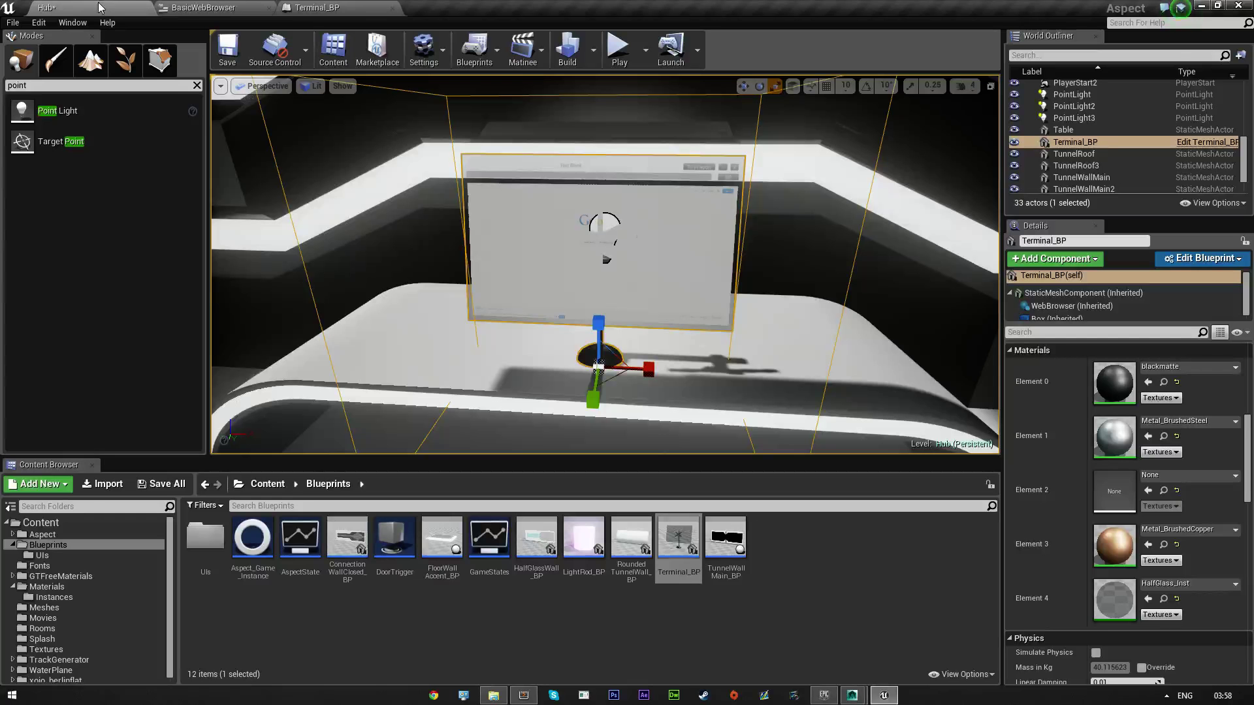
{"action": "left_click", "coordinate": [229, 11]}
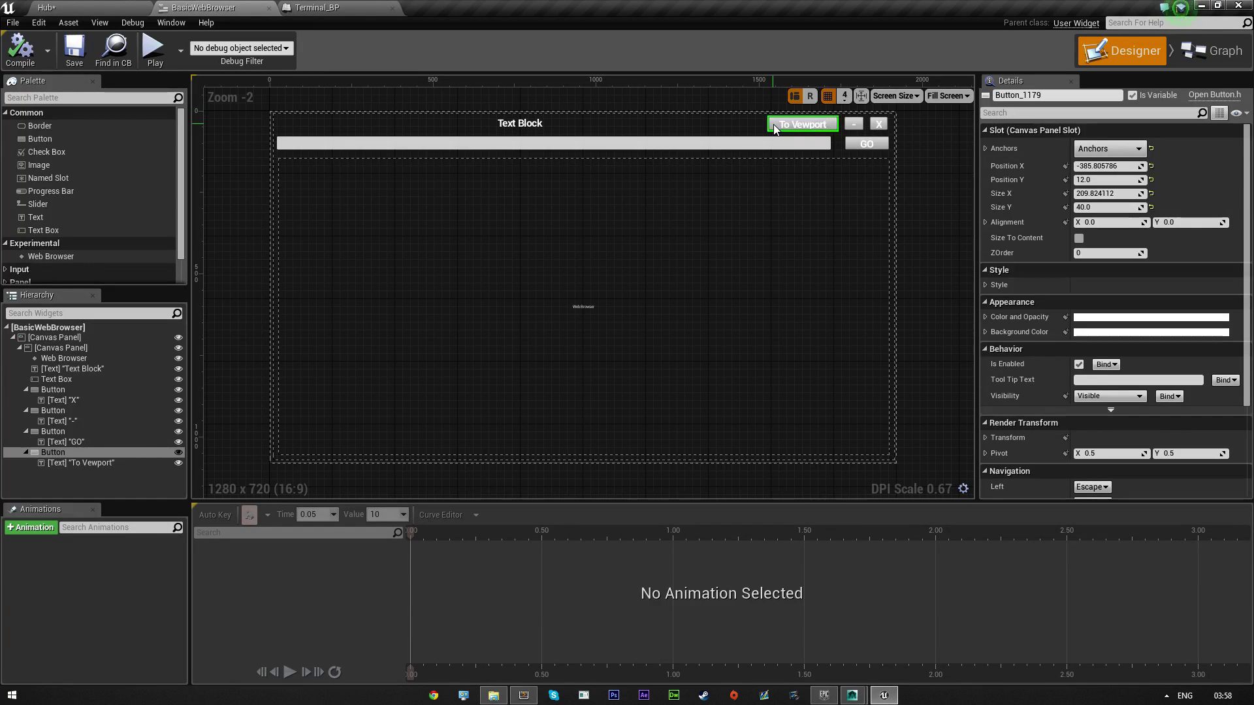
{"action": "scroll", "coordinate": [1079, 417], "scroll_direction": "down", "scroll_amount": 5}
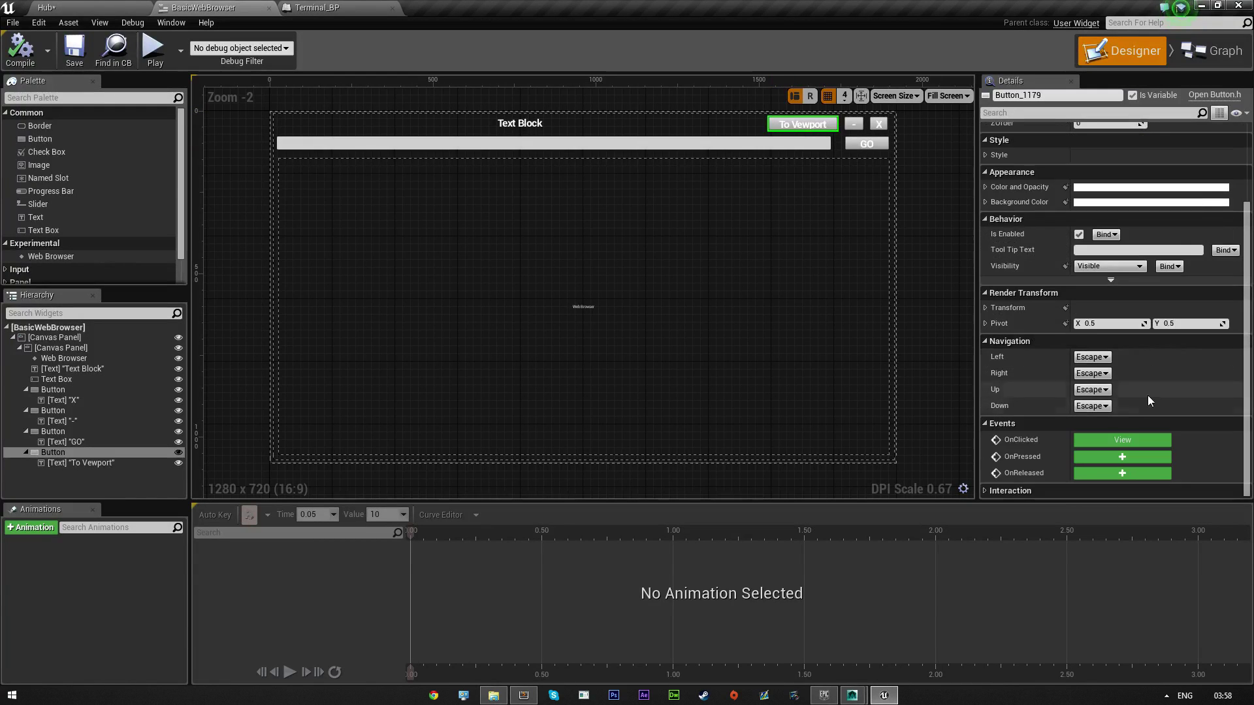
{"action": "left_click", "coordinate": [1078, 234]}
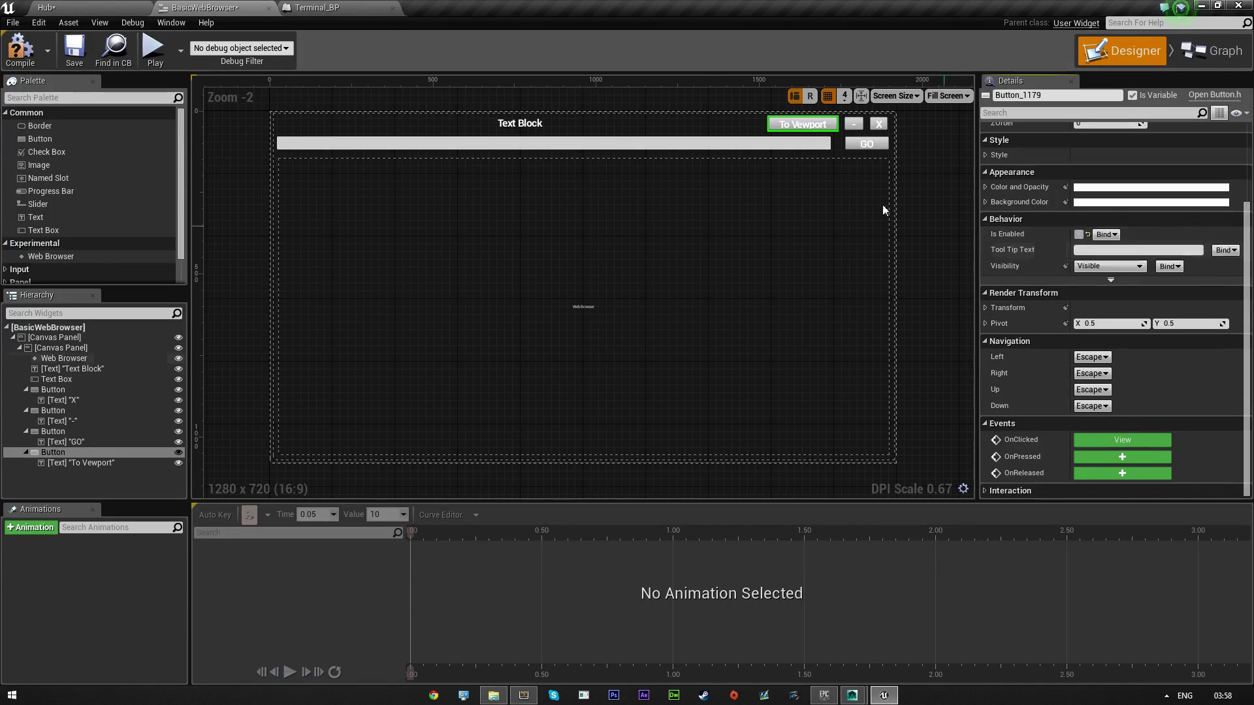
{"action": "left_click", "coordinate": [20, 48]}
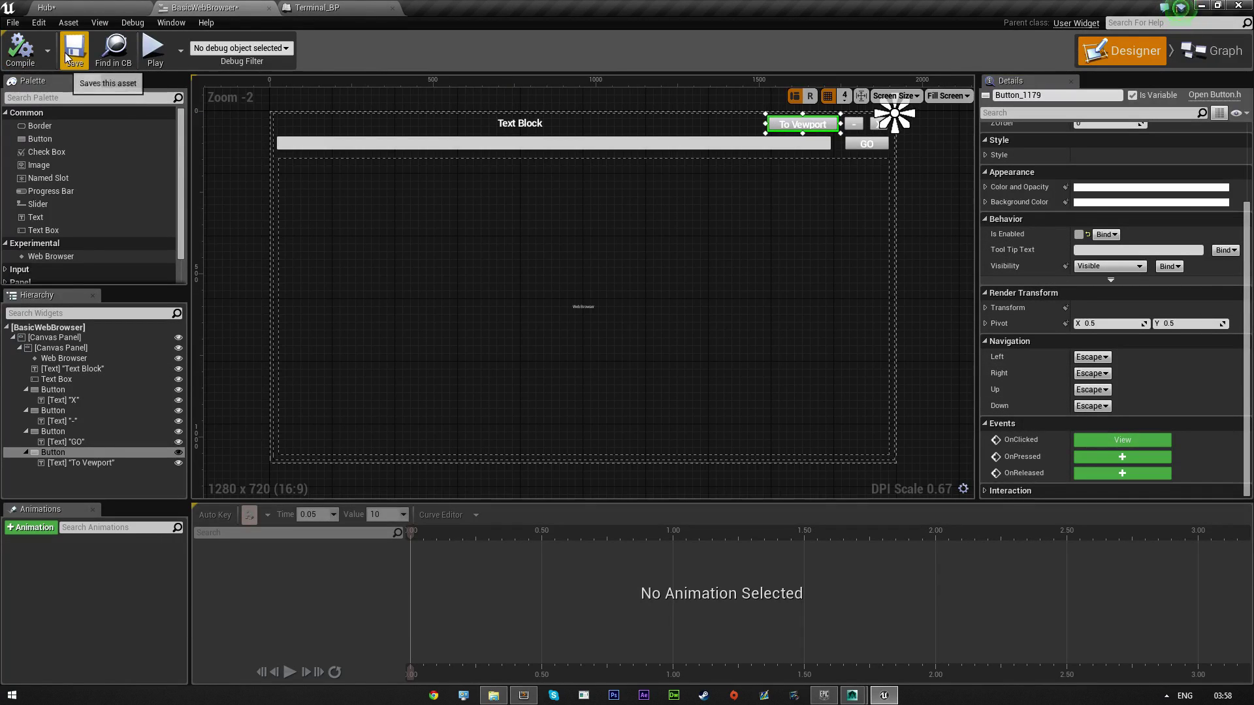
{"action": "left_click", "coordinate": [68, 57]}
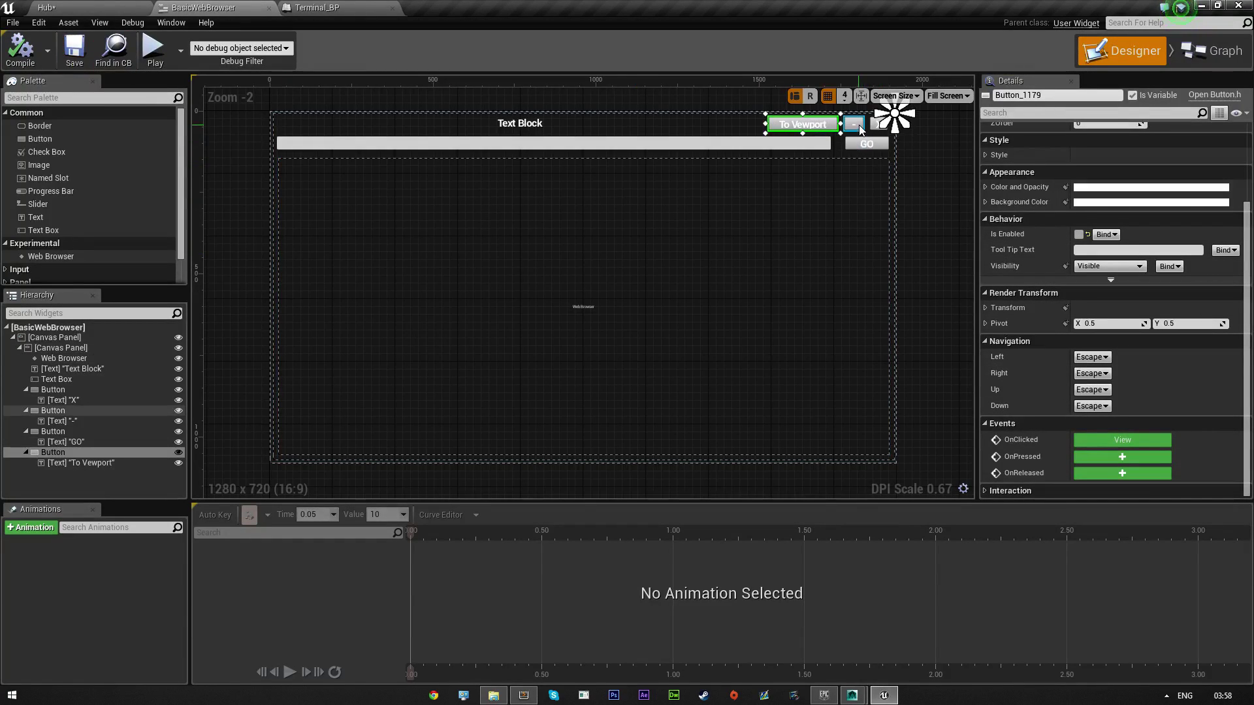
- Add an OnClicked event for the X button (Button_266) of the browser widget
{"action": "left_click", "coordinate": [856, 126]}
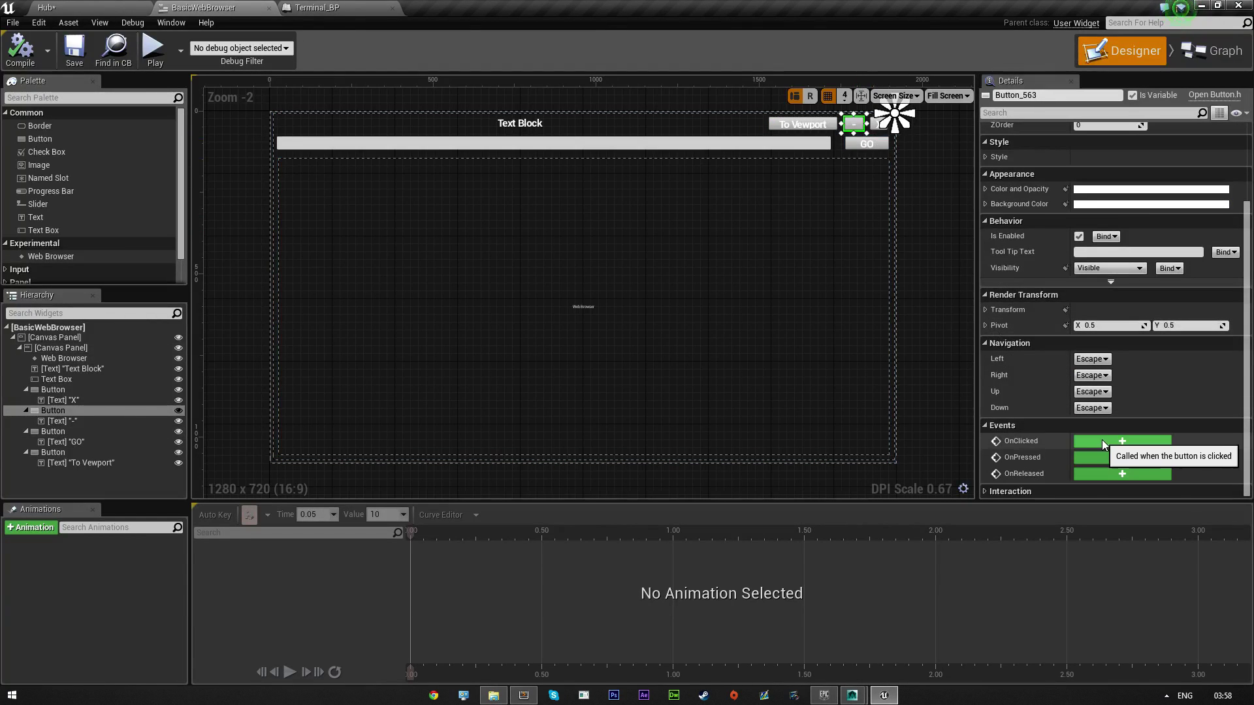
{"action": "scroll", "coordinate": [1102, 440], "scroll_direction": "up", "scroll_amount": 3}
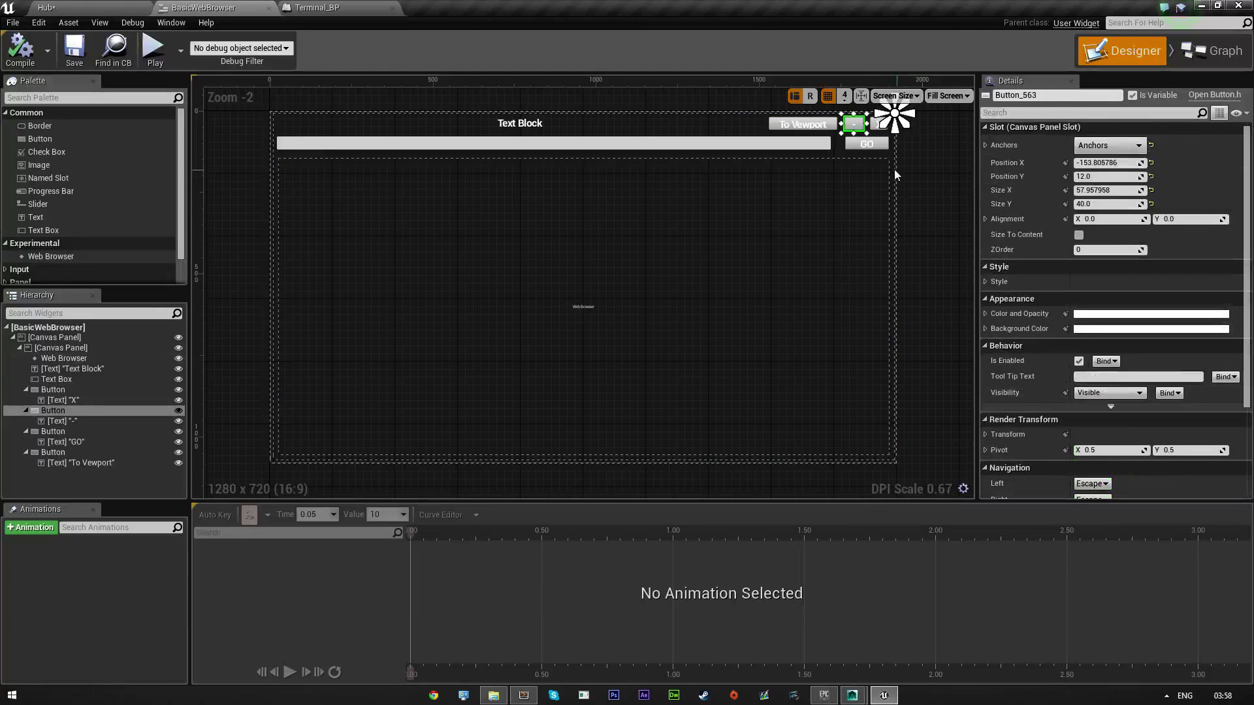
{"action": "left_click", "coordinate": [872, 124]}
{"action": "scroll", "coordinate": [1109, 483], "scroll_direction": "down", "scroll_amount": 3}
{"action": "left_click", "coordinate": [1122, 440]}
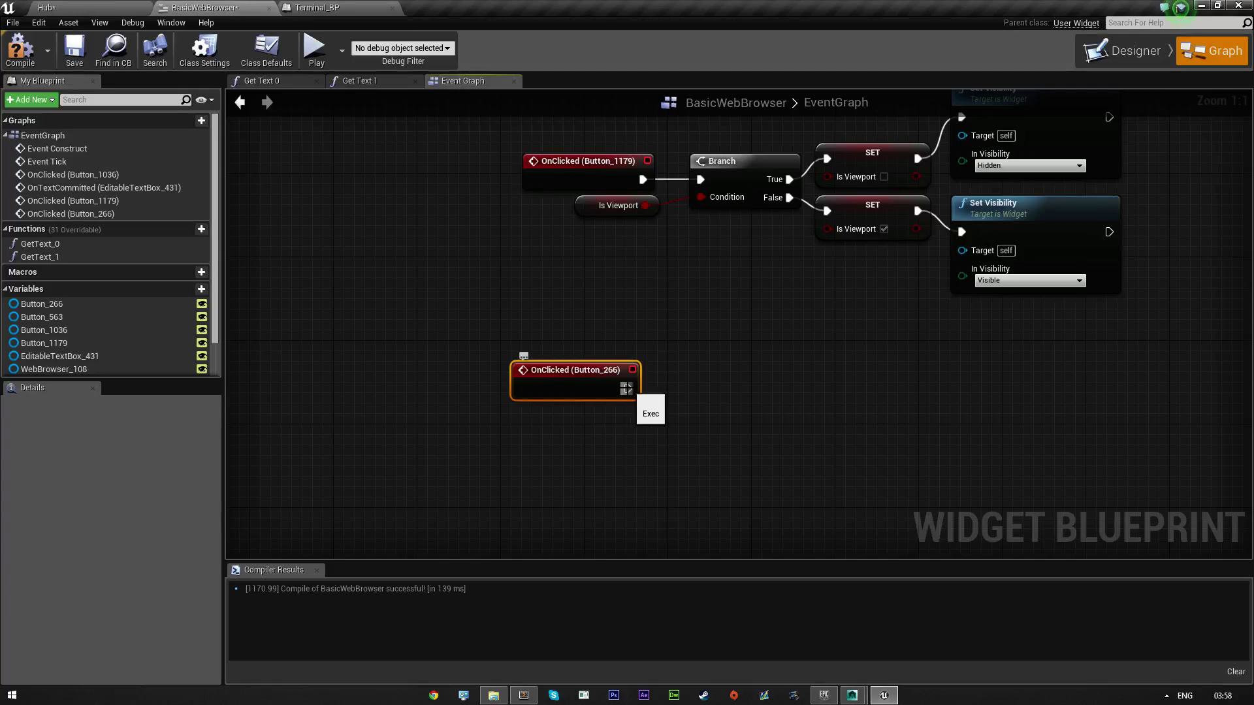
- Add a Load URL node executed by OnClicked (Button_266), finding it with Context Sensitive turned off
{"action": "left_click_drag", "start_coordinate": [627, 388], "coordinate": [681, 378]}
{"action": "type", "text": "loadURL"}
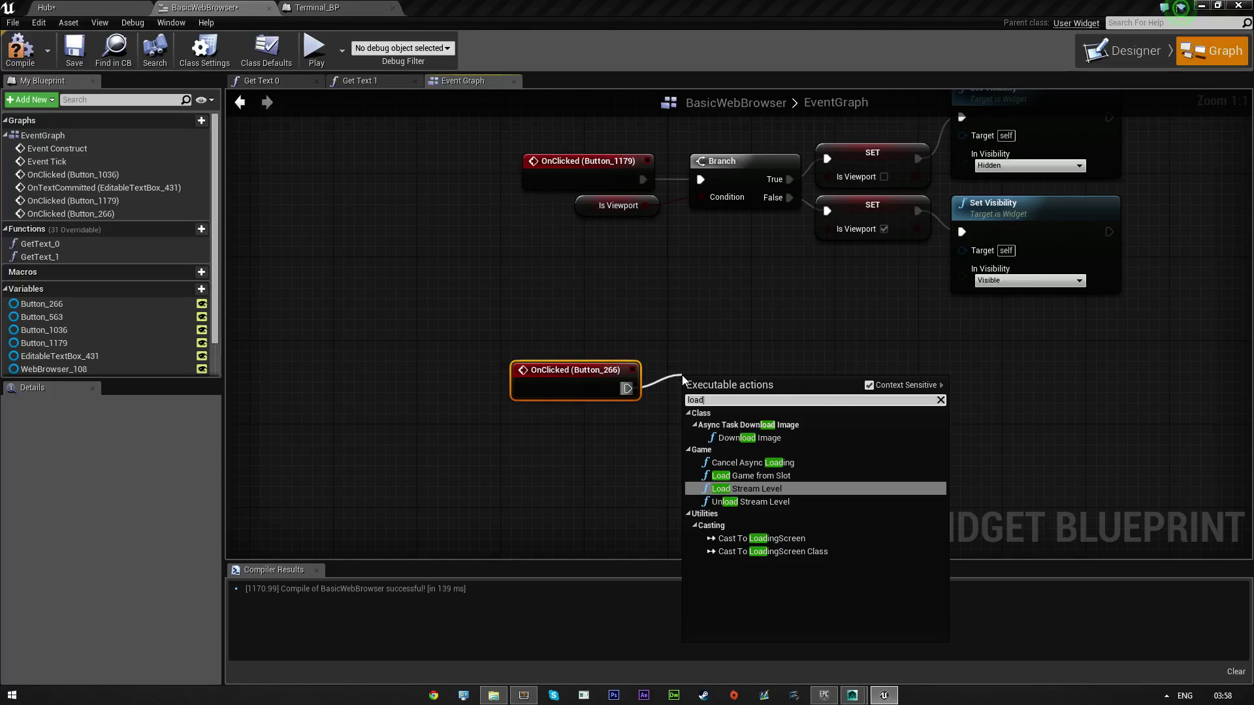
{"action": "left_click", "coordinate": [868, 385]}
{"action": "left_click", "coordinate": [790, 431]}
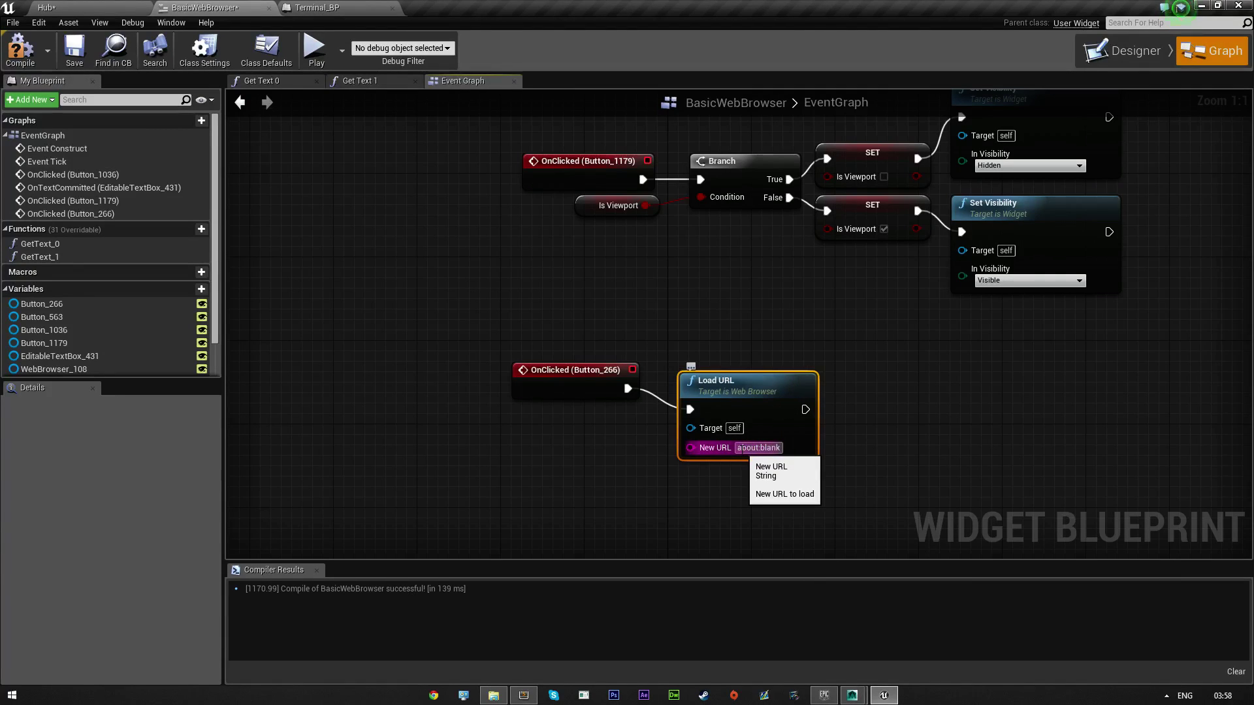
- Add a Set Input Mode Game Only node wired to the execution output of the new Load URL node
{"action": "scroll", "coordinate": [842, 425], "scroll_direction": "down", "scroll_amount": 5}
{"action": "scroll", "coordinate": [895, 358], "scroll_direction": "up", "scroll_amount": 4}
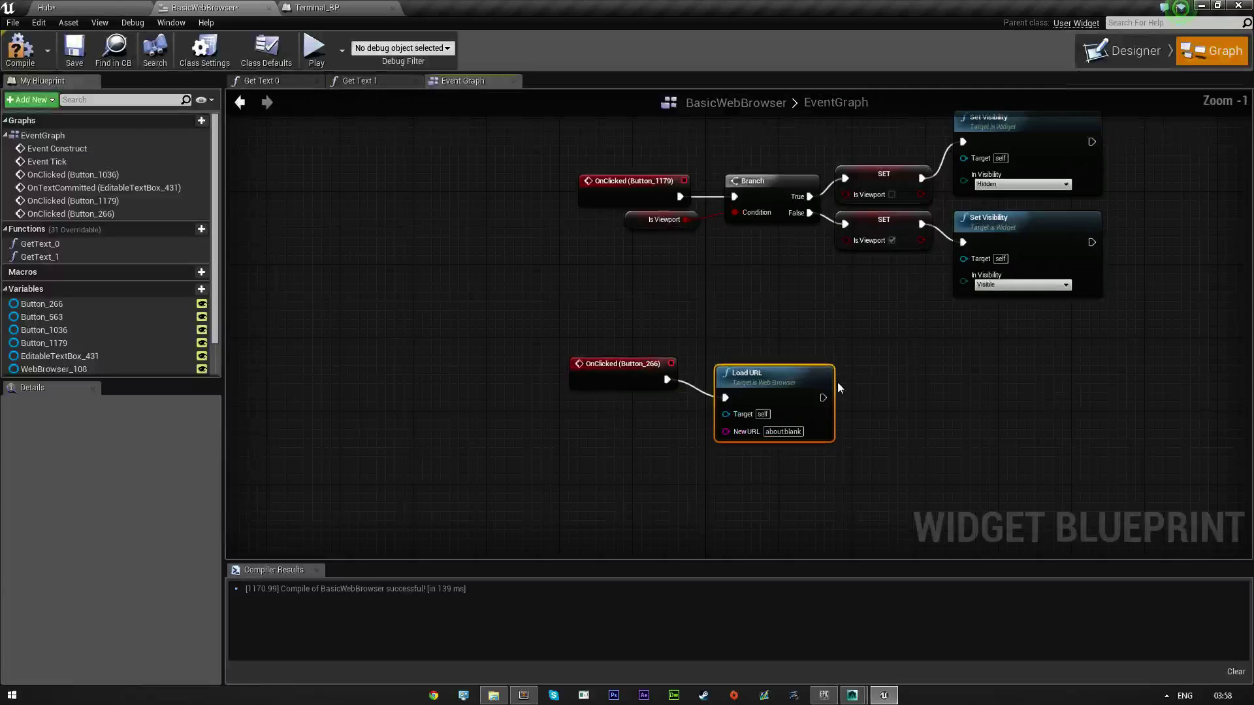
{"action": "left_click_drag", "start_coordinate": [845, 394], "coordinate": [854, 394]}
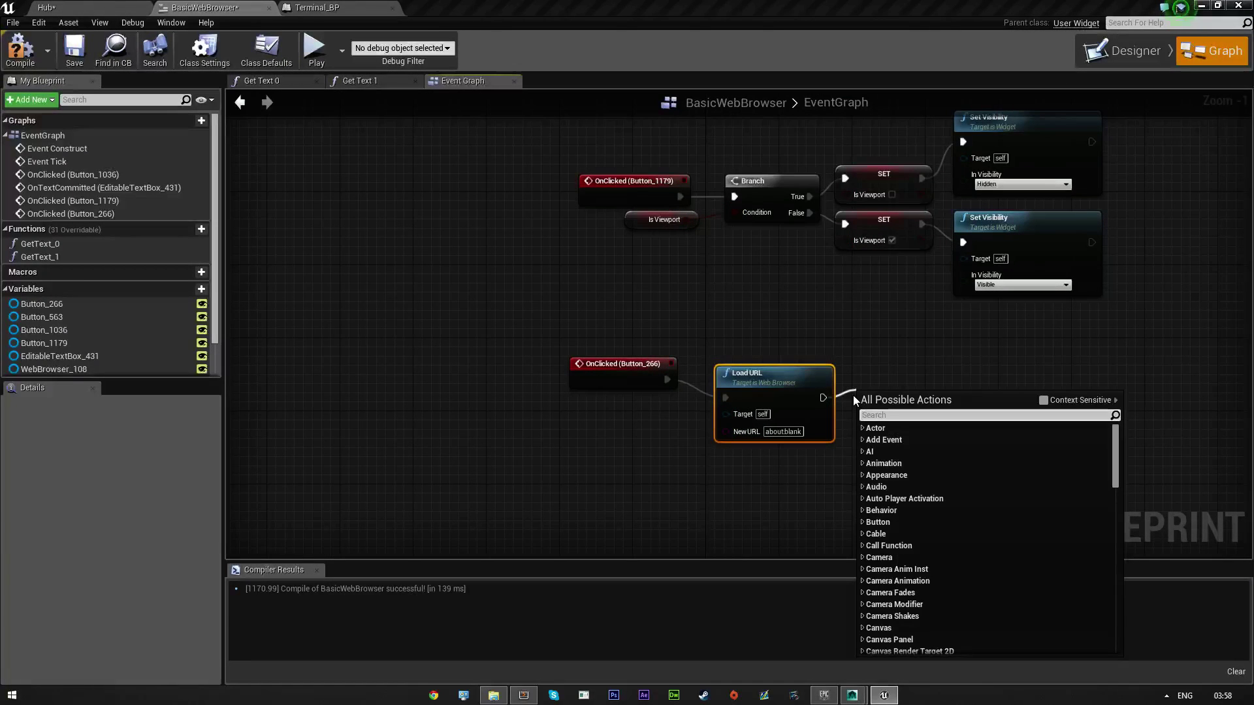
{"action": "type", "text": "set"}
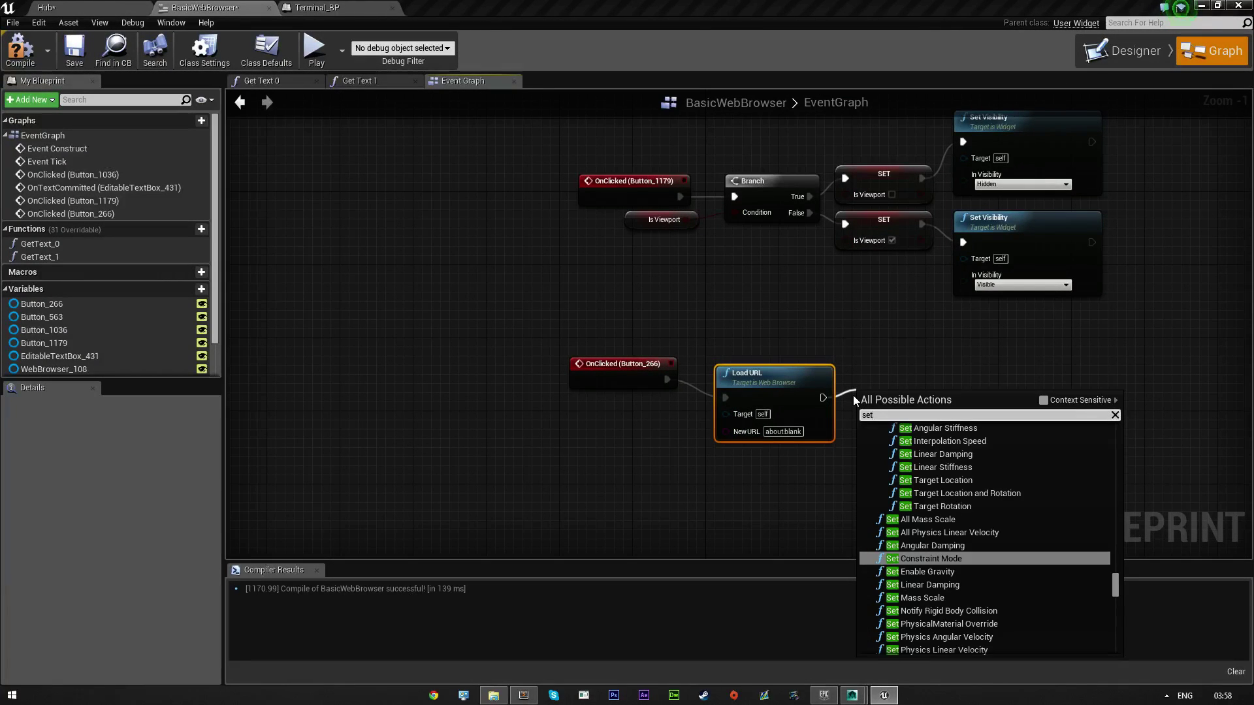
{"action": "type", "text": " input"}
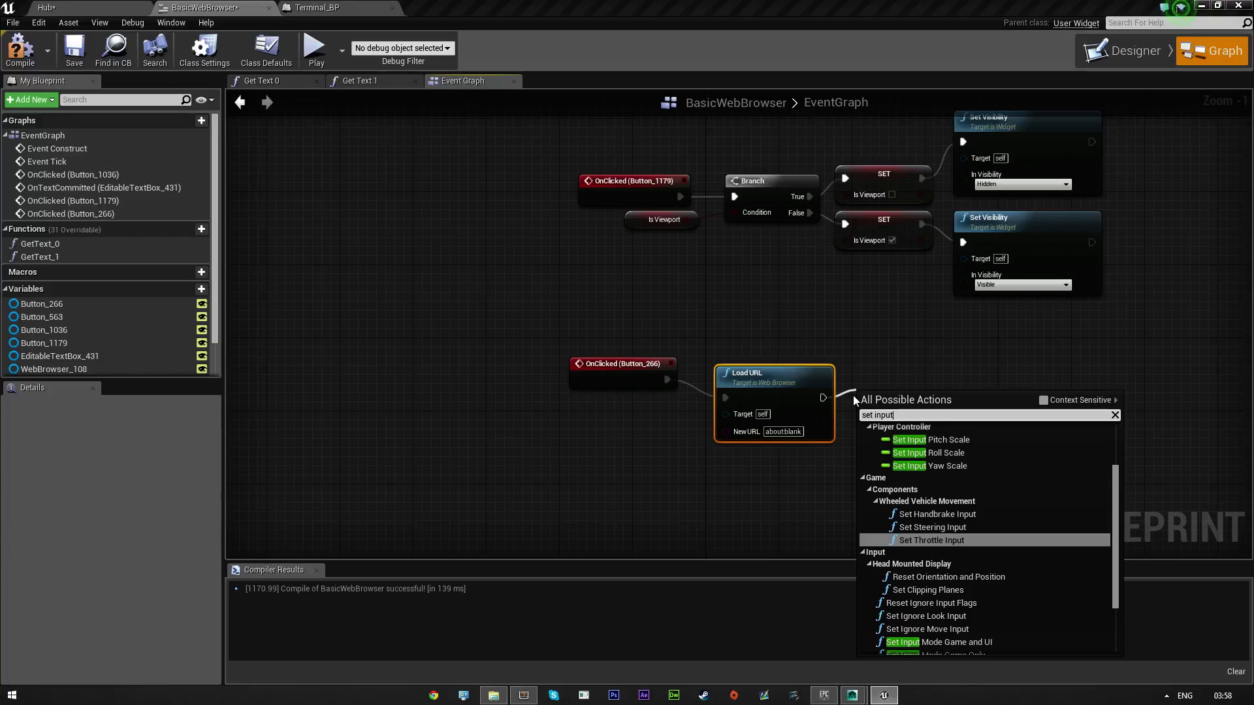
{"action": "key", "text": "Down"}
{"action": "key", "text": "Down"}
{"action": "key", "text": "Down"}
{"action": "key", "text": "Down"}
{"action": "key", "text": "Down"}
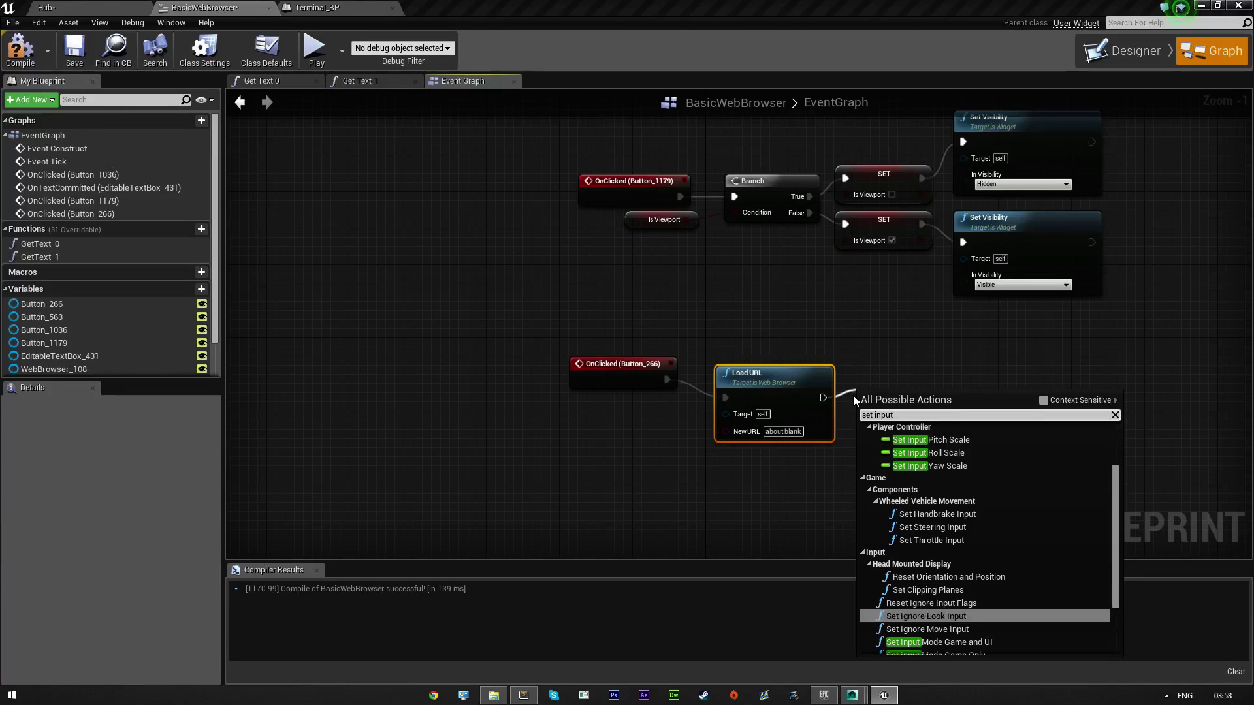
{"action": "key", "text": "Return"}
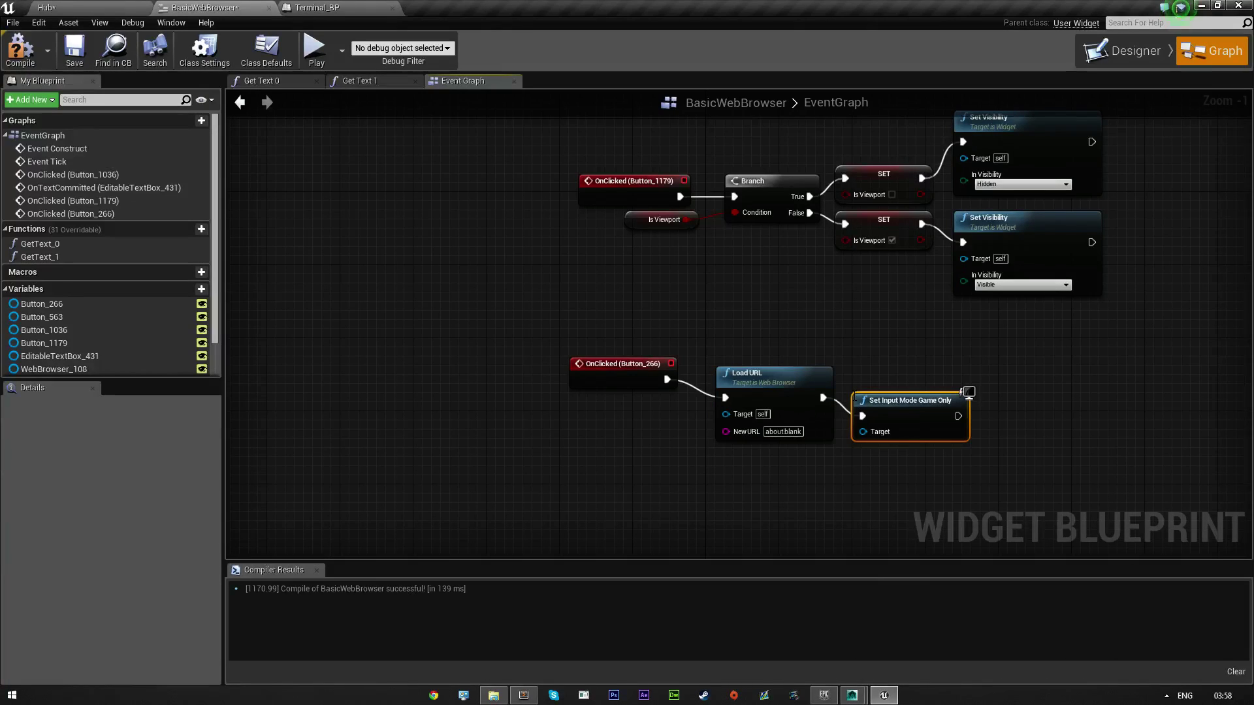
- Align the Load URL and Set Input Mode Game Only nodes in a straight row with OnClicked (Button_266)
{"action": "left_click_drag", "start_coordinate": [776, 373], "coordinate": [763, 357]}
{"action": "left_click", "coordinate": [813, 479]}
{"action": "left_click_drag", "start_coordinate": [892, 387], "coordinate": [887, 365]}
{"action": "left_click", "coordinate": [1026, 425]}
{"action": "right_click_drag", "start_coordinate": [1026, 419], "coordinate": [939, 432]}
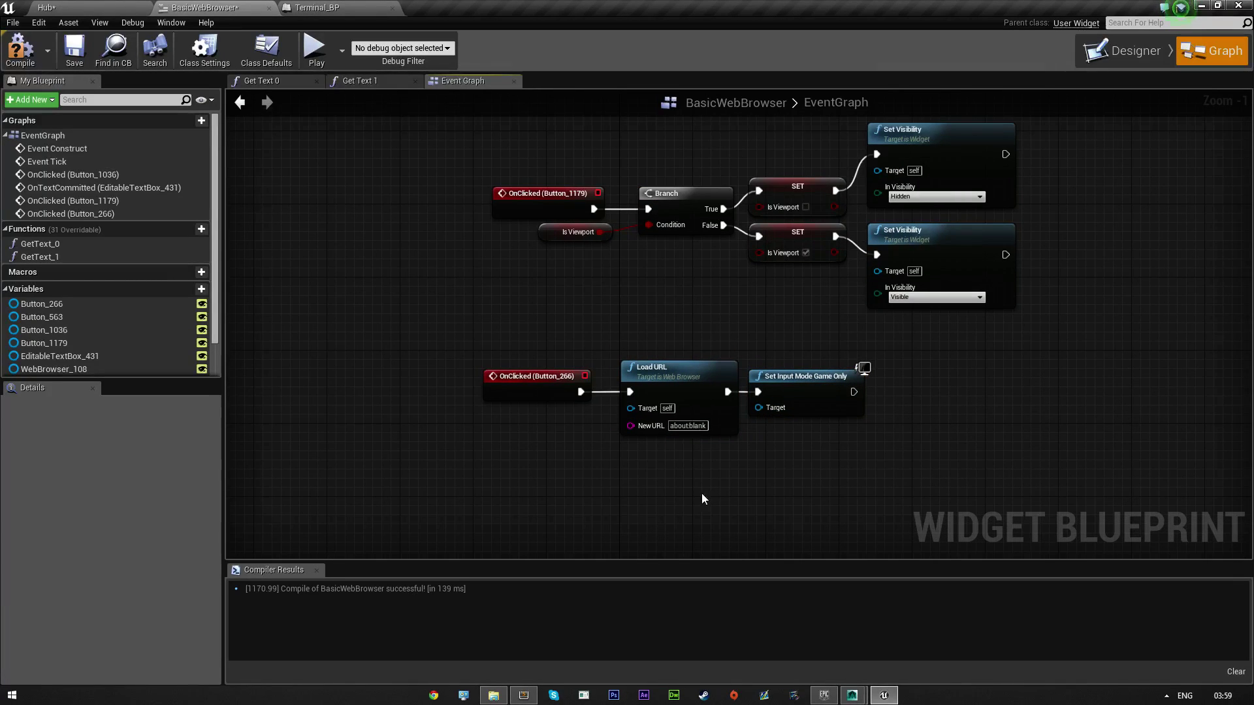
- Add an OnClicked event for the minimise "-" button (Button_563) from the widget designer
{"action": "left_click", "coordinate": [1110, 54]}
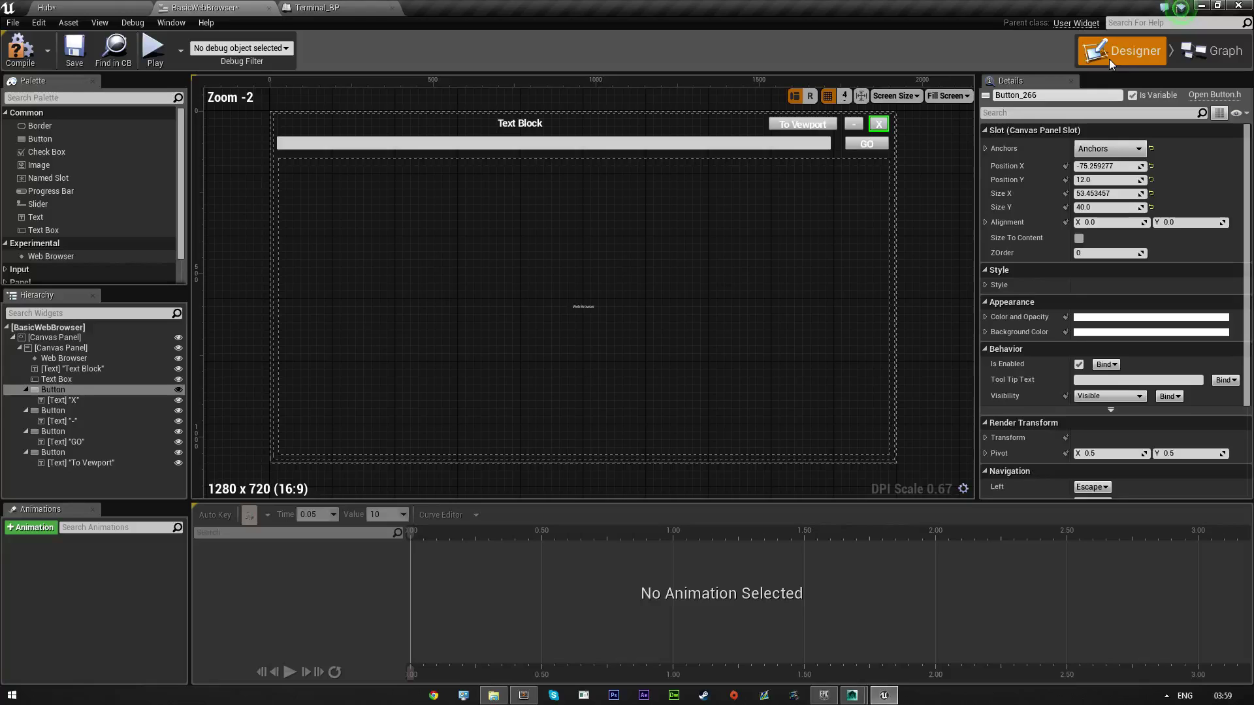
{"action": "left_click", "coordinate": [858, 128]}
{"action": "scroll", "coordinate": [1095, 323], "scroll_direction": "down", "scroll_amount": 4}
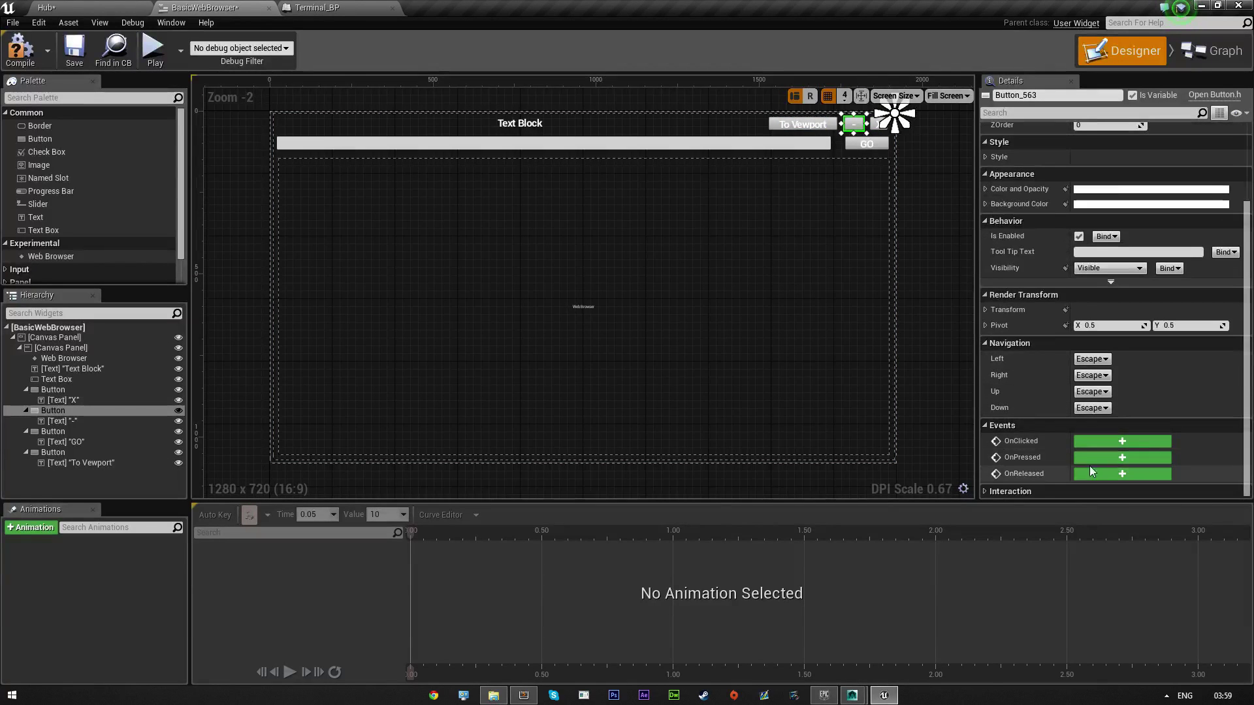
{"action": "left_click", "coordinate": [1113, 441]}
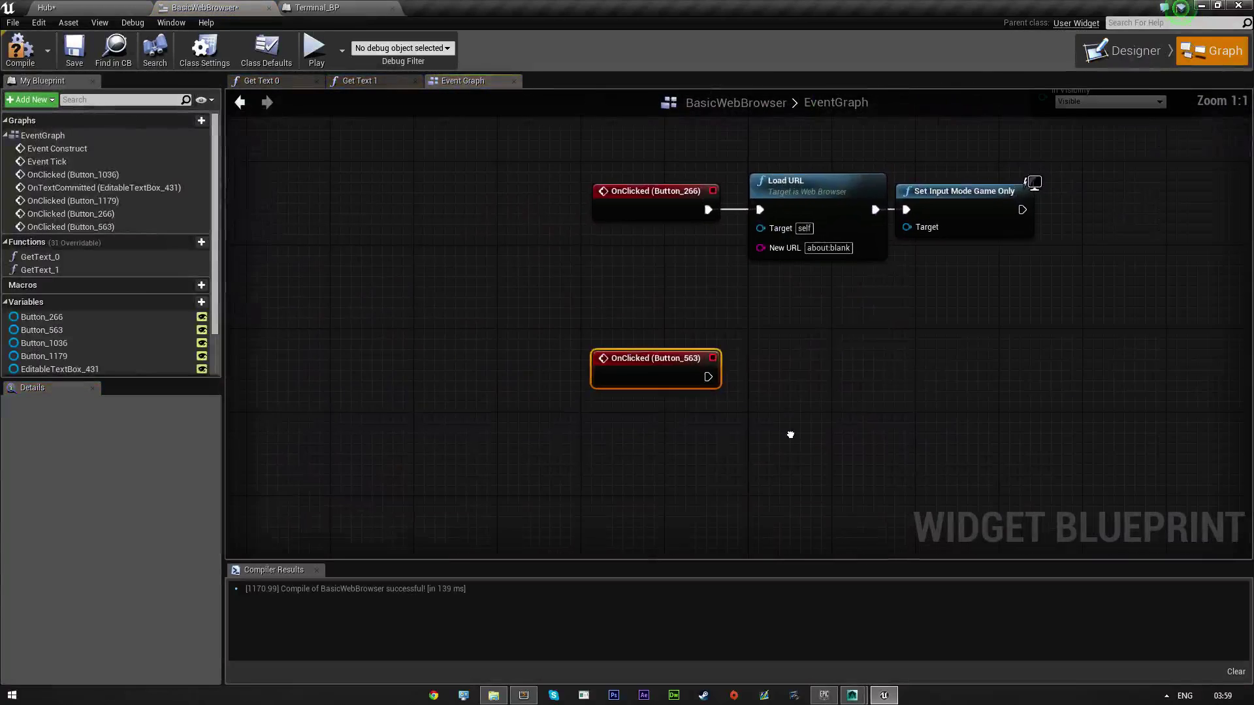
- Duplicate the Set Input Mode Game Only node, place it beside OnClicked (Button_563), and wire the event to it
{"action": "left_click", "coordinate": [933, 225]}
{"action": "key", "text": "ctrl+c"}
{"action": "key", "text": "ctrl+v"}
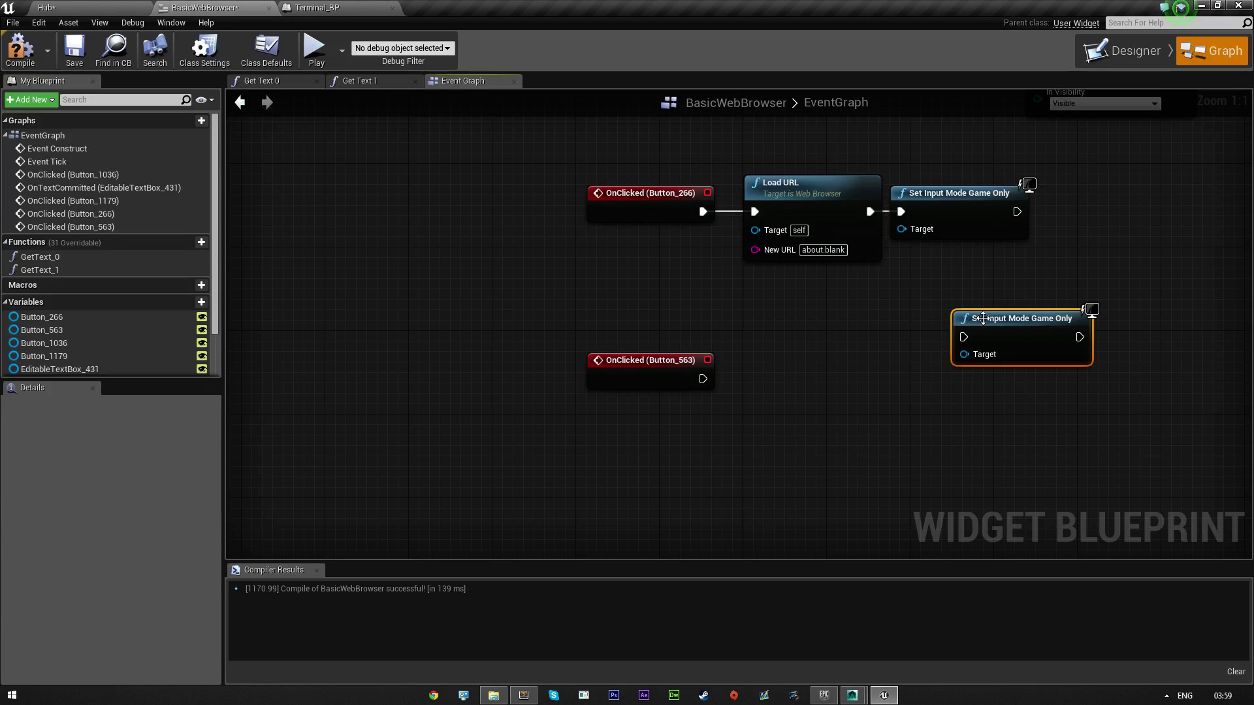
{"action": "left_click_drag", "start_coordinate": [967, 308], "coordinate": [768, 358]}
{"action": "left_click_drag", "start_coordinate": [700, 378], "coordinate": [758, 378]}
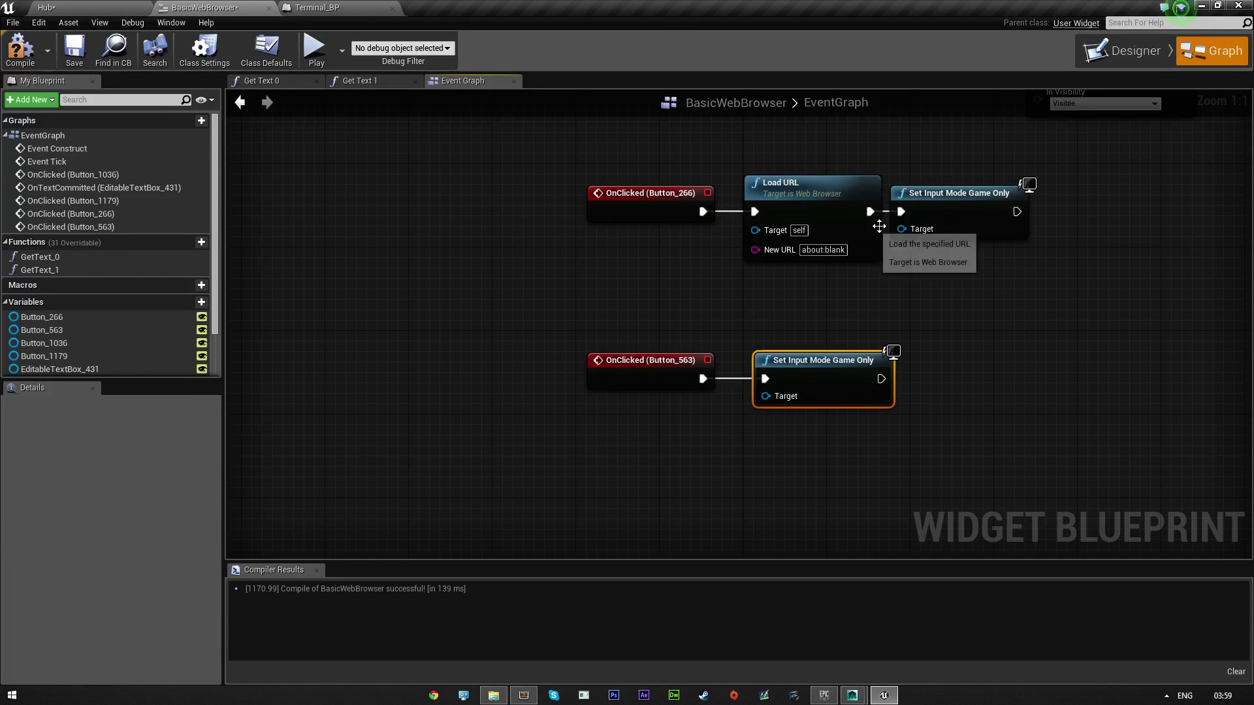
- Add a Get Player Controller node and wire its Return Value to the Target of both Set Input Mode Game Only nodes
{"action": "left_click_drag", "start_coordinate": [901, 229], "coordinate": [820, 312]}
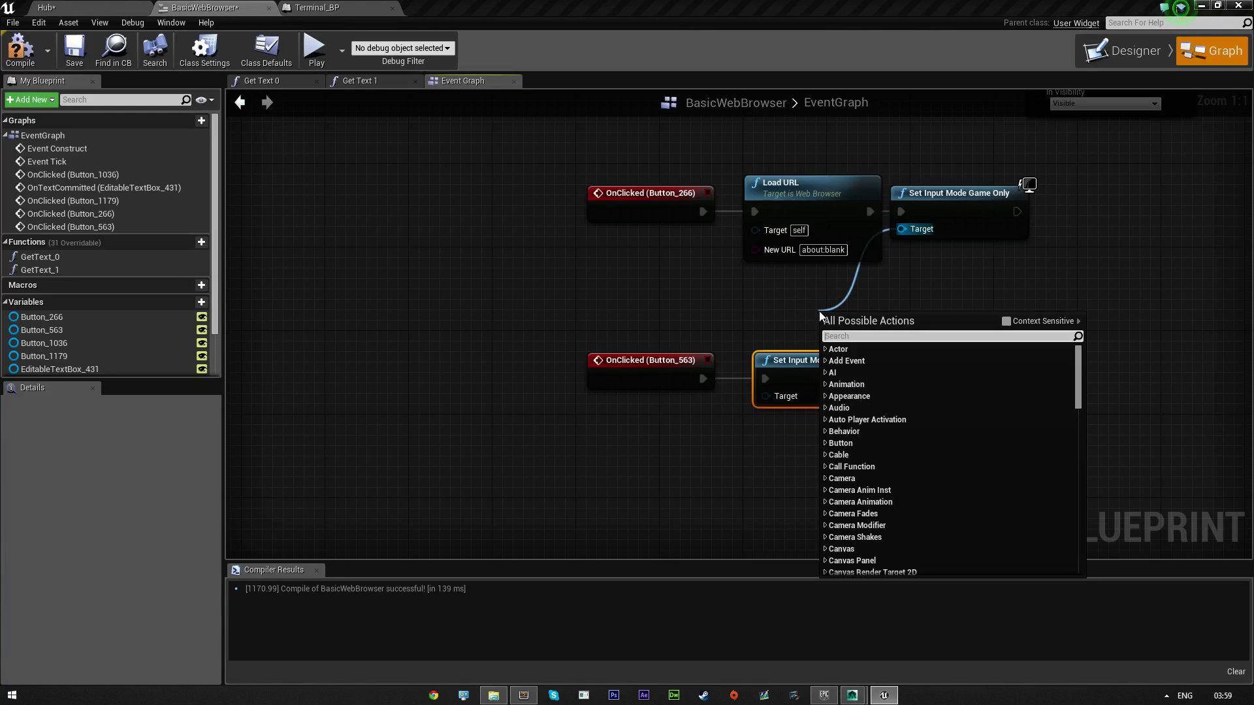
{"action": "type", "text": "get player controller"}
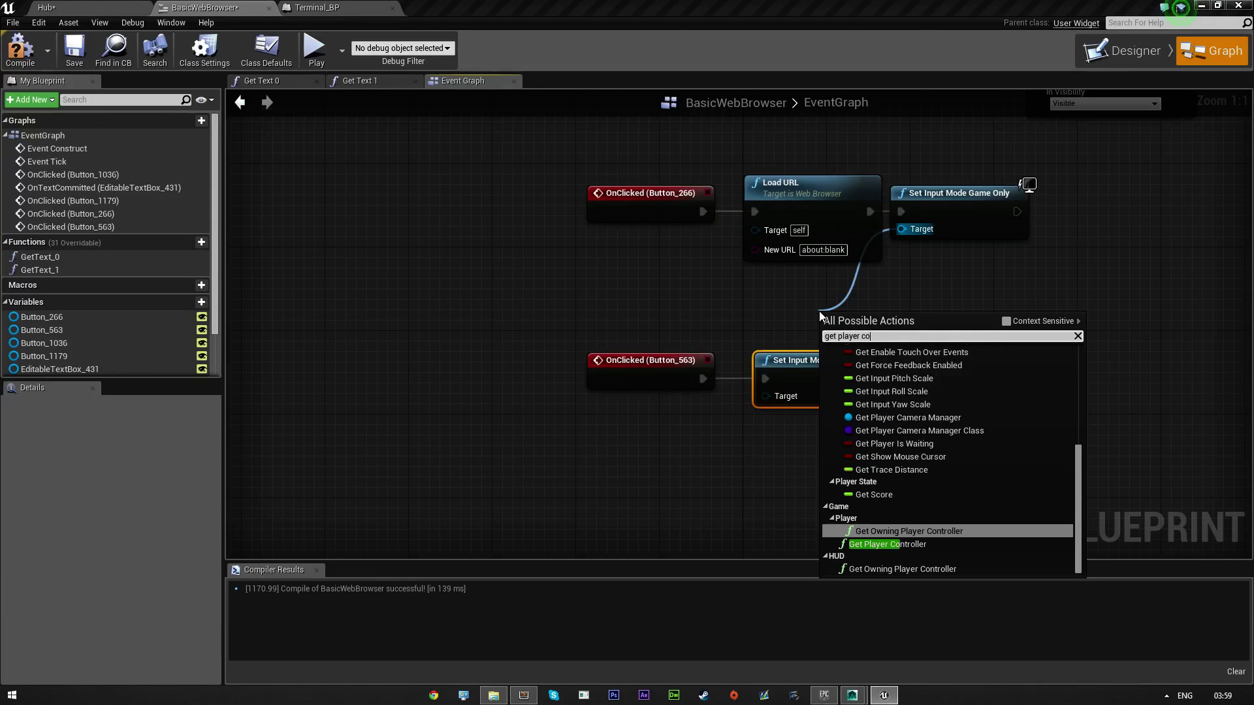
{"action": "key", "text": "Return"}
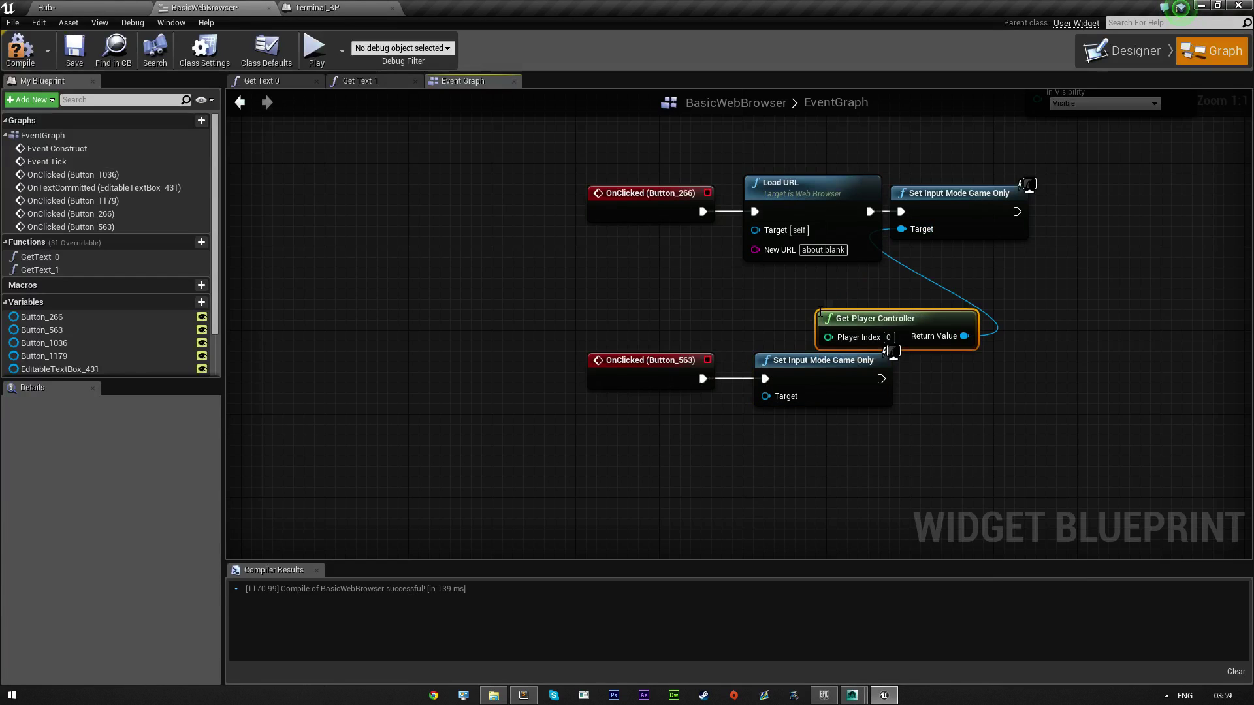
{"action": "left_click_drag", "start_coordinate": [820, 311], "coordinate": [569, 291]}
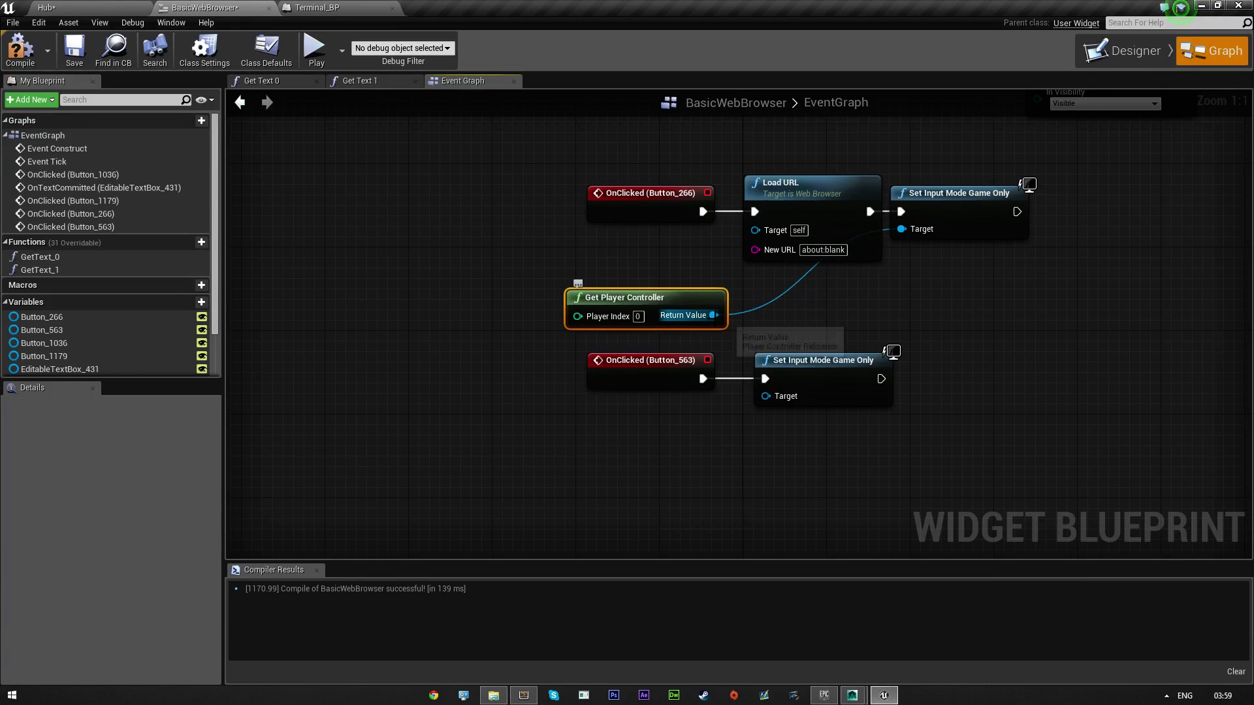
{"action": "left_click_drag", "start_coordinate": [713, 314], "coordinate": [762, 401]}
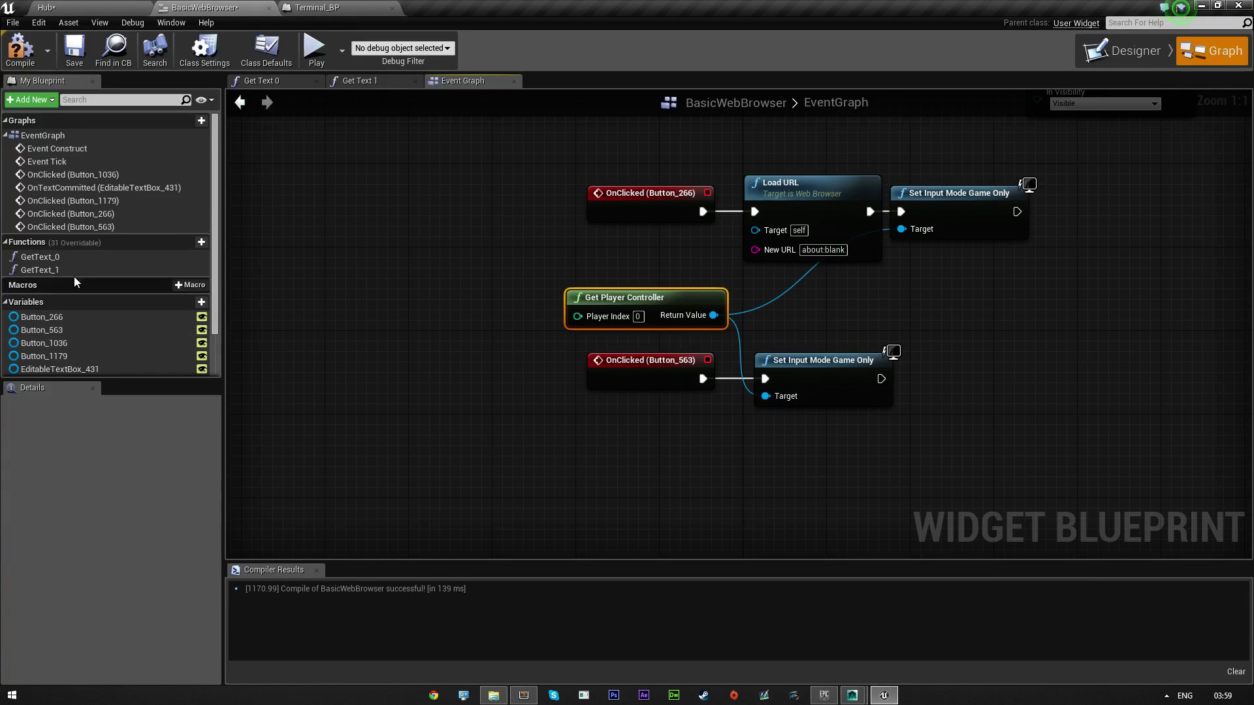
- Add a getter for WebBrowser_108, wire it to the Target of the Load URL node, and position it under OnClicked (Button_266)
{"action": "scroll", "coordinate": [78, 313], "scroll_direction": "down", "scroll_amount": 3}
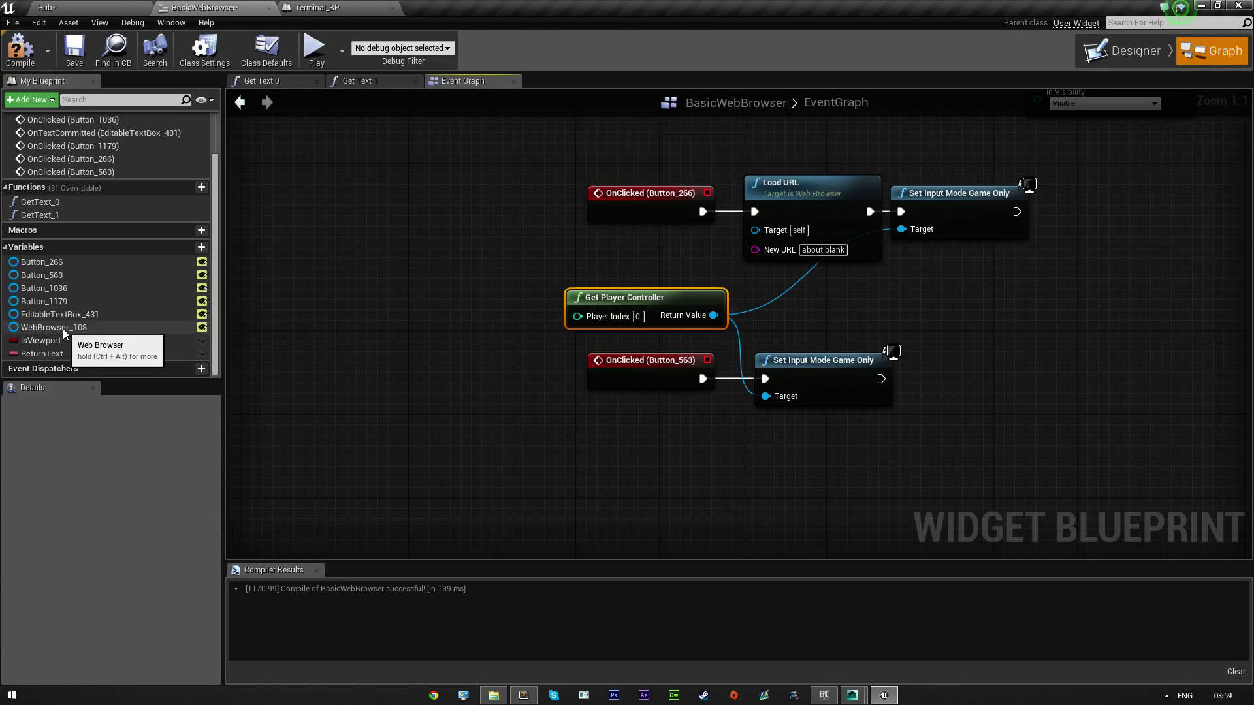
{"action": "left_click_drag", "start_coordinate": [63, 328], "coordinate": [569, 252]}
{"action": "left_click", "coordinate": [608, 259]}
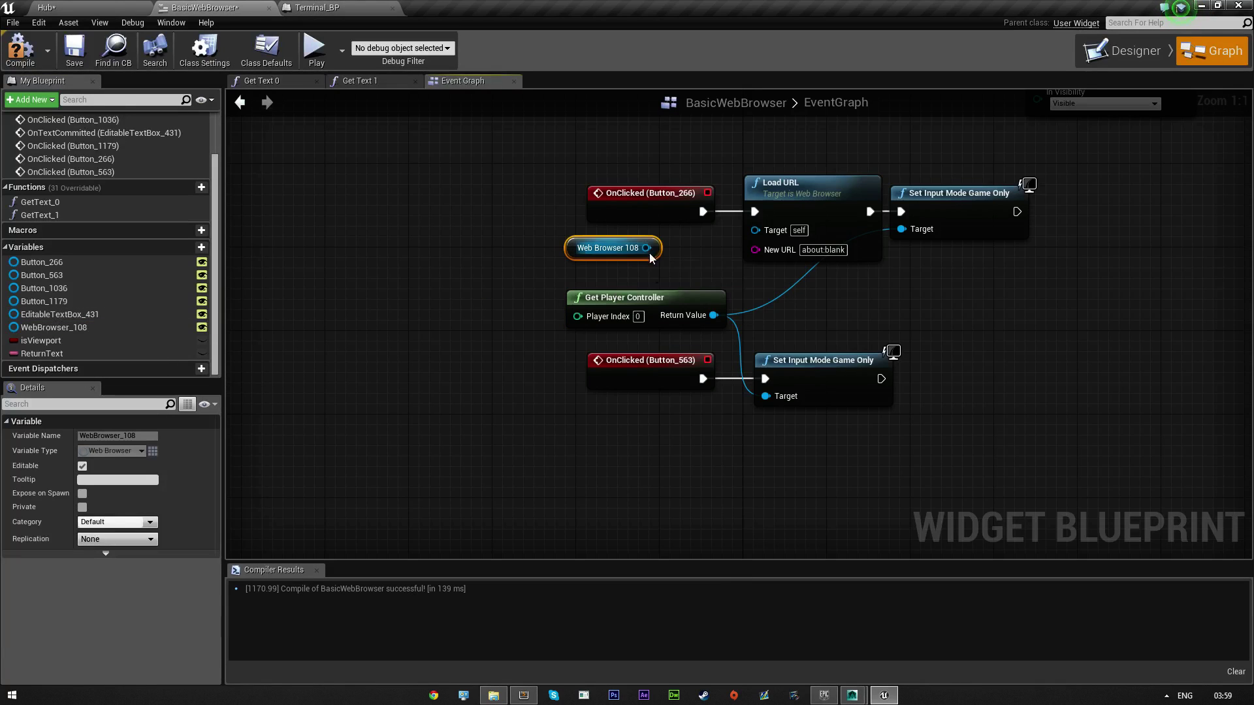
{"action": "left_click_drag", "start_coordinate": [646, 249], "coordinate": [757, 230]}
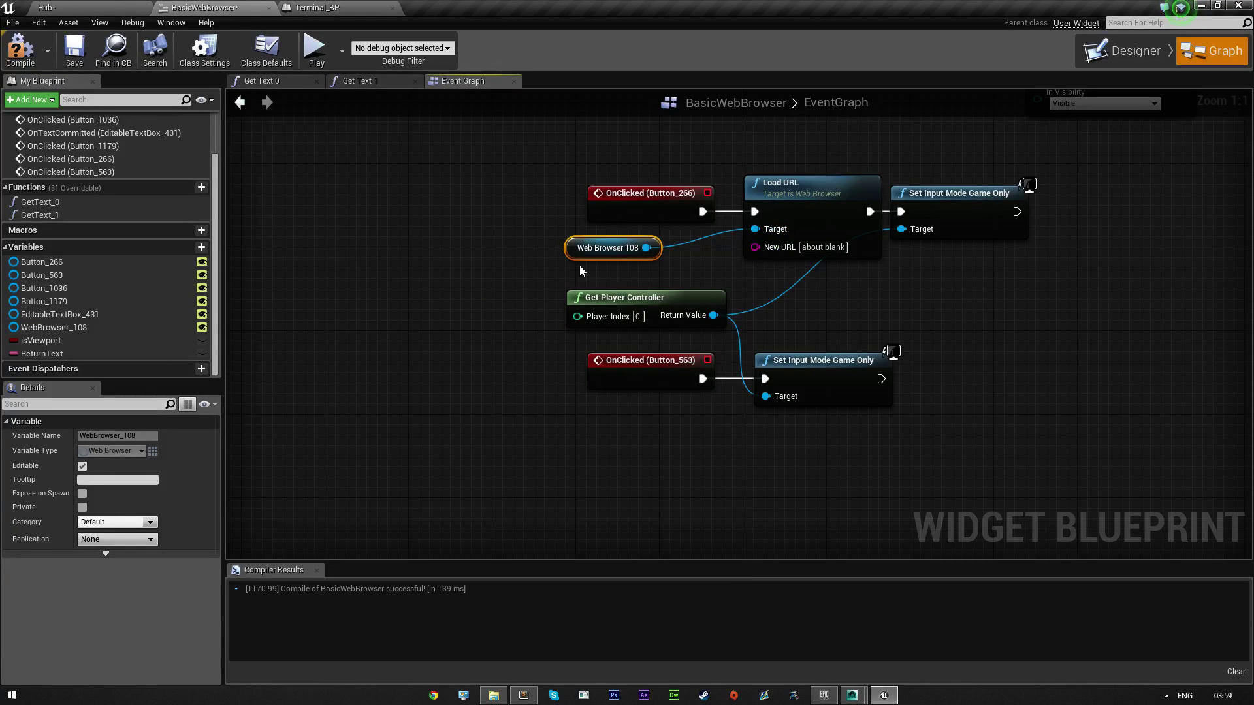
{"action": "left_click_drag", "start_coordinate": [575, 253], "coordinate": [620, 257]}
- Compile the BasicWebBrowser widget blueprint and review the button event chains in its event graph
{"action": "left_click", "coordinate": [980, 314]}
{"action": "right_click_drag", "start_coordinate": [986, 312], "coordinate": [797, 307]}
{"action": "scroll", "coordinate": [797, 306], "scroll_direction": "down", "scroll_amount": 1}
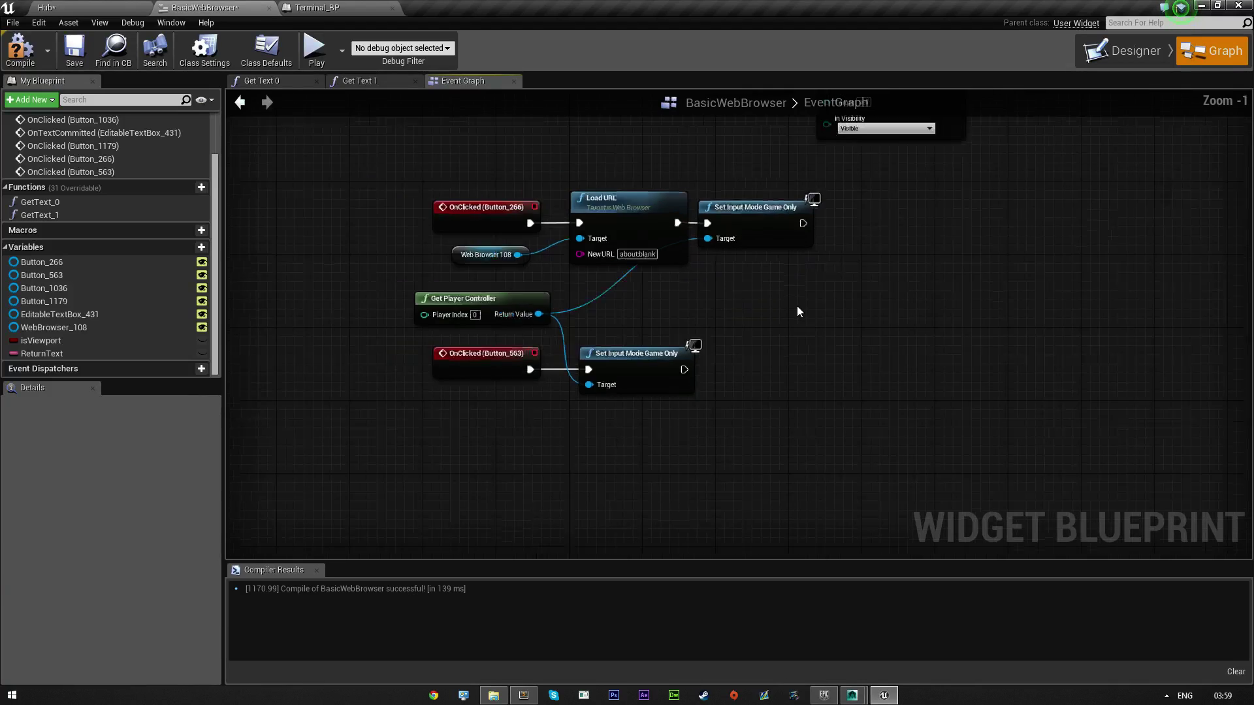
{"action": "scroll", "coordinate": [796, 311], "scroll_direction": "down", "scroll_amount": 4}
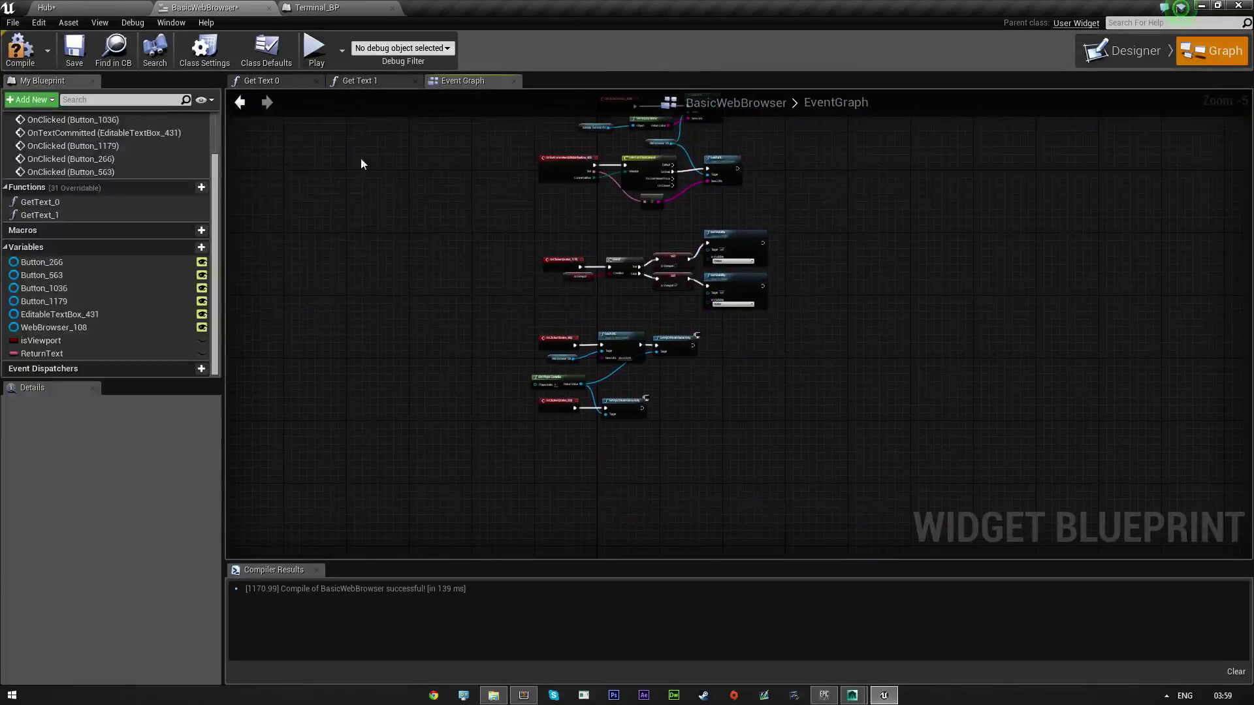
{"action": "left_click", "coordinate": [31, 68]}
{"action": "scroll", "coordinate": [848, 339], "scroll_direction": "up", "scroll_amount": 5}
{"action": "right_click_drag", "start_coordinate": [805, 355], "coordinate": [886, 323]}
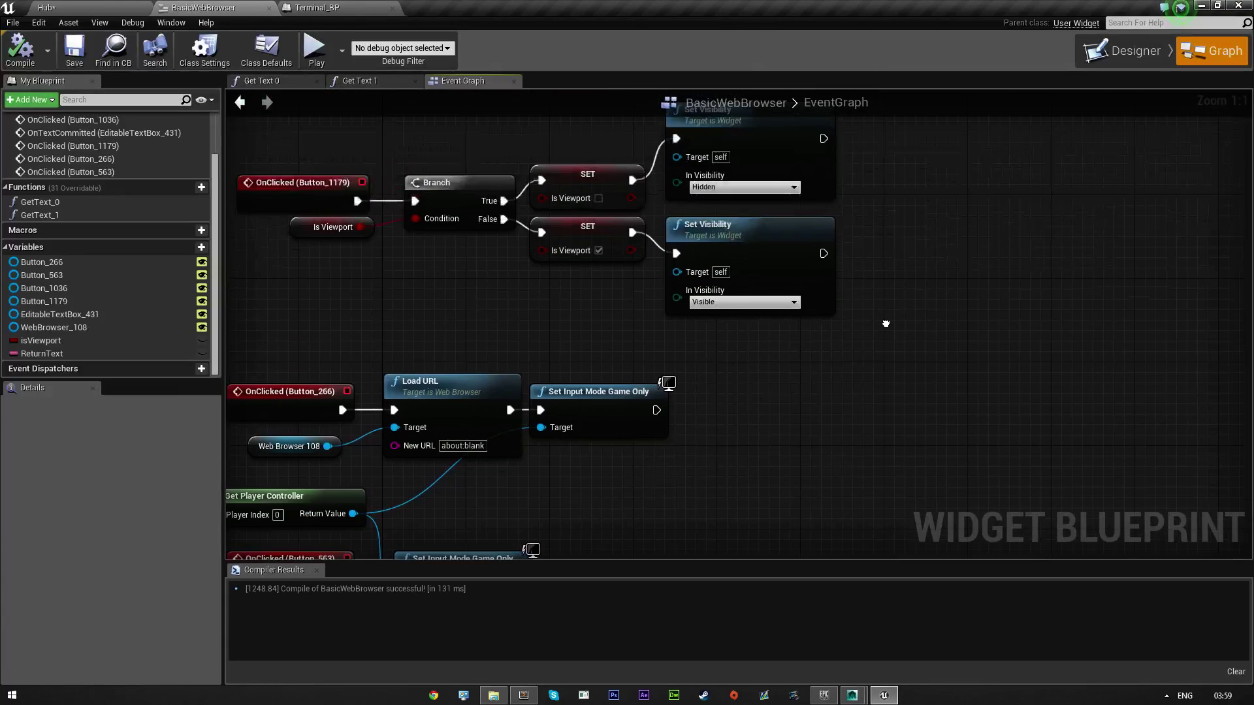
{"action": "scroll", "coordinate": [885, 323], "scroll_direction": "down", "scroll_amount": 3}
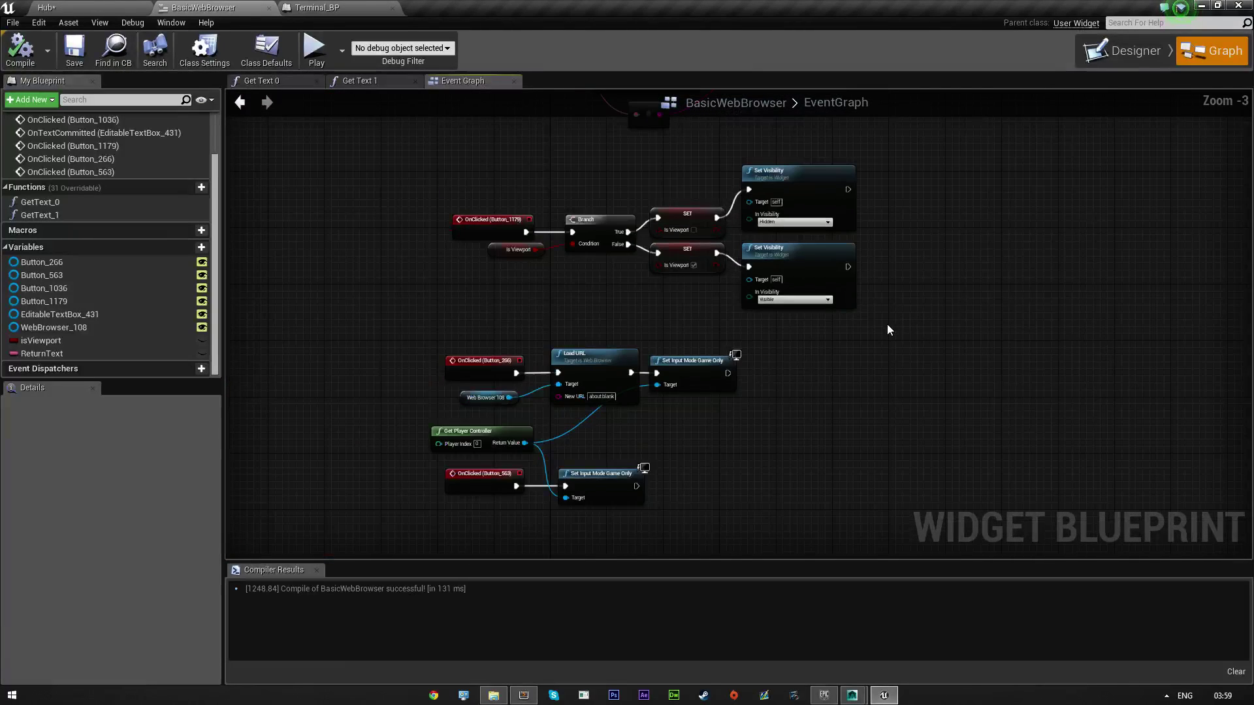
{"action": "scroll", "coordinate": [887, 324], "scroll_direction": "up", "scroll_amount": 1}
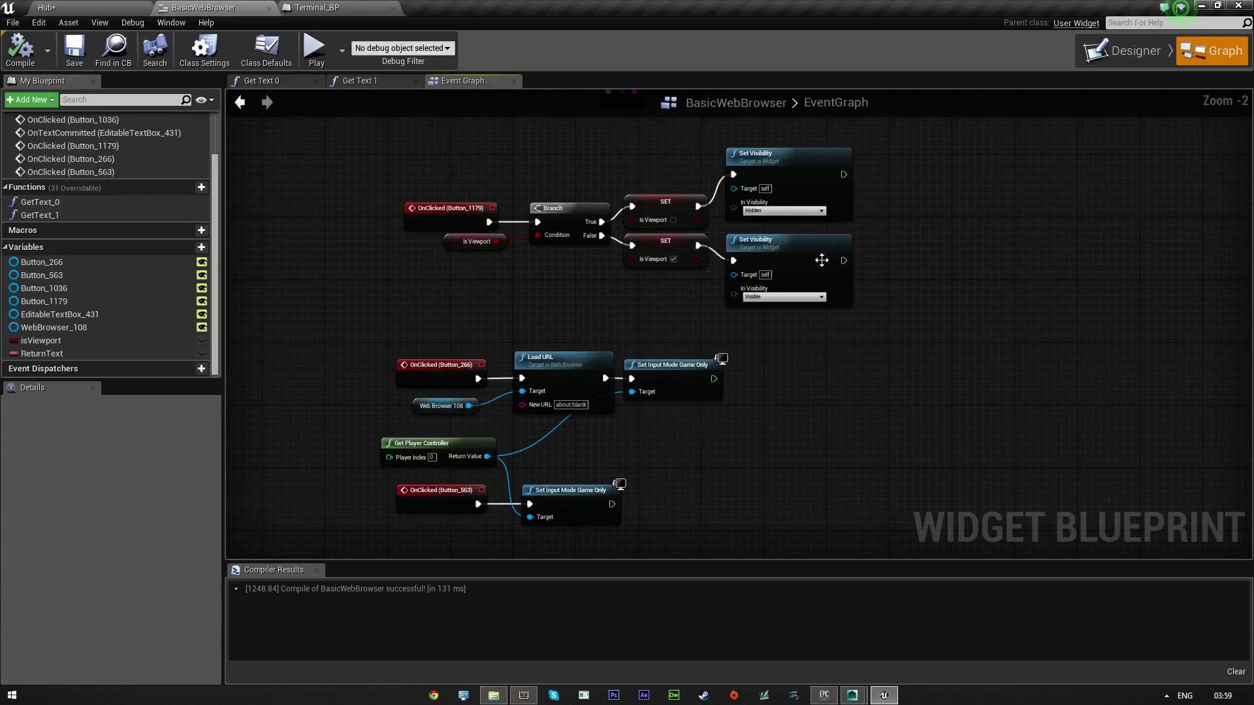
- Start the standalone game preview, resume the game, and walk up to the browser terminal
{"action": "left_click", "coordinate": [316, 60]}
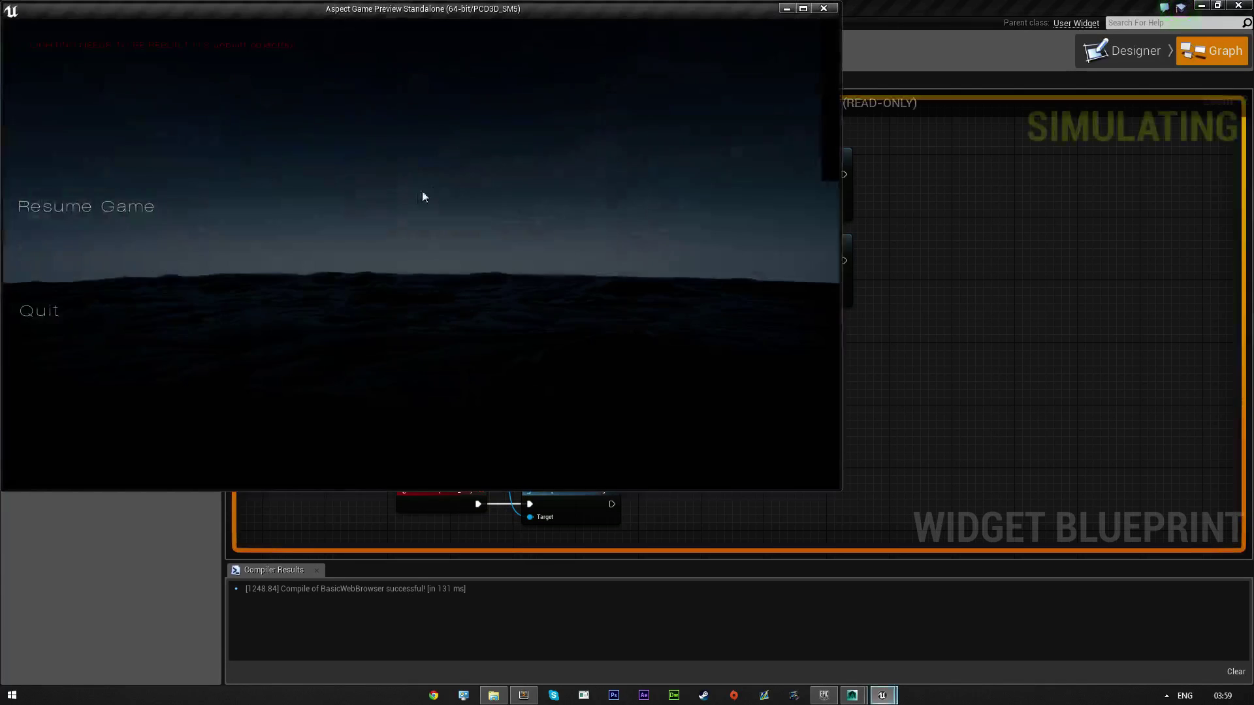
{"action": "left_click", "coordinate": [86, 208]}
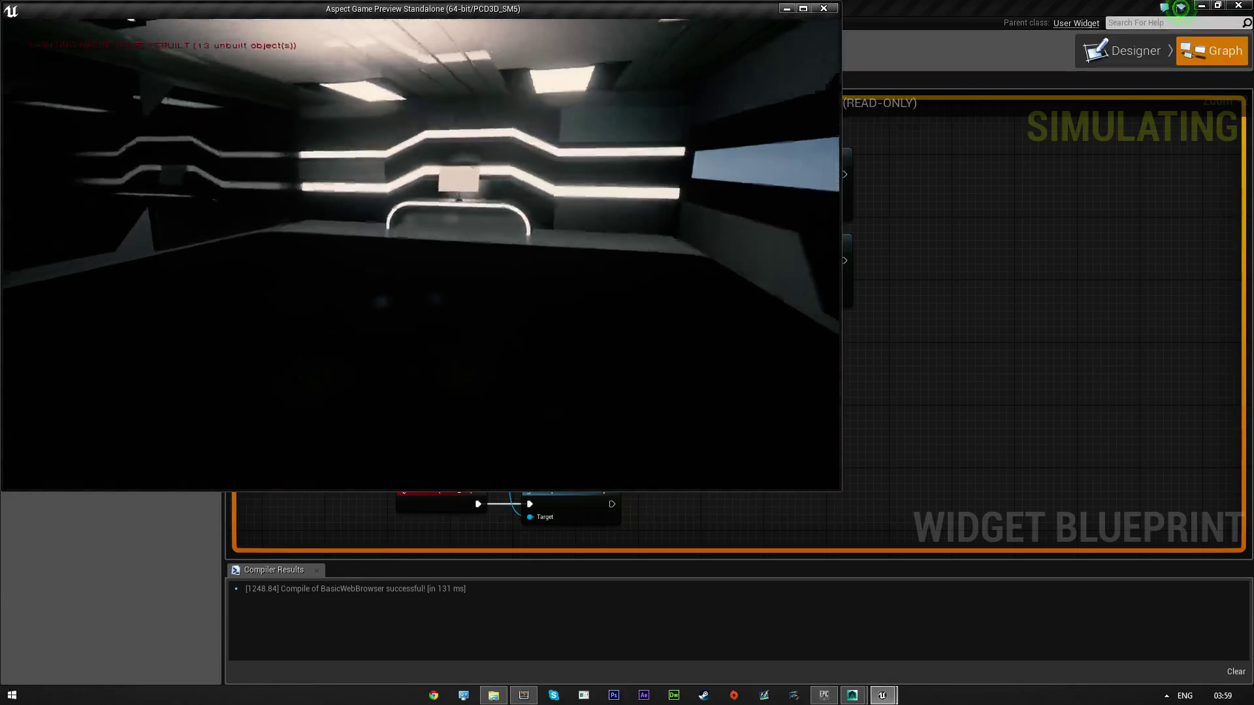
{"action": "key", "text": "w"}
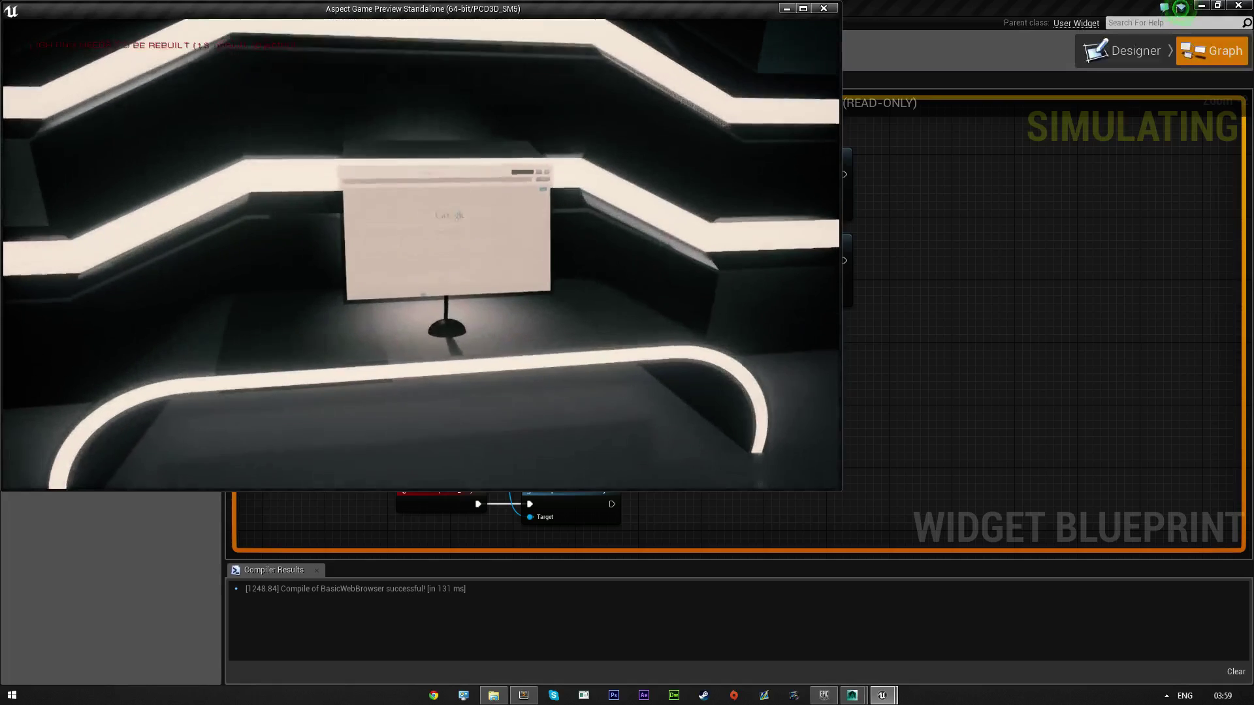
{"action": "key", "text": "w"}
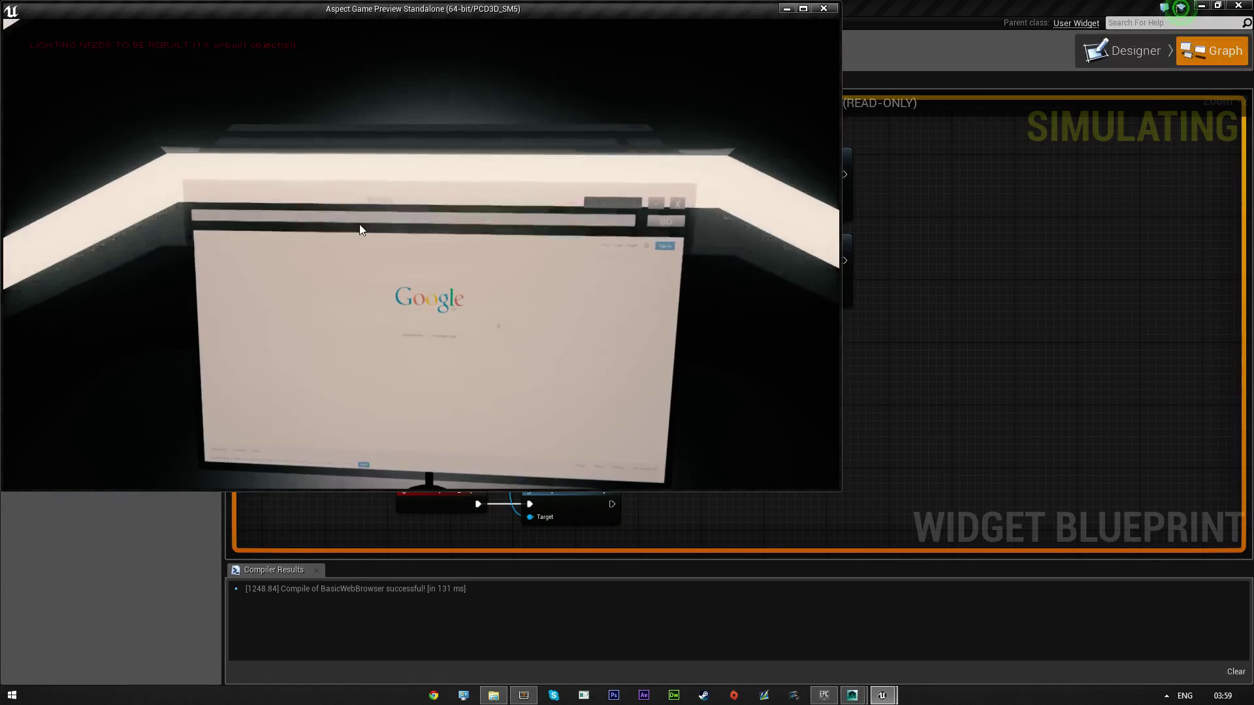
{"action": "left_click", "coordinate": [366, 218]}
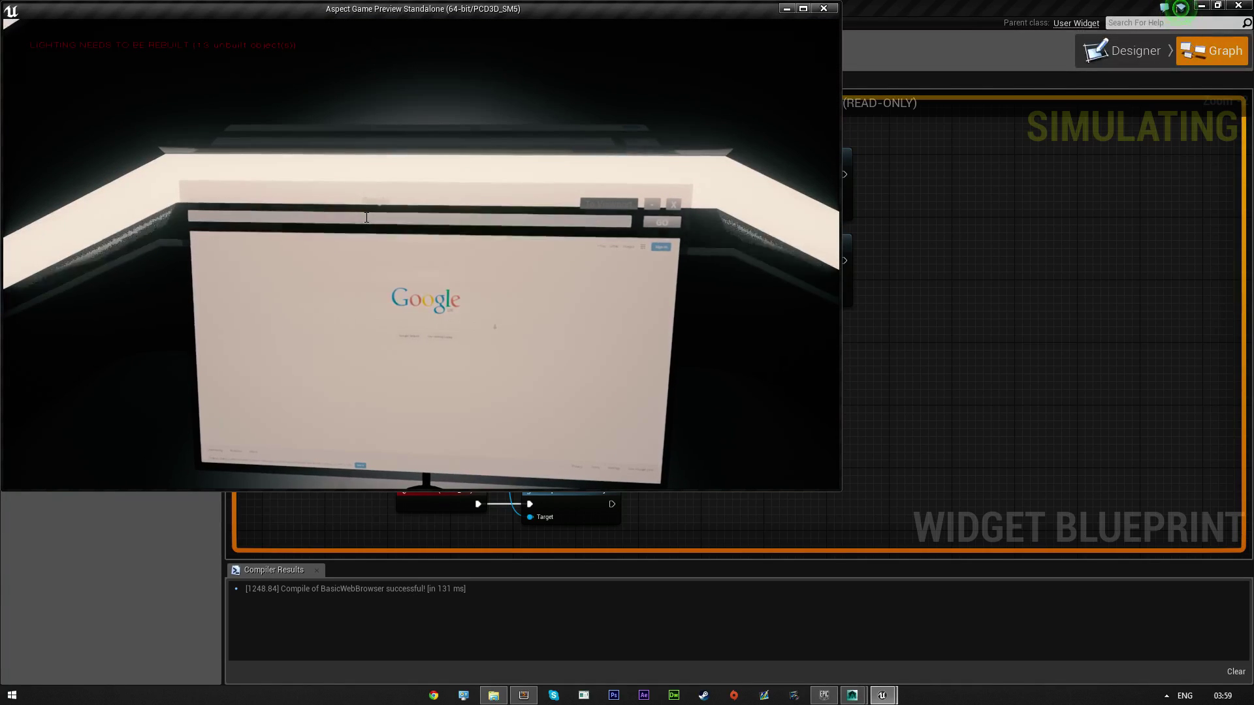
{"action": "type", "text": "www."}
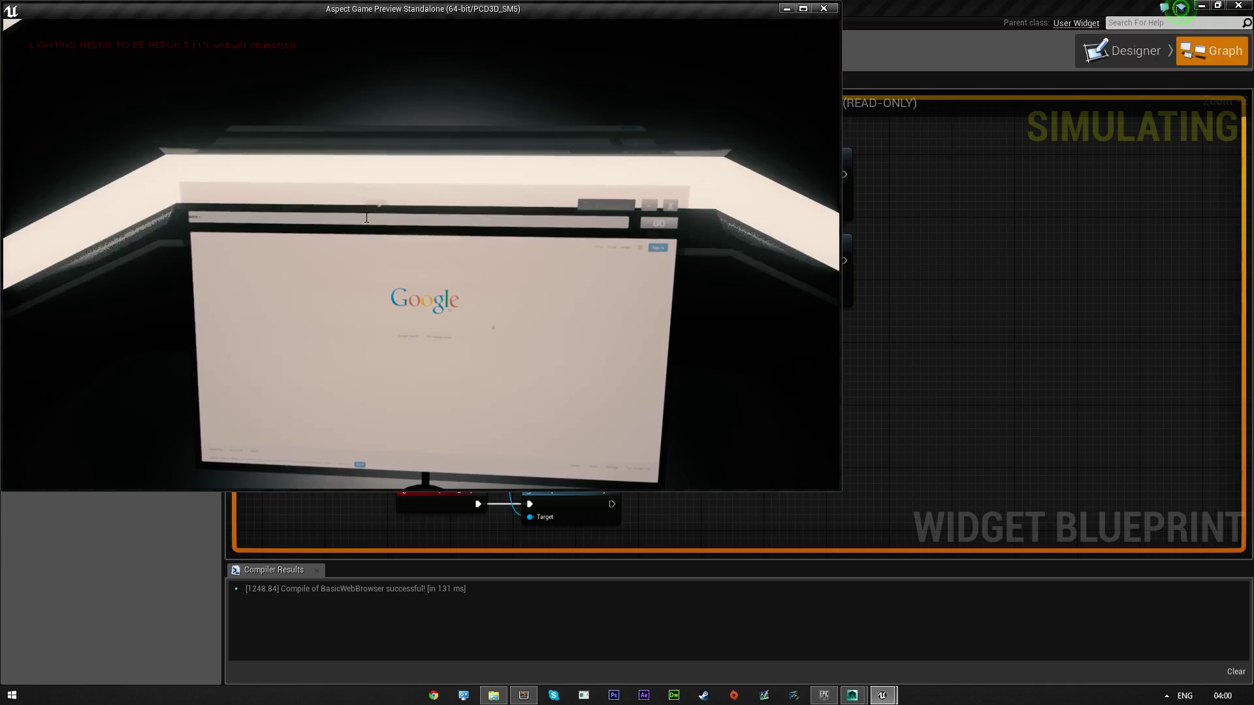
{"action": "type", "text": "youtube.com"}
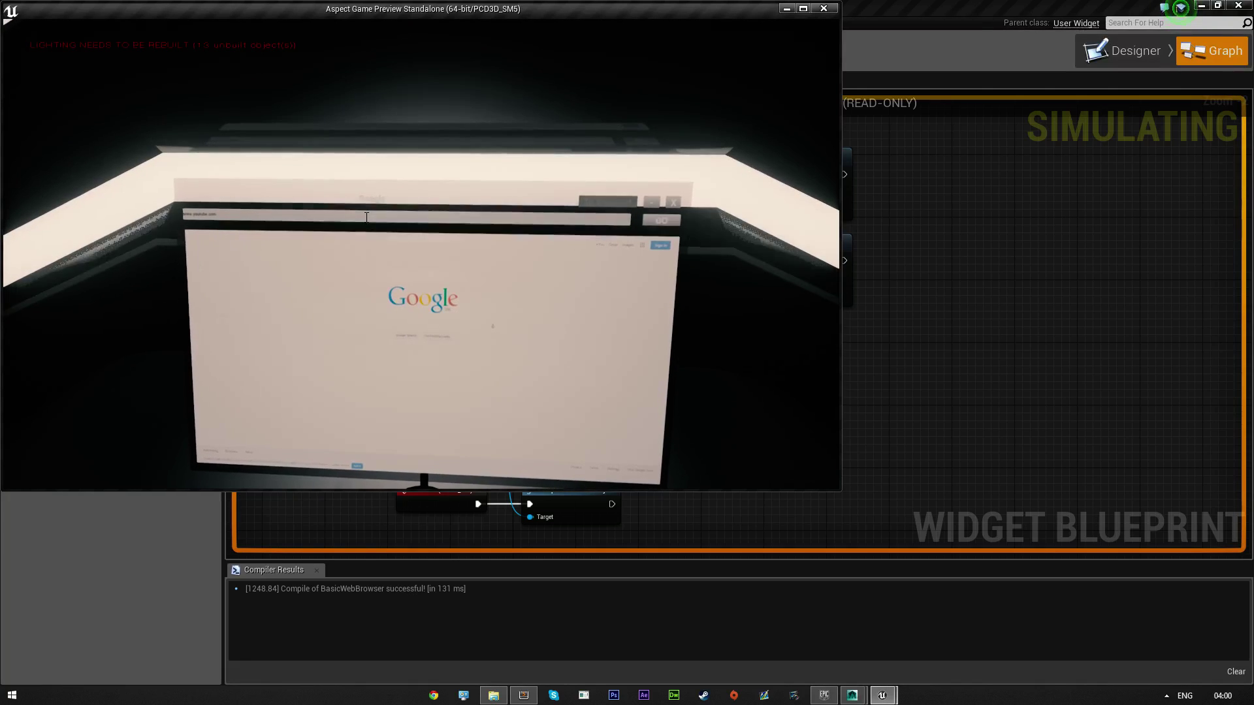
{"action": "key", "text": "Return"}
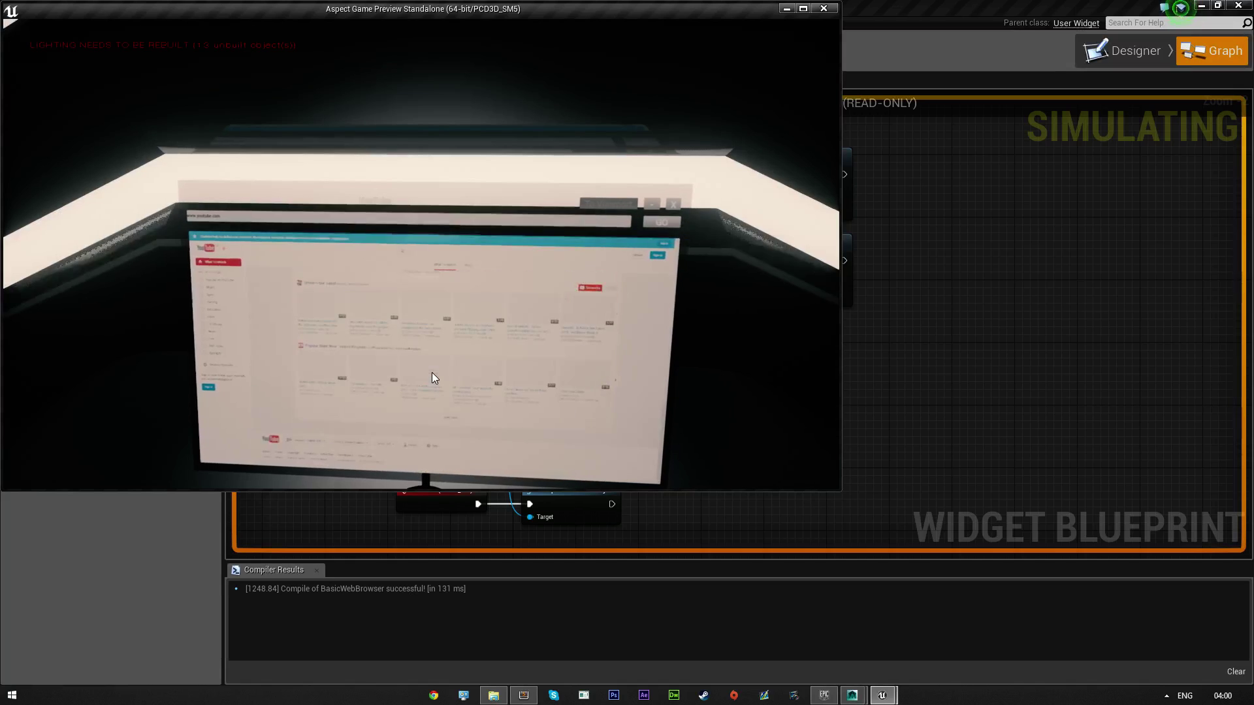
- Test the terminal's minimise function by walking away across the room, returning to the screen, and stepping back and forth
{"action": "left_click", "coordinate": [645, 205]}
{"action": "key", "text": "s"}
{"action": "key", "text": "w"}
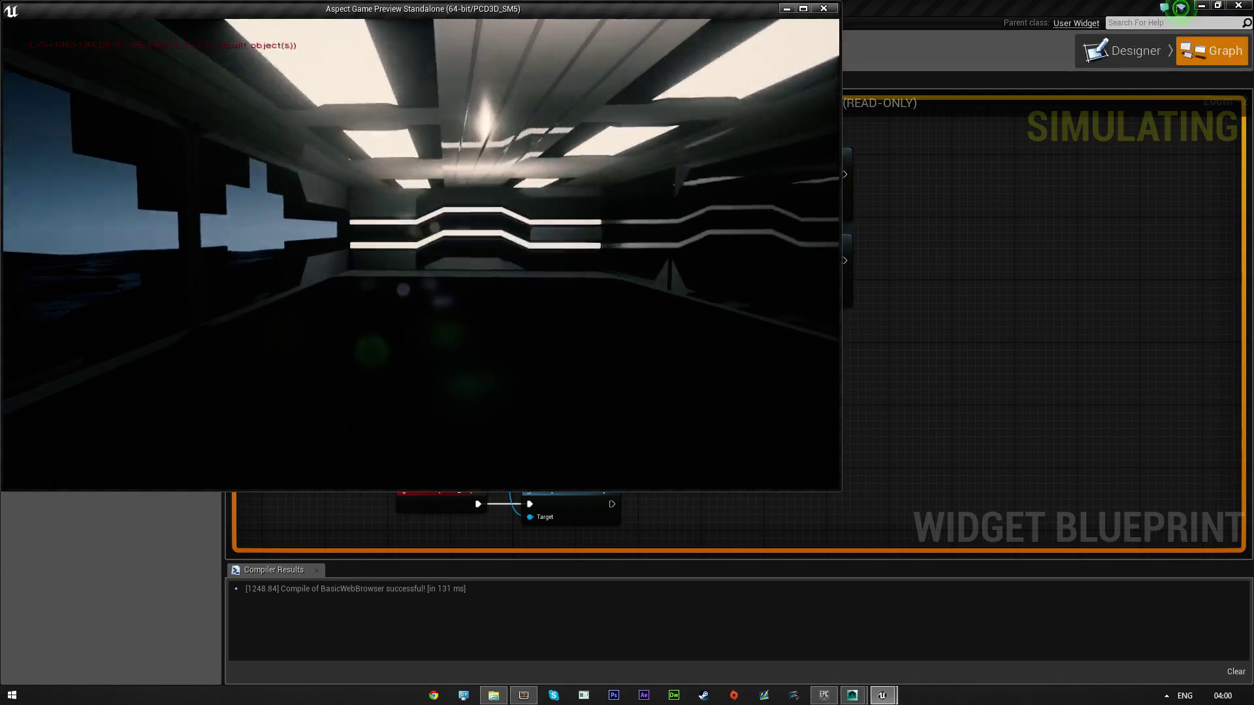
{"action": "key", "text": "w"}
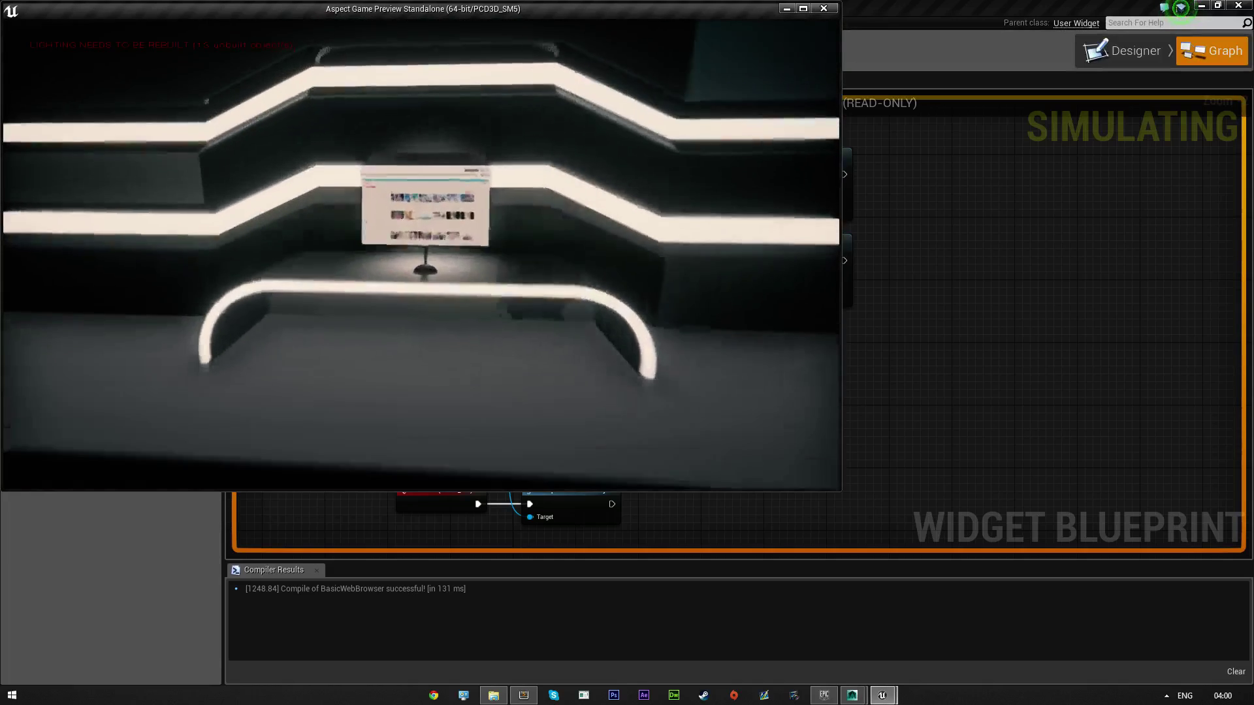
{"action": "key", "text": "s"}
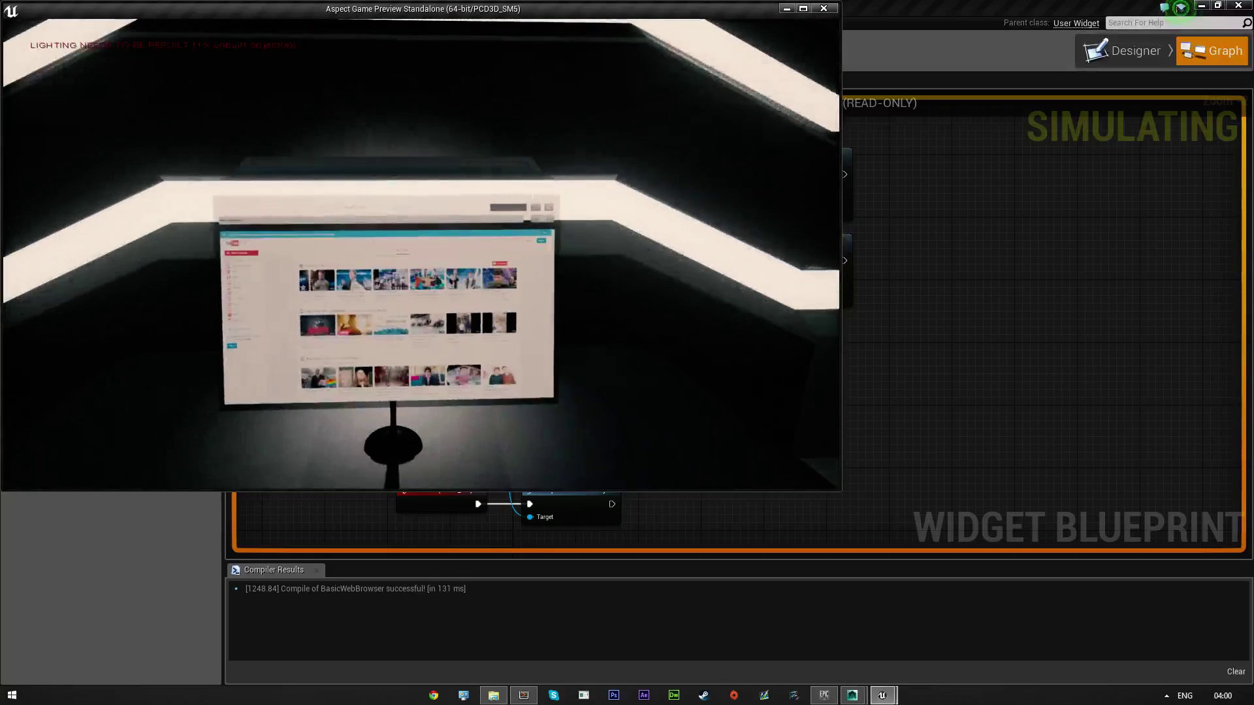
{"action": "key", "text": "w"}
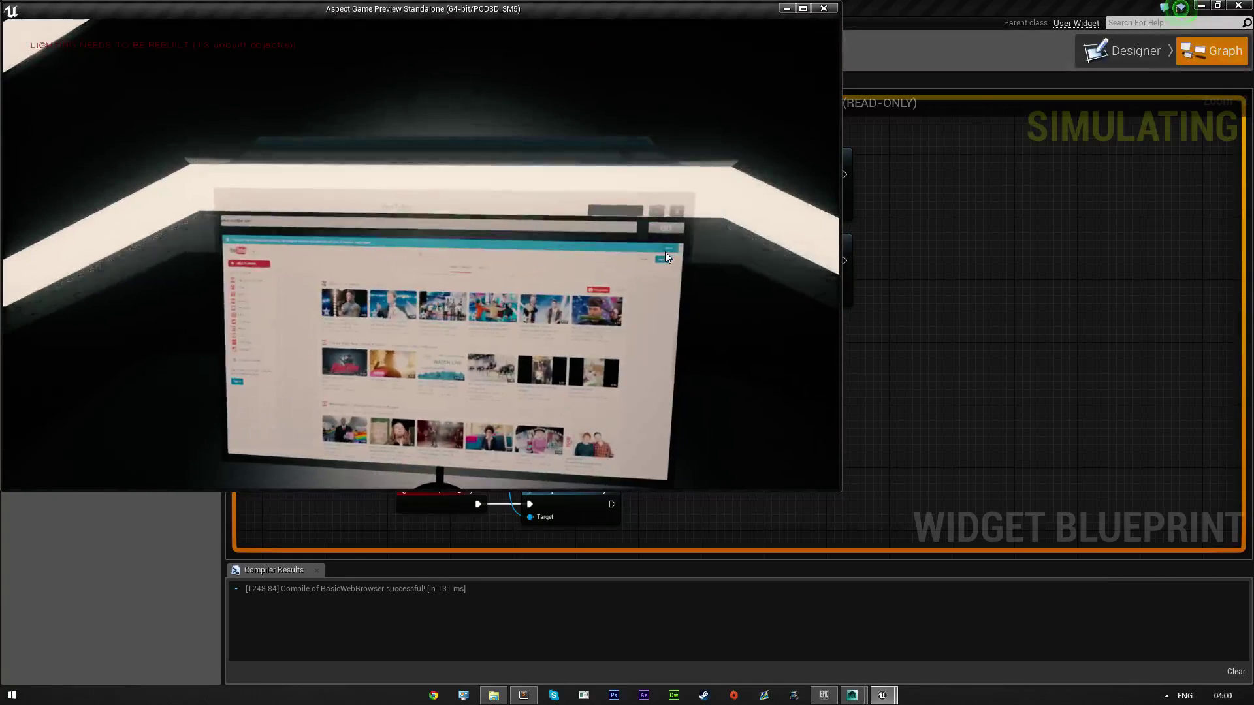
{"action": "key", "text": "s"}
{"action": "key", "text": "w"}
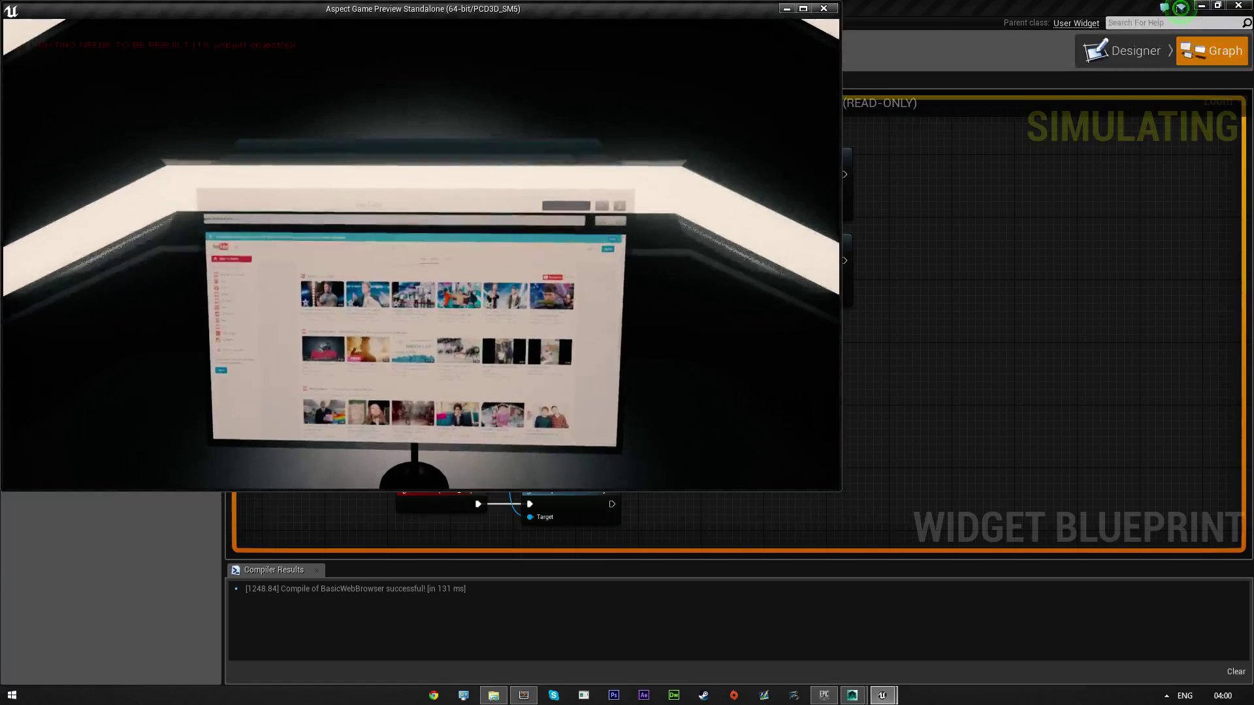
{"action": "key", "text": "s"}
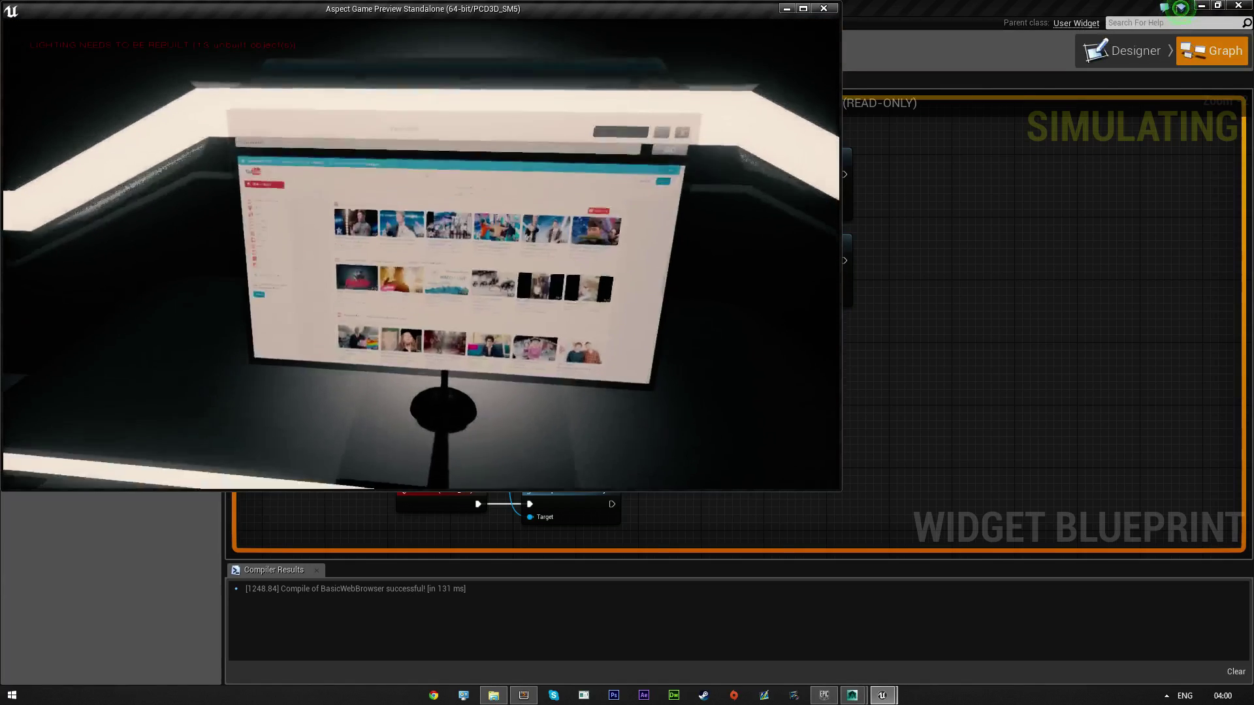
{"action": "key", "text": "w"}
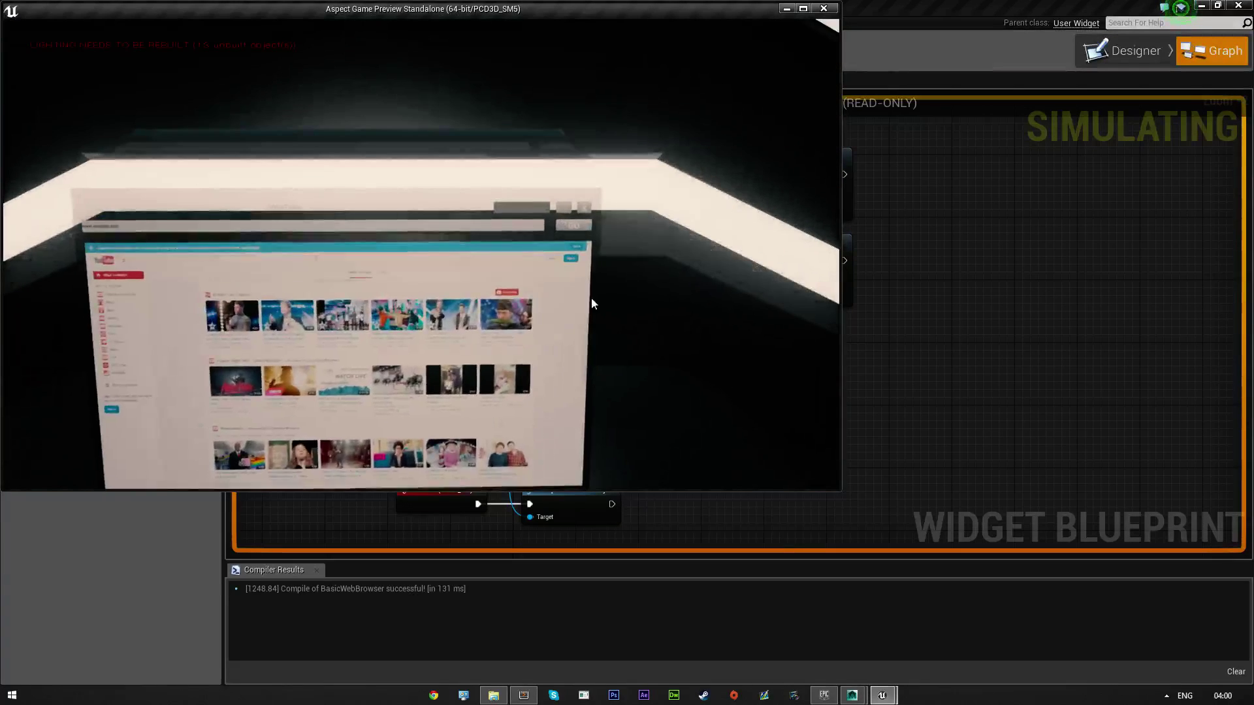
- Test a video's playback from the YouTube page on the terminal and reload the address already entered
{"action": "left_click_drag", "start_coordinate": [630, 288], "coordinate": [625, 318]}
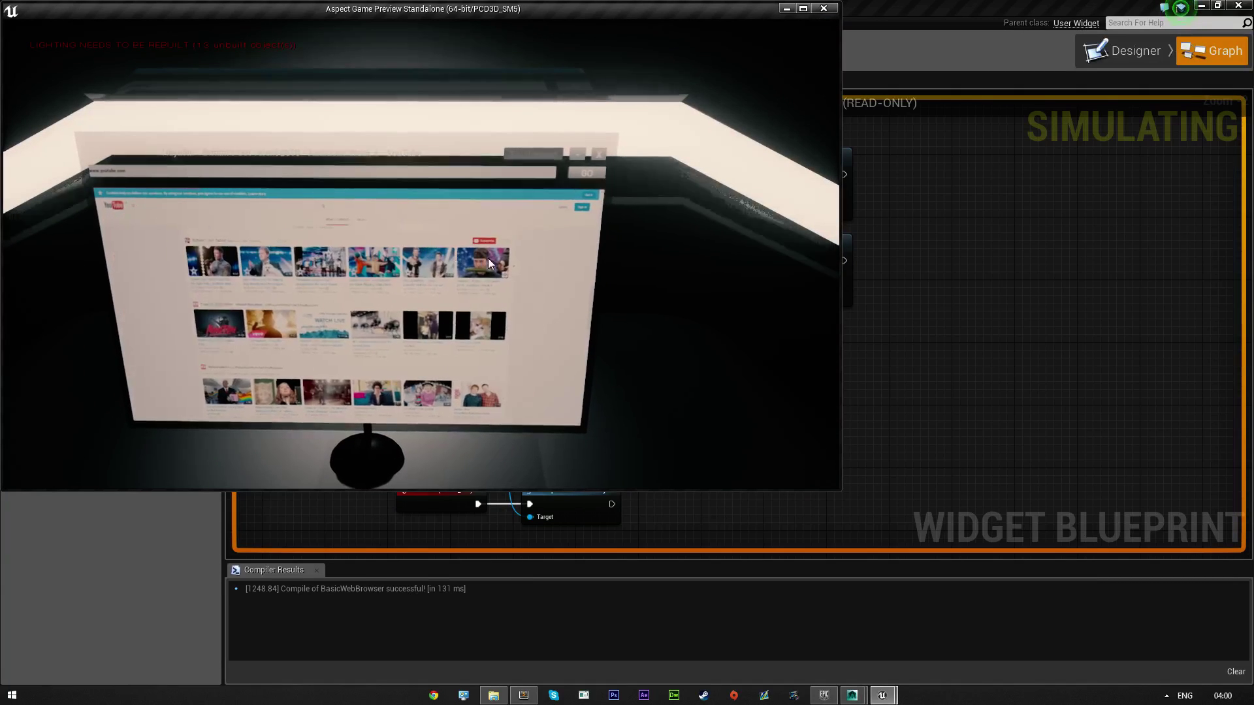
{"action": "left_click", "coordinate": [486, 258]}
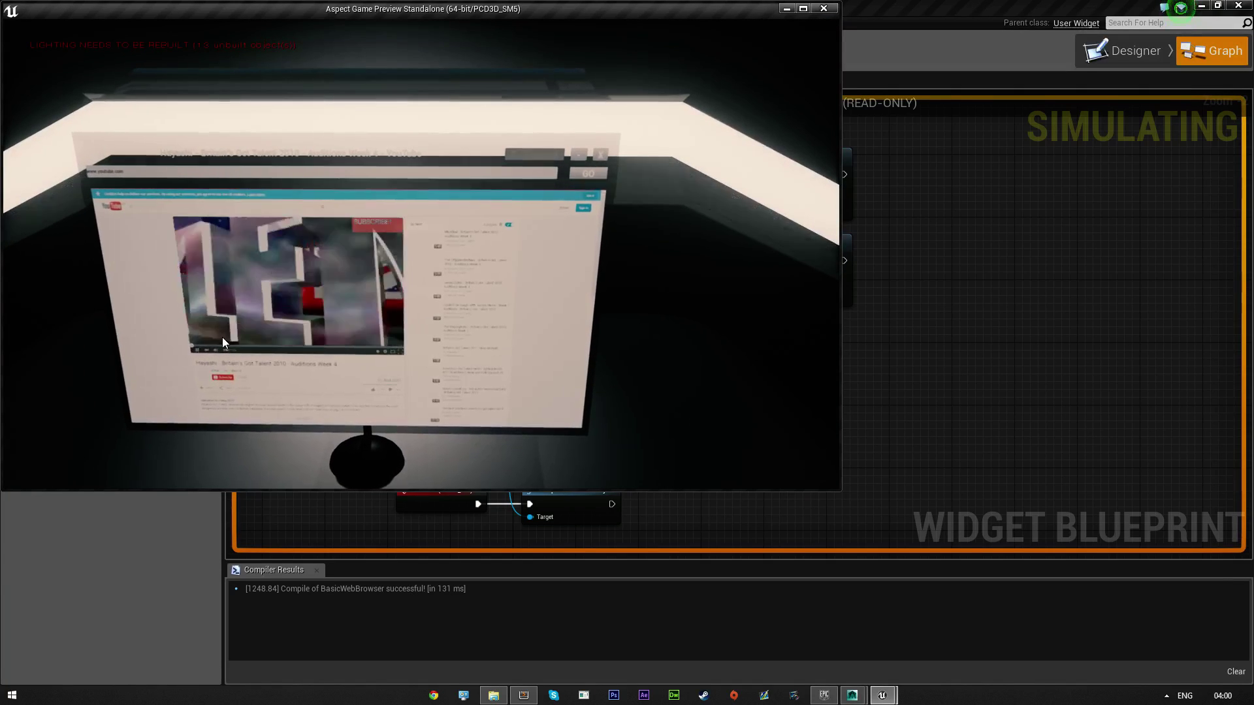
{"action": "left_click", "coordinate": [196, 350]}
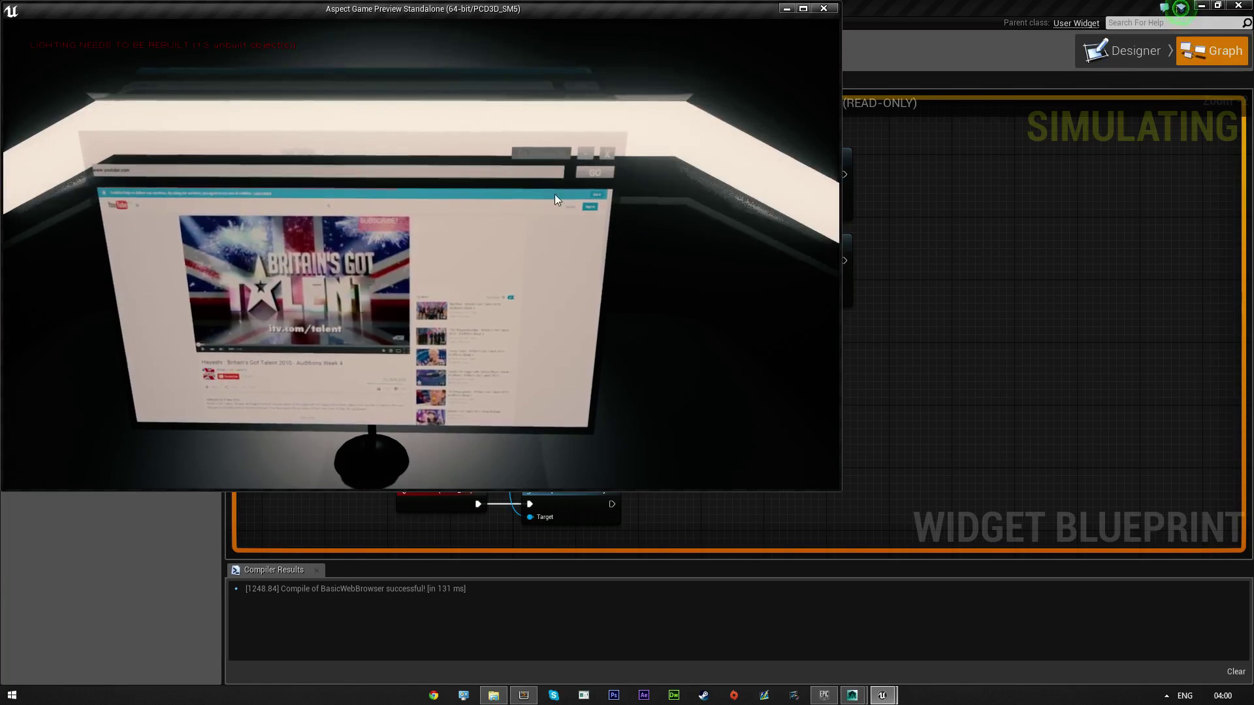
{"action": "left_click", "coordinate": [592, 172]}
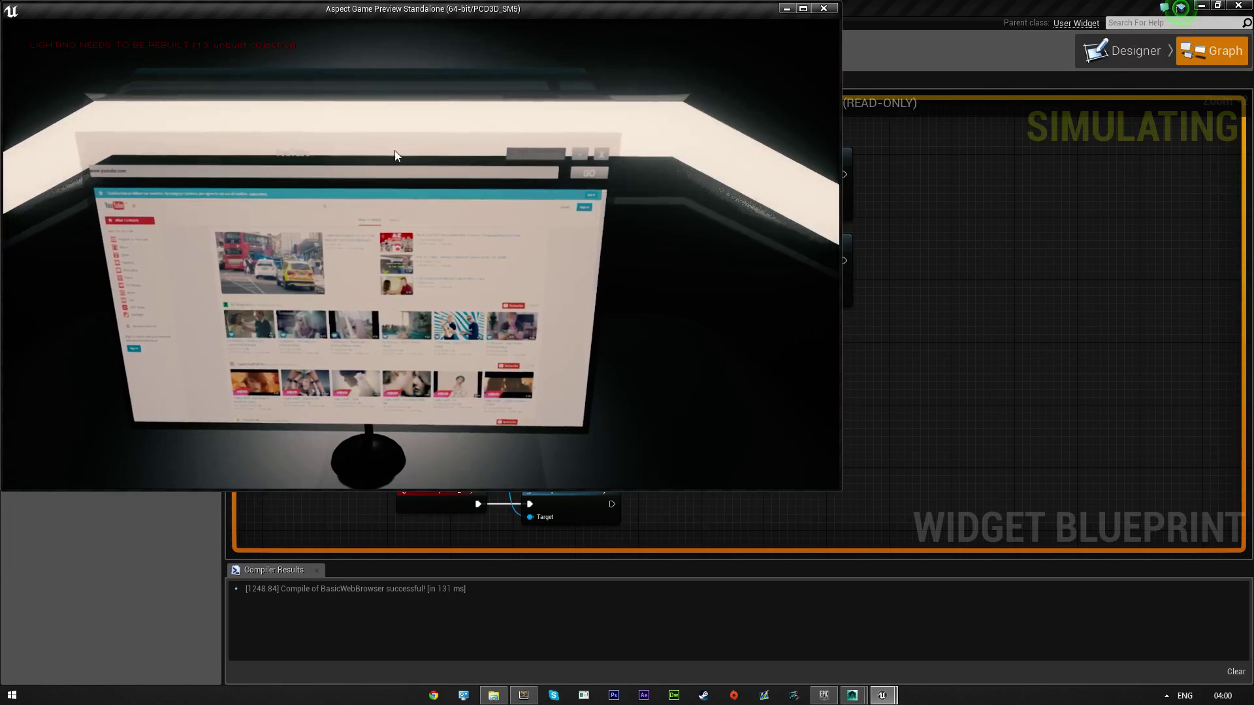
- Check player movement after using the browser by walking away from the terminal and turning back towards it
{"action": "left_click", "coordinate": [692, 261]}
{"action": "key", "text": "s"}
{"action": "key", "text": "d"}
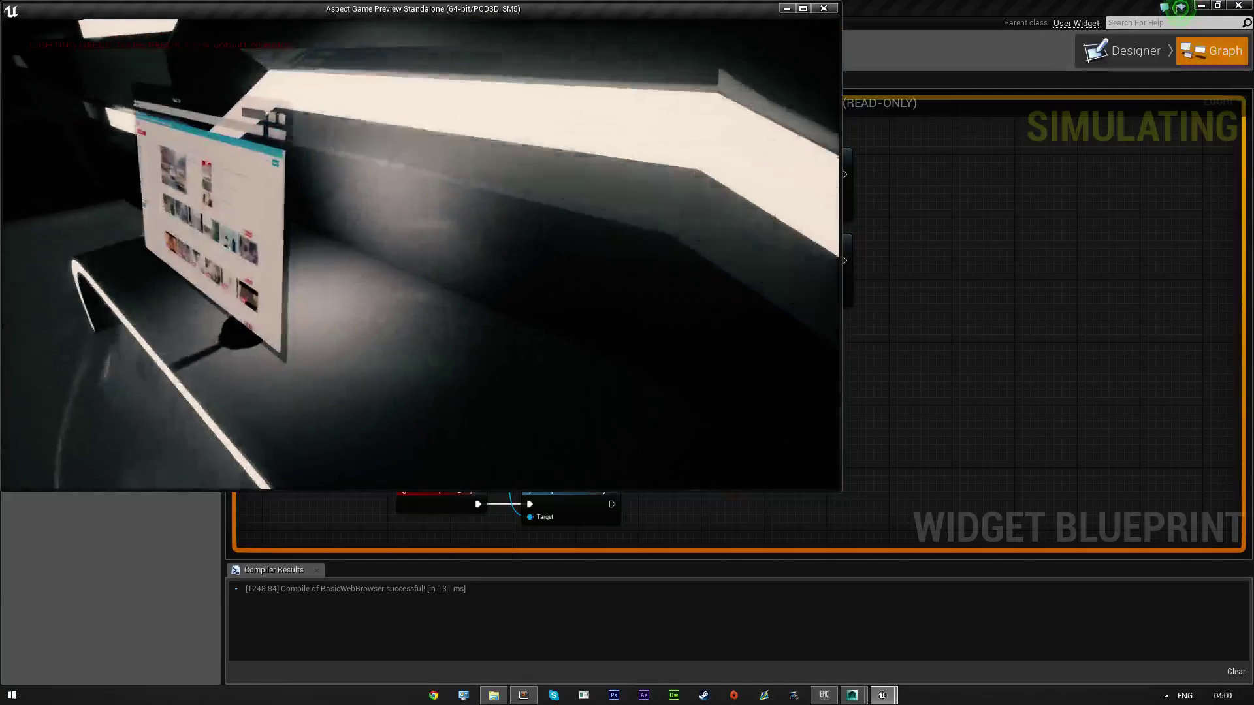
{"action": "key", "text": "s"}
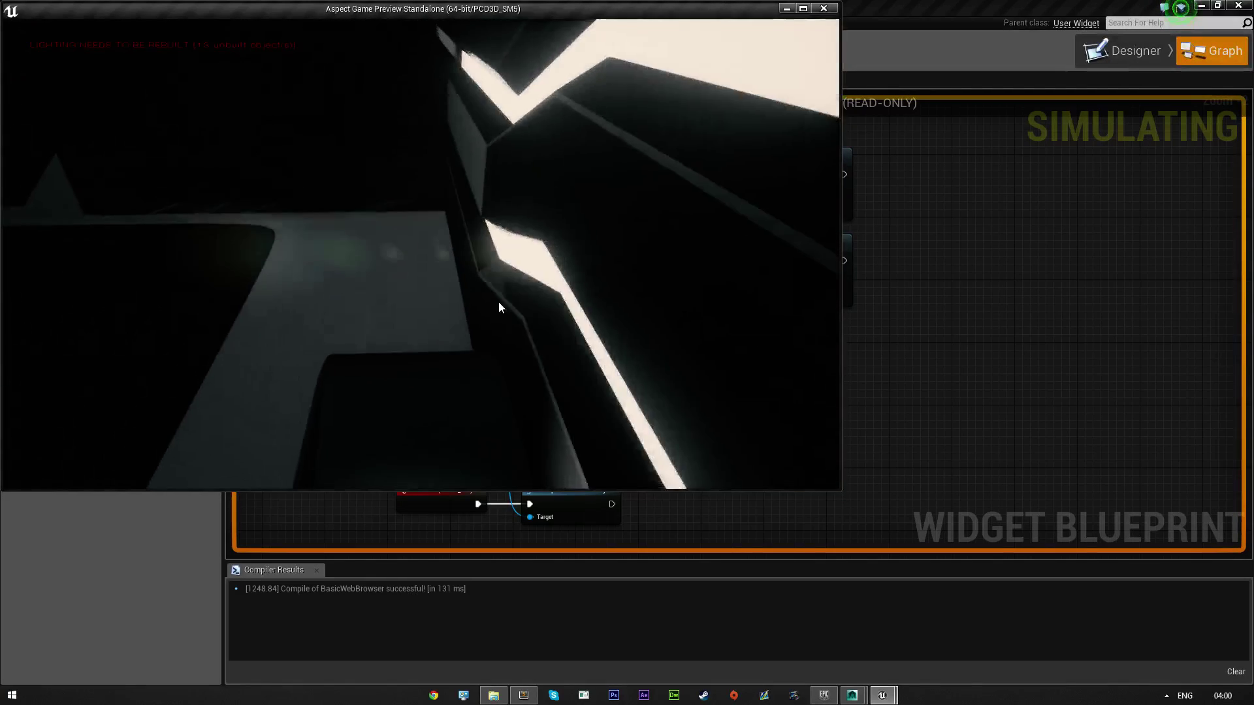
{"action": "left_click", "coordinate": [499, 302]}
{"action": "key", "text": "a"}
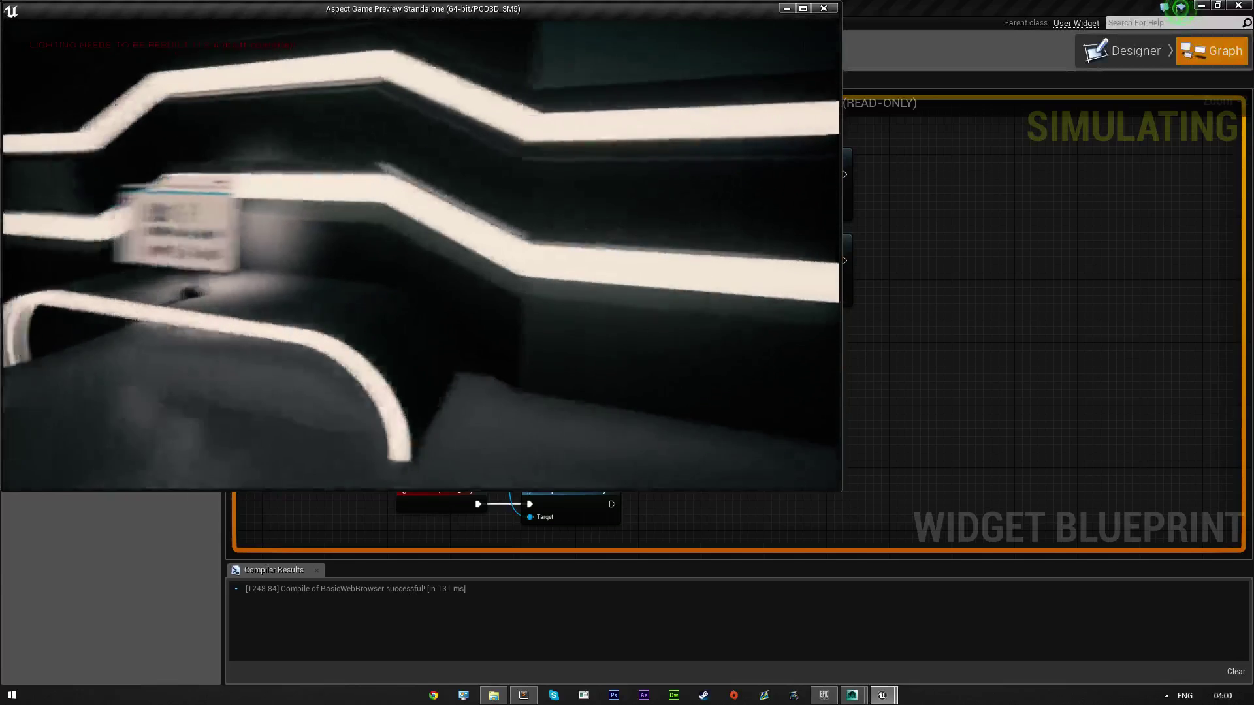
- Test player movement by walking around the room towards the terminal and switching to the third-person view
{"action": "key", "text": "s"}
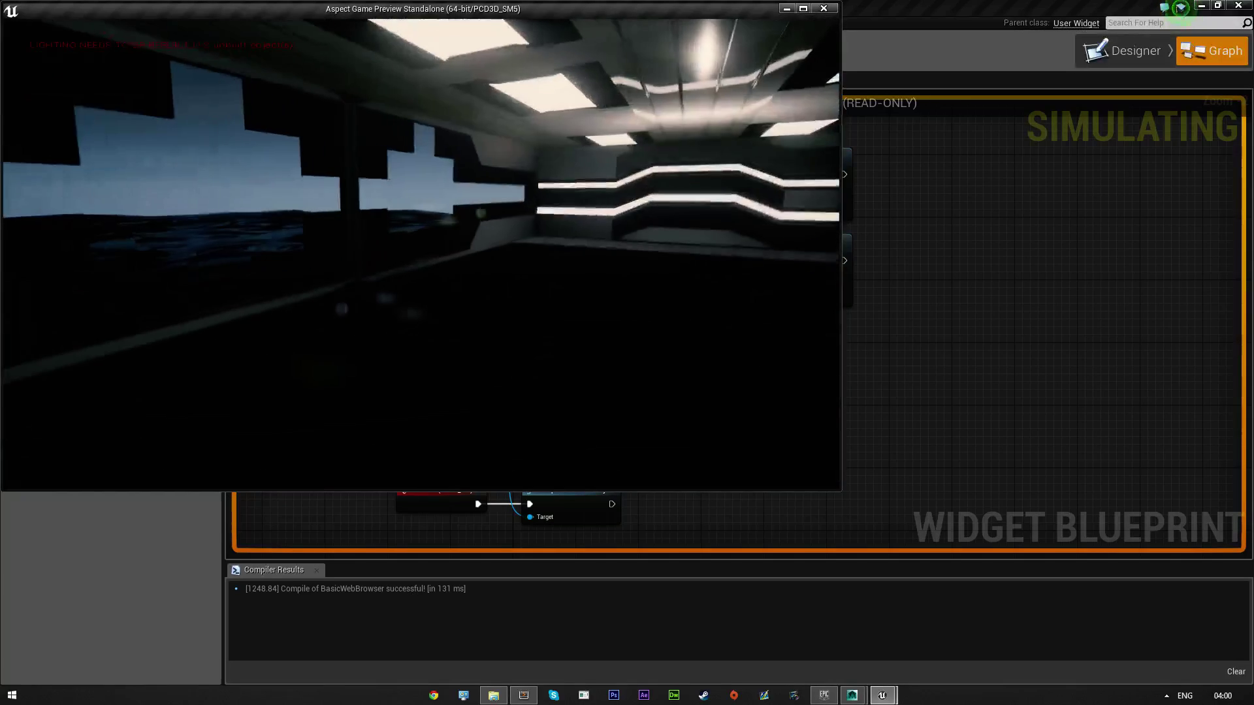
{"action": "key", "text": "w"}
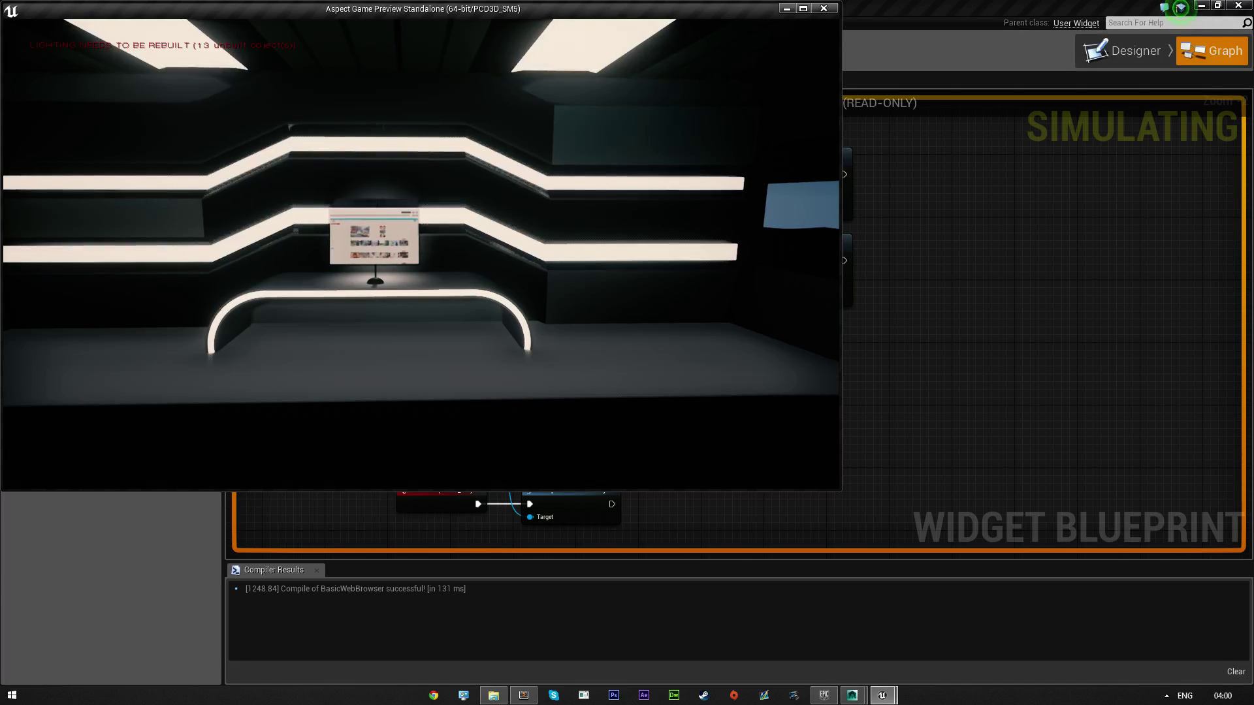
{"action": "key", "text": "w"}
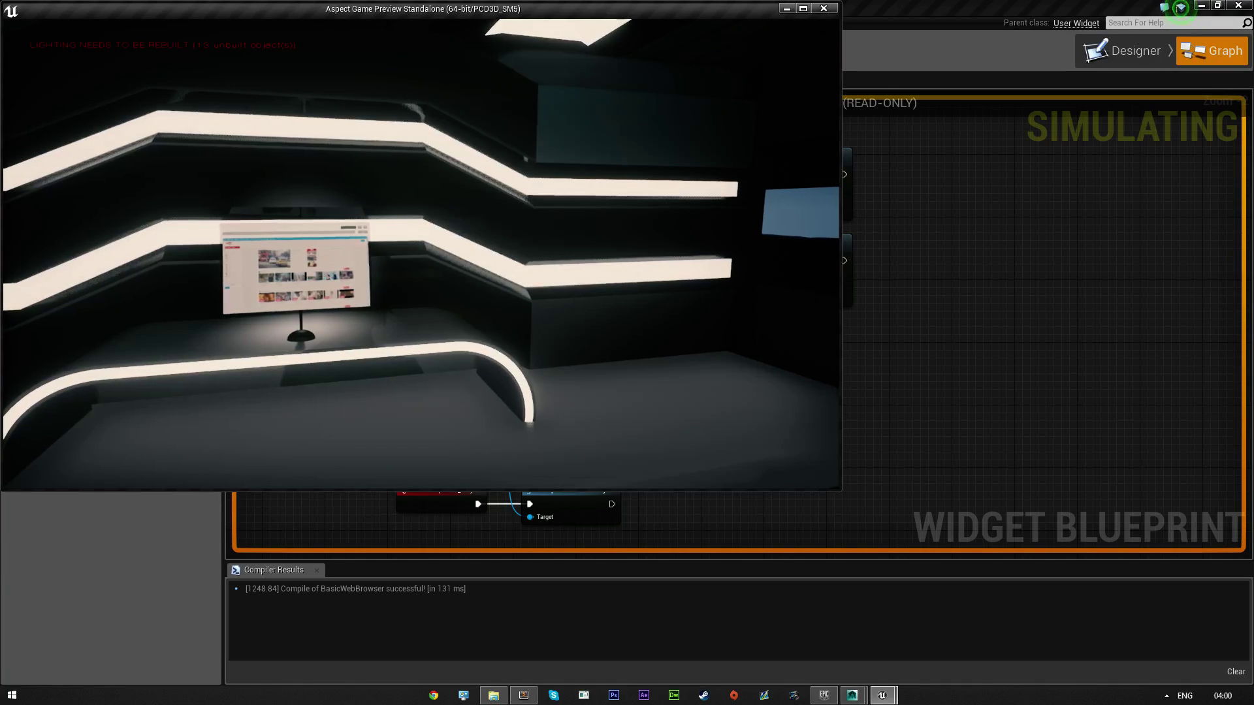
{"action": "key", "text": "v"}
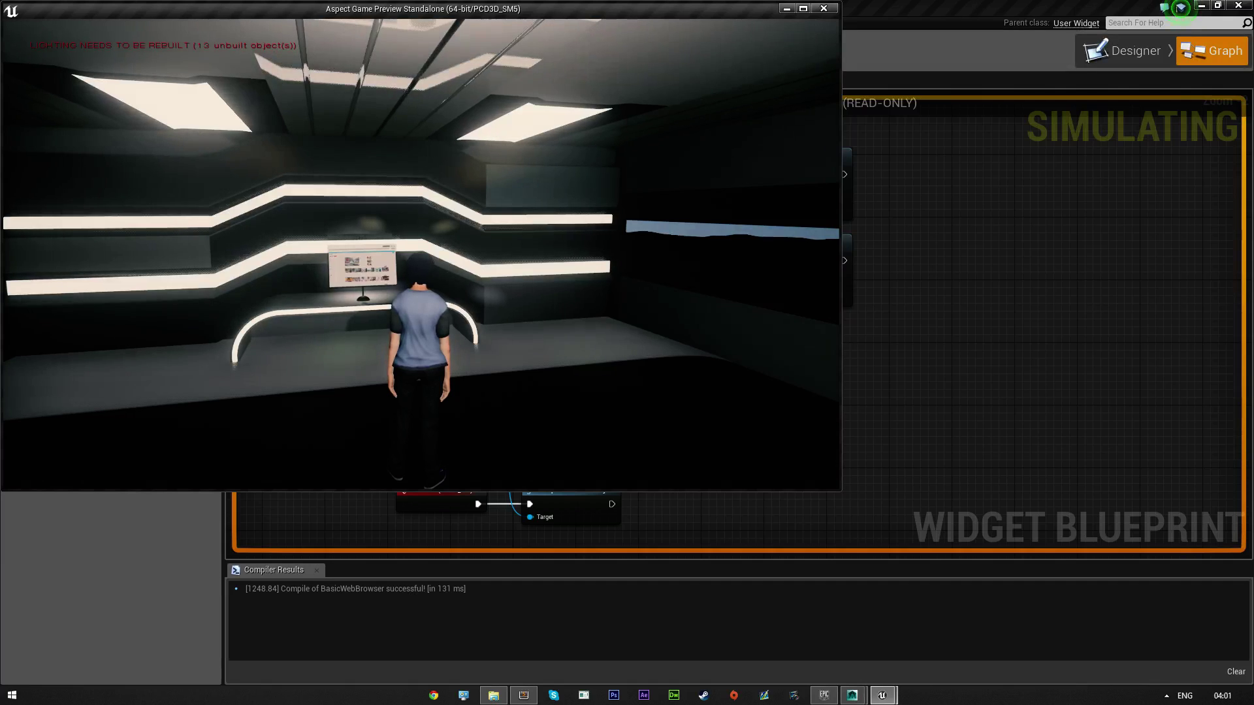
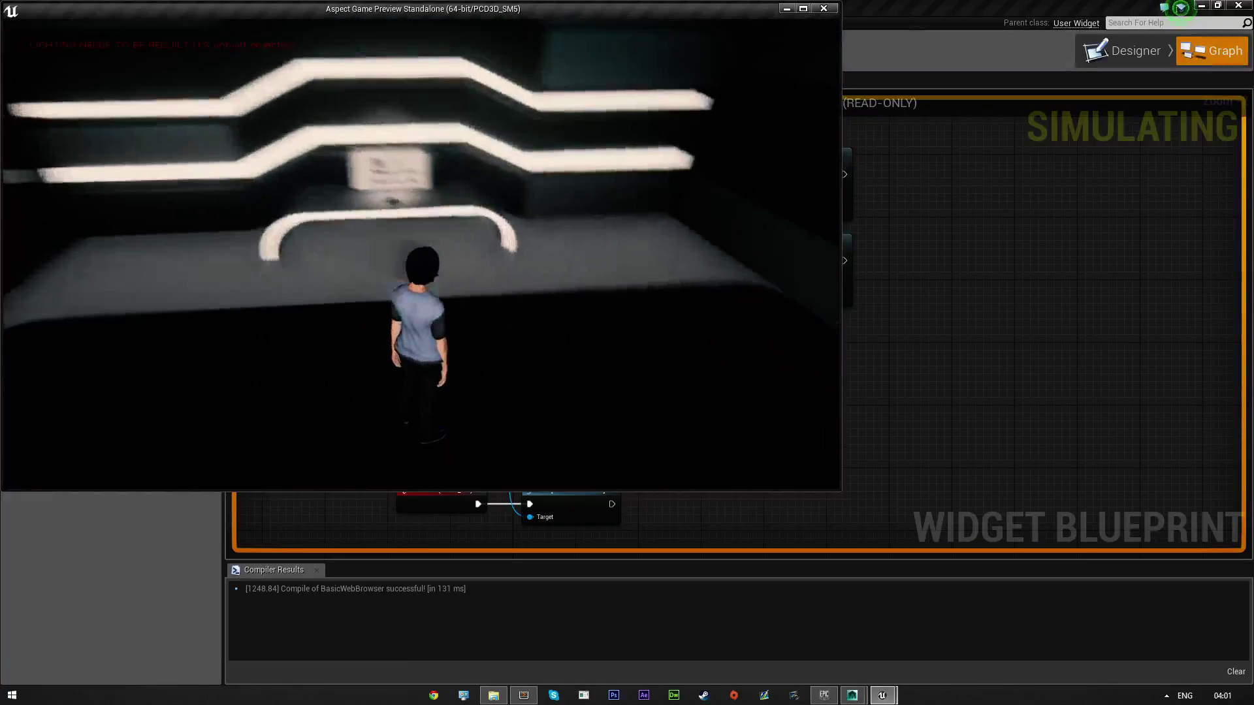
- Test the character's jump and skateboard riding around the room in the third-person view
{"action": "key", "text": "w"}
{"action": "key", "text": "space"}
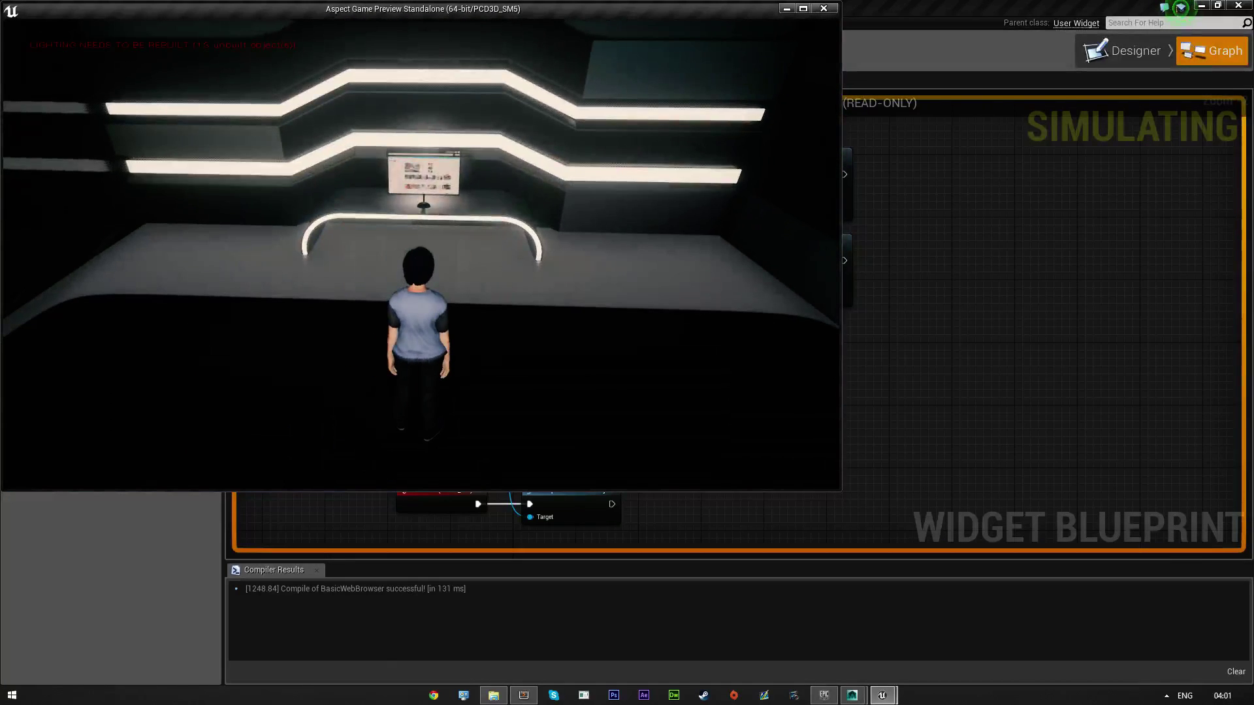
{"action": "key", "text": "space"}
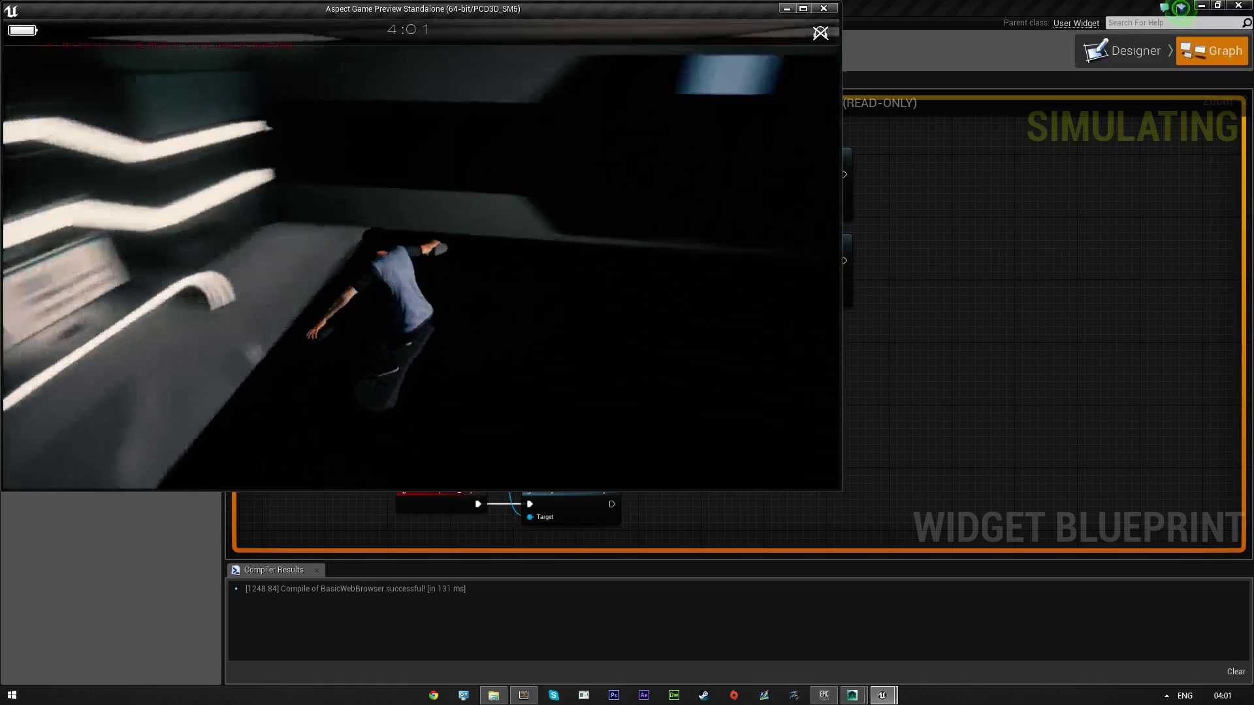
{"action": "key", "text": "w"}
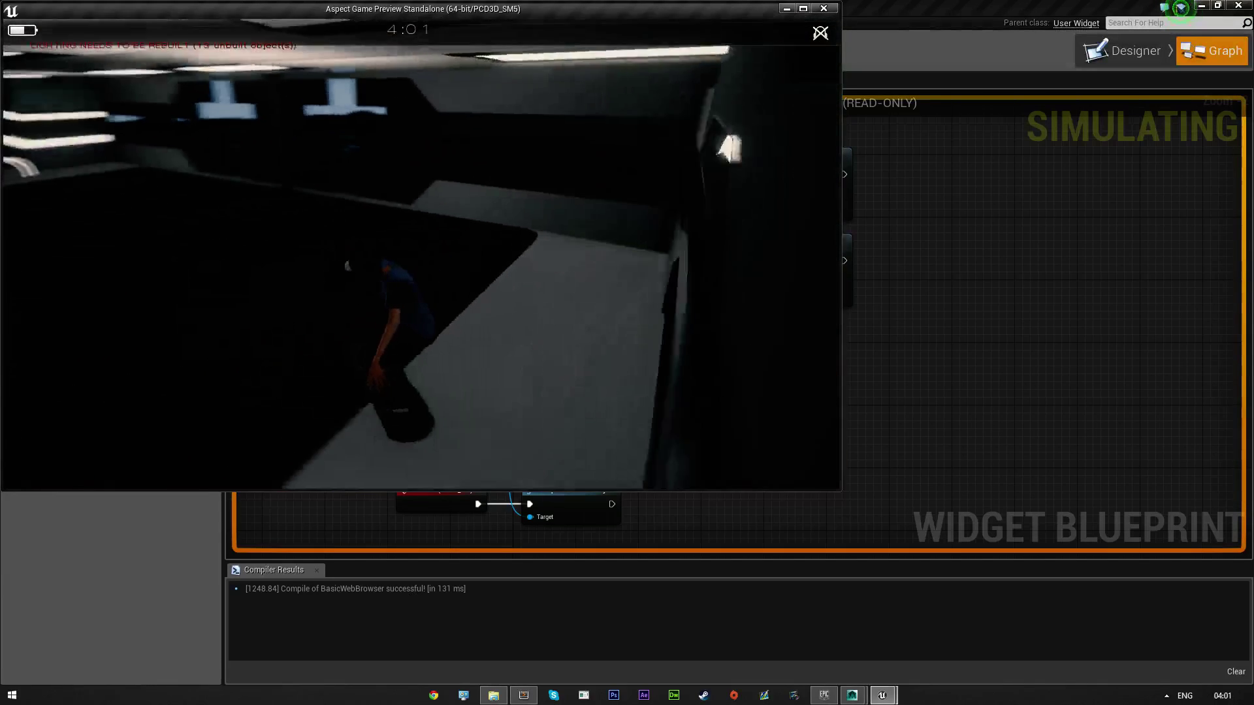
{"action": "key", "text": "w"}
{"action": "key", "text": "w"}
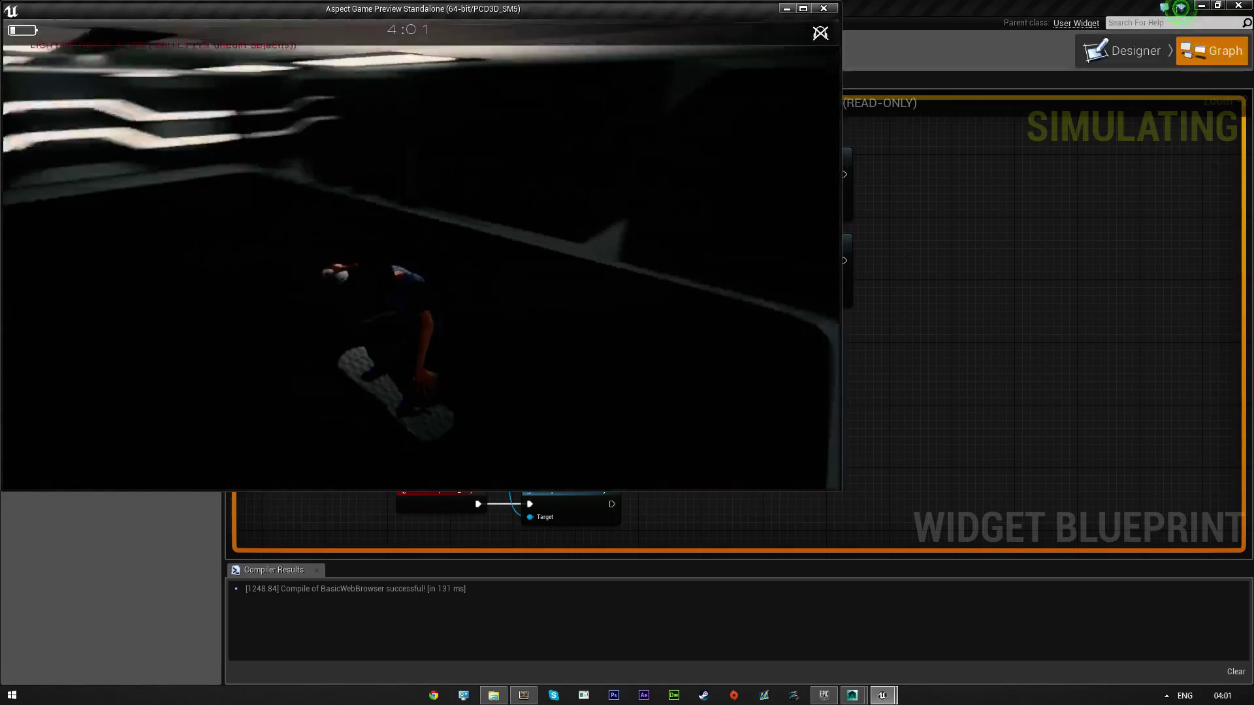
{"action": "key", "text": "w"}
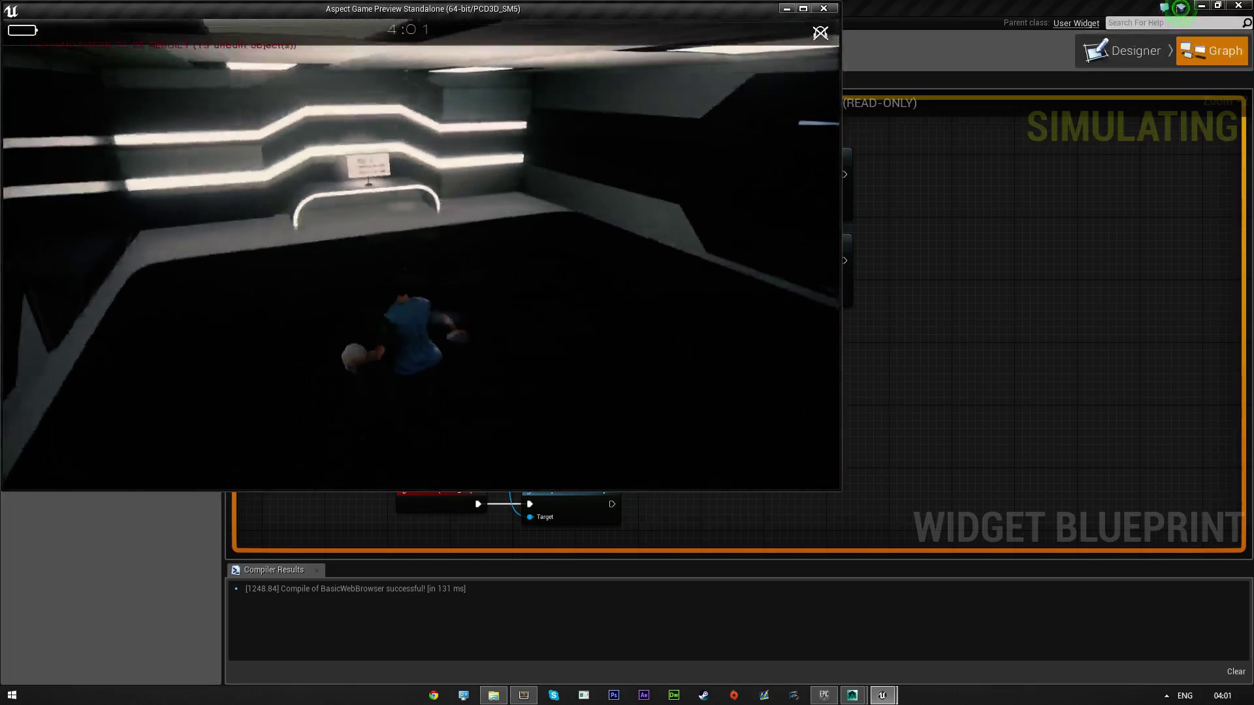
{"action": "key", "text": "w"}
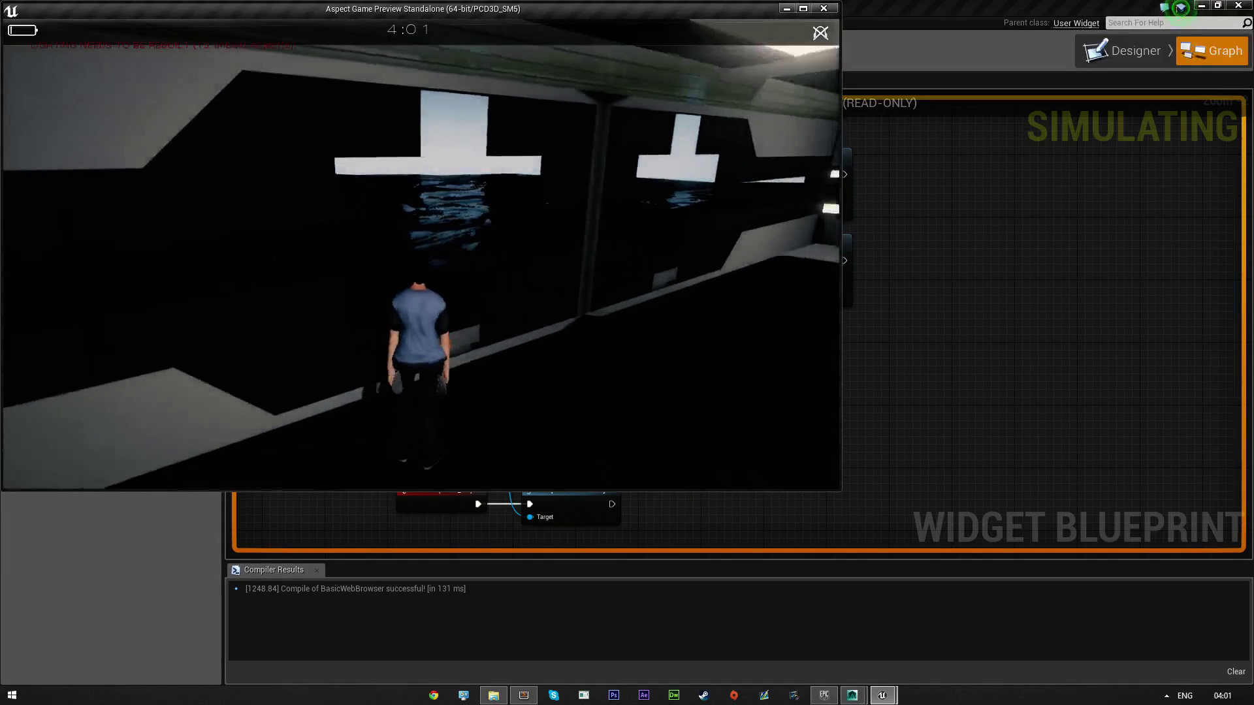
{"action": "key", "text": "w"}
- End the standalone game preview and save the Hub level
{"action": "key", "text": "Escape"}
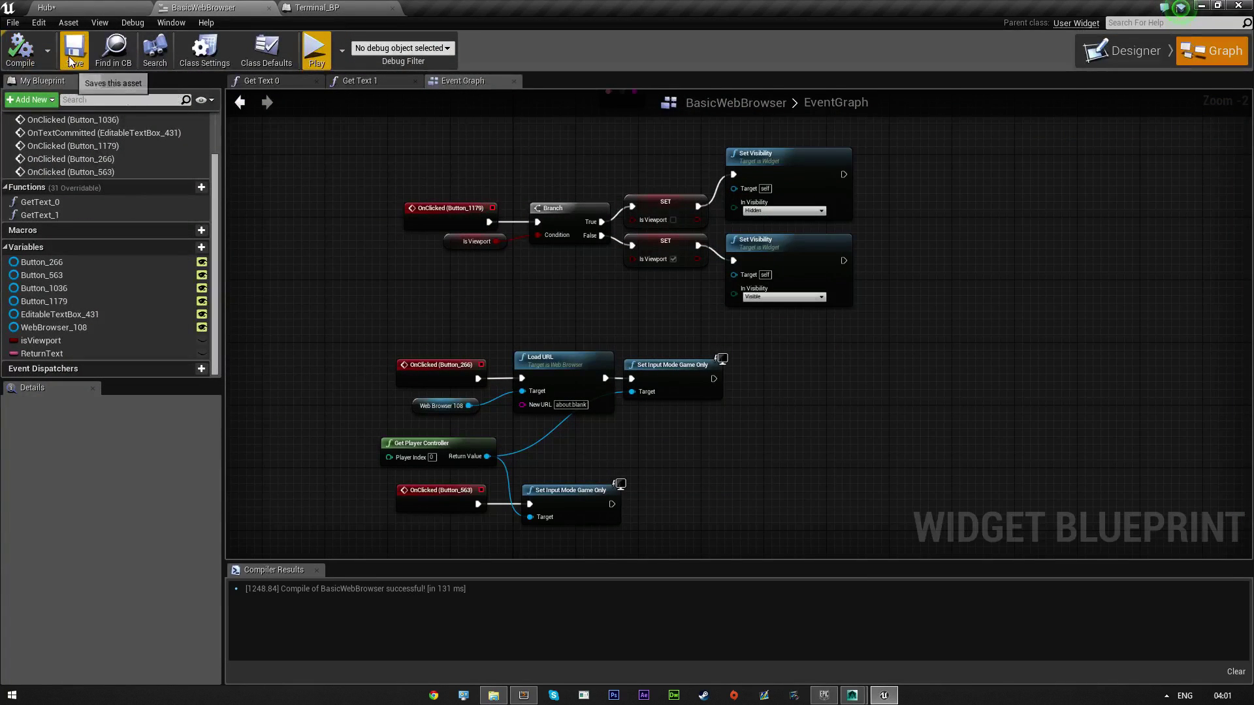
{"action": "left_click", "coordinate": [60, 13]}
{"action": "left_click", "coordinate": [229, 51]}
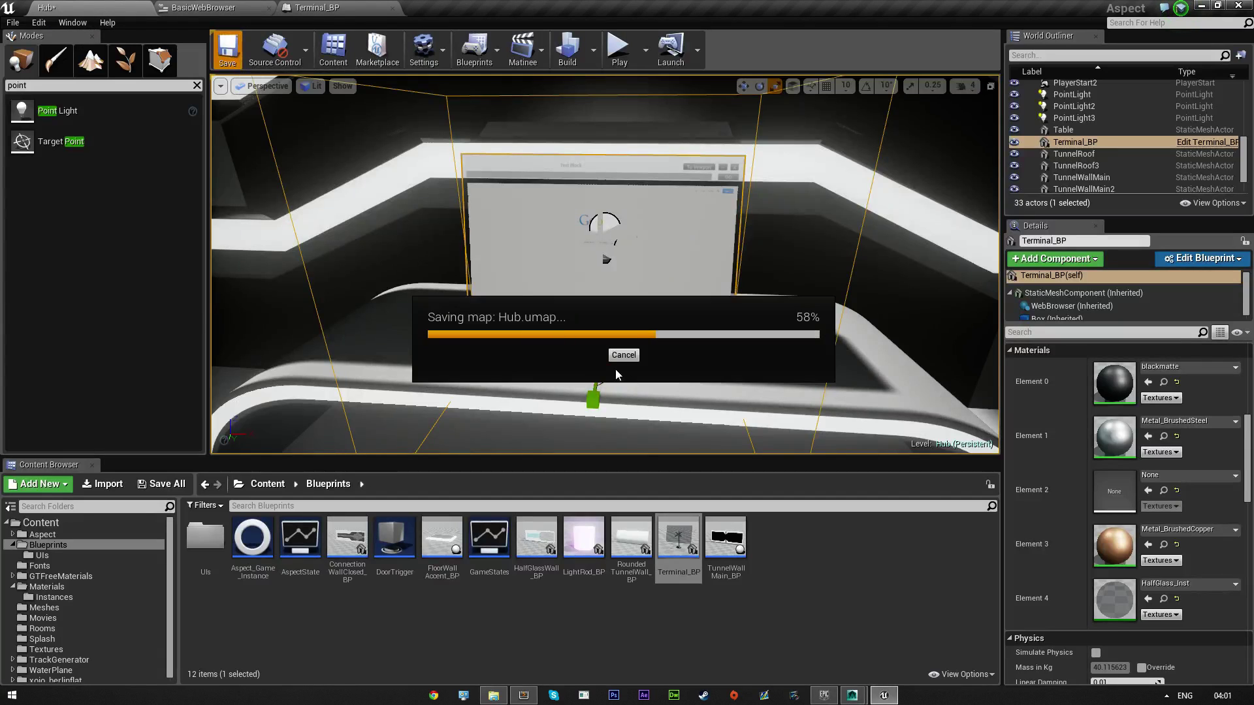
- Scale up Terminal_BP on the table uniformly to enlarge its browser screen
{"action": "key", "text": "a"}
{"action": "right_click_drag", "start_coordinate": [598, 274], "coordinate": [490, 287]}
{"action": "key", "text": "d"}
{"action": "key", "text": "w"}
{"action": "key", "text": "s"}
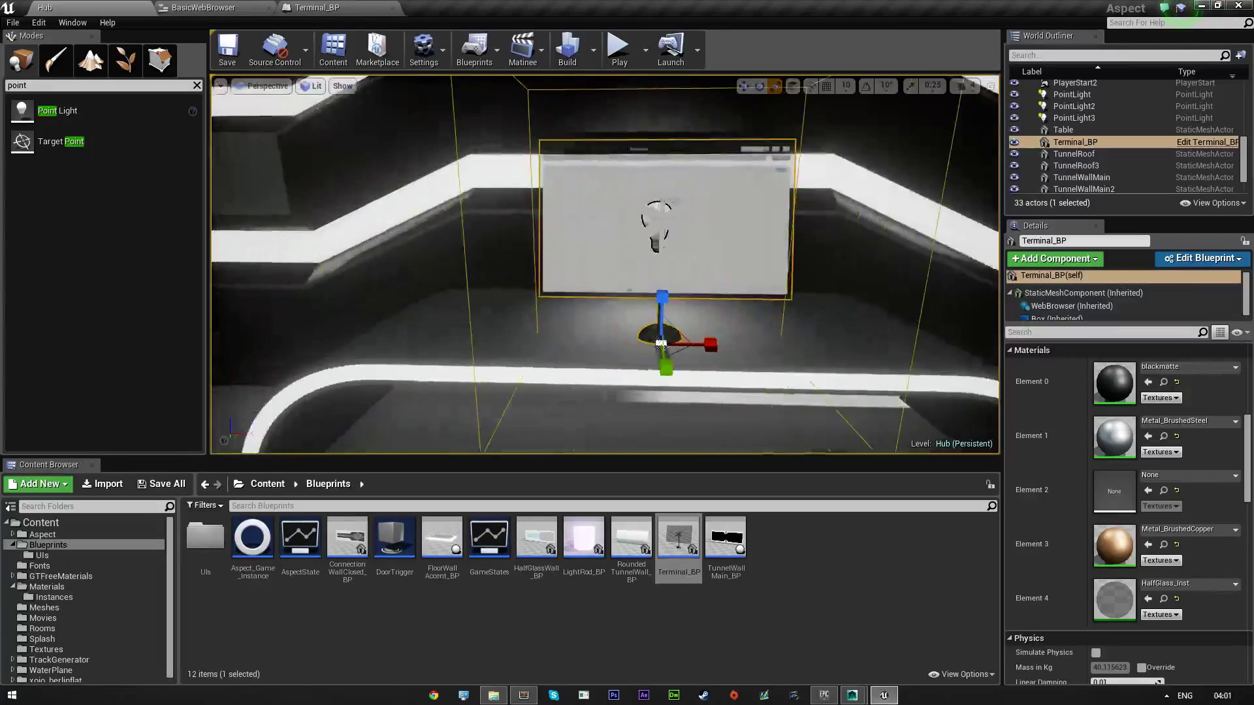
{"action": "right_click_drag", "start_coordinate": [627, 314], "coordinate": [651, 319]}
{"action": "key", "text": "s"}
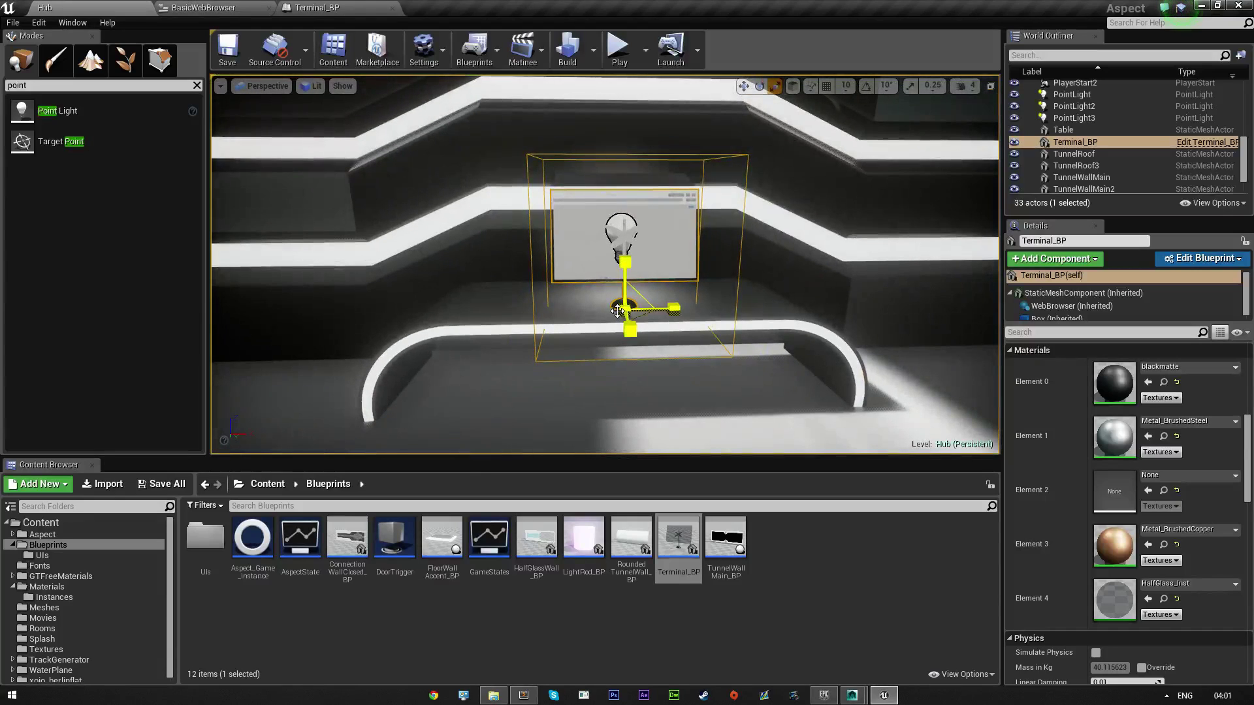
{"action": "left_click_drag", "start_coordinate": [618, 311], "coordinate": [636, 308]}
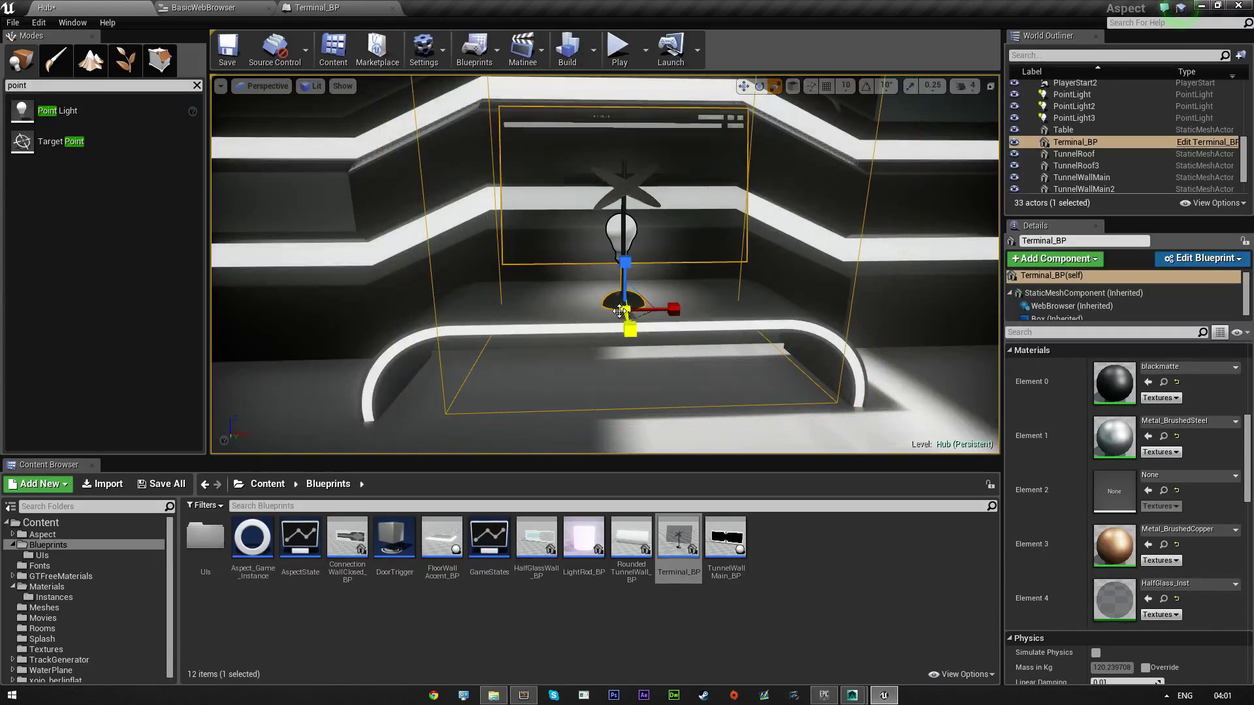
{"action": "key", "text": "a"}
{"action": "right_click_drag", "start_coordinate": [619, 312], "coordinate": [725, 291]}
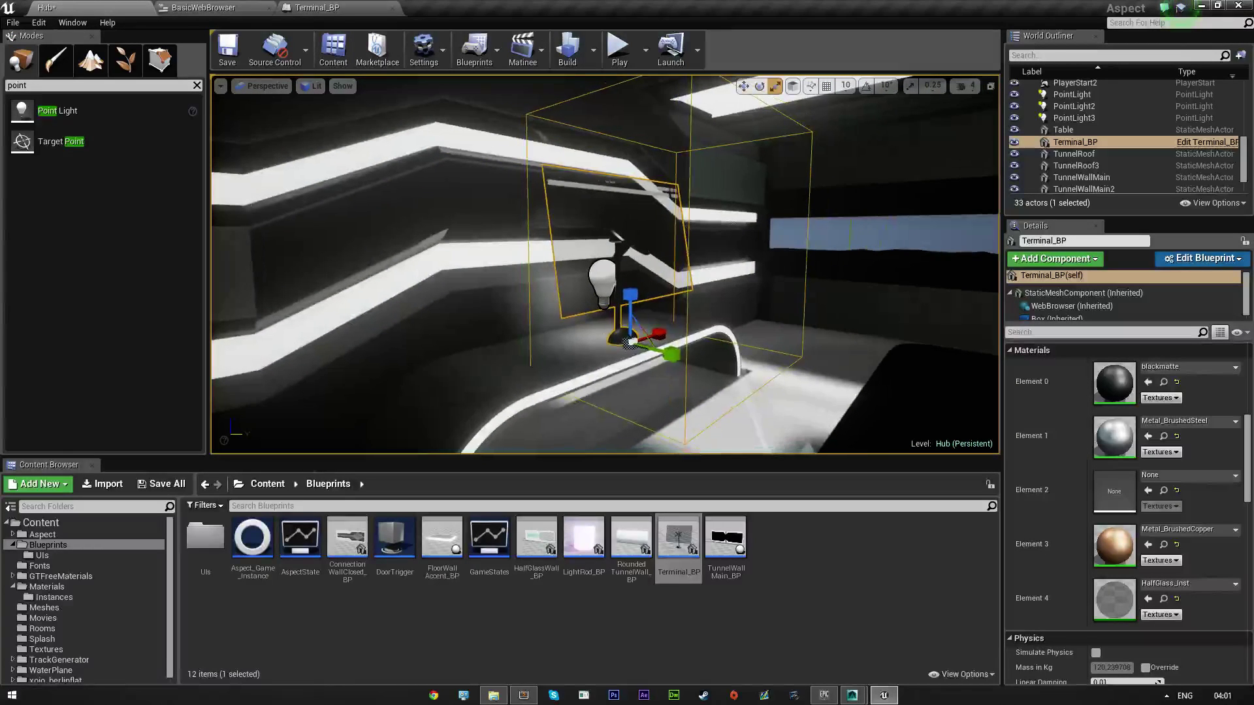
- Play the level, test keyboard input on the enlarged terminal's Google page and end the play session
{"action": "left_click", "coordinate": [620, 55]}
{"action": "left_click", "coordinate": [300, 226]}
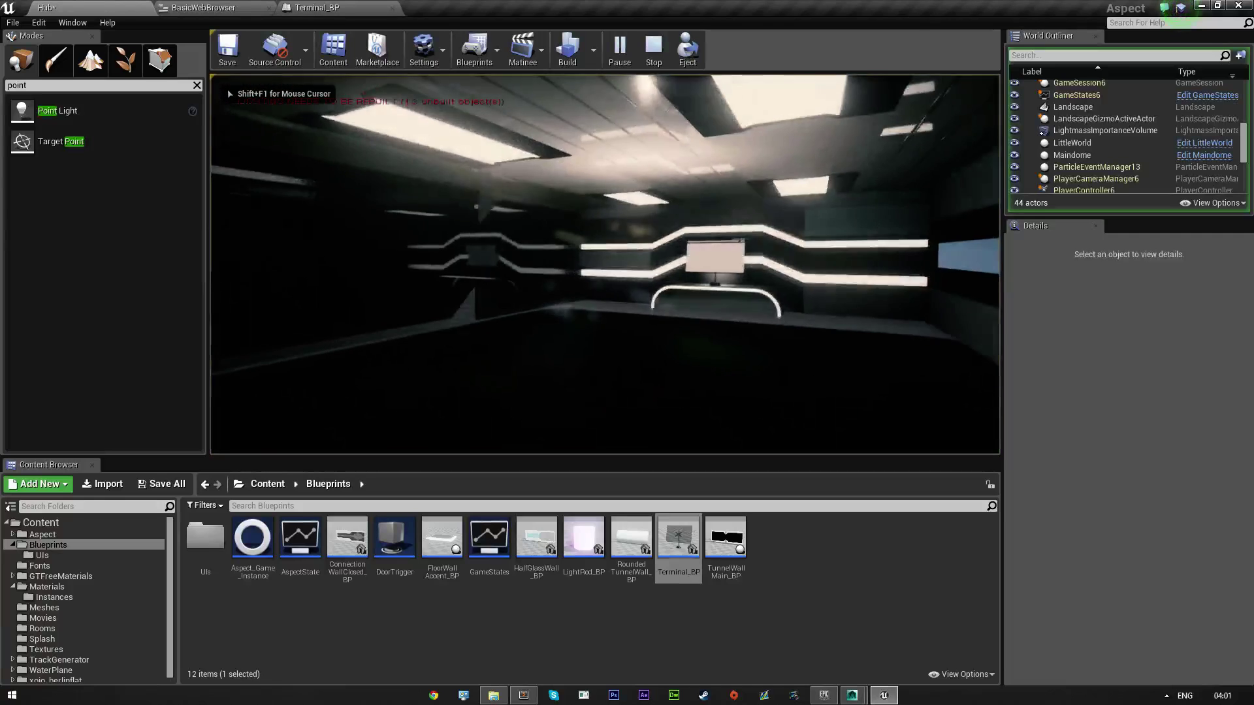
{"action": "key", "text": "w"}
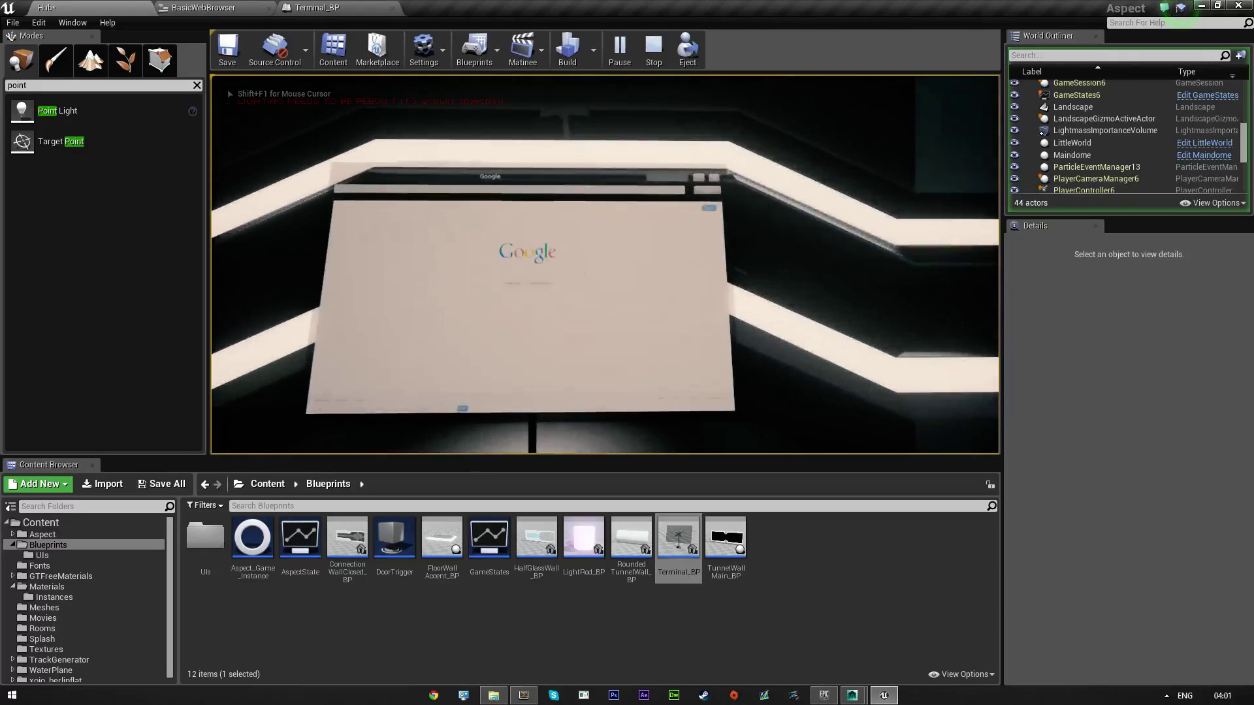
{"action": "key", "text": "shift+F1"}
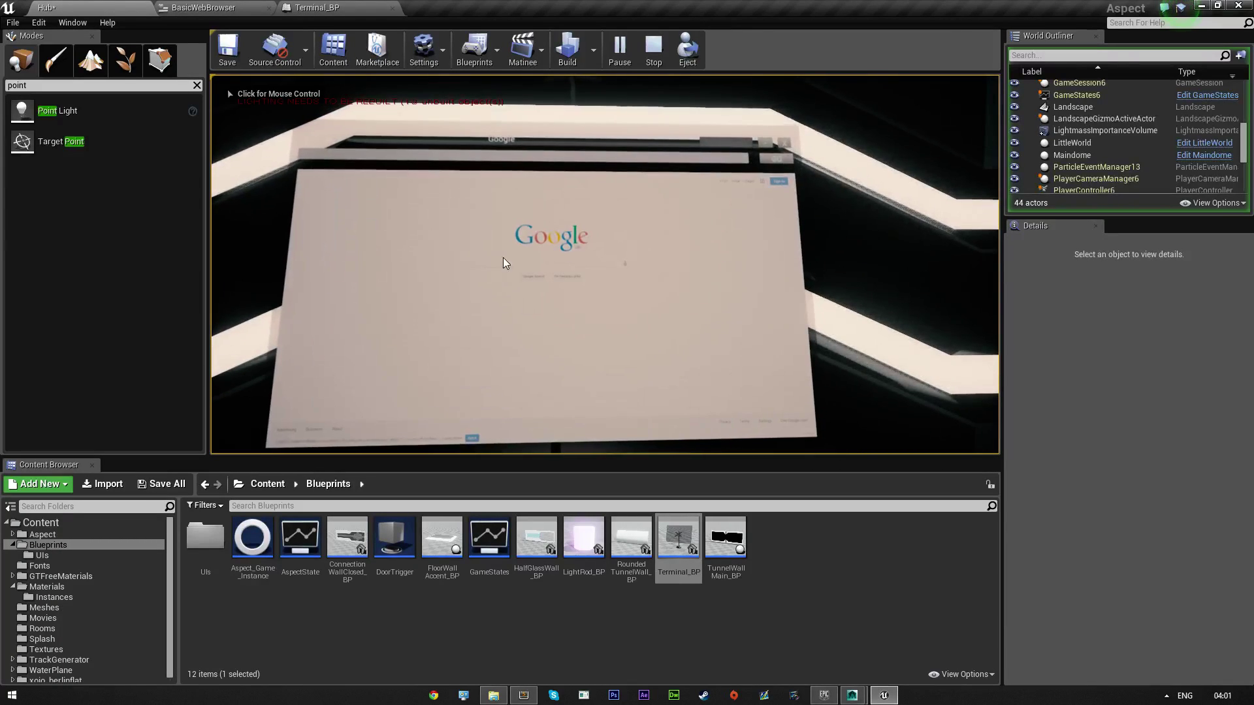
{"action": "left_click", "coordinate": [530, 268]}
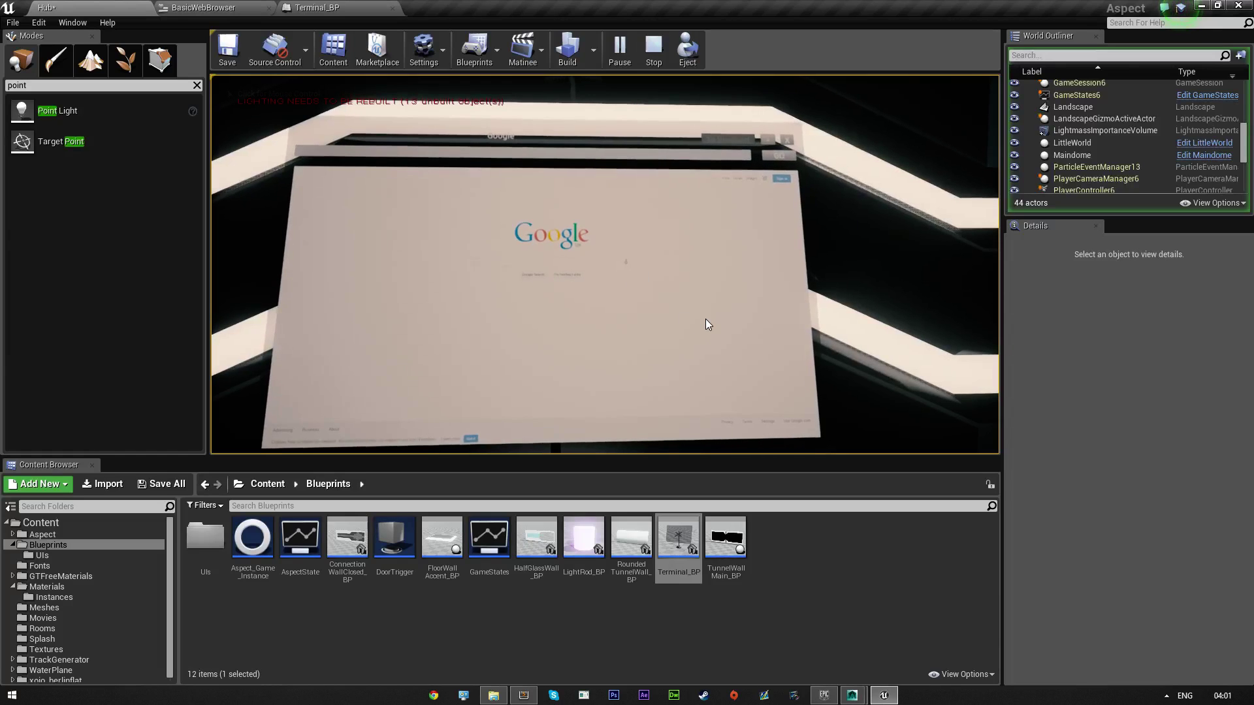
{"action": "type", "text": "s"}
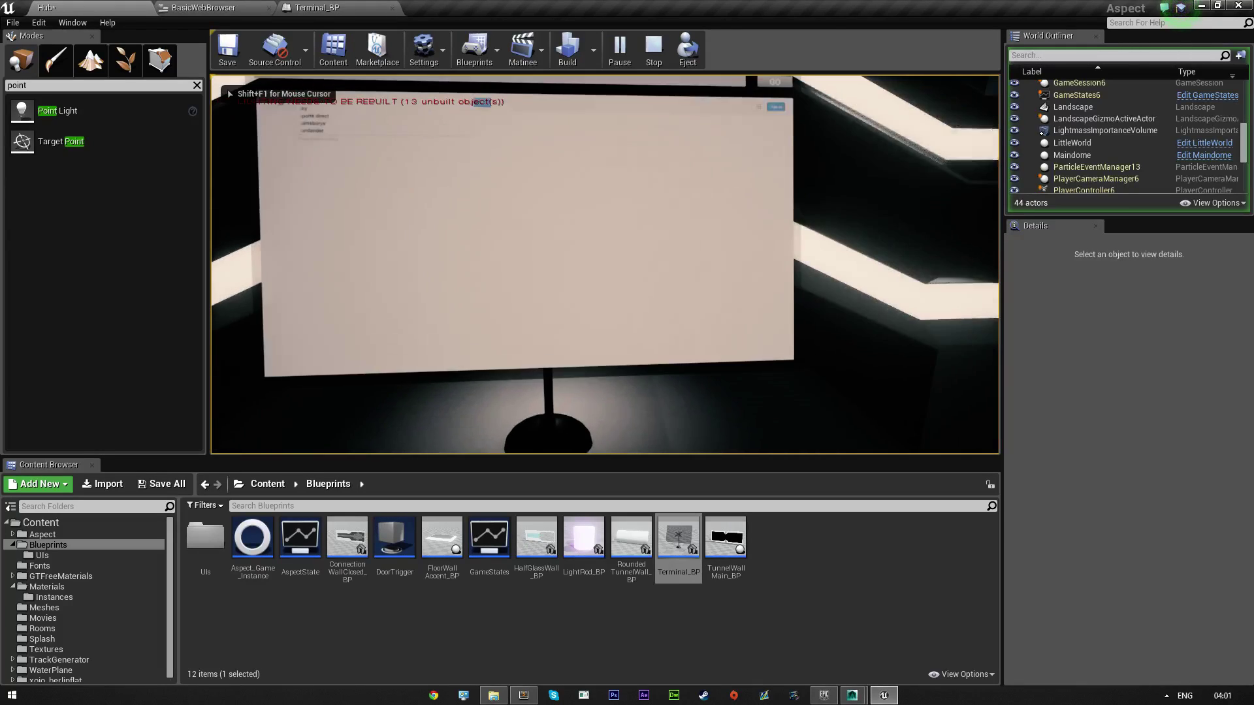
{"action": "type", "text": "sw"}
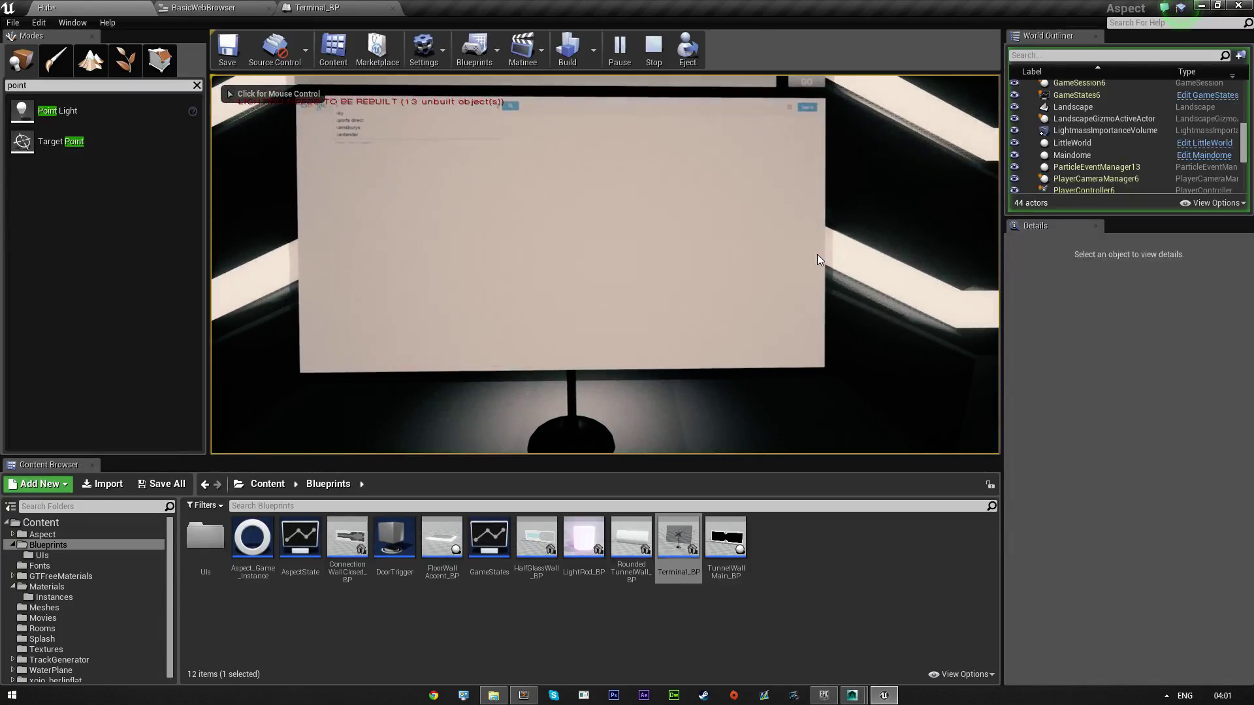
{"action": "left_click", "coordinate": [832, 254]}
{"action": "key", "text": "s"}
{"action": "key", "text": "Escape"}
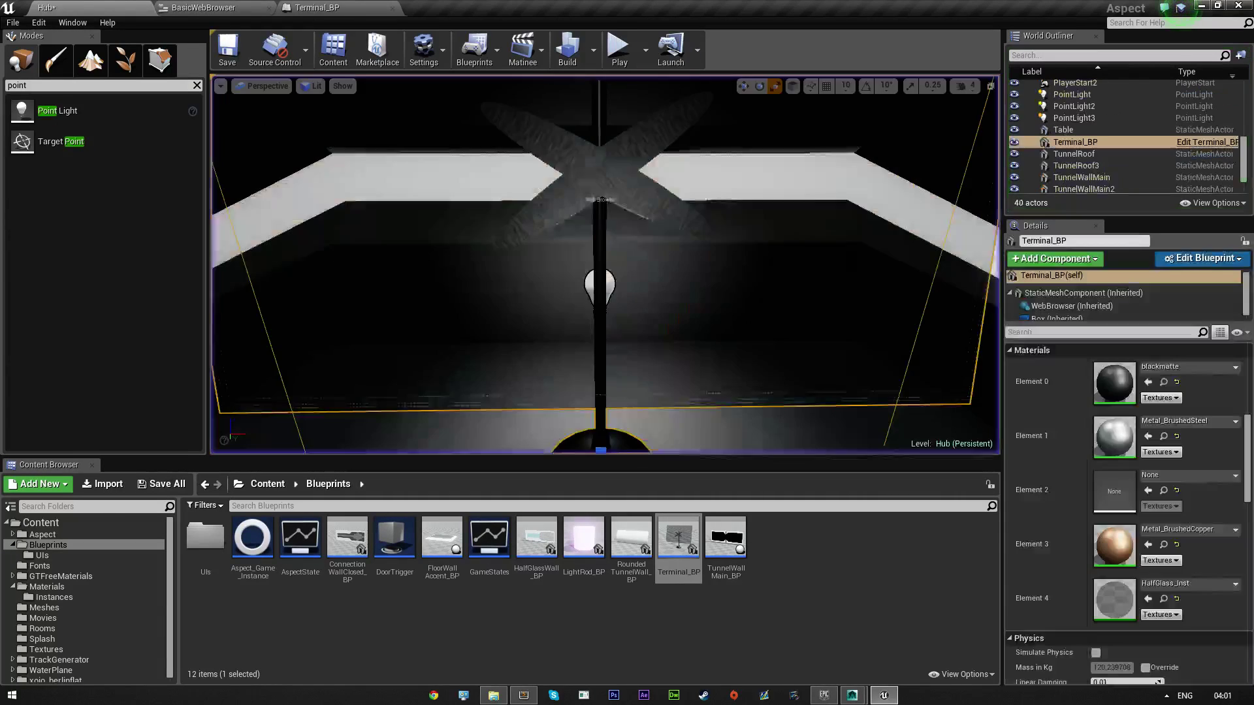
- Set the intensity of the ceiling point light PointLight2 near the terminal to 5000
{"action": "right_click_drag", "start_coordinate": [718, 229], "coordinate": [516, 230]}
{"action": "left_click", "coordinate": [623, 192]}
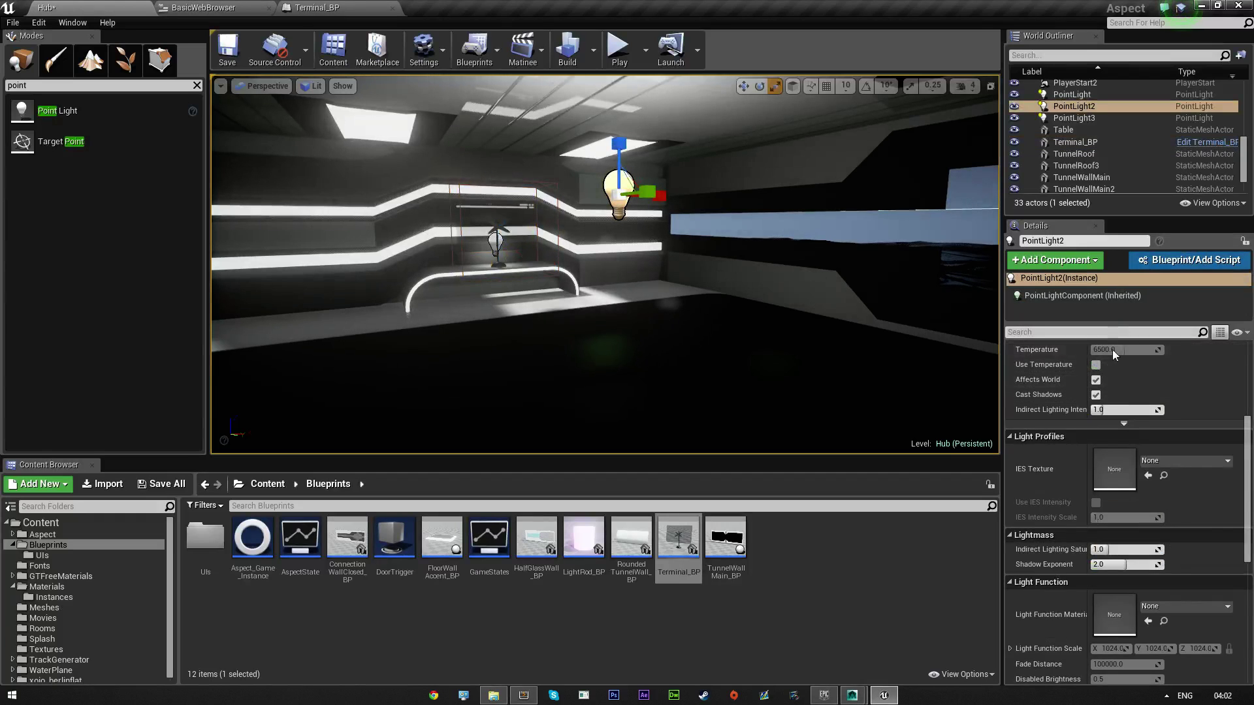
{"action": "scroll", "coordinate": [1115, 353], "scroll_direction": "up", "scroll_amount": 5}
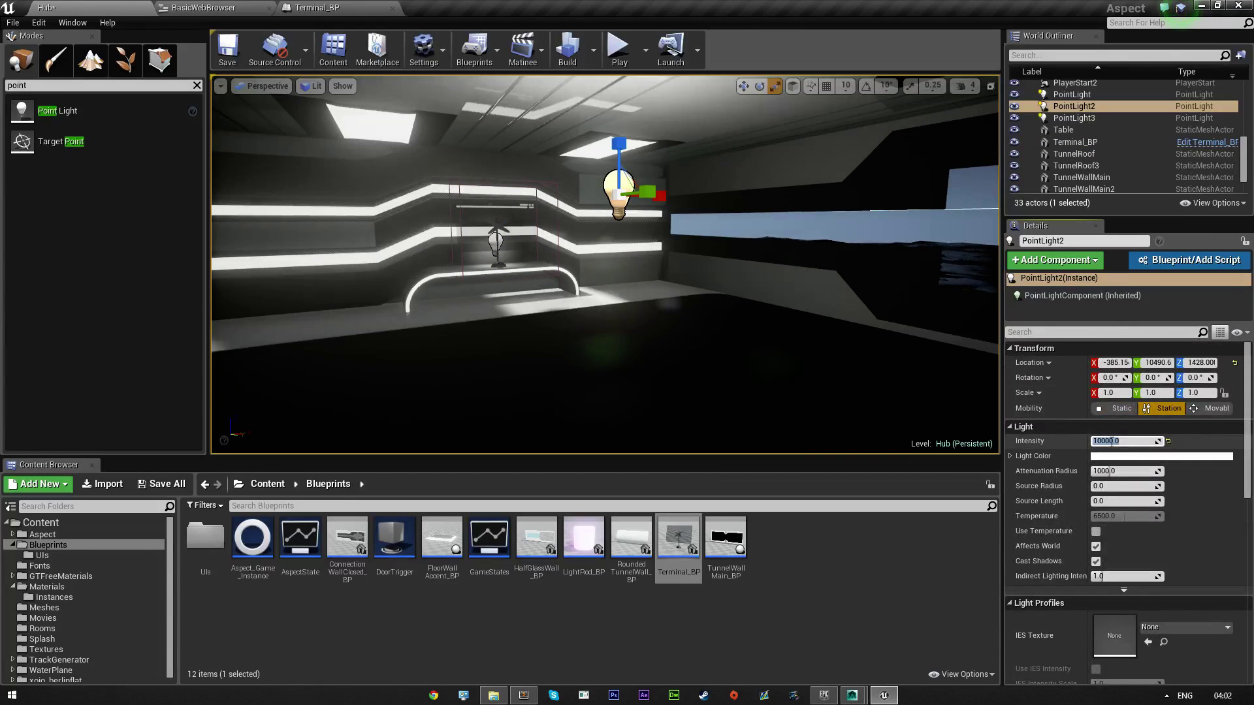
{"action": "left_click", "coordinate": [1111, 442]}
{"action": "type", "text": "5000"}
{"action": "key", "text": "Return"}
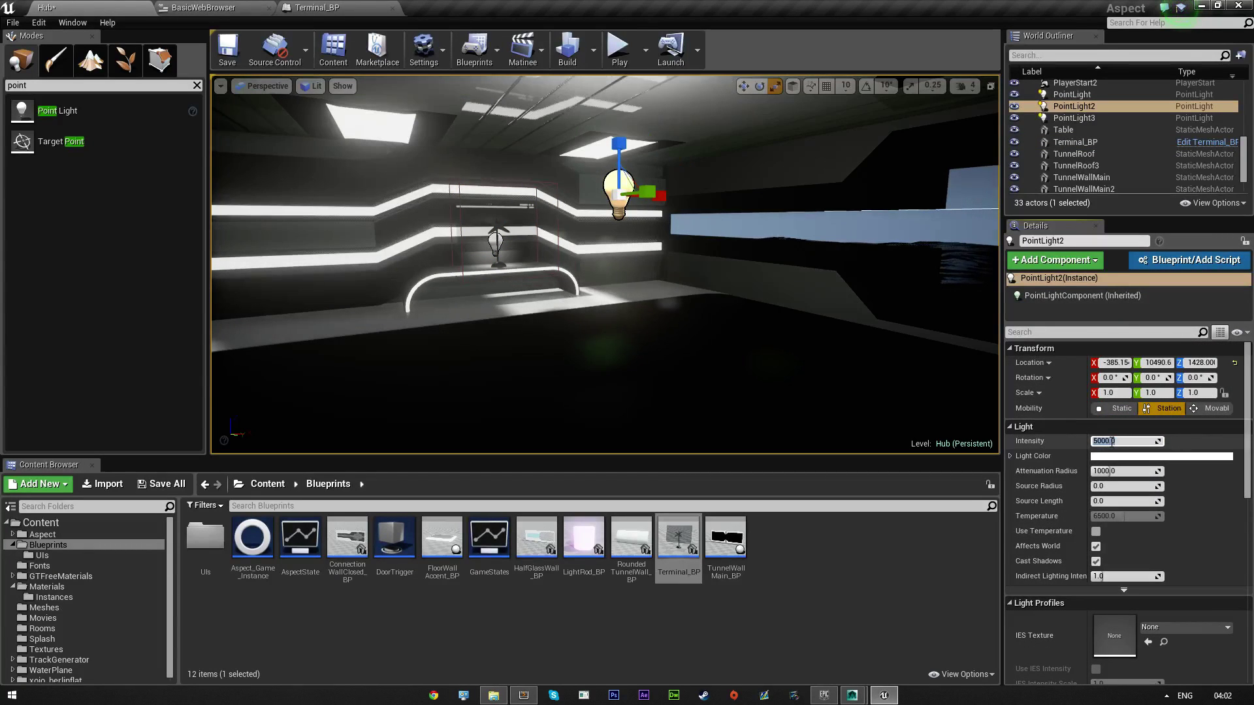
- Set the intensity of PointLight3 at the opposite end of the room to 5000
{"action": "right_click_drag", "start_coordinate": [653, 261], "coordinate": [966, 262]}
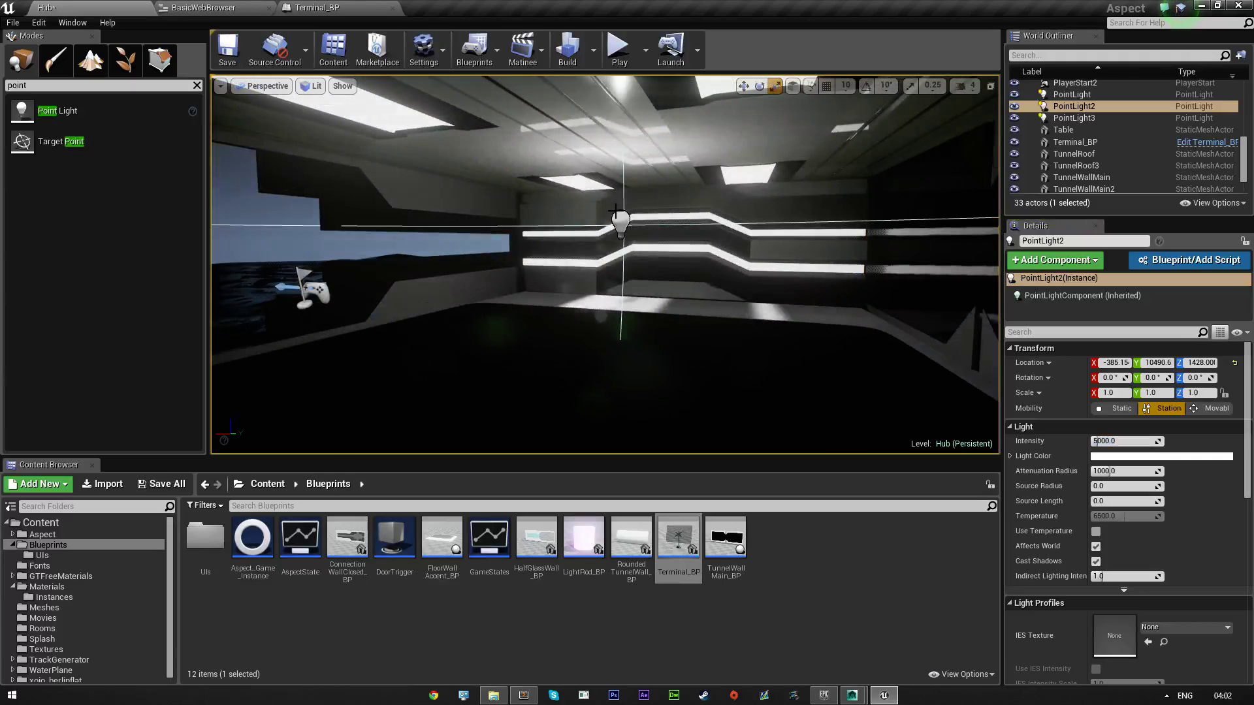
{"action": "left_click", "coordinate": [620, 222]}
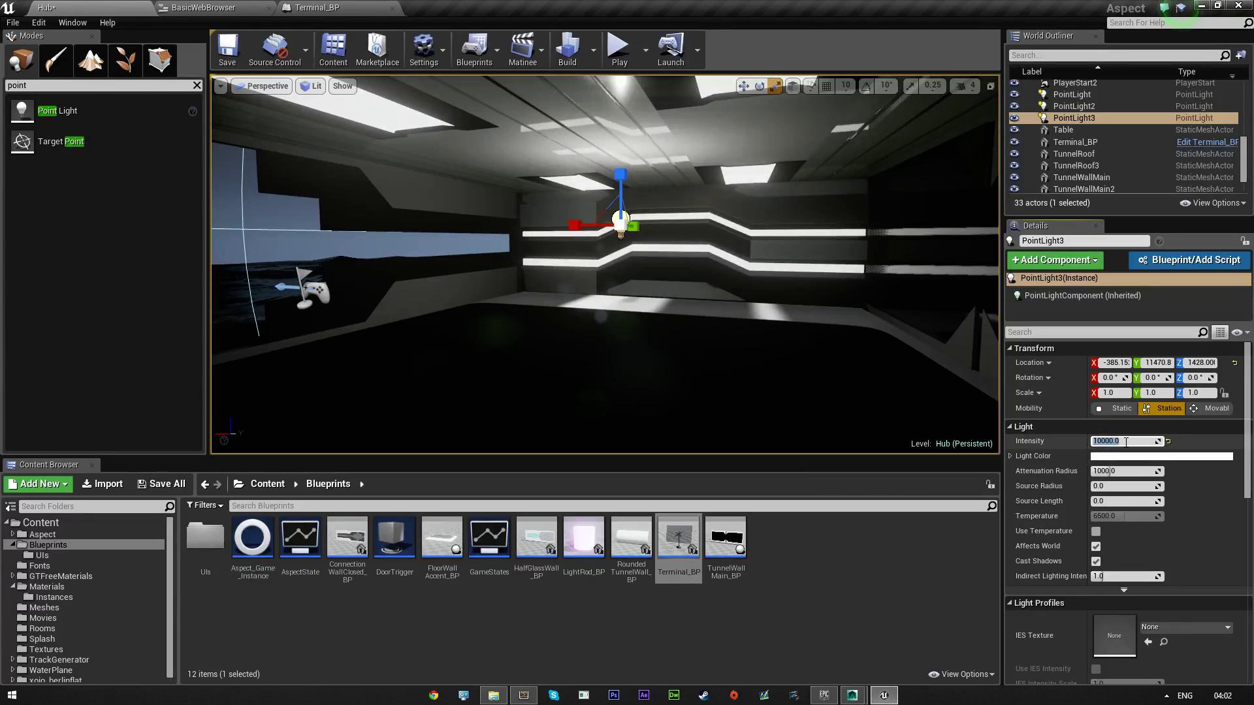
{"action": "left_click", "coordinate": [1125, 442]}
{"action": "type", "text": "5000"}
{"action": "key", "text": "Return"}
- Play the level with the dimmed lights, walk up to the terminal and release the mouse cursor
{"action": "right_click_drag", "start_coordinate": [848, 366], "coordinate": [574, 359]}
{"action": "left_click", "coordinate": [719, 184]}
{"action": "right_click_drag", "start_coordinate": [719, 185], "coordinate": [681, 237]}
{"action": "left_click", "coordinate": [619, 52]}
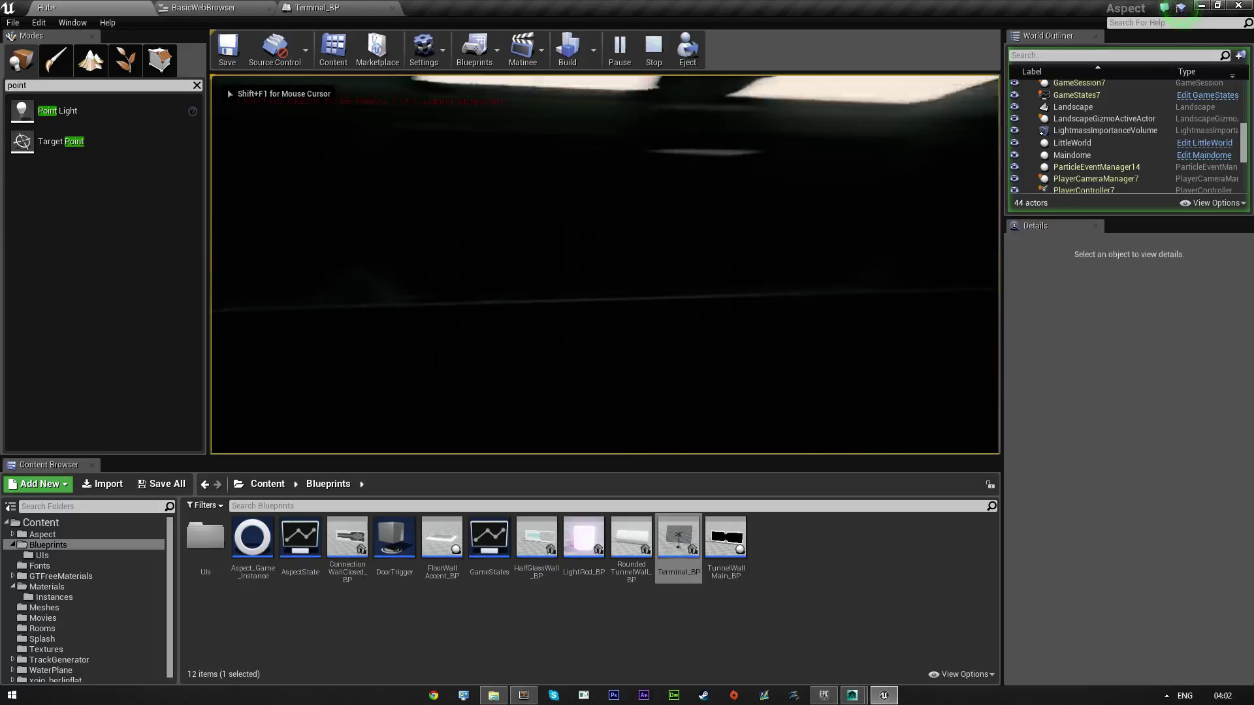
{"action": "key", "text": "w"}
{"action": "key", "text": "w"}
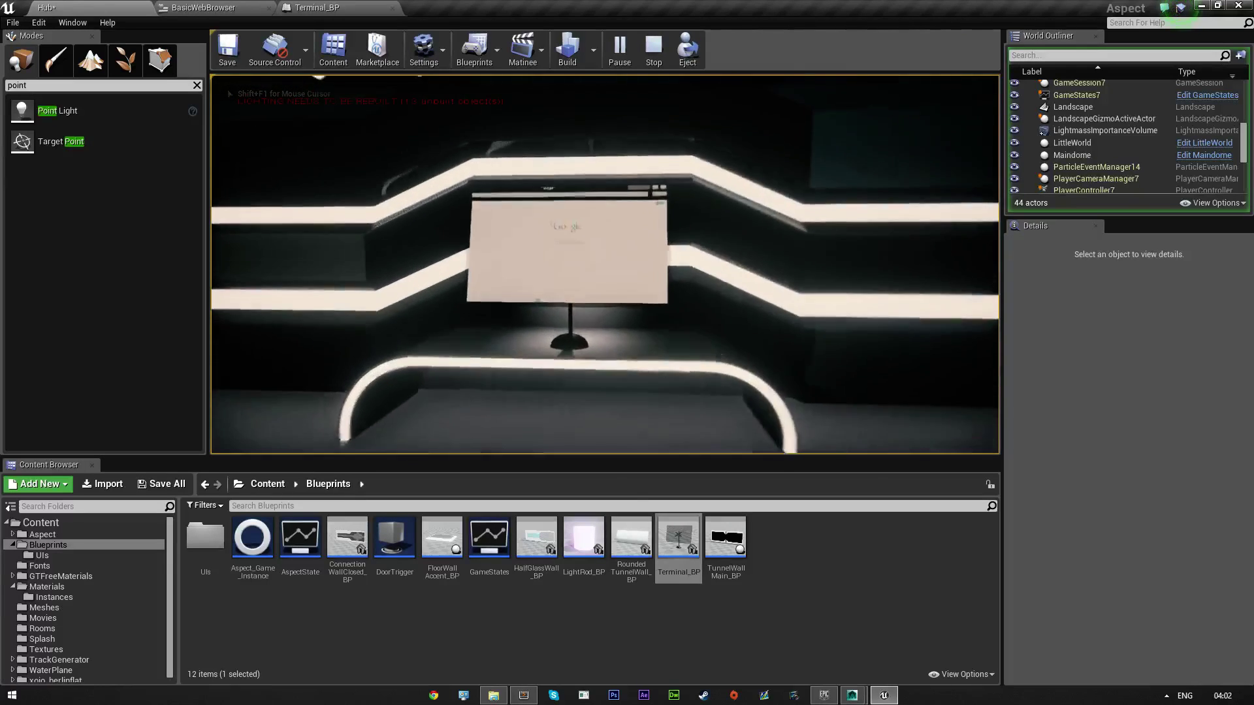
{"action": "key", "text": "shift+F1"}
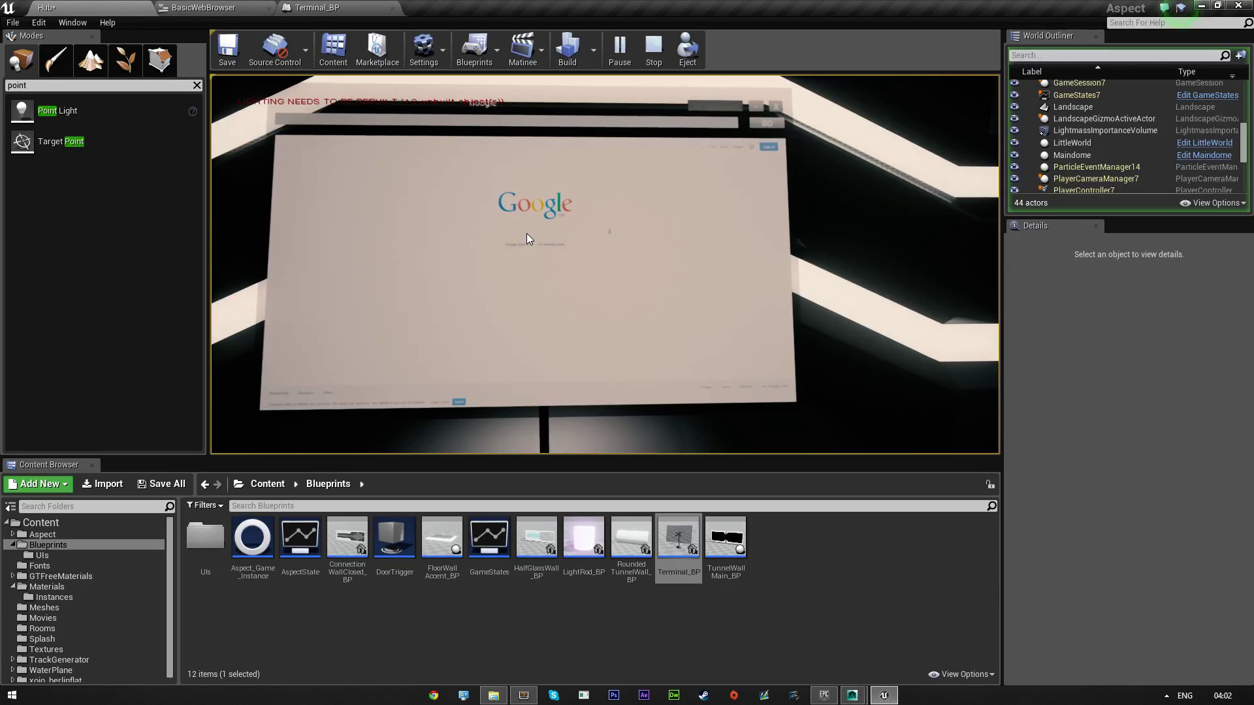
- Search Google for "youtube" on the in-game terminal's browser page
{"action": "type", "text": "face"}
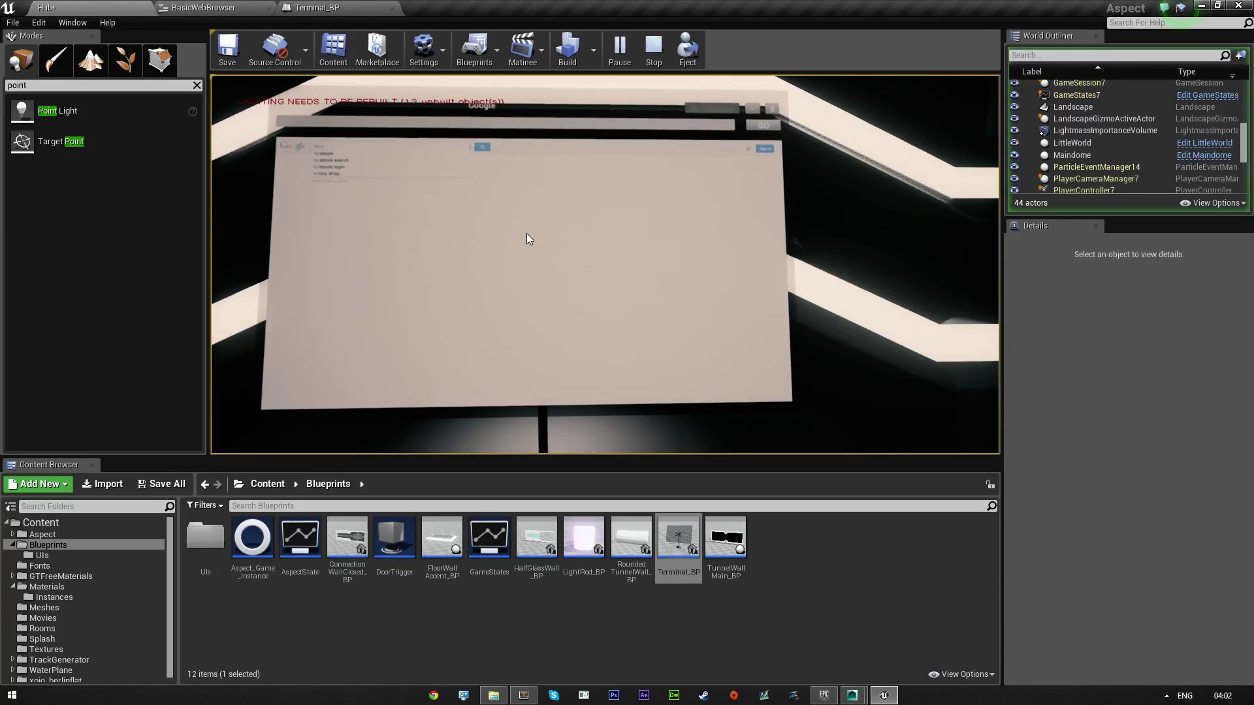
{"action": "key", "text": "BackSpace"}
{"action": "key", "text": "BackSpace"}
{"action": "key", "text": "BackSpace"}
{"action": "key", "text": "BackSpace"}
{"action": "type", "text": "you"}
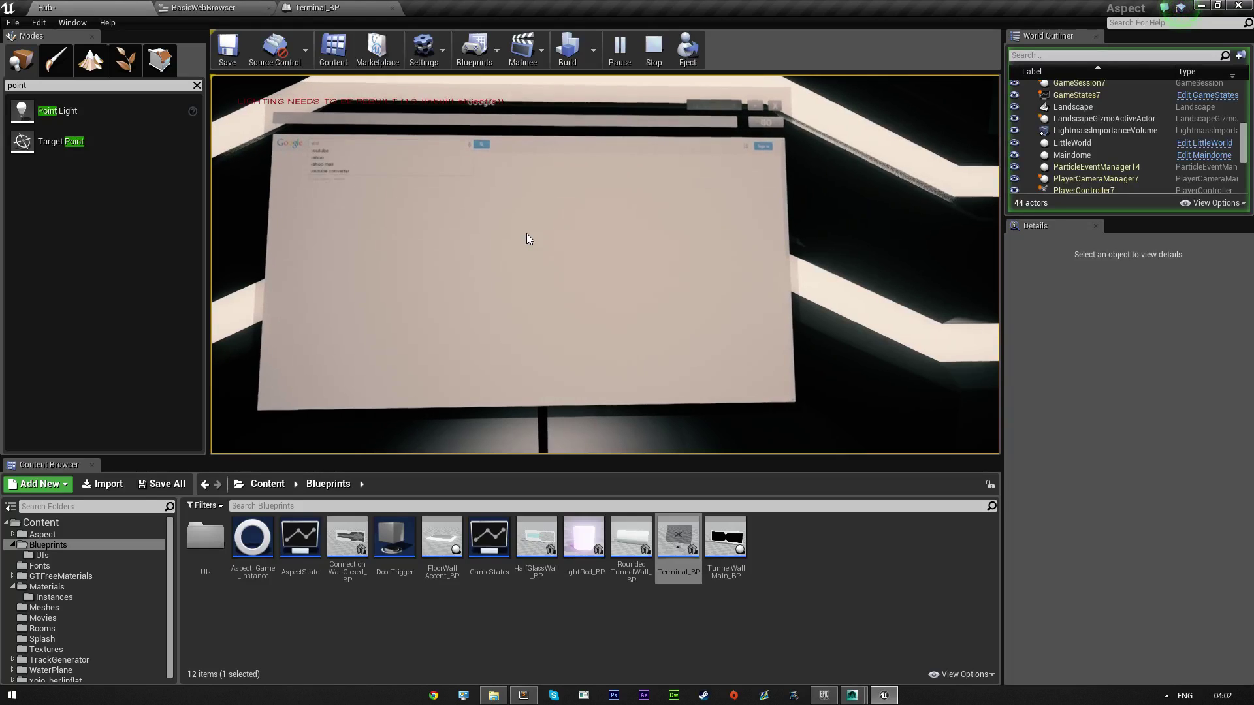
{"action": "type", "text": "tube"}
{"action": "key", "text": "Return"}
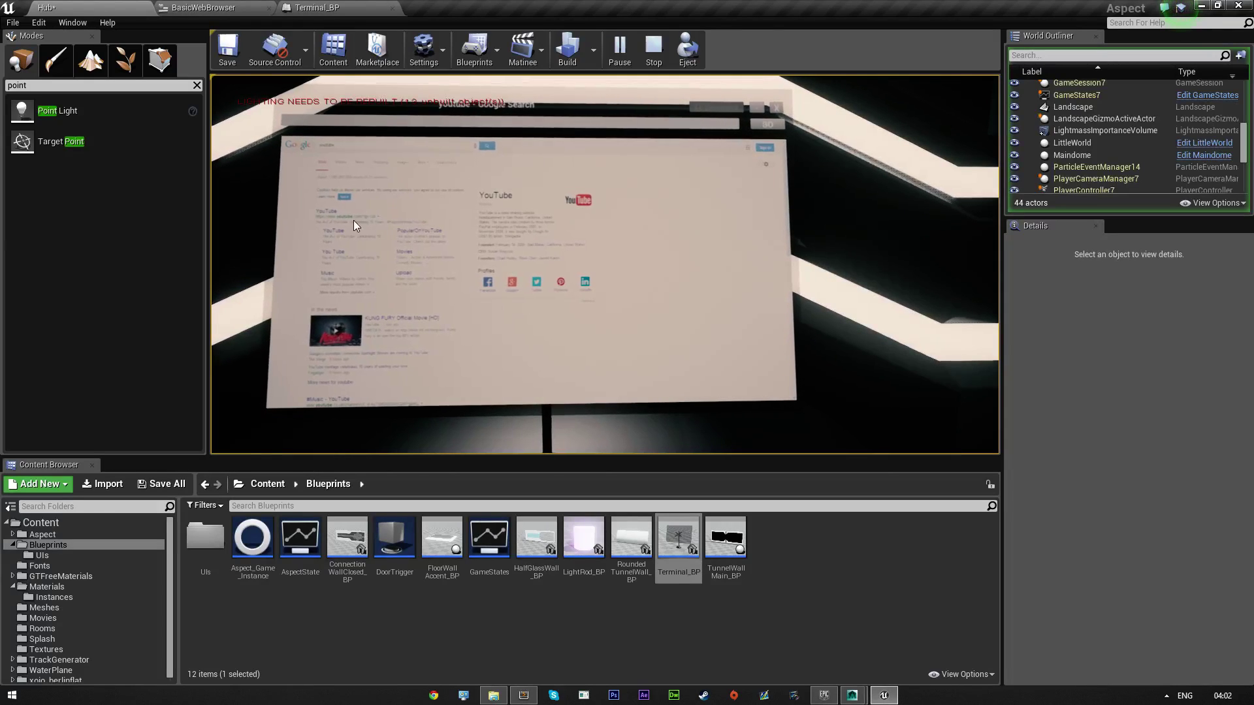
- Open the YouTube result on the in-game terminal and scroll down through the video listings
{"action": "left_click", "coordinate": [321, 211]}
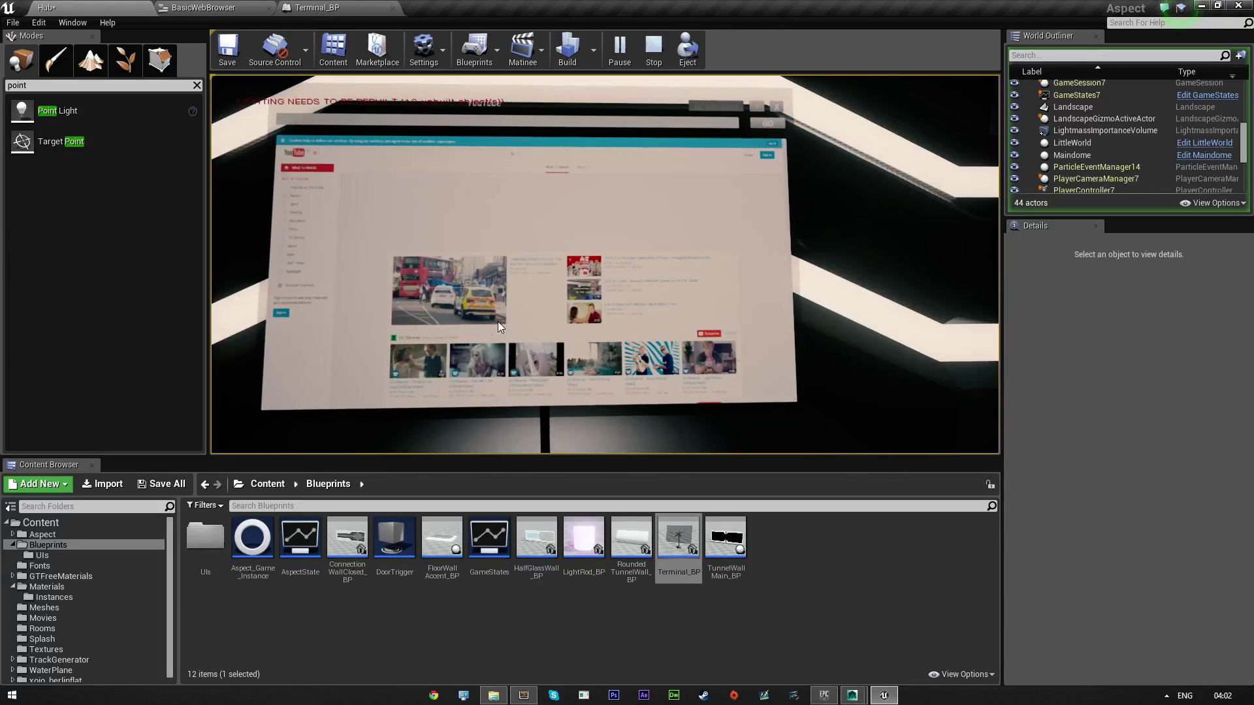
{"action": "scroll", "coordinate": [673, 268], "scroll_direction": "down", "scroll_amount": 3}
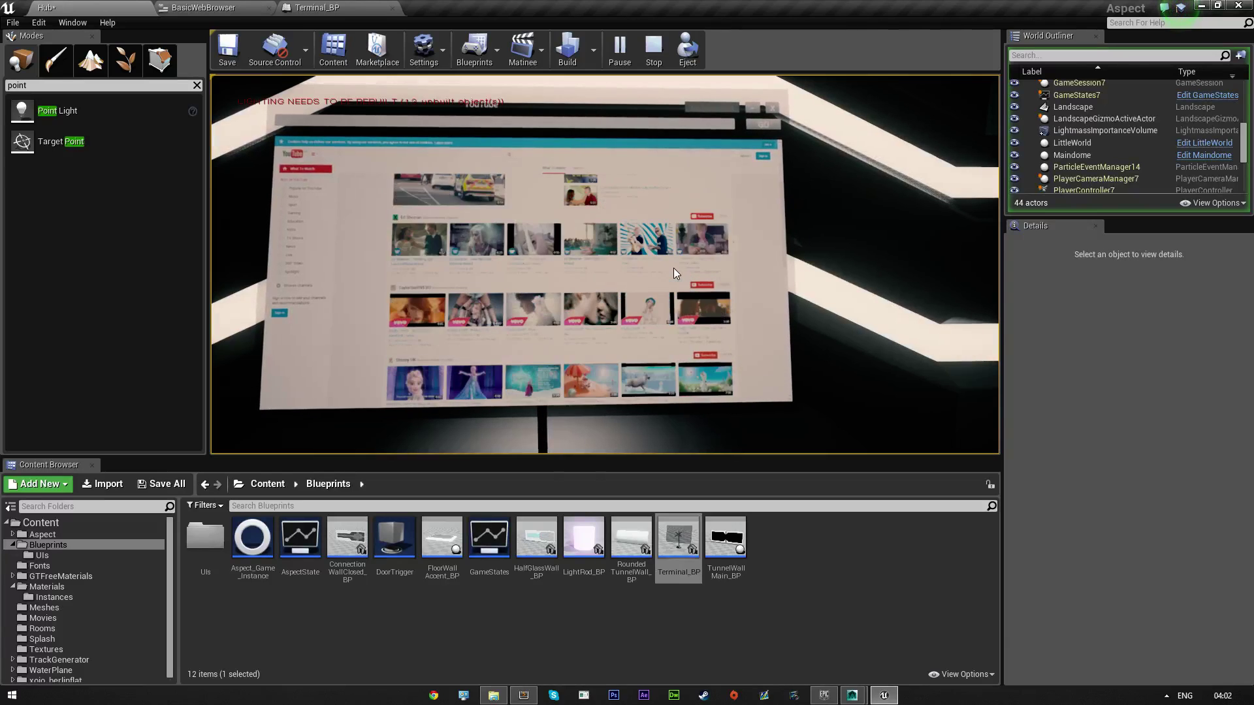
{"action": "scroll", "coordinate": [672, 268], "scroll_direction": "down", "scroll_amount": 3}
- Return to game control, view the terminal from farther away and close up, and end the play session
{"action": "left_click", "coordinate": [751, 243]}
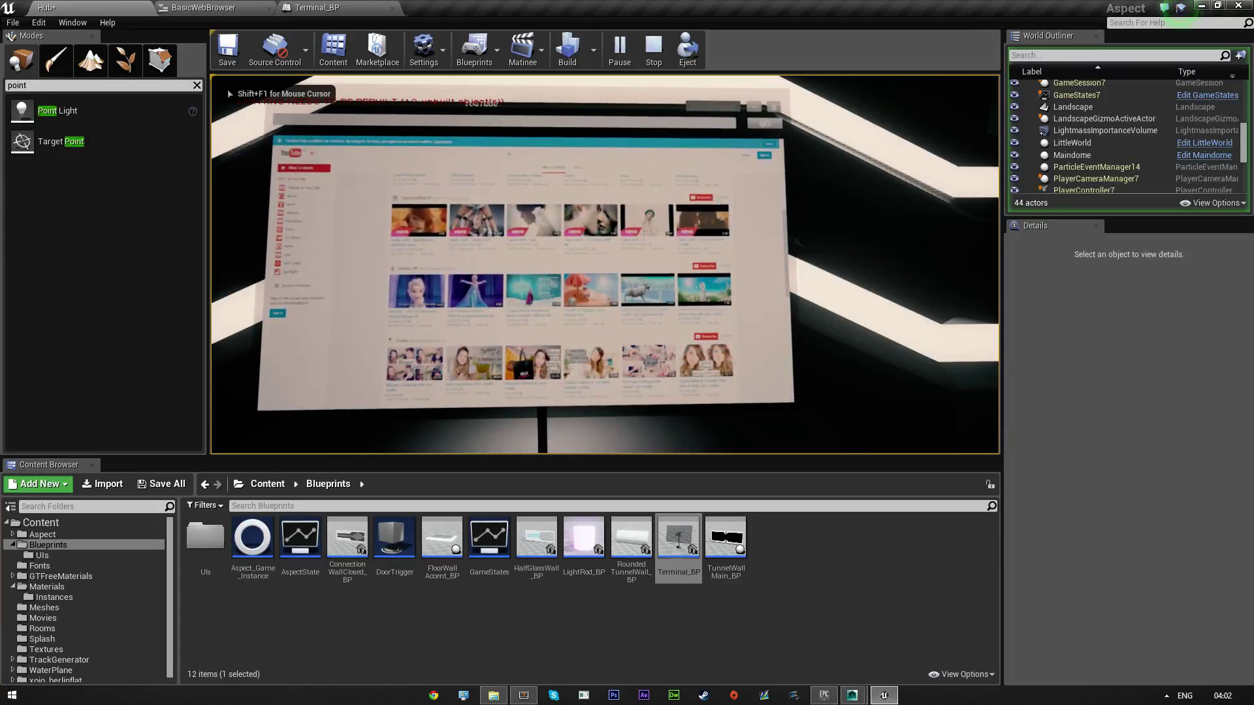
{"action": "key", "text": "s"}
{"action": "key", "text": "w"}
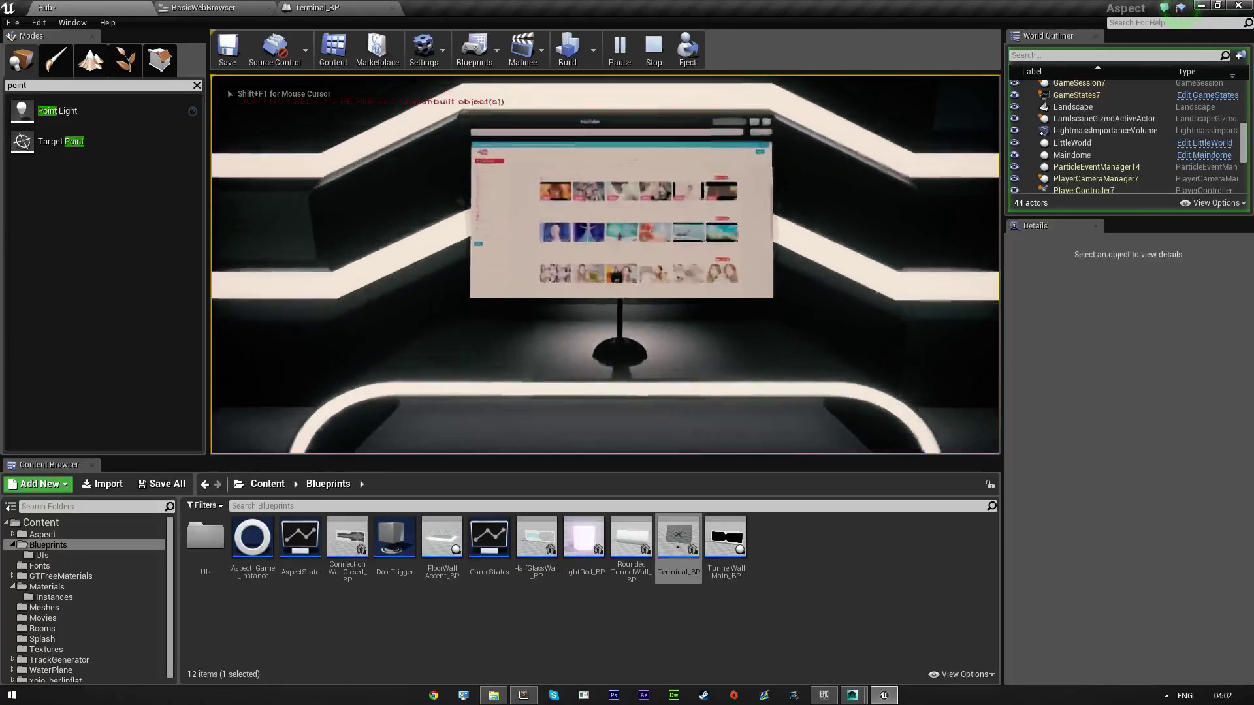
{"action": "key", "text": "w"}
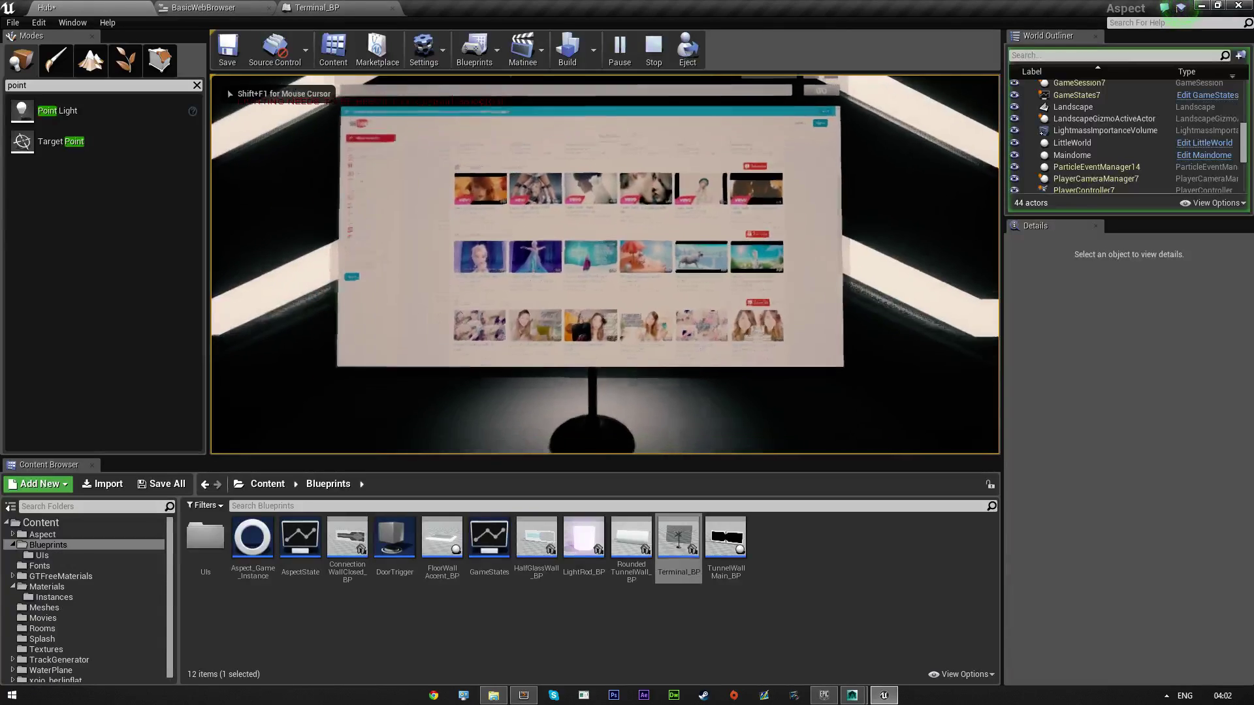
{"action": "key", "text": "s"}
{"action": "key", "text": "Escape"}
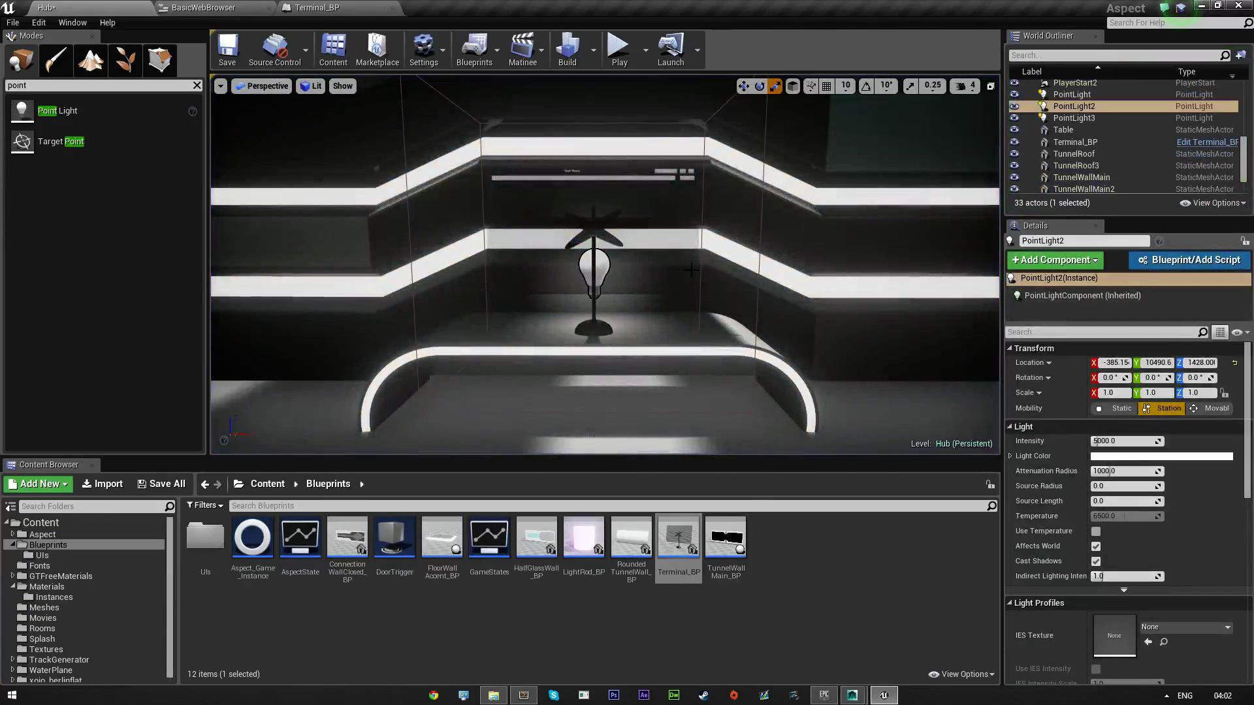
- Select Terminal_BP, undo its last small vertical shift, and lower it slightly together with the table it stands on
{"action": "key", "text": "a"}
{"action": "right_click_drag", "start_coordinate": [690, 269], "coordinate": [652, 265]}
{"action": "key", "text": "d"}
{"action": "key", "text": "w"}
{"action": "key", "text": "a"}
{"action": "left_click", "coordinate": [715, 203]}
{"action": "key", "text": "d"}
{"action": "right_click_drag", "start_coordinate": [810, 231], "coordinate": [771, 226]}
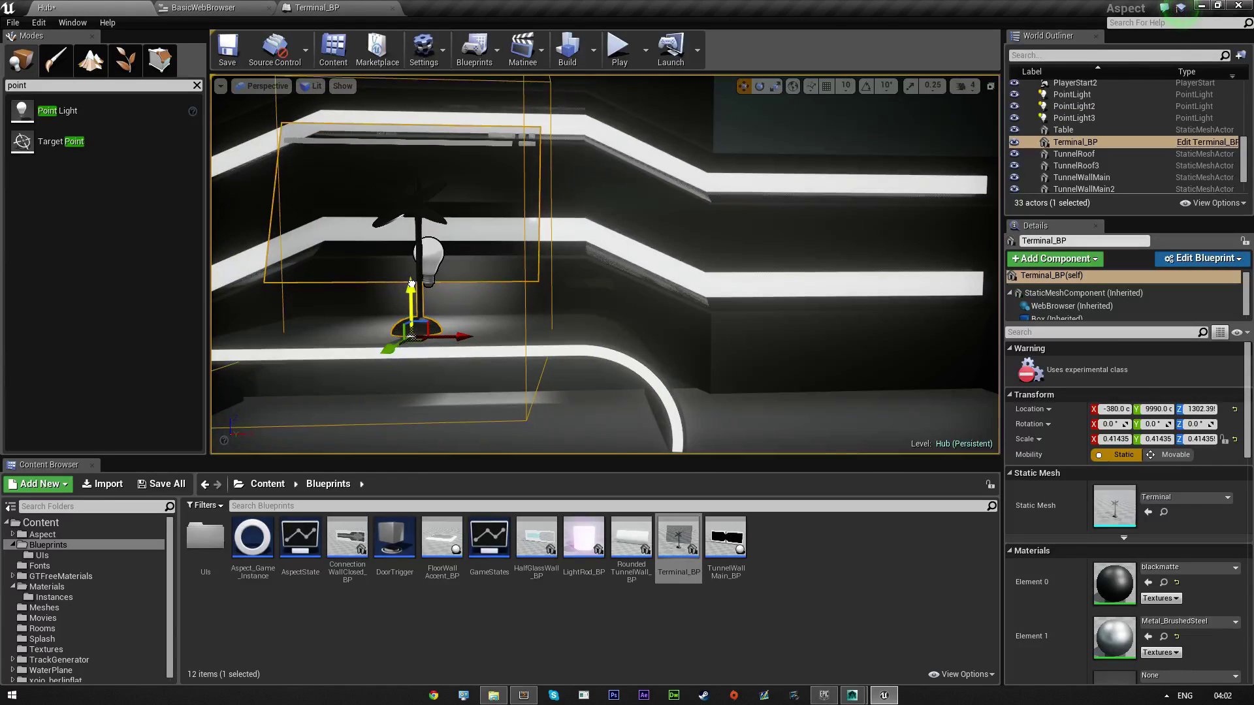
{"action": "key", "text": "ctrl+z"}
{"action": "right_click_drag", "start_coordinate": [563, 304], "coordinate": [535, 278]}
{"action": "key", "text": "a"}
{"action": "key", "text": "d"}
{"action": "key", "text": "a"}
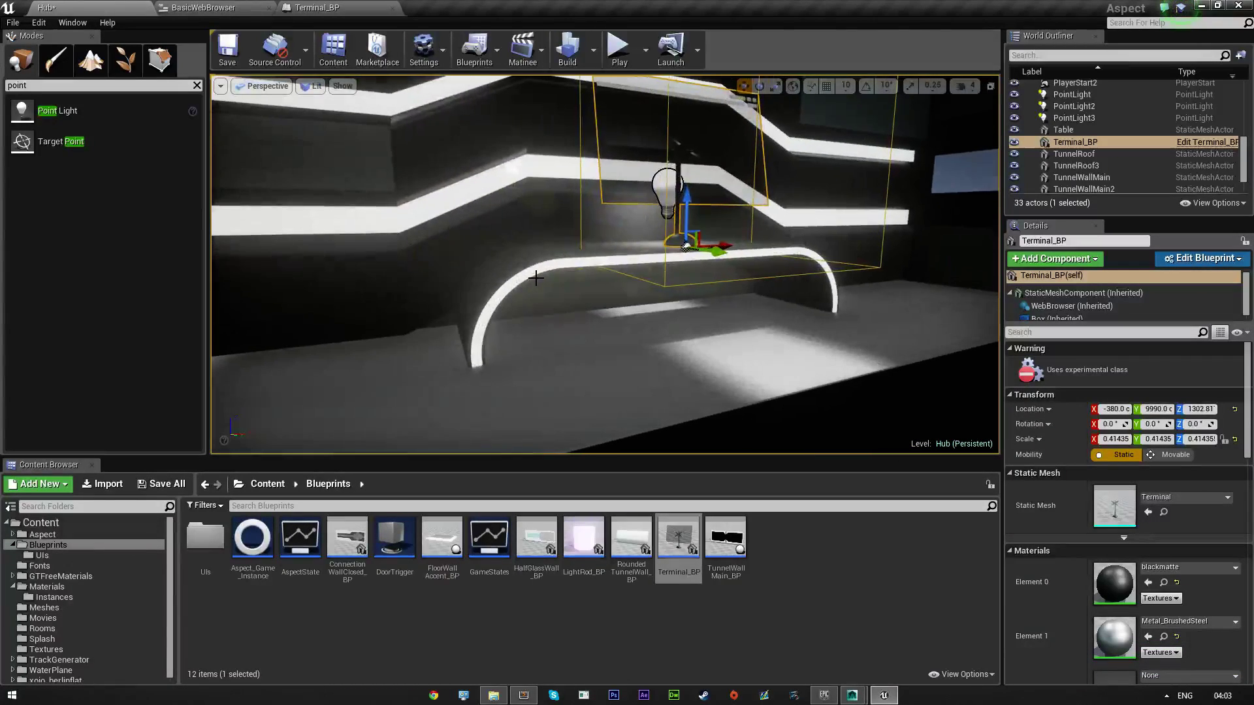
{"action": "left_click", "coordinate": [531, 266], "text": "ctrl"}
{"action": "left_click_drag", "start_coordinate": [667, 274], "coordinate": [667, 299]}
{"action": "right_click_drag", "start_coordinate": [743, 307], "coordinate": [837, 222]}
{"action": "key", "text": "w"}
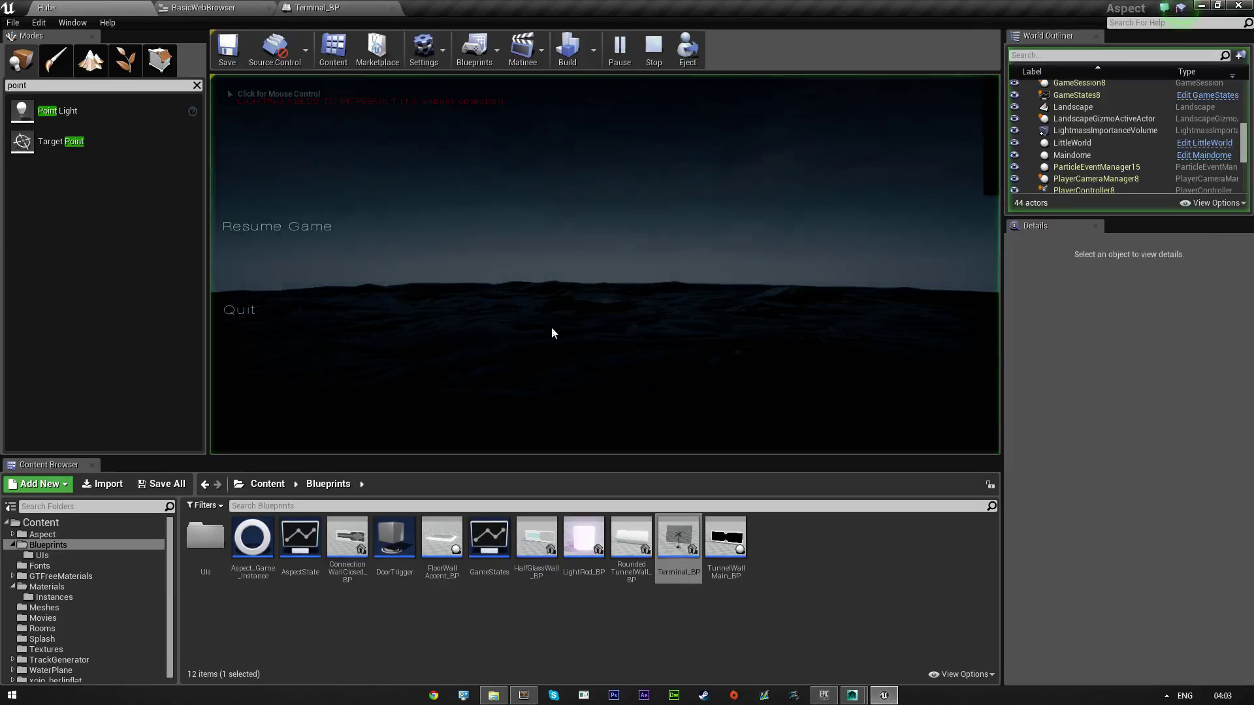
- Test the repositioned terminal in play by walking up to its Google page and releasing the mouse cursor
{"action": "left_click", "coordinate": [551, 327]}
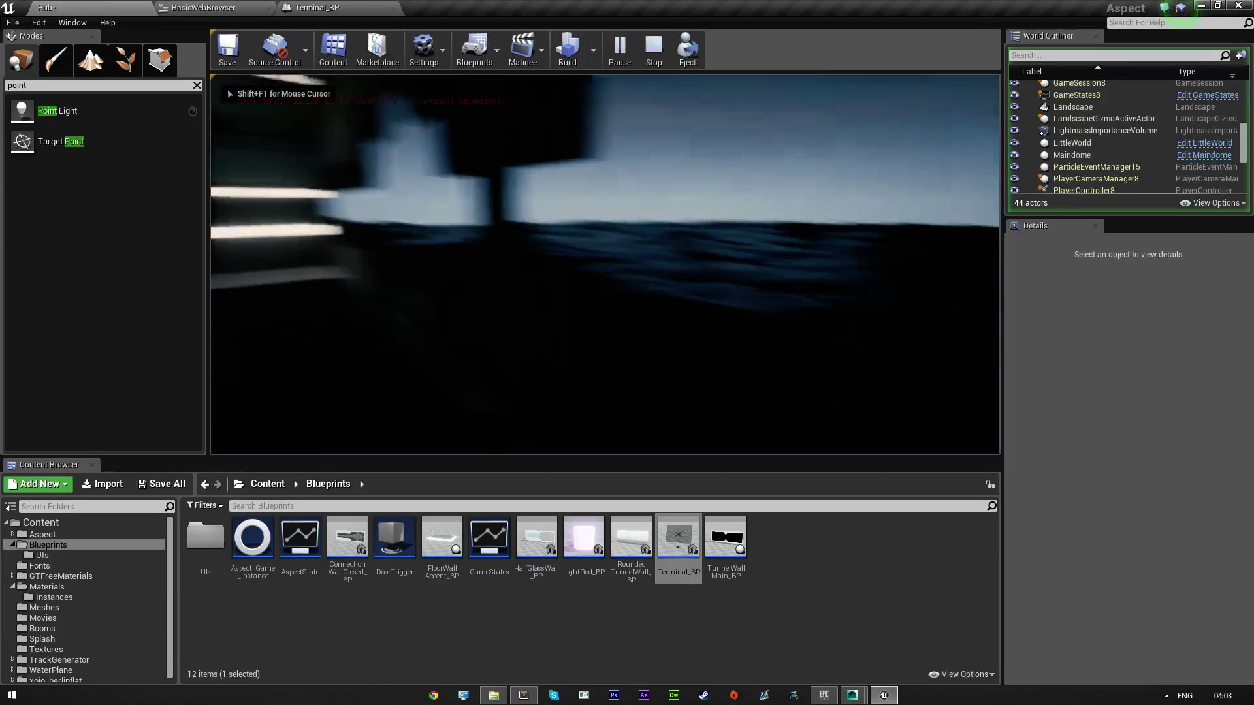
{"action": "key", "text": "w"}
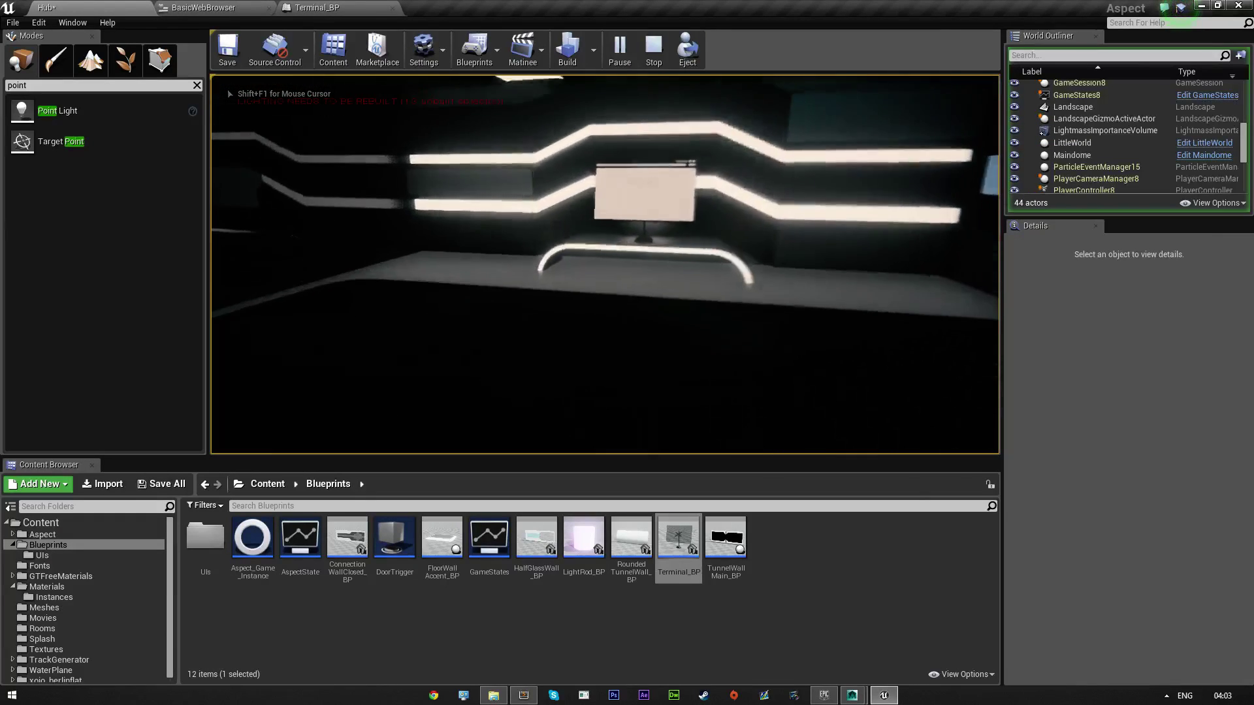
{"action": "key", "text": "w"}
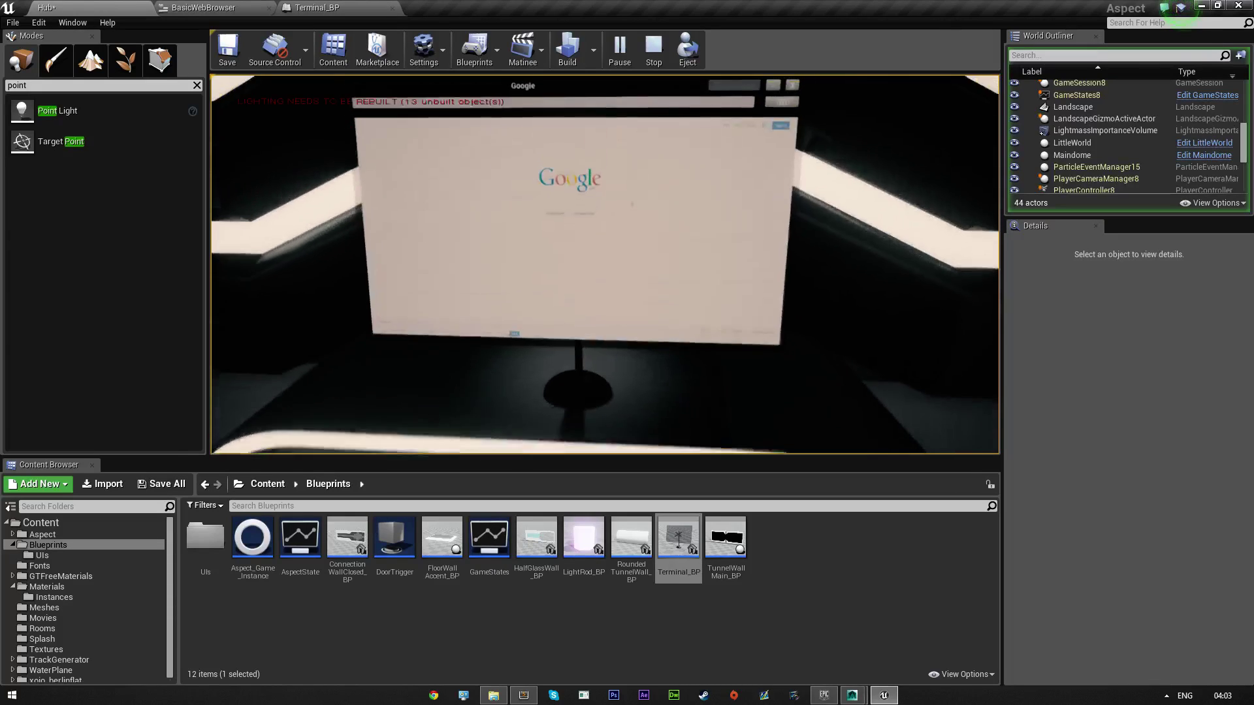
{"action": "key", "text": "shift+F1"}
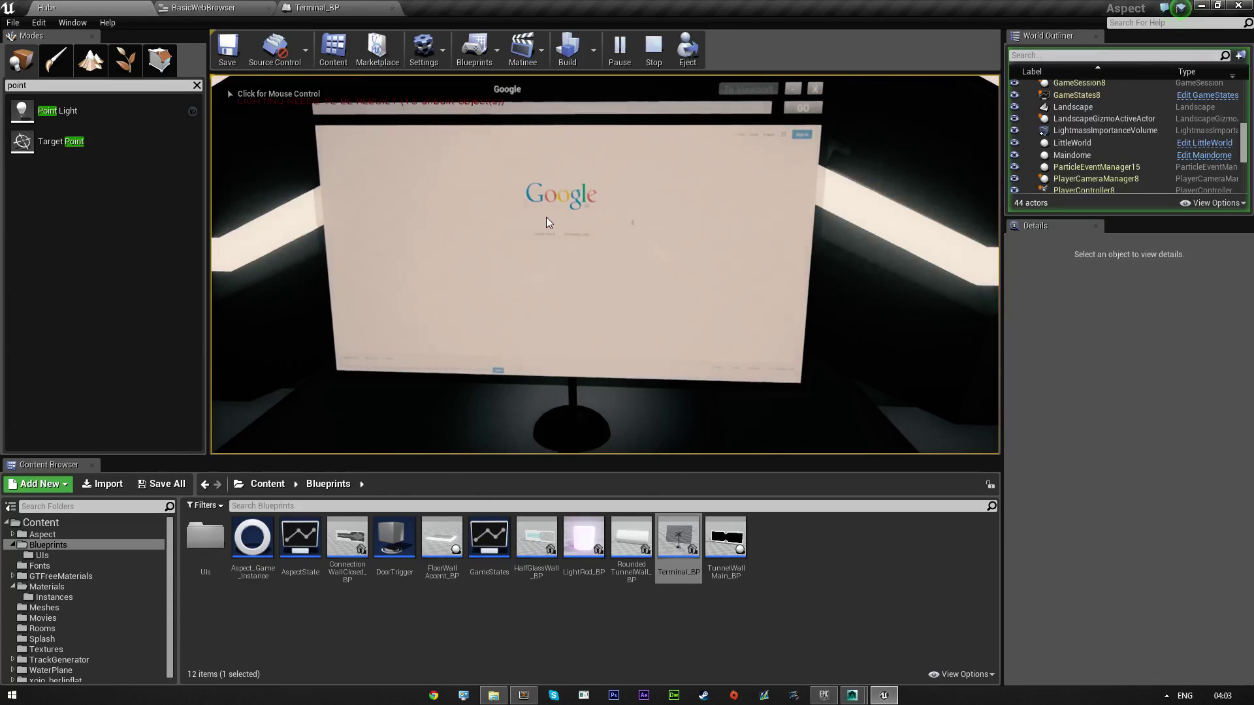
- Inspect the terminal from its side in play, then return to its front and release the mouse cursor
{"action": "left_click", "coordinate": [559, 179]}
{"action": "key", "text": "s"}
{"action": "key", "text": "w"}
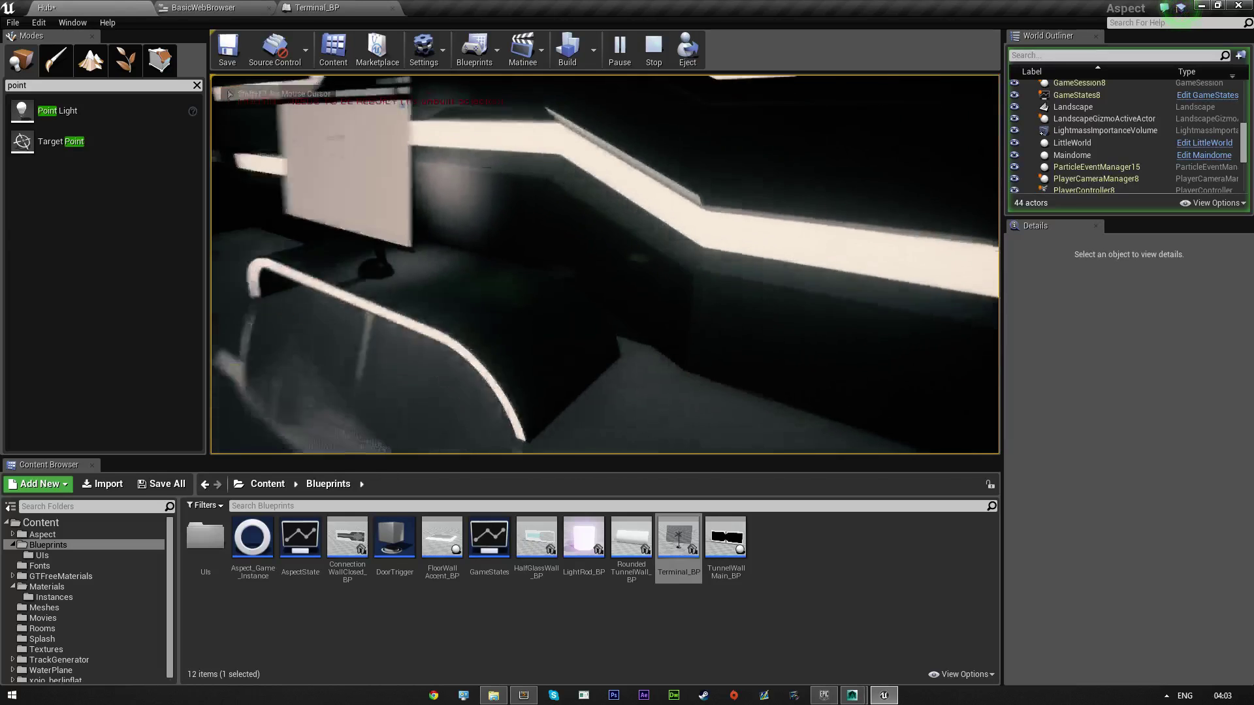
{"action": "key", "text": "s"}
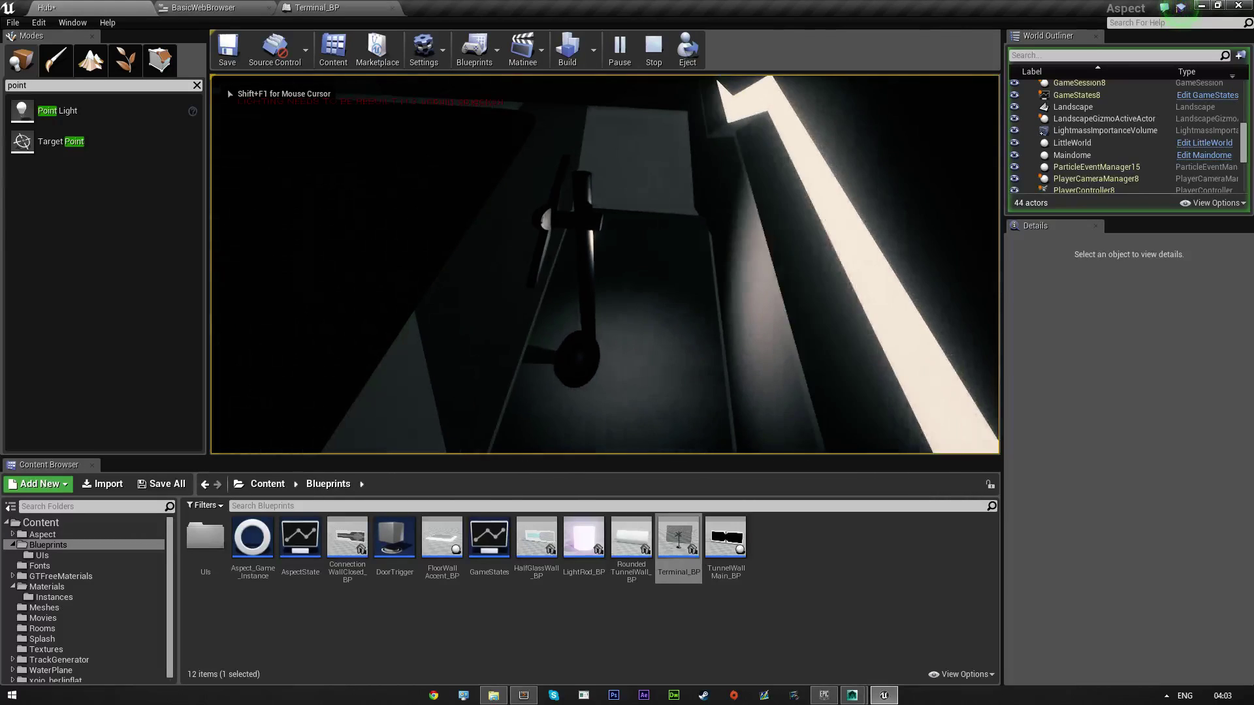
{"action": "key", "text": "w"}
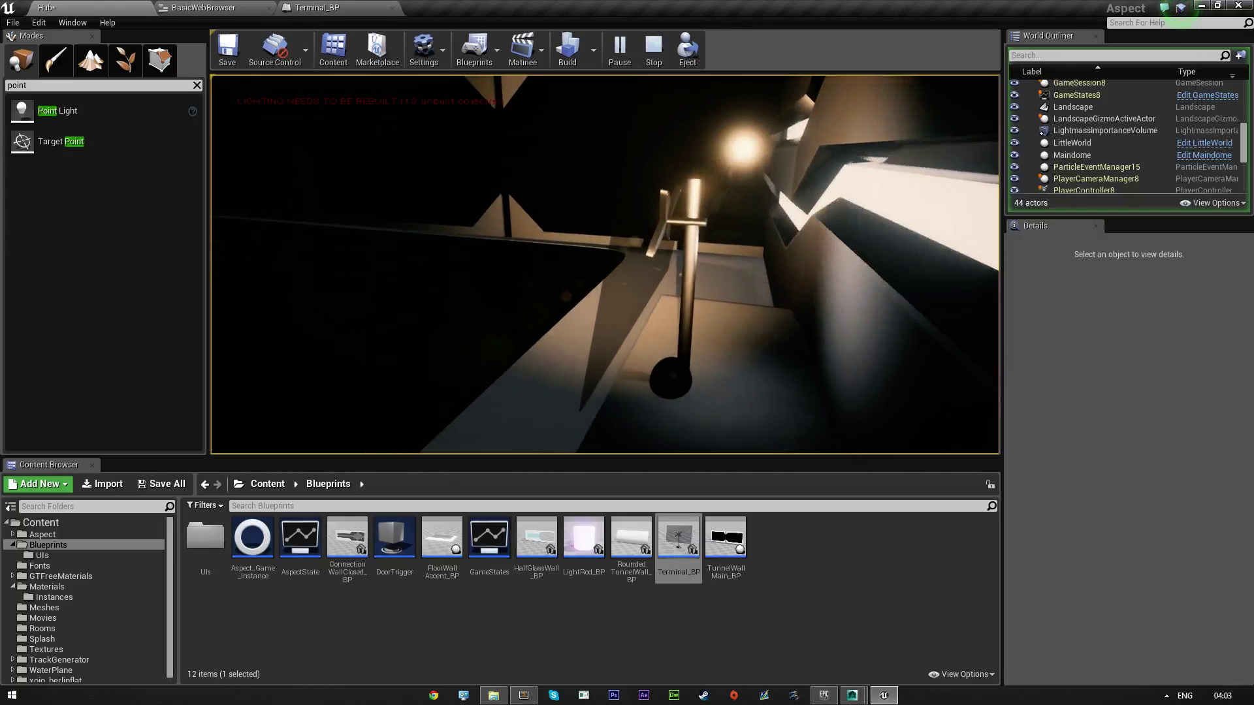
{"action": "key", "text": "a"}
{"action": "key", "text": "d"}
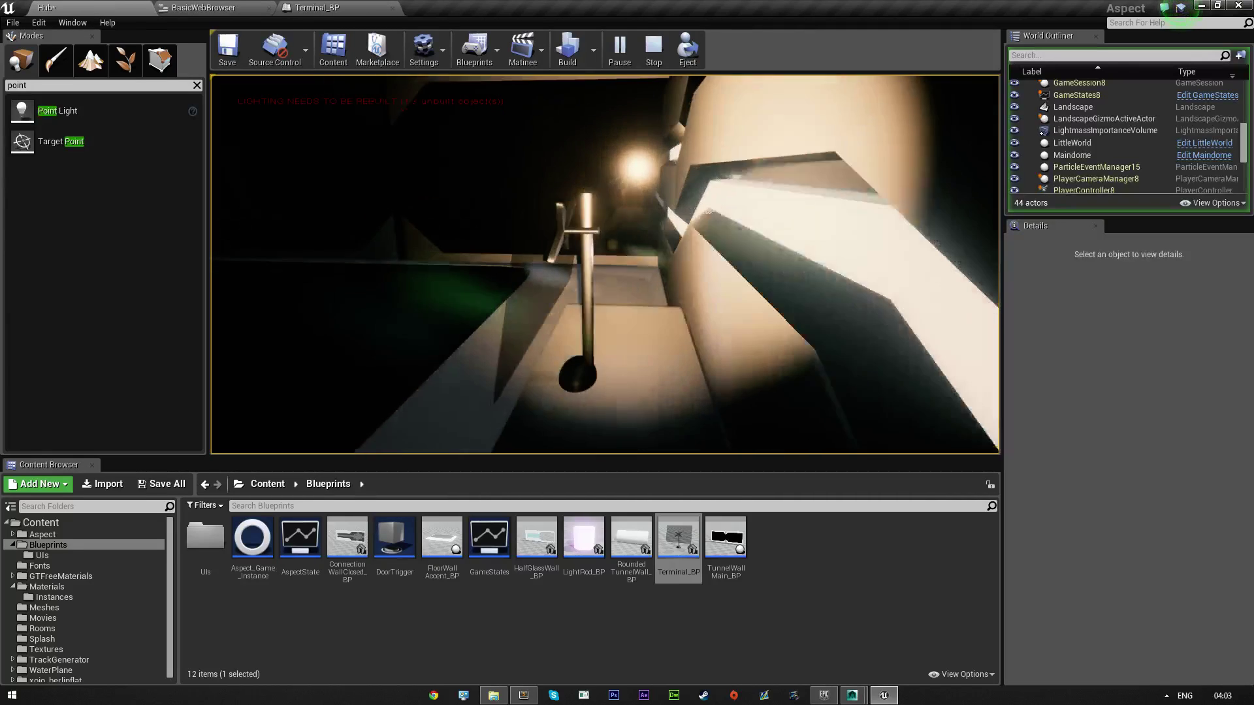
{"action": "key", "text": "a"}
{"action": "key", "text": "d"}
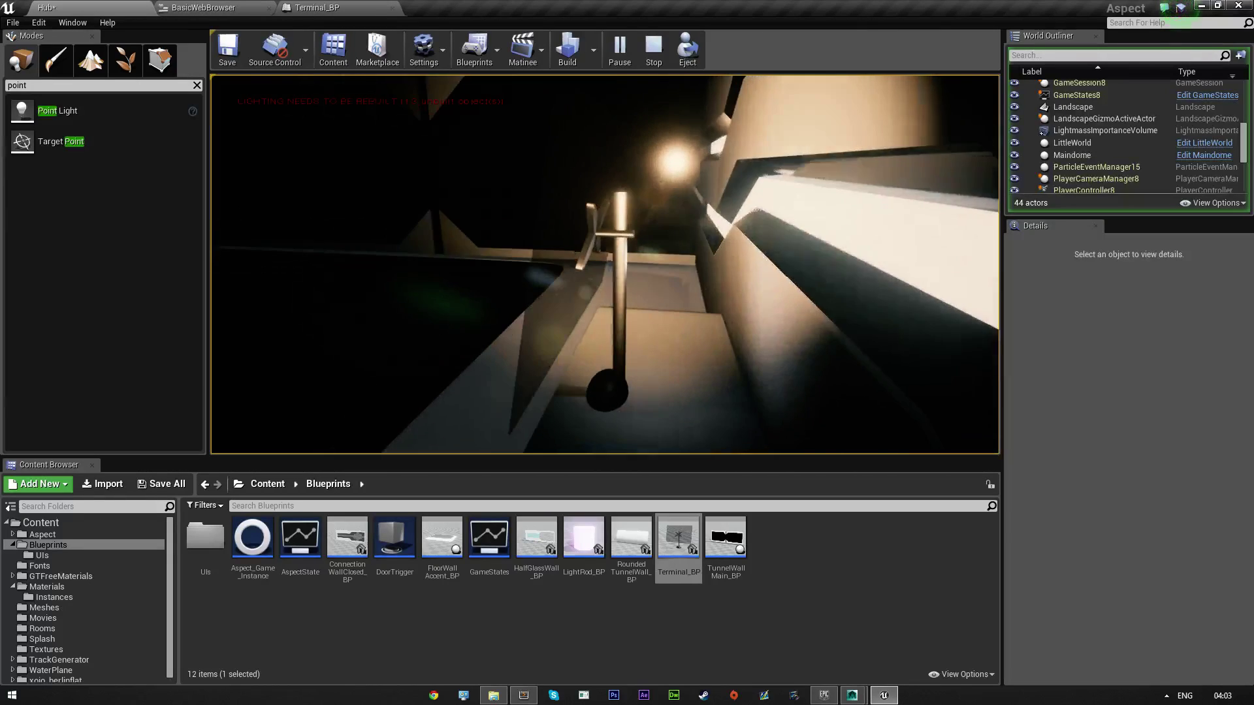
{"action": "key", "text": "a"}
{"action": "key", "text": "d"}
{"action": "key", "text": "a"}
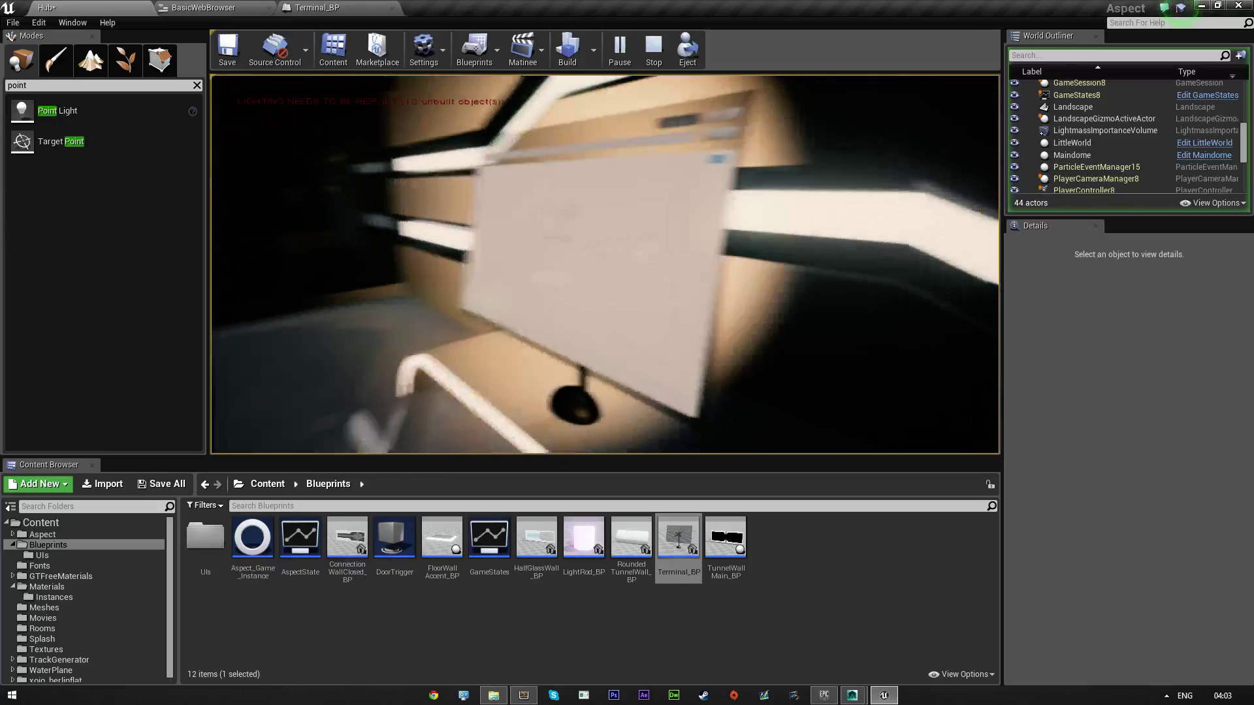
{"action": "key", "text": "w"}
{"action": "key", "text": "shift+F1"}
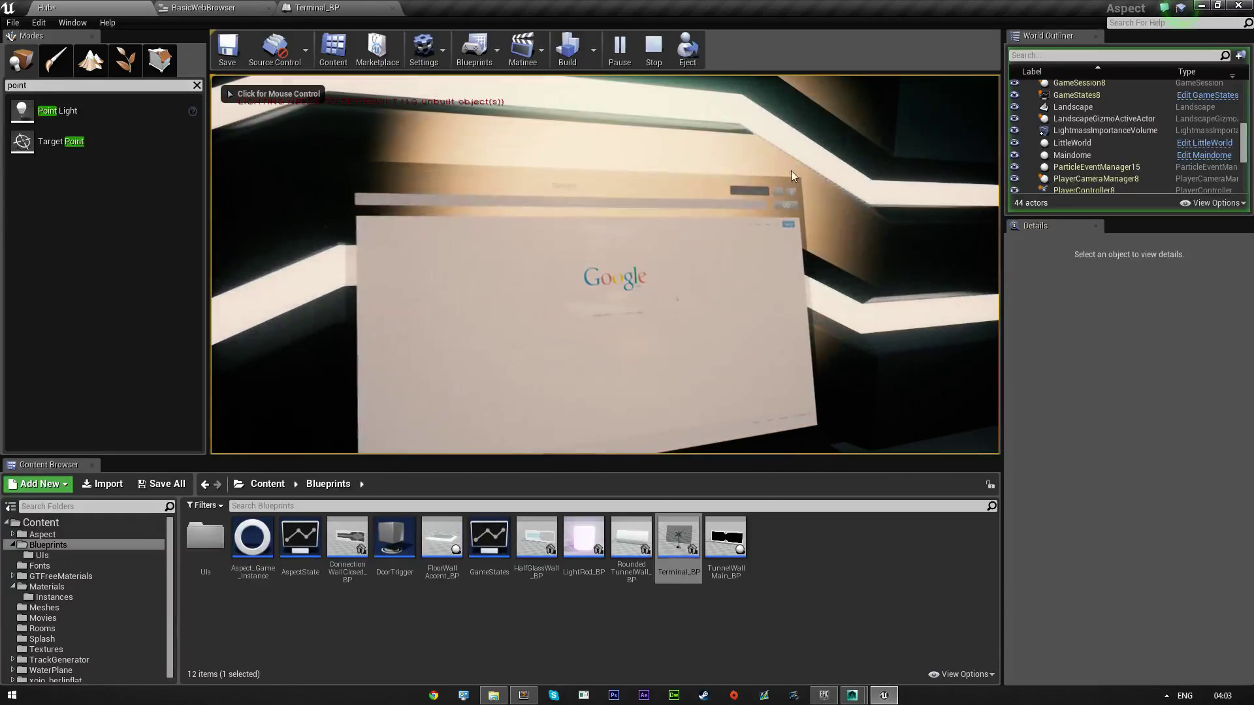
- Examine the lit terminal, table and adjoining walls from several distances, then stop playing and focus on the selected actors
{"action": "left_click", "coordinate": [790, 171]}
{"action": "key", "text": "s"}
{"action": "key", "text": "w"}
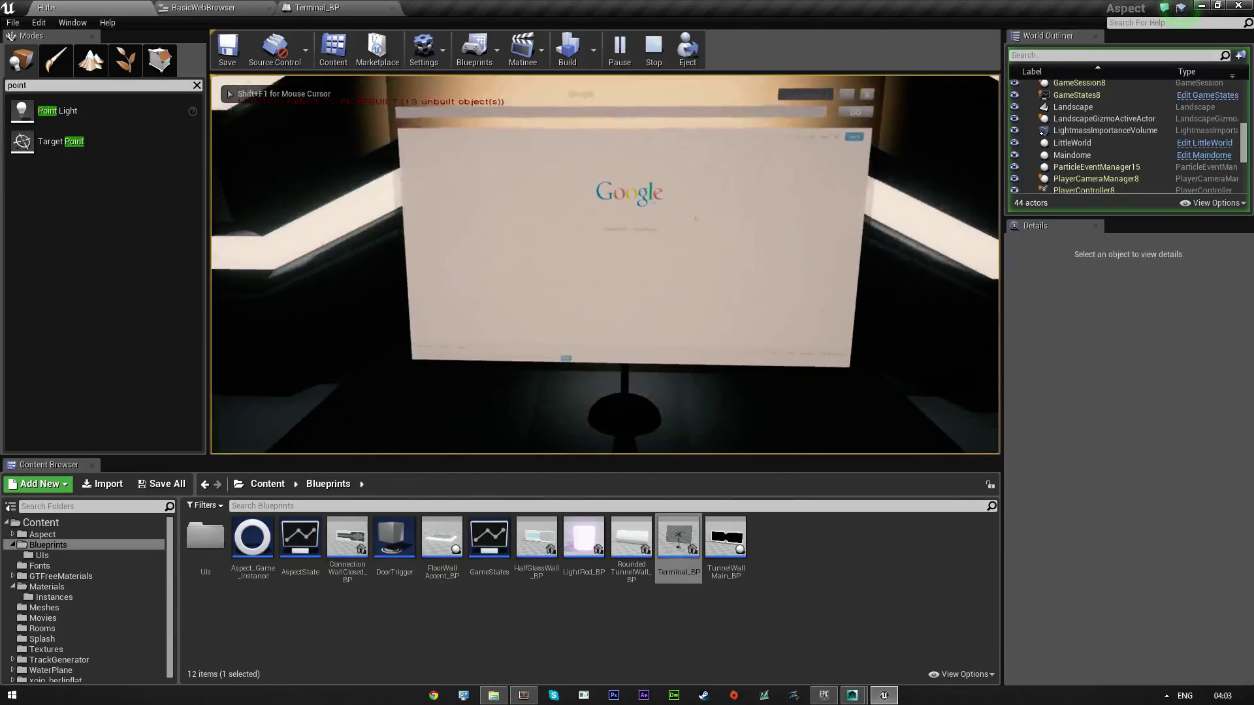
{"action": "key", "text": "s"}
{"action": "key", "text": "s"}
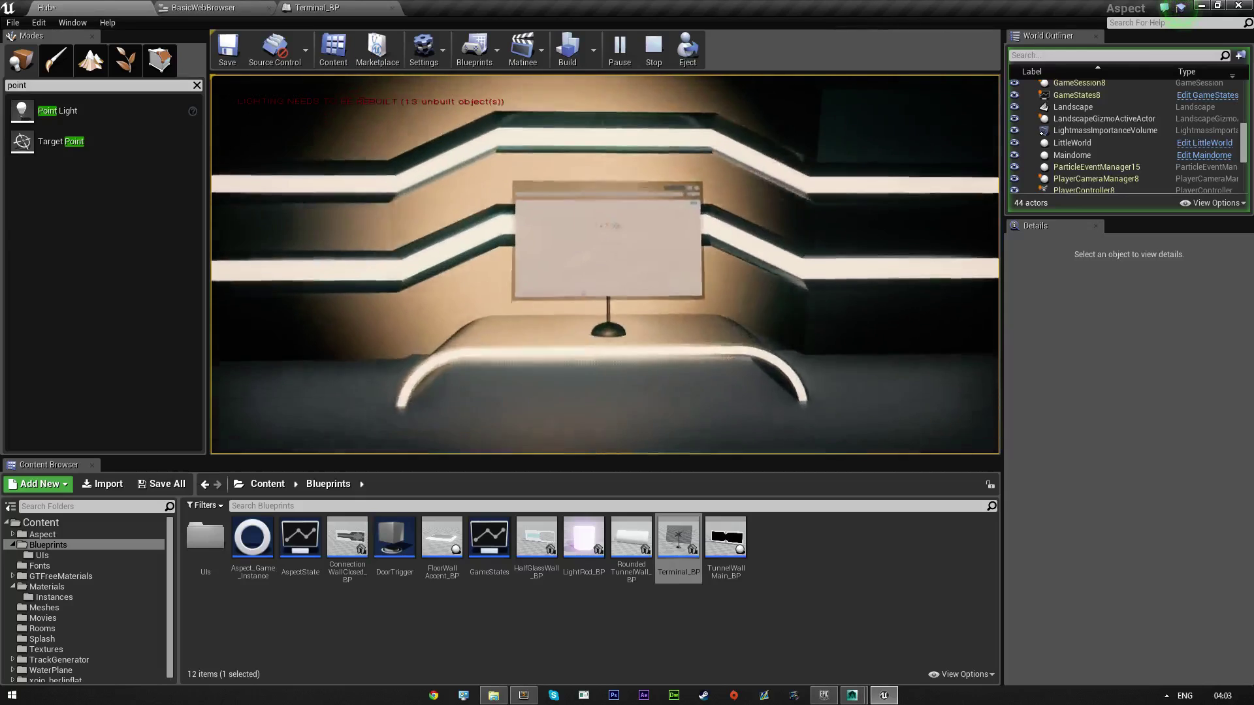
{"action": "key", "text": "w"}
{"action": "key", "text": "s"}
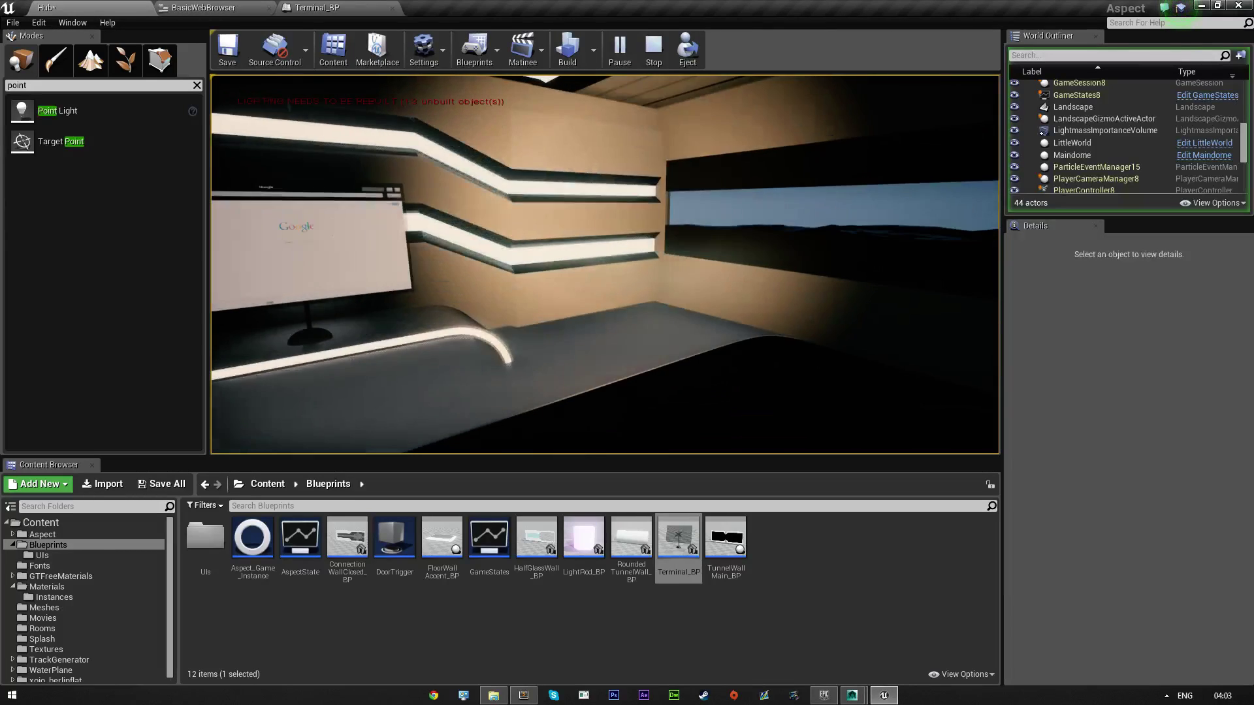
{"action": "key", "text": "w"}
{"action": "key", "text": "d"}
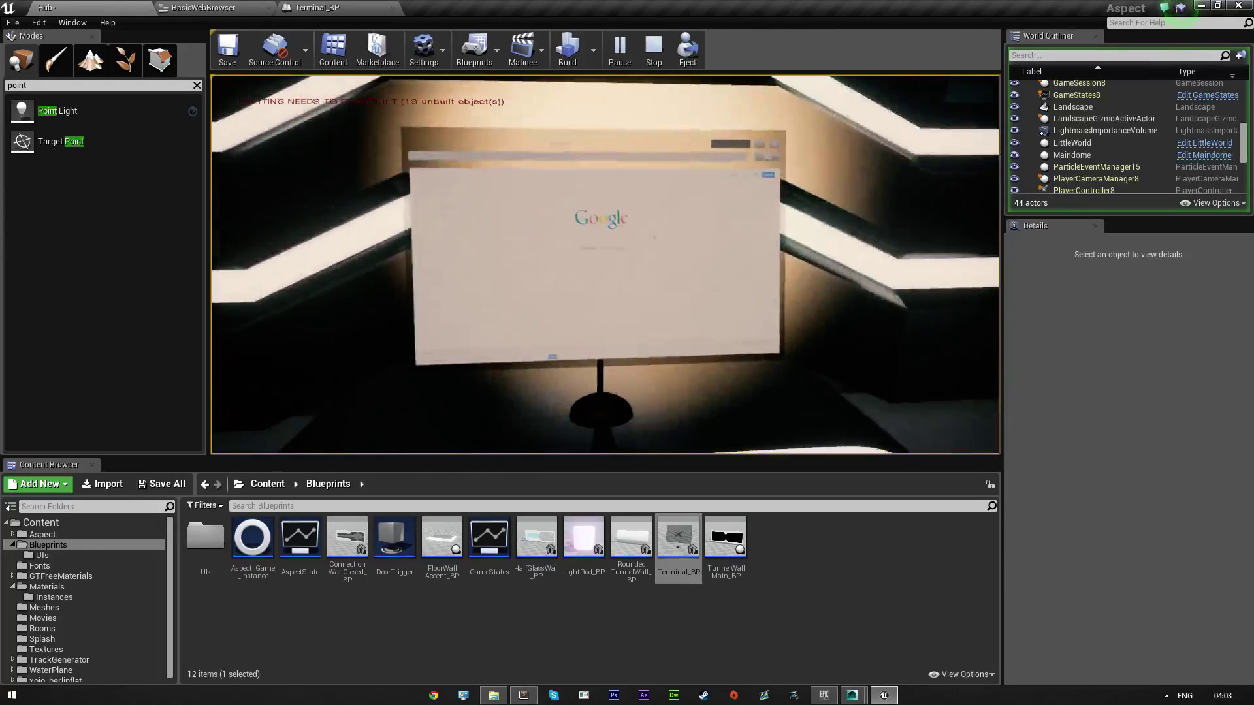
{"action": "key", "text": "w"}
{"action": "key", "text": "s"}
{"action": "key", "text": "w"}
{"action": "key", "text": "shift+F1"}
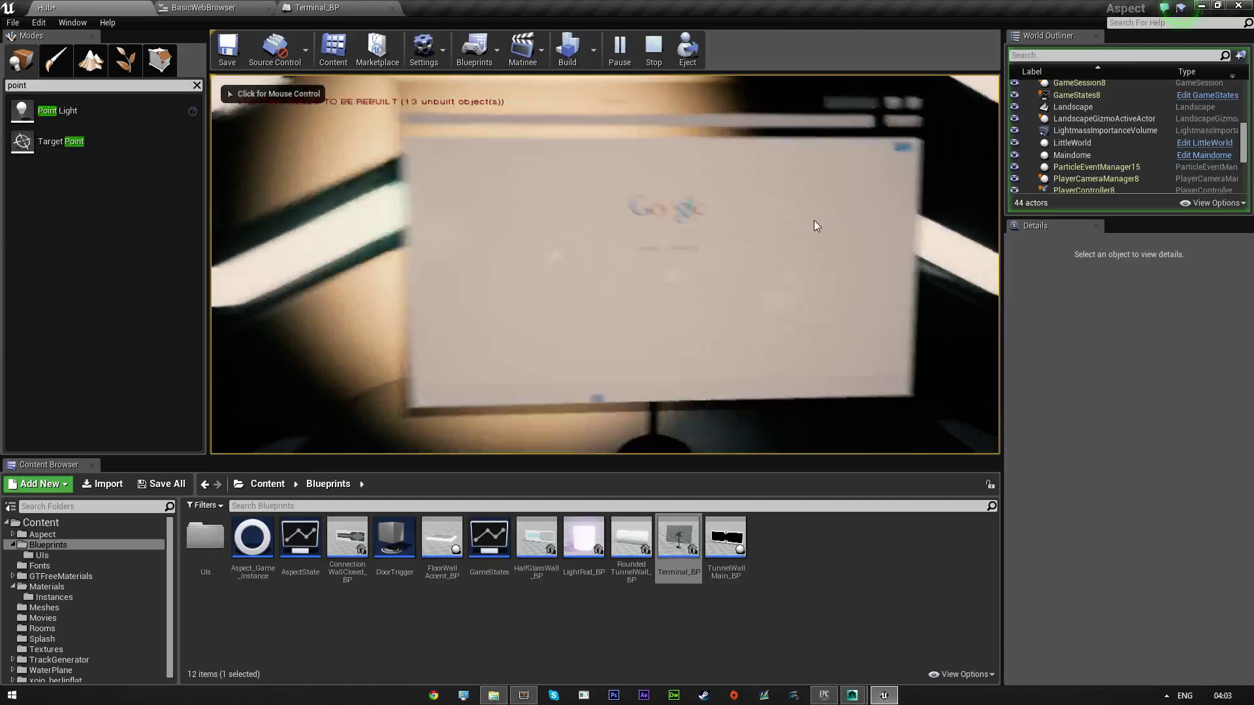
{"action": "left_click", "coordinate": [752, 223]}
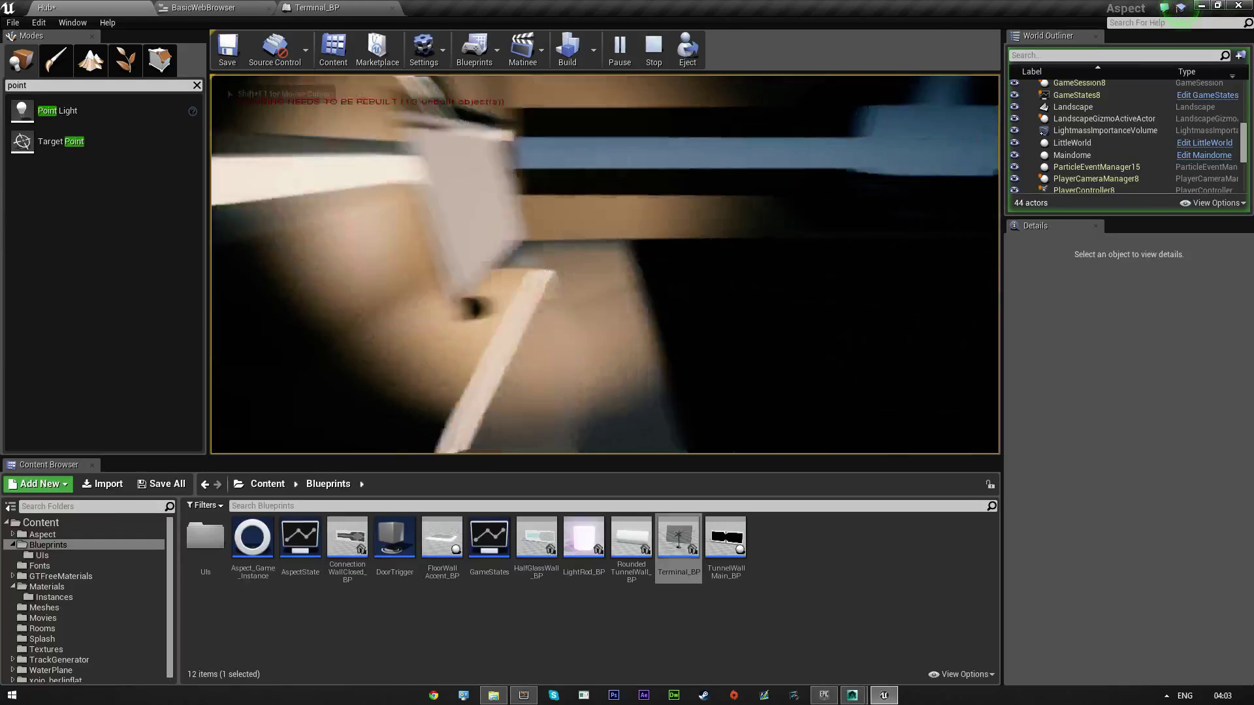
{"action": "key", "text": "Escape"}
{"action": "key", "text": "f"}
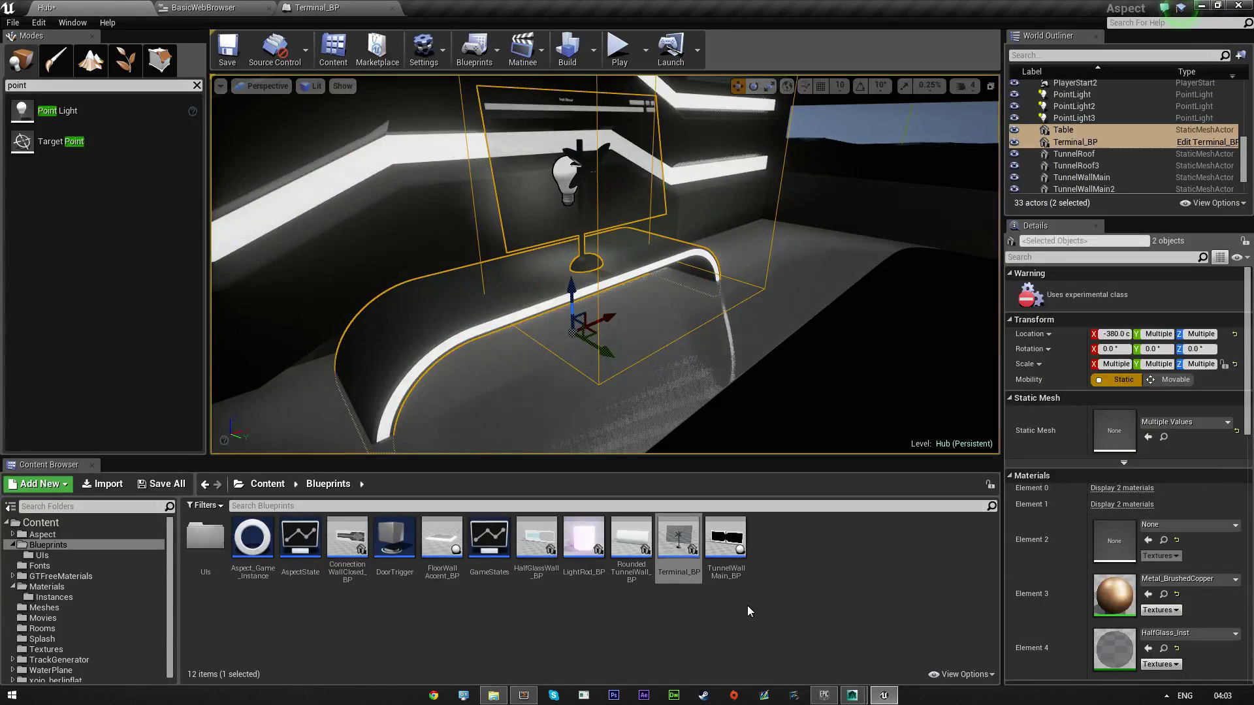
- Launch Adobe Dreamweaver CS6 by searching the installed programs for "dream", and save the Hub level
{"action": "left_click", "coordinate": [13, 696]}
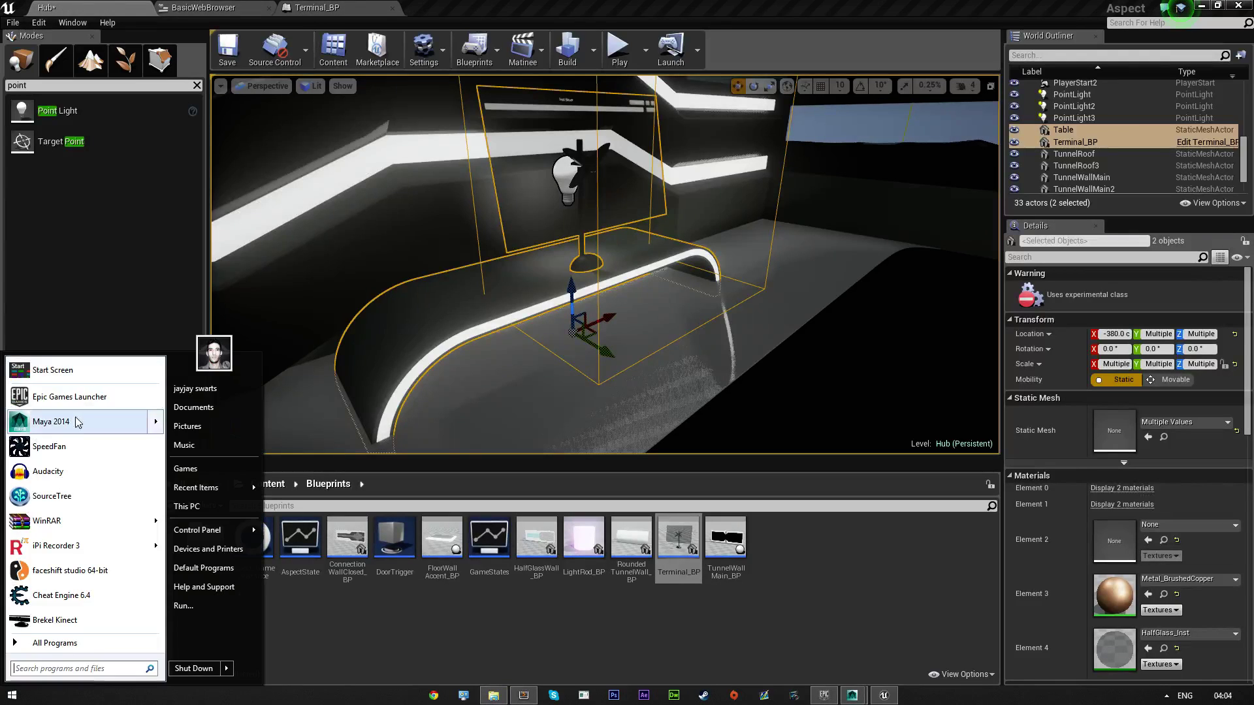
{"action": "type", "text": "dre"}
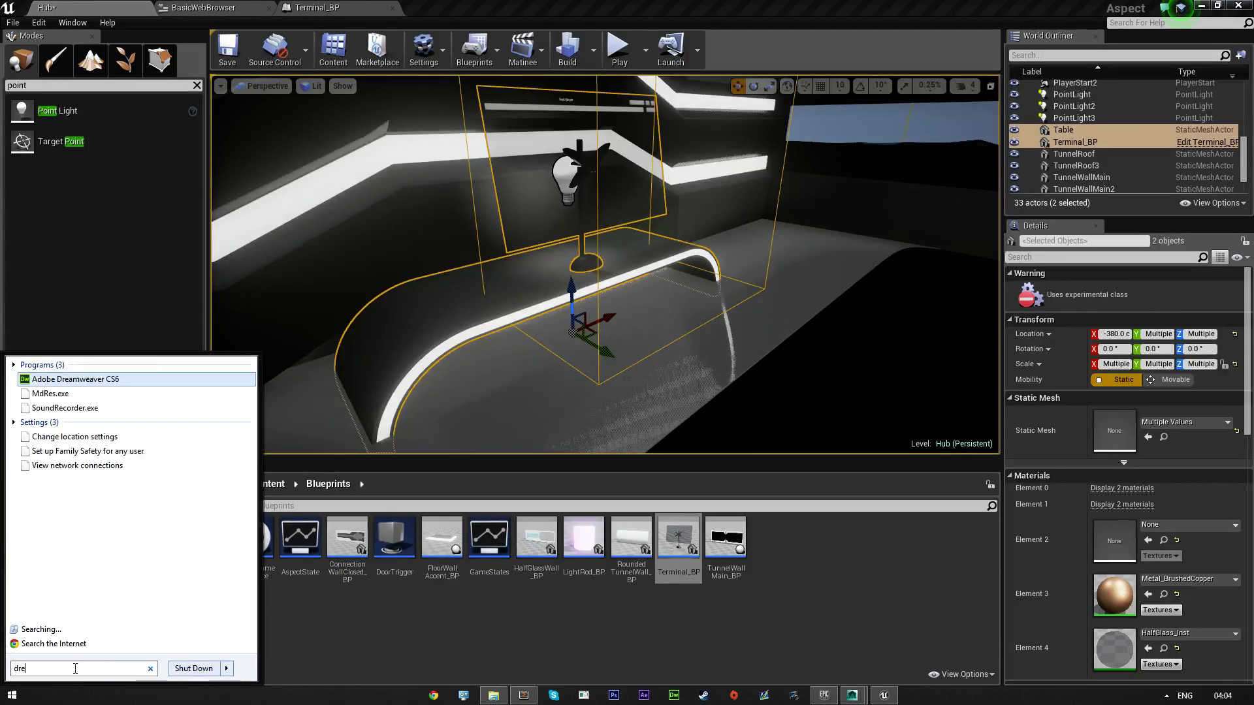
{"action": "type", "text": "am"}
{"action": "key", "text": "Return"}
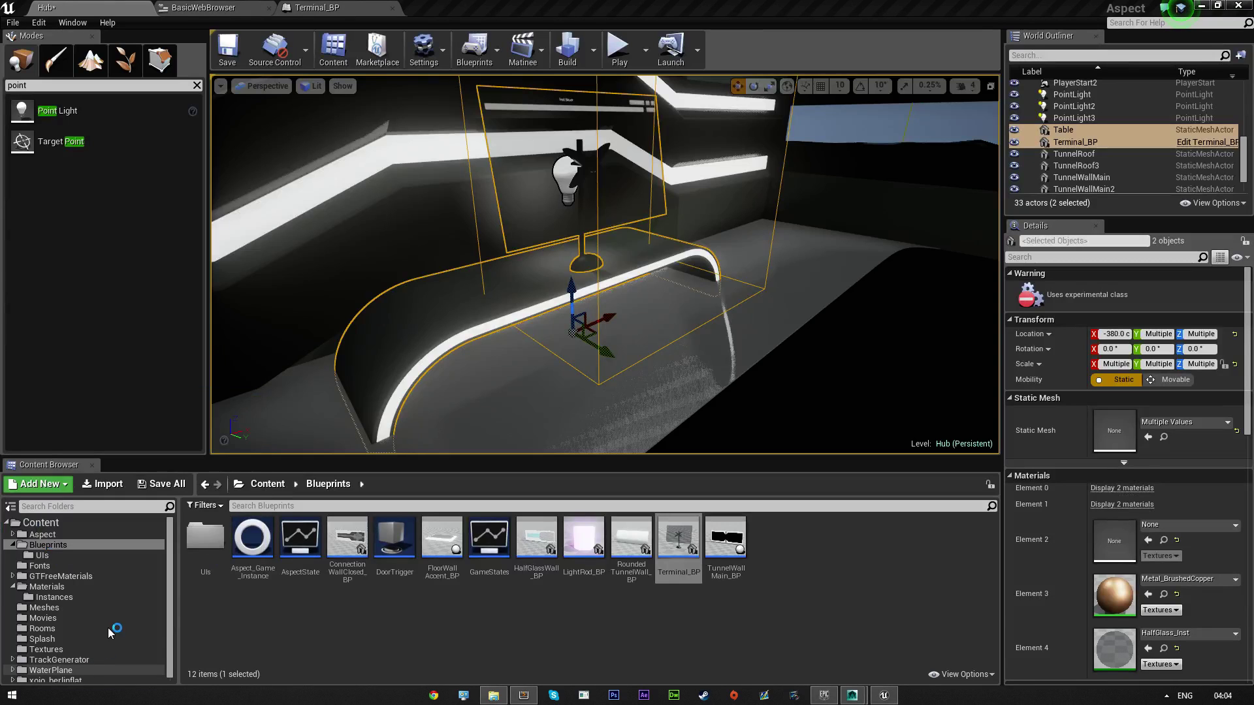
{"action": "left_click", "coordinate": [229, 50]}
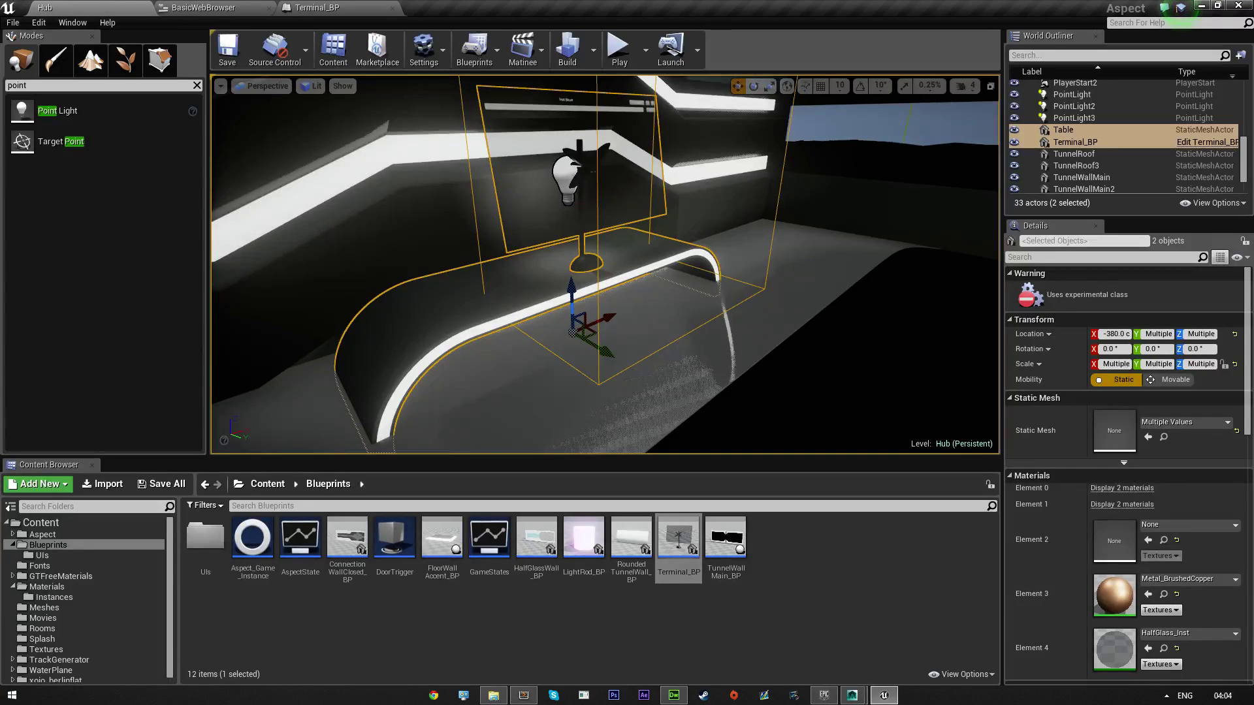
- Switch to Dreamweaver and create a blank HTML page with no layout and the XHTML 1.0 Transitional doctype
{"action": "left_click", "coordinate": [679, 694]}
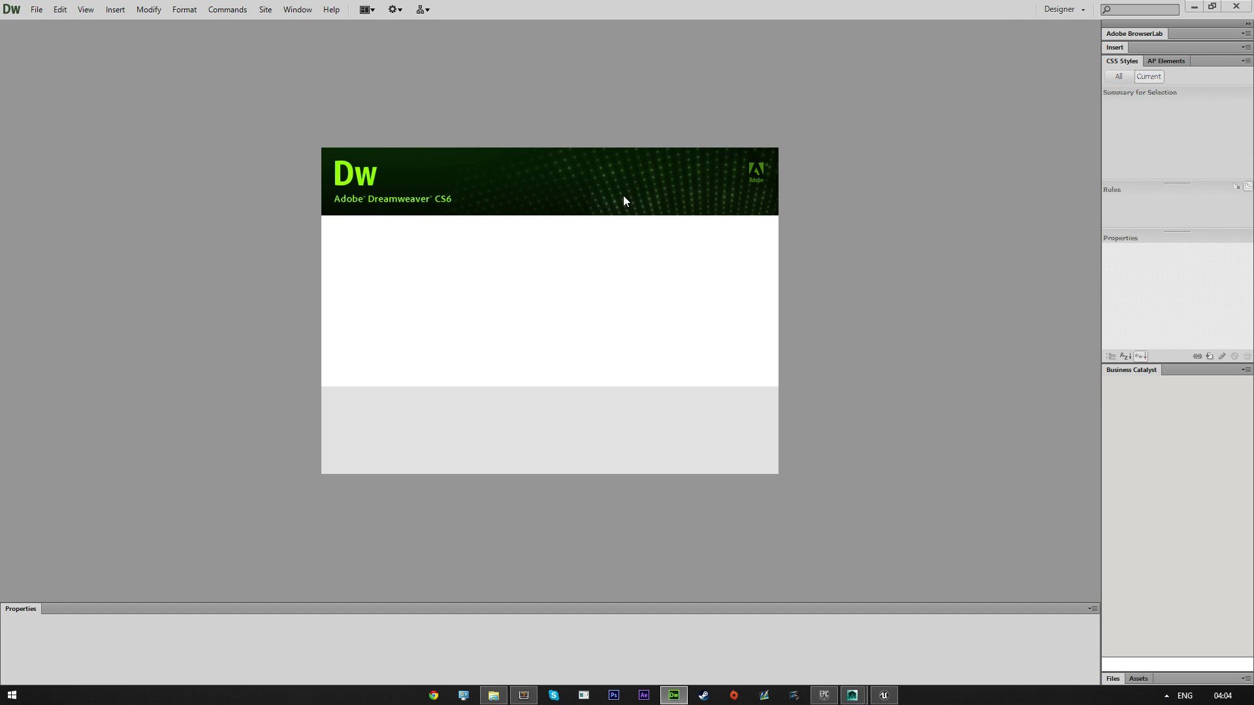
{"action": "left_click", "coordinate": [1212, 5]}
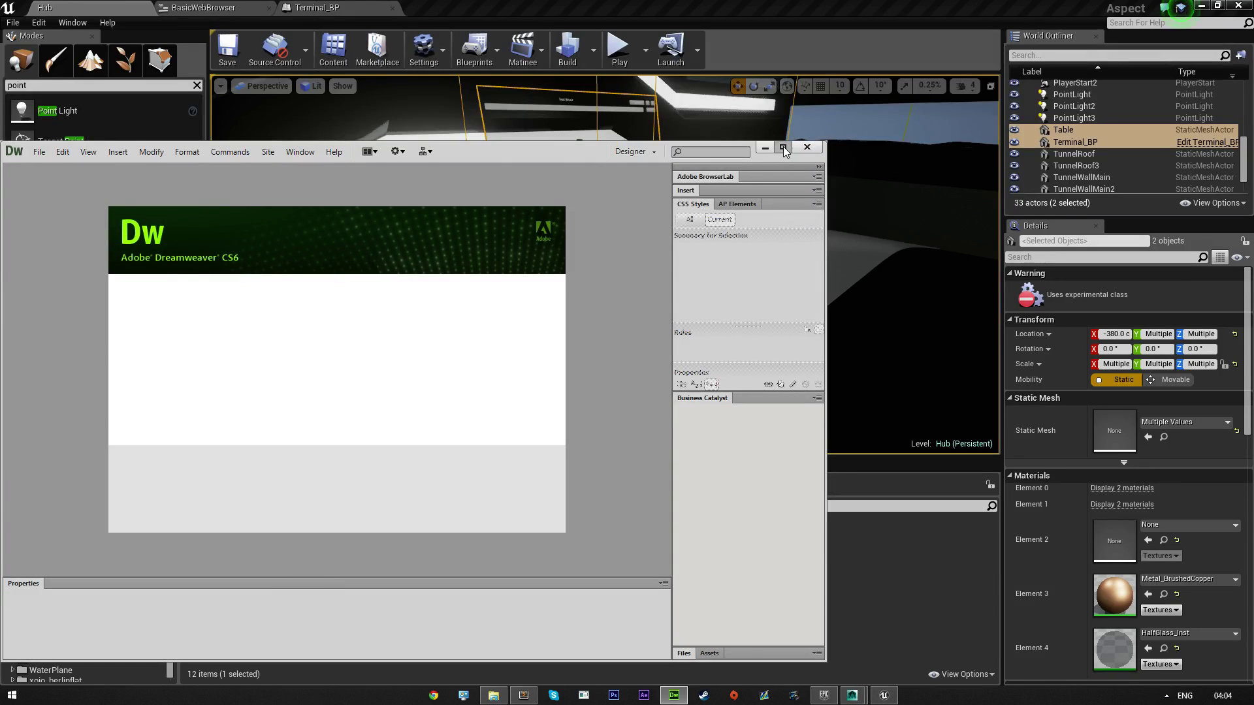
{"action": "left_click", "coordinate": [782, 147]}
{"action": "left_click", "coordinate": [37, 9]}
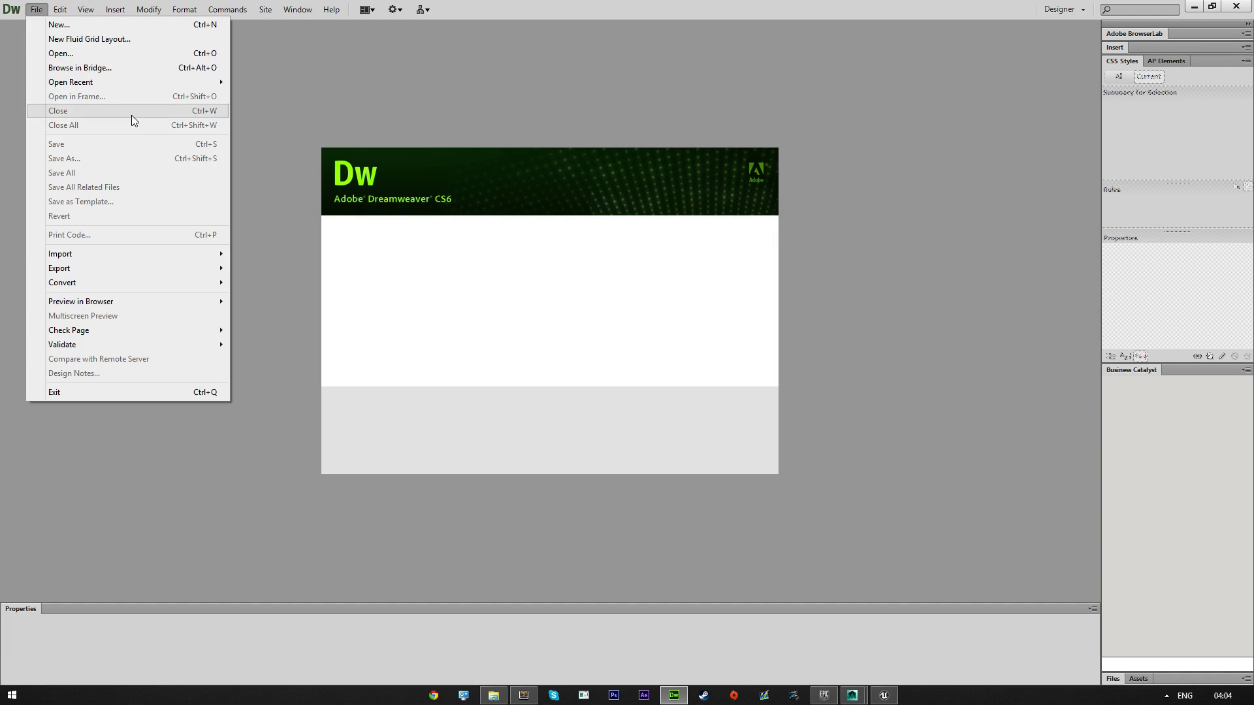
{"action": "left_click", "coordinate": [98, 25]}
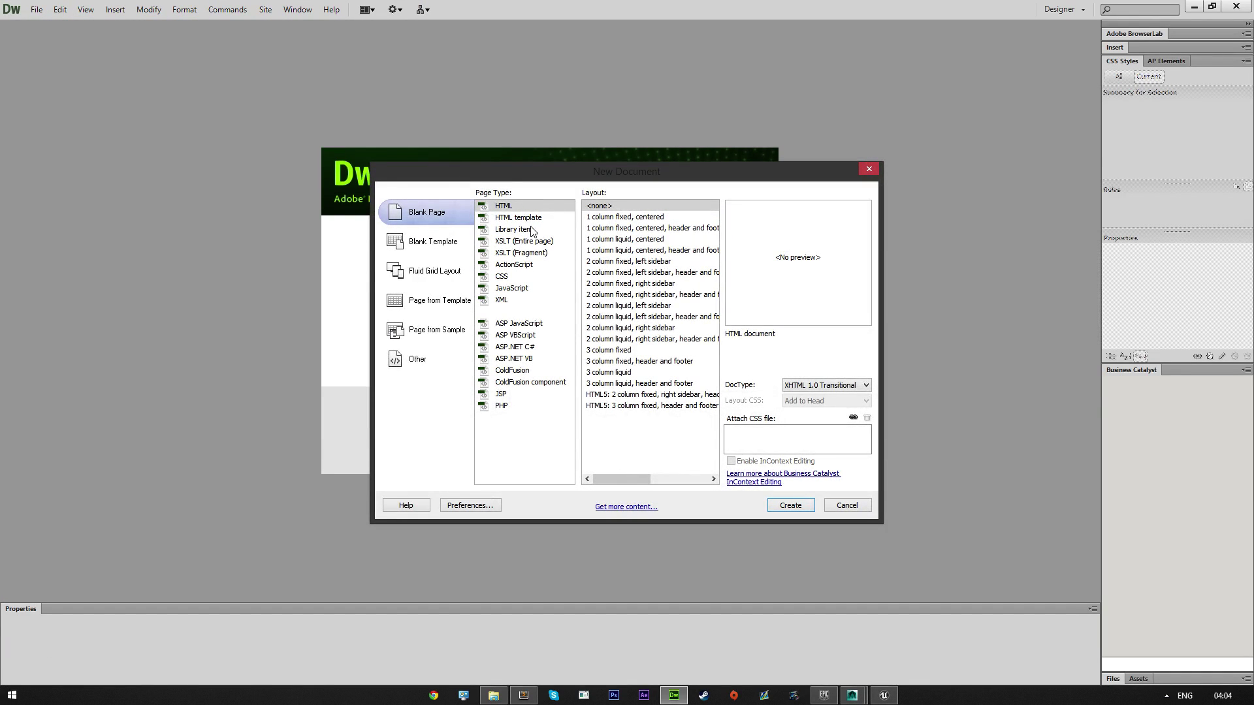
{"action": "left_click", "coordinate": [788, 503]}
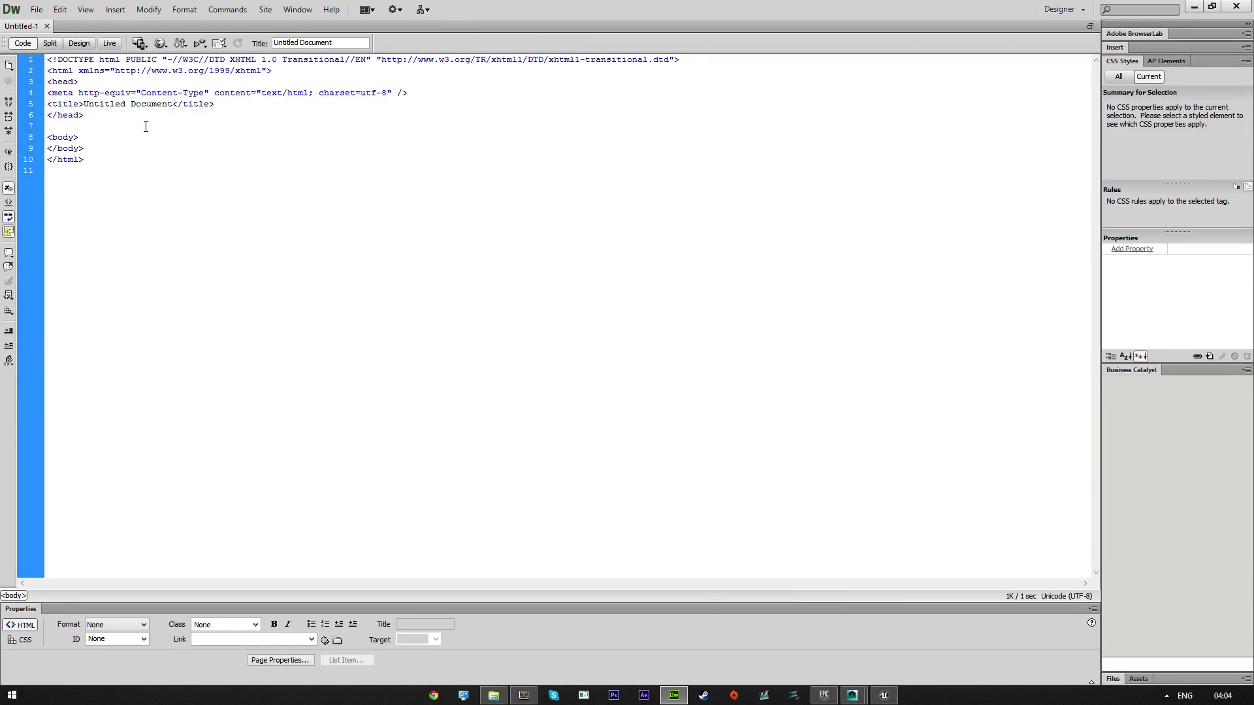
- Replace the text inside the title tag with "Media Player", keeping the closing tag on the same line
{"action": "left_click_drag", "start_coordinate": [173, 106], "coordinate": [85, 108]}
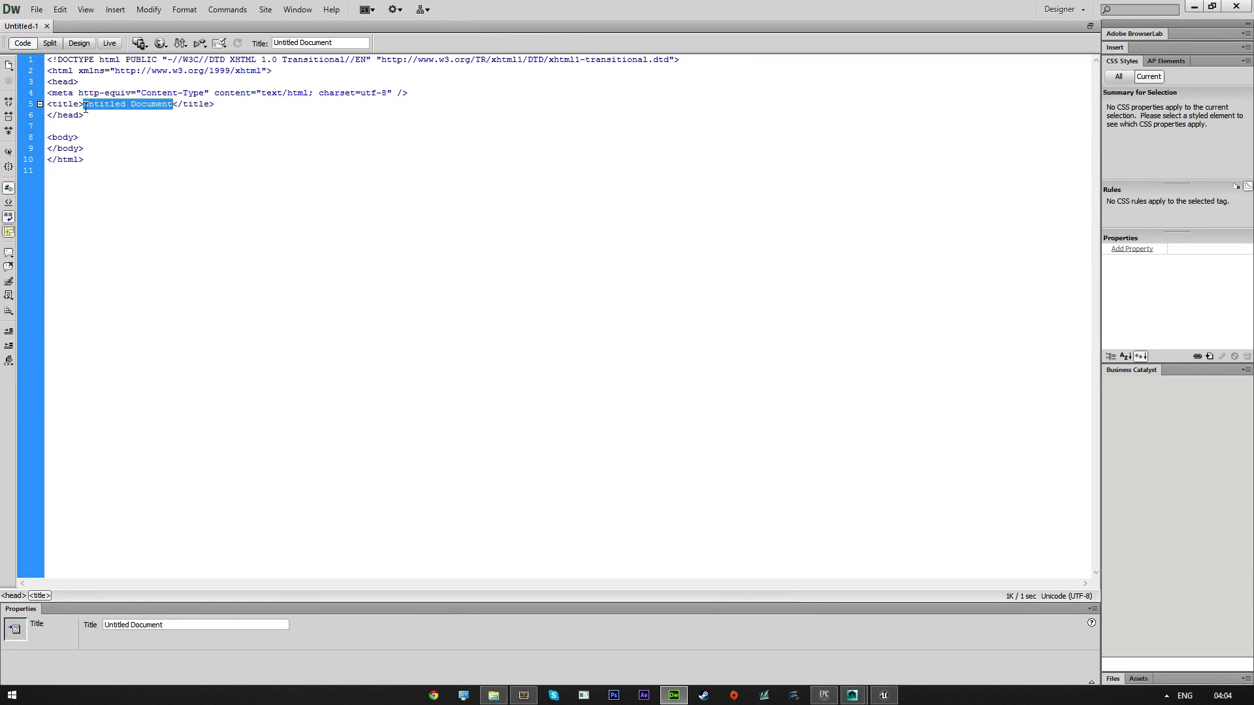
{"action": "type", "text": "Media Player"}
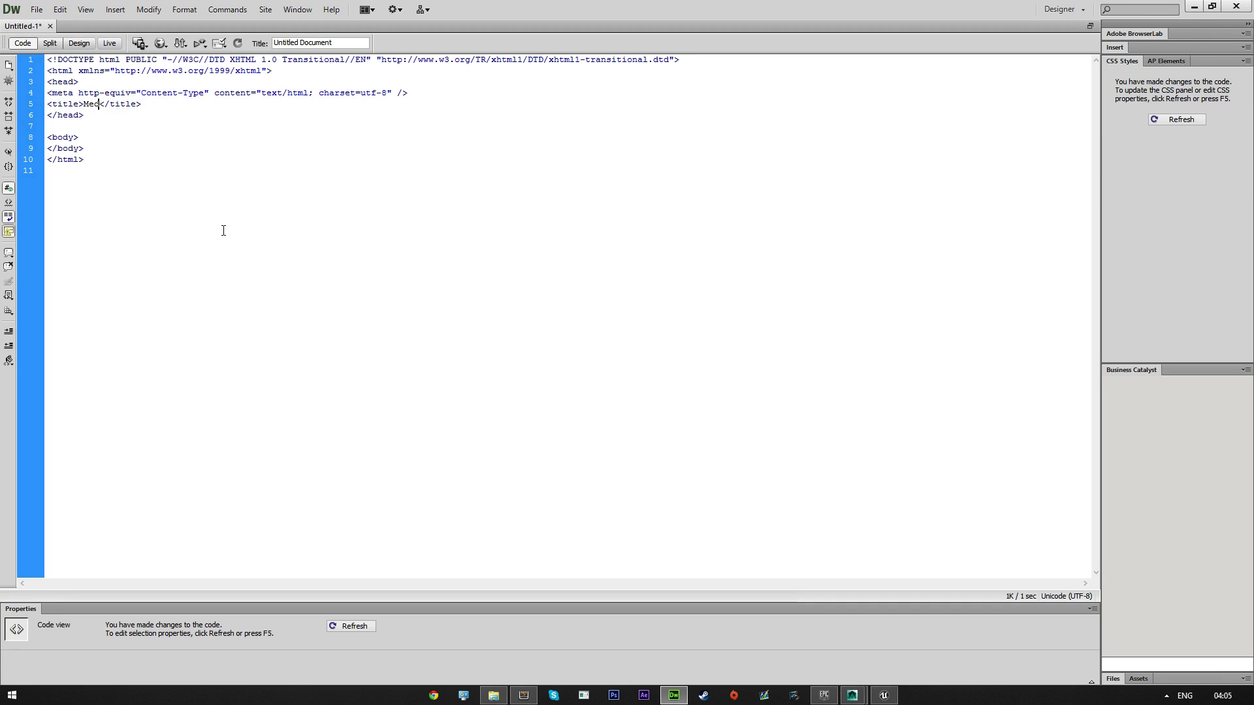
{"action": "key", "text": "Return"}
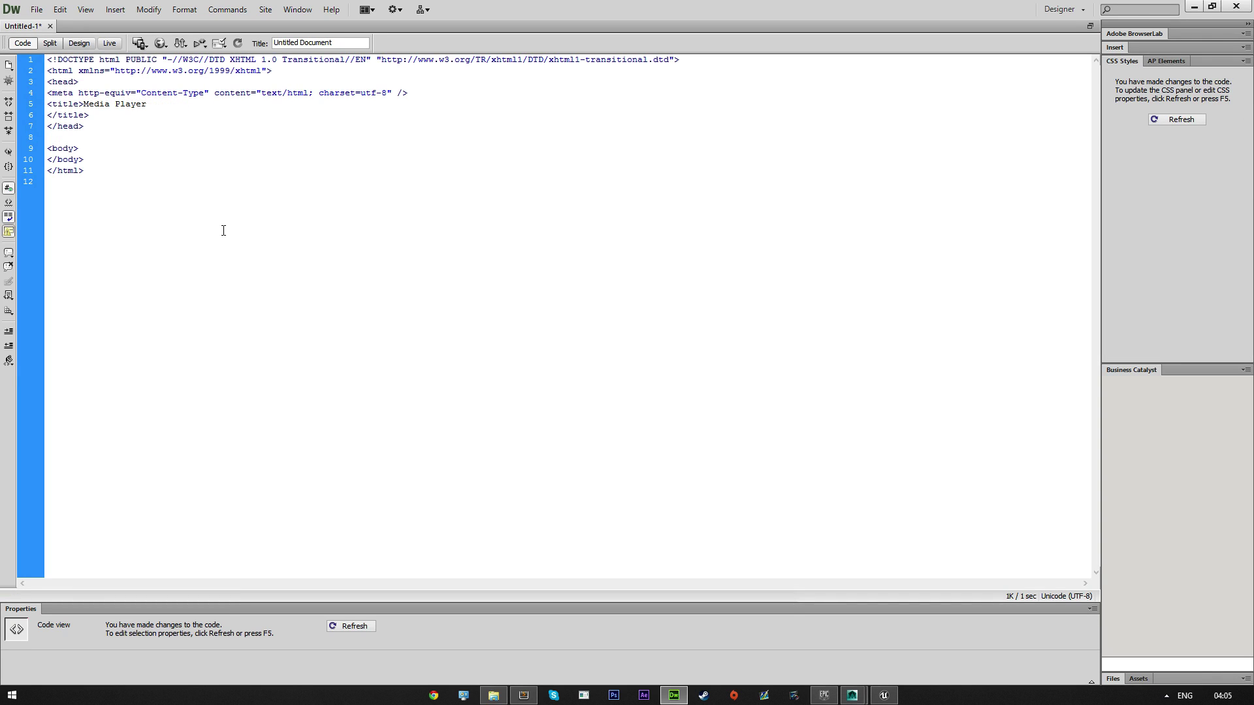
{"action": "key", "text": "BackSpace"}
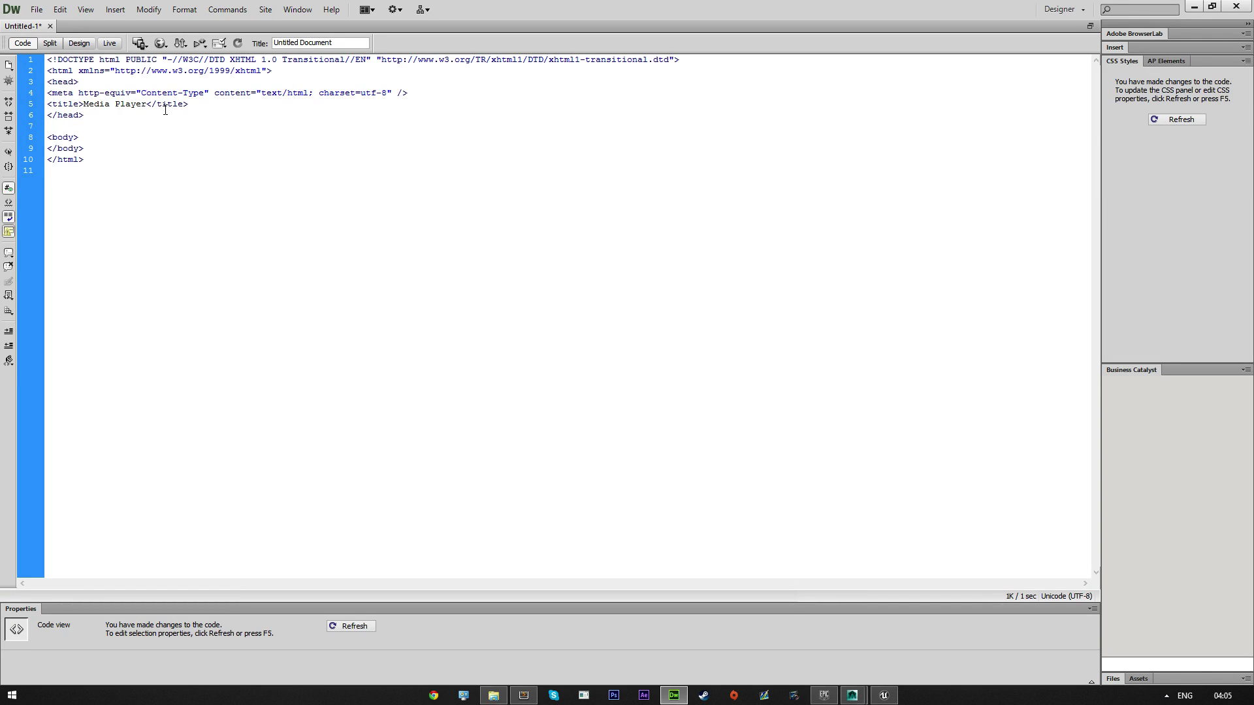
- Add a <br /> tag below the title, followed by an empty script block with lowercase opening and closing tags
{"action": "key", "text": "Return"}
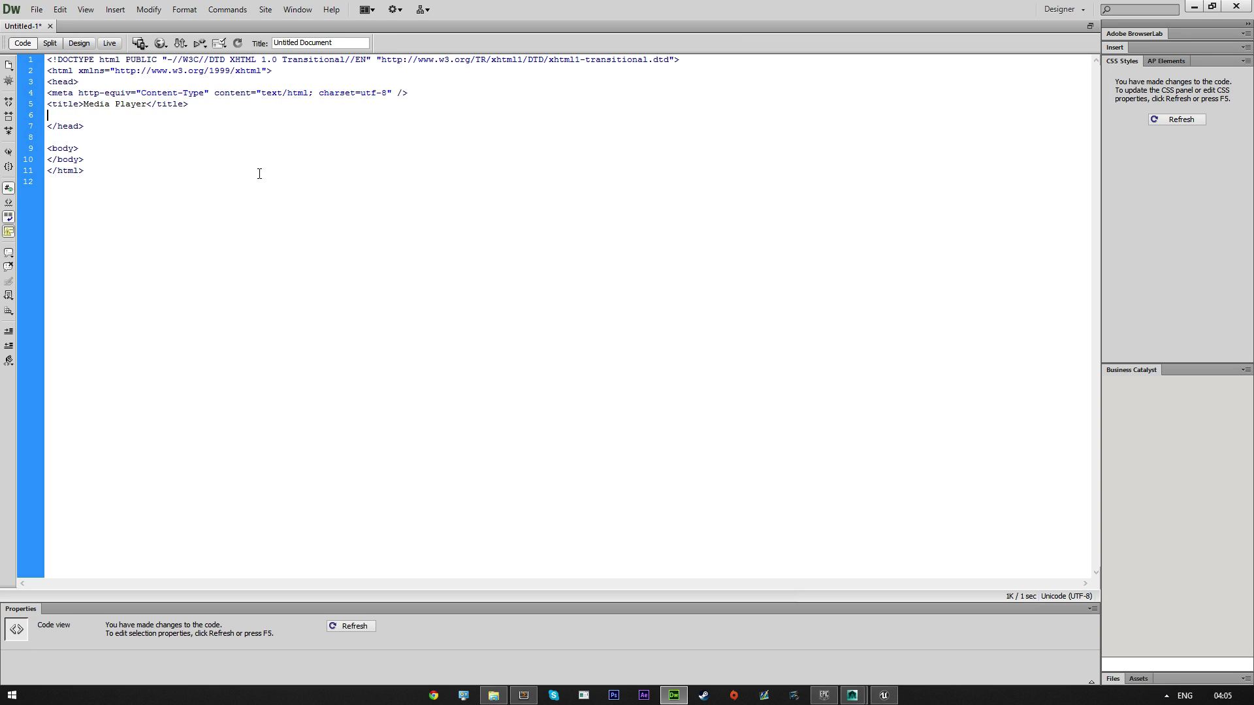
{"action": "key", "text": "shift+Return"}
{"action": "type", "text": "<S"}
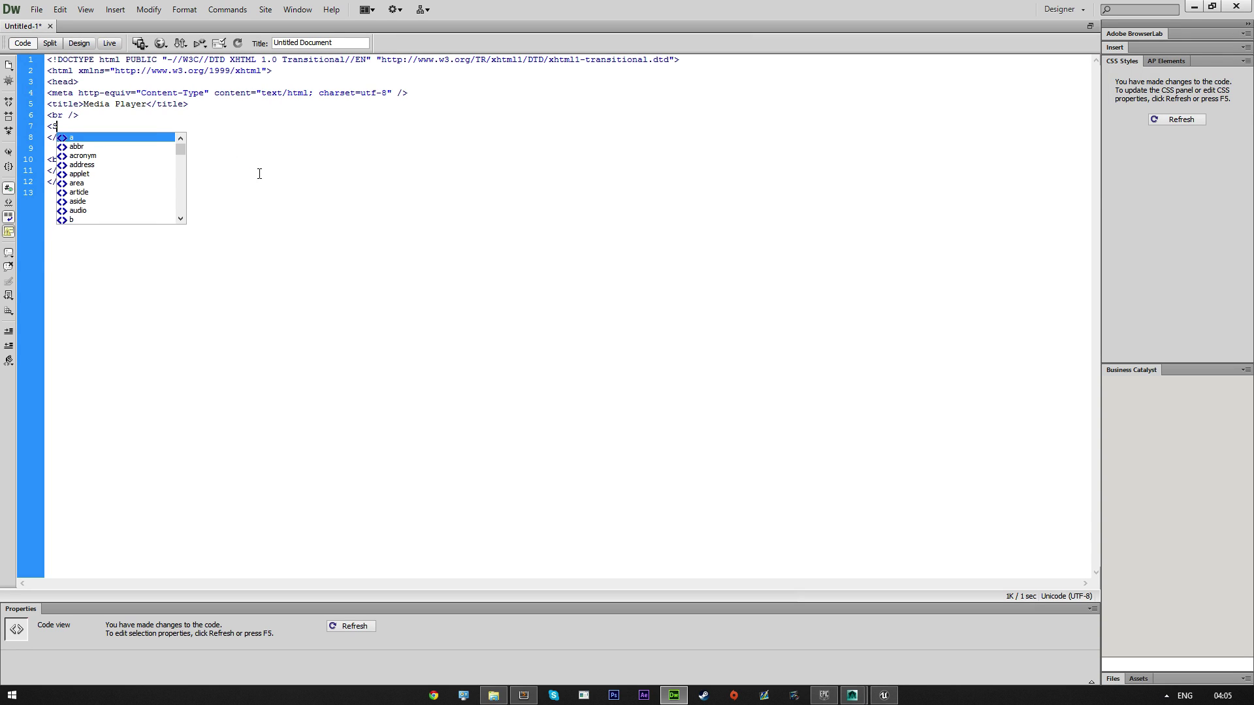
{"action": "type", "text": "cript"}
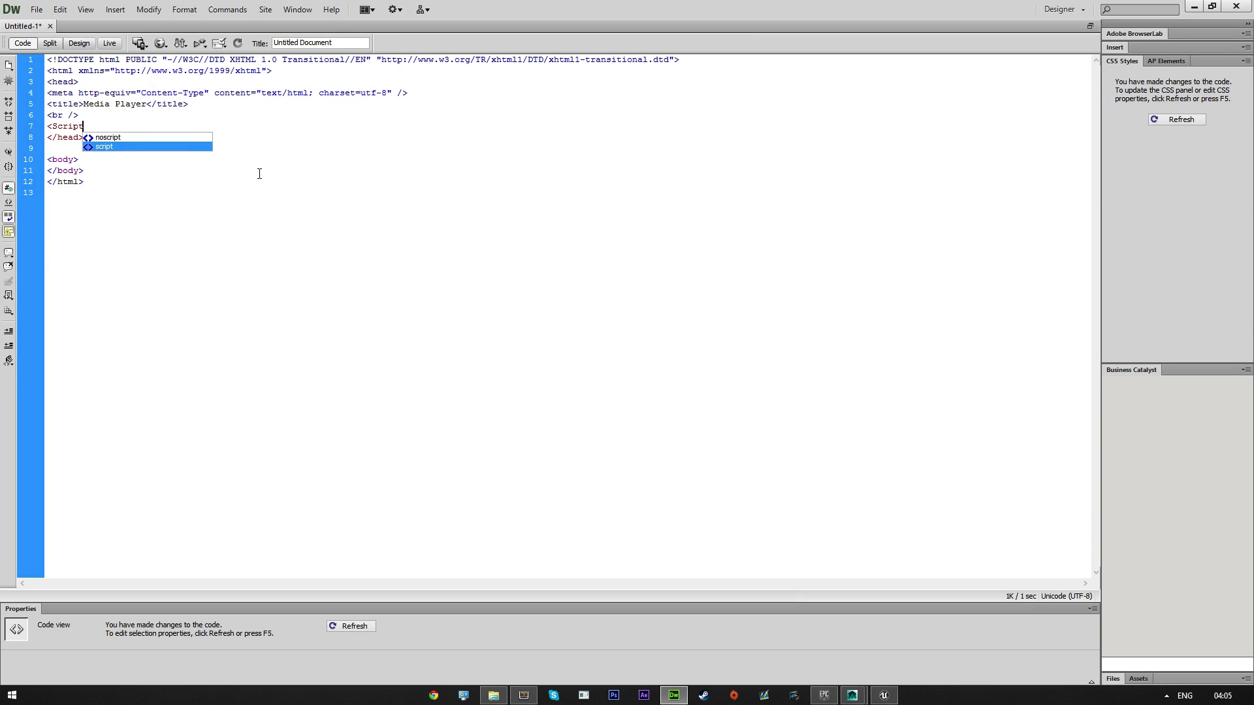
{"action": "key", "text": "Left"}
{"action": "key", "text": "Left"}
{"action": "key", "text": "Left"}
{"action": "key", "text": "Left"}
{"action": "key", "text": "Left"}
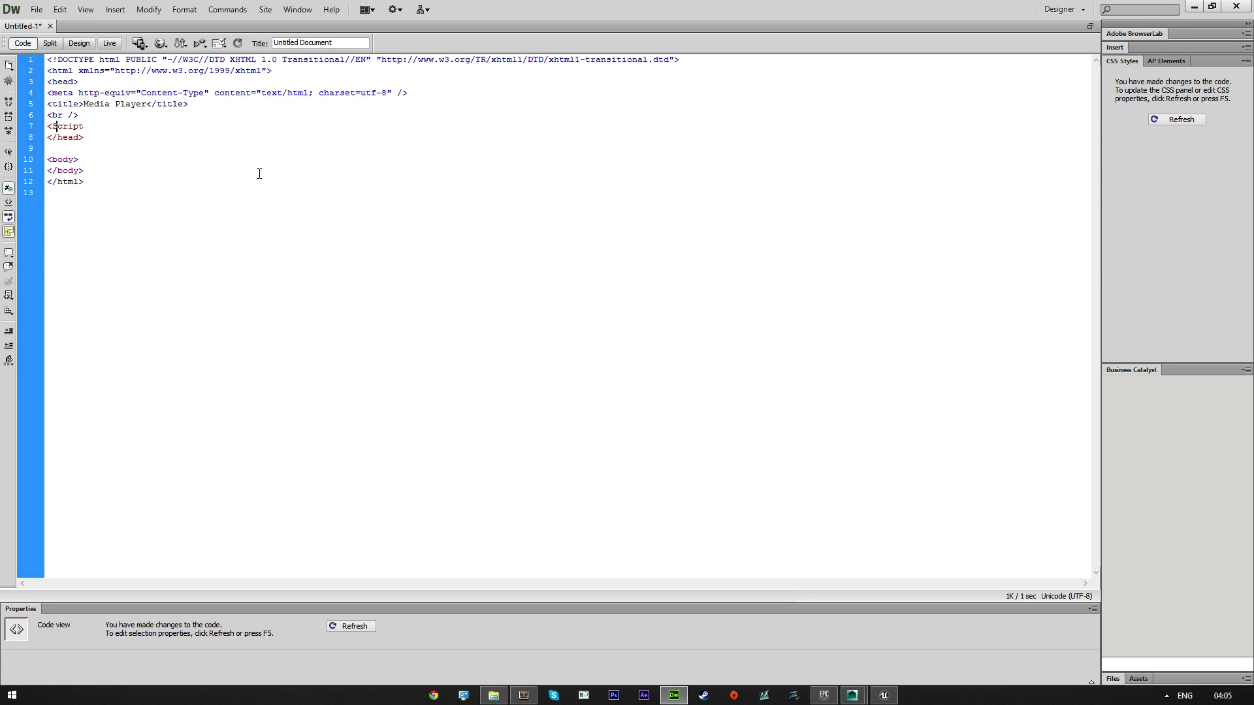
{"action": "key", "text": "Delete"}
{"action": "type", "text": "s"}
{"action": "key", "text": "Right"}
{"action": "key", "text": "Right"}
{"action": "key", "text": "Right"}
{"action": "key", "text": "Right"}
{"action": "key", "text": "Right"}
{"action": "type", "text": ">"}
{"action": "key", "text": "Return"}
{"action": "key", "text": "Return"}
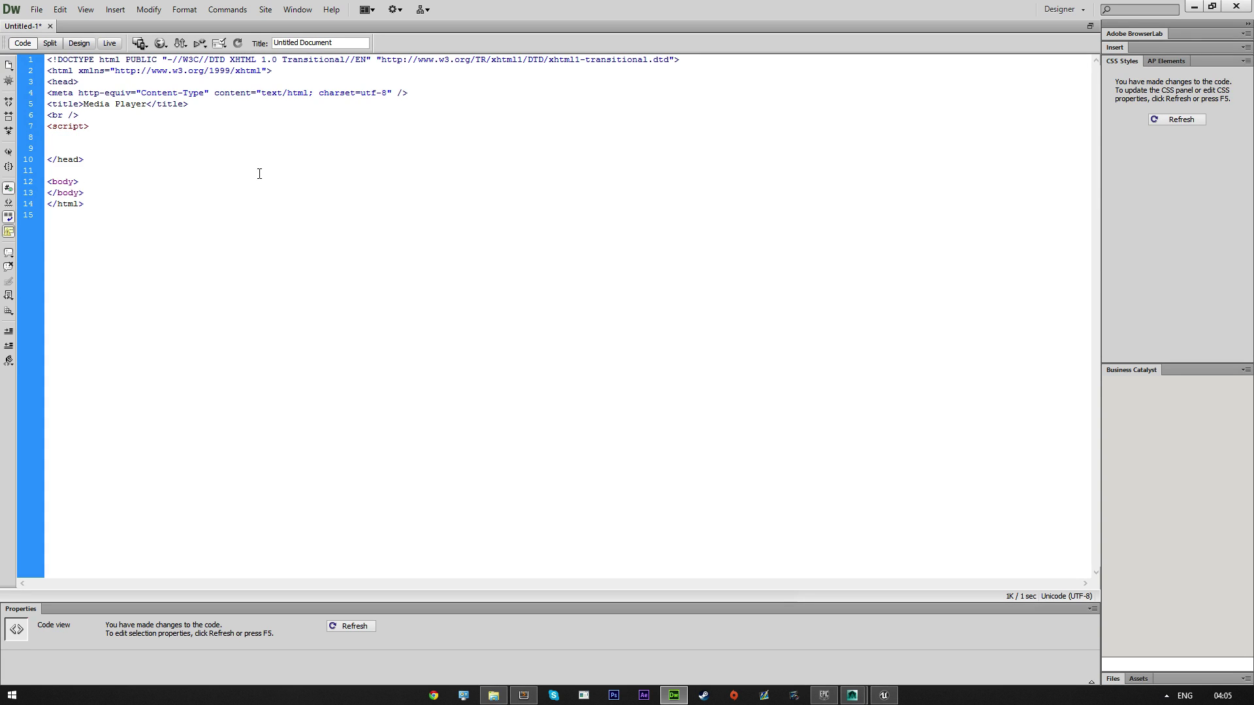
{"action": "type", "text": "</script>"}
{"action": "key", "text": "Return"}
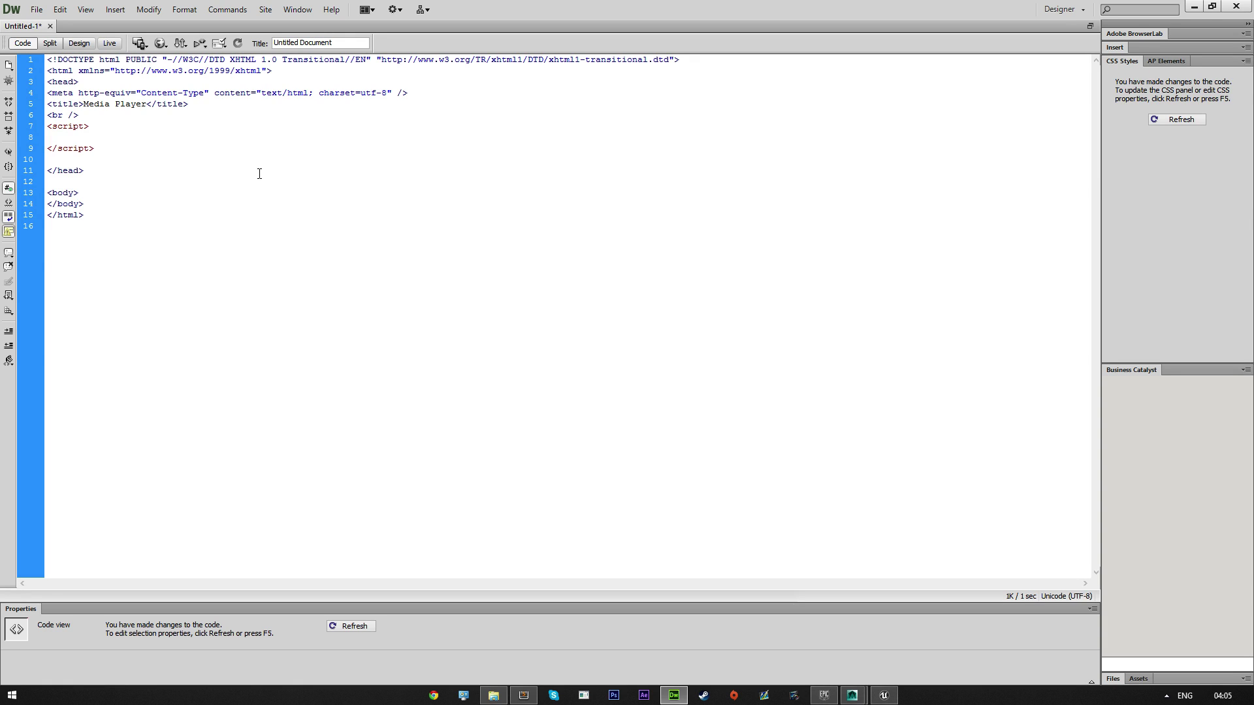
- Add an empty style block with opening and closing tags below the script block
{"action": "type", "text": "<style"}
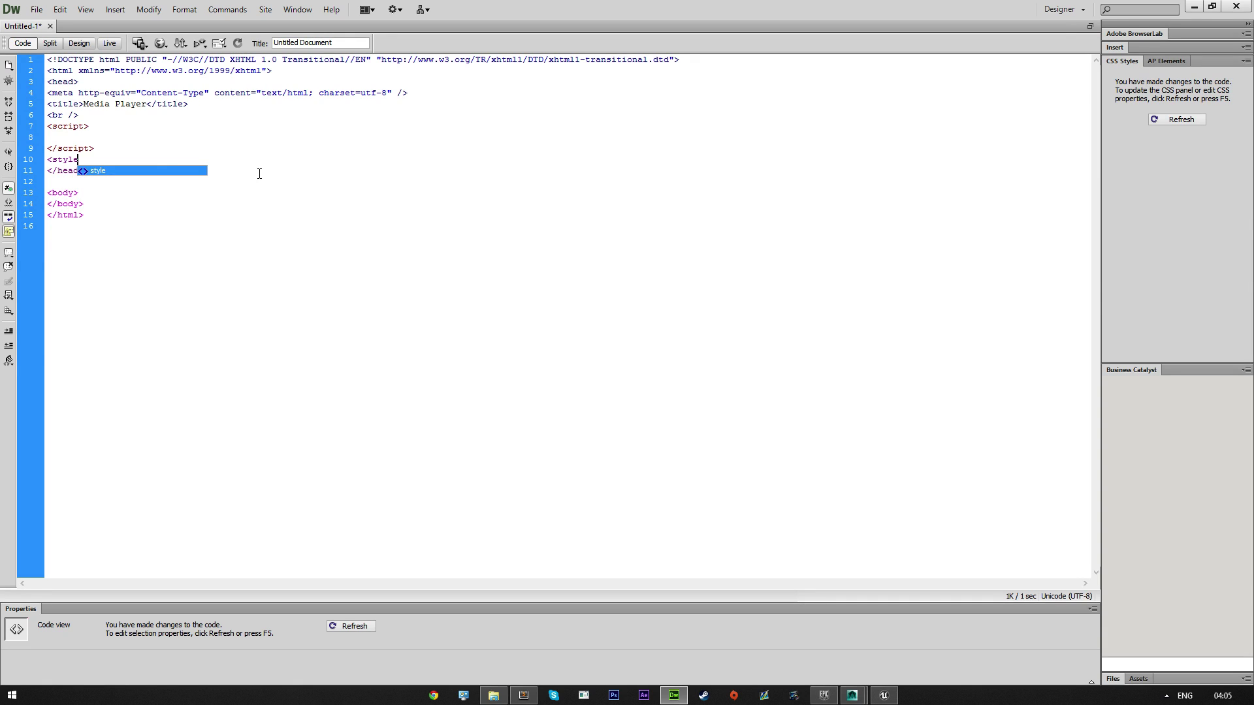
{"action": "type", "text": ">"}
{"action": "key", "text": "Return"}
{"action": "key", "text": "Return"}
{"action": "type", "text": "</"}
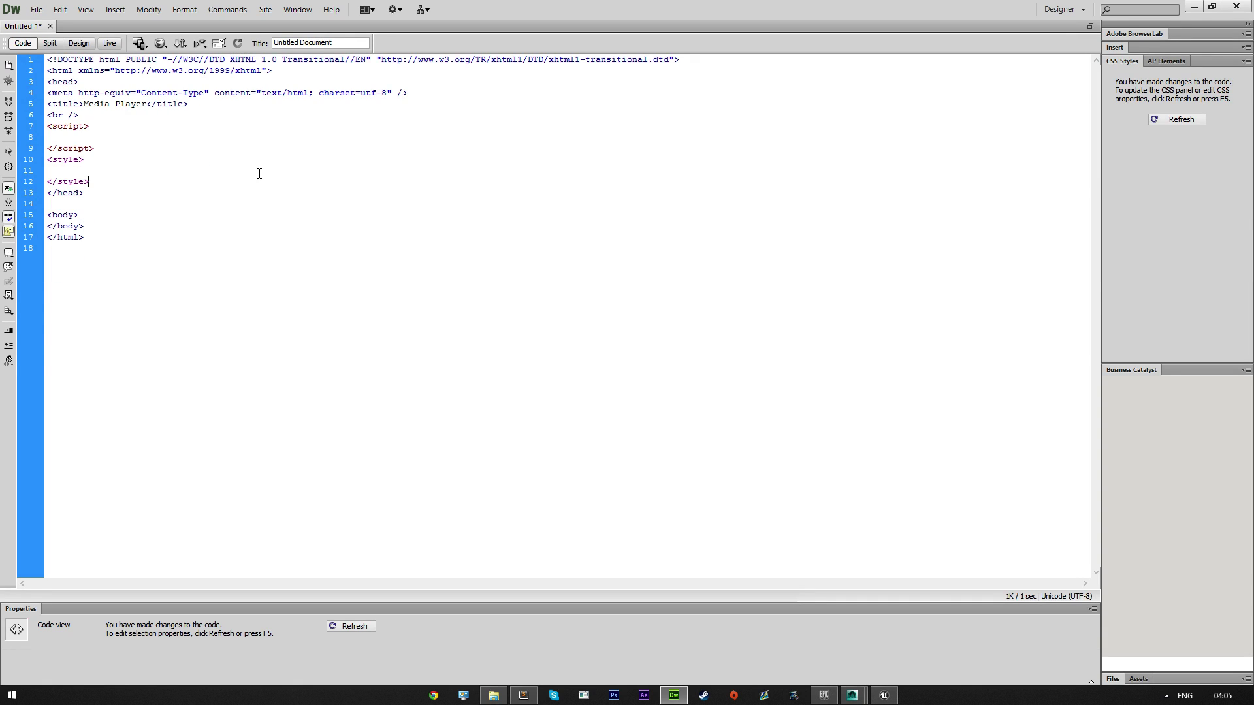
- Start a body rule in the style block with the declaration min-width: 960px;
{"action": "type", "text": "body{ "}
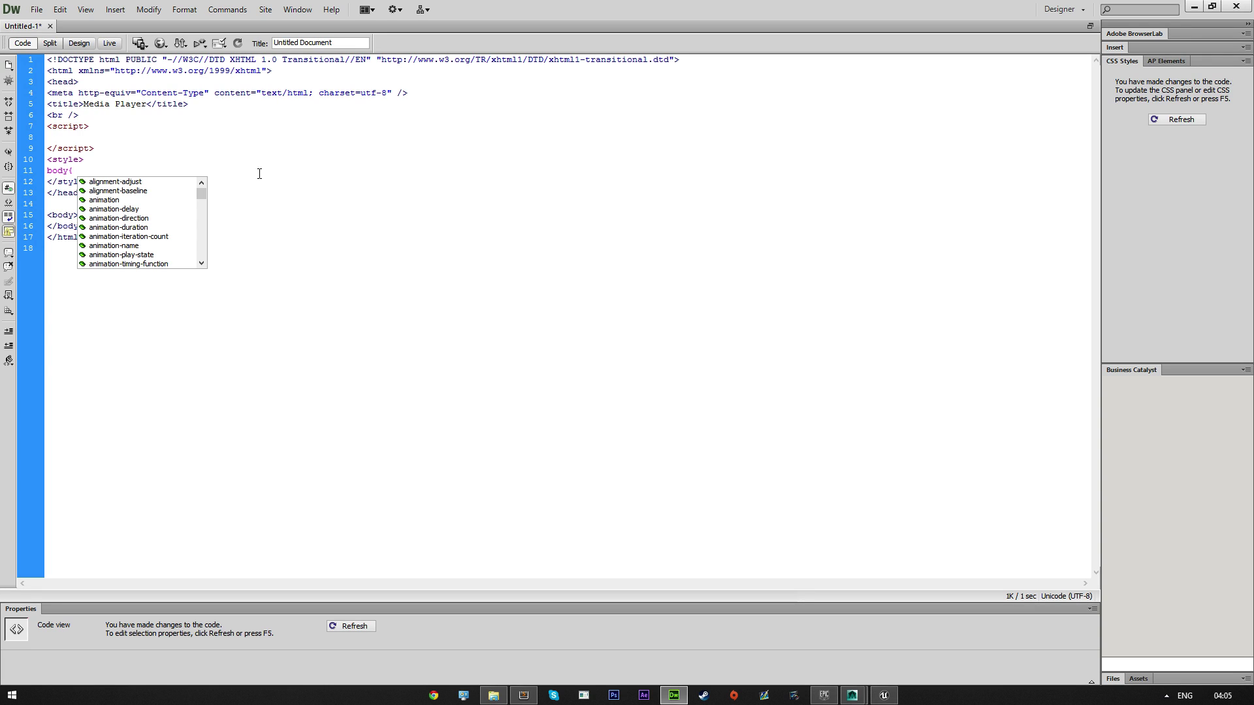
{"action": "type", "text": "max"}
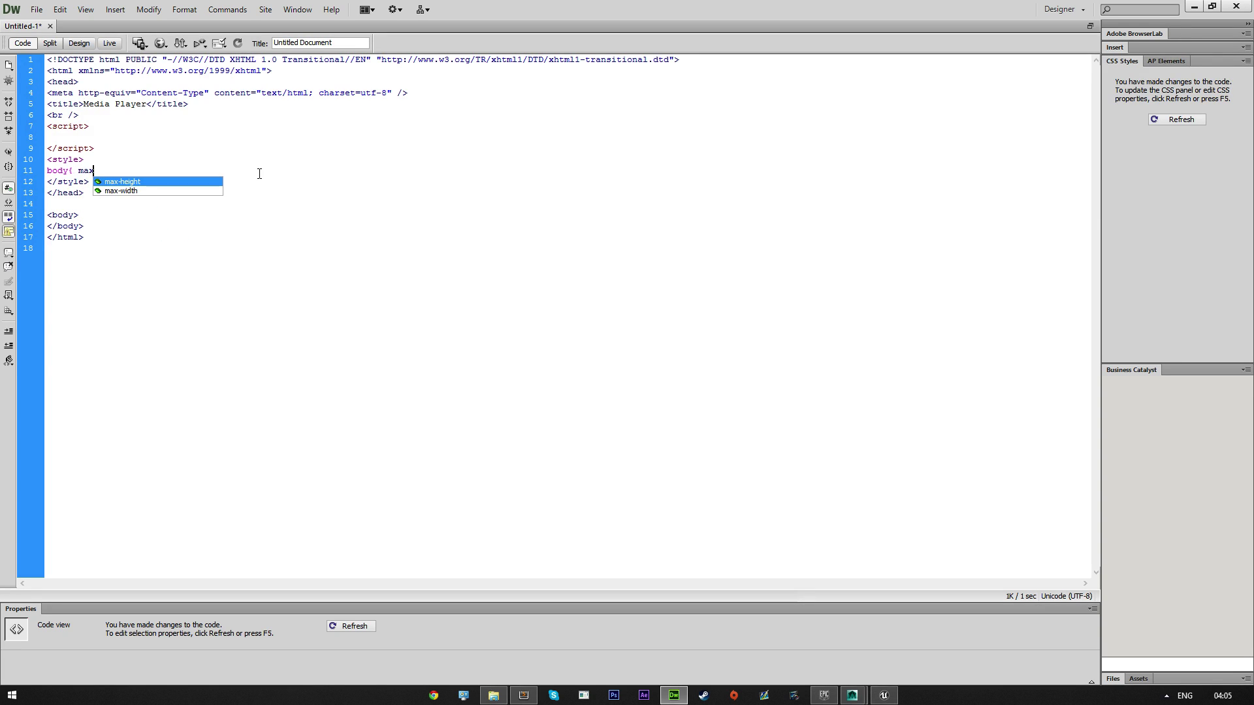
{"action": "key", "text": "BackSpace"}
{"action": "key", "text": "BackSpace"}
{"action": "type", "text": "i"}
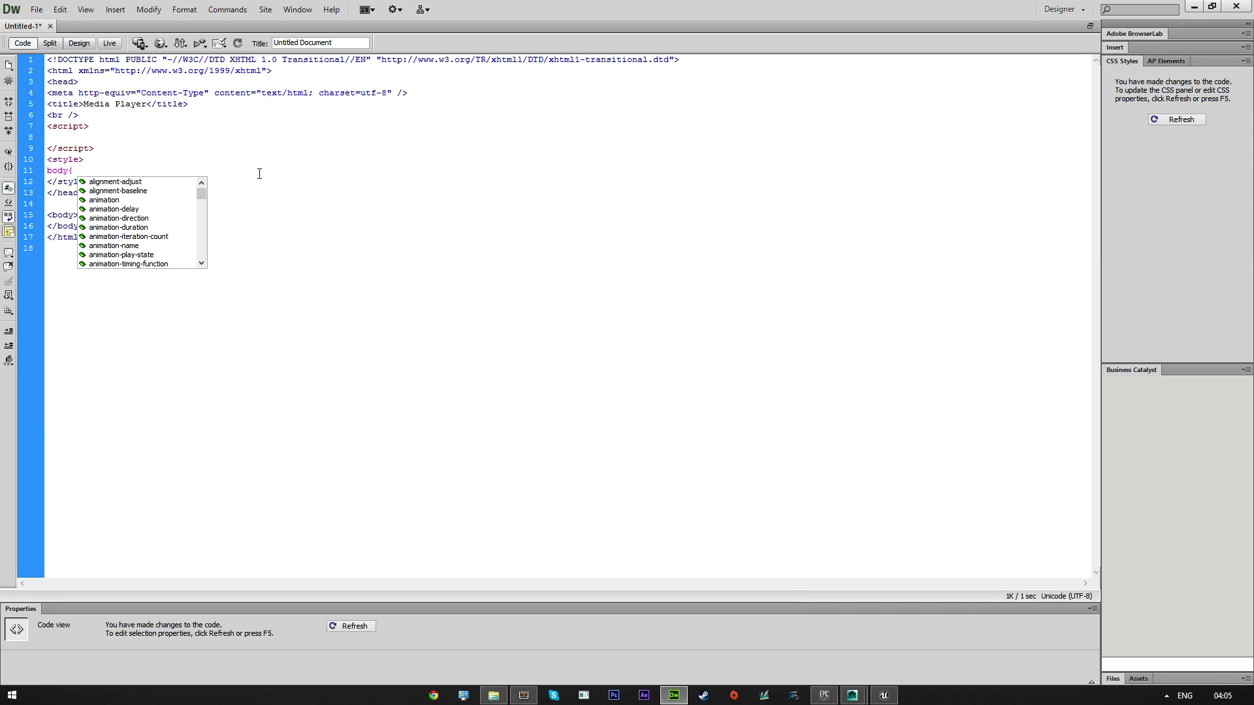
{"action": "key", "text": "BackSpace"}
{"action": "type", "text": "n"}
{"action": "key", "text": "Down"}
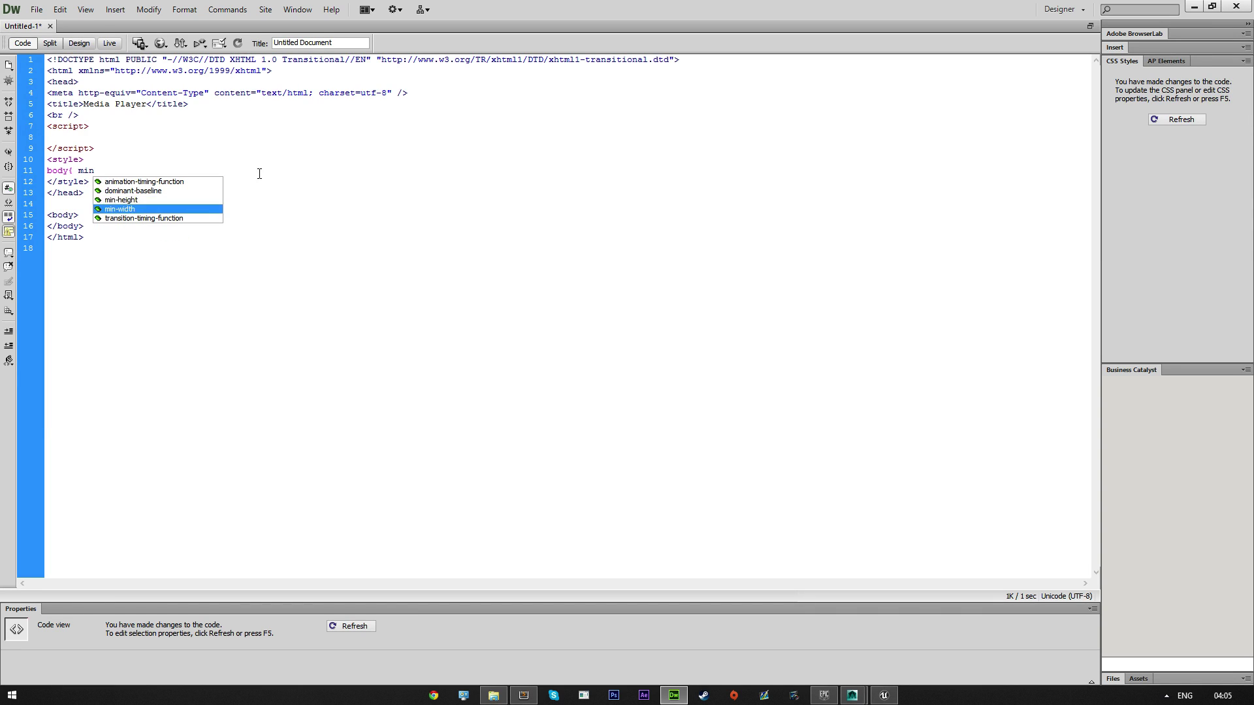
{"action": "key", "text": "Return"}
{"action": "type", "text": "960"}
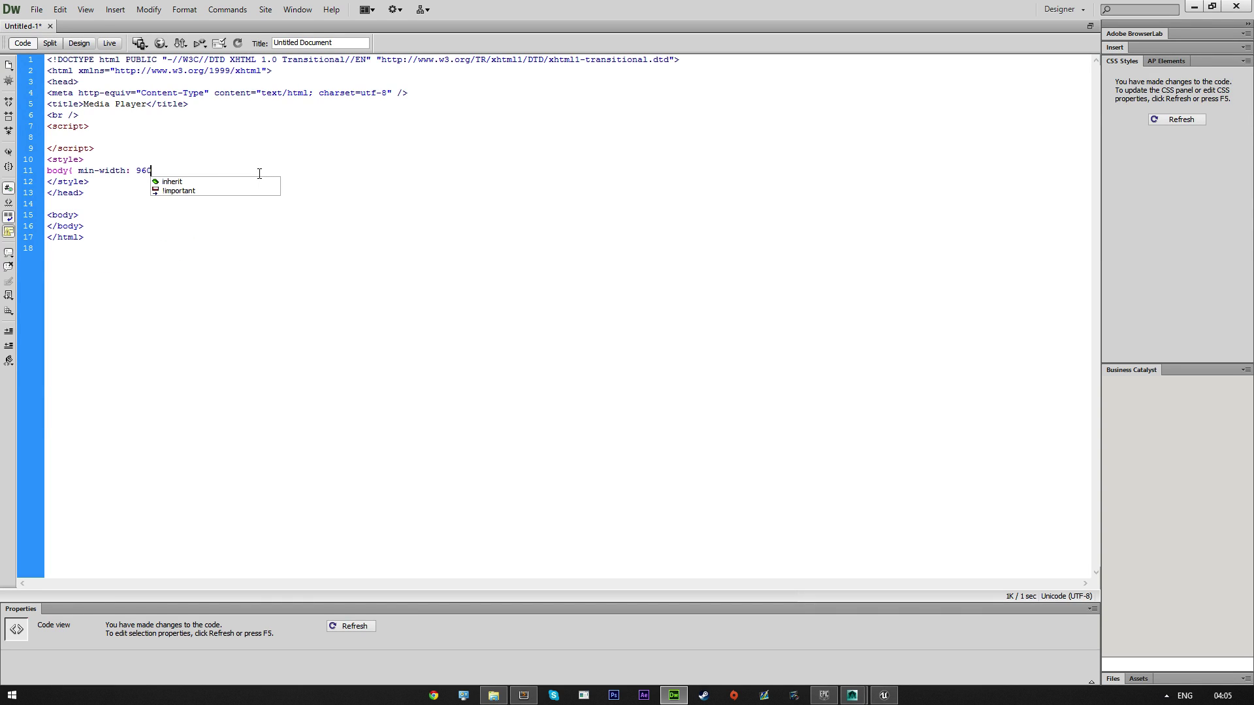
{"action": "type", "text": "px;"}
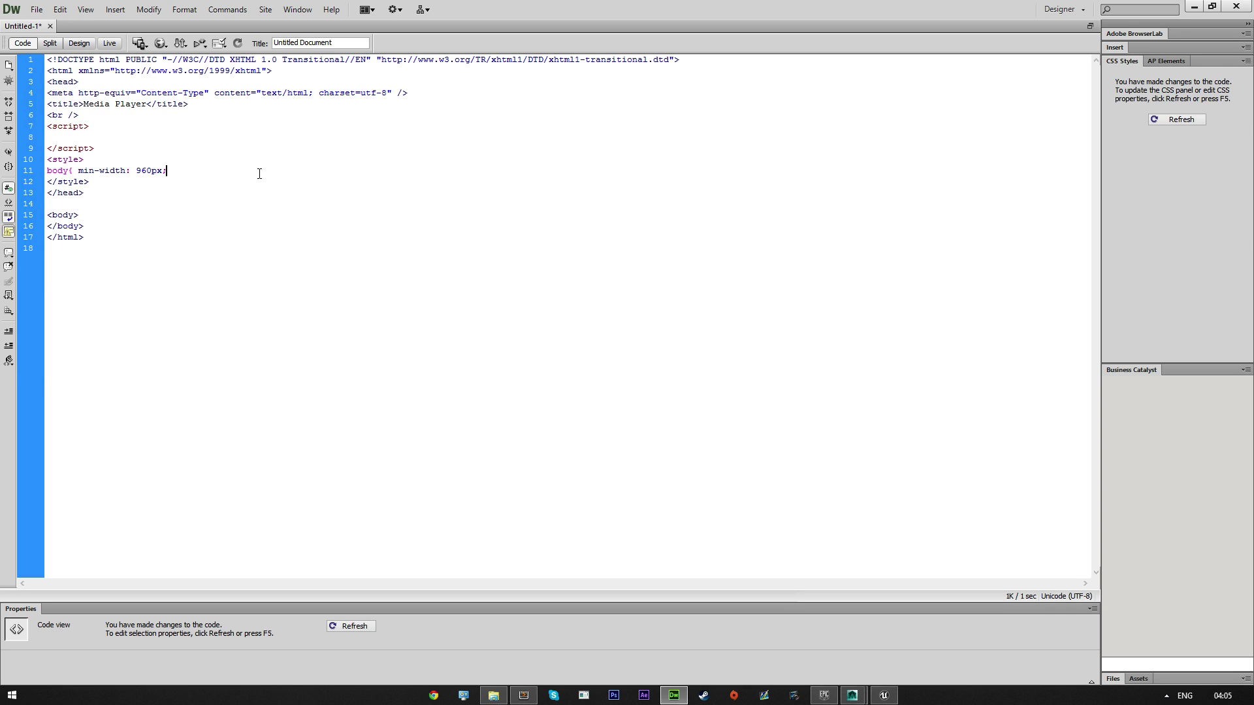
- Add an indented line to the body rule and indent the min-width declaration to line up with it
{"action": "key", "text": "Return"}
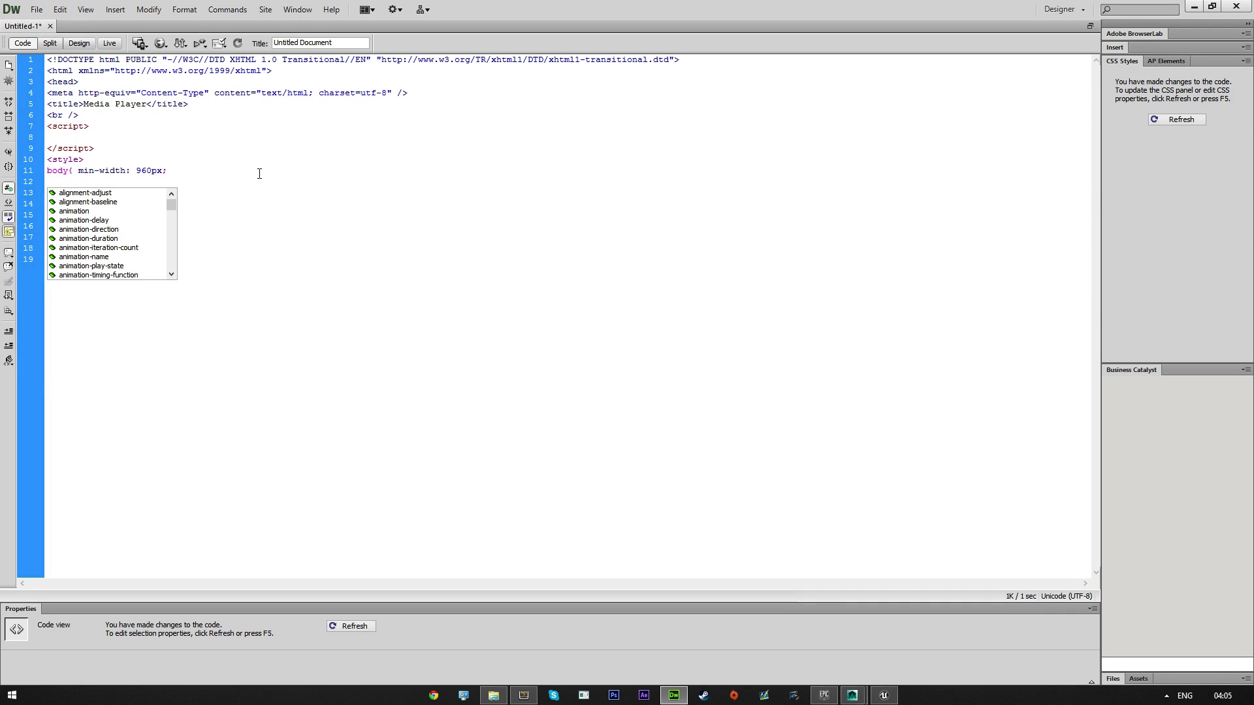
{"action": "key", "text": "Tab"}
{"action": "key", "text": "Tab"}
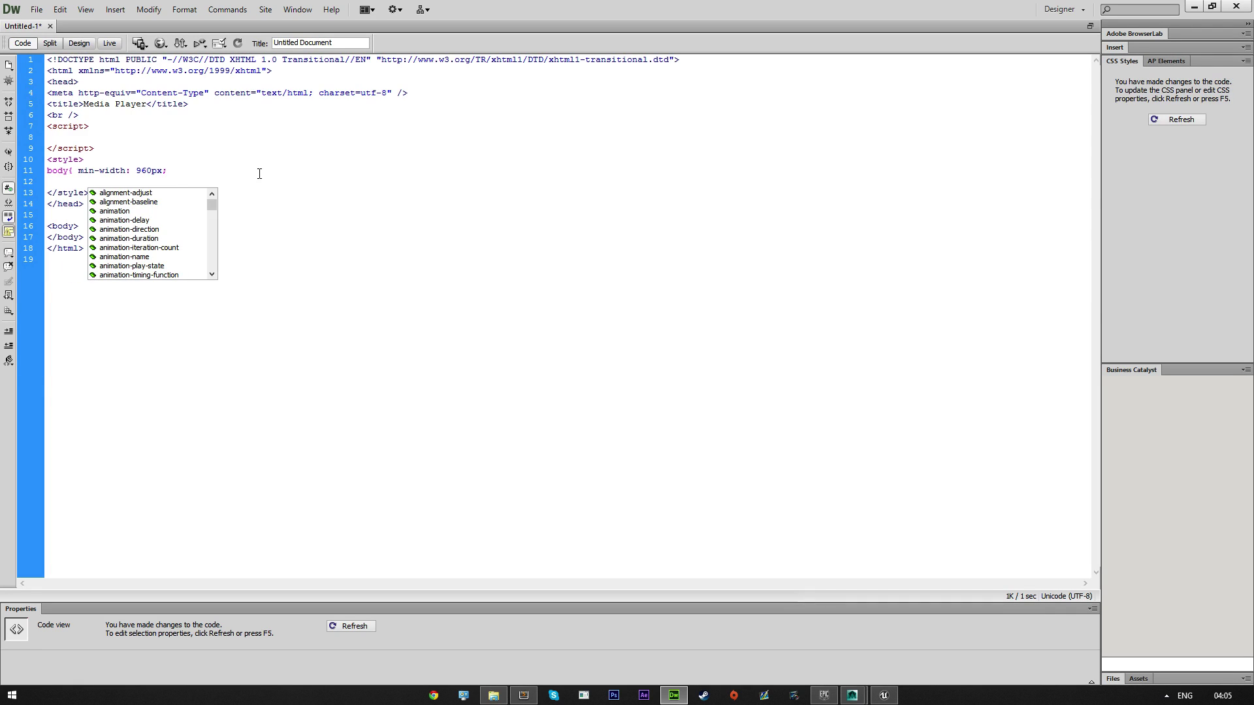
{"action": "key", "text": "BackSpace"}
{"action": "key", "text": "Up"}
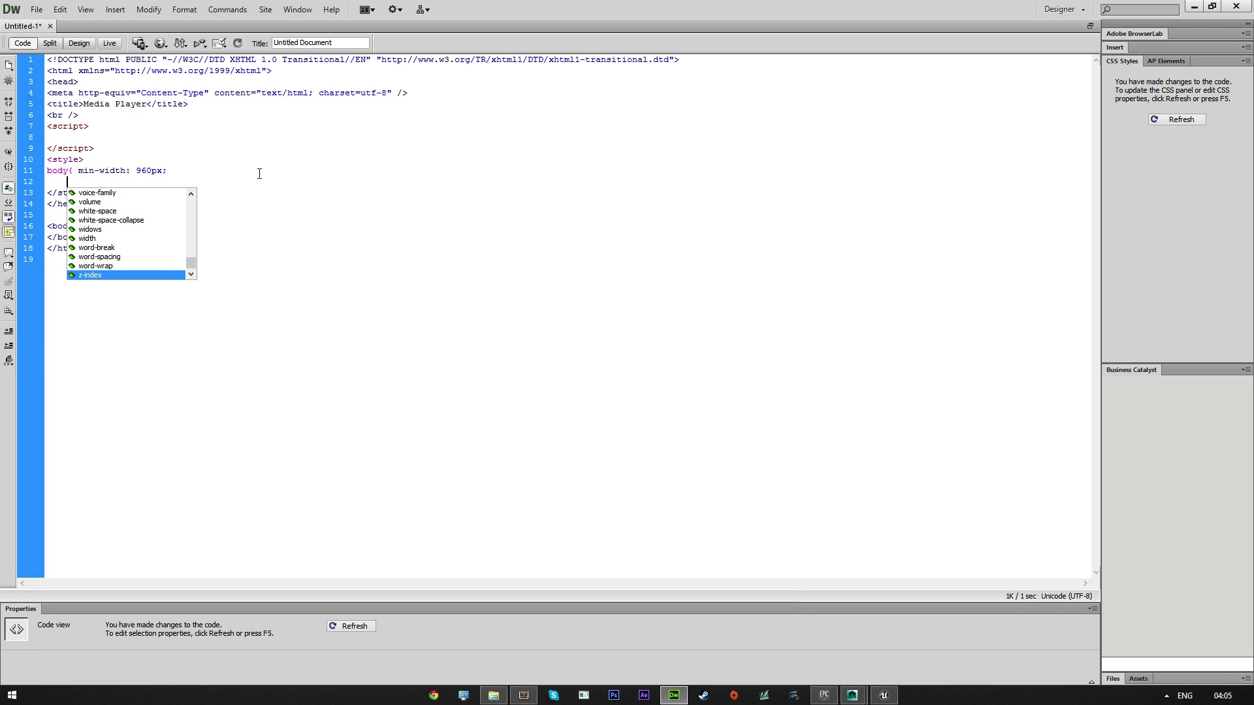
{"action": "left_click", "coordinate": [78, 170]}
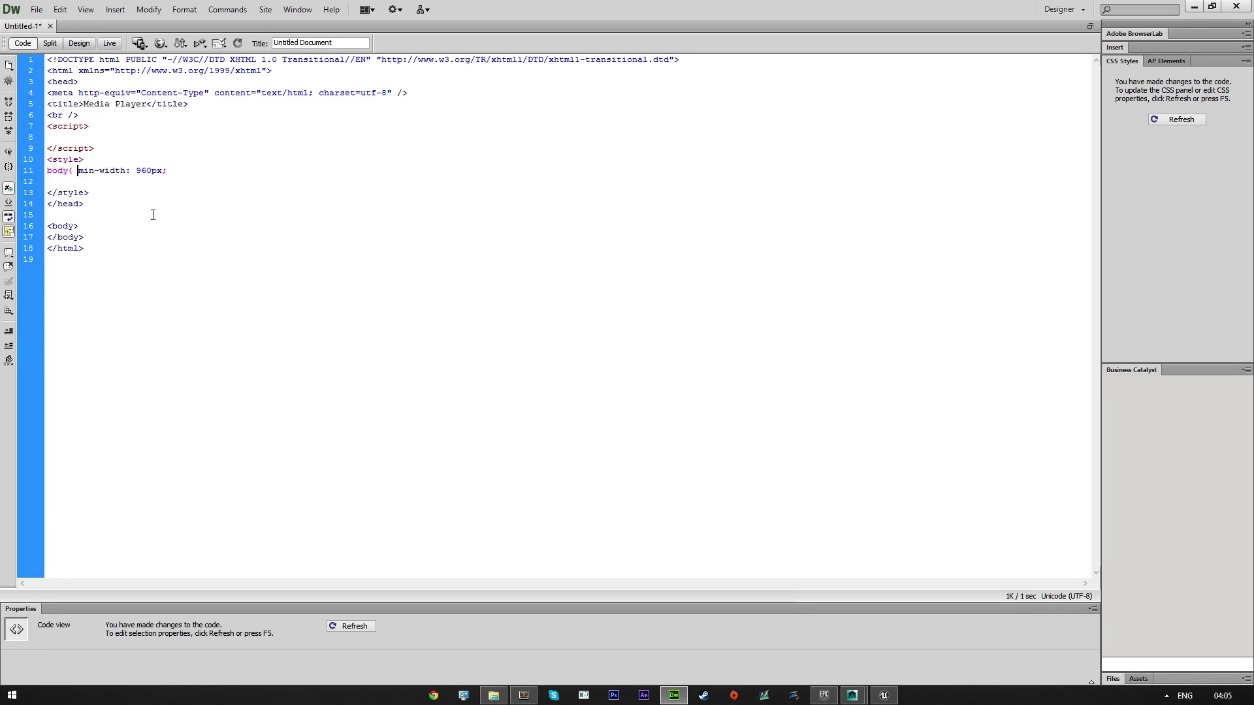
{"action": "key", "text": "Tab"}
- Add margin-left: auto; and margin-right: auto; to the body rule and close it with a brace
{"action": "left_click", "coordinate": [198, 175]}
{"action": "type", "text": "margin-left: au"}
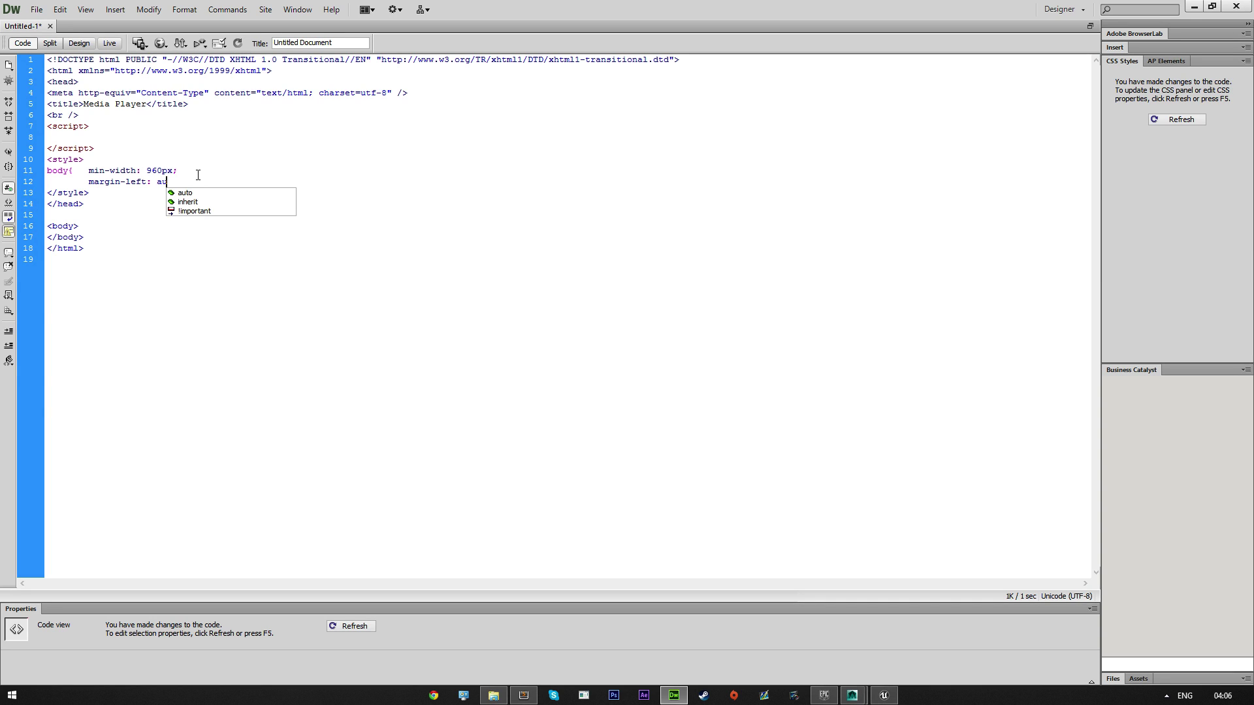
{"action": "type", "text": "to;"}
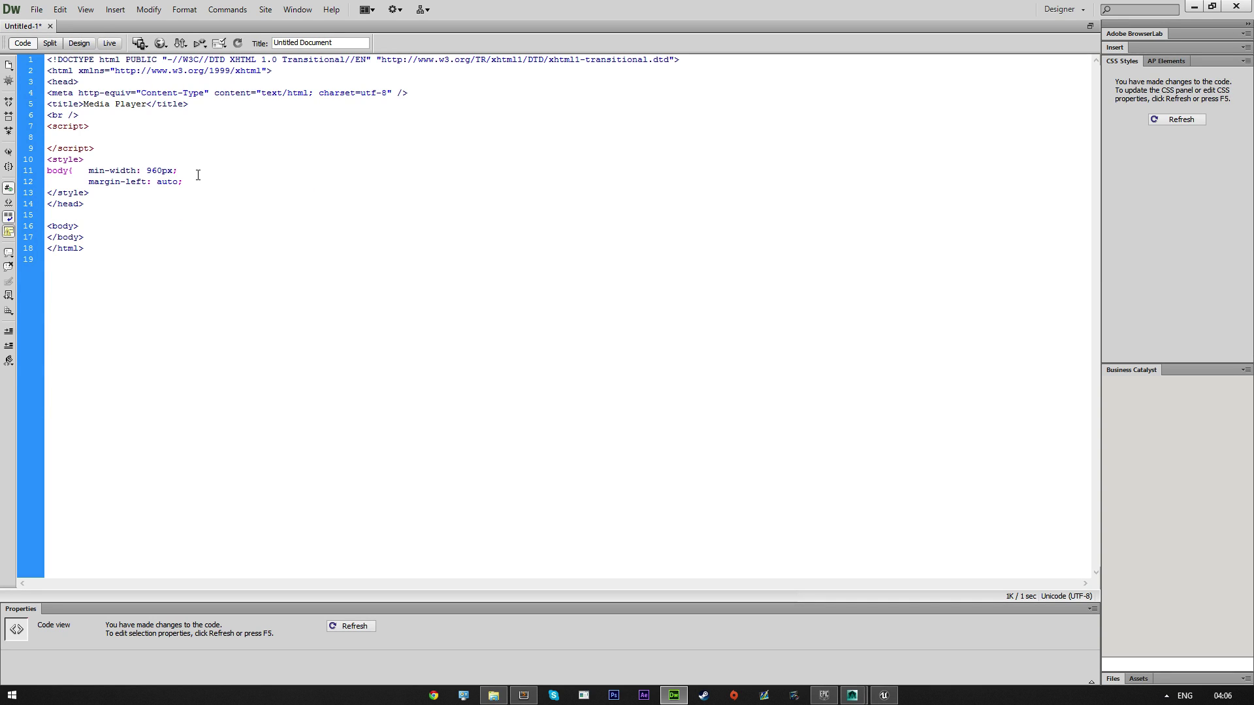
{"action": "key", "text": "Return"}
{"action": "type", "text": "margin"}
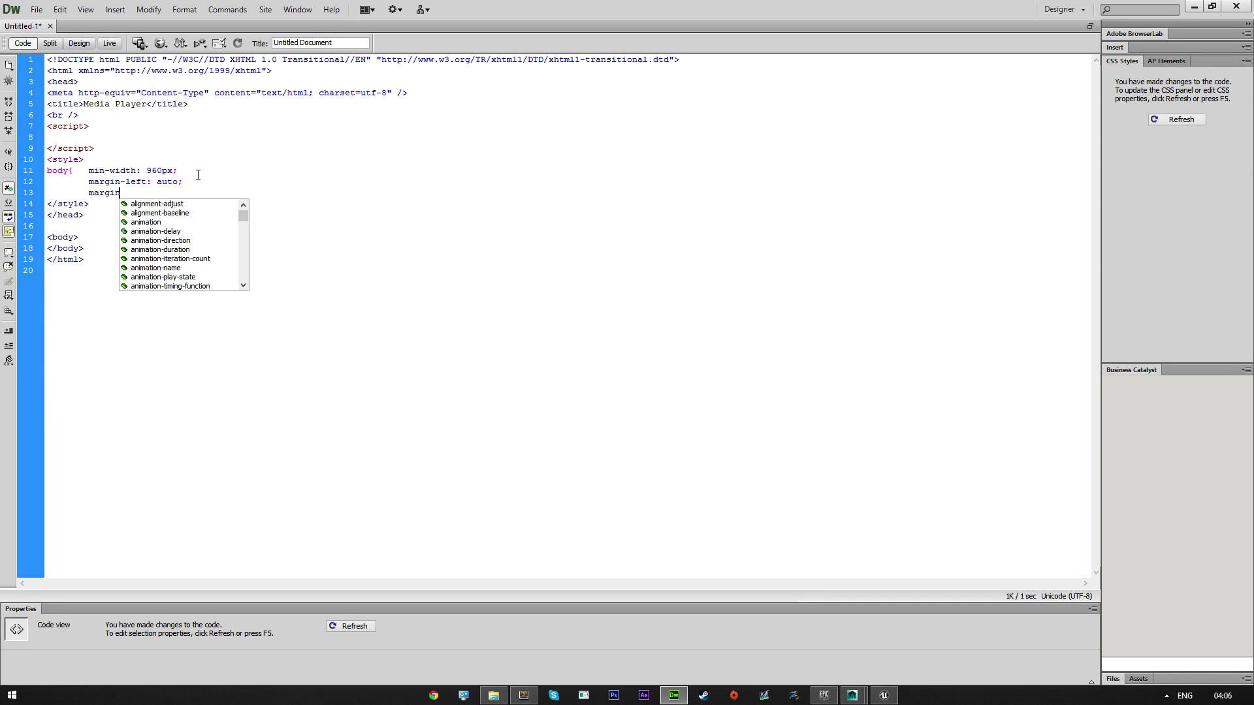
{"action": "type", "text": "-right:"}
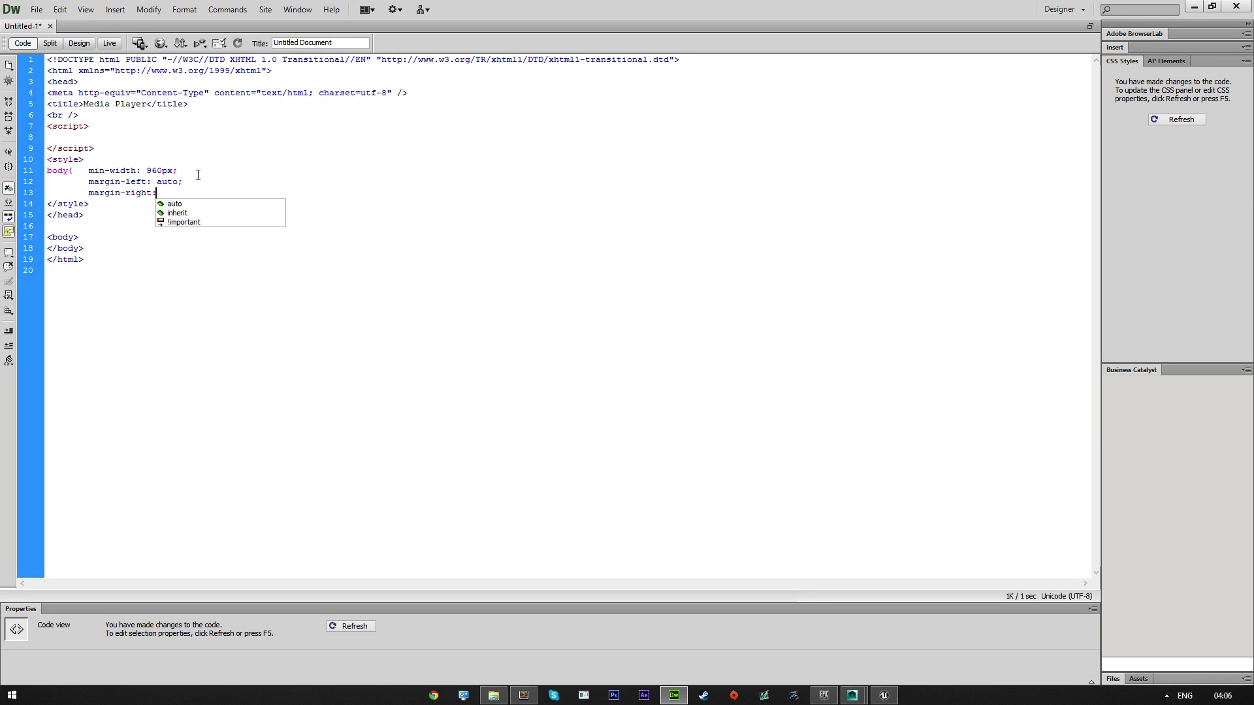
{"action": "type", "text": " auto"}
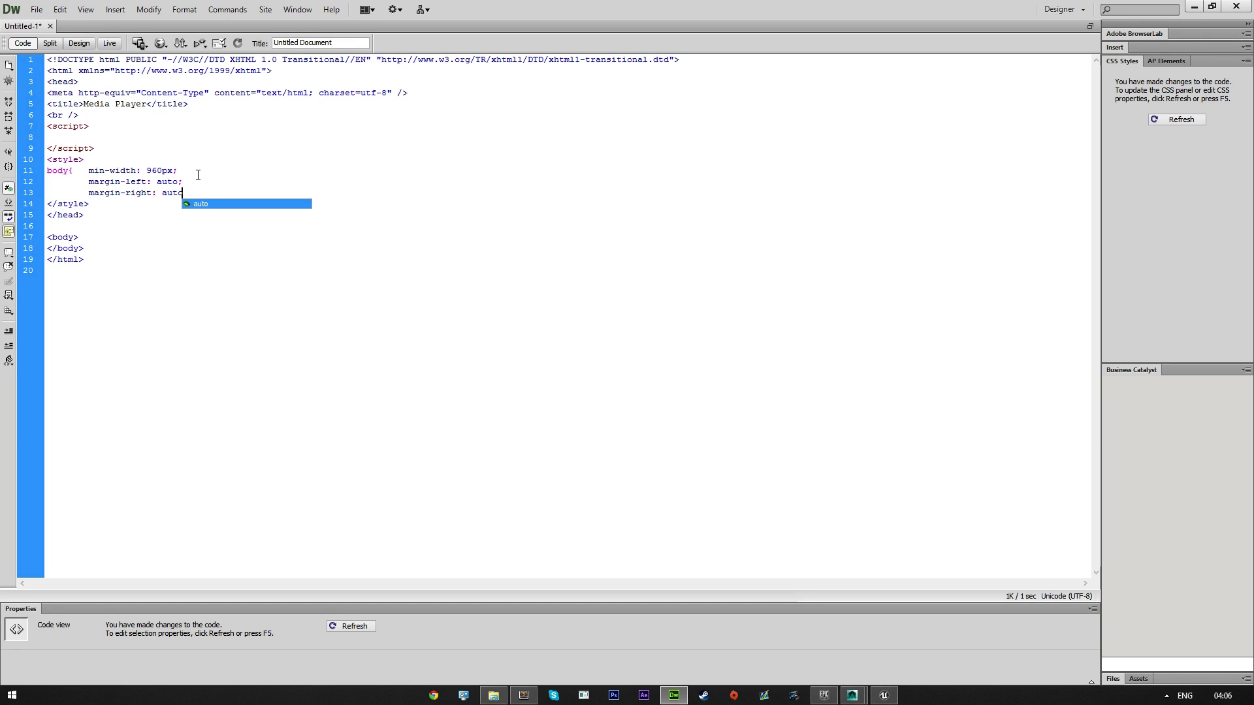
{"action": "type", "text": ";"}
{"action": "key", "text": "Return"}
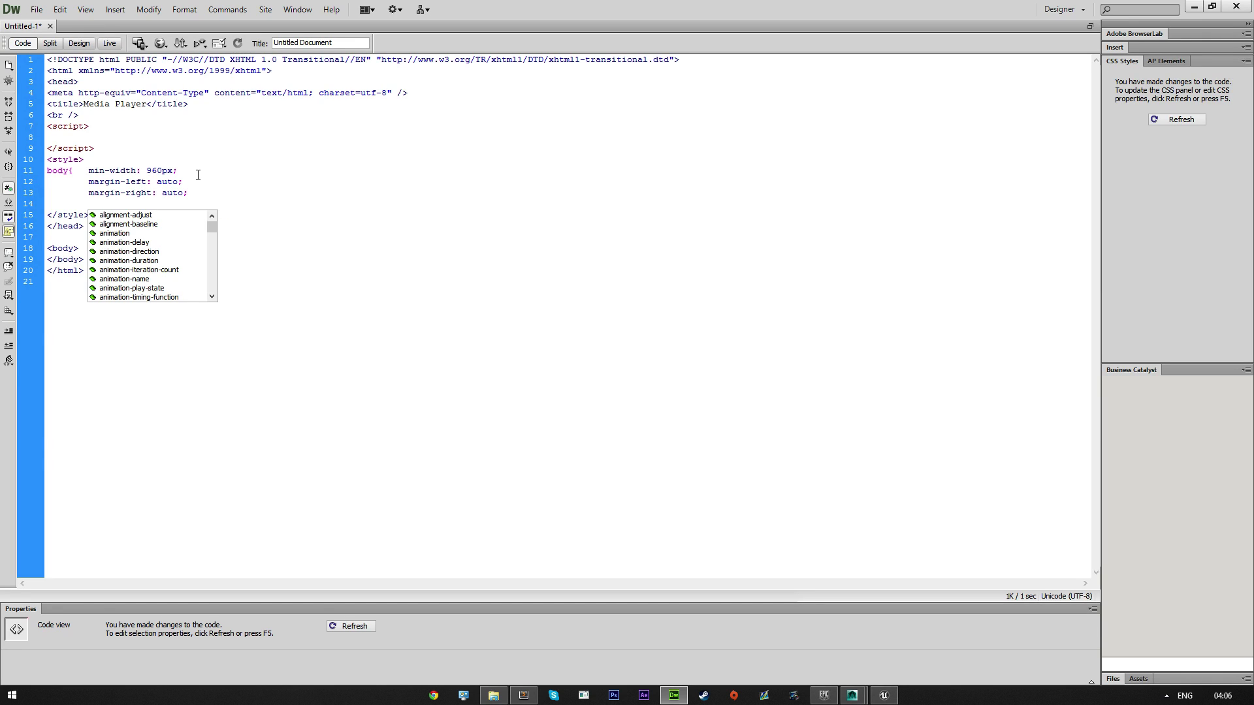
{"action": "type", "text": "}"}
{"action": "key", "text": "Return"}
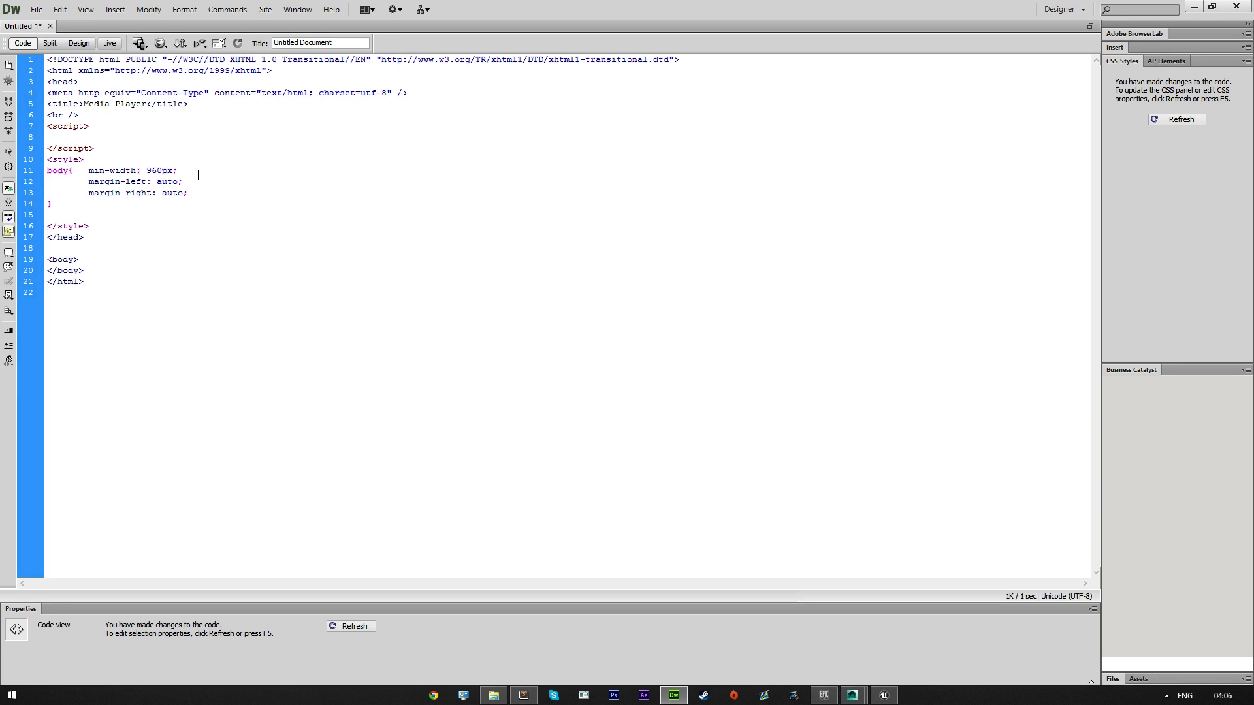
{"action": "type", "text": "vide"}
{"action": "key", "text": "BackSpace"}
{"action": "key", "text": "BackSpace"}
{"action": "key", "text": "BackSpace"}
{"action": "key", "text": "BackSpace"}
- Add a style rule for h1, h2, h3, h4, h5 and p with the color #FFF below the body rule
{"action": "type", "text": "h1{ color"}
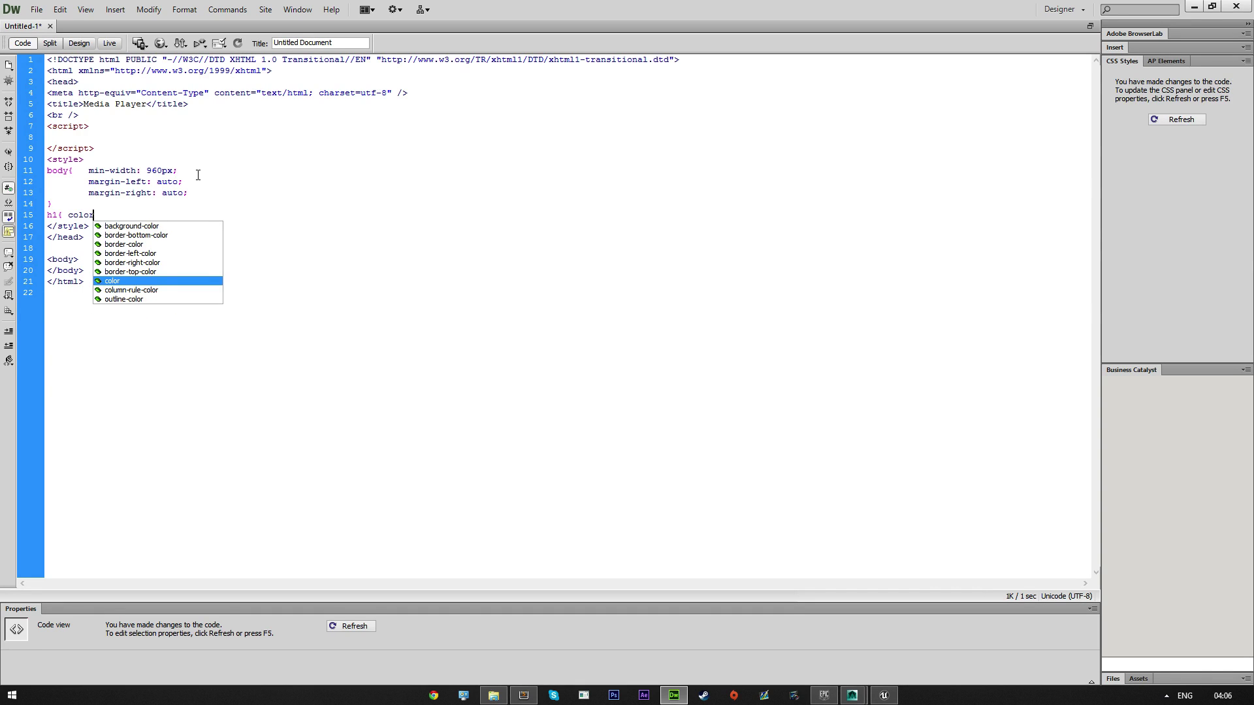
{"action": "key", "text": "Return"}
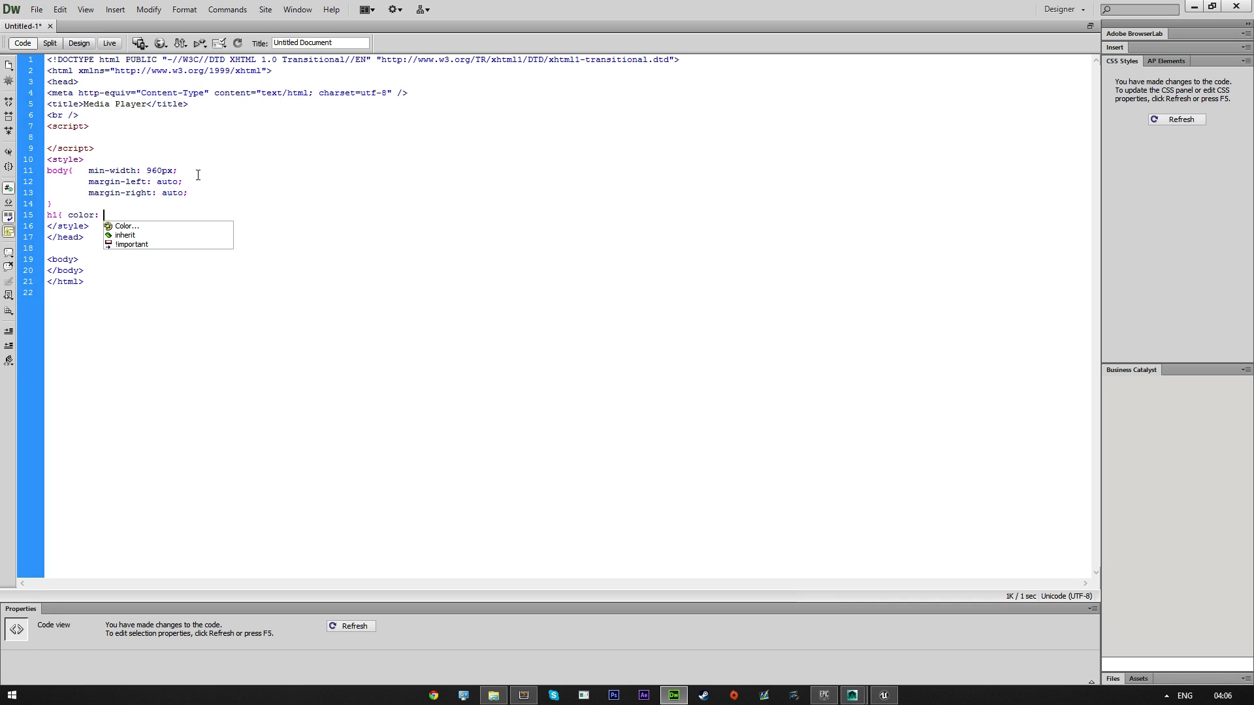
{"action": "key", "text": "Return"}
{"action": "type", "text": "#FFF "}
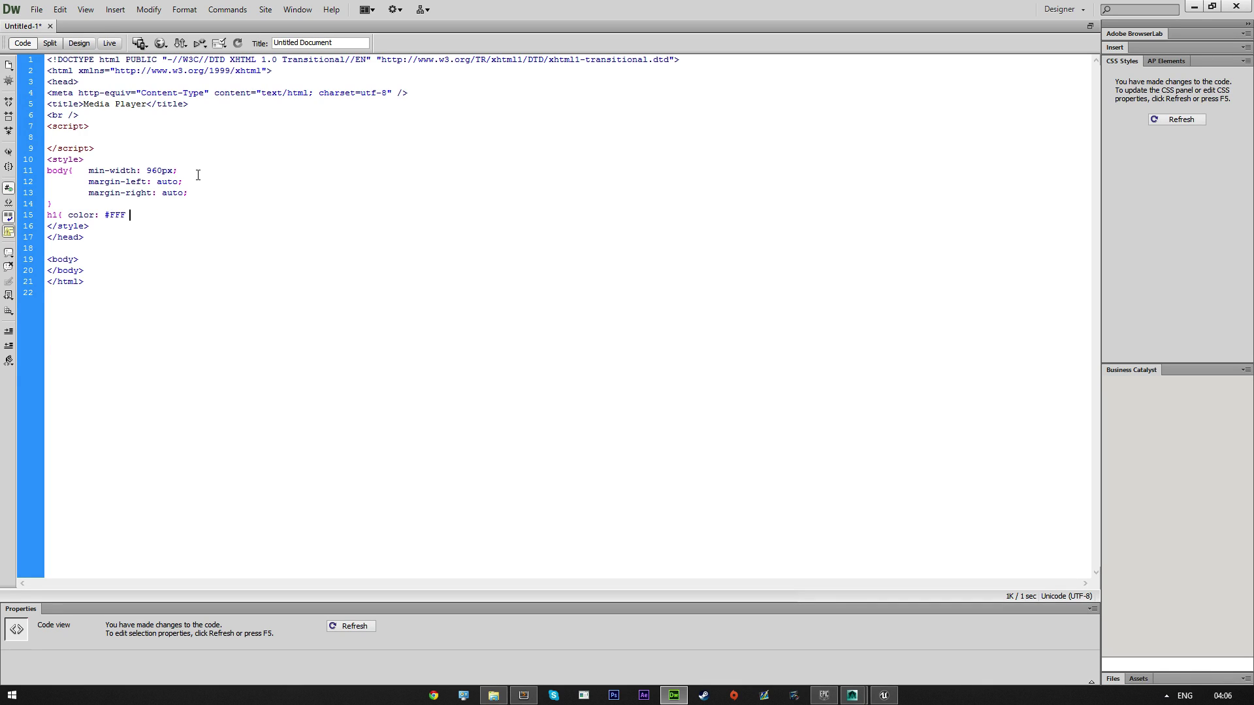
{"action": "type", "text": "}"}
{"action": "type", "text": ", h2"}
{"action": "type", "text": ", h3, h4, "}
{"action": "type", "text": "h5, p"}
- Start saving the page and create a folder named TestSite on the C: drive
{"action": "key", "text": "ctrl+s"}
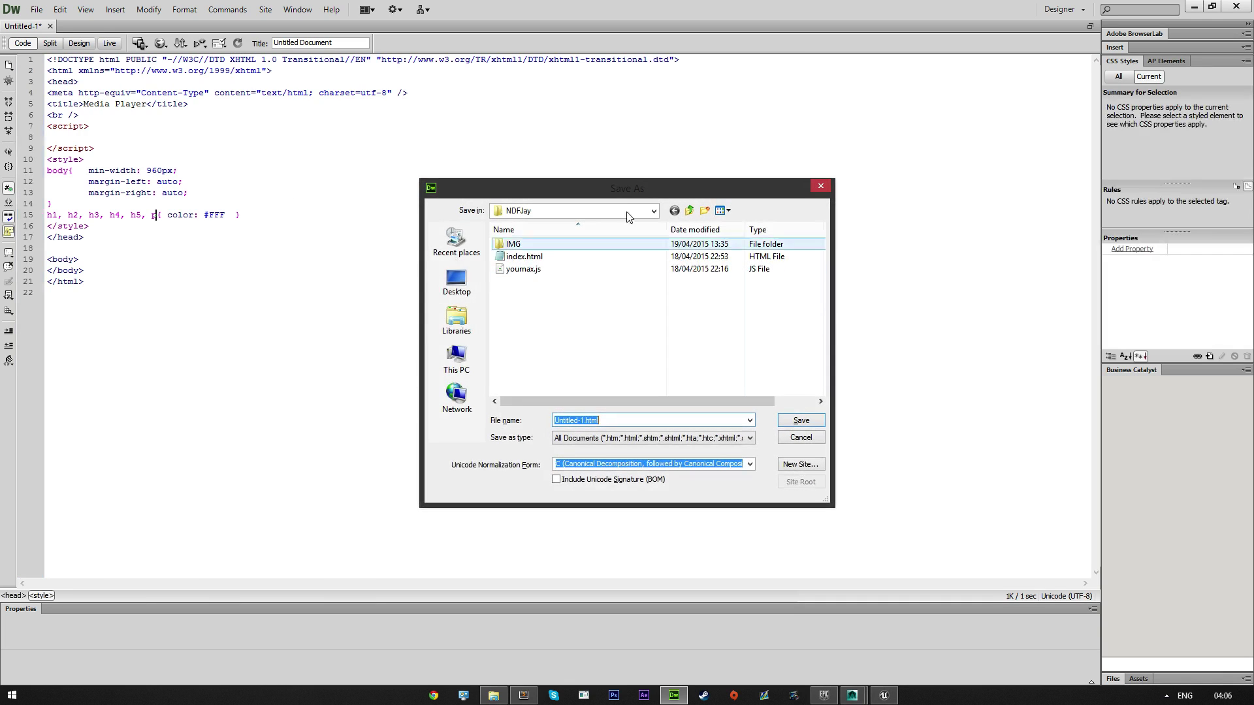
{"action": "left_click", "coordinate": [690, 210]}
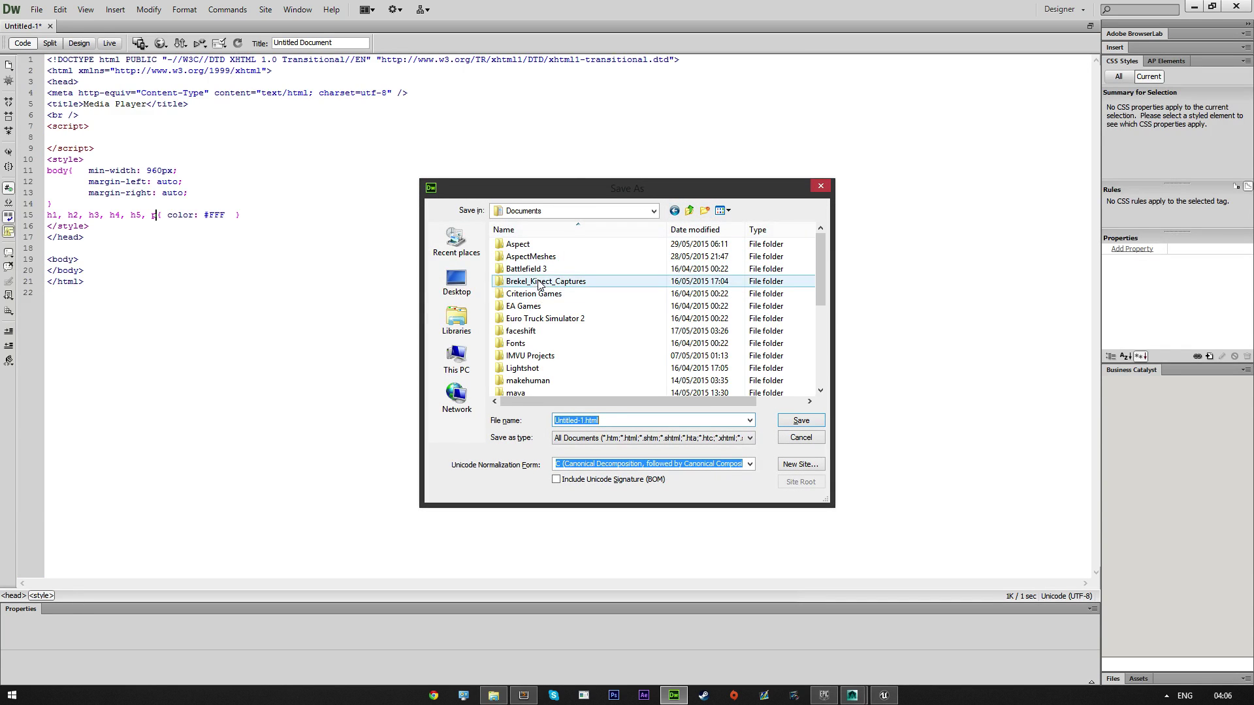
{"action": "double_click", "coordinate": [548, 245]}
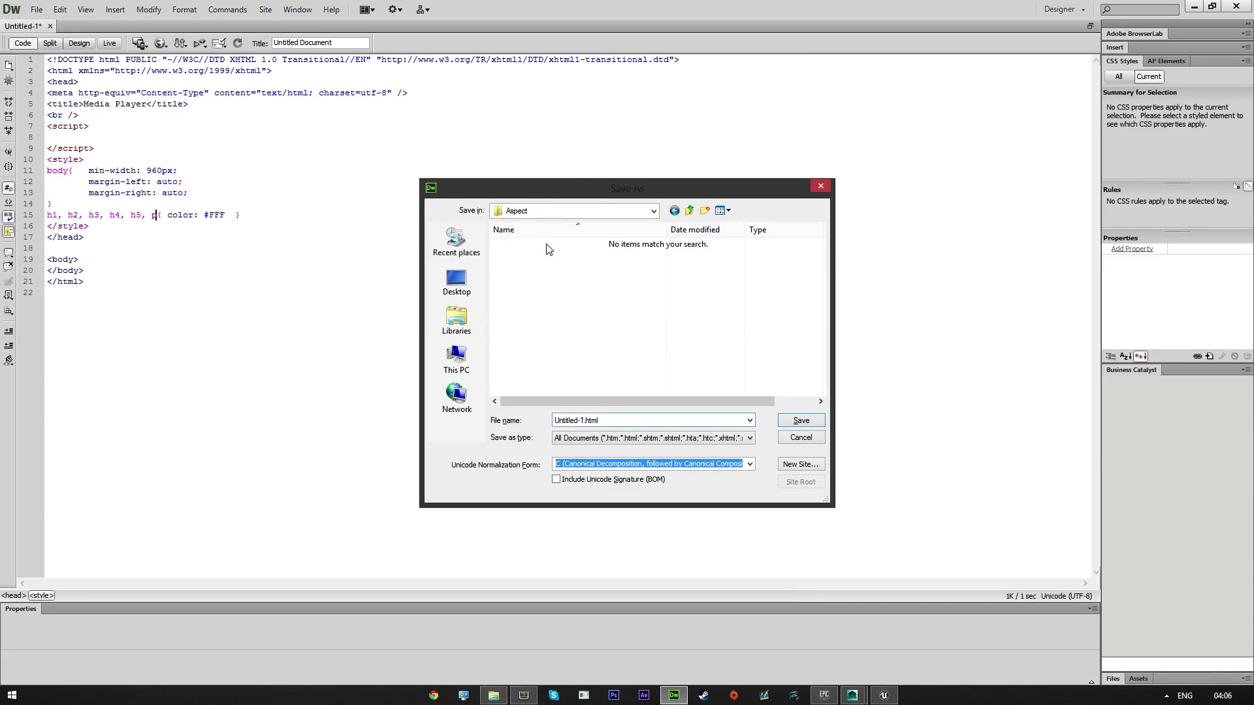
{"action": "left_click", "coordinate": [690, 210]}
{"action": "scroll", "coordinate": [643, 300], "scroll_direction": "down", "scroll_amount": 2}
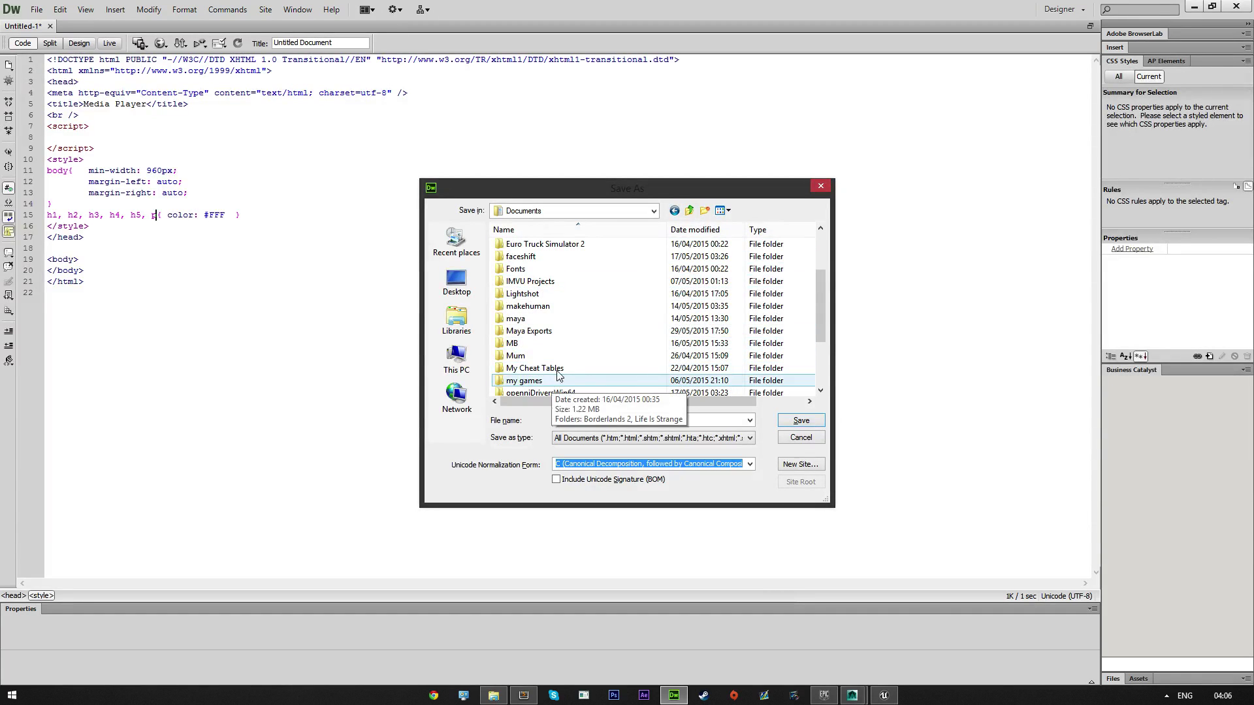
{"action": "left_click", "coordinate": [543, 294]}
{"action": "scroll", "coordinate": [547, 331], "scroll_direction": "down", "scroll_amount": 2}
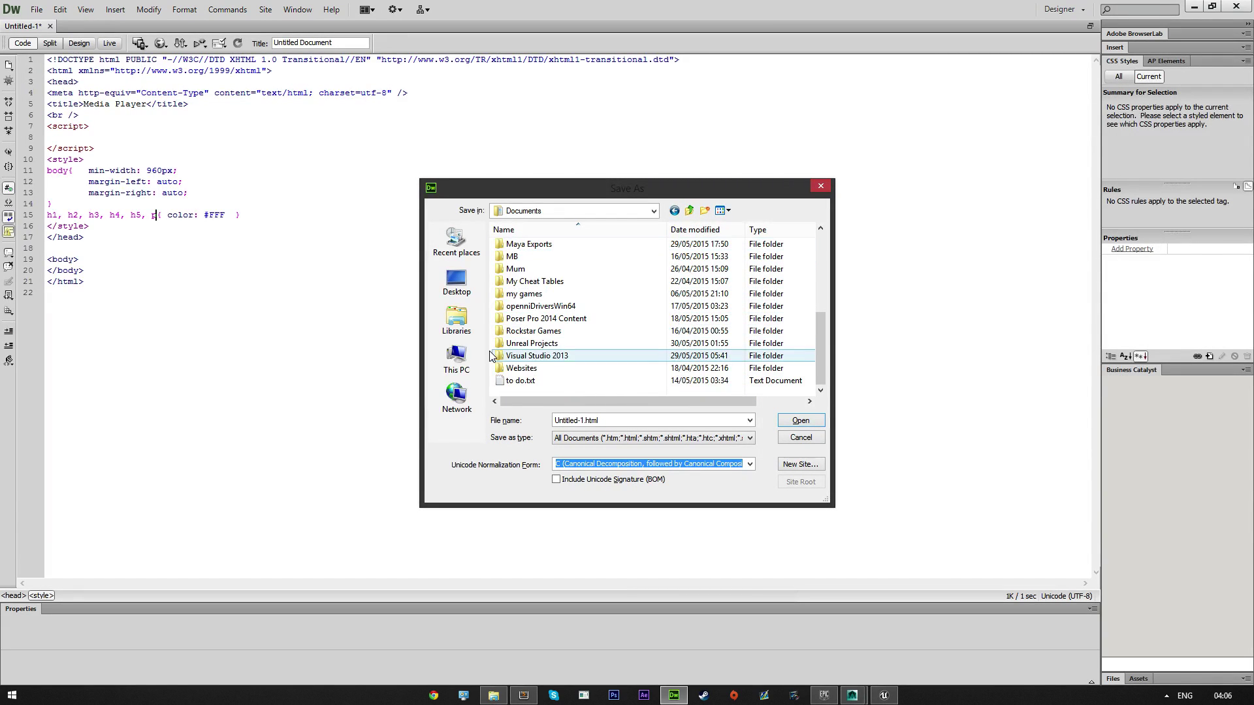
{"action": "left_click", "coordinate": [457, 359]}
{"action": "double_click", "coordinate": [565, 372]}
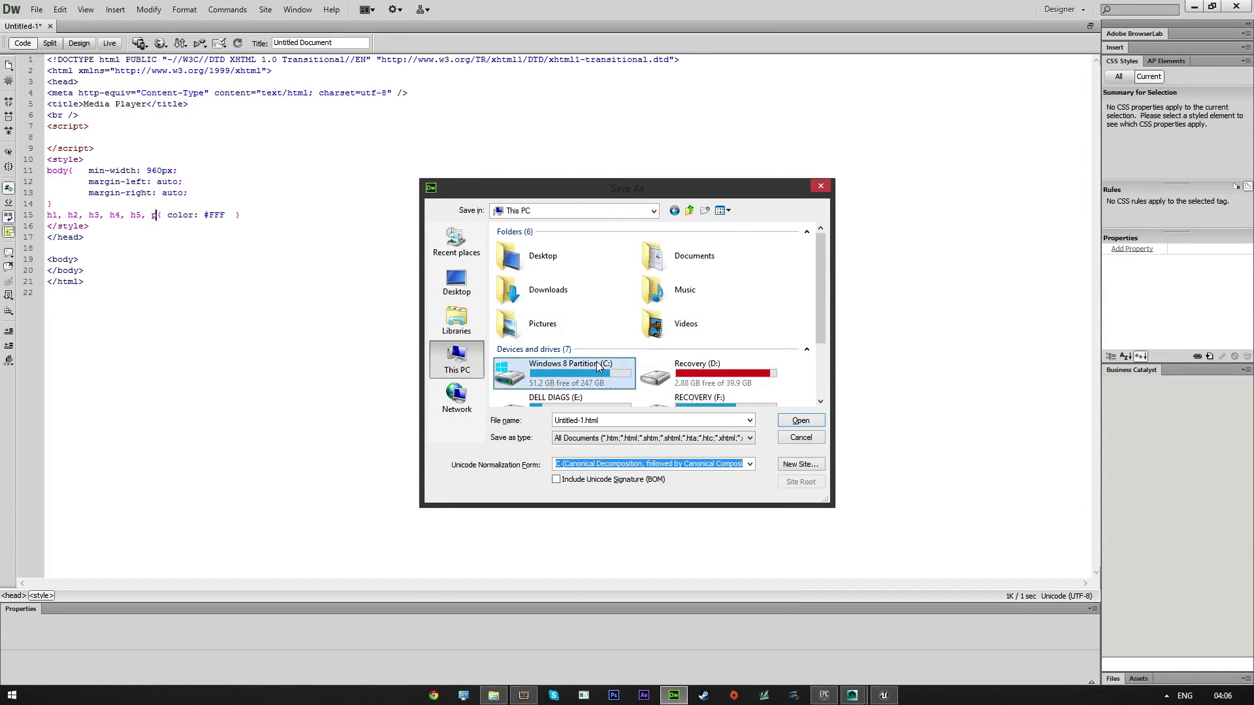
{"action": "scroll", "coordinate": [611, 382], "scroll_direction": "down", "scroll_amount": 2}
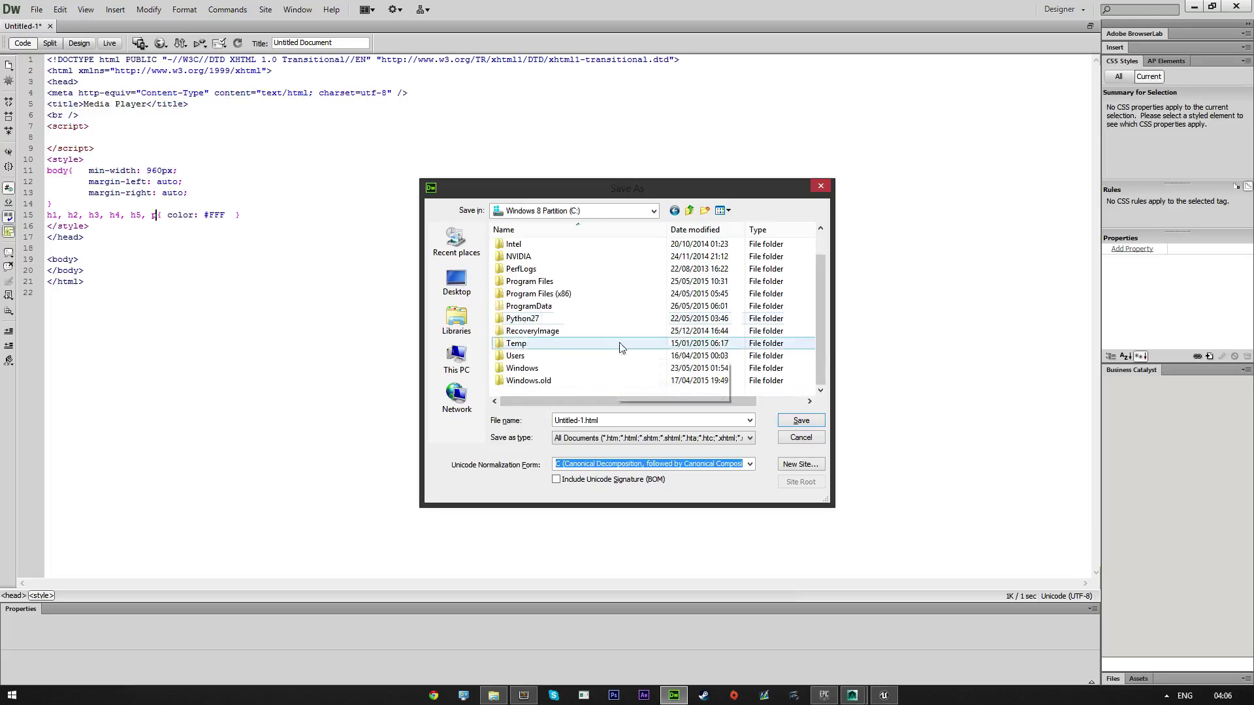
{"action": "left_click", "coordinate": [705, 210]}
{"action": "type", "text": "TestSite"}
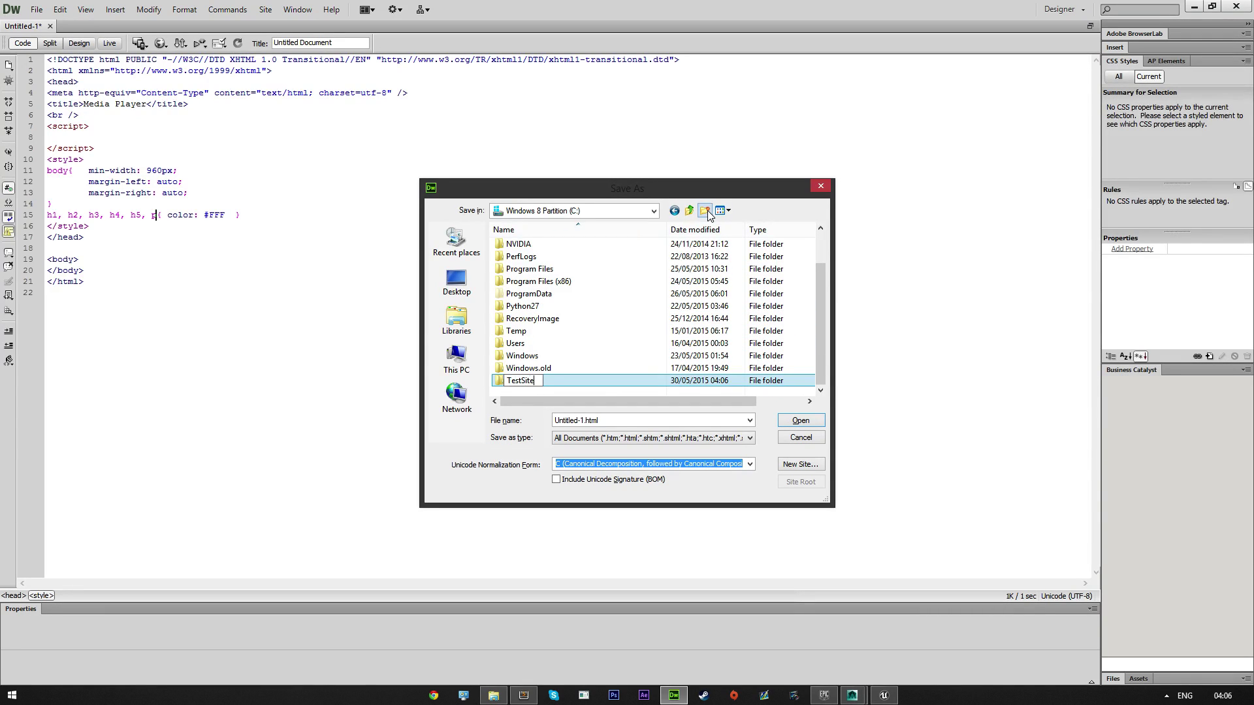
{"action": "key", "text": "Return"}
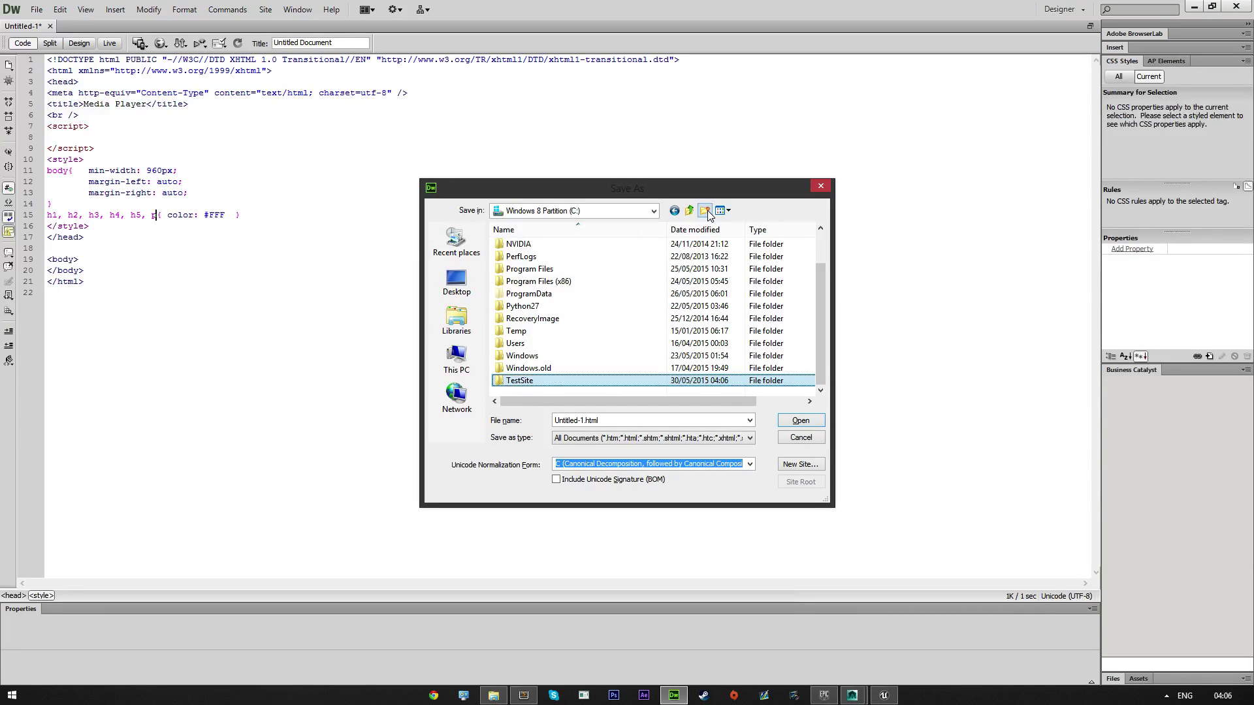
- Save the page as index.html in the TestSite folder
{"action": "double_click", "coordinate": [567, 380]}
{"action": "triple_click", "coordinate": [583, 420]}
{"action": "type", "text": "i"}
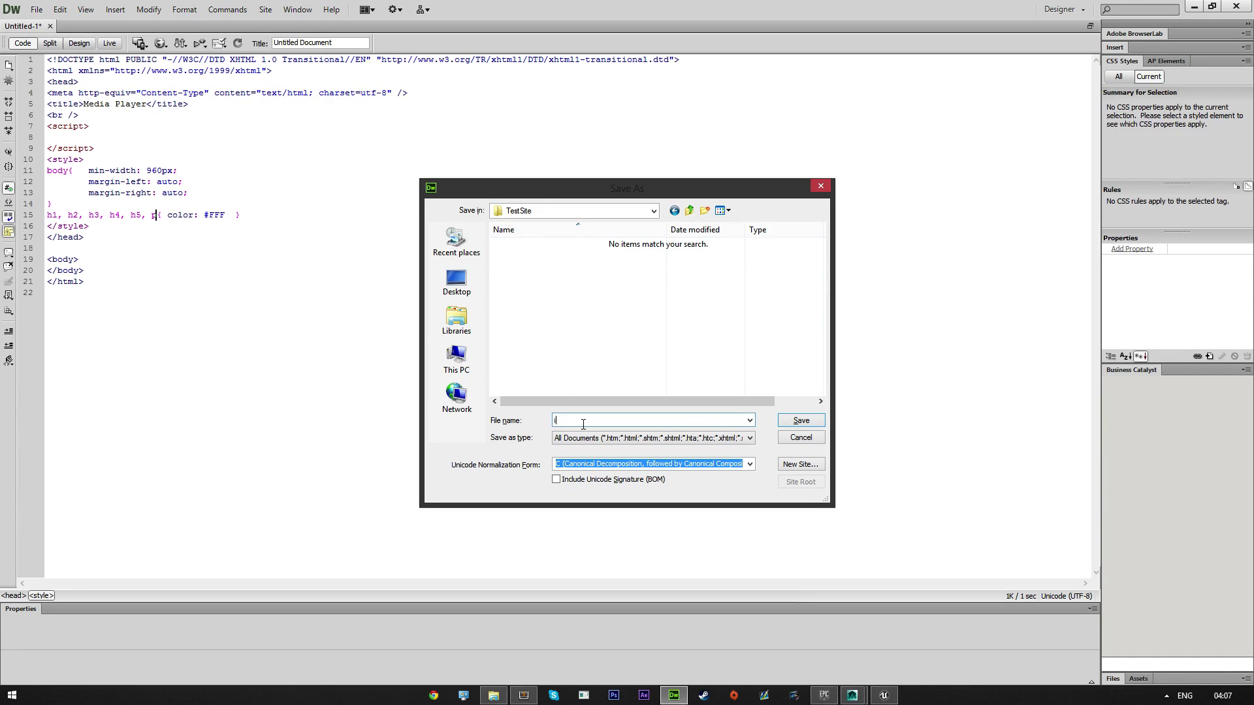
{"action": "type", "text": "ndex.htmnll"}
{"action": "key", "text": "Return"}
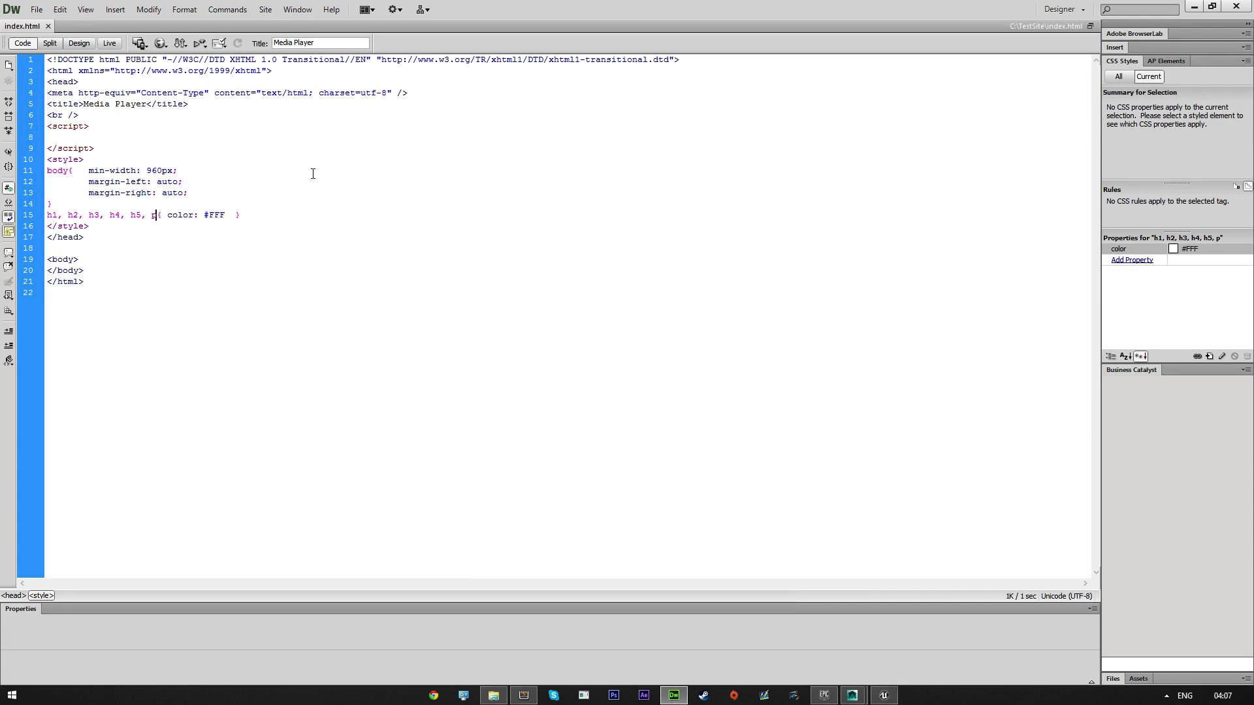
- Add a div to the page body containing the paragraph "Testing the color!" and save the page
{"action": "left_click", "coordinate": [101, 258]}
{"action": "key", "text": "Return"}
{"action": "type", "text": "<div>"}
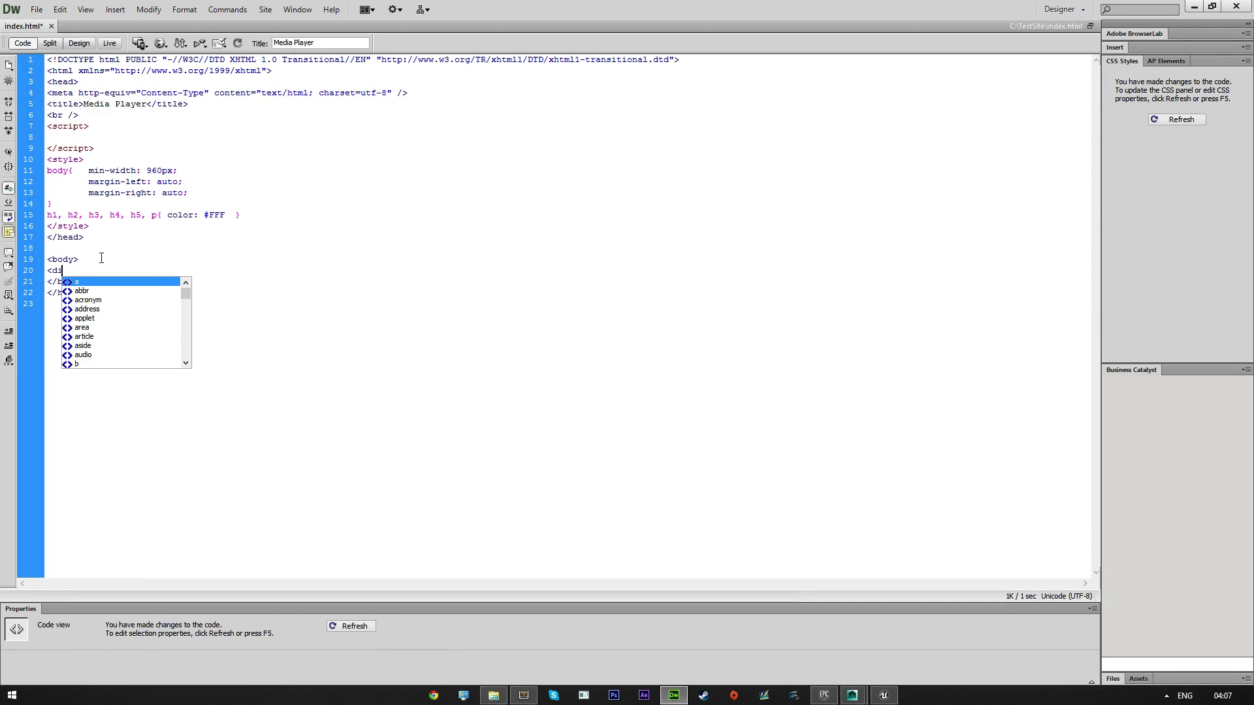
{"action": "key", "text": "Return"}
{"action": "key", "text": "Return"}
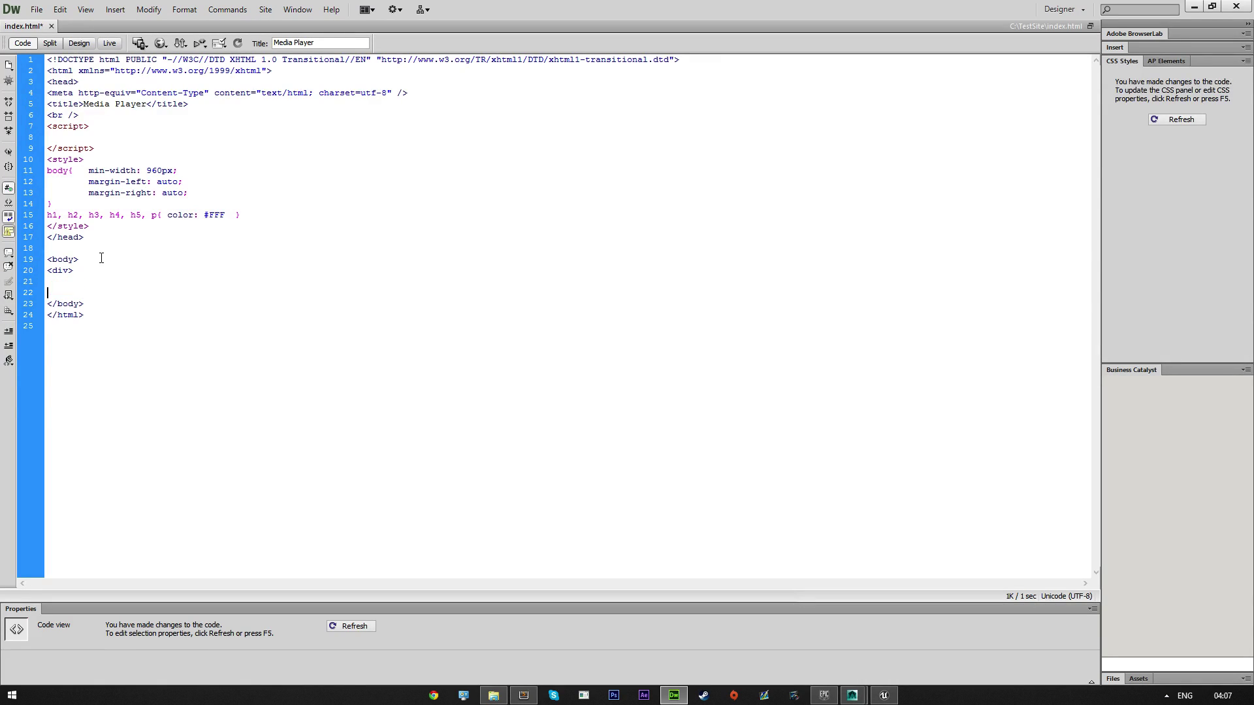
{"action": "type", "text": "</"}
{"action": "type", "text": "<p"}
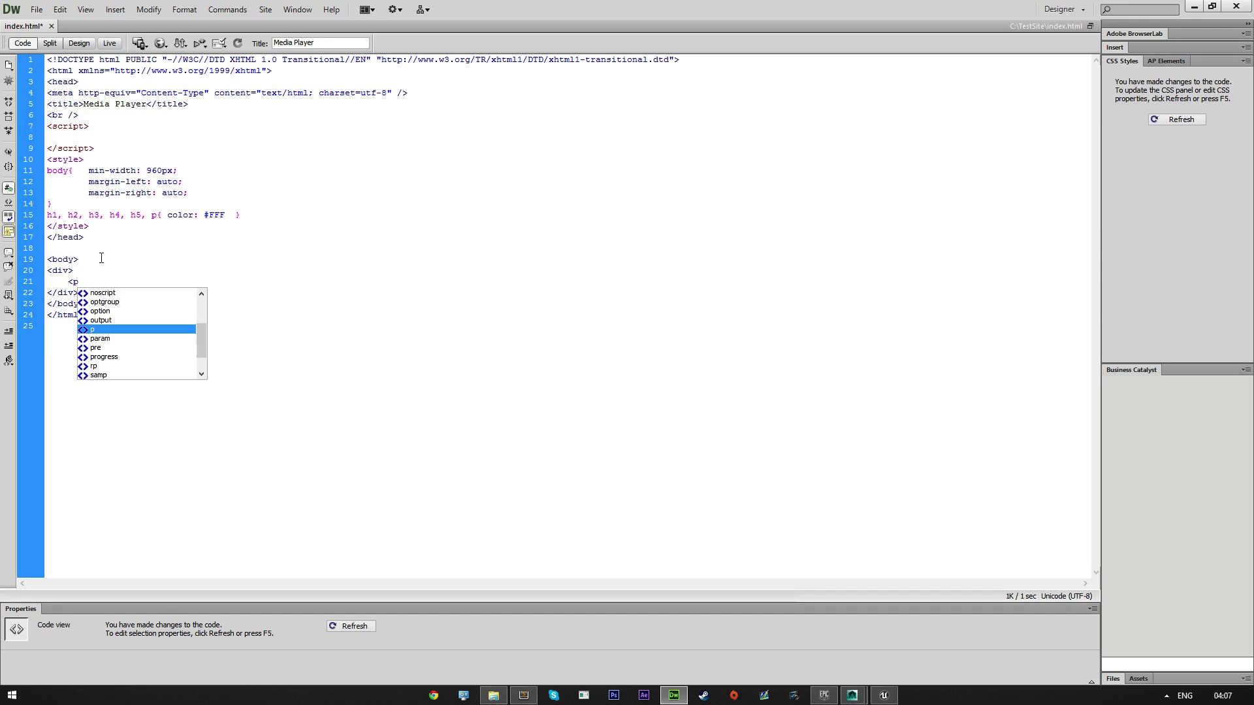
{"action": "type", "text": ">"}
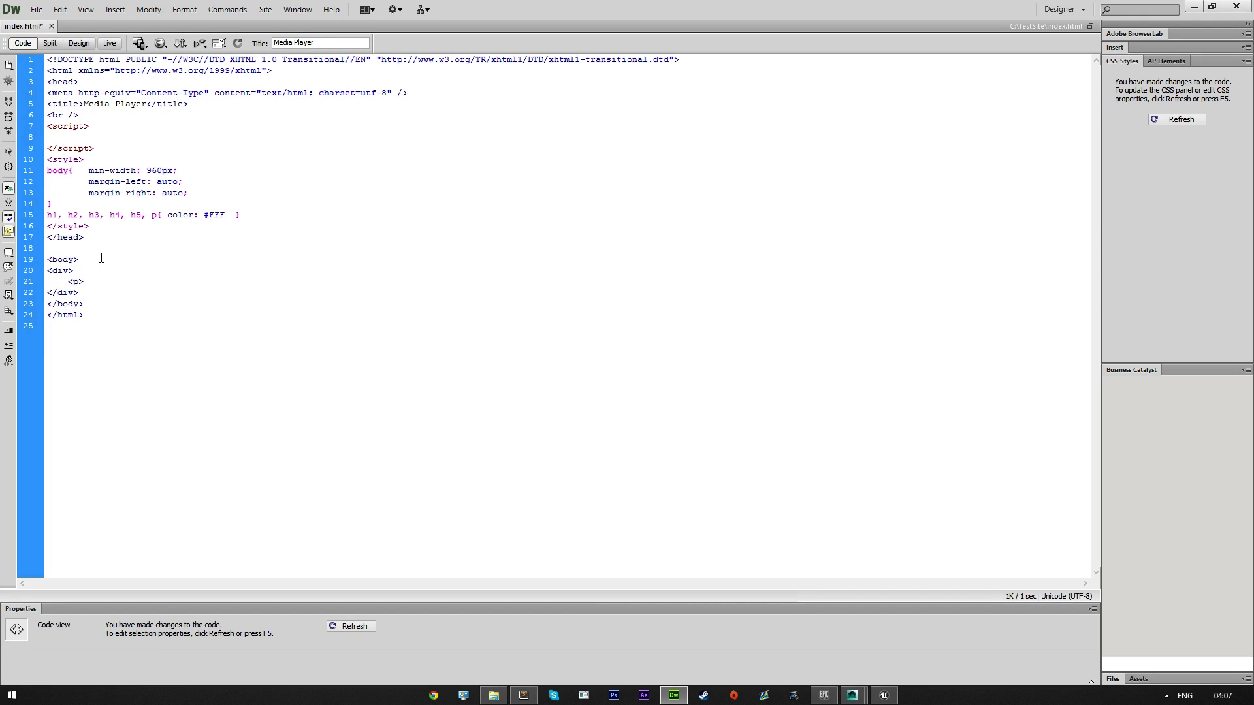
{"action": "type", "text": "Testing the color!</p>"}
{"action": "key", "text": "ctrl+s"}
- Check the page's text color in the Chrome preview by highlighting the text, and close the browser
{"action": "key", "text": "F5"}
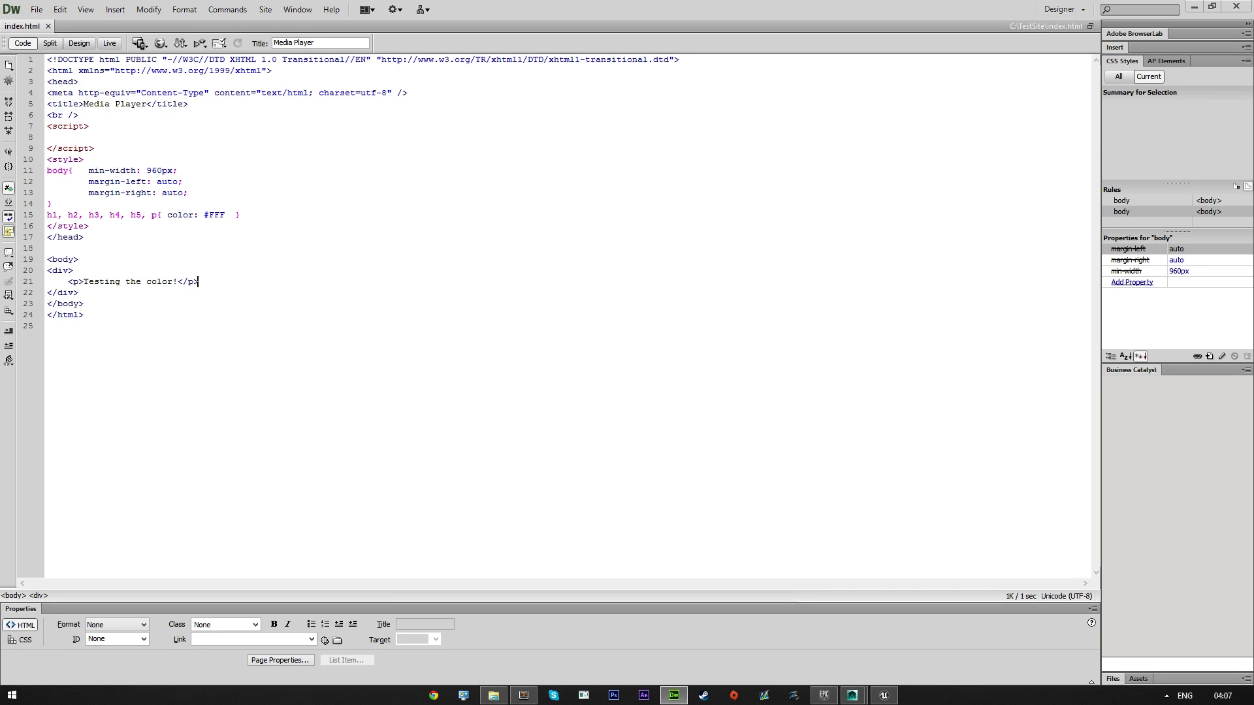
{"action": "left_click_drag", "start_coordinate": [0, 248], "coordinate": [710, 0]}
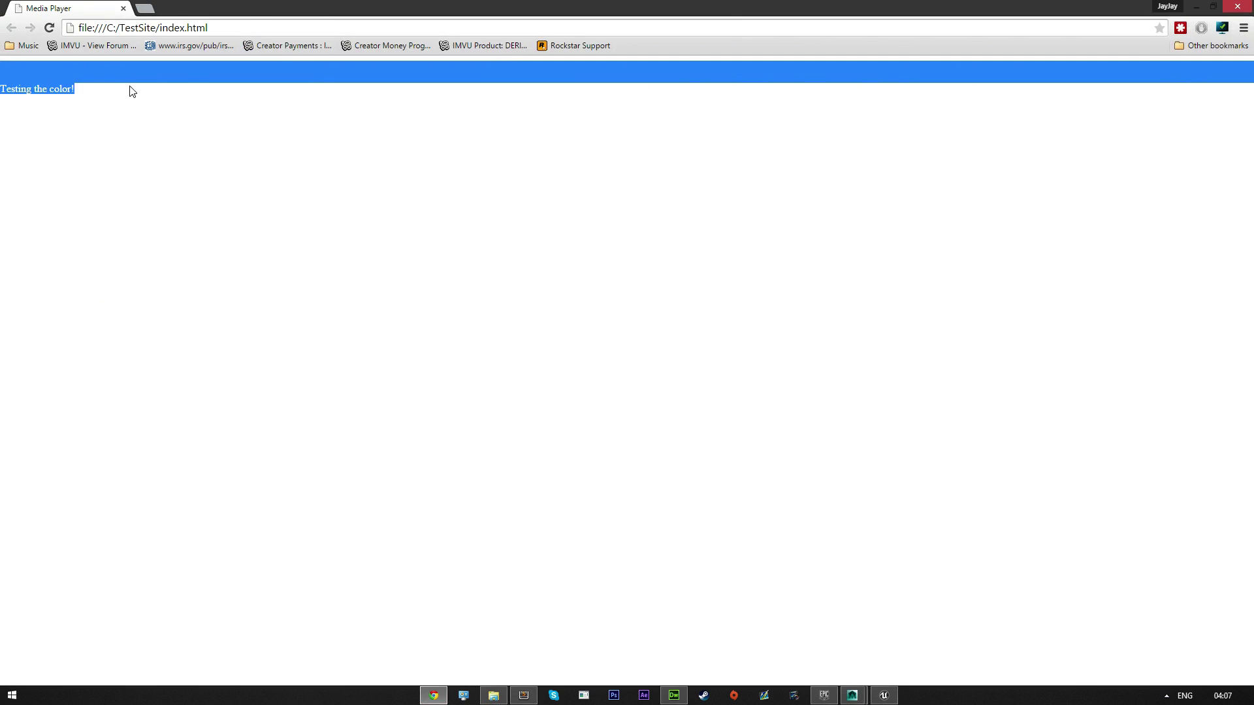
{"action": "left_click", "coordinate": [1238, 6]}
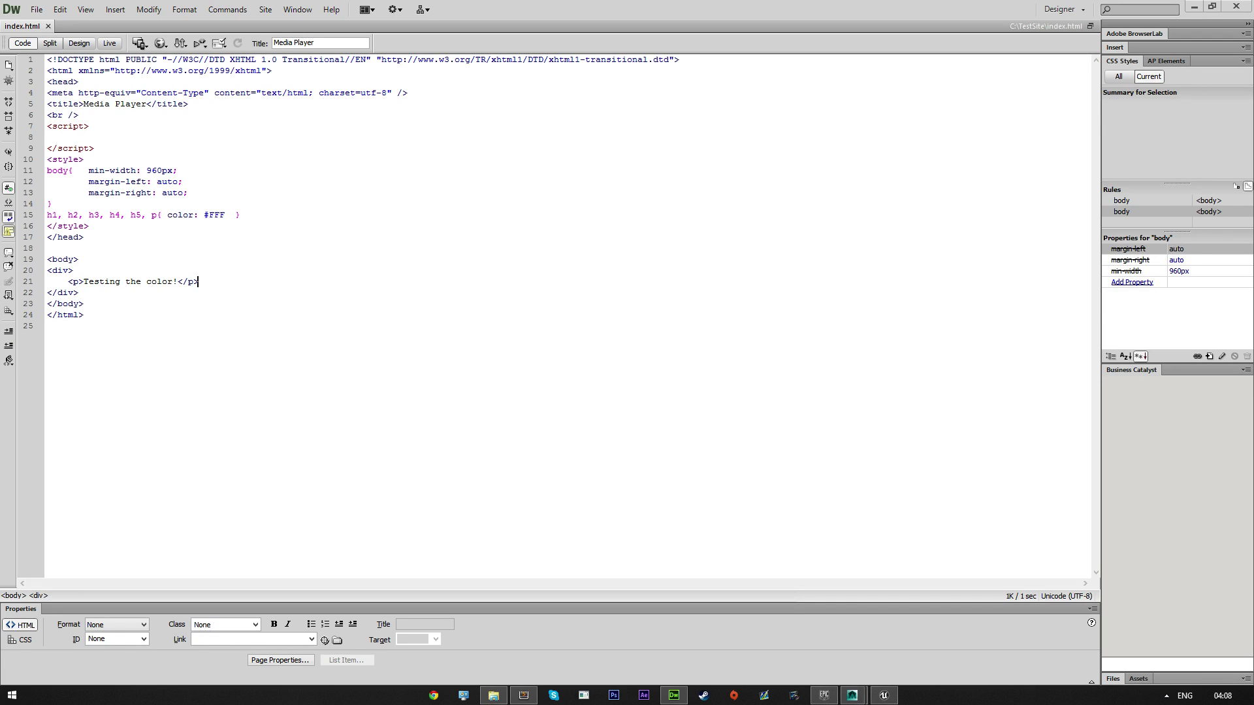
- Remove the opening and closing p tags around "Testing the color!" and save the page
{"action": "mouse_move", "coordinate": [200, 282]}
{"action": "left_mouse_down"}
{"action": "mouse_move", "coordinate": [85, 282]}
{"action": "mouse_move", "coordinate": [179, 289]}
{"action": "mouse_move", "coordinate": [208, 276]}
{"action": "mouse_move", "coordinate": [177, 283]}
{"action": "left_mouse_up"}
{"action": "key", "text": "BackSpace"}
{"action": "left_click_drag", "start_coordinate": [84, 283], "coordinate": [68, 282]}
{"action": "key", "text": "BackSpace"}
{"action": "key", "text": "ctrl+s"}
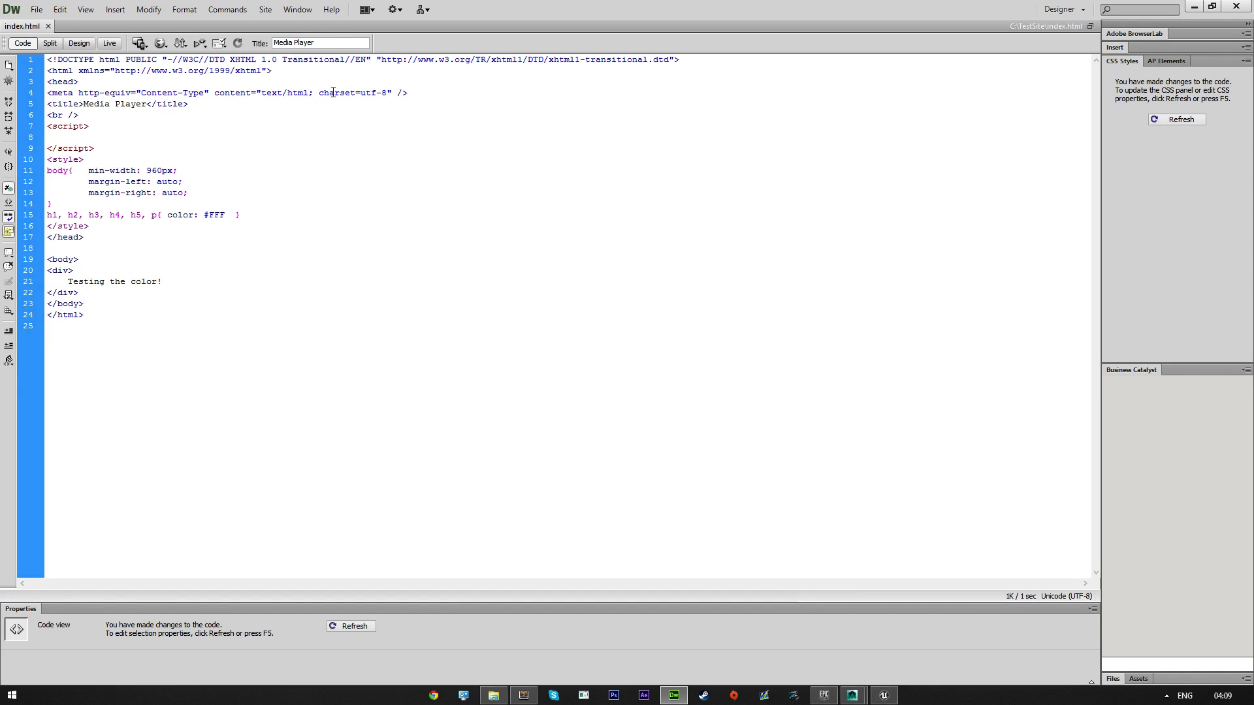
{"action": "key", "text": "F5"}
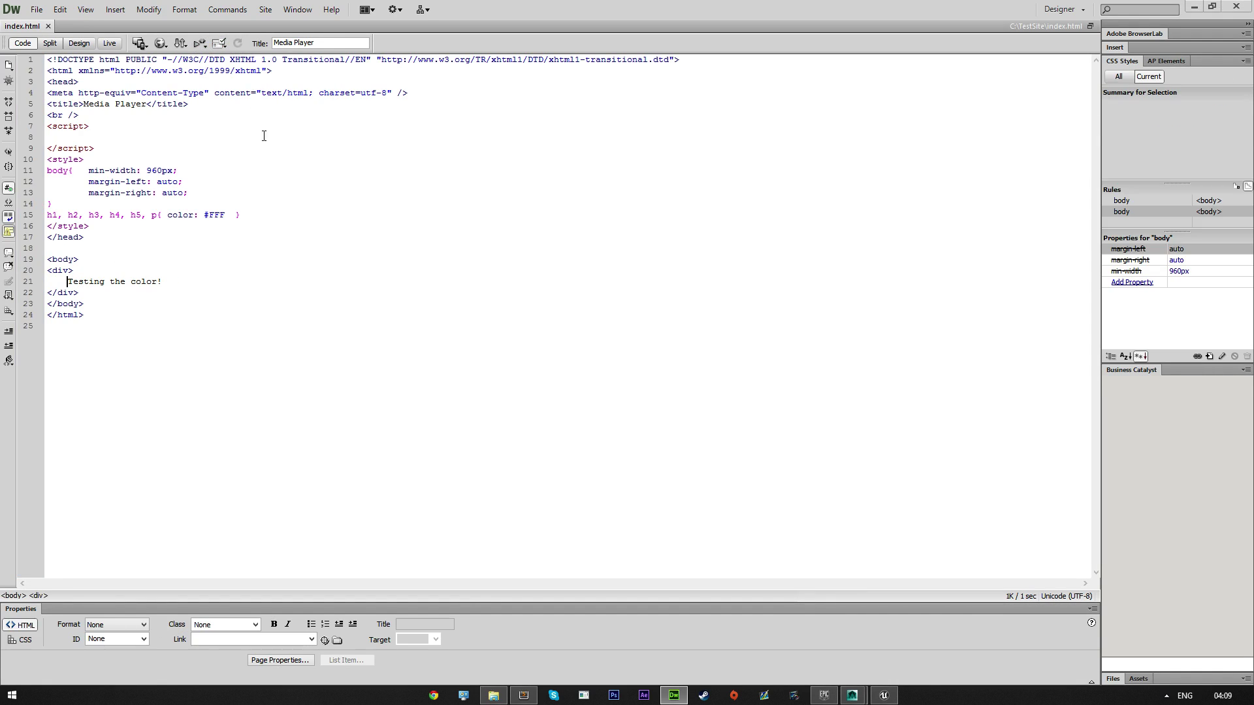
- Insert the _getAllFilesFromFolder(dir) function, which reads a directory recursively with the fs module, into the empty script block
{"action": "left_click", "coordinate": [80, 137]}
{"action": "type", "text": "var _getAllFilesFromFolder = function(dir) {      var filesystem = require(\"fs\");     var results = [];      filesystem.readdirSync(dir).forEach(function(file) {          file = dir+'/'+file;         var stat = filesystem.statSync(file);          if (stat && stat.isDirectory()) {             results = results.concat(_getAllFilesFromFolder(file))         } else results.push(file);      });      return results;  };"}
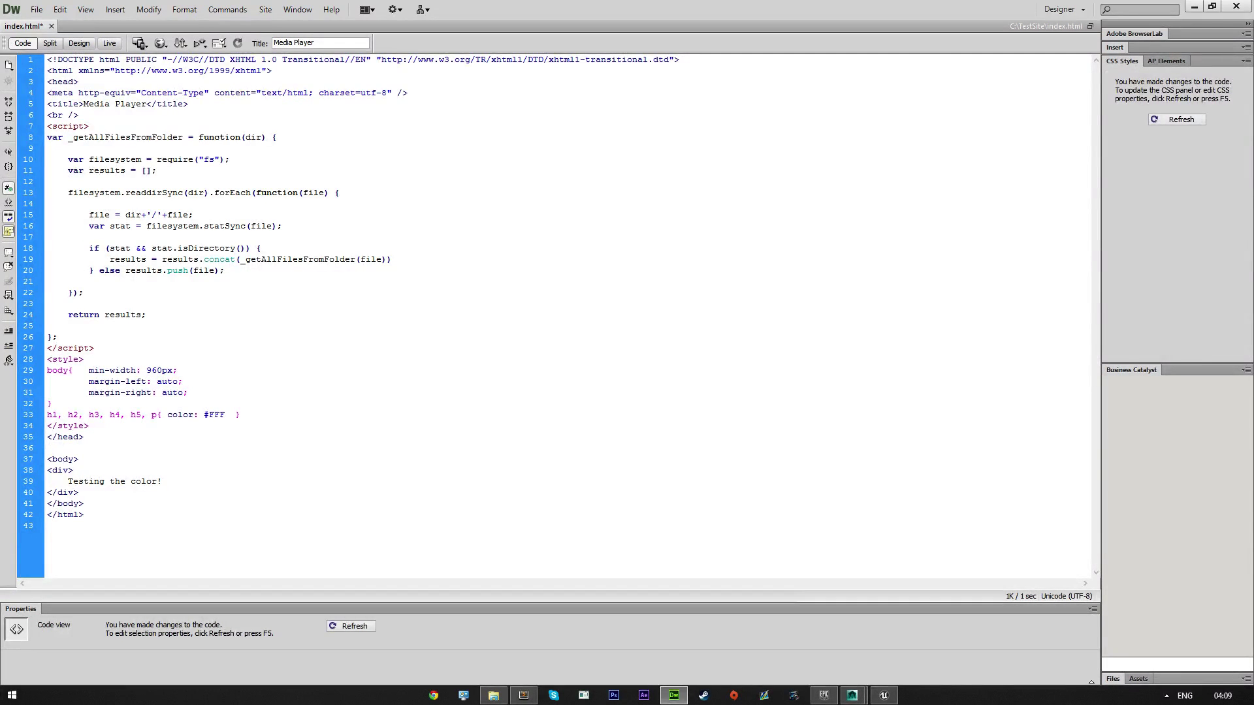
{"action": "key", "text": "F5"}
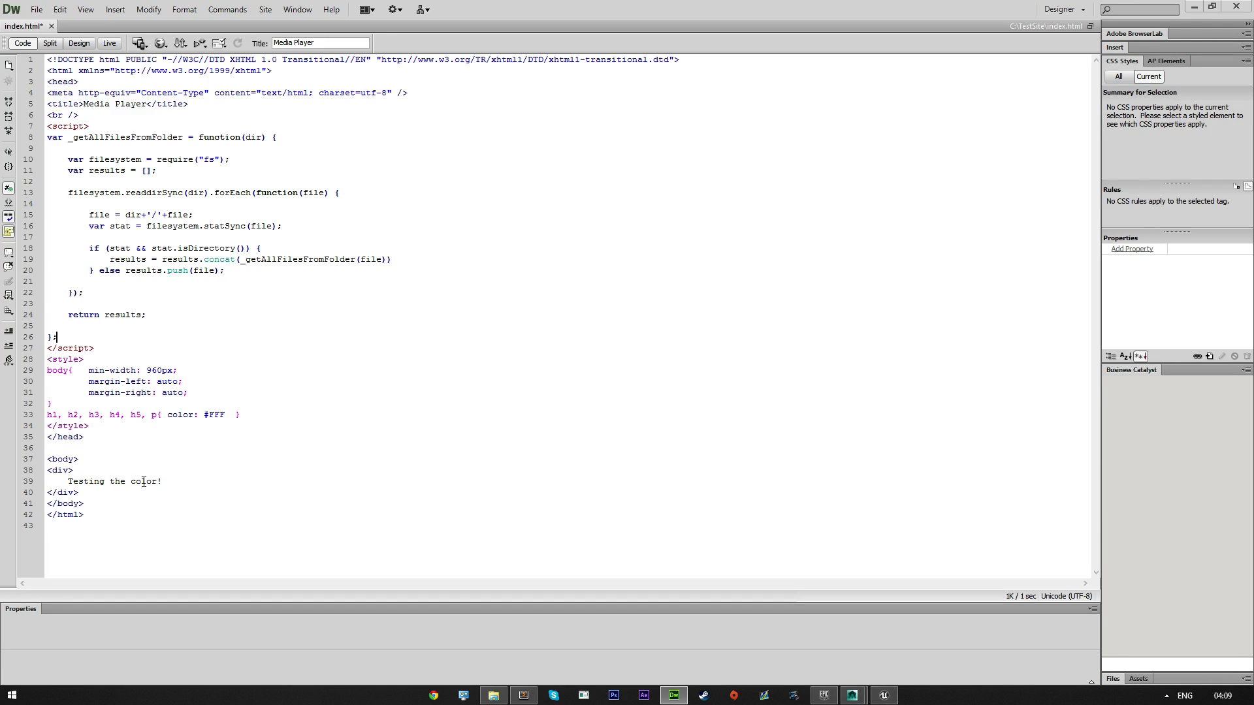
- Try to add an onload event attribute to the div's opening tag
{"action": "left_click", "coordinate": [68, 471]}
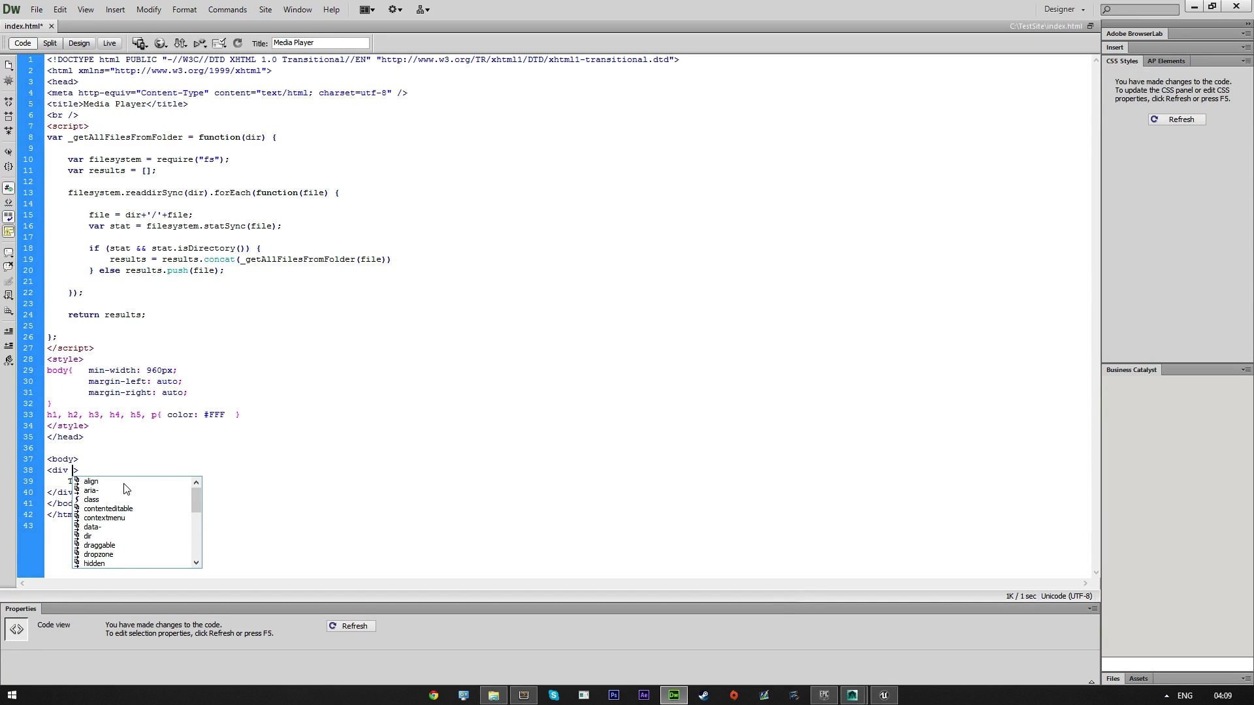
{"action": "type", "text": "on"}
{"action": "key", "text": "BackSpace"}
{"action": "key", "text": "BackSpace"}
{"action": "key", "text": "BackSpace"}
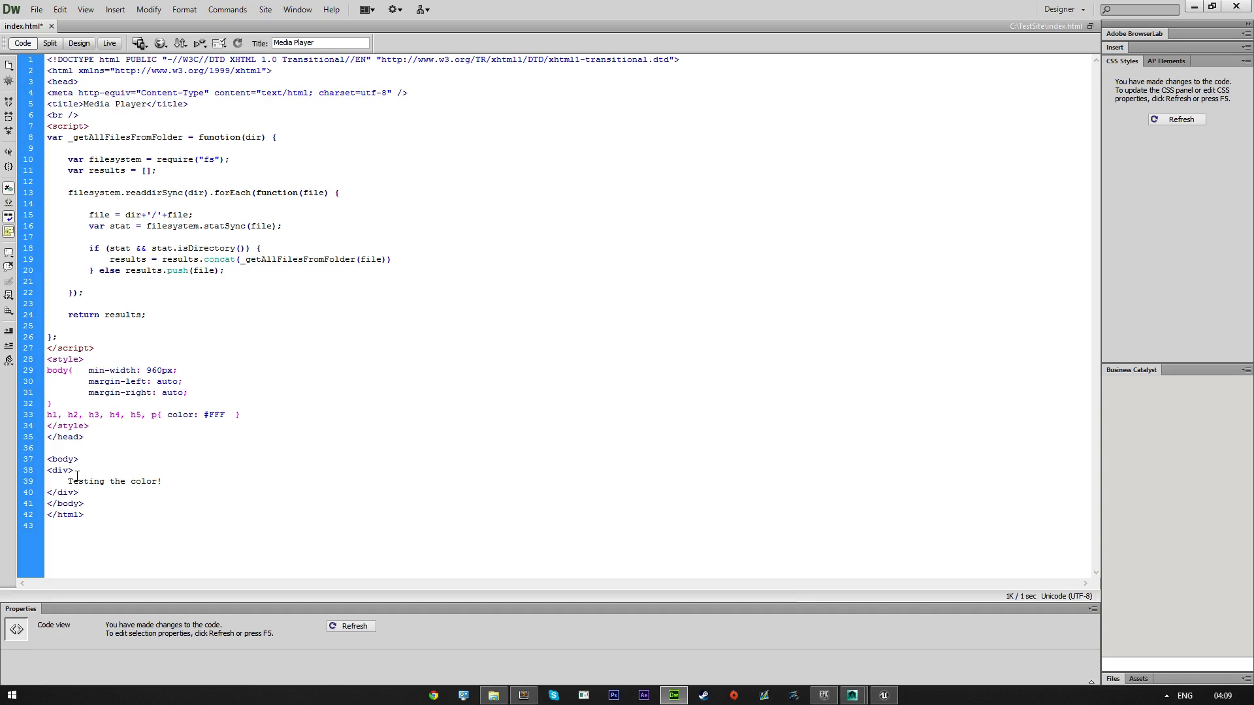
{"action": "type", "text": "onloa"}
{"action": "key", "text": "BackSpace"}
{"action": "key", "text": "BackSpace"}
{"action": "key", "text": "BackSpace"}
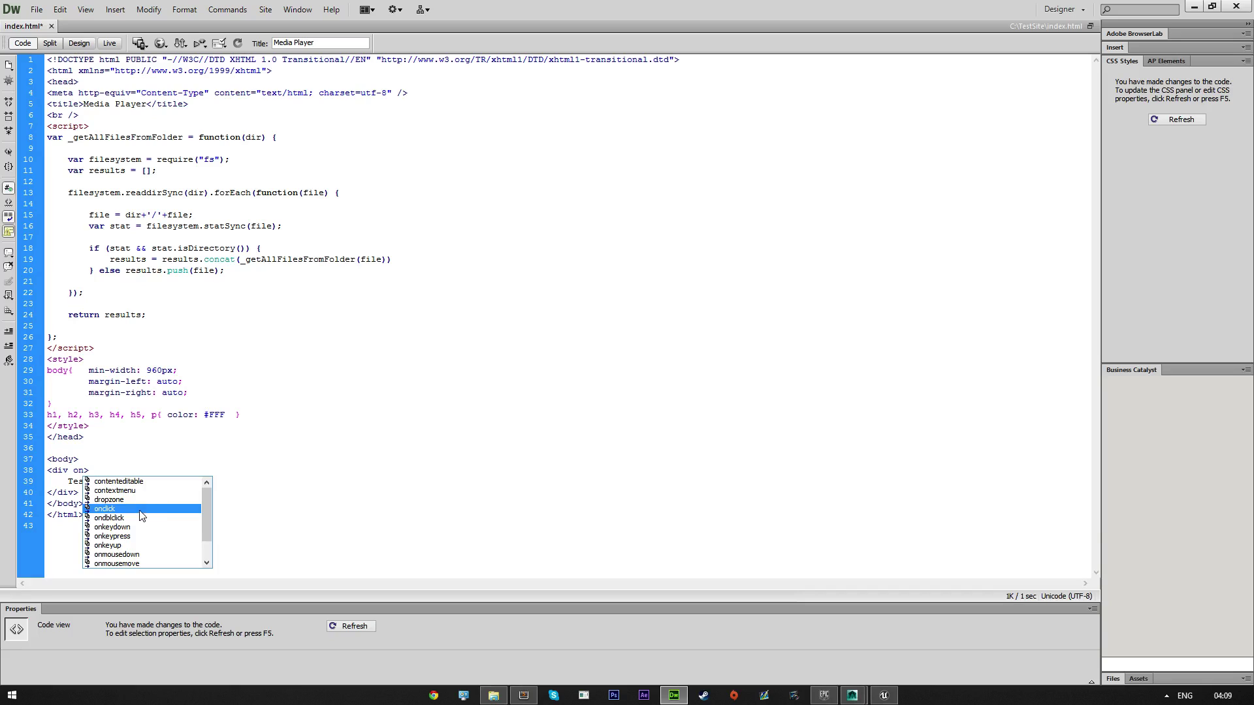
{"action": "scroll", "coordinate": [209, 515], "scroll_direction": "down", "scroll_amount": 1}
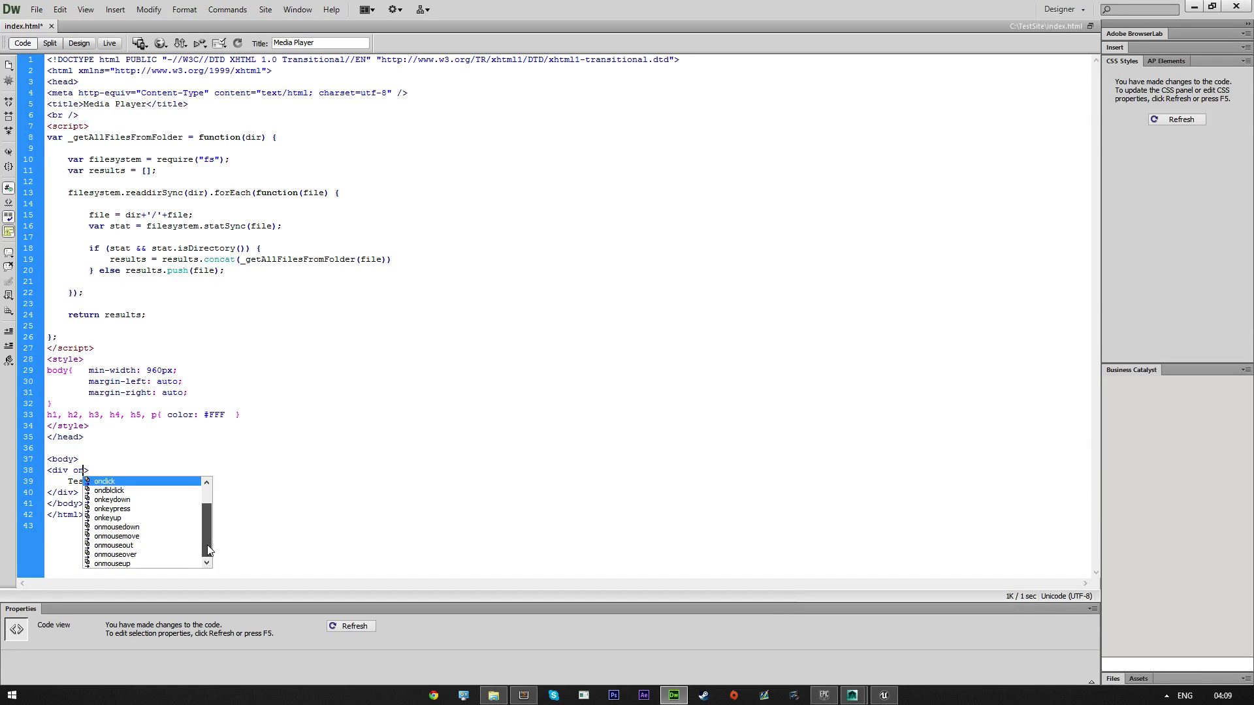
{"action": "scroll", "coordinate": [202, 496], "scroll_direction": "up", "scroll_amount": 1}
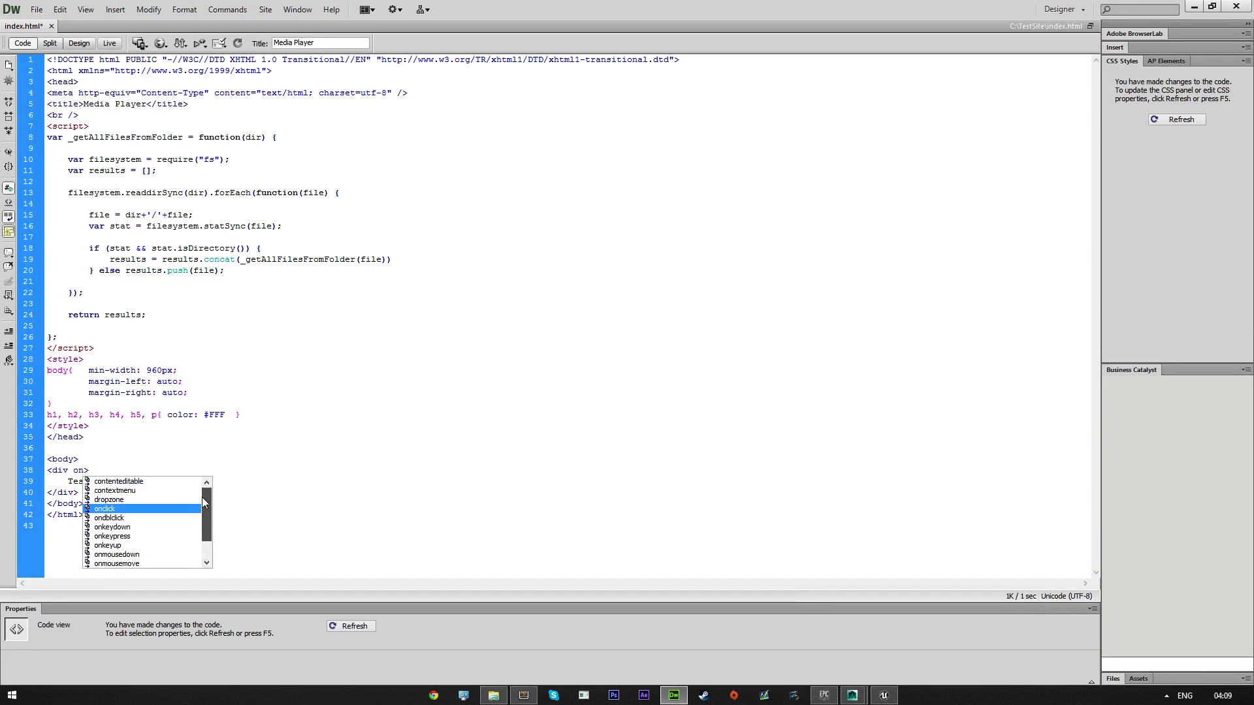
{"action": "left_click", "coordinate": [83, 470]}
{"action": "double_click", "coordinate": [78, 470]}
{"action": "key", "text": "BackSpace"}
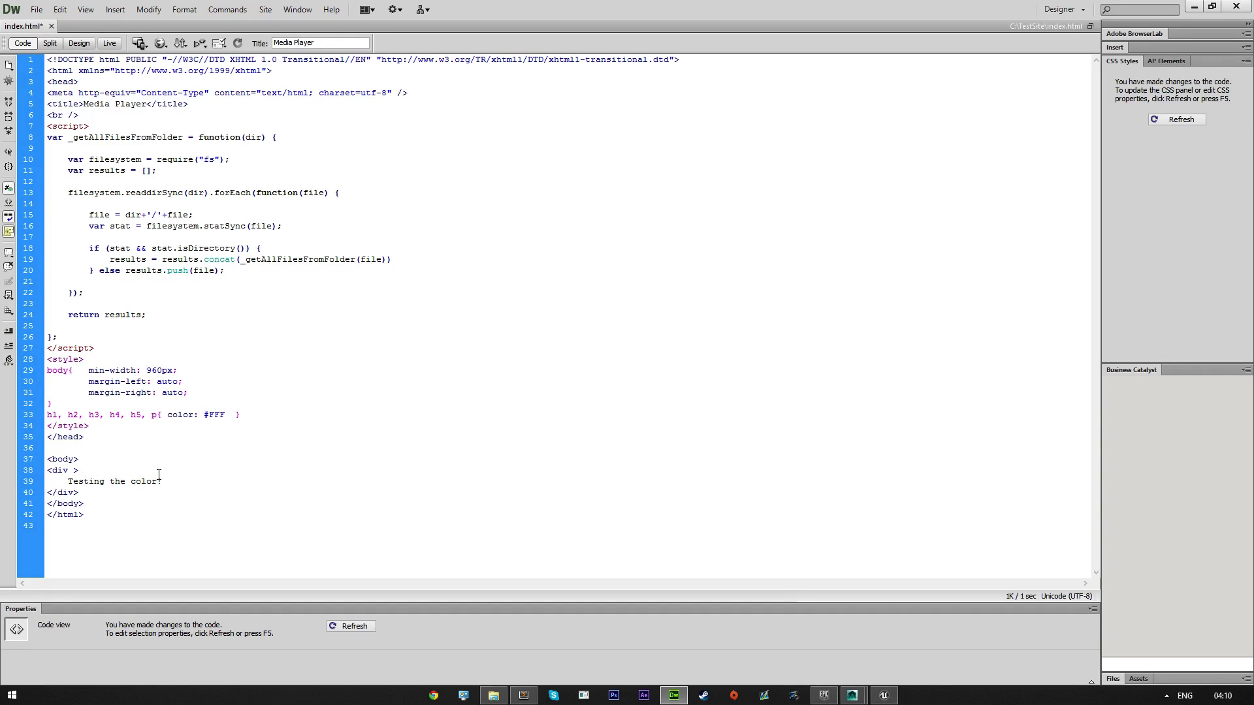
{"action": "key", "text": "BackSpace"}
- Delete the whole _getAllFilesFromFolder function from the script block
{"action": "left_click_drag", "start_coordinate": [98, 341], "coordinate": [49, 141]}
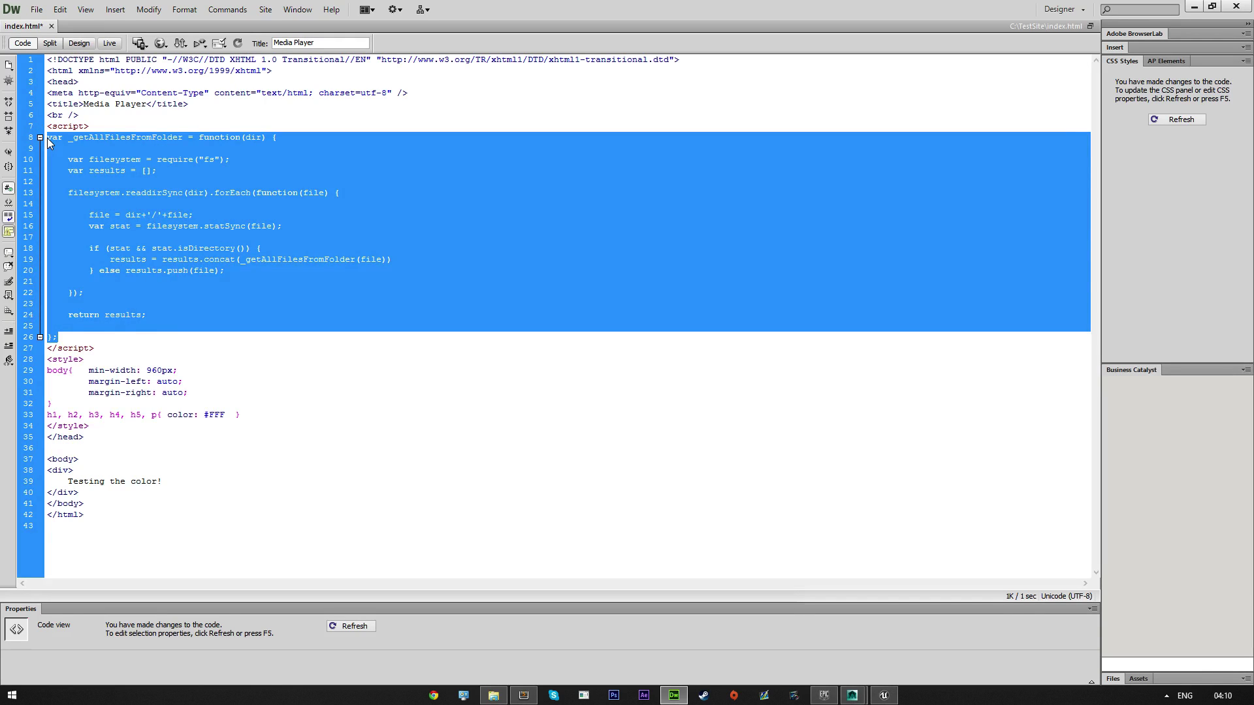
{"action": "key", "text": "Delete"}
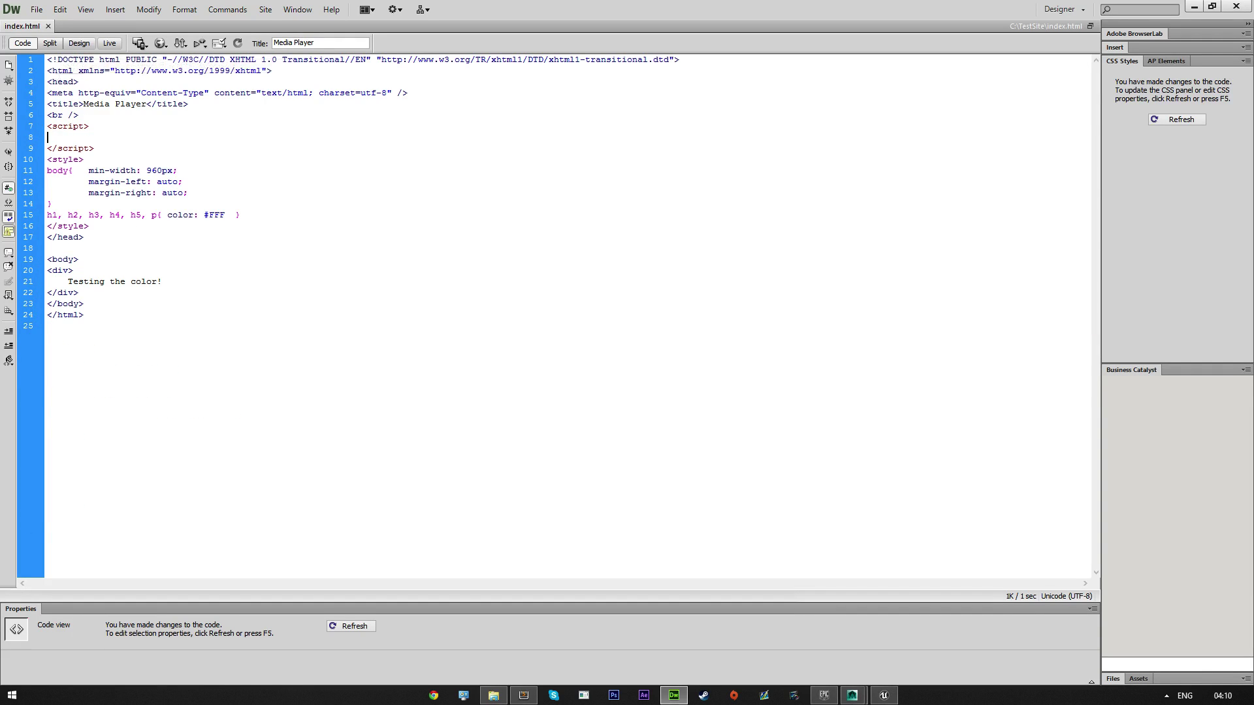
{"action": "key", "text": "F5"}
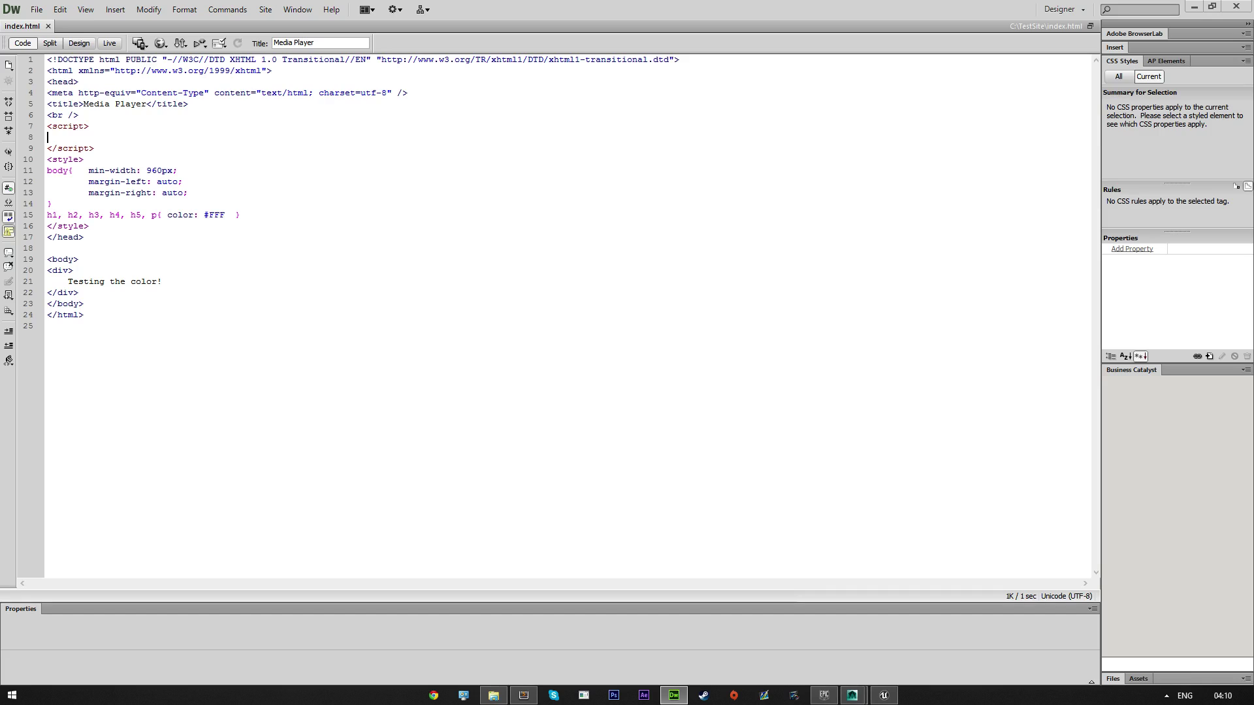